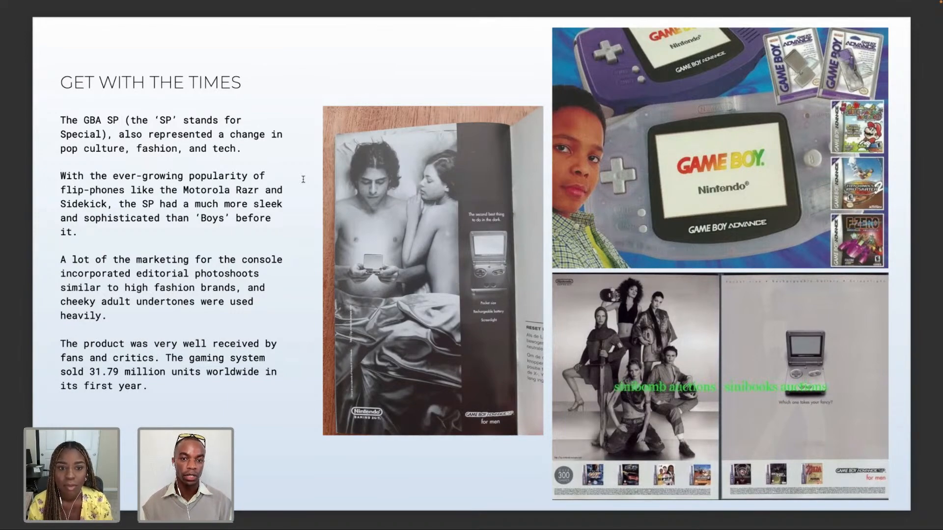
# - View page 4 of the ADOBE_1 (1).pdf presentation and leave full-screen view
pyautogui.press('Right')
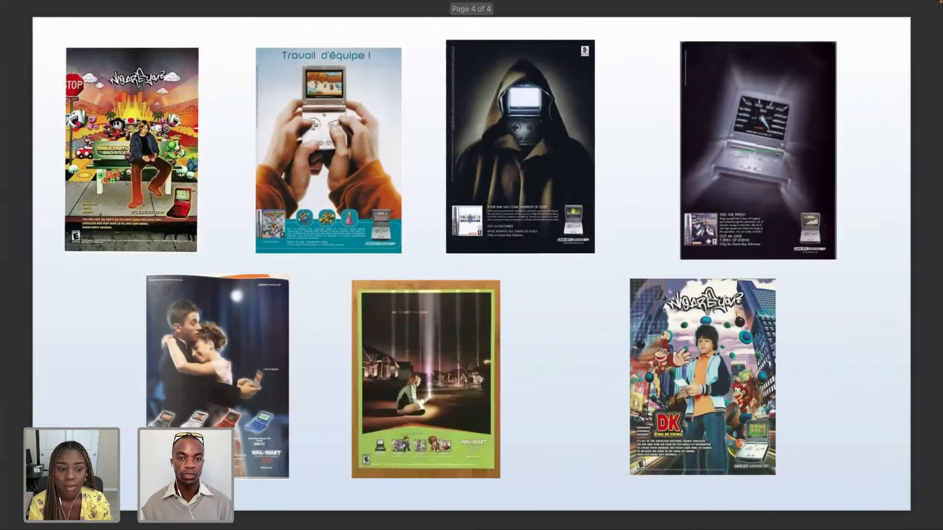
pyautogui.moveTo(1, 40)
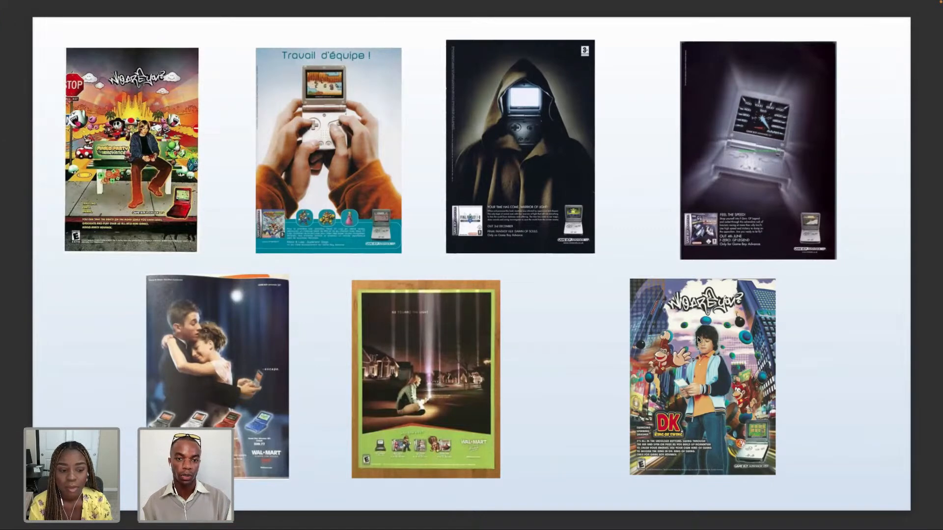
pyautogui.moveTo(9, 3)
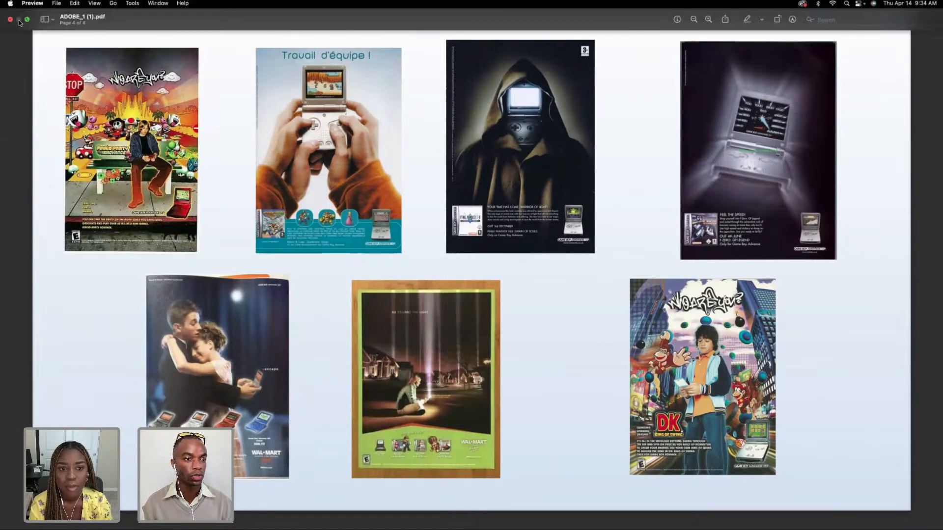
pyautogui.moveTo(28, 22)
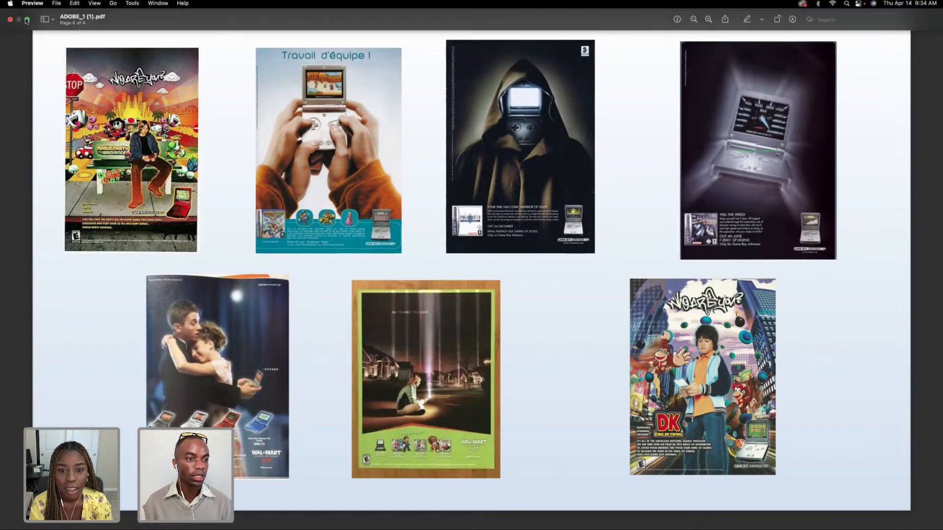
pyautogui.click(27, 19)
# - Minimize the PDF and open IMG_9027.psd in Photoshop from ADOBE_LIVE's DAY_1_PHOTOS folder, inside the PROJECT subfolder
pyautogui.doubleClick(927, 65)
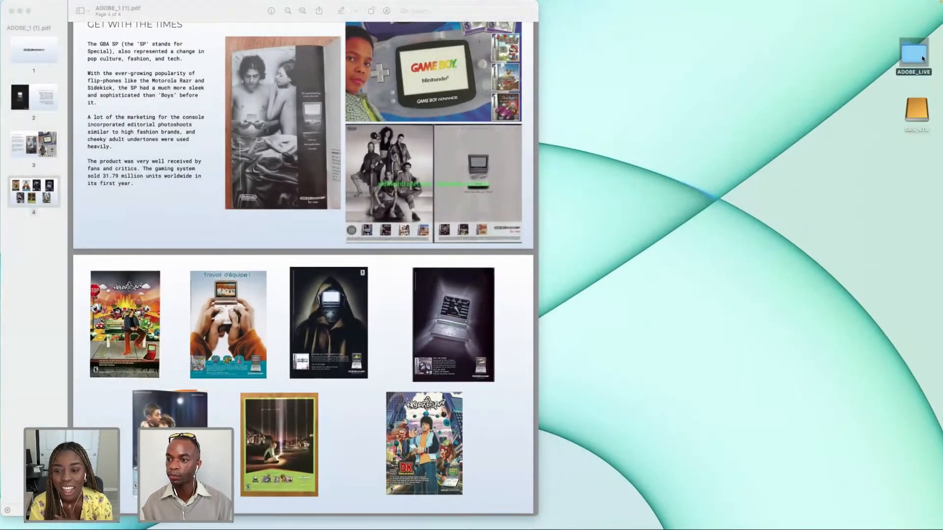
pyautogui.doubleClick(191, 85)
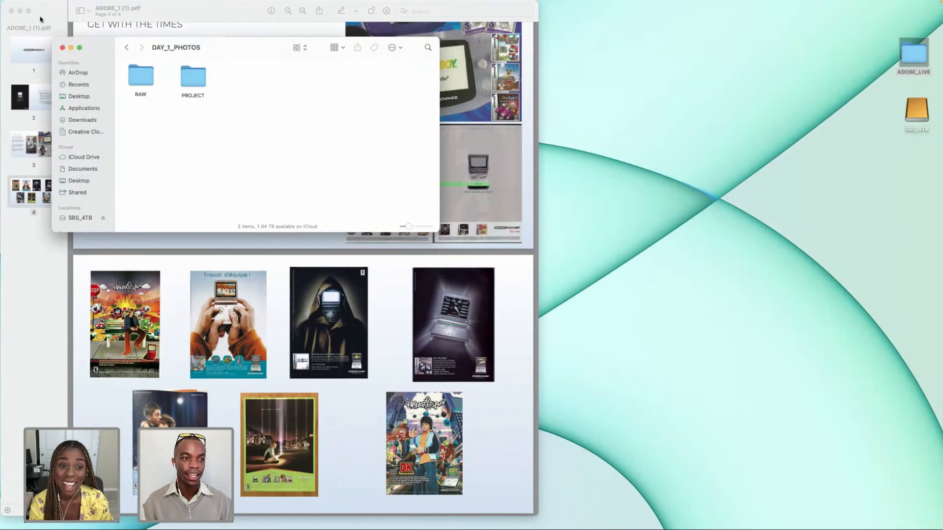
pyautogui.click(20, 12)
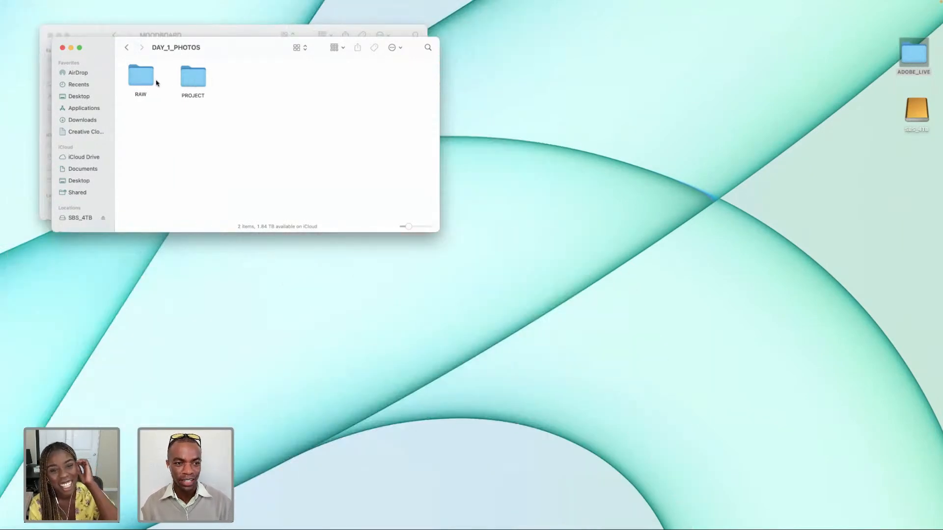
pyautogui.doubleClick(190, 78)
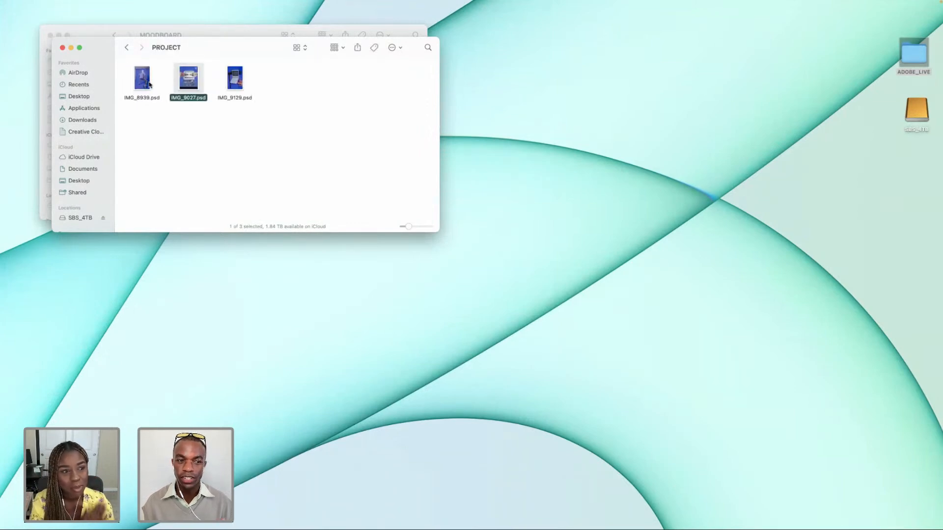
pyautogui.doubleClick(189, 81)
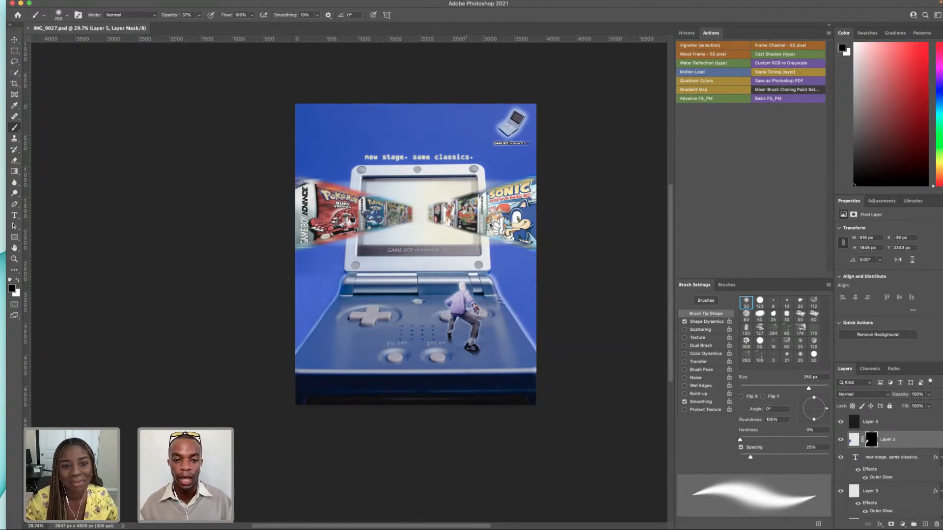
# - Examine the figure standing on the console up close, especially the hand holding the Game Boy
pyautogui.scroll(3, 487, 314)
pyautogui.scroll(-5, 487, 314)
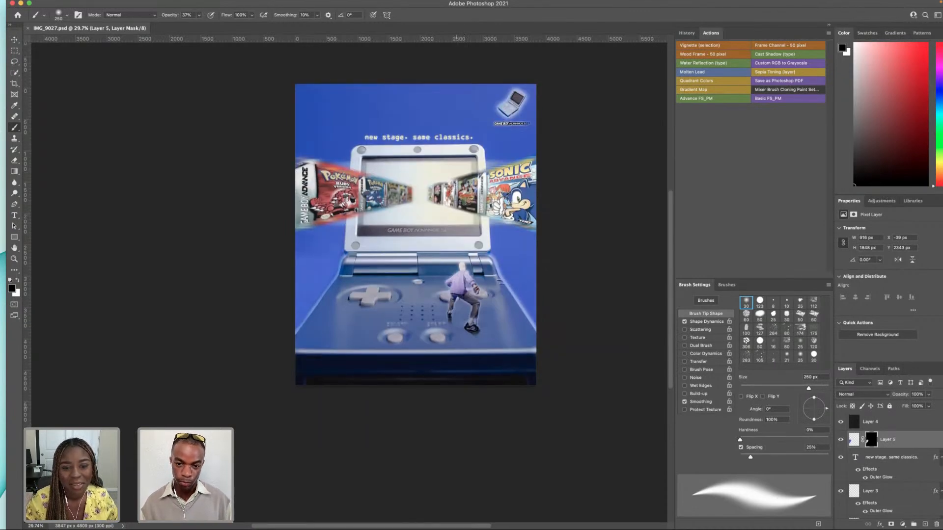
pyautogui.scroll(5, 487, 315)
pyautogui.scroll(8, 490, 313)
pyautogui.scroll(5, 456, 267)
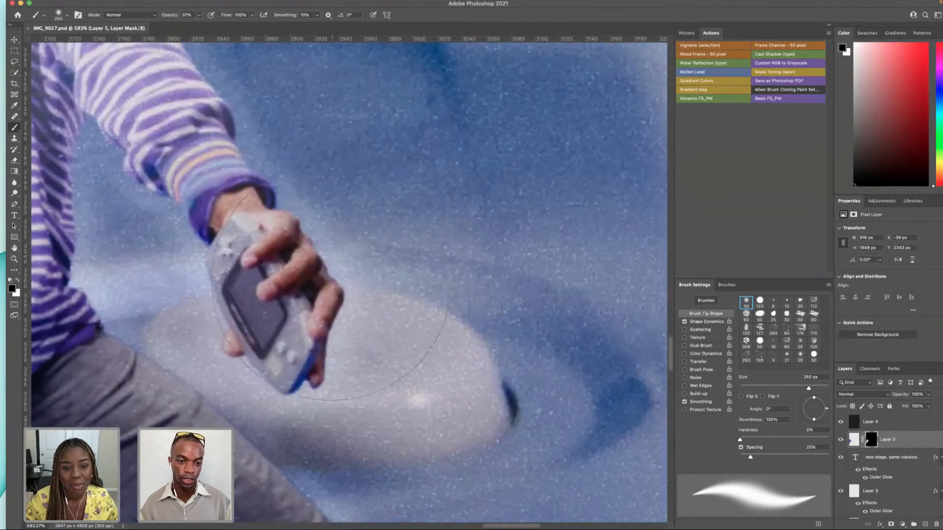
pyautogui.scroll(-10, 322, 293)
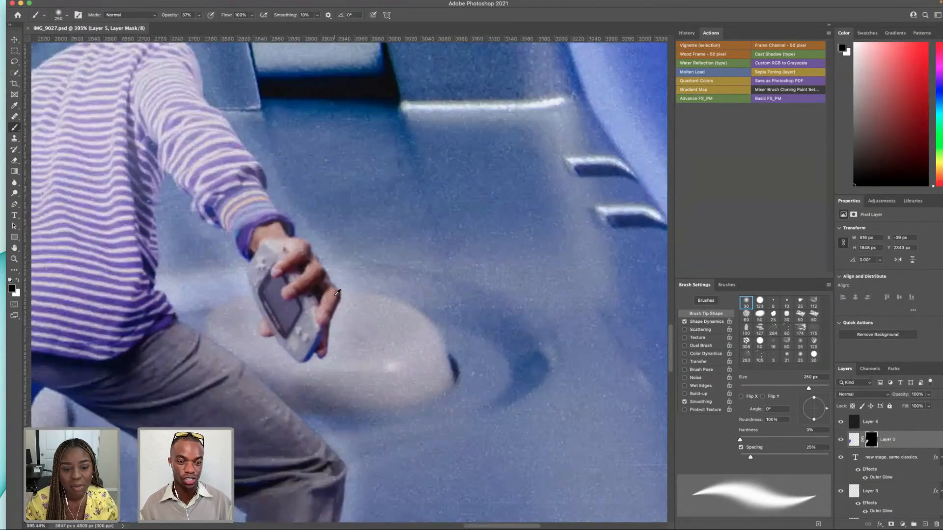
pyautogui.hscroll(-2, 274, 147)
pyautogui.scroll(-2, 272, 146)
pyautogui.scroll(3, 275, 146)
pyautogui.scroll(-2, 276, 146)
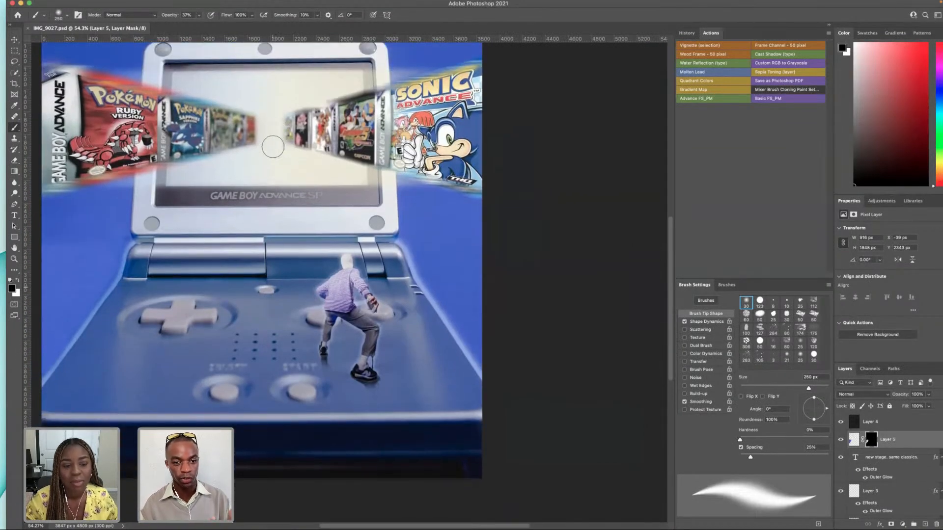
# - Examine the ad's tagline, game box rows and logo, both up close and within the full composition
pyautogui.hscroll(-4, 275, 146)
pyautogui.scroll(4, 275, 147)
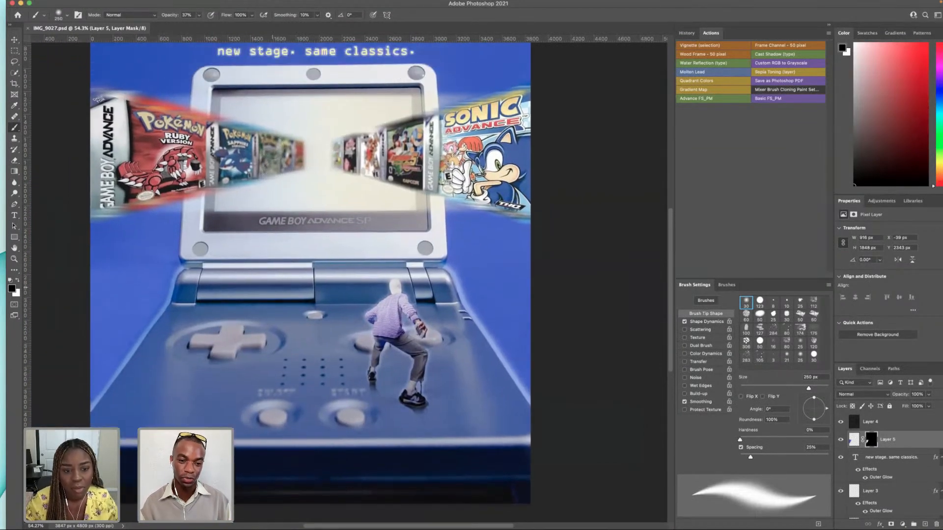
pyautogui.scroll(5, 275, 146)
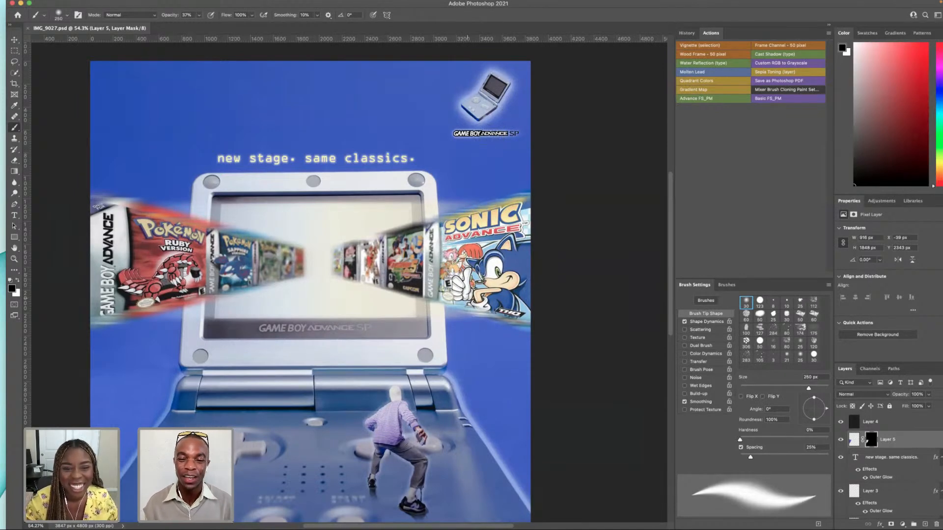
pyautogui.scroll(-3, 432, 191)
pyautogui.scroll(1, 431, 196)
pyautogui.scroll(-1, 431, 197)
pyautogui.scroll(2, 431, 197)
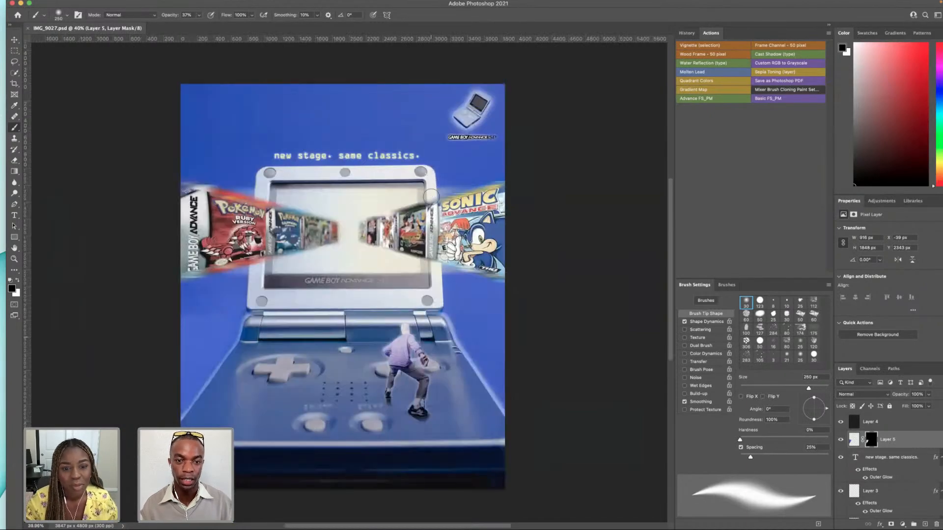
pyautogui.scroll(5, 301, 101)
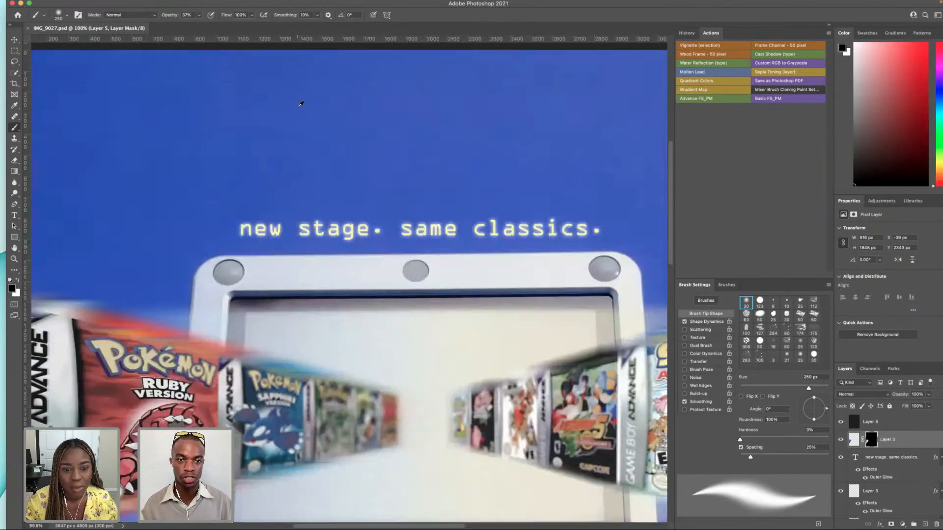
pyautogui.scroll(2, 336, 112)
pyautogui.scroll(-4, 330, 120)
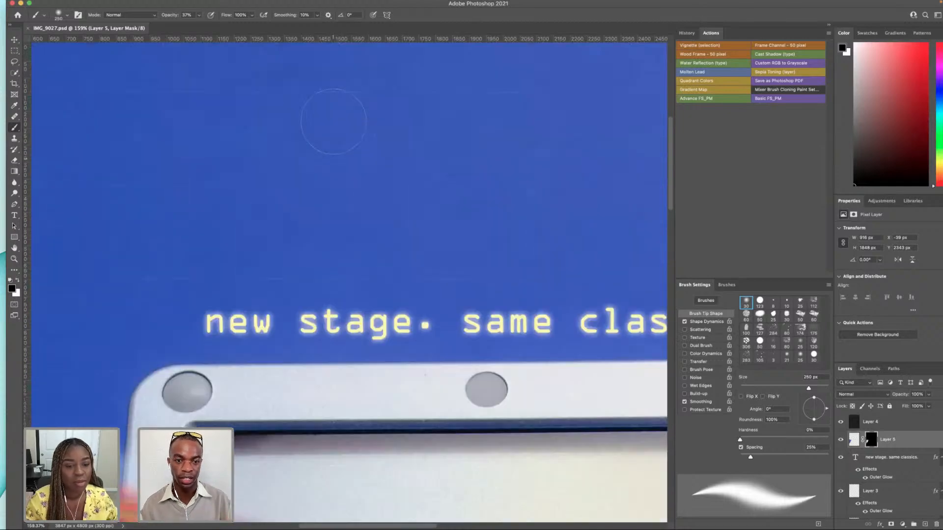
pyautogui.scroll(-8, 355, 213)
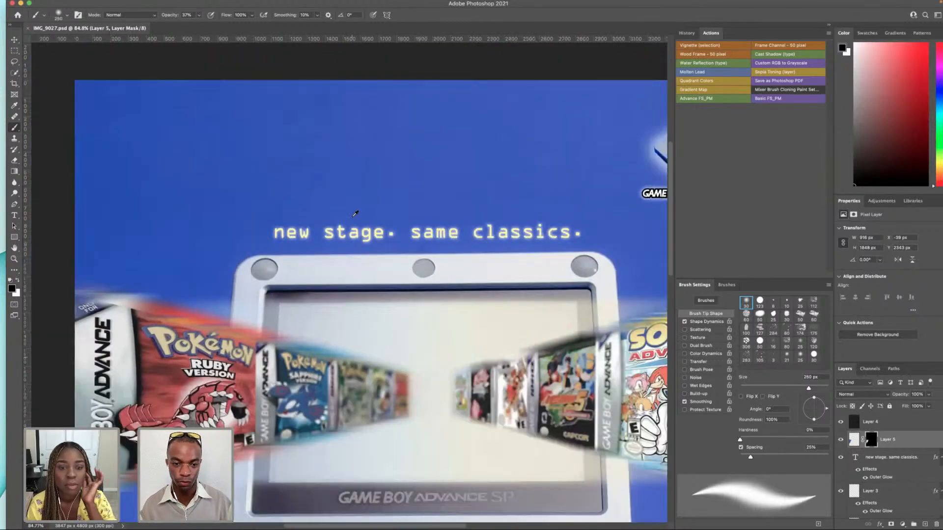
pyautogui.scroll(5, 355, 213)
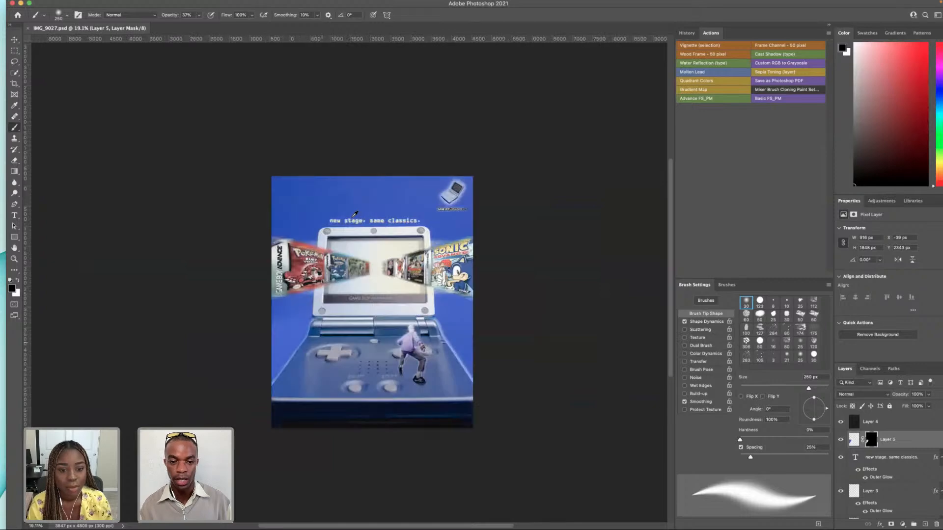
pyautogui.scroll(-1, 352, 216)
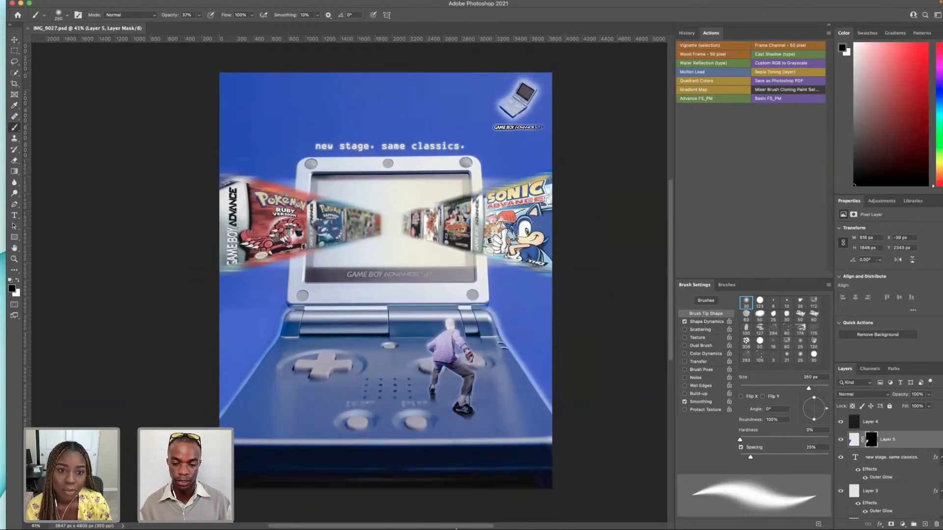
# - Switch to the reference PDF in Preview to review the page 3 and 4 advertisements, and minimize it again
pyautogui.moveTo(457, 528)
pyautogui.click(694, 517)
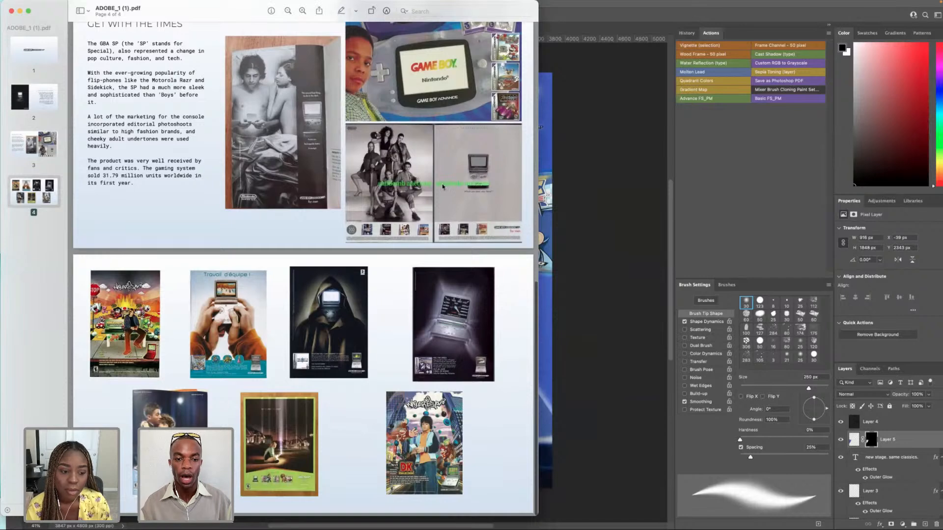
pyautogui.scroll(2, 443, 187)
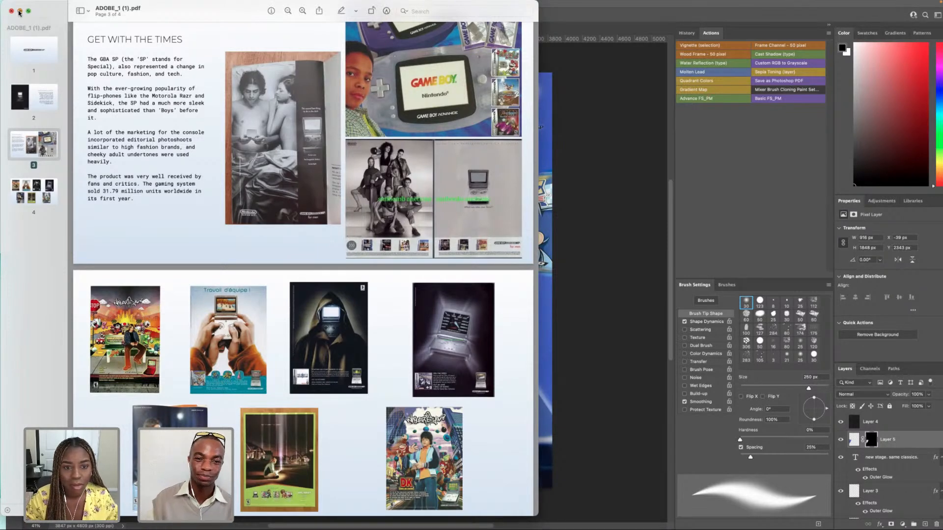
pyautogui.click(19, 11)
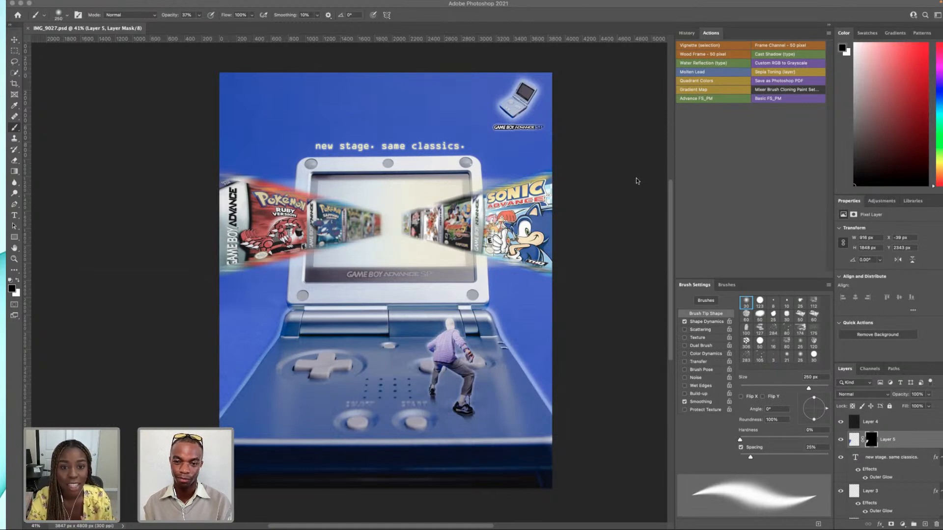
# - Toggle the visibility of Layer 5 off and on to compare its effect on the composite
pyautogui.scroll(-2, 624, 181)
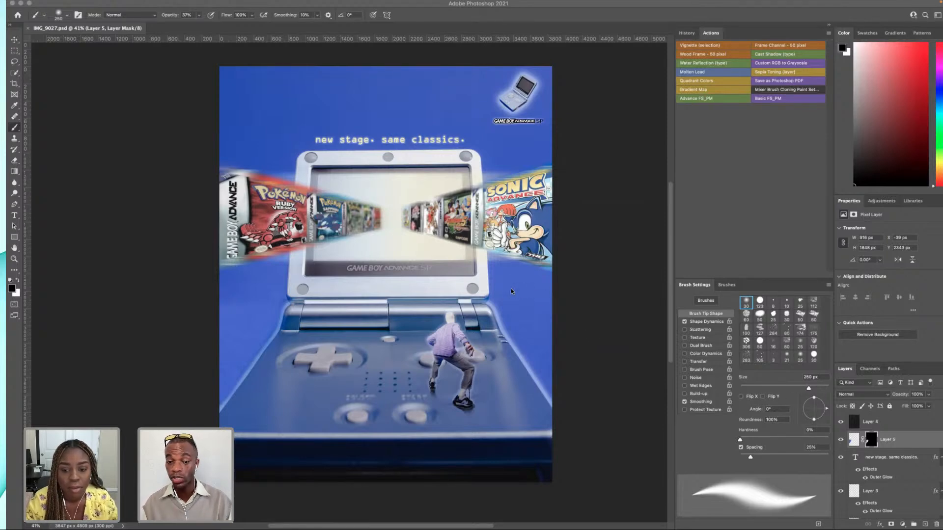
pyautogui.click(841, 440)
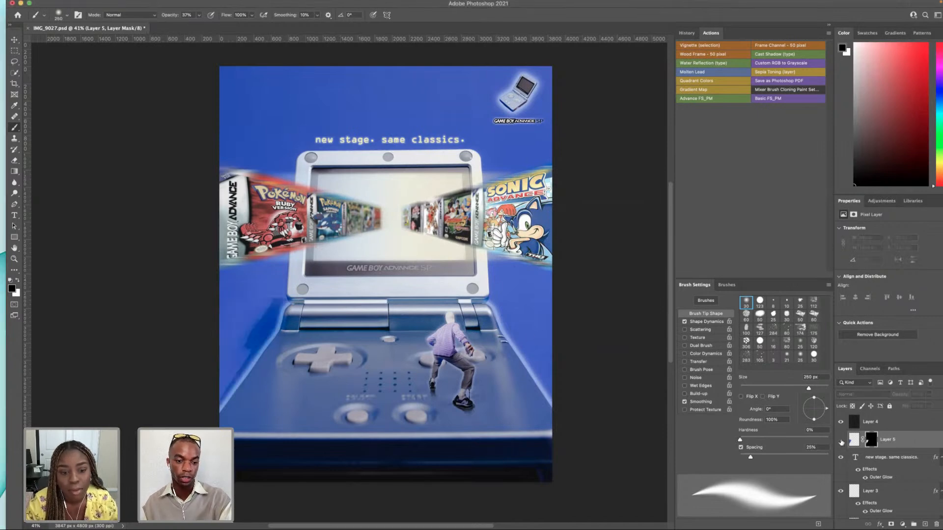
pyautogui.click(842, 441)
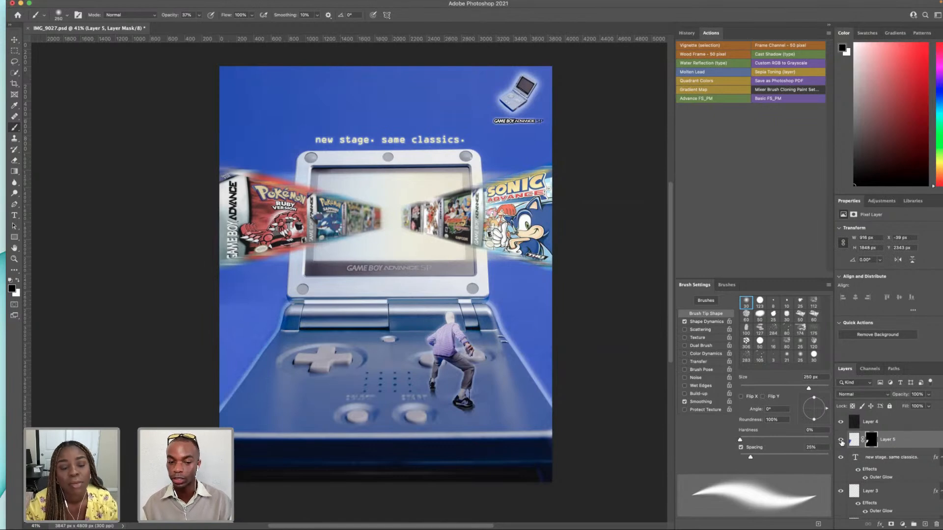
pyautogui.click(841, 441)
pyautogui.click(841, 441)
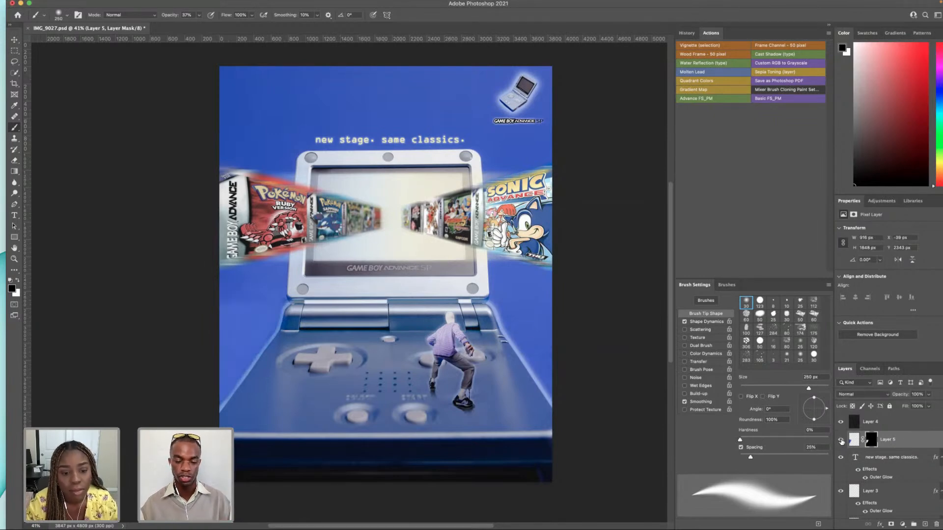
# - Hide Layer 4, Layer 5, the "new stage. same classics." text layer, Layer 3 and the GBA SP layer
pyautogui.scroll(-2, 850, 434)
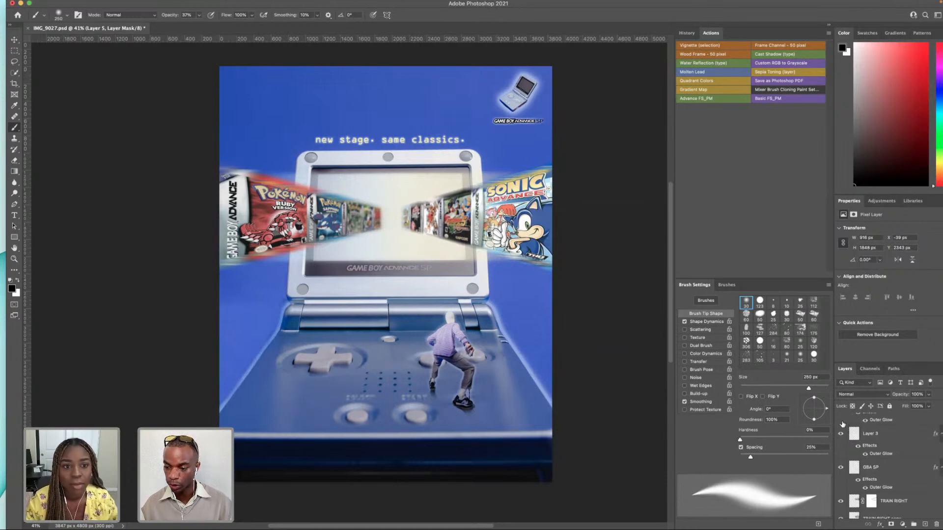
pyautogui.scroll(2, 842, 425)
pyautogui.moveTo(841, 440); pyautogui.dragTo(840, 483)
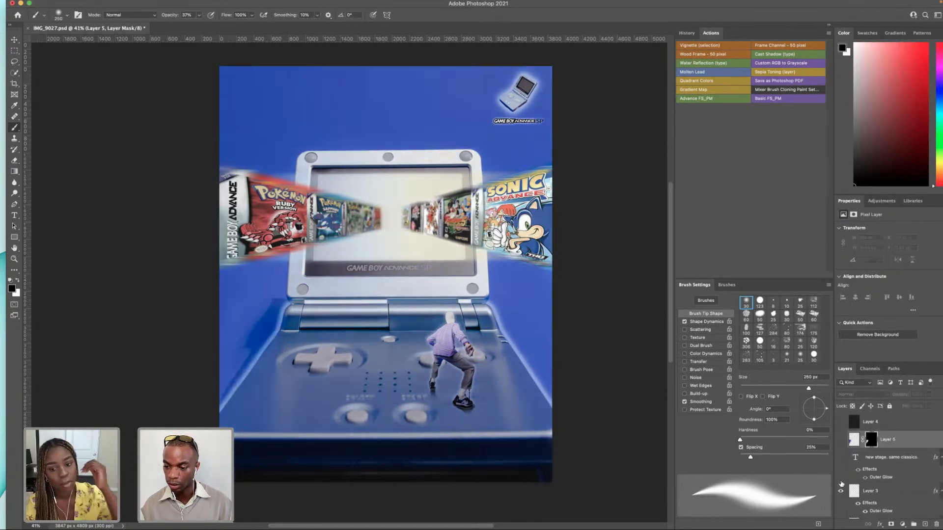
pyautogui.scroll(-2, 840, 450)
pyautogui.click(840, 447)
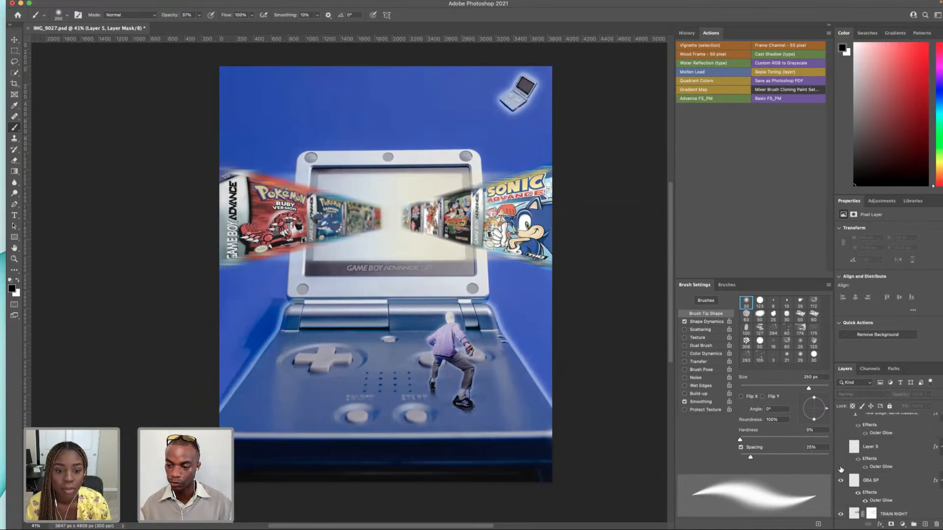
pyautogui.click(840, 480)
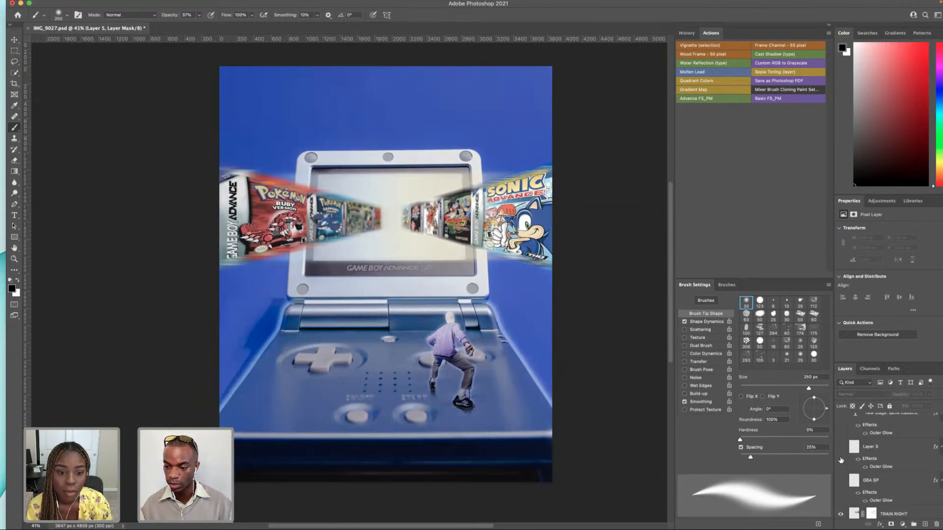
# - Hide TRAIN RIGHT, TRAIN RIGHT copy, both TRAIN LEFT layers and Layer 2
pyautogui.scroll(-2, 841, 461)
pyautogui.click(841, 456)
pyautogui.click(840, 473)
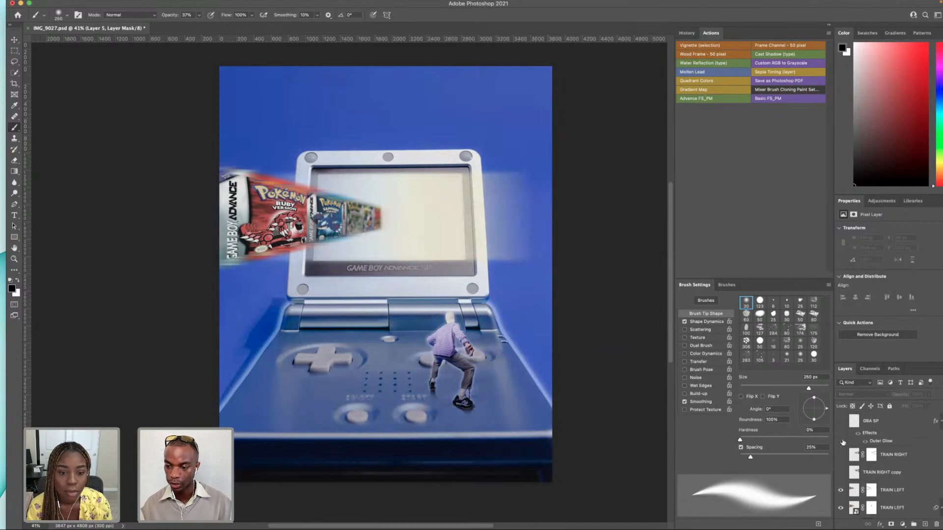
pyautogui.scroll(-2, 840, 445)
pyautogui.click(841, 441)
pyautogui.click(841, 460)
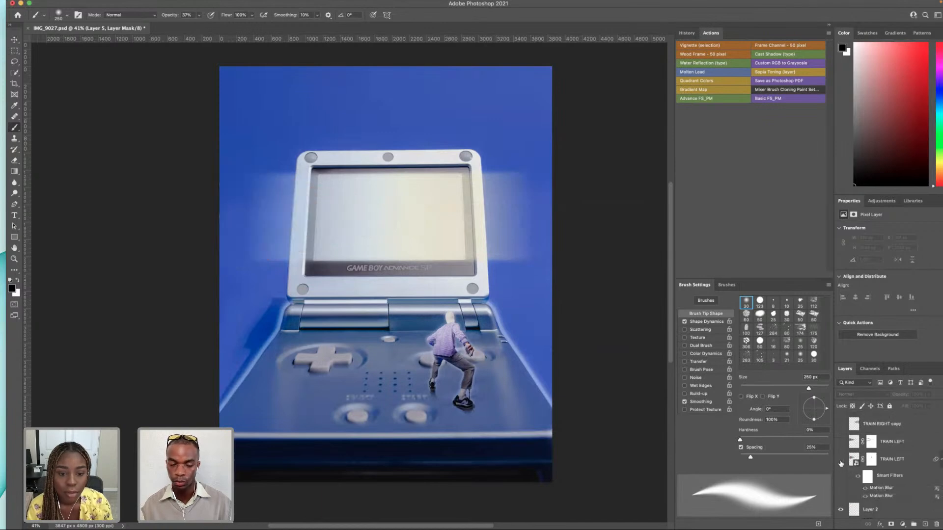
pyautogui.scroll(-2, 841, 447)
pyautogui.click(840, 439)
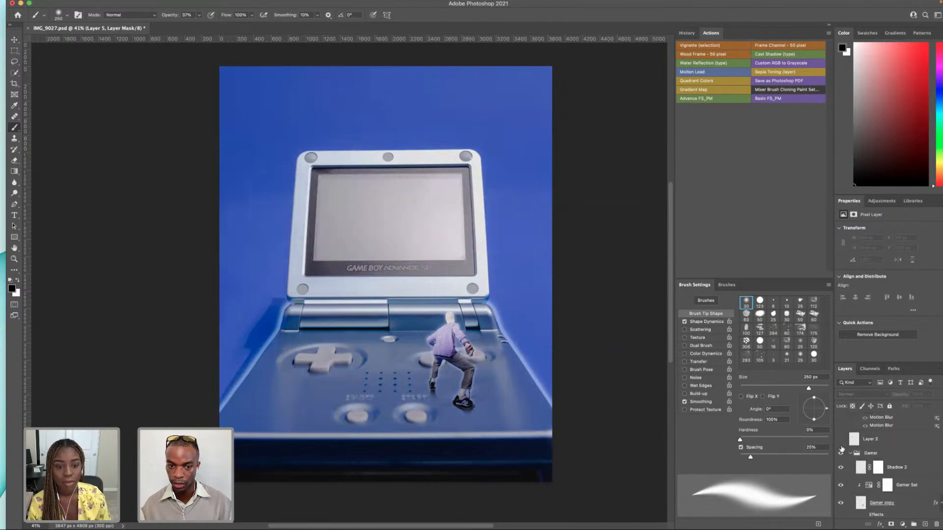
# - Hide the Gamer group and the Base layer to reveal the unextended console photo
pyautogui.click(841, 456)
pyautogui.click(840, 456)
pyautogui.click(840, 456)
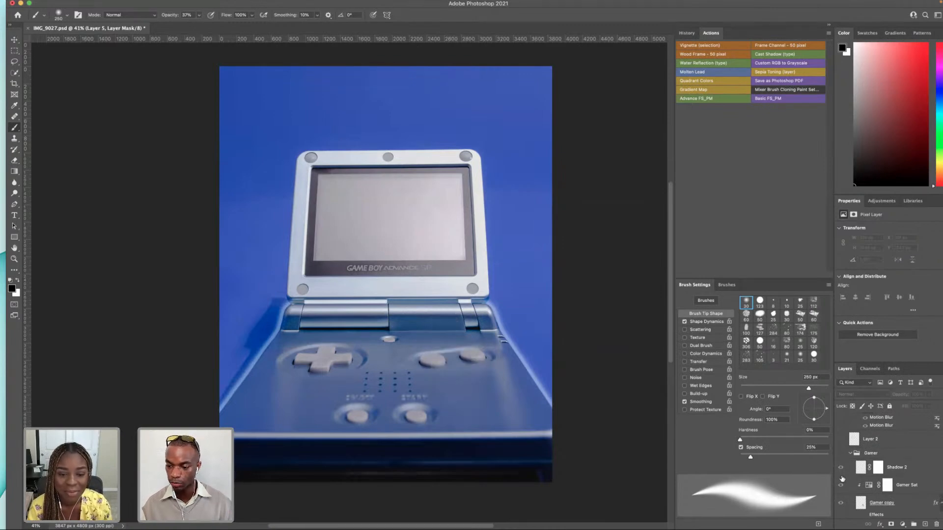
pyautogui.scroll(-3, 846, 485)
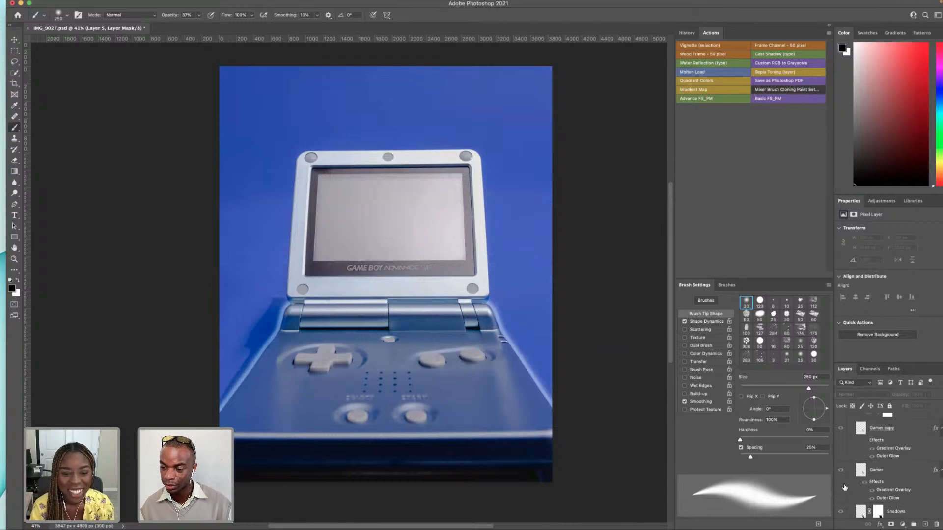
pyautogui.scroll(-2, 845, 488)
pyautogui.click(841, 485)
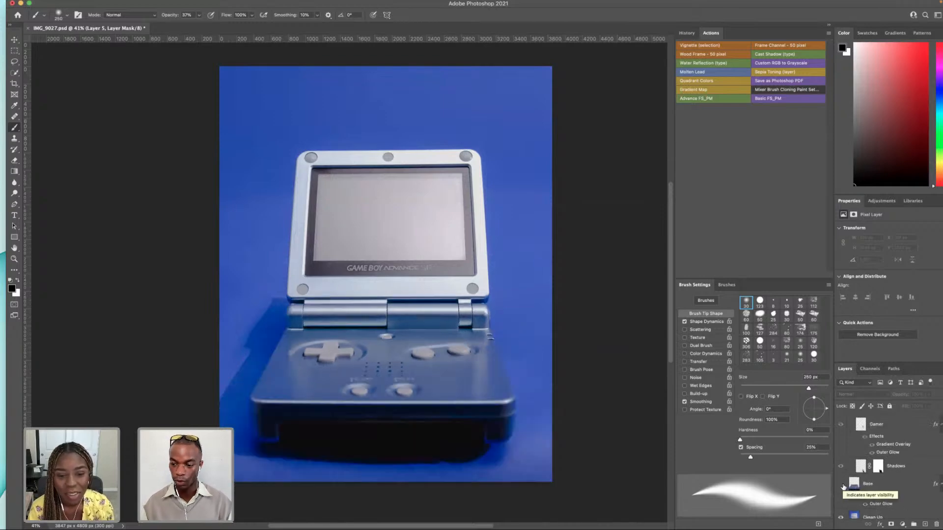
# - Toggle the visibility of the Clean Up layer off and on to compare it with the original photo
pyautogui.scroll(-1, 843, 487)
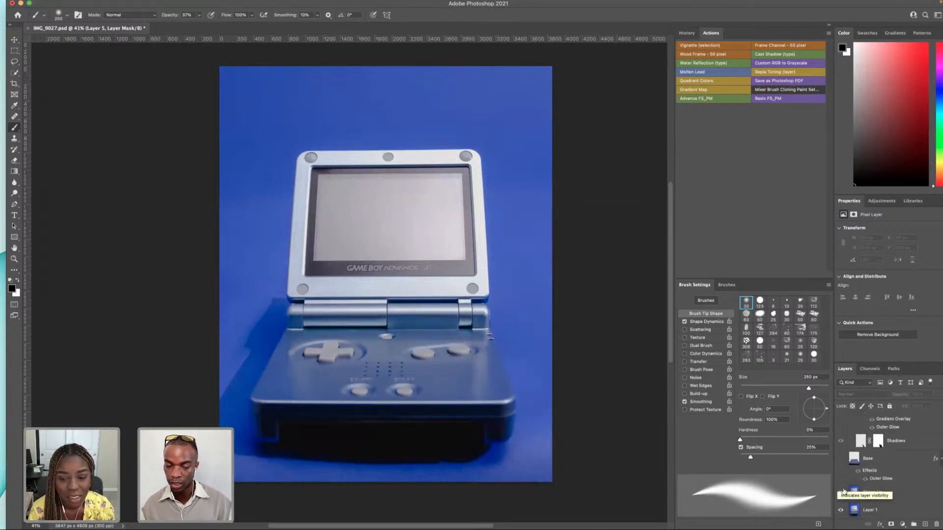
pyautogui.click(842, 492)
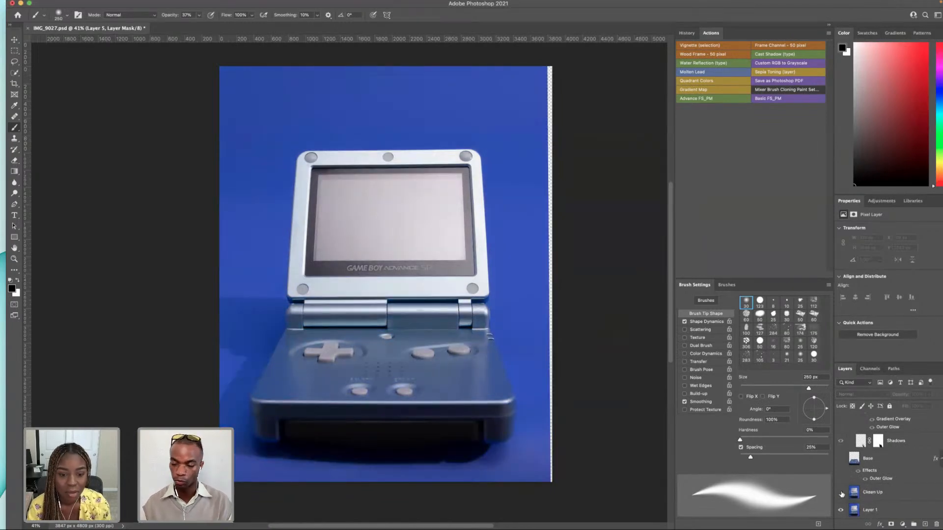
pyautogui.click(841, 492)
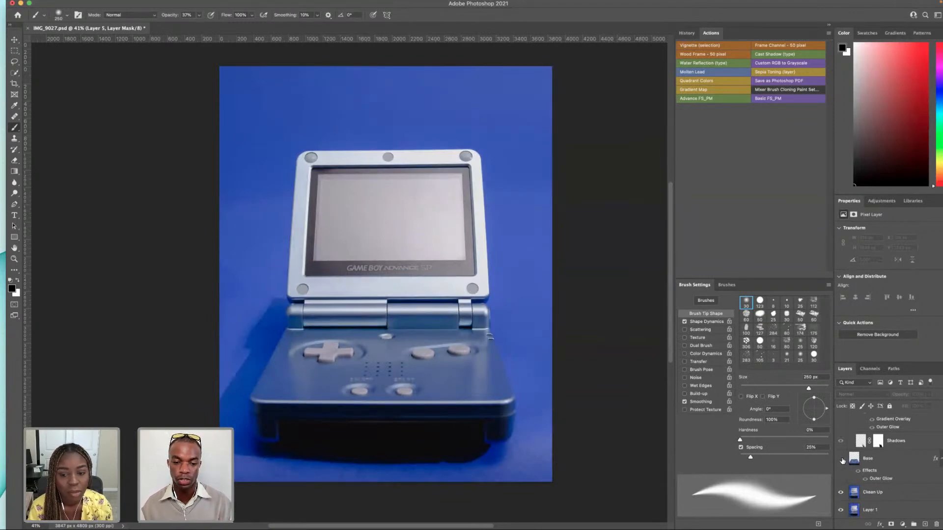
# - Show the Base layer, the Gamer group and Layer 2 again
pyautogui.click(841, 459)
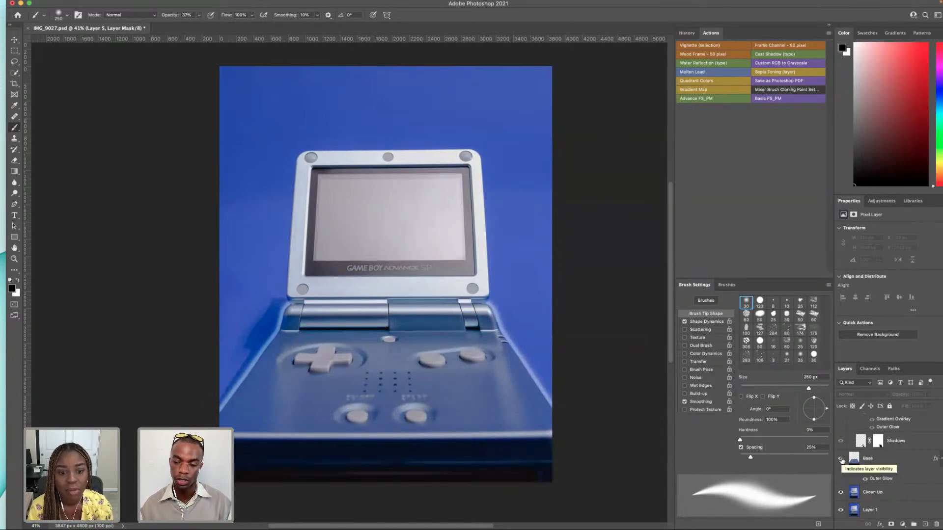
pyautogui.scroll(3, 842, 449)
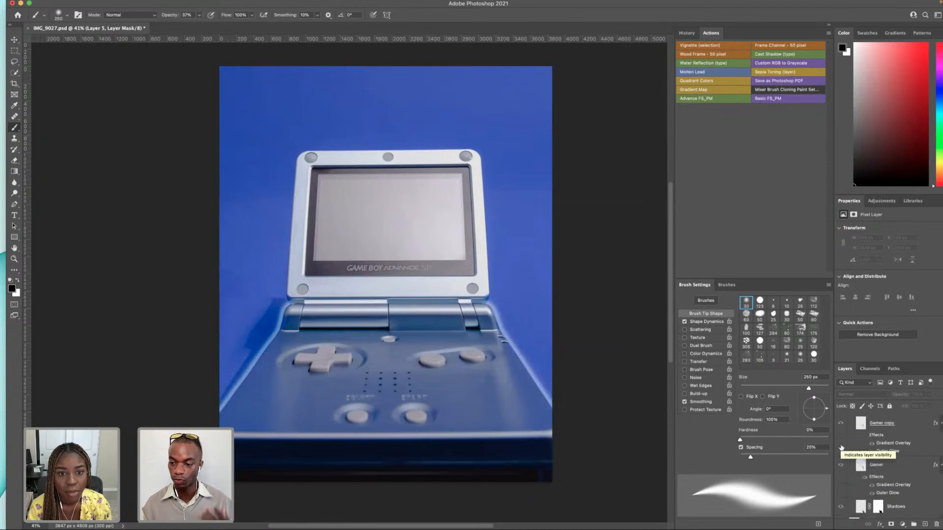
pyautogui.click(840, 453)
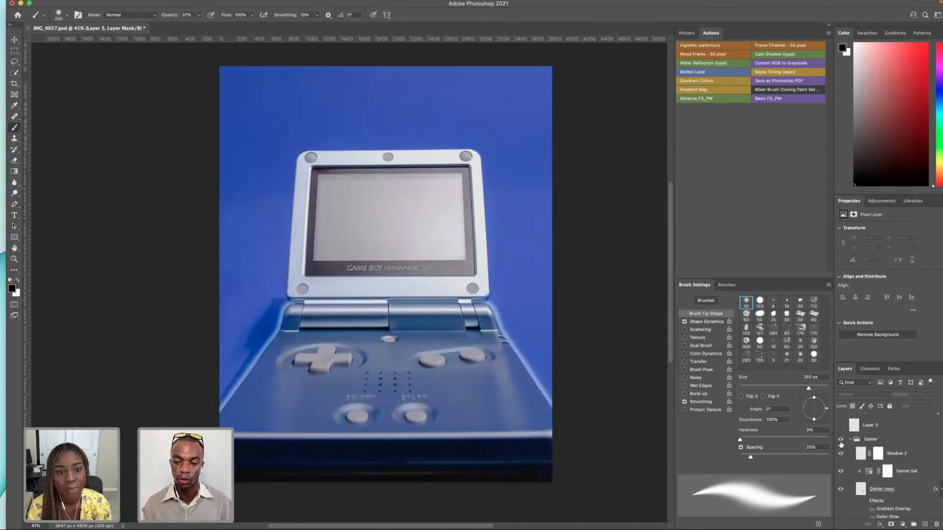
pyautogui.click(841, 439)
pyautogui.click(841, 426)
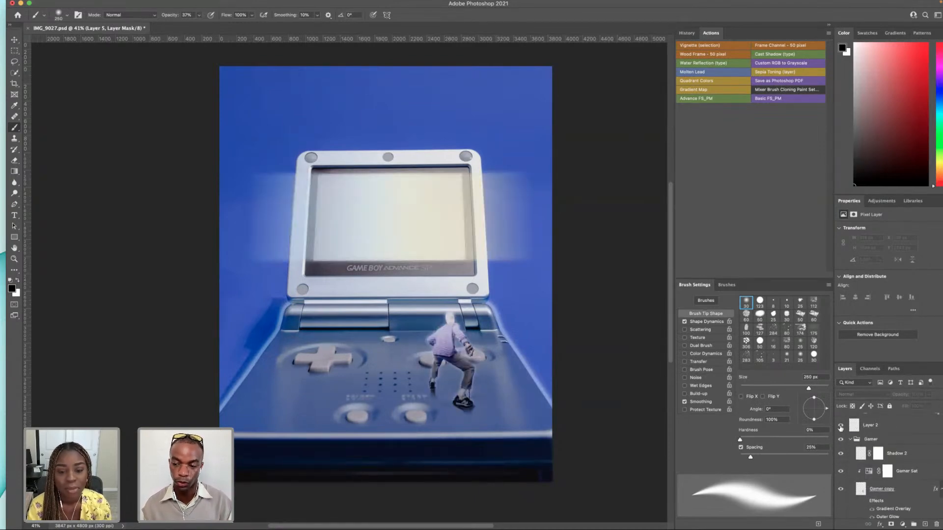
# - Restore the visibility of the TRAIN layers, GBA SP, Layer 3, the "new stage. same classics." text, Layer 5 and Layer 4
pyautogui.scroll(3, 840, 436)
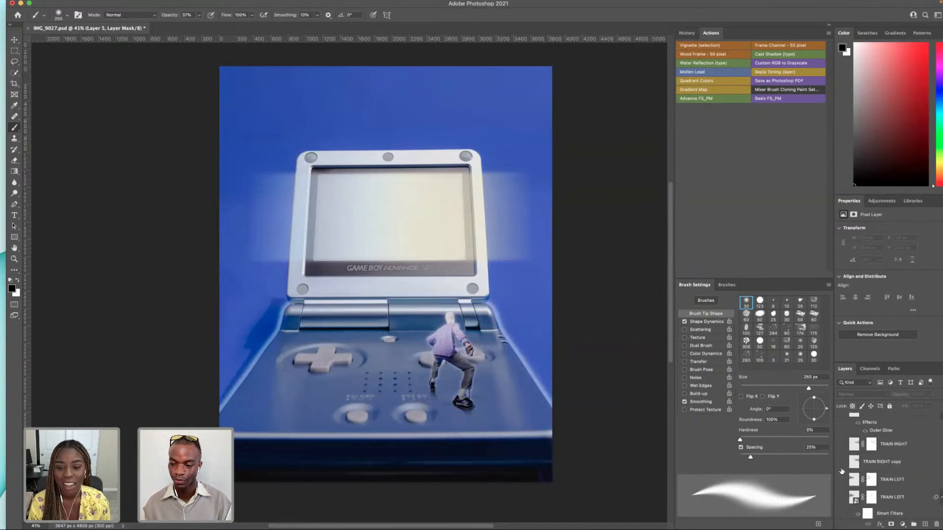
pyautogui.click(841, 432)
pyautogui.scroll(3, 843, 443)
pyautogui.click(841, 449)
pyautogui.click(841, 416)
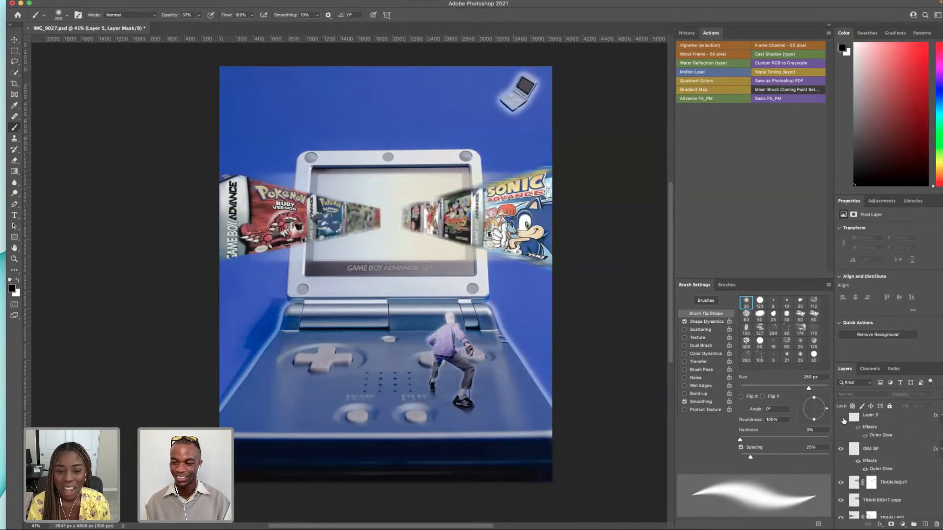
pyautogui.scroll(3, 840, 458)
pyautogui.click(840, 458)
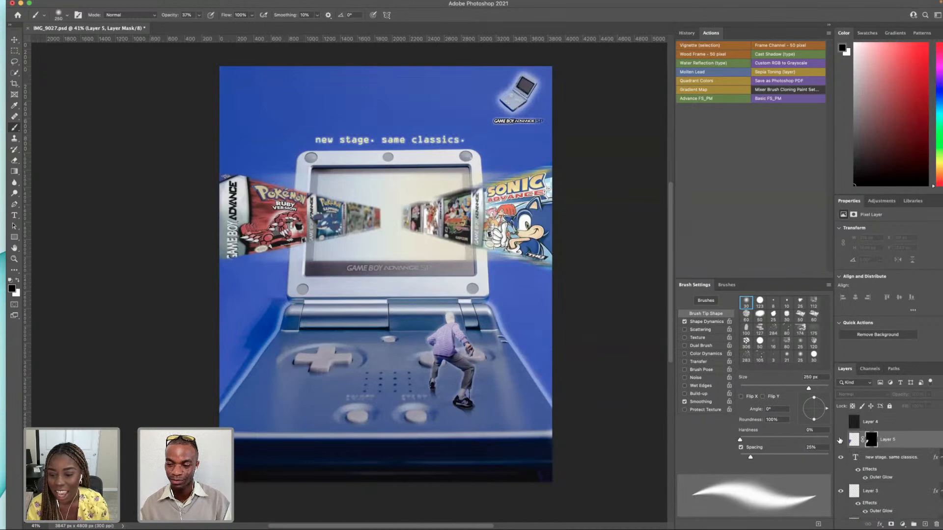
pyautogui.click(840, 440)
pyautogui.click(840, 423)
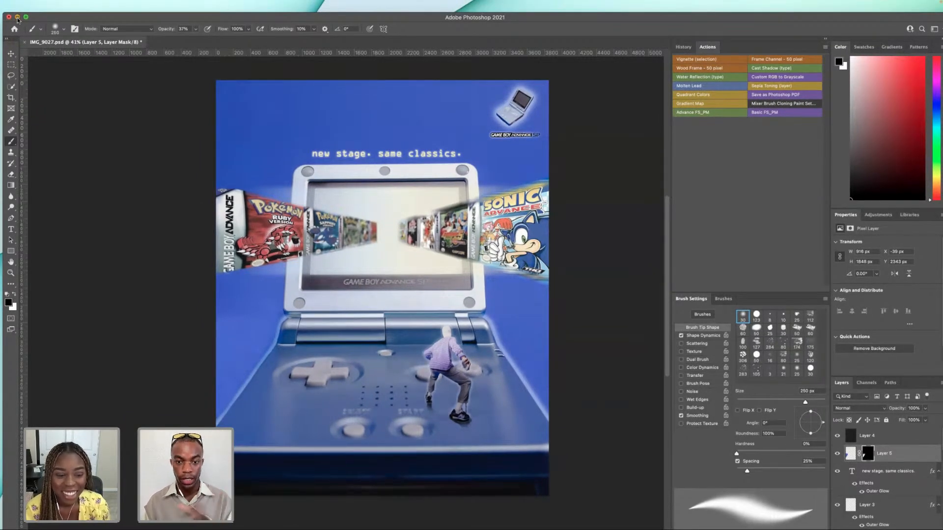
# - Minimize Photoshop, move the newly opened ADOBE_LIVE Finder window aside, and navigate the PROJECT window back up to ADOBE_LIVE
pyautogui.click(17, 18)
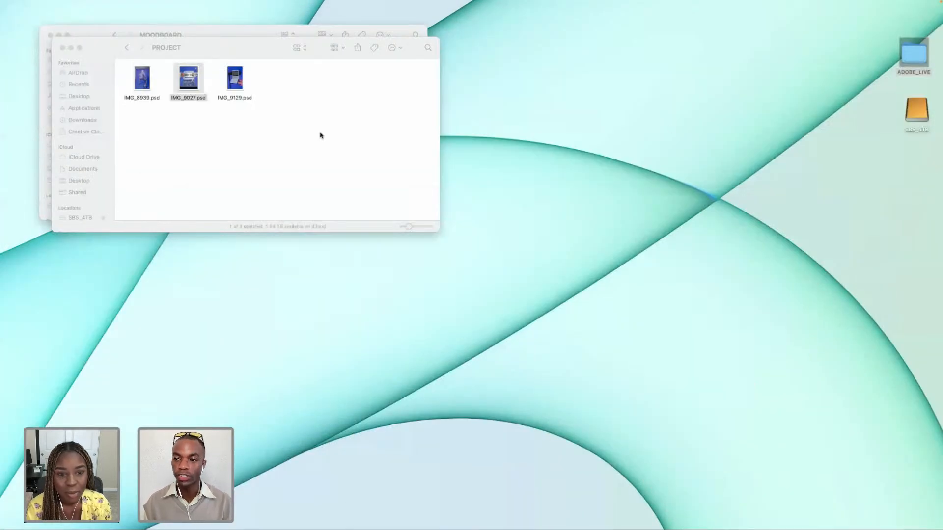
pyautogui.doubleClick(912, 54)
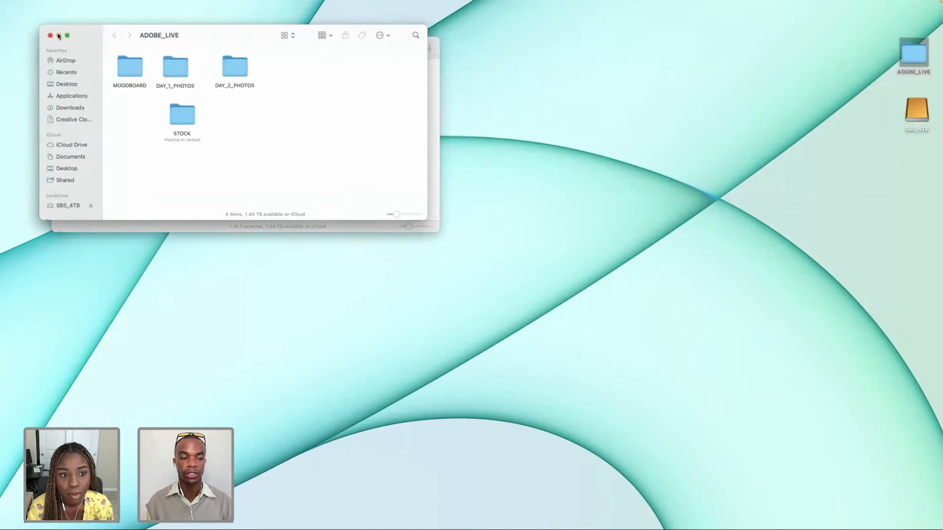
pyautogui.moveTo(78, 29); pyautogui.dragTo(340, 240)
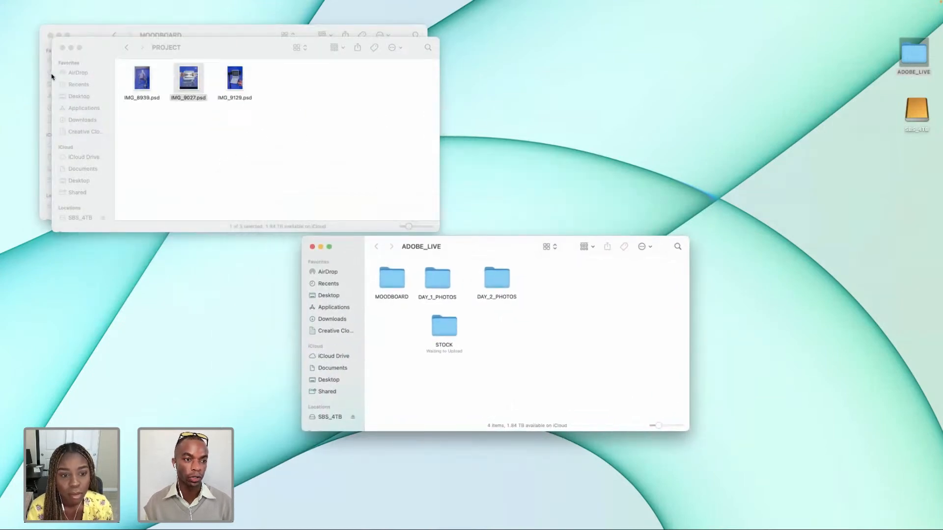
pyautogui.click(185, 50)
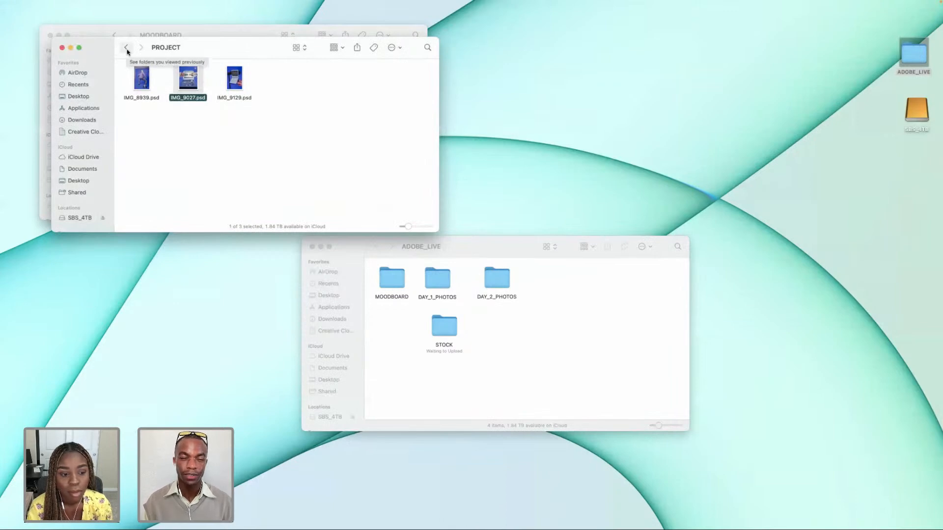
pyautogui.click(126, 48)
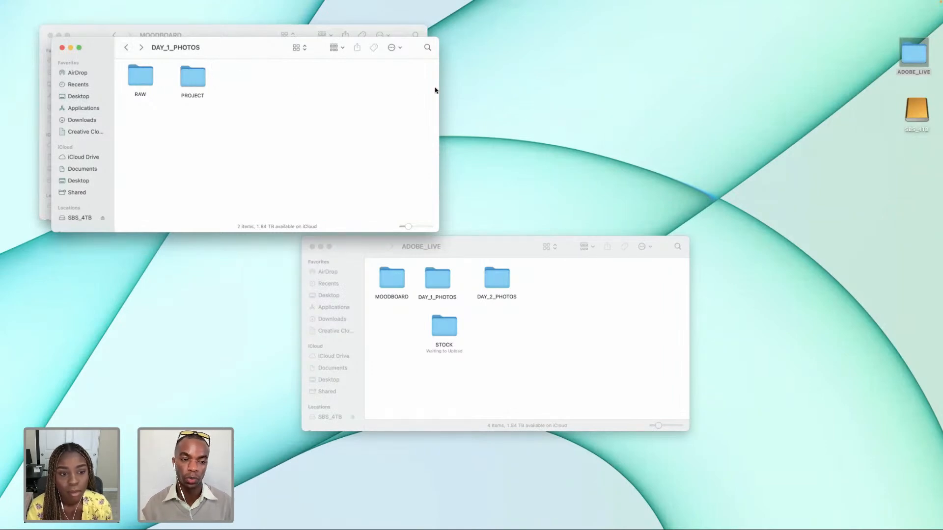
pyautogui.click(126, 48)
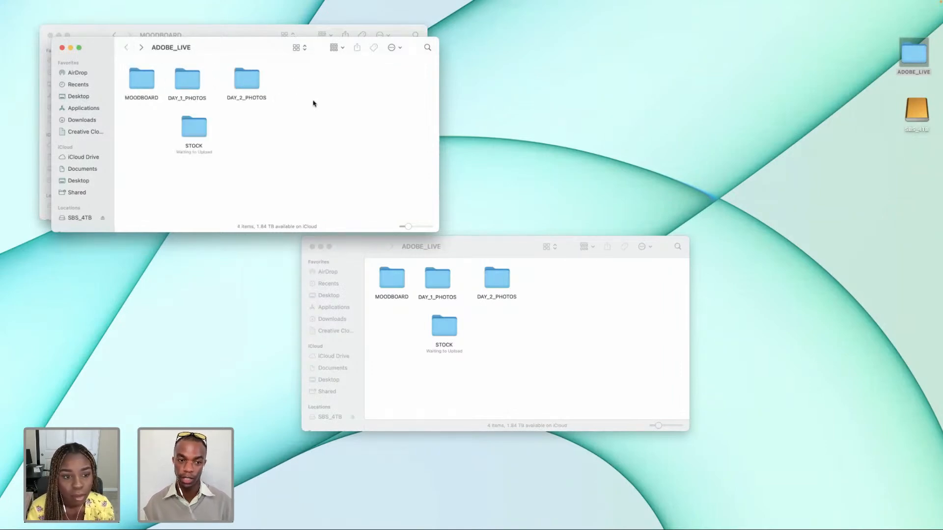
# - Open IMG_9062.CR2 from the Light folder in DAY_2_PHOTOS in Camera Raw and enlarge its window to fill the screen
pyautogui.click(242, 87)
pyautogui.doubleClick(242, 87)
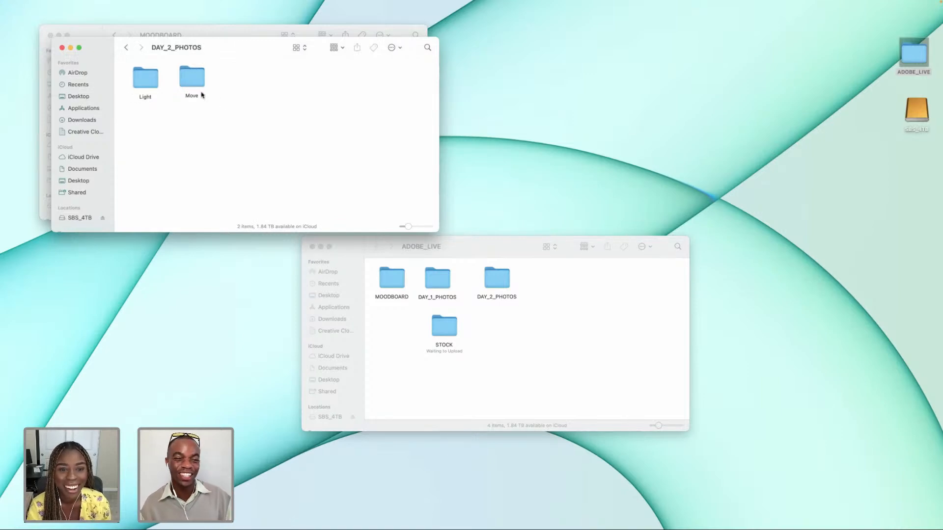
pyautogui.click(146, 87)
pyautogui.doubleClick(146, 87)
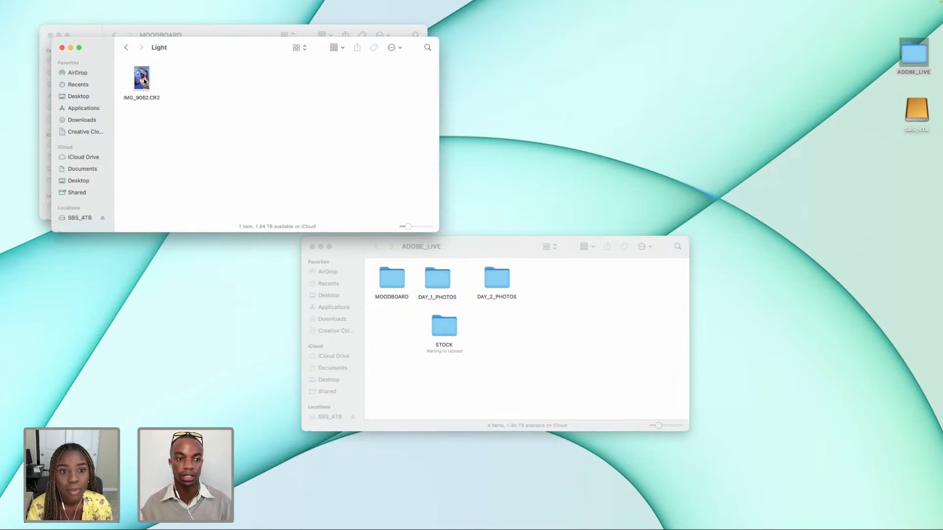
pyautogui.doubleClick(144, 81)
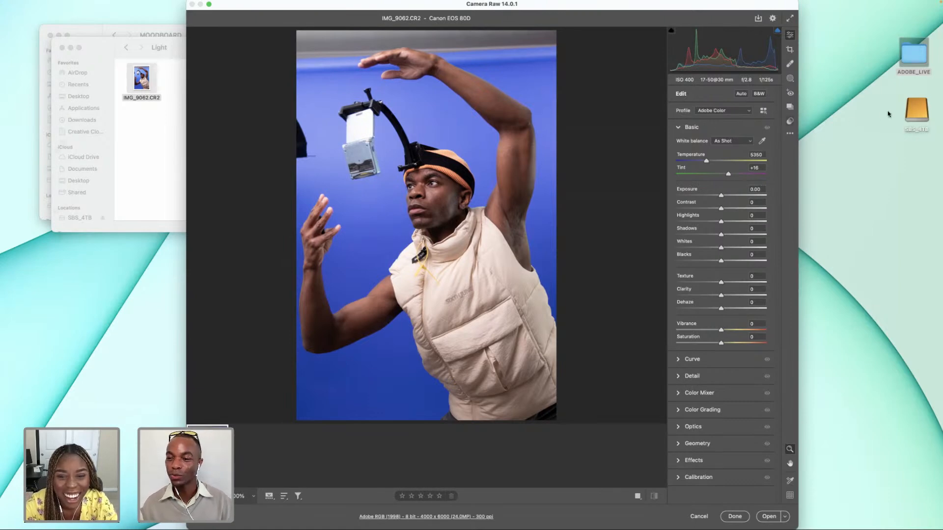
pyautogui.click(209, 5)
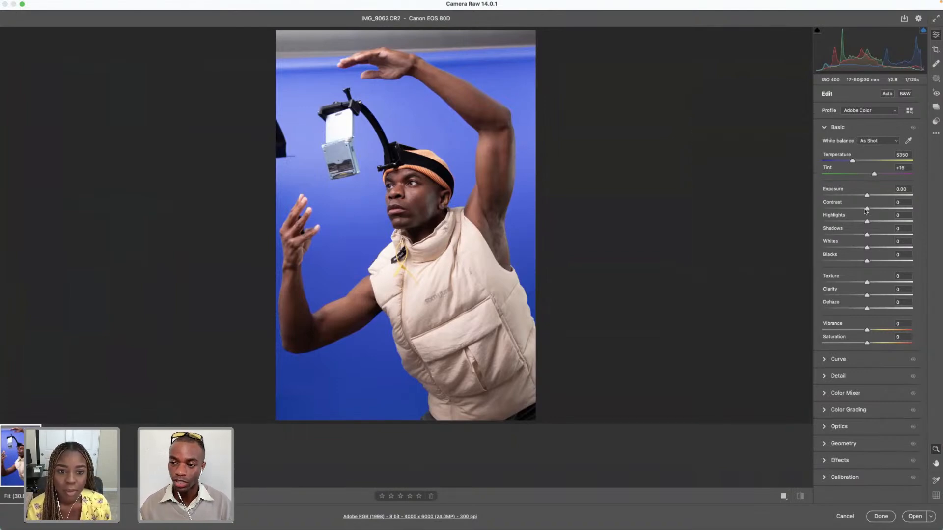
# - Set the photo's Contrast to -24, Highlights to -27, Shadows to +27, Whites to +22 and Blacks to -20
pyautogui.moveTo(866, 208); pyautogui.dragTo(856, 209)
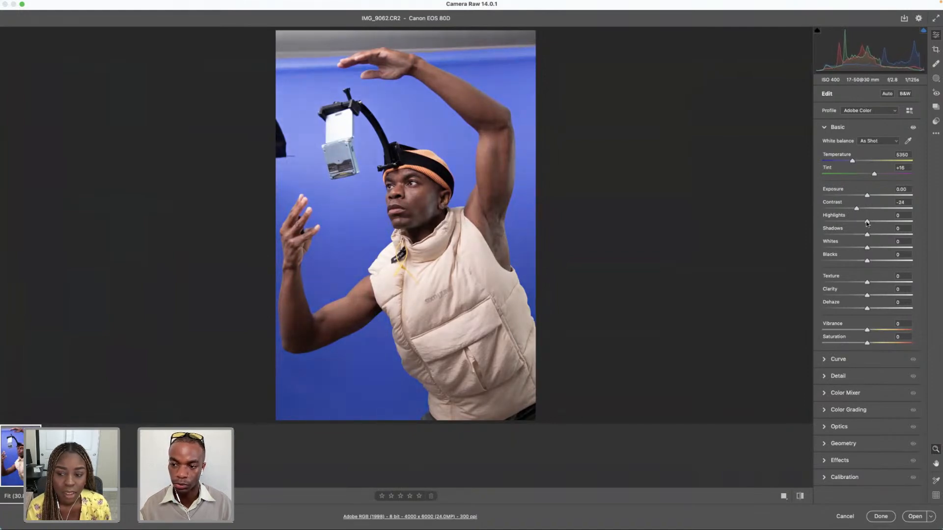
pyautogui.moveTo(867, 221)
pyautogui.mouseDown()
pyautogui.moveTo(830, 227)
pyautogui.moveTo(881, 234)
pyautogui.moveTo(855, 222)
pyautogui.mouseUp()
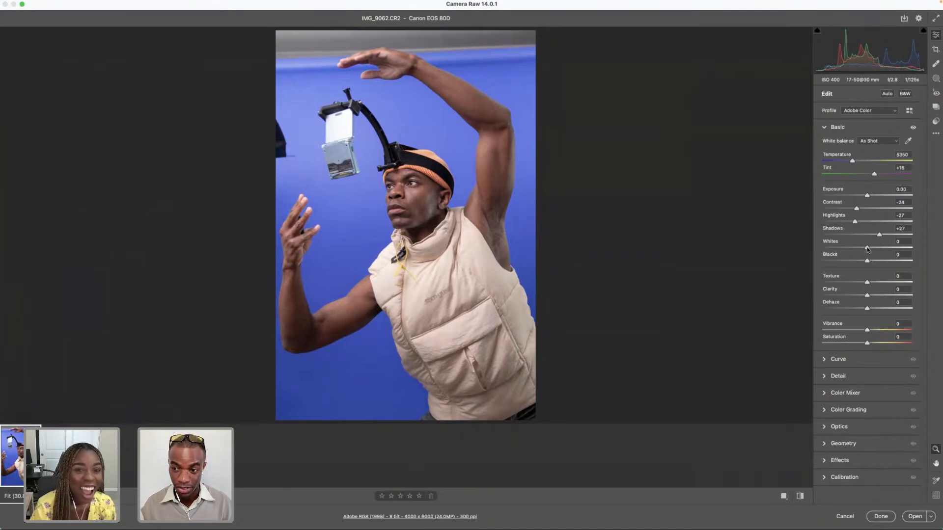
pyautogui.moveTo(867, 249); pyautogui.dragTo(857, 266)
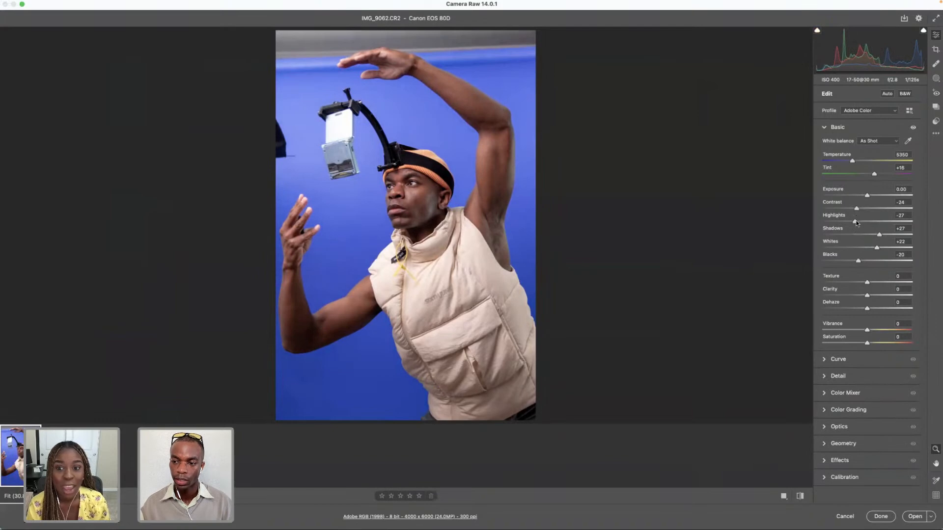
# - Refine the tone by setting Highlights to -21 and Exposure to +0.05
pyautogui.moveTo(860, 224)
pyautogui.mouseDown()
pyautogui.moveTo(868, 222)
pyautogui.moveTo(859, 229)
pyautogui.mouseUp()
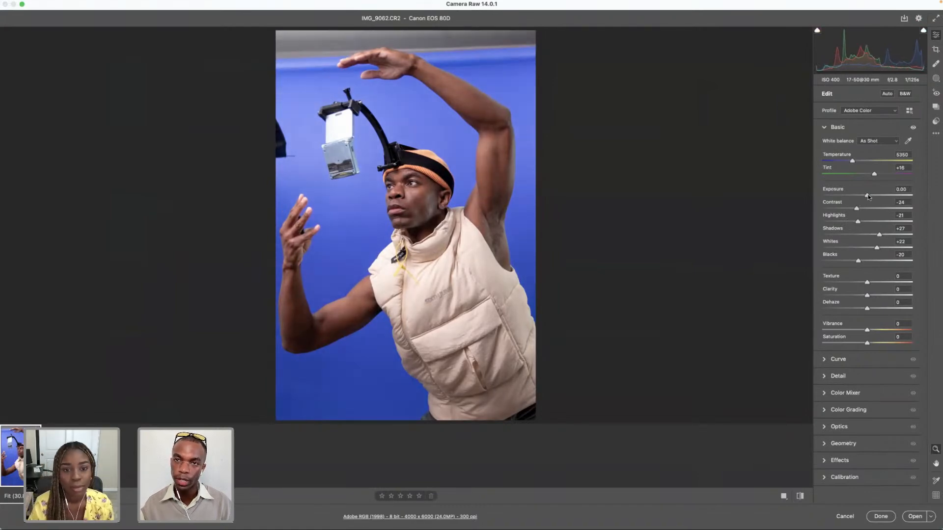
pyautogui.moveTo(867, 197); pyautogui.dragTo(868, 196)
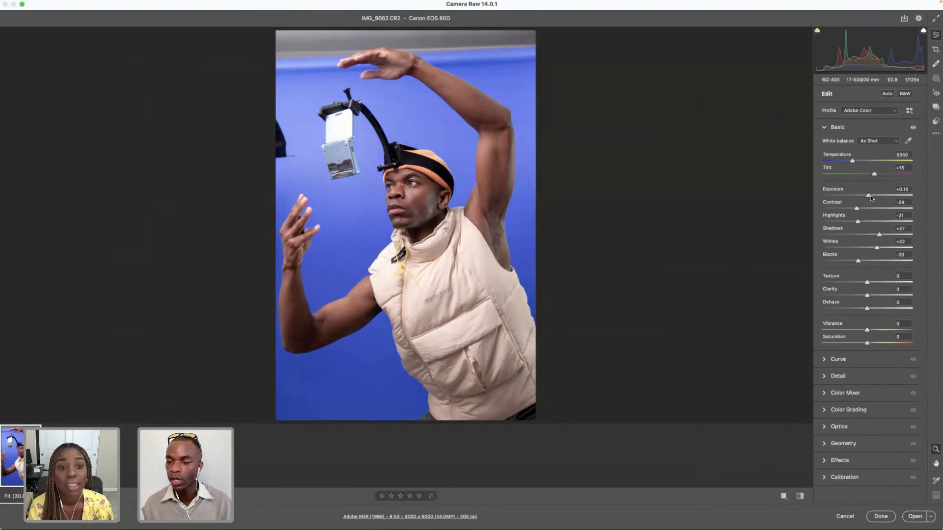
pyautogui.click(869, 195)
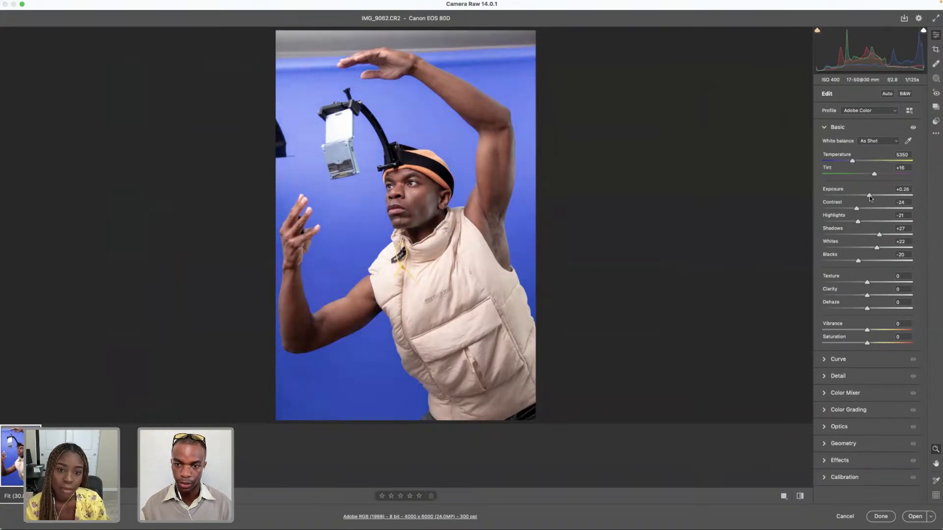
pyautogui.moveTo(869, 195); pyautogui.dragTo(869, 196)
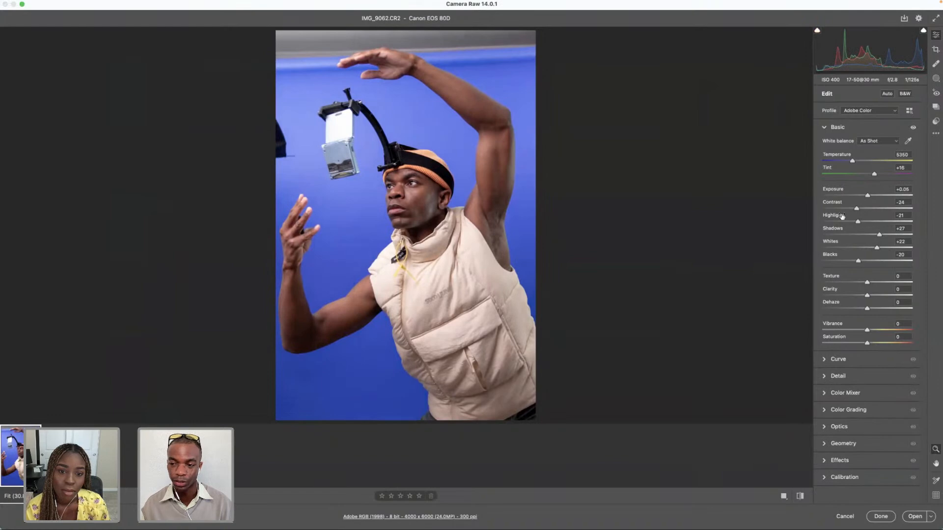
# - Calibrate the photo's primaries: red hue +8 and saturation +6, green hue +5 and saturation -1, blue hue -3 and saturation +1
pyautogui.scroll(-5, 756, 224)
pyautogui.scroll(5, 704, 225)
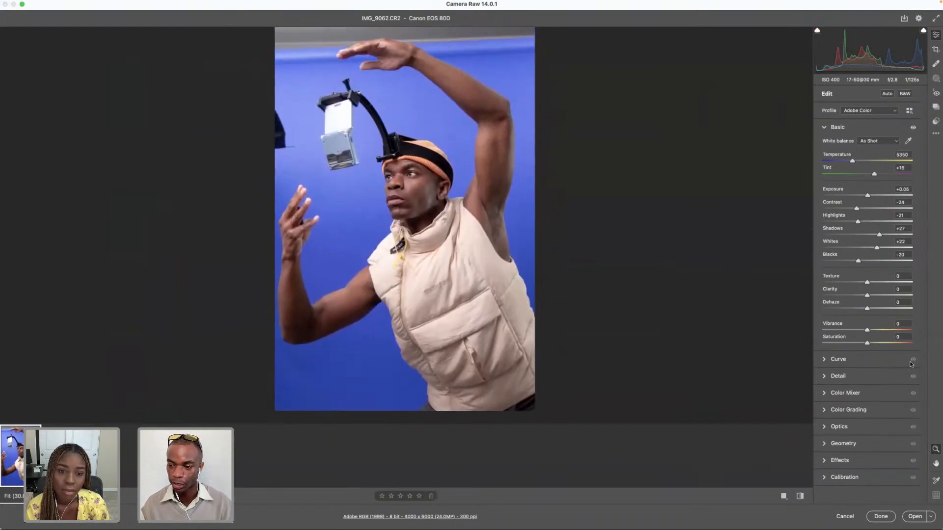
pyautogui.click(823, 479)
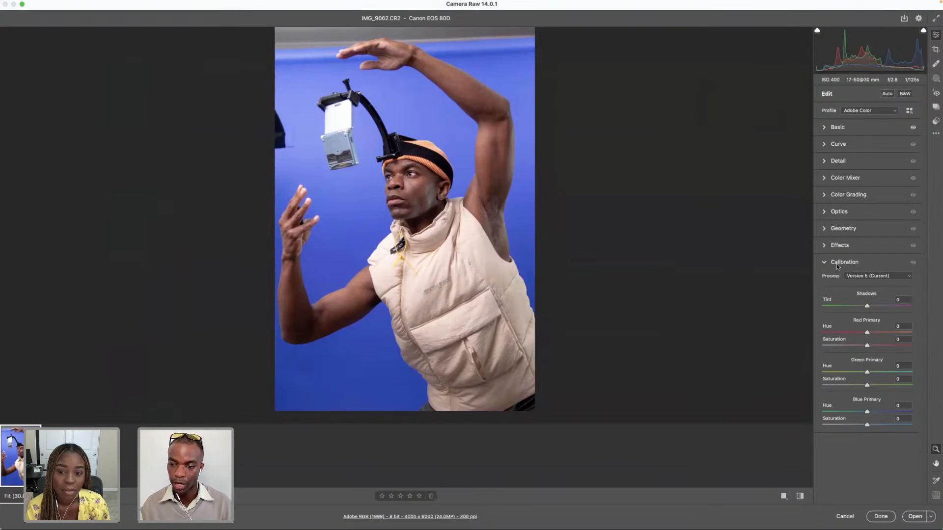
pyautogui.moveTo(868, 333)
pyautogui.mouseDown()
pyautogui.moveTo(875, 332)
pyautogui.moveTo(867, 346)
pyautogui.mouseUp()
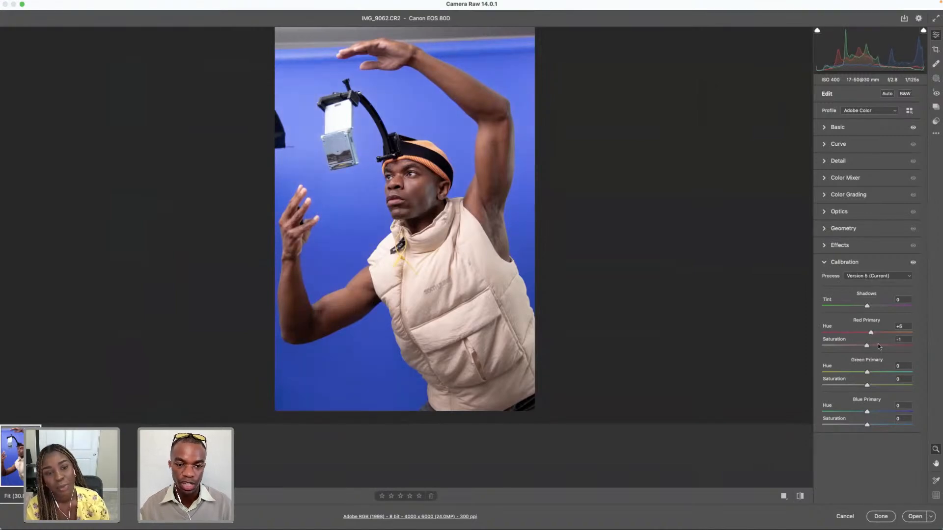
pyautogui.moveTo(870, 345); pyautogui.dragTo(867, 374)
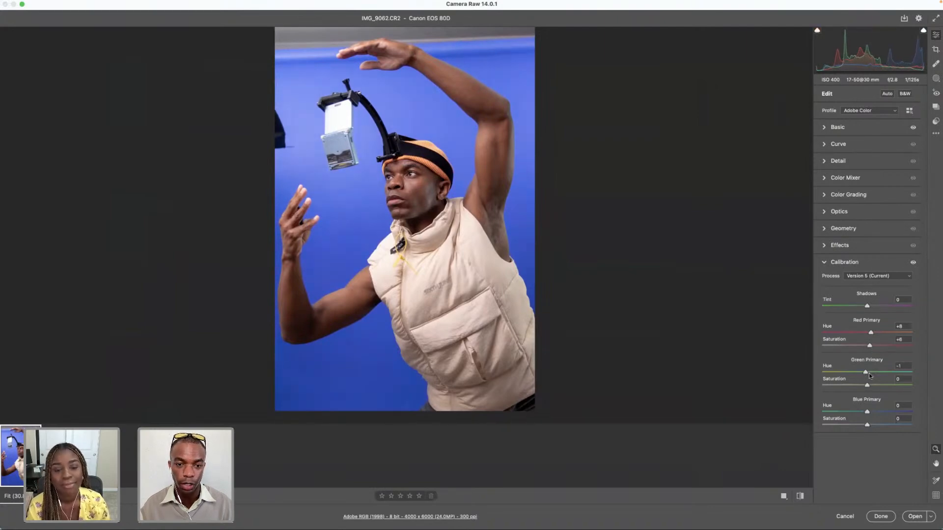
pyautogui.moveTo(868, 373); pyautogui.dragTo(859, 386)
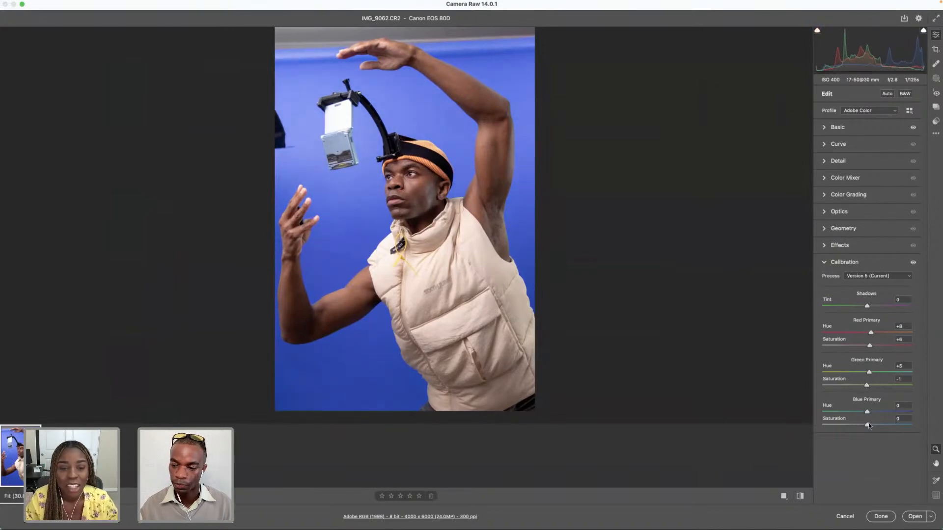
pyautogui.moveTo(873, 413); pyautogui.dragTo(865, 413)
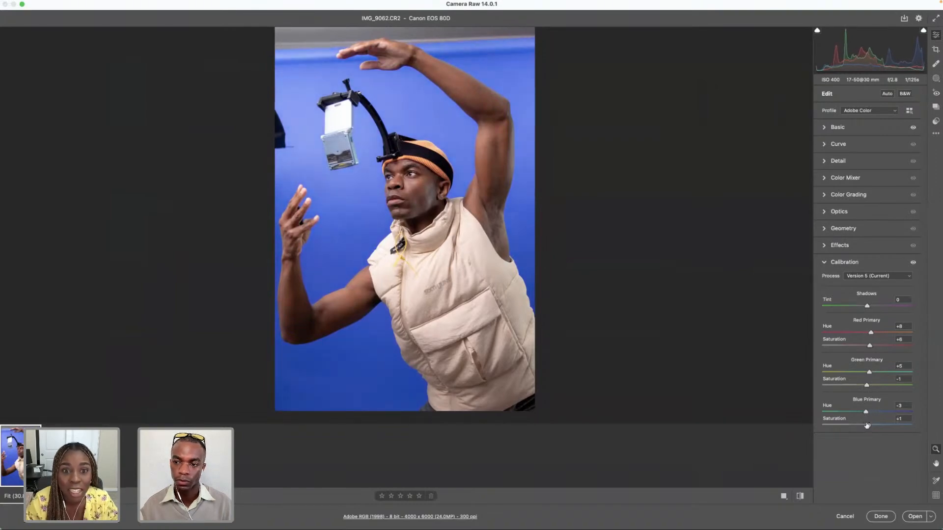
pyautogui.click(823, 262)
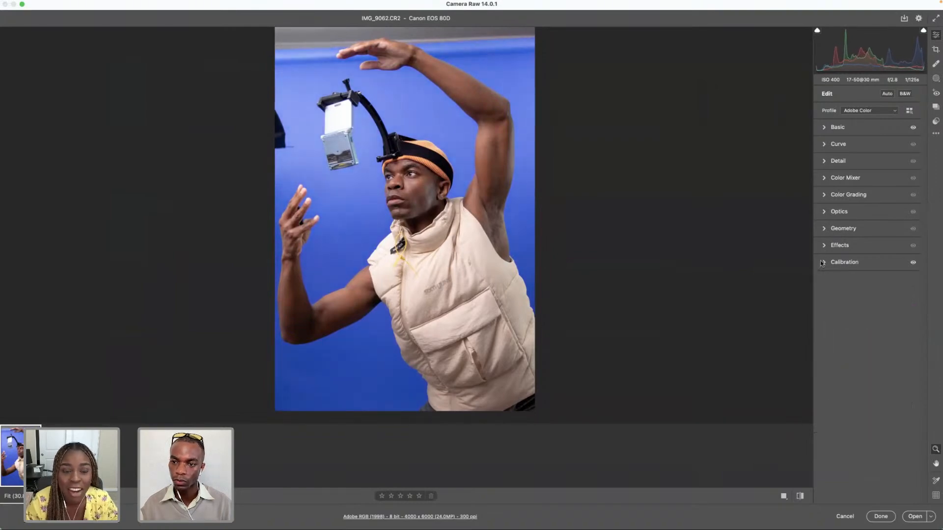
# - Lift the tone curve's black point to input 4, output 25, and add a low shadow point and a midtone point near 138/119
pyautogui.click(825, 143)
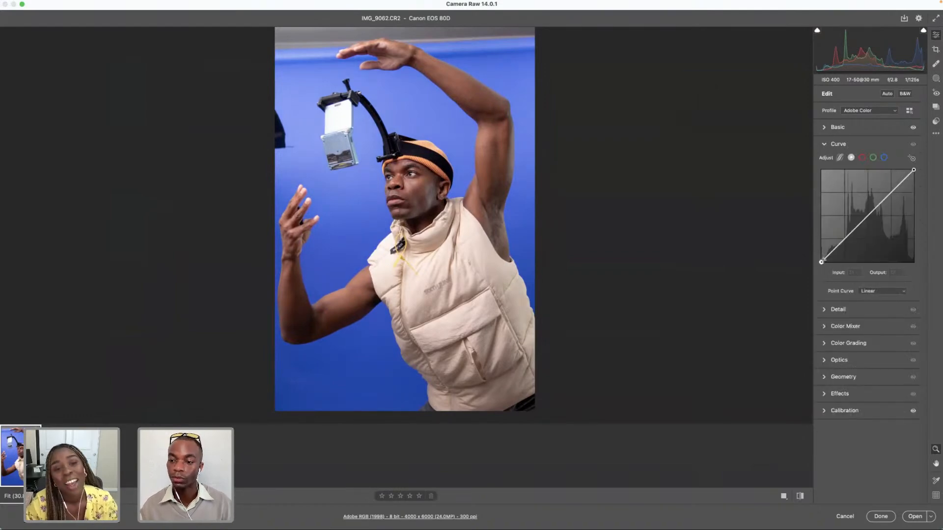
pyautogui.moveTo(821, 262); pyautogui.dragTo(821, 257)
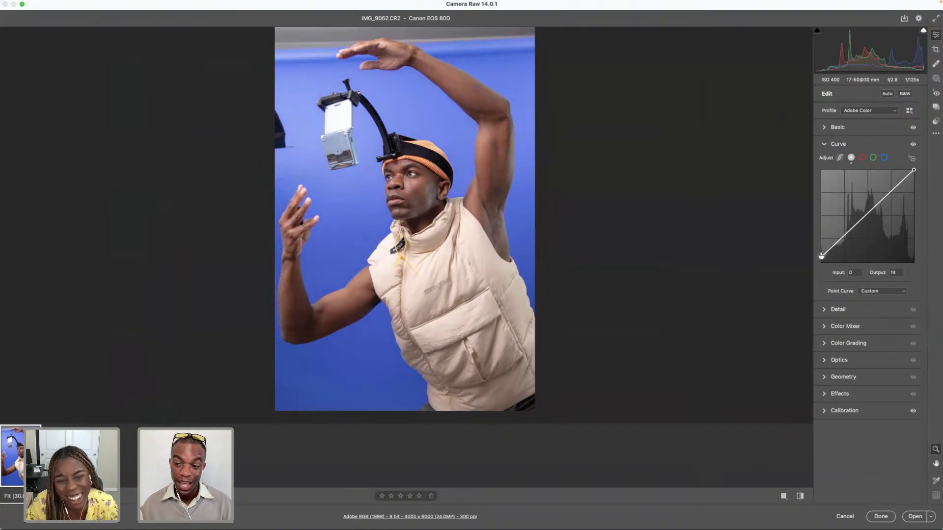
pyautogui.moveTo(821, 257)
pyautogui.mouseDown()
pyautogui.moveTo(835, 246)
pyautogui.moveTo(822, 253)
pyautogui.mouseUp()
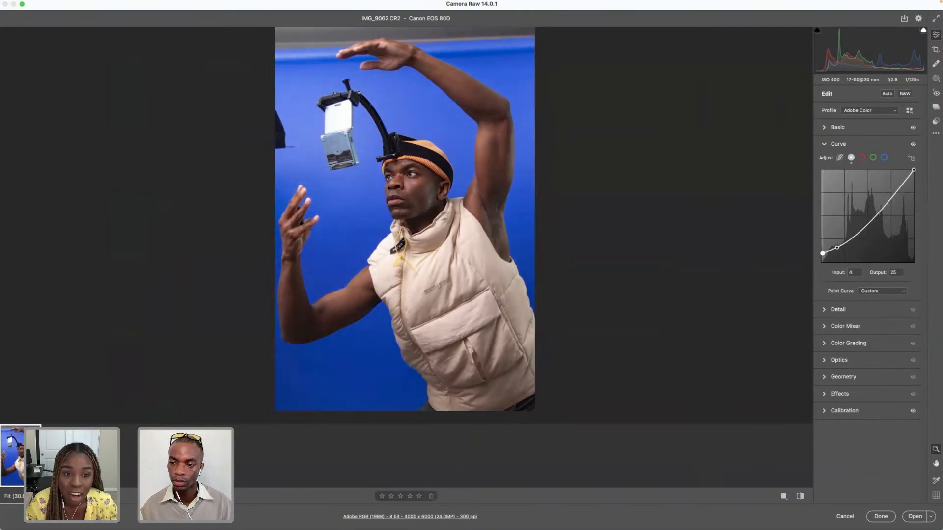
pyautogui.click(868, 217)
pyautogui.moveTo(868, 217); pyautogui.dragTo(872, 219)
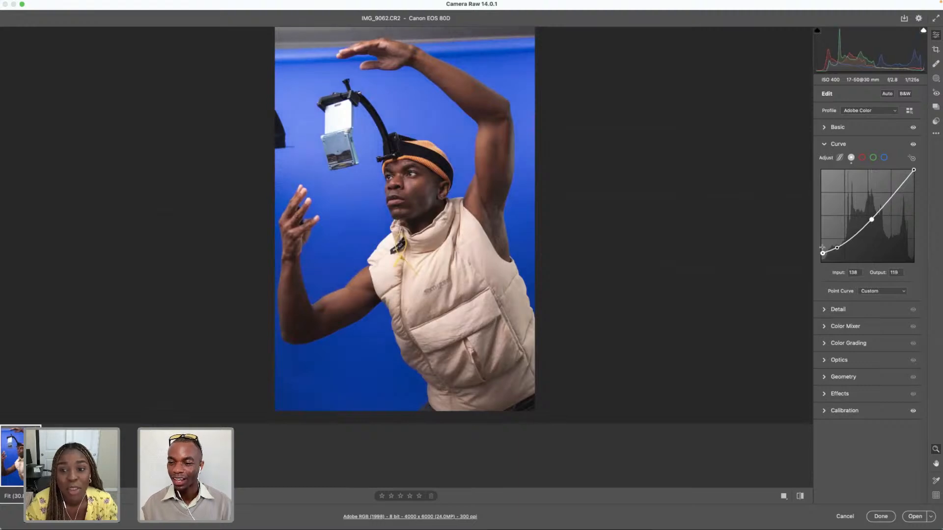
# - Add a highlight point to the tone curve at about input 200, output 182, and lower the white point to output 224
pyautogui.moveTo(822, 254); pyautogui.dragTo(839, 248)
pyautogui.moveTo(895, 193); pyautogui.dragTo(913, 179)
pyautogui.moveTo(871, 219); pyautogui.dragTo(894, 197)
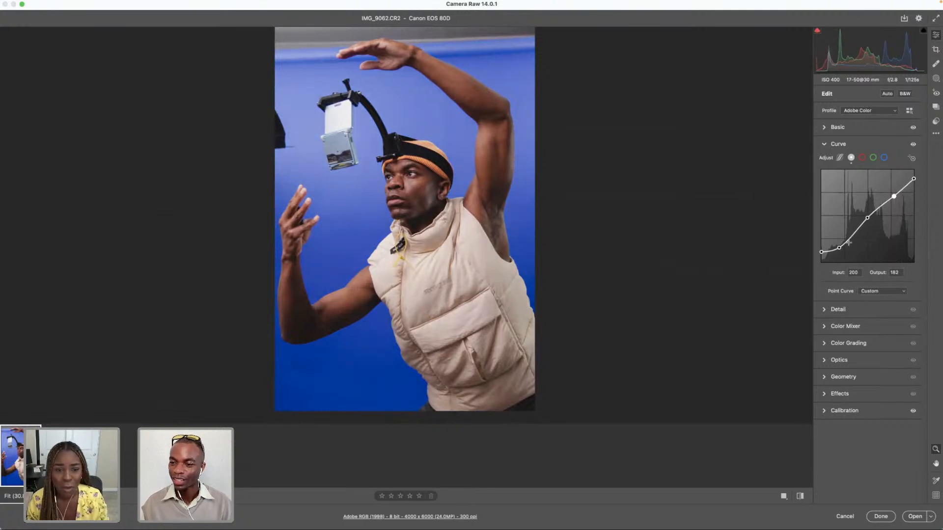
pyautogui.moveTo(913, 178)
pyautogui.mouseDown()
pyautogui.moveTo(867, 218)
pyautogui.moveTo(914, 181)
pyautogui.mouseUp()
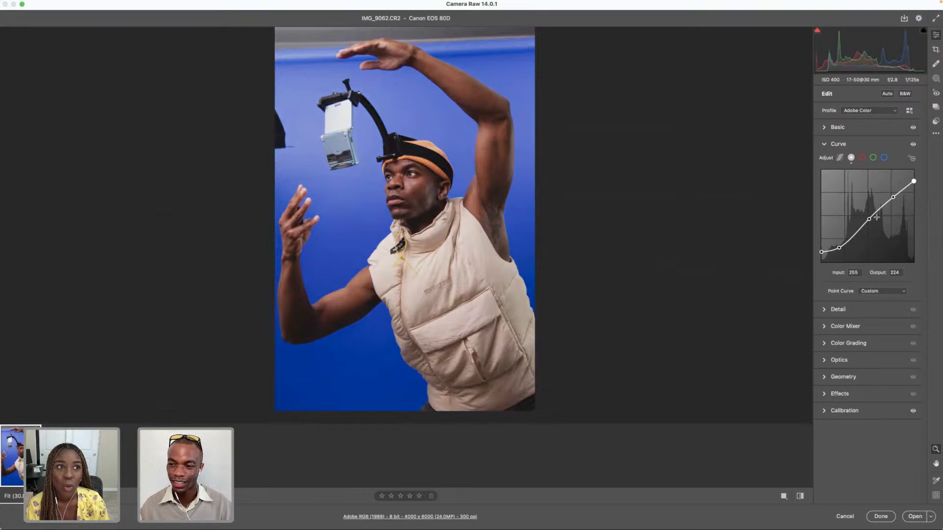
# - Refine the tone curve by moving the highlight point to 206/168, the shadow point to 48/39 and the midtone point to 142/119
pyautogui.moveTo(839, 248); pyautogui.dragTo(837, 249)
pyautogui.moveTo(870, 219); pyautogui.dragTo(869, 217)
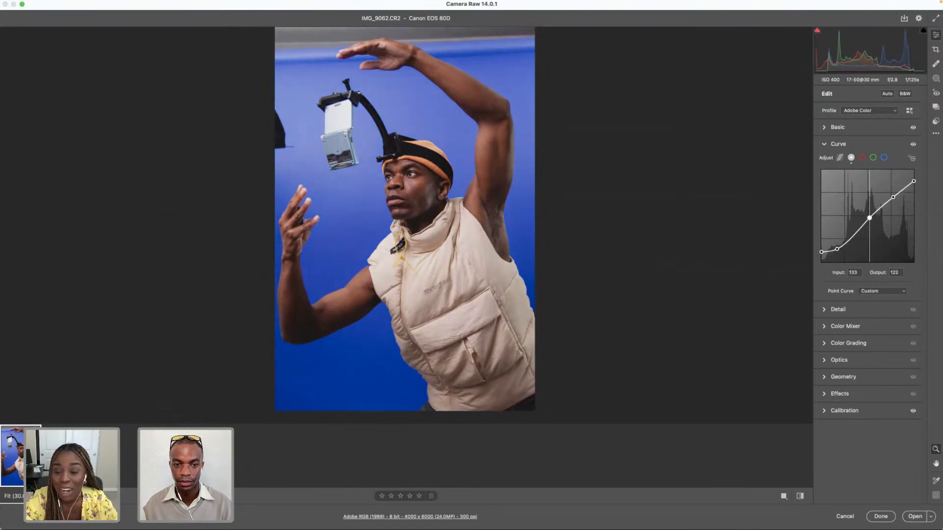
pyautogui.moveTo(869, 218); pyautogui.dragTo(896, 201)
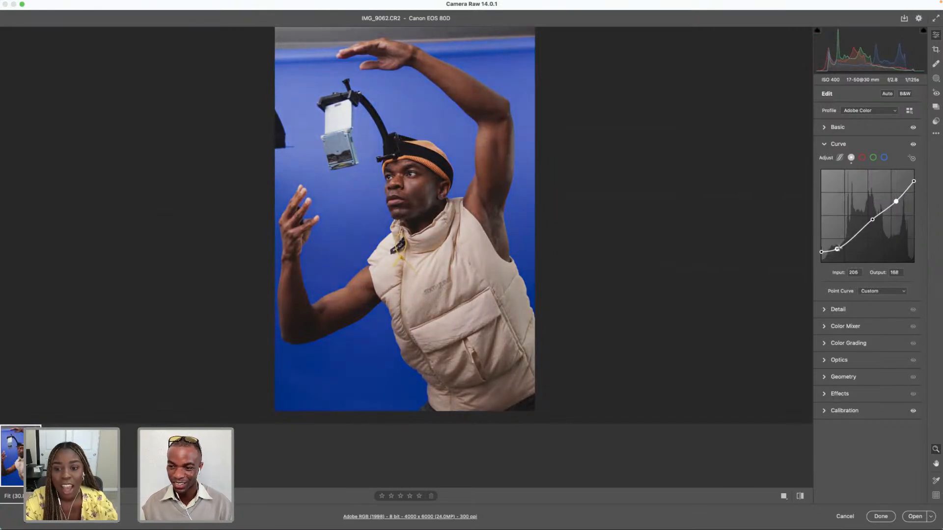
pyautogui.moveTo(836, 249); pyautogui.dragTo(839, 248)
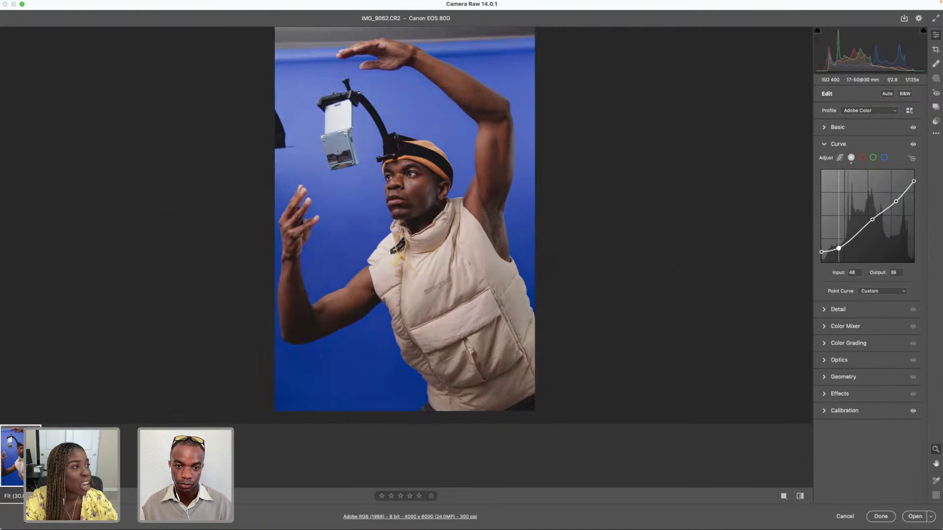
pyautogui.moveTo(872, 219); pyautogui.dragTo(872, 218)
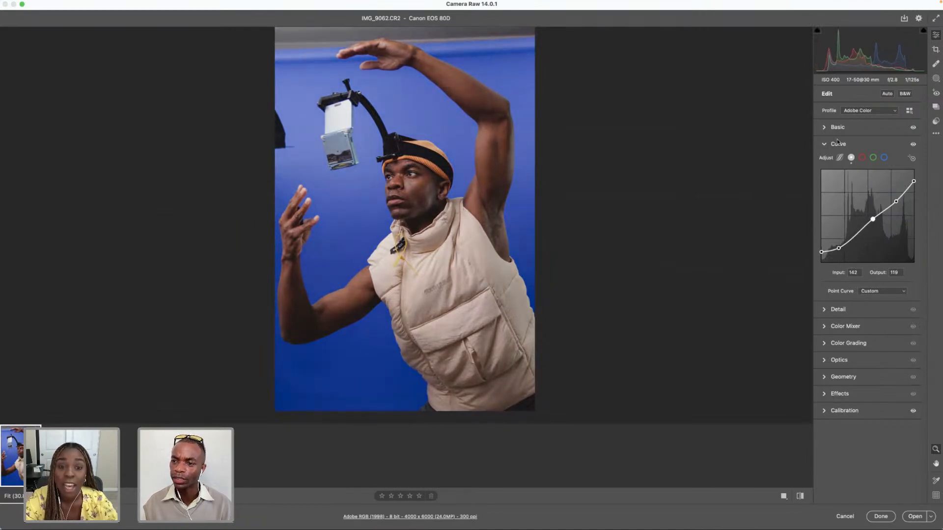
# - Raise the photo's Whites to +42 and Highlights to +8
pyautogui.click(824, 127)
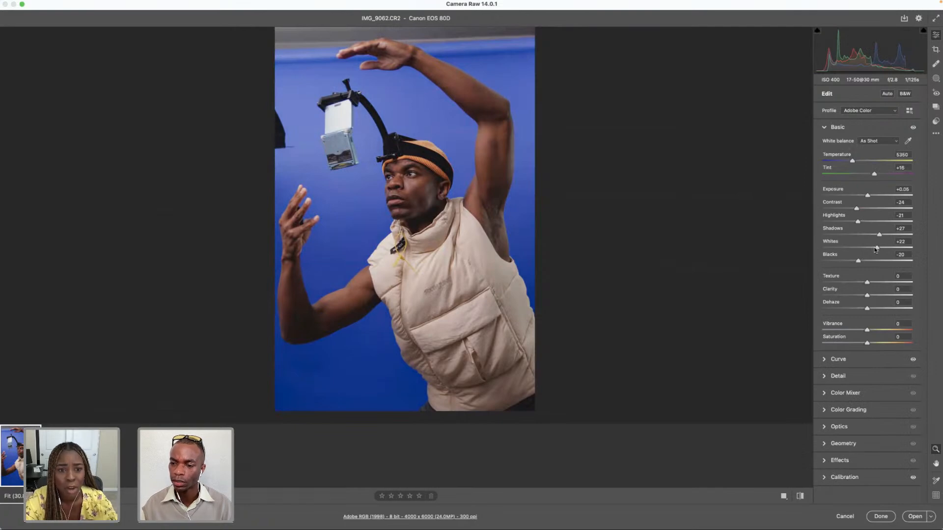
pyautogui.moveTo(877, 248); pyautogui.dragTo(876, 224)
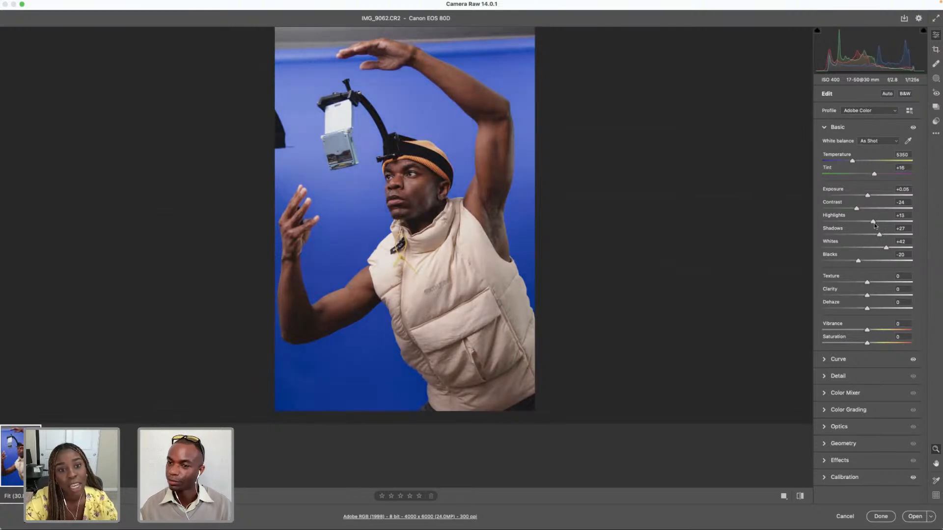
pyautogui.moveTo(871, 224); pyautogui.dragTo(872, 224)
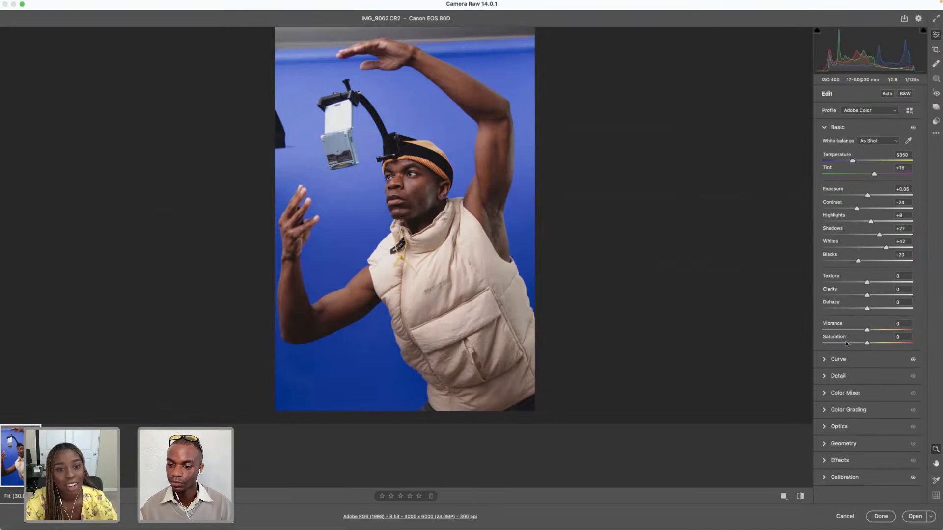
# - Lower the tone curve's highlight point to input 208, output 157
pyautogui.click(826, 360)
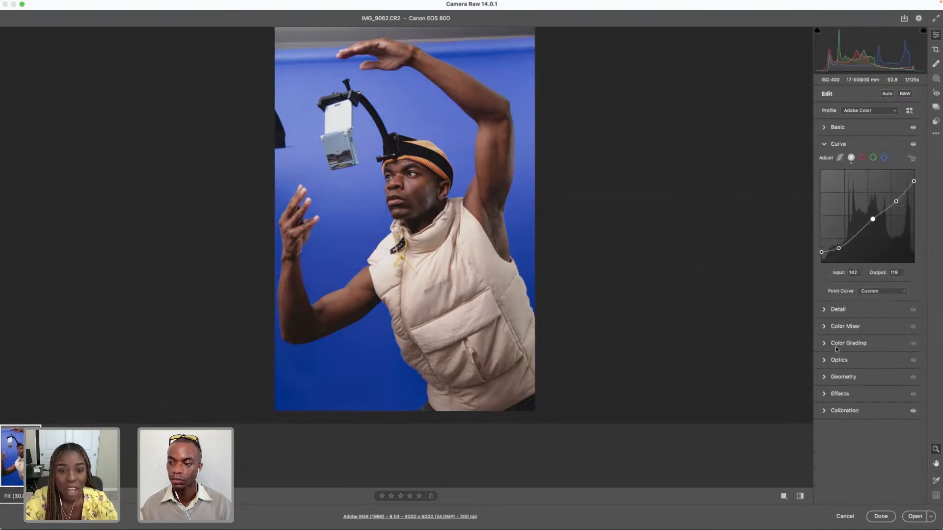
pyautogui.moveTo(898, 203); pyautogui.dragTo(898, 208)
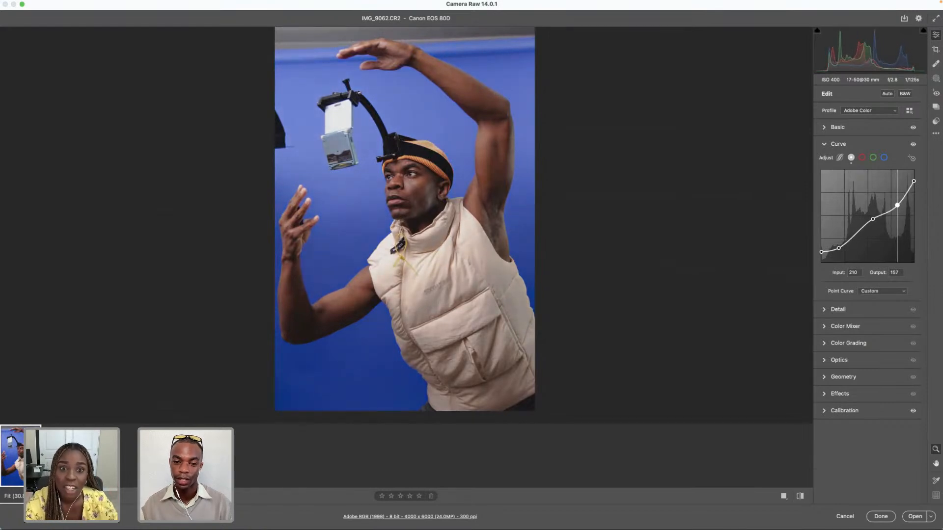
pyautogui.moveTo(897, 205); pyautogui.dragTo(895, 205)
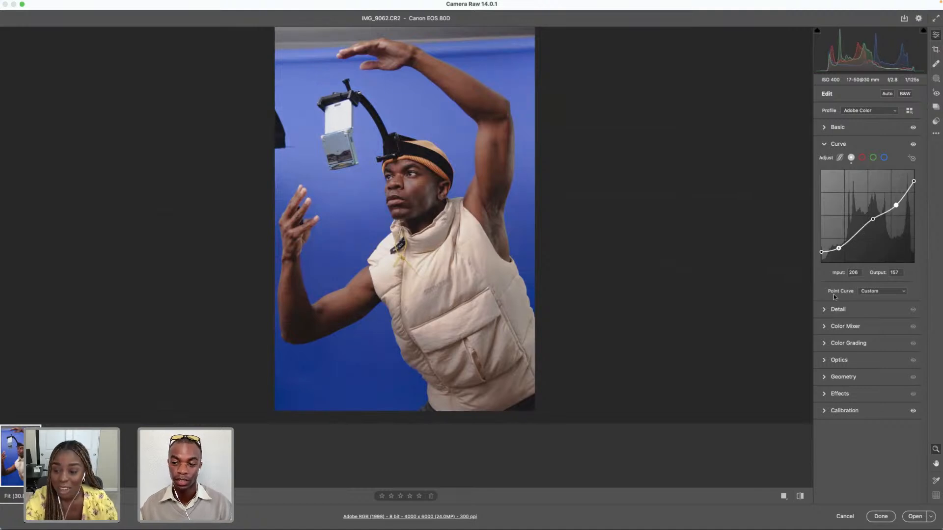
# - Set the Color Mixer hues to Reds +11, Oranges +6, Yellows -9 and Blues -11, keeping Greens and Aquas at 0
pyautogui.click(827, 332)
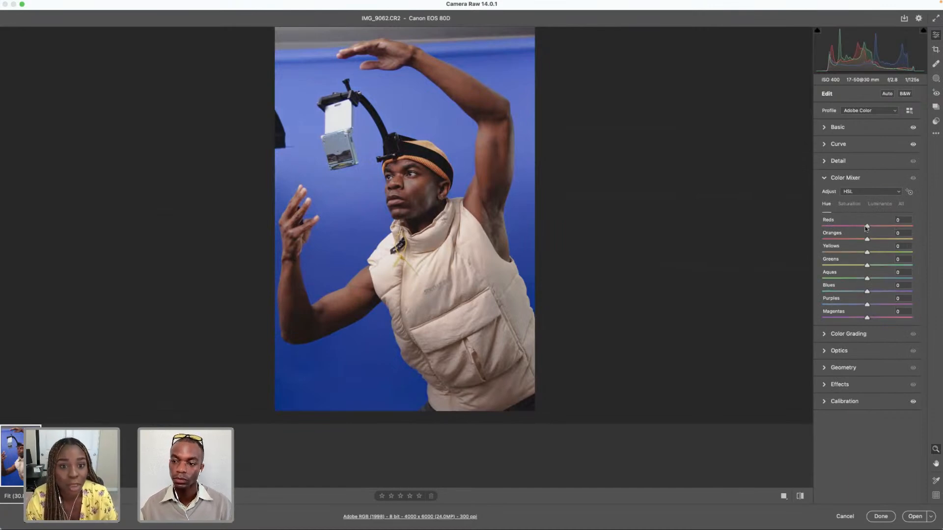
pyautogui.moveTo(866, 226)
pyautogui.mouseDown()
pyautogui.moveTo(876, 228)
pyautogui.moveTo(848, 231)
pyautogui.moveTo(879, 231)
pyautogui.moveTo(870, 241)
pyautogui.mouseUp()
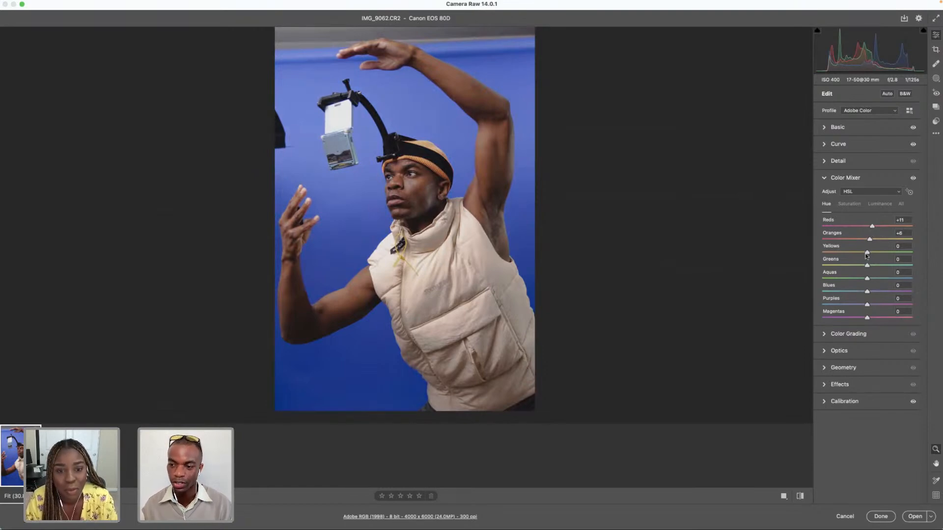
pyautogui.moveTo(868, 253)
pyautogui.mouseDown()
pyautogui.moveTo(851, 257)
pyautogui.moveTo(874, 260)
pyautogui.moveTo(865, 262)
pyautogui.mouseUp()
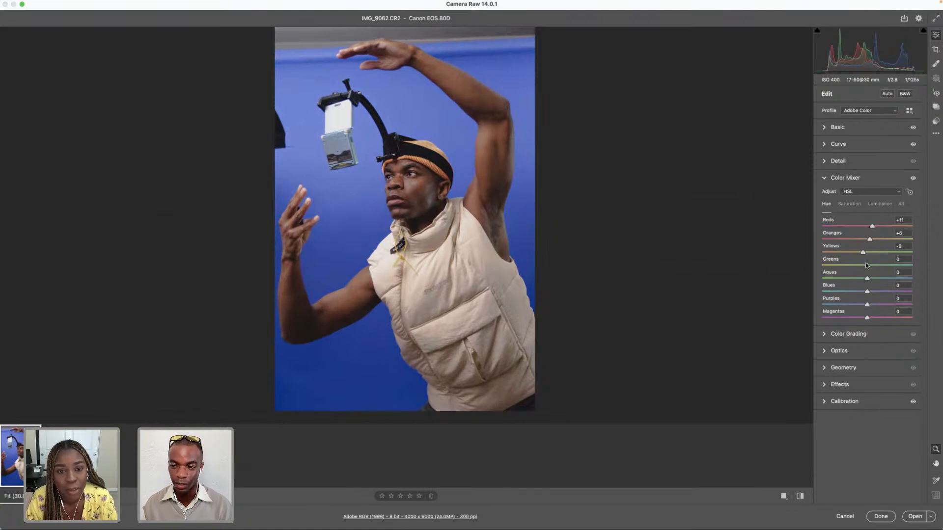
pyautogui.moveTo(867, 267)
pyautogui.mouseDown()
pyautogui.moveTo(859, 268)
pyautogui.moveTo(868, 269)
pyautogui.mouseUp()
pyautogui.doubleClick(868, 267)
pyautogui.moveTo(867, 280)
pyautogui.mouseDown()
pyautogui.moveTo(856, 281)
pyautogui.moveTo(860, 294)
pyautogui.mouseUp()
pyautogui.doubleClick(861, 280)
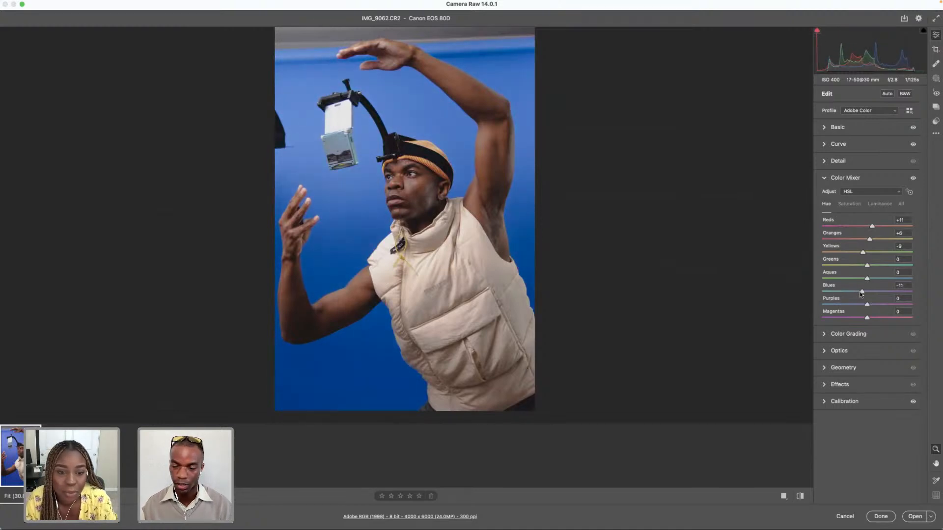
# - Move the tone curve's midtone point to input 149, output 120
pyautogui.click(838, 143)
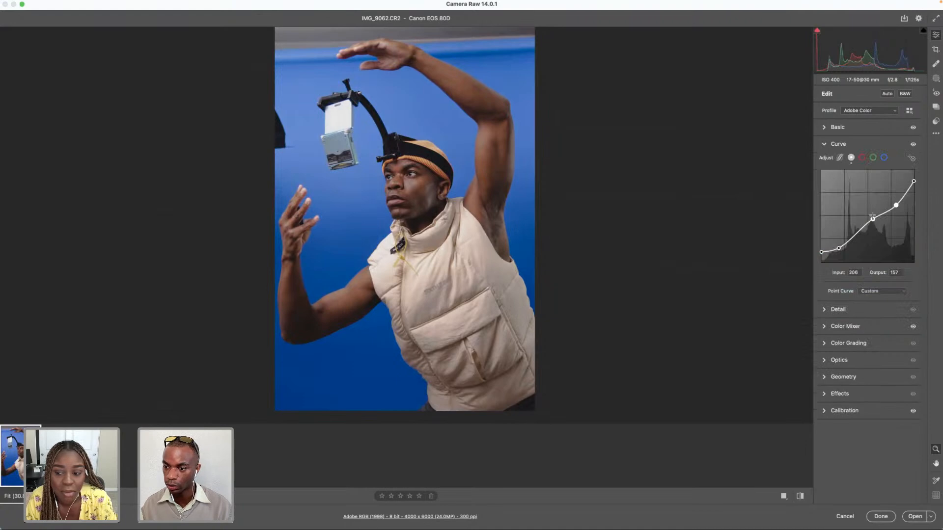
pyautogui.moveTo(872, 218); pyautogui.dragTo(875, 218)
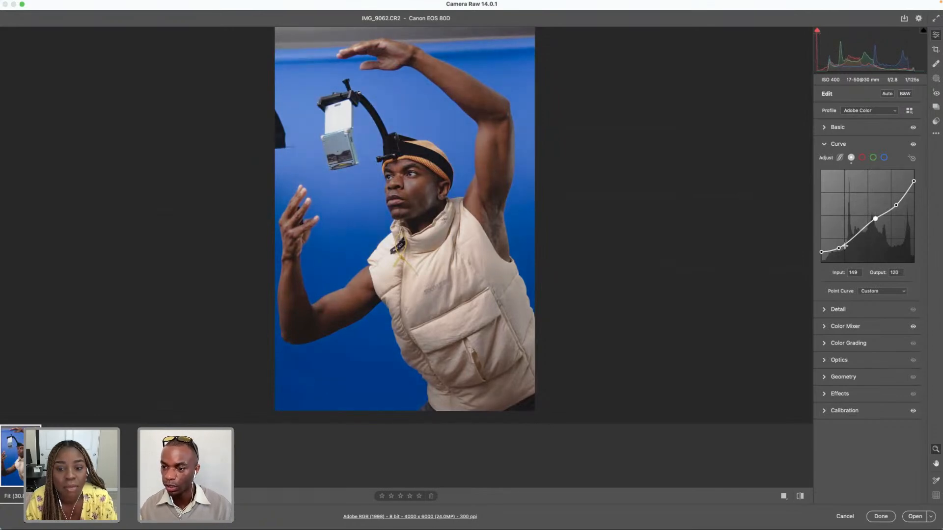
pyautogui.click(824, 145)
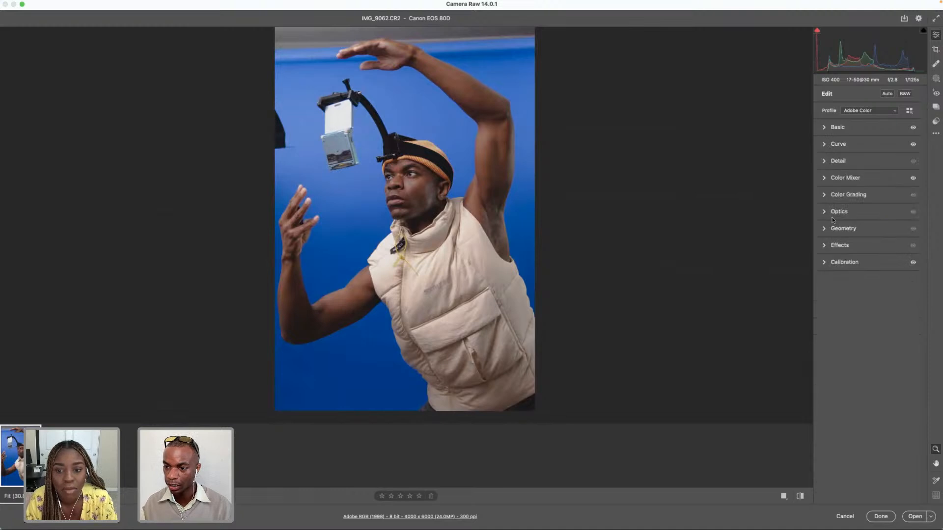
# - Set the Color Mixer's Purples hue to -23 and its Yellows hue to -38
pyautogui.click(825, 180)
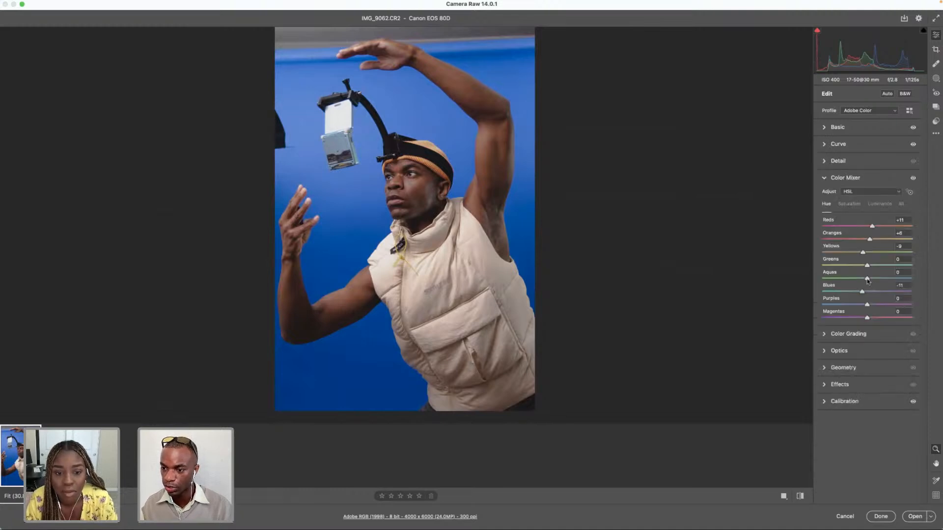
pyautogui.moveTo(866, 305)
pyautogui.mouseDown()
pyautogui.moveTo(873, 312)
pyautogui.moveTo(850, 311)
pyautogui.moveTo(921, 317)
pyautogui.moveTo(867, 317)
pyautogui.mouseUp()
pyautogui.moveTo(864, 252)
pyautogui.mouseDown()
pyautogui.moveTo(877, 255)
pyautogui.moveTo(856, 258)
pyautogui.mouseUp()
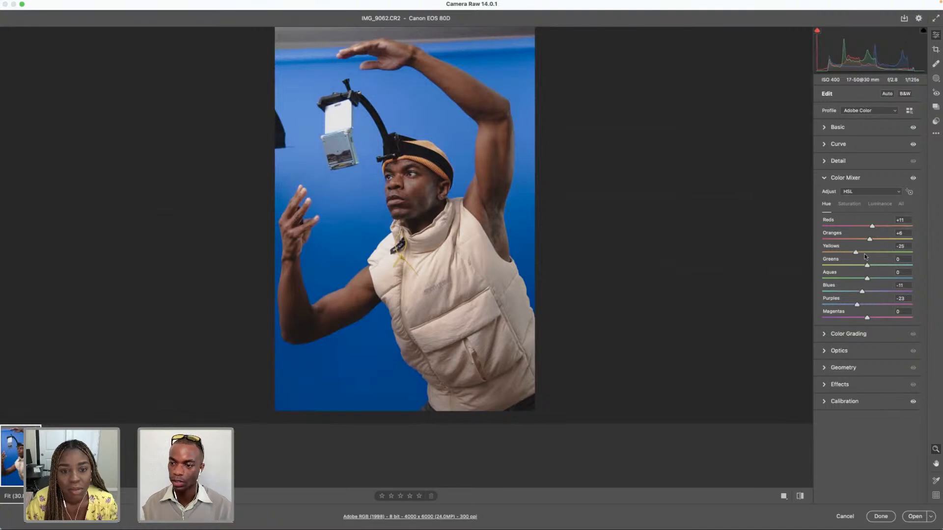
pyautogui.click(867, 266)
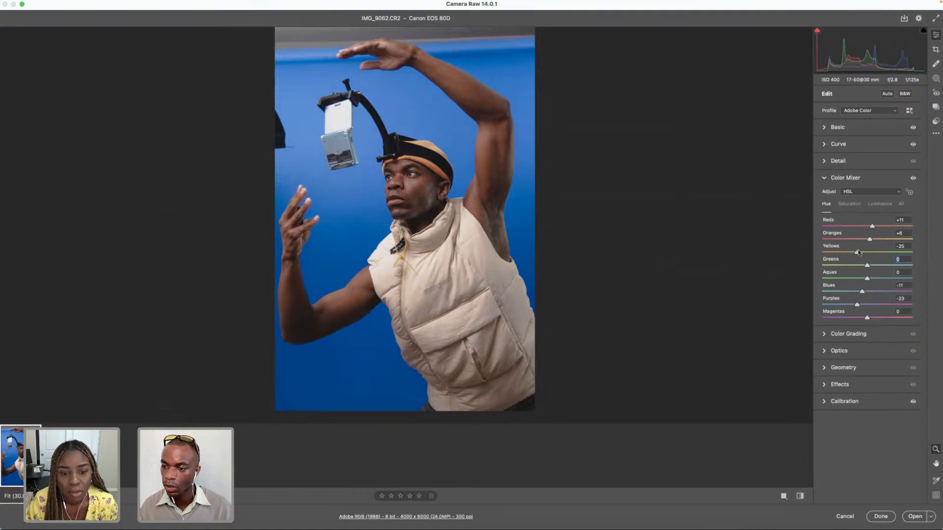
pyautogui.moveTo(857, 252); pyautogui.dragTo(850, 252)
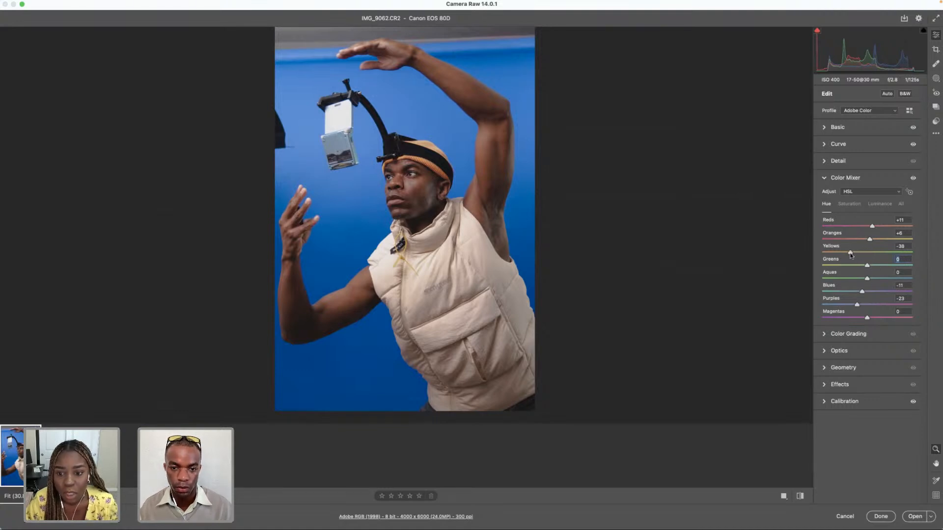
# - Set the Color Mixer's saturation to Reds +2 and Oranges +7, and adjust the Blues saturation
pyautogui.click(849, 204)
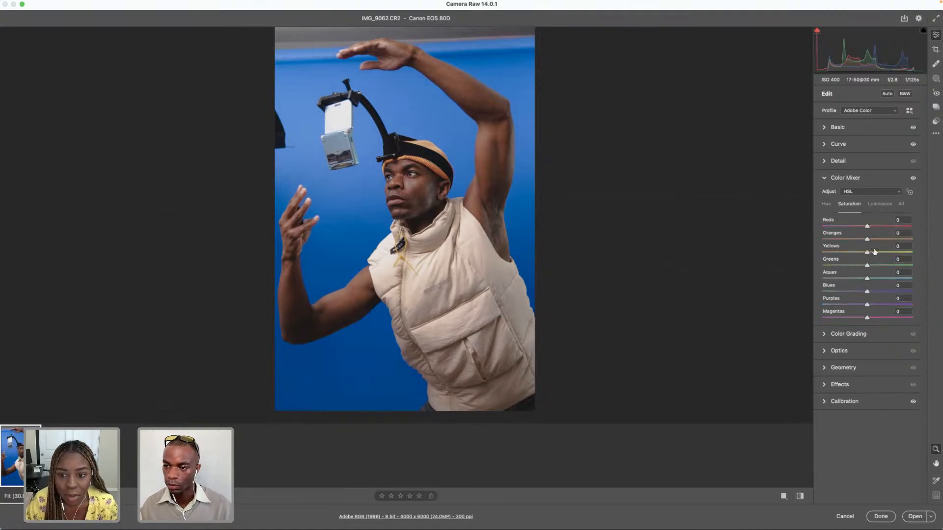
pyautogui.moveTo(868, 241)
pyautogui.mouseDown()
pyautogui.moveTo(860, 241)
pyautogui.moveTo(893, 227)
pyautogui.moveTo(871, 234)
pyautogui.mouseUp()
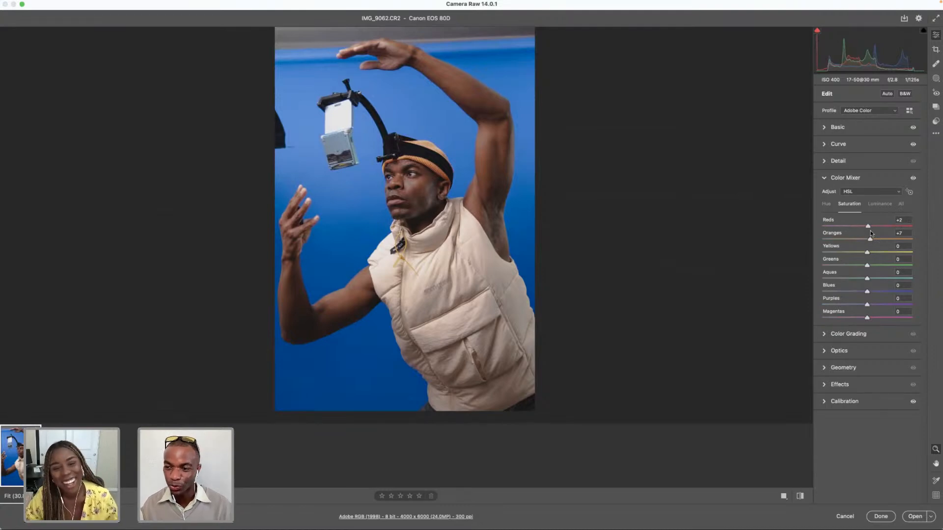
pyautogui.moveTo(871, 232); pyautogui.dragTo(871, 253)
pyautogui.moveTo(867, 291)
pyautogui.mouseDown()
pyautogui.moveTo(840, 294)
pyautogui.moveTo(870, 294)
pyautogui.moveTo(855, 305)
pyautogui.moveTo(863, 306)
pyautogui.moveTo(852, 280)
pyautogui.mouseUp()
# - Set the Color Mixer's luminance to Reds +9, Oranges +2, Blues +5 and Purples +17
pyautogui.click(879, 203)
pyautogui.moveTo(867, 226)
pyautogui.mouseDown()
pyautogui.moveTo(879, 229)
pyautogui.moveTo(862, 230)
pyautogui.moveTo(875, 230)
pyautogui.moveTo(869, 242)
pyautogui.mouseUp()
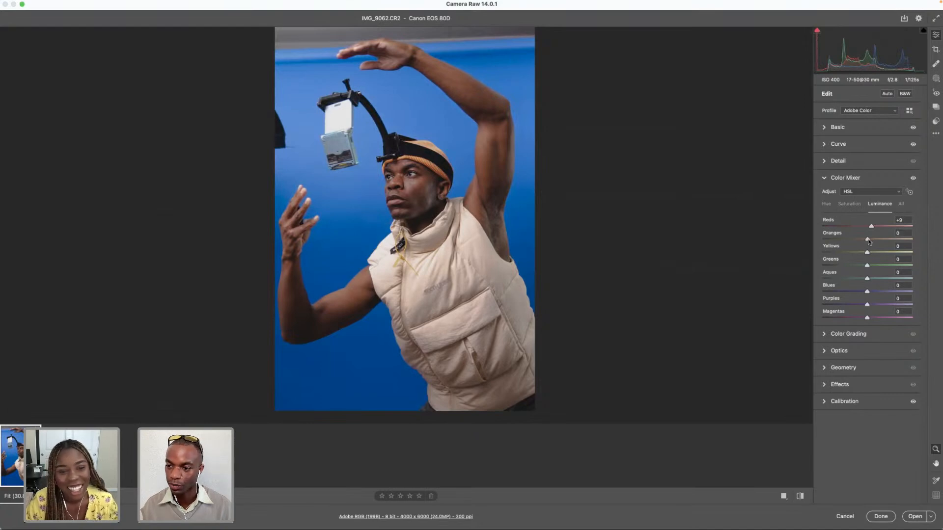
pyautogui.moveTo(867, 292); pyautogui.dragTo(878, 306)
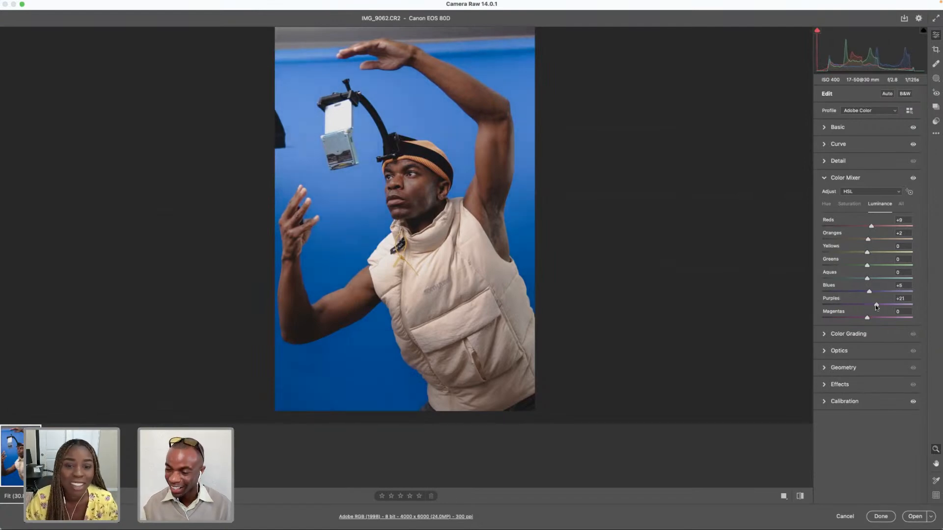
pyautogui.moveTo(876, 305); pyautogui.dragTo(874, 306)
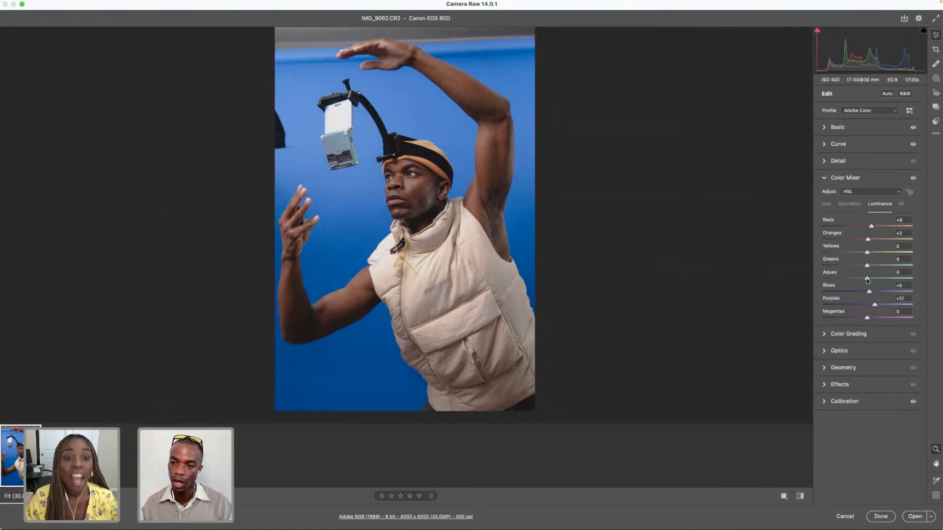
# - Try a lower Greens luminance and reset it to 0, and raise the Blues luminance to +10 and Purples to +25
pyautogui.moveTo(867, 265); pyautogui.dragTo(854, 267)
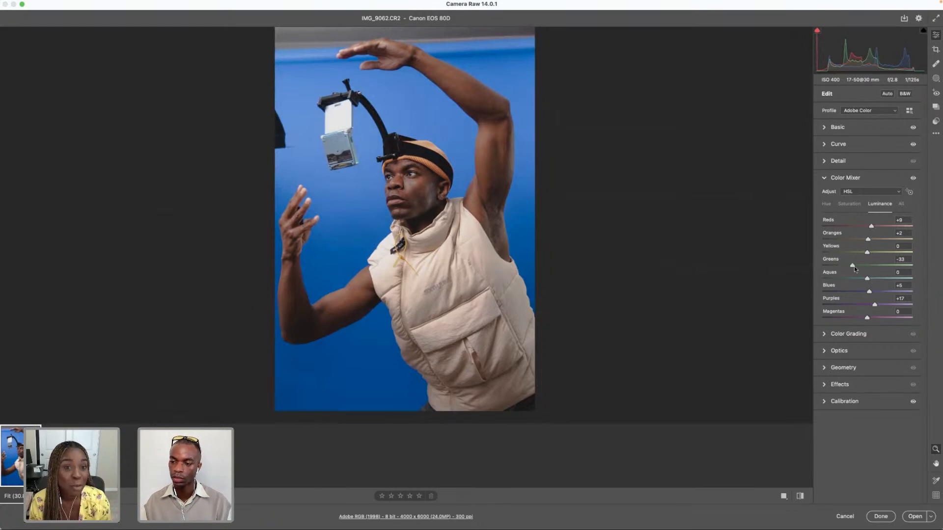
pyautogui.doubleClick(854, 266)
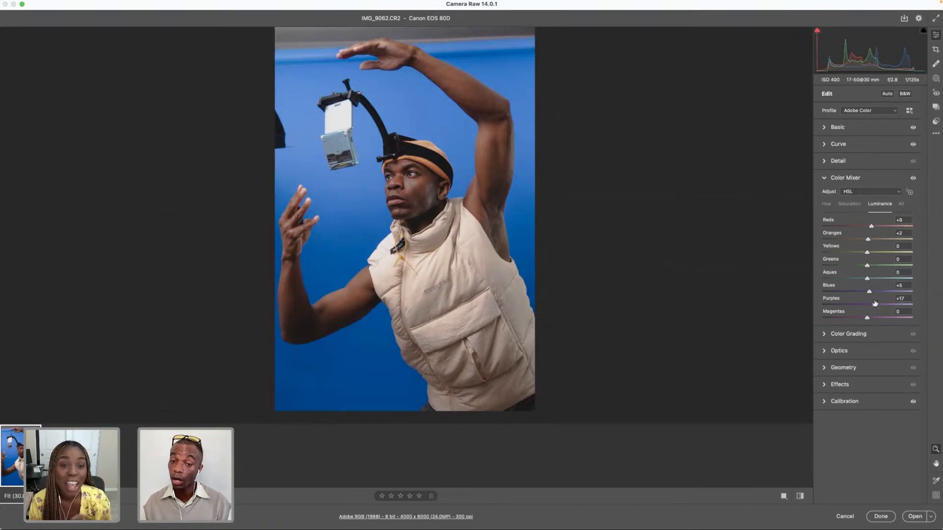
pyautogui.moveTo(870, 293); pyautogui.dragTo(872, 292)
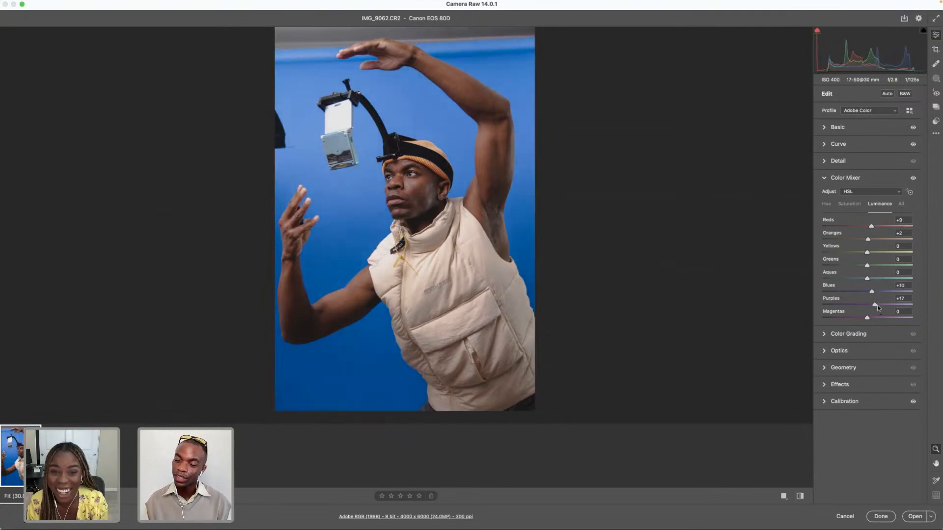
pyautogui.moveTo(875, 306); pyautogui.dragTo(878, 305)
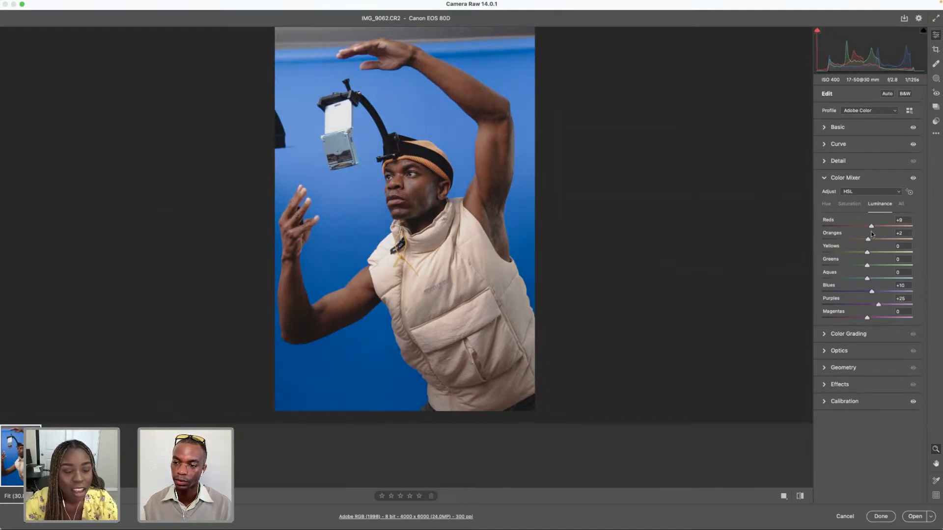
# - Lower the tone curve's white end point to input 255, output 200
pyautogui.click(826, 144)
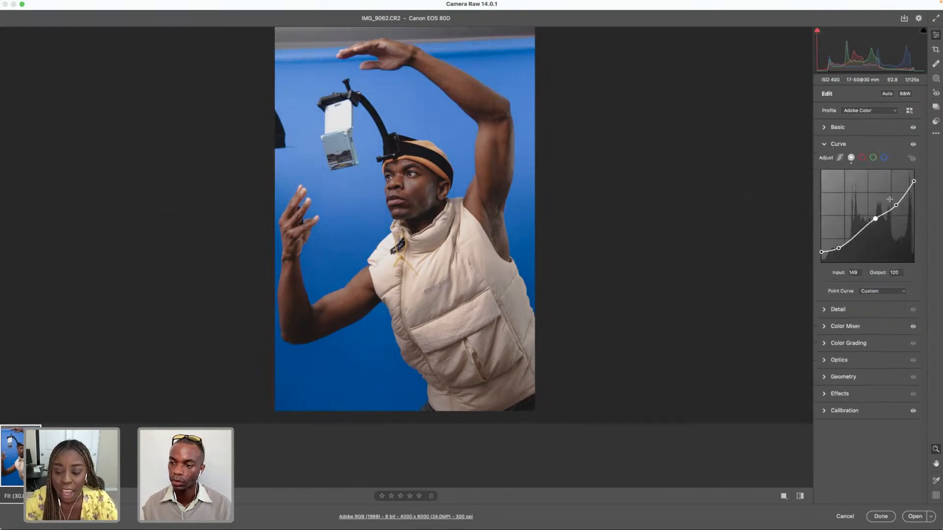
pyautogui.moveTo(896, 205); pyautogui.dragTo(913, 192)
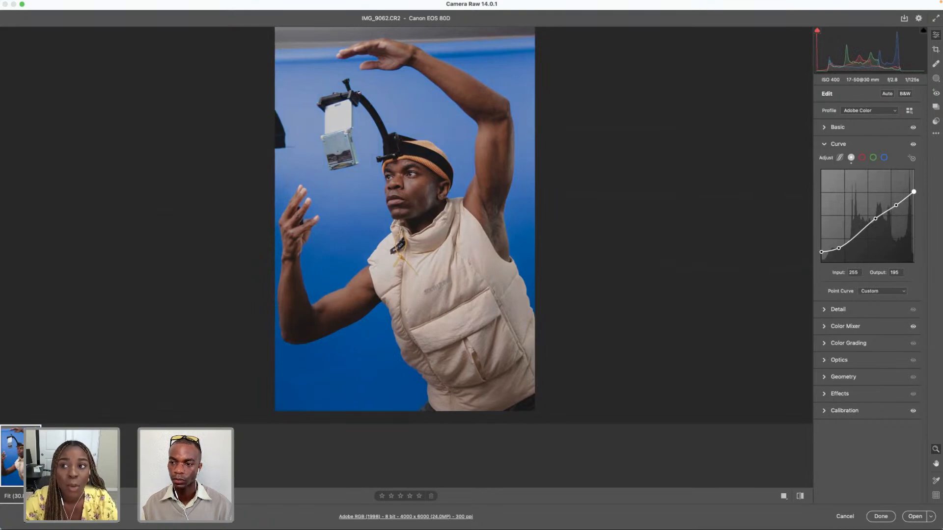
pyautogui.moveTo(914, 192); pyautogui.dragTo(912, 192)
pyautogui.moveTo(912, 190); pyautogui.dragTo(914, 190)
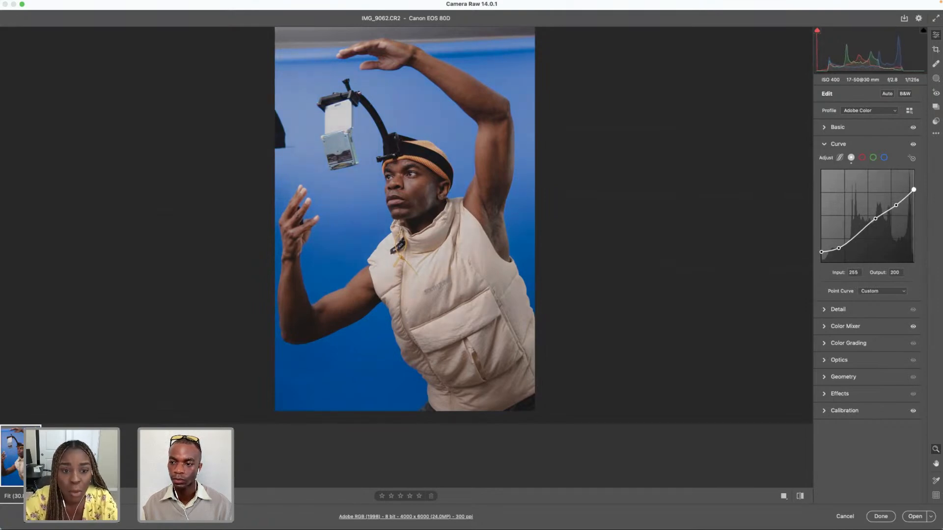
# - Raise the tone curve's black end point to output 32 and move its midtone point to input 141, output 120
pyautogui.moveTo(875, 218); pyautogui.dragTo(875, 219)
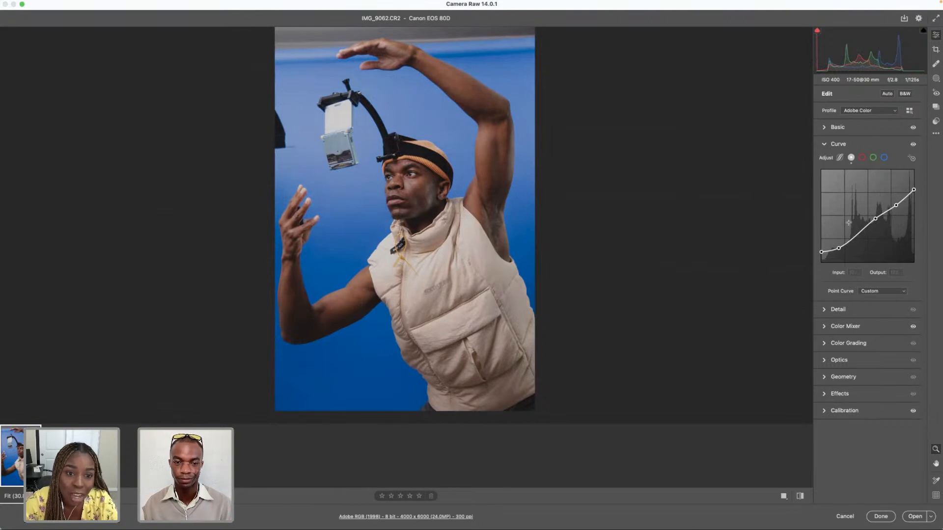
pyautogui.moveTo(821, 252); pyautogui.dragTo(821, 250)
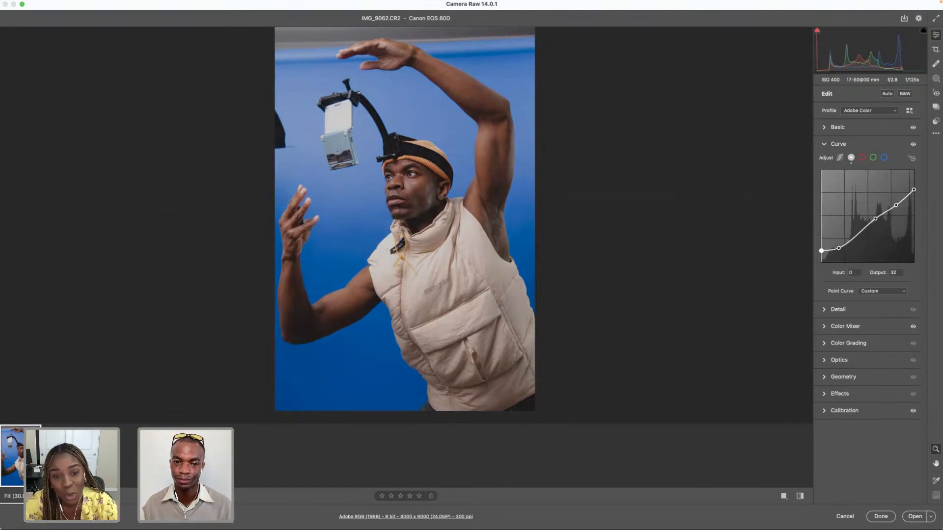
pyautogui.click(875, 219)
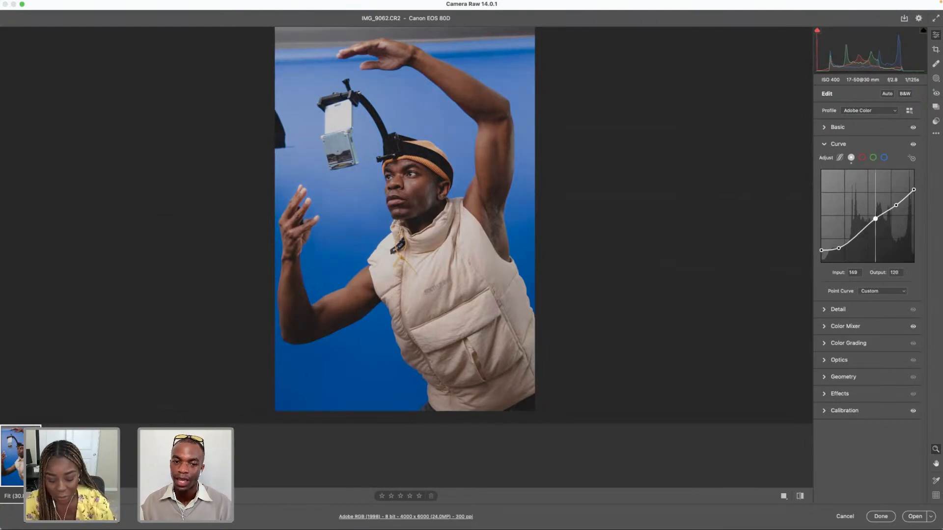
pyautogui.moveTo(875, 218); pyautogui.dragTo(872, 219)
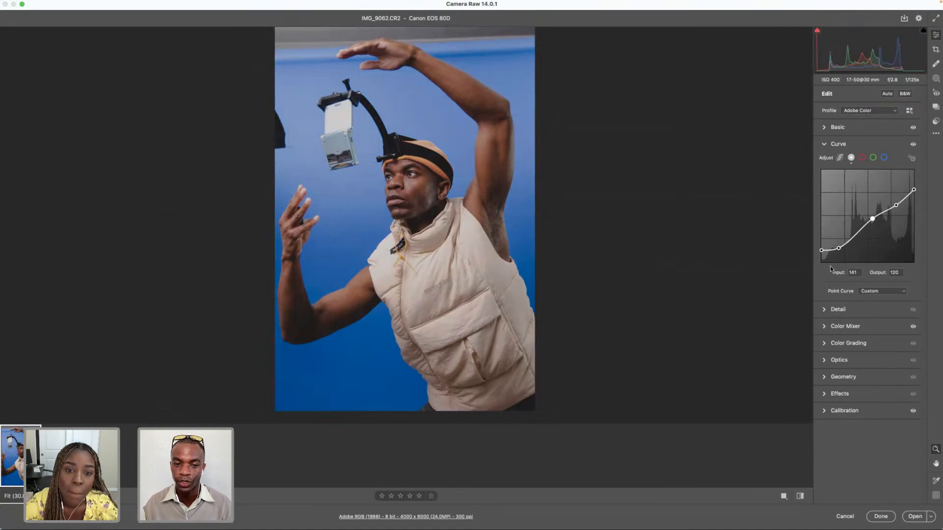
pyautogui.click(828, 146)
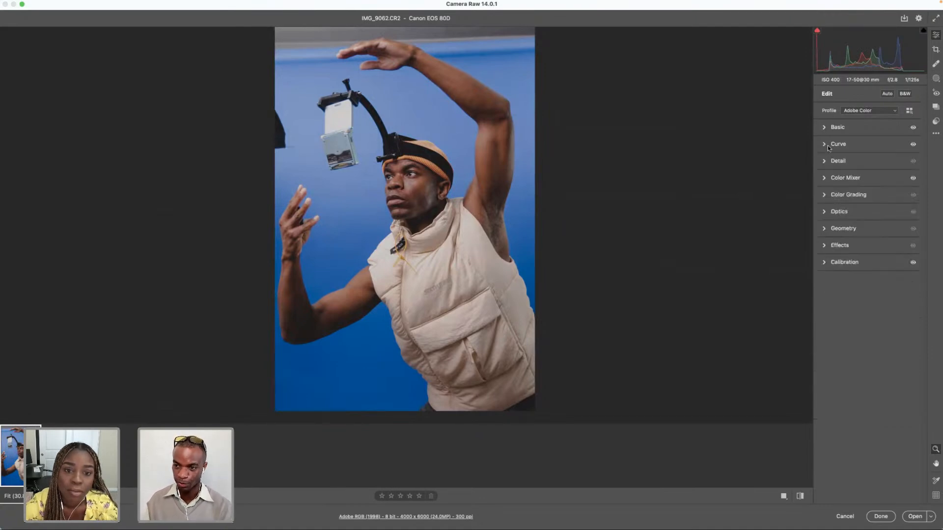
pyautogui.click(838, 180)
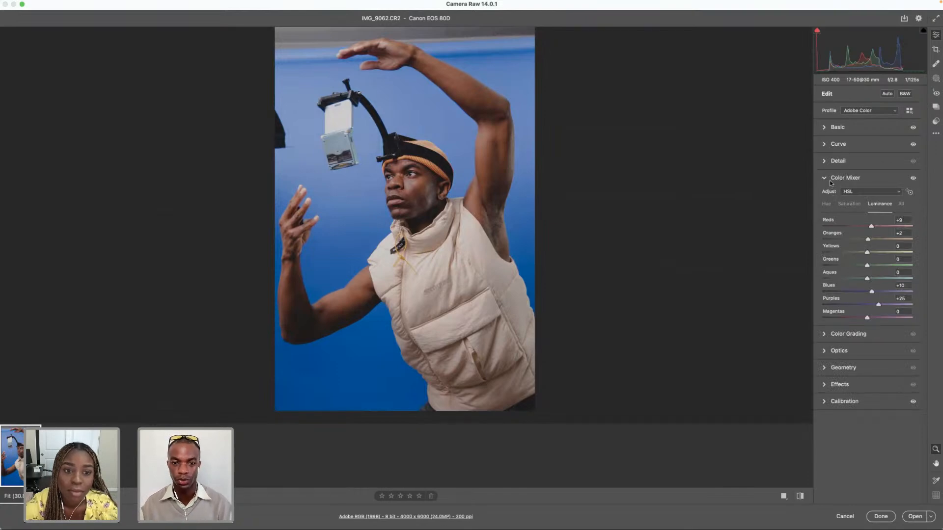
pyautogui.click(831, 180)
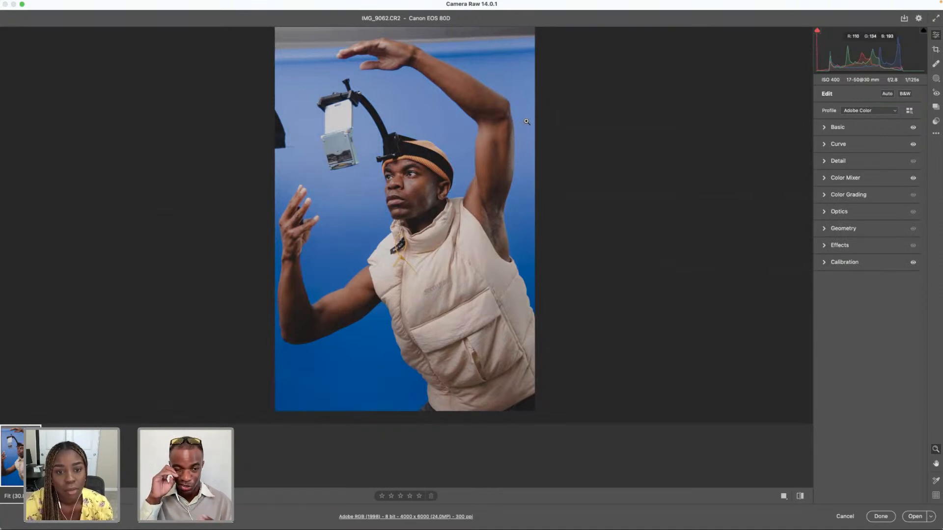
pyautogui.click(825, 145)
pyautogui.click(828, 147)
pyautogui.click(824, 163)
pyautogui.click(824, 163)
pyautogui.click(825, 148)
pyautogui.click(826, 148)
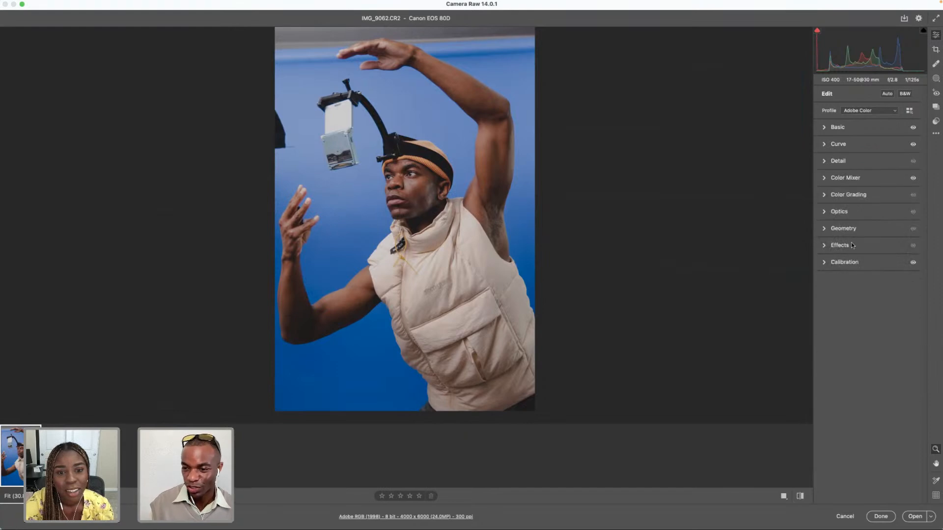
pyautogui.click(825, 194)
pyautogui.click(825, 194)
pyautogui.click(824, 178)
pyautogui.click(825, 179)
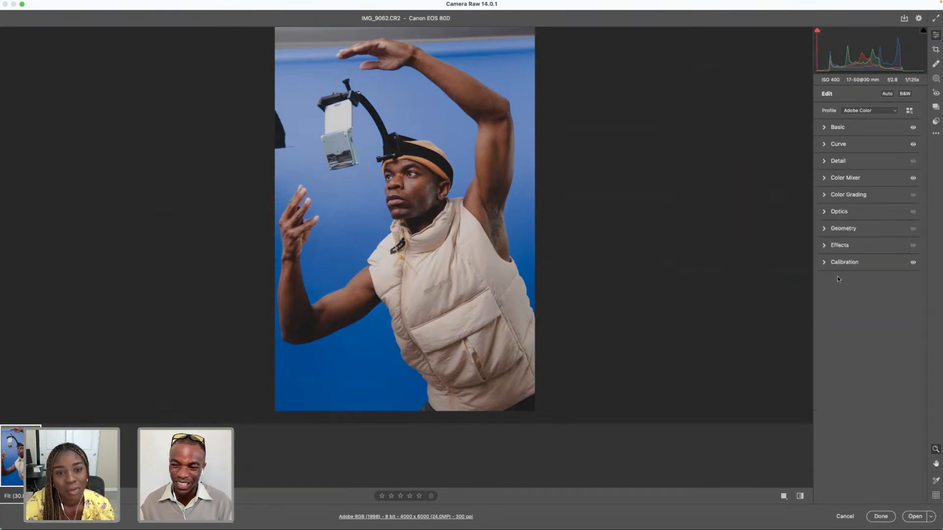
pyautogui.click(826, 266)
pyautogui.click(826, 269)
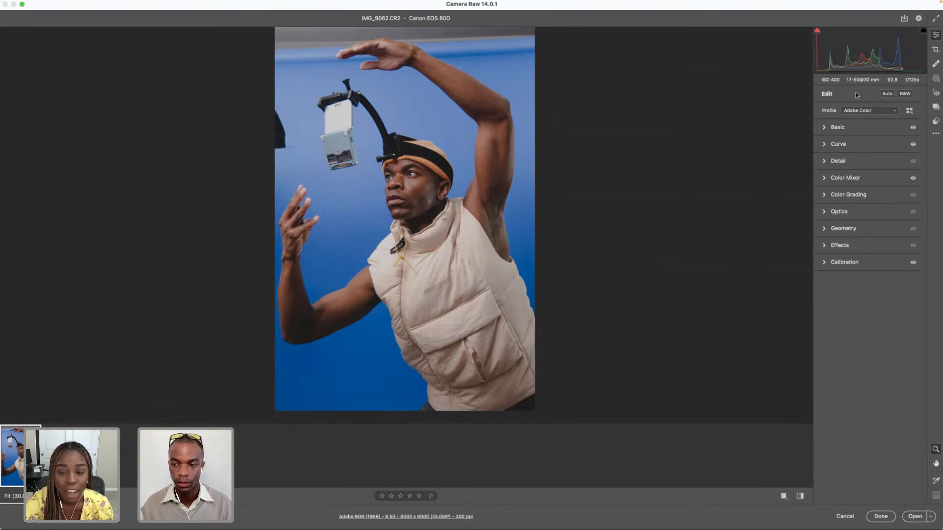
# - Set the photo's Vibrance to +4 and the Color Mixer's Blues luminance to +20
pyautogui.click(827, 127)
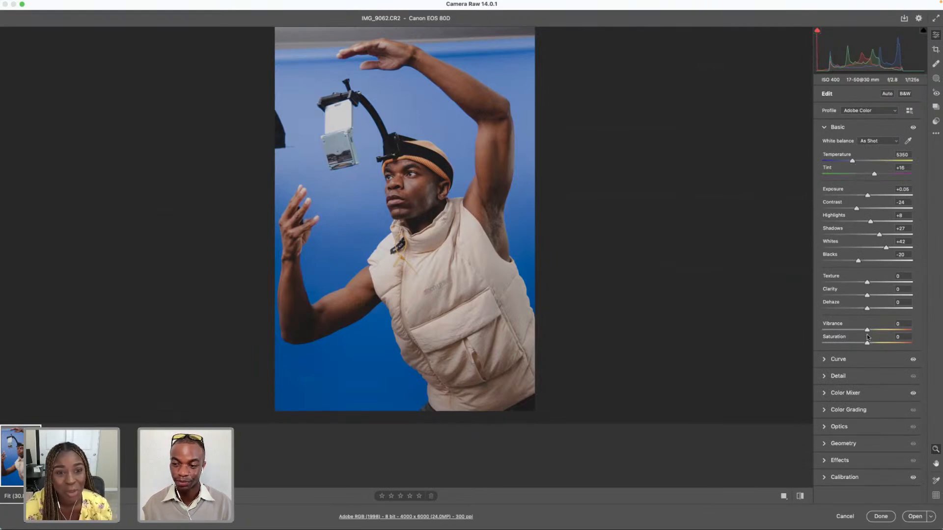
pyautogui.moveTo(867, 330); pyautogui.dragTo(868, 332)
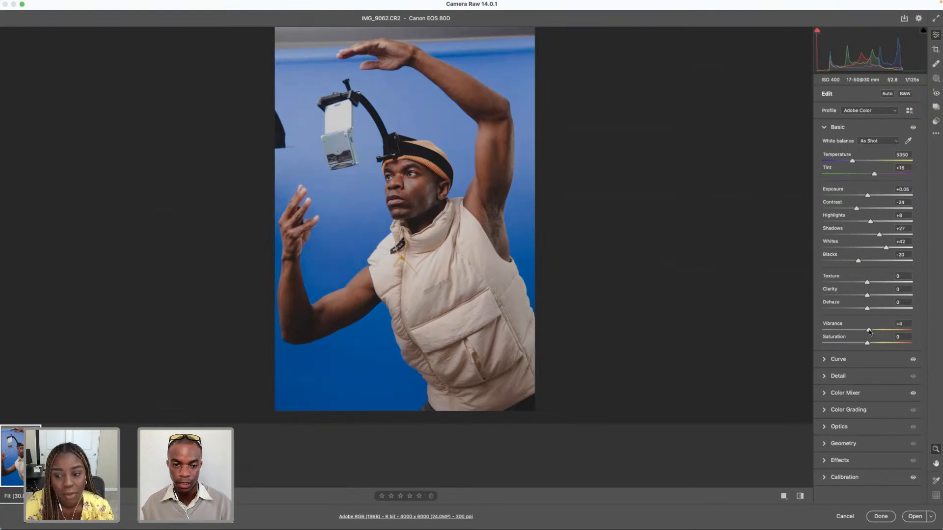
pyautogui.click(824, 392)
pyautogui.moveTo(869, 291); pyautogui.dragTo(876, 291)
# - Compare the photo with its default settings, and move the tone curve's highlight point to input 205, output 162
pyautogui.click(800, 496)
pyautogui.click(801, 496)
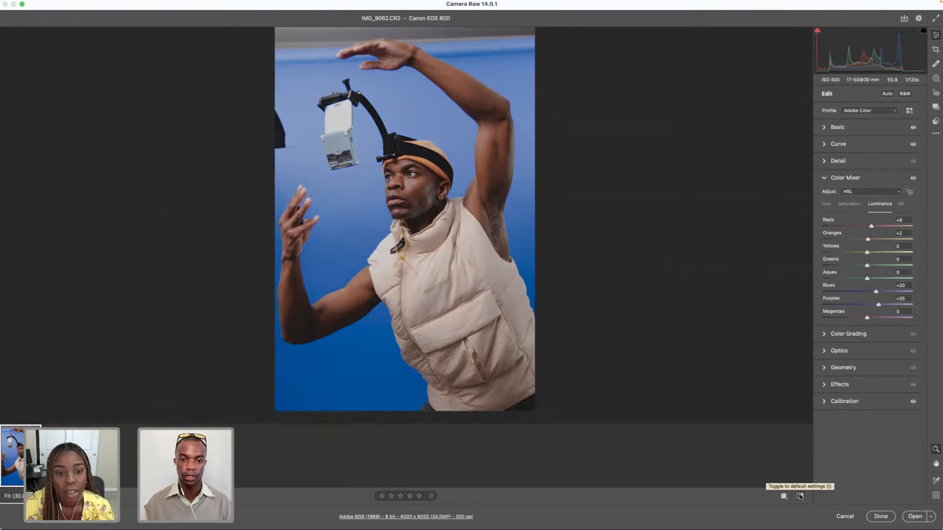
pyautogui.click(823, 144)
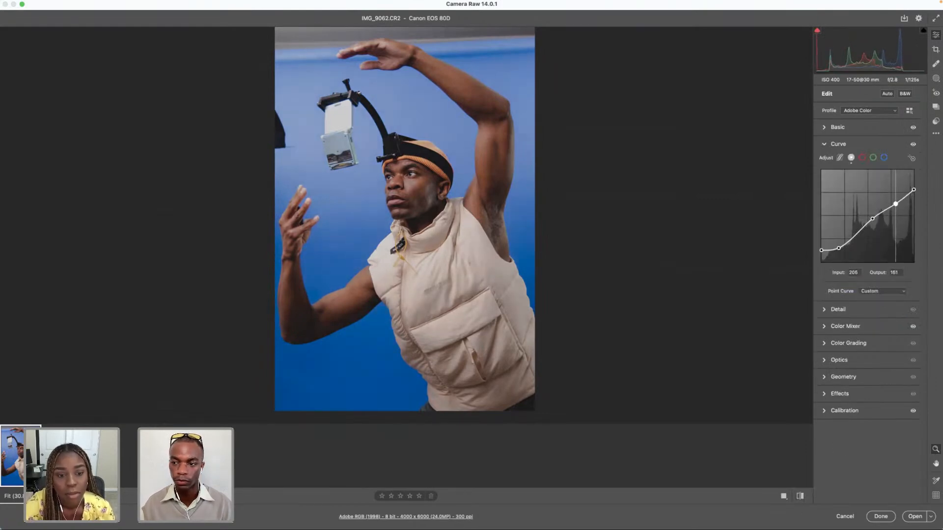
pyautogui.moveTo(895, 204); pyautogui.dragTo(895, 203)
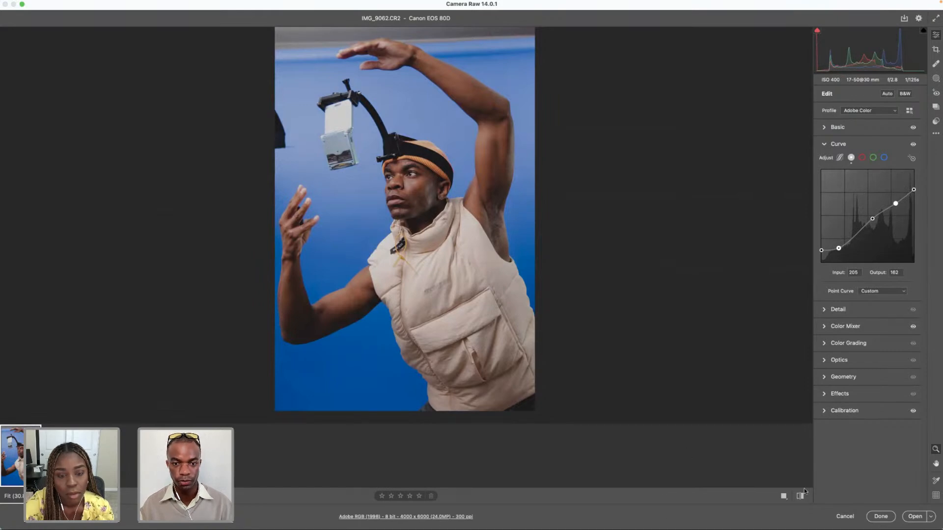
# - Open the graded photo in Photoshop and run the Advance FS_PM action on it
pyautogui.click(914, 517)
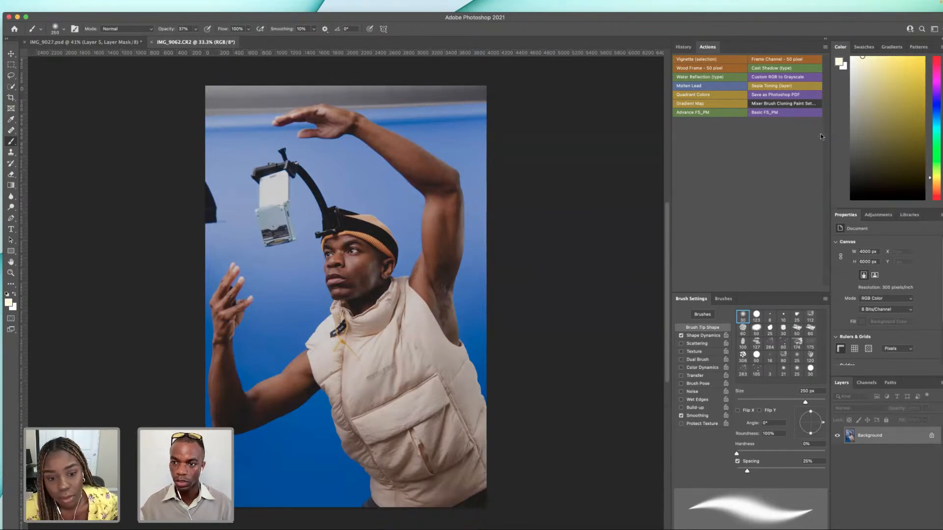
pyautogui.click(708, 116)
# - Examine the facial skin at 100% in the Gaussian Blur preview for the Low Frequency layer
pyautogui.click(502, 318)
pyautogui.click(501, 318)
pyautogui.click(501, 319)
pyautogui.click(501, 319)
pyautogui.moveTo(544, 257); pyautogui.dragTo(592, 329)
pyautogui.moveTo(545, 275); pyautogui.dragTo(528, 284)
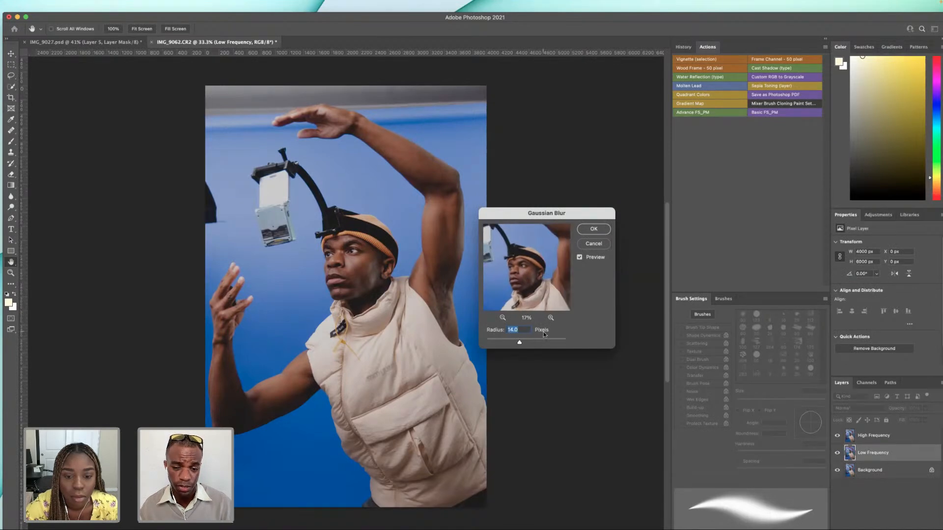
pyautogui.click(550, 317)
pyautogui.click(551, 318)
pyautogui.click(551, 318)
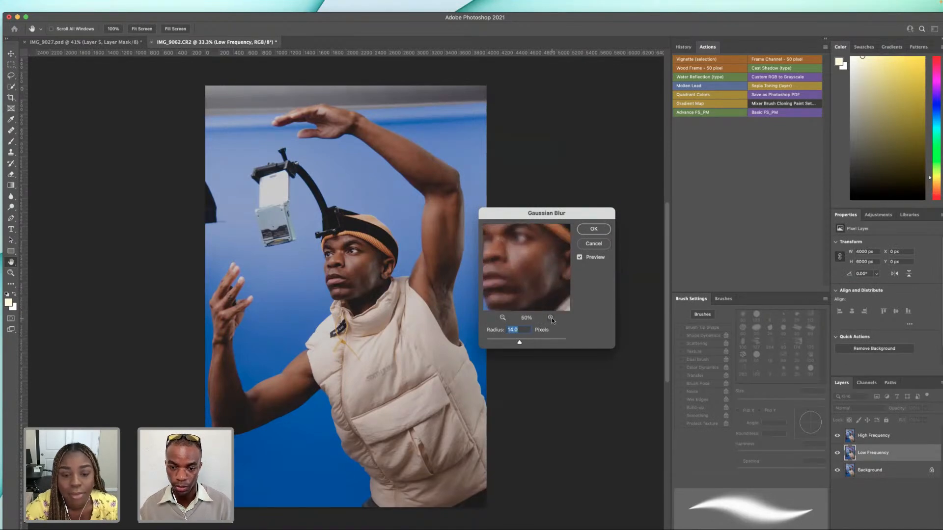
pyautogui.click(550, 318)
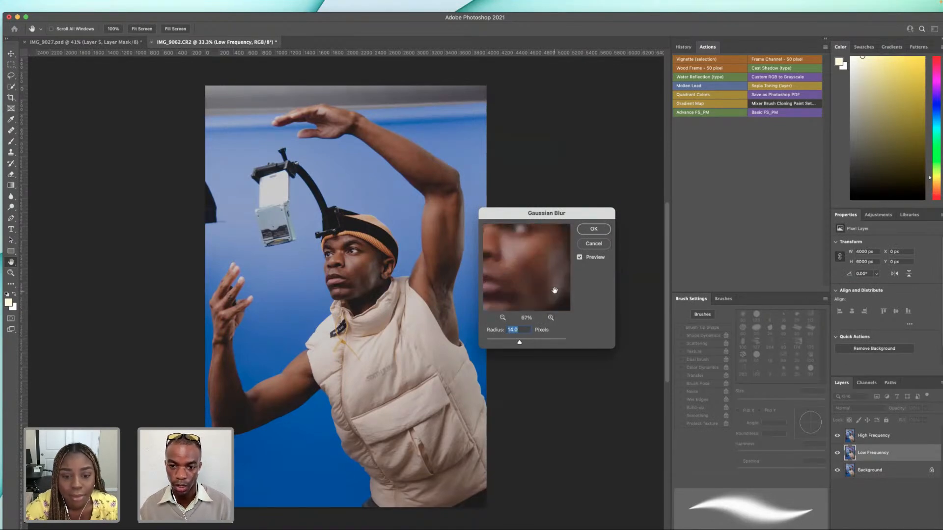
pyautogui.click(550, 319)
pyautogui.moveTo(552, 273)
pyautogui.mouseDown()
pyautogui.moveTo(552, 288)
pyautogui.moveTo(536, 285)
pyautogui.moveTo(537, 294)
pyautogui.moveTo(550, 280)
pyautogui.mouseUp()
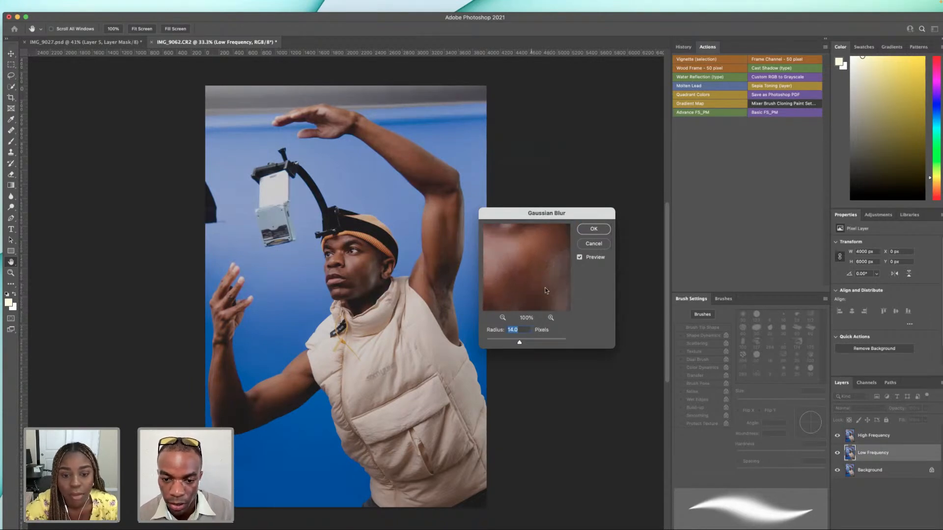
# - Set the Low Frequency layer's Gaussian Blur radius to 10.1 pixels while checking the facial skin, and apply the blur
pyautogui.moveTo(513, 342); pyautogui.dragTo(512, 344)
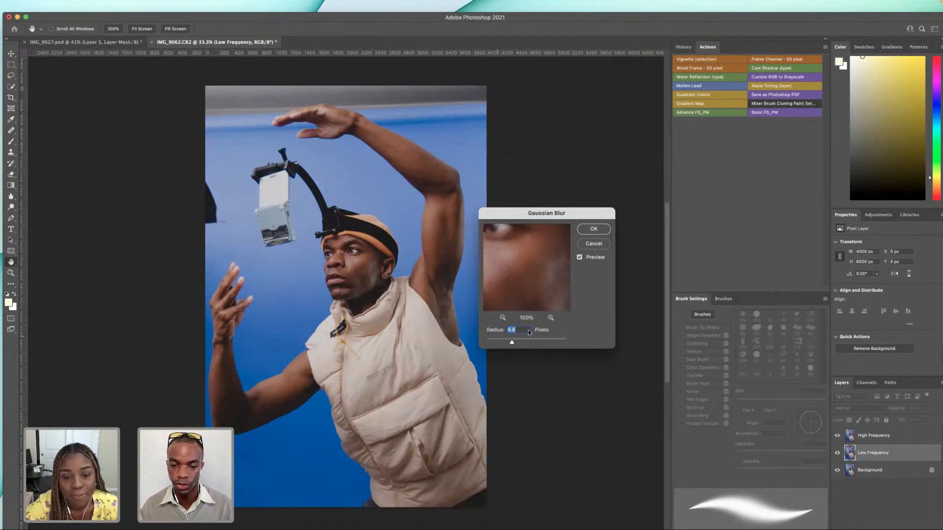
pyautogui.moveTo(511, 343); pyautogui.dragTo(519, 342)
pyautogui.moveTo(540, 308); pyautogui.dragTo(534, 253)
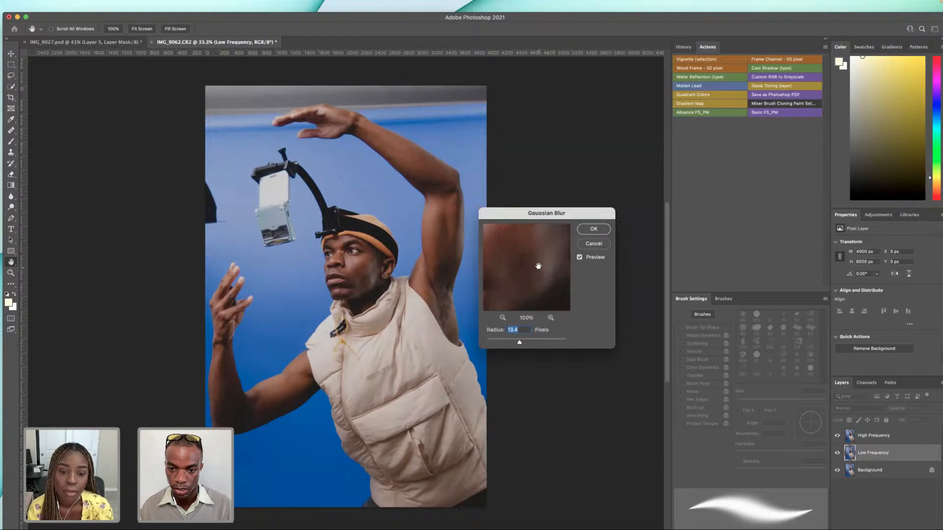
pyautogui.moveTo(518, 341); pyautogui.dragTo(516, 347)
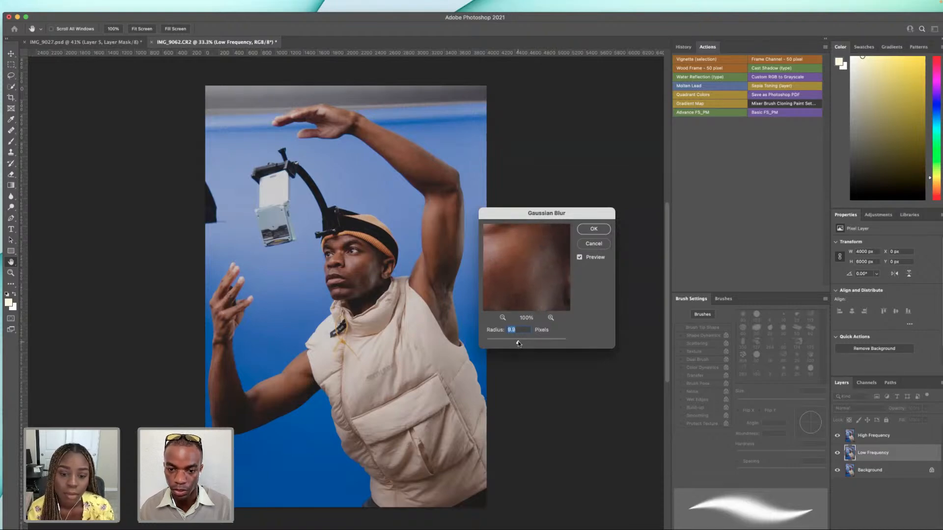
pyautogui.moveTo(526, 310); pyautogui.dragTo(511, 269)
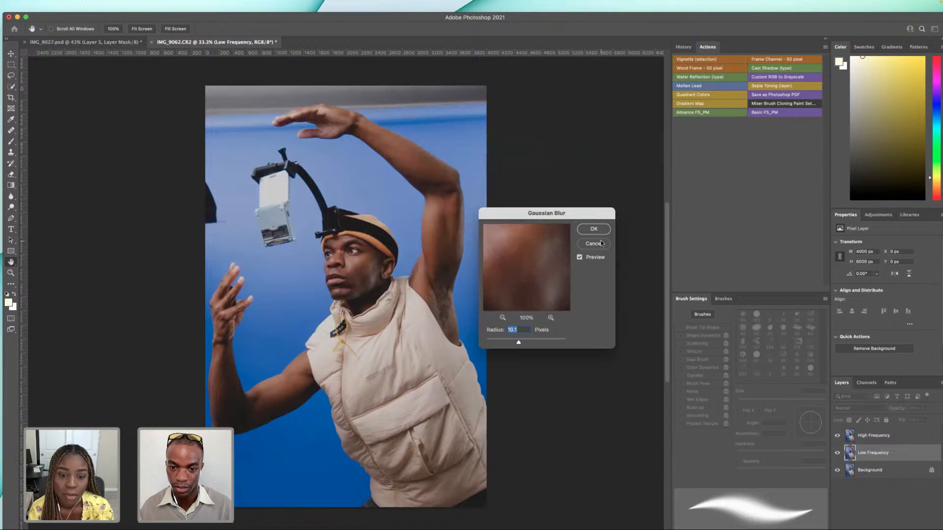
pyautogui.click(594, 228)
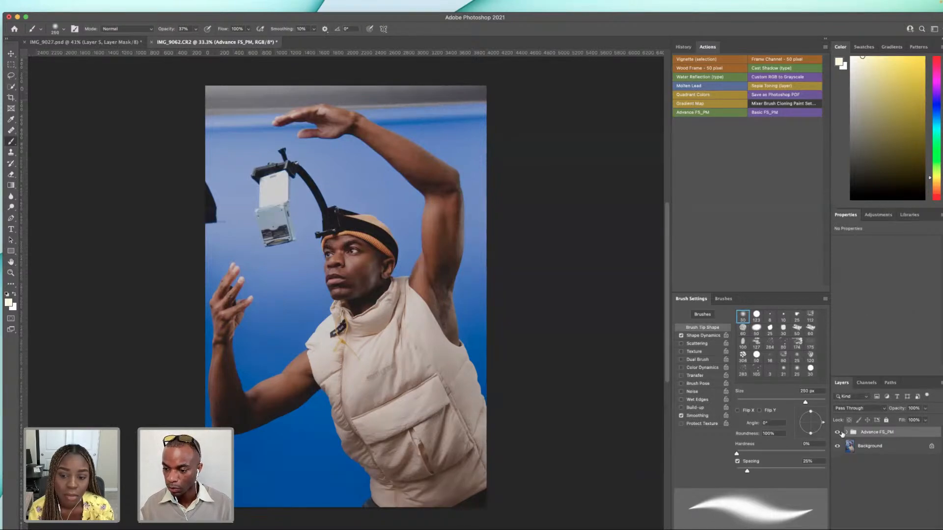
# - Expand the Advance FS_PM group and activate the Healing Brush on the Low Frequency copy layer for the face
pyautogui.click(846, 433)
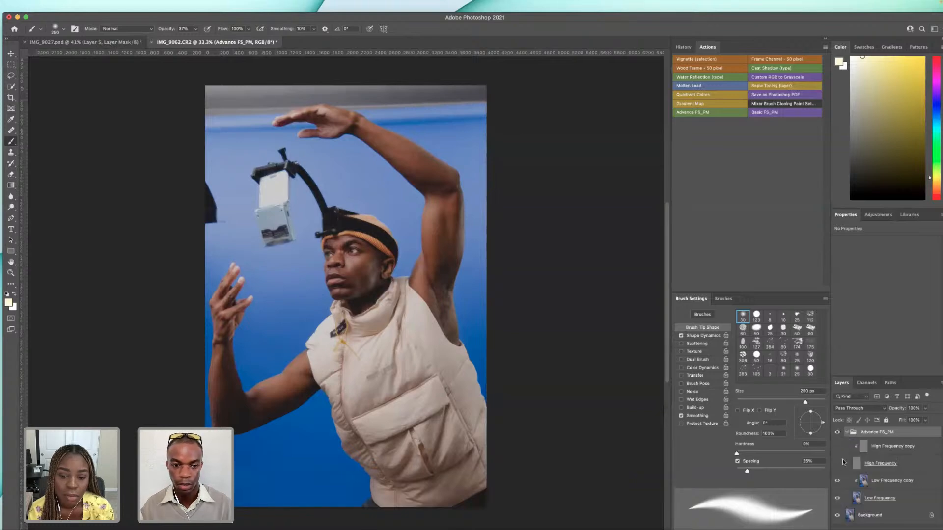
pyautogui.click(11, 130)
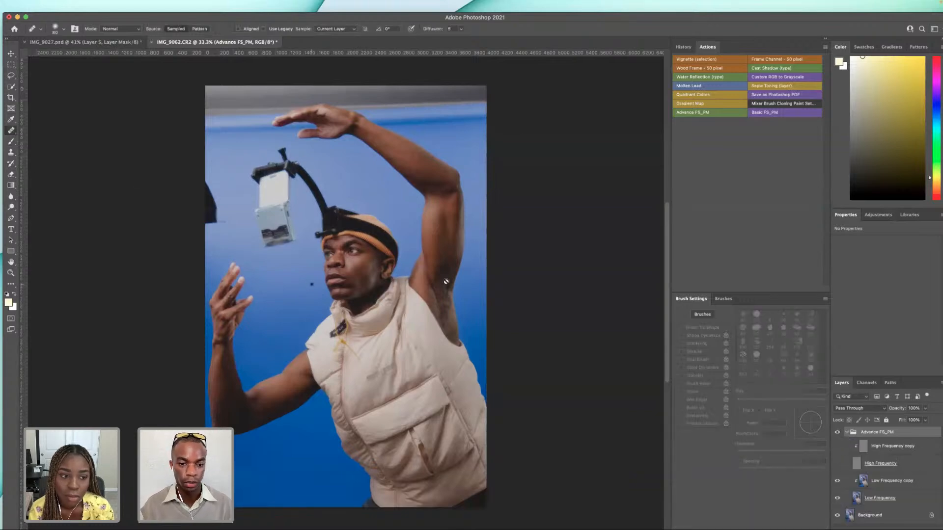
pyautogui.click(908, 486)
pyautogui.scroll(10, 350, 276)
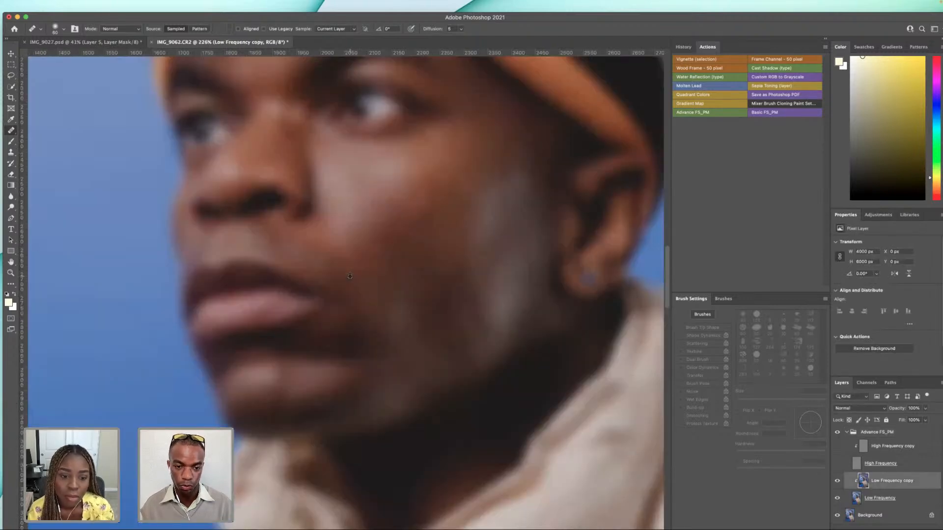
pyautogui.scroll(-5, 349, 277)
pyautogui.scroll(6, 350, 277)
pyautogui.scroll(-4, 349, 276)
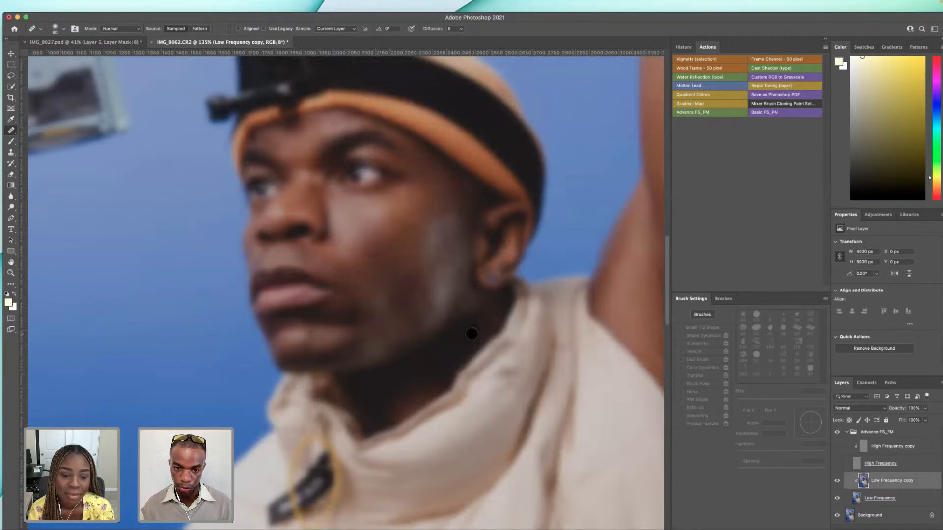
# - Resize the Healing Brush, sample skin near the jaw, and heal the uneven tone on the lower cheek
pyautogui.press('[')
pyautogui.press('[')
pyautogui.press('[')
pyautogui.press('[')
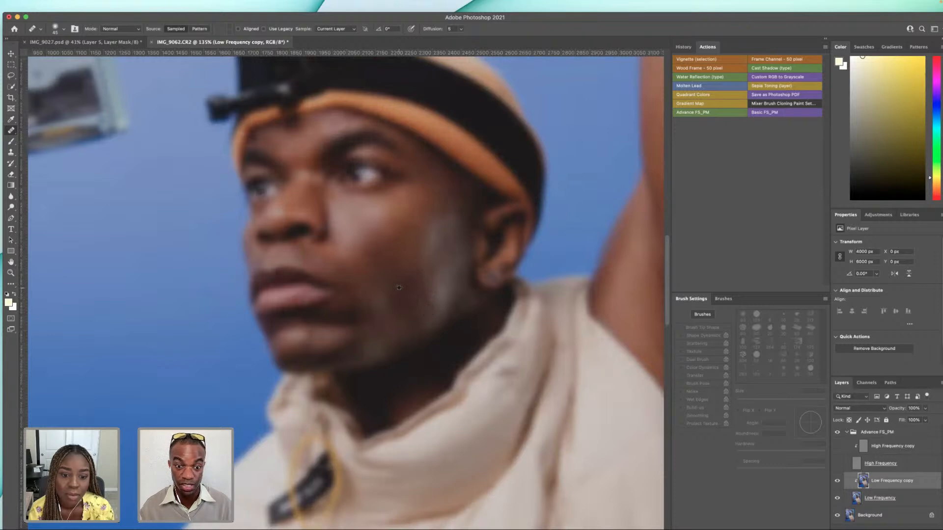
pyautogui.scroll(-5, 392, 279)
pyautogui.scroll(5, 392, 278)
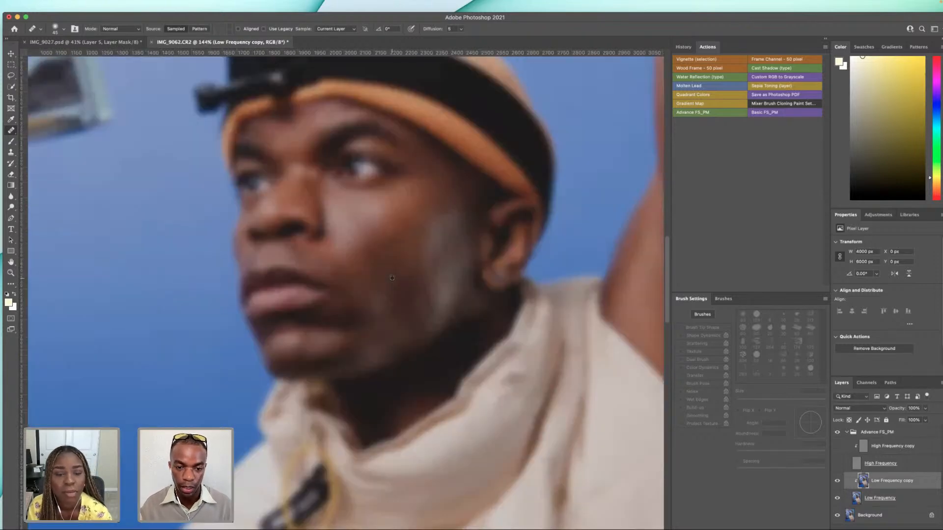
pyautogui.press(']')
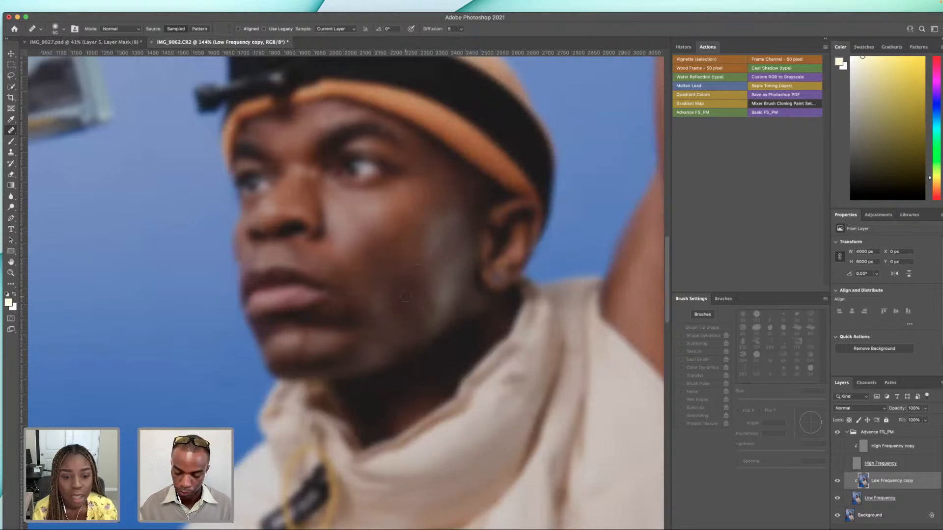
pyautogui.scroll(10, 403, 333)
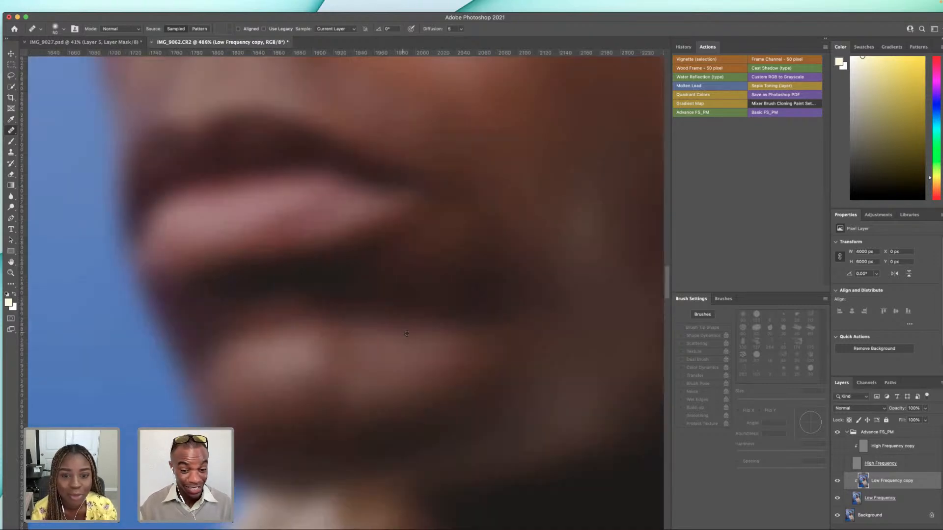
pyautogui.scroll(-7, 403, 333)
pyautogui.hscroll(3, 511, 344)
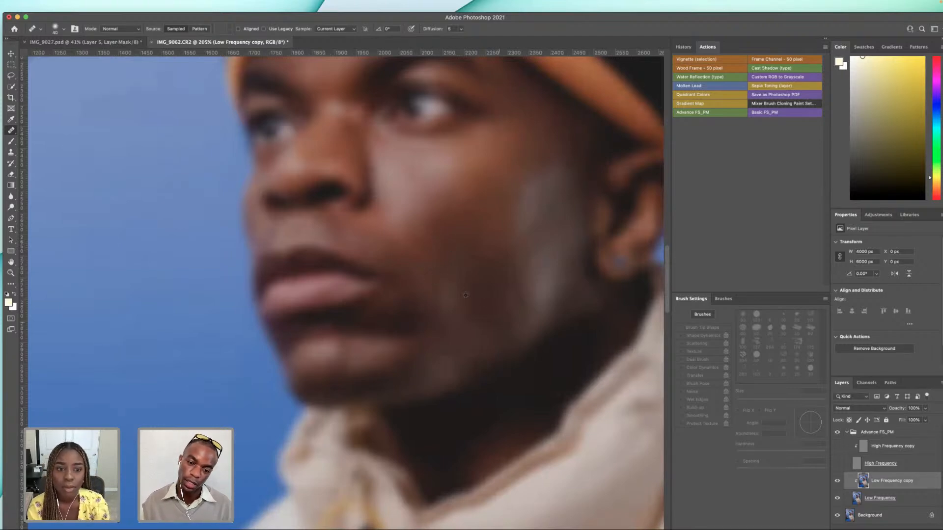
pyautogui.keyDown('alt'); pyautogui.click(468, 361); pyautogui.keyUp('alt')
pyautogui.moveTo(501, 322)
pyautogui.mouseDown()
pyautogui.moveTo(505, 300)
pyautogui.moveTo(498, 318)
pyautogui.mouseUp()
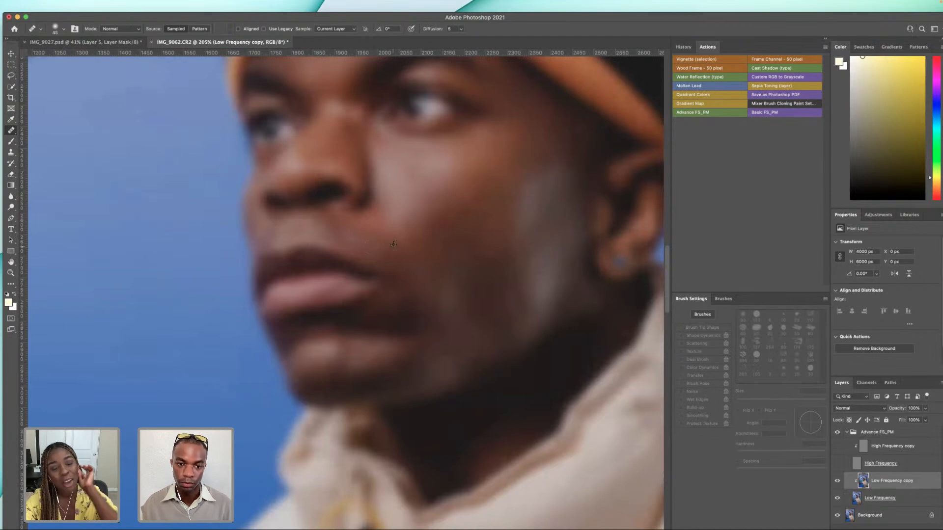
# - Heal the blotchy tones beside the nose and on the outer cheek near the ear with a smaller brush
pyautogui.click(385, 218)
pyautogui.press('[')
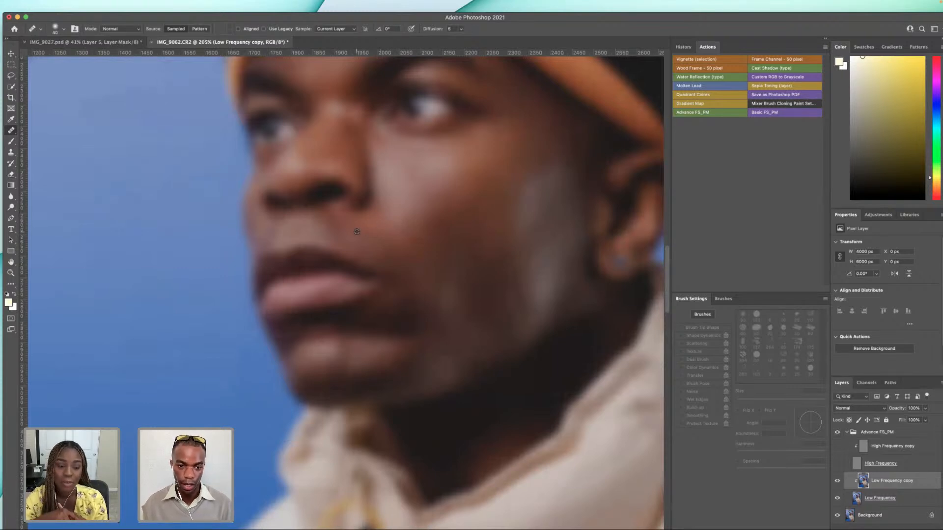
pyautogui.scroll(3, 564, 236)
pyautogui.click(565, 278)
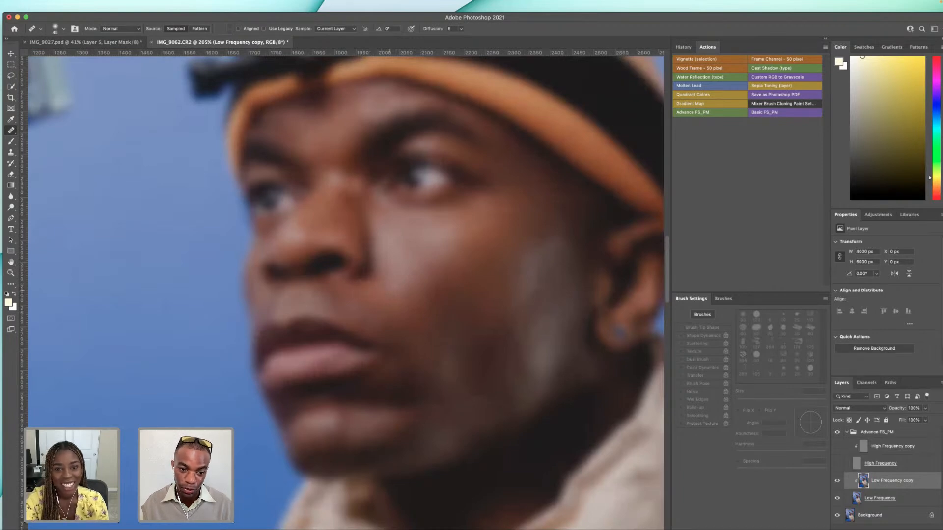
pyautogui.press('[')
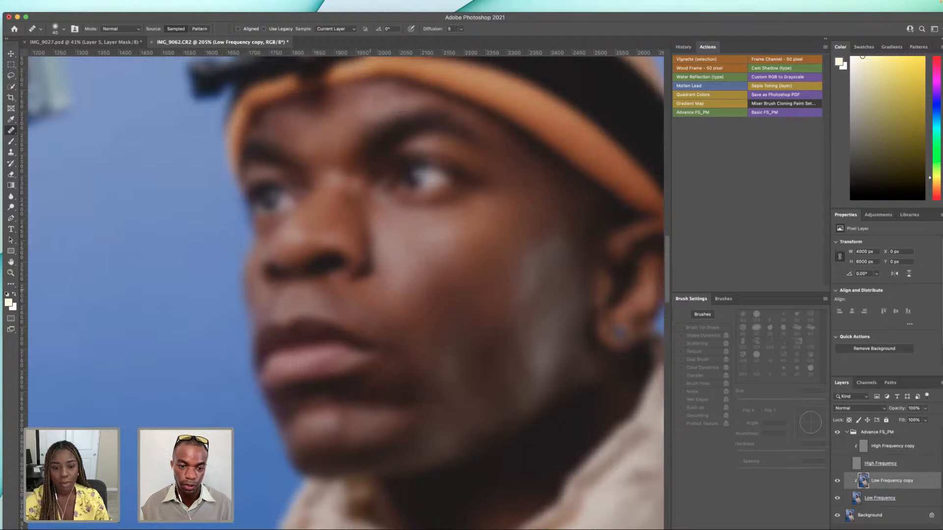
# - Compare the face with and without the Advance FS_PM group with both high-frequency layers shown, and hide those two layers again
pyautogui.click(837, 464)
pyautogui.click(837, 447)
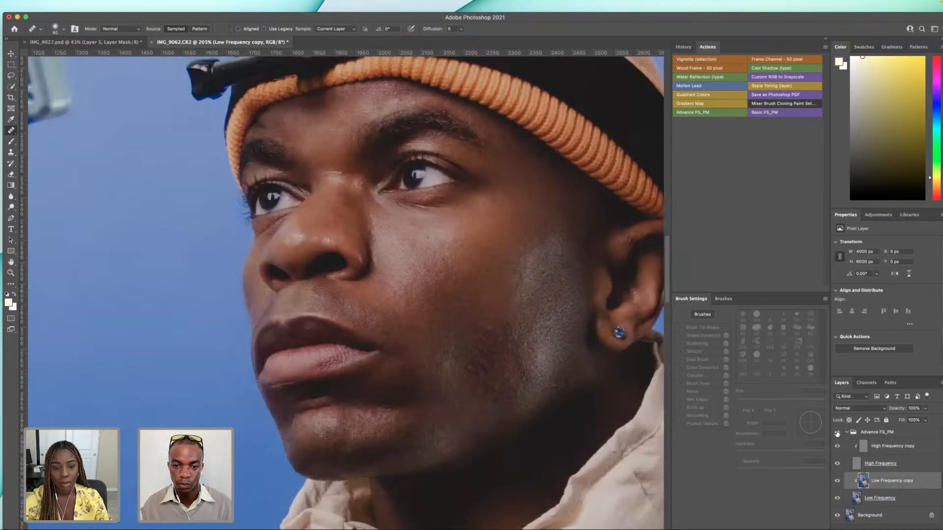
pyautogui.click(837, 433)
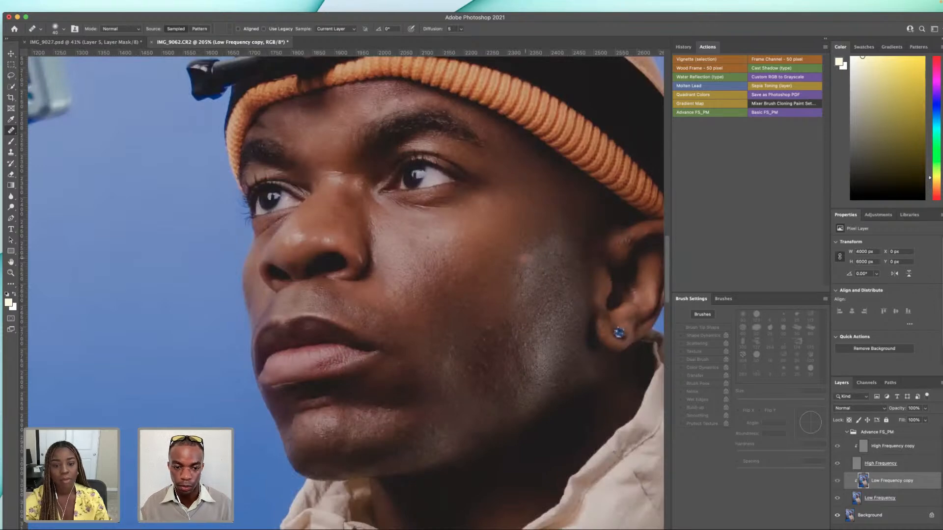
pyautogui.click(837, 433)
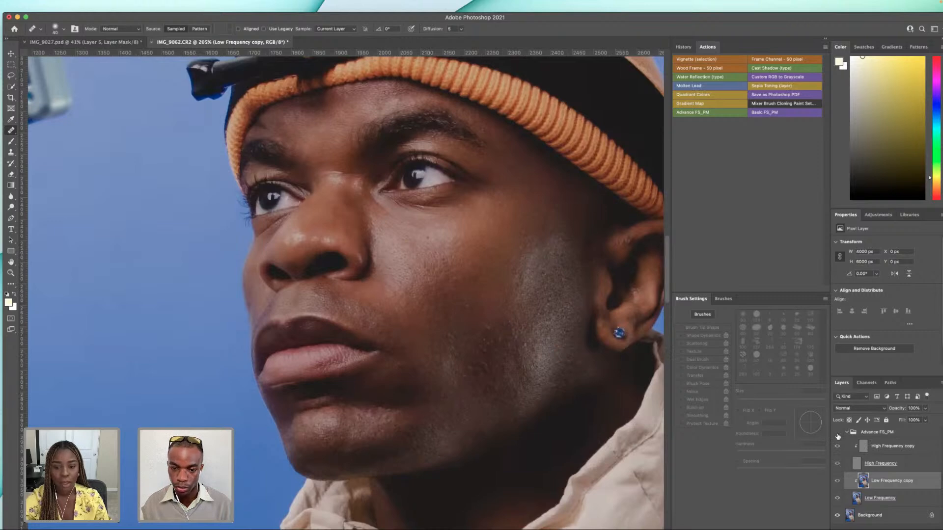
pyautogui.moveTo(837, 446); pyautogui.dragTo(837, 463)
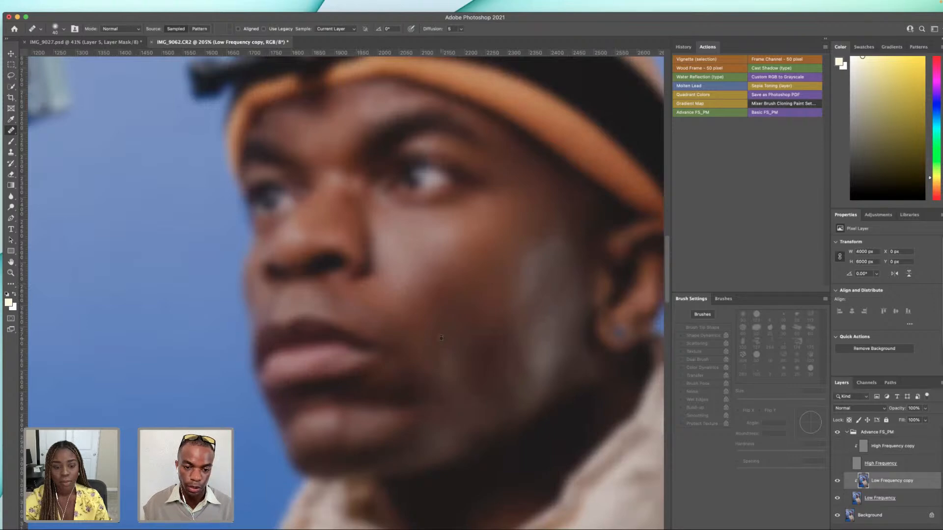
# - Heal the uneven tone on the upper cheek below the eye on the Low Frequency copy layer
pyautogui.scroll(-2, 513, 354)
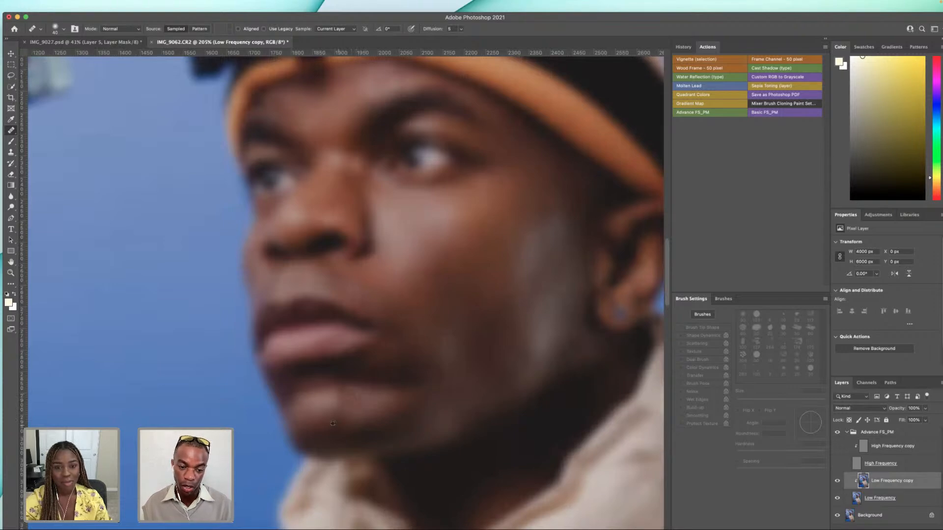
pyautogui.scroll(5, 357, 429)
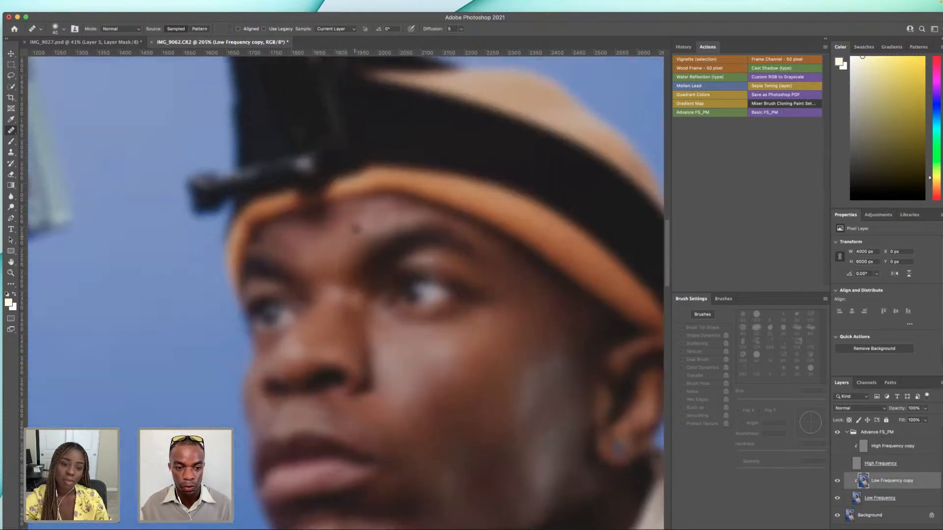
pyautogui.click(404, 344)
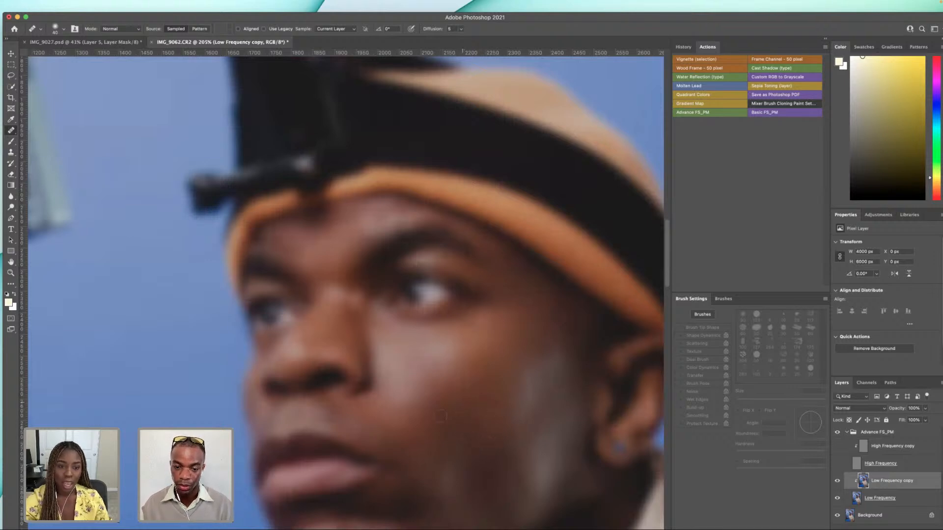
# - Sample clean skin on the lower cheek and heal the dark patches between the mouth corner and the jaw
pyautogui.scroll(-5, 469, 351)
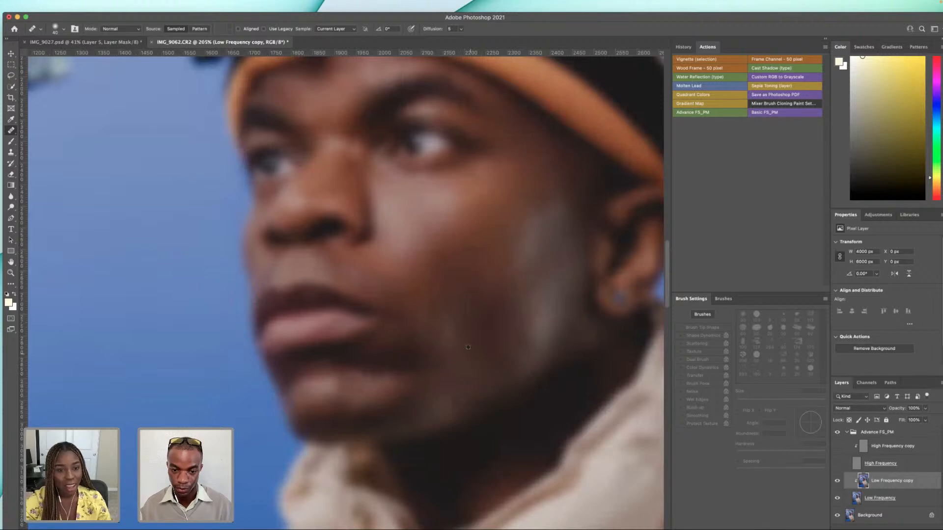
pyautogui.scroll(-5, 459, 311)
pyautogui.scroll(7, 460, 310)
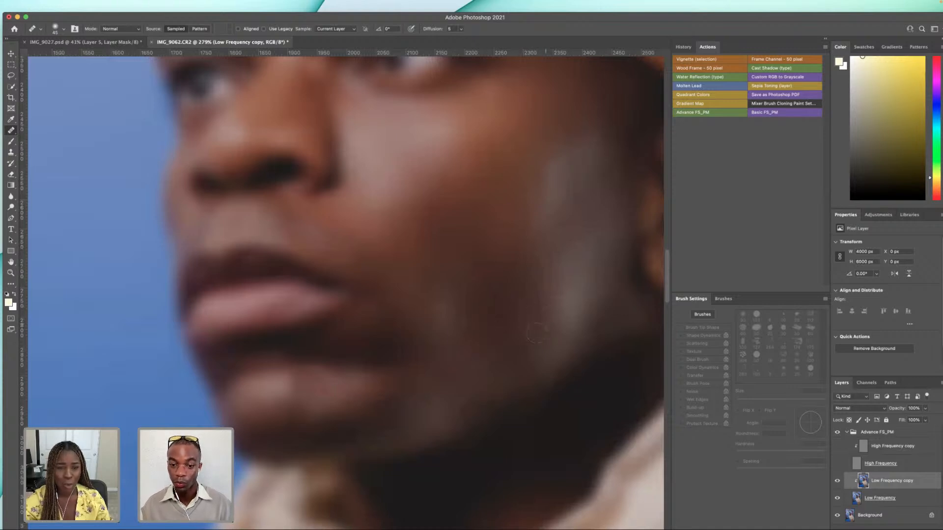
pyautogui.keyDown('alt'); pyautogui.click(522, 322); pyautogui.keyUp('alt')
pyautogui.moveTo(539, 312); pyautogui.dragTo(538, 311)
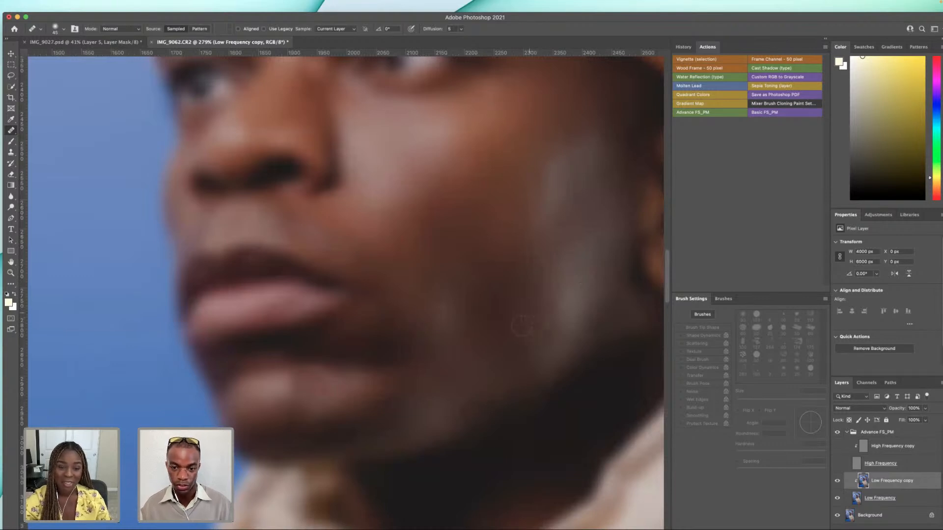
pyautogui.moveTo(503, 318); pyautogui.dragTo(513, 330)
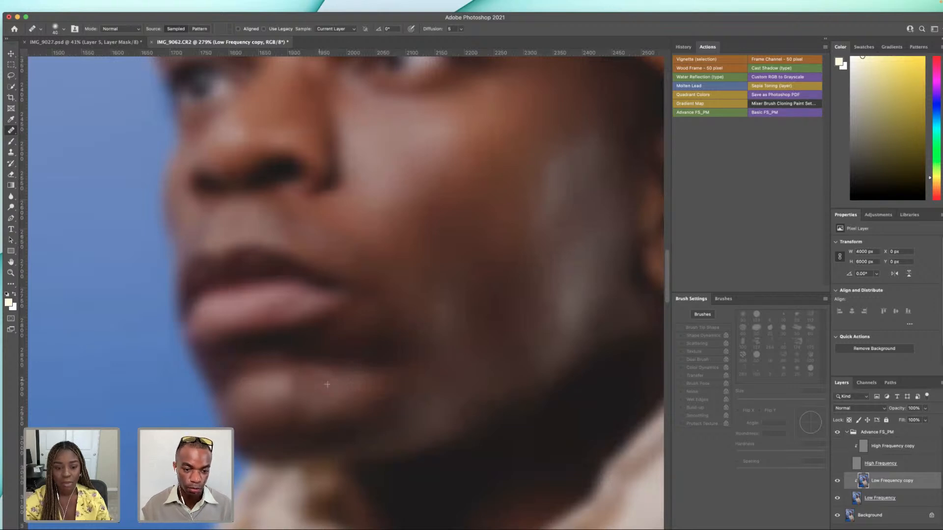
# - Show the High Frequency and High Frequency copy layers and make High Frequency copy the active layer
pyautogui.click(837, 464)
pyautogui.click(837, 447)
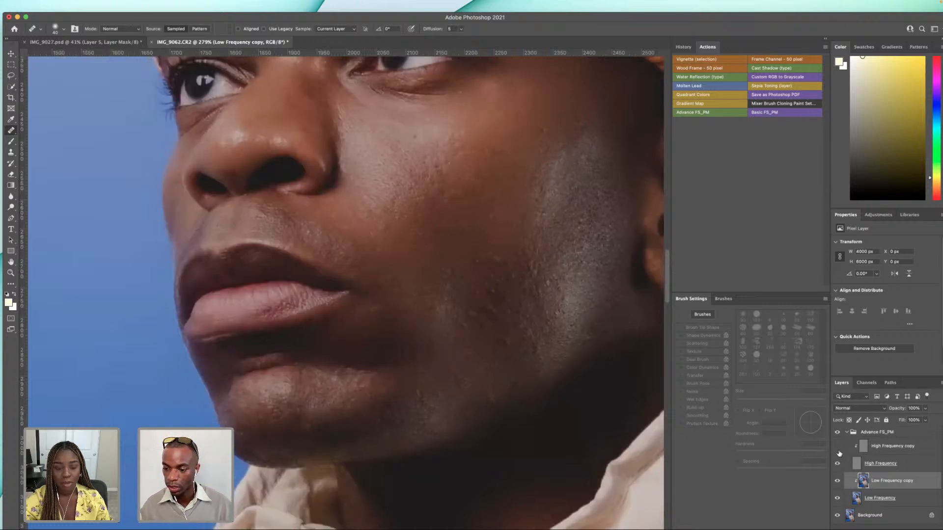
pyautogui.click(885, 451)
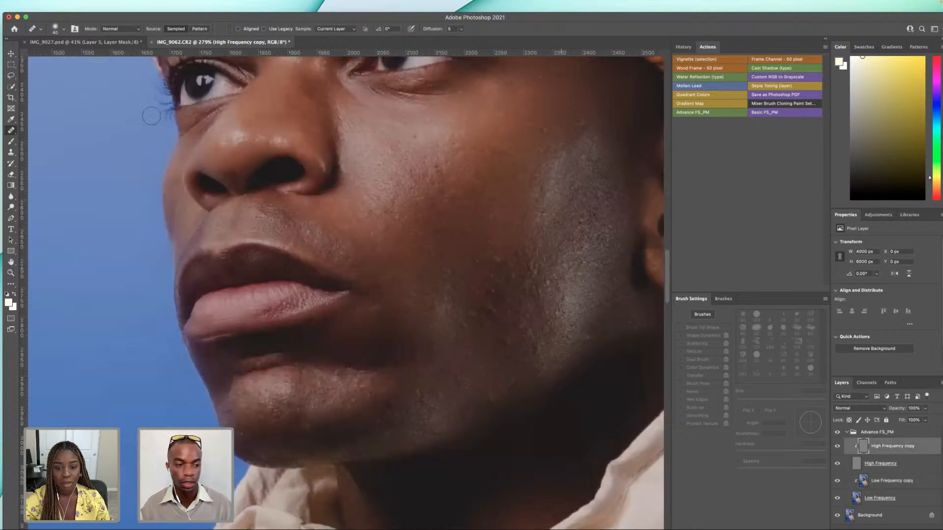
# - Switch to the Clone Stamp tool and reset it to its default settings
pyautogui.click(11, 152)
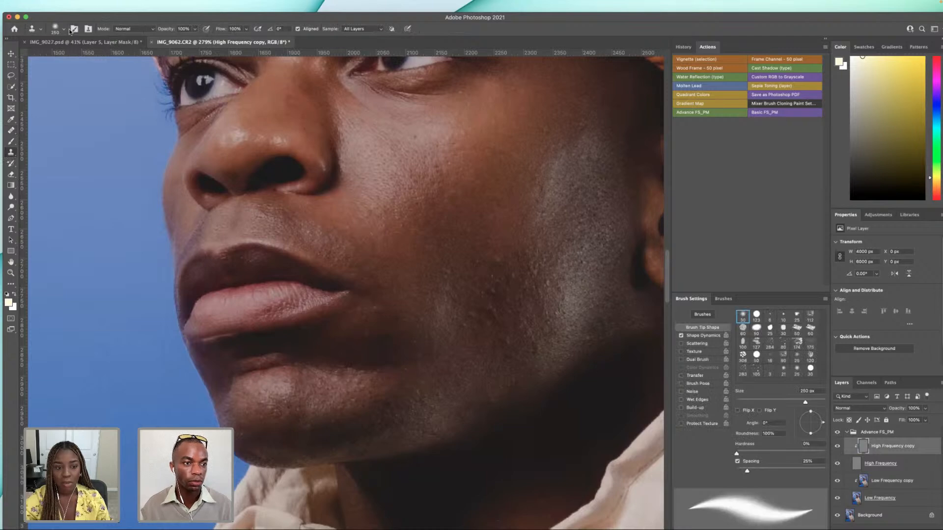
pyautogui.click(63, 29)
pyautogui.click(116, 44)
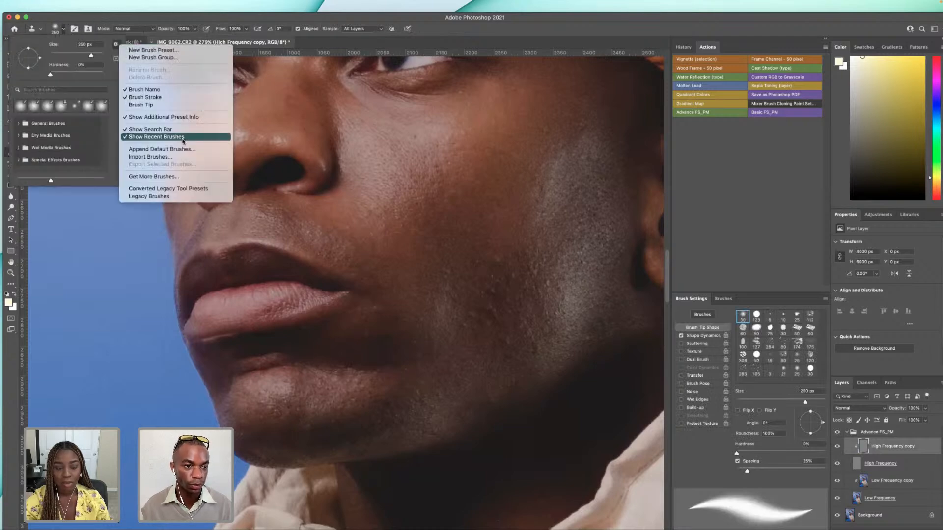
pyautogui.click(42, 30)
pyautogui.click(127, 45)
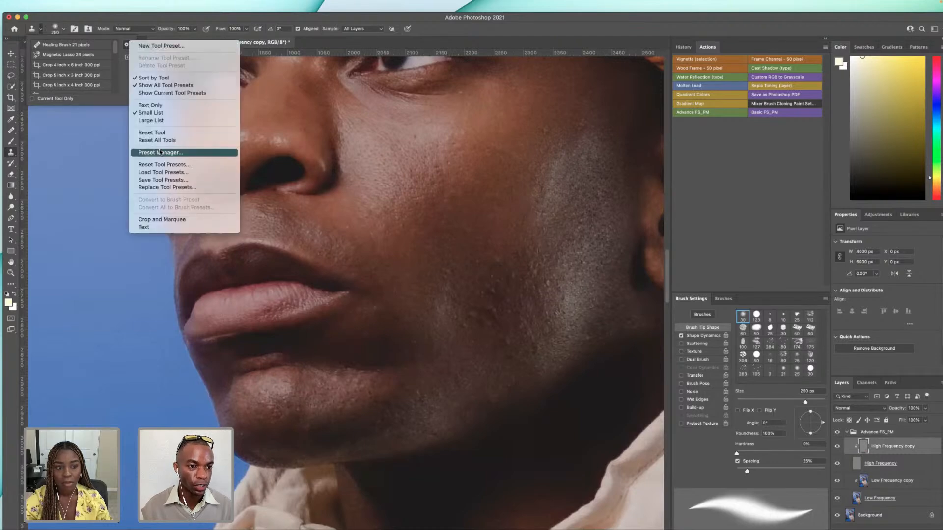
pyautogui.click(175, 133)
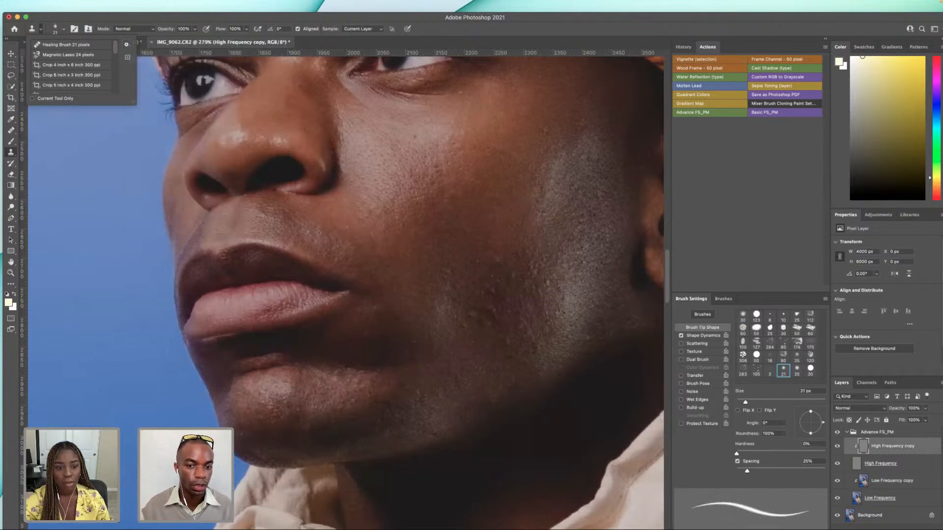
# - Clone clean skin texture over the rough spots between the mouth corner and the jaw on the High Frequency copy layer
pyautogui.click(507, 252)
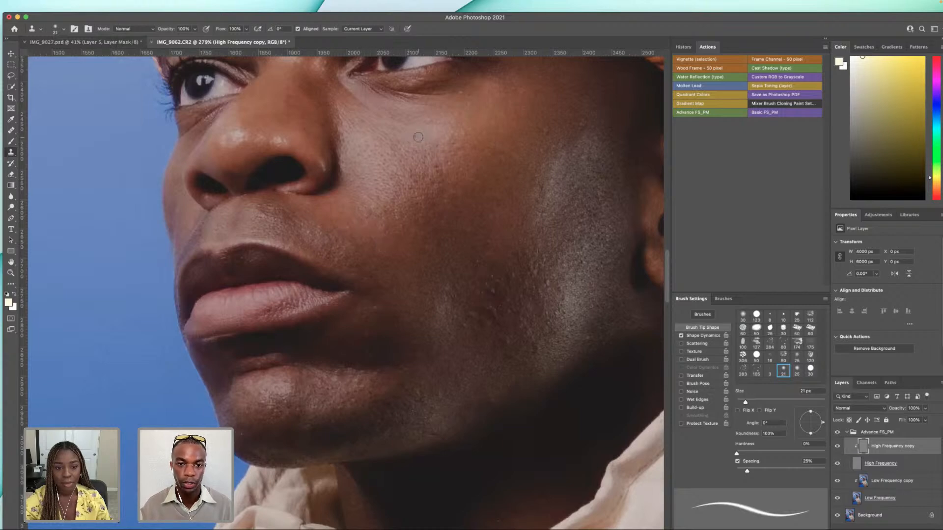
pyautogui.scroll(5, 302, 232)
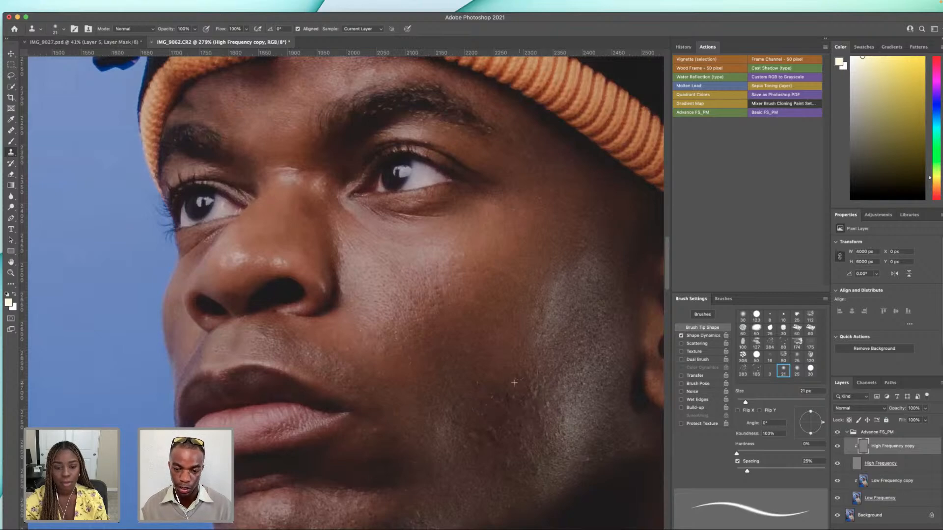
pyautogui.scroll(-5, 525, 383)
pyautogui.click(535, 287)
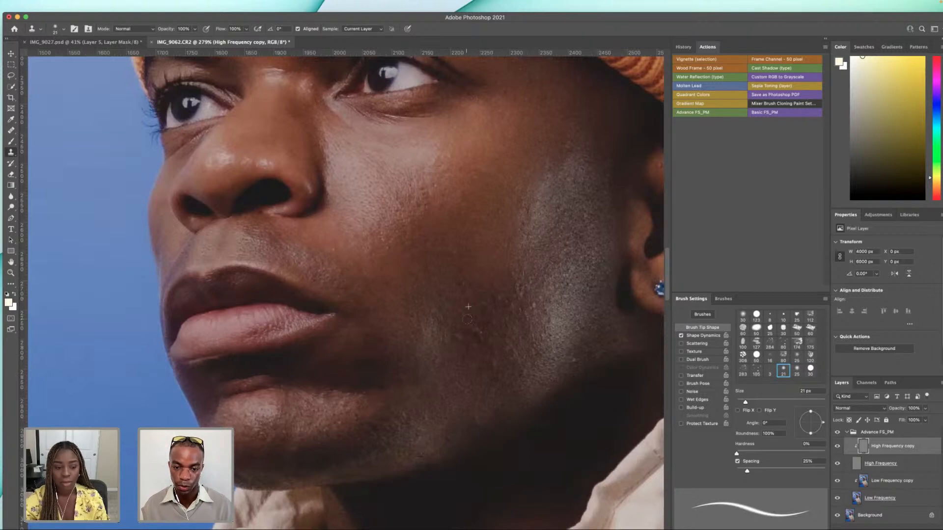
pyautogui.keyDown('alt'); pyautogui.click(459, 338); pyautogui.keyUp('alt')
pyautogui.moveTo(434, 346); pyautogui.dragTo(443, 327)
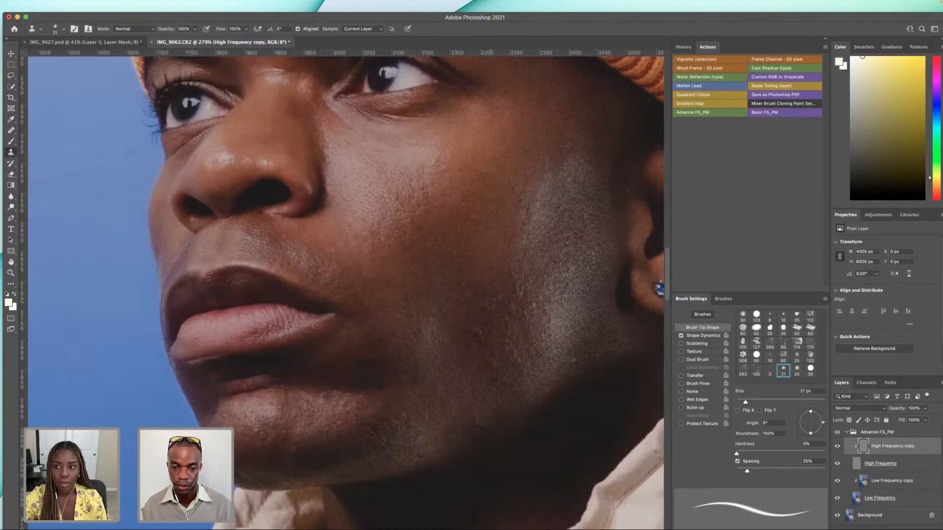
pyautogui.keyDown('alt'); pyautogui.click(479, 333); pyautogui.keyUp('alt')
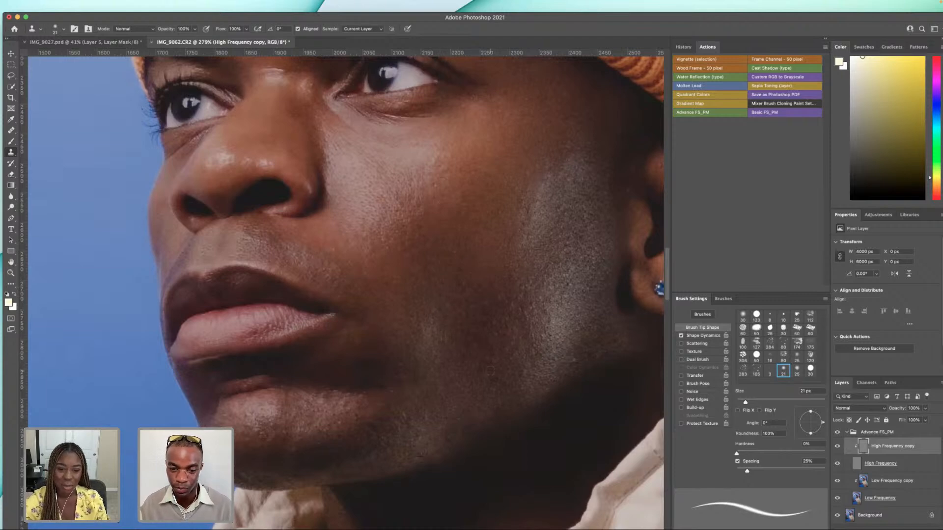
# - Sample clean skin texture beside the chin and clone it over the uneven texture below the mouth
pyautogui.keyDown('alt'); pyautogui.click(404, 416); pyautogui.keyUp('alt')
pyautogui.moveTo(386, 413)
pyautogui.mouseDown()
pyautogui.moveTo(385, 435)
pyautogui.moveTo(363, 427)
pyautogui.mouseUp()
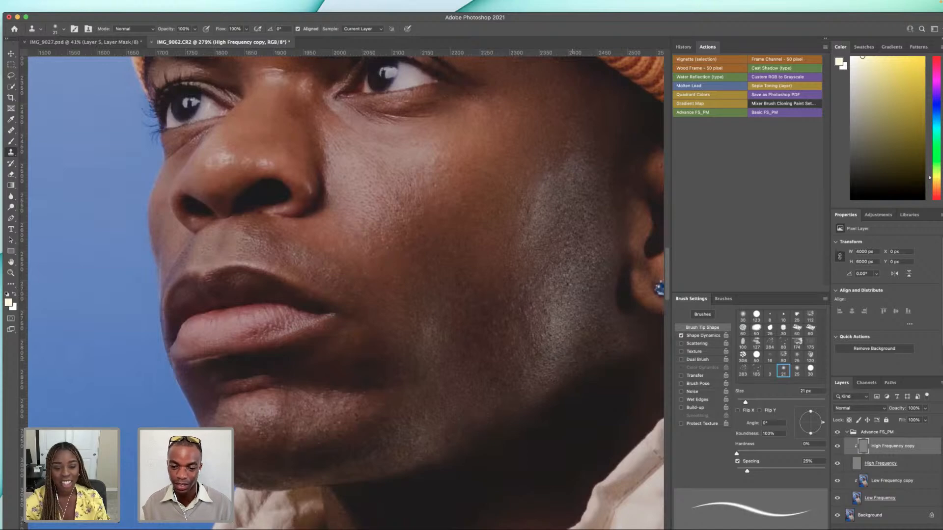
pyautogui.scroll(-15, 484, 397)
pyautogui.scroll(7, 494, 400)
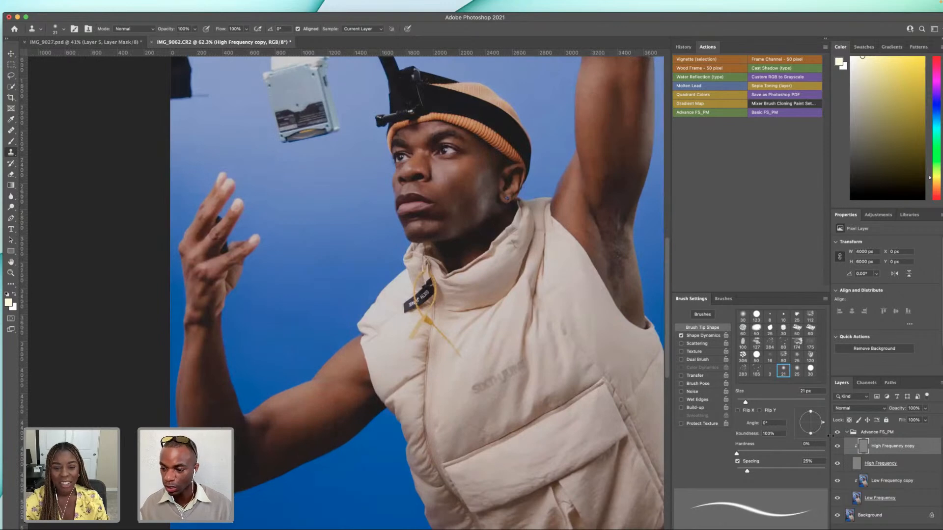
# - Hide the High Frequency and High Frequency copy layers in the Advance FS_PM group and make Low Frequency copy active
pyautogui.click(846, 434)
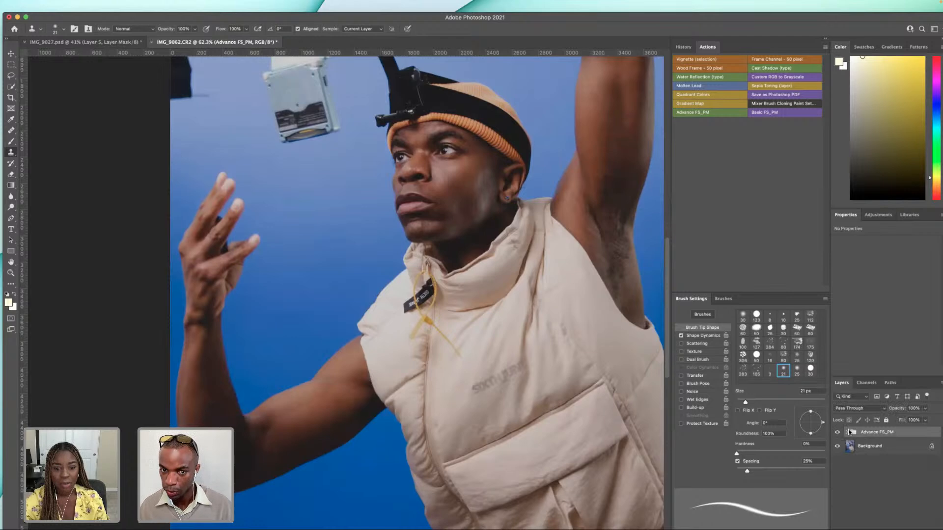
pyautogui.scroll(-3, 515, 205)
pyautogui.hscroll(5, 543, 203)
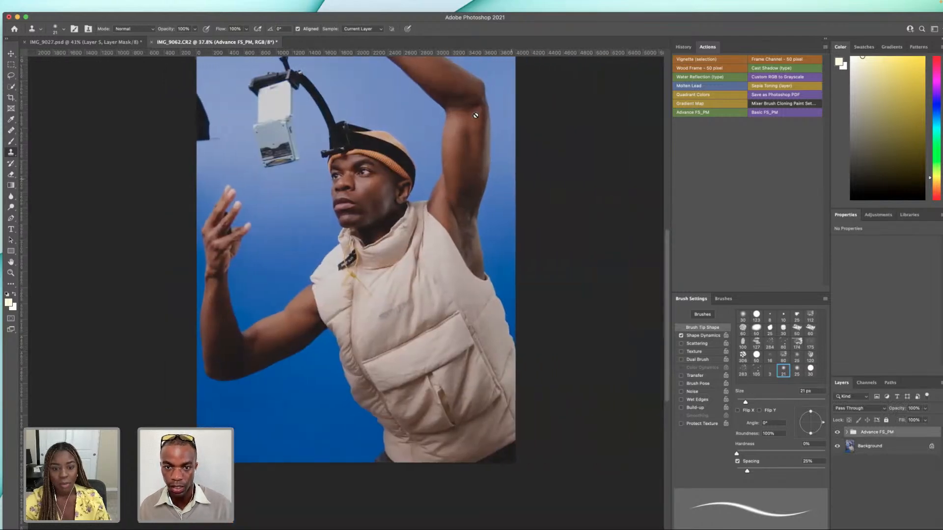
pyautogui.scroll(3, 491, 177)
pyautogui.scroll(5, 450, 155)
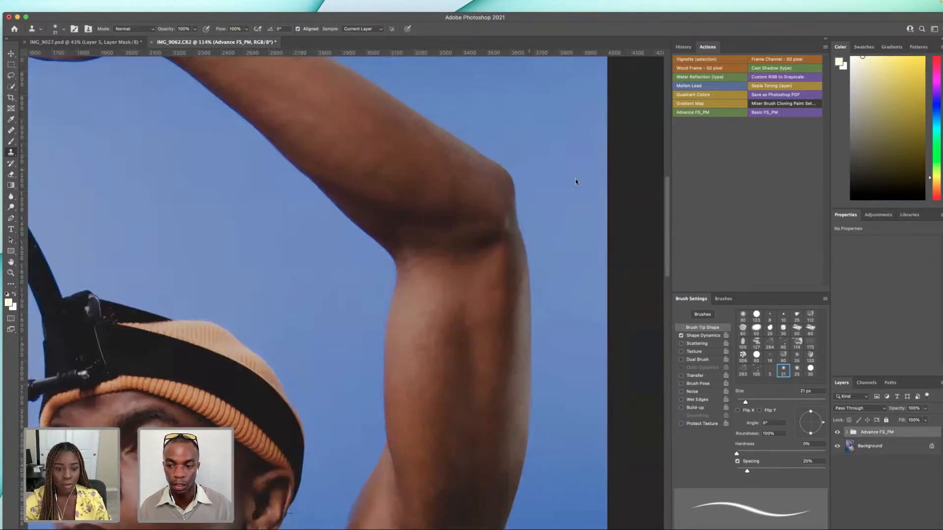
pyautogui.click(846, 432)
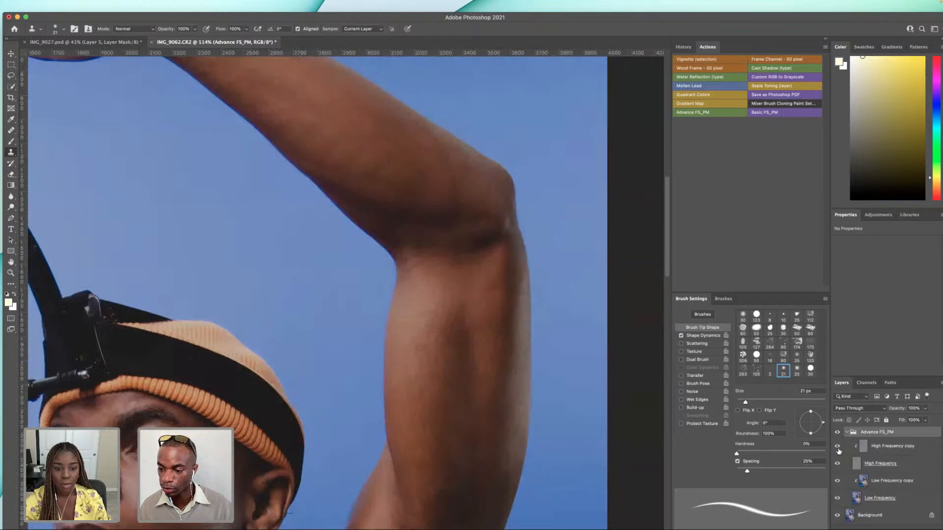
pyautogui.click(838, 464)
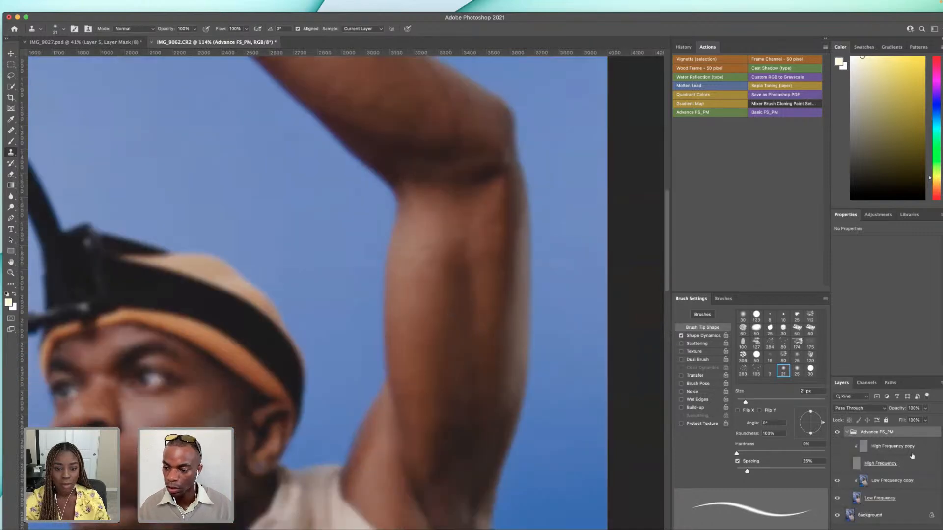
pyautogui.click(906, 481)
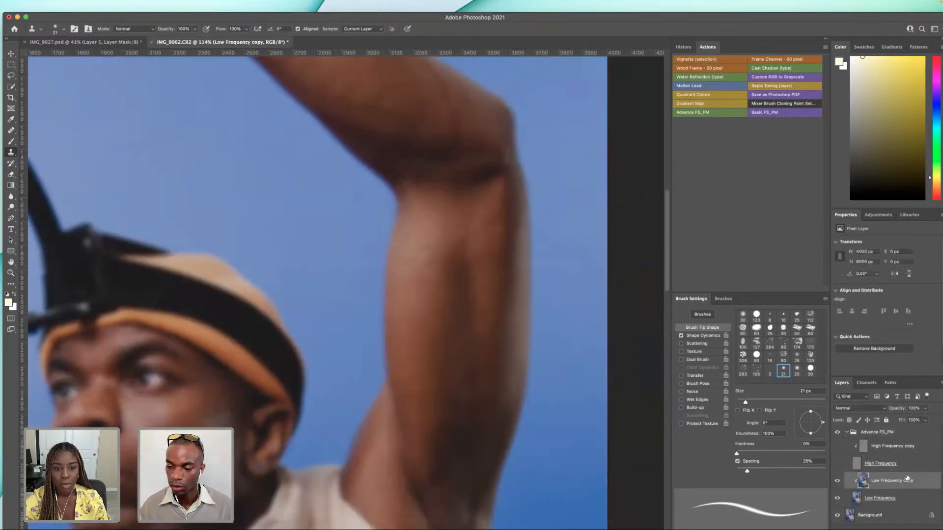
# - Even out the skin tone on the raised upper arm using an enlarged Healing Brush and samples from nearby skin
pyautogui.click(11, 131)
pyautogui.scroll(-5, 545, 273)
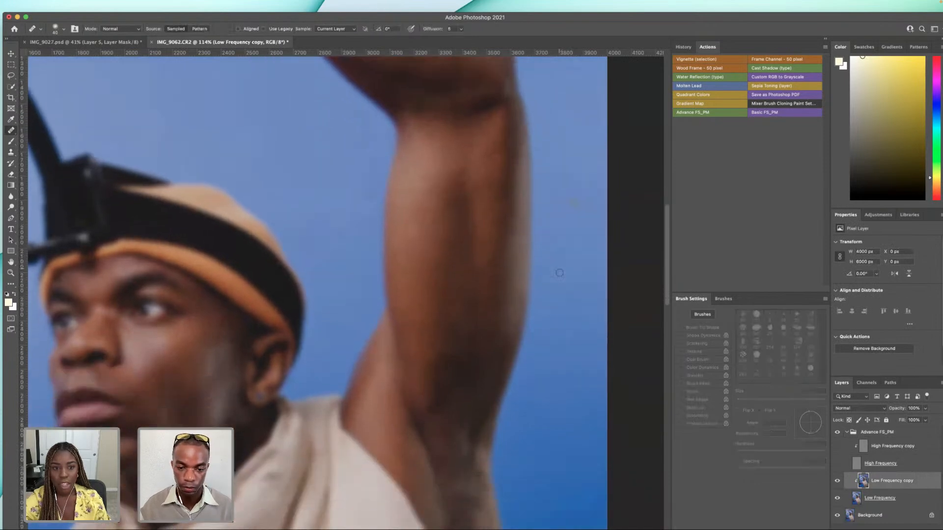
pyautogui.press(']')
pyautogui.press(']')
pyautogui.press(']')
pyautogui.press(']')
pyautogui.press(']')
pyautogui.press(']')
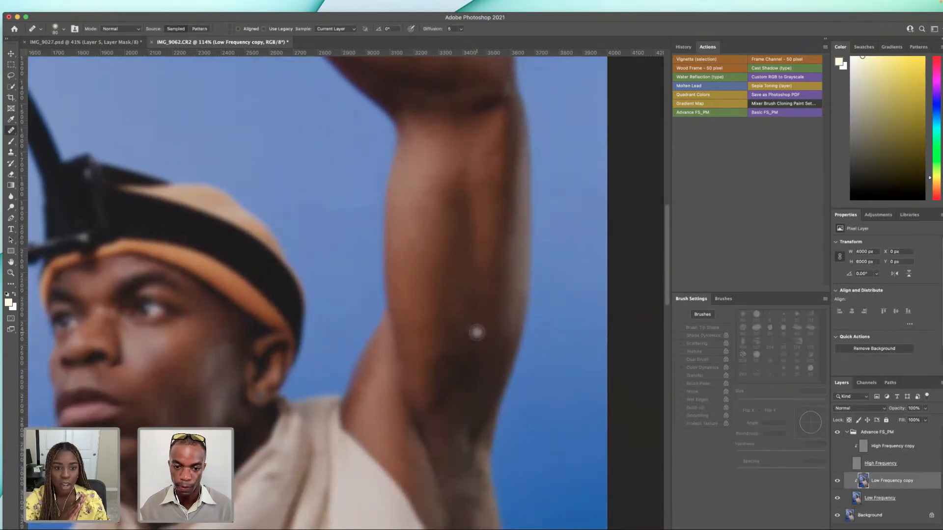
pyautogui.keyDown('alt'); pyautogui.click(476, 332); pyautogui.keyUp('alt')
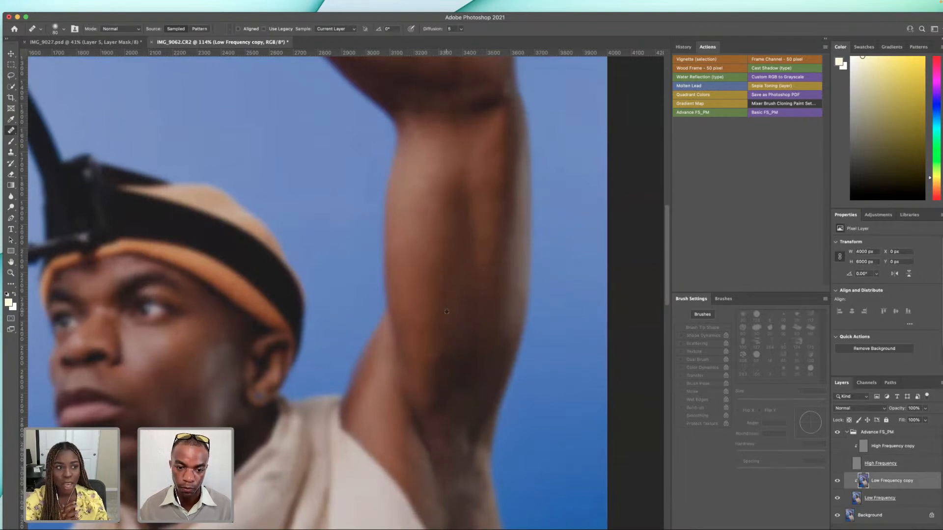
pyautogui.moveTo(450, 302); pyautogui.dragTo(456, 302)
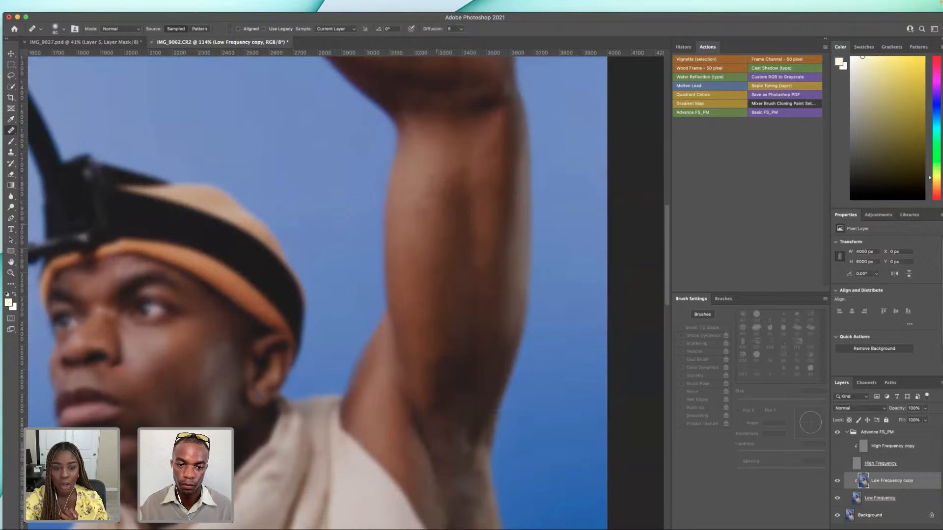
pyautogui.keyDown('alt'); pyautogui.click(440, 241); pyautogui.keyUp('alt')
pyautogui.moveTo(441, 283)
pyautogui.mouseDown()
pyautogui.moveTo(458, 349)
pyautogui.moveTo(441, 322)
pyautogui.mouseUp()
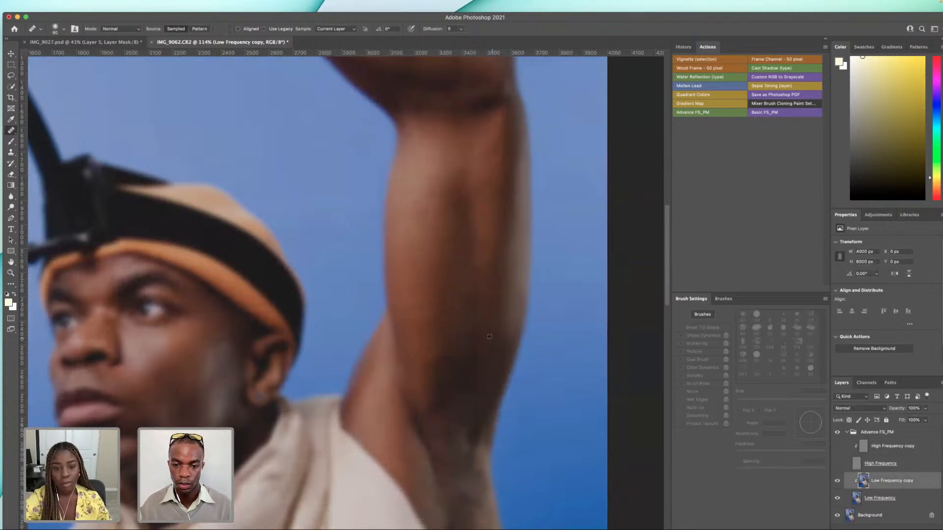
# - Show the High Frequency and High Frequency copy layers again and review the arms and the whole image
pyautogui.scroll(10, 502, 278)
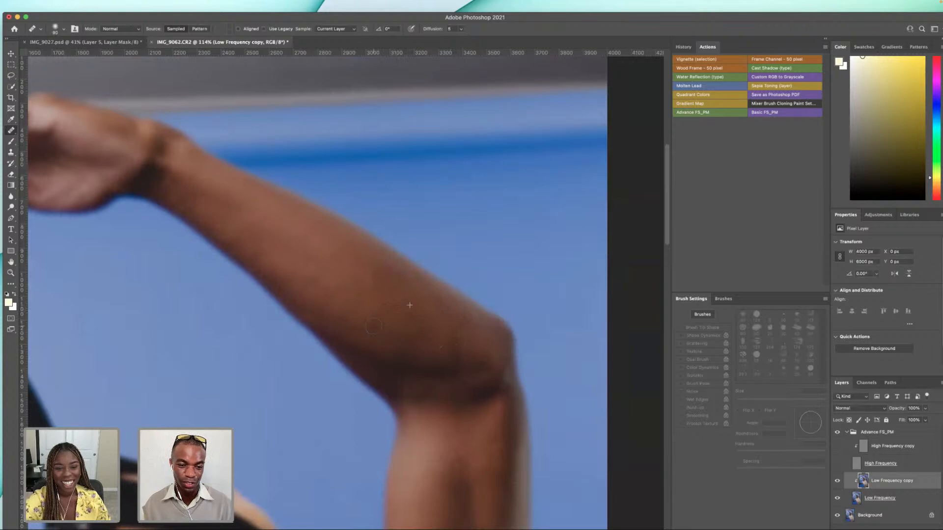
pyautogui.hscroll(-15, 378, 333)
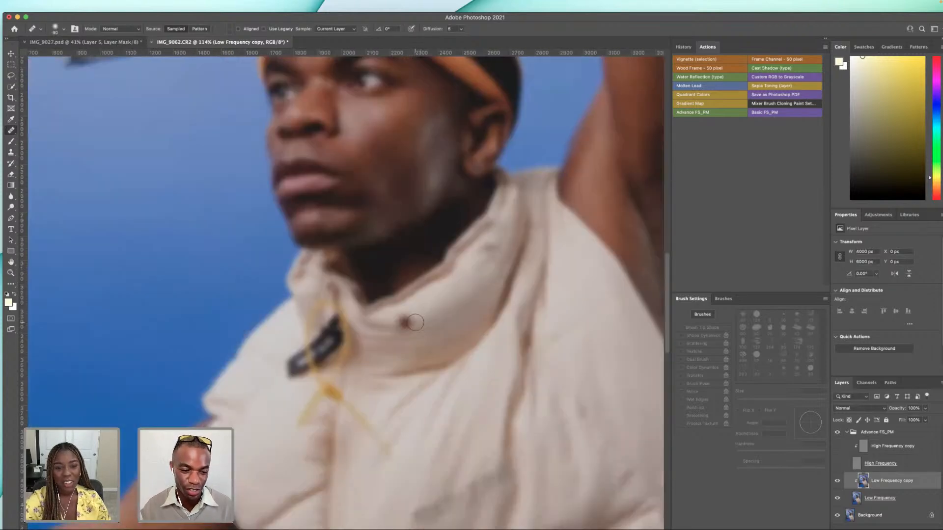
pyautogui.scroll(-10, 414, 324)
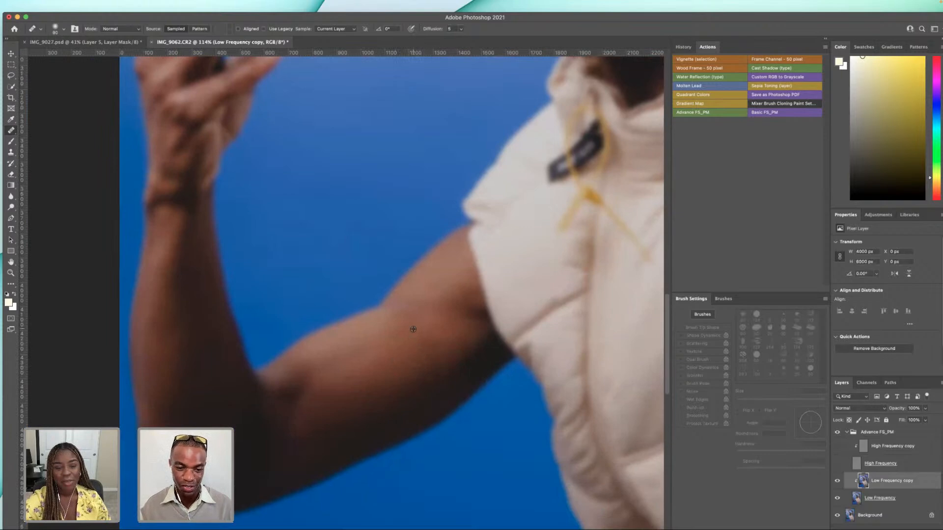
pyautogui.click(838, 464)
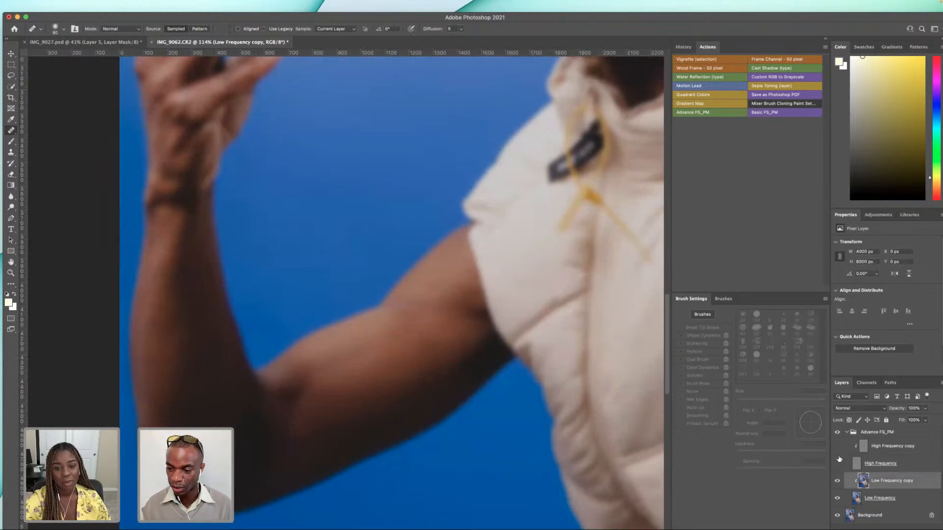
pyautogui.click(837, 446)
pyautogui.scroll(-5, 459, 431)
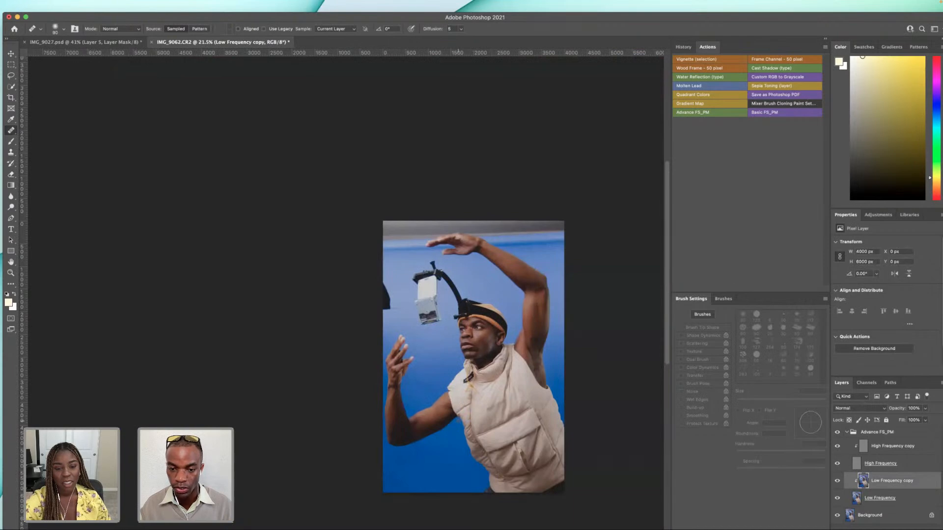
pyautogui.scroll(2, 432, 324)
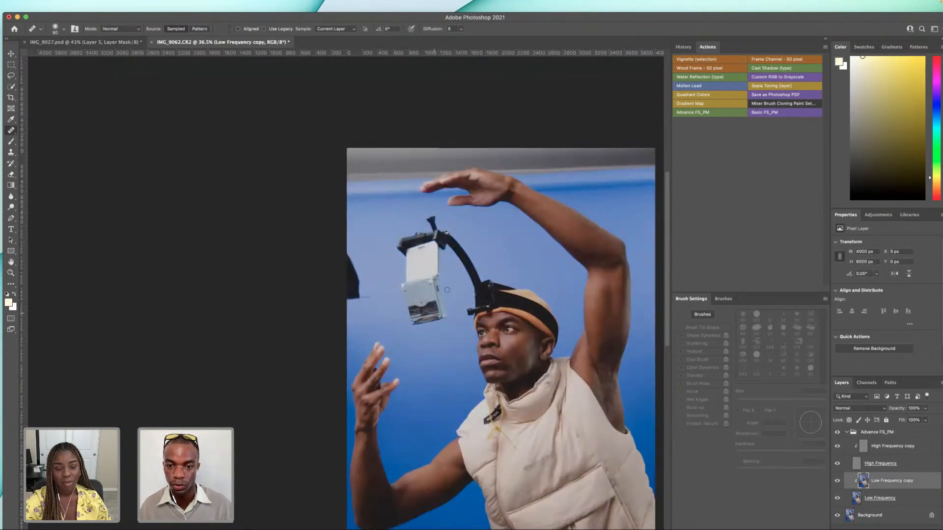
pyautogui.scroll(-1, 566, 306)
pyautogui.scroll(-4, 570, 327)
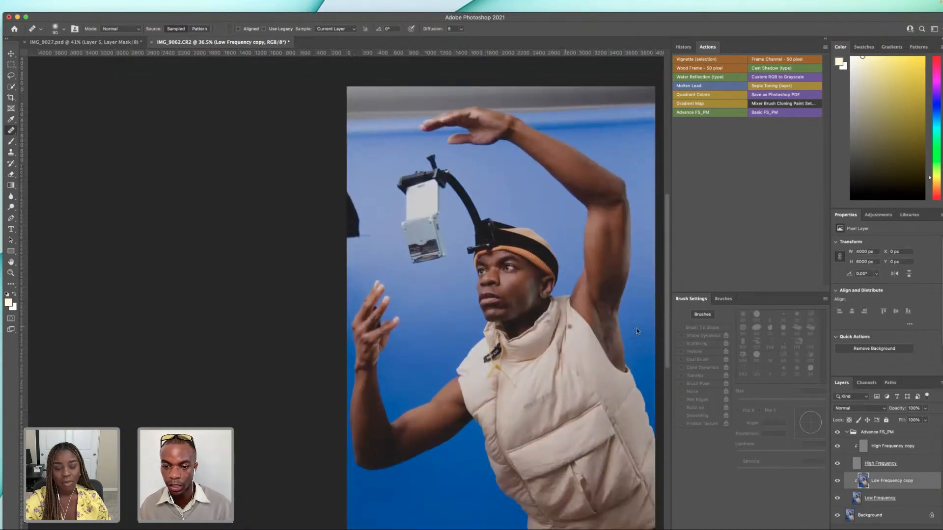
pyautogui.hscroll(3, 570, 326)
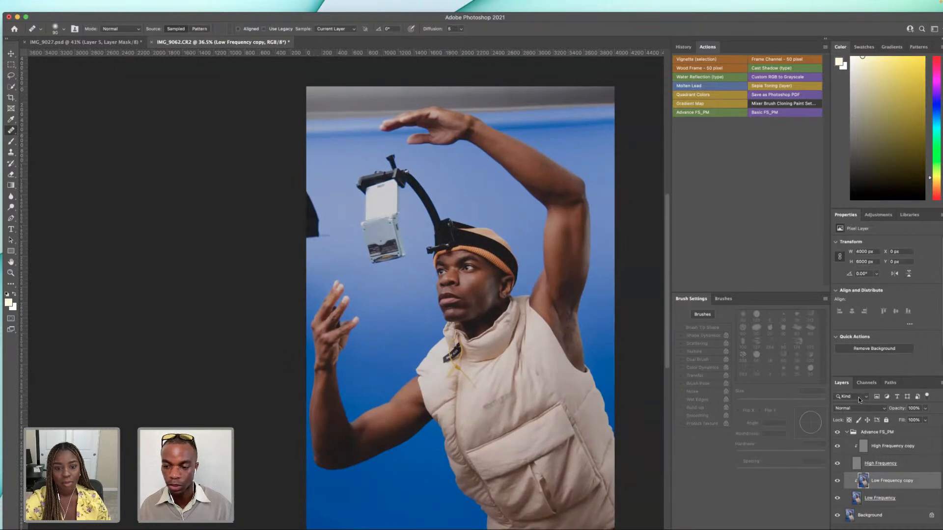
# - Collapse the Advance FS_PM group, stamp all visible layers onto a new layer above it, and hide the group and the Background
pyautogui.click(847, 432)
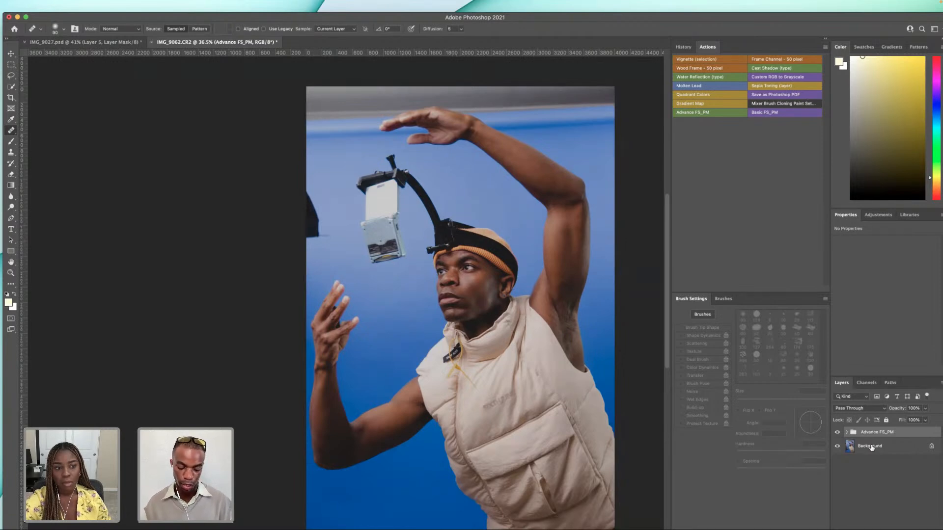
pyautogui.press('alt+shift+super+n')
pyautogui.press('alt+shift+super+e')
pyautogui.click(837, 449)
pyautogui.click(837, 463)
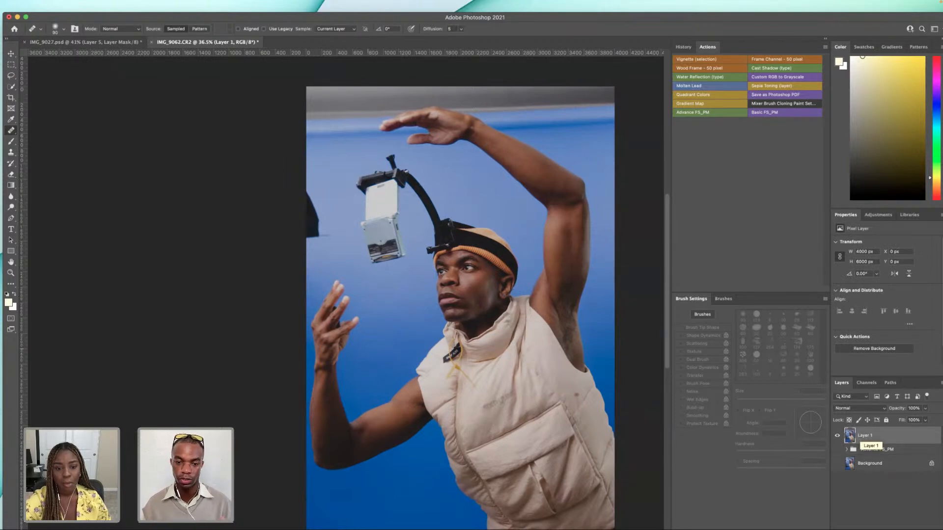
# - Start a Pen tool path along the dark upper edge of the hanging device's lower slot, beginning at its left end
pyautogui.scroll(-1, 423, 352)
pyautogui.scroll(-1, 445, 345)
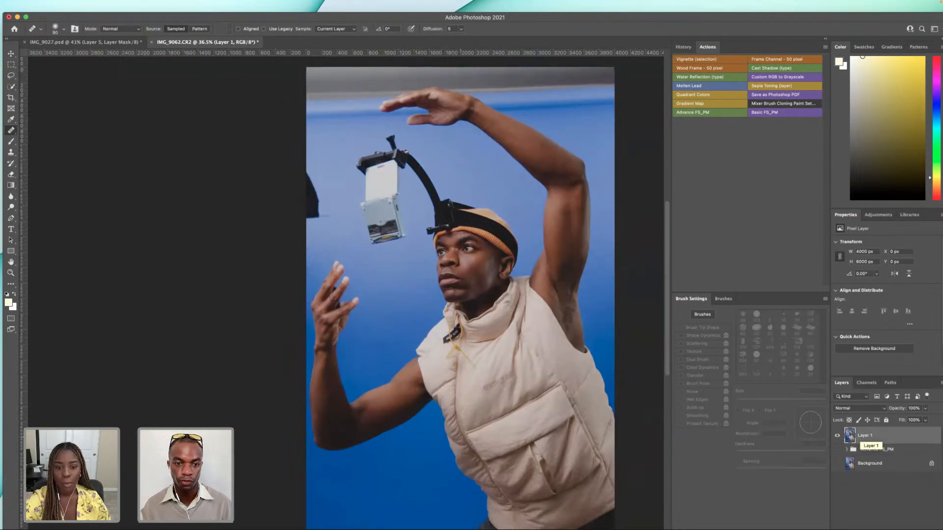
pyautogui.scroll(-4, 392, 310)
pyautogui.scroll(10, 389, 191)
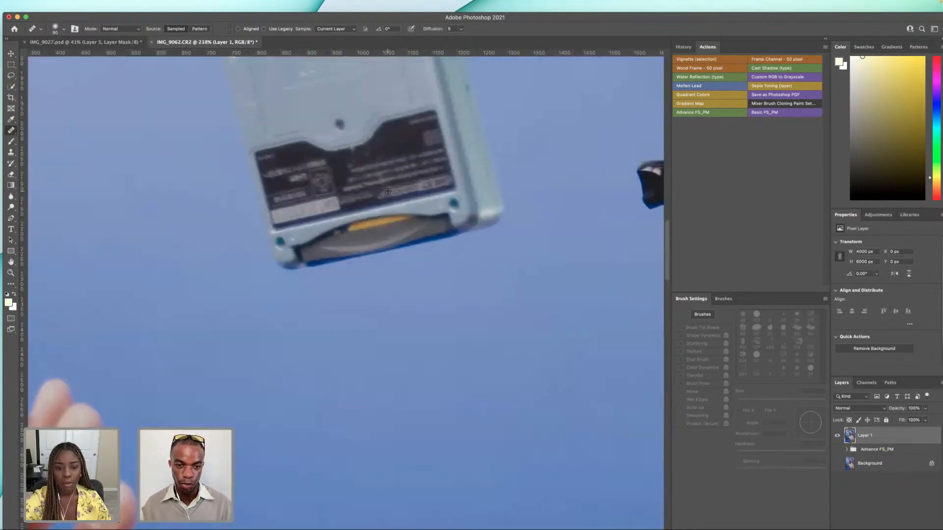
pyautogui.scroll(-5, 472, 230)
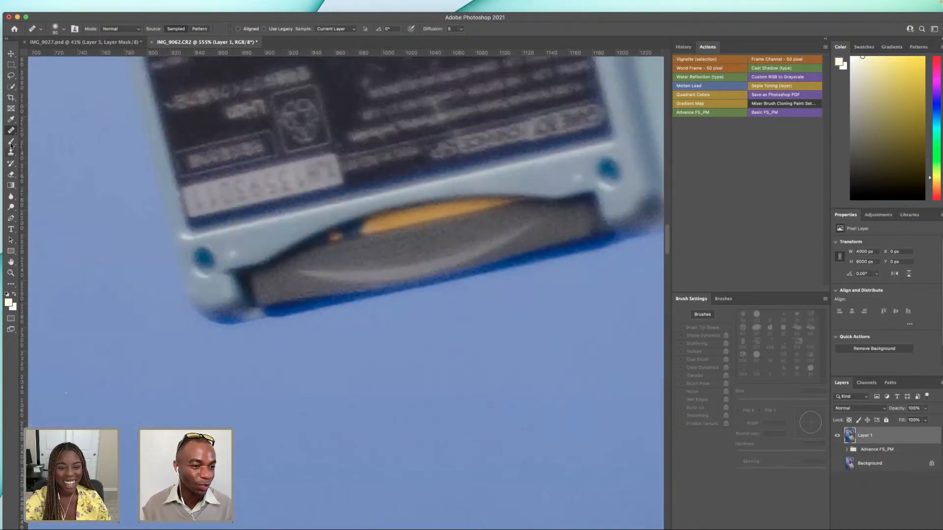
pyautogui.click(11, 218)
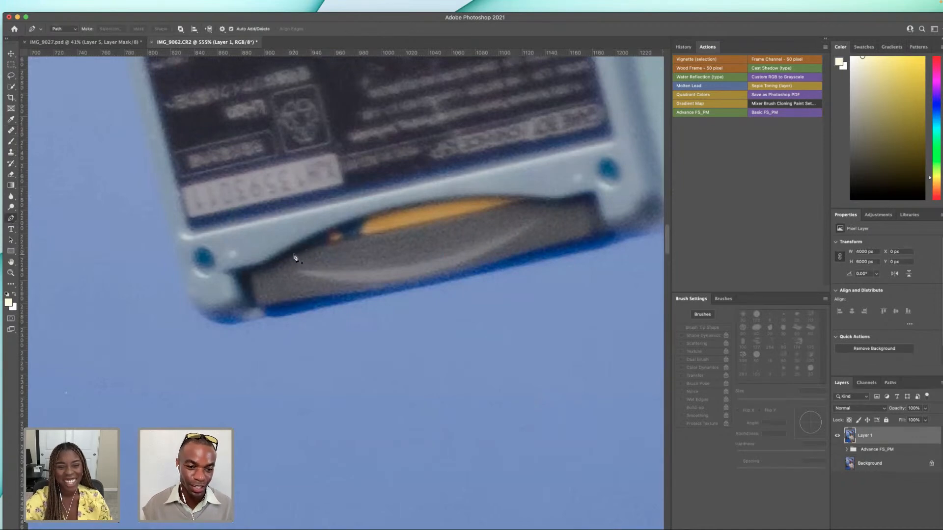
pyautogui.click(290, 254)
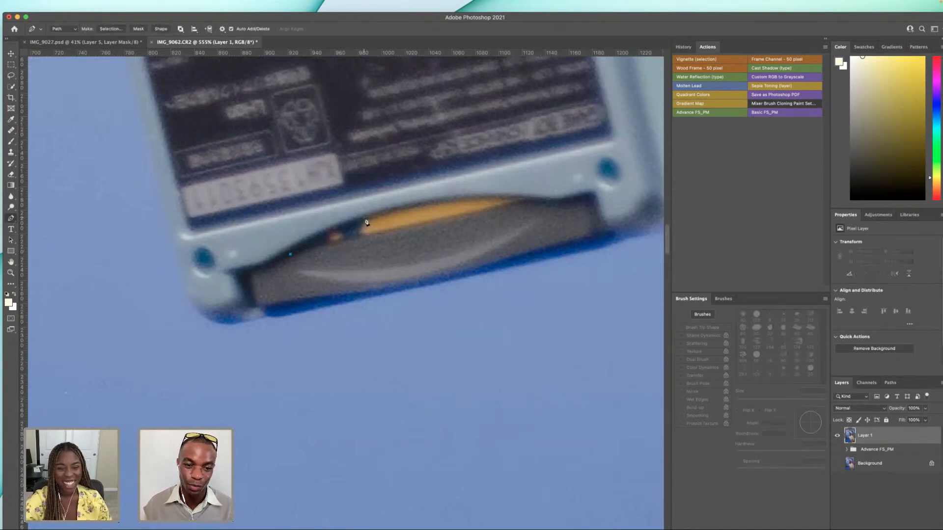
pyautogui.click(290, 252)
pyautogui.scroll(3, 290, 251)
pyautogui.click(287, 252)
pyautogui.click(346, 221)
pyautogui.click(414, 197)
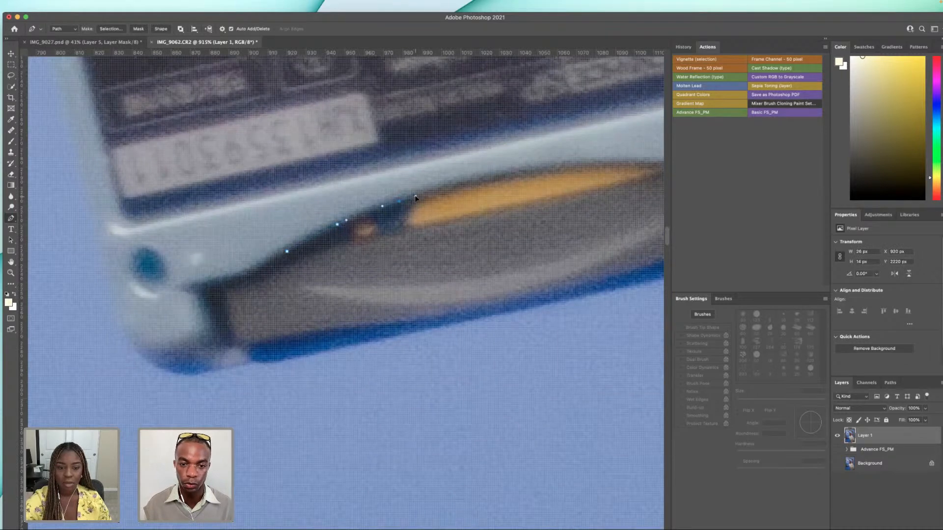
# - Continue the path with curved segments along the slot's upper edge, past the right end of the orange strip
pyautogui.hscroll(1, 442, 191)
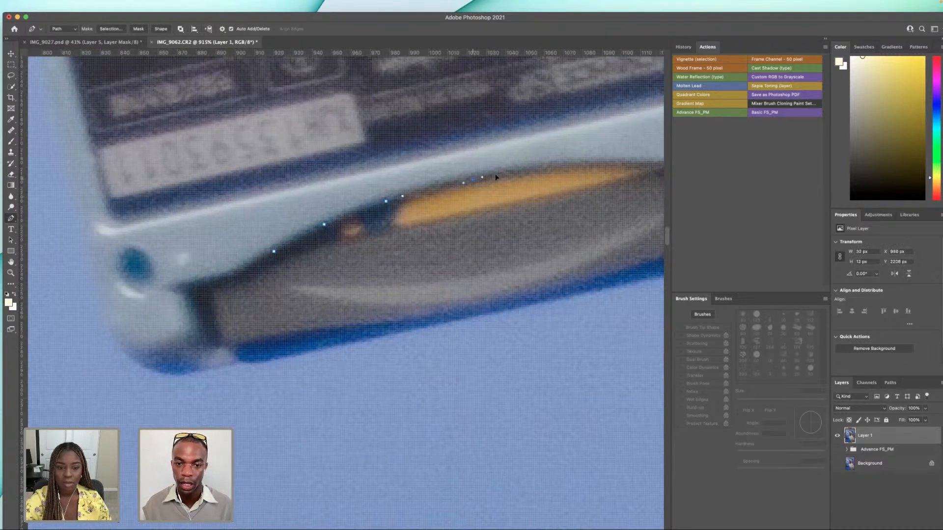
pyautogui.hotkey('ctrl', 'z')
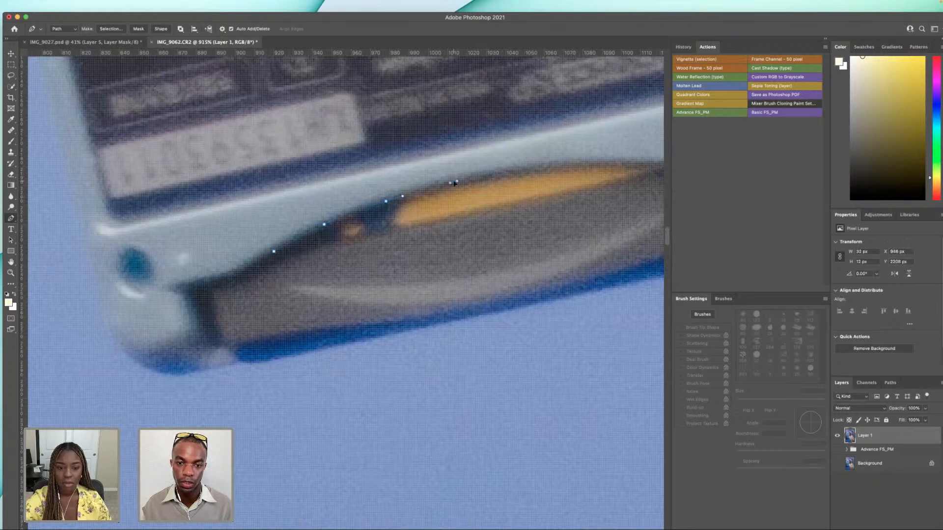
pyautogui.click(485, 176)
pyautogui.hscroll(3, 552, 179)
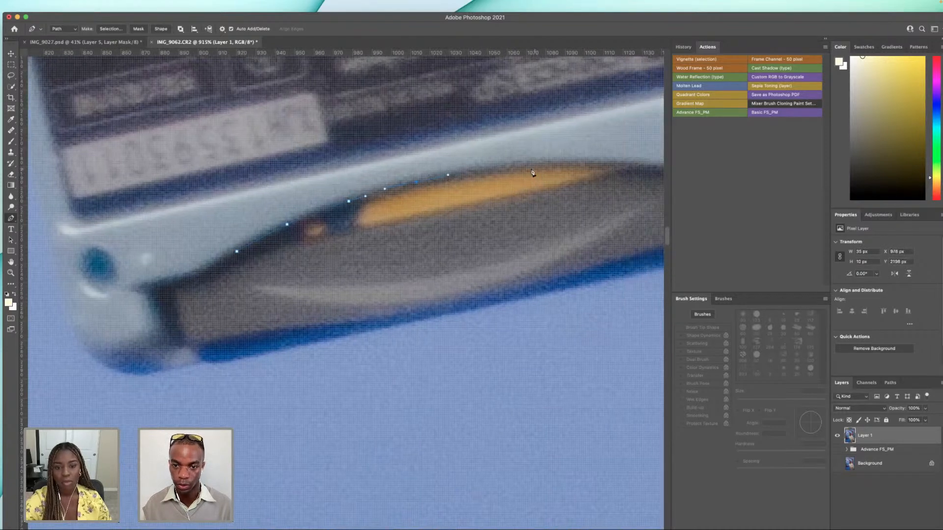
pyautogui.click(562, 162)
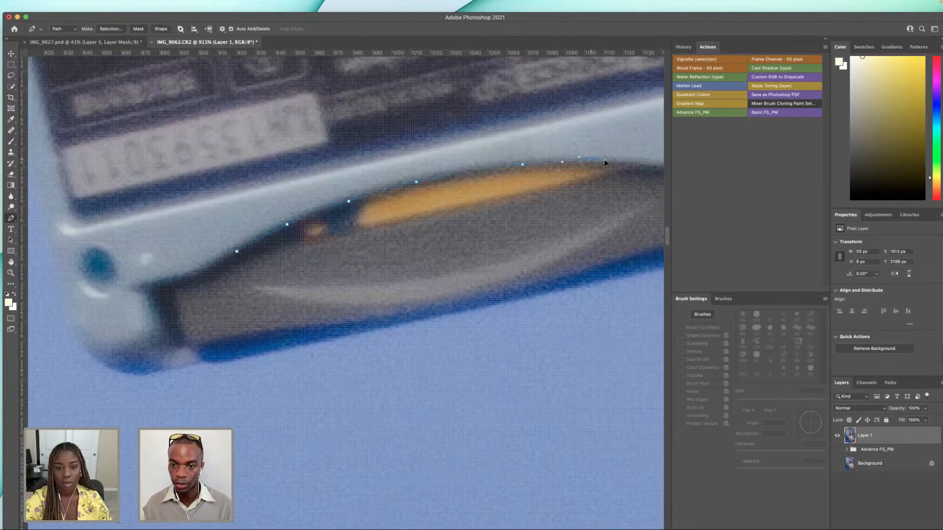
pyautogui.click(626, 162)
# - Bring the path back through the grey area below the orange strip and close it at its starting point
pyautogui.click(642, 176)
pyautogui.click(596, 201)
pyautogui.click(495, 235)
pyautogui.click(393, 248)
pyautogui.click(266, 267)
pyautogui.click(246, 265)
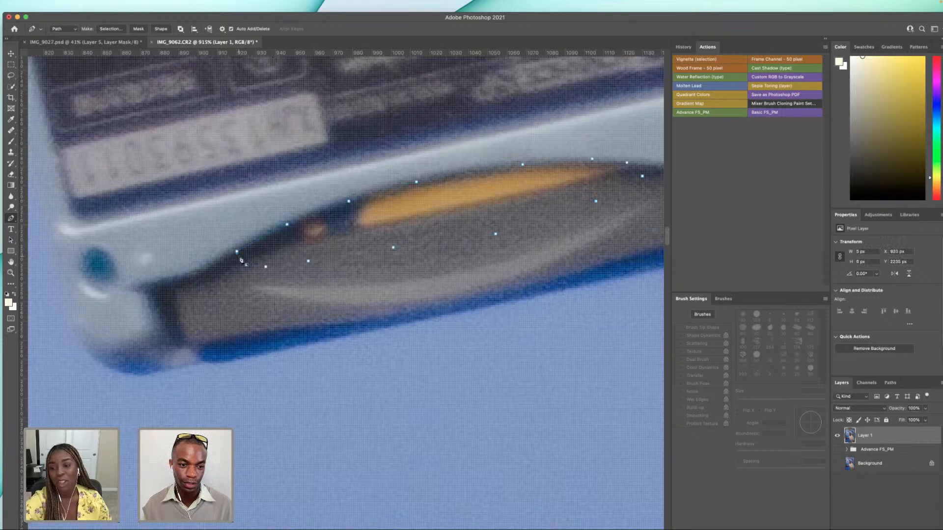
pyautogui.click(237, 252)
# - Try filling the closed path with a solid color at 100% opacity in Normal mode, and undo the fill
pyautogui.rightClick(408, 243)
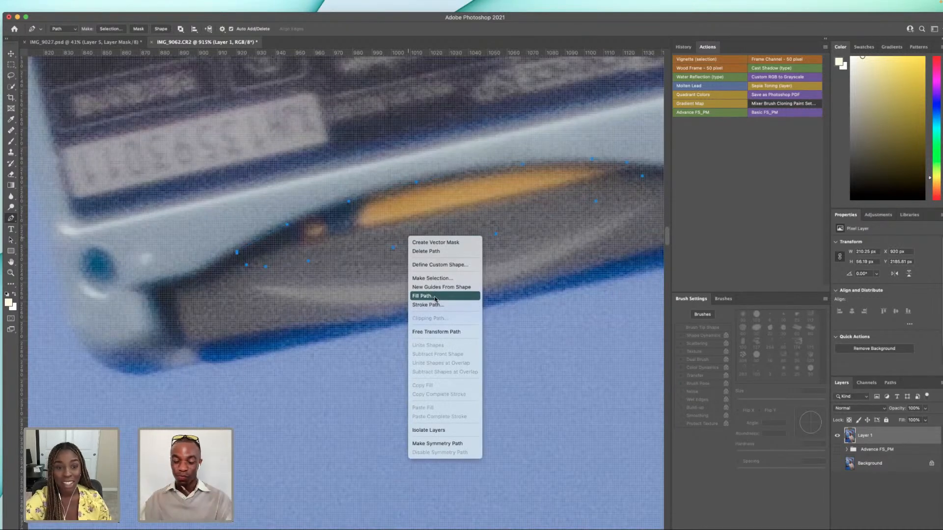
pyautogui.click(435, 296)
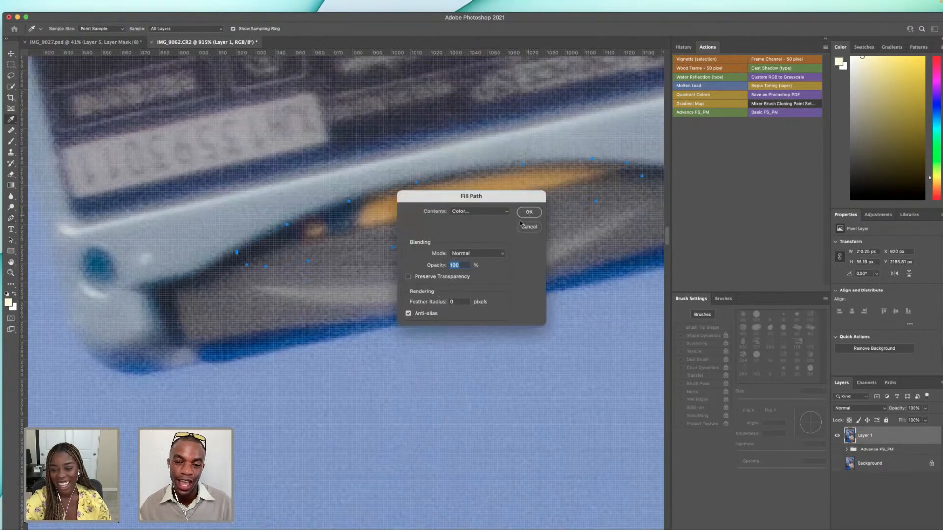
pyautogui.click(528, 212)
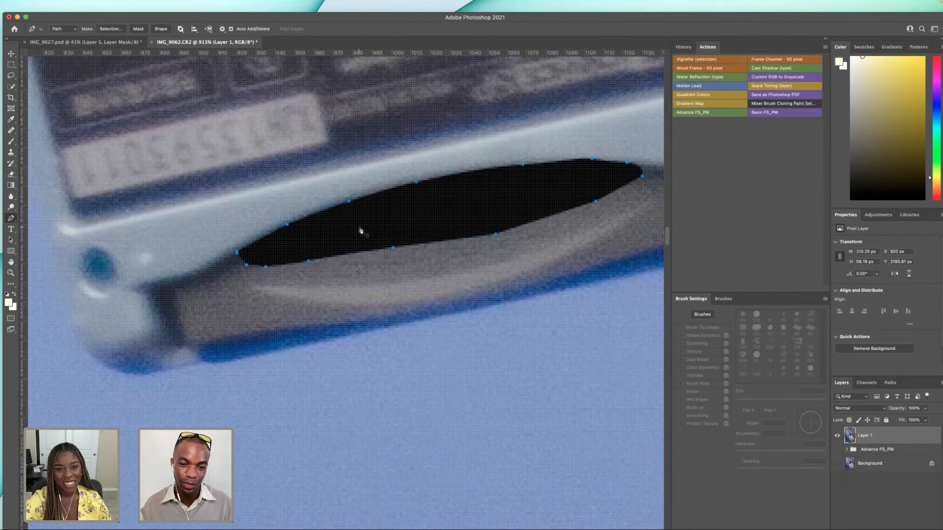
pyautogui.hotkey('ctrl', 'z')
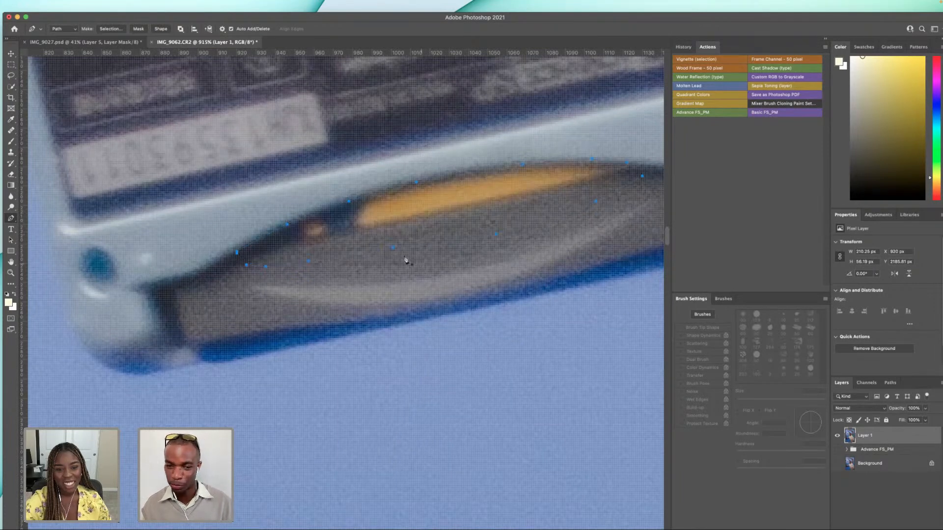
# - Convert the closed path around the orange strip into a selection
pyautogui.rightClick(385, 238)
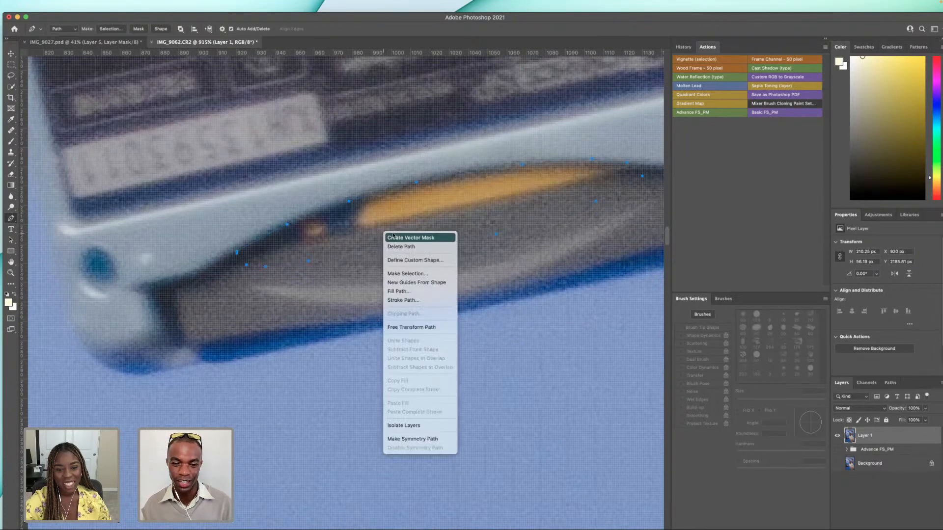
pyautogui.click(412, 277)
pyautogui.click(518, 208)
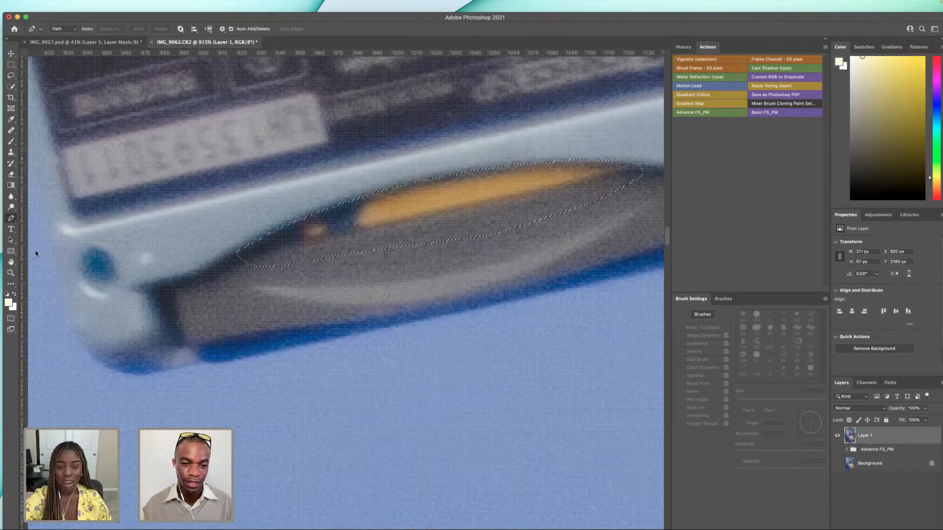
# - Cover the orange strip and the reddish spot inside the selection with grey slot texture using a 10 px Clone Stamp
pyautogui.click(10, 153)
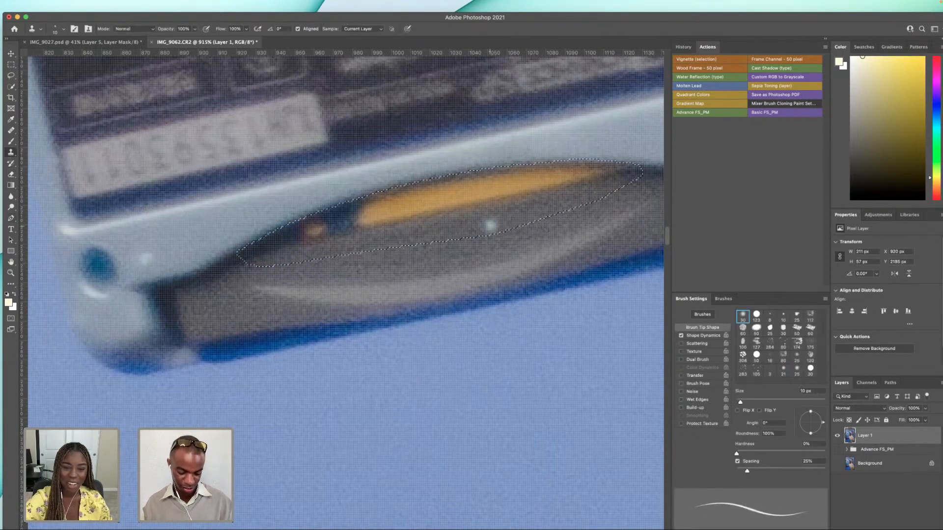
pyautogui.moveTo(626, 185)
pyautogui.mouseDown()
pyautogui.moveTo(338, 233)
pyautogui.moveTo(291, 223)
pyautogui.mouseUp()
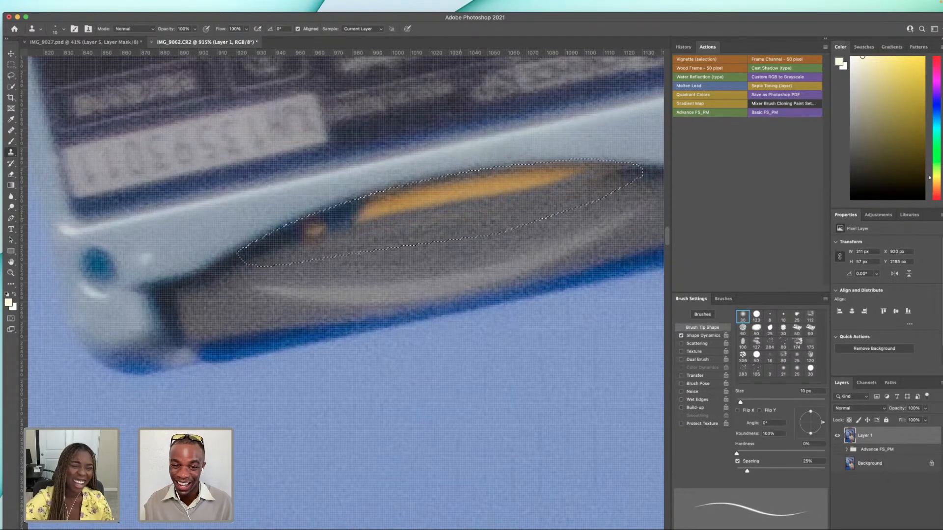
pyautogui.moveTo(580, 174); pyautogui.dragTo(434, 213)
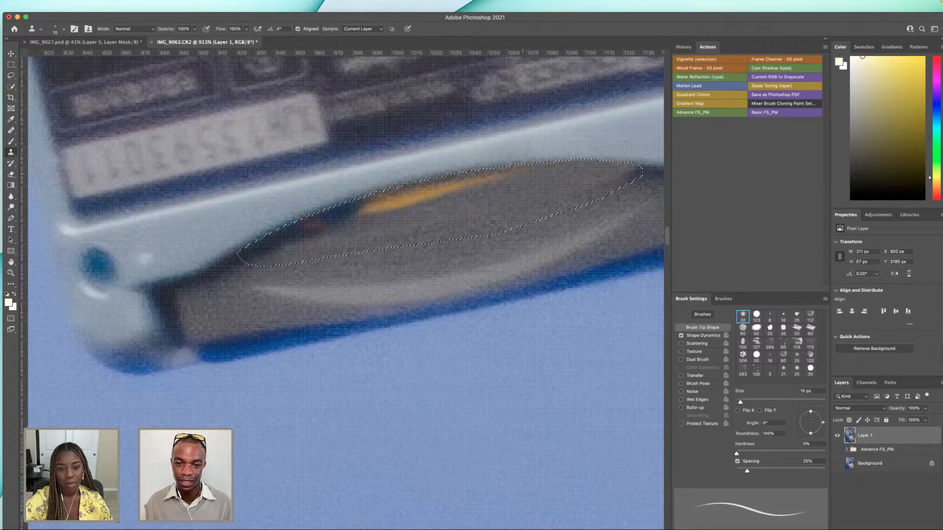
pyautogui.moveTo(516, 177); pyautogui.dragTo(446, 191)
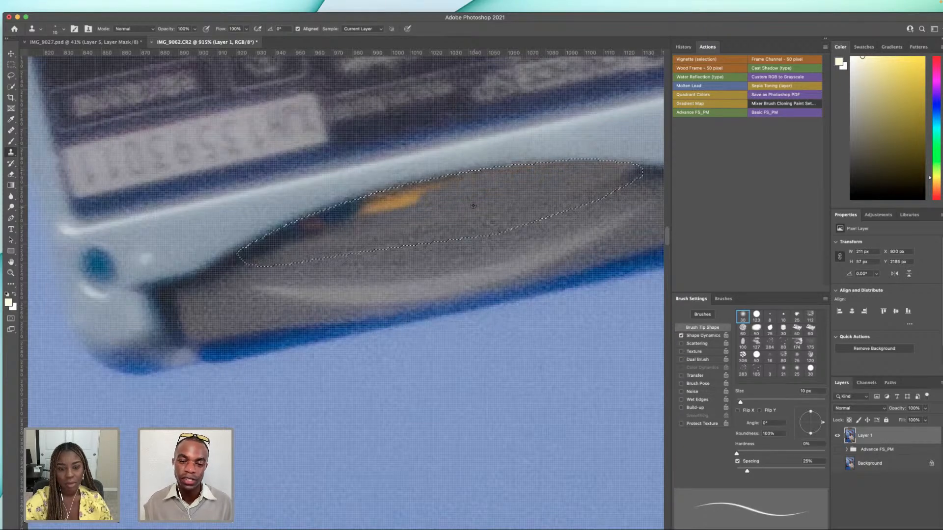
pyautogui.click(404, 201)
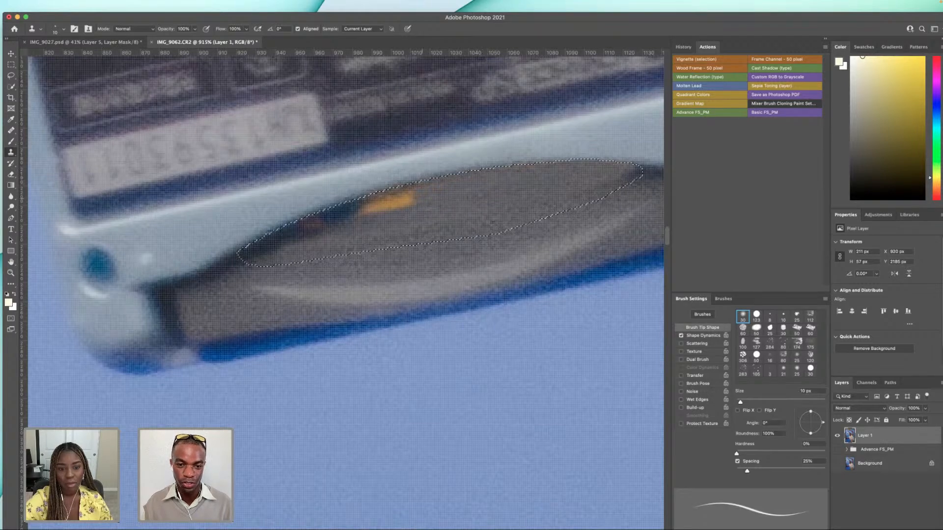
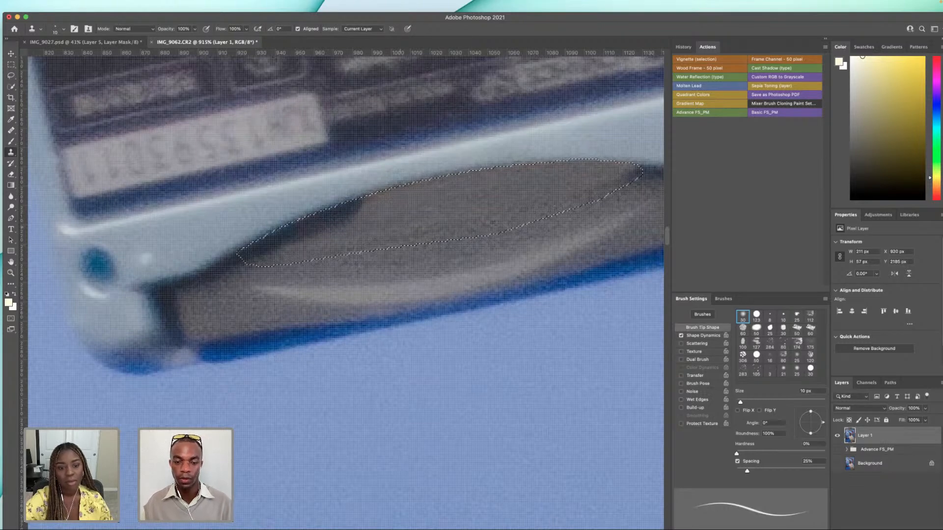
# - Extend the dark shadow along the slot's upper left edge with a 9 px Clone Stamp, and clear the selection
pyautogui.press(']')
pyautogui.press(']')
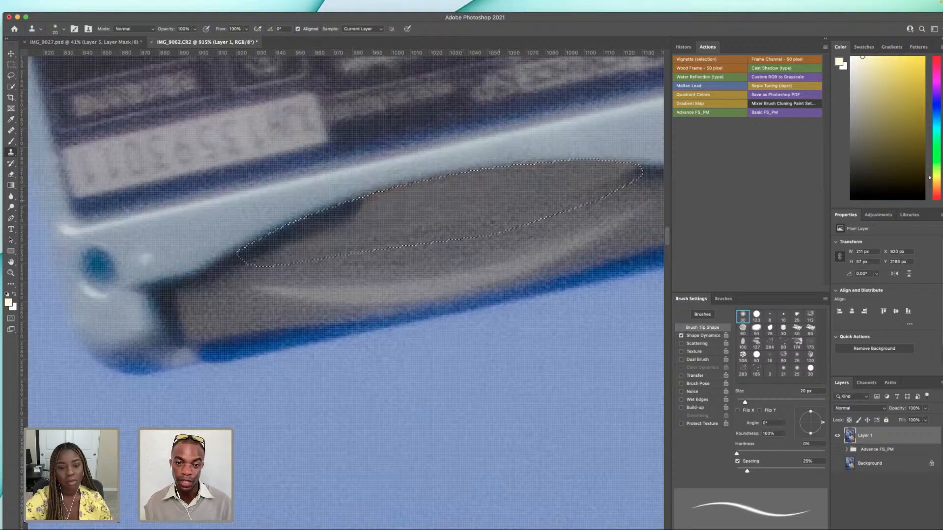
pyautogui.scroll(-4, 496, 220)
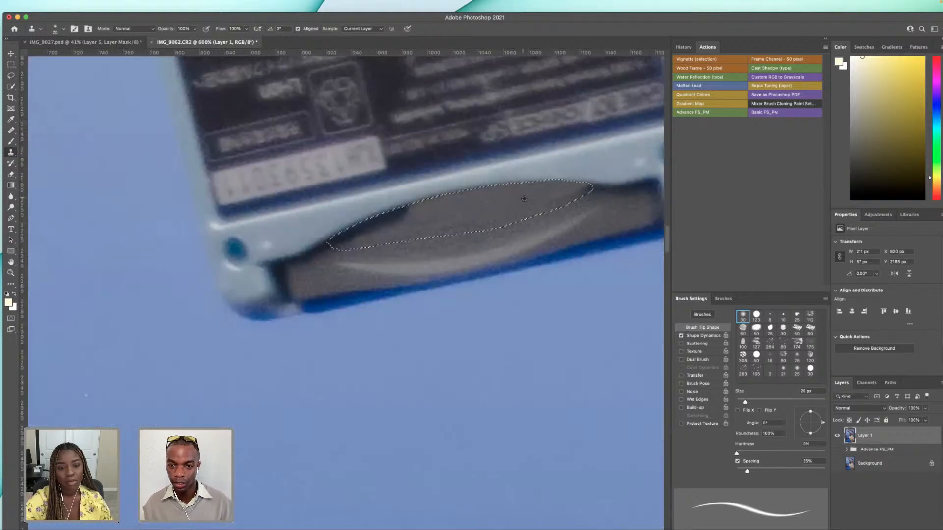
pyautogui.scroll(9, 536, 198)
pyautogui.scroll(-5, 539, 197)
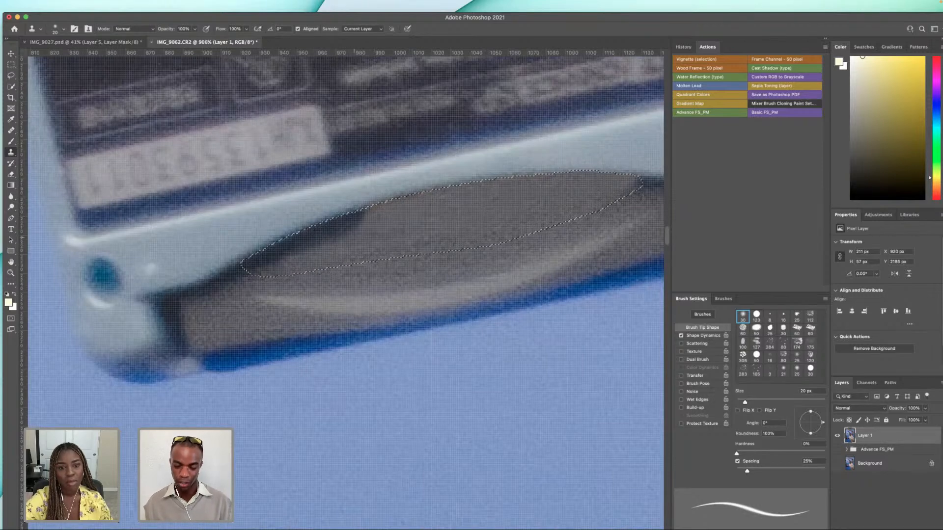
pyautogui.press('[')
pyautogui.press('[')
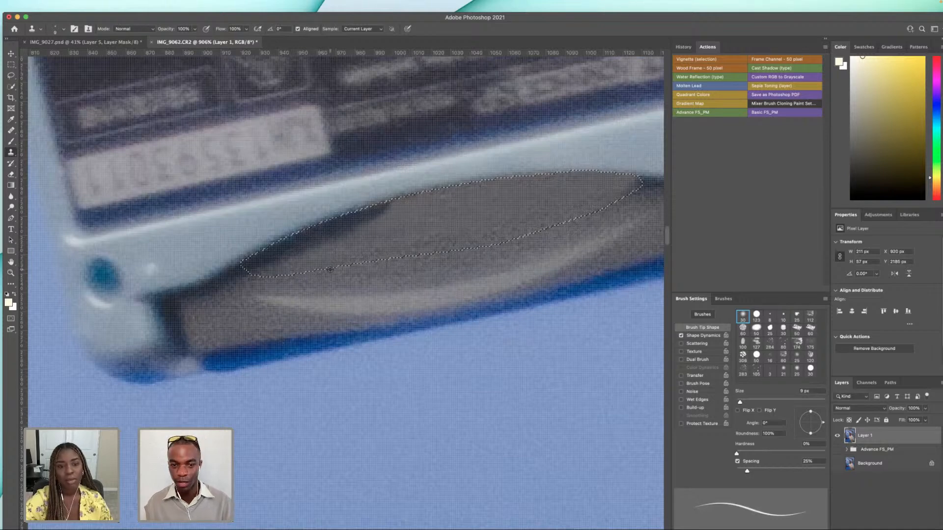
pyautogui.scroll(-10, 335, 270)
pyautogui.press('super+d')
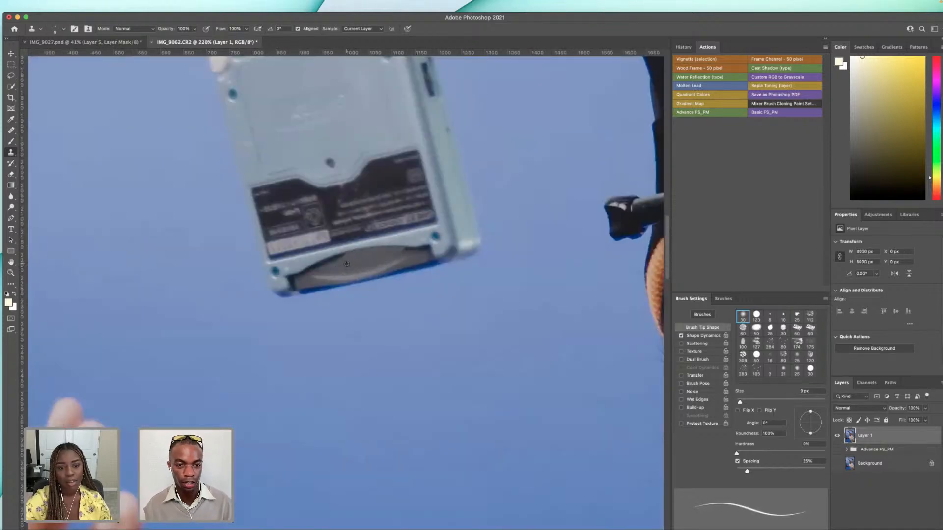
# - Blend the abrupt end of the dark shadow into the slot's upper edge with a Clone Stamp reduced to 7 and 6 px
pyautogui.scroll(7, 348, 265)
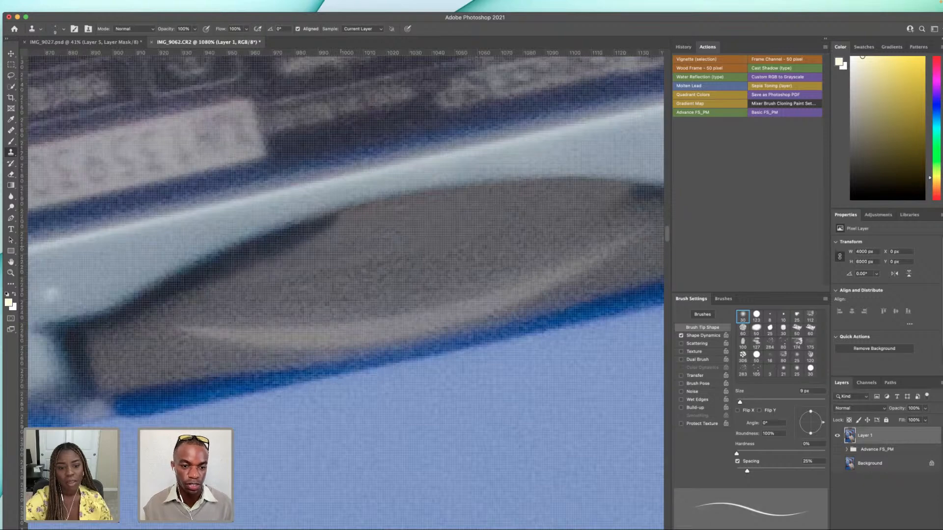
pyautogui.moveTo(335, 220); pyautogui.dragTo(366, 210)
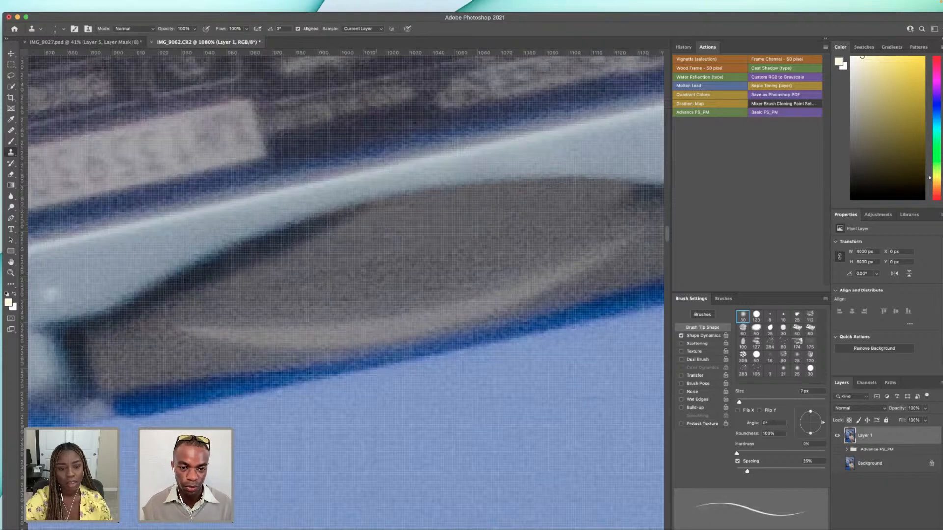
pyautogui.click(339, 224)
pyautogui.click(360, 216)
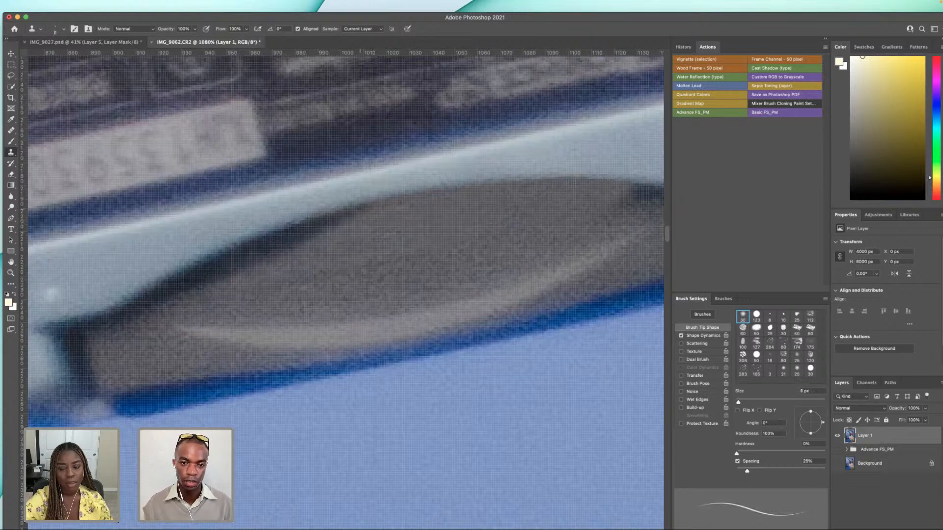
# - Check the retouched slot in the wider image, and inspect the face and the front of the vest
pyautogui.scroll(-15, 404, 257)
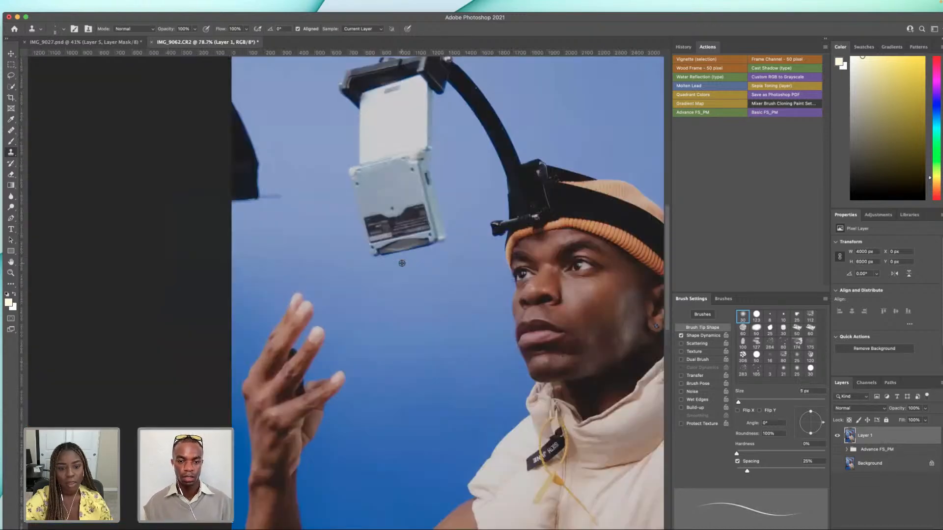
pyautogui.scroll(4, 413, 266)
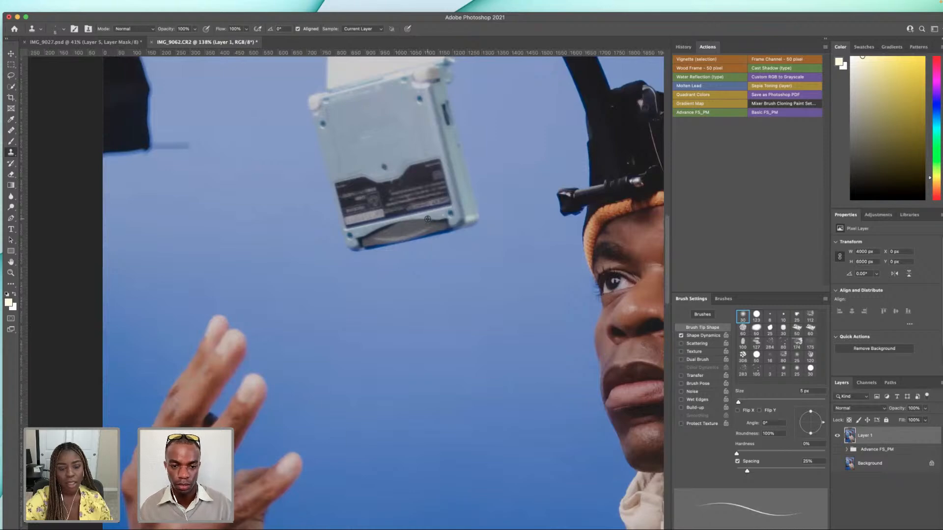
pyautogui.hscroll(5, 605, 291)
pyautogui.scroll(-4, 589, 299)
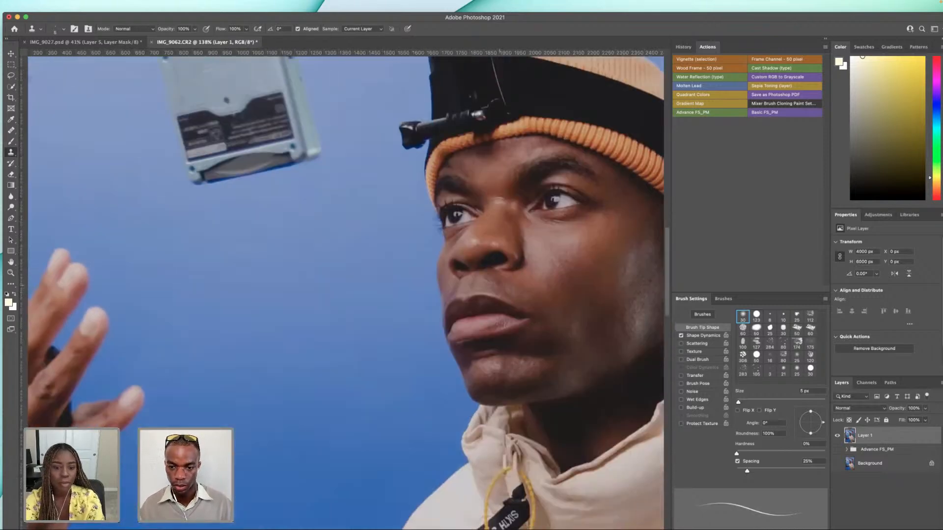
pyautogui.scroll(-5, 589, 299)
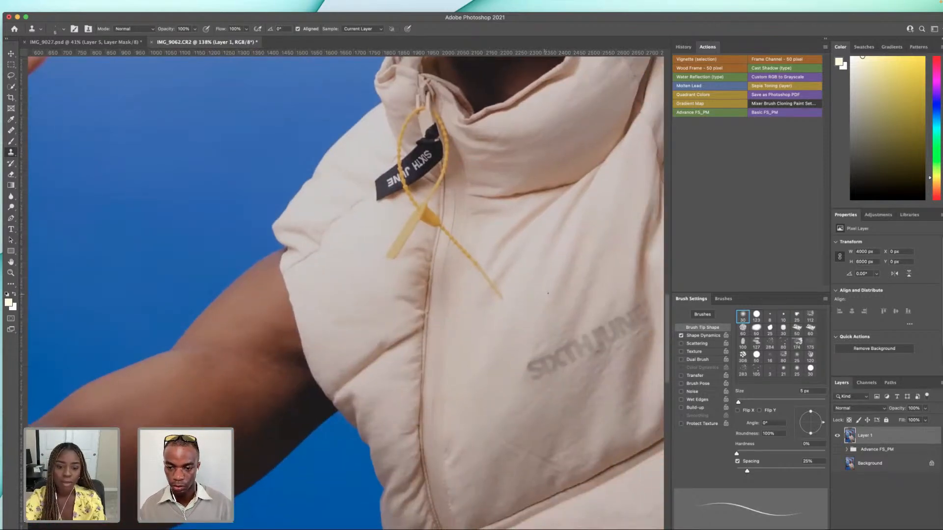
# - Remove the SIXTH JUNE print from the vest's chest with a lasso selection and Content-Aware Fill, and clear the selection
pyautogui.hscroll(5, 614, 305)
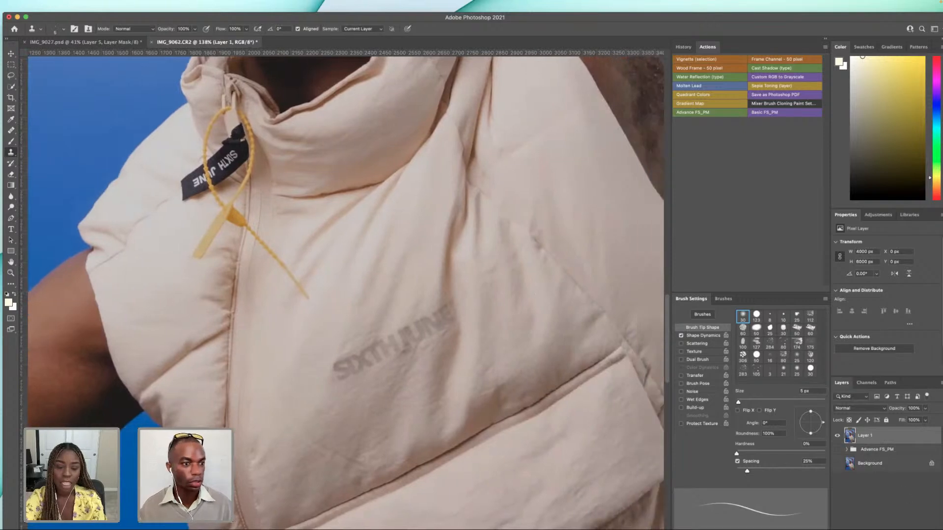
pyautogui.click(11, 76)
pyautogui.moveTo(326, 362)
pyautogui.mouseDown()
pyautogui.moveTo(452, 299)
pyautogui.moveTo(463, 319)
pyautogui.moveTo(366, 377)
pyautogui.moveTo(333, 385)
pyautogui.moveTo(328, 373)
pyautogui.mouseUp()
pyautogui.rightClick(418, 340)
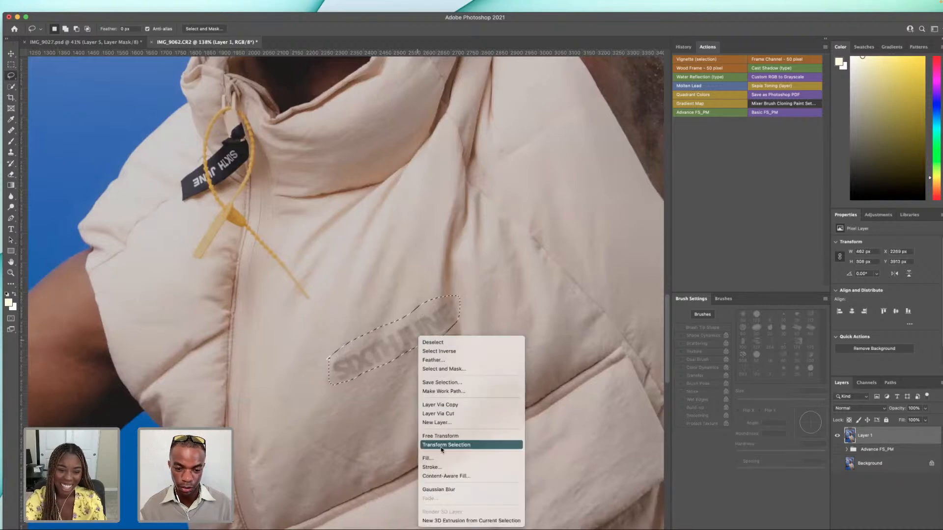
pyautogui.click(428, 459)
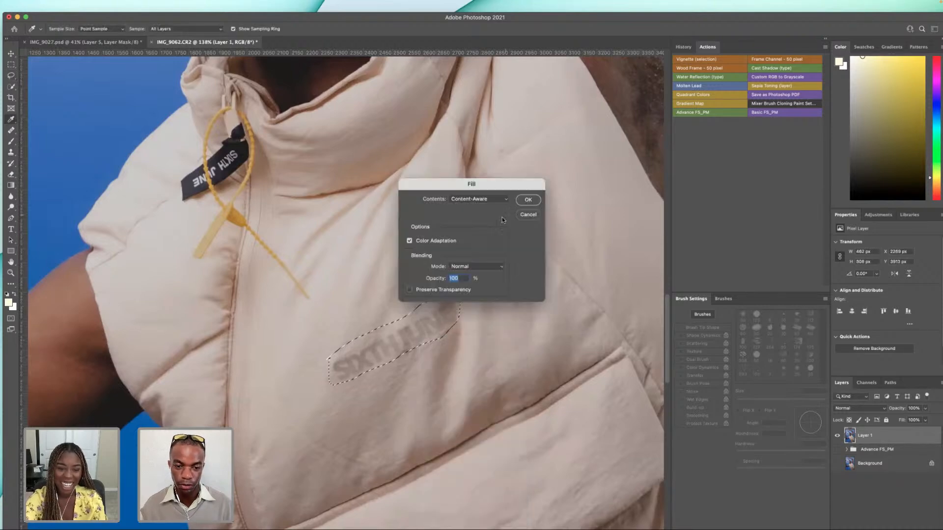
pyautogui.click(528, 200)
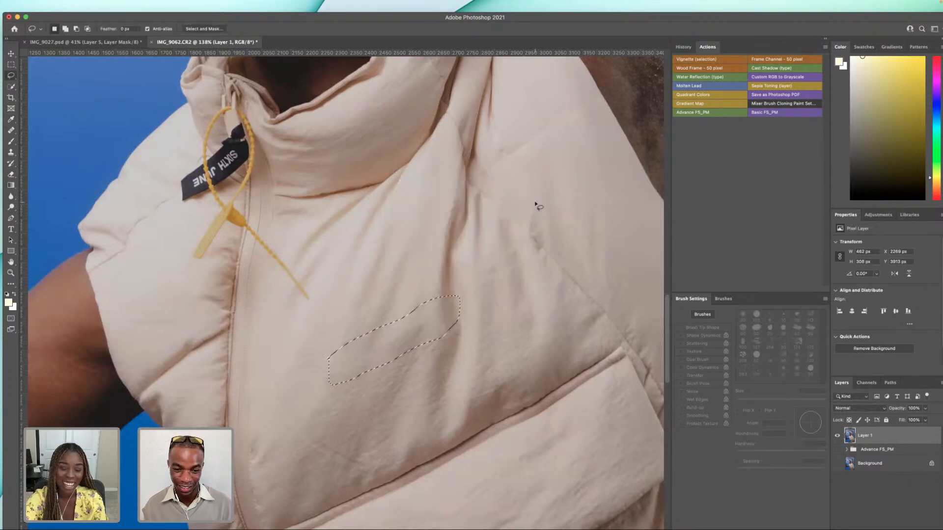
pyautogui.press('super+d')
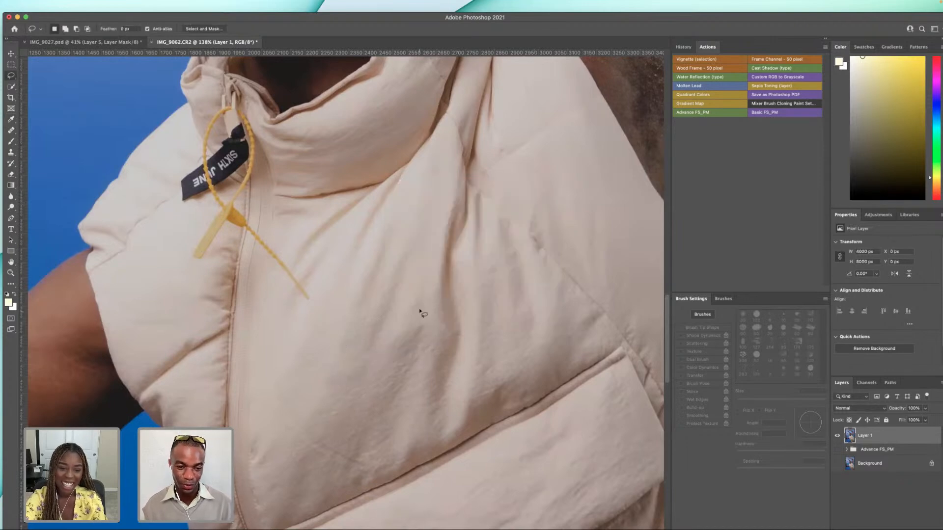
# - Smooth the filled chest patch with a second lasso selection and Content-Aware Fill, and clear the selection
pyautogui.moveTo(419, 306); pyautogui.dragTo(340, 340)
pyautogui.moveTo(415, 298)
pyautogui.mouseDown()
pyautogui.moveTo(342, 331)
pyautogui.moveTo(331, 343)
pyautogui.moveTo(340, 363)
pyautogui.moveTo(397, 360)
pyautogui.moveTo(451, 331)
pyautogui.moveTo(418, 300)
pyautogui.mouseUp()
pyautogui.rightClick(406, 325)
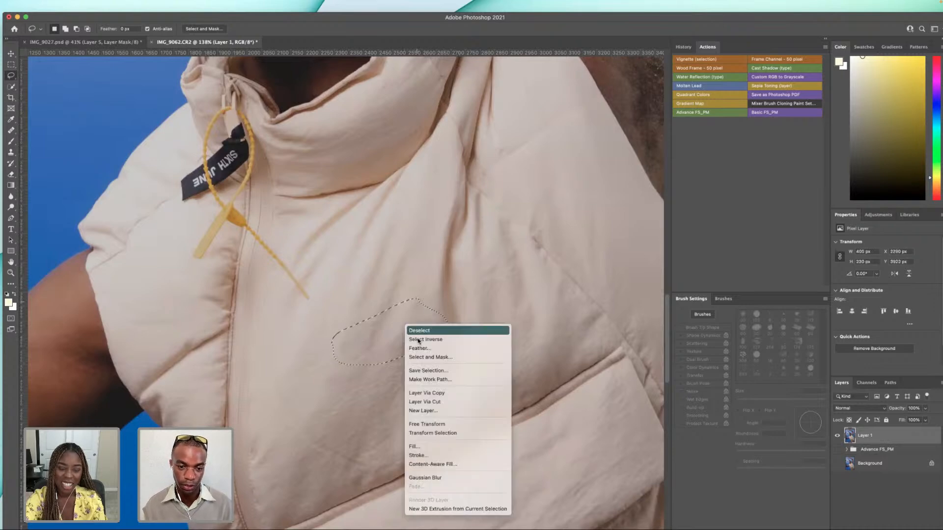
pyautogui.click(424, 448)
pyautogui.click(531, 203)
pyautogui.hotkey('ctrl', 'd')
# - Cover the last letters of JUNE at the black collar label's free end with dark fabric using a 15 px Clone Stamp
pyautogui.scroll(5, 179, 231)
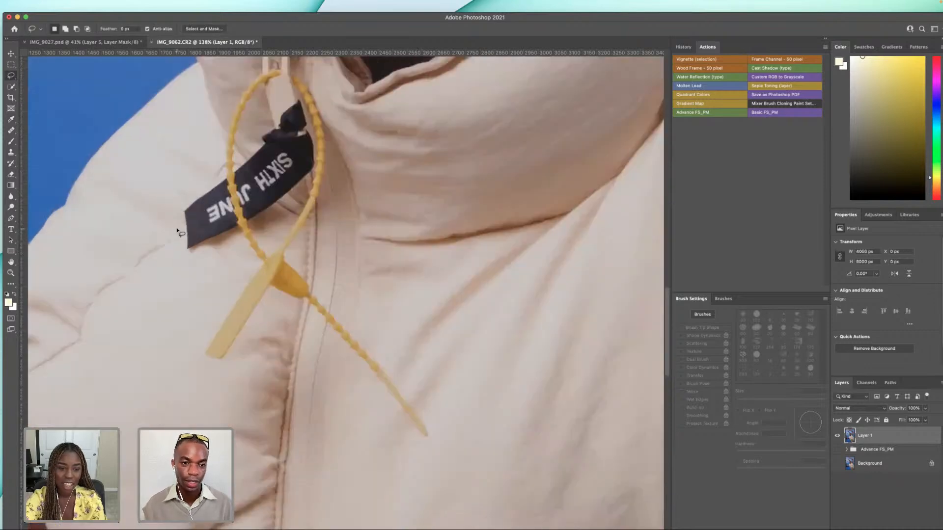
pyautogui.scroll(4, 180, 231)
pyautogui.scroll(-3, 217, 259)
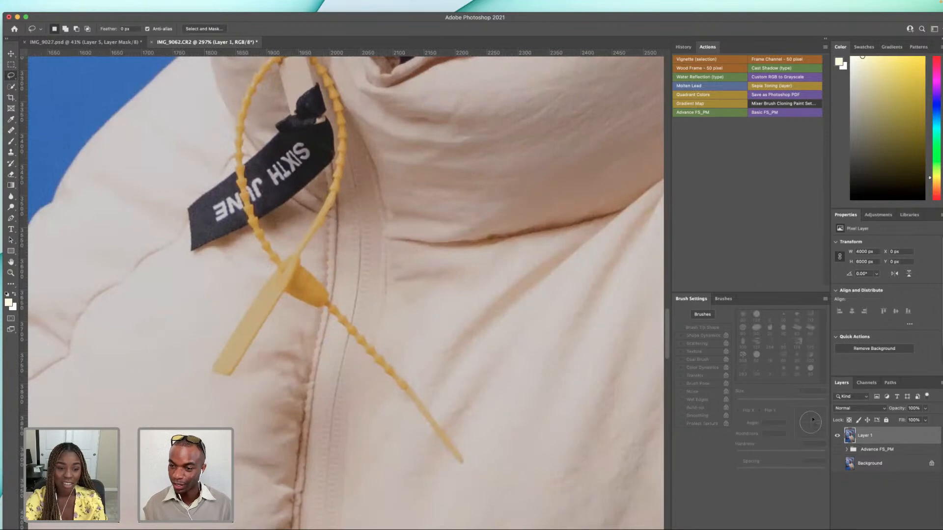
pyautogui.click(10, 153)
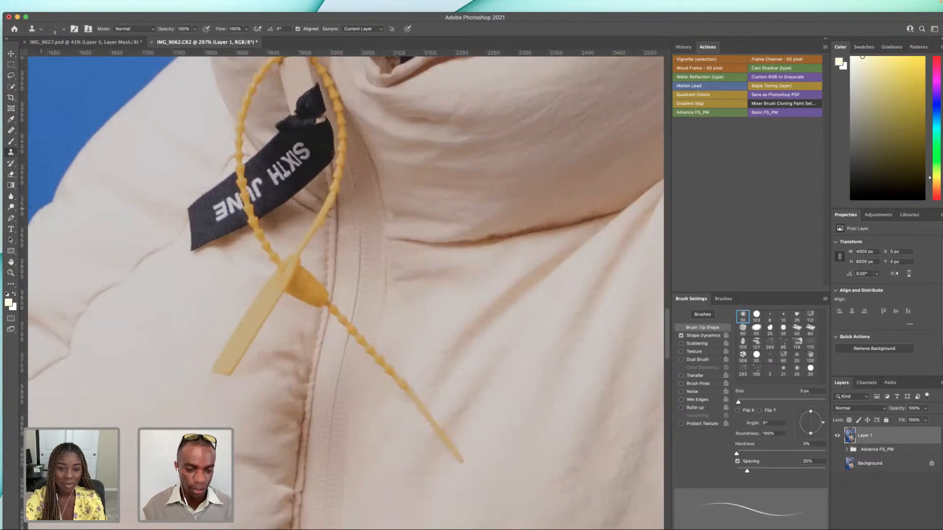
pyautogui.press(']')
pyautogui.press(']')
pyautogui.press(']')
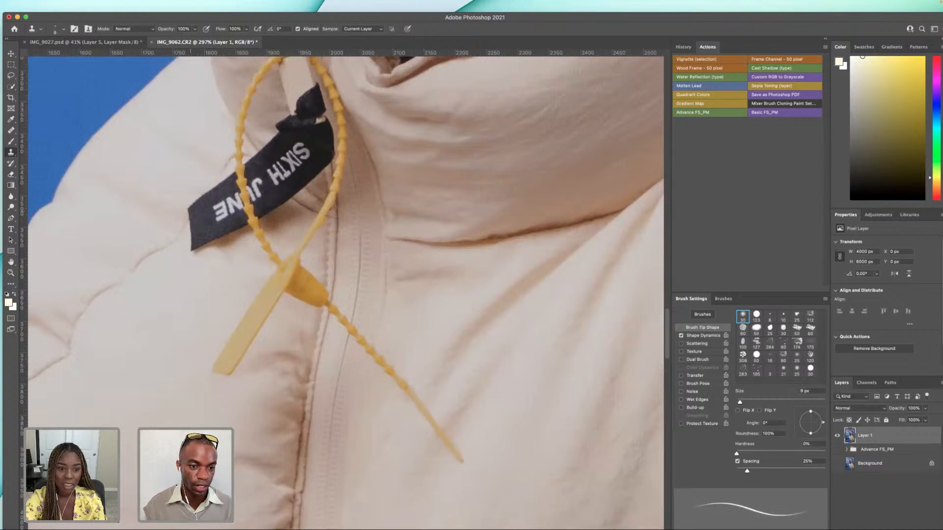
pyautogui.press(']')
pyautogui.press(']')
pyautogui.press(']')
pyautogui.press(']')
pyautogui.press(']')
pyautogui.press(']')
pyautogui.press(']')
pyautogui.press(']')
pyautogui.press(']')
pyautogui.press(']')
pyautogui.press(']')
pyautogui.press(']')
pyautogui.press(']')
pyautogui.press(']')
pyautogui.press(']')
pyautogui.press(']')
pyautogui.press(']')
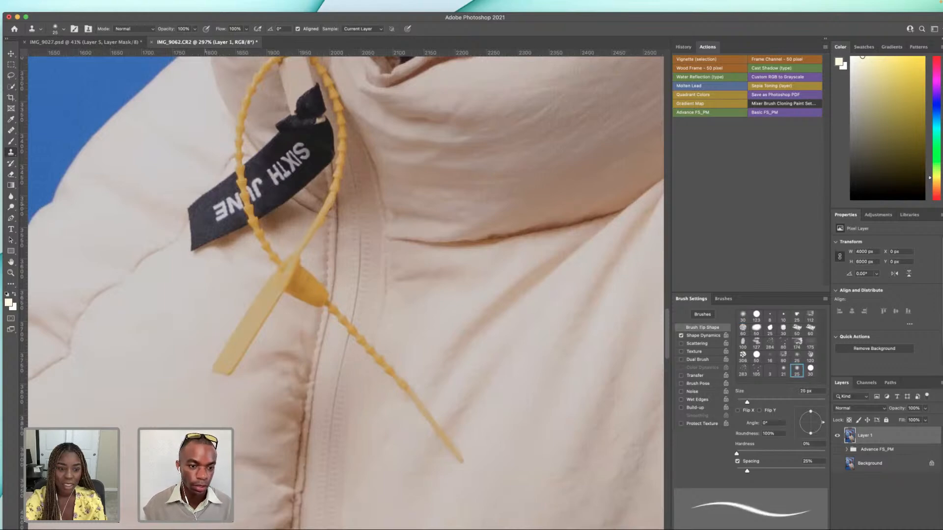
pyautogui.press('[')
pyautogui.press('[')
pyautogui.press('[')
pyautogui.press('[')
pyautogui.press('[')
pyautogui.press('[')
pyautogui.press('[')
pyautogui.press('[')
pyautogui.press('[')
pyautogui.press('[')
pyautogui.moveTo(216, 209)
pyautogui.mouseDown()
pyautogui.moveTo(207, 229)
pyautogui.moveTo(207, 213)
pyautogui.moveTo(212, 224)
pyautogui.moveTo(211, 209)
pyautogui.moveTo(215, 219)
pyautogui.moveTo(230, 201)
pyautogui.mouseUp()
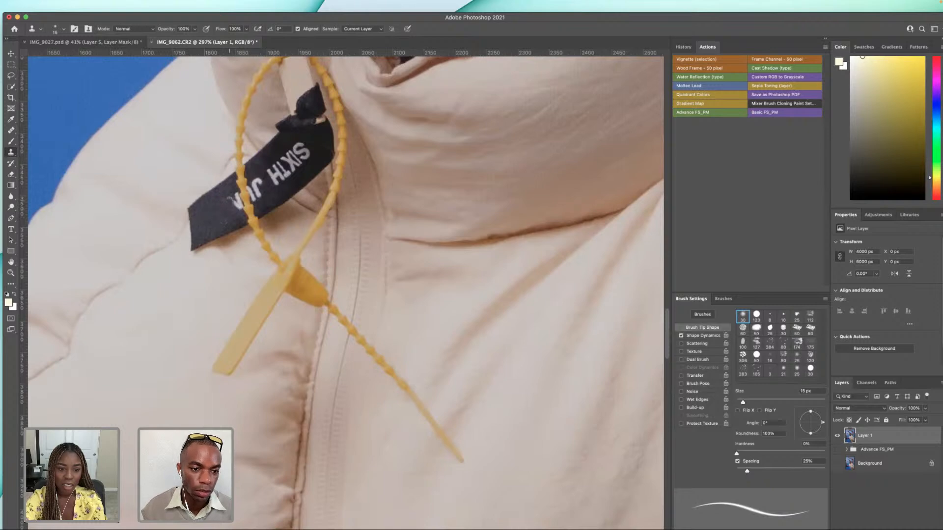
# - Clone dark fabric over the white letter fragments on the free-end side of the yellow tie with a 4 px Clone Stamp
pyautogui.scroll(8, 230, 201)
pyautogui.press('[')
pyautogui.press('[')
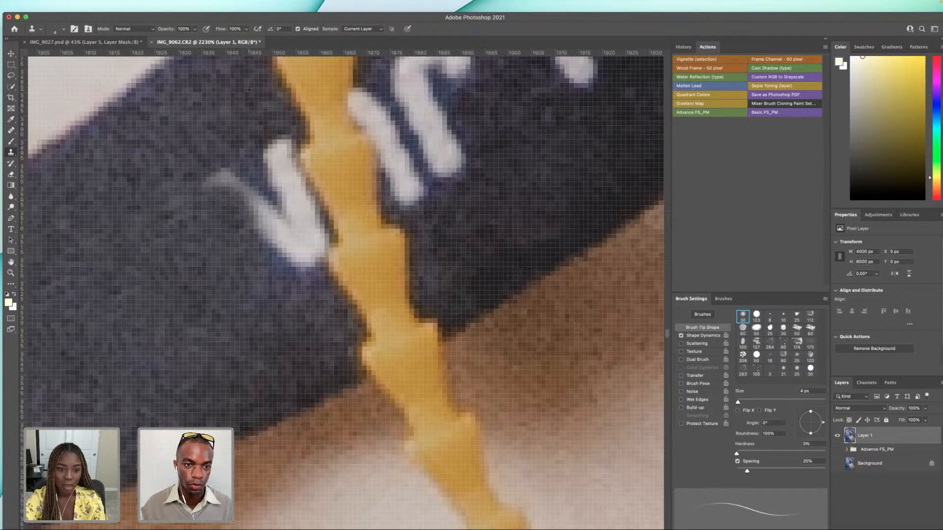
pyautogui.moveTo(286, 139)
pyautogui.mouseDown()
pyautogui.moveTo(226, 182)
pyautogui.moveTo(272, 258)
pyautogui.moveTo(311, 285)
pyautogui.moveTo(258, 211)
pyautogui.moveTo(318, 261)
pyautogui.moveTo(317, 241)
pyautogui.moveTo(299, 226)
pyautogui.moveTo(289, 274)
pyautogui.moveTo(289, 206)
pyautogui.moveTo(267, 162)
pyautogui.moveTo(280, 158)
pyautogui.moveTo(326, 243)
pyautogui.mouseUp()
pyautogui.keyDown('alt'); pyautogui.click(207, 223); pyautogui.keyUp('alt')
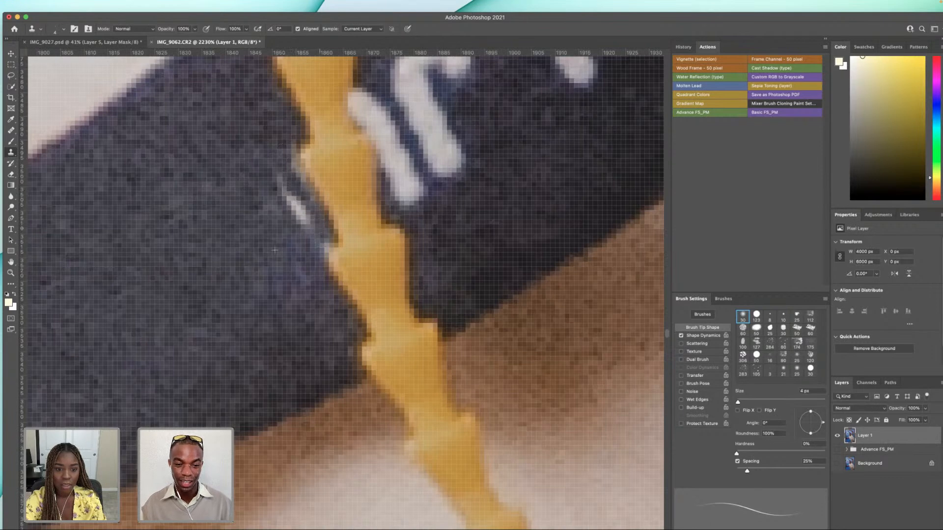
pyautogui.moveTo(288, 197)
pyautogui.mouseDown()
pyautogui.moveTo(303, 227)
pyautogui.moveTo(278, 182)
pyautogui.mouseUp()
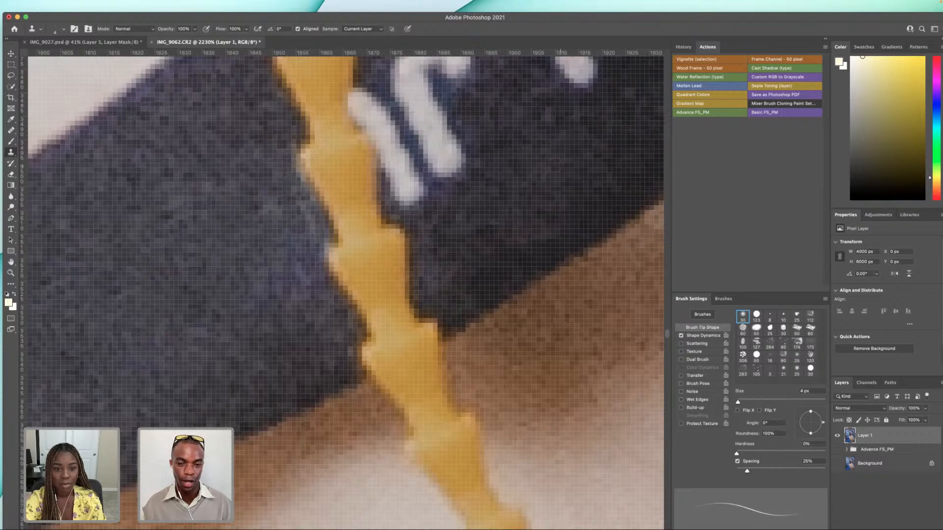
# - Cover the letter J and the remaining white stroke beside the yellow tie with dark label fabric using a 6 px Clone Stamp
pyautogui.hscroll(5, 561, 170)
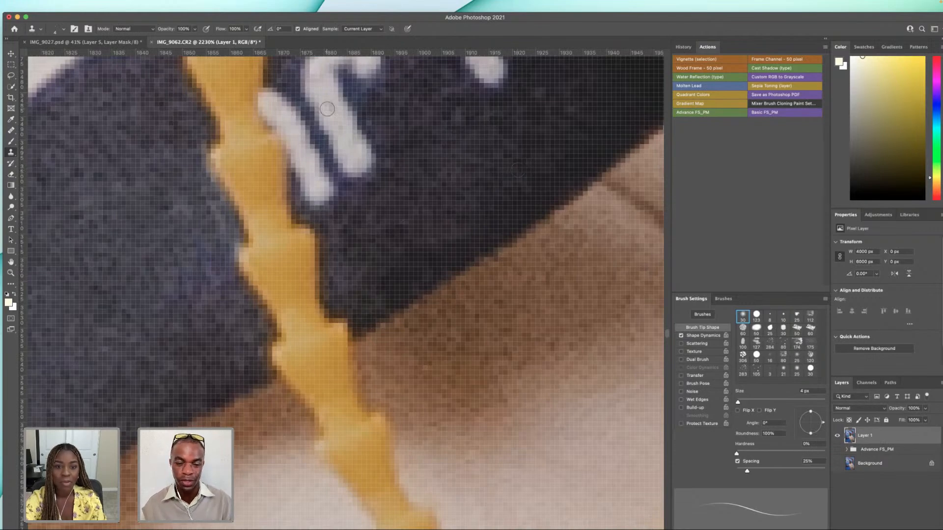
pyautogui.scroll(10, 383, 256)
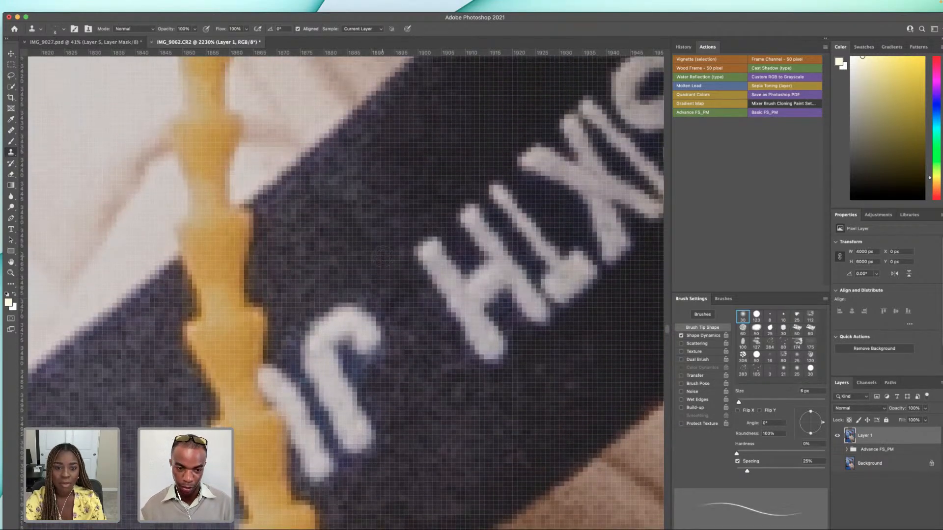
pyautogui.moveTo(377, 339)
pyautogui.mouseDown()
pyautogui.moveTo(379, 368)
pyautogui.moveTo(342, 317)
pyautogui.mouseUp()
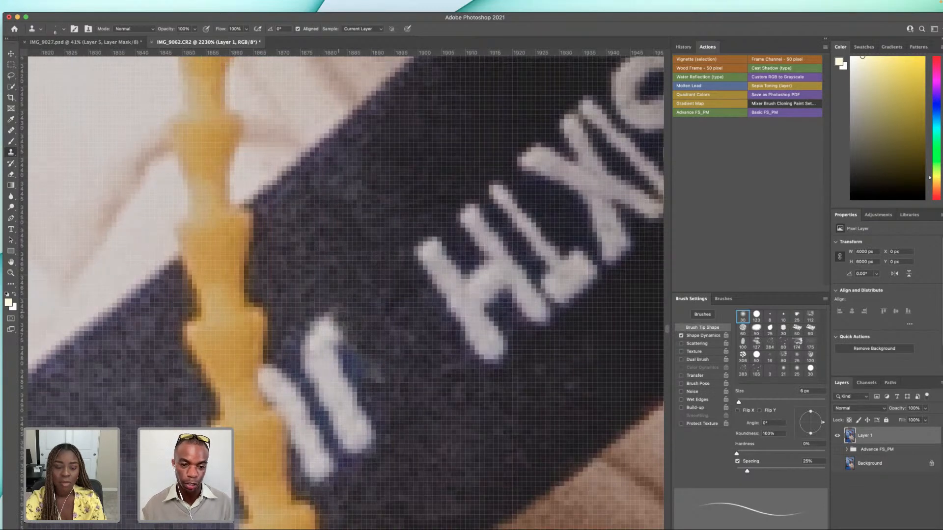
pyautogui.keyDown('alt'); pyautogui.click(346, 279); pyautogui.keyUp('alt')
pyautogui.moveTo(375, 379)
pyautogui.mouseDown()
pyautogui.moveTo(324, 346)
pyautogui.moveTo(372, 442)
pyautogui.moveTo(320, 361)
pyautogui.moveTo(313, 374)
pyautogui.moveTo(357, 440)
pyautogui.mouseUp()
pyautogui.moveTo(295, 335)
pyautogui.mouseDown()
pyautogui.moveTo(308, 343)
pyautogui.moveTo(295, 345)
pyautogui.moveTo(337, 432)
pyautogui.moveTo(368, 445)
pyautogui.moveTo(350, 455)
pyautogui.moveTo(338, 427)
pyautogui.mouseUp()
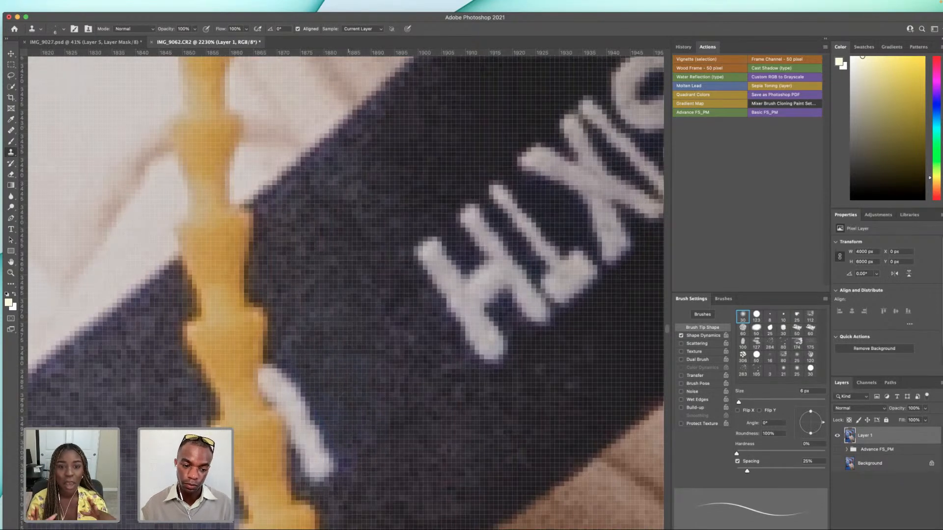
pyautogui.moveTo(277, 373)
pyautogui.mouseDown()
pyautogui.moveTo(270, 380)
pyautogui.moveTo(324, 454)
pyautogui.moveTo(322, 468)
pyautogui.moveTo(338, 463)
pyautogui.moveTo(305, 462)
pyautogui.moveTo(287, 417)
pyautogui.moveTo(297, 461)
pyautogui.mouseUp()
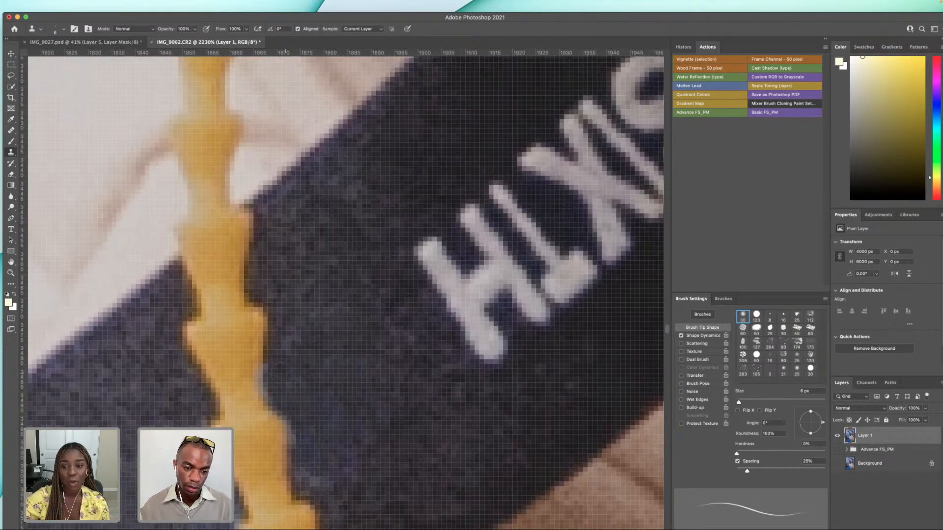
pyautogui.moveTo(272, 378); pyautogui.dragTo(269, 380)
# - Cover the H and the S of SIXTH on the black label with dark fabric using a 10 px Clone Stamp
pyautogui.scroll(-5, 355, 304)
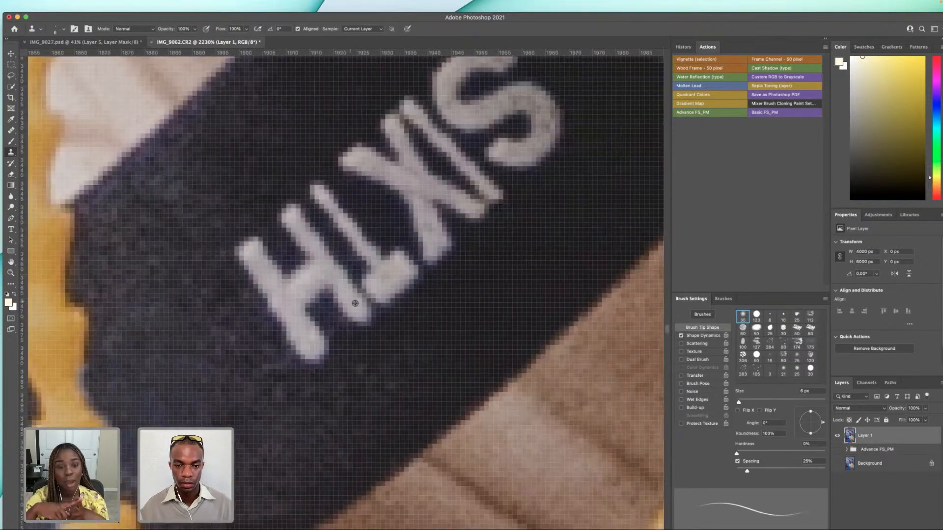
pyautogui.press(']')
pyautogui.press(']')
pyautogui.press(']')
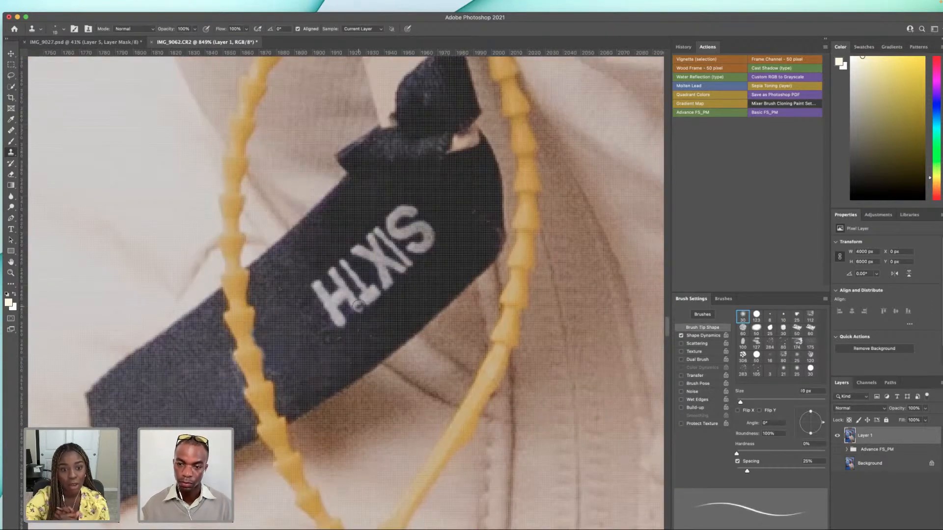
pyautogui.moveTo(386, 227)
pyautogui.mouseDown()
pyautogui.moveTo(324, 275)
pyautogui.moveTo(319, 295)
pyautogui.moveTo(346, 322)
pyautogui.moveTo(322, 304)
pyautogui.moveTo(349, 319)
pyautogui.moveTo(335, 290)
pyautogui.moveTo(343, 278)
pyautogui.moveTo(355, 302)
pyautogui.moveTo(334, 300)
pyautogui.mouseUp()
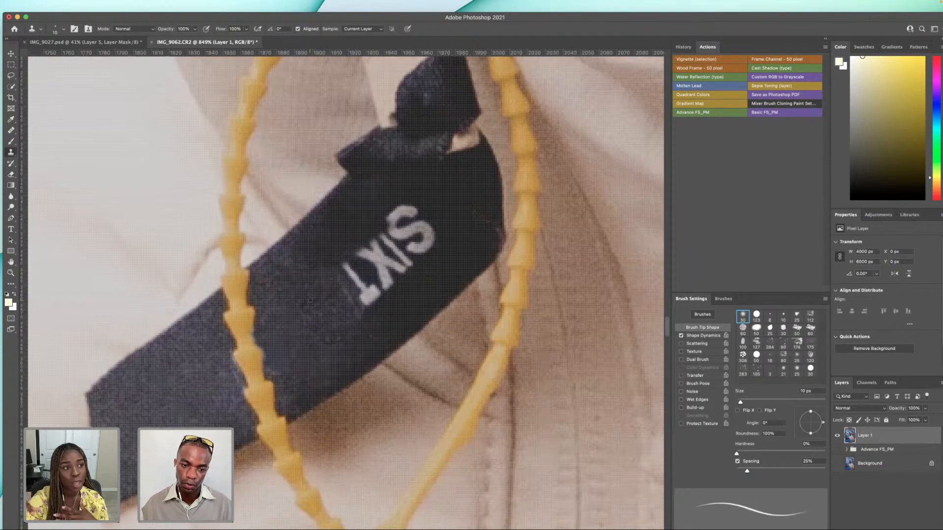
pyautogui.moveTo(444, 259)
pyautogui.mouseDown()
pyautogui.moveTo(425, 258)
pyautogui.moveTo(430, 226)
pyautogui.moveTo(428, 243)
pyautogui.moveTo(411, 211)
pyautogui.moveTo(434, 233)
pyautogui.moveTo(448, 227)
pyautogui.moveTo(455, 248)
pyautogui.moveTo(439, 240)
pyautogui.moveTo(455, 257)
pyautogui.moveTo(440, 279)
pyautogui.mouseUp()
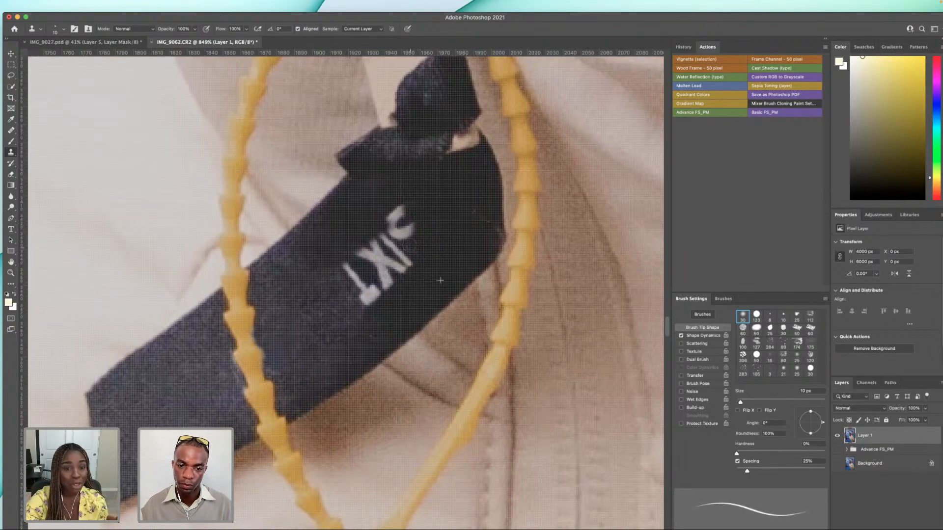
pyautogui.moveTo(425, 235)
pyautogui.mouseDown()
pyautogui.moveTo(400, 210)
pyautogui.moveTo(378, 220)
pyautogui.moveTo(393, 200)
pyautogui.moveTo(367, 218)
pyautogui.moveTo(382, 199)
pyautogui.moveTo(384, 215)
pyautogui.moveTo(407, 211)
pyautogui.moveTo(414, 226)
pyautogui.moveTo(411, 217)
pyautogui.moveTo(395, 231)
pyautogui.mouseUp()
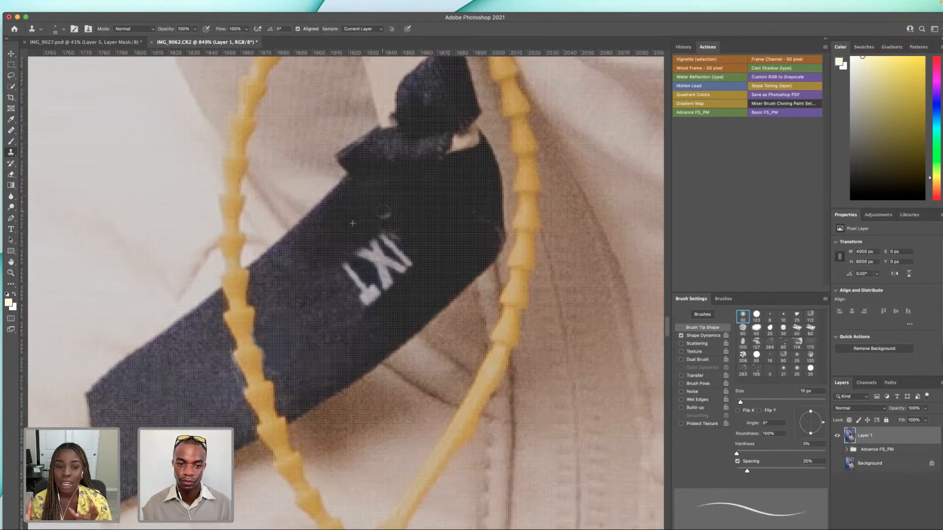
# - Remove the remaining middle letters of SIXTH from the label with a lasso selection and Content-Aware Fill, and clear the selection
pyautogui.click(11, 75)
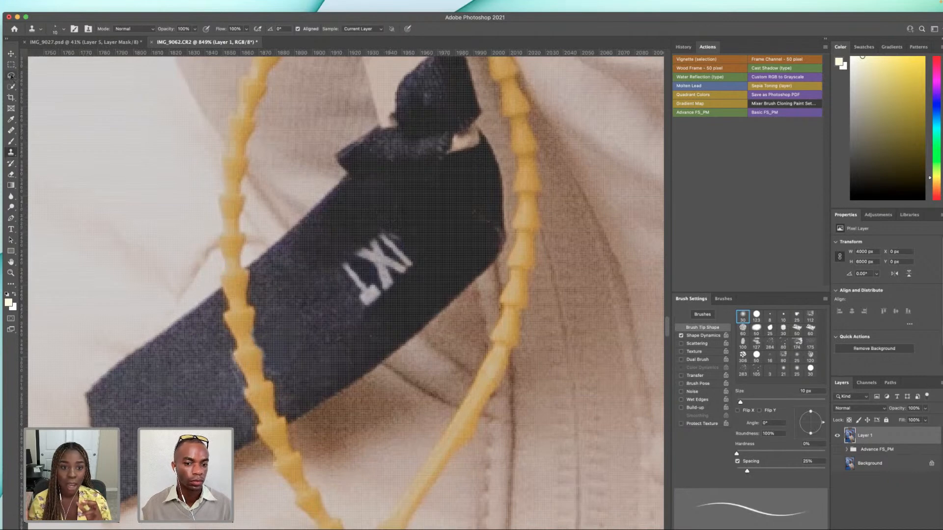
pyautogui.moveTo(388, 201)
pyautogui.mouseDown()
pyautogui.moveTo(325, 235)
pyautogui.moveTo(309, 265)
pyautogui.moveTo(305, 357)
pyautogui.moveTo(366, 342)
pyautogui.moveTo(424, 291)
pyautogui.moveTo(421, 224)
pyautogui.moveTo(388, 201)
pyautogui.mouseUp()
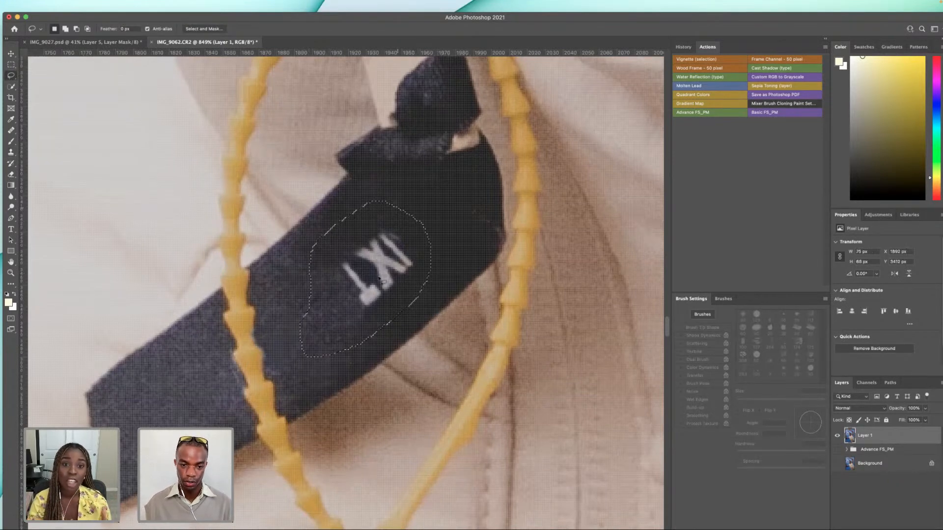
pyautogui.rightClick(380, 276)
pyautogui.click(415, 398)
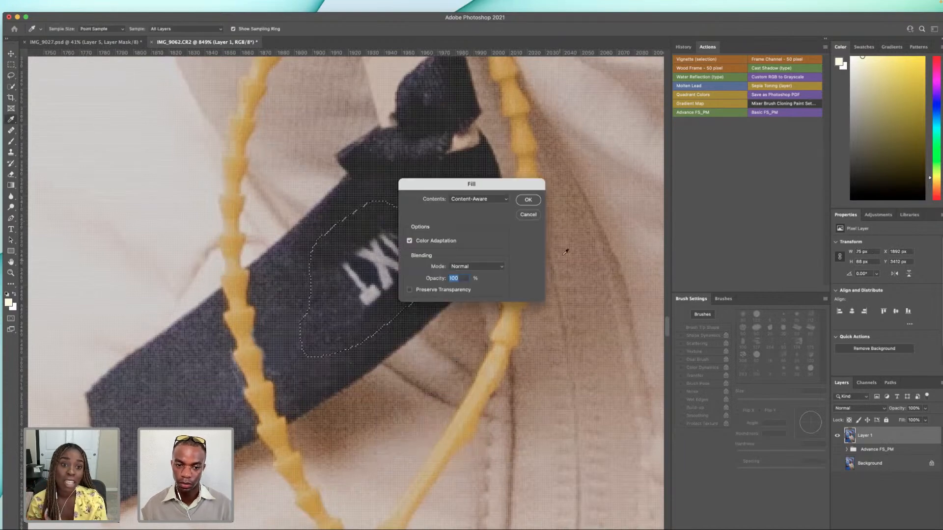
pyautogui.click(527, 201)
pyautogui.press('super+d')
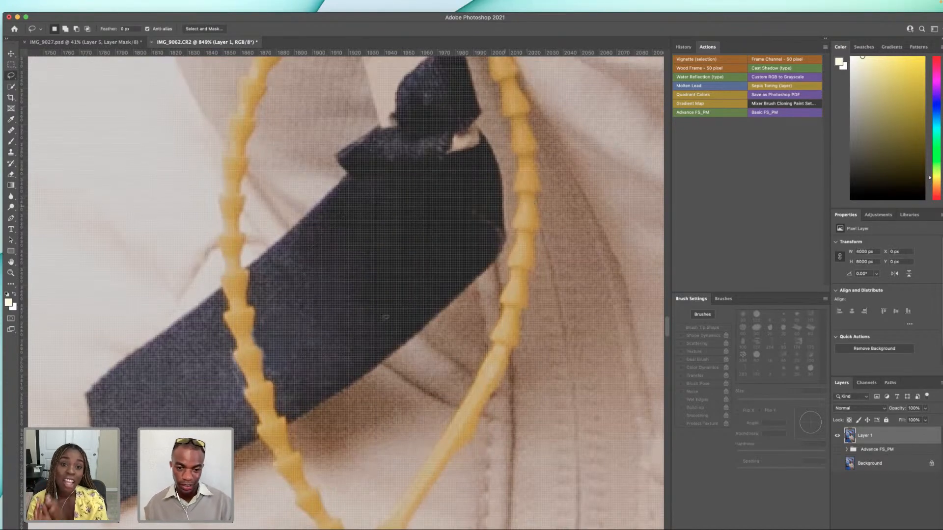
pyautogui.scroll(-10, 369, 321)
pyautogui.scroll(-5, 338, 339)
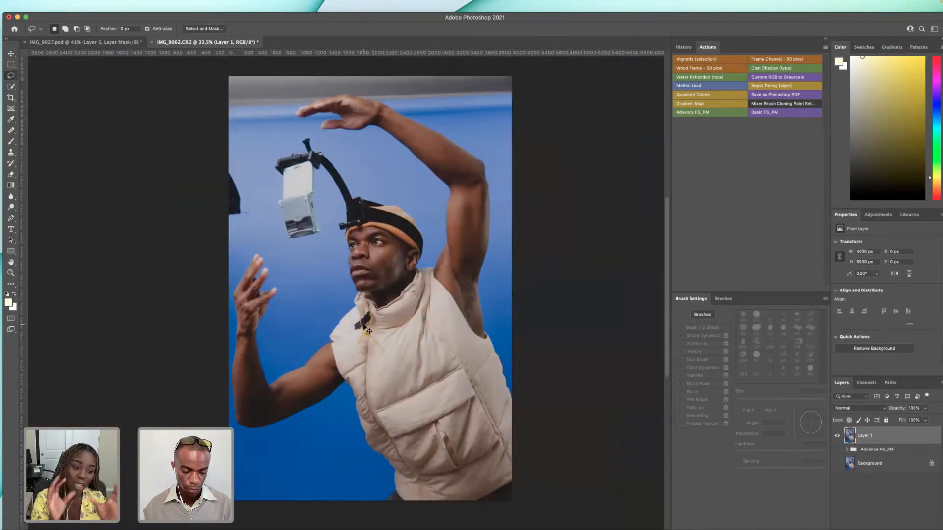
pyautogui.press('super+s')
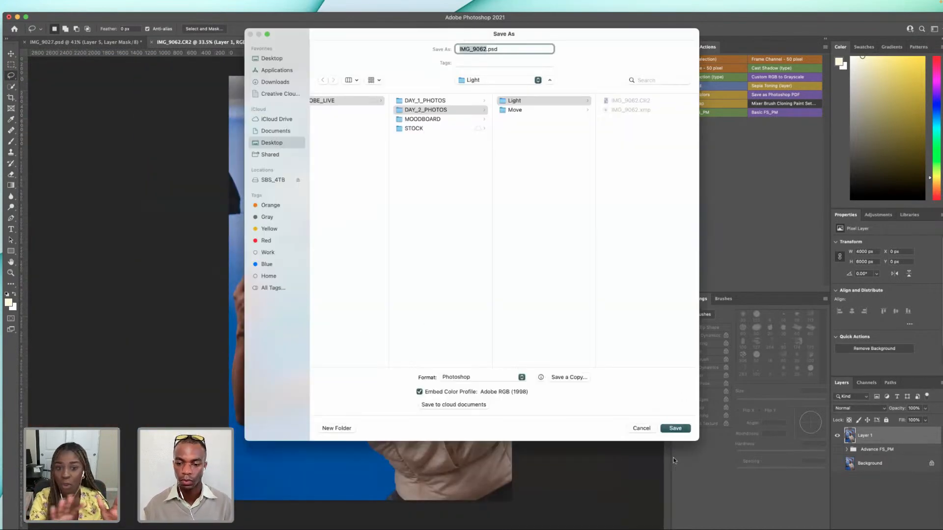
pyautogui.click(637, 429)
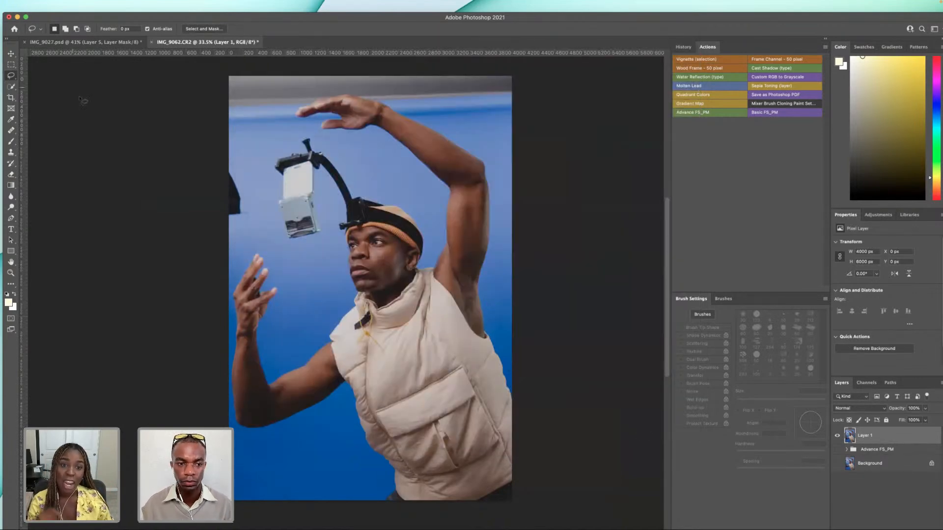
# - Crop the image to a 4:5 ratio, keeping the raised hand in frame and extending slightly past the photo's left edge
pyautogui.click(11, 97)
pyautogui.click(367, 202)
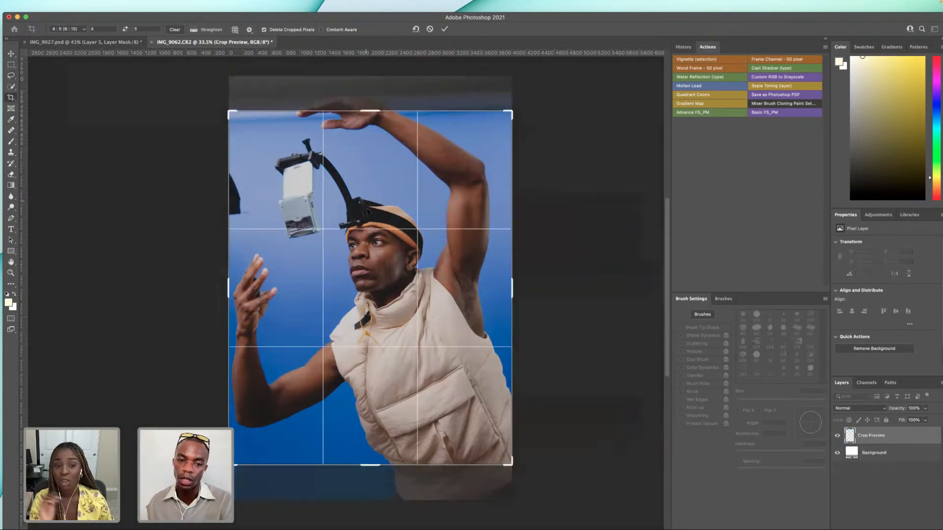
pyautogui.moveTo(230, 116); pyautogui.dragTo(223, 101)
pyautogui.moveTo(323, 177); pyautogui.dragTo(322, 194)
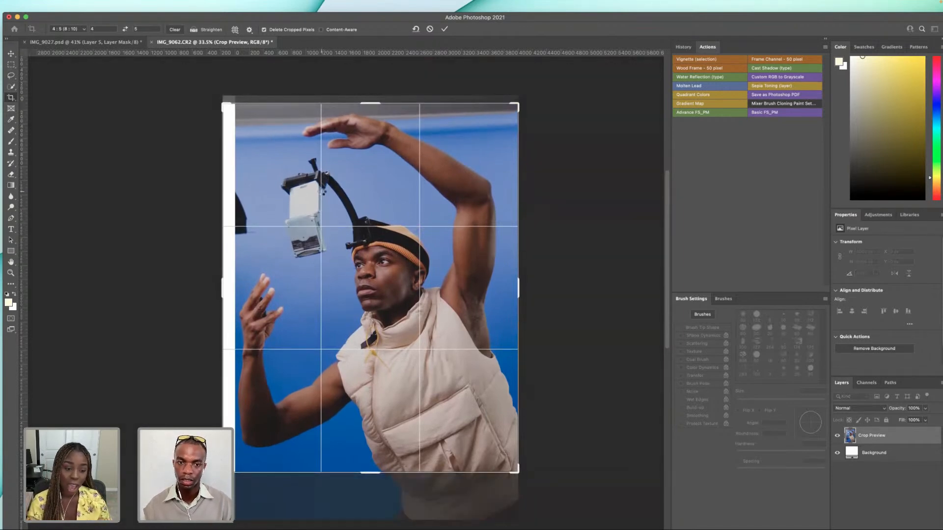
pyautogui.press('Return')
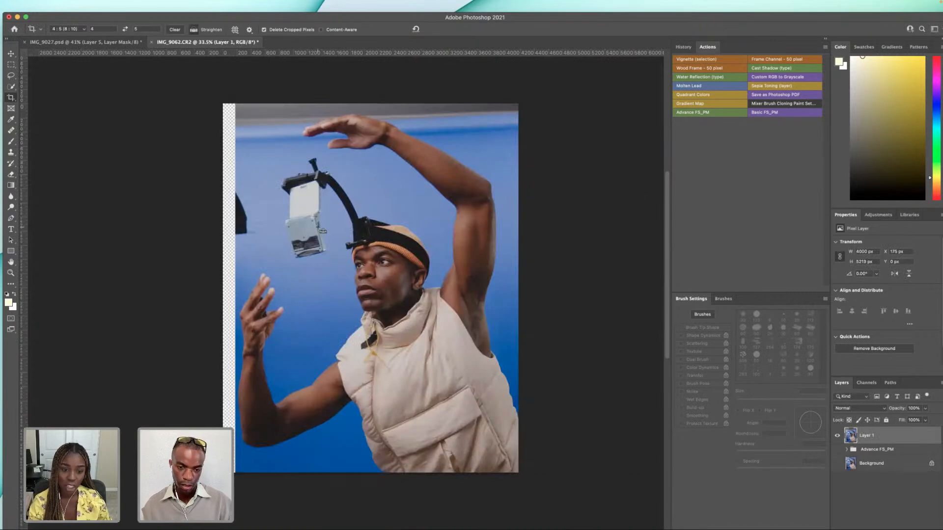
# - Tighten the 4:5 crop to about 4122 x 5153 px, extending about 122 px past the photo's left edge
pyautogui.click(321, 230)
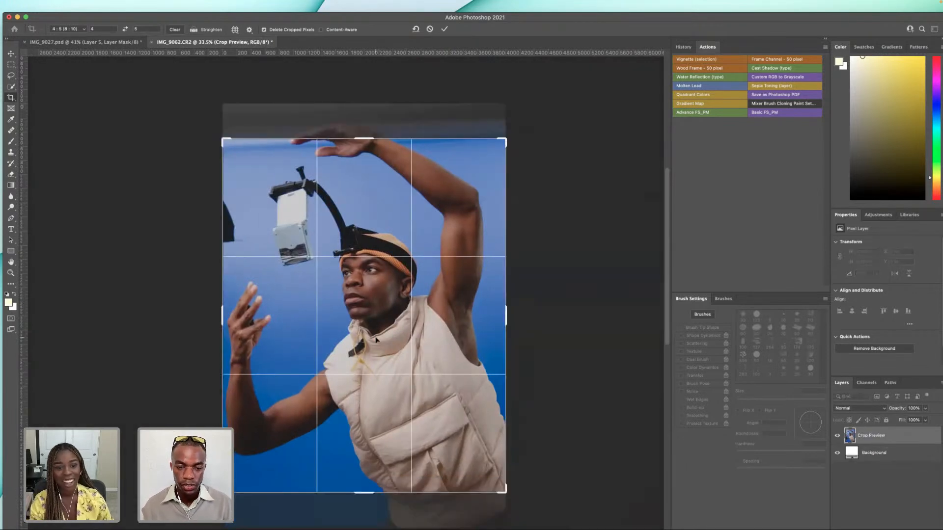
pyautogui.moveTo(370, 322); pyautogui.dragTo(380, 341)
pyautogui.moveTo(224, 141); pyautogui.dragTo(220, 134)
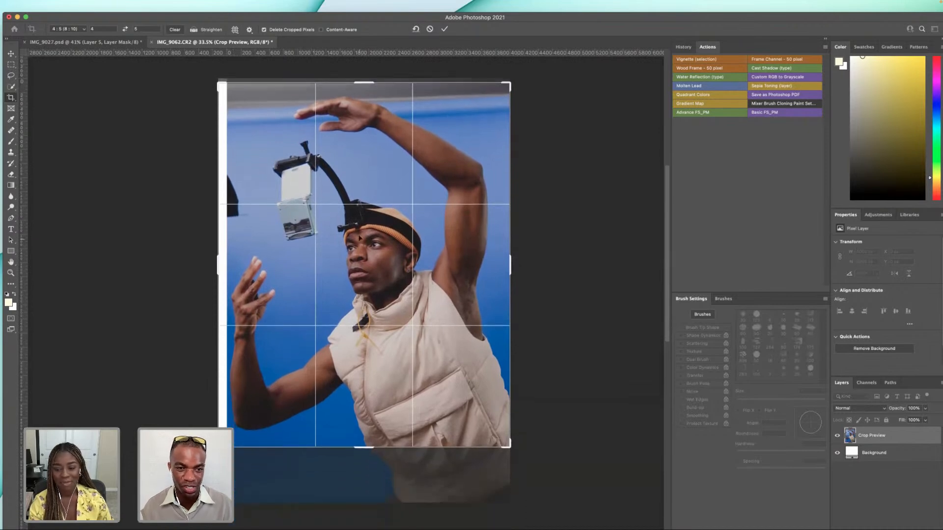
pyautogui.moveTo(356, 244); pyautogui.dragTo(359, 239)
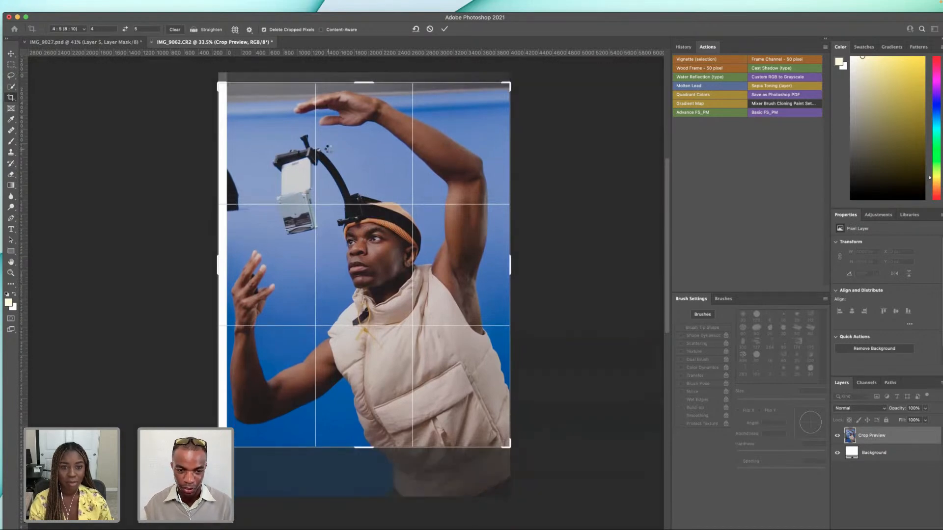
pyautogui.press('Return')
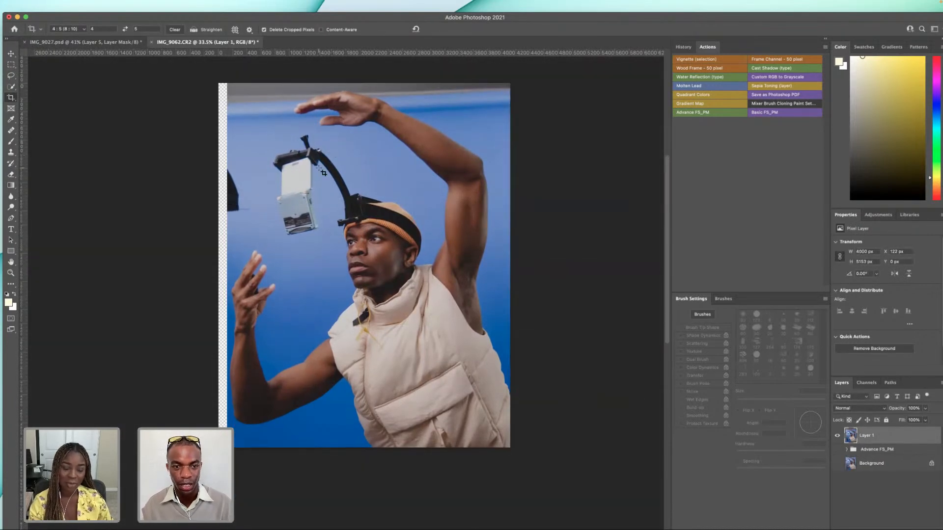
# - Lasso the dark object and adjoining blank strip at the photo's left edge, fill them with Content-Aware at 100% opacity, and deselect
pyautogui.click(11, 75)
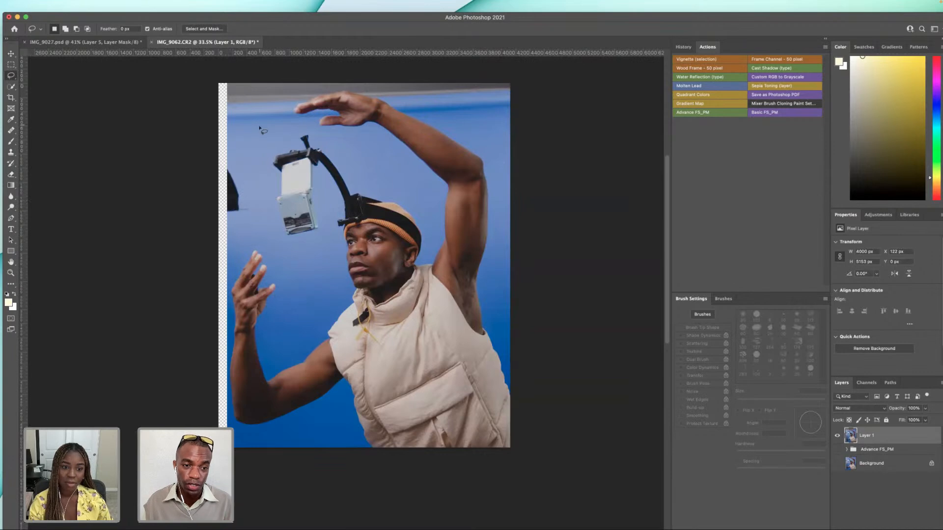
pyautogui.moveTo(218, 111)
pyautogui.mouseDown()
pyautogui.moveTo(235, 125)
pyautogui.moveTo(256, 207)
pyautogui.moveTo(256, 240)
pyautogui.moveTo(243, 249)
pyautogui.mouseUp()
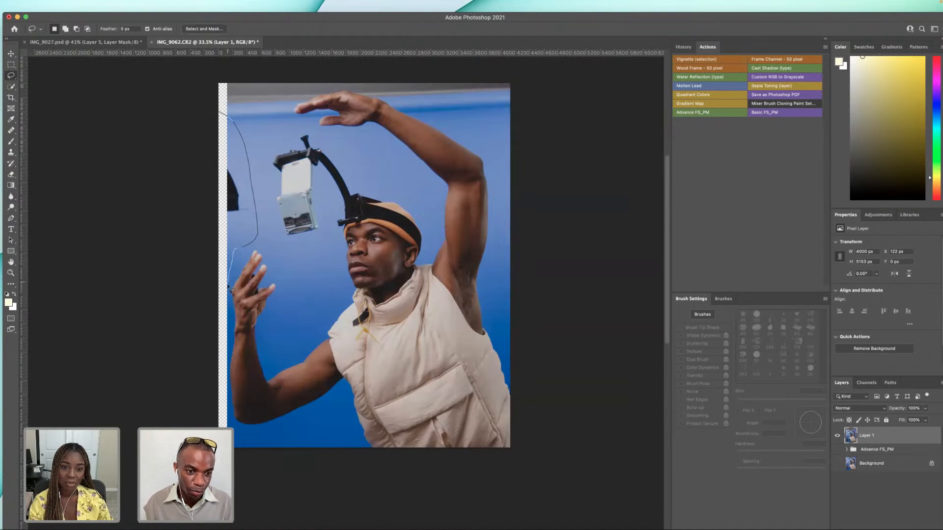
pyautogui.moveTo(166, 286)
pyautogui.mouseDown()
pyautogui.moveTo(187, 102)
pyautogui.moveTo(206, 106)
pyautogui.mouseUp()
pyautogui.rightClick(234, 164)
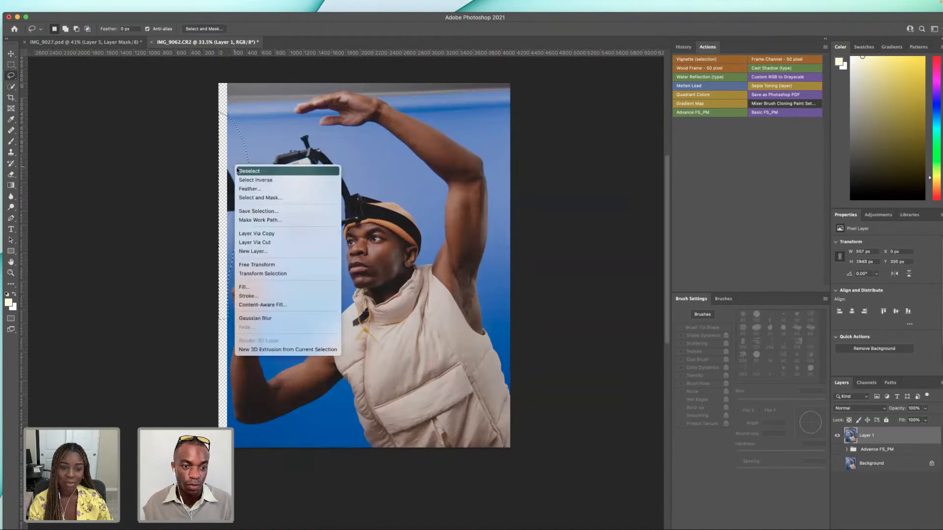
pyautogui.click(270, 287)
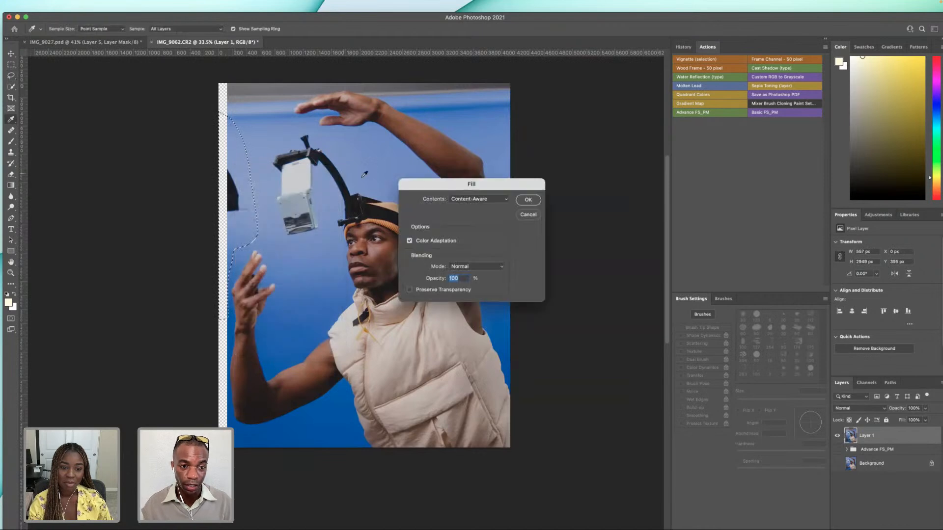
pyautogui.click(516, 200)
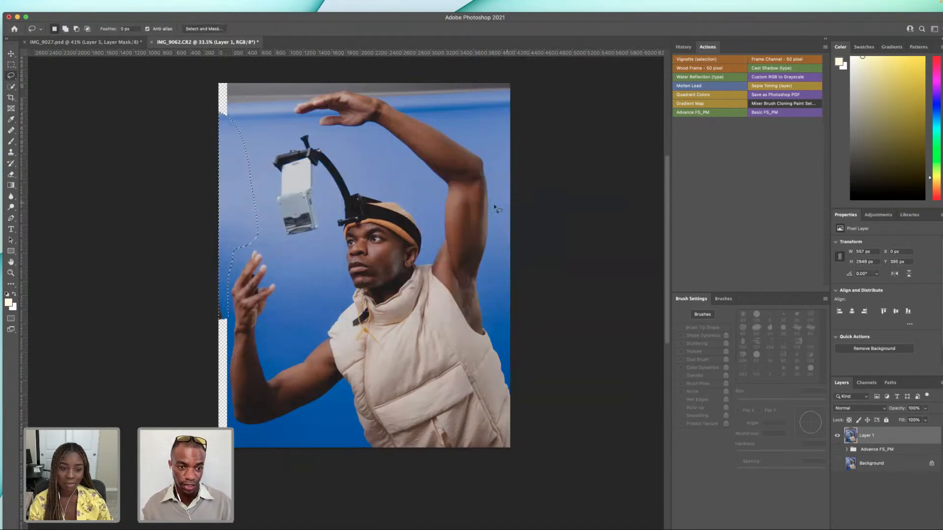
pyautogui.press('super+d')
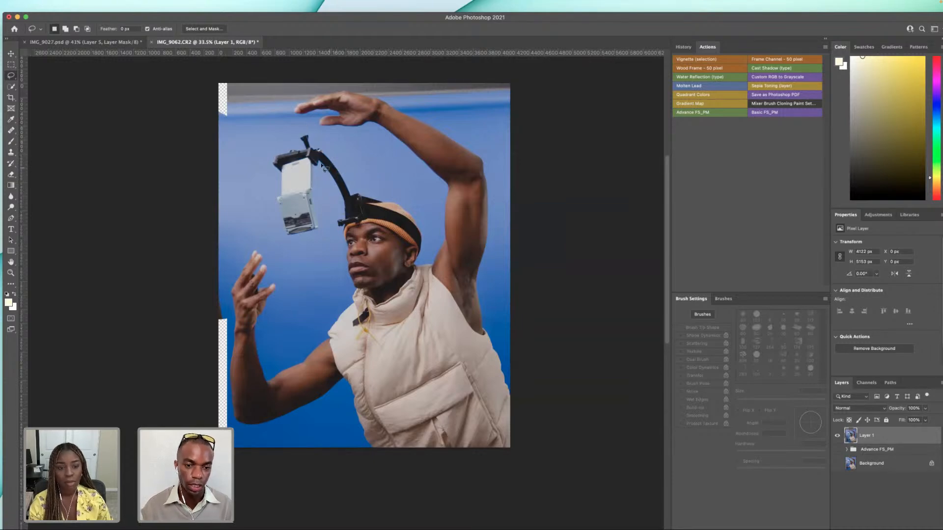
# - Undo the deselection, the left-edge Content-Aware fill and the cropping to restore the full photo
pyautogui.press('super+z')
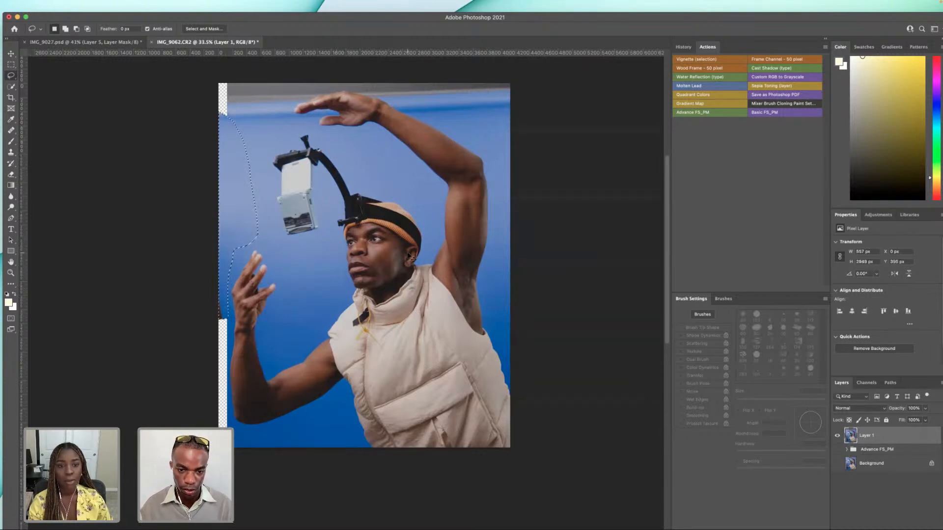
pyautogui.press('super+z')
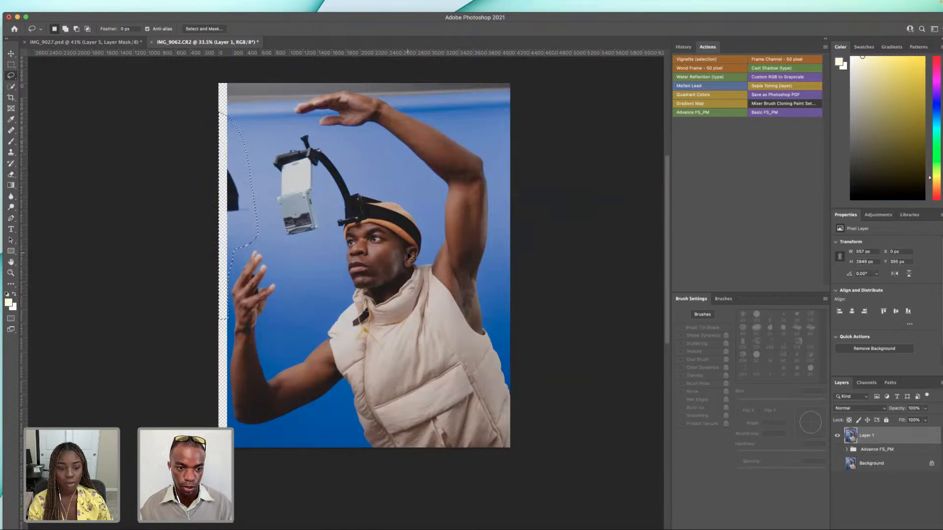
pyautogui.press('super+z')
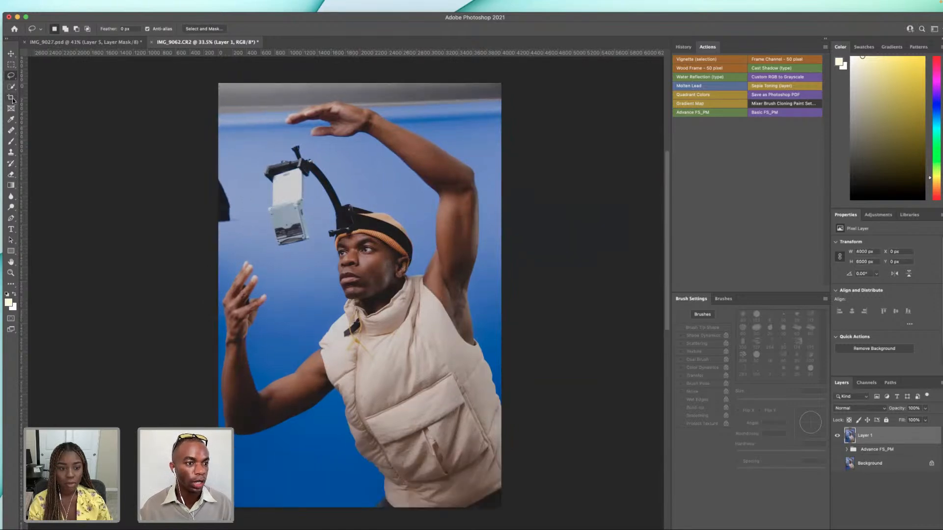
# - Crop the photo to 4:5, extending about 400 px past its left edge and about 82 px above its top edge
pyautogui.click(11, 97)
pyautogui.moveTo(221, 118); pyautogui.dragTo(206, 102)
pyautogui.moveTo(351, 224); pyautogui.dragTo(355, 226)
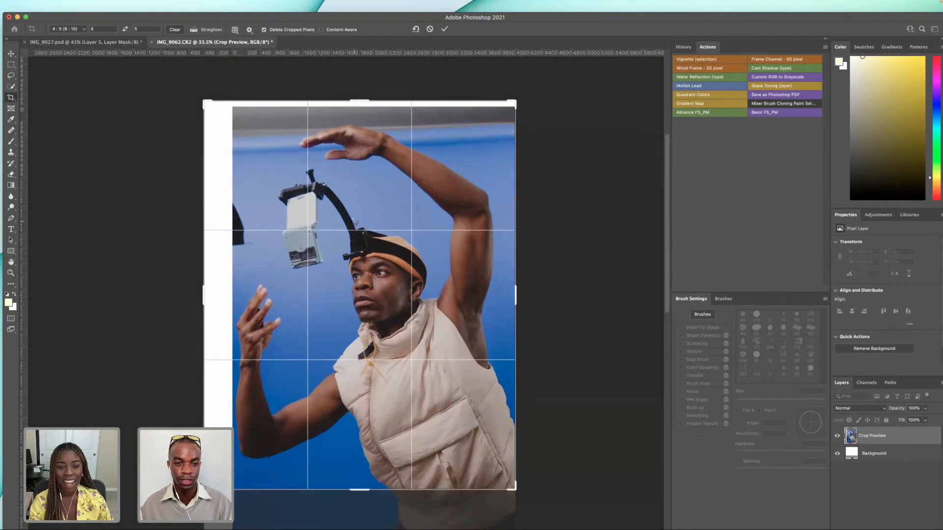
pyautogui.press('Return')
# - Lasso the photo's upper-right corner above the raised arm, fill it with Content-Aware at 100% opacity, and clear the selection
pyautogui.scroll(-2, 361, 226)
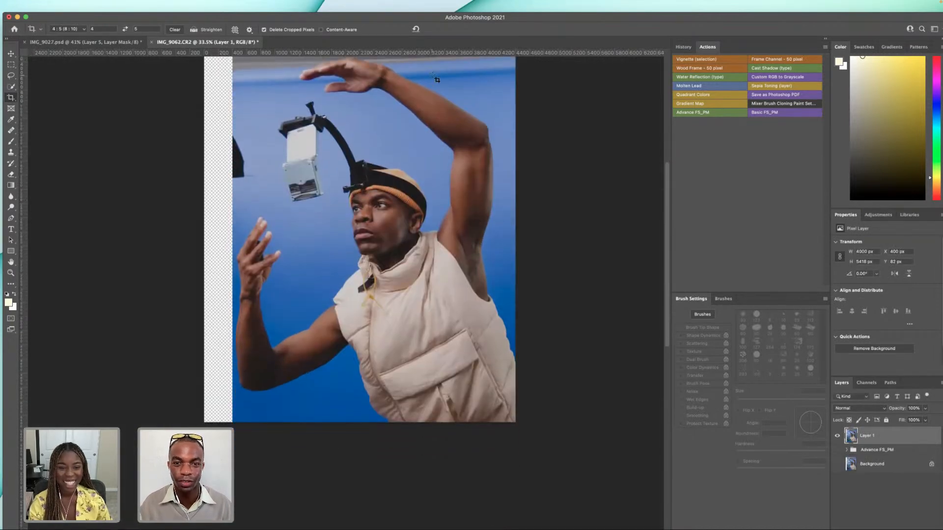
pyautogui.scroll(5, 423, 78)
pyautogui.click(11, 75)
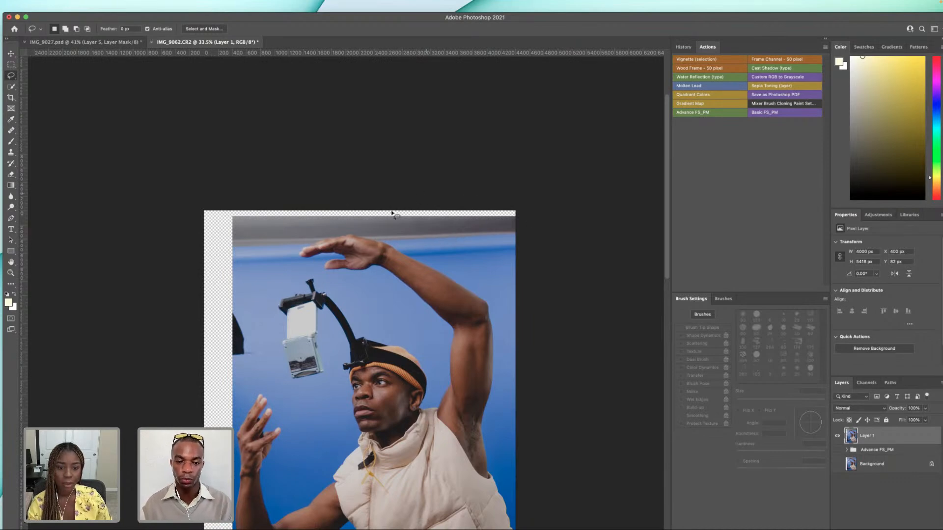
pyautogui.moveTo(448, 271)
pyautogui.mouseDown()
pyautogui.moveTo(397, 237)
pyautogui.moveTo(395, 214)
pyautogui.moveTo(524, 187)
pyautogui.moveTo(554, 227)
pyautogui.moveTo(548, 283)
pyautogui.moveTo(538, 304)
pyautogui.moveTo(496, 296)
pyautogui.mouseUp()
pyautogui.rightClick(506, 261)
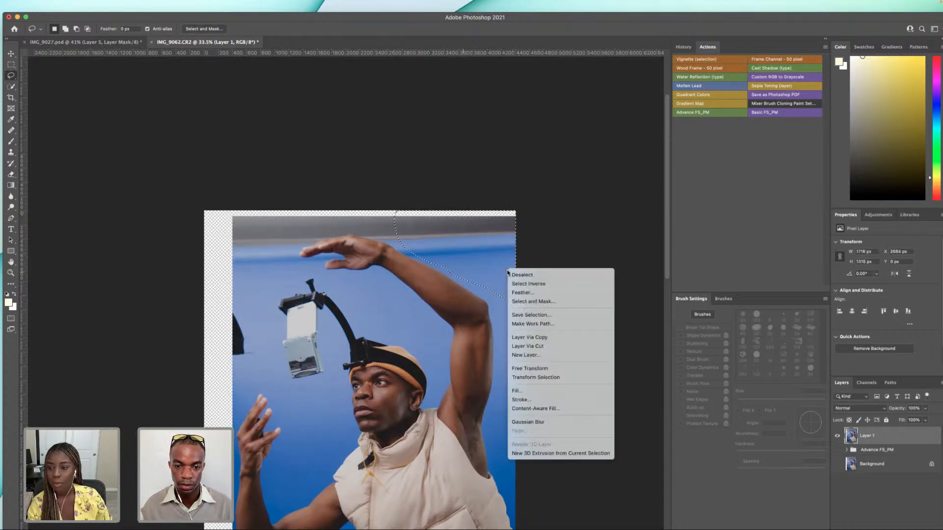
pyautogui.click(539, 392)
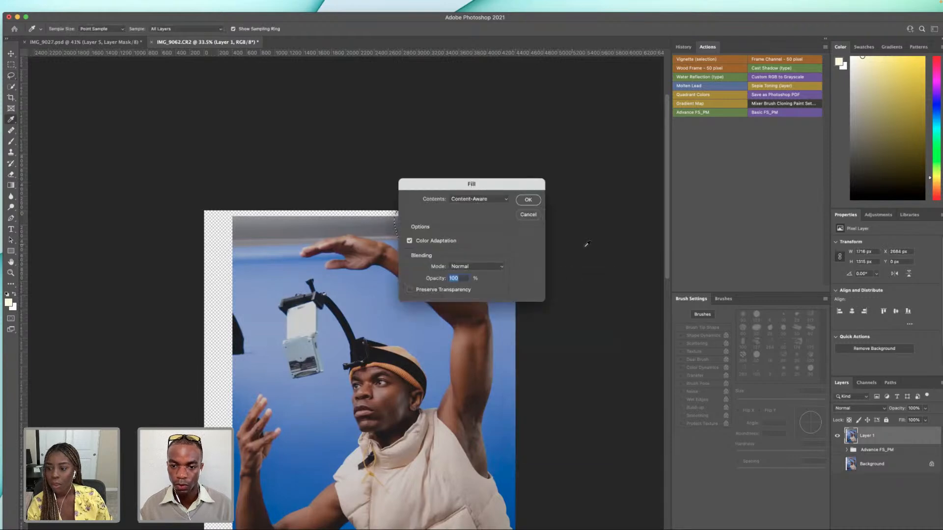
pyautogui.click(529, 203)
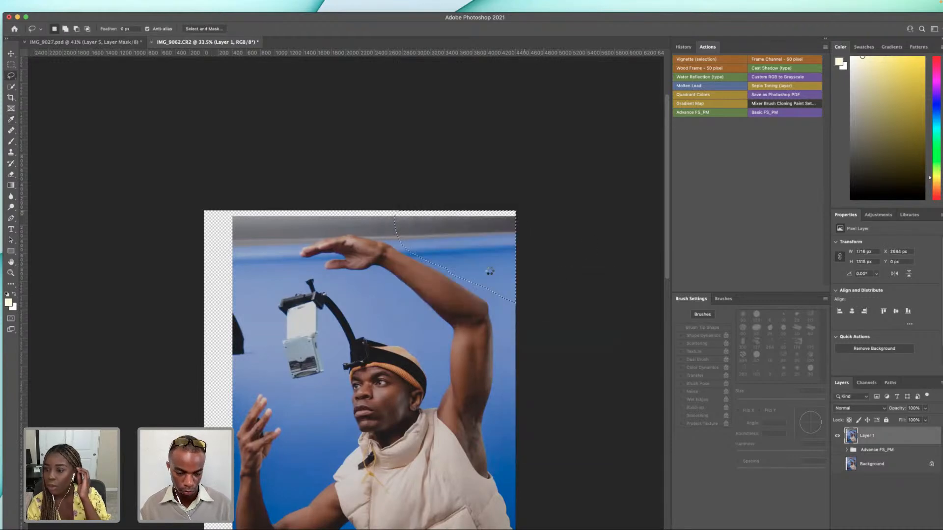
pyautogui.press('super+d')
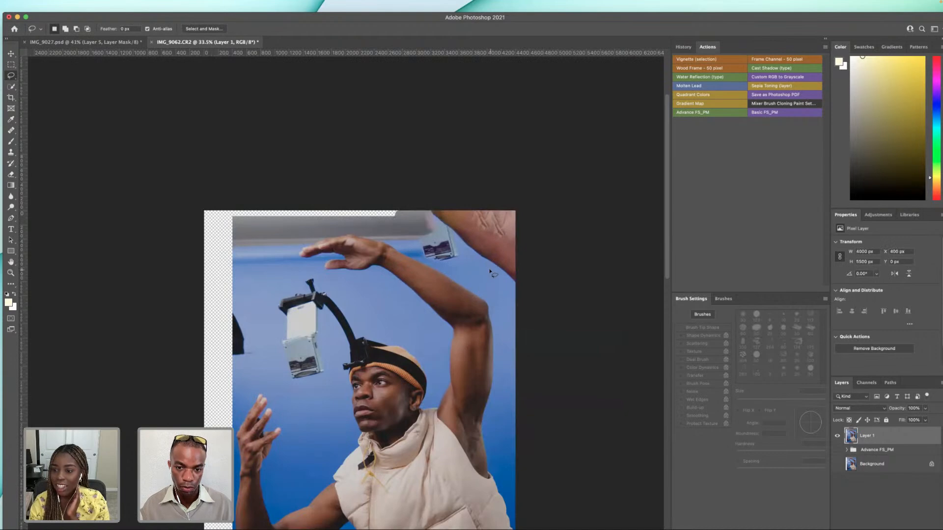
# - Lasso the stray arm and phone fragment in the upper-right corner, replace them using Content-Aware Fill, and deselect
pyautogui.moveTo(508, 293)
pyautogui.mouseDown()
pyautogui.moveTo(421, 260)
pyautogui.moveTo(576, 190)
pyautogui.moveTo(502, 282)
pyautogui.mouseUp()
pyautogui.rightClick(501, 282)
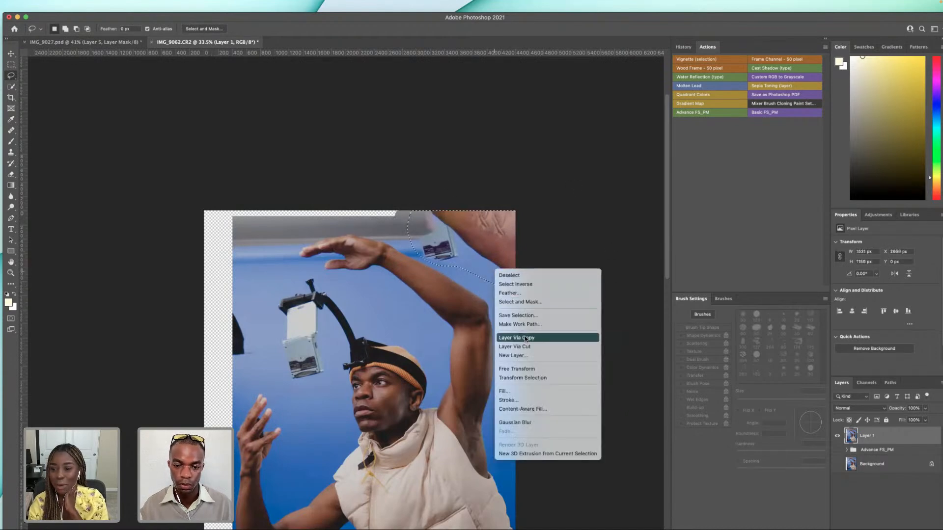
pyautogui.click(518, 391)
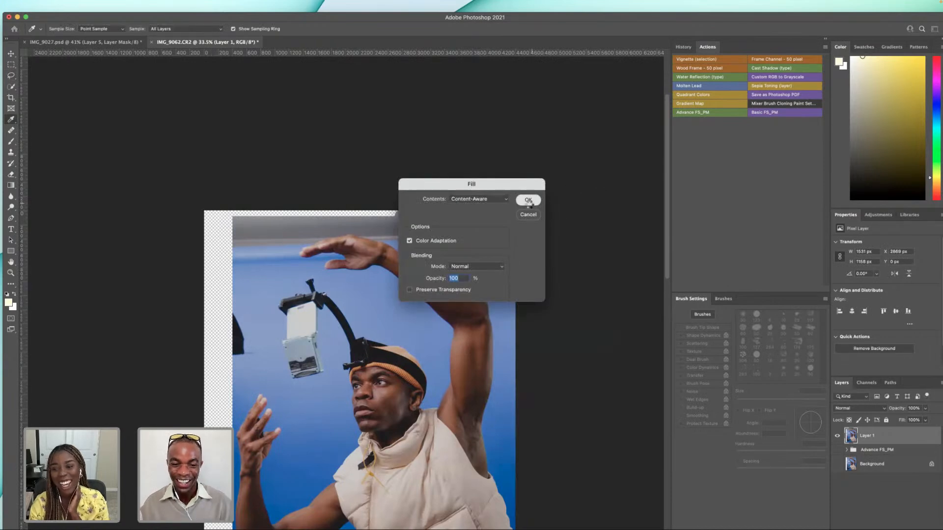
pyautogui.click(528, 202)
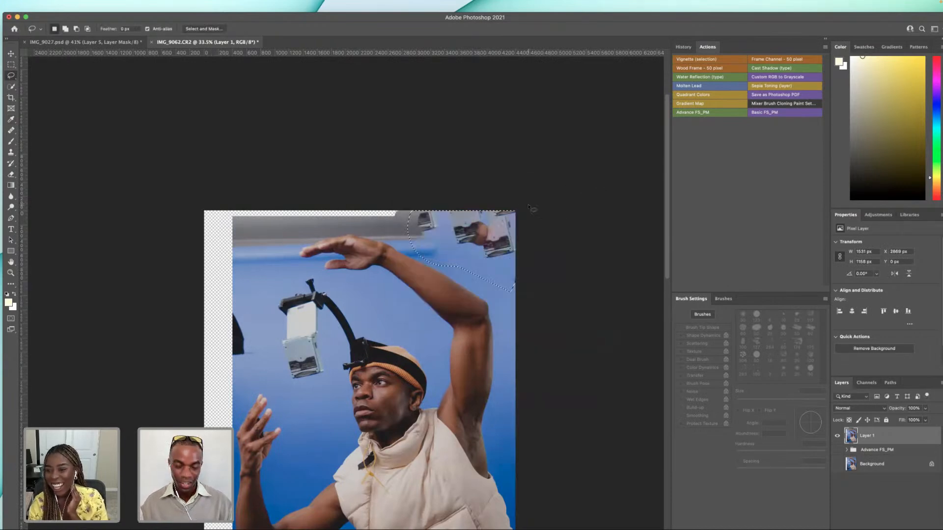
pyautogui.hotkey('ctrl', 'd')
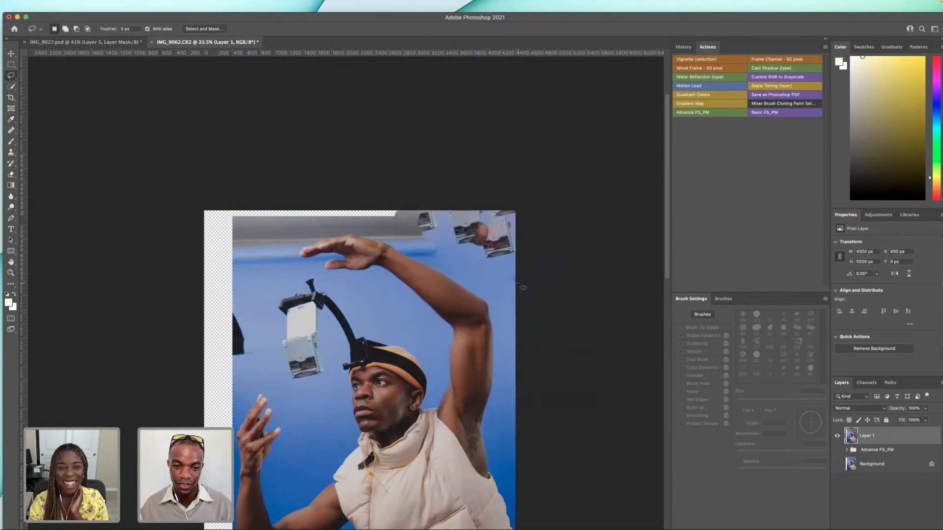
# - Replace the duplicated phone fragments at the far upper-right corner using a smaller lasso selection and Content-Aware Fill, then clear the selection
pyautogui.moveTo(443, 213)
pyautogui.mouseDown()
pyautogui.moveTo(481, 275)
pyautogui.moveTo(546, 279)
pyautogui.moveTo(521, 209)
pyautogui.mouseUp()
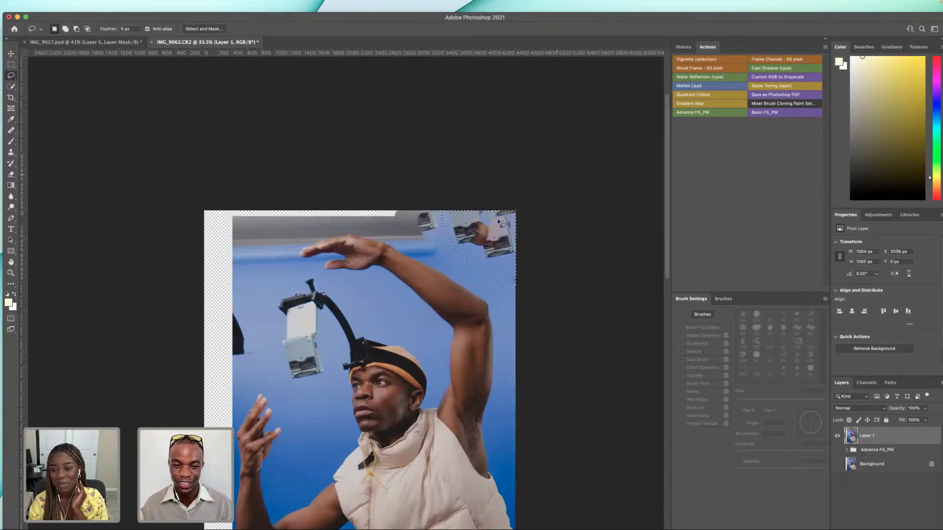
pyautogui.rightClick(498, 222)
pyautogui.click(539, 343)
pyautogui.click(526, 201)
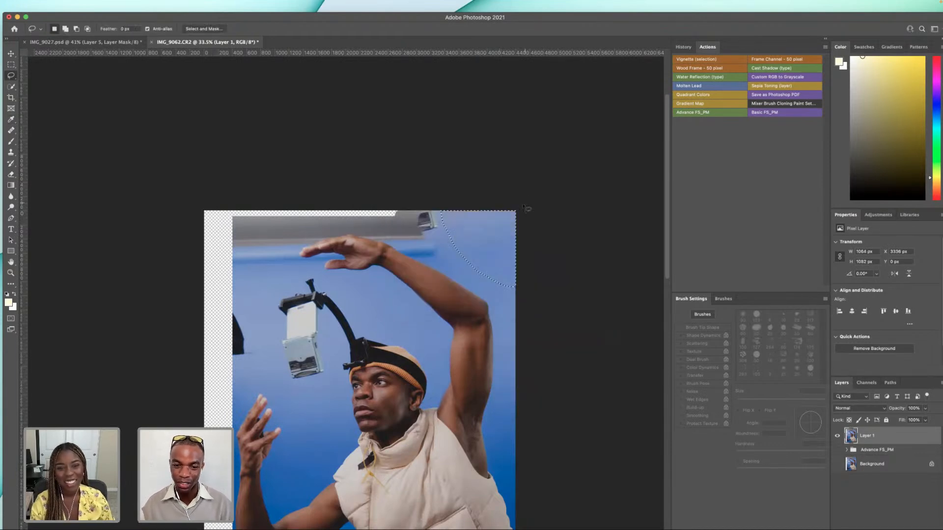
pyautogui.press('super+d')
# - Lasso the dark object and blank strip above the lower hand at the left edge, apply Content-Aware Fill, and deselect
pyautogui.scroll(-5, 512, 227)
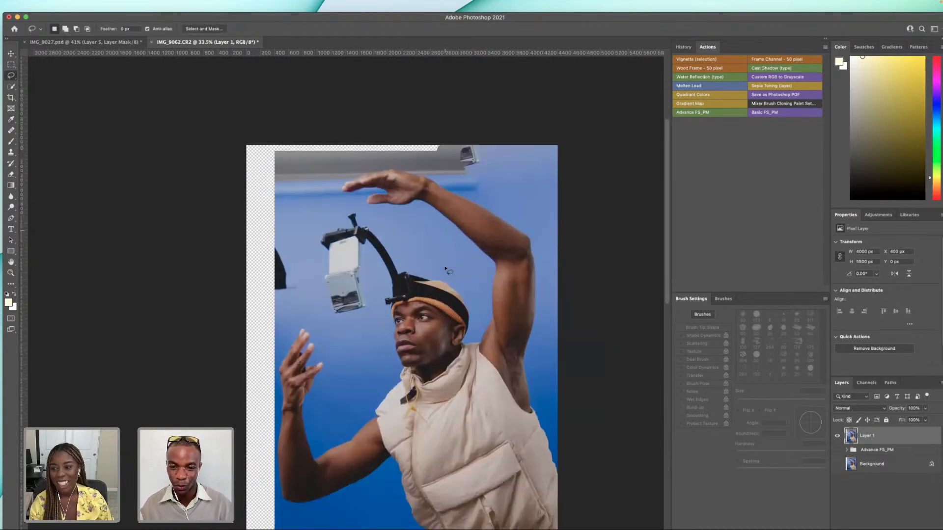
pyautogui.hscroll(-2, 449, 263)
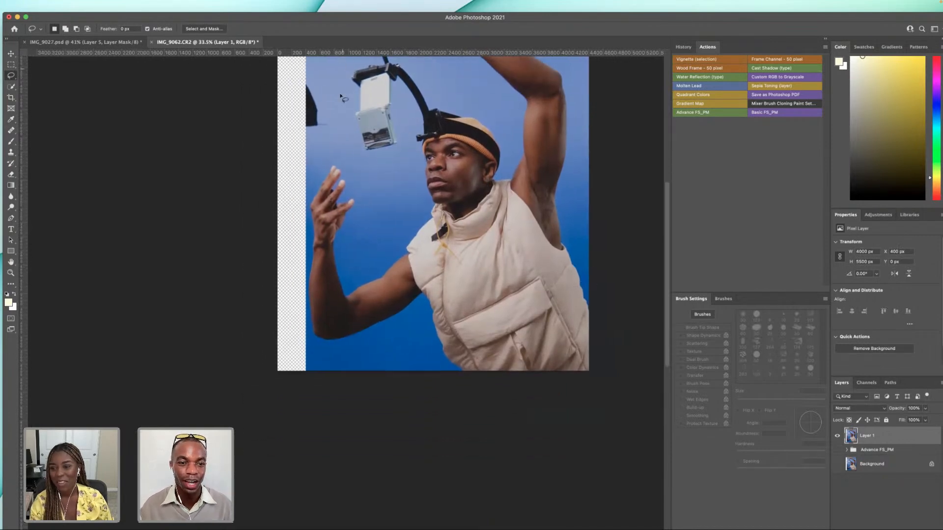
pyautogui.moveTo(277, 102)
pyautogui.mouseDown()
pyautogui.moveTo(313, 121)
pyautogui.moveTo(334, 157)
pyautogui.moveTo(329, 238)
pyautogui.mouseUp()
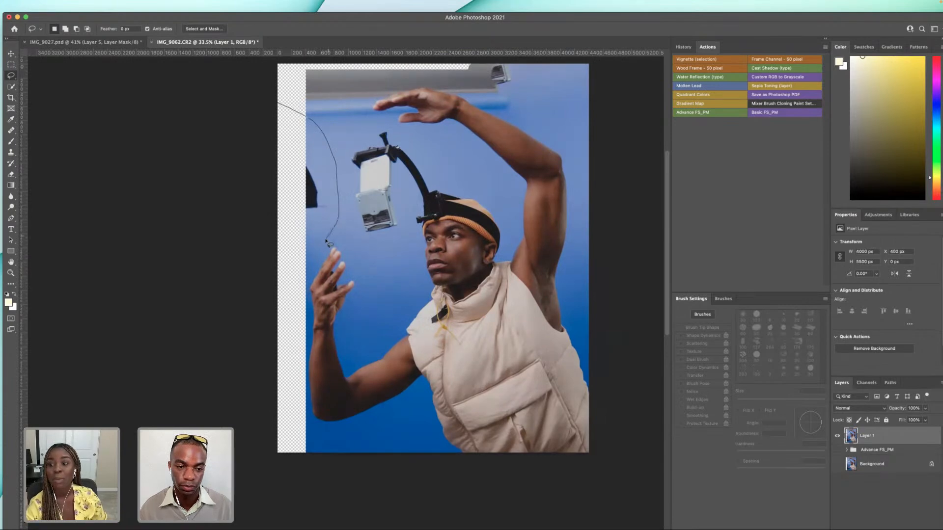
pyautogui.moveTo(308, 271); pyautogui.dragTo(284, 268)
pyautogui.rightClick(310, 140)
pyautogui.click(336, 261)
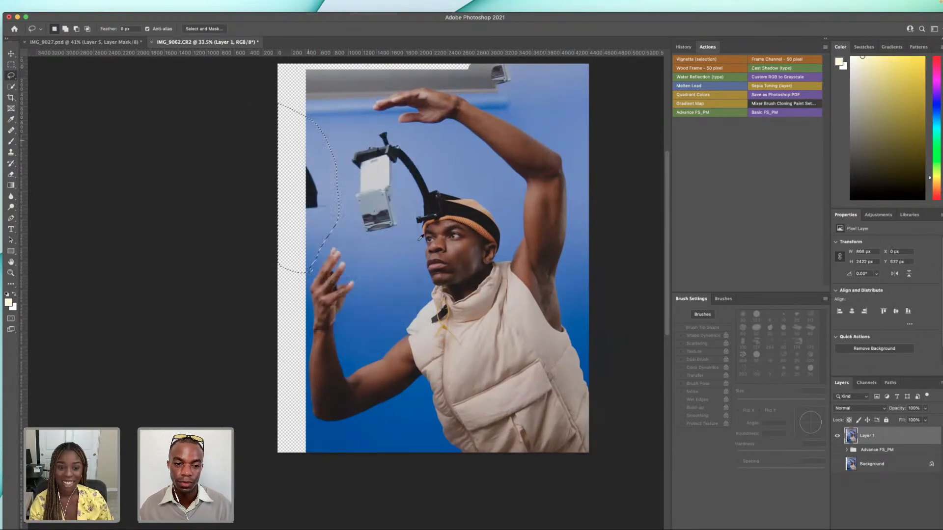
pyautogui.click(526, 200)
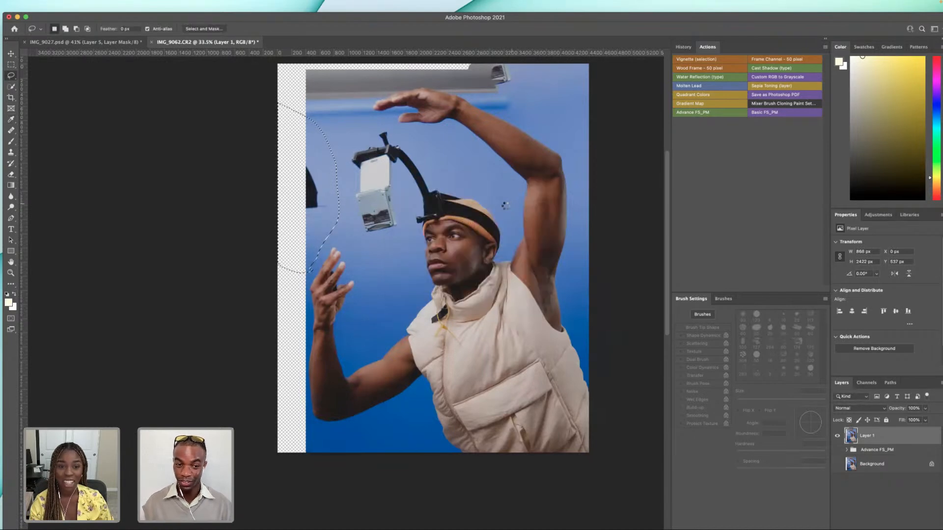
pyautogui.press('super+d')
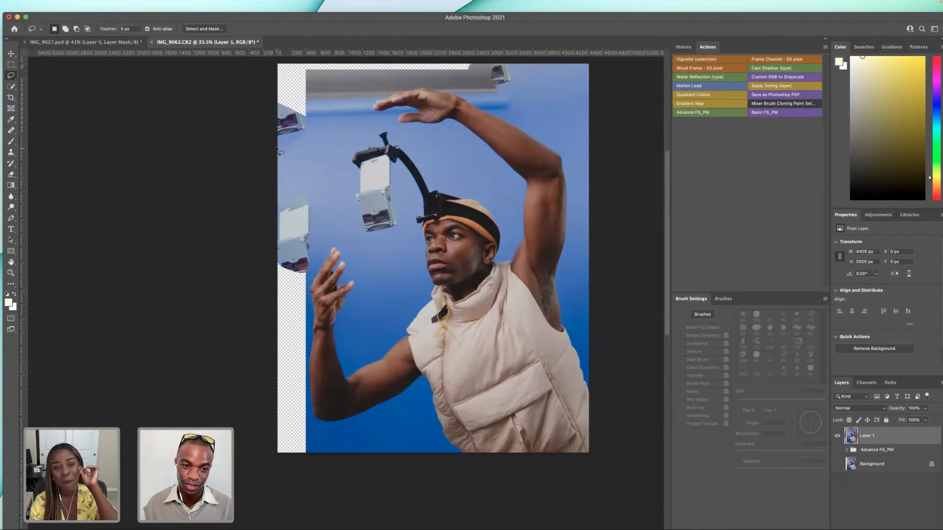
pyautogui.moveTo(265, 154); pyautogui.dragTo(359, 119)
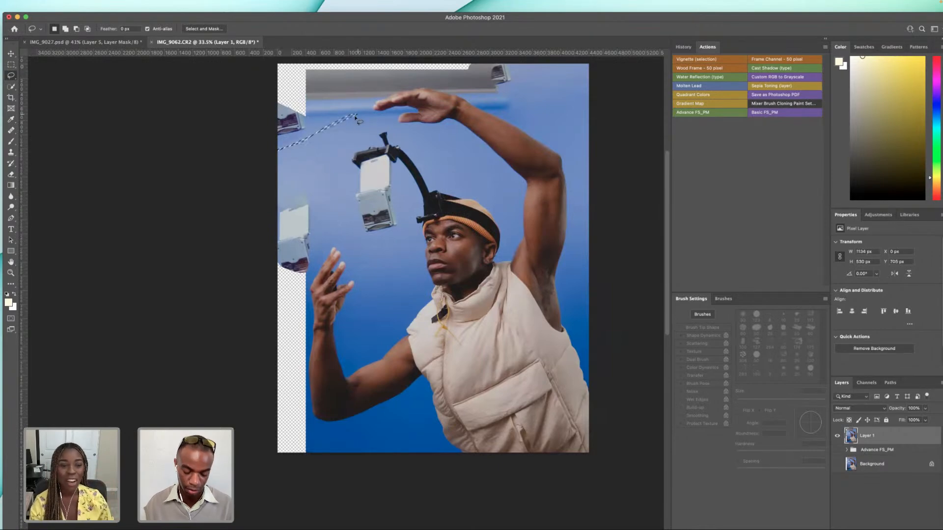
pyautogui.moveTo(263, 147); pyautogui.dragTo(358, 120)
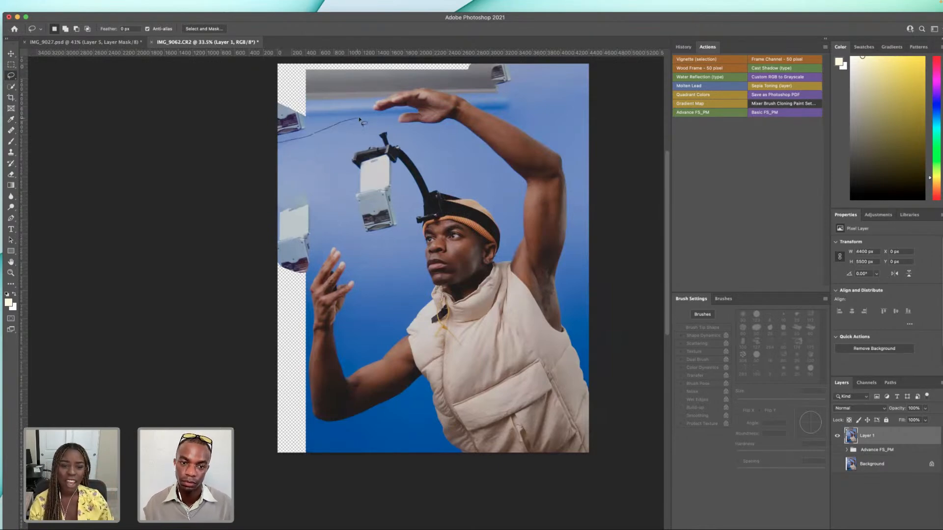
pyautogui.moveTo(370, 67); pyautogui.dragTo(267, 71)
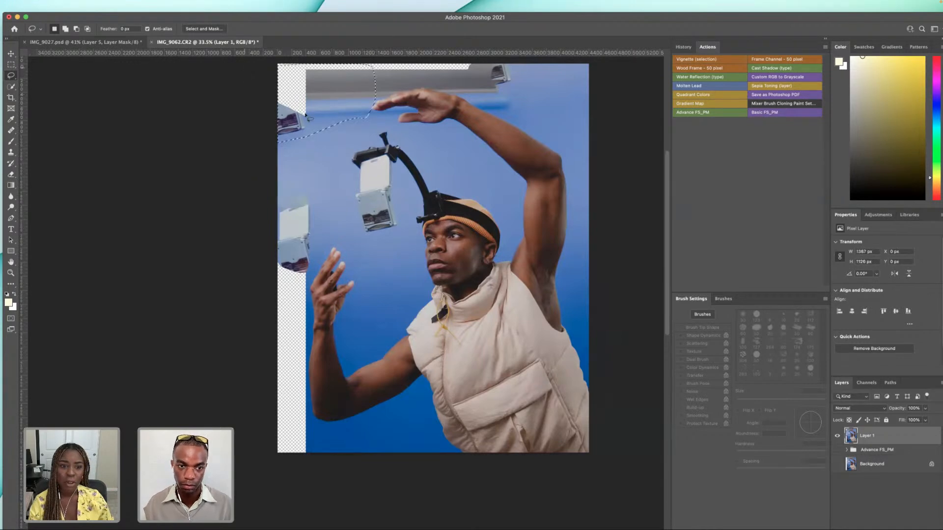
pyautogui.rightClick(307, 113)
pyautogui.click(264, 250)
pyautogui.click(321, 191)
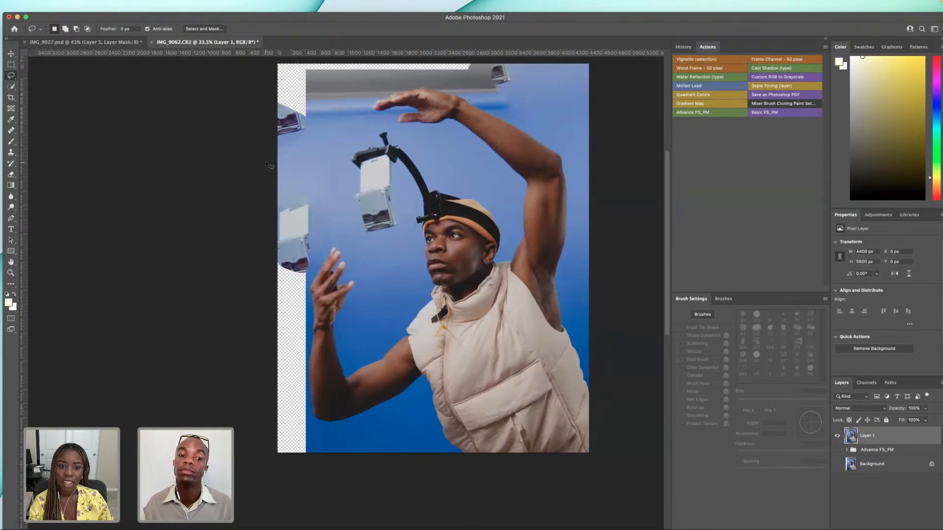
# - Lasso the upper-left corner with its blank strip and phone fragment, fill it with Content-Aware at 100% opacity, and deselect
pyautogui.moveTo(269, 173)
pyautogui.mouseDown()
pyautogui.moveTo(350, 143)
pyautogui.moveTo(370, 122)
pyautogui.mouseUp()
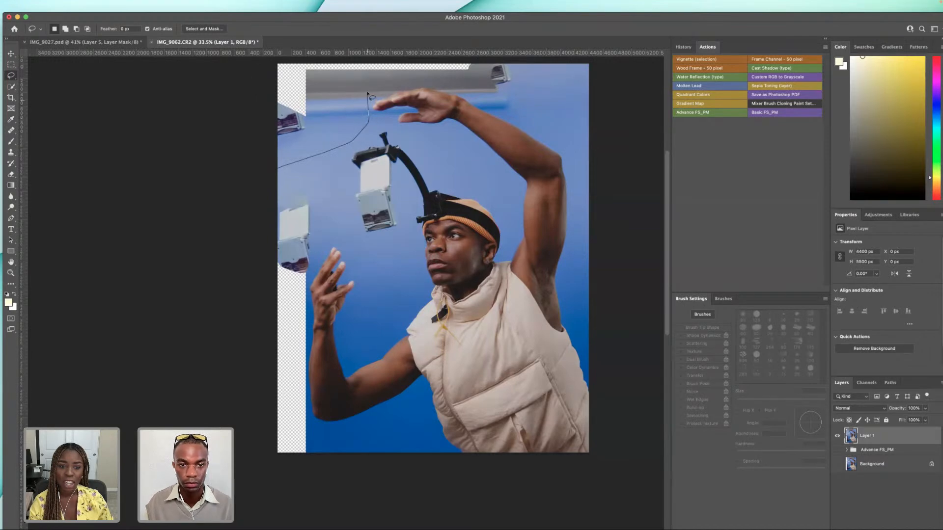
pyautogui.moveTo(369, 91)
pyautogui.mouseDown()
pyautogui.moveTo(356, 62)
pyautogui.moveTo(296, 50)
pyautogui.mouseUp()
pyautogui.moveTo(239, 163); pyautogui.dragTo(271, 149)
pyautogui.rightClick(324, 138)
pyautogui.click(347, 263)
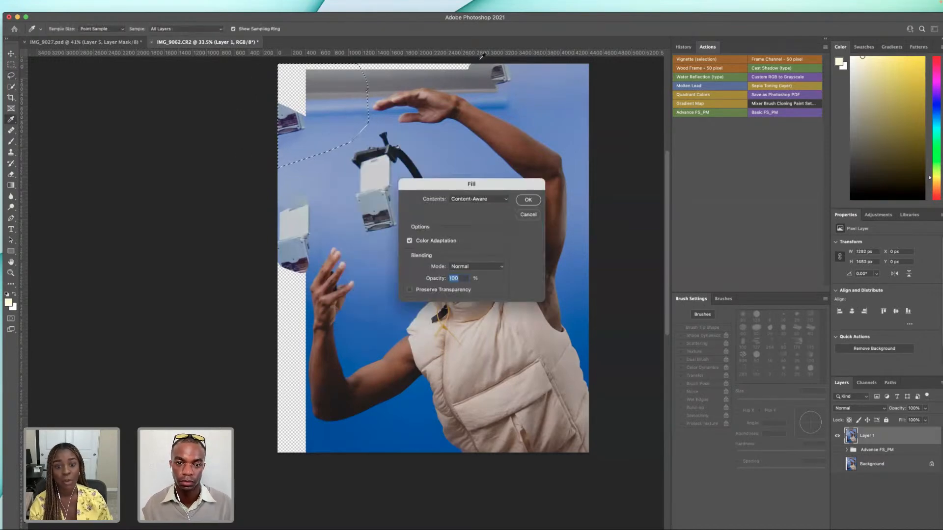
pyautogui.click(527, 200)
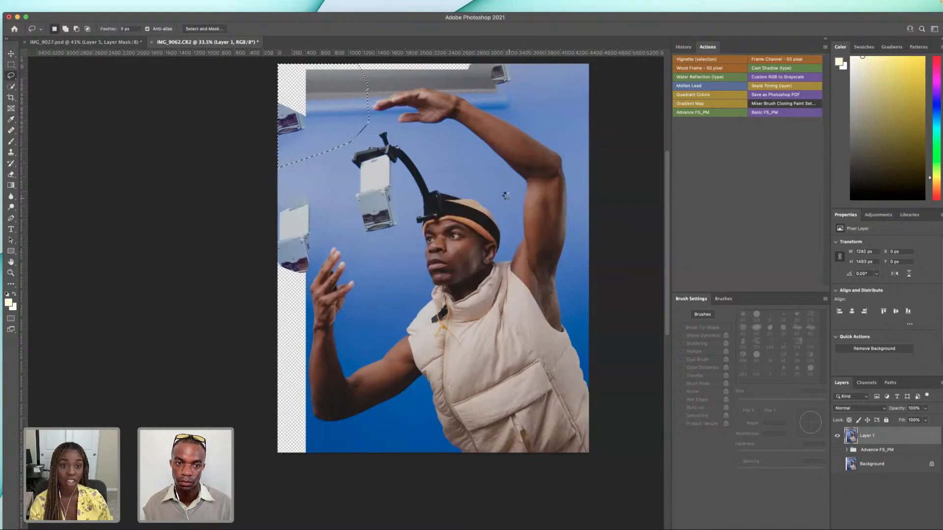
pyautogui.hotkey('ctrl', 'd')
# - Lasso the duplicated phone and adjoining blank strip at the left edge, replace them with a Content-Aware fill, and deselect
pyautogui.moveTo(279, 183); pyautogui.dragTo(309, 188)
pyautogui.moveTo(328, 228); pyautogui.dragTo(322, 262)
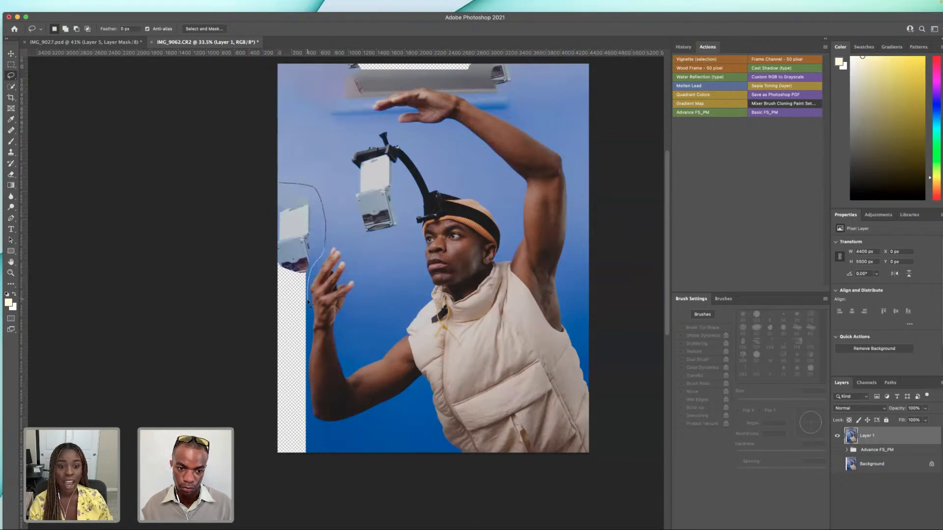
pyautogui.moveTo(306, 325)
pyautogui.mouseDown()
pyautogui.moveTo(249, 310)
pyautogui.moveTo(236, 175)
pyautogui.mouseUp()
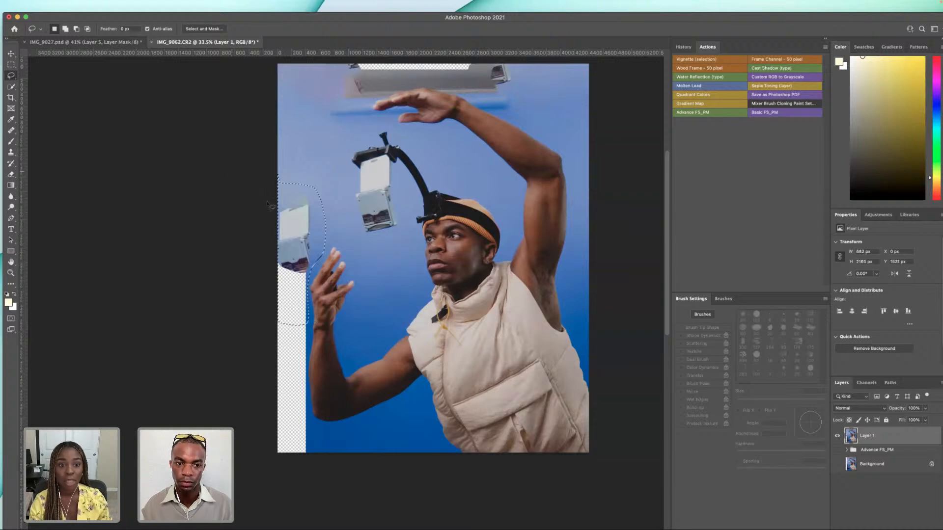
pyautogui.rightClick(306, 207)
pyautogui.click(336, 329)
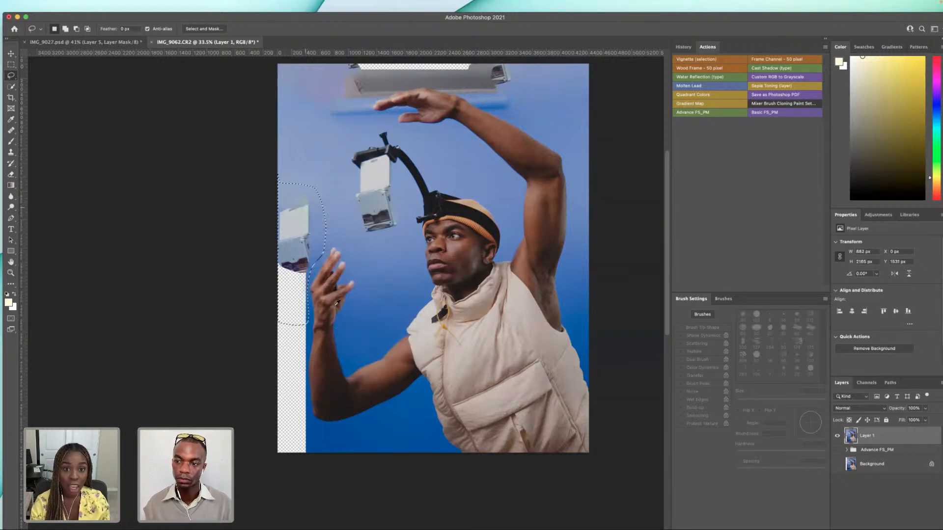
pyautogui.click(528, 200)
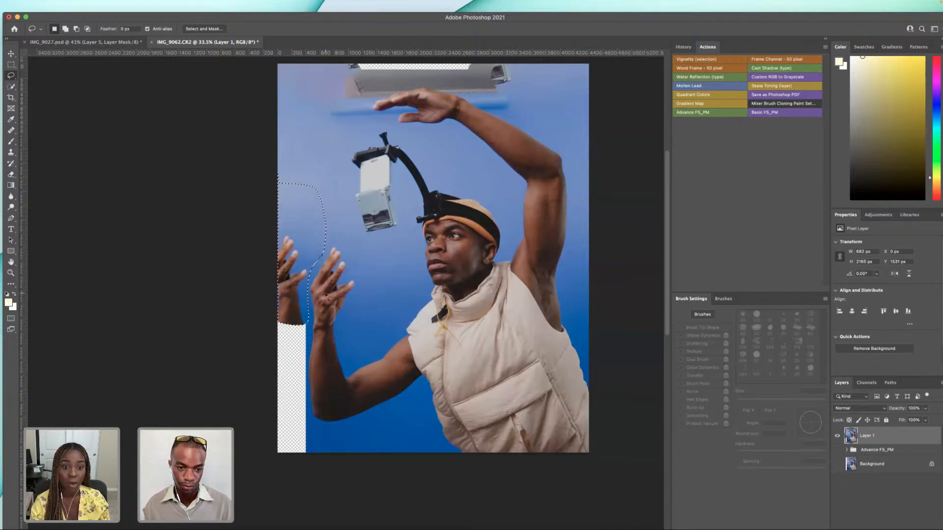
pyautogui.press('super+d')
pyautogui.moveTo(275, 225); pyautogui.dragTo(305, 243)
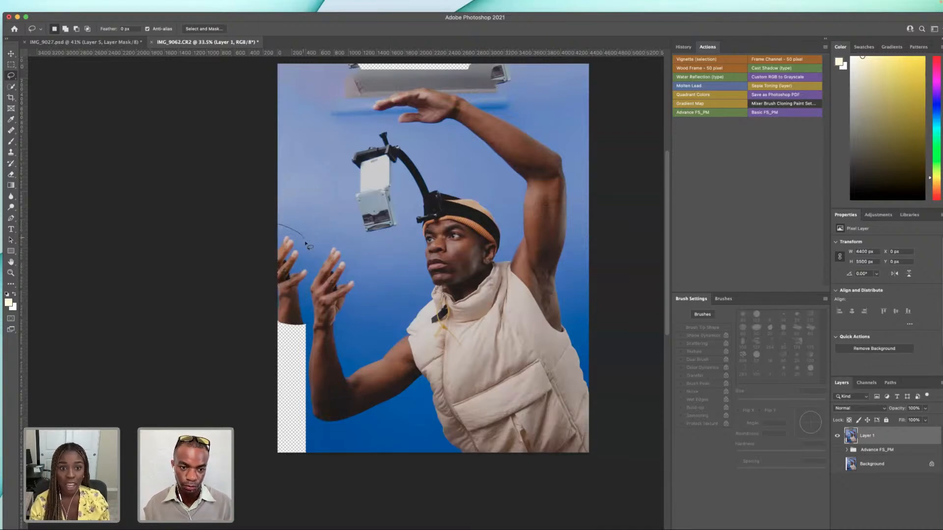
pyautogui.moveTo(307, 275); pyautogui.dragTo(307, 276)
pyautogui.press('super+d')
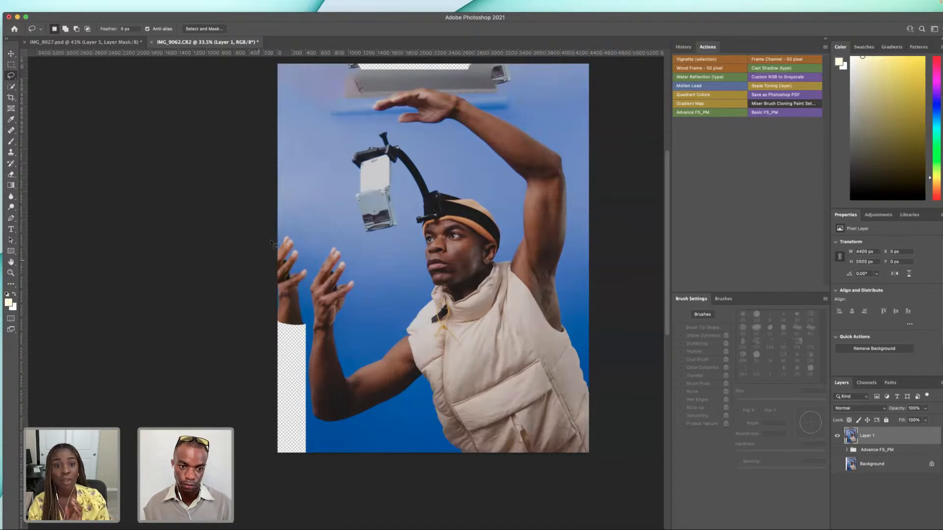
# - Lasso the duplicated hand beside the lower hand at the left edge, fill it with Content-Aware at 100% opacity, and deselect
pyautogui.moveTo(269, 229)
pyautogui.mouseDown()
pyautogui.moveTo(296, 229)
pyautogui.moveTo(309, 247)
pyautogui.mouseUp()
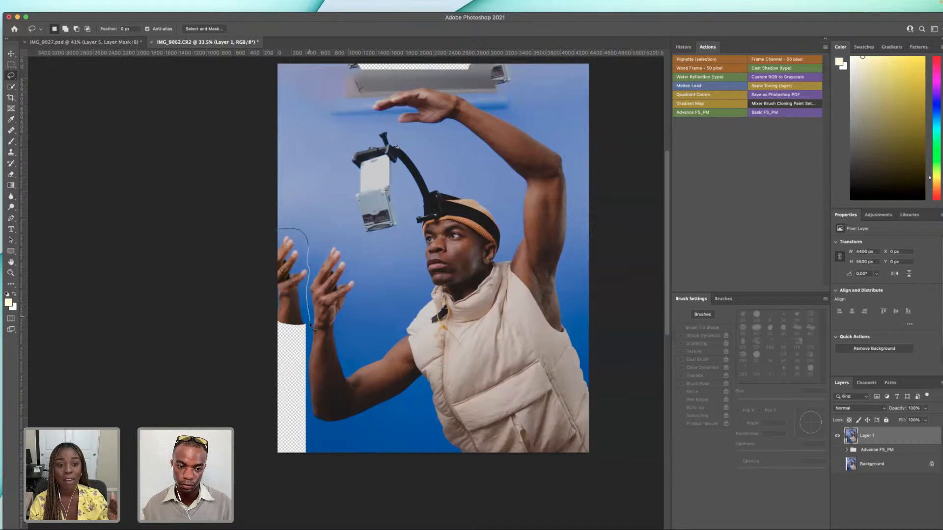
pyautogui.moveTo(310, 356)
pyautogui.mouseDown()
pyautogui.moveTo(283, 364)
pyautogui.moveTo(250, 318)
pyautogui.moveTo(244, 238)
pyautogui.mouseUp()
pyautogui.rightClick(296, 252)
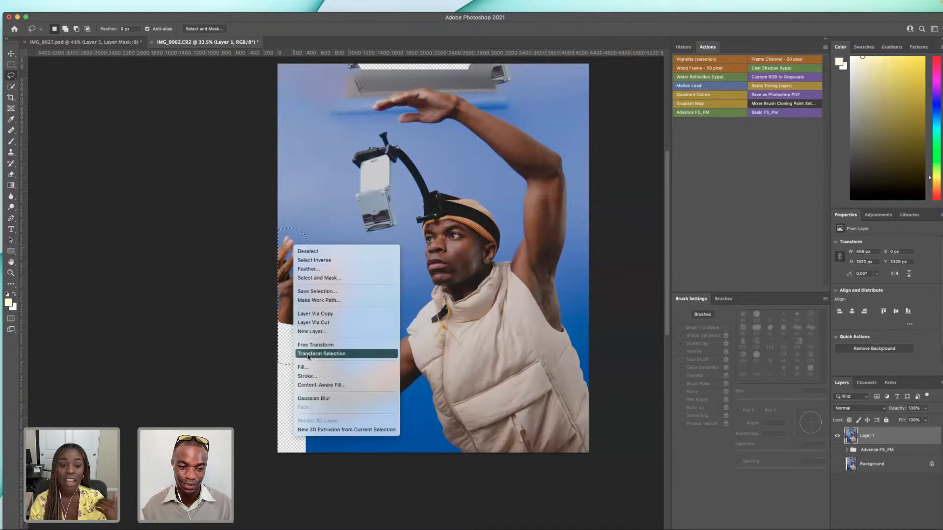
pyautogui.click(300, 367)
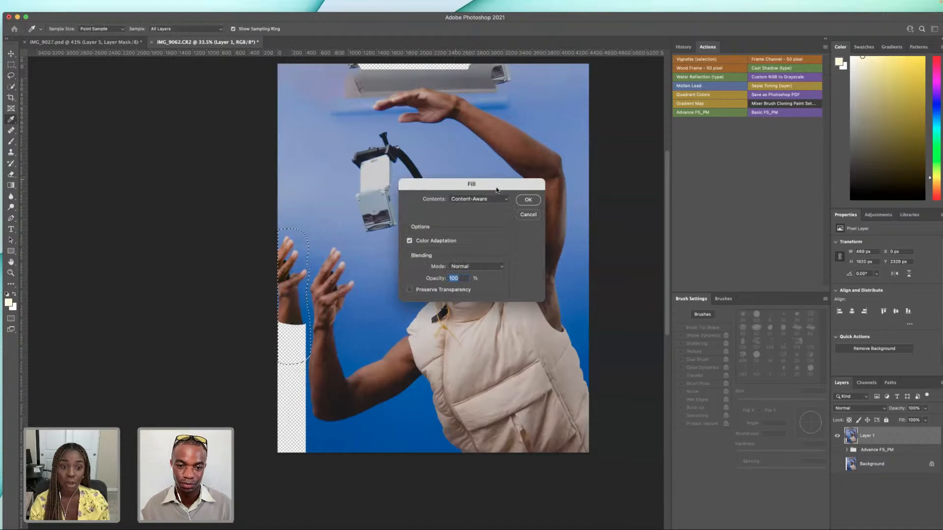
pyautogui.click(528, 201)
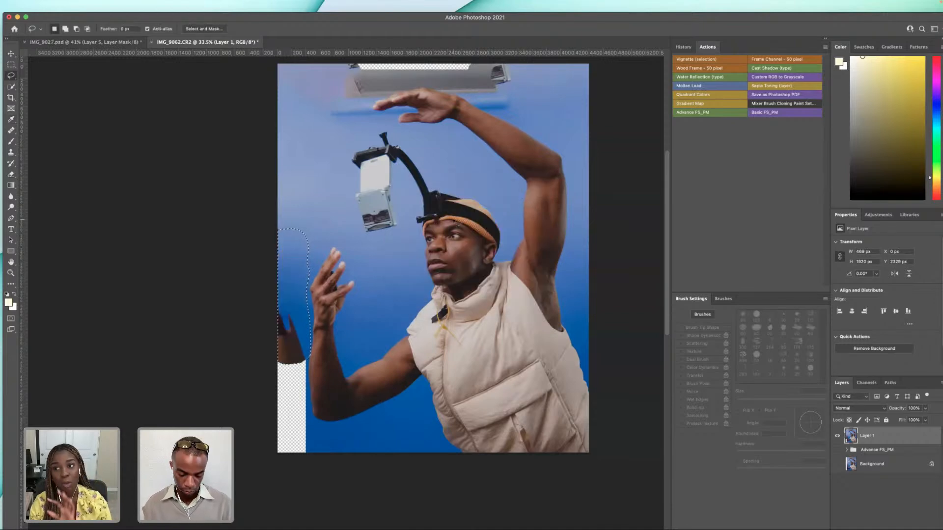
pyautogui.hotkey('ctrl', 'd')
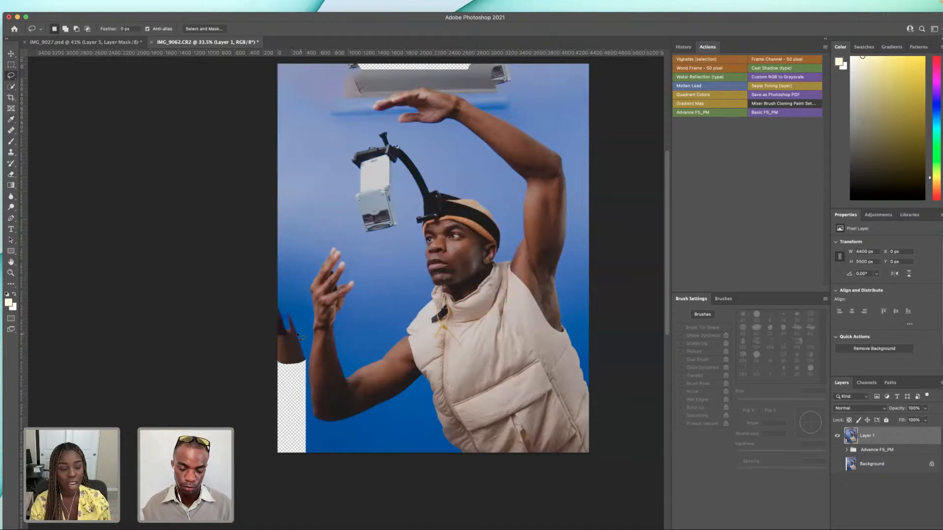
pyautogui.scroll(10, 300, 337)
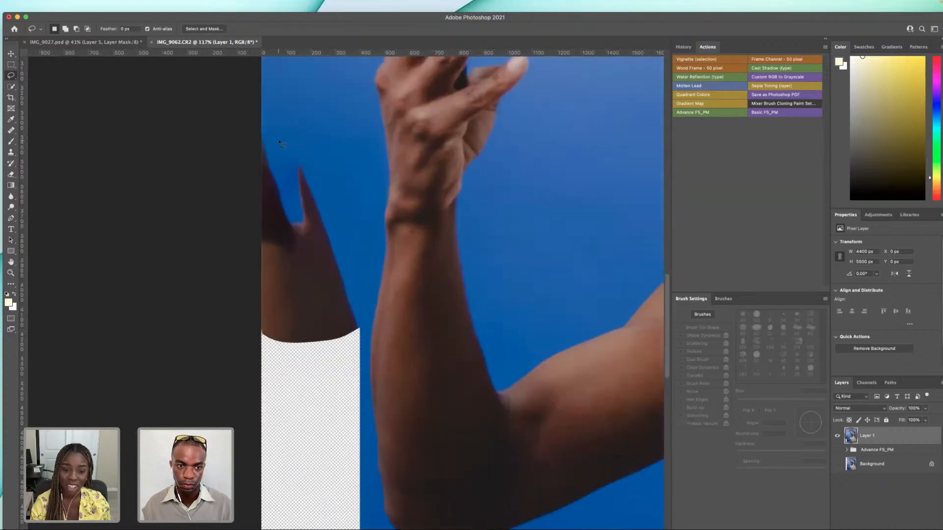
pyautogui.moveTo(252, 110)
pyautogui.mouseDown()
pyautogui.moveTo(306, 140)
pyautogui.moveTo(351, 187)
pyautogui.moveTo(361, 255)
pyautogui.mouseUp()
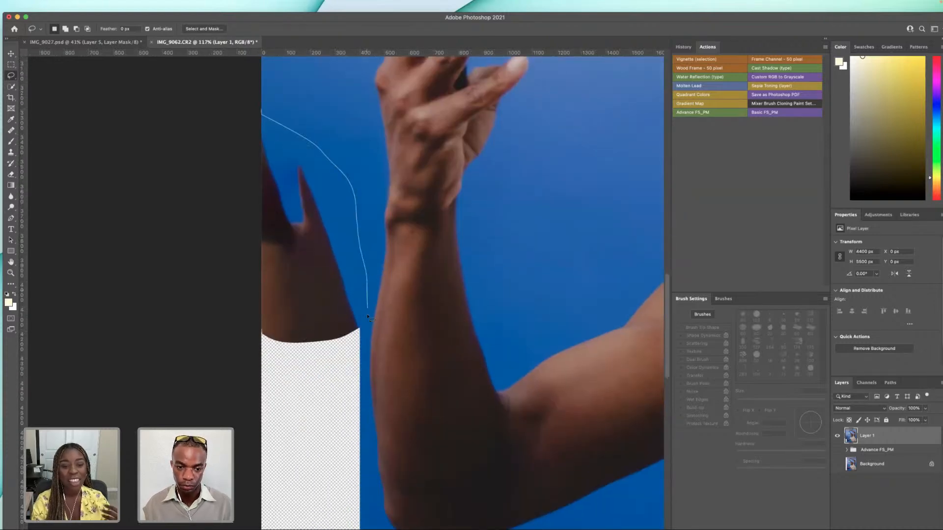
pyautogui.moveTo(364, 442)
pyautogui.mouseDown()
pyautogui.moveTo(367, 501)
pyautogui.moveTo(263, 520)
pyautogui.moveTo(327, 112)
pyautogui.mouseUp()
pyautogui.press('super+d')
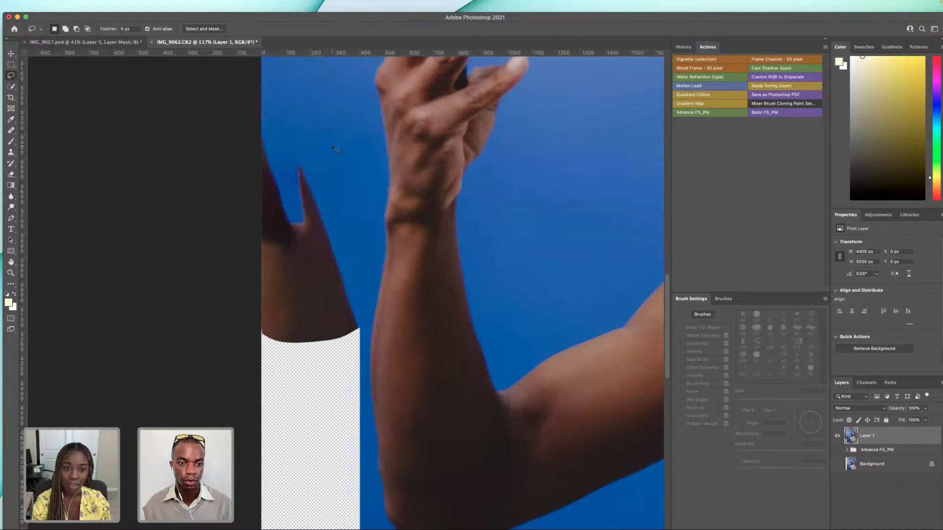
# - Lasso the stray forearm fragment and the blank strip beside the bent arm, apply a Content-Aware fill, and clear the selection
pyautogui.scroll(-4, 283, 76)
pyautogui.scroll(1, 285, 79)
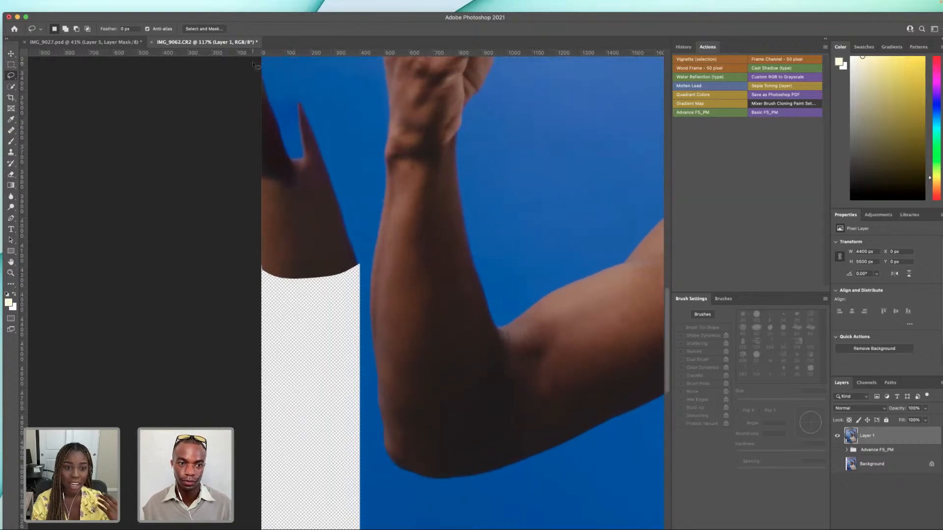
pyautogui.moveTo(311, 81)
pyautogui.mouseDown()
pyautogui.moveTo(345, 108)
pyautogui.moveTo(354, 142)
pyautogui.mouseUp()
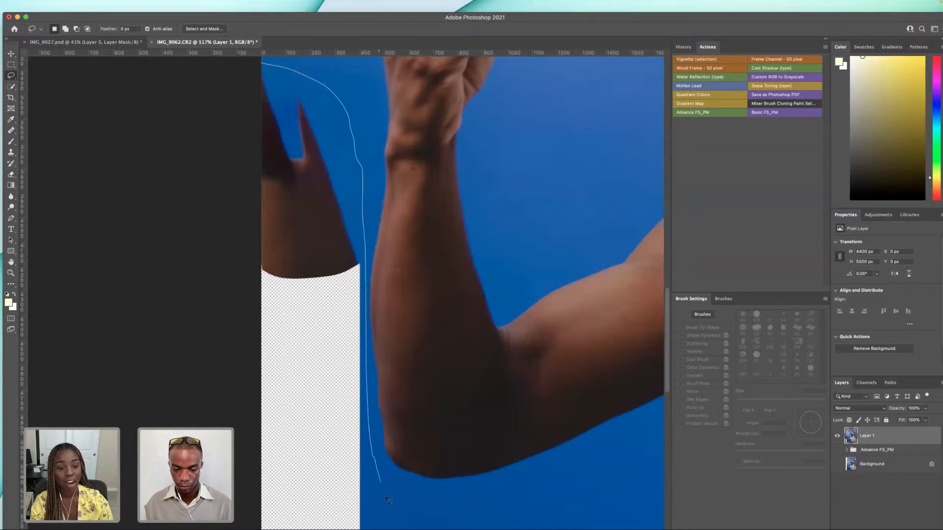
pyautogui.moveTo(379, 527); pyautogui.dragTo(262, 528)
pyautogui.moveTo(187, 265); pyautogui.dragTo(189, 136)
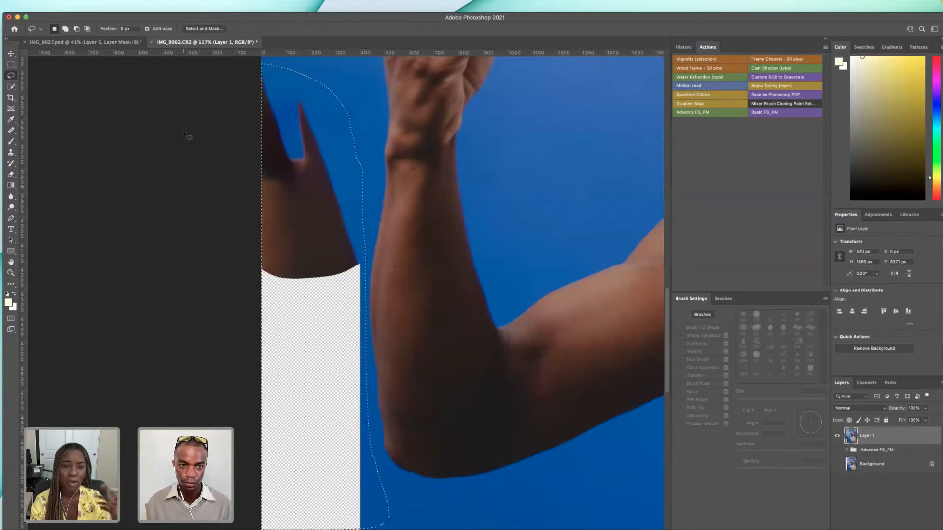
pyautogui.rightClick(302, 217)
pyautogui.click(312, 336)
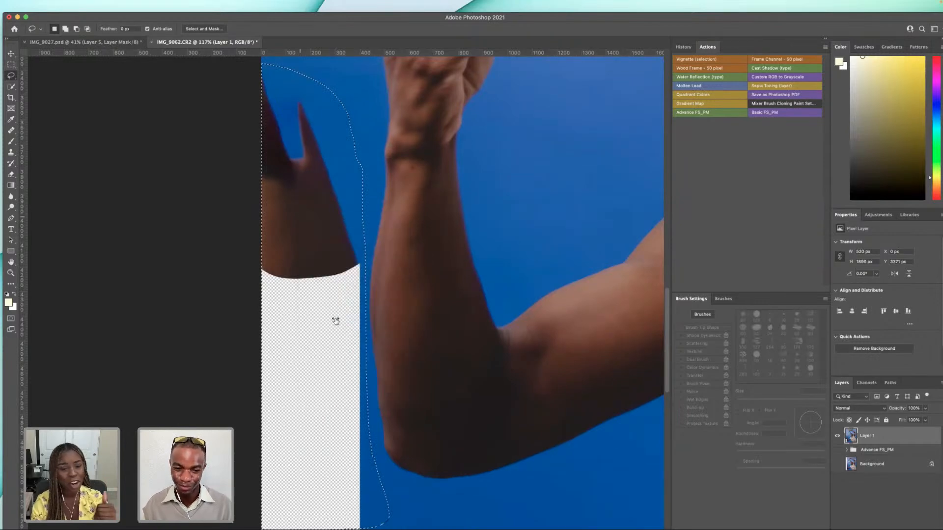
pyautogui.click(528, 204)
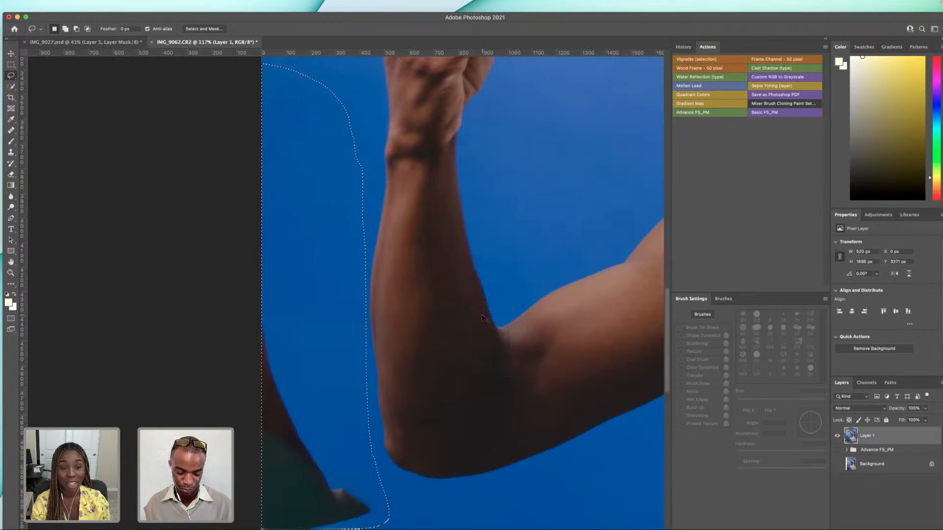
pyautogui.press('super+d')
# - Lasso the lower-left corner with the dark arm-like fragment and remaining blank area, fill it with Content-Aware at 100% opacity, and deselect
pyautogui.scroll(-3, 472, 303)
pyautogui.moveTo(259, 104)
pyautogui.mouseDown()
pyautogui.moveTo(337, 263)
pyautogui.moveTo(416, 358)
pyautogui.moveTo(467, 517)
pyautogui.moveTo(361, 486)
pyautogui.mouseUp()
pyautogui.moveTo(360, 438)
pyautogui.mouseDown()
pyautogui.moveTo(261, 270)
pyautogui.moveTo(261, 110)
pyautogui.mouseUp()
pyautogui.rightClick(297, 274)
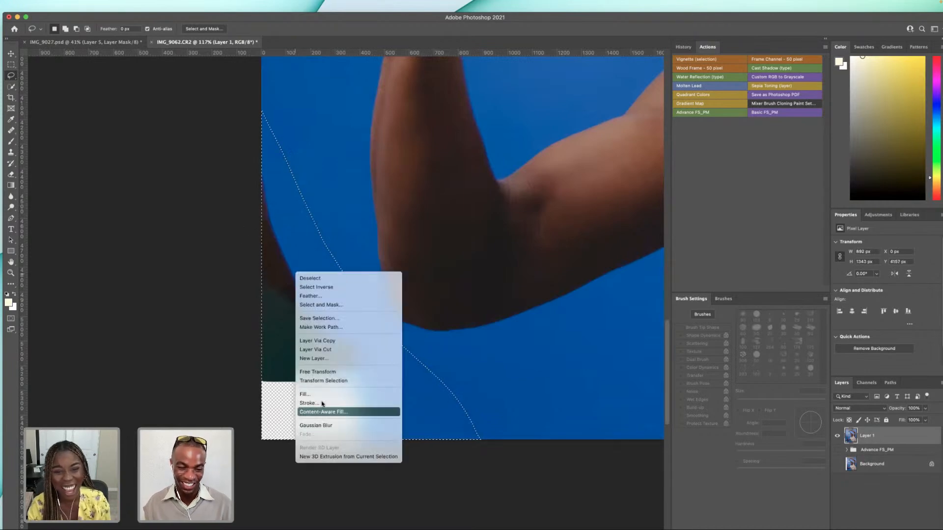
pyautogui.click(307, 394)
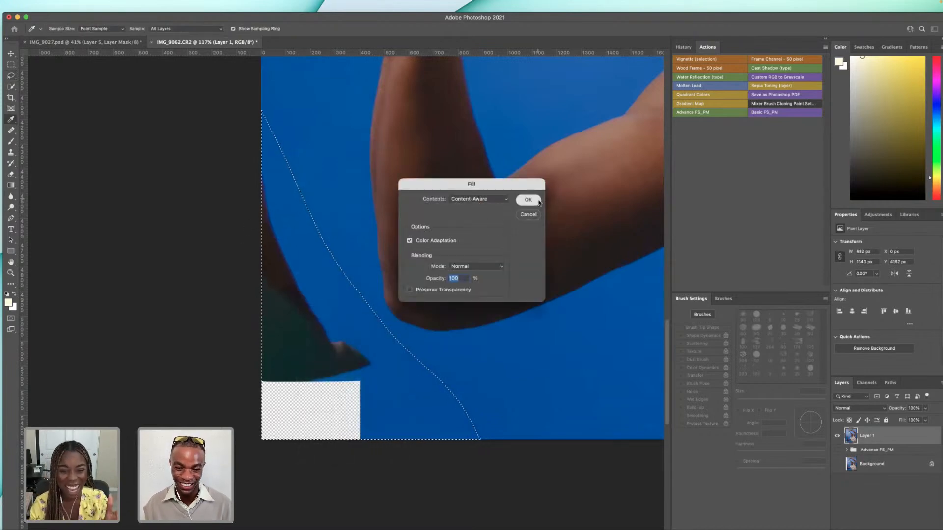
pyautogui.press('Return')
pyautogui.hotkey('ctrl', 'd')
# - Lasso the discolored upper-left background including the gray strip's end up to the raised fingertips, apply a Content-Aware fill, and deselect
pyautogui.scroll(15, 398, 243)
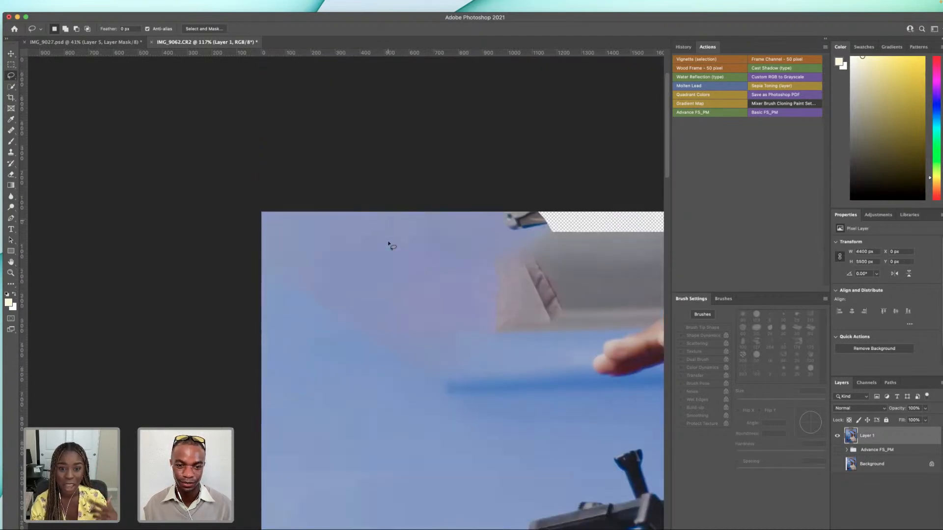
pyautogui.moveTo(250, 290)
pyautogui.mouseDown()
pyautogui.moveTo(326, 348)
pyautogui.moveTo(425, 386)
pyautogui.moveTo(573, 375)
pyautogui.moveTo(595, 357)
pyautogui.moveTo(580, 317)
pyautogui.moveTo(603, 252)
pyautogui.moveTo(589, 148)
pyautogui.moveTo(402, 118)
pyautogui.moveTo(199, 123)
pyautogui.mouseUp()
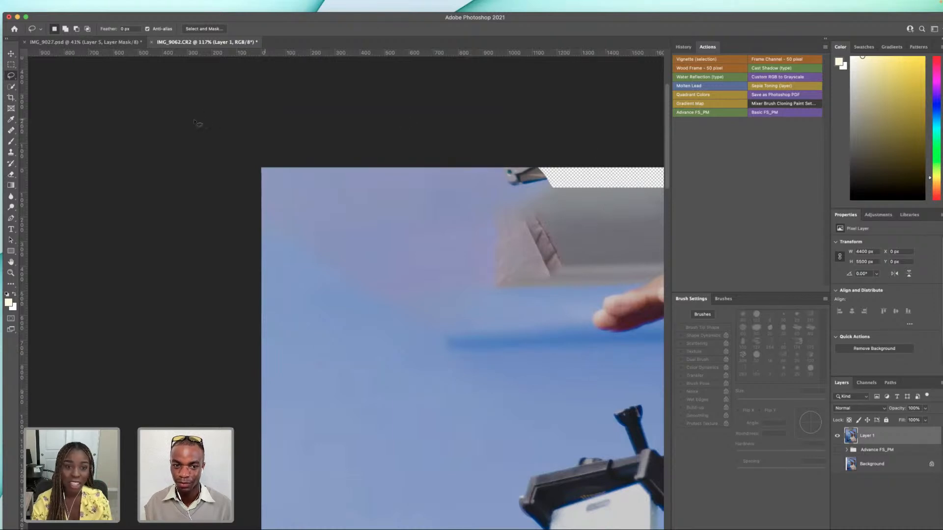
pyautogui.rightClick(475, 273)
pyautogui.click(530, 394)
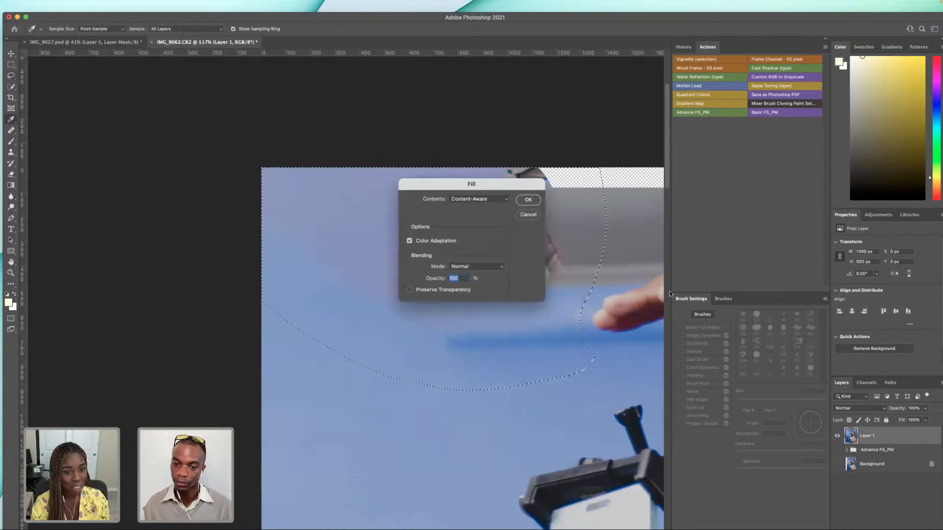
pyautogui.click(533, 204)
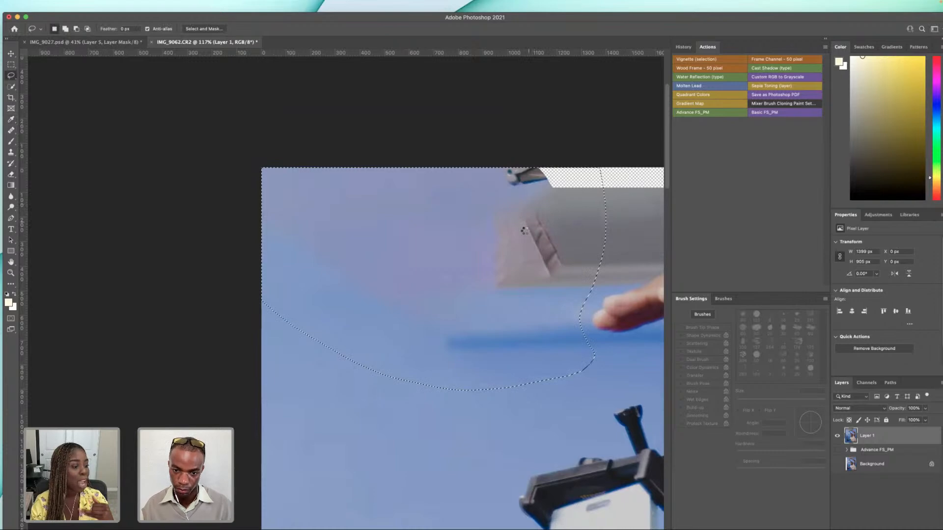
pyautogui.hotkey('ctrl', 'd')
# - Lasso the duplicated hand and gray streaks at the top edge beside the raised fingertips, fill with Content-Aware at 100% opacity, and deselect
pyautogui.moveTo(301, 166)
pyautogui.mouseDown()
pyautogui.moveTo(374, 299)
pyautogui.moveTo(598, 406)
pyautogui.moveTo(599, 273)
pyautogui.moveTo(455, 88)
pyautogui.moveTo(402, 164)
pyautogui.mouseUp()
pyautogui.rightClick(389, 205)
pyautogui.click(422, 327)
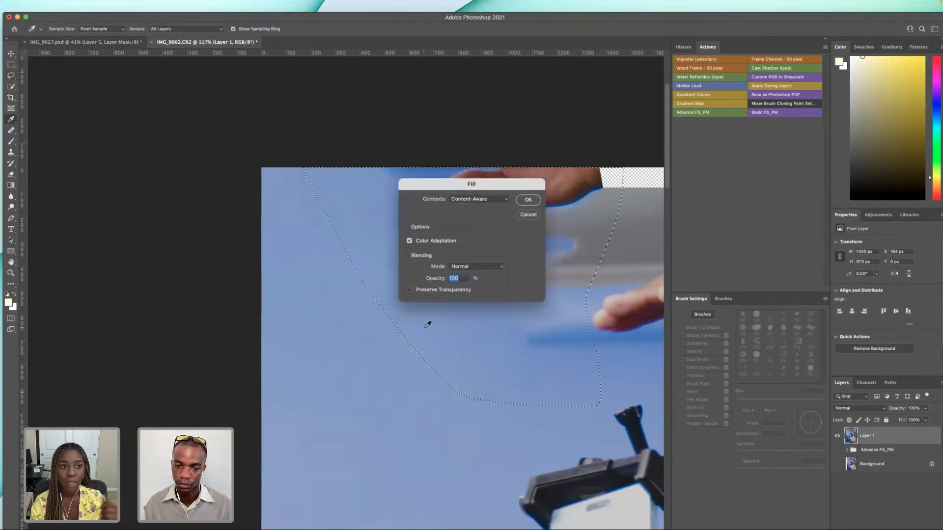
pyautogui.click(526, 200)
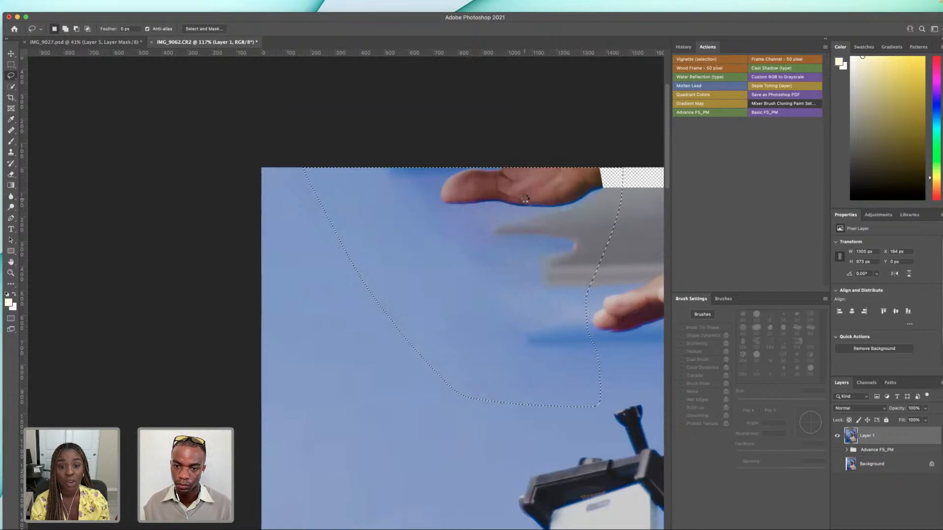
pyautogui.hotkey('ctrl', 'd')
# - Lasso the remaining duplicate hand and jagged gray strip end above the raised fingertips, fill with Content-Aware at 100% opacity, and deselect
pyautogui.moveTo(438, 165)
pyautogui.mouseDown()
pyautogui.moveTo(456, 282)
pyautogui.moveTo(511, 365)
pyautogui.moveTo(564, 381)
pyautogui.moveTo(582, 296)
pyautogui.moveTo(618, 222)
pyautogui.moveTo(619, 153)
pyautogui.moveTo(595, 154)
pyautogui.mouseUp()
pyautogui.rightClick(507, 220)
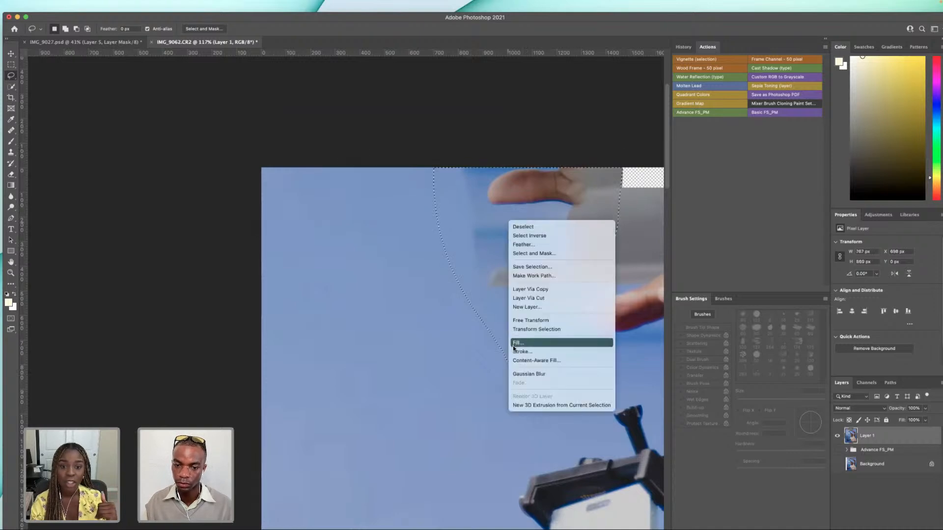
pyautogui.click(514, 343)
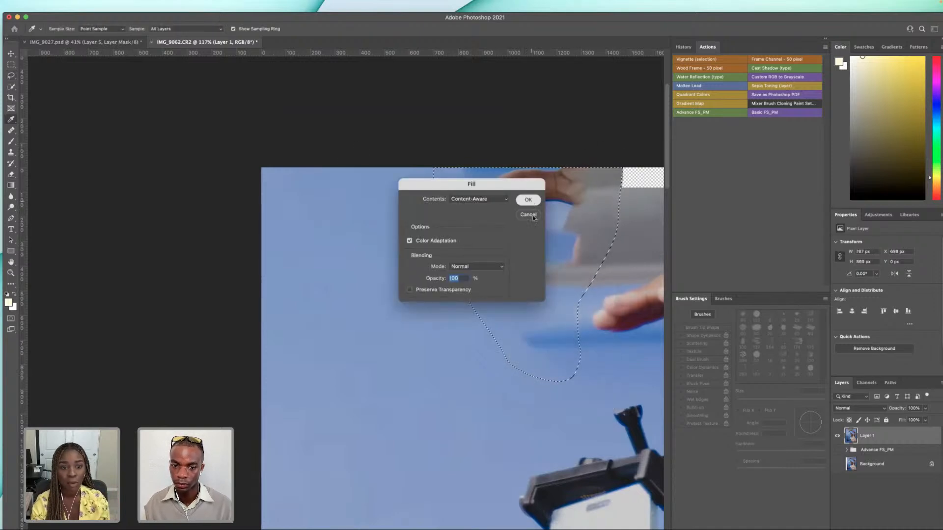
pyautogui.press('Return')
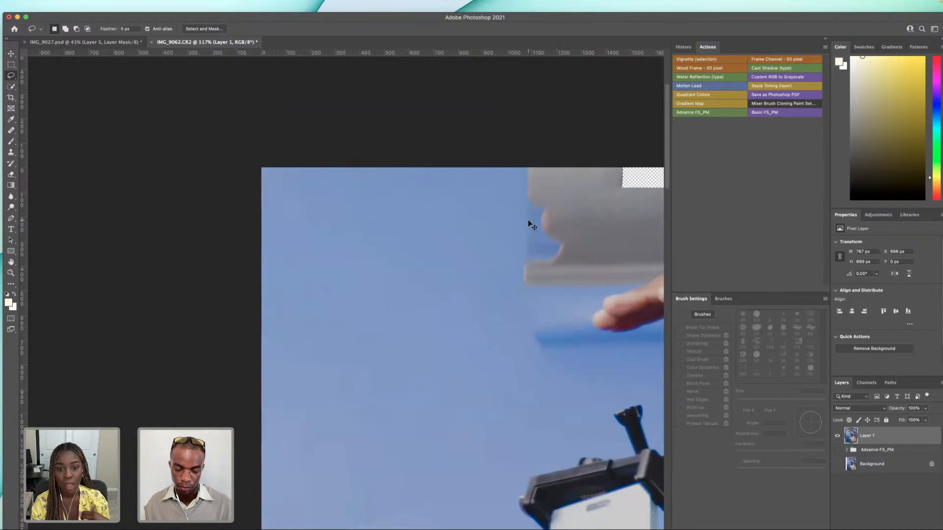
# - Try working on a duplicate of Layer 1, and undo the duplication
pyautogui.scroll(-5, 560, 274)
pyautogui.scroll(1, 560, 274)
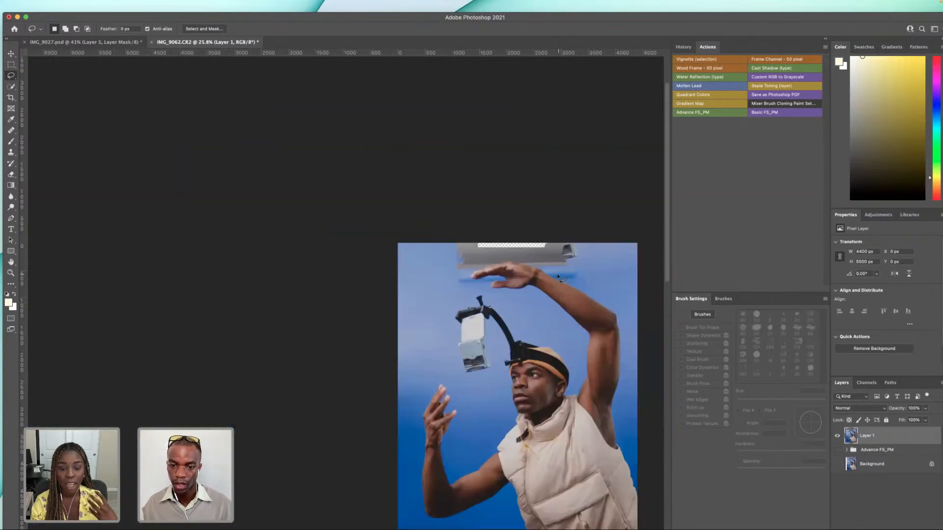
pyautogui.scroll(4, 559, 279)
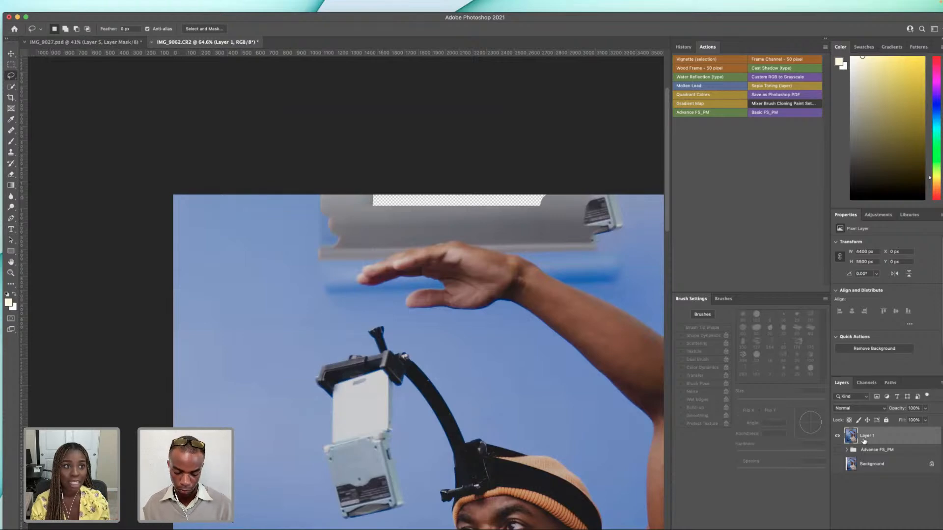
pyautogui.press('super+j')
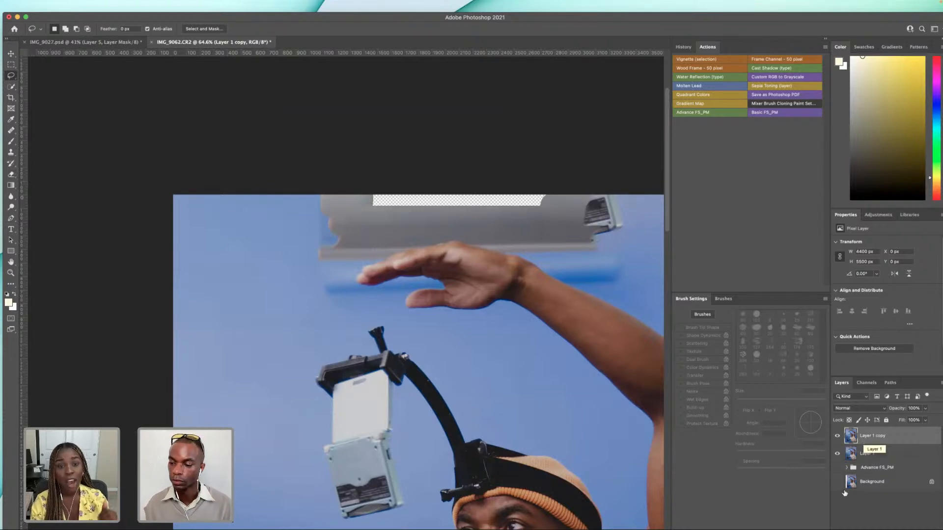
pyautogui.press('super+z')
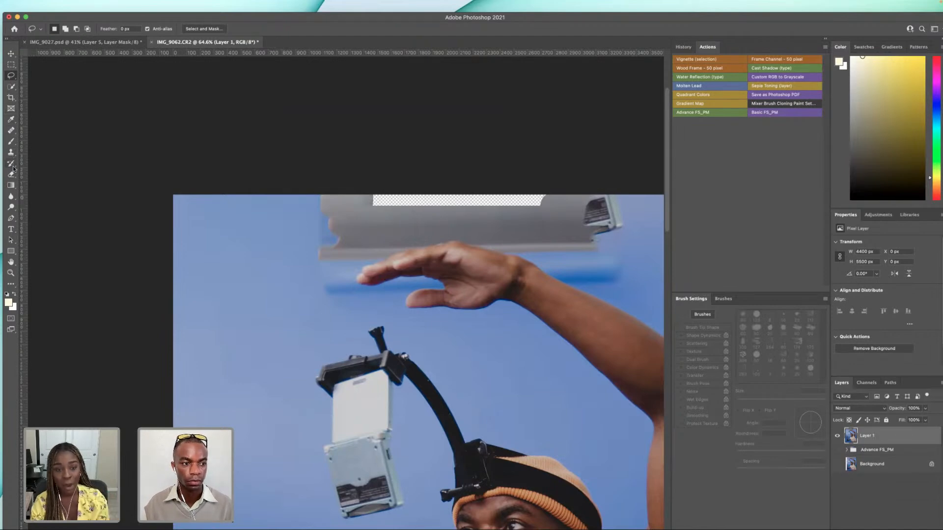
# - Select the raised hand with the Quick Selection tool, using a smaller brush to include the fingertips
pyautogui.click(11, 87)
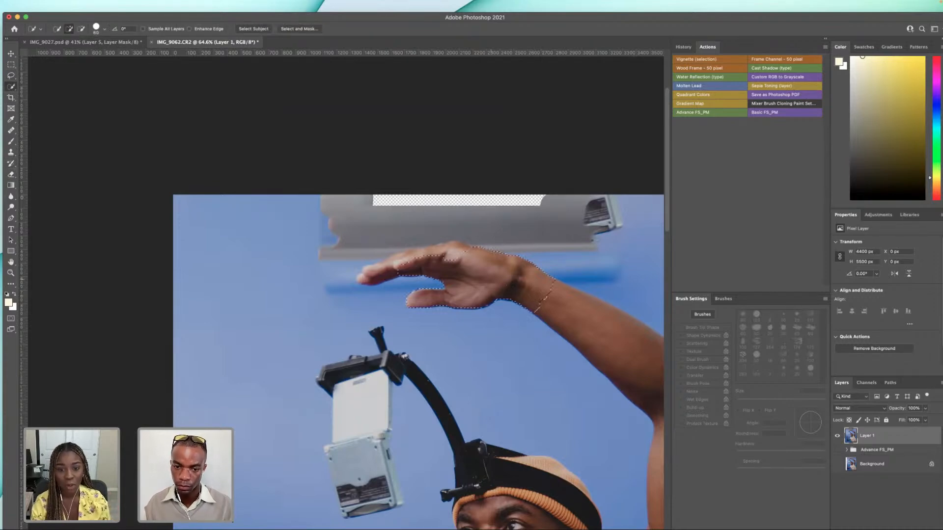
pyautogui.moveTo(447, 250); pyautogui.dragTo(395, 264)
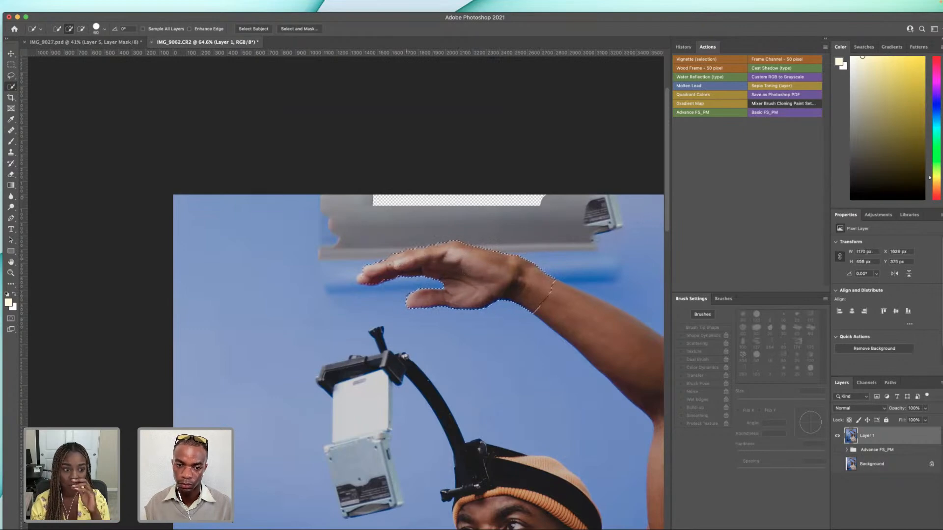
pyautogui.scroll(6, 366, 275)
pyautogui.press('[')
pyautogui.press('[')
pyautogui.press('[')
pyautogui.press('[')
pyautogui.press('[')
pyautogui.press('[')
pyautogui.press('[')
pyautogui.press('[')
pyautogui.press('[')
pyautogui.press('[')
pyautogui.press('[')
pyautogui.moveTo(337, 290); pyautogui.dragTo(284, 295)
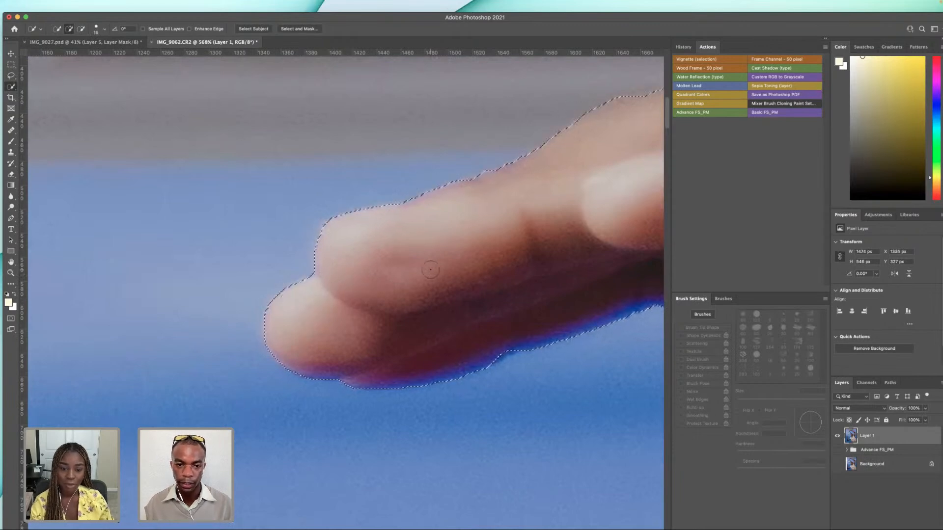
# - Shrink the Quick Selection brush further and add the dark lower edge of the fingers to the selection
pyautogui.hscroll(1, 431, 269)
pyautogui.press('[')
pyautogui.press('[')
pyautogui.press('[')
pyautogui.press('[')
pyautogui.press('[')
pyautogui.press('[')
pyautogui.press('[')
pyautogui.click(482, 357)
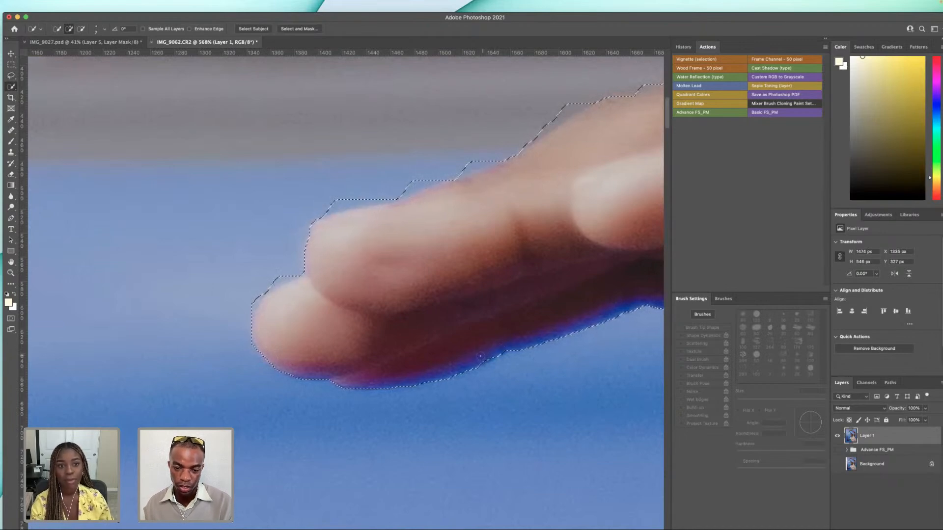
# - Refine the selection edge in the gap between thumb and palm, keeping the blue background out and following the thumb's upper contour
pyautogui.hscroll(4, 548, 339)
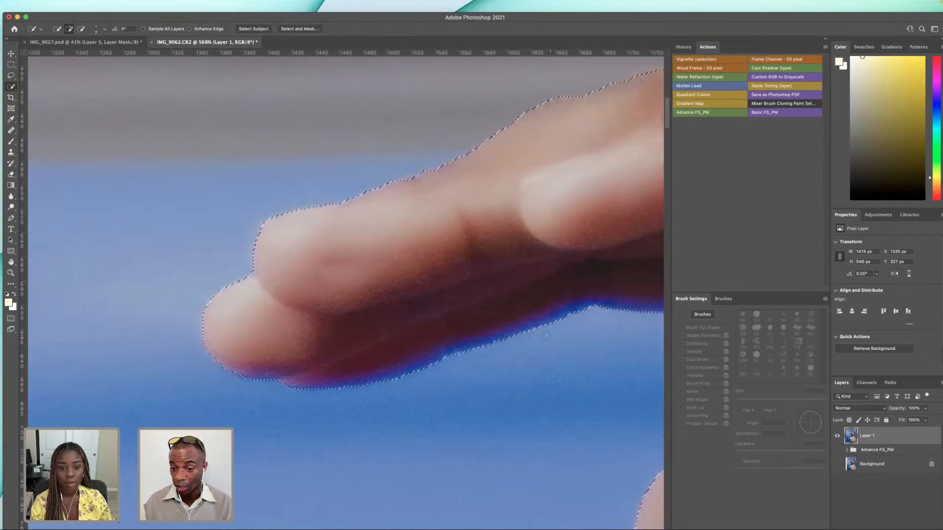
pyautogui.hscroll(20, 548, 339)
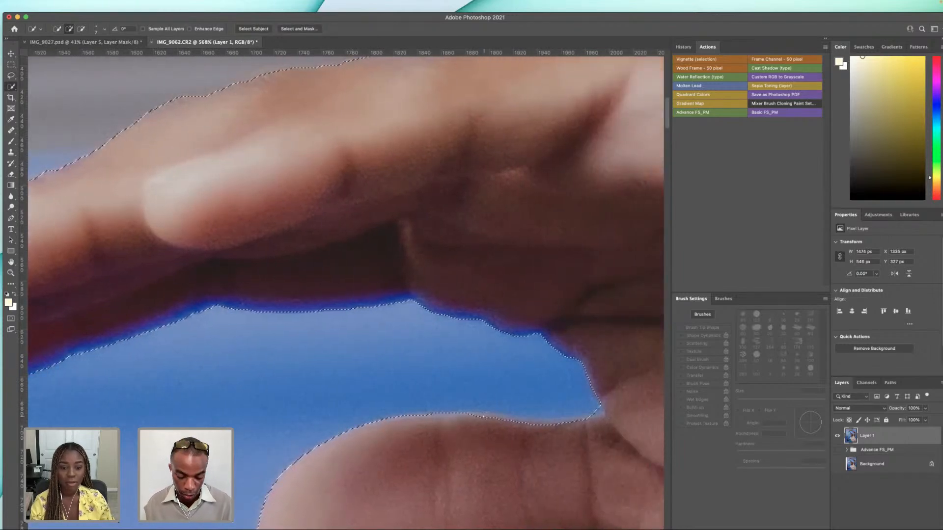
pyautogui.press('alt')
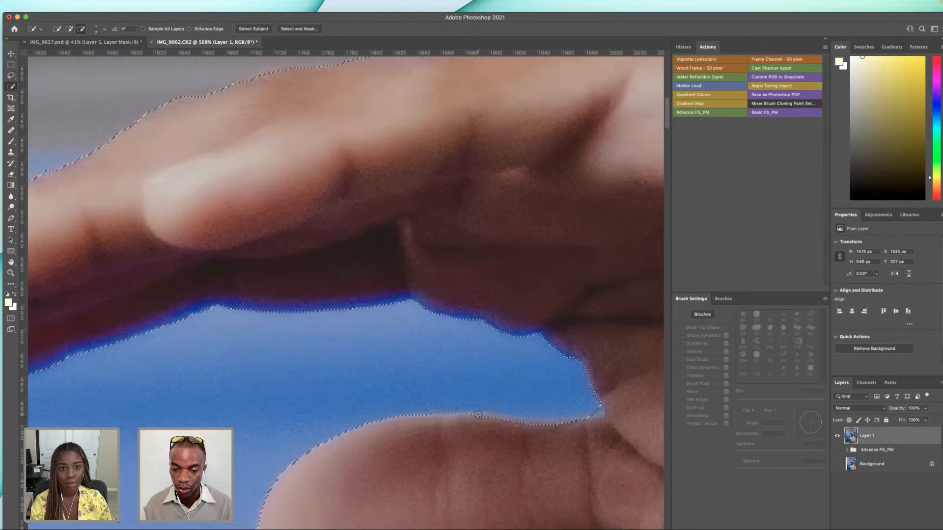
pyautogui.moveTo(468, 414); pyautogui.dragTo(486, 415)
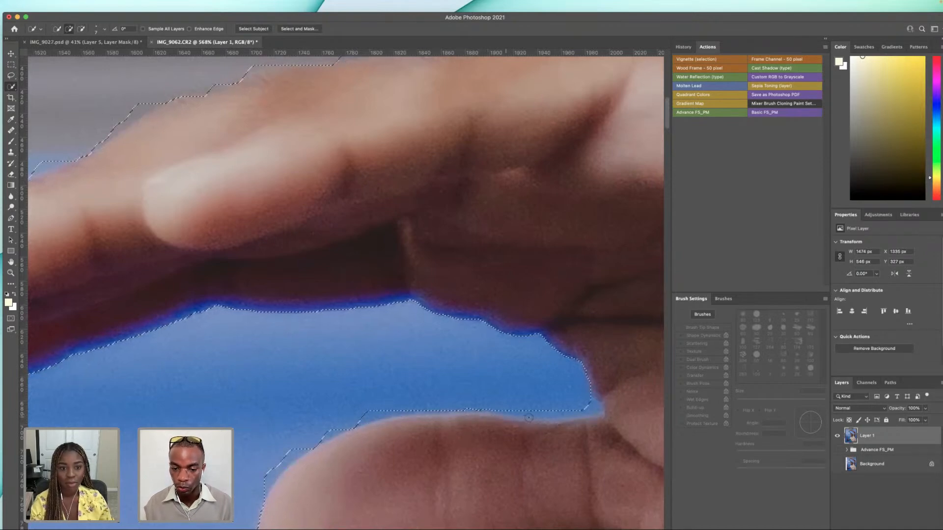
pyautogui.moveTo(569, 416); pyautogui.dragTo(602, 406)
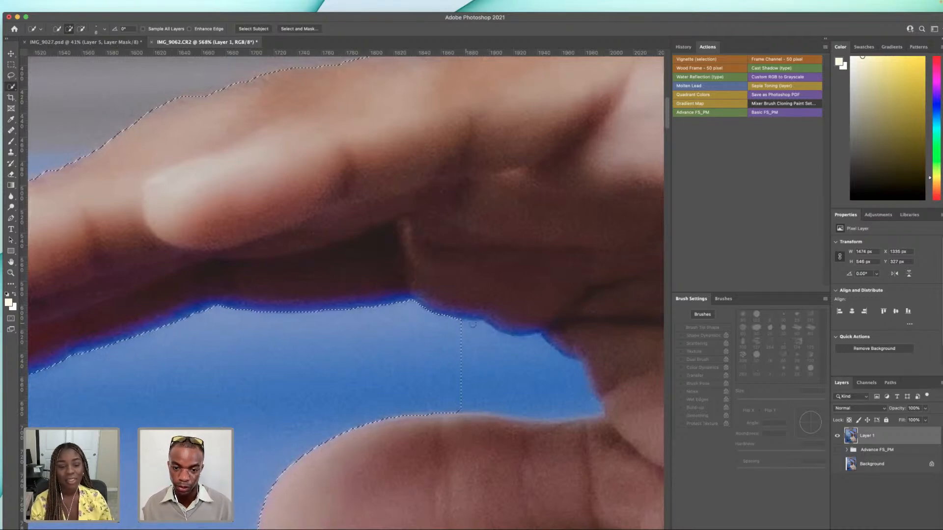
pyautogui.press('alt')
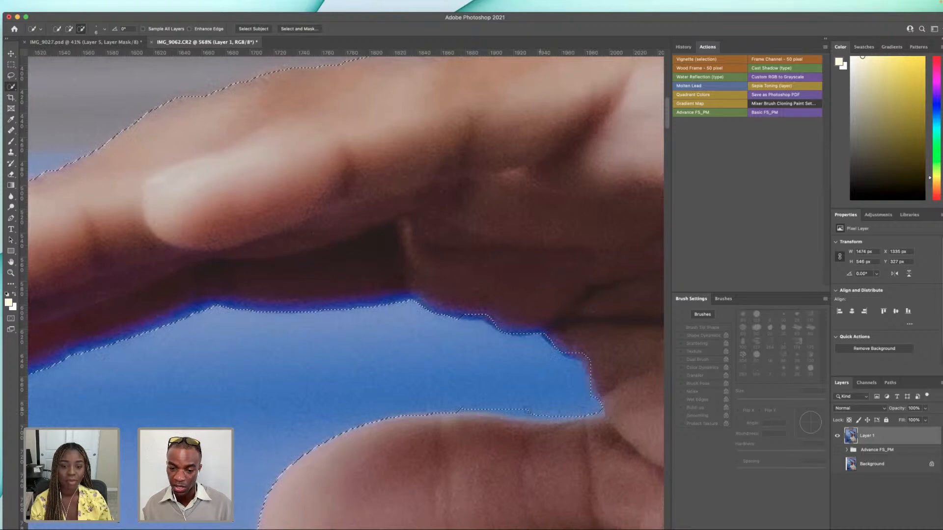
pyautogui.moveTo(456, 405); pyautogui.dragTo(495, 343)
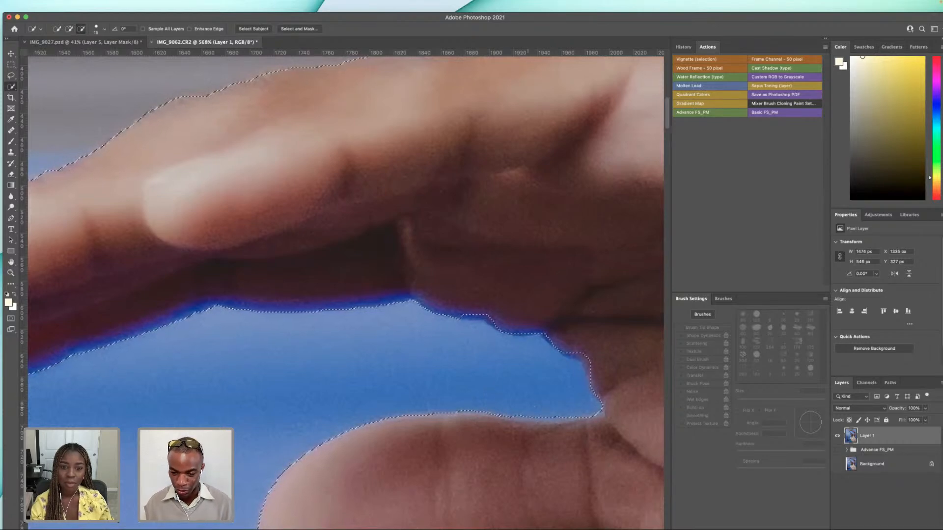
pyautogui.moveTo(475, 414)
pyautogui.mouseDown()
pyautogui.moveTo(461, 420)
pyautogui.moveTo(504, 419)
pyautogui.mouseUp()
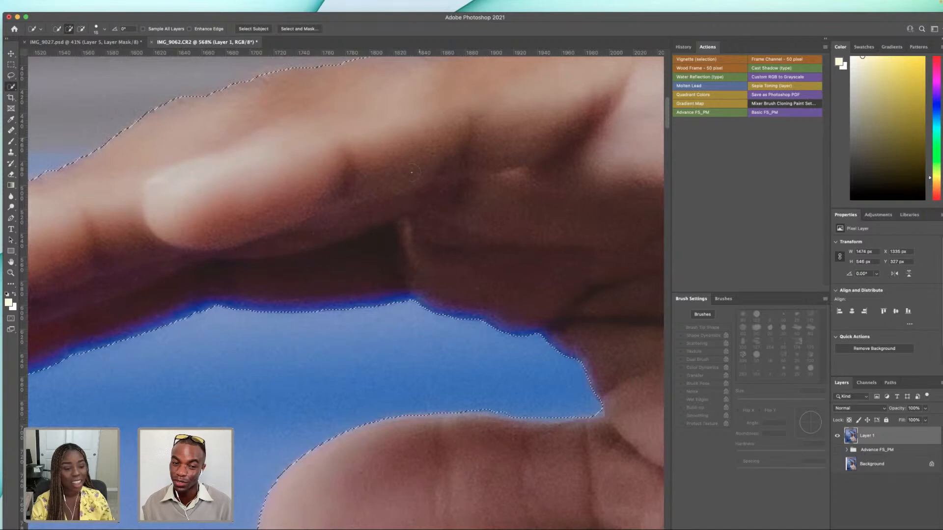
# - Refine the selection along the upper edge of the fingers, subtracting the gray background with a smaller brush
pyautogui.scroll(3, 504, 418)
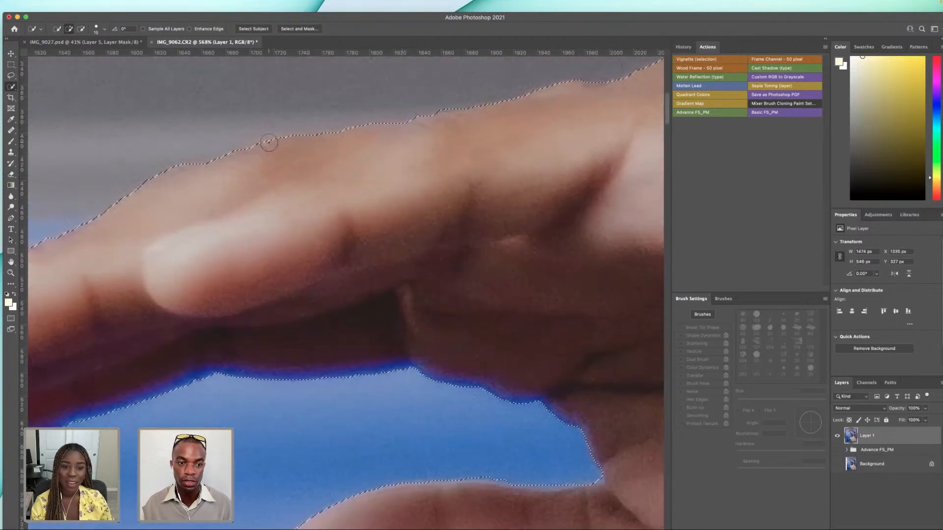
pyautogui.moveTo(202, 168); pyautogui.dragTo(192, 168)
pyautogui.press('[')
pyautogui.press('[')
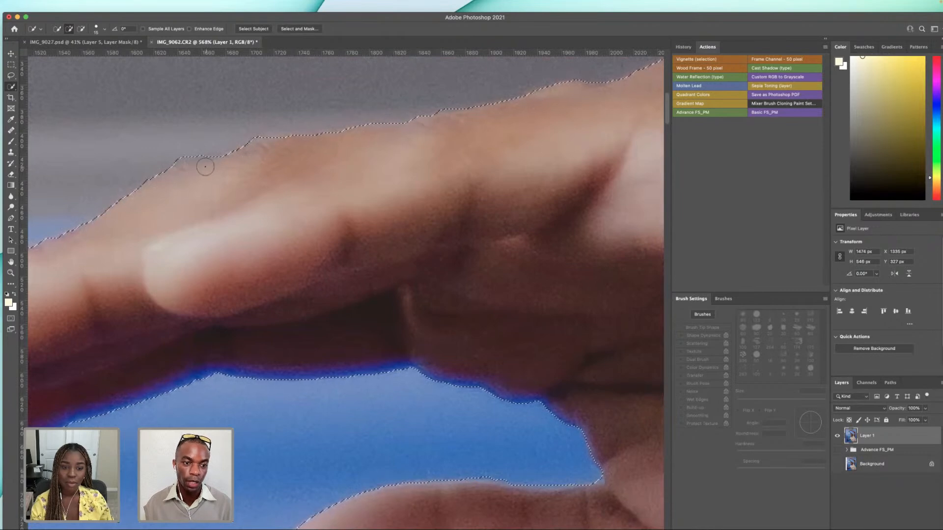
pyautogui.press('[')
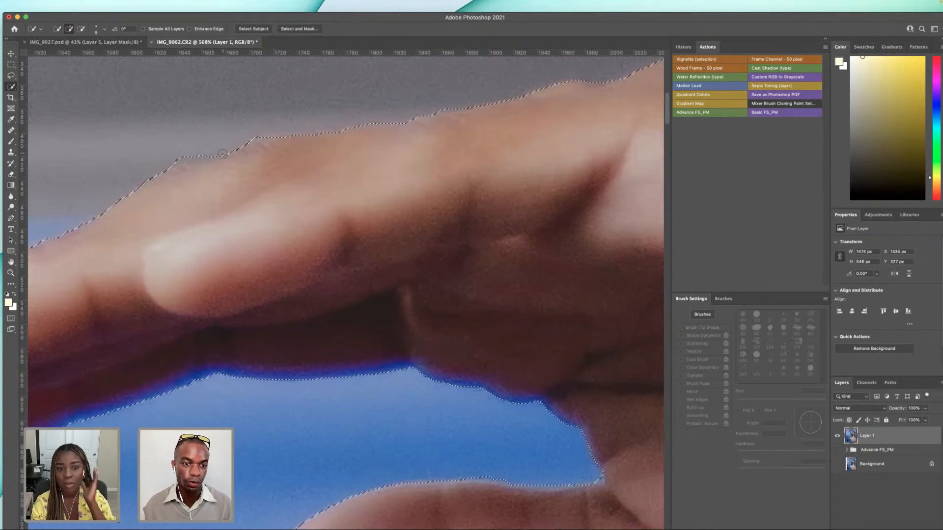
pyautogui.click(229, 153)
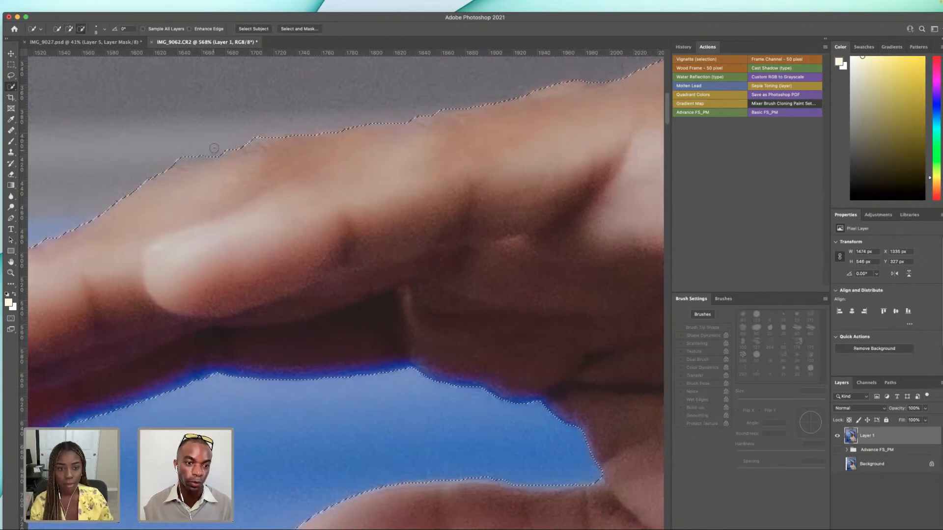
pyautogui.moveTo(209, 154); pyautogui.dragTo(192, 153)
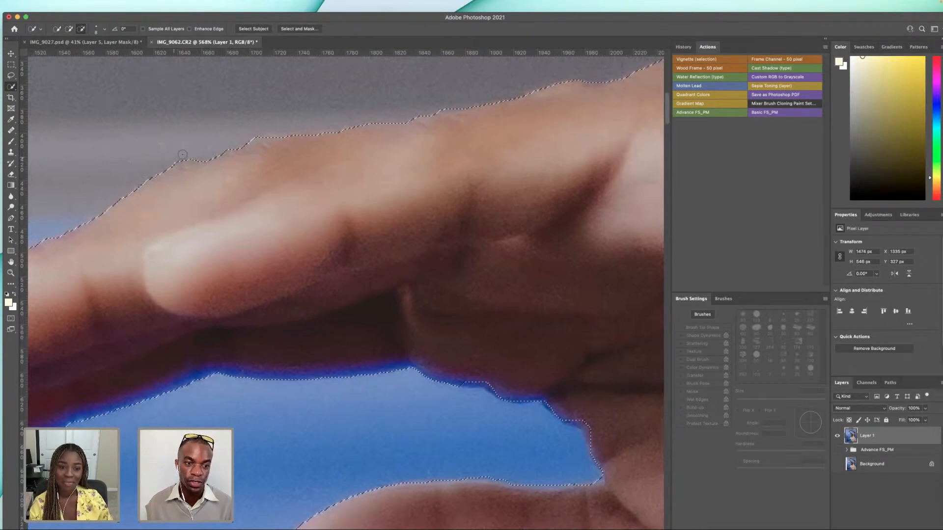
# - Extend the hand selection past the wrist to about halfway along the raised forearm
pyautogui.hscroll(7, 381, 158)
pyautogui.scroll(2, 381, 157)
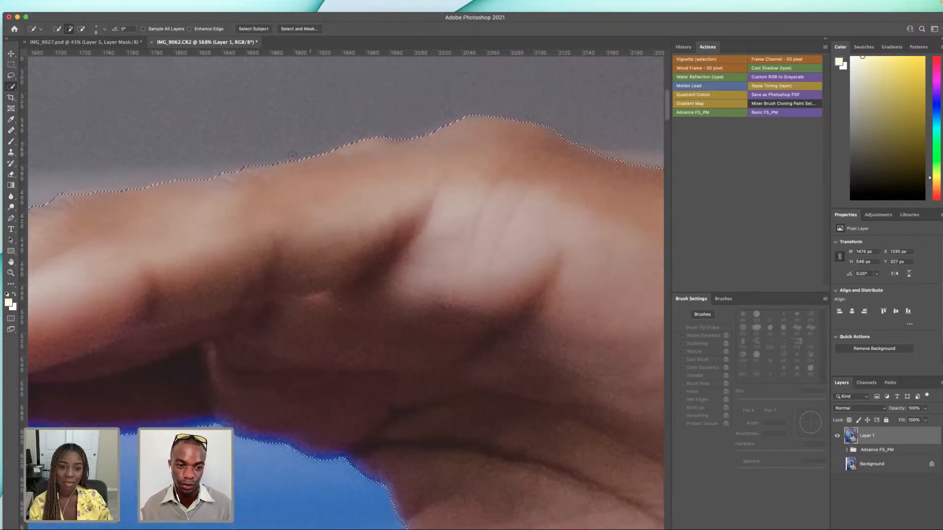
pyautogui.scroll(-6, 525, 170)
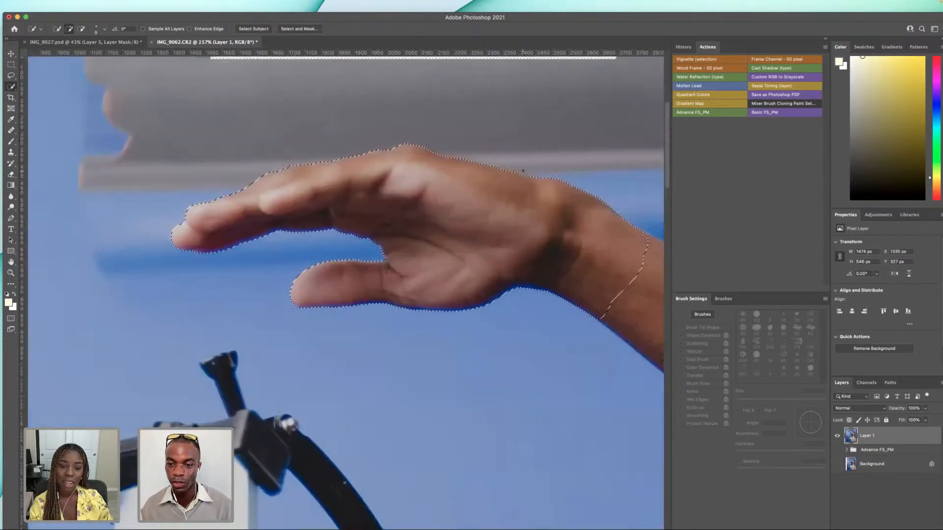
pyautogui.hscroll(4, 525, 171)
pyautogui.scroll(-3, 509, 218)
pyautogui.scroll(-3, 509, 218)
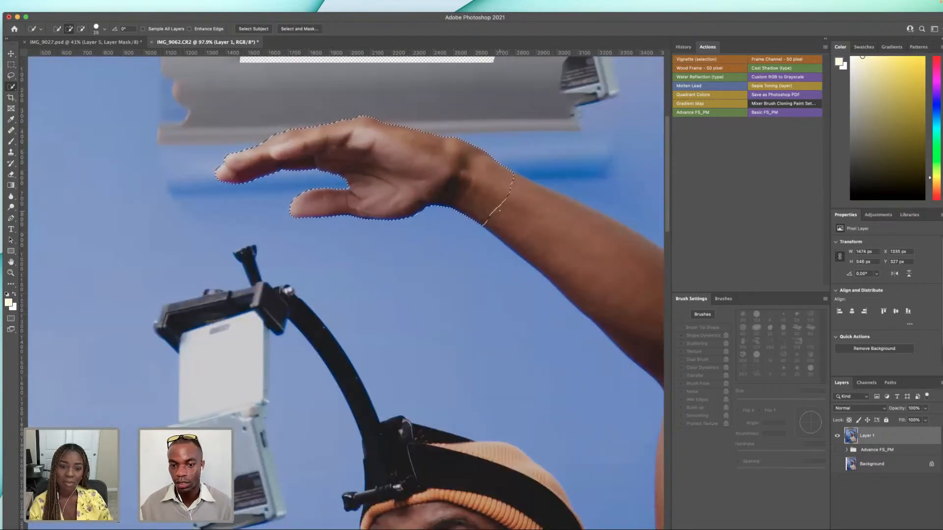
pyautogui.moveTo(525, 221); pyautogui.dragTo(536, 211)
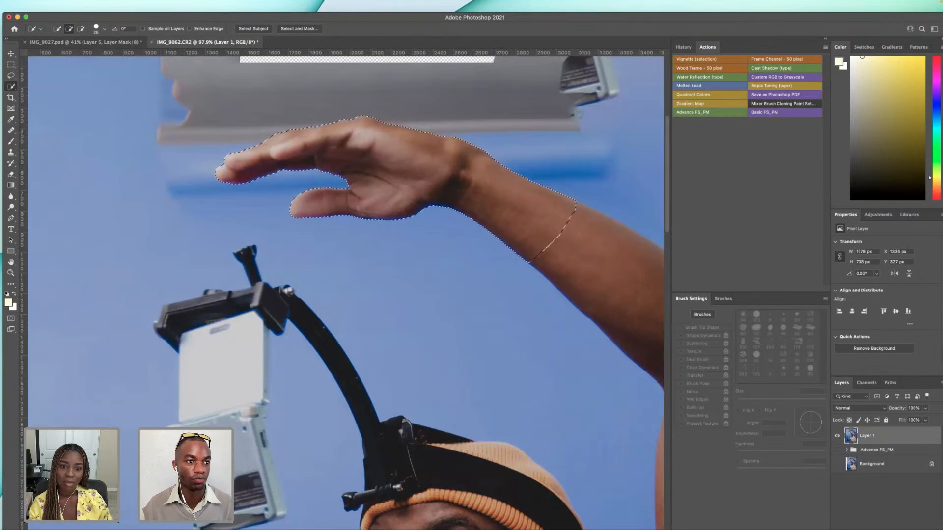
# - Try moving the selected hand and forearm onto a new layer with Layer Via Cut, and undo the cut
pyautogui.click(12, 65)
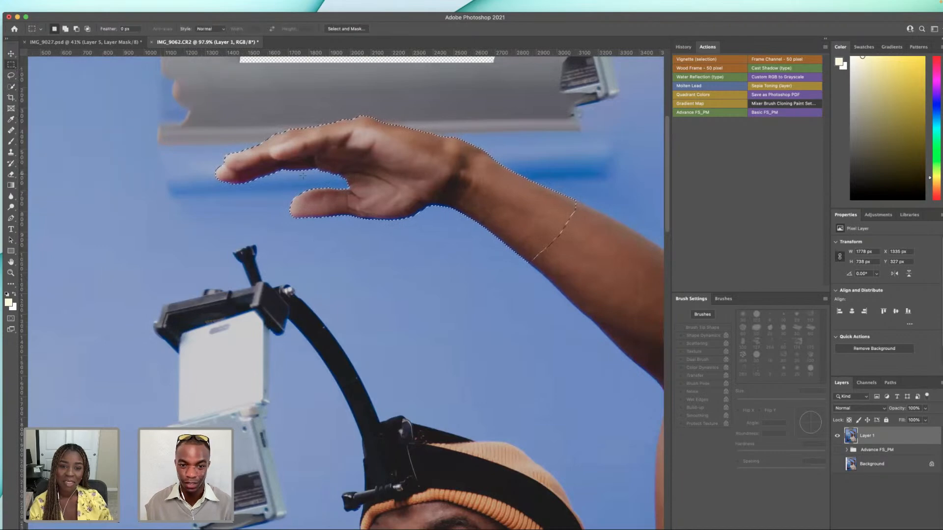
pyautogui.rightClick(346, 168)
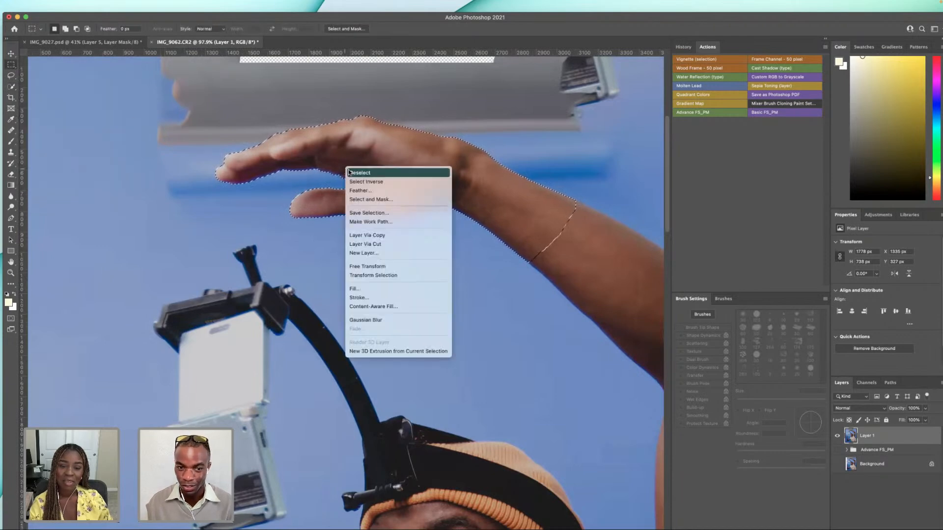
pyautogui.click(374, 244)
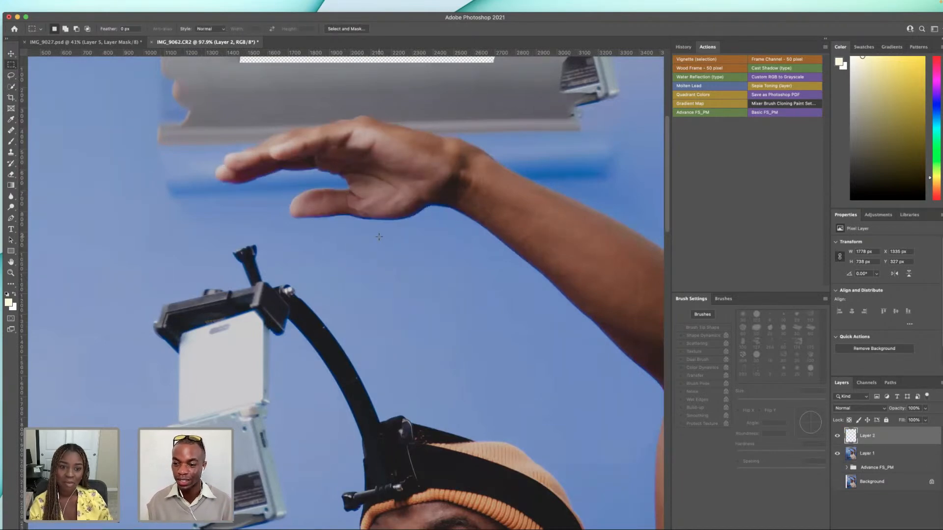
pyautogui.press('super+z')
# - Open the list of selection commands for the outlined hand and forearm
pyautogui.rightClick(415, 195)
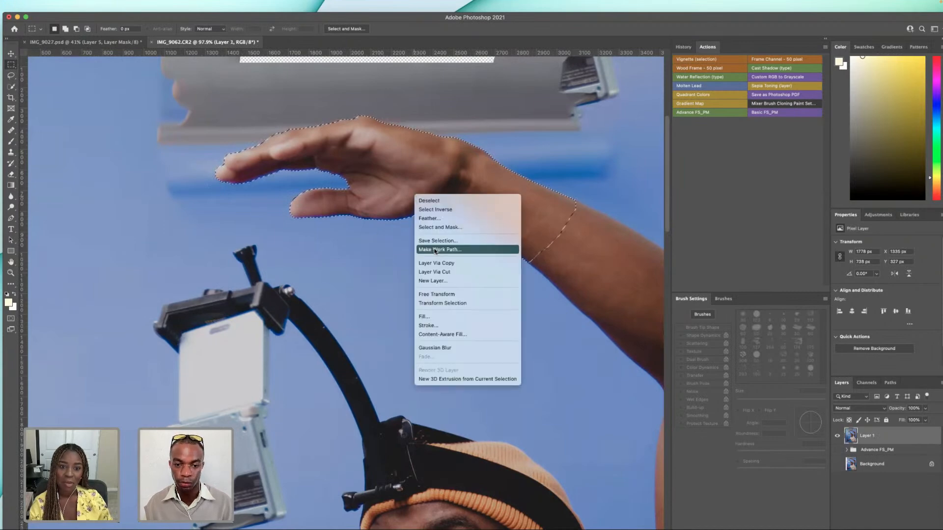
# - Cut the selected hand and wrist to a new layer and hide that layer
pyautogui.click(438, 272)
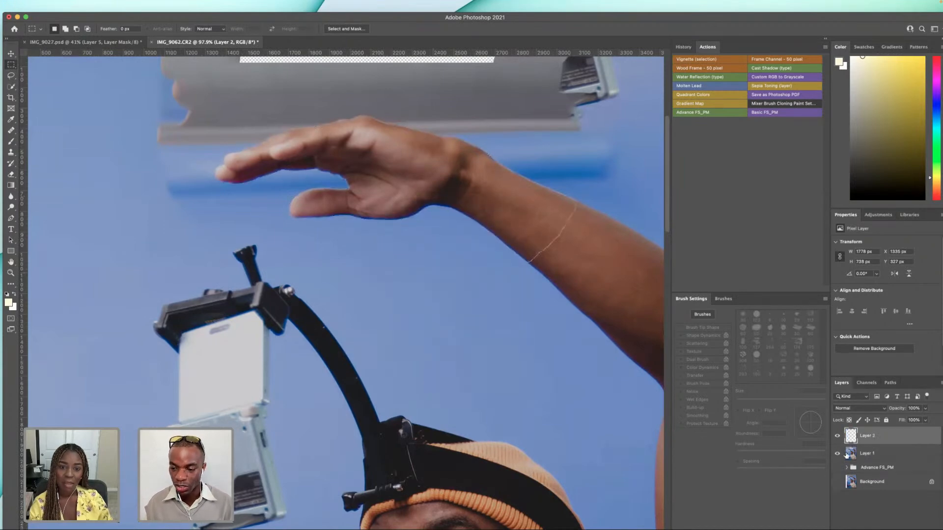
pyautogui.click(837, 437)
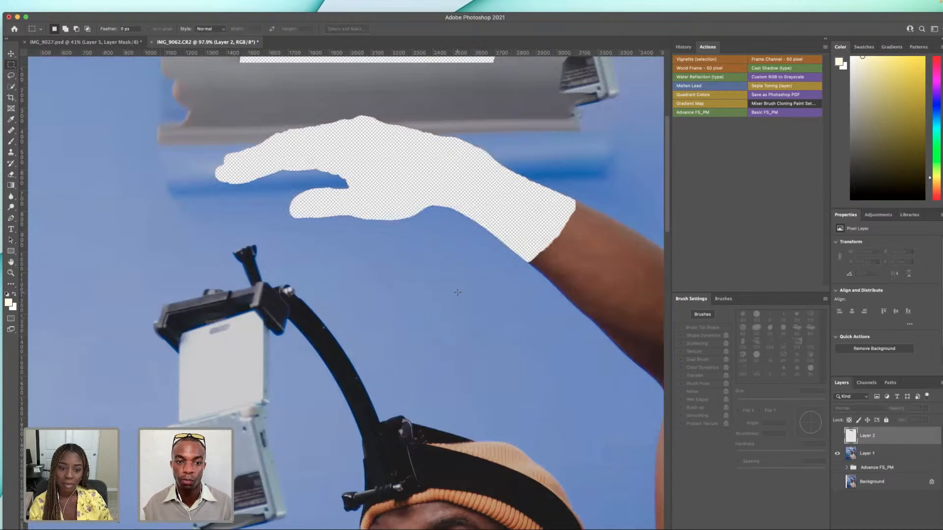
pyautogui.scroll(-5, 458, 292)
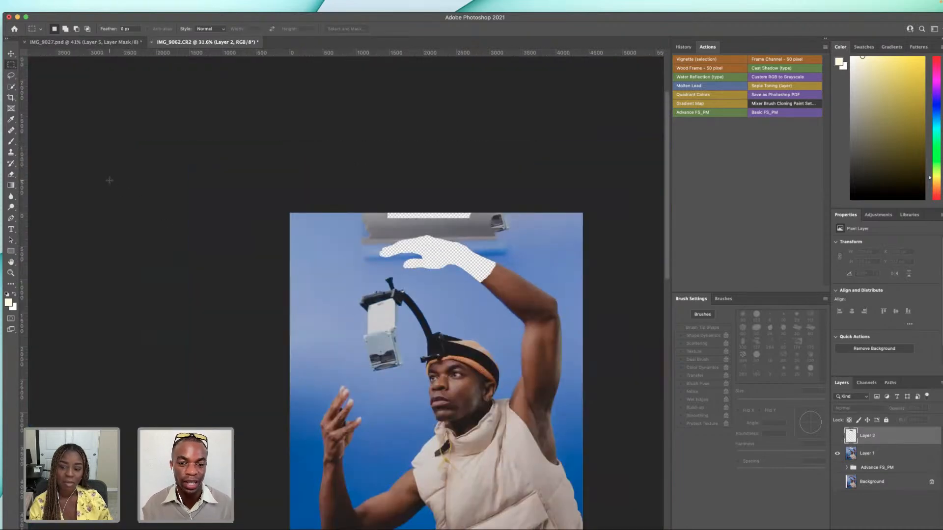
# - Lasso the top strip of the photo around the reflector and the hand-shaped hole, and make Layer 1 active
pyautogui.click(11, 75)
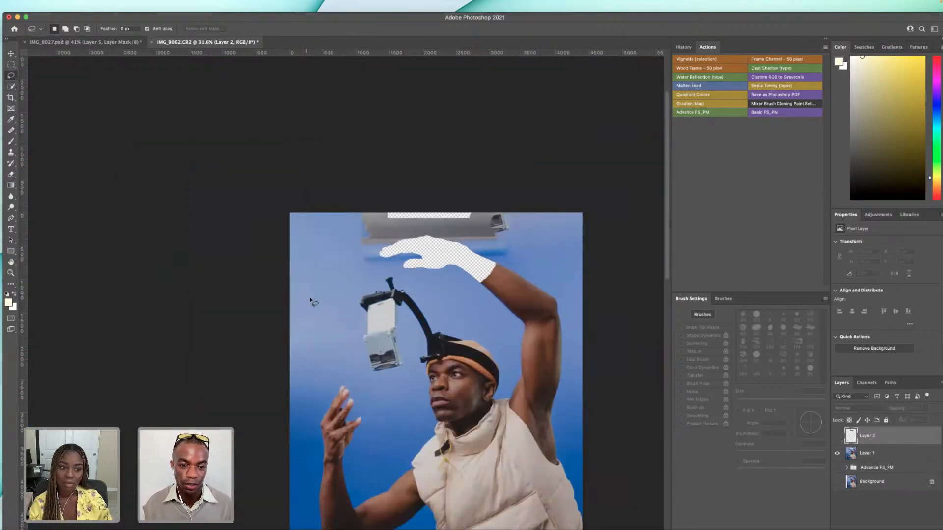
pyautogui.moveTo(291, 262)
pyautogui.mouseDown()
pyautogui.moveTo(472, 277)
pyautogui.moveTo(510, 251)
pyautogui.moveTo(587, 260)
pyautogui.moveTo(595, 230)
pyautogui.moveTo(326, 153)
pyautogui.moveTo(294, 211)
pyautogui.mouseUp()
pyautogui.rightClick(353, 229)
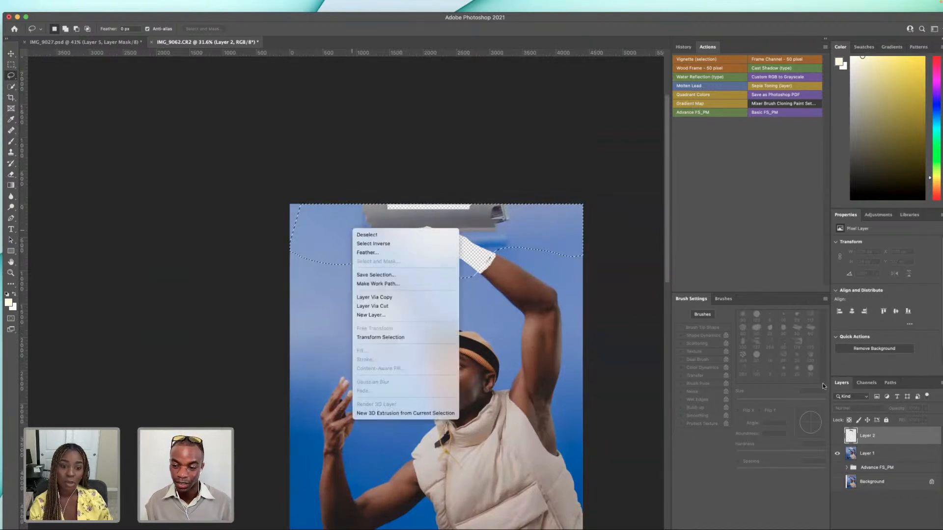
pyautogui.click(899, 467)
pyautogui.click(869, 453)
# - Fill the selected top strip using Content-Aware with Color Adaptation at 100% opacity, and deselect
pyautogui.rightClick(457, 242)
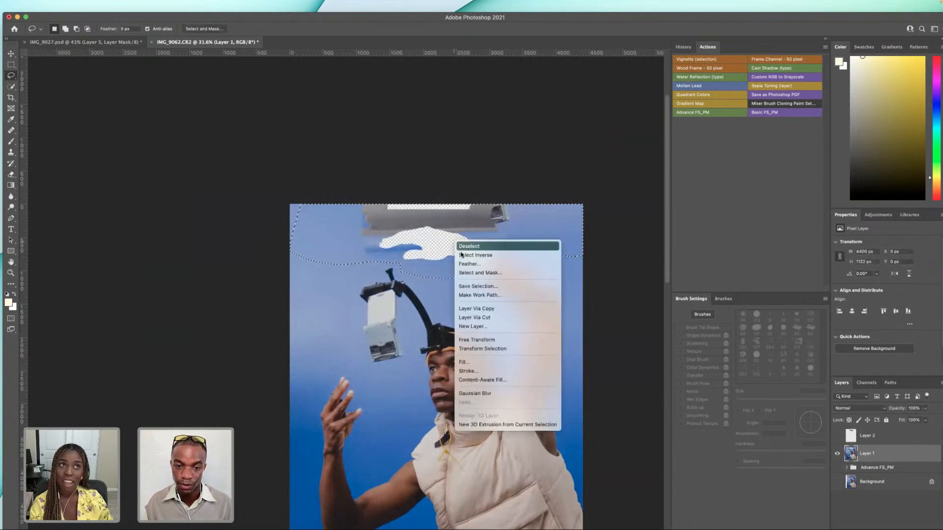
pyautogui.click(463, 362)
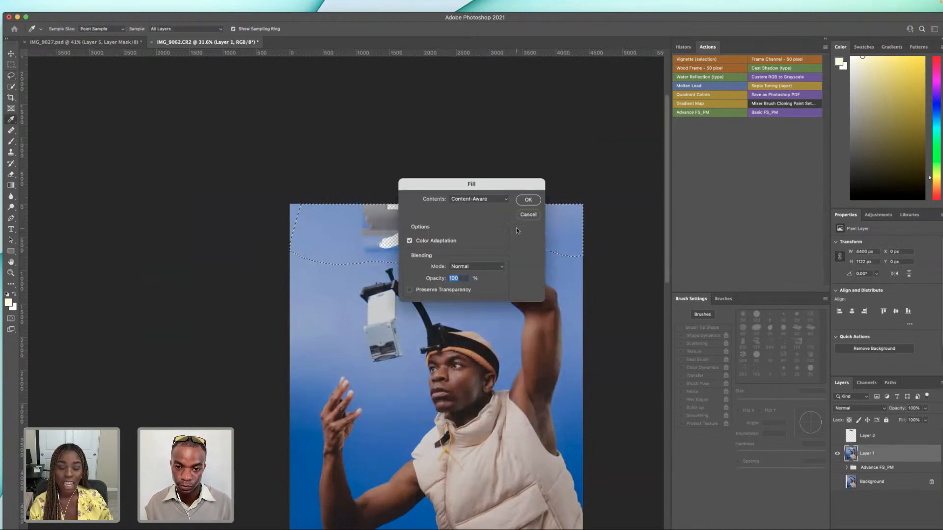
pyautogui.click(529, 203)
pyautogui.rightClick(445, 241)
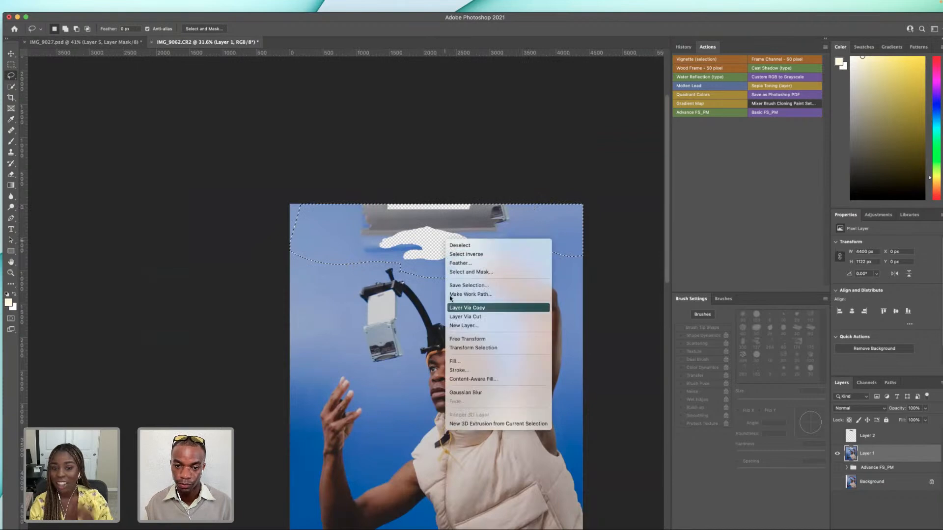
pyautogui.click(460, 361)
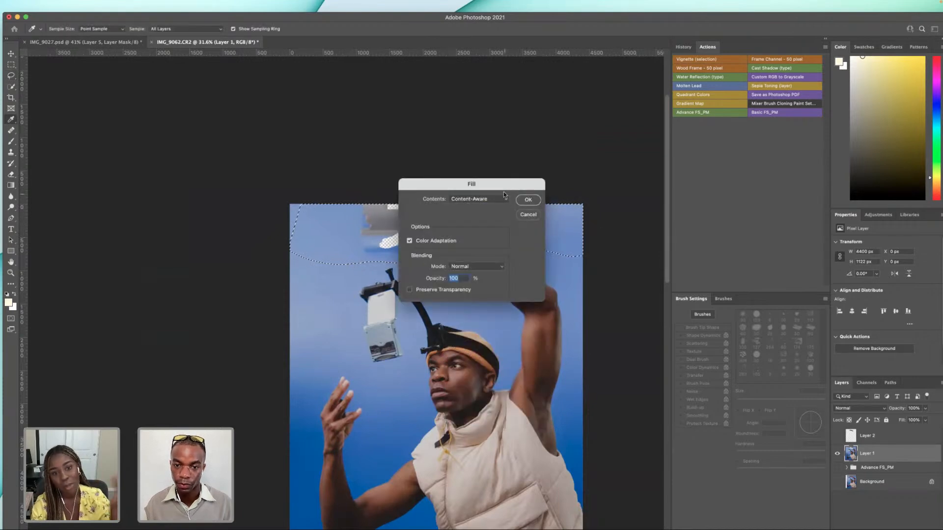
pyautogui.click(534, 200)
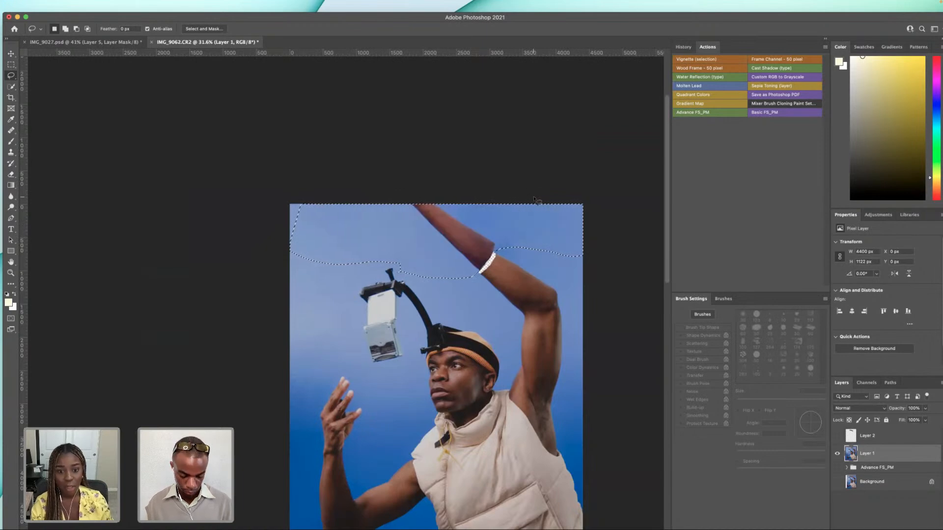
pyautogui.press('super+d')
pyautogui.moveTo(396, 204)
pyautogui.mouseDown()
pyautogui.moveTo(465, 275)
pyautogui.moveTo(493, 253)
pyautogui.mouseUp()
pyautogui.press('d')
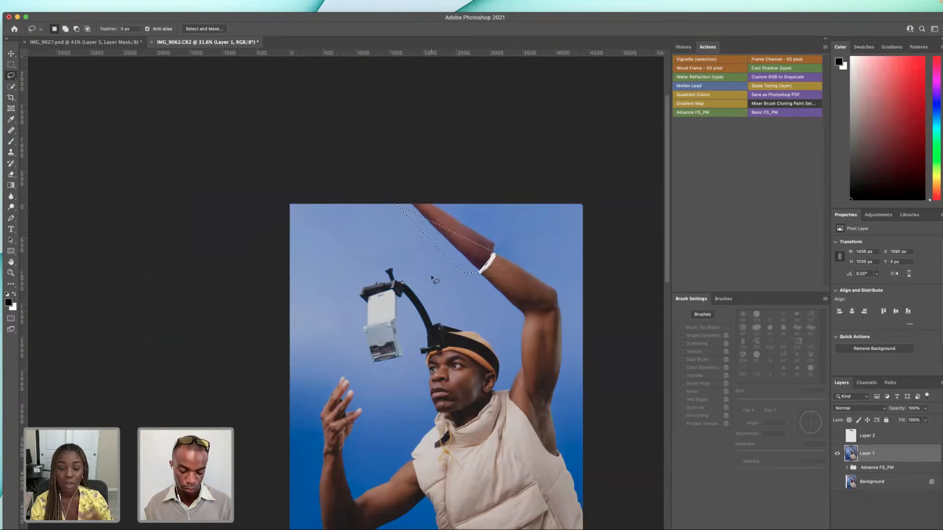
pyautogui.press('super+d')
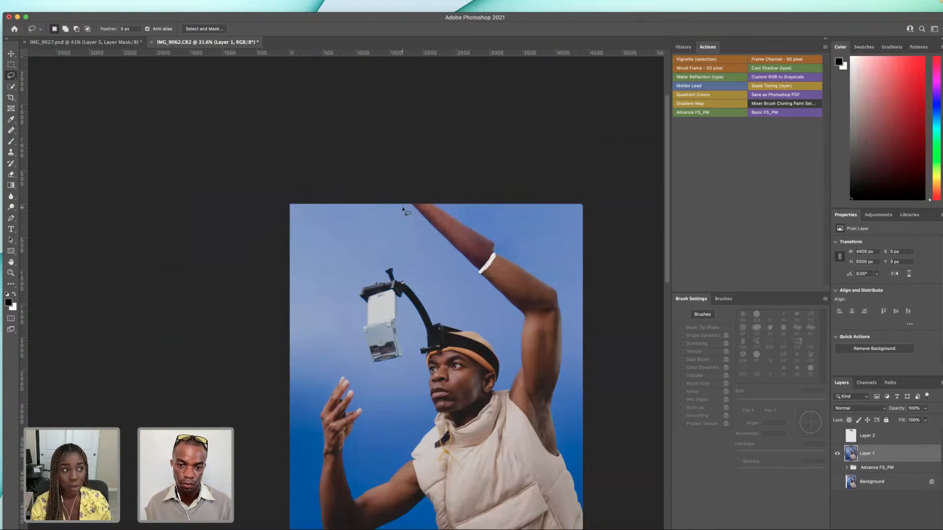
# - Lasso the stray duplicated arm above the cut forearm and replace it with sky using a Content-Aware fill
pyautogui.moveTo(404, 209)
pyautogui.mouseDown()
pyautogui.moveTo(467, 271)
pyautogui.moveTo(483, 273)
pyautogui.moveTo(497, 256)
pyautogui.moveTo(490, 216)
pyautogui.mouseUp()
pyautogui.rightClick(451, 231)
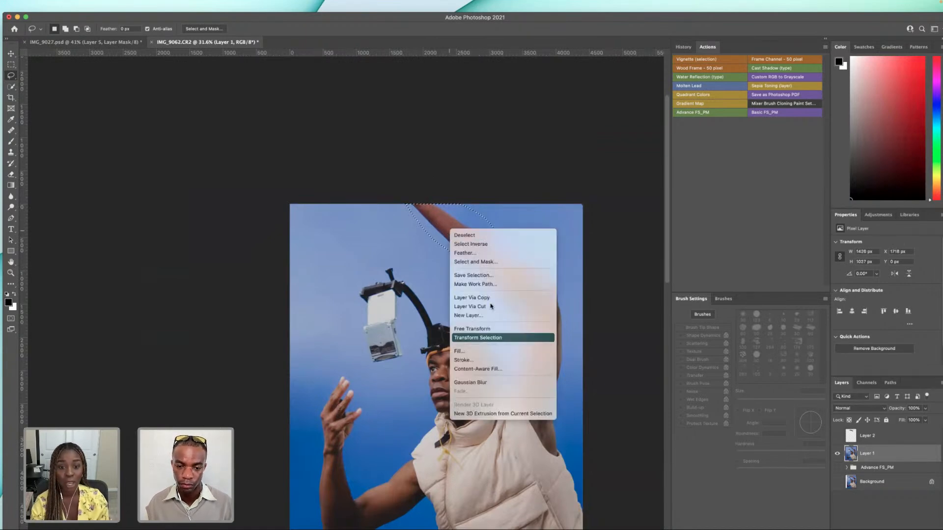
pyautogui.click(484, 352)
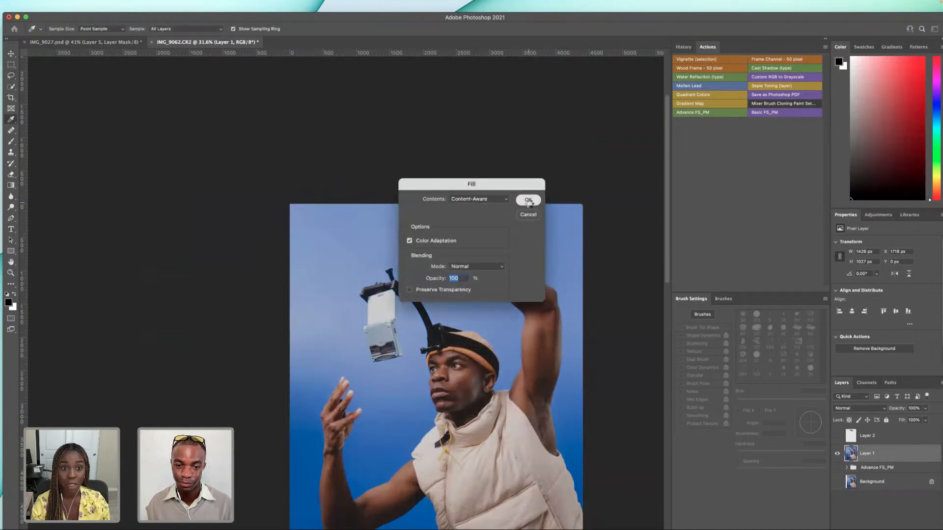
pyautogui.click(529, 205)
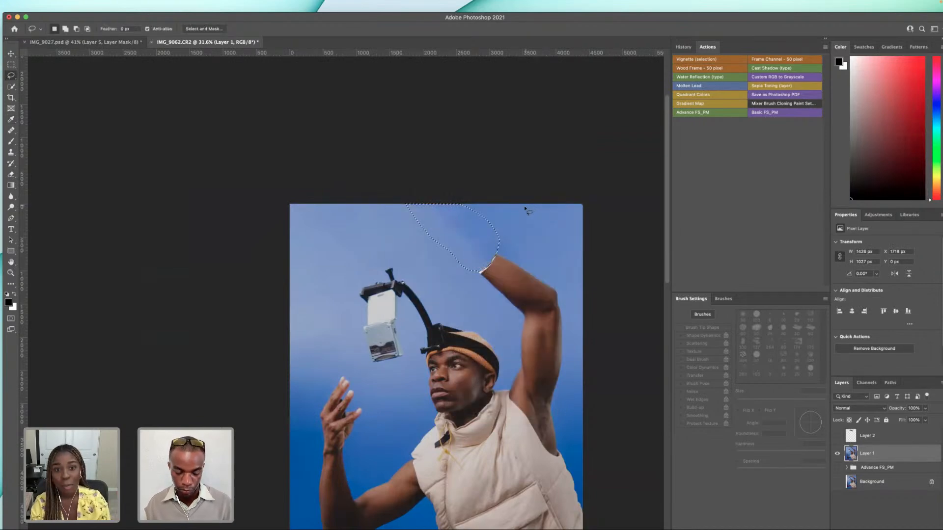
pyautogui.click(522, 218)
# - Lasso the uneven sky from above the cut forearm to the photo's top edge and smooth it with a Content-Aware fill
pyautogui.moveTo(425, 205)
pyautogui.mouseDown()
pyautogui.moveTo(470, 258)
pyautogui.moveTo(532, 256)
pyautogui.mouseUp()
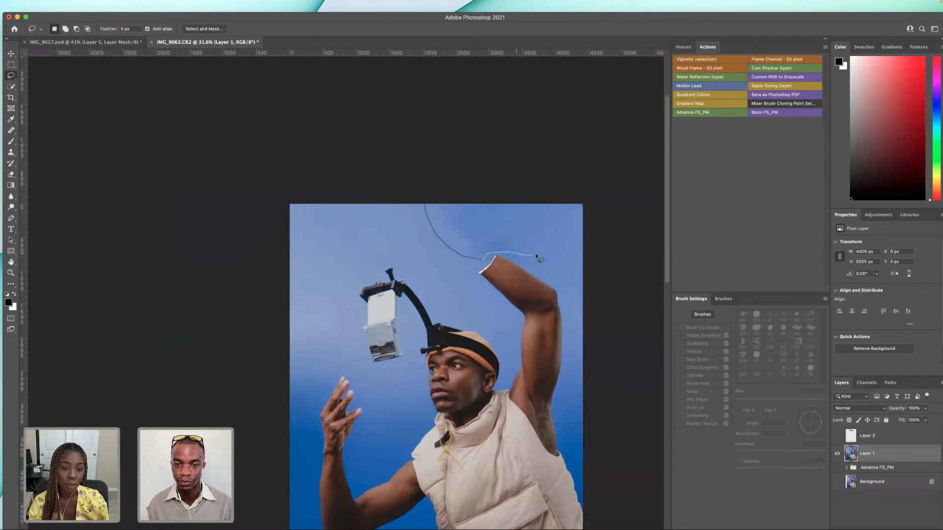
pyautogui.rightClick(488, 212)
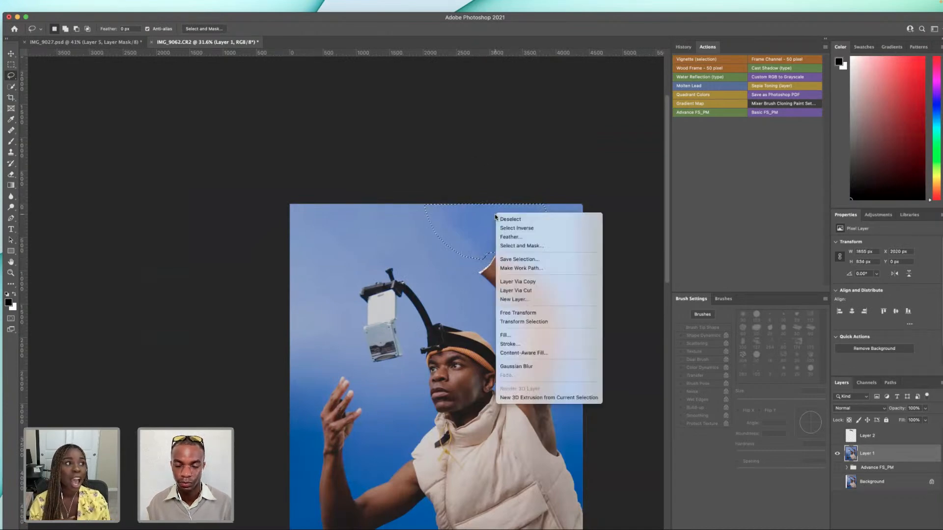
pyautogui.click(513, 335)
pyautogui.click(529, 200)
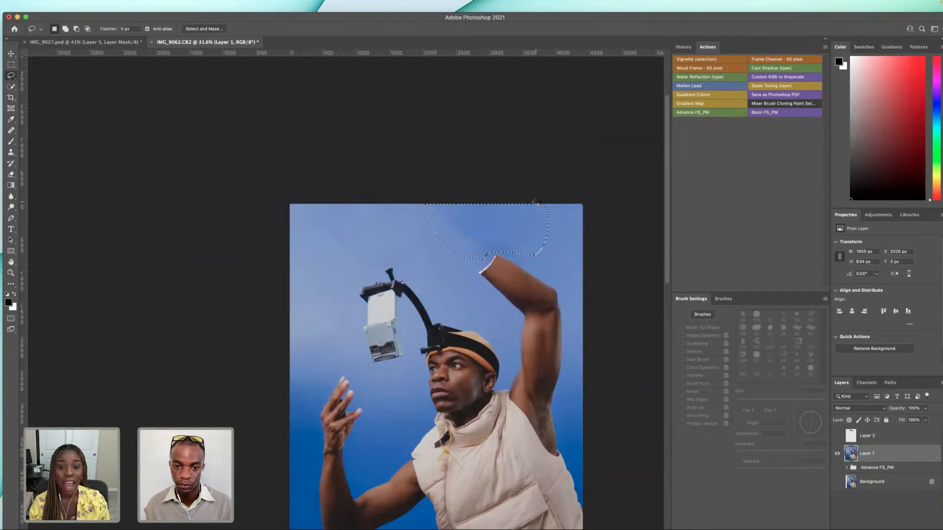
pyautogui.press('super+d')
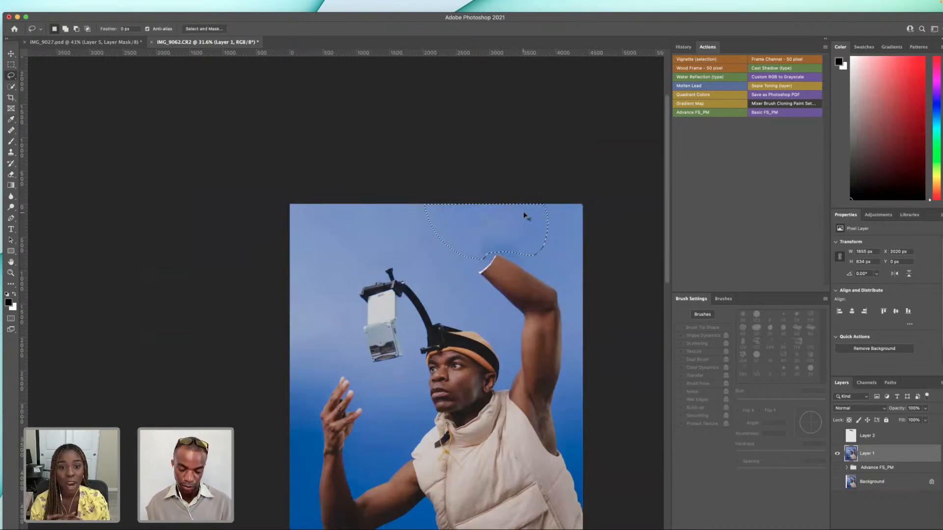
# - Lasso the sky above the forearm, reaching almost to the top-right corner of the photo, and apply another Content-Aware fill
pyautogui.moveTo(467, 227)
pyautogui.mouseDown()
pyautogui.moveTo(484, 257)
pyautogui.moveTo(517, 254)
pyautogui.moveTo(550, 237)
pyautogui.moveTo(567, 185)
pyautogui.moveTo(442, 143)
pyautogui.mouseUp()
pyautogui.rightClick(517, 222)
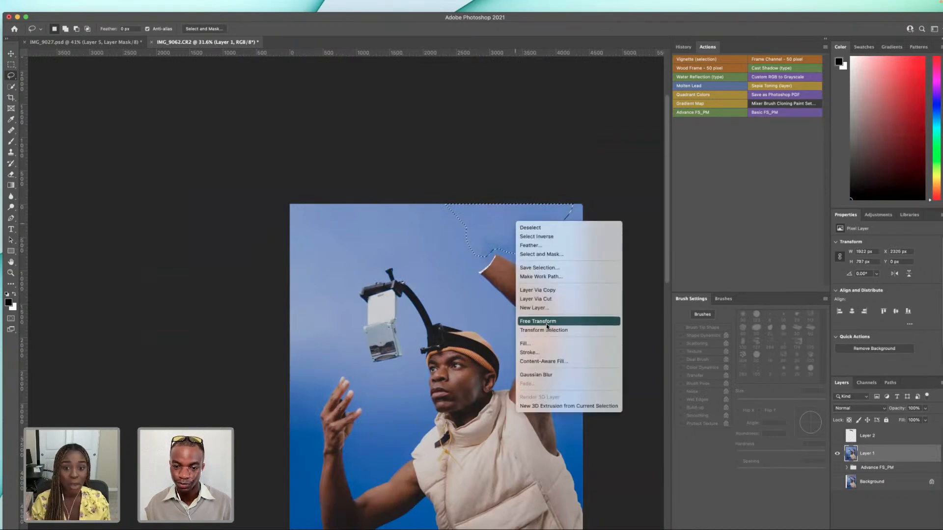
pyautogui.click(544, 344)
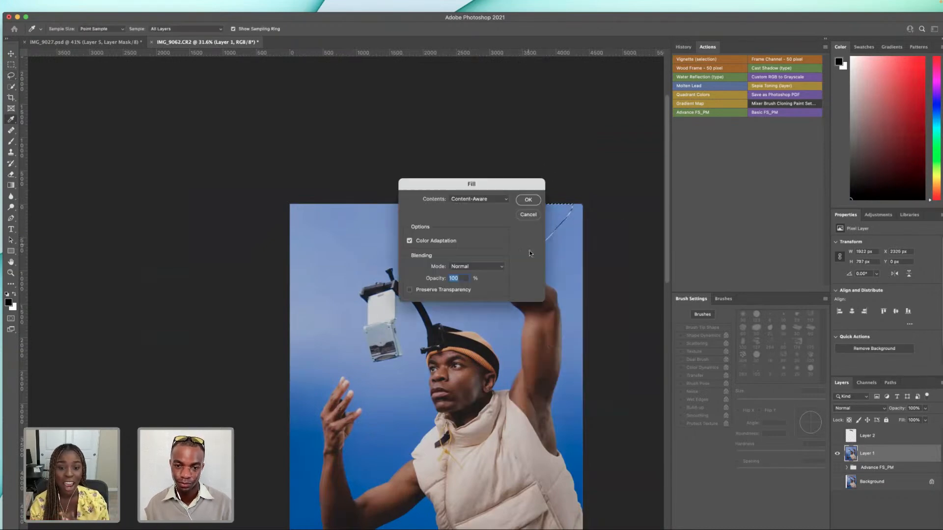
pyautogui.click(529, 200)
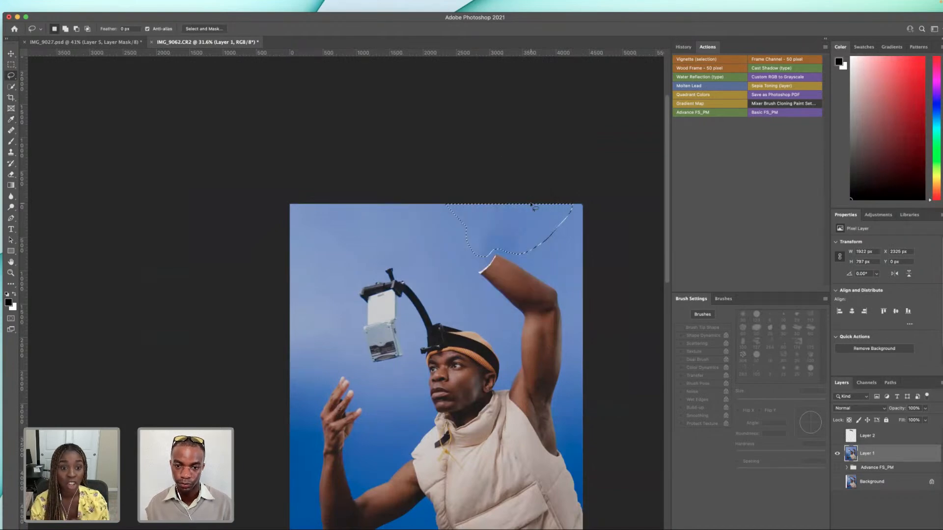
pyautogui.hotkey('ctrl', 'd')
# - Show the cut-out hand on Layer 2 again and add a new empty layer above it
pyautogui.click(837, 436)
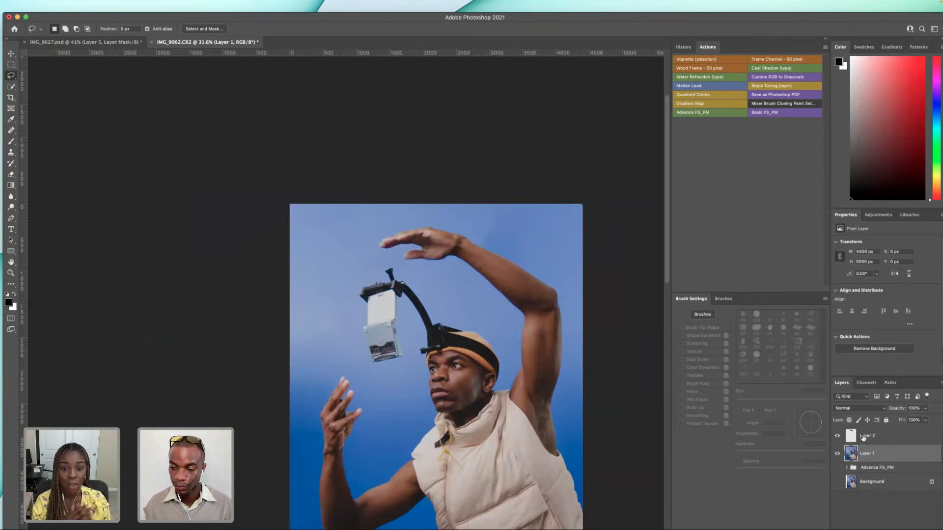
pyautogui.click(887, 439)
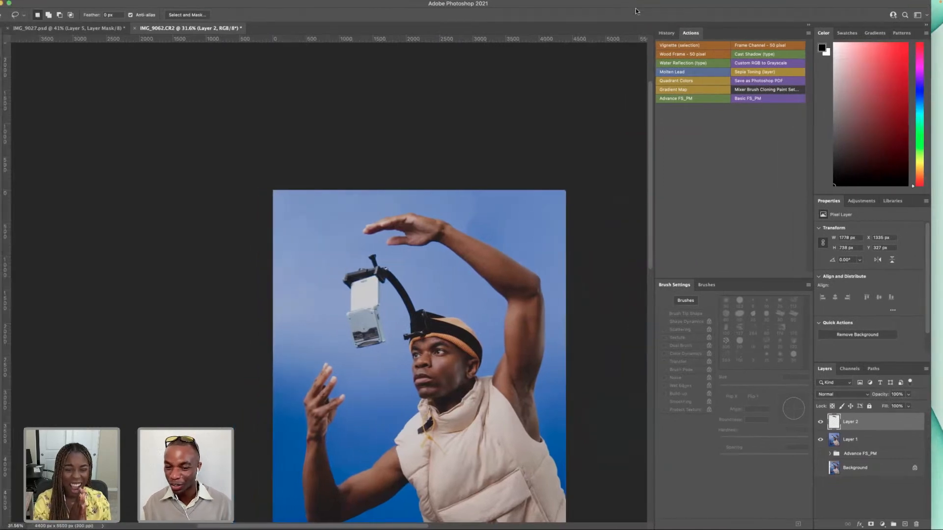
pyautogui.click(906, 524)
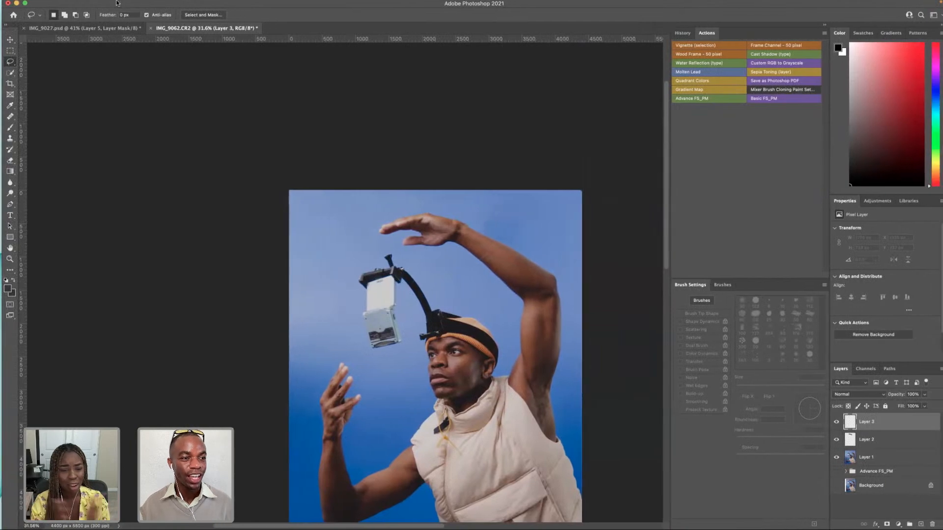
# - Set up the Clone Stamp with a soft 300 px brush that samples all layers
pyautogui.press('s')
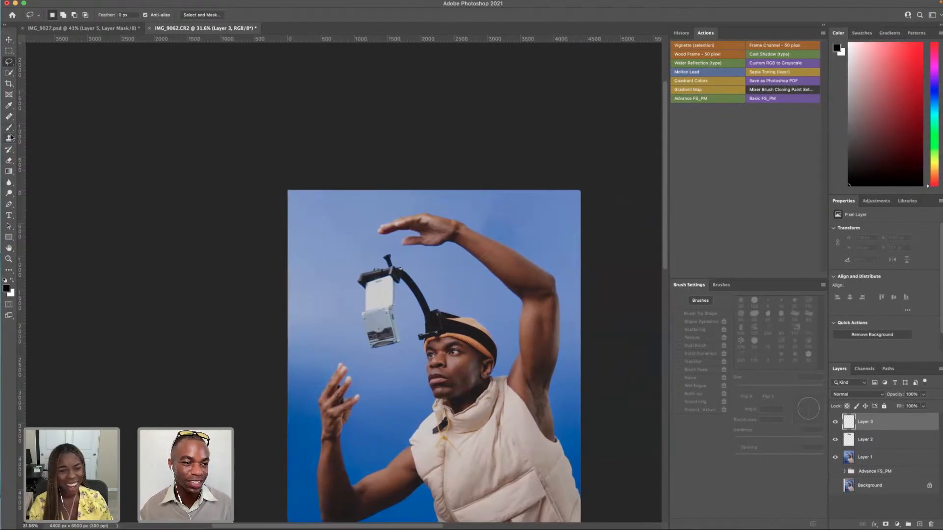
pyautogui.press(']')
pyautogui.press(']')
pyautogui.press(']')
pyautogui.press(']')
pyautogui.press(']')
pyautogui.press(']')
pyautogui.press(']')
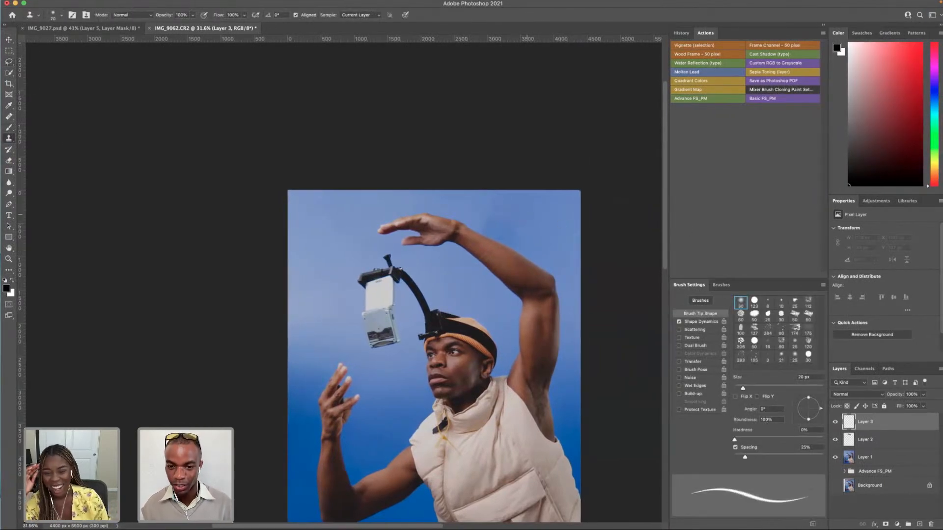
pyautogui.press(']')
pyautogui.press(']')
pyautogui.press(']')
pyautogui.press(']')
pyautogui.press(']')
pyautogui.press(']')
pyautogui.press(']')
pyautogui.press(']')
pyautogui.press(']')
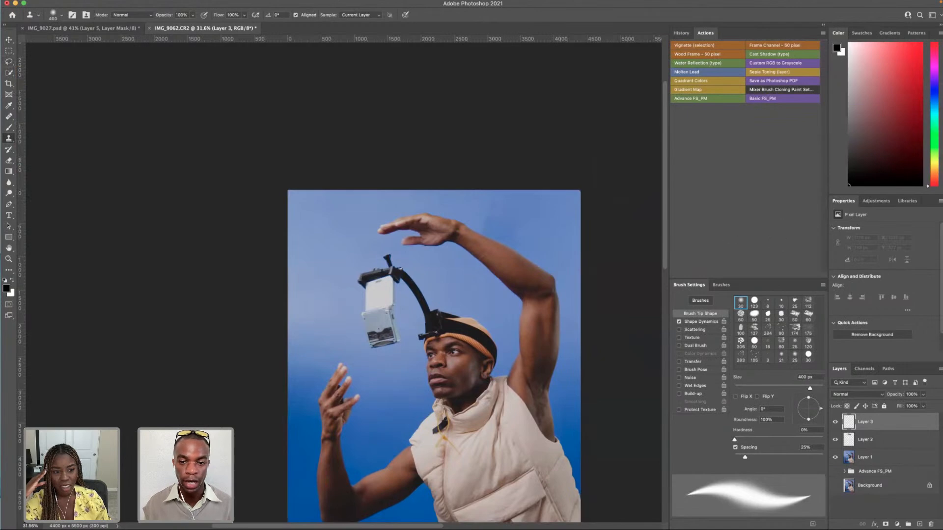
pyautogui.press('[')
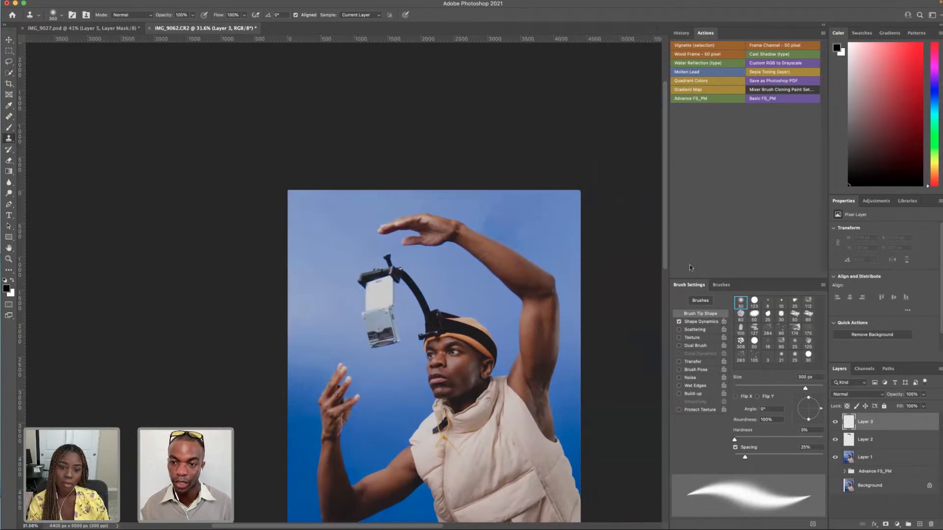
pyautogui.click(361, 15)
pyautogui.click(359, 33)
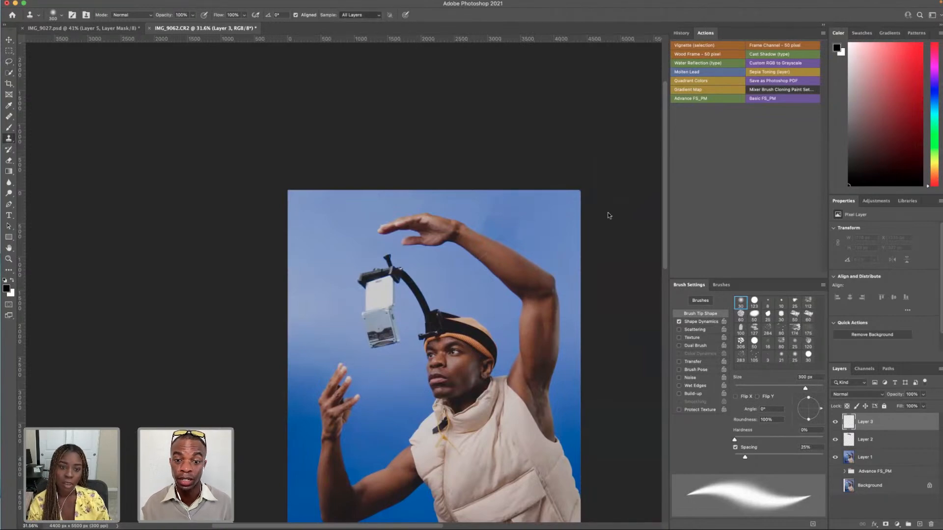
# - Clone clean sky over the dark patches between the raised forearm and the top edge of the photo
pyautogui.keyDown('alt'); pyautogui.click(540, 207); pyautogui.keyUp('alt')
pyautogui.moveTo(518, 201)
pyautogui.mouseDown()
pyautogui.moveTo(490, 201)
pyautogui.moveTo(516, 221)
pyautogui.mouseUp()
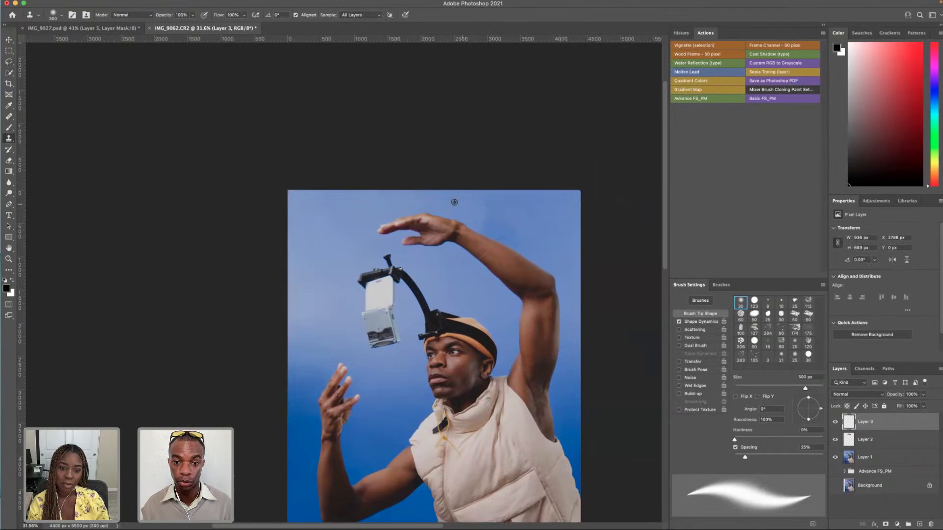
pyautogui.keyDown('alt'); pyautogui.click(475, 195); pyautogui.keyUp('alt')
pyautogui.moveTo(470, 199)
pyautogui.mouseDown()
pyautogui.moveTo(508, 214)
pyautogui.moveTo(489, 213)
pyautogui.mouseUp()
pyautogui.keyDown('alt'); pyautogui.click(540, 220); pyautogui.keyUp('alt')
pyautogui.keyDown('alt'); pyautogui.click(562, 211); pyautogui.keyUp('alt')
# - Enlarge the Clone Stamp brush and hide Layer 2 with the cut-out hand
pyautogui.press(']')
pyautogui.press(']')
pyautogui.press(']')
pyautogui.press(']')
pyautogui.press(']')
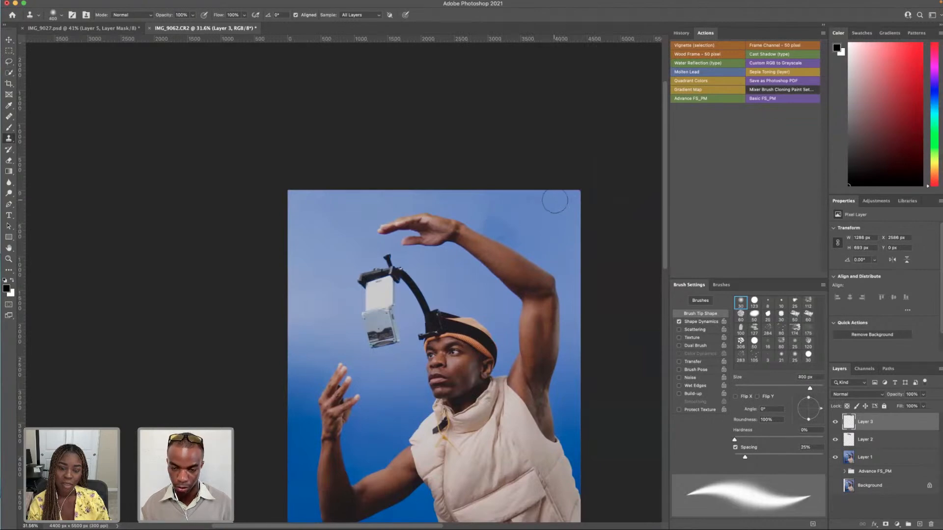
pyautogui.click(835, 440)
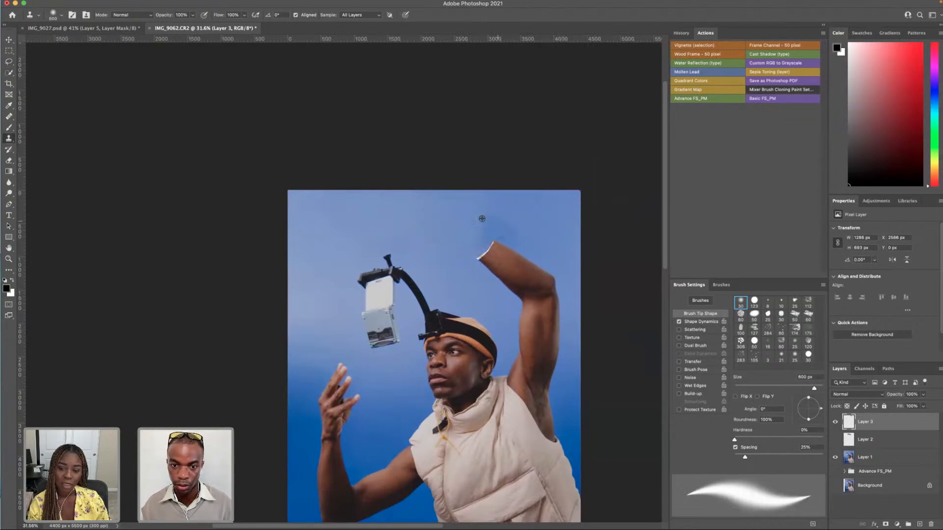
# - Clone clean sky over the remaining uneven background around and above the cut end of the forearm
pyautogui.moveTo(483, 219)
pyautogui.mouseDown()
pyautogui.moveTo(529, 221)
pyautogui.moveTo(462, 213)
pyautogui.mouseUp()
pyautogui.keyDown('alt'); pyautogui.click(548, 215); pyautogui.keyUp('alt')
pyautogui.moveTo(521, 229)
pyautogui.mouseDown()
pyautogui.moveTo(497, 221)
pyautogui.moveTo(514, 208)
pyautogui.mouseUp()
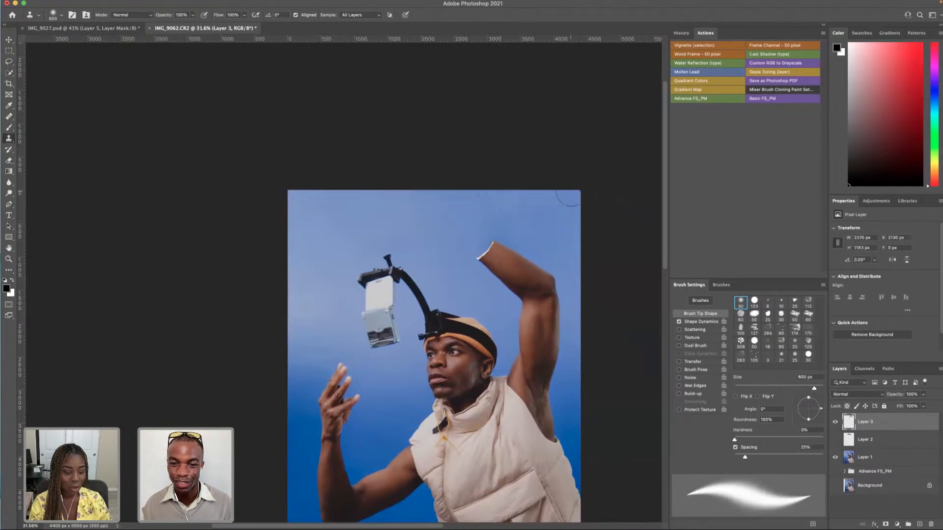
pyautogui.keyDown('alt'); pyautogui.click(534, 209); pyautogui.keyUp('alt')
pyautogui.moveTo(524, 230); pyautogui.dragTo(508, 224)
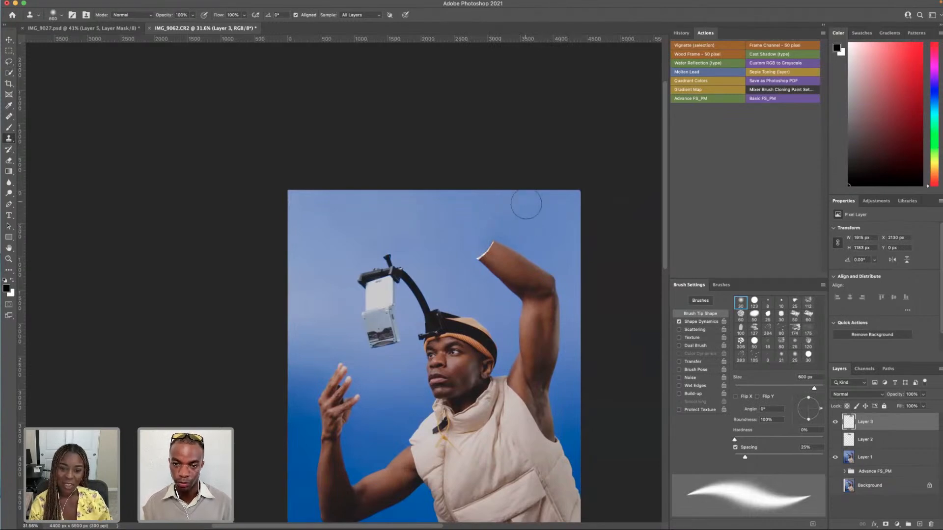
# - Clone clean sky over the uneven background beside the forearm's cut end and toward the photo's top edge
pyautogui.keyDown('alt'); pyautogui.click(559, 229); pyautogui.keyUp('alt')
pyautogui.moveTo(542, 237)
pyautogui.mouseDown()
pyautogui.moveTo(497, 220)
pyautogui.moveTo(467, 228)
pyautogui.moveTo(468, 239)
pyautogui.mouseUp()
pyautogui.keyDown('alt'); pyautogui.click(543, 218); pyautogui.keyUp('alt')
pyautogui.keyDown('alt'); pyautogui.click(440, 213); pyautogui.keyUp('alt')
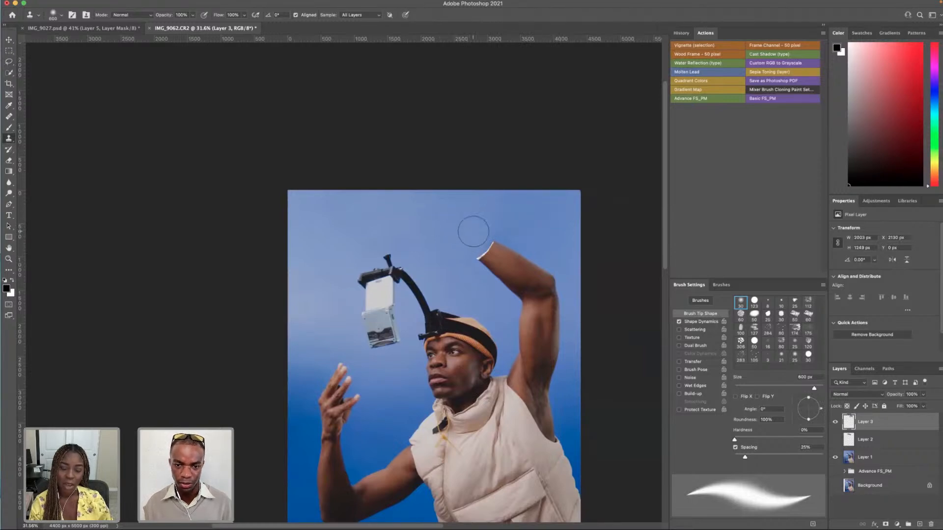
# - Show Layer 2, move Layer 3 beneath it, and compare the sky with Layer 3 hidden and shown
pyautogui.click(835, 440)
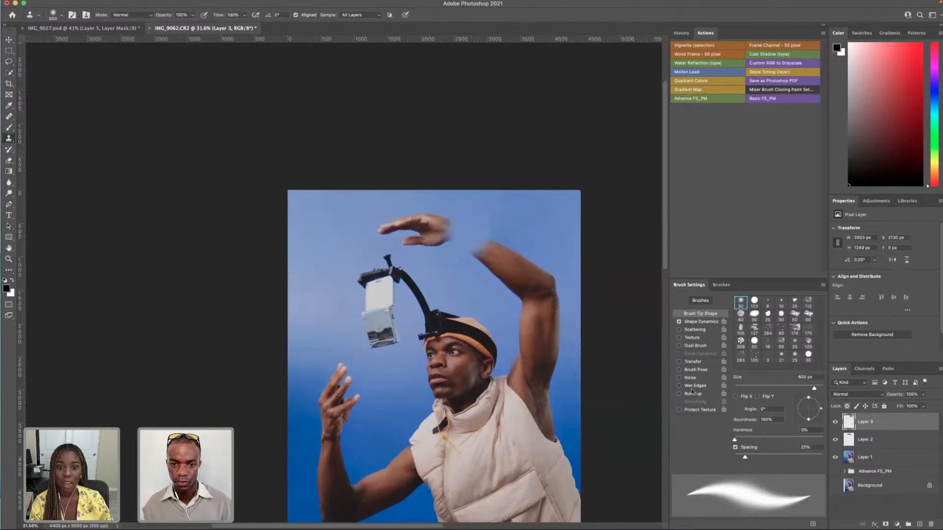
pyautogui.moveTo(869, 423); pyautogui.dragTo(869, 445)
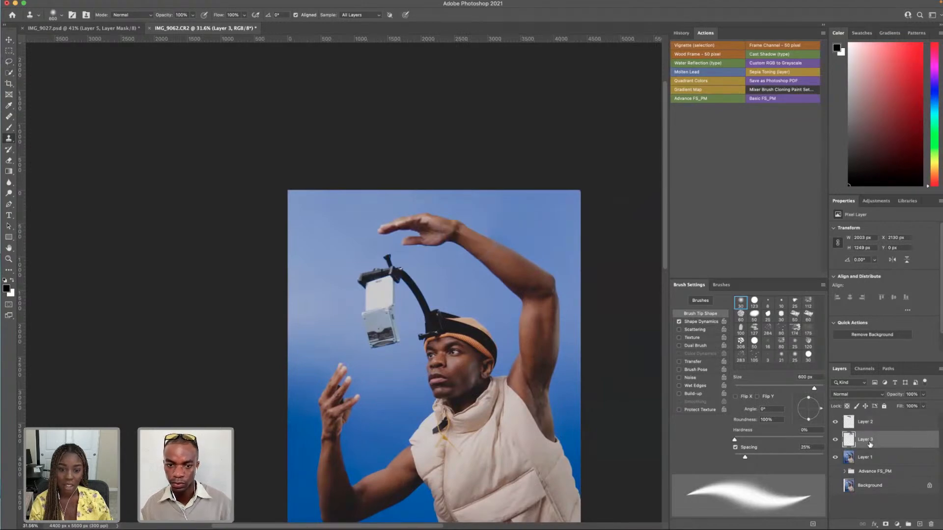
pyautogui.click(837, 439)
pyautogui.click(836, 440)
pyautogui.click(836, 439)
pyautogui.click(836, 439)
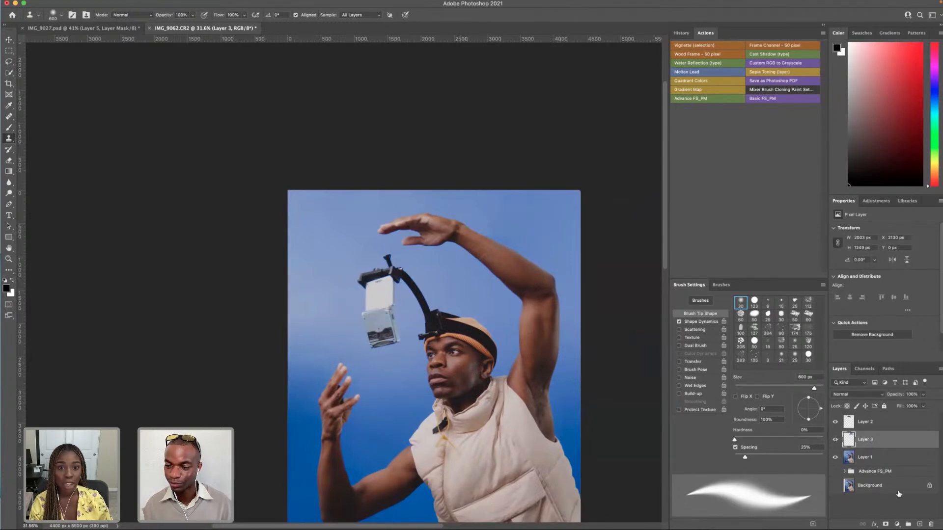
# - Add a mask to Layer 3 and paint black at 100% opacity to clear the haze along the forearm beside the seam
pyautogui.click(886, 524)
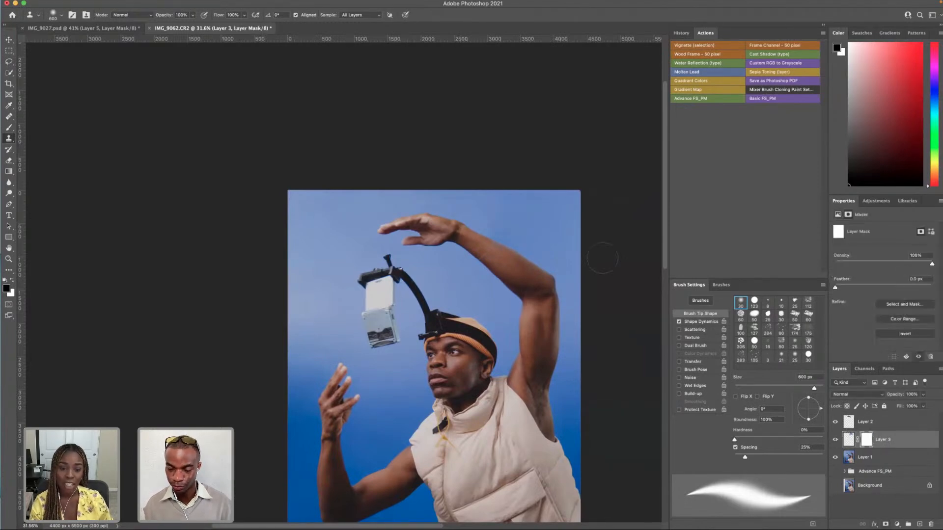
pyautogui.click(9, 149)
pyautogui.press('b')
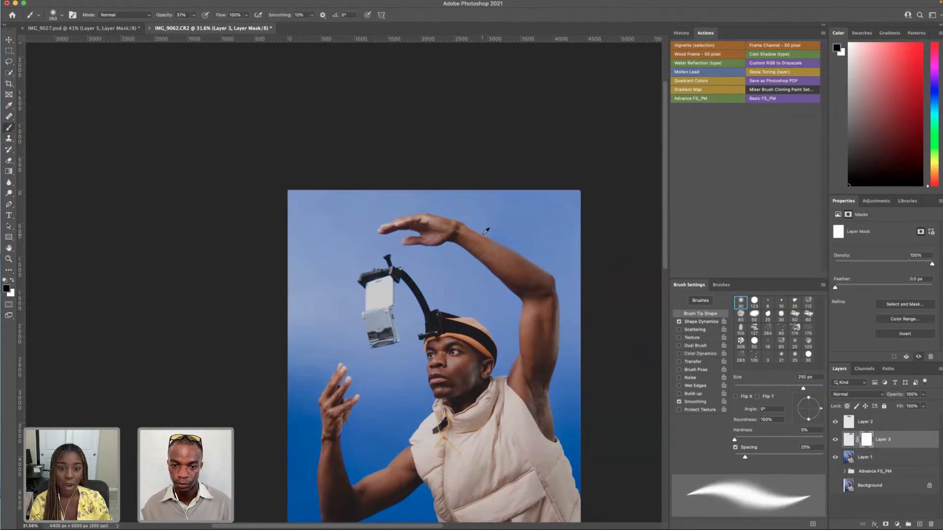
pyautogui.scroll(5, 486, 231)
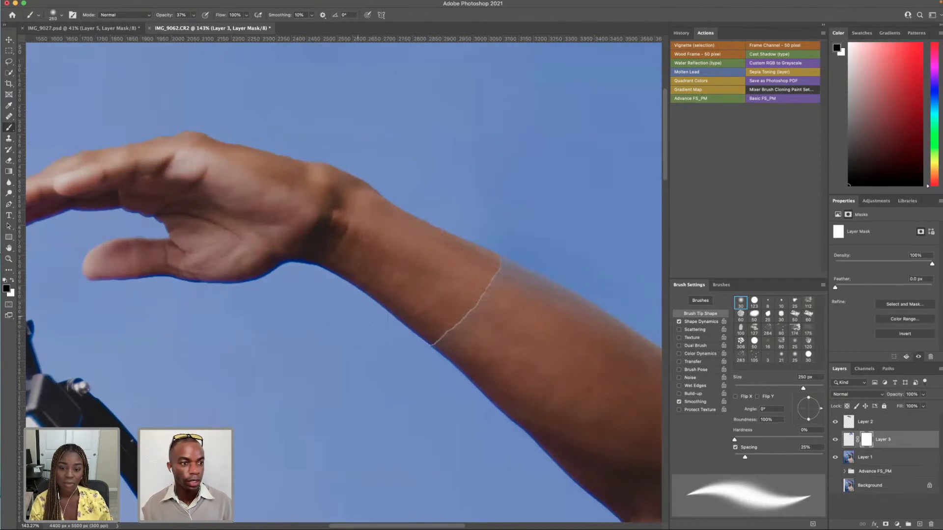
pyautogui.click(193, 15)
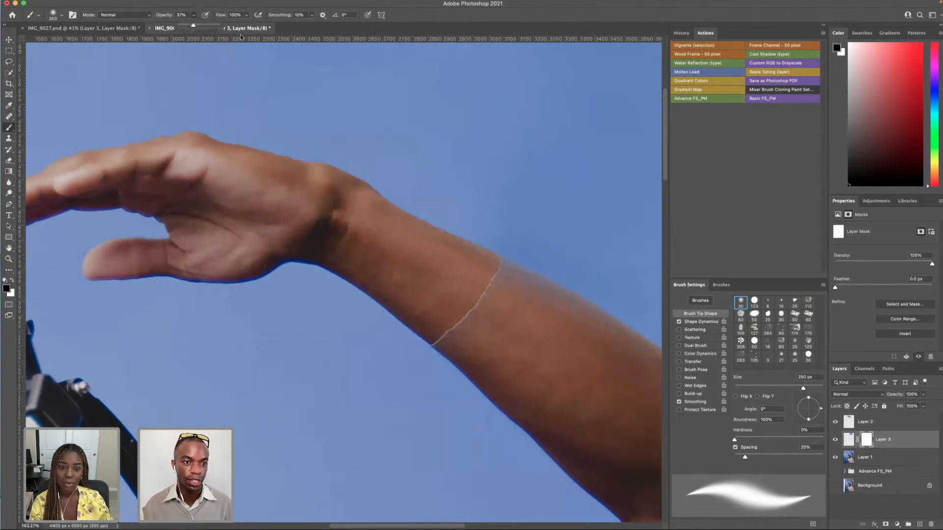
pyautogui.click(492, 329)
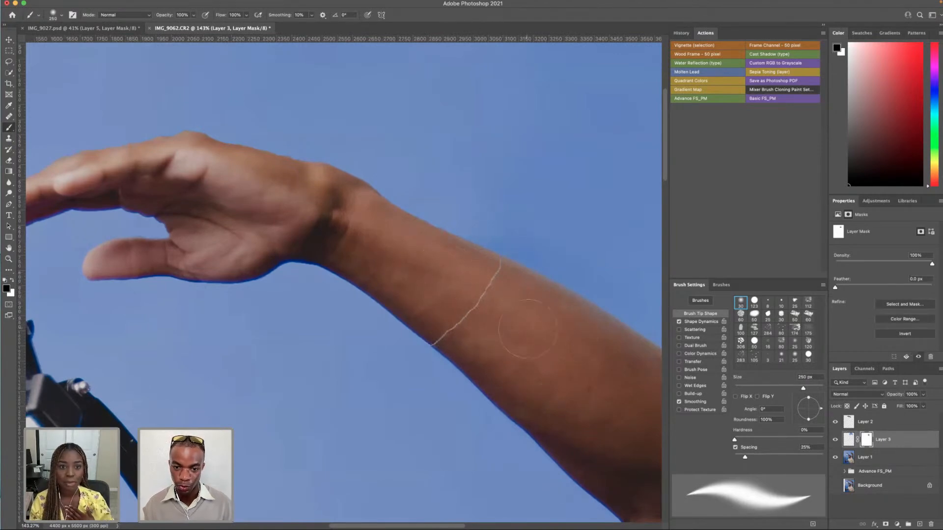
# - Clone skin over the light seam across the forearm on Layer 2 with the Clone Stamp reduced to 50 px
pyautogui.scroll(3, 461, 278)
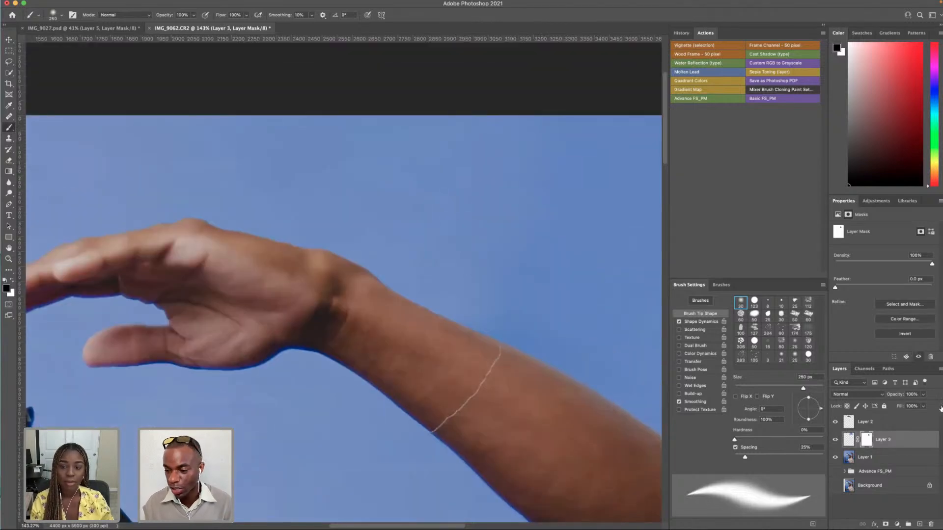
pyautogui.click(882, 426)
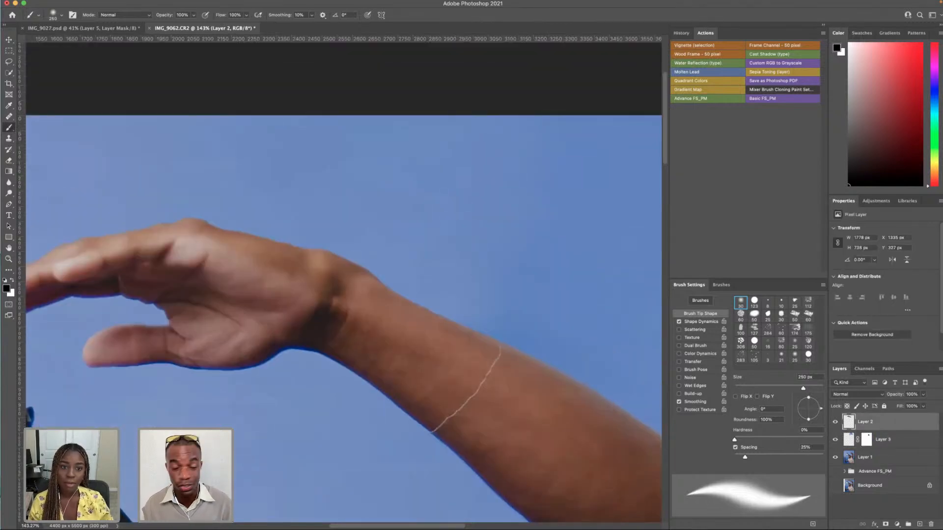
pyautogui.click(9, 138)
pyautogui.press('[')
pyautogui.press('[')
pyautogui.press('[')
pyautogui.press('[')
pyautogui.press('[')
pyautogui.press('[')
pyautogui.press('[')
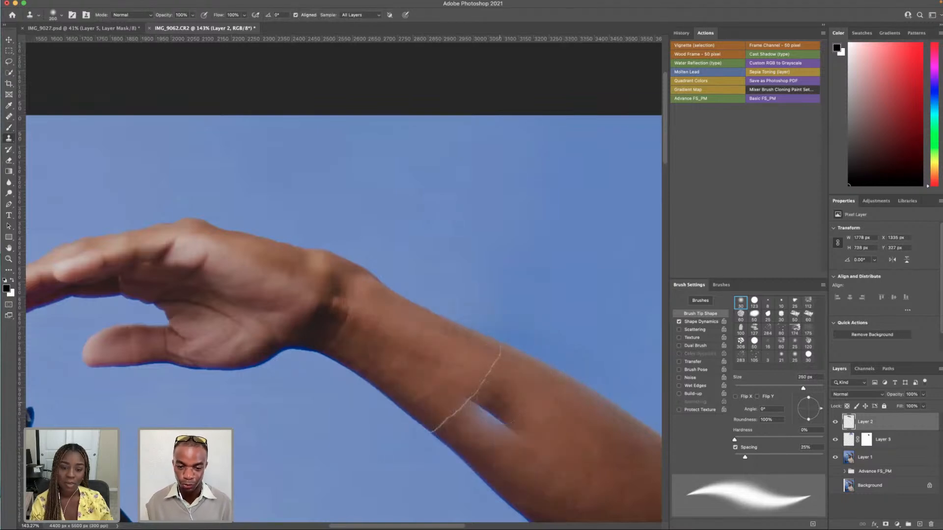
pyautogui.press('[')
pyautogui.press('[')
pyautogui.press('[')
pyautogui.press('[')
pyautogui.press('[')
pyautogui.press('[')
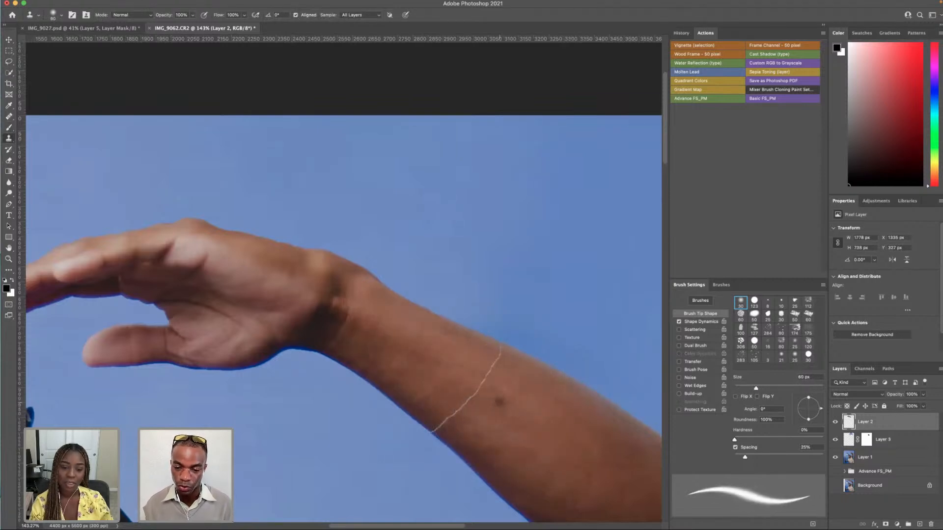
pyautogui.press('[')
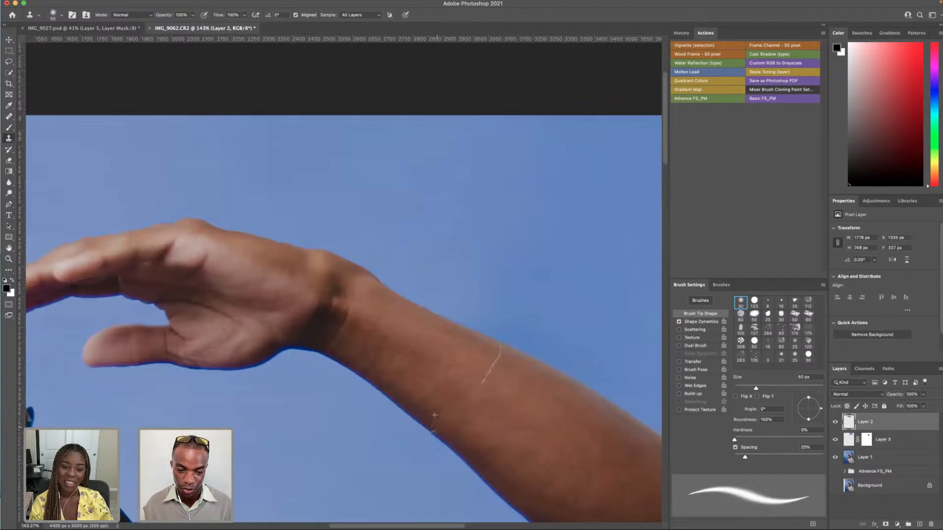
pyautogui.moveTo(437, 426); pyautogui.dragTo(439, 429)
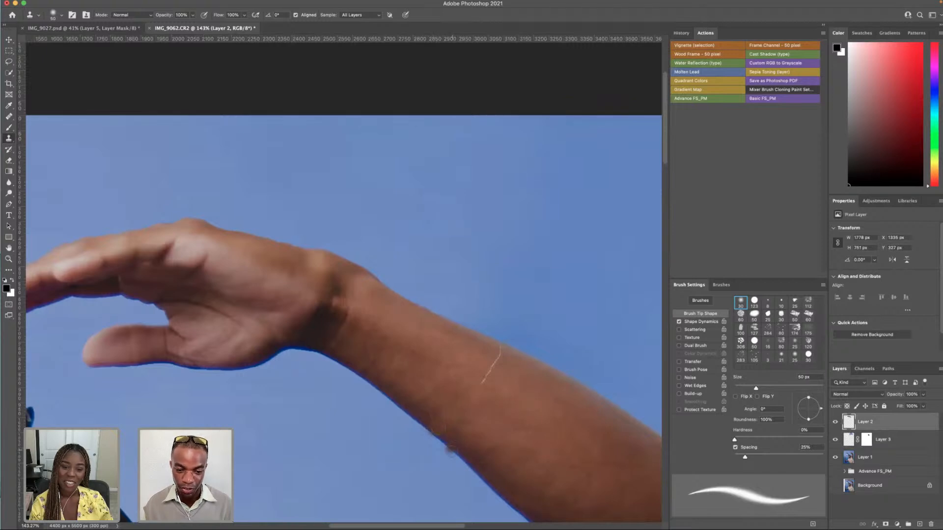
pyautogui.hotkey('ctrl', 'z')
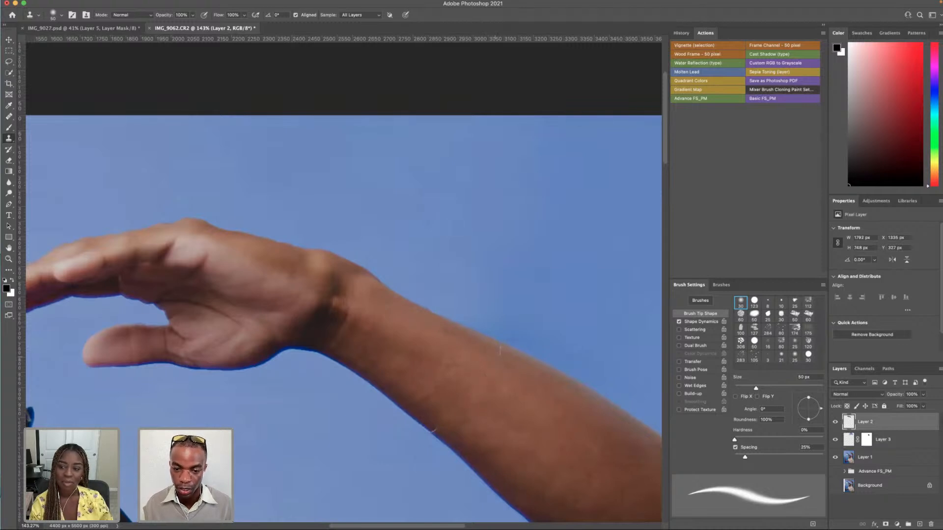
# - Clone away the remaining seam at the forearm's upper edge with a 20 px brush
pyautogui.scroll(6, 497, 350)
pyautogui.press('[')
pyautogui.press('[')
pyautogui.press('[')
pyautogui.keyDown('alt'); pyautogui.click(389, 234); pyautogui.keyUp('alt')
pyautogui.click(490, 279)
pyautogui.moveTo(488, 296); pyautogui.dragTo(482, 343)
# - Clone skin and sky over the leftover light line along the forearm's lower edge
pyautogui.scroll(-6, 482, 344)
pyautogui.hscroll(-7, 482, 343)
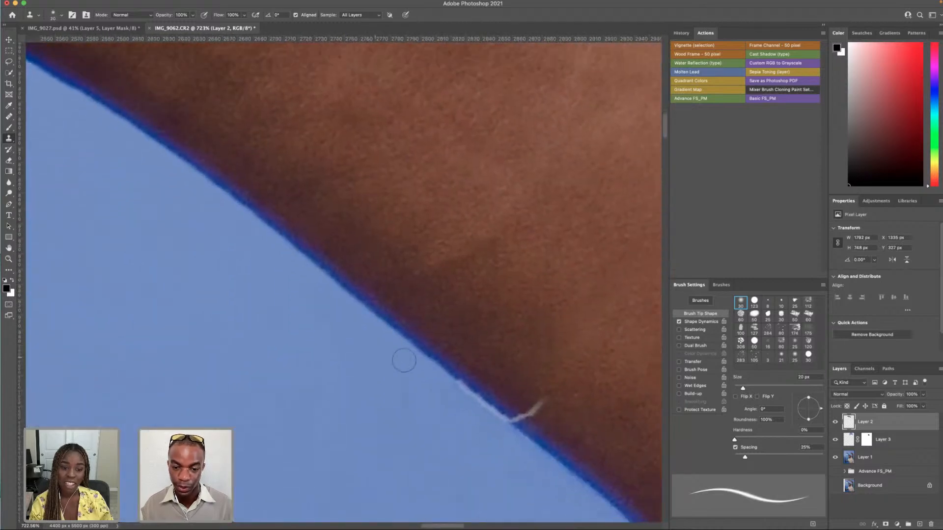
pyautogui.moveTo(536, 399)
pyautogui.mouseDown()
pyautogui.moveTo(514, 399)
pyautogui.moveTo(532, 418)
pyautogui.mouseUp()
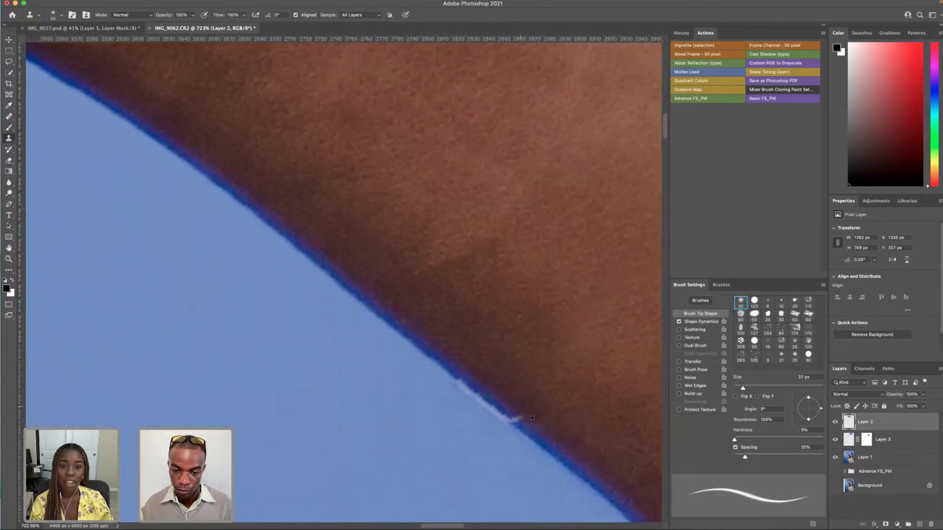
pyautogui.keyDown('alt'); pyautogui.click(444, 367); pyautogui.keyUp('alt')
pyautogui.moveTo(461, 385); pyautogui.dragTo(519, 428)
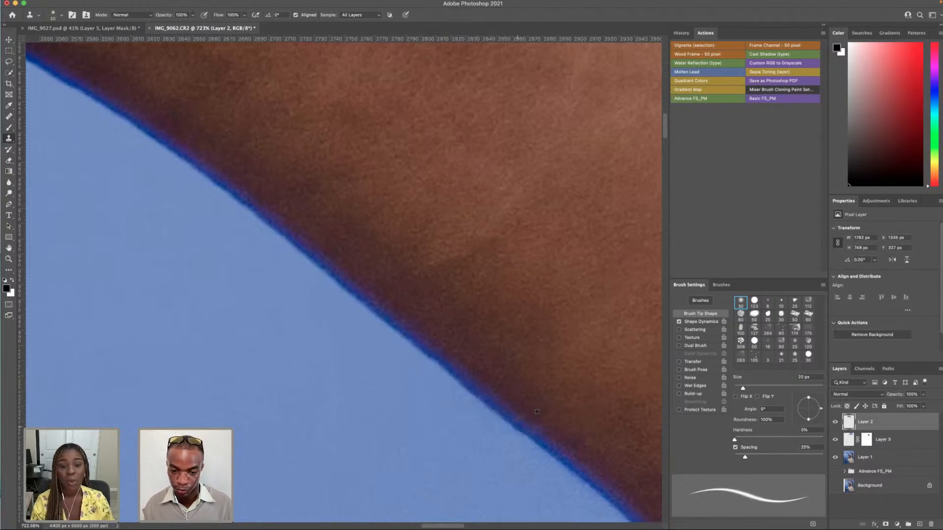
# - Examine the outline of the forearm and hand closely for leftover seams
pyautogui.scroll(-10, 480, 357)
pyautogui.scroll(10, 392, 281)
pyautogui.scroll(-2, 392, 281)
pyautogui.scroll(5, 557, 337)
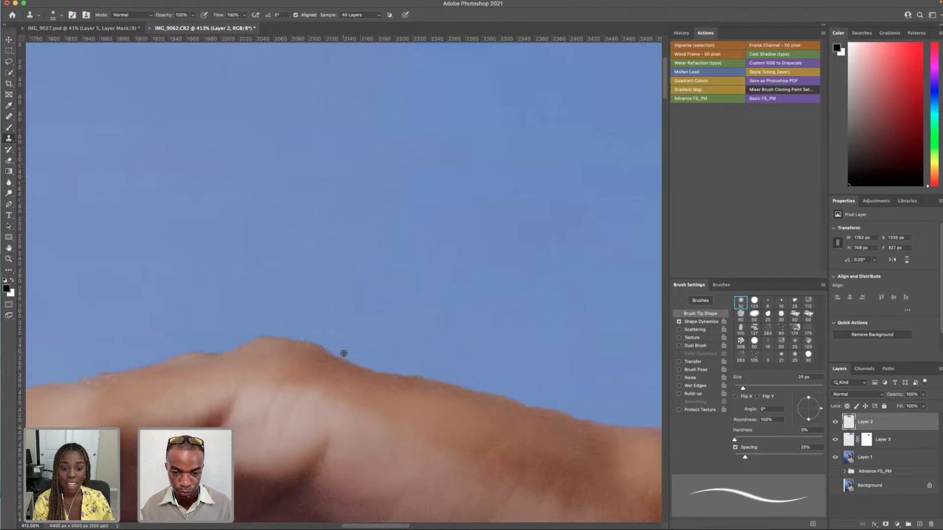
pyautogui.scroll(-2, 341, 354)
pyautogui.scroll(-5, 308, 364)
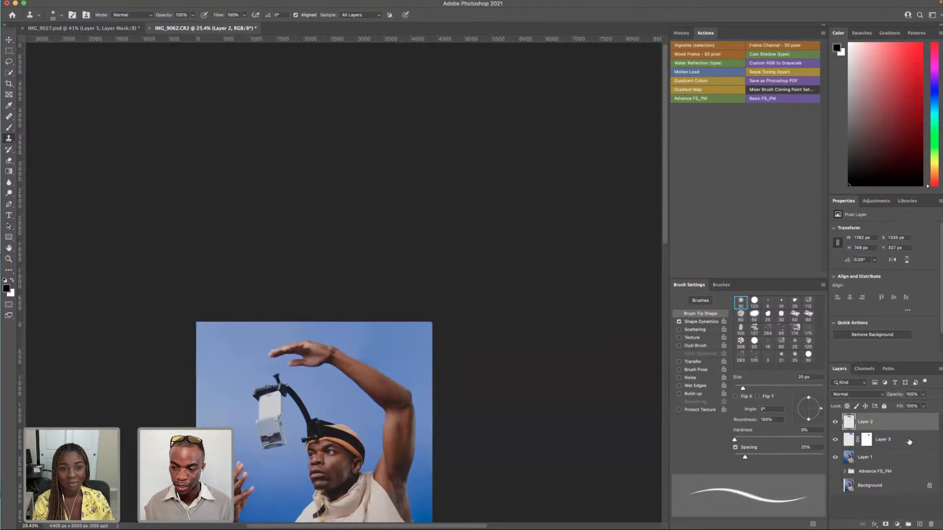
# - Select Layer 3's image instead of its mask and enlarge the Clone Stamp brush to 500 px
pyautogui.click(848, 440)
pyautogui.press(']')
pyautogui.press(']')
pyautogui.press(']')
pyautogui.press(']')
pyautogui.press(']')
pyautogui.press(']')
pyautogui.press(']')
pyautogui.press(']')
pyautogui.press(']')
pyautogui.press(']')
pyautogui.press(']')
pyautogui.press(']')
pyautogui.press(']')
pyautogui.press(']')
pyautogui.press(']')
pyautogui.press(']')
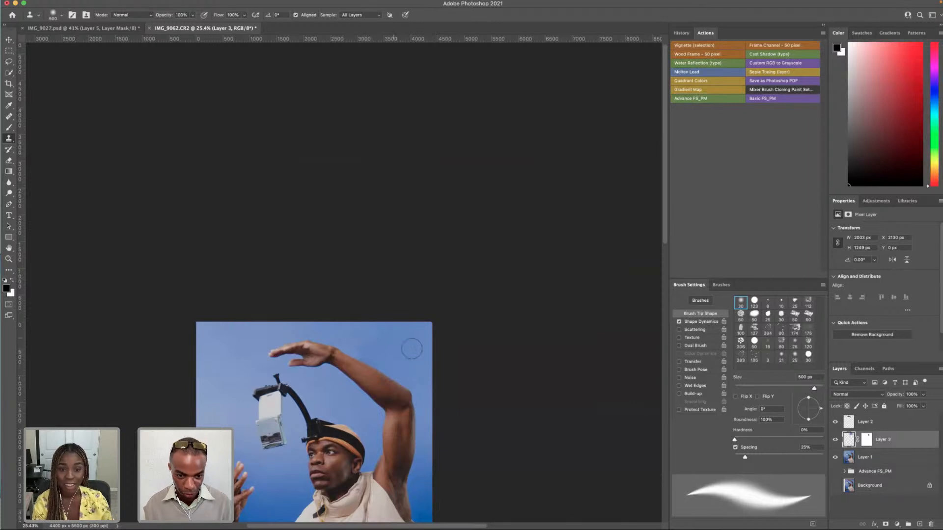
# - Clone clean sky on Layer 3 over the uneven tones between the raised forearm and the photo's top edge
pyautogui.keyDown('alt'); pyautogui.click(399, 341); pyautogui.keyUp('alt')
pyautogui.moveTo(377, 331); pyautogui.dragTo(374, 333)
pyautogui.keyDown('alt'); pyautogui.click(421, 352); pyautogui.keyUp('alt')
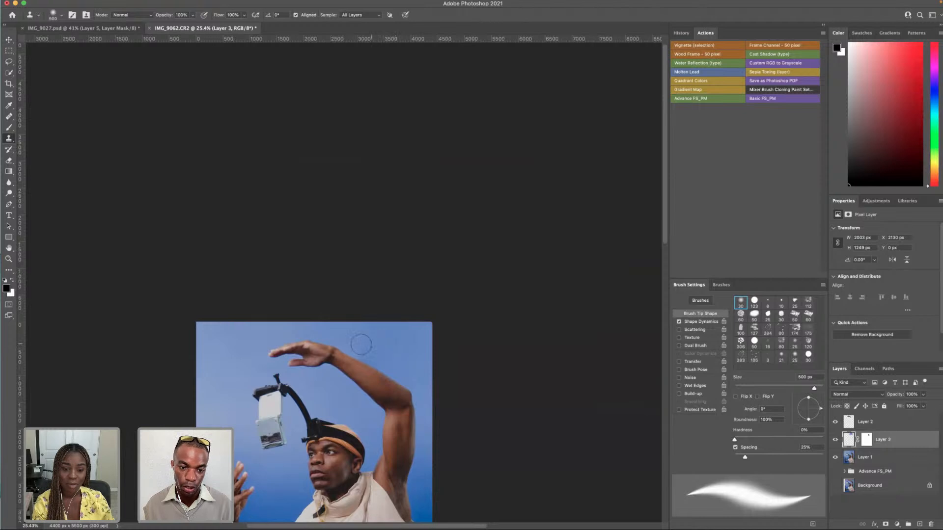
pyautogui.keyDown('alt'); pyautogui.click(408, 360); pyautogui.keyUp('alt')
pyautogui.moveTo(367, 346)
pyautogui.mouseDown()
pyautogui.moveTo(365, 332)
pyautogui.moveTo(369, 348)
pyautogui.mouseUp()
pyautogui.keyDown('alt'); pyautogui.click(380, 341); pyautogui.keyUp('alt')
pyautogui.keyDown('alt'); pyautogui.click(394, 350); pyautogui.keyUp('alt')
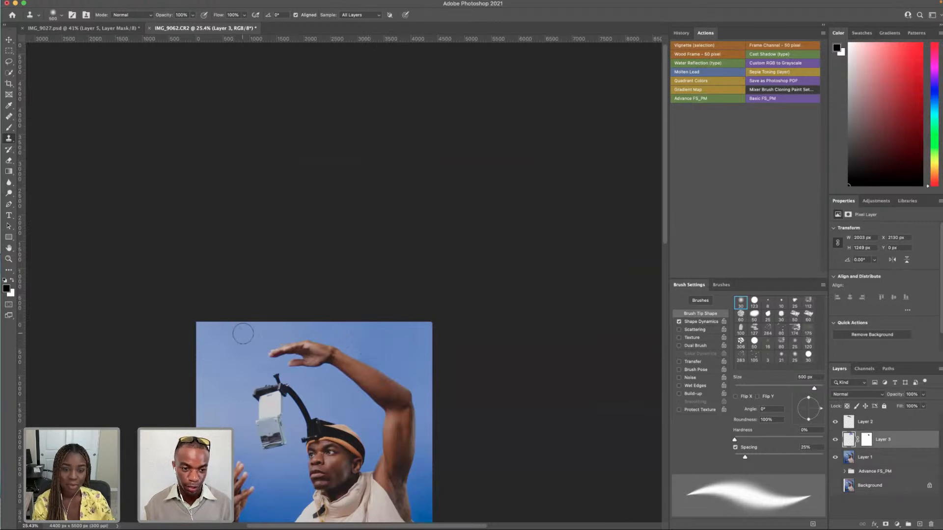
pyautogui.keyDown('alt'); pyautogui.click(382, 335); pyautogui.keyUp('alt')
pyautogui.click(359, 330)
pyautogui.keyDown('alt'); pyautogui.click(420, 344); pyautogui.keyUp('alt')
pyautogui.moveTo(373, 348); pyautogui.dragTo(452, 375)
pyautogui.keyDown('alt'); pyautogui.click(404, 349); pyautogui.keyUp('alt')
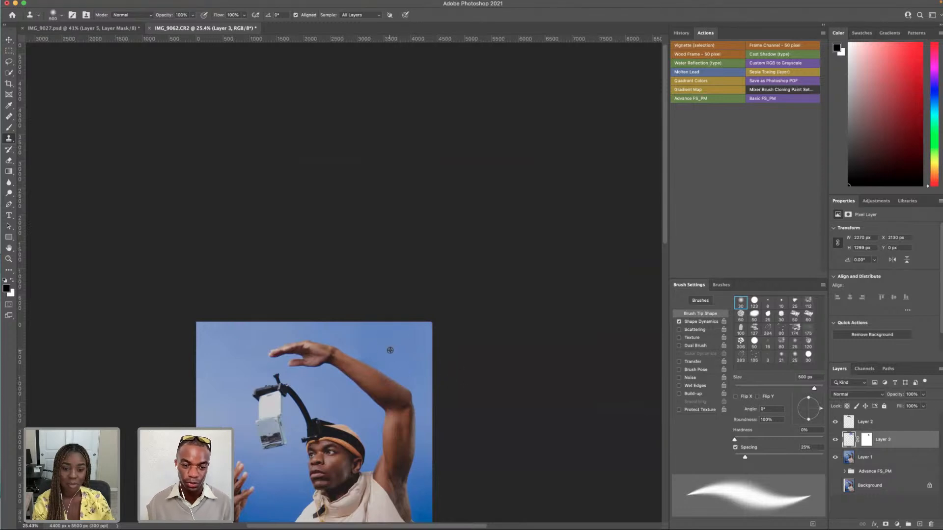
pyautogui.scroll(10, 373, 350)
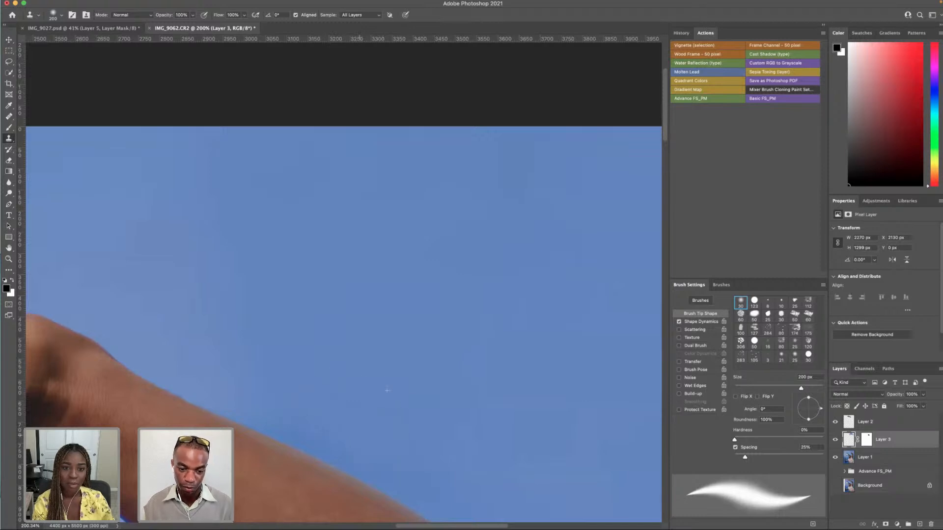
# - Show the Background layer and Advance FS_PM group, and check the retouch by toggling Layers 2 and 3
pyautogui.scroll(-6, 311, 327)
pyautogui.hscroll(-3, 308, 338)
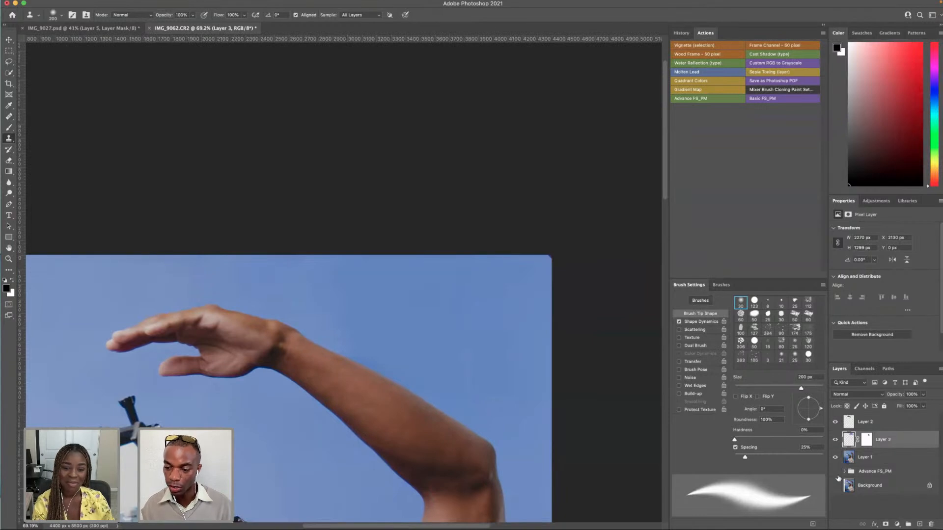
pyautogui.moveTo(836, 485); pyautogui.dragTo(835, 472)
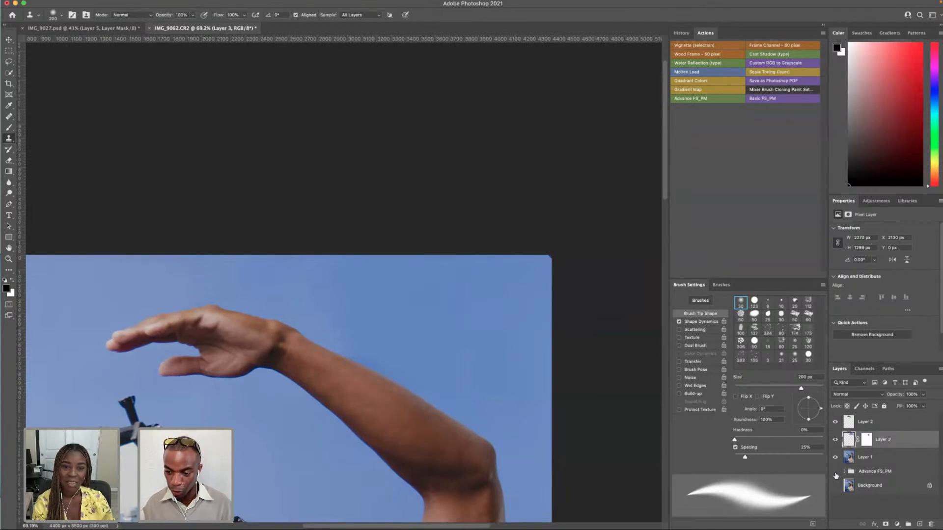
pyautogui.click(835, 422)
pyautogui.click(835, 439)
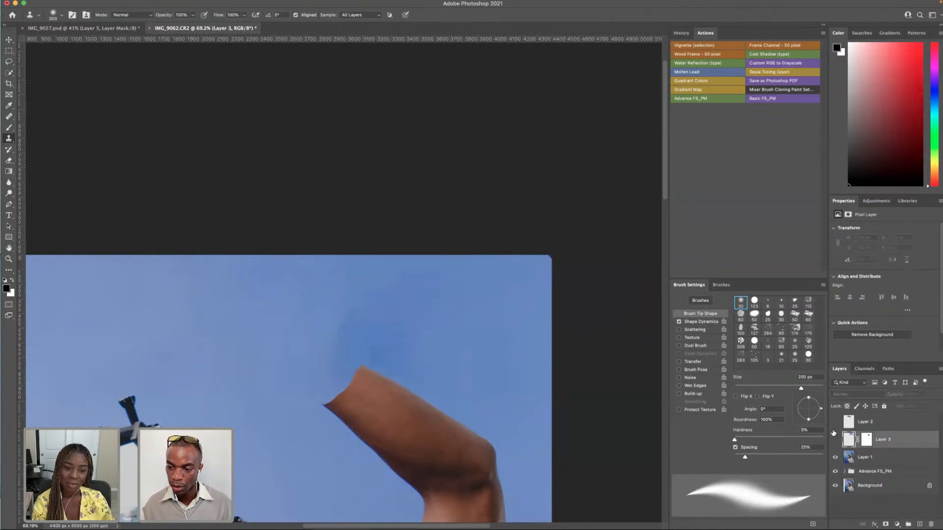
pyautogui.click(835, 422)
pyautogui.scroll(4, 243, 317)
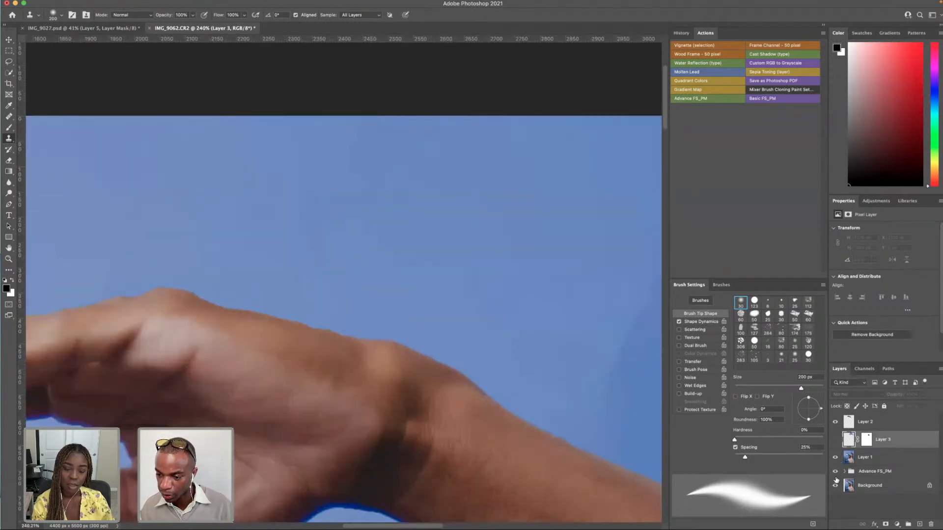
pyautogui.click(837, 423)
pyautogui.click(836, 424)
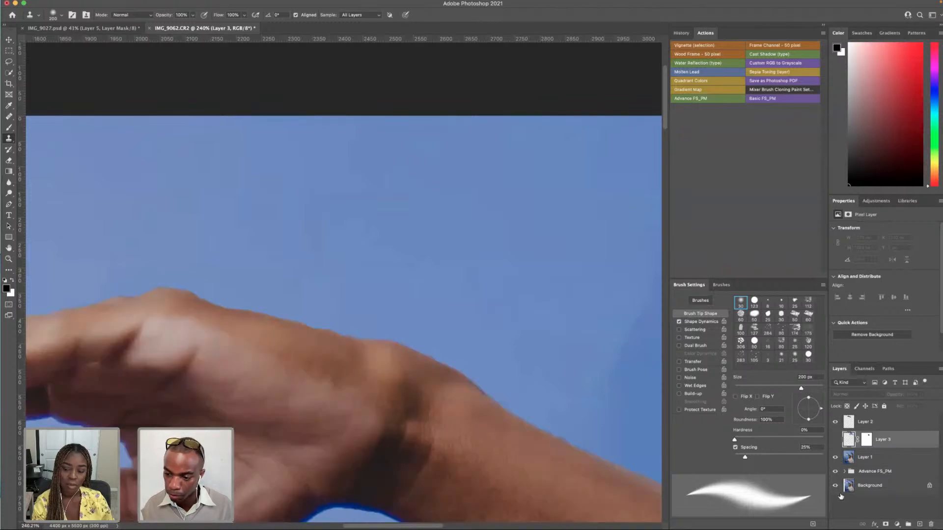
pyautogui.click(836, 440)
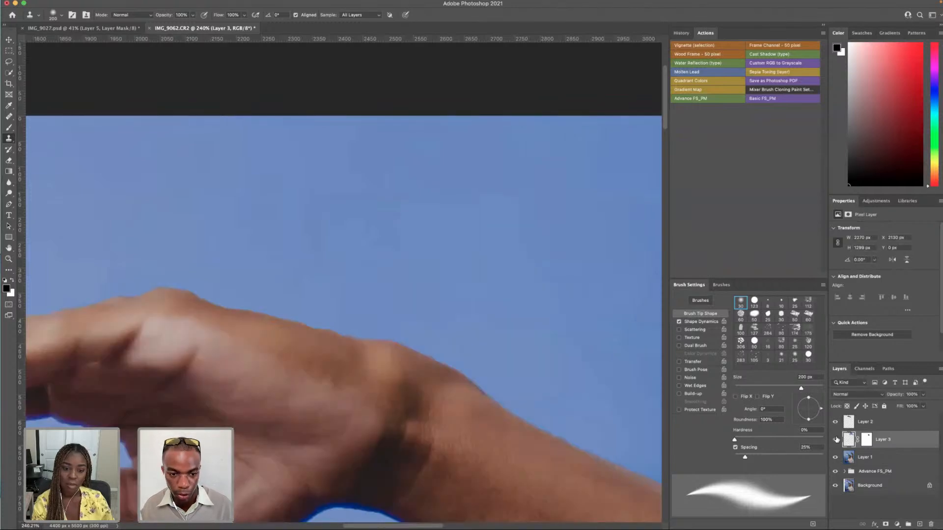
# - Compare the retouch with the original photo by hiding and restoring the layers above Background, and select the Background layer
pyautogui.click(836, 423)
pyautogui.keyDown('alt'); pyautogui.click(835, 471); pyautogui.keyUp('alt')
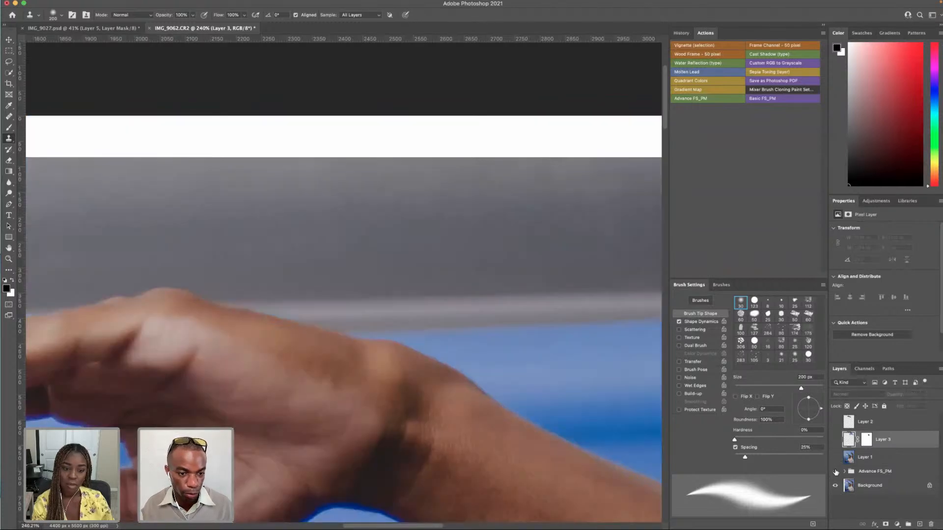
pyautogui.click(833, 439)
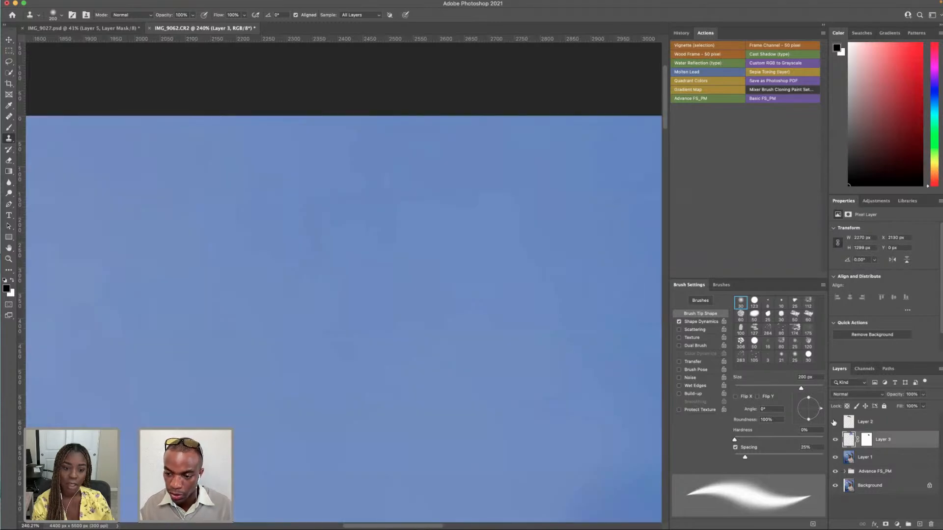
pyautogui.click(834, 423)
pyautogui.click(887, 488)
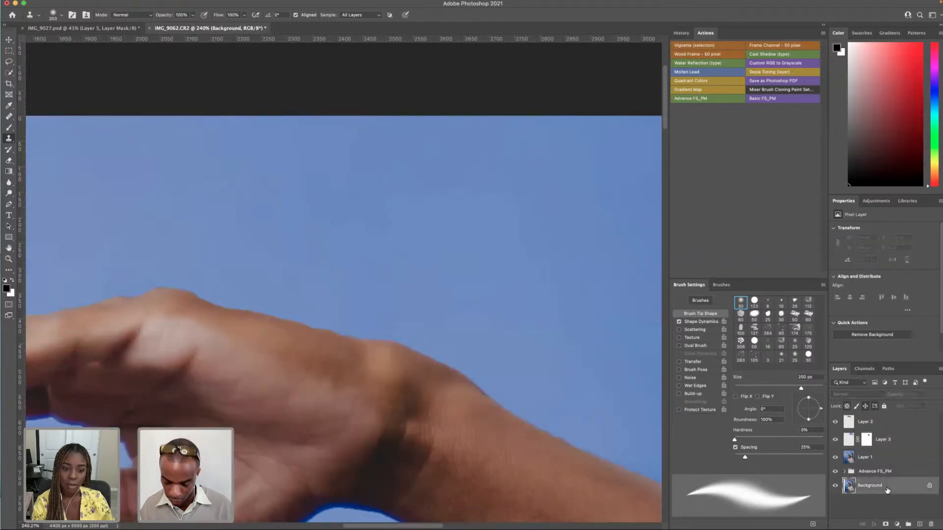
# - Duplicate the Background layer, place the copy at the top of the layer stack, and give it a mask inverted to black
pyautogui.moveTo(887, 489); pyautogui.dragTo(883, 431)
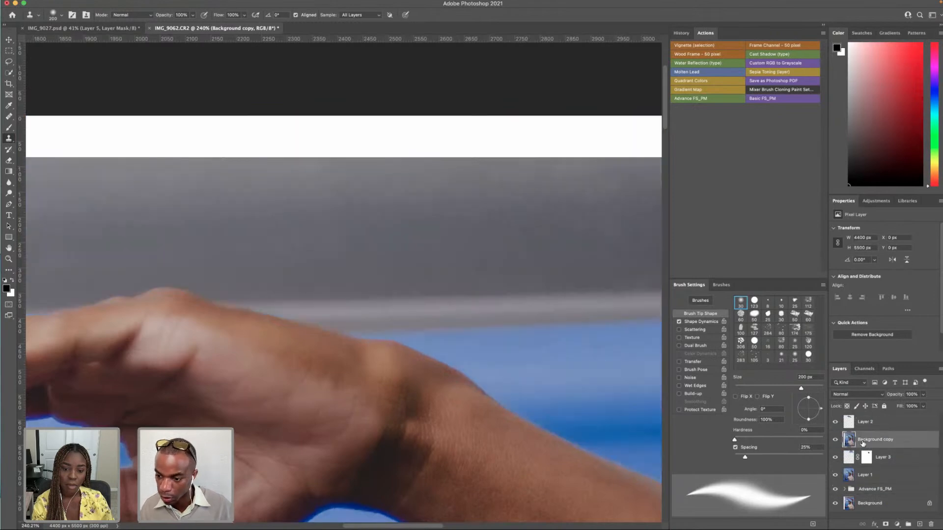
pyautogui.moveTo(850, 442)
pyautogui.mouseDown()
pyautogui.moveTo(877, 443)
pyautogui.moveTo(858, 429)
pyautogui.mouseUp()
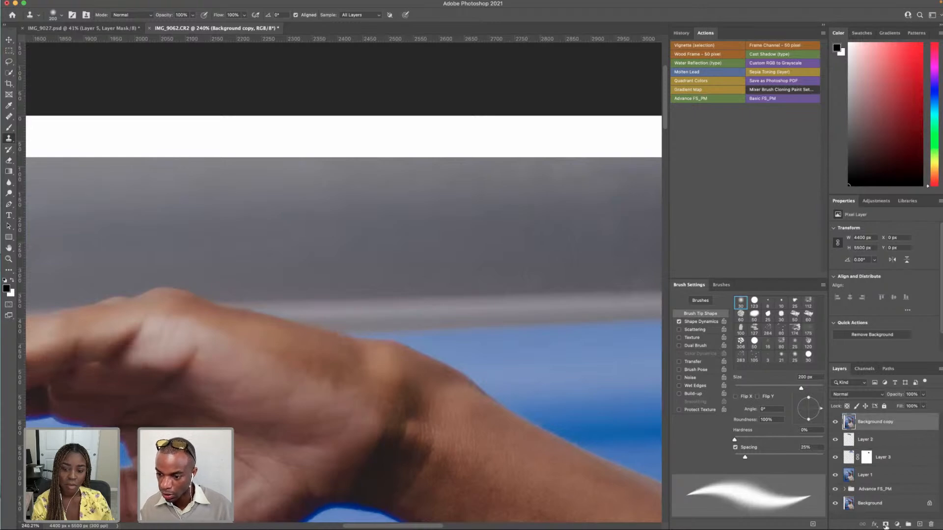
pyautogui.click(886, 524)
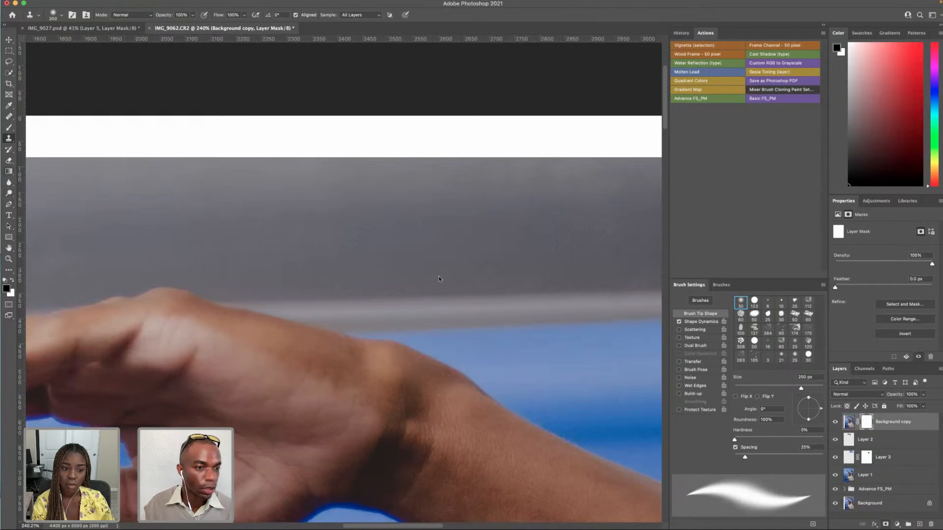
pyautogui.press('super+i')
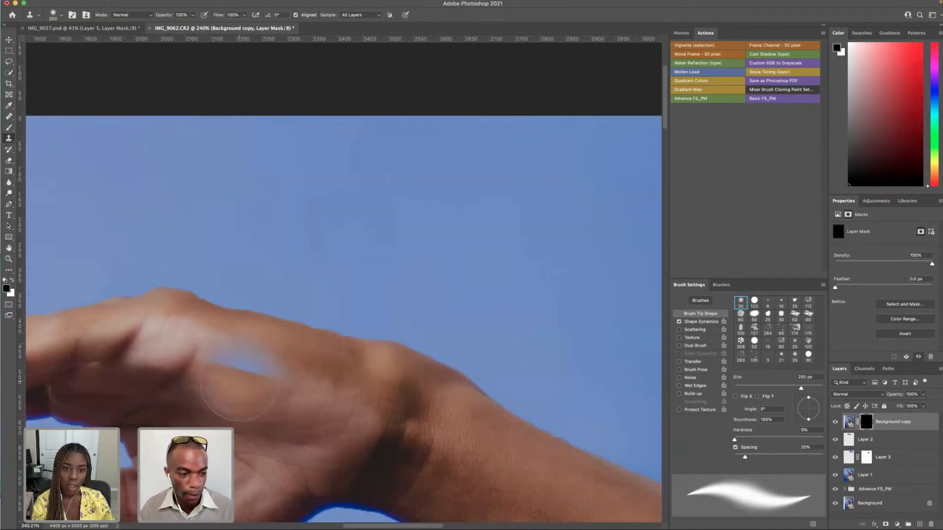
# - Make white the foreground colour for painting on the Background copy's mask
pyautogui.click(212, 327)
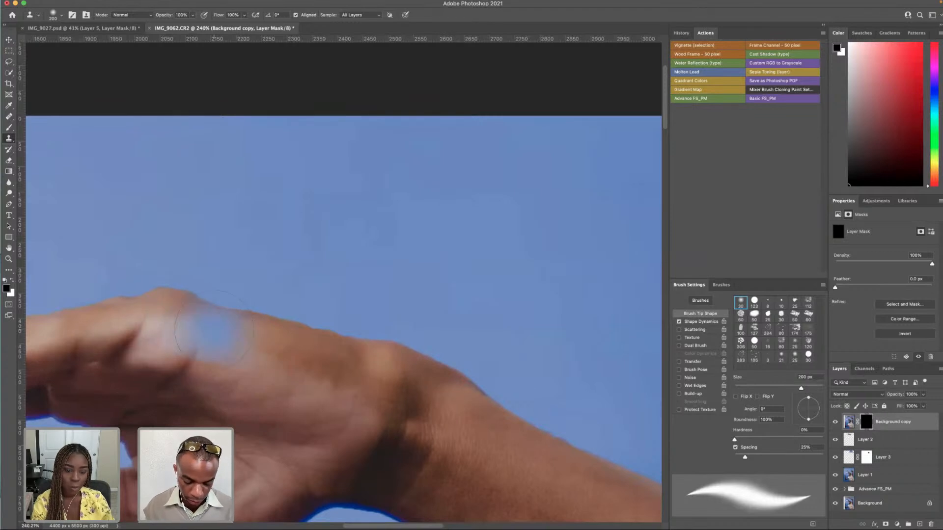
pyautogui.press('x')
pyautogui.click(211, 319)
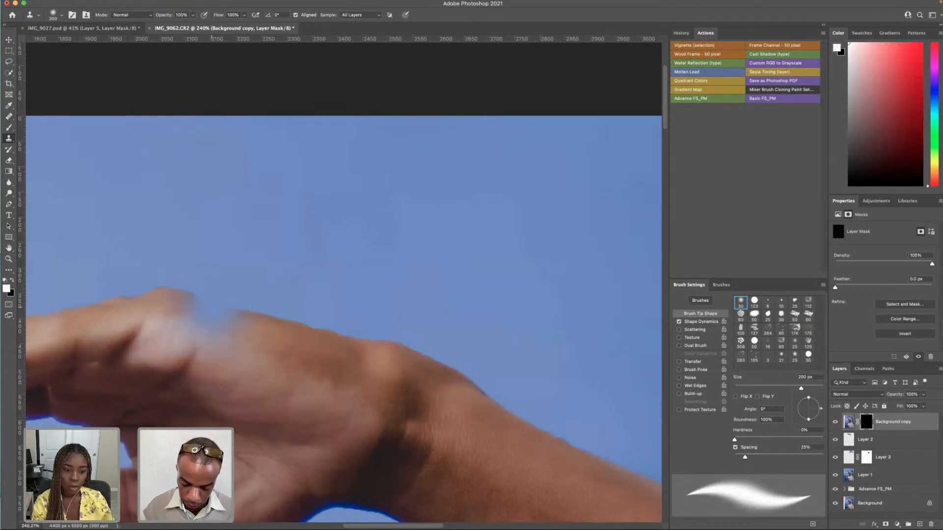
pyautogui.press('[')
pyautogui.press('[')
pyautogui.press('[')
pyautogui.press('[')
pyautogui.press('[')
pyautogui.press('[')
pyautogui.press('[')
pyautogui.press('[')
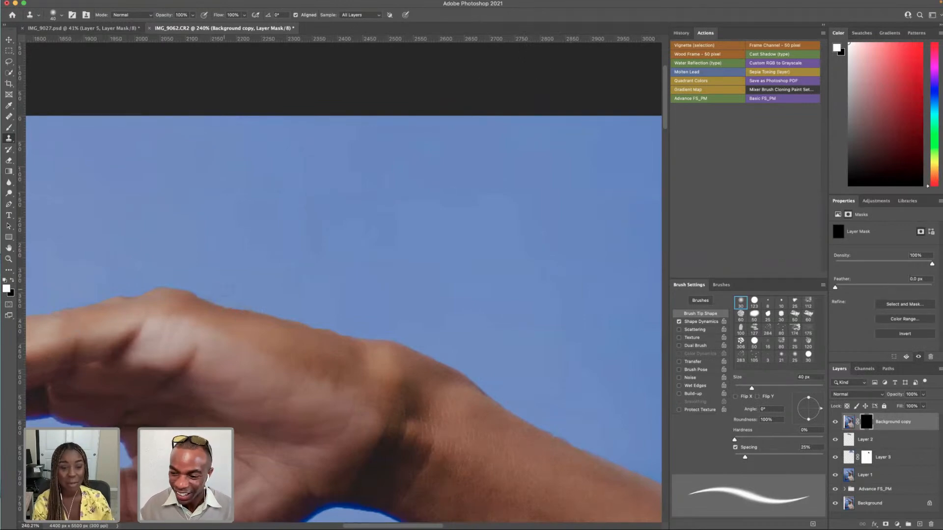
# - Switch to the Brush tool and reduce its size to 30 px for painting on the Background copy's mask
pyautogui.click(9, 127)
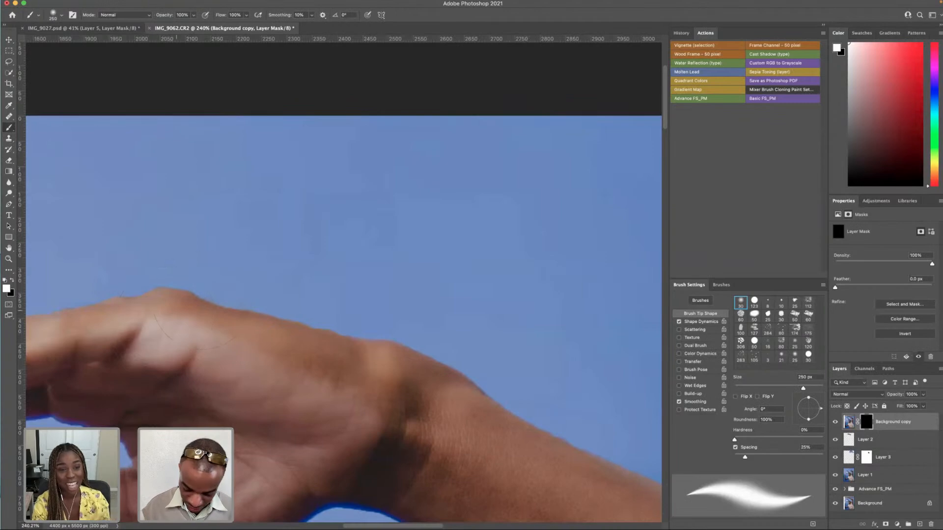
pyautogui.press('[')
pyautogui.press('[')
pyautogui.press('[')
pyautogui.press('[')
pyautogui.press('[')
pyautogui.press('[')
pyautogui.press('[')
pyautogui.press('[')
pyautogui.press('[')
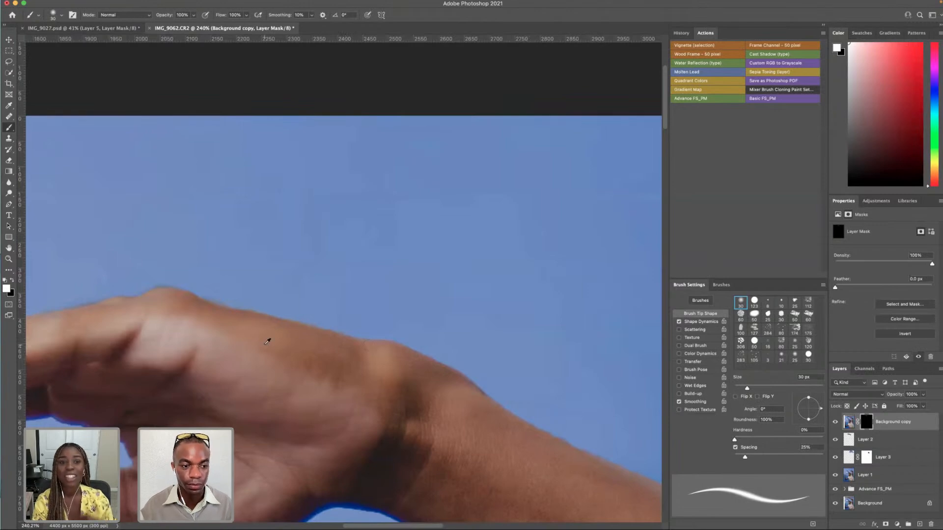
# - Group the Background copy, Layer 2 and Layer 3, and name the group ARM FIX
pyautogui.scroll(-6, 270, 342)
pyautogui.scroll(-3, 279, 349)
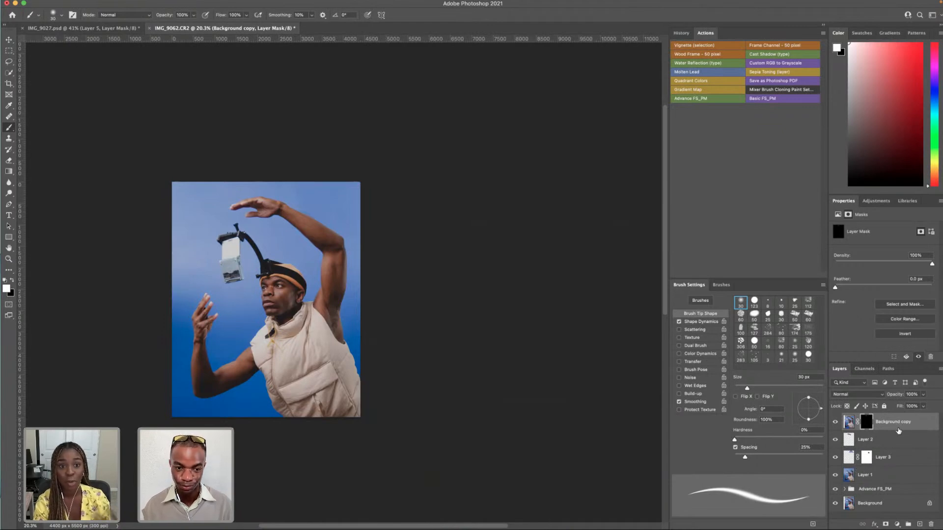
pyautogui.keyDown('shift'); pyautogui.click(894, 462); pyautogui.keyUp('shift')
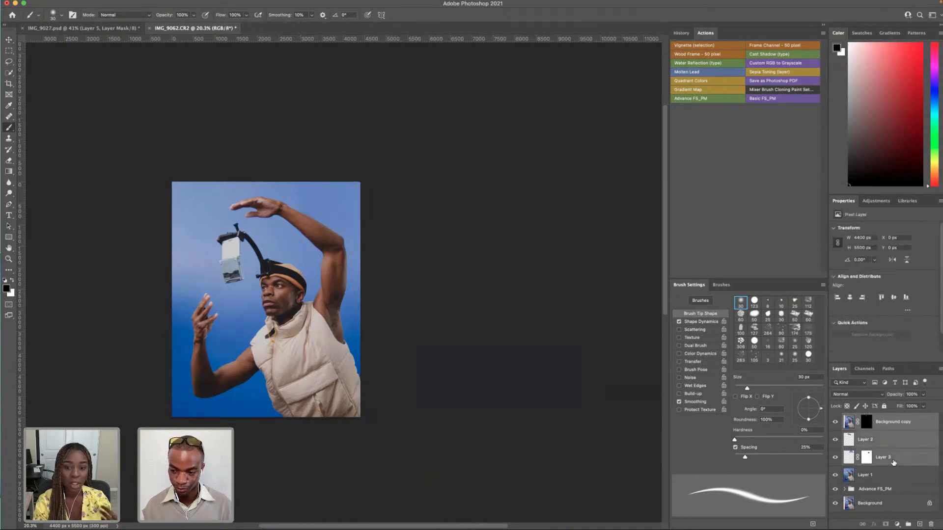
pyautogui.press('super+g')
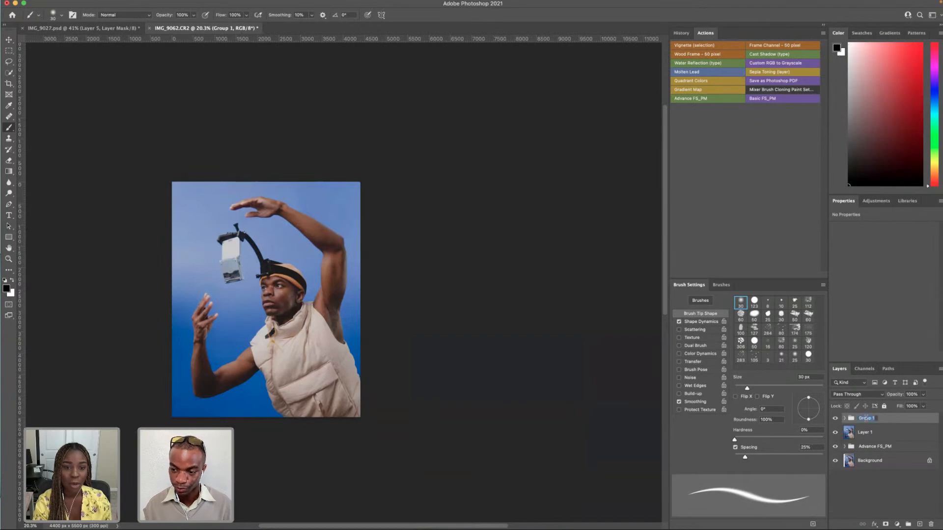
pyautogui.write('AR')
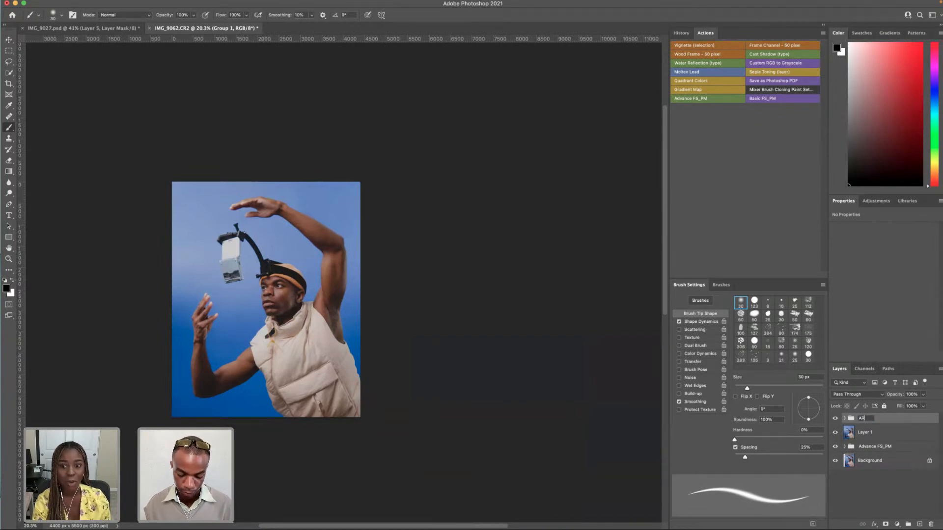
pyautogui.write('M FIX')
pyautogui.press('Return')
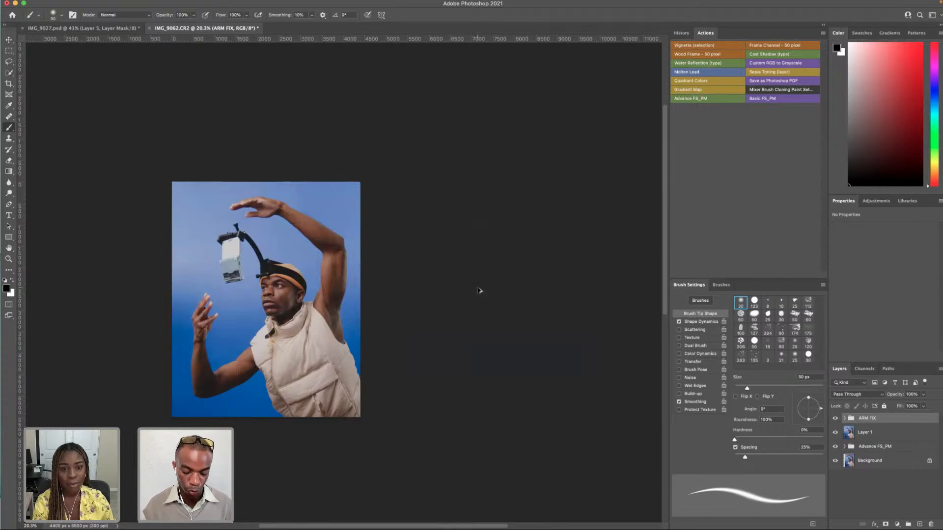
pyautogui.press('super+alt+shift+e')
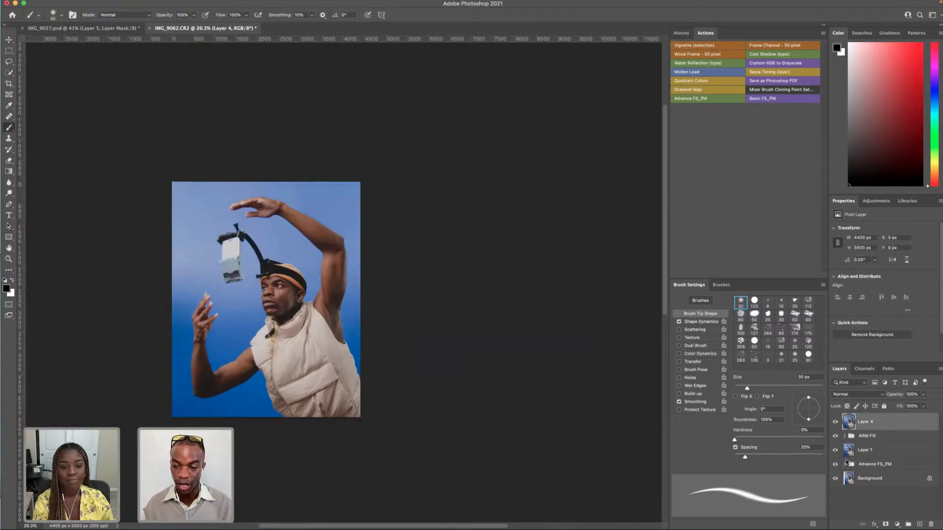
pyautogui.press('BackSpace')
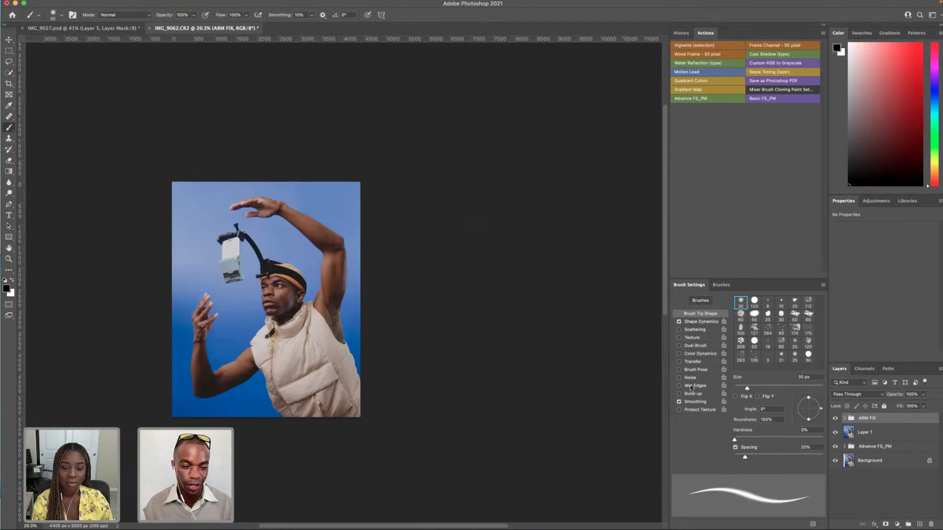
pyautogui.hscroll(-2, 381, 367)
pyautogui.hscroll(-2, 381, 368)
pyautogui.scroll(-4, 381, 367)
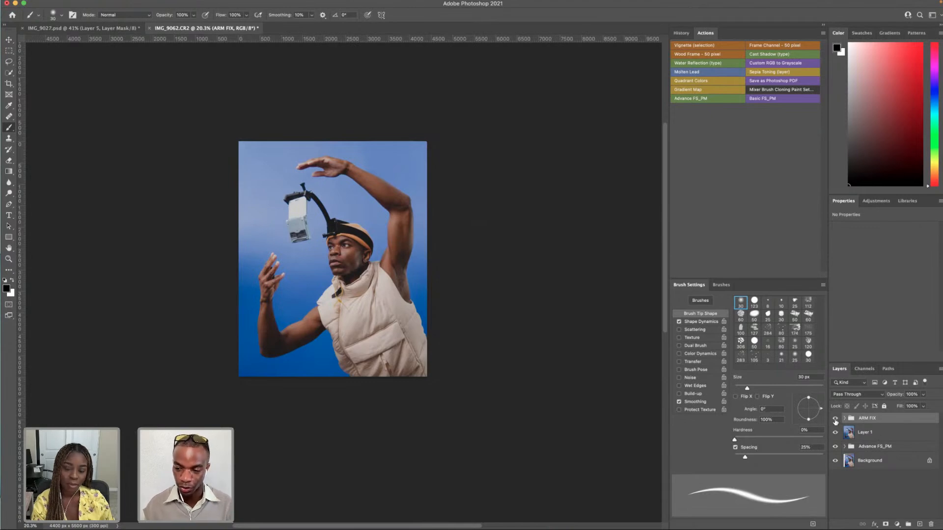
pyautogui.click(860, 434)
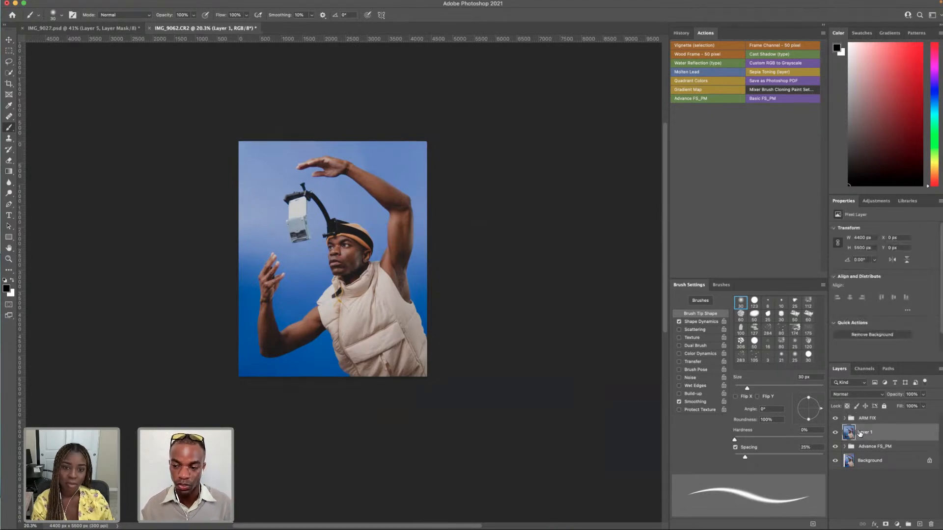
pyautogui.click(865, 419)
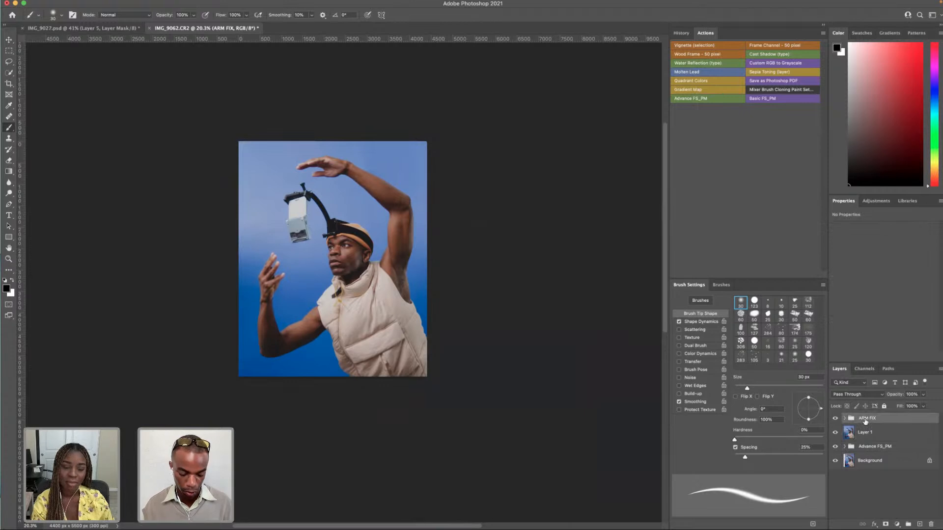
# - Stamp all visible layers onto a new layer above the ARM FIX group and start a Distort transform on it
pyautogui.press('super+alt+shift+e')
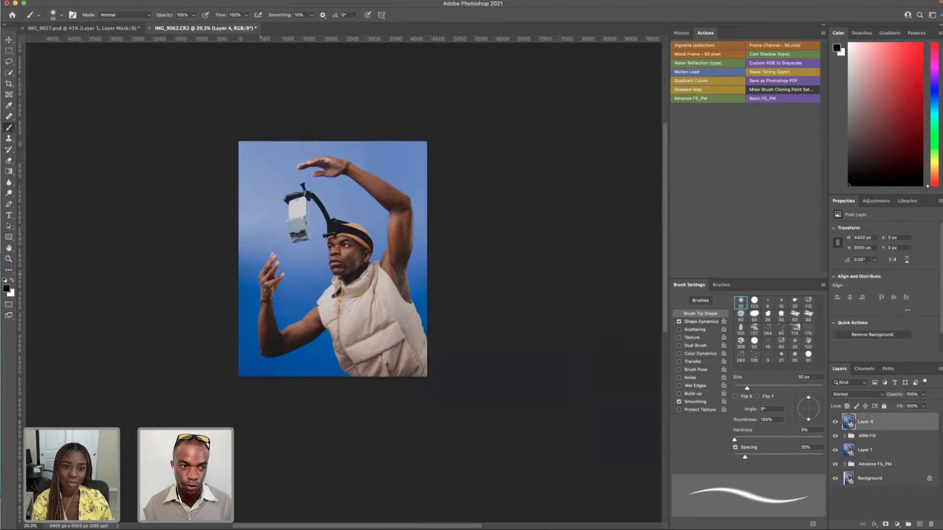
pyautogui.press('v')
pyautogui.press('super+t')
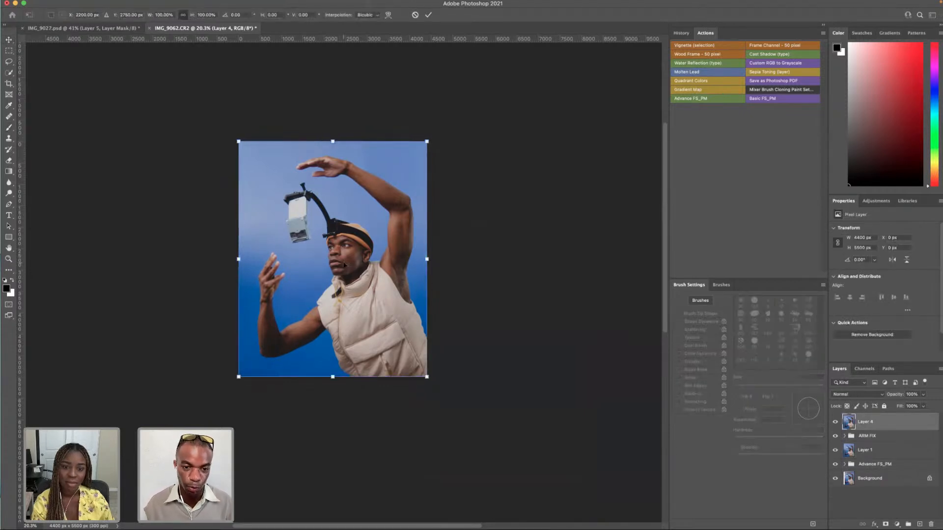
pyautogui.rightClick(343, 263)
pyautogui.click(356, 309)
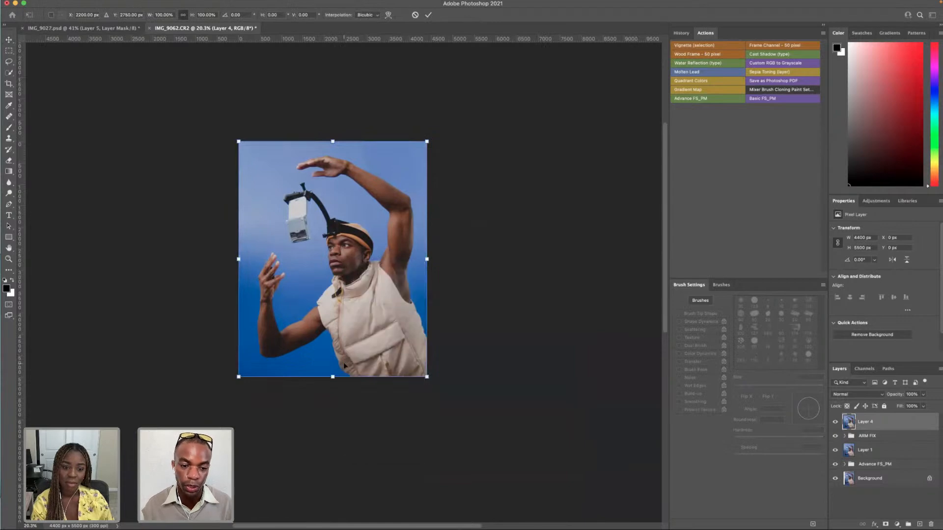
pyautogui.moveTo(333, 377); pyautogui.dragTo(345, 379)
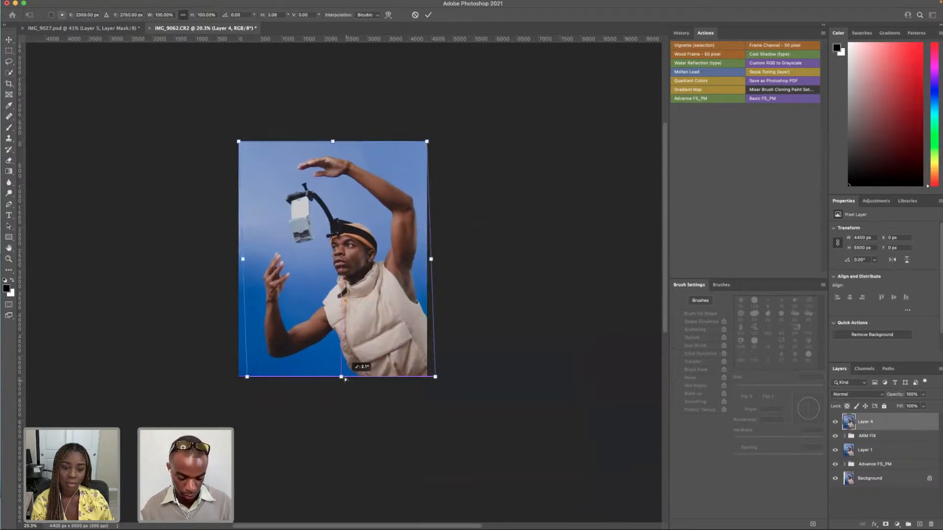
pyautogui.press('super+z')
pyautogui.moveTo(426, 382); pyautogui.dragTo(432, 381)
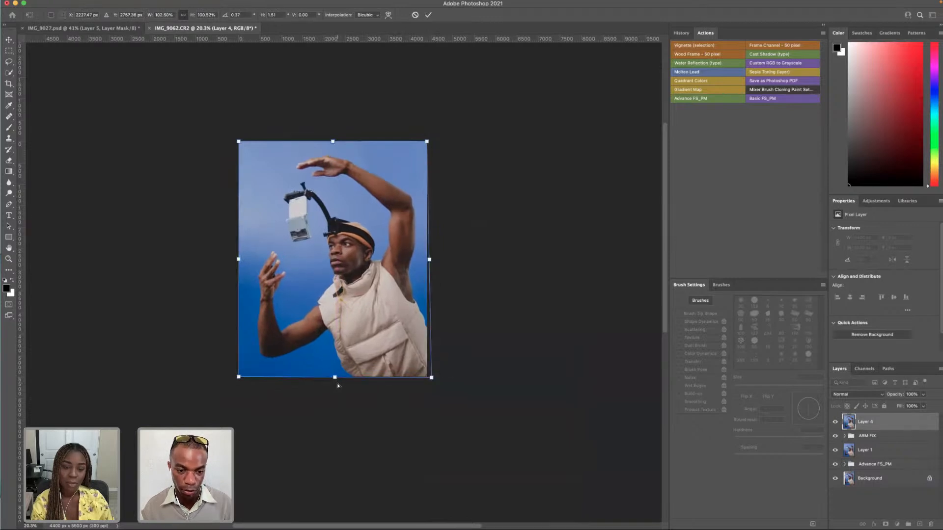
pyautogui.moveTo(335, 379); pyautogui.dragTo(341, 377)
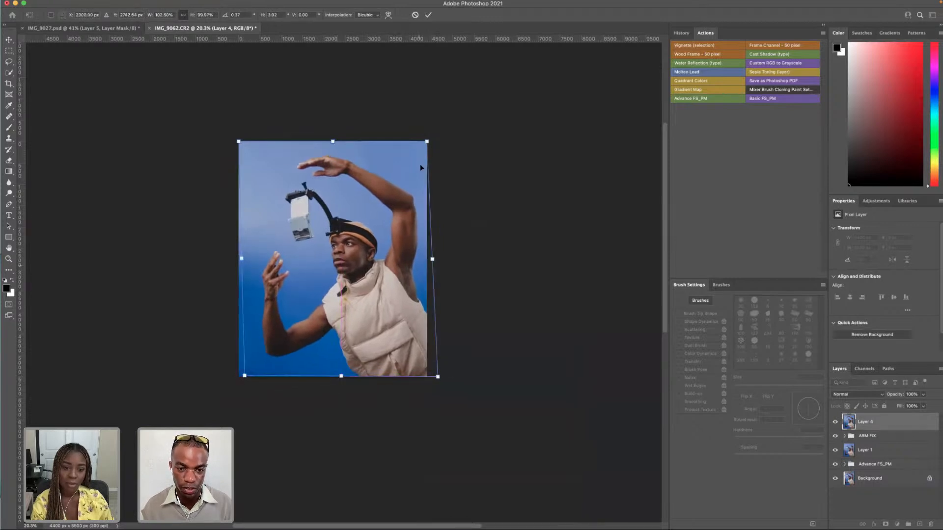
pyautogui.press('super+z')
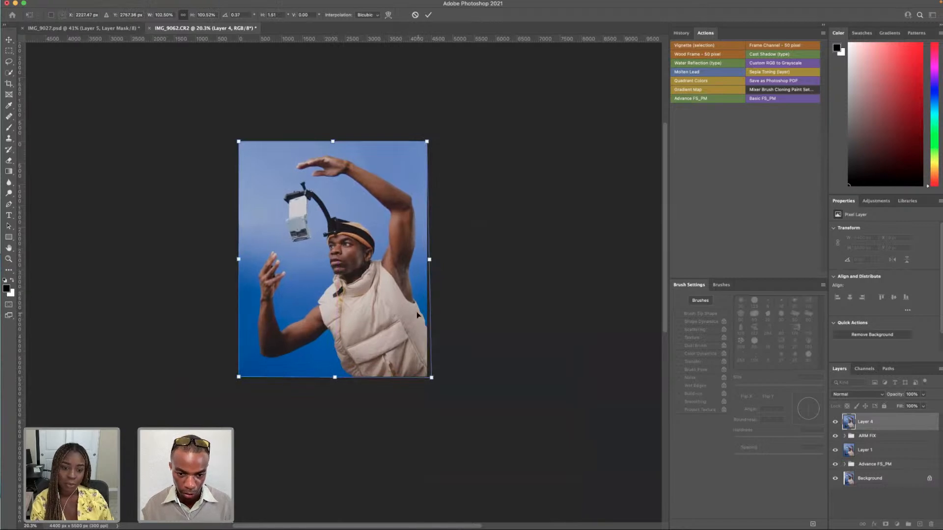
pyautogui.press('super+z')
# - Transform the stamped layer in Perspective mode, shifting its lower edge slightly right and right edge slightly down, and narrowing the upper edge
pyautogui.rightClick(416, 316)
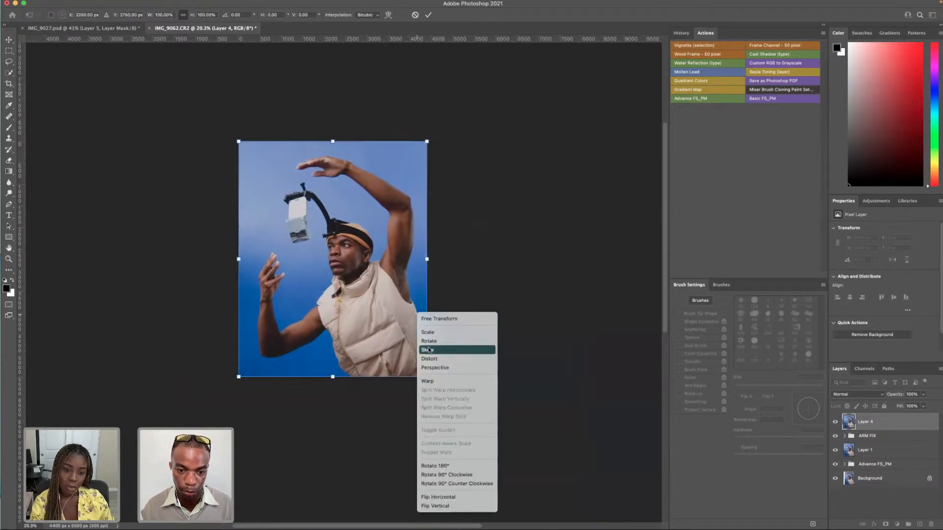
pyautogui.click(433, 368)
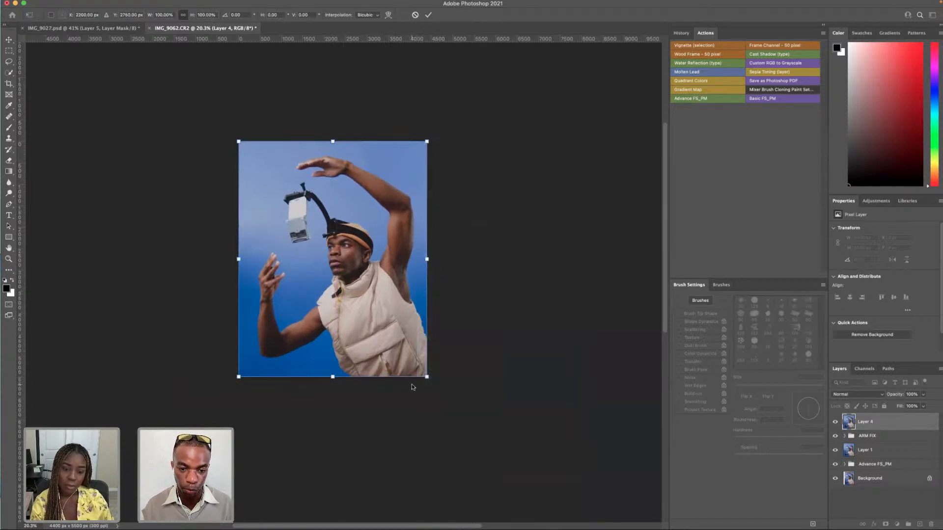
pyautogui.moveTo(333, 379); pyautogui.dragTo(338, 378)
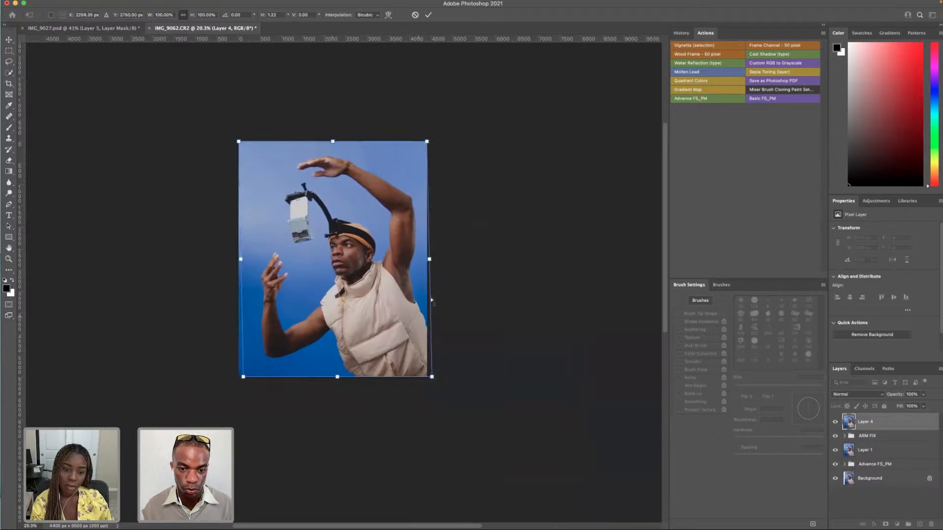
pyautogui.moveTo(430, 262); pyautogui.dragTo(429, 266)
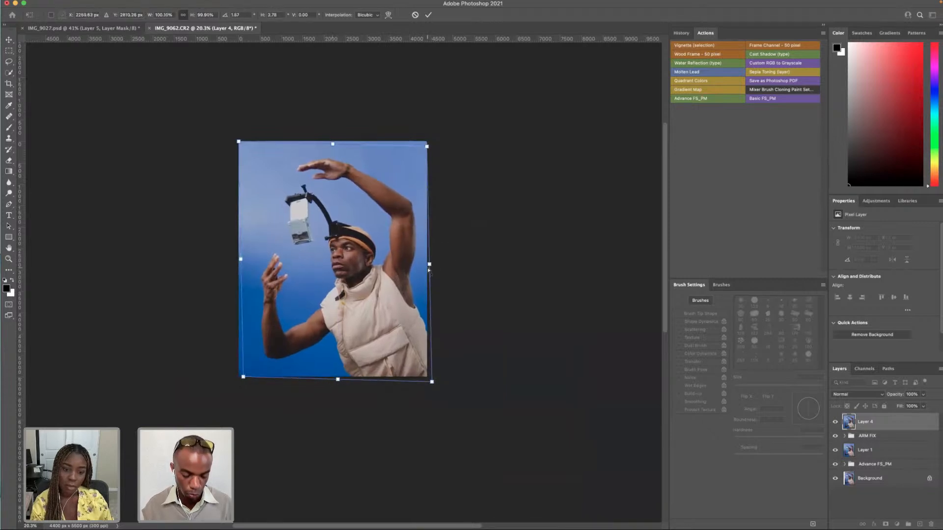
pyautogui.moveTo(239, 142); pyautogui.dragTo(238, 140)
pyautogui.moveTo(428, 146); pyautogui.dragTo(425, 146)
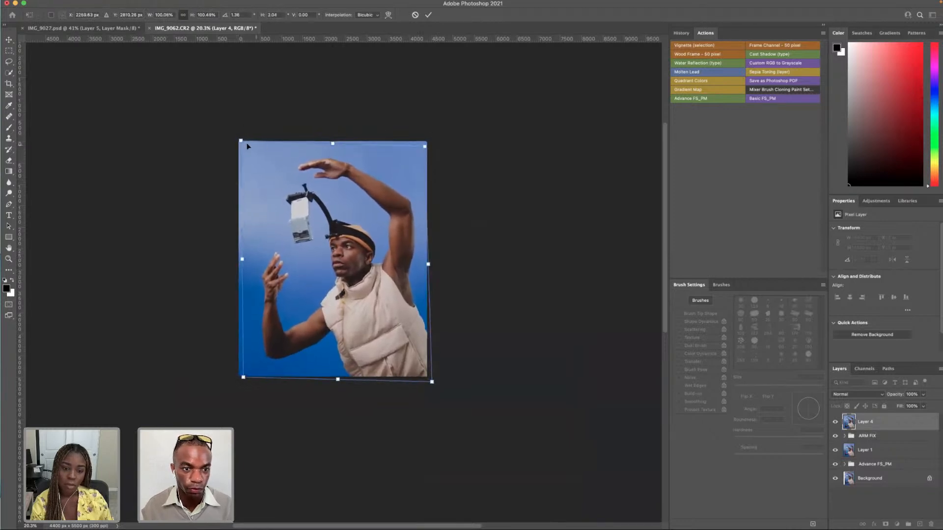
# - Skew the stamped layer's upper edge slightly to the left, apply the transform, and add an empty layer above it
pyautogui.rightClick(383, 183)
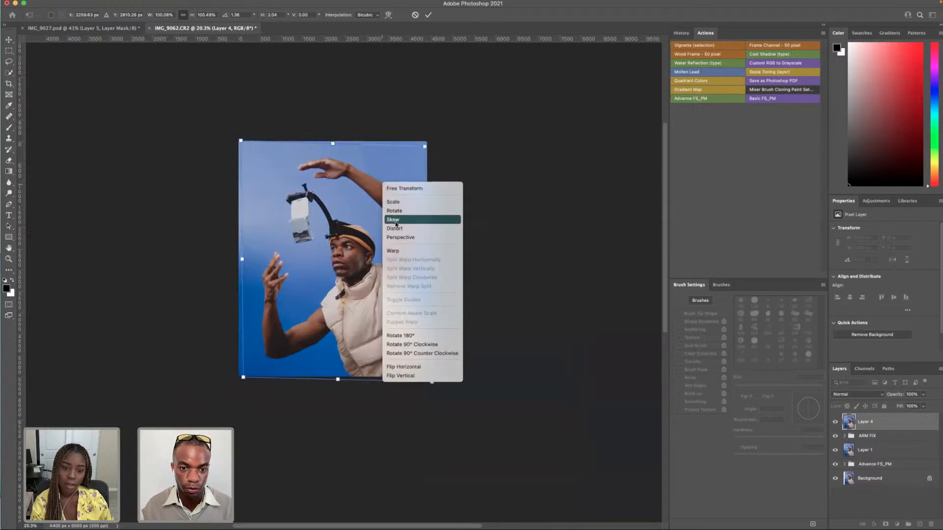
pyautogui.moveTo(333, 144); pyautogui.dragTo(331, 146)
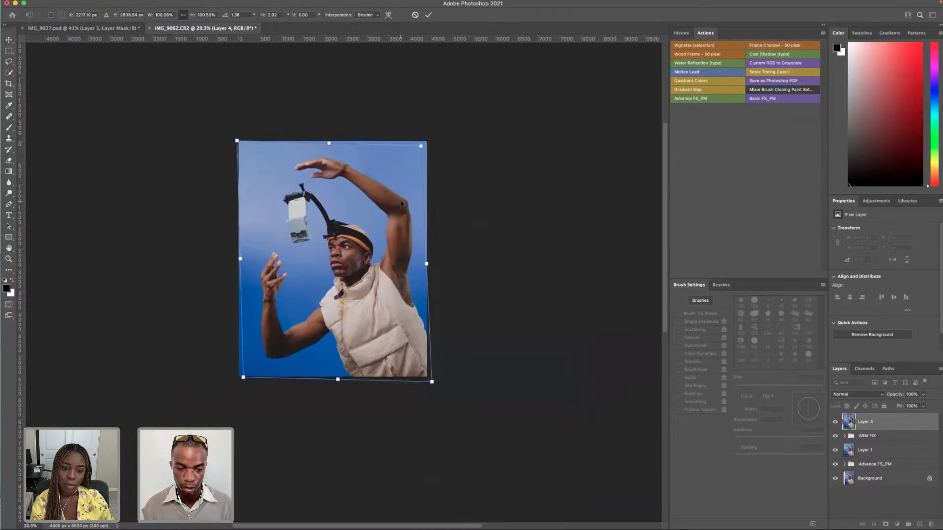
pyautogui.press('Return')
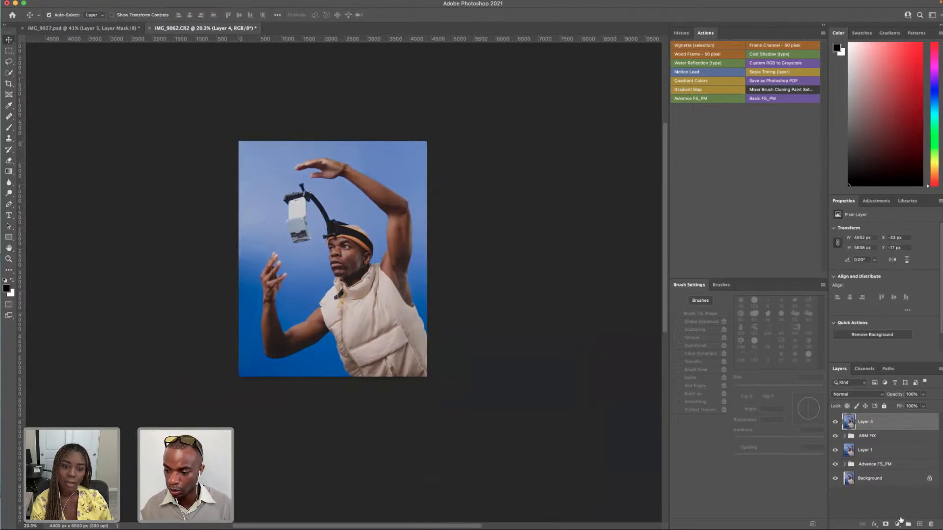
pyautogui.click(920, 524)
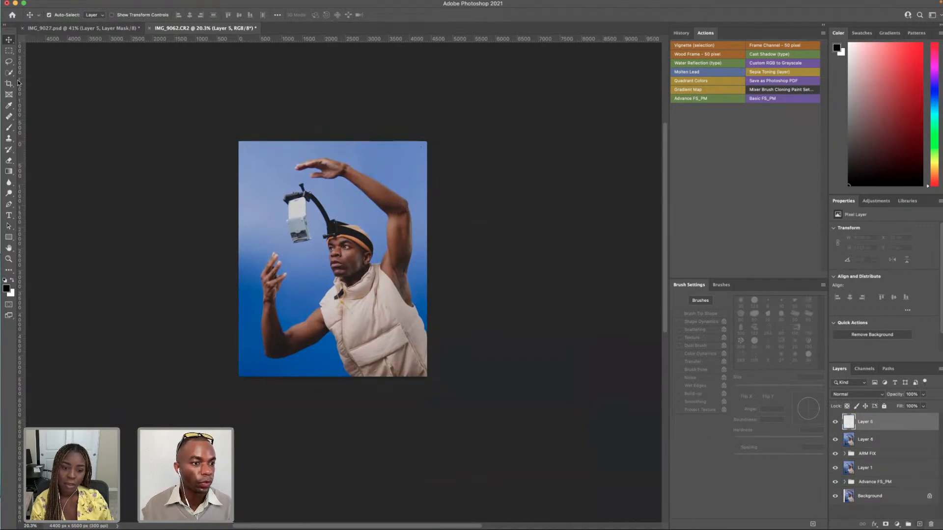
# - Clone clean blue background over the image's upper-right corner on Layer 5, using a soft 600 px Clone Stamp brush sampled nearby
pyautogui.click(9, 138)
pyautogui.press(']')
pyautogui.press(']')
pyautogui.press(']')
pyautogui.press(']')
pyautogui.press(']')
pyautogui.press(']')
pyautogui.press(']')
pyautogui.press(']')
pyautogui.press(']')
pyautogui.press(']')
pyautogui.press(']')
pyautogui.press(']')
pyautogui.press(']')
pyautogui.press(']')
pyautogui.press(']')
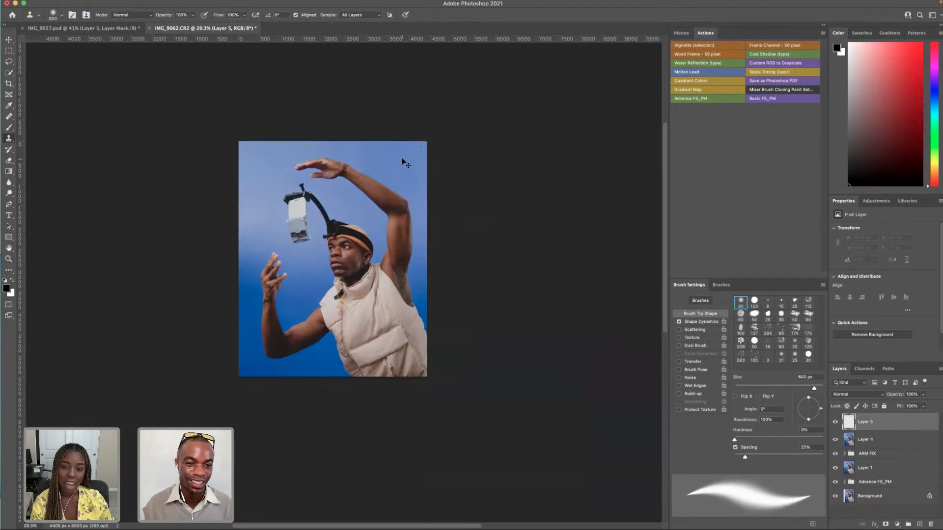
pyautogui.keyDown('alt'); pyautogui.click(394, 158); pyautogui.keyUp('alt')
pyautogui.moveTo(399, 152)
pyautogui.mouseDown()
pyautogui.moveTo(424, 161)
pyautogui.moveTo(431, 177)
pyautogui.mouseUp()
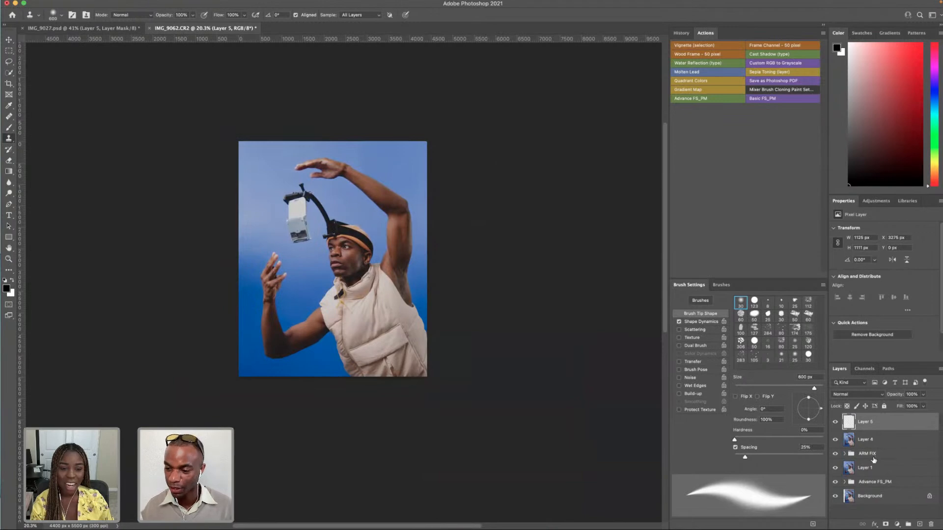
# - Transform Layer 4 in Perspective mode, shifting its lower edge slightly right, lowering its right edge and raising its lower-right corner, and apply it
pyautogui.click(848, 442)
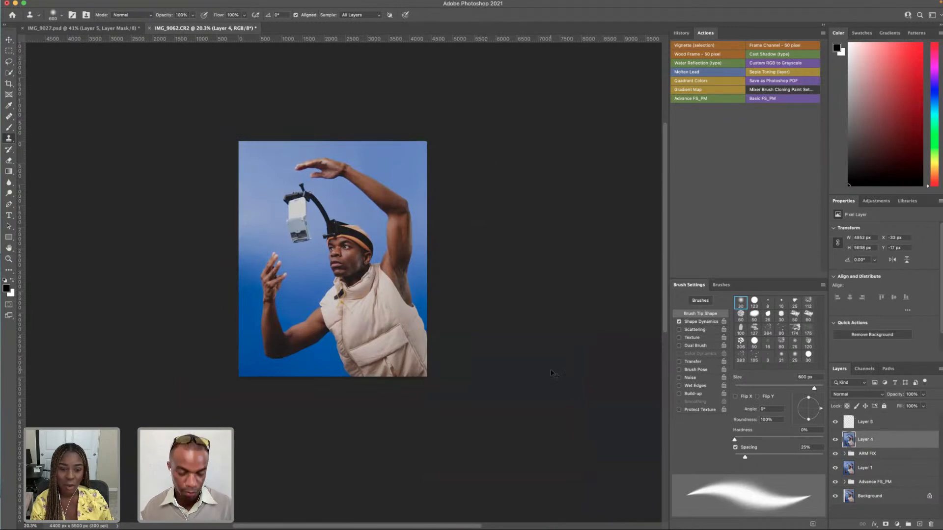
pyautogui.press('super+t')
pyautogui.rightClick(363, 320)
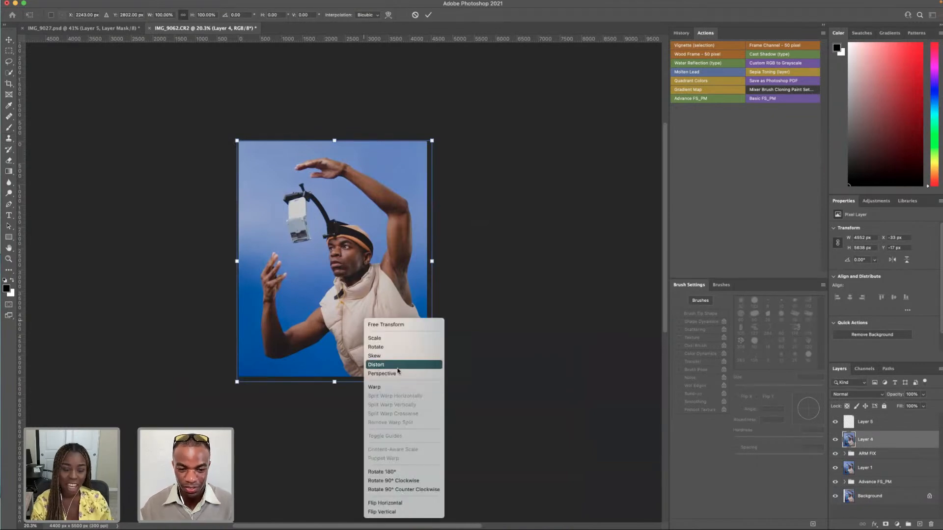
pyautogui.click(393, 375)
pyautogui.moveTo(336, 384); pyautogui.dragTo(339, 385)
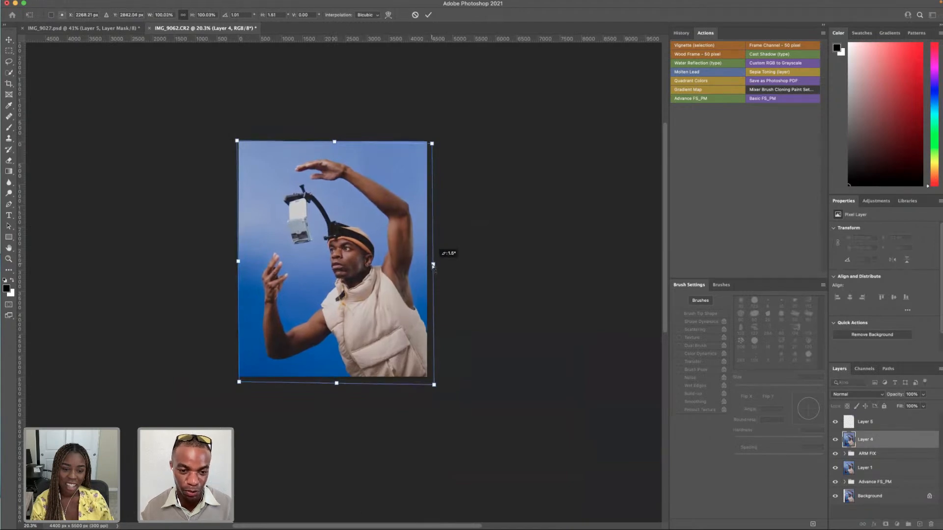
pyautogui.moveTo(434, 383); pyautogui.dragTo(437, 375)
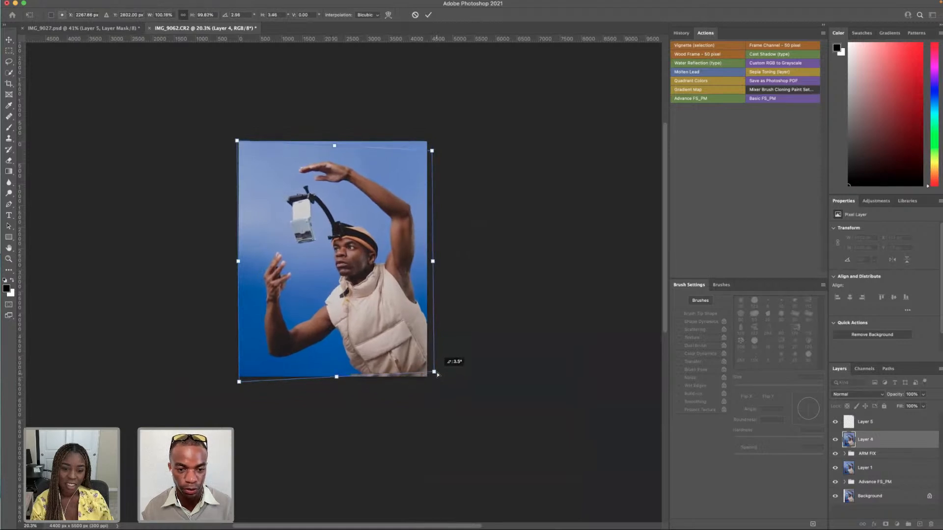
pyautogui.press('Escape')
pyautogui.press('s')
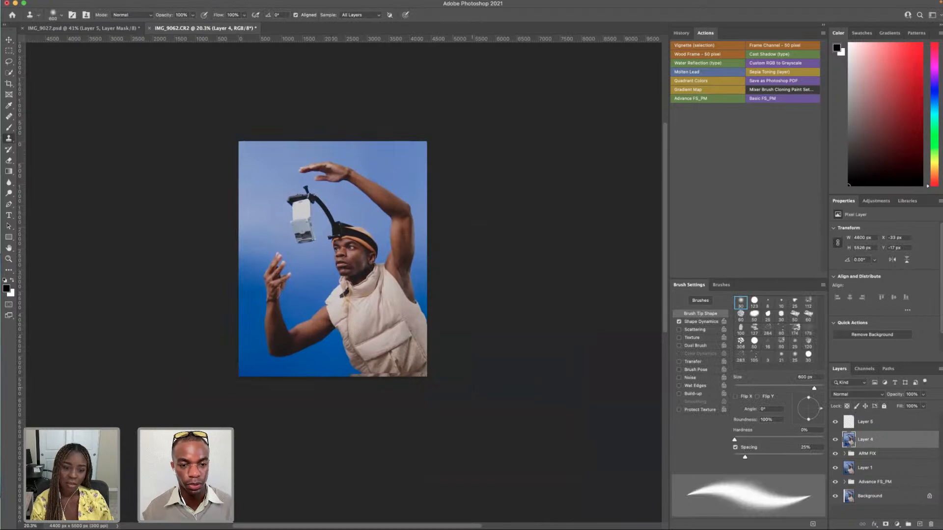
# - Warp Layer 4 by pulling its lower edge and lower-right corner slightly down and its right edge slightly in, apply it, and reselect Layer 5
pyautogui.hotkey('ctrl', 't')
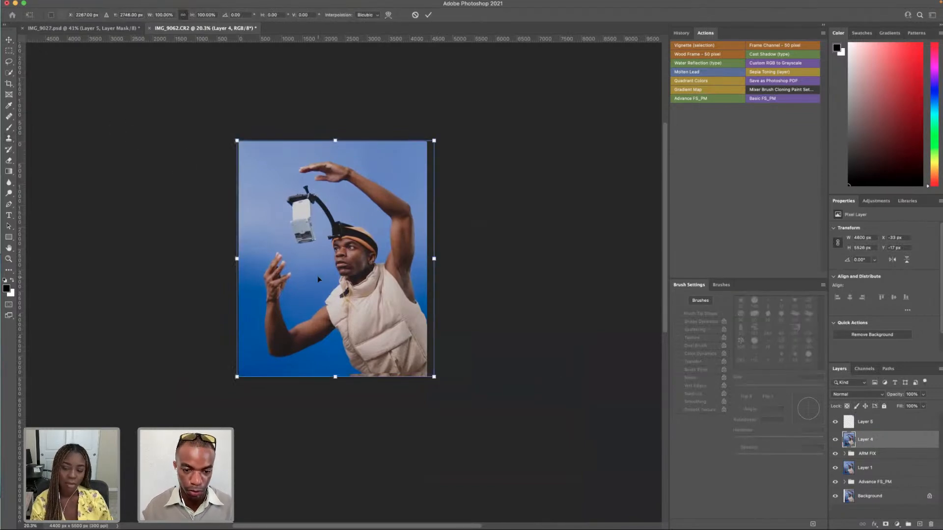
pyautogui.rightClick(389, 328)
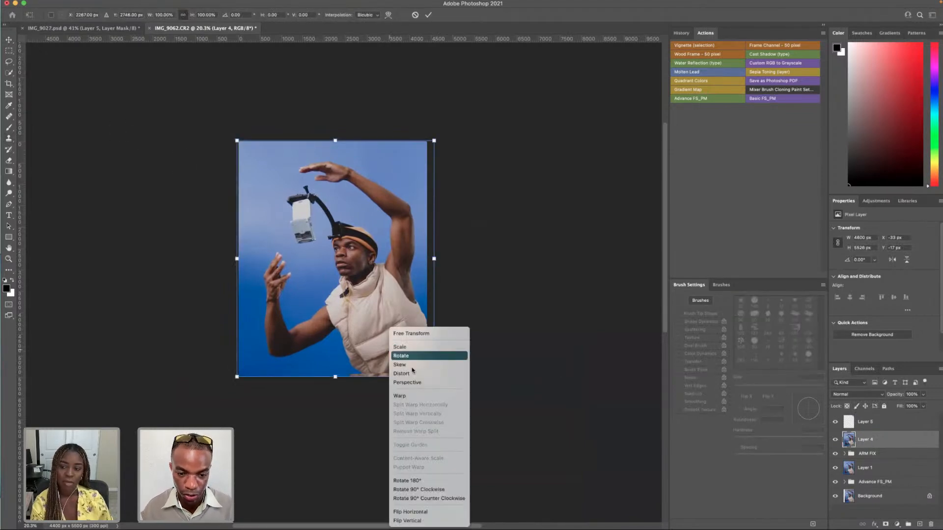
pyautogui.click(400, 395)
pyautogui.moveTo(371, 377); pyautogui.dragTo(372, 388)
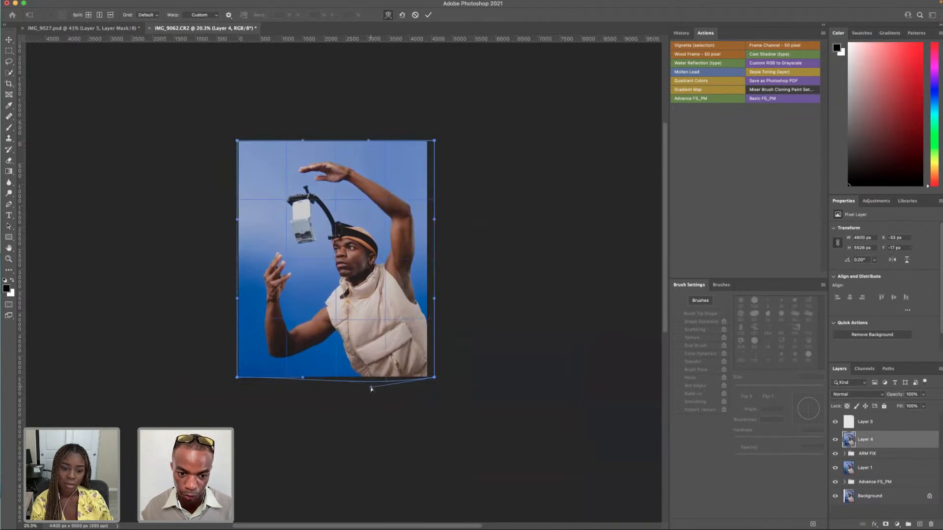
pyautogui.moveTo(434, 377); pyautogui.dragTo(435, 383)
pyautogui.moveTo(433, 299); pyautogui.dragTo(431, 302)
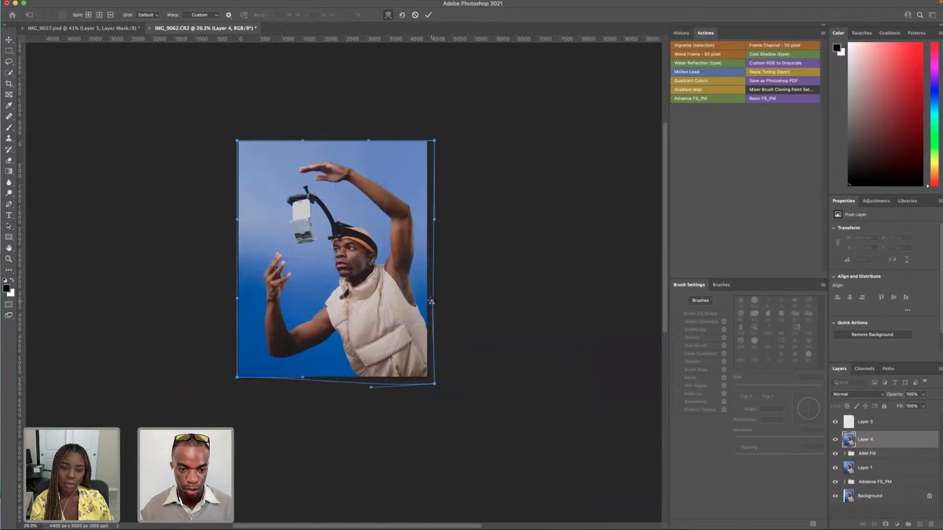
pyautogui.press('Return')
pyautogui.press('s')
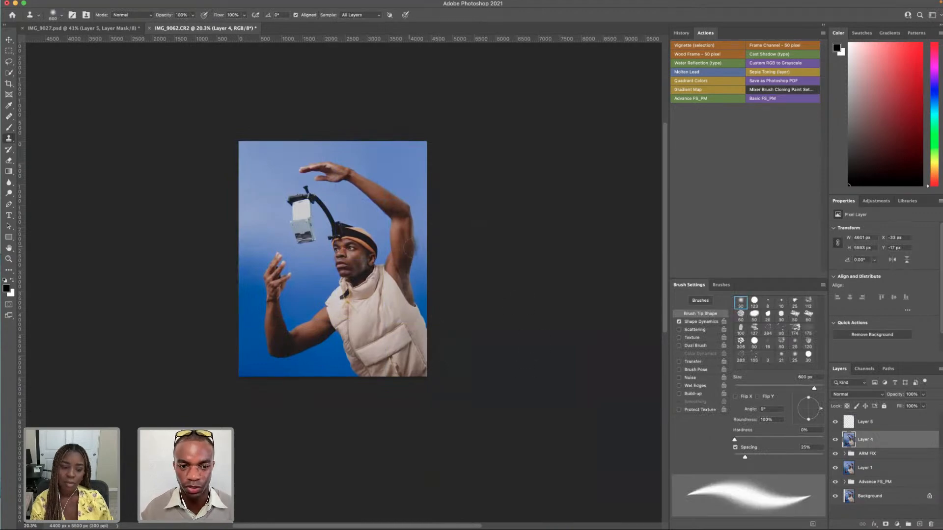
pyautogui.click(878, 424)
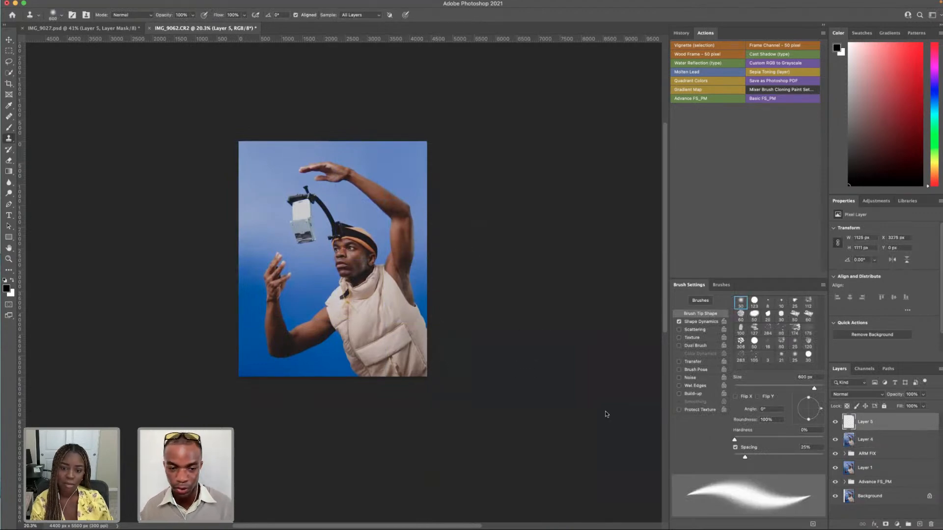
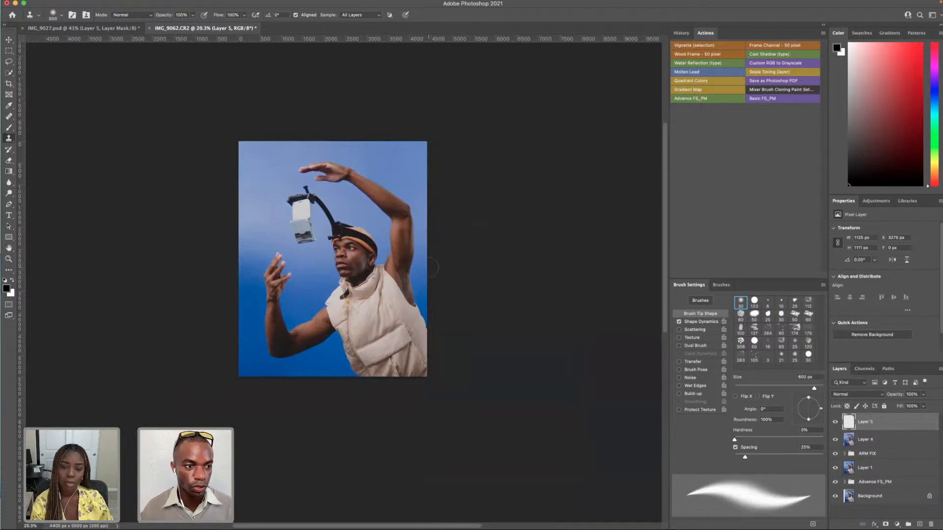
pyautogui.click(10, 204)
pyautogui.scroll(12, 320, 209)
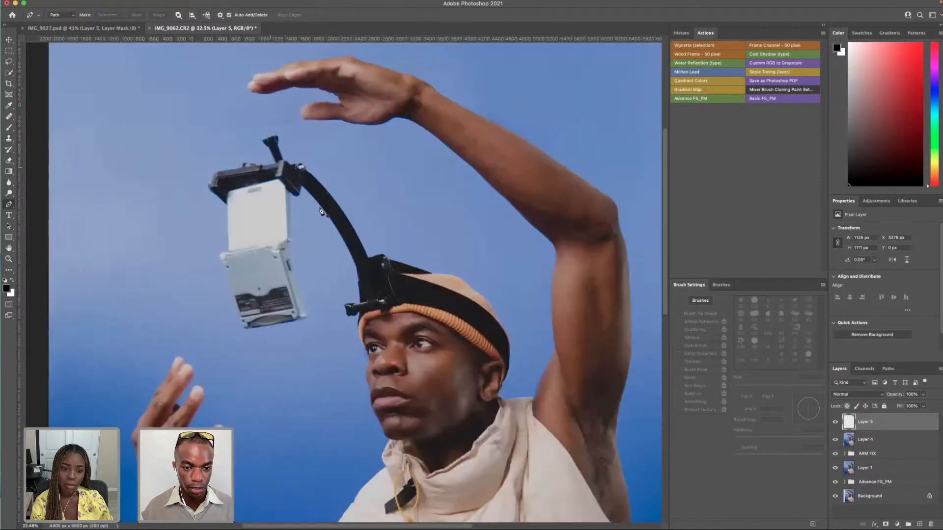
pyautogui.scroll(-3, 322, 211)
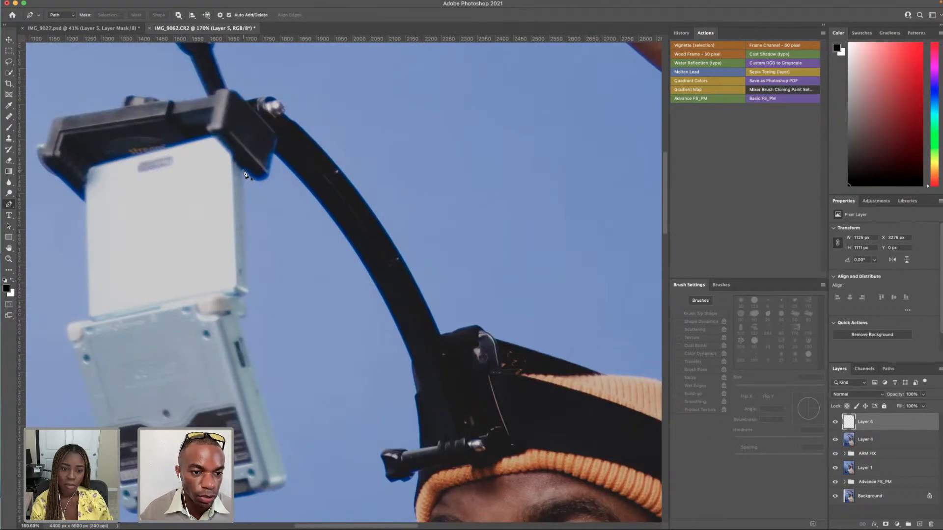
pyautogui.click(330, 252)
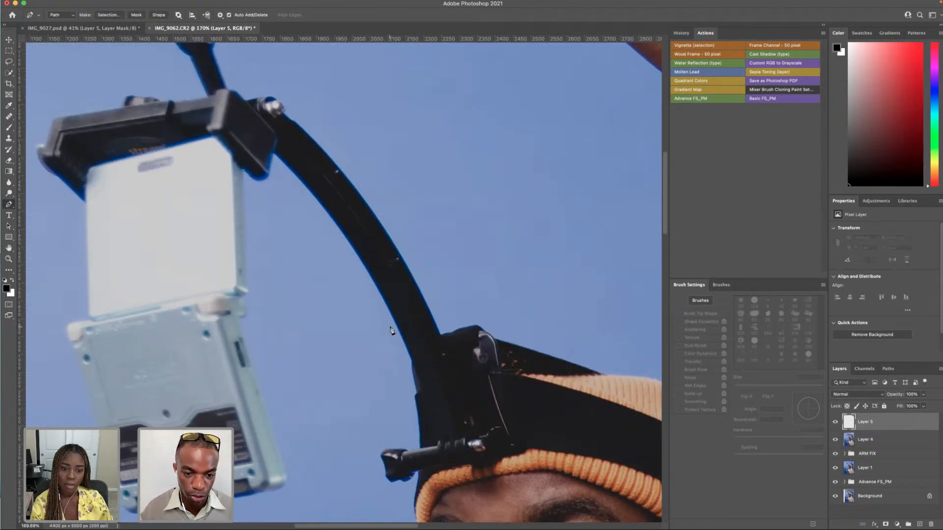
pyautogui.click(390, 327)
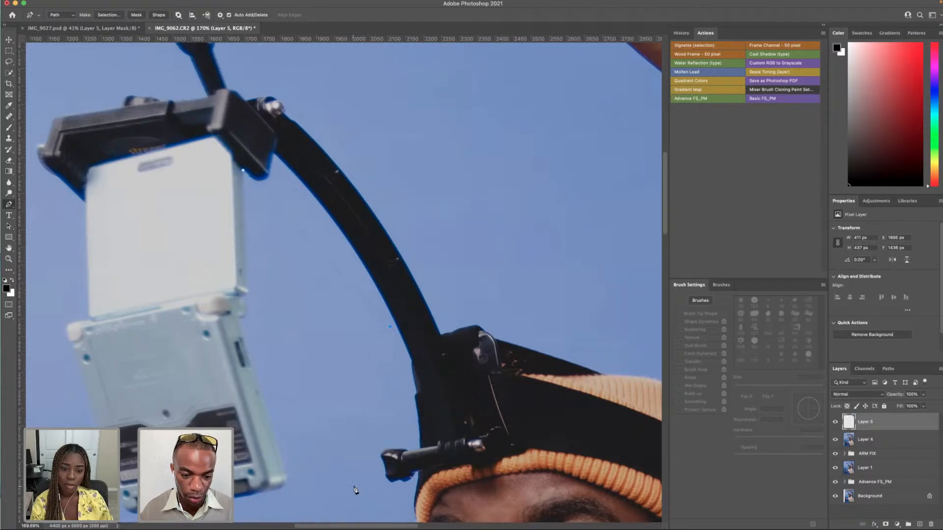
pyautogui.scroll(-3, 363, 459)
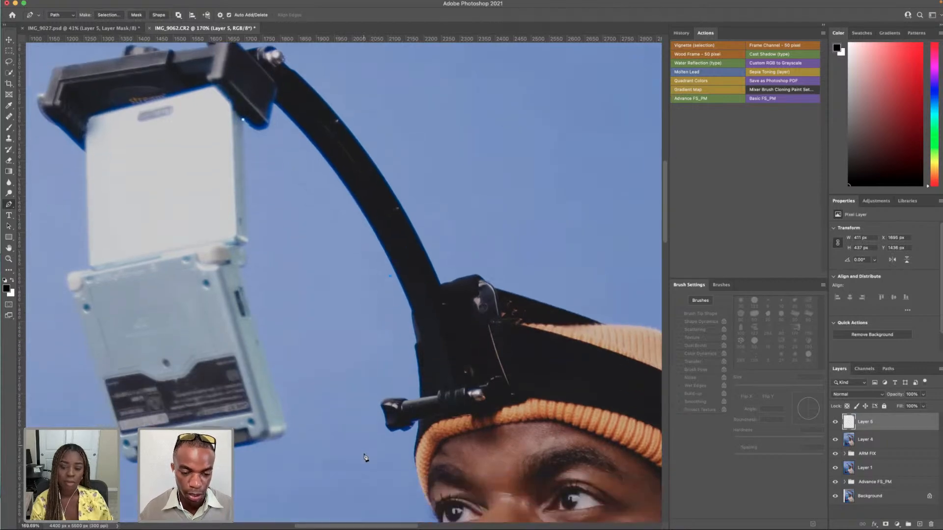
pyautogui.click(334, 491)
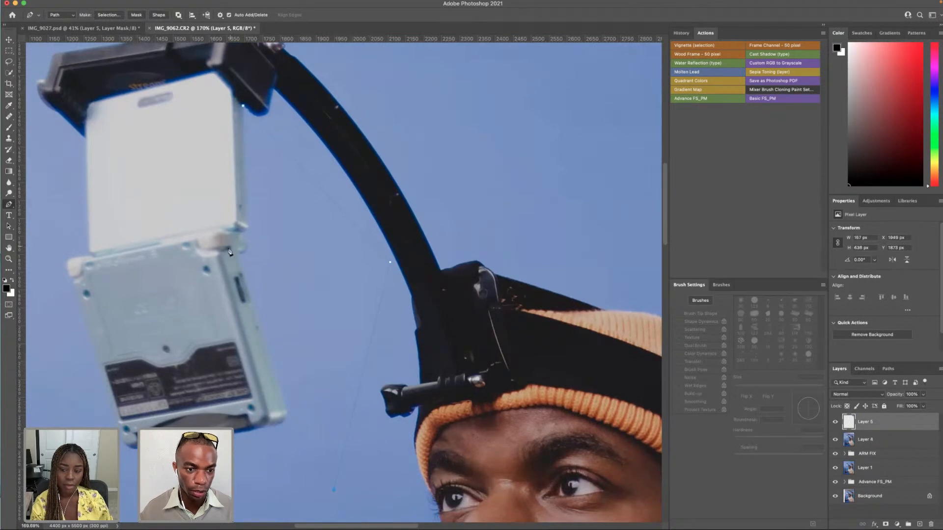
pyautogui.click(247, 226)
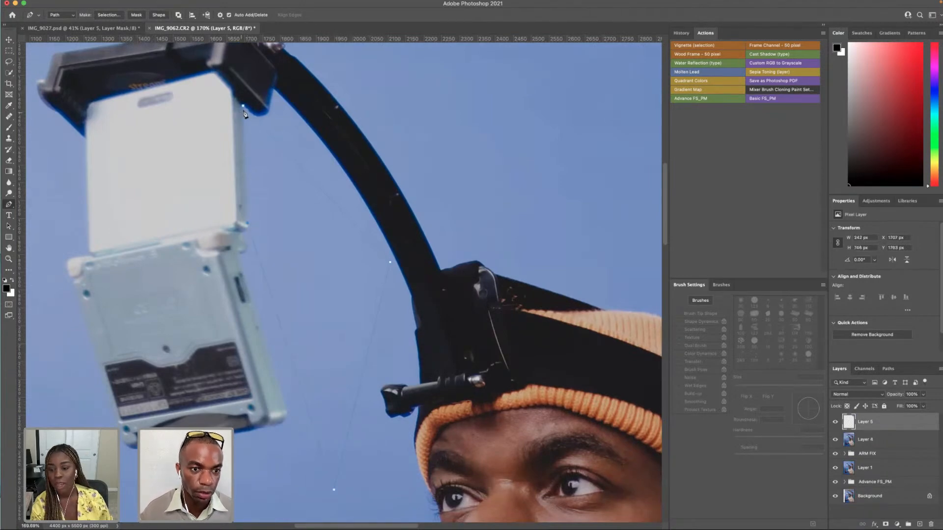
pyautogui.click(244, 109)
pyautogui.rightClick(266, 171)
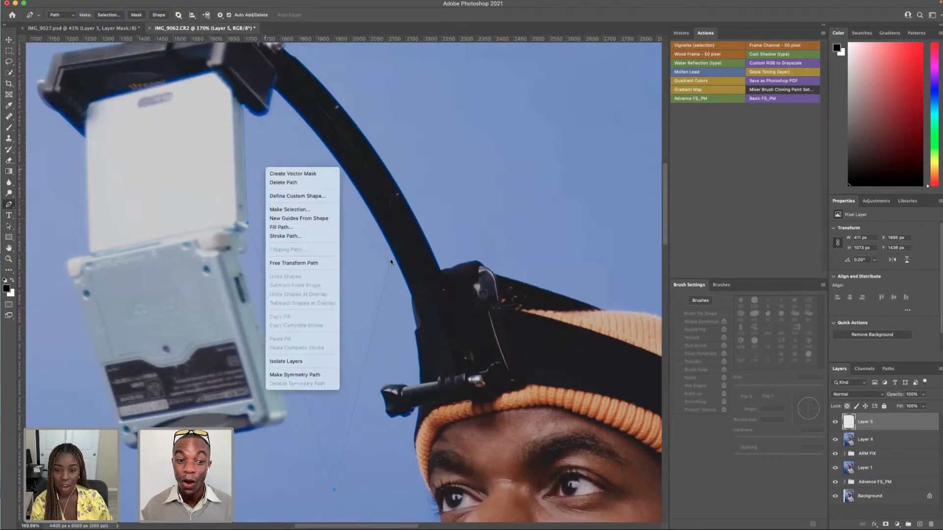
pyautogui.click(411, 101)
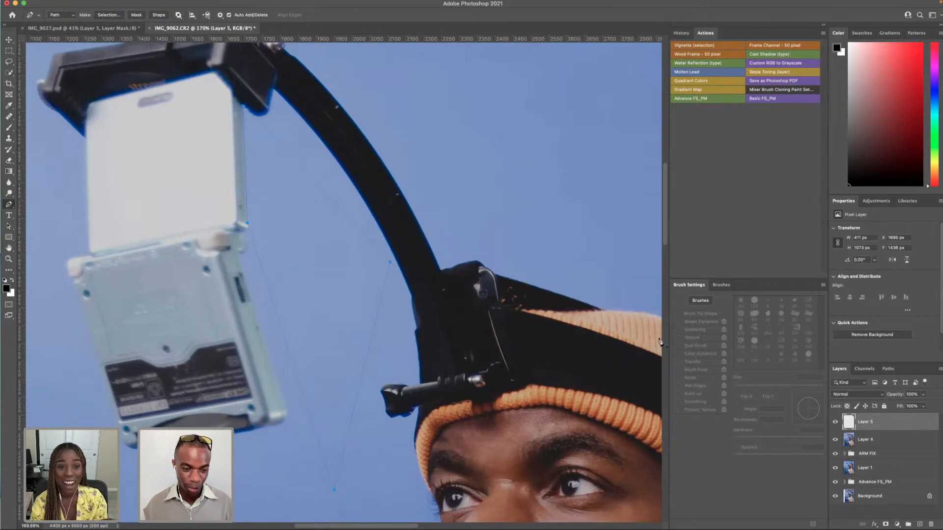
pyautogui.press('super+z')
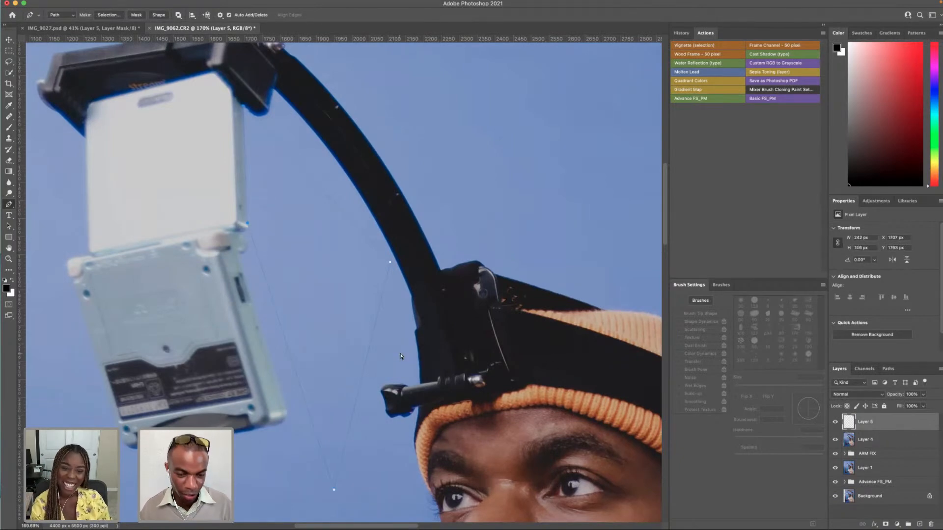
pyautogui.press('super+z')
pyautogui.press('super+z')
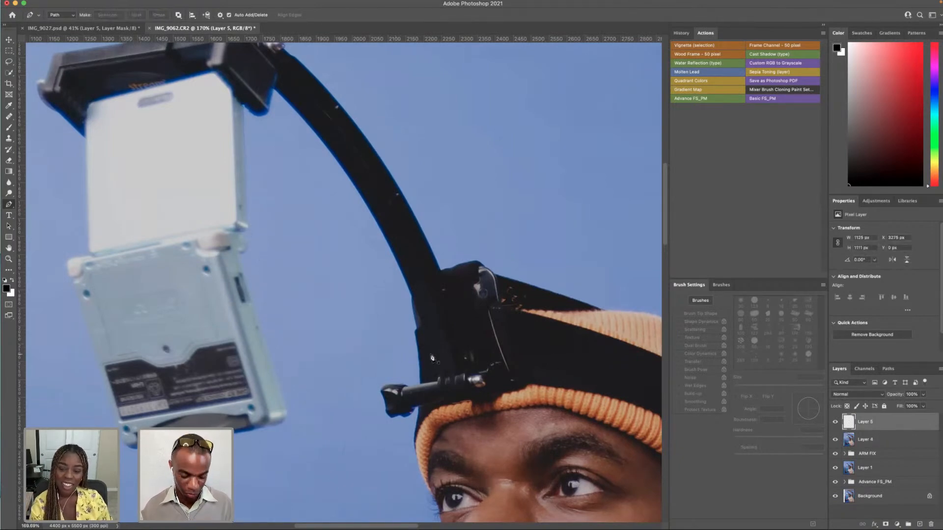
# - Clone clean blue background along the image's upper edge above the raised hand with the Clone Stamp on Layer 5, sampling from both sides
pyautogui.scroll(-10, 419, 445)
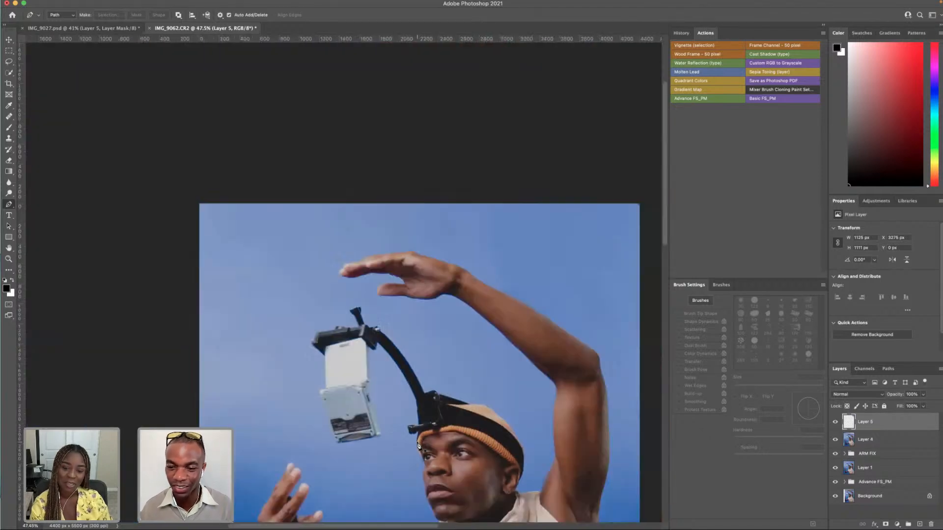
pyautogui.scroll(-2, 370, 417)
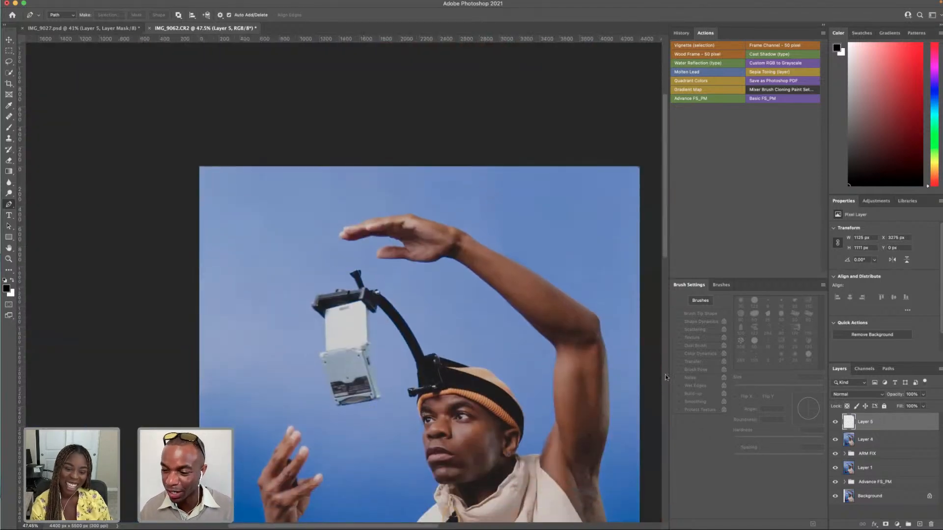
pyautogui.click(9, 137)
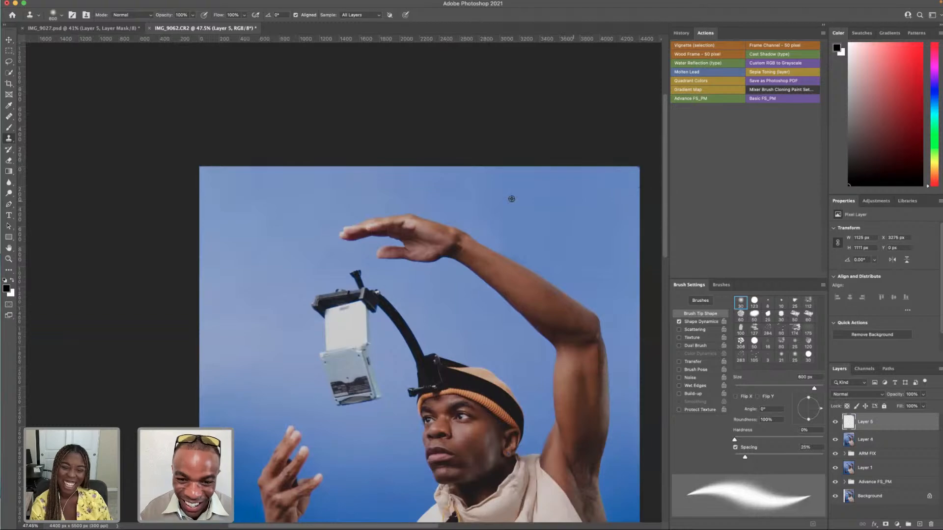
pyautogui.moveTo(471, 188); pyautogui.dragTo(421, 183)
pyautogui.keyDown('alt'); pyautogui.click(328, 183); pyautogui.keyUp('alt')
pyautogui.moveTo(358, 178); pyautogui.dragTo(399, 175)
pyautogui.keyDown('alt'); pyautogui.click(515, 196); pyautogui.keyUp('alt')
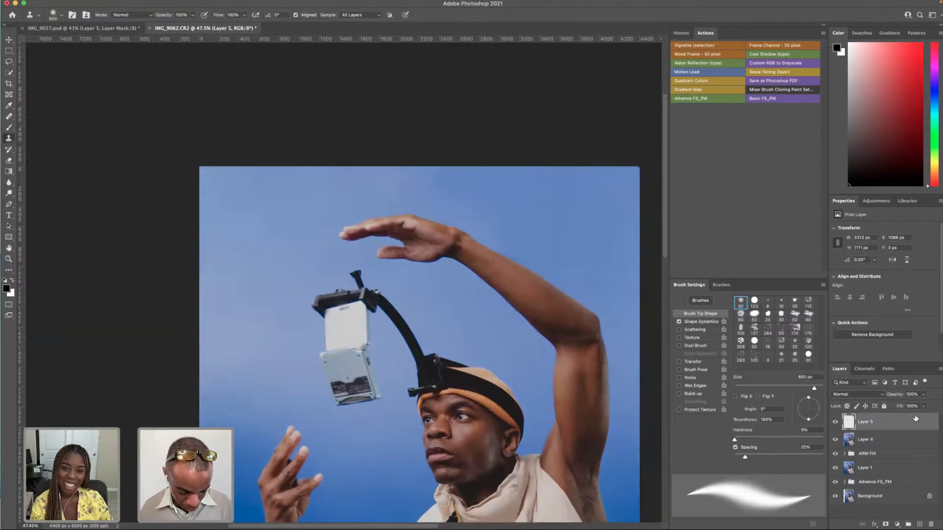
# - Stamp all visible layers onto a new layer above Layer 5 and convert it to a Smart Object
pyautogui.press('super+alt+shift+e')
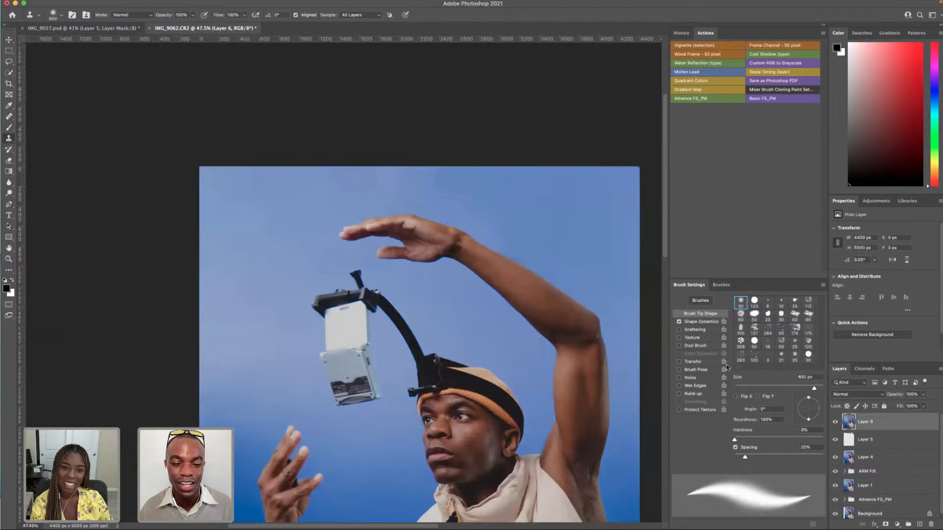
pyautogui.rightClick(875, 430)
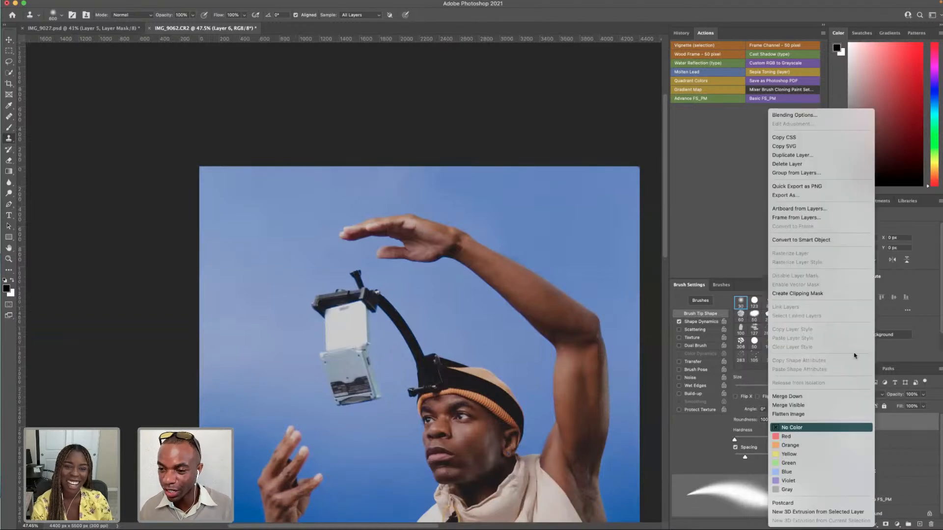
pyautogui.click(802, 240)
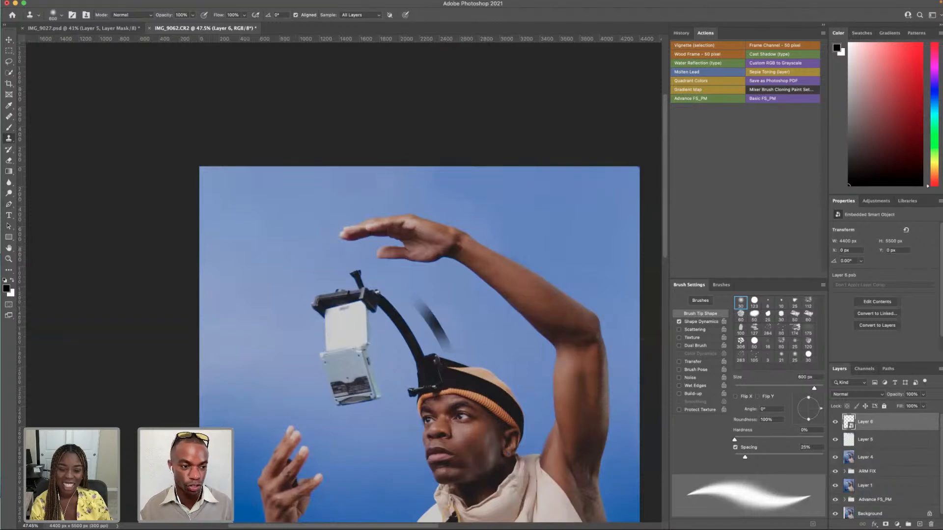
# - Start a Pen path at the device's edge just below the black bracket, and convert Layer 6 to a Smart Object
pyautogui.click(9, 203)
pyautogui.scroll(6, 382, 325)
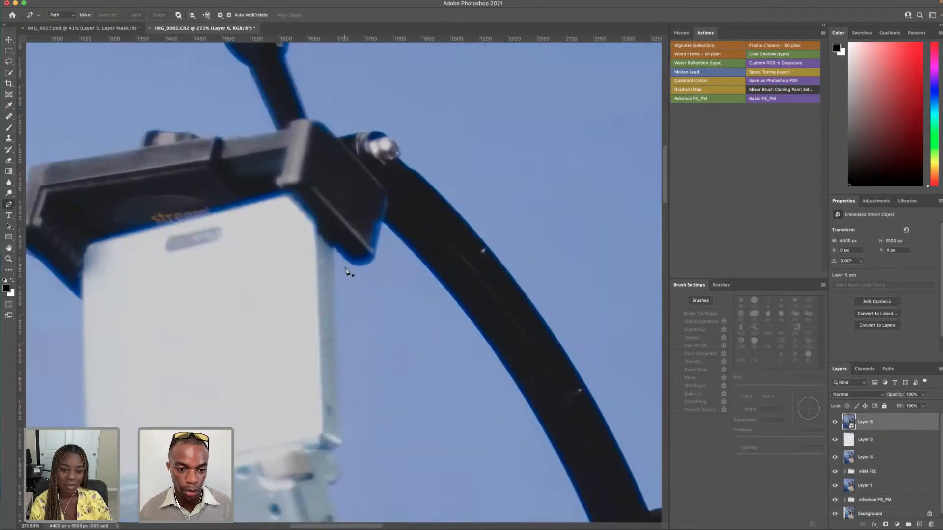
pyautogui.click(335, 251)
pyautogui.scroll(-3, 461, 432)
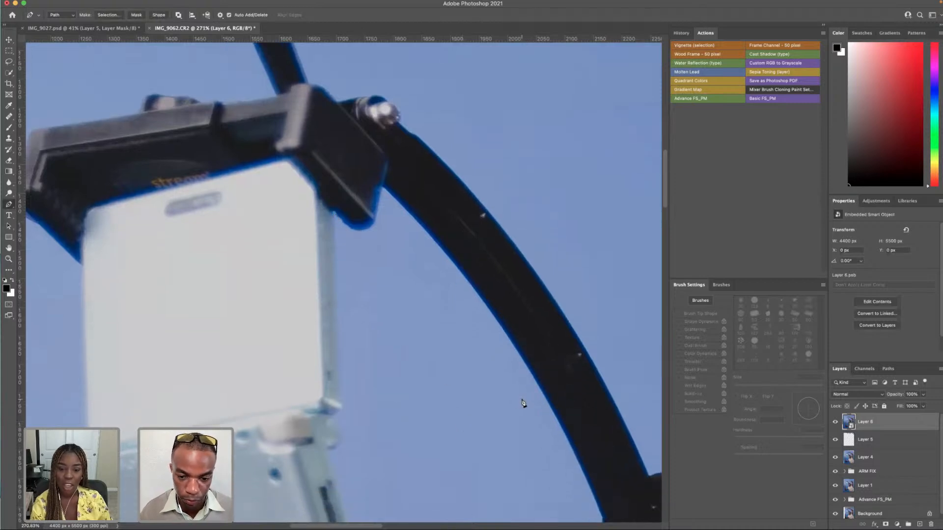
pyautogui.scroll(-5, 520, 437)
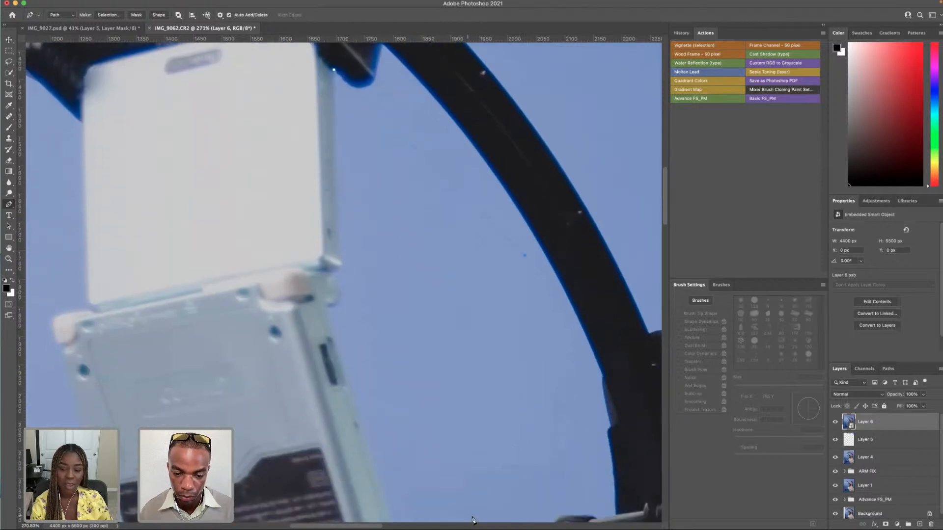
pyautogui.scroll(-3, 478, 474)
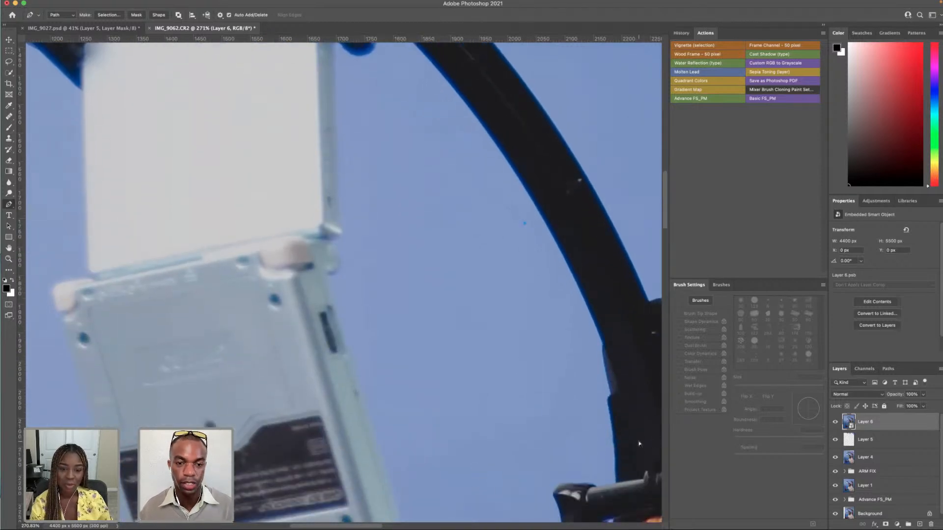
pyautogui.rightClick(881, 425)
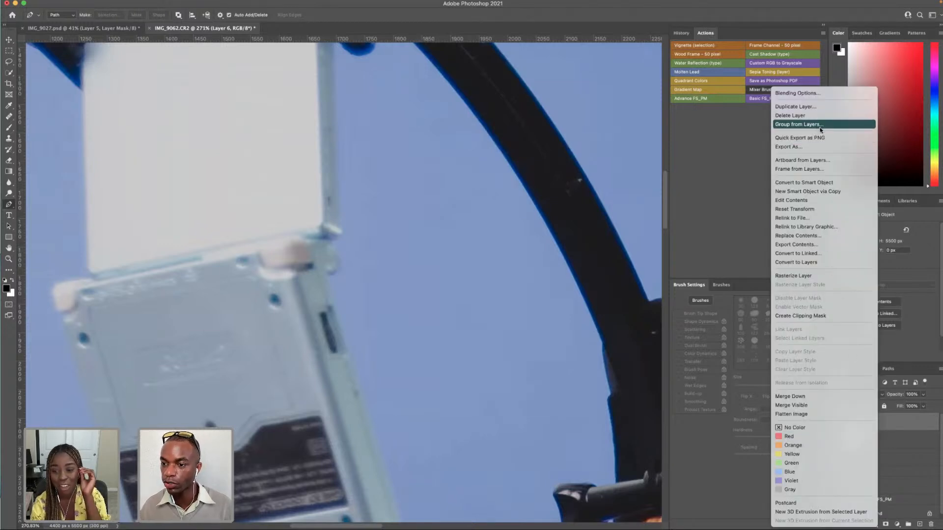
pyautogui.click(835, 182)
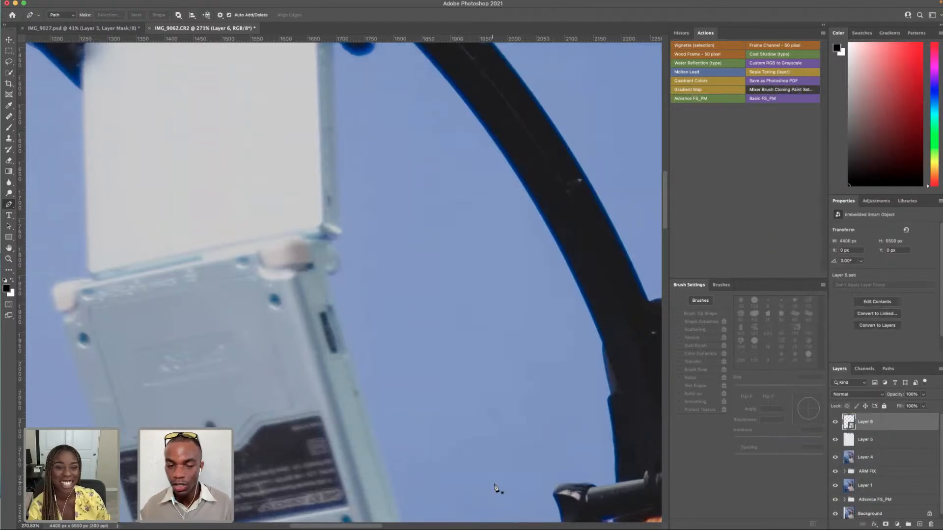
# - Draw a closed four-point Pen path over the blue background between the hanging device and the curved arm
pyautogui.scroll(3, 503, 457)
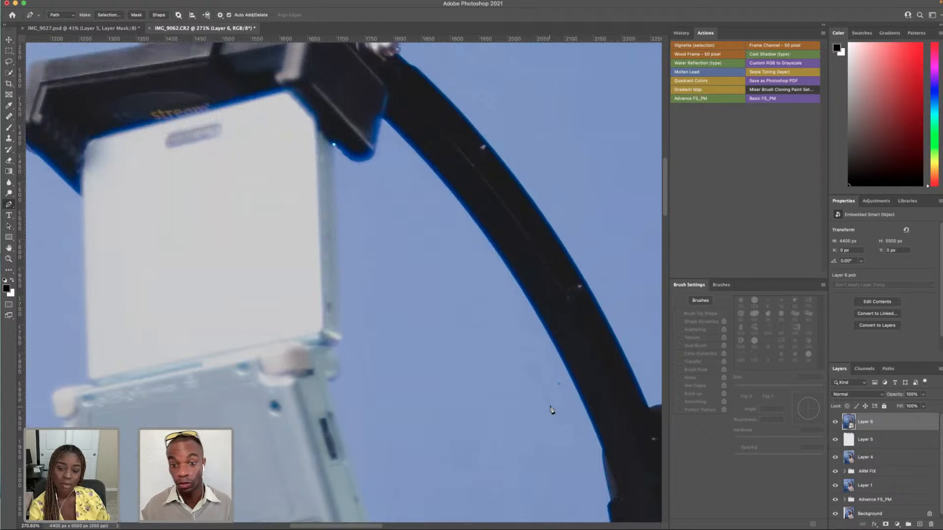
pyautogui.scroll(-4, 552, 410)
pyautogui.scroll(-1, 518, 412)
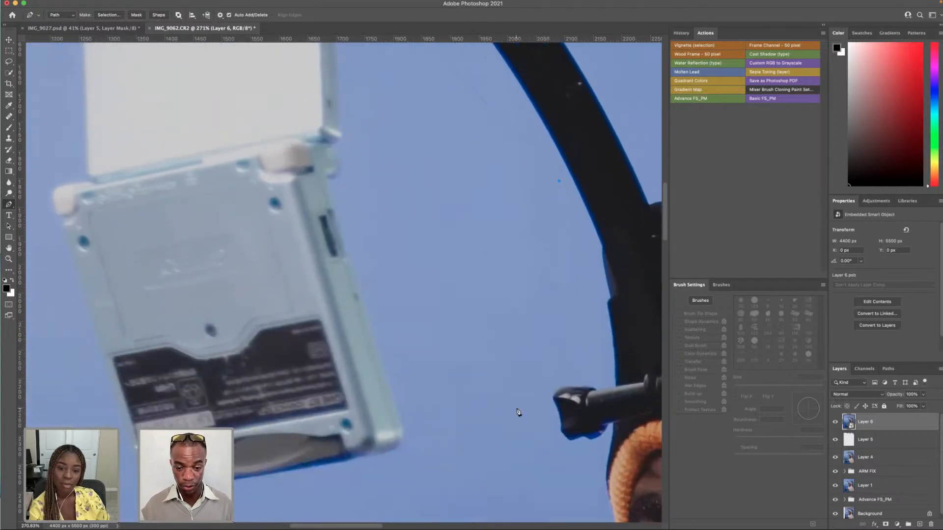
pyautogui.click(451, 506)
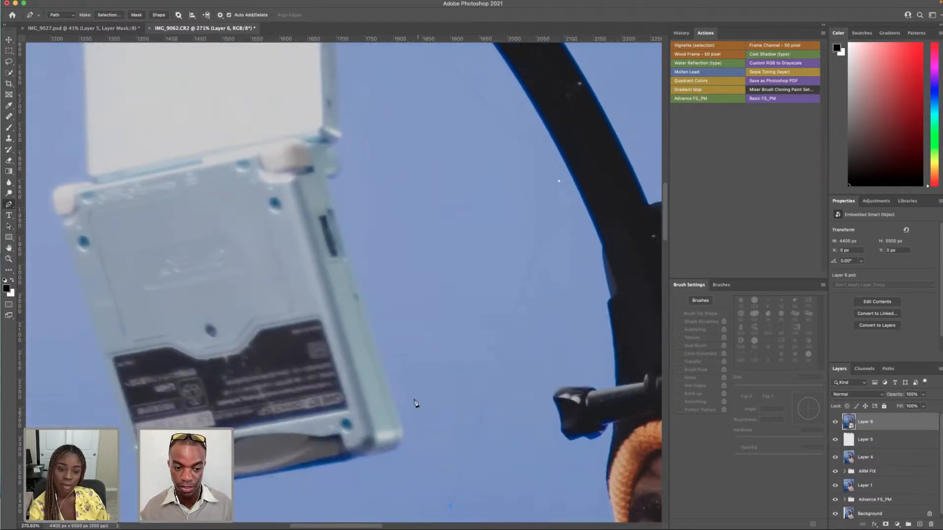
pyautogui.scroll(2, 360, 357)
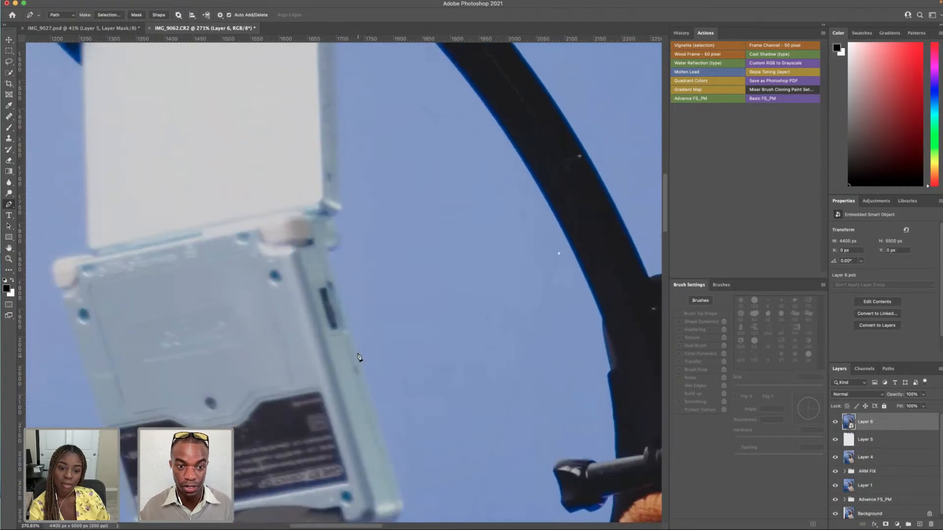
pyautogui.click(342, 210)
pyautogui.scroll(4, 341, 216)
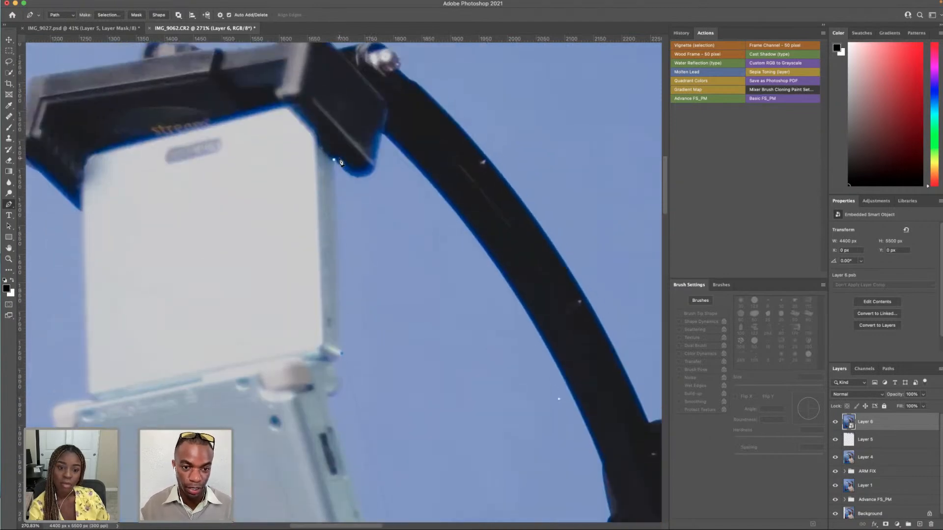
pyautogui.click(335, 162)
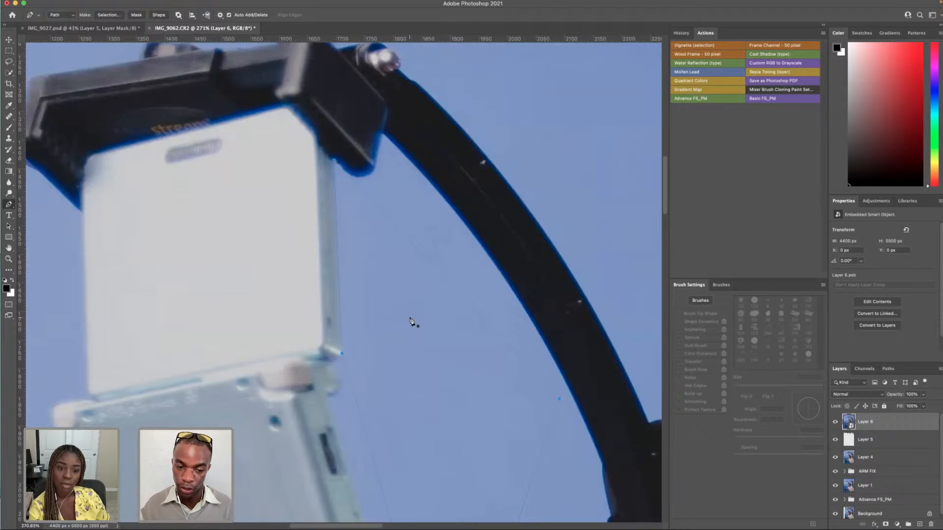
# - Try adding Pen anchors along the outer left edge of the device's white panel, and undo them
pyautogui.scroll(-8, 411, 321)
pyautogui.scroll(3, 411, 321)
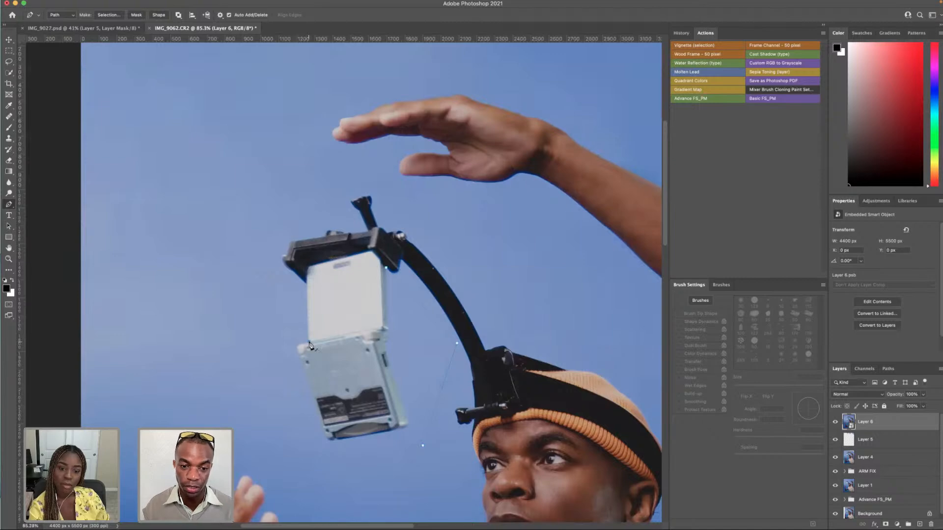
pyautogui.click(308, 270)
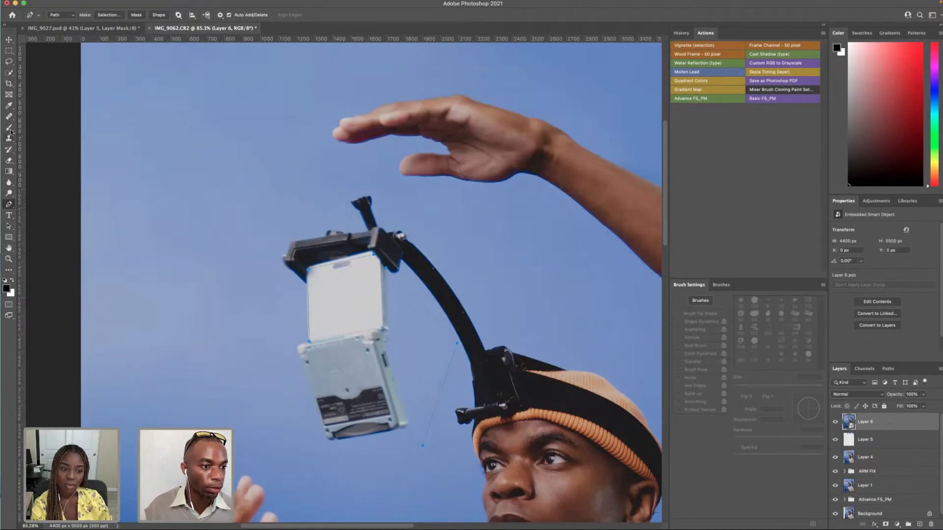
pyautogui.click(9, 39)
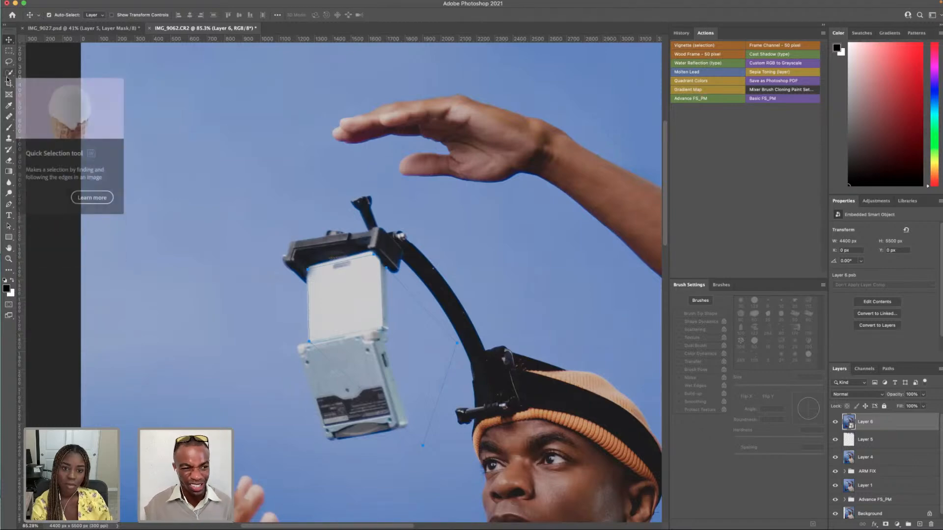
pyautogui.press('super')
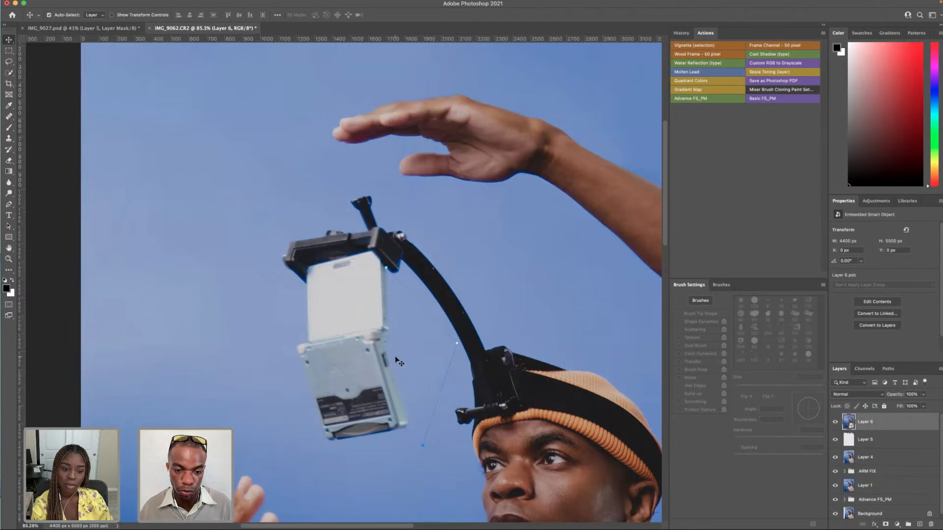
pyautogui.click(9, 204)
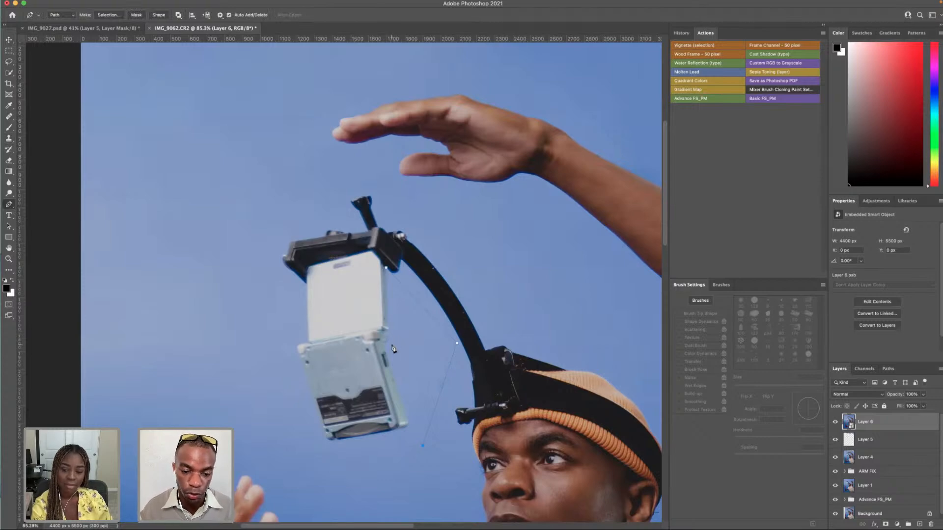
pyautogui.press('super+z')
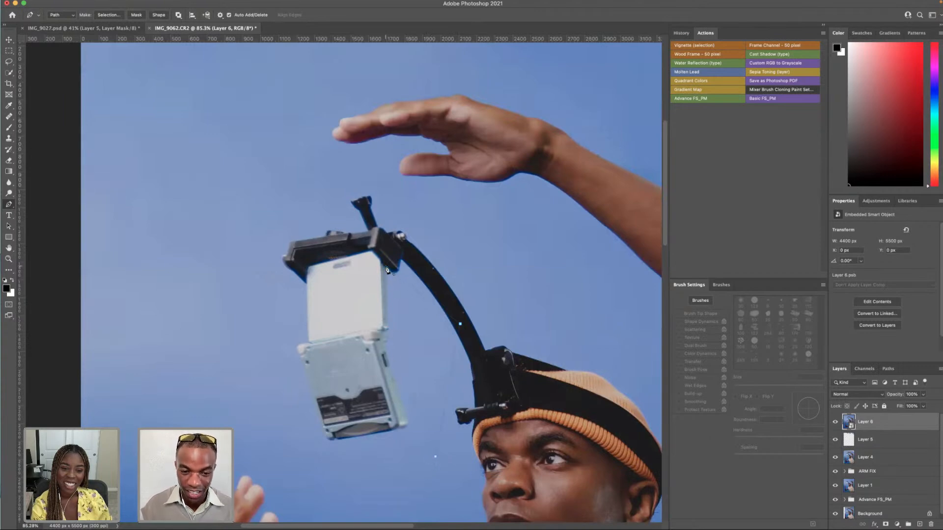
# - Move the path's anchor at the lower corner of the white panel slightly outward into the blue background
pyautogui.rightClick(399, 310)
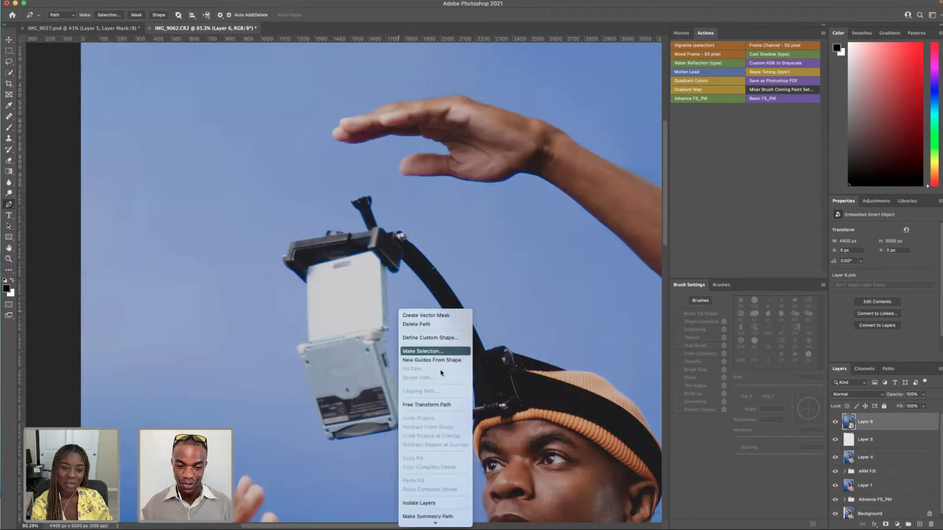
pyautogui.click(390, 287)
pyautogui.scroll(10, 391, 288)
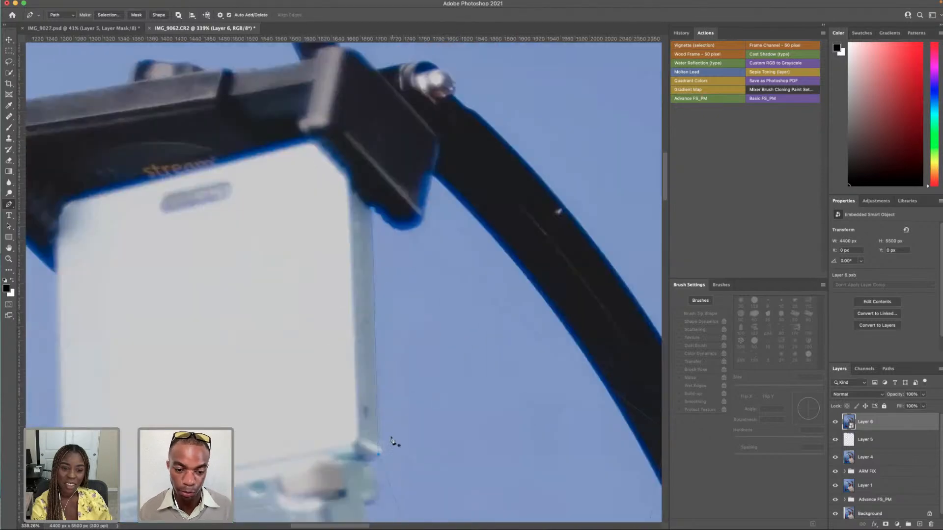
pyautogui.moveTo(379, 458); pyautogui.dragTo(382, 457)
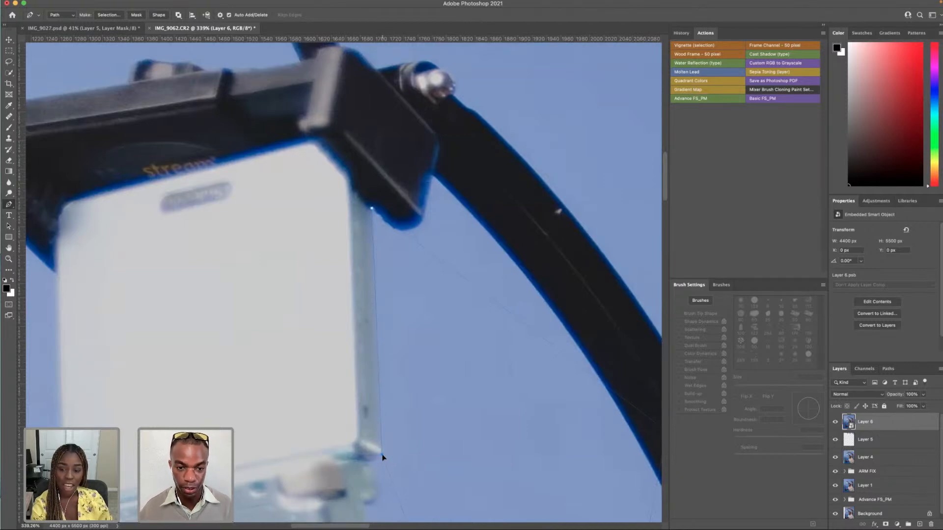
pyautogui.scroll(-12, 484, 442)
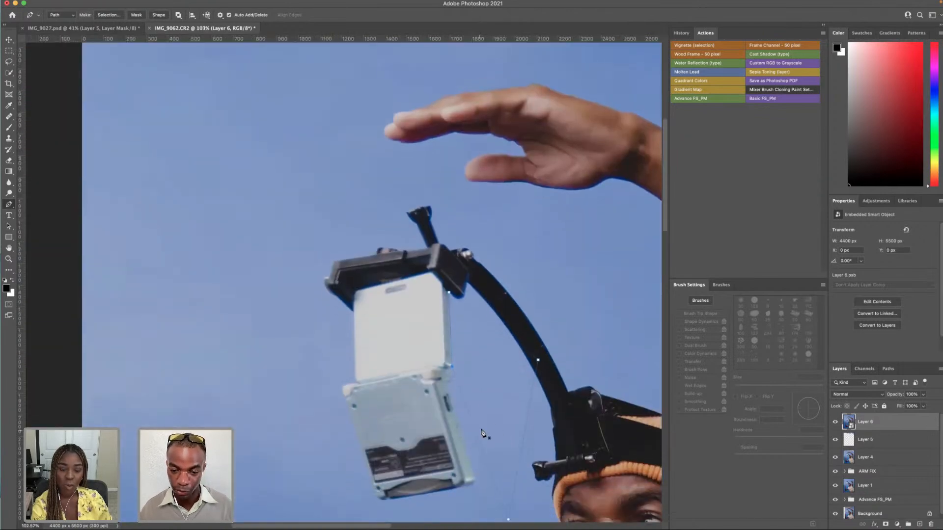
pyautogui.rightClick(504, 411)
pyautogui.click(539, 358)
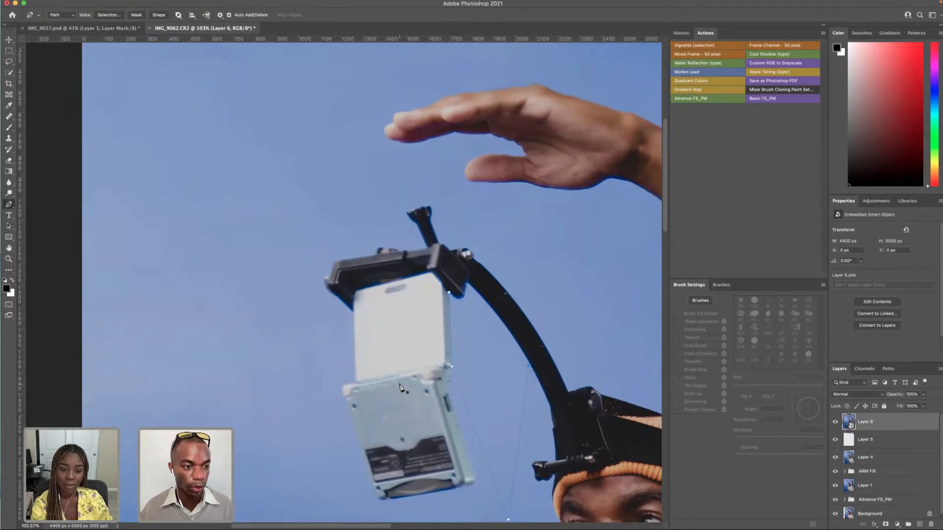
pyautogui.rightClick(495, 368)
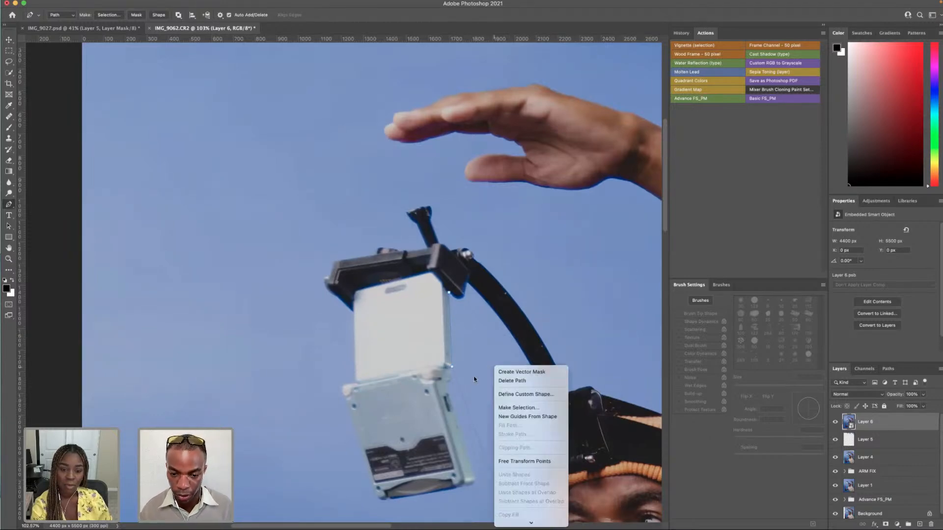
pyautogui.click(502, 408)
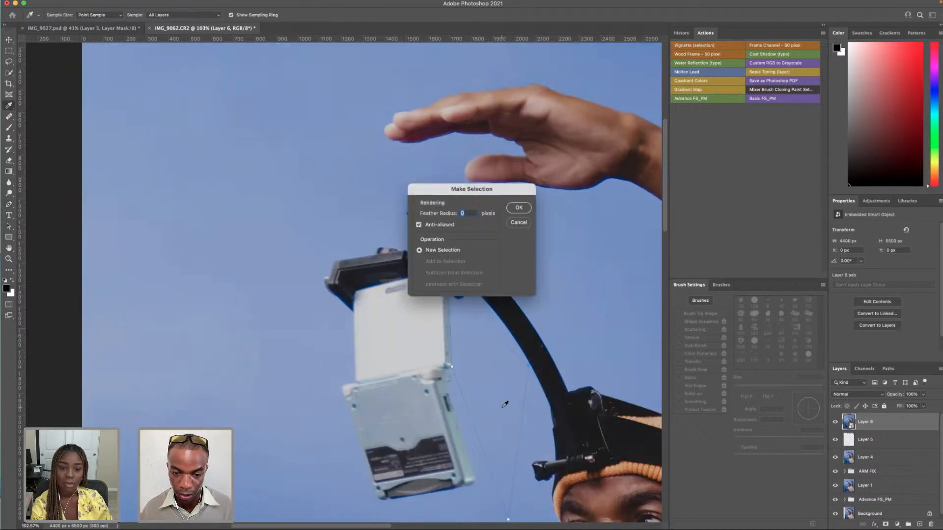
pyautogui.click(518, 224)
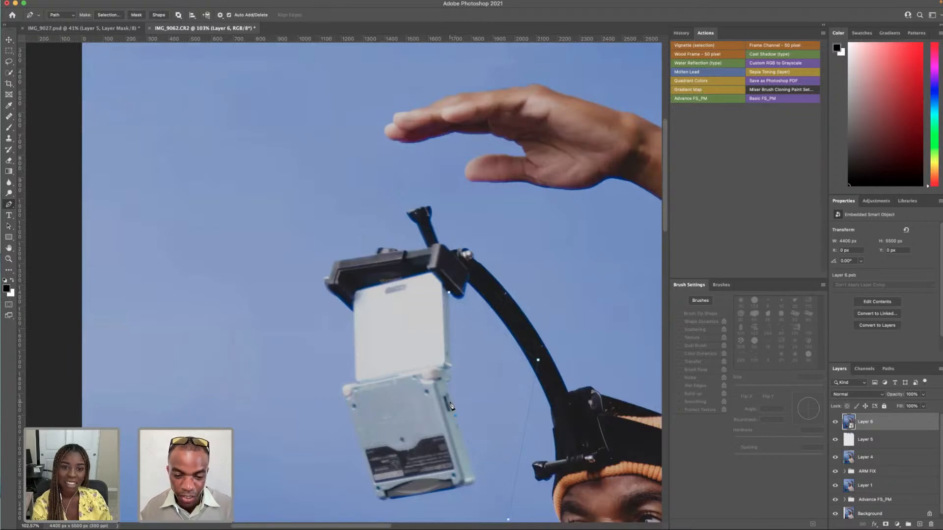
# - Add Pen anchors closely following the side of the device's lower half from beside its dark slot up to the hinge
pyautogui.scroll(2, 453, 412)
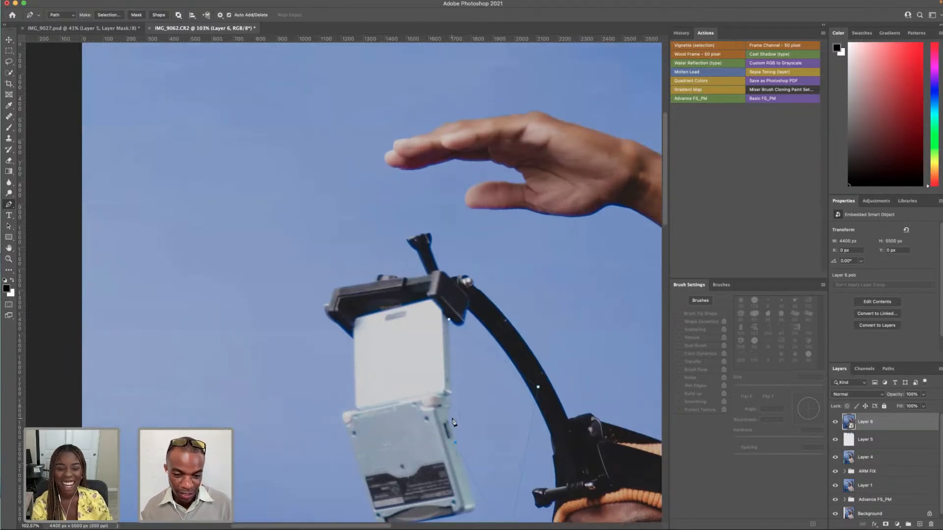
pyautogui.scroll(4, 452, 421)
pyautogui.scroll(-2, 459, 437)
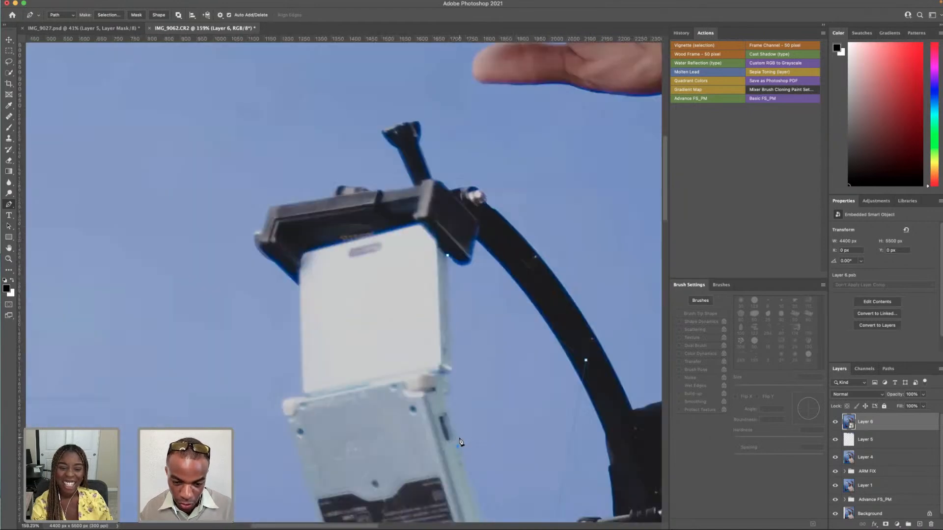
pyautogui.scroll(3, 460, 440)
pyautogui.click(459, 454)
pyautogui.click(447, 419)
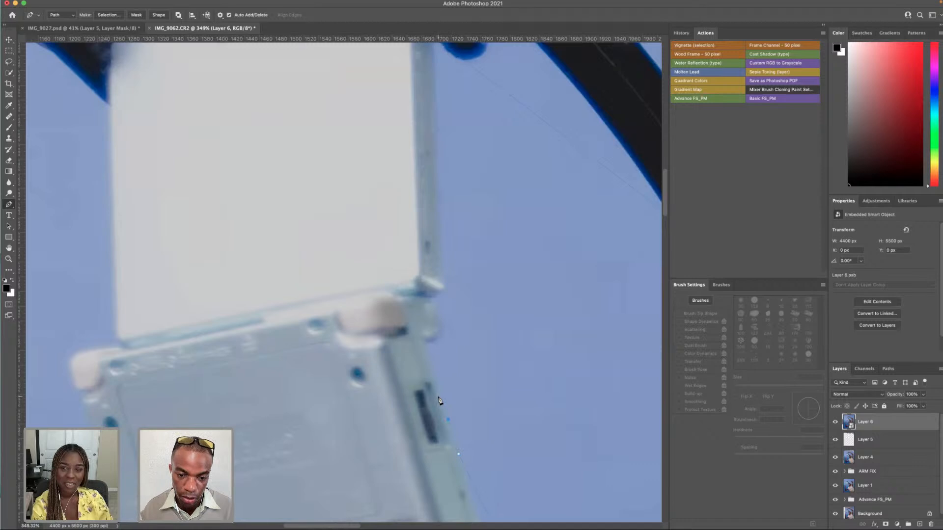
pyautogui.click(439, 392)
pyautogui.click(432, 369)
pyautogui.click(427, 354)
pyautogui.click(426, 345)
# - Continue the Pen anchors around the rounded hinge knob up to the lower corner of the white panel
pyautogui.click(431, 343)
pyautogui.click(436, 342)
pyautogui.click(438, 340)
pyautogui.click(441, 334)
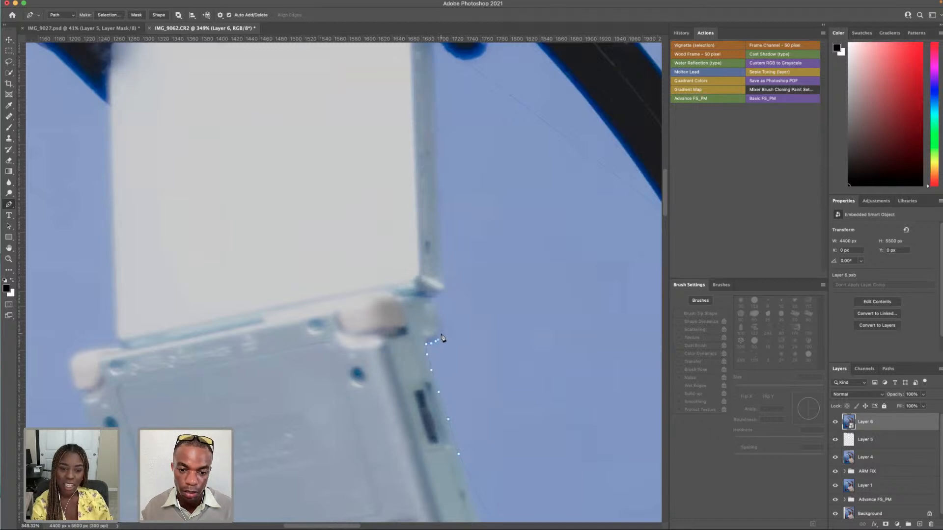
pyautogui.click(438, 307)
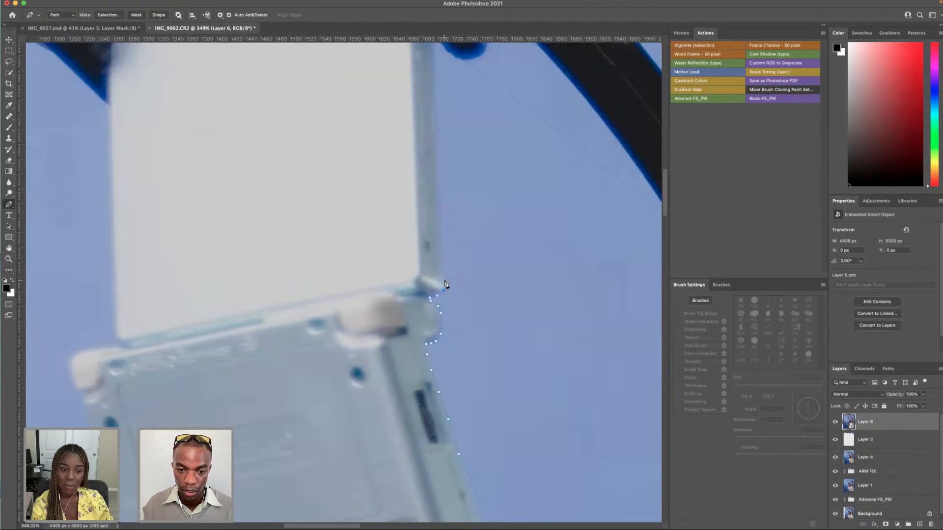
pyautogui.scroll(3, 450, 300)
pyautogui.scroll(-3, 451, 300)
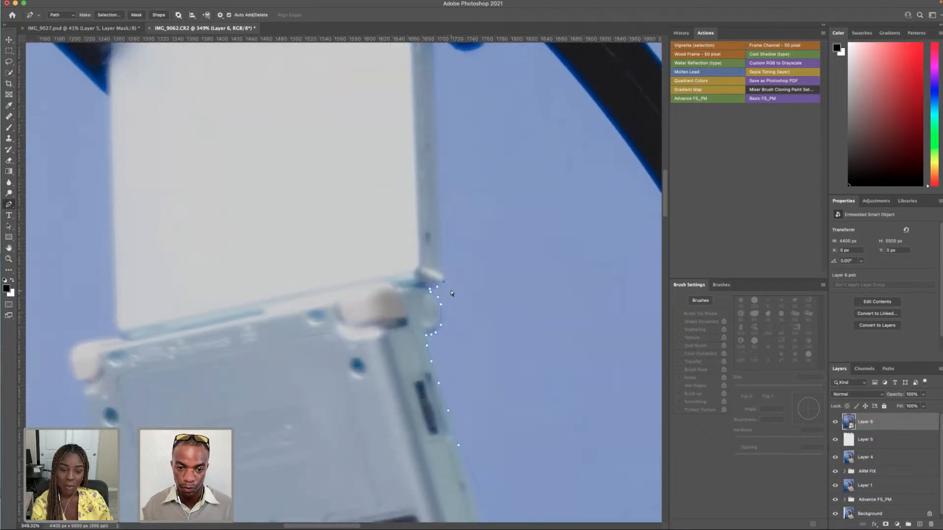
pyautogui.scroll(8, 445, 279)
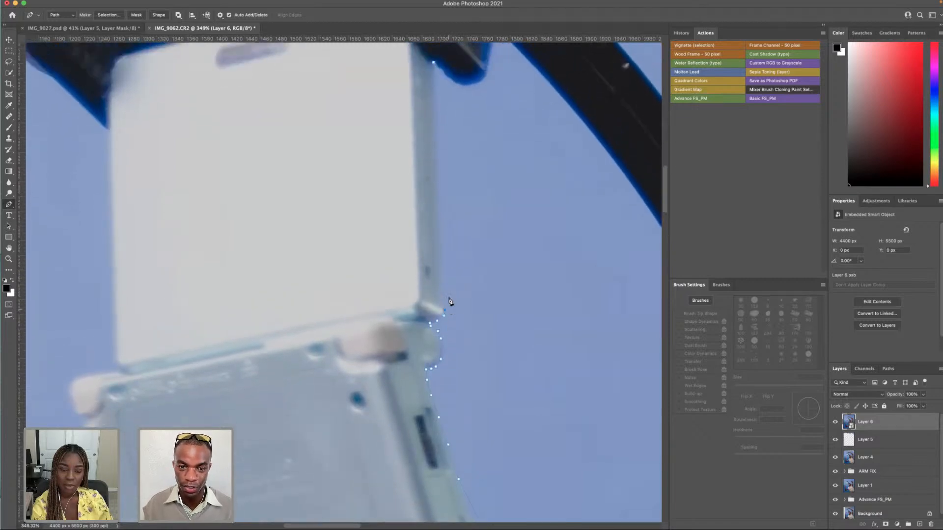
pyautogui.scroll(-2, 429, 201)
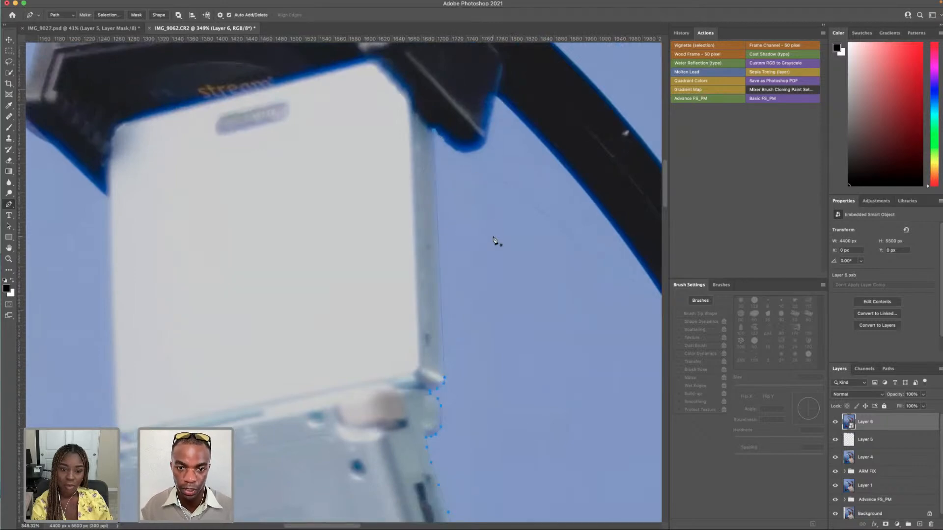
pyautogui.scroll(-5, 505, 275)
pyautogui.scroll(-5, 530, 312)
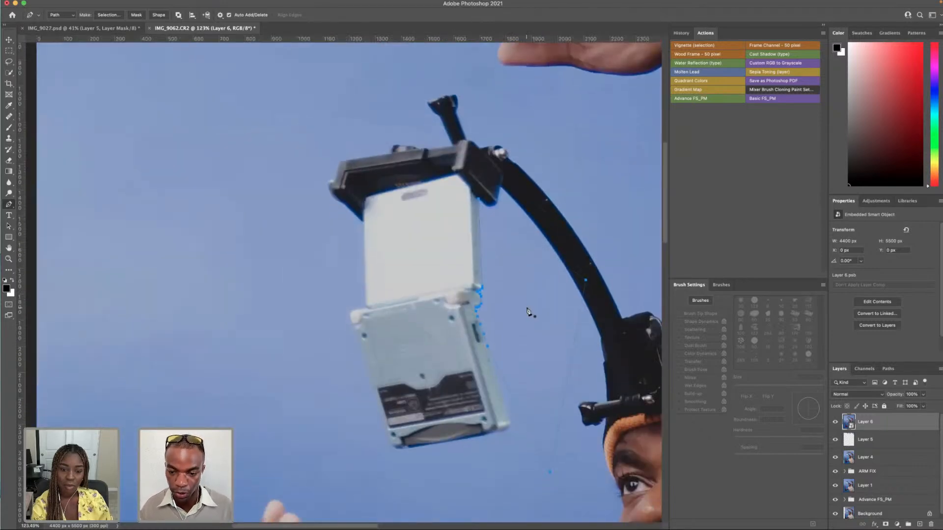
pyautogui.hscroll(2, 541, 313)
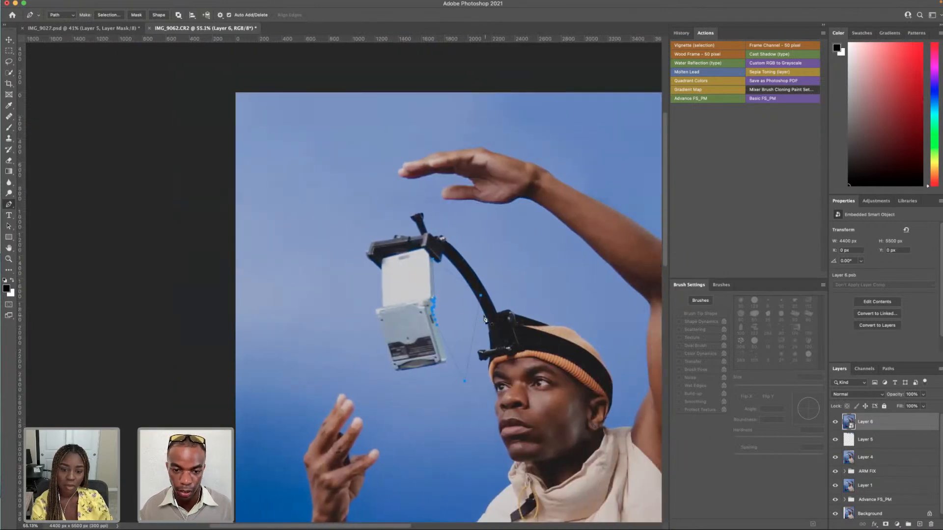
pyautogui.rightClick(466, 316)
pyautogui.click(496, 355)
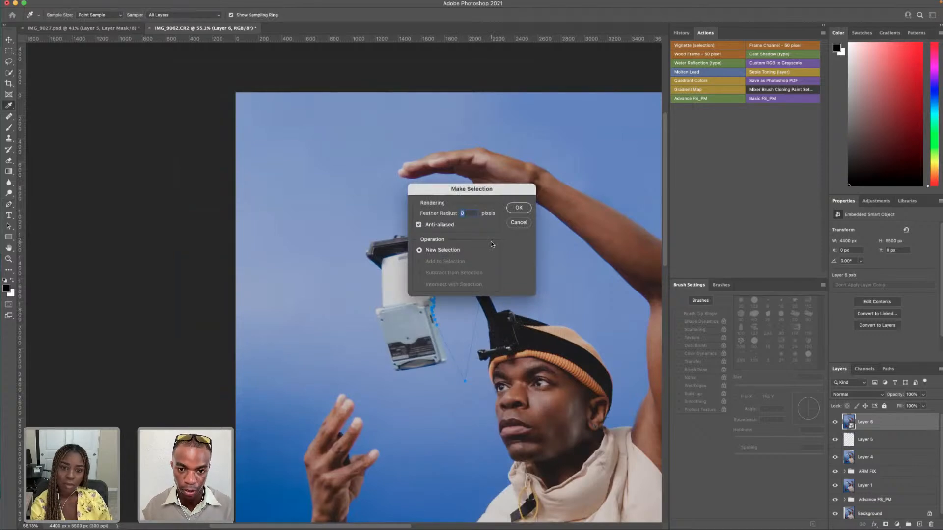
pyautogui.click(519, 224)
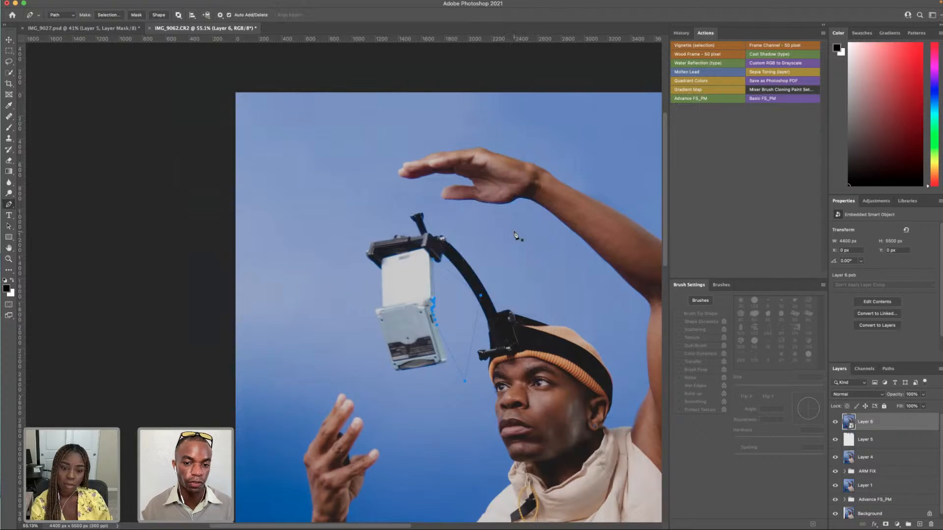
# - Change the end color stop of the Gradient tool's custom light-blue gradient to white
pyautogui.click(11, 171)
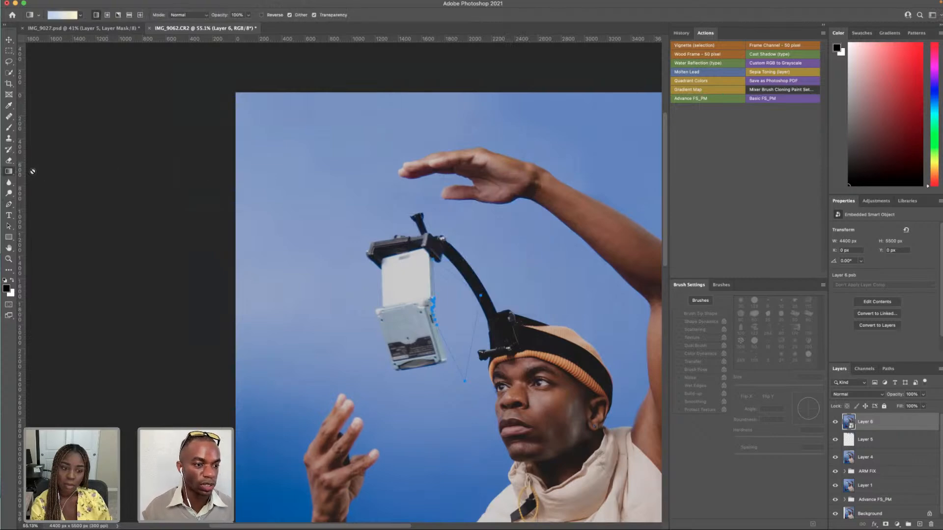
pyautogui.click(71, 16)
pyautogui.click(633, 253)
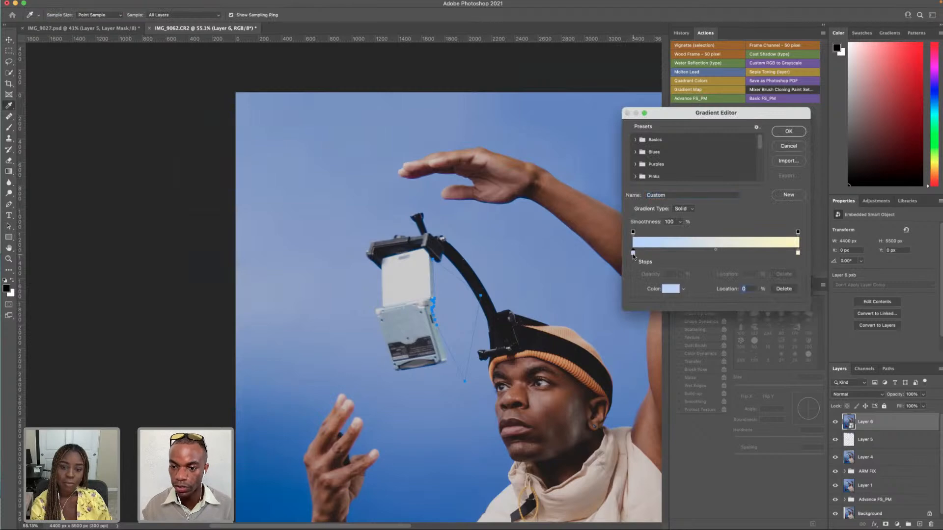
pyautogui.click(672, 290)
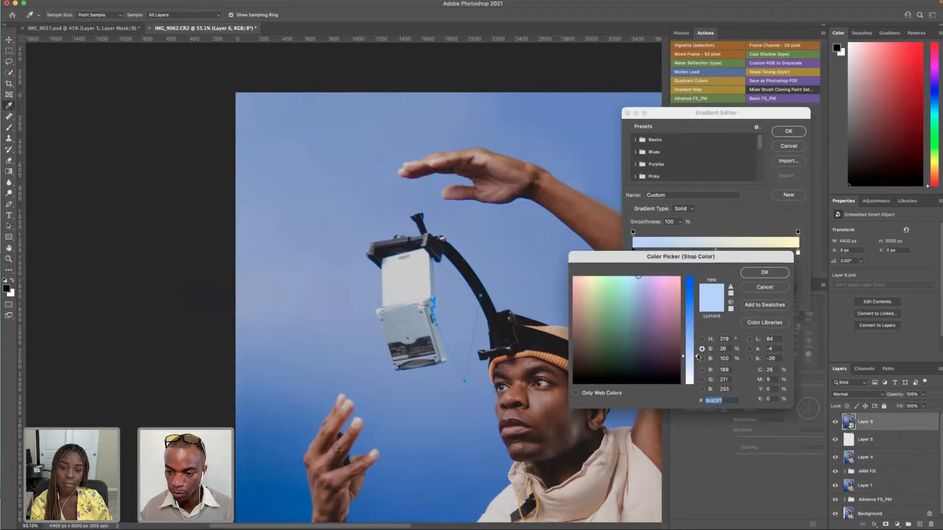
pyautogui.click(765, 287)
pyautogui.click(797, 253)
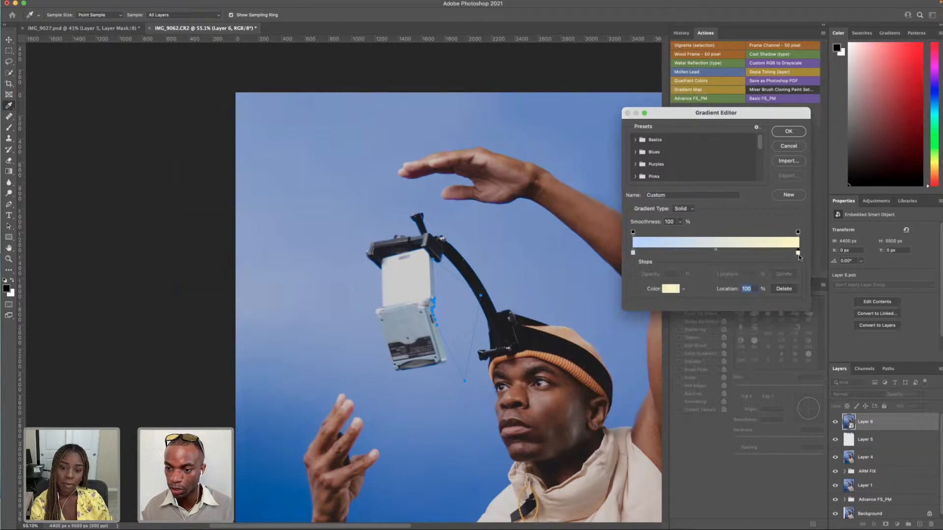
pyautogui.click(677, 290)
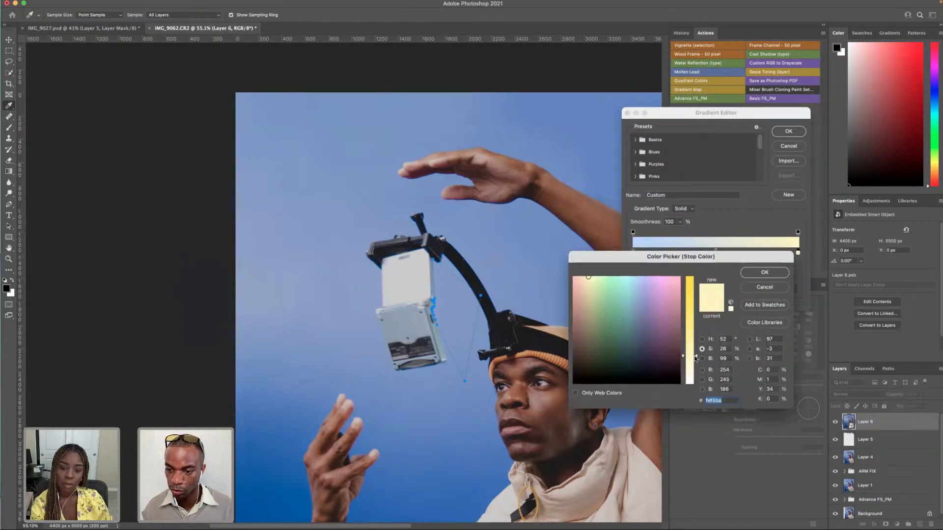
pyautogui.moveTo(695, 358); pyautogui.dragTo(697, 407)
pyautogui.click(764, 271)
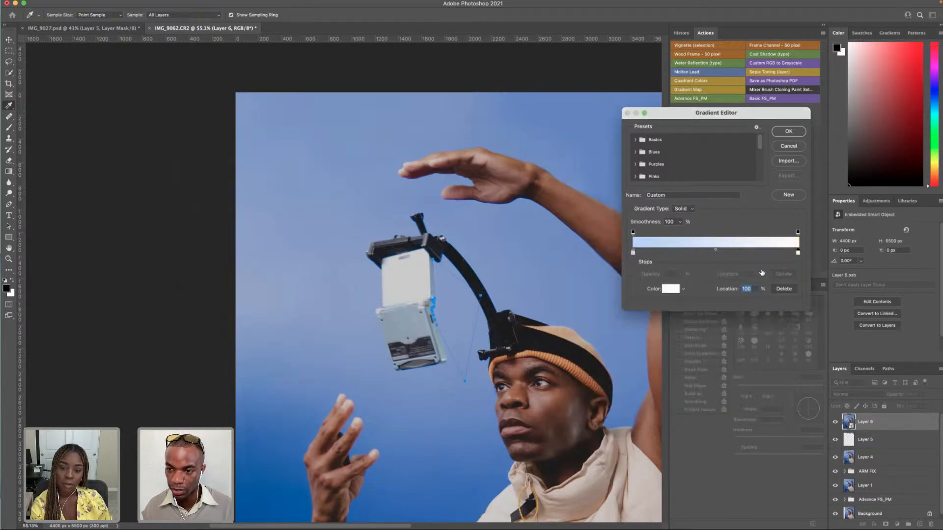
pyautogui.click(788, 132)
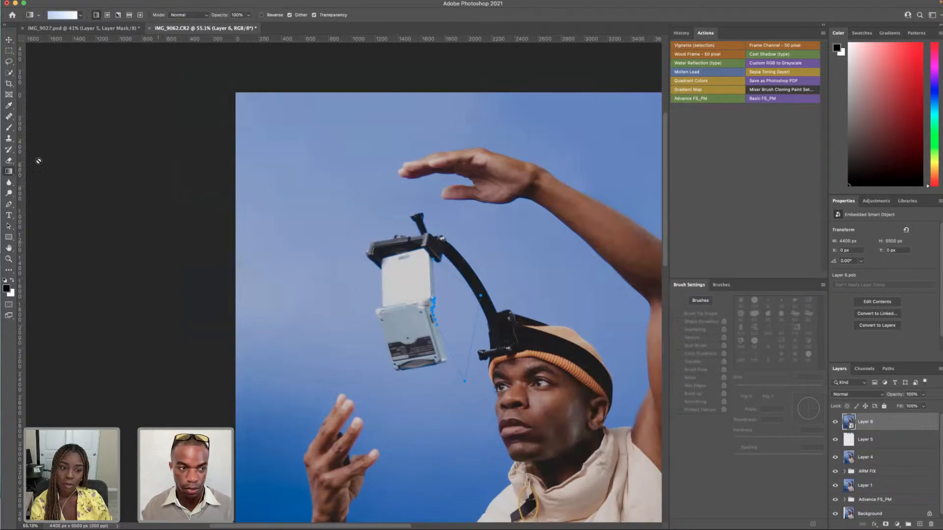
# - Convert the Pen path beside the device into a new anti-aliased selection with a feather radius of 0 pixels
pyautogui.click(9, 204)
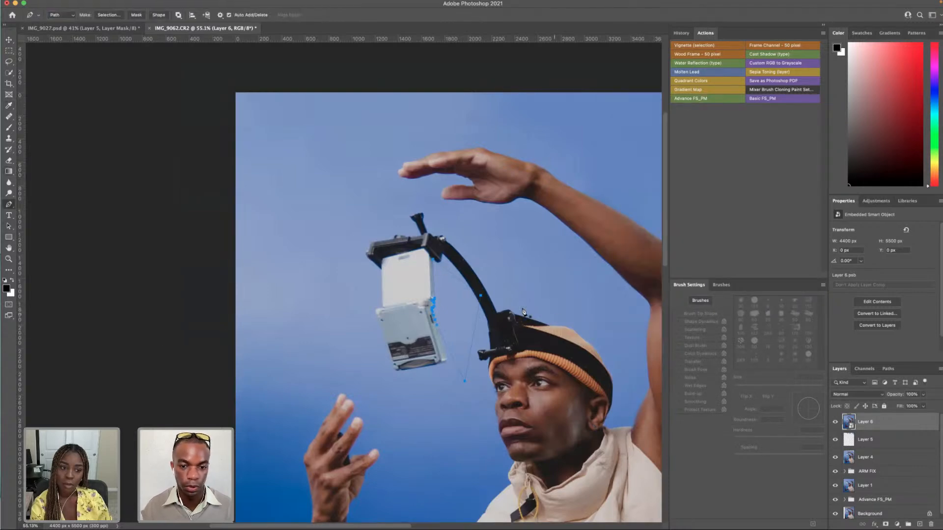
pyautogui.rightClick(457, 311)
pyautogui.click(481, 349)
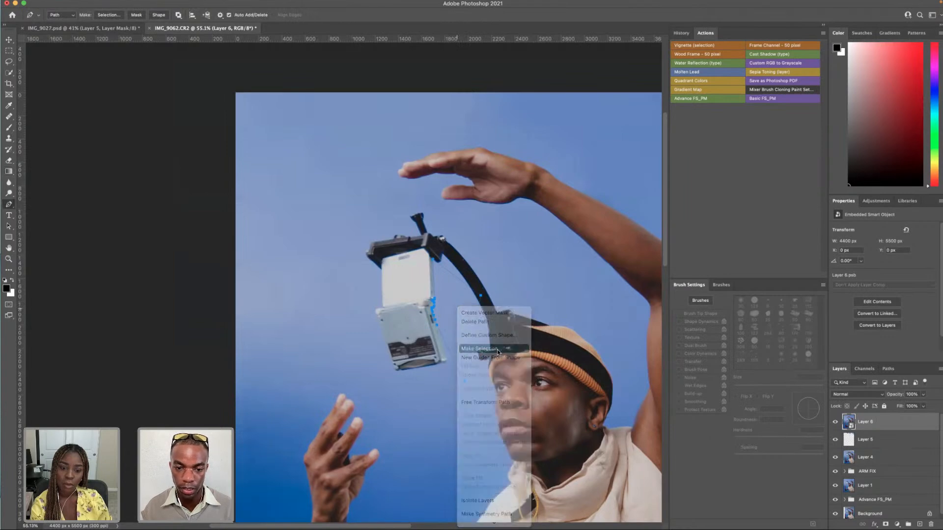
pyautogui.click(518, 208)
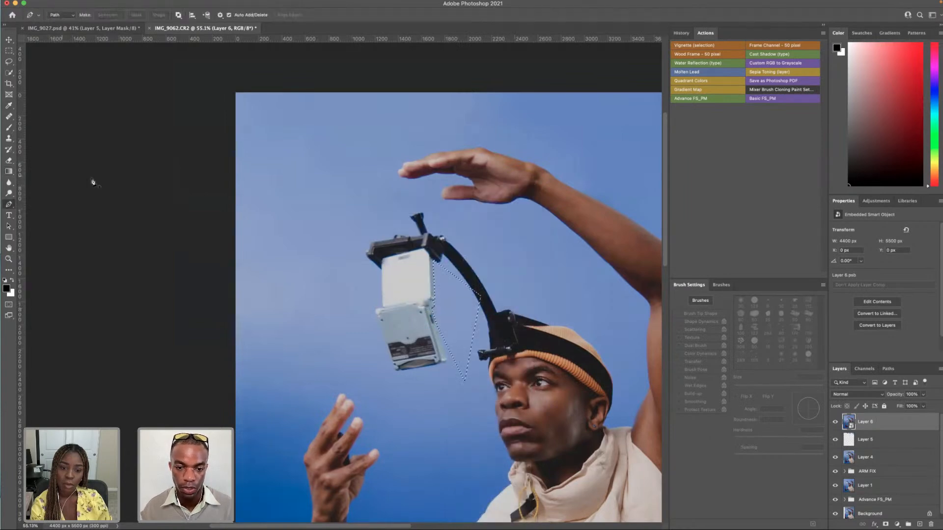
# - Try to apply the light-blue-to-white gradient inside the selection directly on the Layer 6 smart object
pyautogui.click(9, 172)
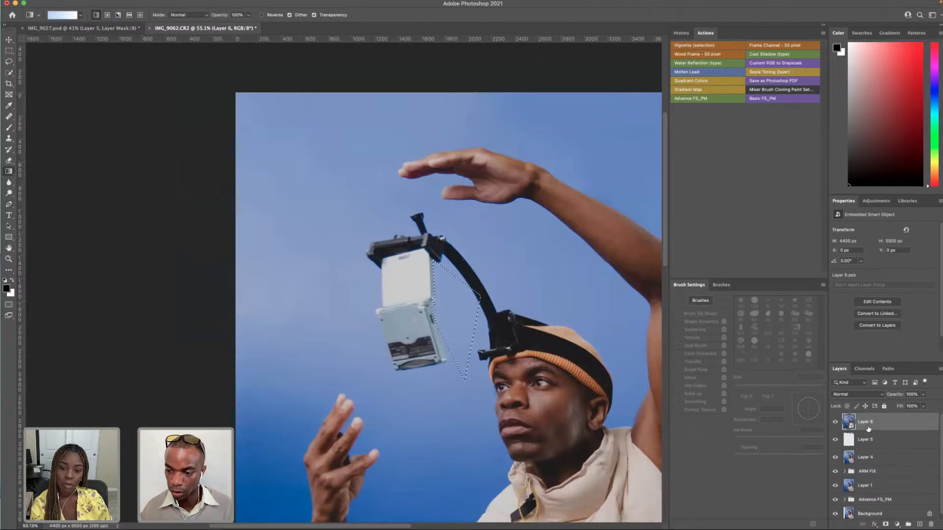
pyautogui.scroll(2, 456, 333)
pyautogui.click(457, 333)
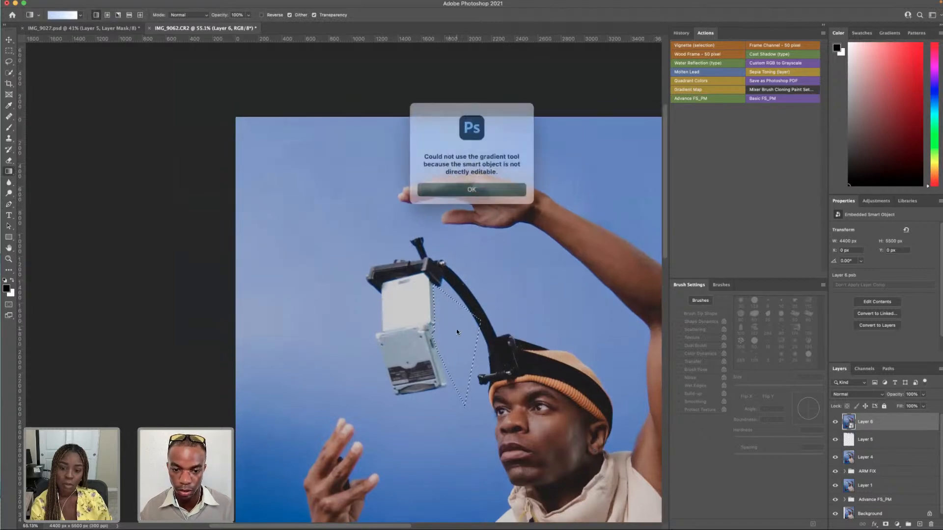
pyautogui.click(494, 187)
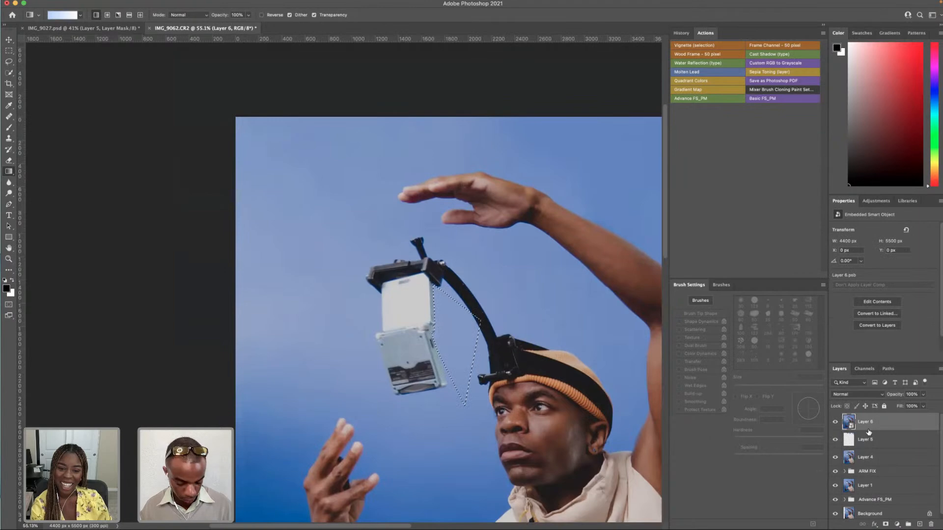
pyautogui.rightClick(868, 430)
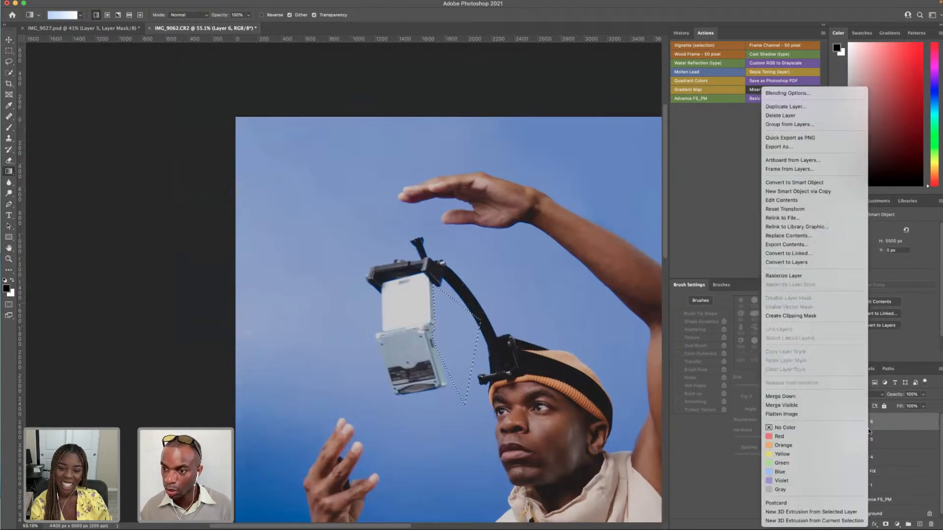
pyautogui.click(388, 333)
pyautogui.click(387, 332)
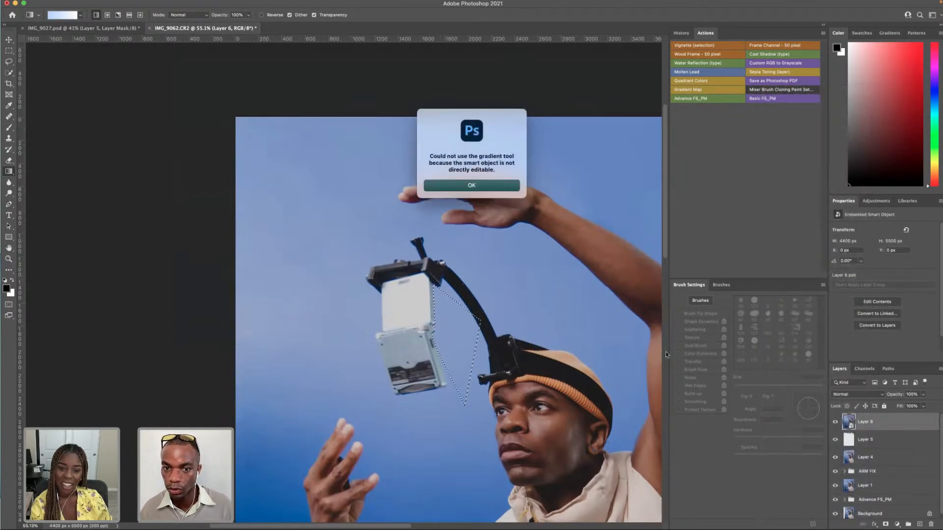
pyautogui.click(507, 189)
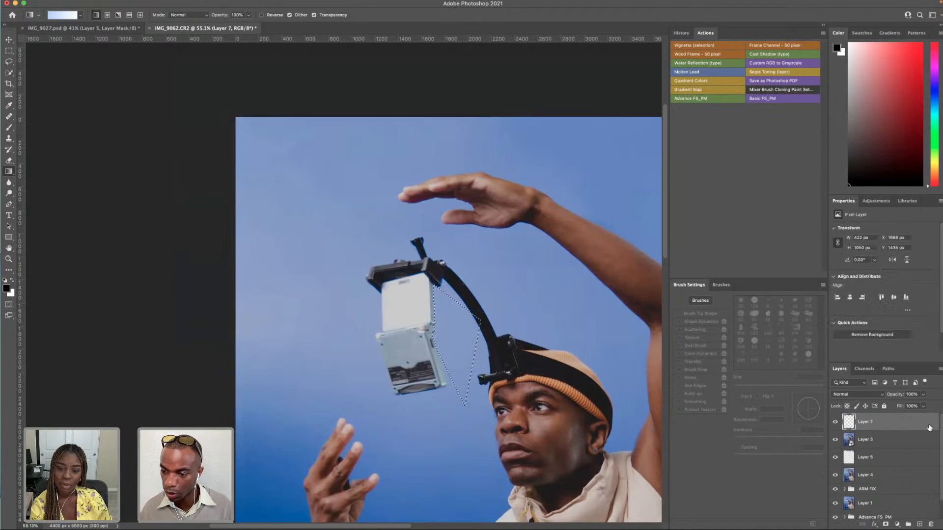
# - Add a new layer above Layer 6 and fill the selection there with the light-blue-to-white gradient
pyautogui.click(920, 525)
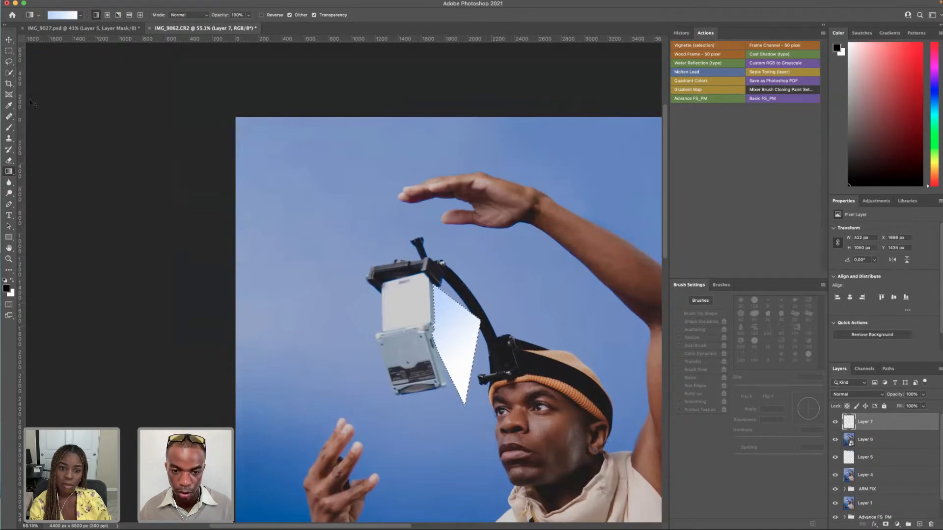
# - Try feathering the gradient selection's edge by 12.3 px in Select and Mask, and cancel the refinement
pyautogui.click(9, 51)
pyautogui.click(345, 15)
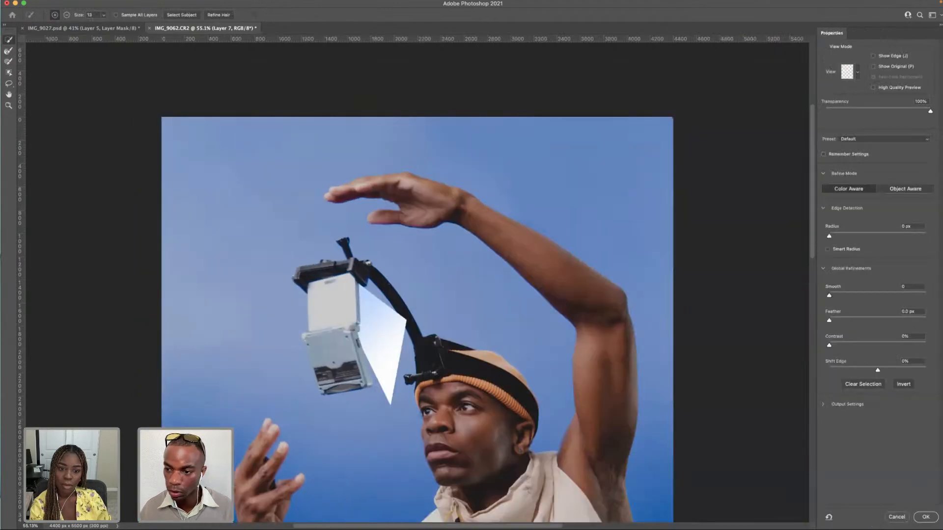
pyautogui.moveTo(829, 319); pyautogui.dragTo(869, 322)
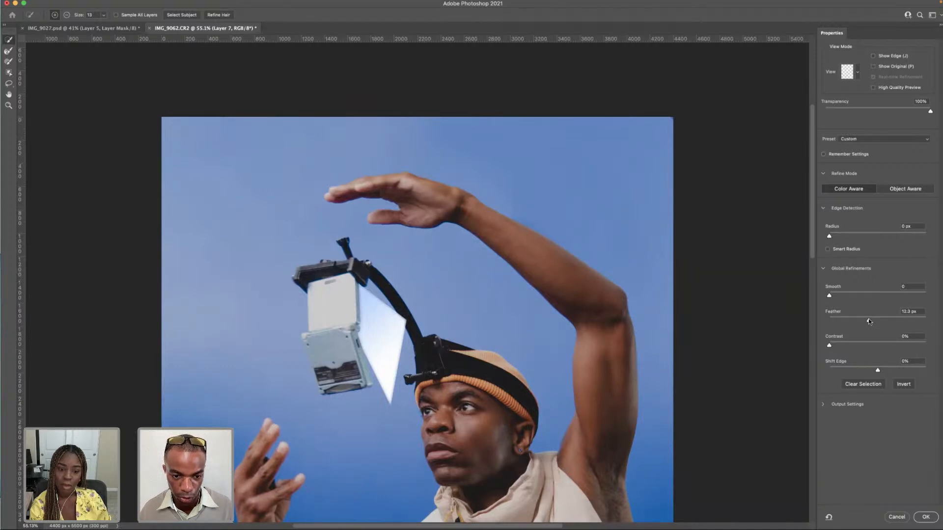
pyautogui.moveTo(868, 319); pyautogui.dragTo(870, 317)
pyautogui.write('0')
pyautogui.press('Return')
pyautogui.click(896, 517)
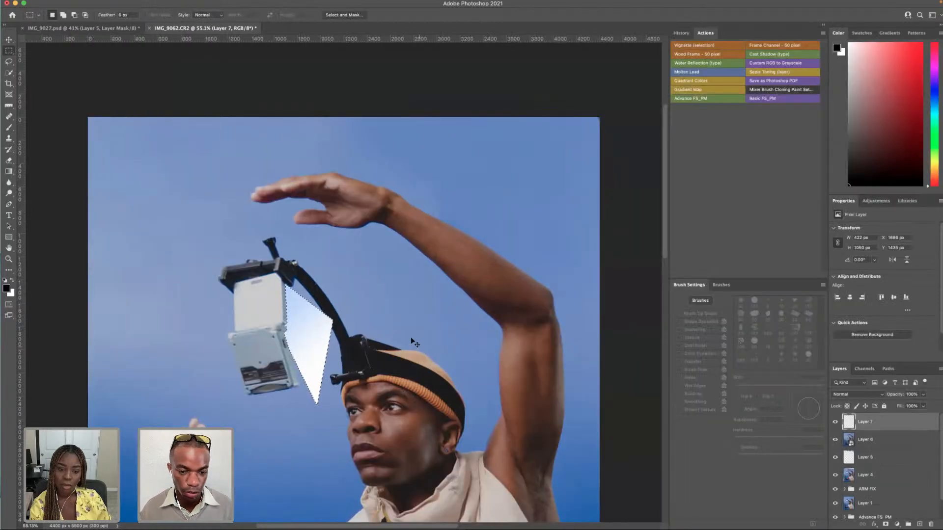
# - Undo the gradient fill, the new layer and the selection to return to the Pen path on Layer 6
pyautogui.click(885, 438)
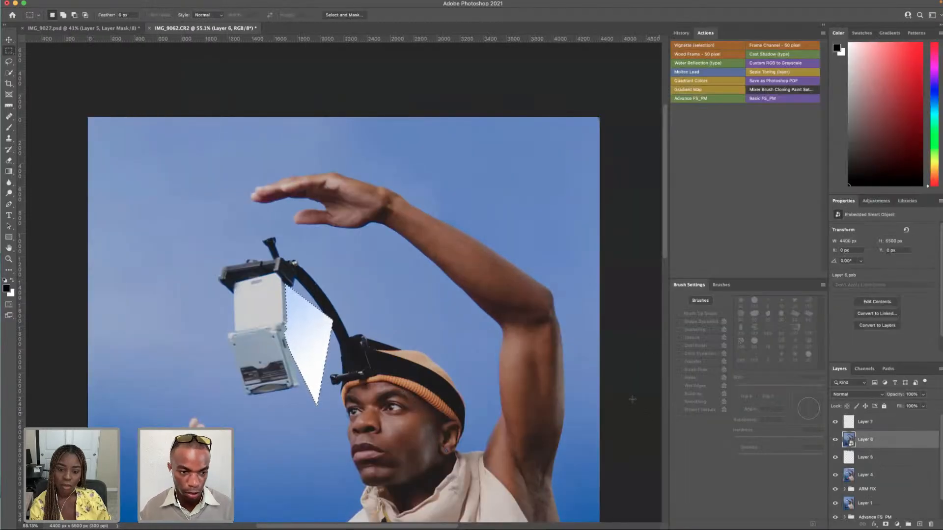
pyautogui.press('super+z')
pyautogui.press('super+z')
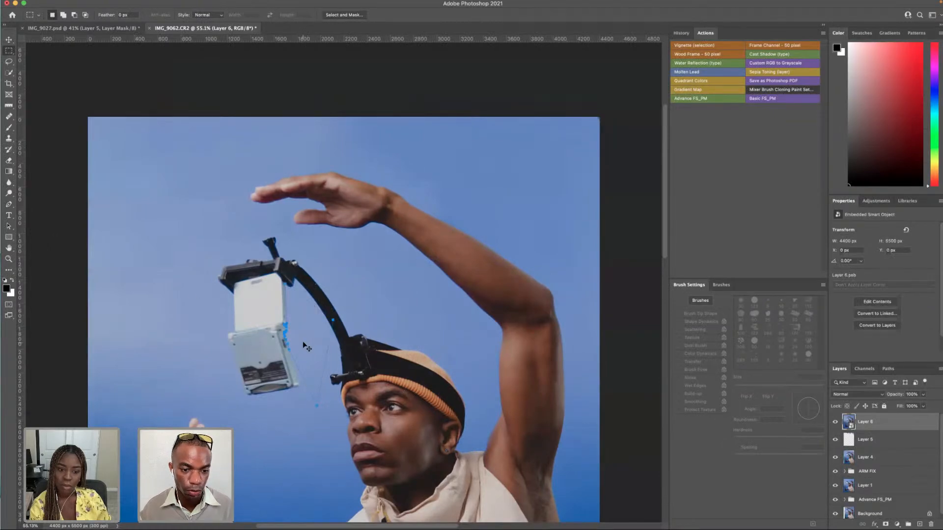
# - Add a curved Pen anchor to the path beside the lower outer corner of the device's bottom half
pyautogui.scroll(5, 288, 343)
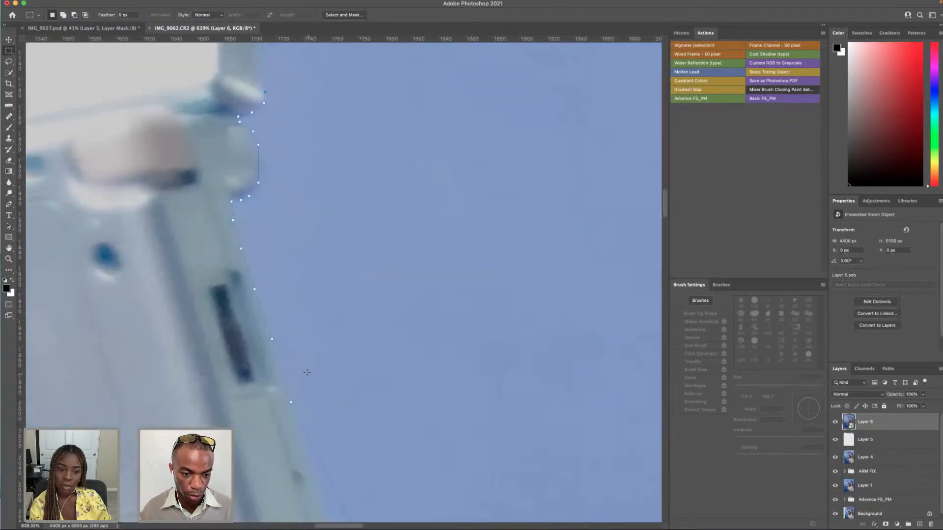
pyautogui.scroll(-10, 307, 372)
pyautogui.click(9, 204)
pyautogui.scroll(-5, 426, 242)
pyautogui.scroll(3, 431, 249)
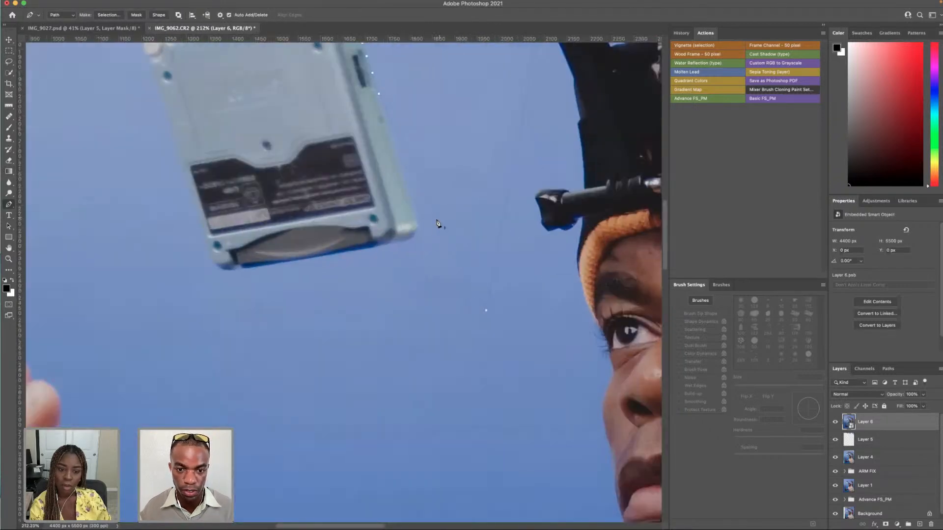
pyautogui.press('x')
pyautogui.click(439, 217)
pyautogui.press('z')
# - Align the new anchor and its handles with the device's lower corner, and move the arm anchor to the black arm's inner edge
pyautogui.click(11, 39)
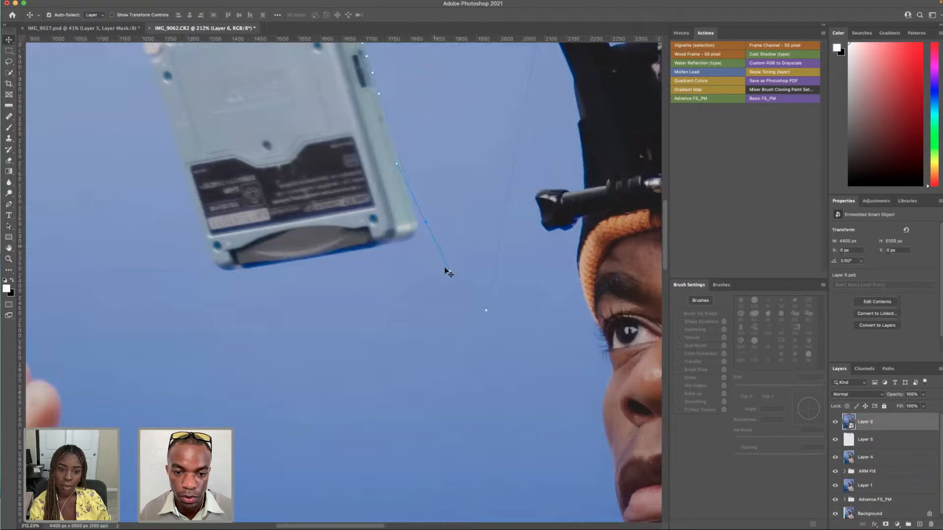
pyautogui.moveTo(450, 272); pyautogui.dragTo(443, 273)
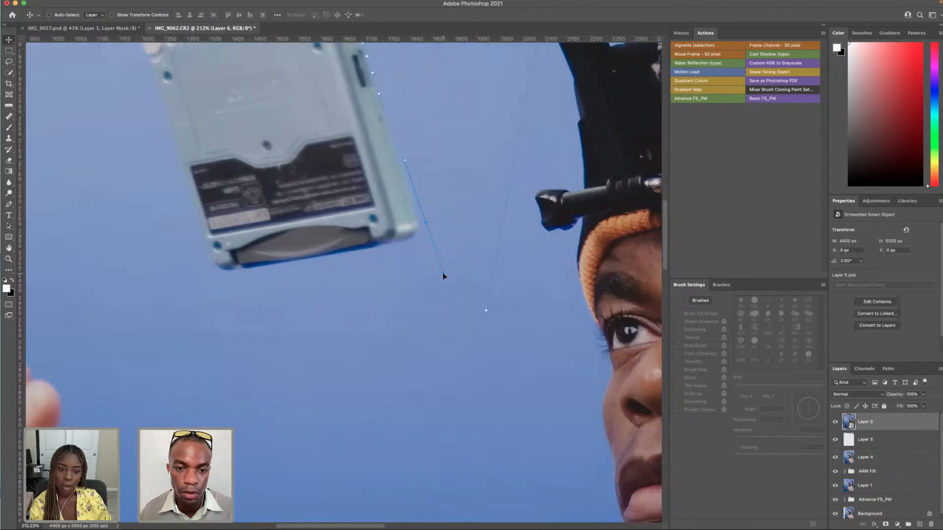
pyautogui.moveTo(427, 223); pyautogui.dragTo(422, 225)
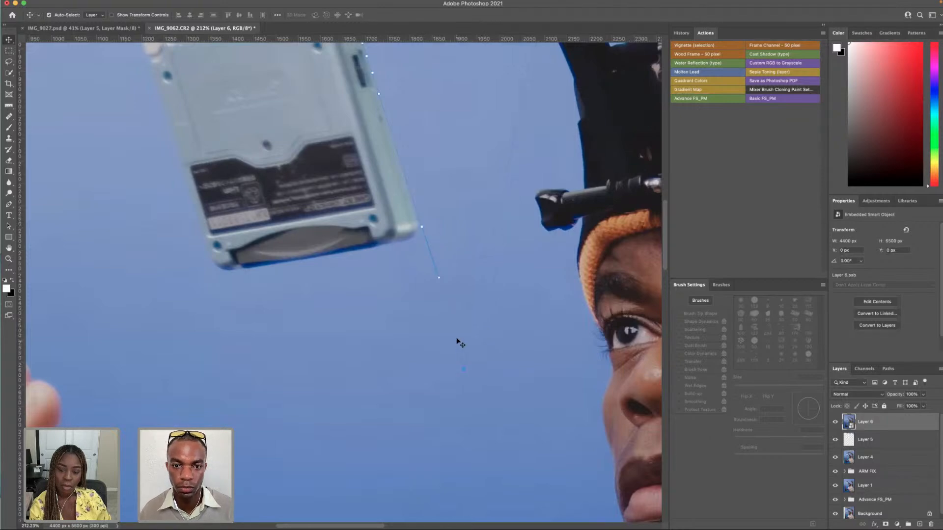
pyautogui.scroll(-8, 458, 332)
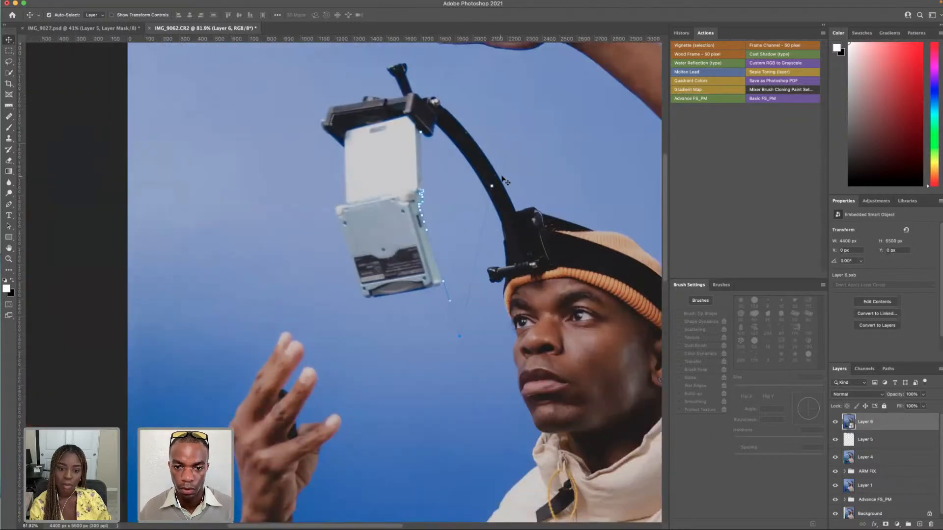
pyautogui.moveTo(492, 186); pyautogui.dragTo(488, 189)
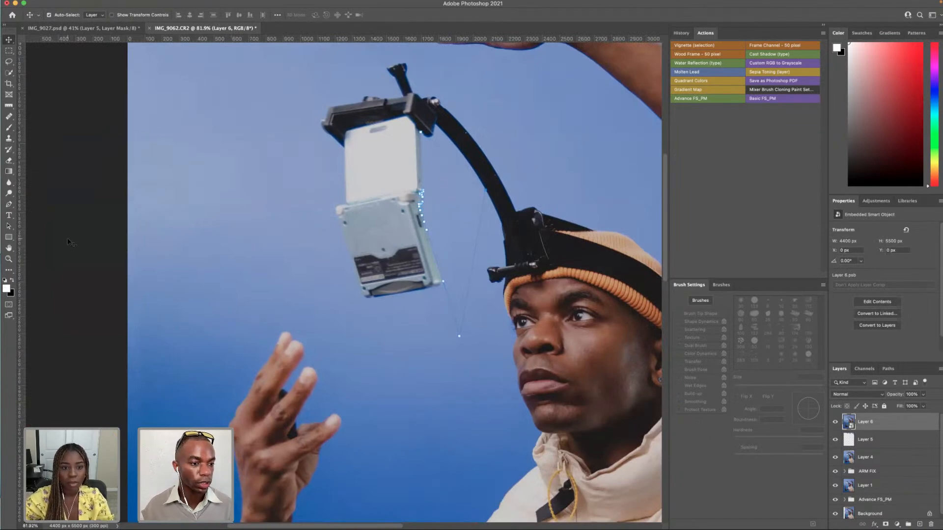
# - Make a new anti-aliased selection from the adjusted Pen path with a feather radius of 0 pixels
pyautogui.click(9, 205)
pyautogui.rightClick(482, 201)
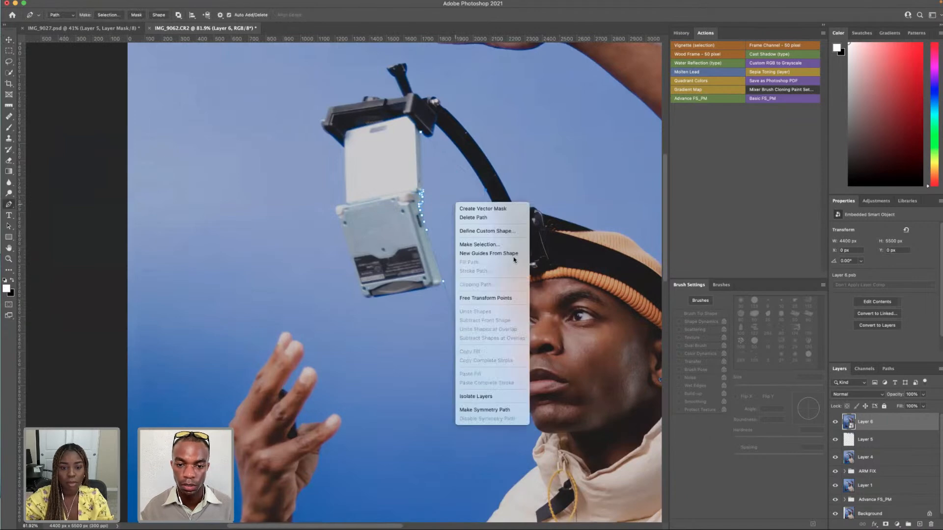
pyautogui.click(495, 250)
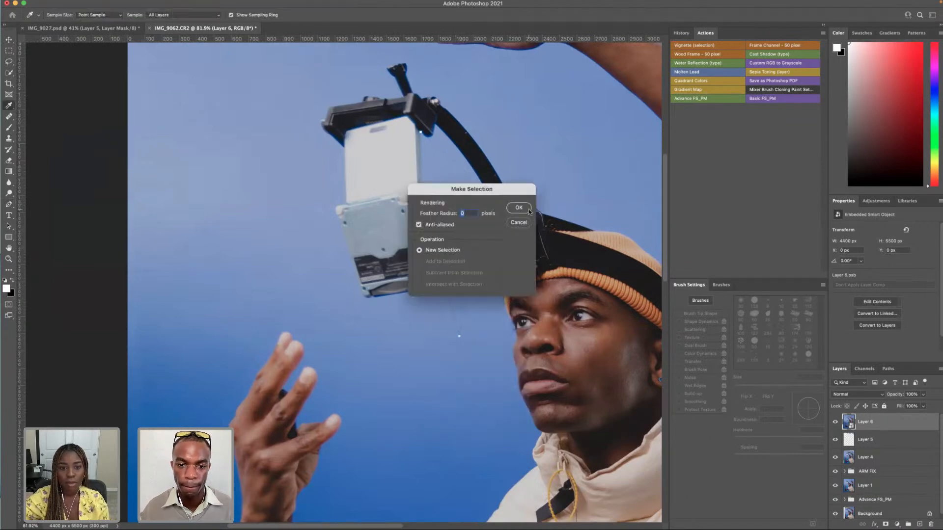
pyautogui.click(525, 212)
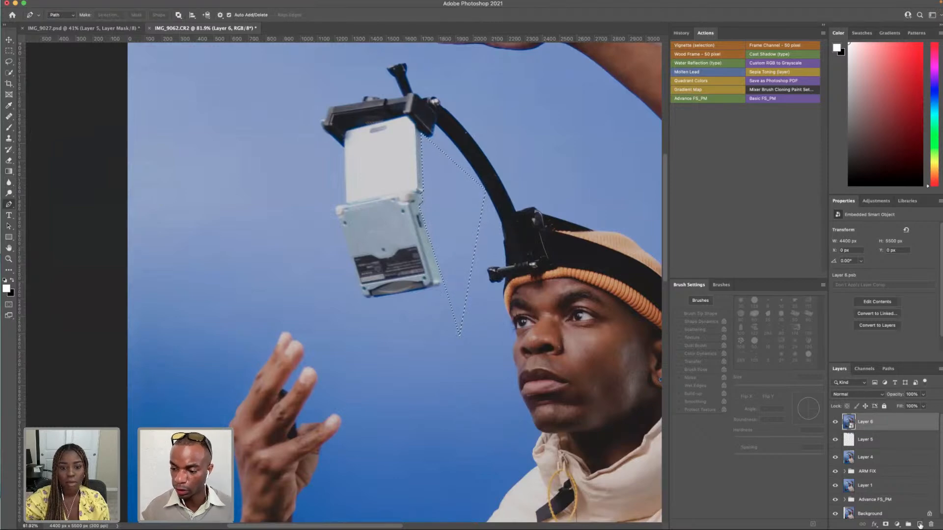
# - Fill the selection beside the device with a light-blue-to-white linear gradient on a new layer, and deselect it
pyautogui.press('super+j')
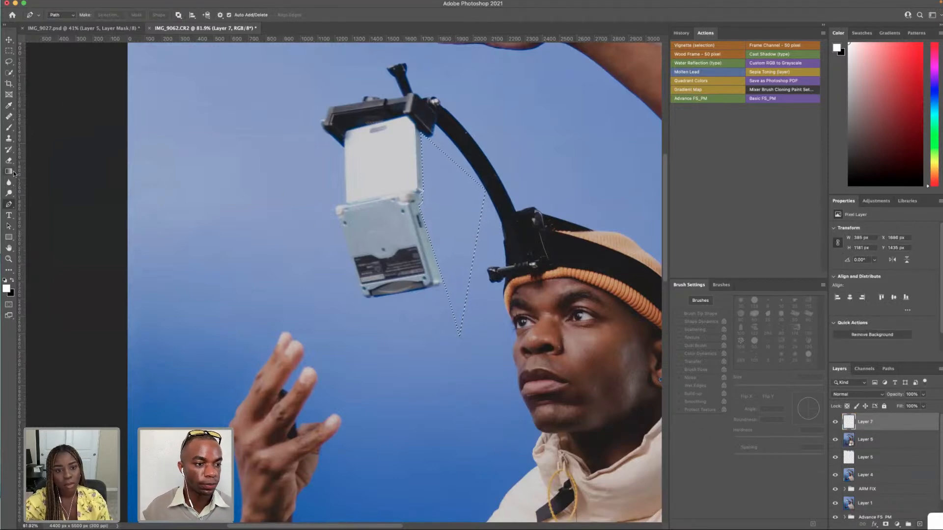
pyautogui.press('g')
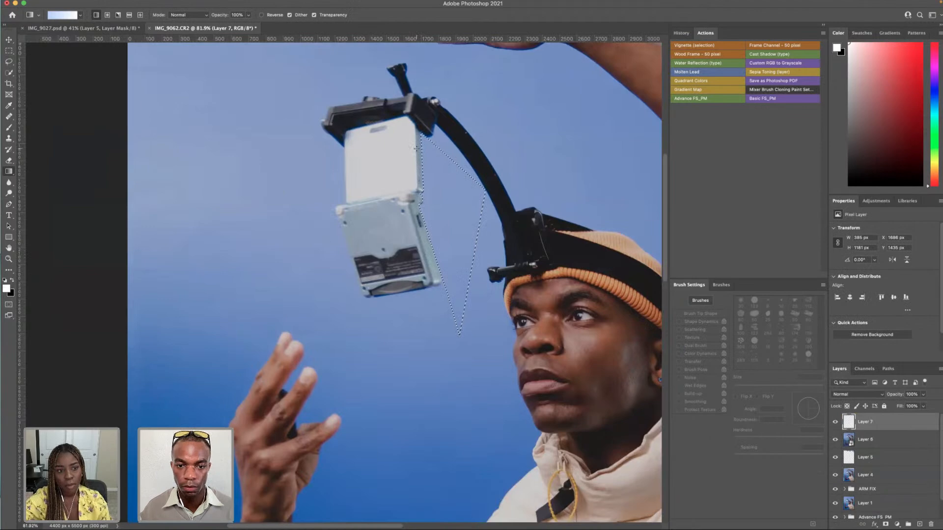
pyautogui.moveTo(418, 148); pyautogui.dragTo(481, 264)
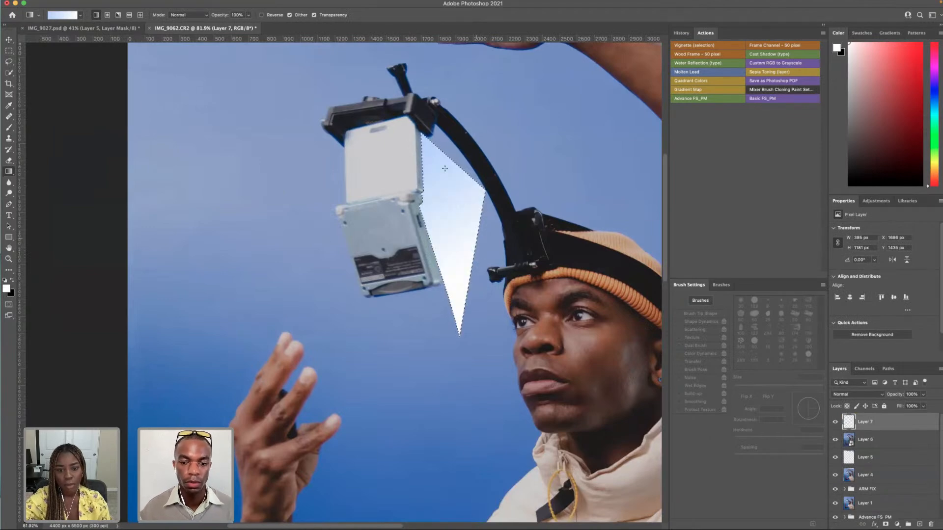
pyautogui.press('super+d')
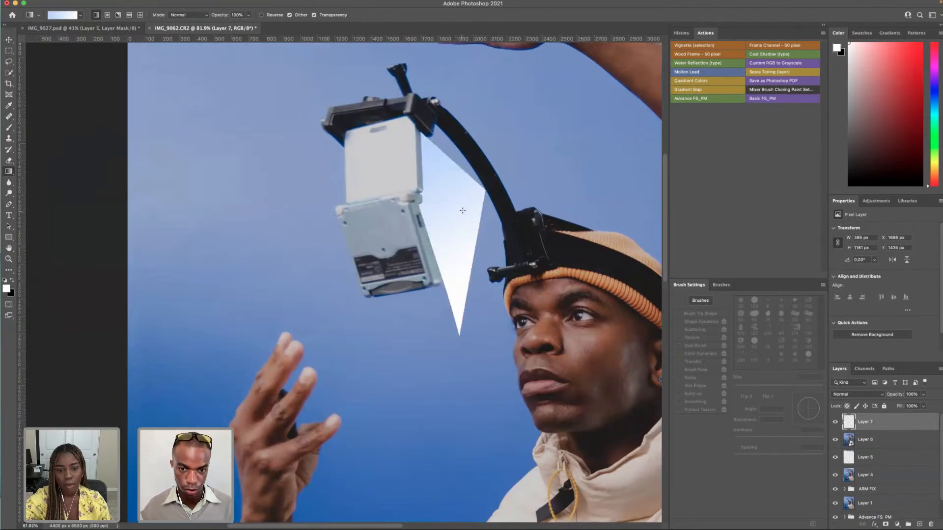
pyautogui.click(195, 3)
pyautogui.moveTo(205, 107)
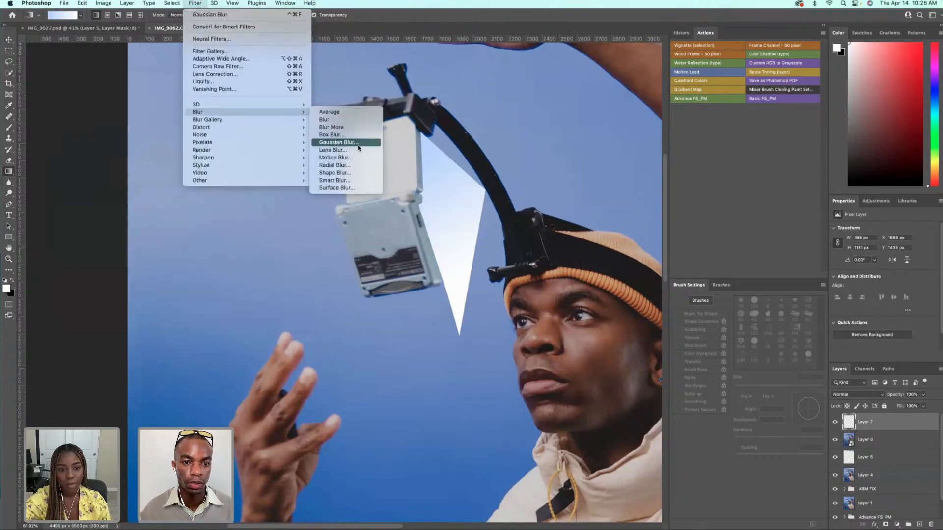
pyautogui.click(353, 158)
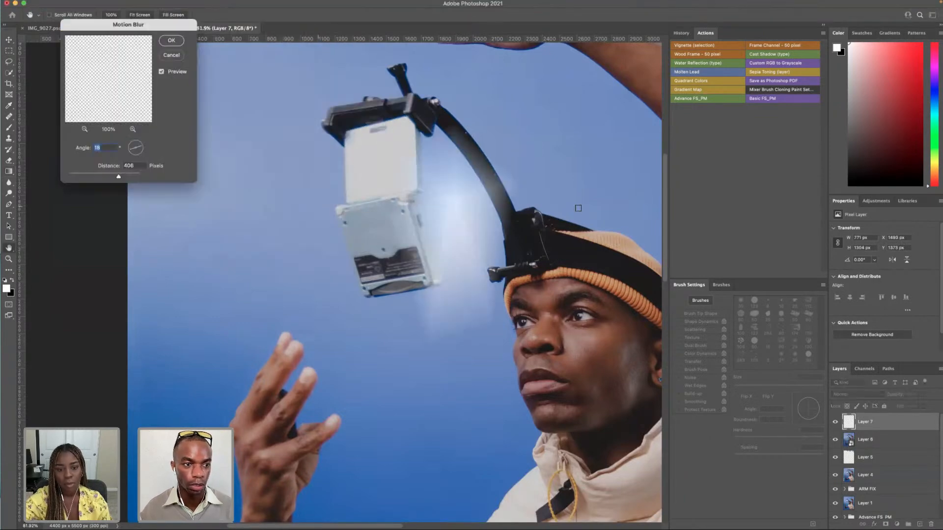
pyautogui.moveTo(343, 178); pyautogui.dragTo(315, 178)
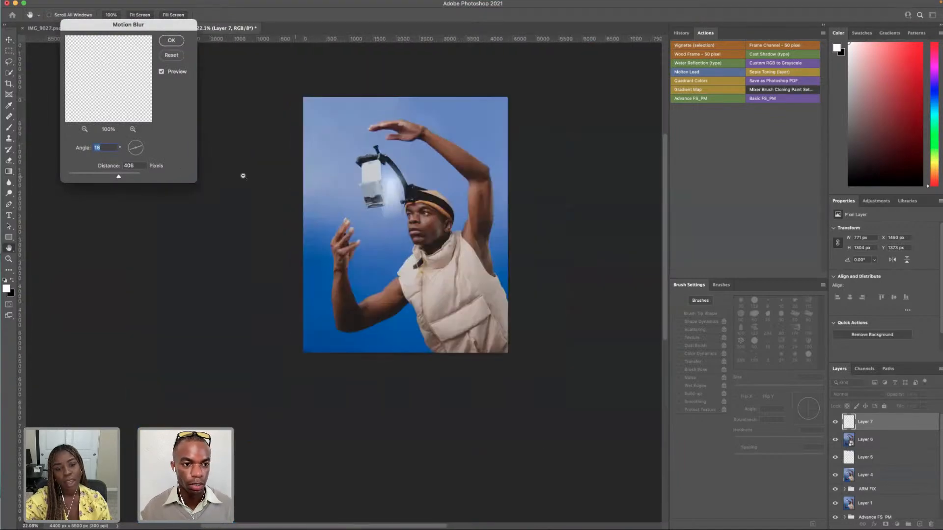
pyautogui.click(103, 177)
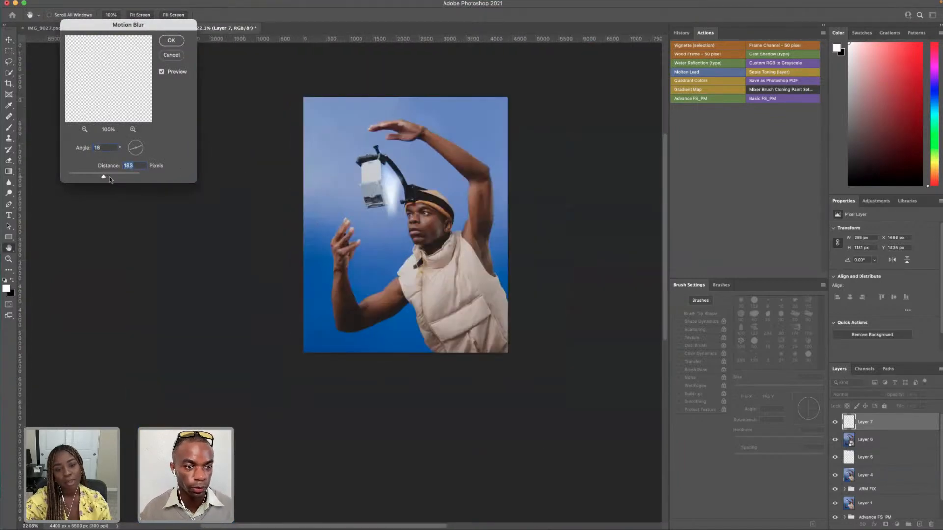
pyautogui.moveTo(99, 177); pyautogui.dragTo(95, 179)
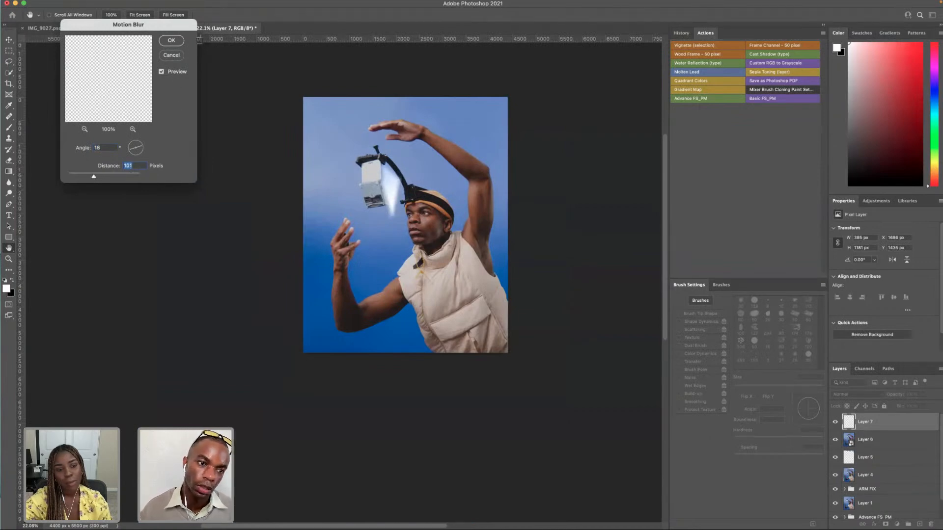
pyautogui.moveTo(95, 178); pyautogui.dragTo(90, 176)
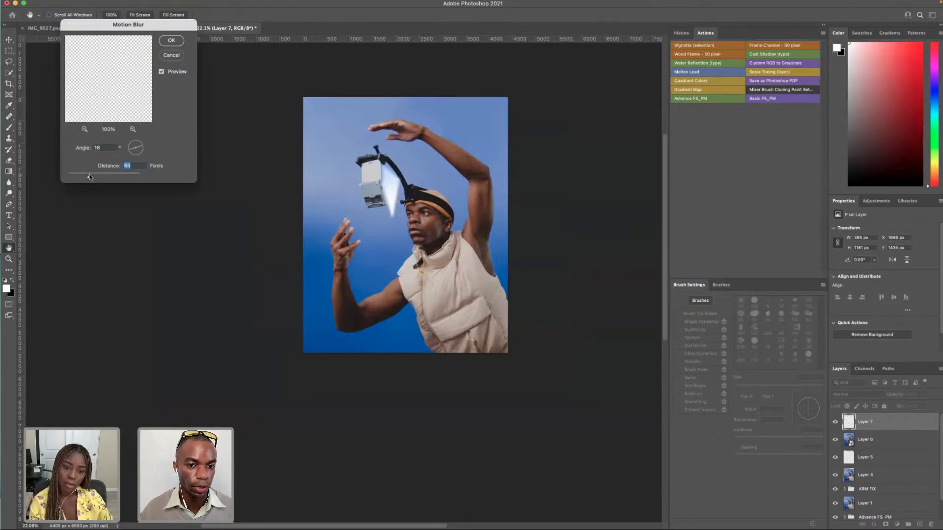
pyautogui.click(183, 55)
# - Convert Layer 7 to a smart object and apply a Motion Blur with an angle of -63° and a distance of 273 pixels
pyautogui.rightClick(872, 423)
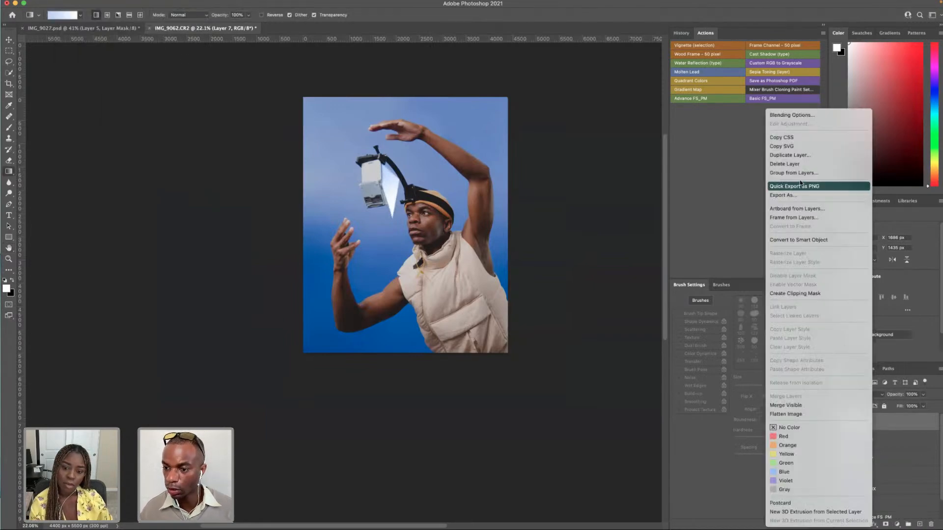
pyautogui.click(805, 239)
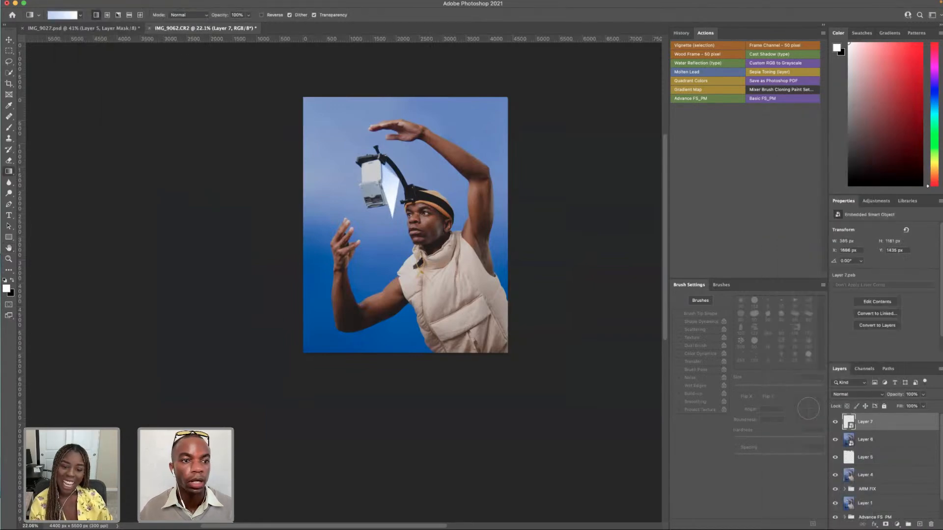
pyautogui.click(195, 3)
pyautogui.moveTo(210, 112)
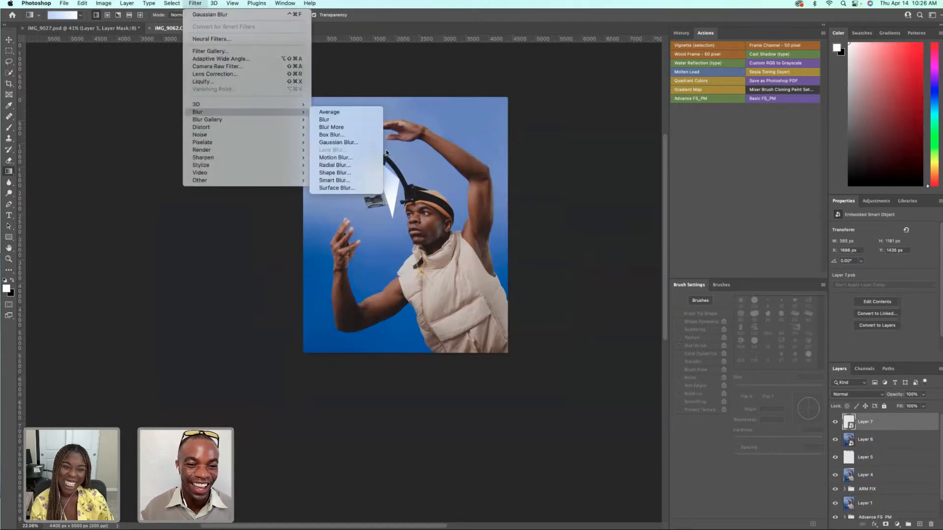
pyautogui.click(356, 157)
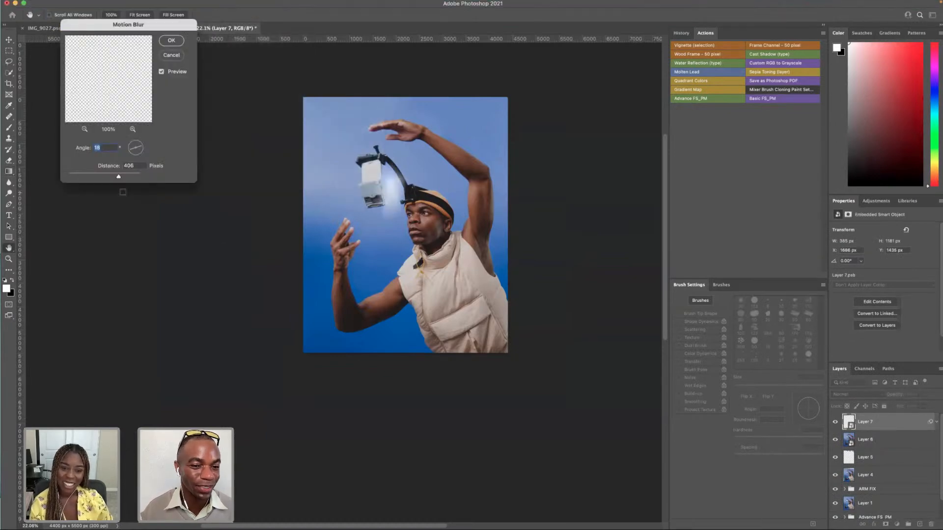
pyautogui.moveTo(101, 176); pyautogui.dragTo(90, 176)
pyautogui.moveTo(145, 150); pyautogui.dragTo(142, 154)
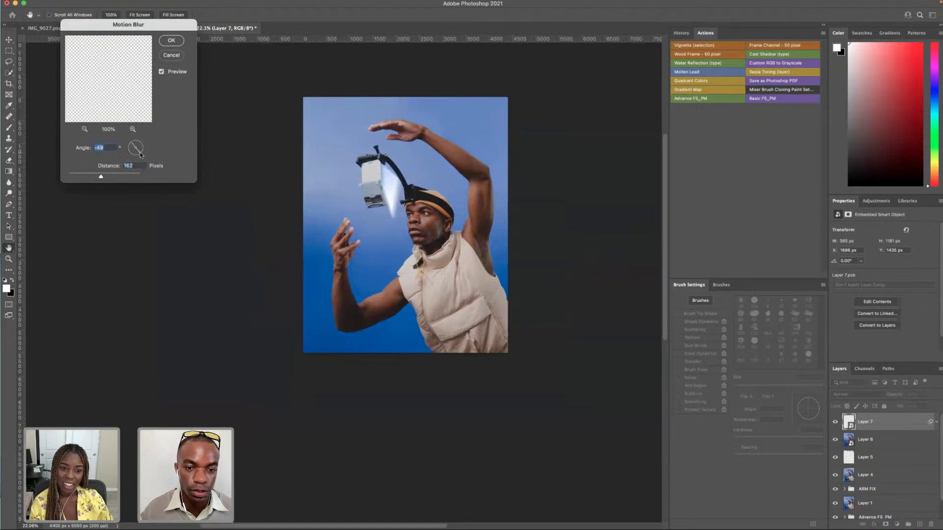
pyautogui.moveTo(140, 152); pyautogui.dragTo(119, 175)
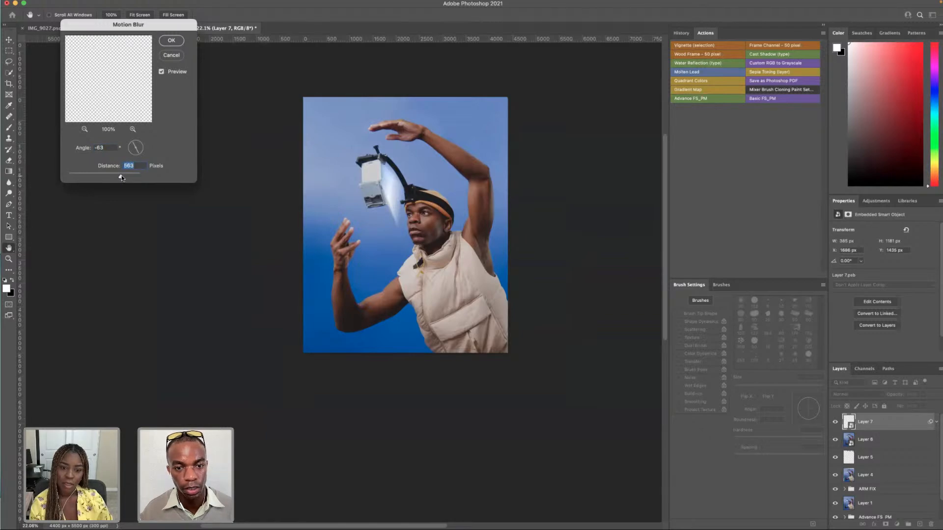
pyautogui.click(114, 177)
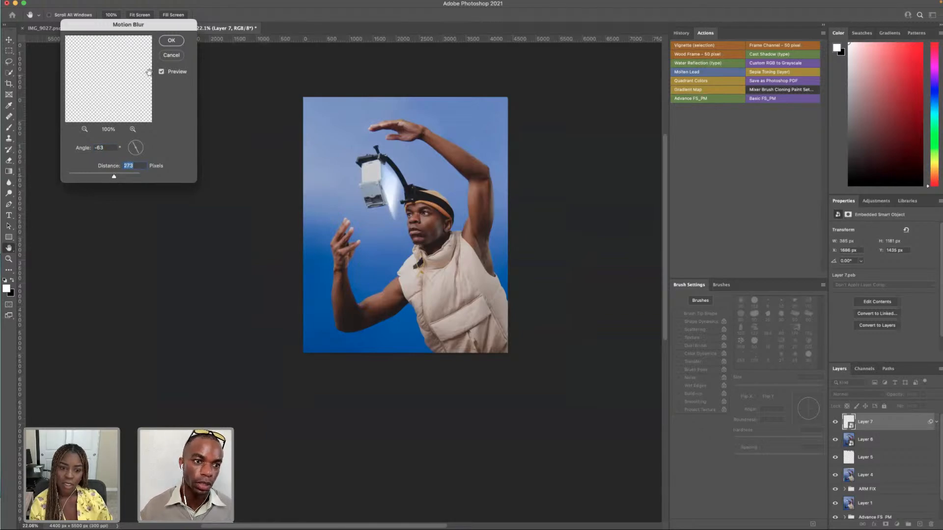
pyautogui.click(172, 41)
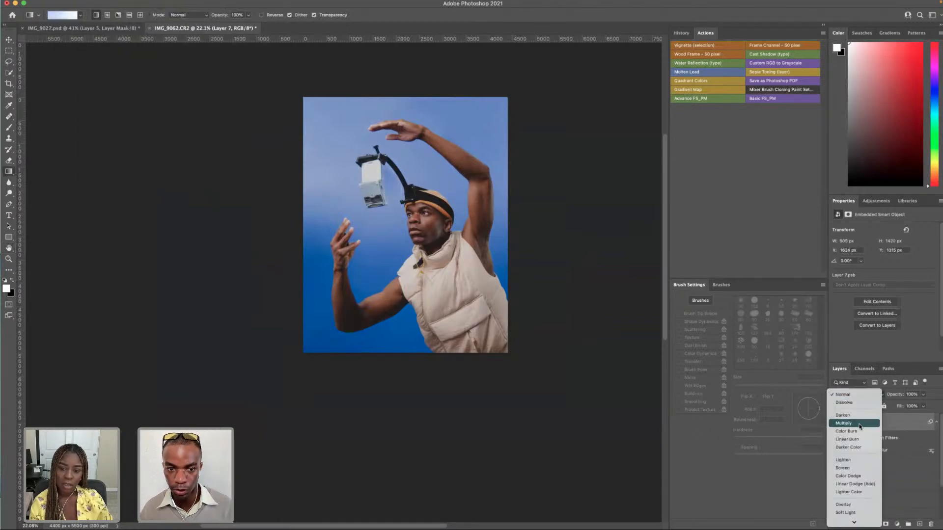
# - Set the blend mode of the blurred gradient layer to Lighter Color
pyautogui.scroll(-4, 864, 454)
pyautogui.scroll(-1, 865, 454)
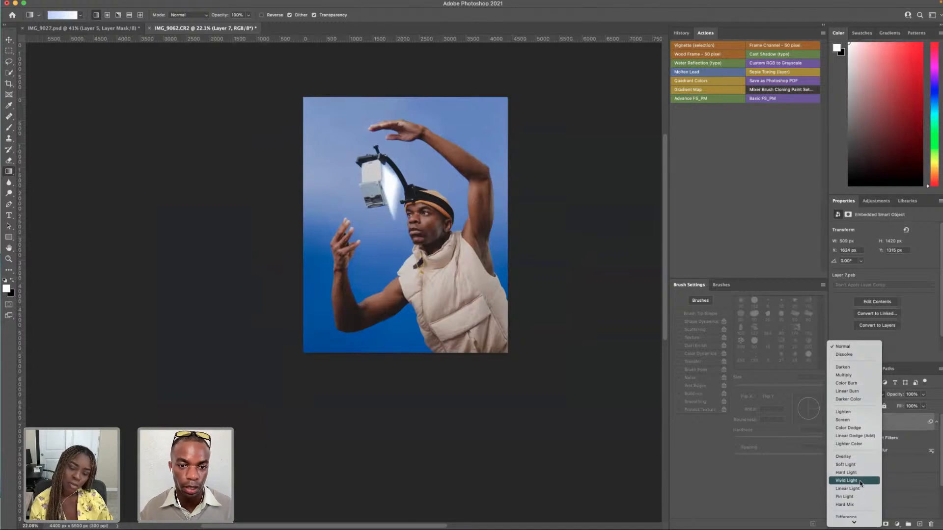
pyautogui.scroll(-4, 860, 478)
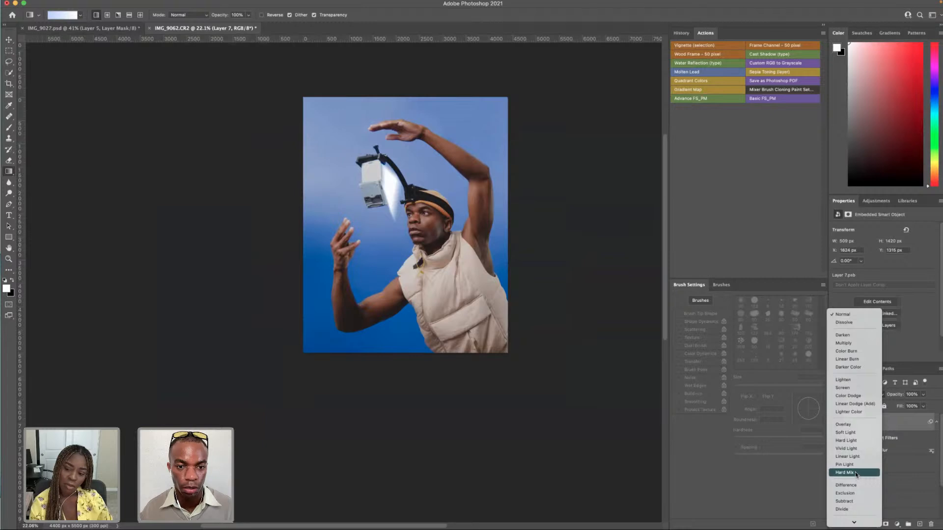
pyautogui.scroll(-3, 857, 476)
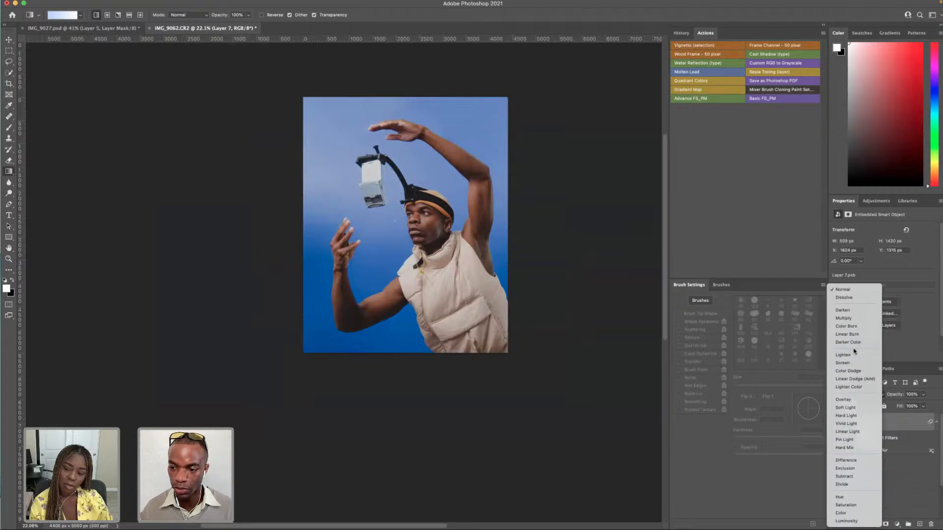
pyautogui.click(855, 387)
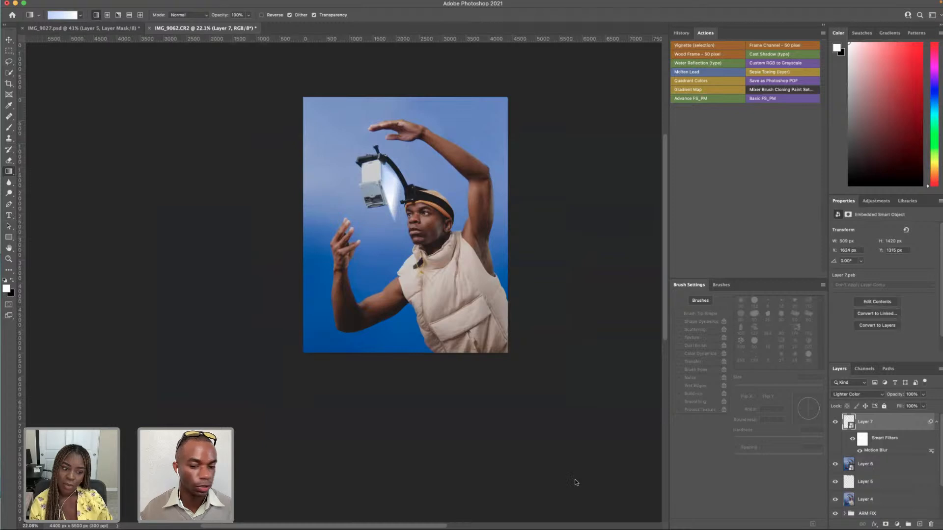
# - Add a layer mask to Layer 7 and set up a soft black brush at 200 px and 34% opacity
pyautogui.click(885, 524)
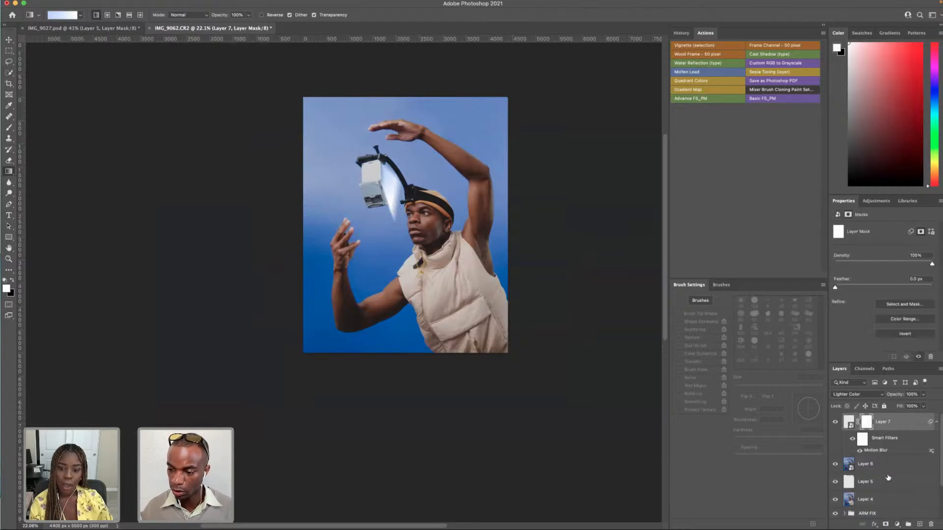
pyautogui.scroll(5, 440, 227)
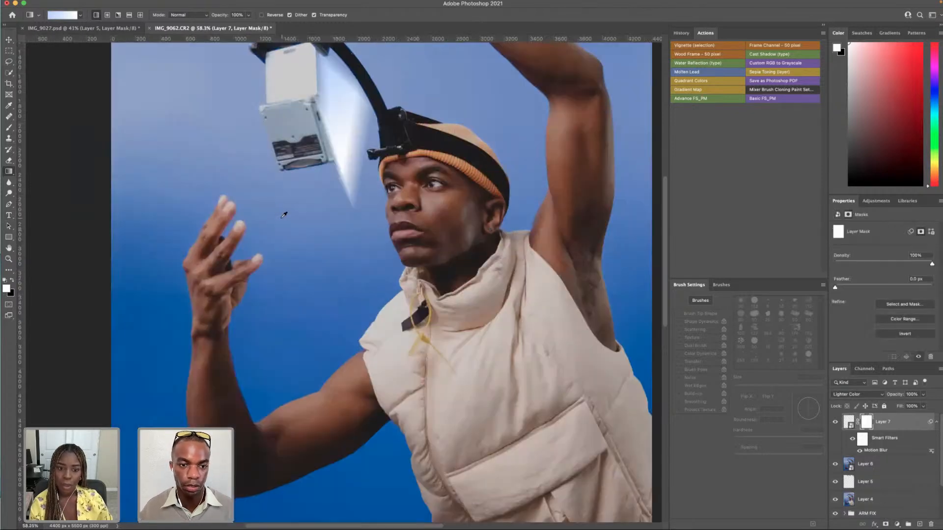
pyautogui.click(10, 129)
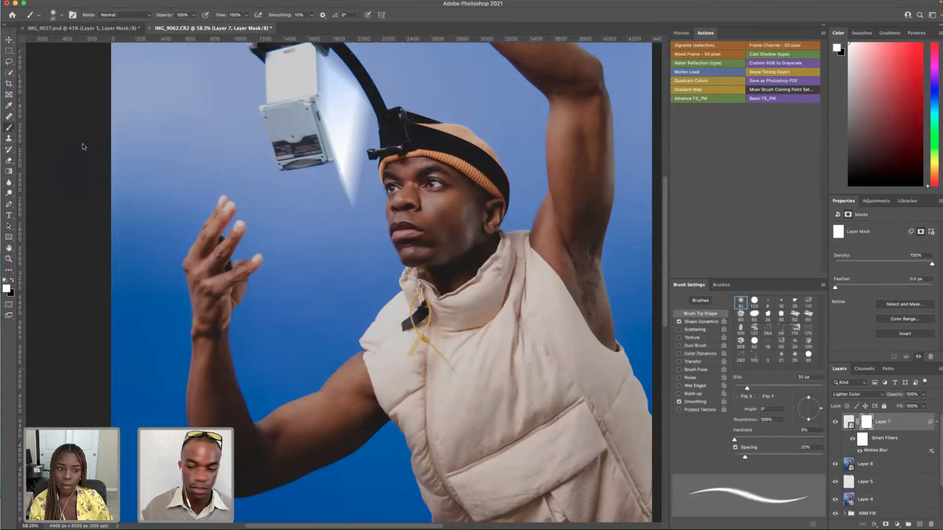
pyautogui.press('x')
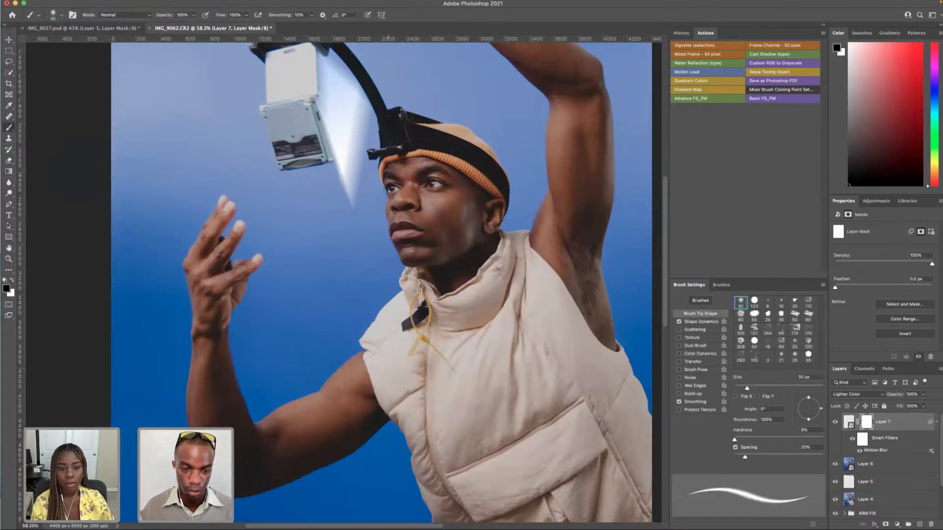
pyautogui.press(']')
pyautogui.press(']')
pyautogui.press(']')
pyautogui.press(']')
pyautogui.press(']')
pyautogui.press(']')
pyautogui.press(']')
pyautogui.press(']')
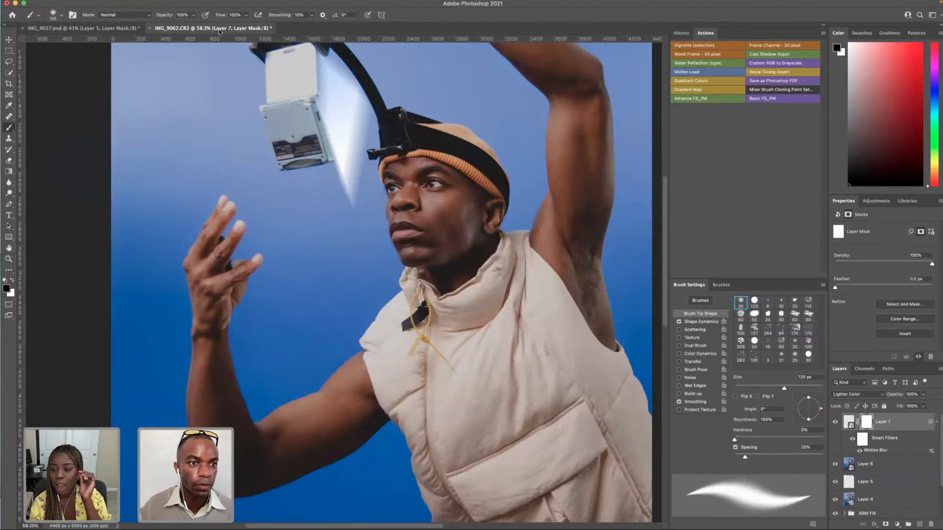
pyautogui.moveTo(196, 18); pyautogui.dragTo(168, 26)
pyautogui.press(']')
pyautogui.press(']')
pyautogui.press(']')
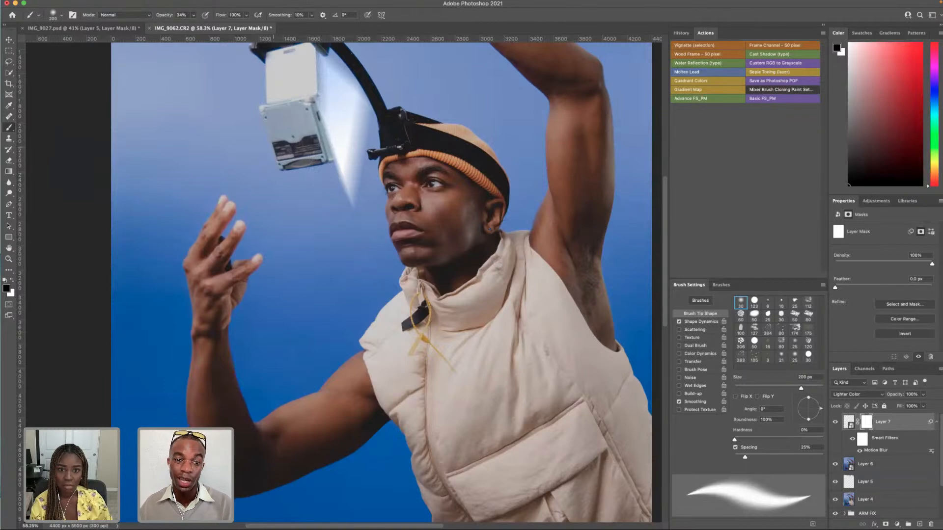
# - Fade the light beam's lower tip and outer edge on the mask, and set the brush size to 175 px
pyautogui.moveTo(338, 172)
pyautogui.mouseDown()
pyautogui.moveTo(347, 204)
pyautogui.moveTo(359, 207)
pyautogui.mouseUp()
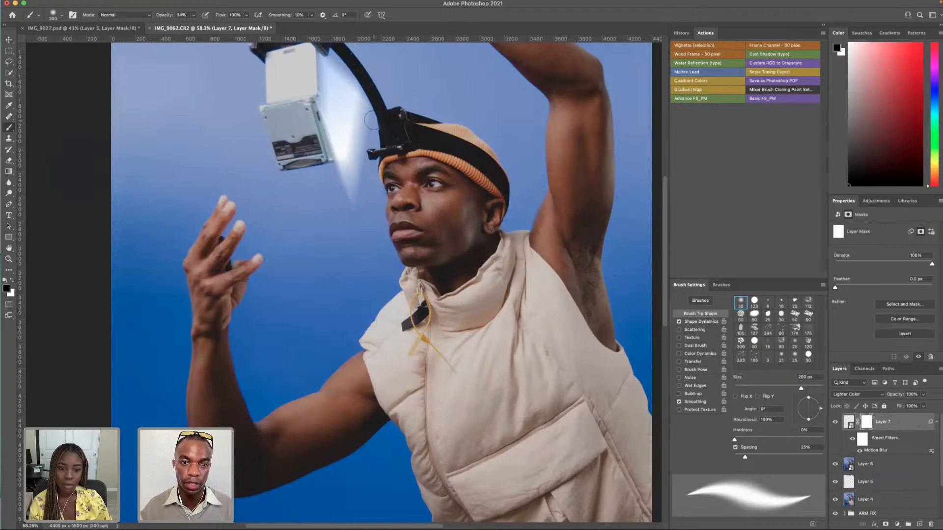
pyautogui.moveTo(370, 167); pyautogui.dragTo(360, 201)
pyautogui.scroll(2, 364, 103)
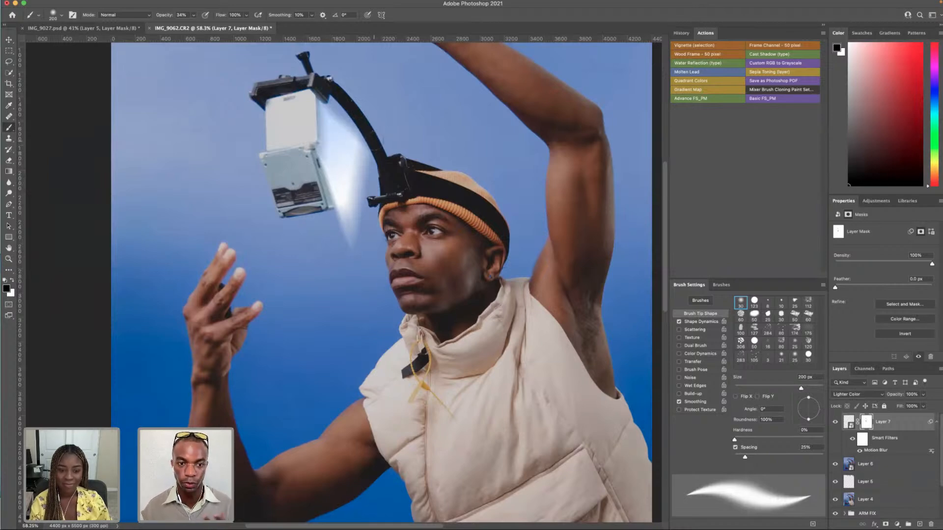
pyautogui.press('[')
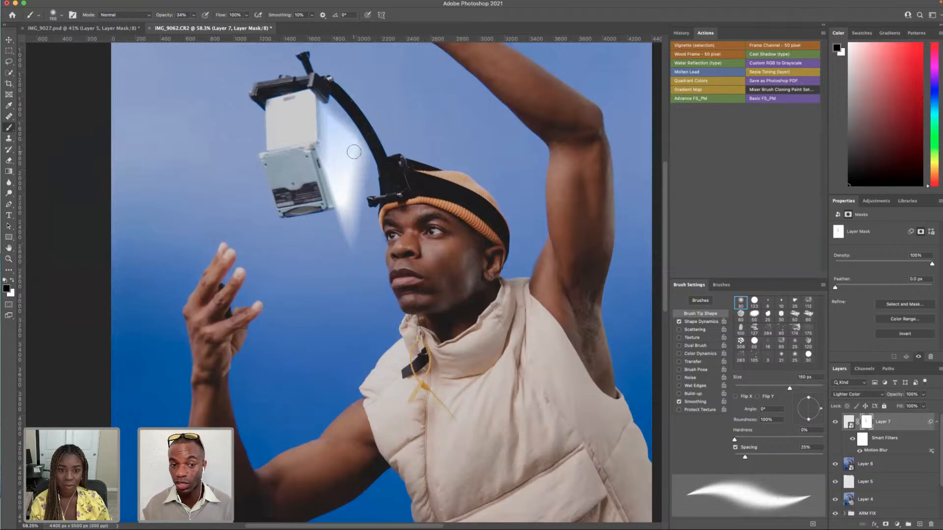
pyautogui.press(']')
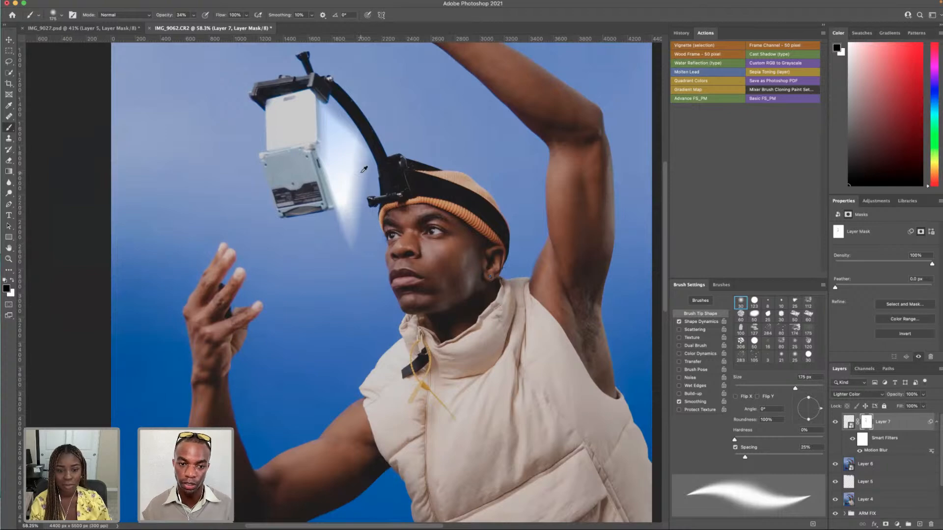
pyautogui.scroll(-5, 393, 201)
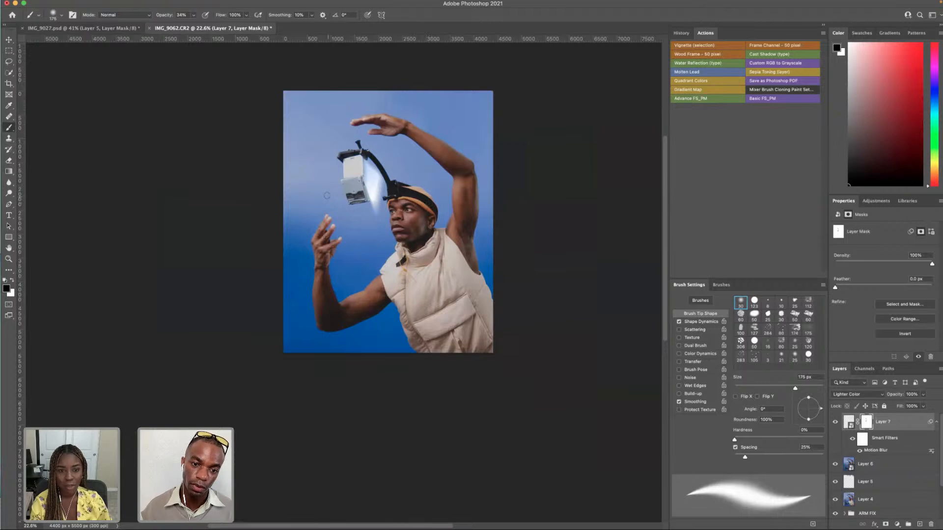
pyautogui.scroll(5, 330, 195)
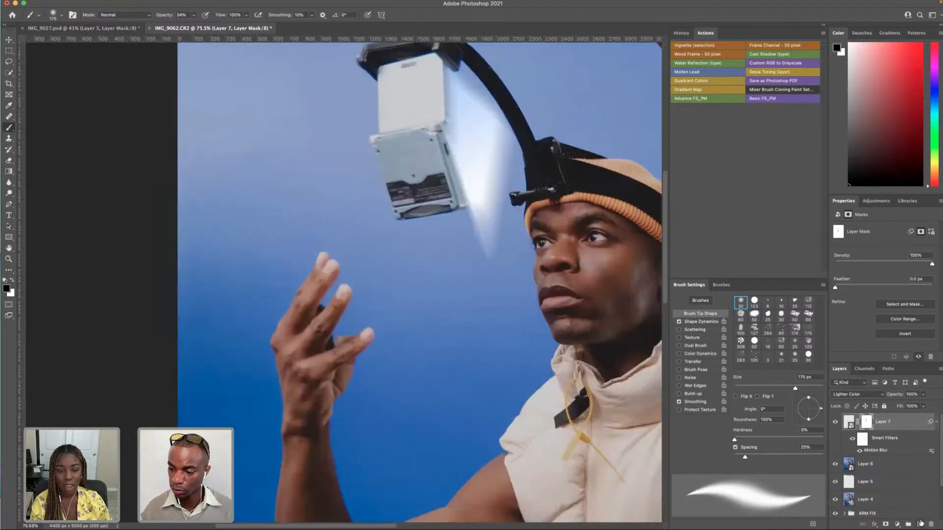
# - Create a new layer and draw a closed four-sided pen path for a light beam from the device's lower edge down toward the face
pyautogui.click(919, 524)
pyautogui.scroll(5, 456, 203)
pyautogui.scroll(-3, 456, 203)
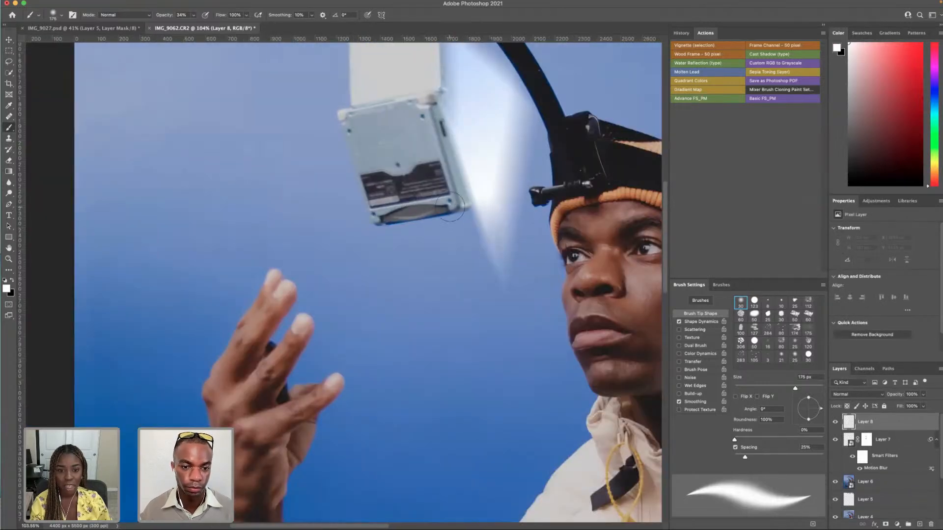
pyautogui.click(8, 203)
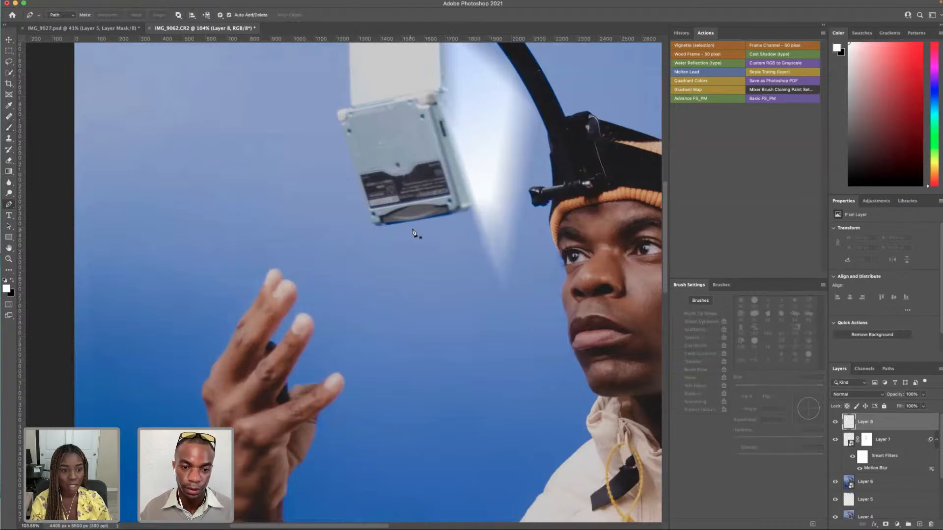
pyautogui.click(404, 258)
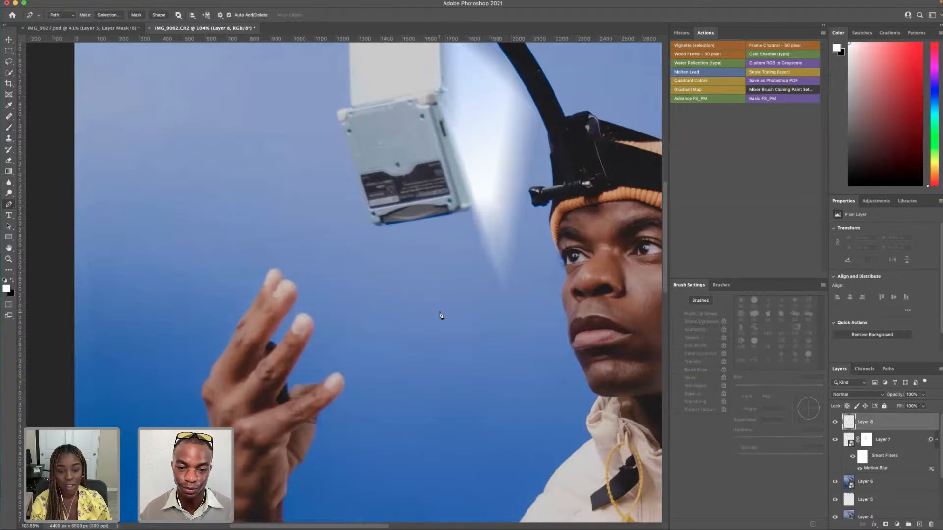
pyautogui.press('super+z')
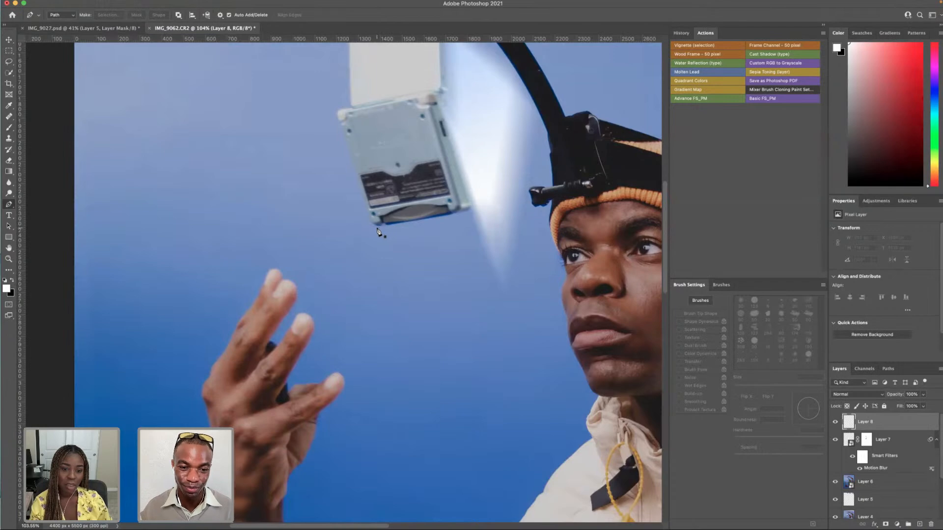
pyautogui.click(379, 226)
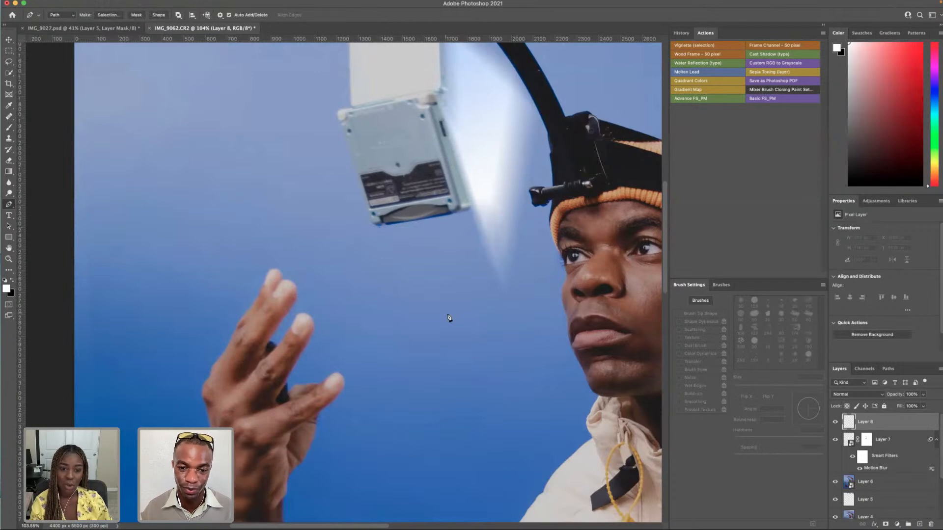
pyautogui.click(443, 304)
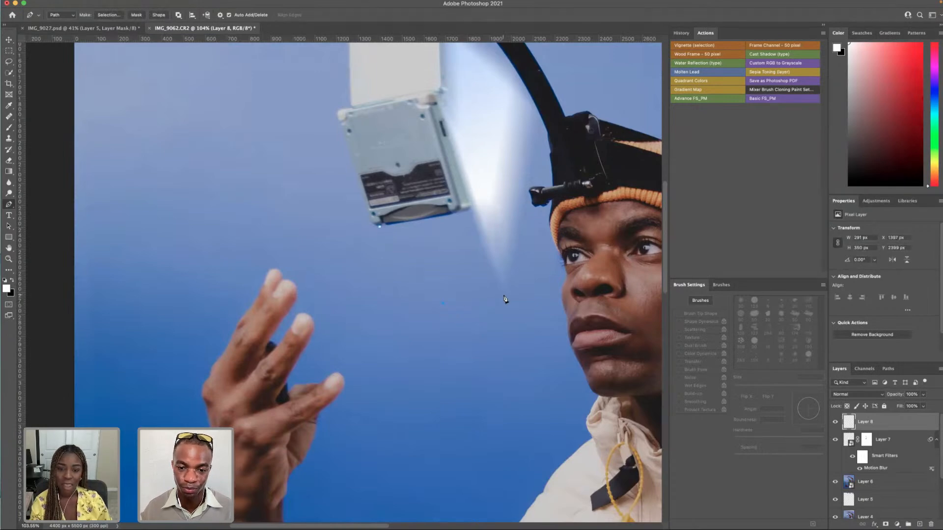
pyautogui.click(472, 208)
pyautogui.click(467, 211)
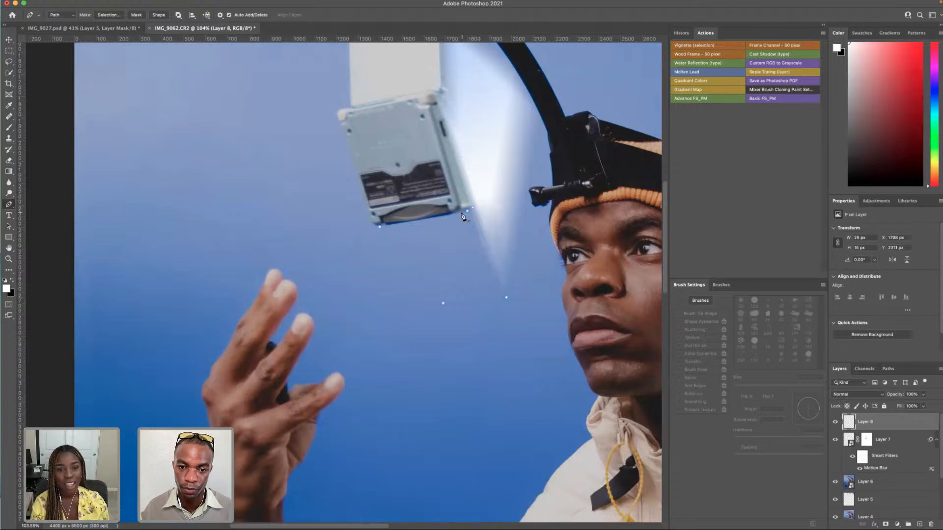
pyautogui.click(456, 218)
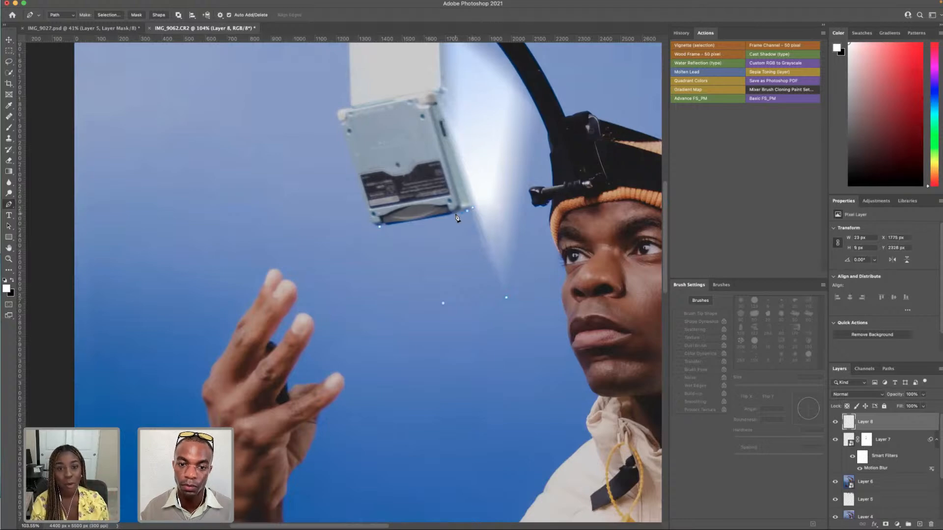
pyautogui.click(379, 227)
# - Convert the path to a selection with a 0-pixel feather radius, fill it with the white-to-light-blue linear gradient, and deselect
pyautogui.rightClick(411, 241)
pyautogui.click(449, 274)
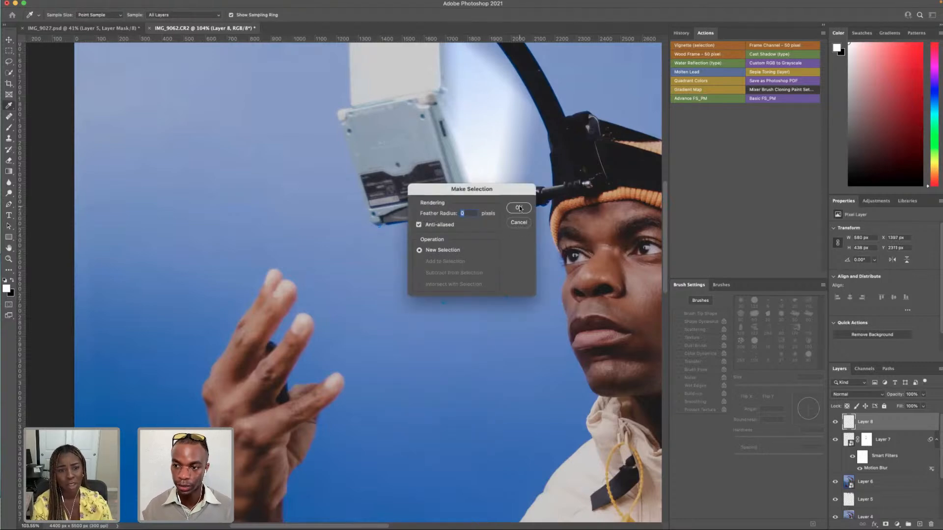
pyautogui.click(520, 209)
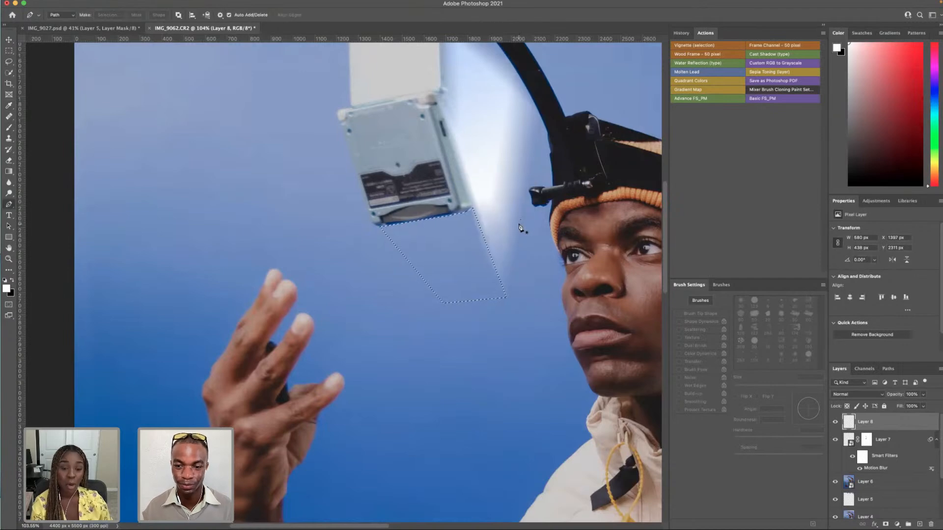
pyautogui.click(9, 171)
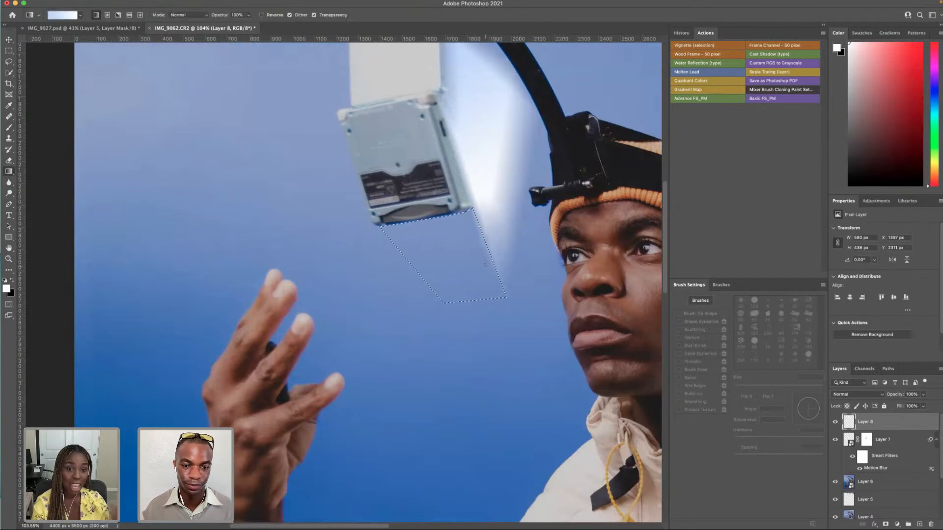
pyautogui.moveTo(458, 278); pyautogui.dragTo(458, 278)
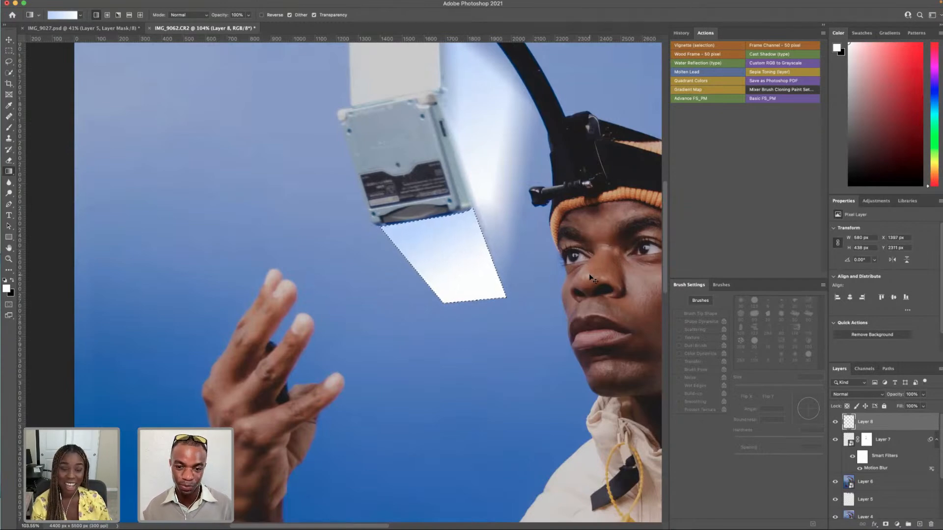
pyautogui.press('super+d')
# - Convert Layer 8 with the gradient-filled shape to a smart object
pyautogui.scroll(10, 531, 276)
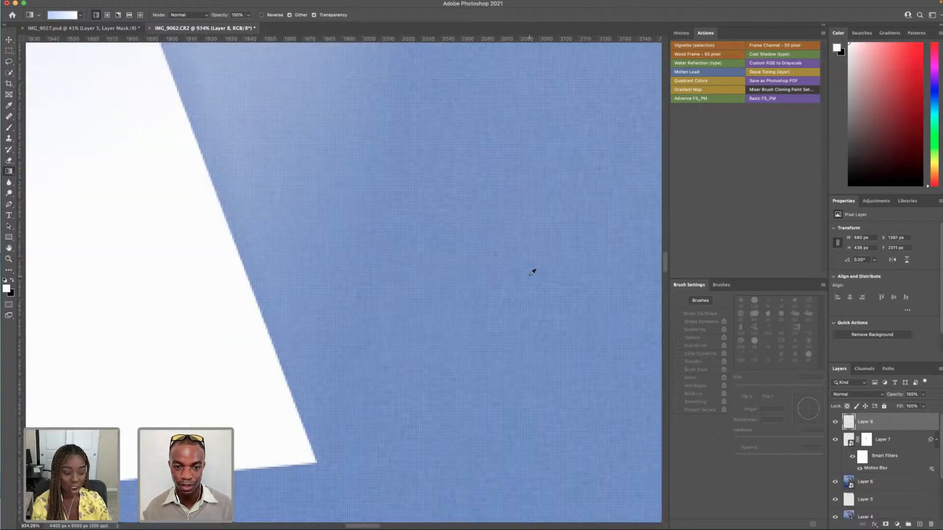
pyautogui.scroll(-15, 531, 276)
pyautogui.rightClick(879, 423)
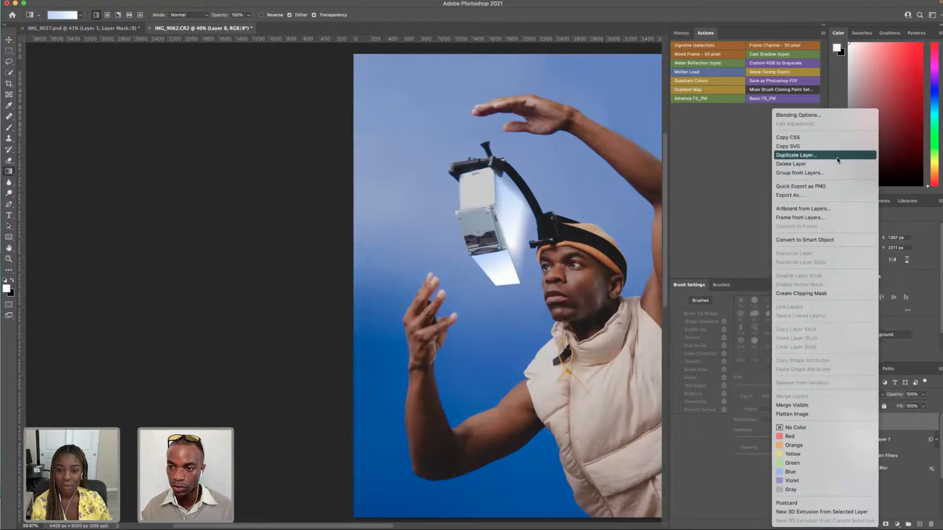
pyautogui.click(803, 240)
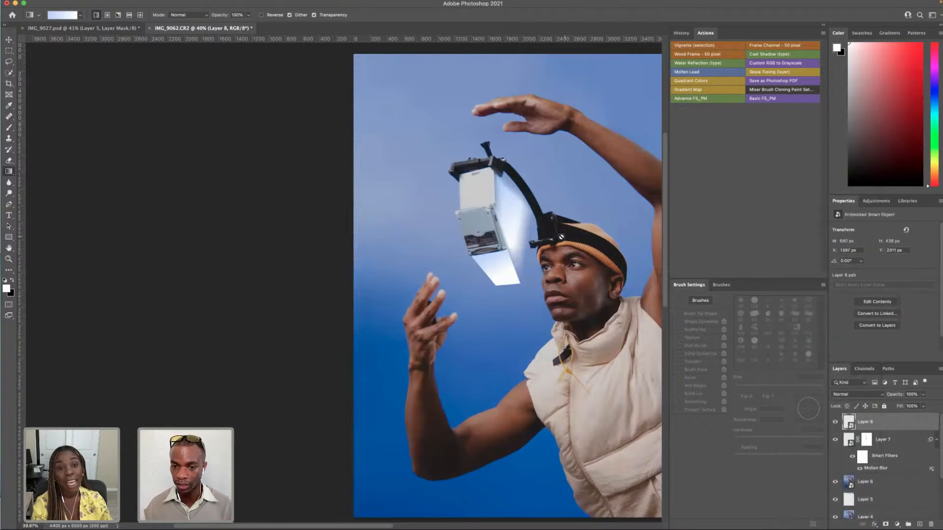
# - Apply a Motion Blur to Layer 8 with an angle of -63° and a distance of 625 pixels
pyautogui.hscroll(5, 549, 240)
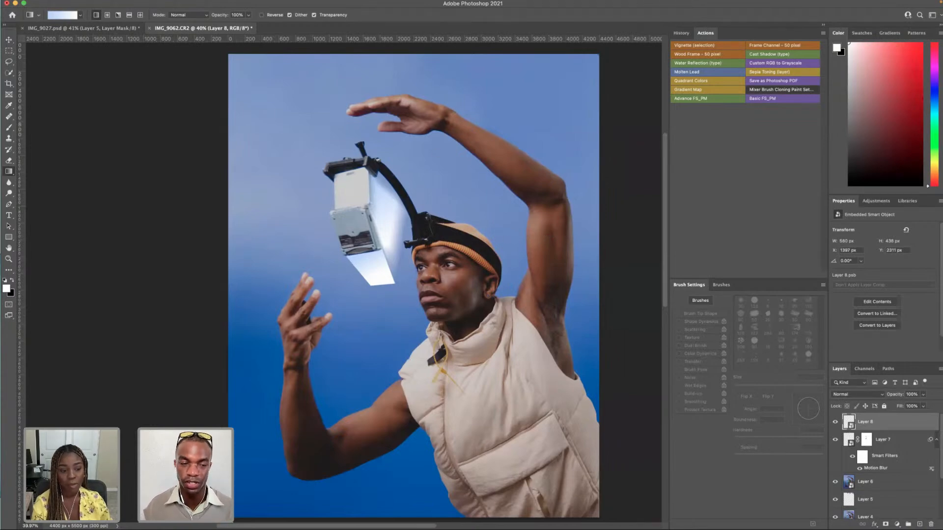
pyautogui.click(192, 4)
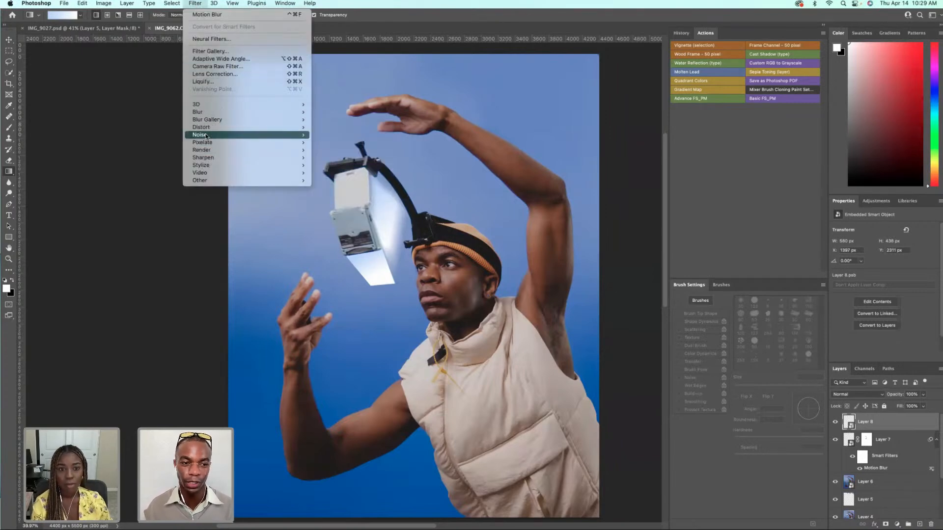
pyautogui.moveTo(221, 130)
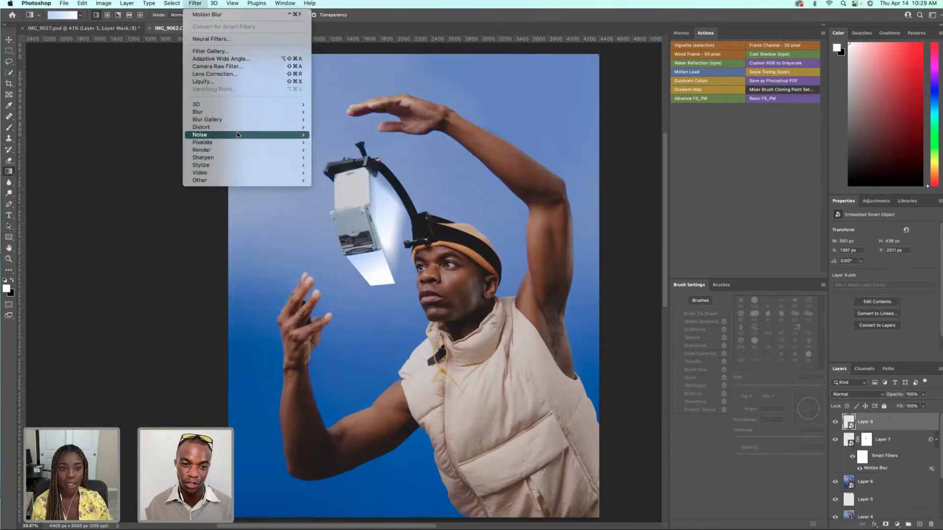
pyautogui.moveTo(247, 115)
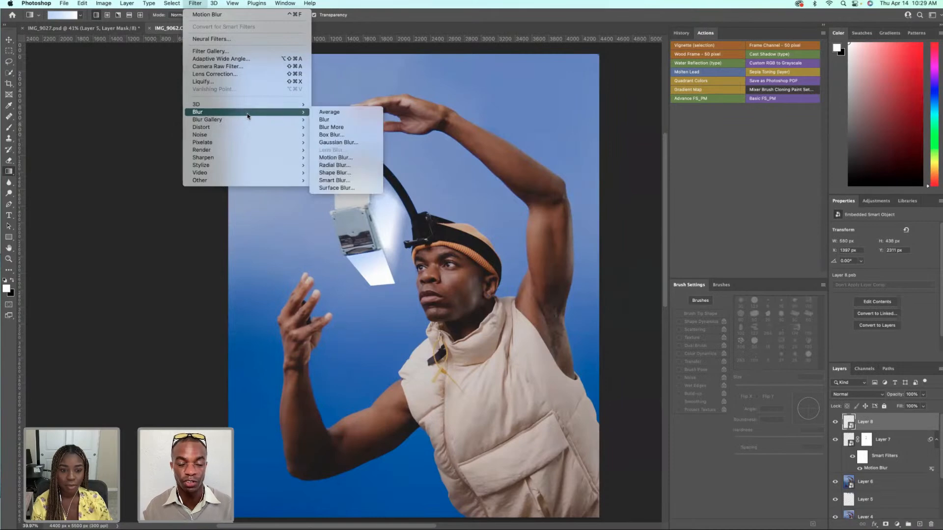
pyautogui.click(347, 158)
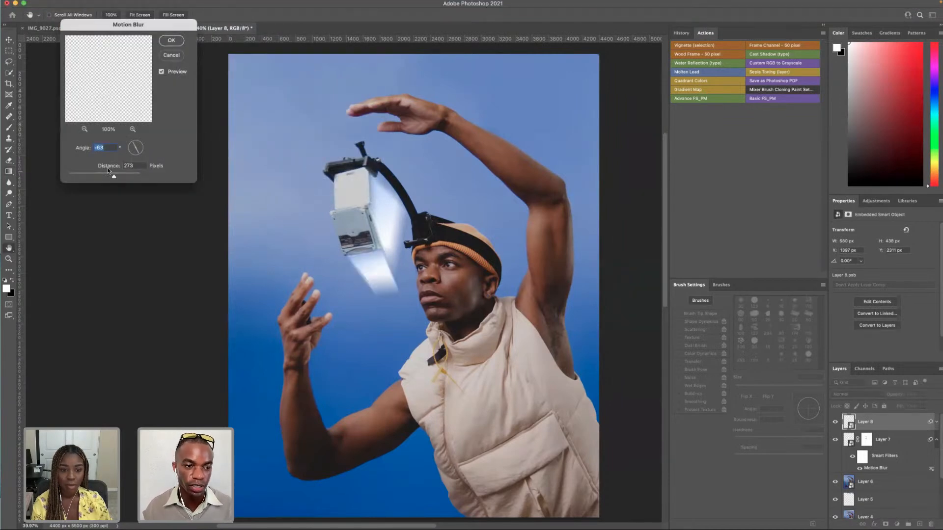
pyautogui.moveTo(116, 176); pyautogui.dragTo(126, 177)
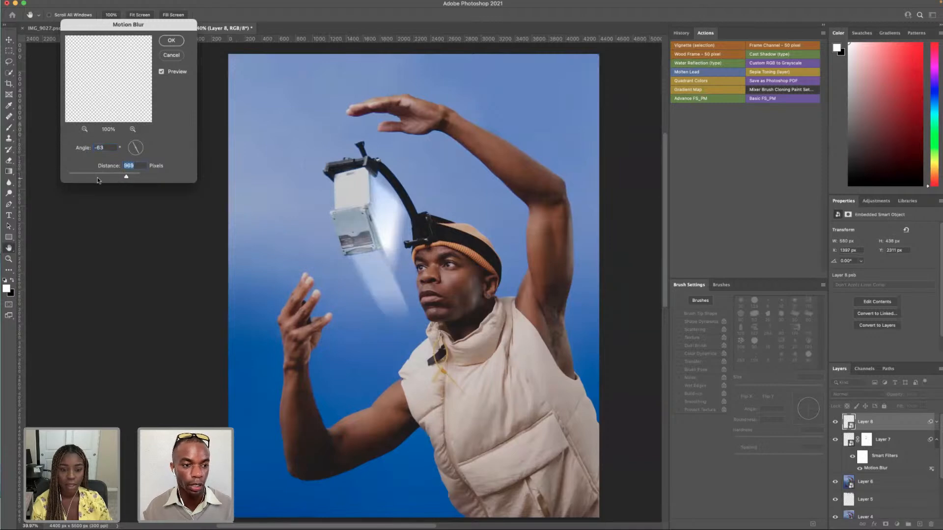
pyautogui.moveTo(111, 178); pyautogui.dragTo(119, 177)
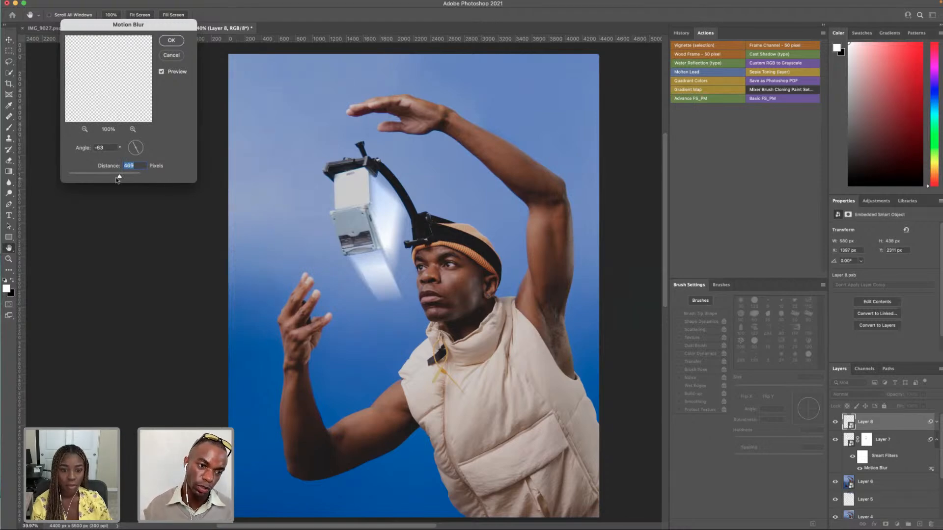
pyautogui.moveTo(118, 178); pyautogui.dragTo(122, 177)
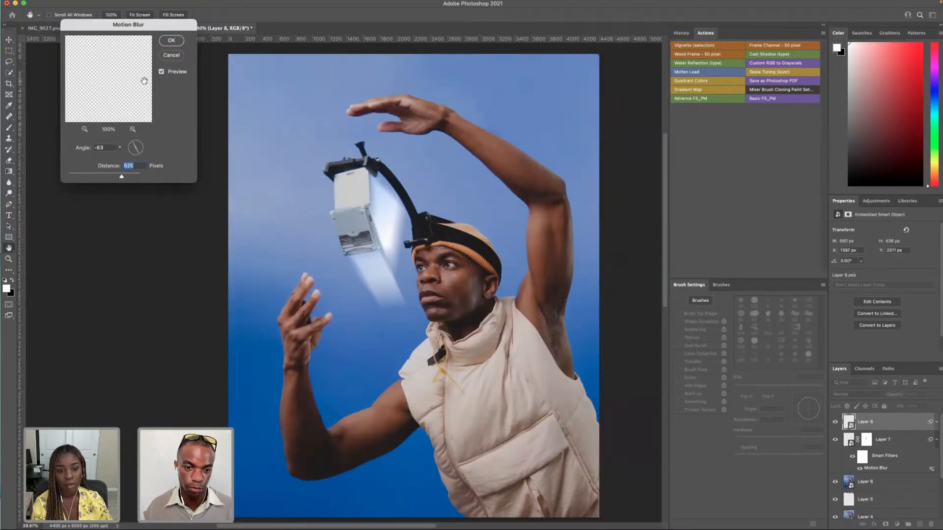
pyautogui.click(172, 40)
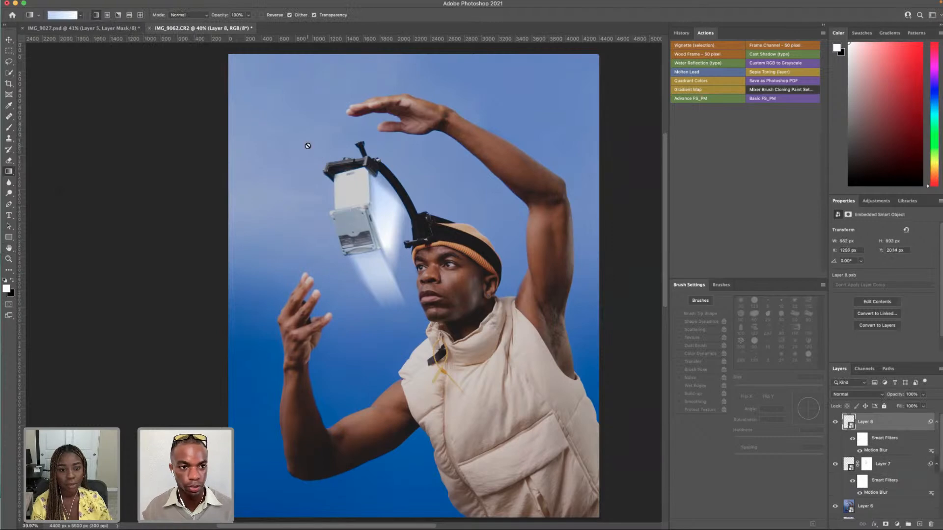
# - Move the blurred beam straight up to Y 1743 px so it overlaps the lower part of the device
pyautogui.click(9, 41)
pyautogui.press('Delete')
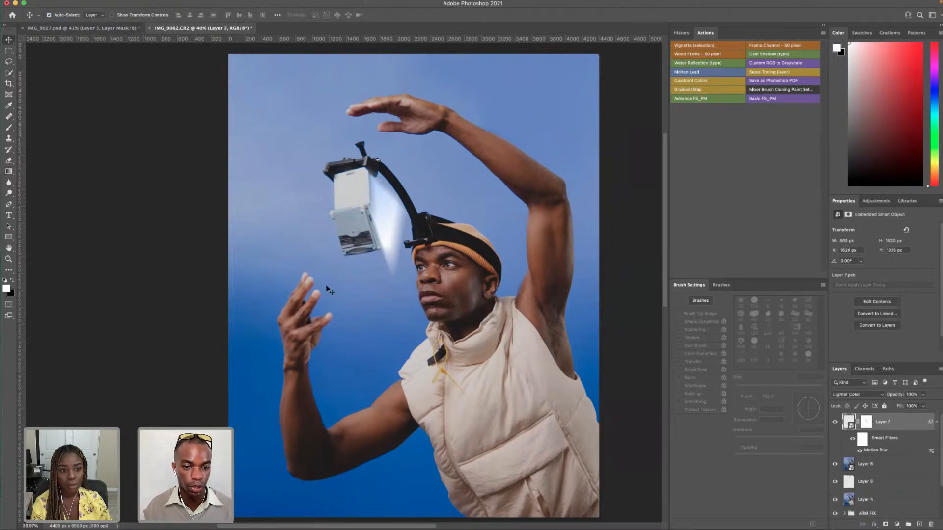
pyautogui.press('super+z')
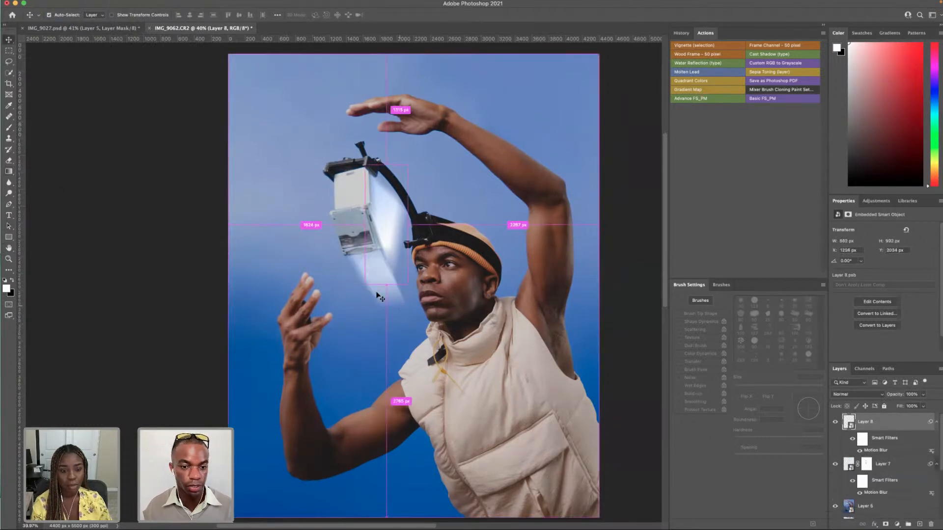
pyautogui.moveTo(378, 282); pyautogui.dragTo(365, 255)
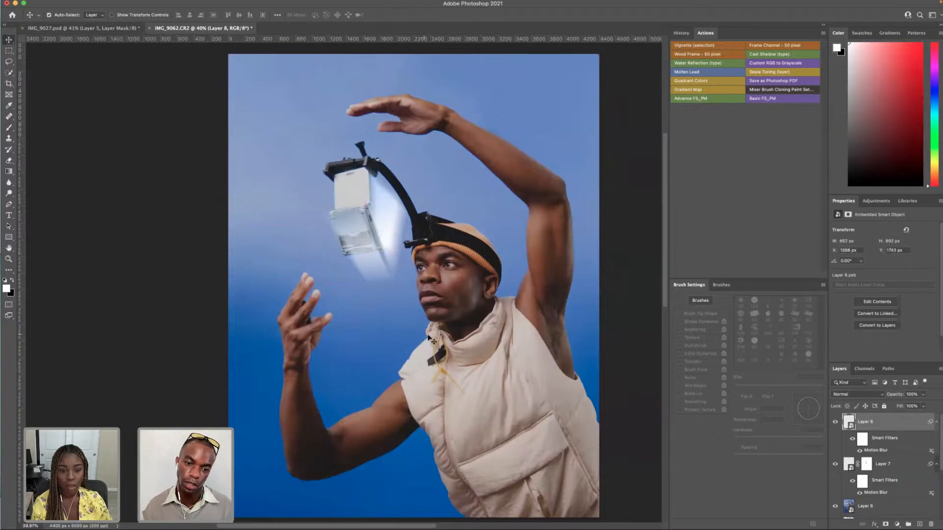
# - Add a layer mask to Layer 8 and paint out the beam over the device with a more opaque soft black brush
pyautogui.click(886, 525)
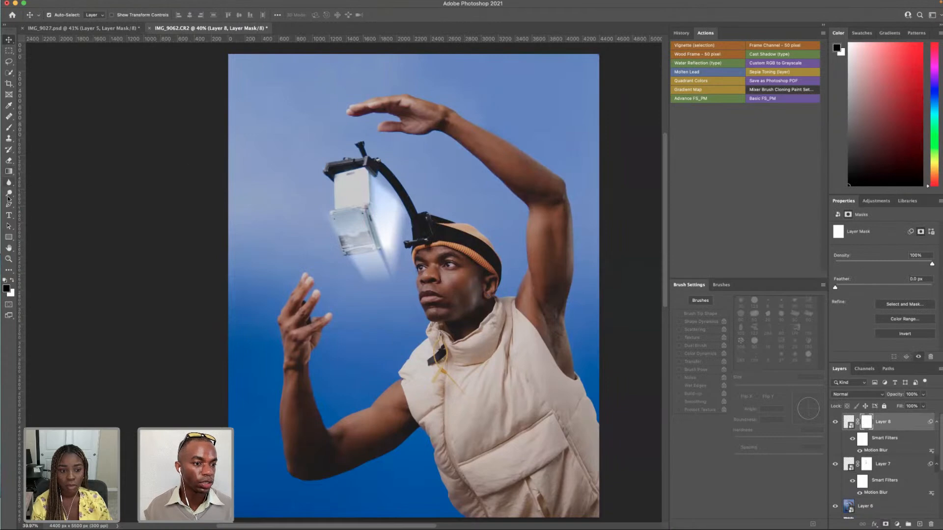
pyautogui.click(9, 127)
pyautogui.scroll(5, 347, 211)
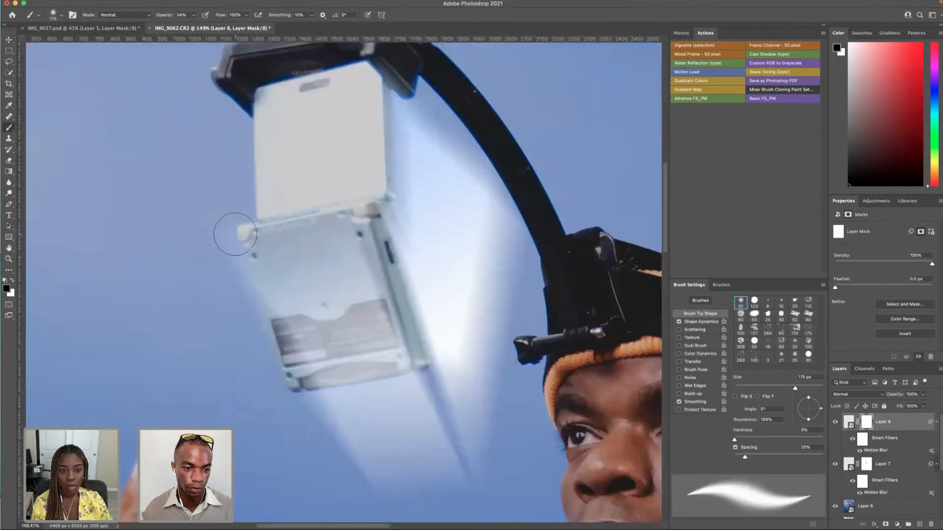
pyautogui.click(194, 15)
pyautogui.moveTo(191, 24); pyautogui.dragTo(214, 25)
pyautogui.moveTo(334, 248)
pyautogui.mouseDown()
pyautogui.moveTo(379, 331)
pyautogui.moveTo(352, 250)
pyautogui.moveTo(317, 267)
pyautogui.moveTo(319, 337)
pyautogui.moveTo(222, 263)
pyautogui.moveTo(221, 228)
pyautogui.moveTo(329, 292)
pyautogui.moveTo(296, 230)
pyautogui.moveTo(325, 234)
pyautogui.moveTo(350, 287)
pyautogui.moveTo(353, 243)
pyautogui.moveTo(370, 318)
pyautogui.moveTo(290, 334)
pyautogui.moveTo(278, 298)
pyautogui.moveTo(331, 321)
pyautogui.moveTo(329, 344)
pyautogui.moveTo(299, 358)
pyautogui.moveTo(394, 344)
pyautogui.moveTo(285, 363)
pyautogui.moveTo(361, 299)
pyautogui.mouseUp()
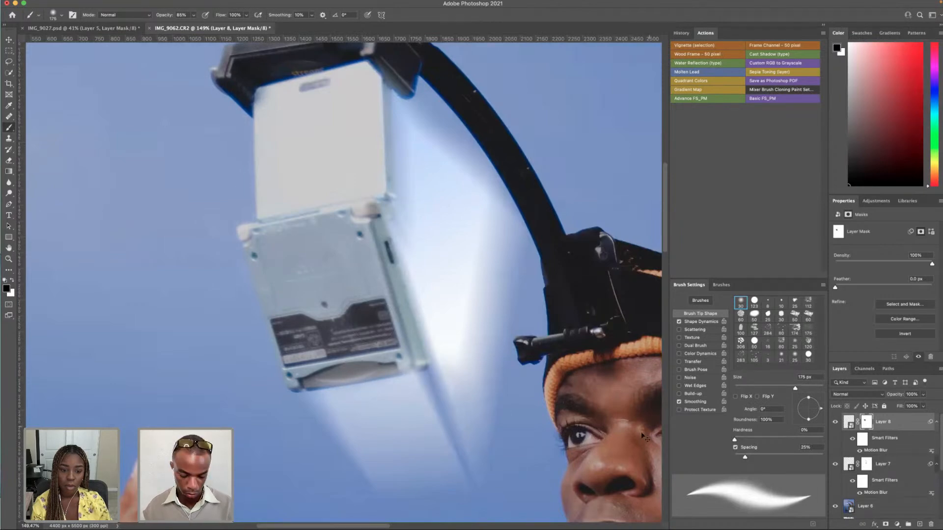
# - Try to widen the beam beneath the device with a Distort transform, and undo the change
pyautogui.hotkey('ctrl', 't')
pyautogui.rightClick(452, 367)
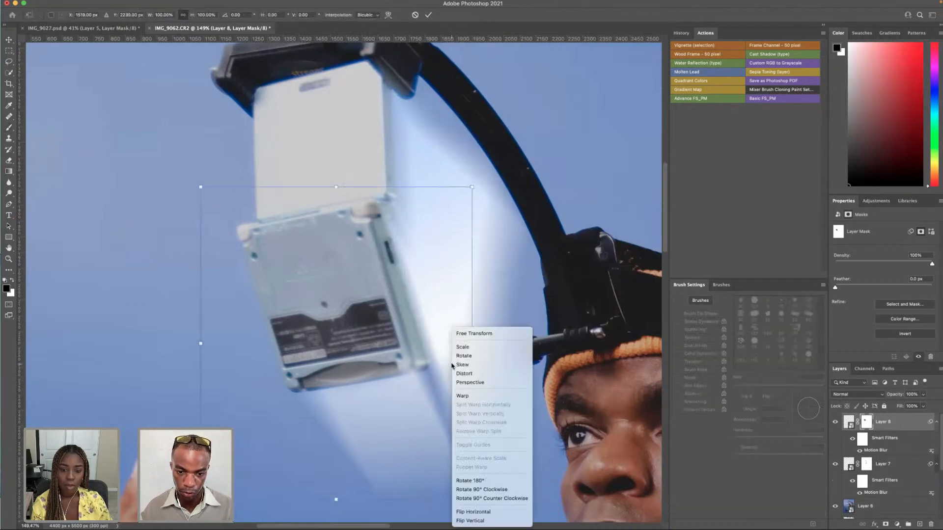
pyautogui.click(474, 372)
pyautogui.moveTo(471, 344); pyautogui.dragTo(479, 347)
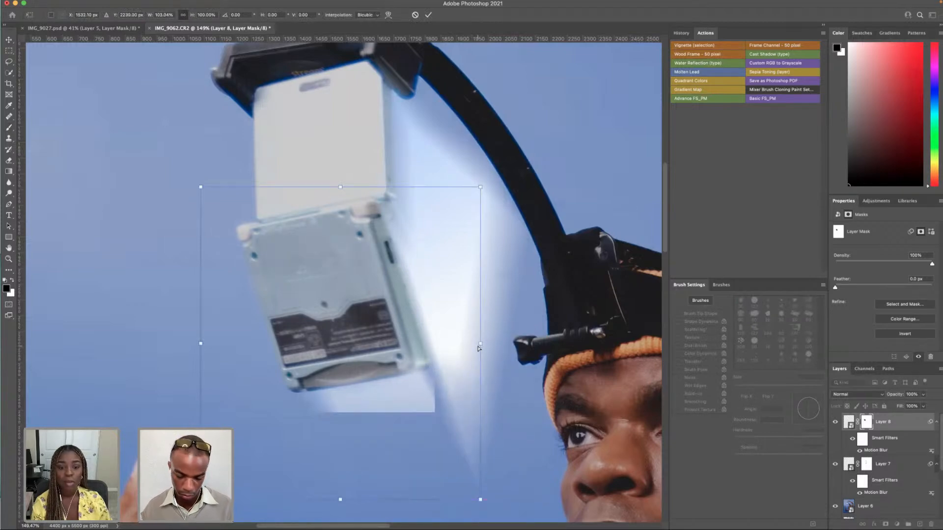
pyautogui.press('super+z')
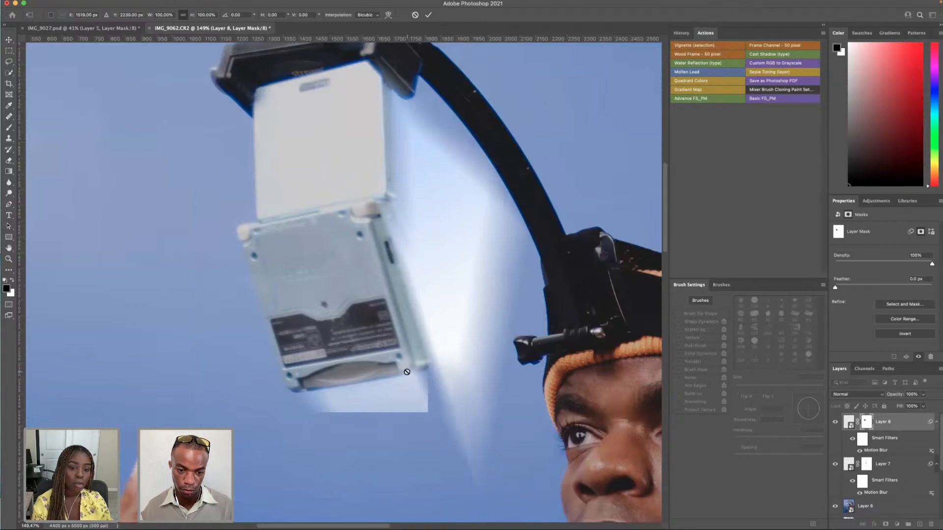
pyautogui.press('Return')
# - Rasterize the Layer 8 smart object
pyautogui.press('b')
pyautogui.press('x')
pyautogui.rightClick(415, 417)
pyautogui.click(387, 407)
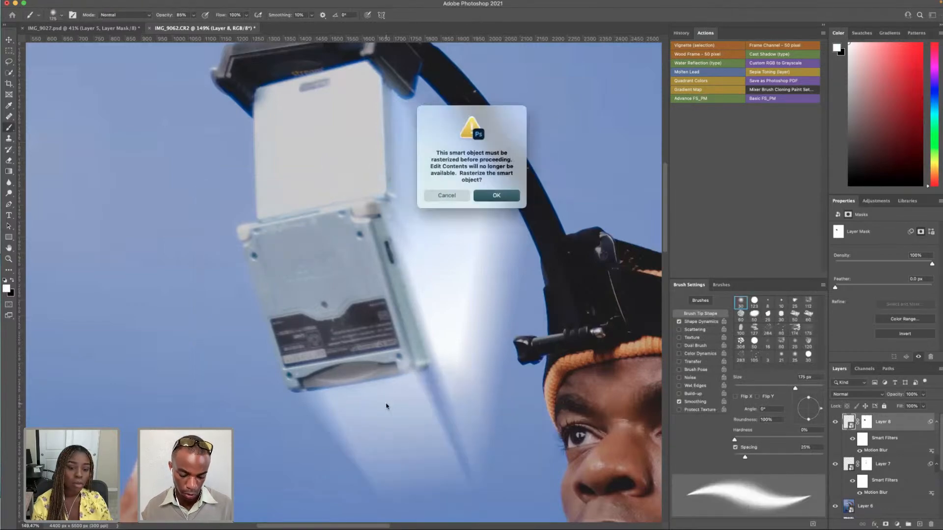
pyautogui.click(496, 195)
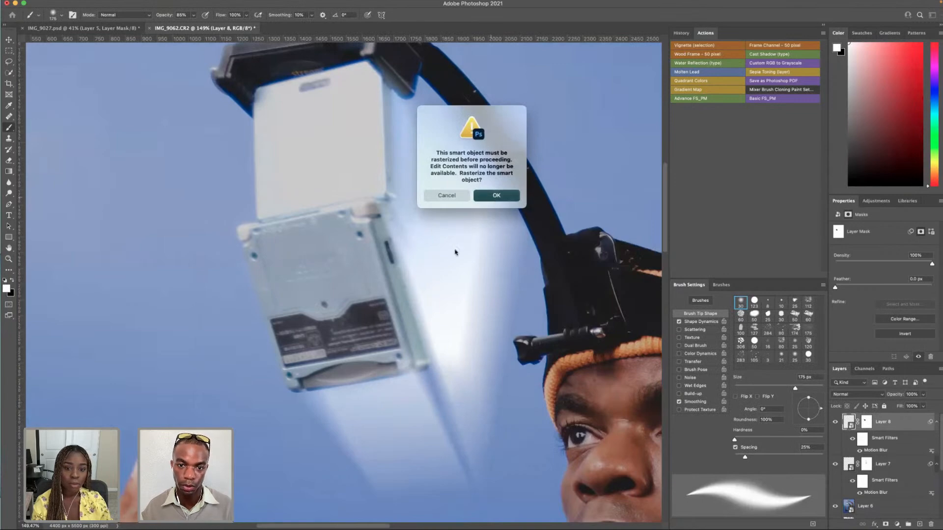
pyautogui.press('v')
pyautogui.hotkey('ctrl', 't')
pyautogui.rightClick(361, 329)
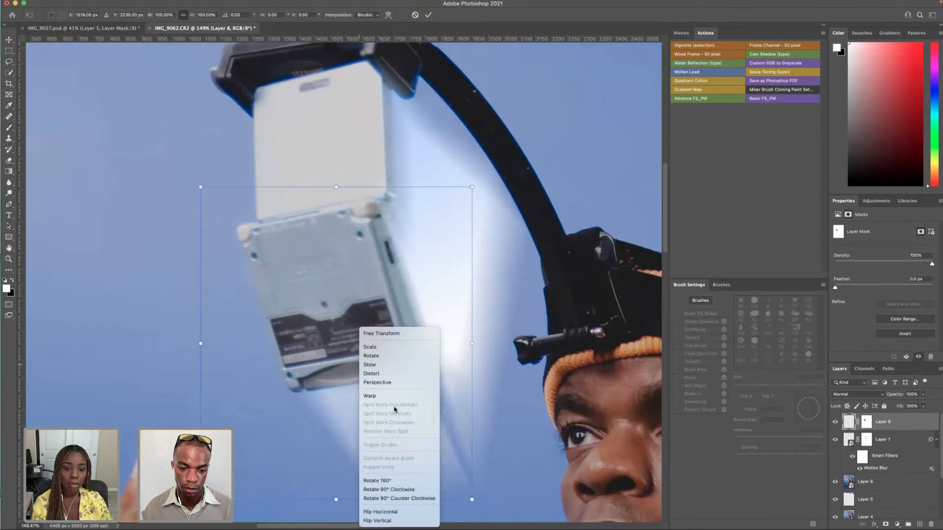
pyautogui.click(388, 396)
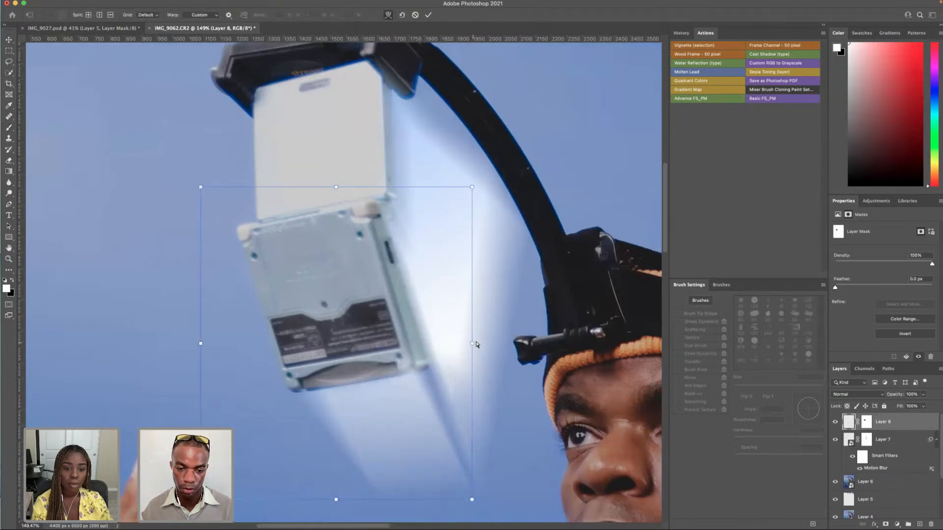
pyautogui.press('Escape')
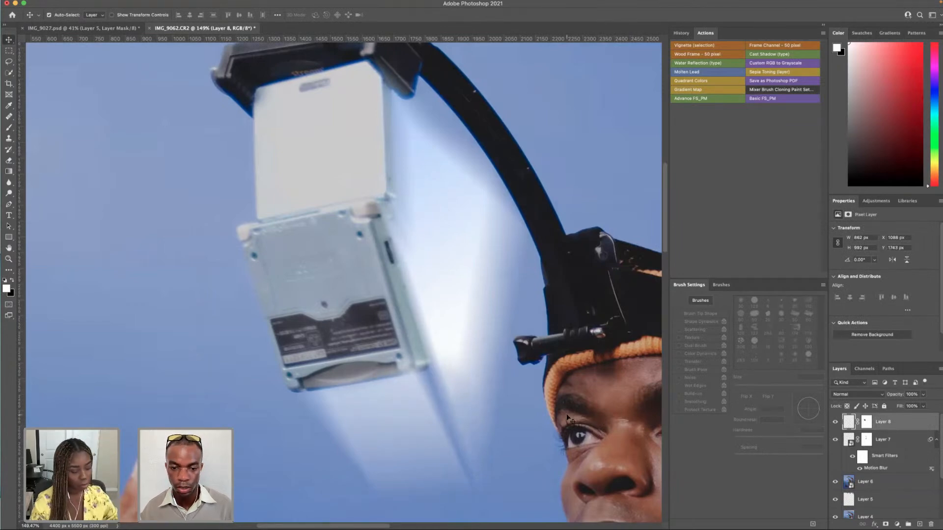
# - Create a new layer above Layer 8 and set up a soft Clone Stamp brush of 90 px for work beneath the device
pyautogui.click(918, 524)
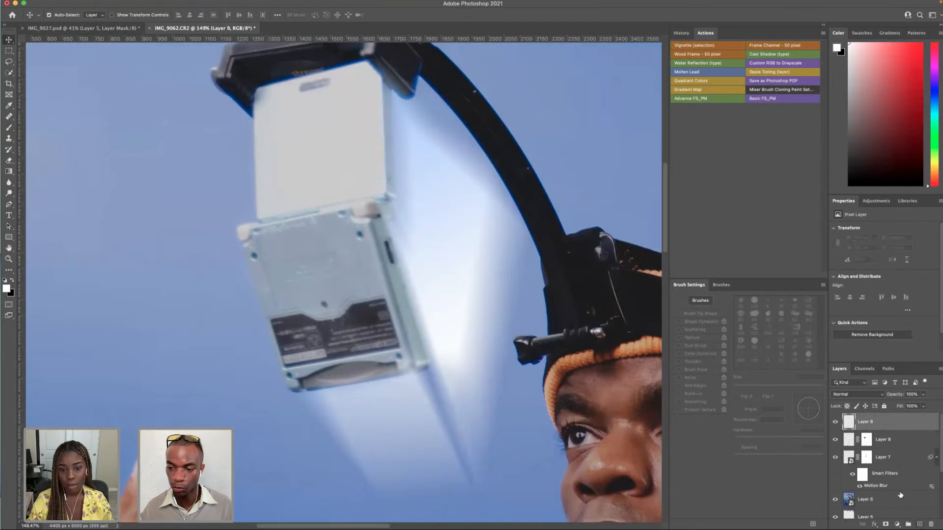
pyautogui.click(10, 140)
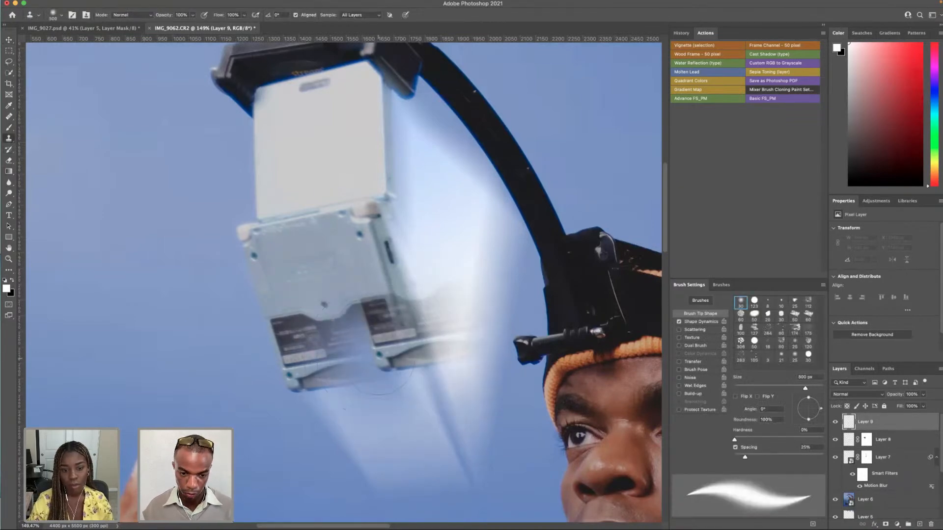
pyautogui.press('[')
pyautogui.press('[')
pyautogui.press('[')
pyautogui.press('[')
pyautogui.press('[')
pyautogui.press('[')
pyautogui.press('[')
pyautogui.press('[')
pyautogui.press('[')
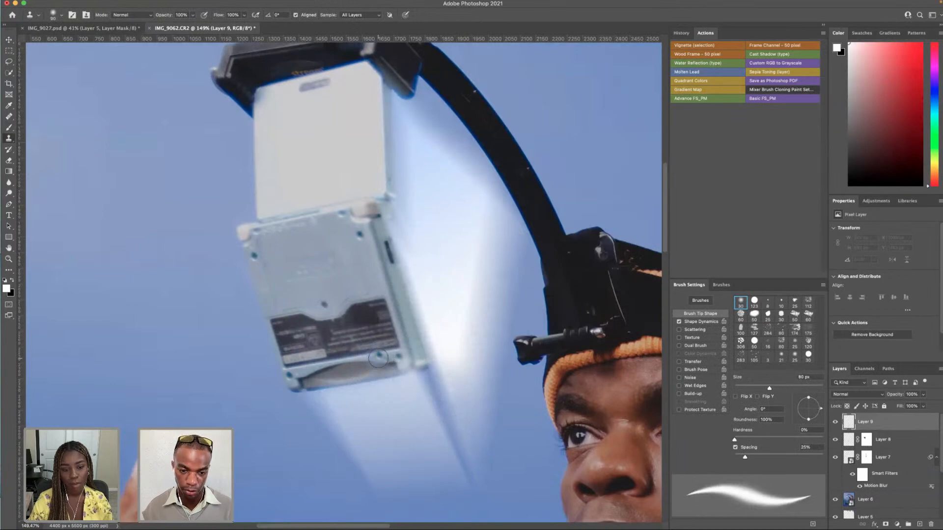
pyautogui.scroll(2, 403, 368)
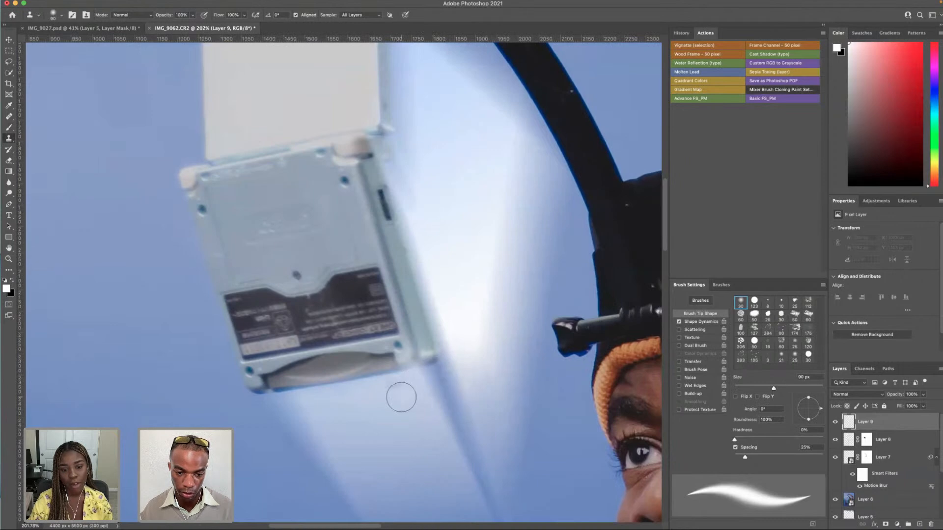
# - Paint black on Layer 8's mask with a 90 px soft brush to clear the haze from the device's lower edge
pyautogui.click(873, 441)
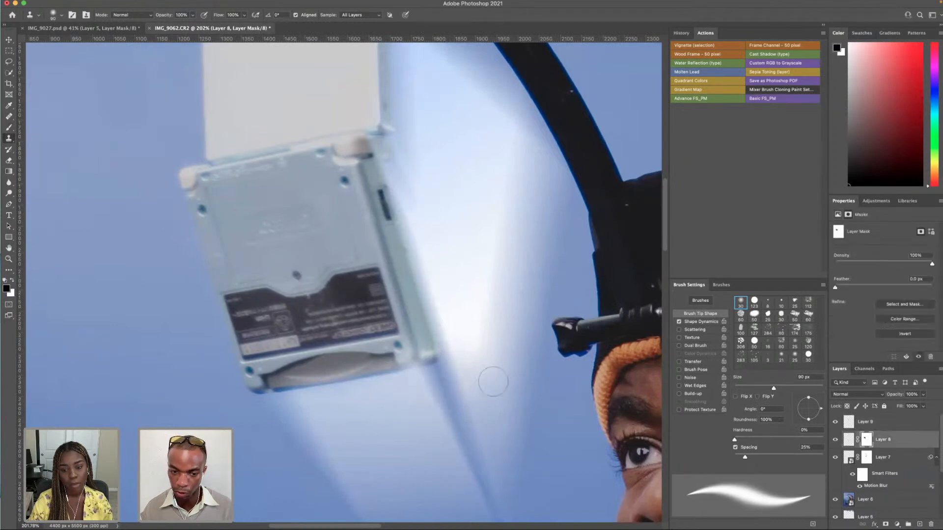
pyautogui.click(9, 127)
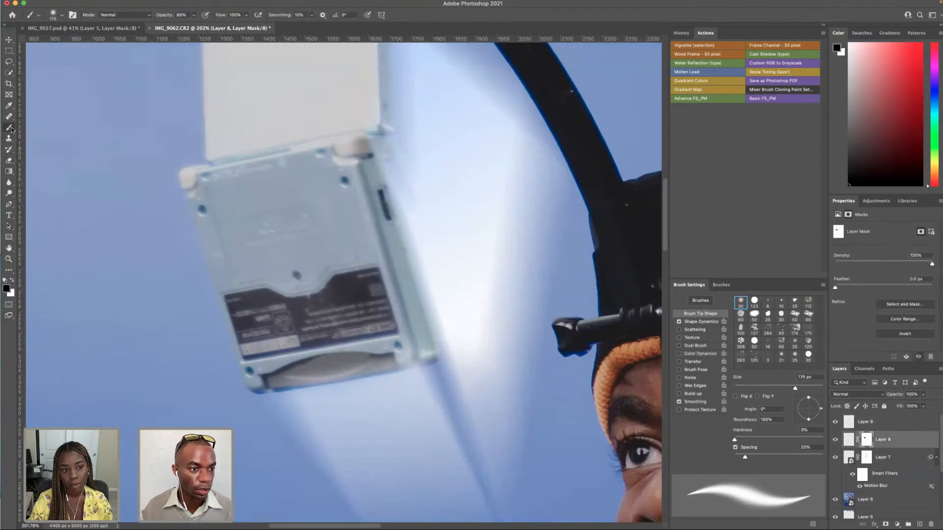
pyautogui.press('[')
pyautogui.press('[')
pyautogui.press('[')
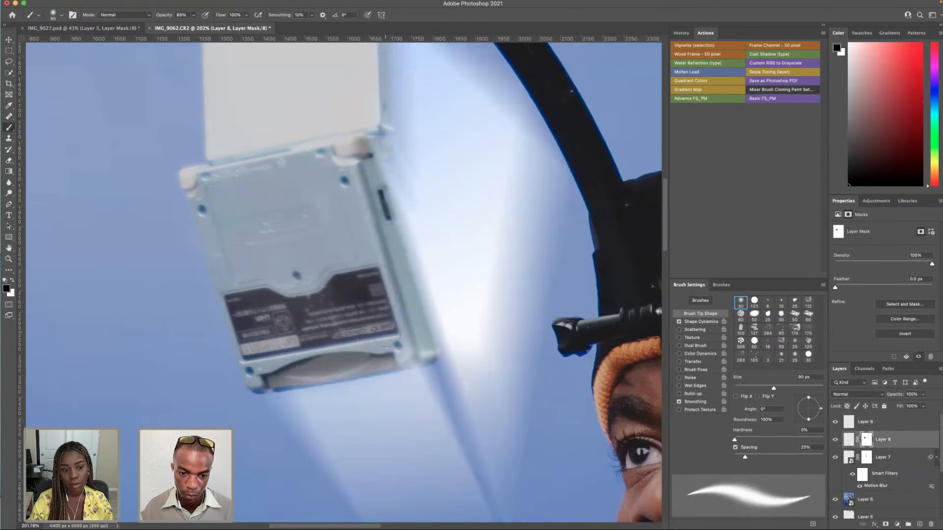
pyautogui.moveTo(396, 356); pyautogui.dragTo(276, 376)
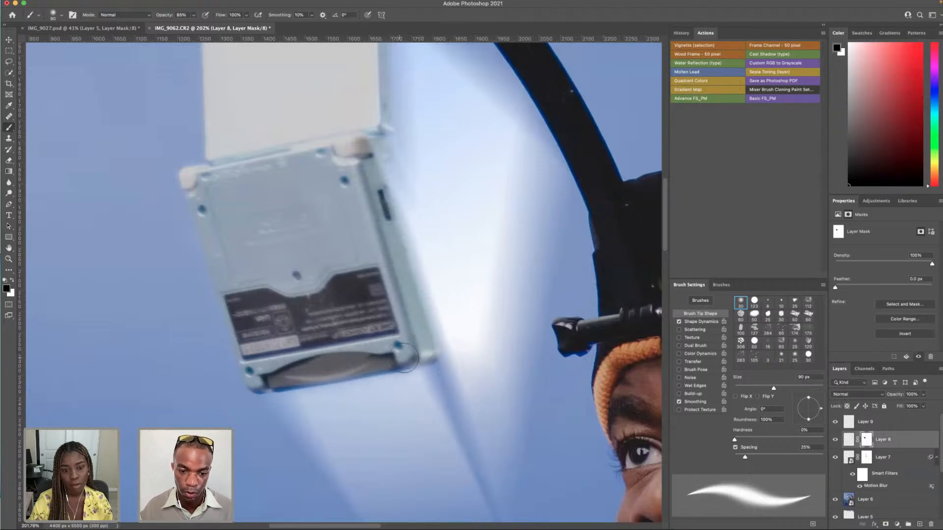
# - Clone the beam texture over the dark streak below the device's corner on Layer 9
pyautogui.click(849, 422)
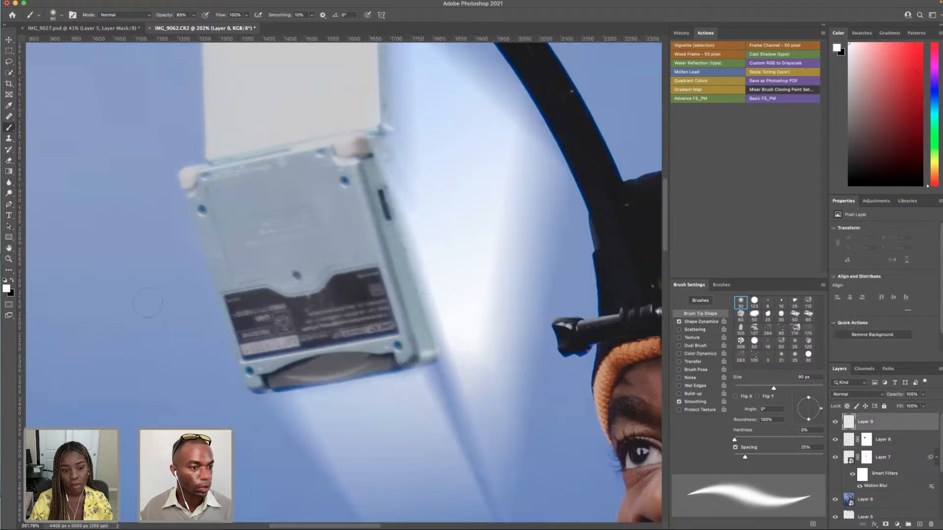
pyautogui.press('x')
pyautogui.press('s')
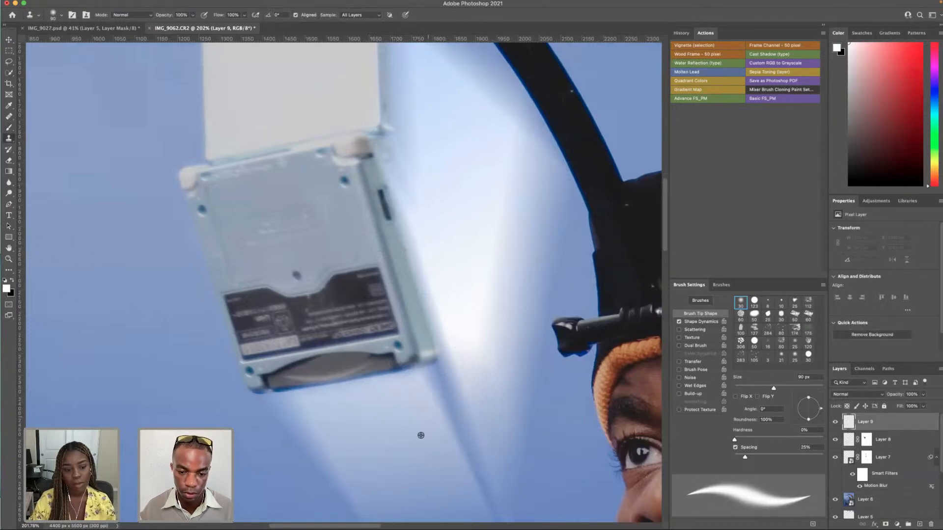
pyautogui.keyDown('alt'); pyautogui.click(458, 493); pyautogui.keyUp('alt')
pyautogui.moveTo(481, 488)
pyautogui.mouseDown()
pyautogui.moveTo(433, 385)
pyautogui.moveTo(419, 411)
pyautogui.moveTo(452, 370)
pyautogui.moveTo(422, 383)
pyautogui.mouseUp()
pyautogui.keyDown('super'); pyautogui.click(462, 333); pyautogui.keyUp('super')
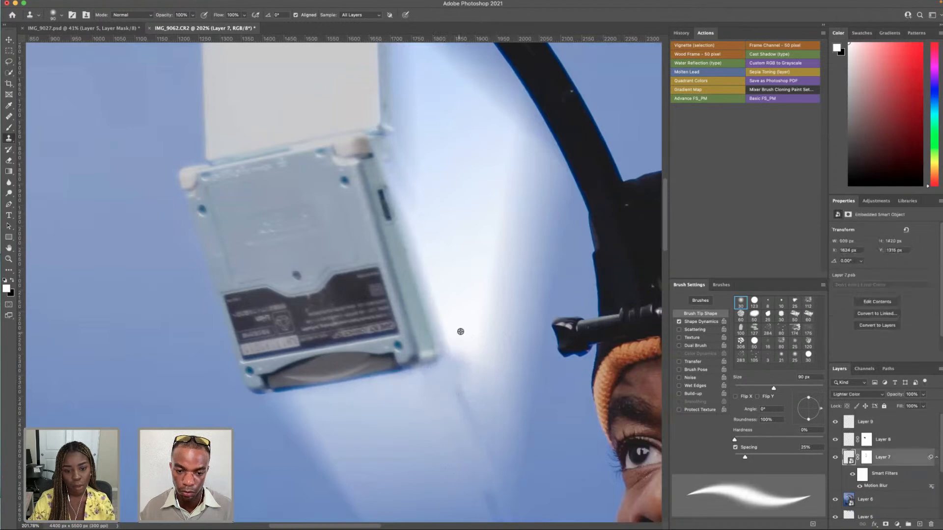
pyautogui.click(461, 351)
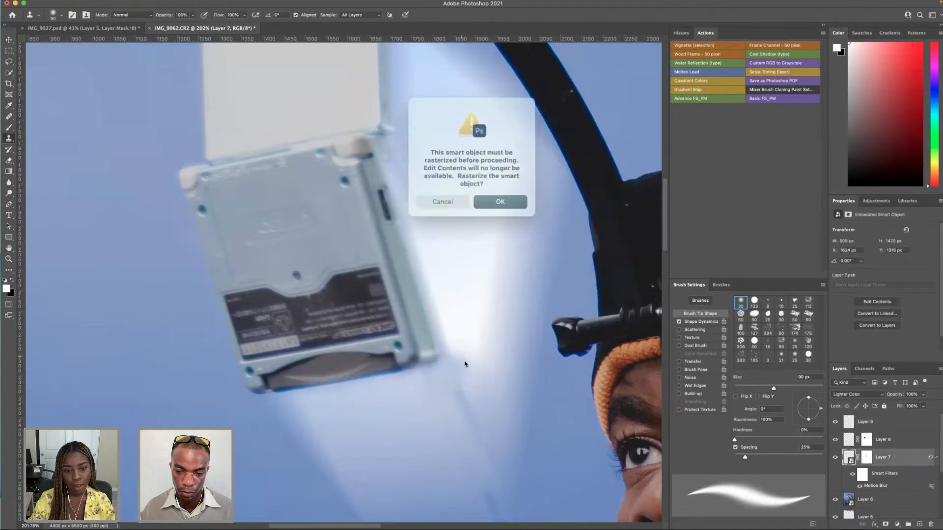
pyautogui.click(466, 195)
pyautogui.click(846, 426)
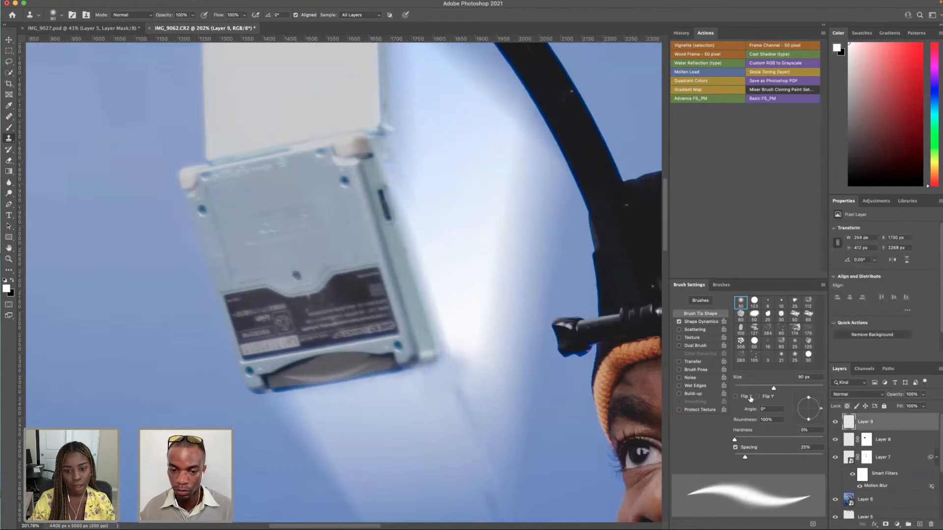
# - Clone bright beam texture onto the remaining dark streak where the two beams meet, resampling along its length
pyautogui.keyDown('alt'); pyautogui.click(467, 339); pyautogui.keyUp('alt')
pyautogui.moveTo(465, 360); pyautogui.dragTo(468, 373)
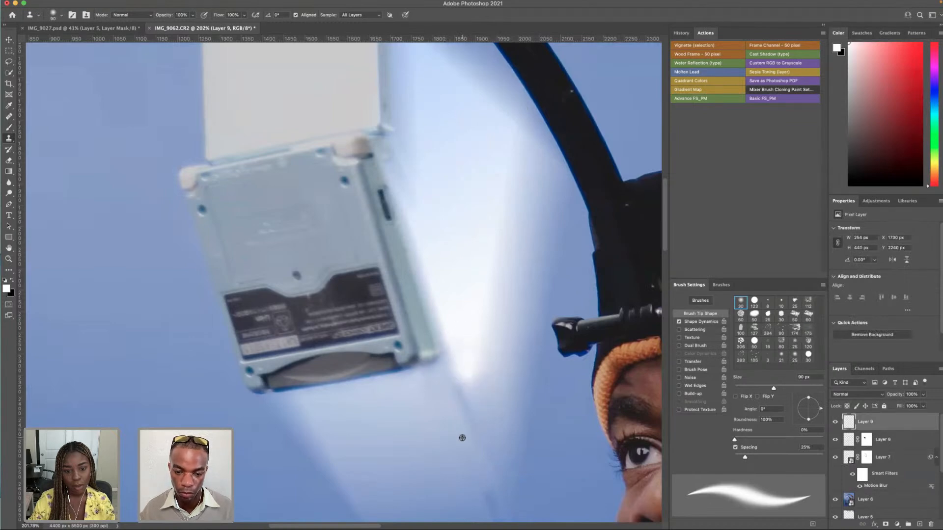
pyautogui.moveTo(484, 444)
pyautogui.mouseDown()
pyautogui.moveTo(473, 411)
pyautogui.moveTo(451, 389)
pyautogui.moveTo(457, 396)
pyautogui.mouseUp()
pyautogui.keyDown('alt'); pyautogui.click(479, 441); pyautogui.keyUp('alt')
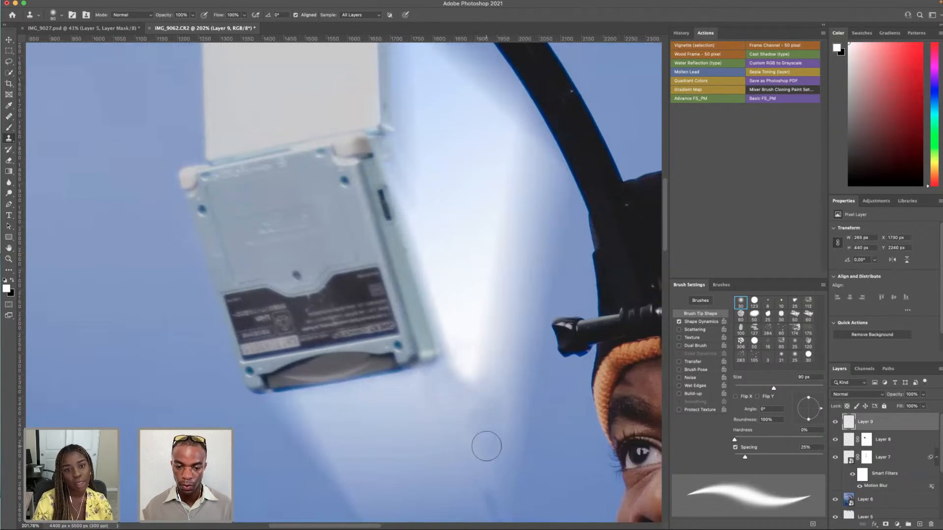
pyautogui.scroll(-2, 457, 391)
pyautogui.keyDown('alt'); pyautogui.click(461, 423); pyautogui.keyUp('alt')
pyautogui.moveTo(482, 441); pyautogui.dragTo(489, 459)
# - Blend the junction of the two beams with repeated Clone Stamp samples and strokes below the device's corner
pyautogui.keyDown('alt'); pyautogui.click(516, 318); pyautogui.keyUp('alt')
pyautogui.moveTo(512, 355); pyautogui.dragTo(499, 403)
pyautogui.keyDown('alt'); pyautogui.click(498, 323); pyautogui.keyUp('alt')
pyautogui.moveTo(492, 340); pyautogui.dragTo(485, 398)
pyautogui.keyDown('alt'); pyautogui.click(448, 383); pyautogui.keyUp('alt')
pyautogui.keyDown('alt'); pyautogui.click(485, 364); pyautogui.keyUp('alt')
pyautogui.moveTo(479, 357)
pyautogui.mouseDown()
pyautogui.moveTo(431, 343)
pyautogui.moveTo(442, 331)
pyautogui.moveTo(468, 348)
pyautogui.mouseUp()
pyautogui.keyDown('alt'); pyautogui.click(413, 365); pyautogui.keyUp('alt')
pyautogui.keyDown('alt'); pyautogui.click(430, 343); pyautogui.keyUp('alt')
pyautogui.keyDown('alt'); pyautogui.click(492, 343); pyautogui.keyUp('alt')
pyautogui.moveTo(491, 382)
pyautogui.mouseDown()
pyautogui.moveTo(429, 383)
pyautogui.moveTo(427, 342)
pyautogui.moveTo(421, 374)
pyautogui.mouseUp()
pyautogui.keyDown('alt'); pyautogui.click(409, 377); pyautogui.keyUp('alt')
pyautogui.keyDown('alt'); pyautogui.click(438, 397); pyautogui.keyUp('alt')
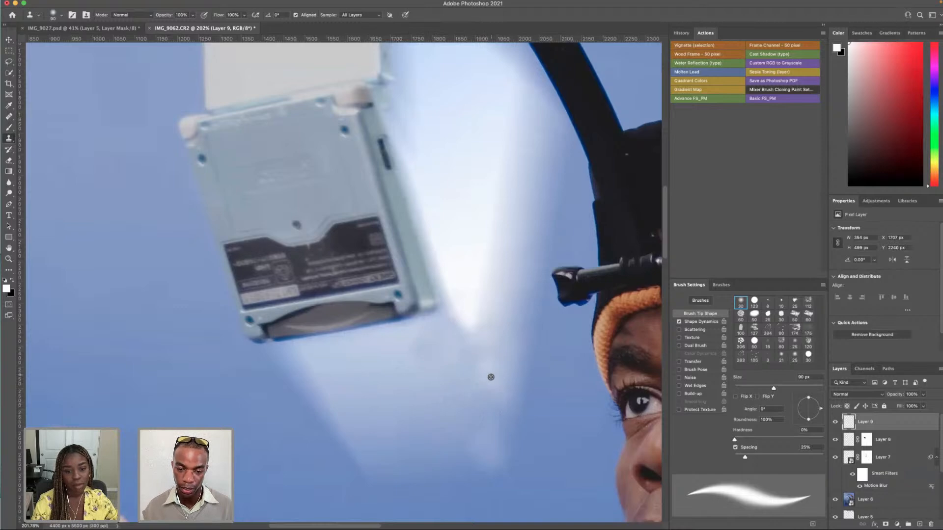
# - Hide Layer 9 to compare the beams without the cloned patches, and delete the layer
pyautogui.scroll(-3, 381, 372)
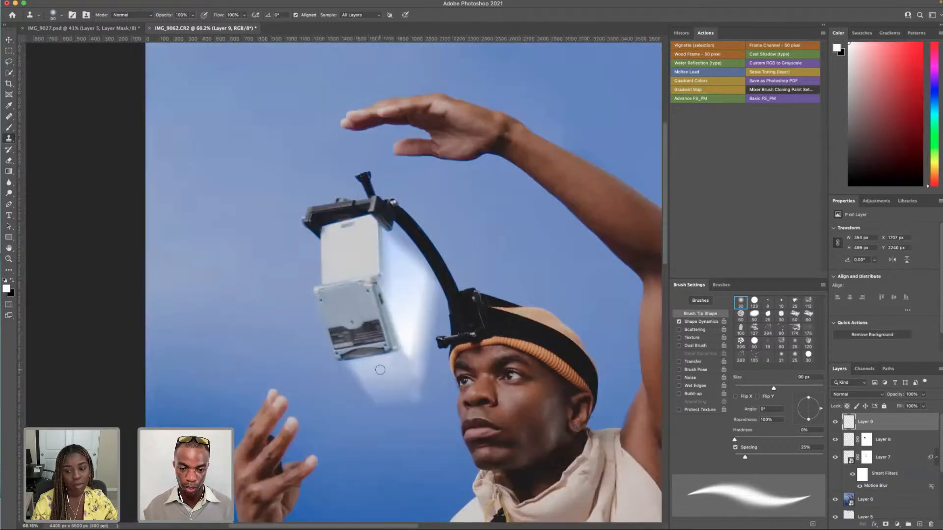
pyautogui.click(835, 422)
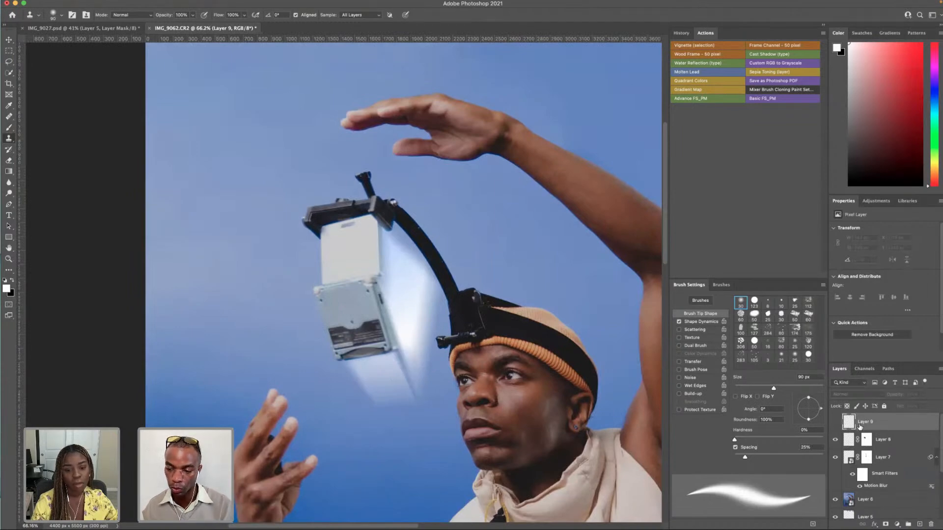
pyautogui.press('BackSpace')
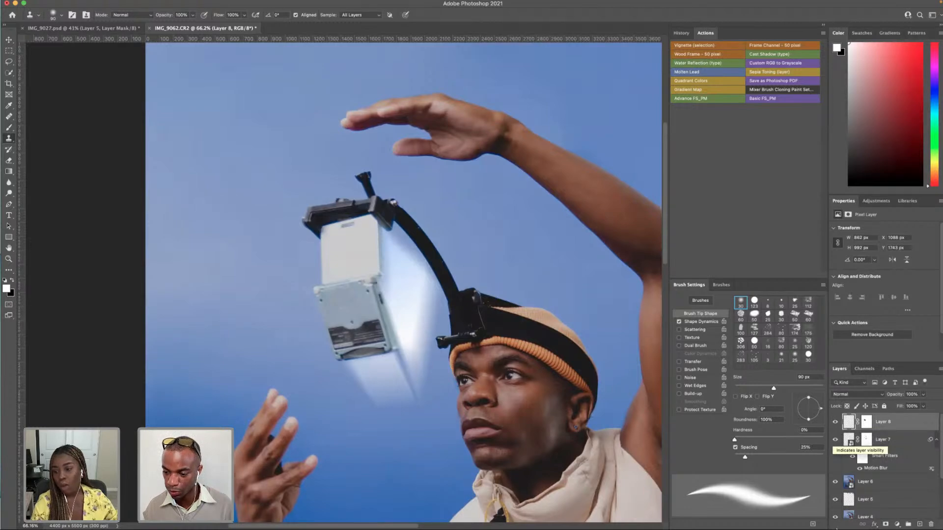
# - Hide every layer beneath Layer 8 to examine the beam on its own, and restore their visibility
pyautogui.moveTo(835, 439); pyautogui.dragTo(836, 520)
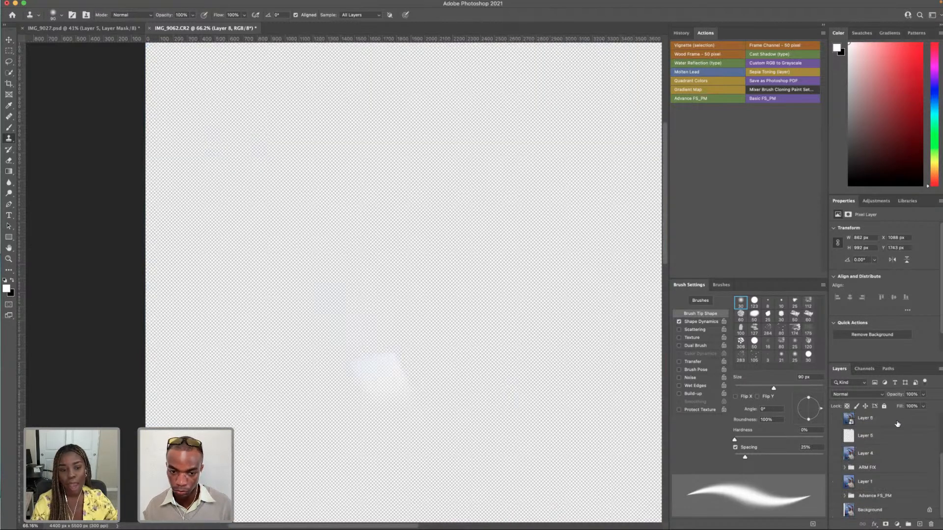
pyautogui.scroll(3, 897, 424)
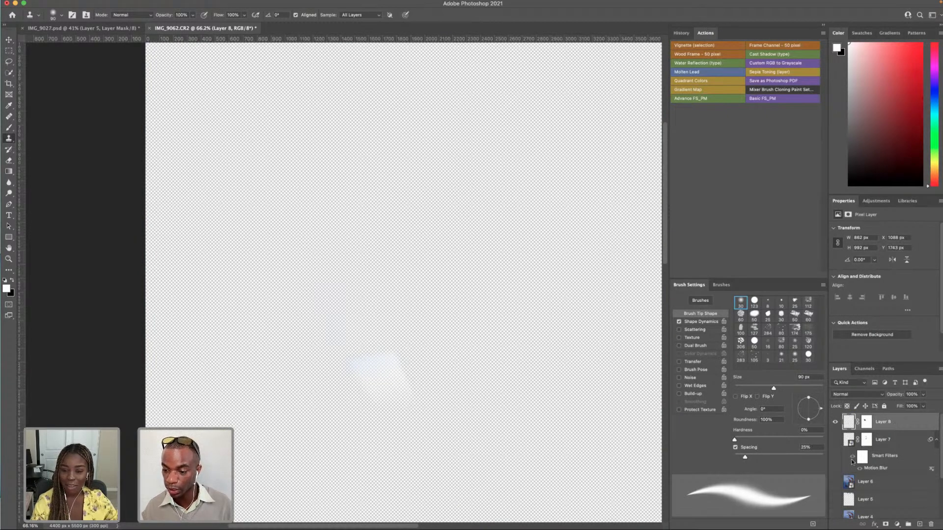
pyautogui.moveTo(836, 440); pyautogui.dragTo(835, 519)
pyautogui.scroll(3, 850, 427)
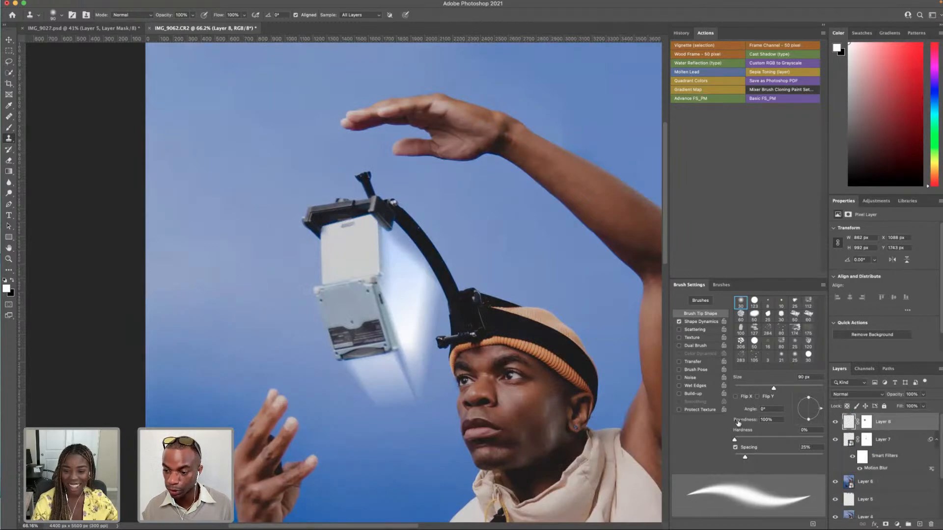
# - Create a new layer above Layer 8 and clone over the dark streak between the two beams
pyautogui.click(920, 525)
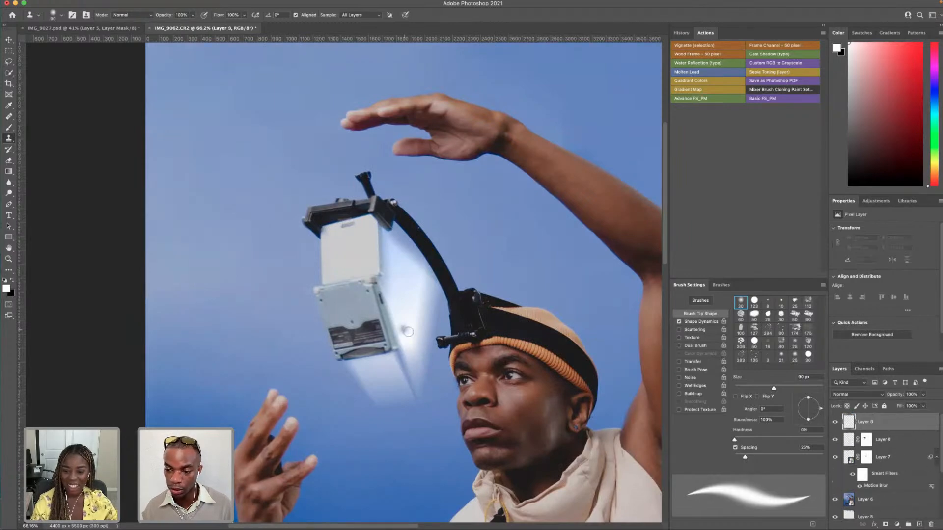
pyautogui.scroll(5, 393, 353)
pyautogui.moveTo(405, 365); pyautogui.dragTo(457, 493)
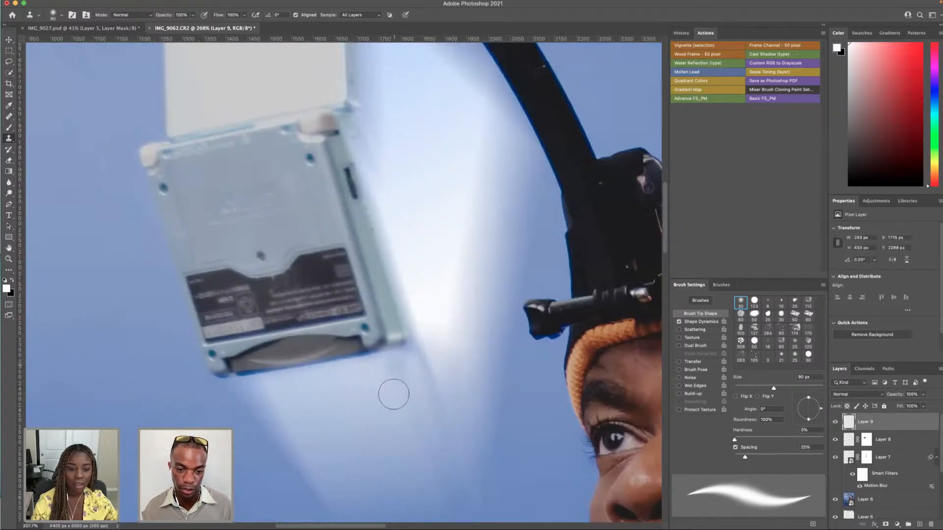
# - Clean up the leftover streak below the device's corner with a 60 px Clone Stamp, resampling from the beam
pyautogui.press('[')
pyautogui.press('[')
pyautogui.press('[')
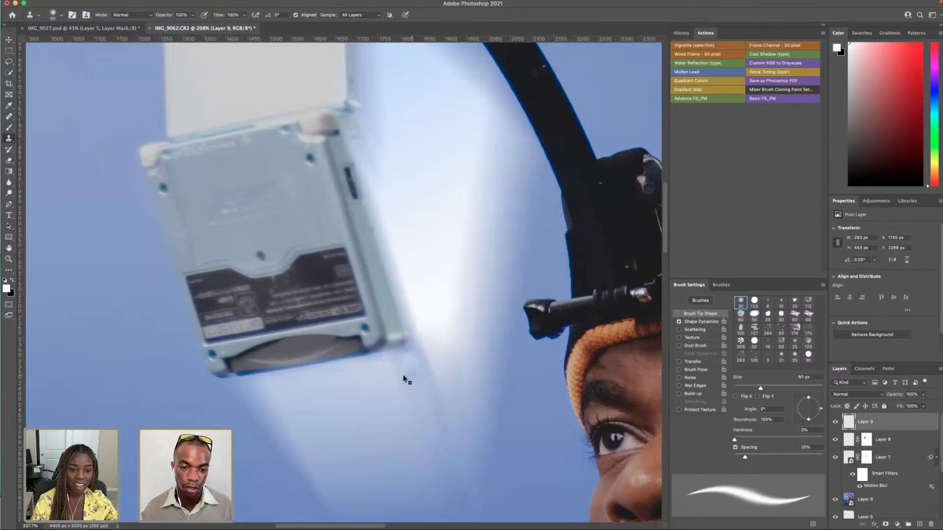
pyautogui.moveTo(396, 365); pyautogui.dragTo(418, 405)
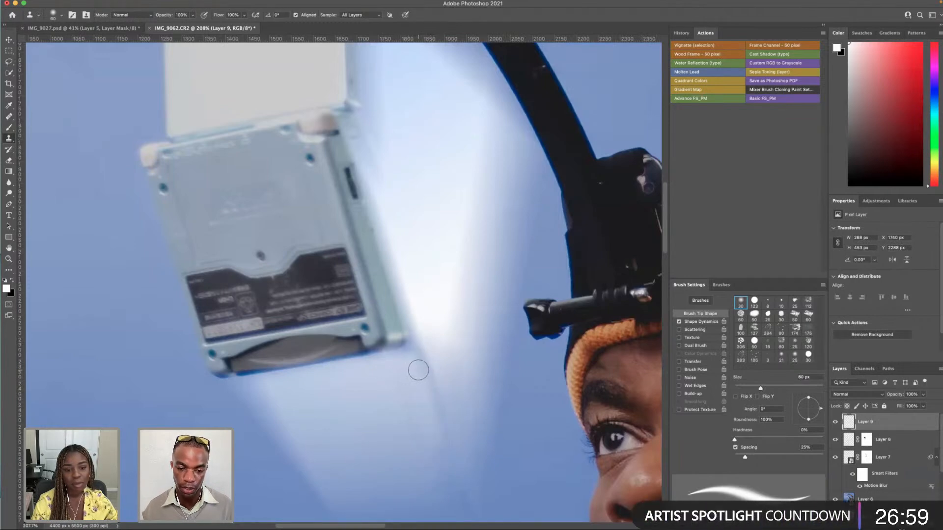
pyautogui.moveTo(427, 370); pyautogui.dragTo(461, 474)
pyautogui.keyDown('alt'); pyautogui.click(398, 406); pyautogui.keyUp('alt')
pyautogui.moveTo(440, 417); pyautogui.dragTo(438, 435)
pyautogui.keyDown('alt'); pyautogui.click(439, 395); pyautogui.keyUp('alt')
# - Clone bright beam texture beside the device's lower corner, and undo the last stroke
pyautogui.keyDown('alt'); pyautogui.click(431, 341); pyautogui.keyUp('alt')
pyautogui.moveTo(427, 348)
pyautogui.mouseDown()
pyautogui.moveTo(407, 356)
pyautogui.moveTo(429, 364)
pyautogui.moveTo(431, 343)
pyautogui.mouseUp()
pyautogui.keyDown('alt'); pyautogui.click(404, 370); pyautogui.keyUp('alt')
pyautogui.keyDown('alt'); pyautogui.click(431, 335); pyautogui.keyUp('alt')
pyautogui.press('super+z')
# - Set the Clone Stamp to a 90 px brush at 76% opacity
pyautogui.press(']')
pyautogui.press(']')
pyautogui.press(']')
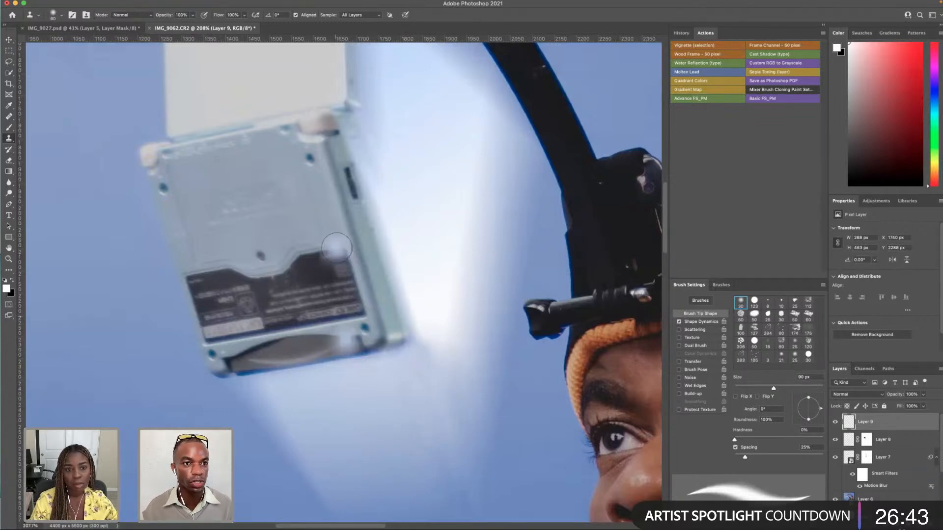
pyautogui.click(63, 17)
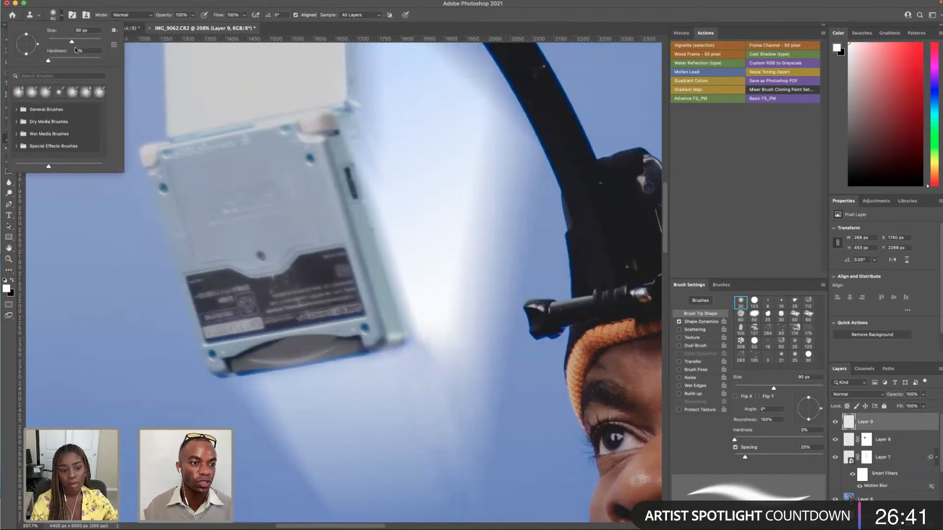
pyautogui.click(193, 15)
pyautogui.click(192, 15)
pyautogui.moveTo(193, 25); pyautogui.dragTo(183, 25)
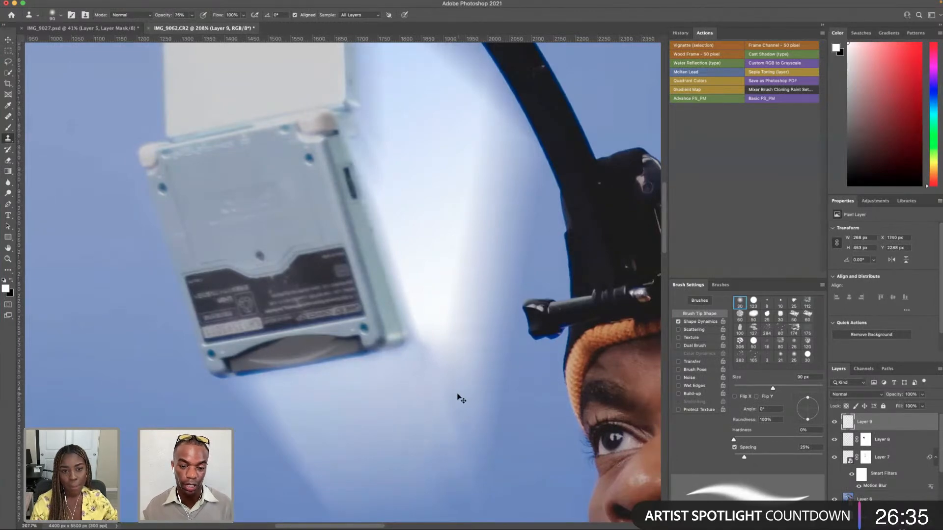
pyautogui.scroll(-5, 461, 399)
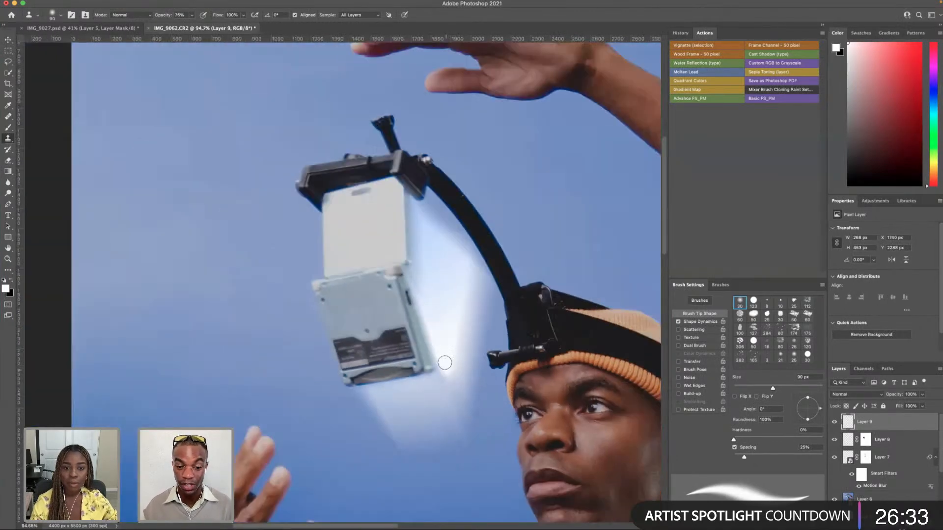
# - Clone bright beam texture down beside the device's lower corner with a 50 px Clone Stamp brush, sampling twice from the beam
pyautogui.press('[')
pyautogui.press('[')
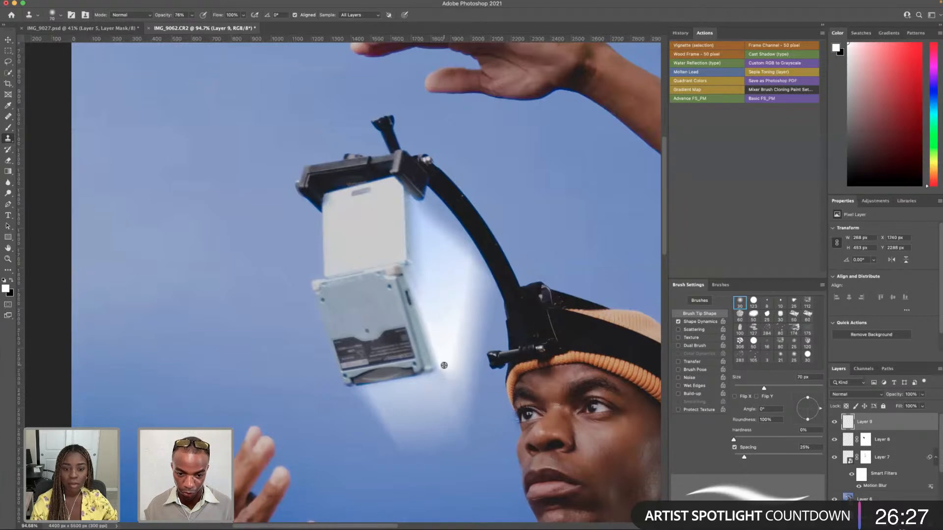
pyautogui.scroll(5, 444, 365)
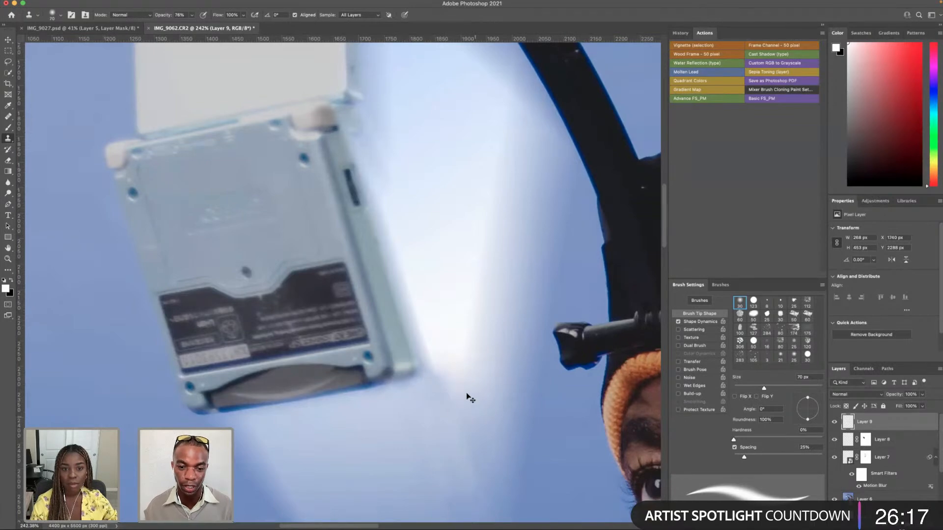
pyautogui.press('[')
pyautogui.press('[')
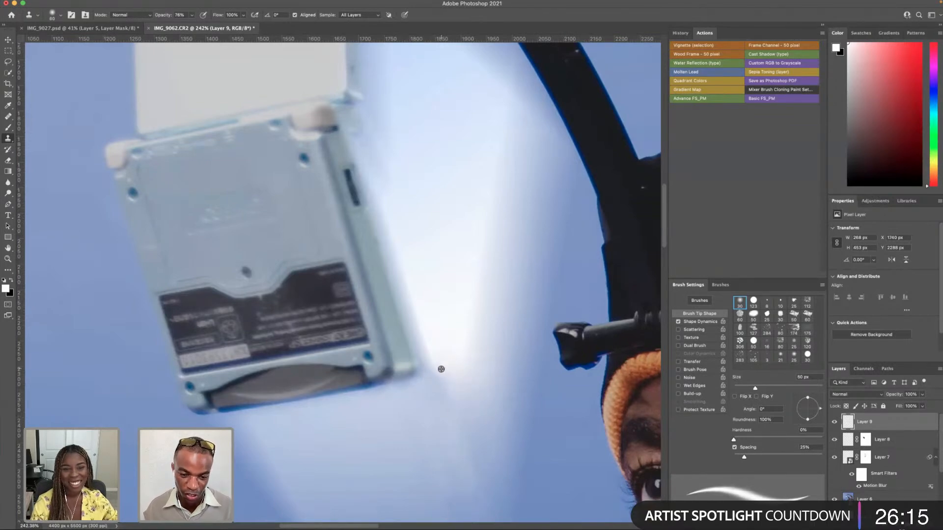
pyautogui.keyDown('alt'); pyautogui.click(446, 352); pyautogui.keyUp('alt')
pyautogui.moveTo(444, 376); pyautogui.dragTo(463, 420)
pyautogui.keyDown('alt'); pyautogui.click(448, 365); pyautogui.keyUp('alt')
pyautogui.moveTo(442, 377); pyautogui.dragTo(451, 391)
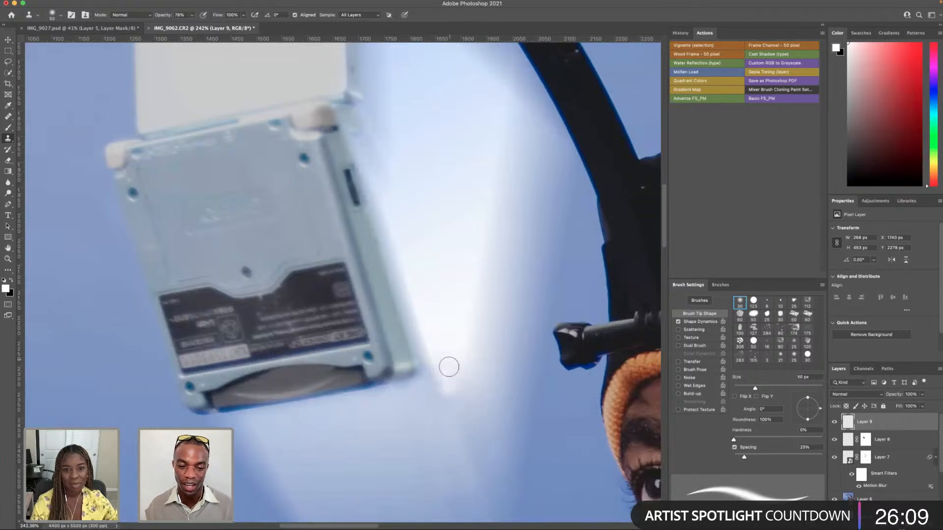
# - Clone along the device's bottom edge near its corner, resample from the lower beam, and enlarge the brush to 80 px
pyautogui.moveTo(389, 405)
pyautogui.mouseDown()
pyautogui.moveTo(368, 400)
pyautogui.moveTo(413, 392)
pyautogui.moveTo(405, 402)
pyautogui.mouseUp()
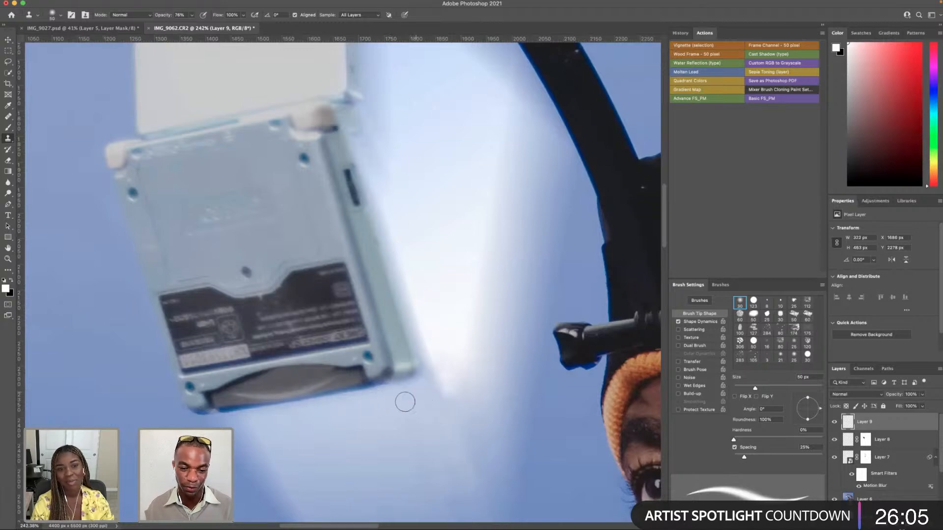
pyautogui.keyDown('alt'); pyautogui.click(438, 412); pyautogui.keyUp('alt')
pyautogui.press(']')
pyautogui.press(']')
pyautogui.press(']')
pyautogui.press(']')
pyautogui.press(']')
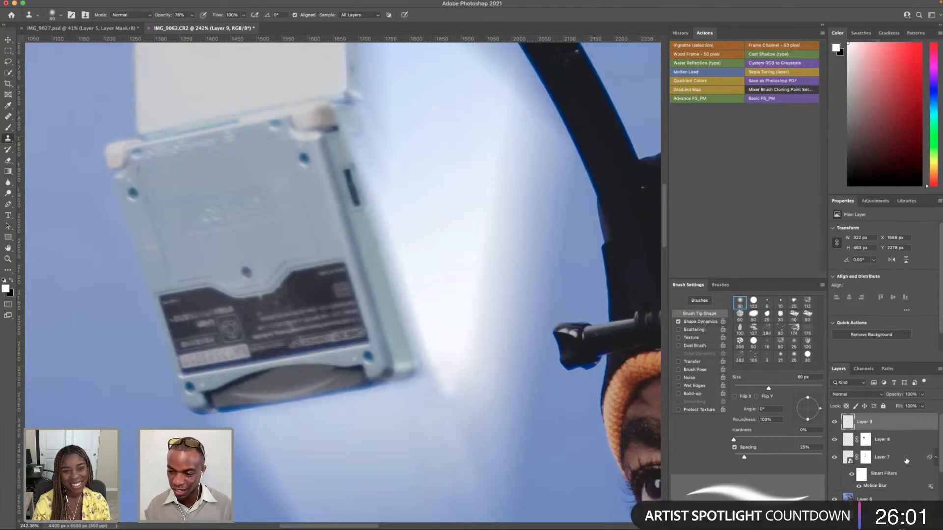
# - Try painting black on Layer 7's mask at the beam junction with a 52% opacity brush, and toggle Layer 9 to compare
pyautogui.click(906, 461)
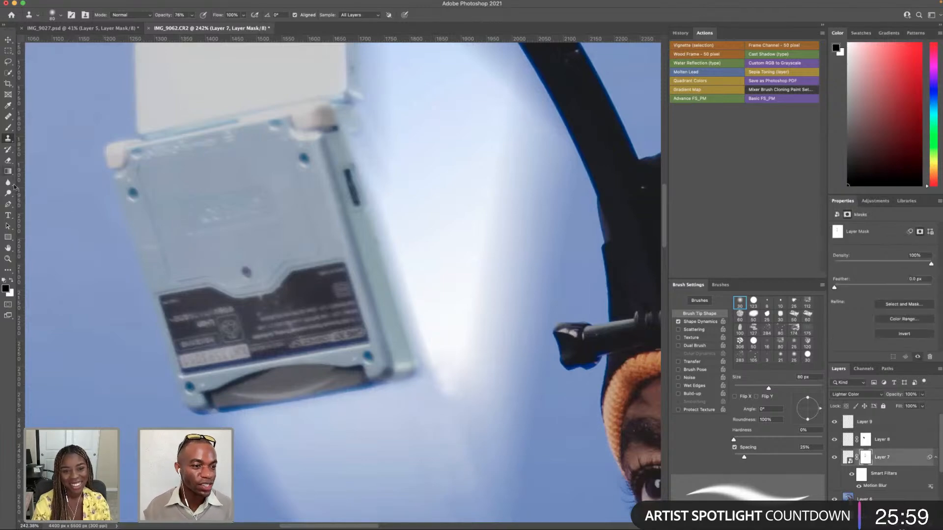
pyautogui.click(8, 127)
pyautogui.click(192, 15)
pyautogui.moveTo(194, 25); pyautogui.dragTo(181, 25)
pyautogui.click(449, 395)
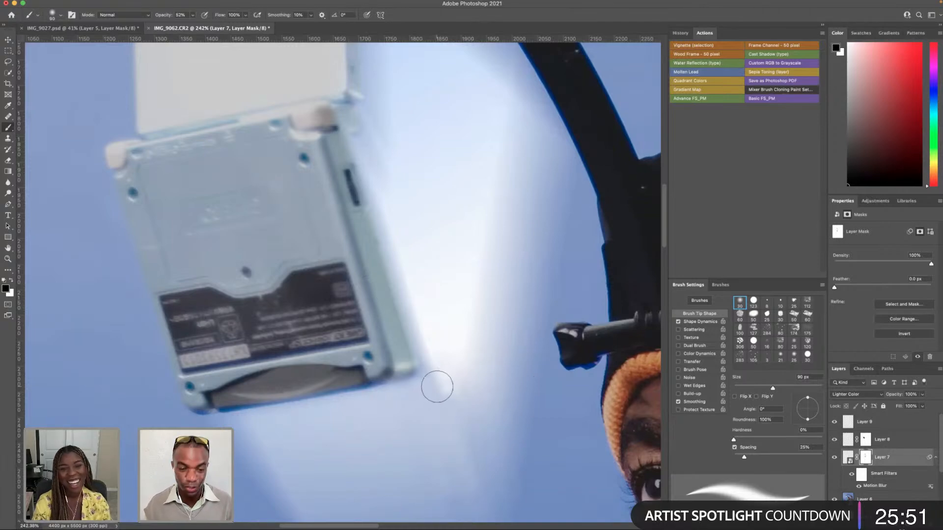
pyautogui.press('[')
pyautogui.press('[')
pyautogui.press('[')
pyautogui.moveTo(437, 373); pyautogui.dragTo(439, 380)
pyautogui.hotkey('ctrl', 'z')
pyautogui.click(836, 421)
pyautogui.click(835, 421)
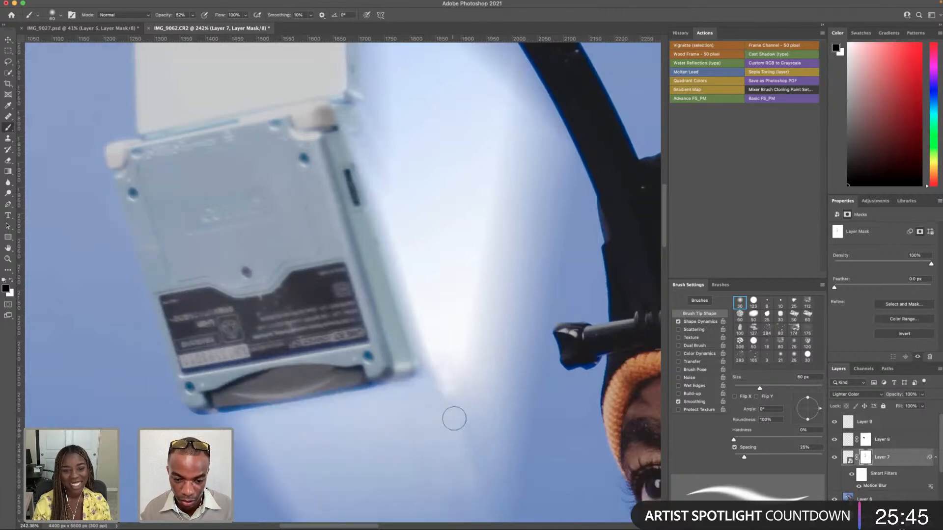
# - Select Layer 9 and set the Eraser to 43% opacity
pyautogui.click(873, 423)
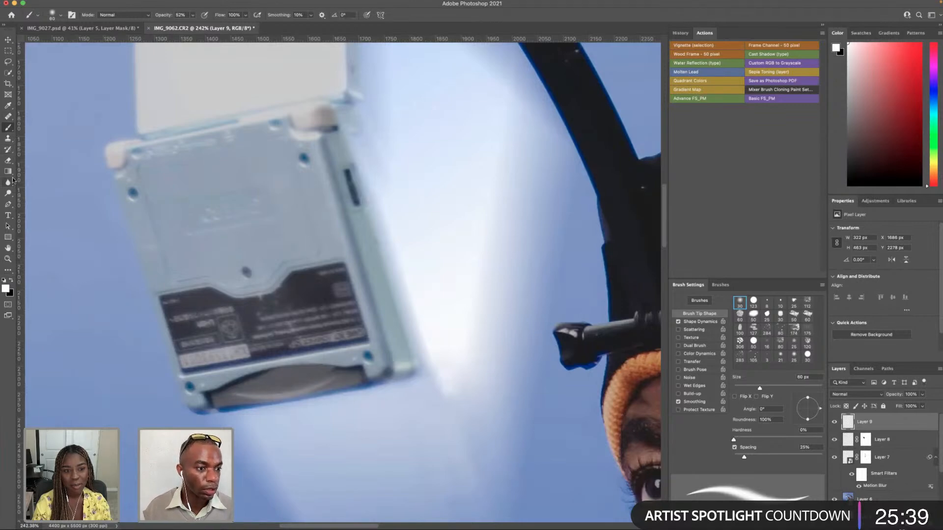
pyautogui.click(8, 161)
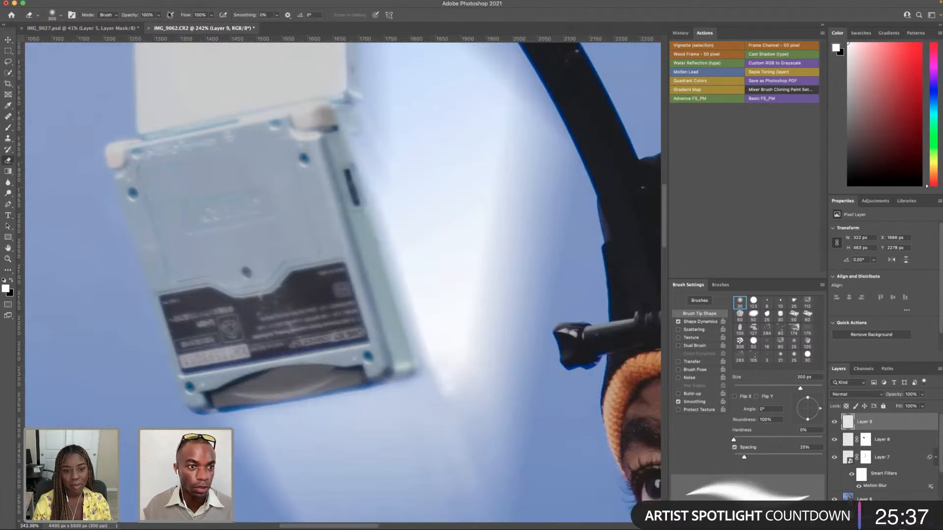
pyautogui.moveTo(135, 25); pyautogui.dragTo(131, 25)
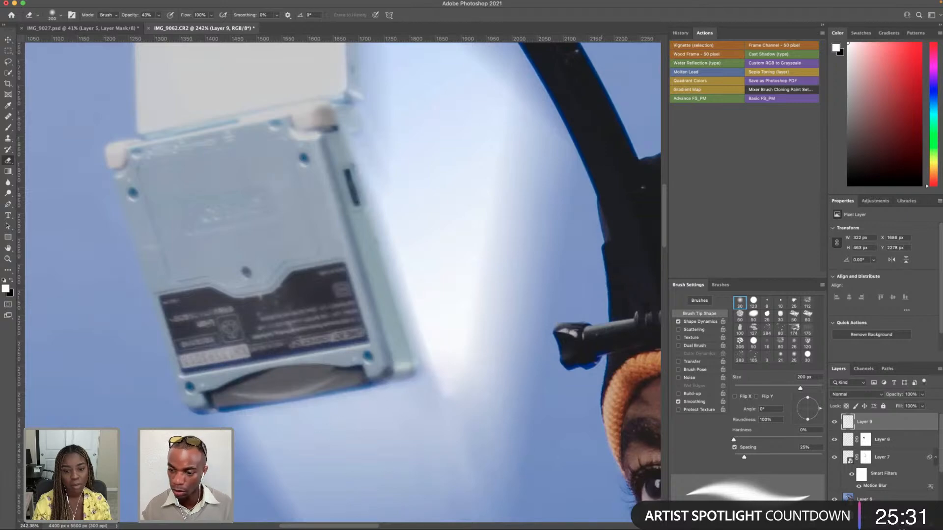
# - Check Layer 7's blend mode and set Layer 9 to Lighter Color
pyautogui.scroll(-10, 371, 434)
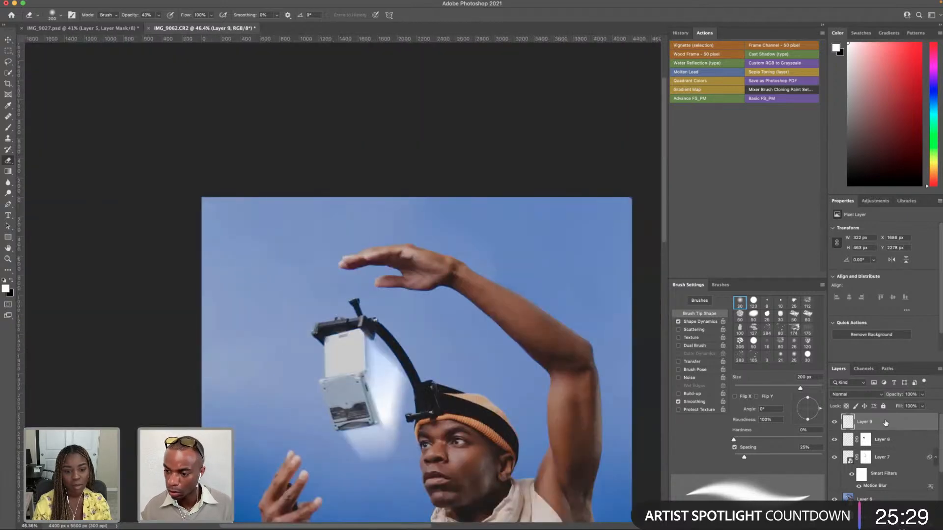
pyautogui.click(862, 395)
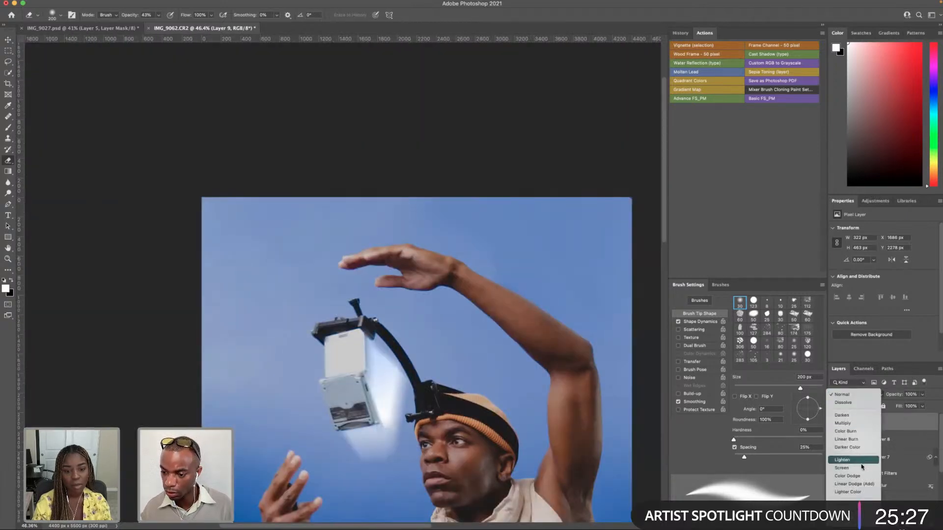
pyautogui.click(925, 431)
pyautogui.click(895, 459)
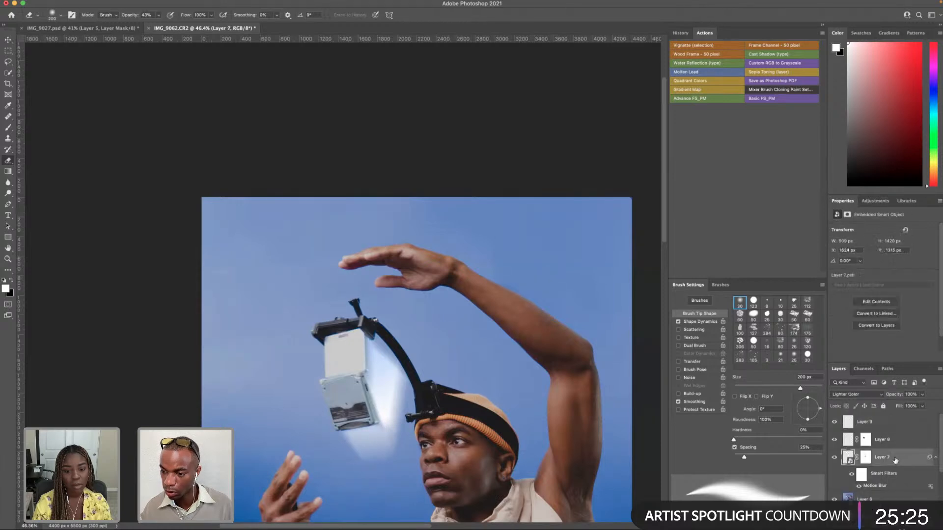
pyautogui.click(891, 420)
pyautogui.click(857, 394)
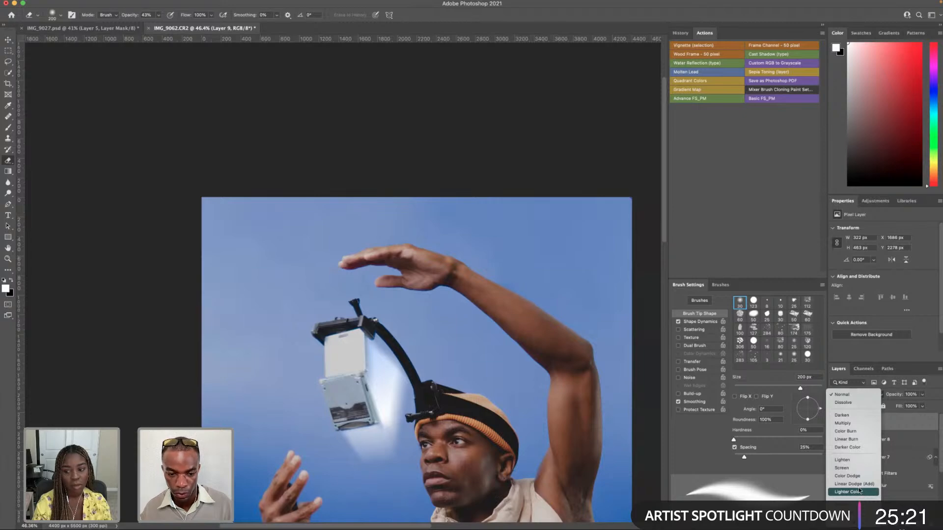
pyautogui.click(854, 492)
# - Clone over the lower beam's junction on Layer 9 with a 100 px Clone Stamp brush
pyautogui.scroll(3, 334, 446)
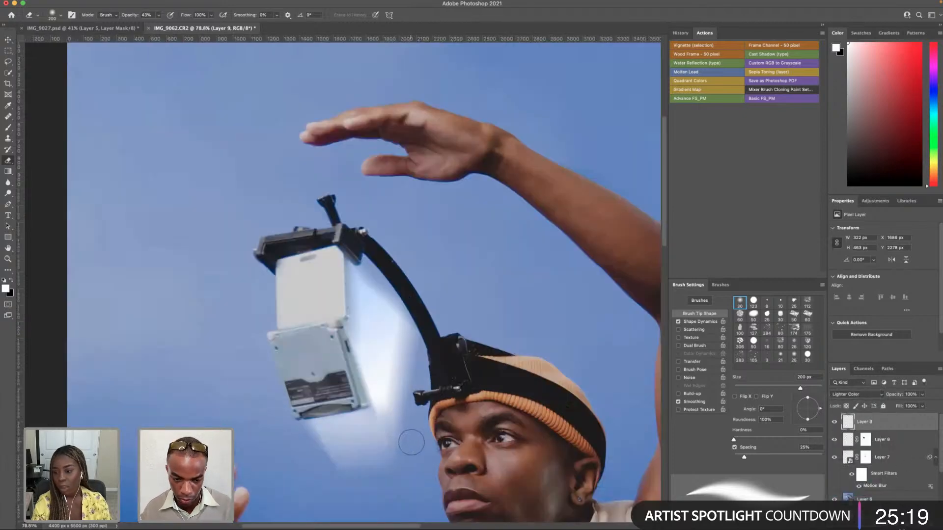
pyautogui.scroll(2, 406, 444)
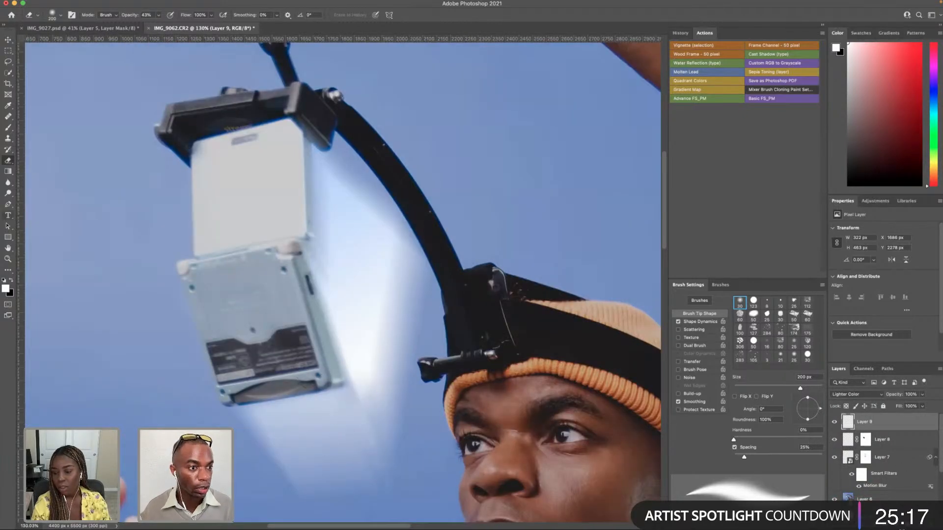
pyautogui.click(8, 138)
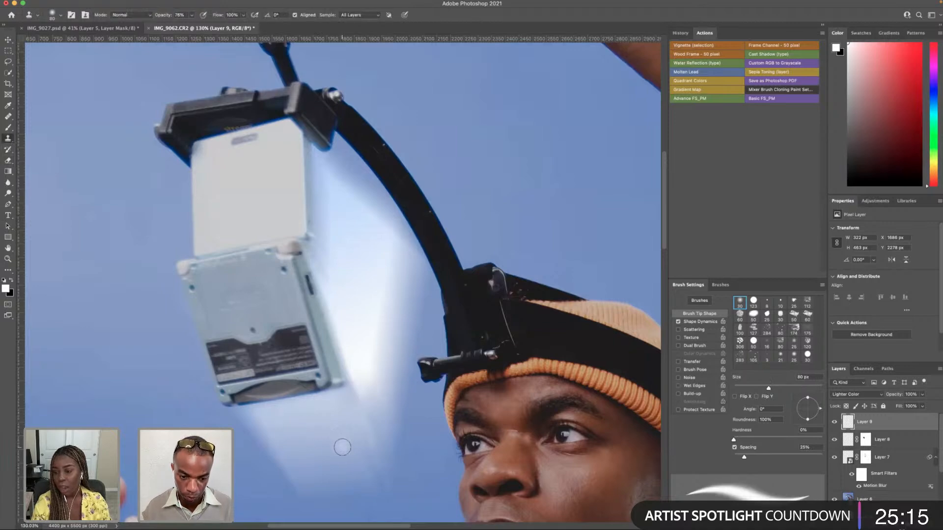
pyautogui.press(']')
pyautogui.press(']')
pyautogui.moveTo(363, 451)
pyautogui.mouseDown()
pyautogui.moveTo(377, 485)
pyautogui.moveTo(358, 465)
pyautogui.mouseUp()
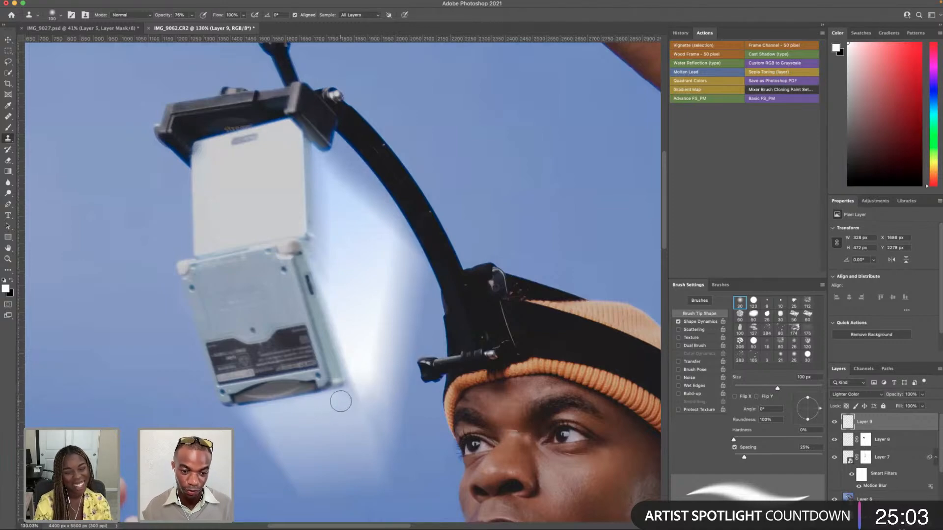
# - Clone on Layer 8's mask below the device's corner, resample from the lower beam, and reduce the brush to 70 px
pyautogui.click(864, 440)
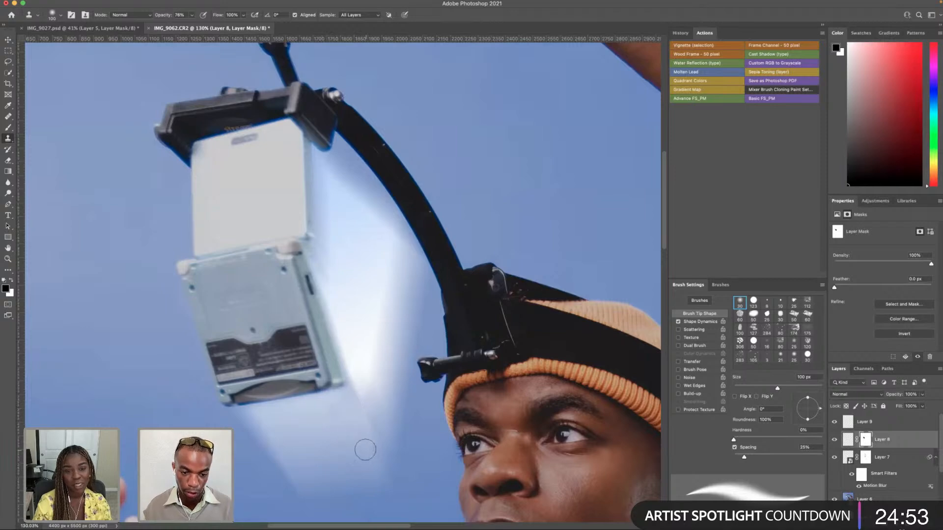
pyautogui.moveTo(332, 408); pyautogui.dragTo(334, 408)
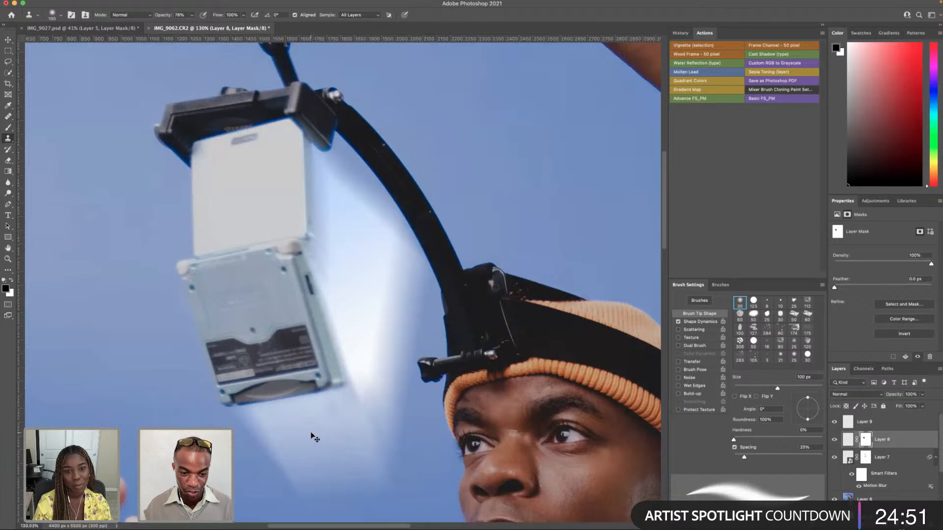
pyautogui.keyDown('alt'); pyautogui.click(344, 445); pyautogui.keyUp('alt')
pyautogui.press('[')
pyautogui.press('[')
pyautogui.press('[')
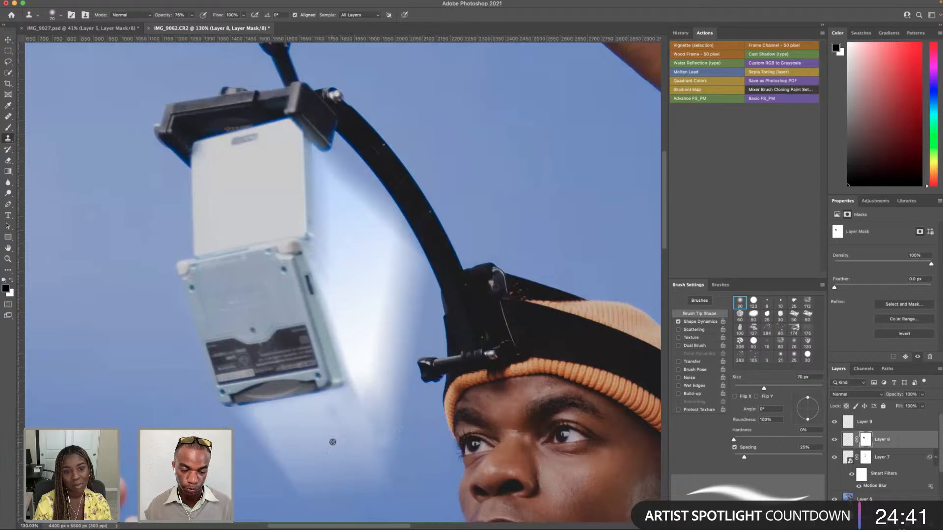
pyautogui.scroll(-3, 345, 441)
pyautogui.scroll(-5, 353, 350)
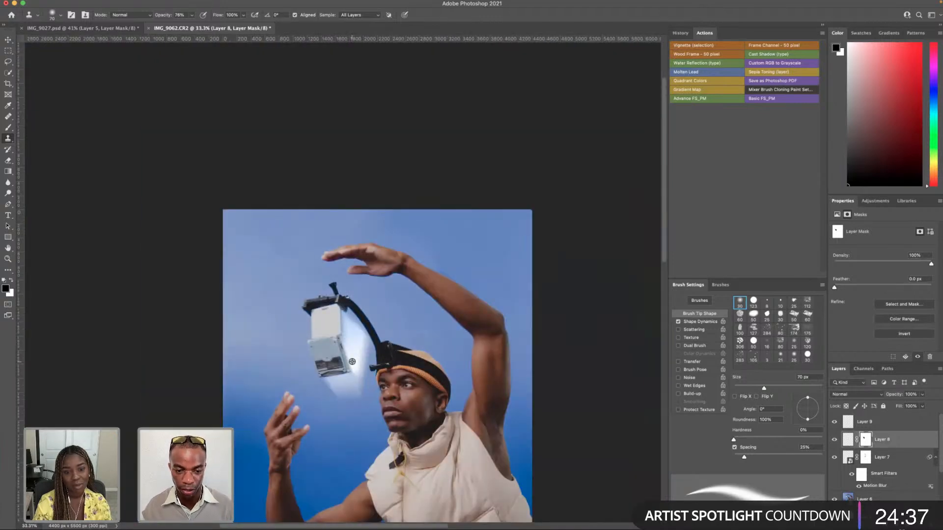
# - Select Layer 9 and set the Clone Stamp to a 35 px brush for the junction beside the device's corner
pyautogui.click(874, 424)
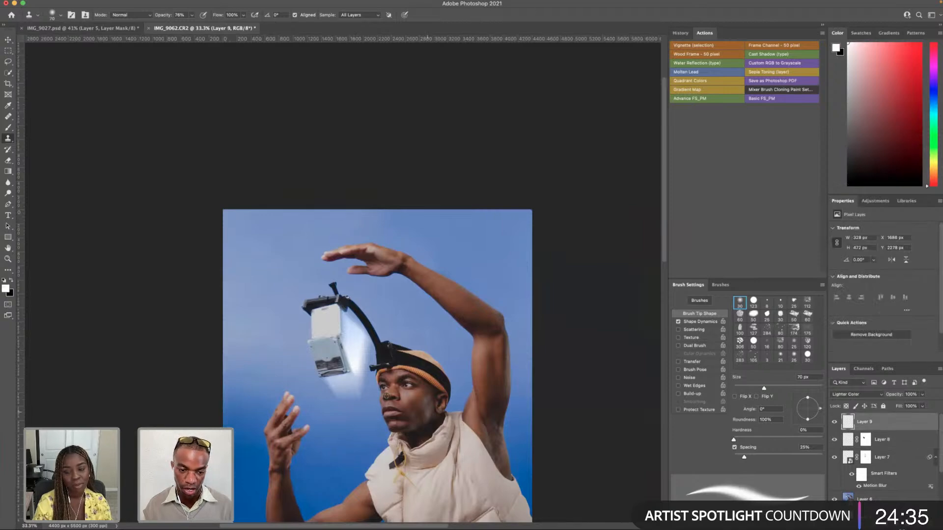
pyautogui.scroll(8, 348, 385)
pyautogui.scroll(-3, 348, 391)
pyautogui.press(']')
pyautogui.press(']')
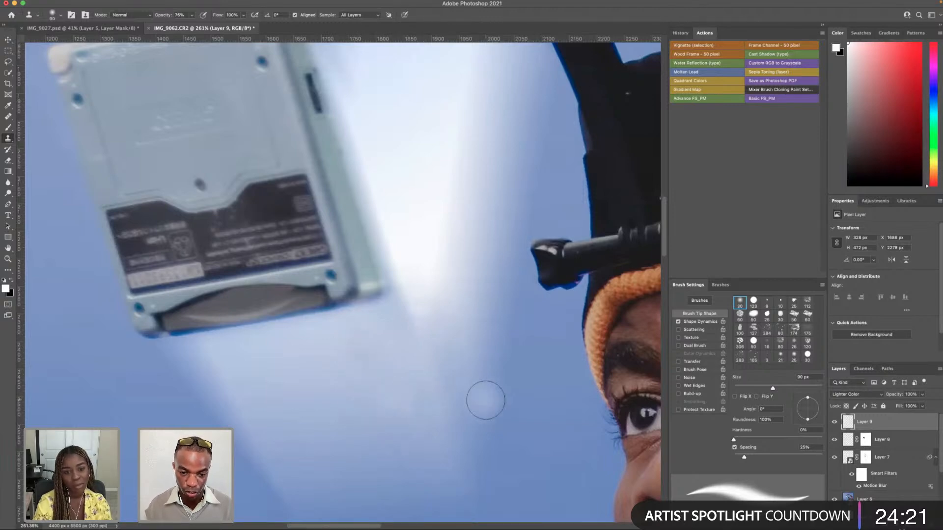
pyautogui.press('[')
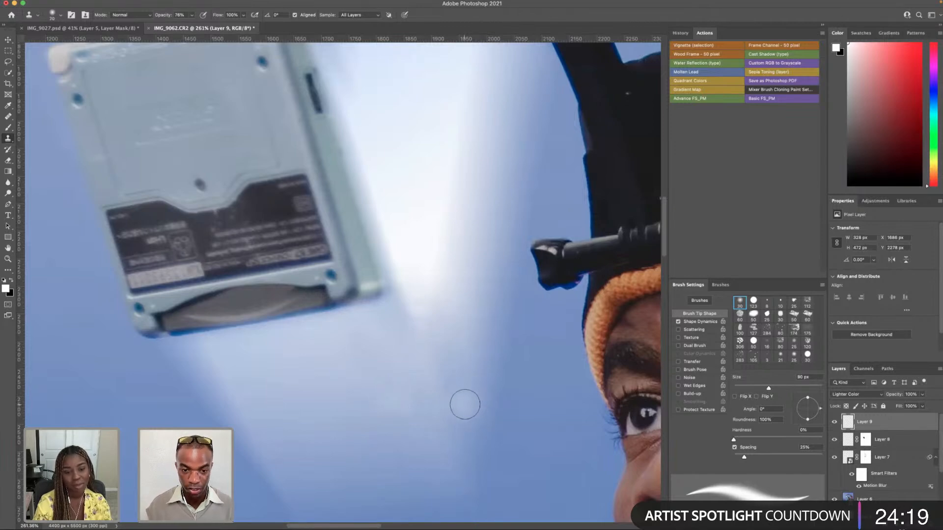
pyautogui.press('[')
pyautogui.press('[')
pyautogui.press('[')
pyautogui.press('[')
pyautogui.scroll(-5, 417, 291)
pyautogui.scroll(5, 416, 251)
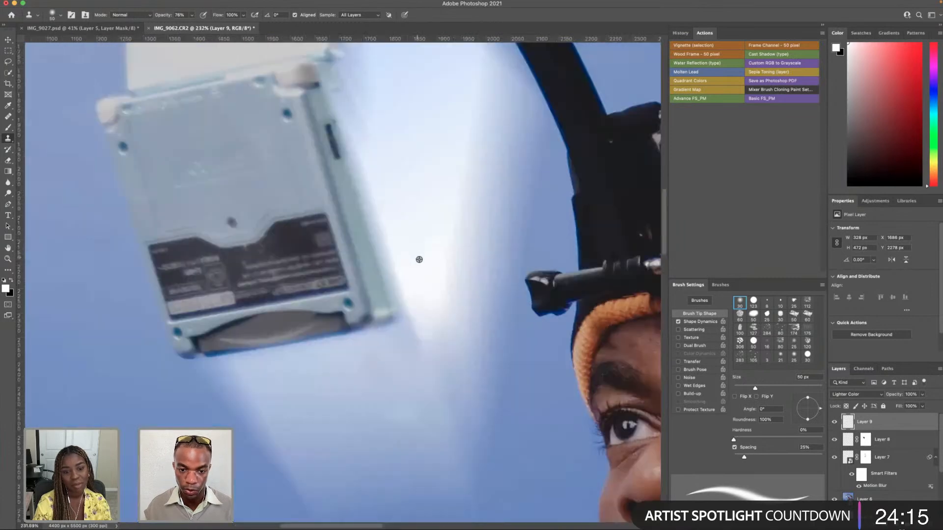
pyautogui.press('[')
pyautogui.scroll(-6, 422, 271)
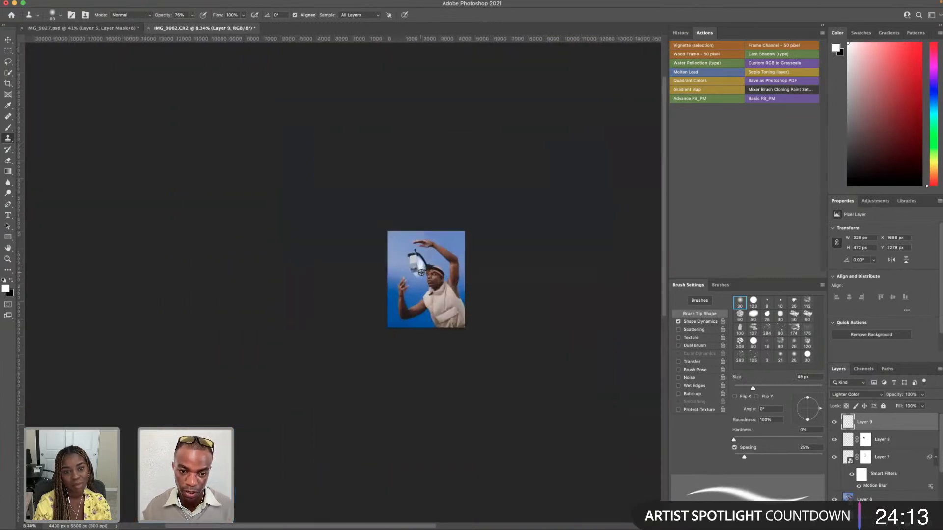
pyautogui.scroll(5, 420, 271)
pyautogui.scroll(5, 420, 270)
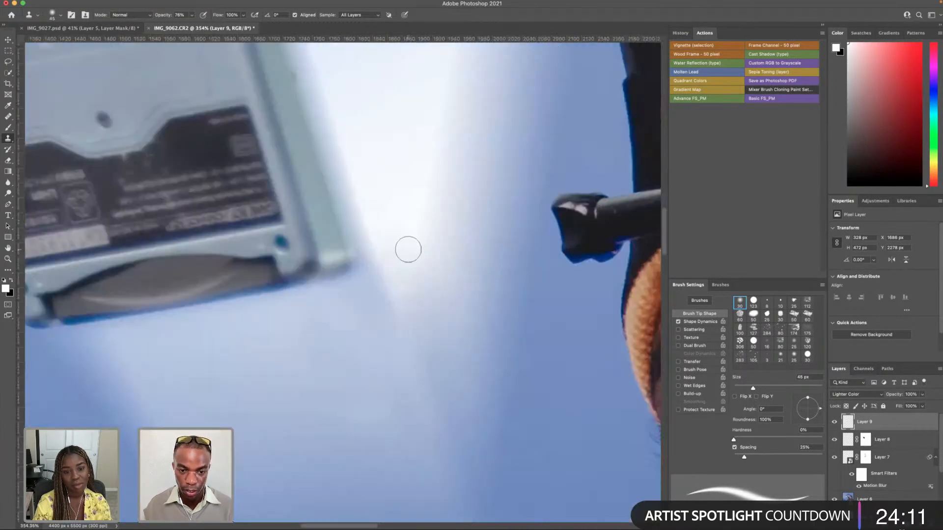
pyautogui.press('[')
pyautogui.press('[')
# - Try extending the bright beam tip downward past the device's corner by cloning, undo it, and retry from a fresh sample
pyautogui.moveTo(398, 229); pyautogui.dragTo(398, 303)
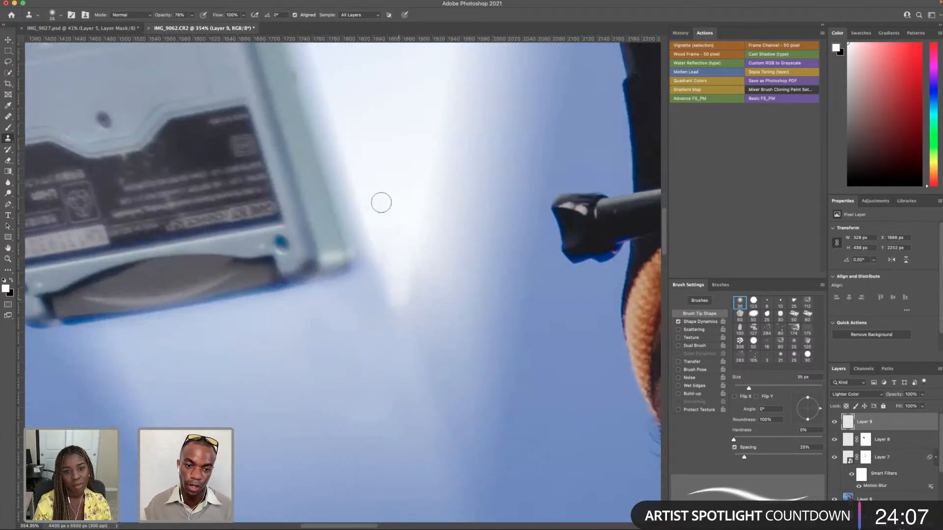
pyautogui.press('super+z')
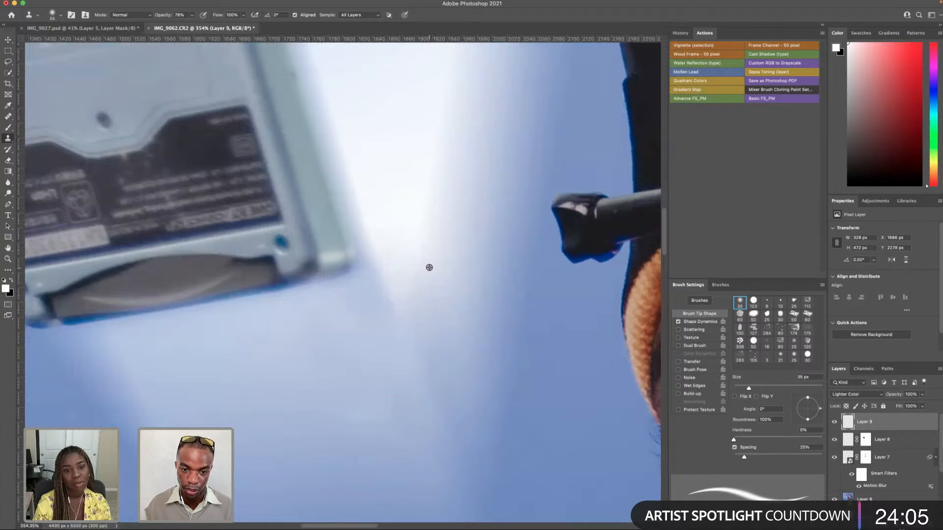
pyautogui.keyDown('alt'); pyautogui.click(412, 247); pyautogui.keyUp('alt')
pyautogui.moveTo(409, 276); pyautogui.dragTo(402, 314)
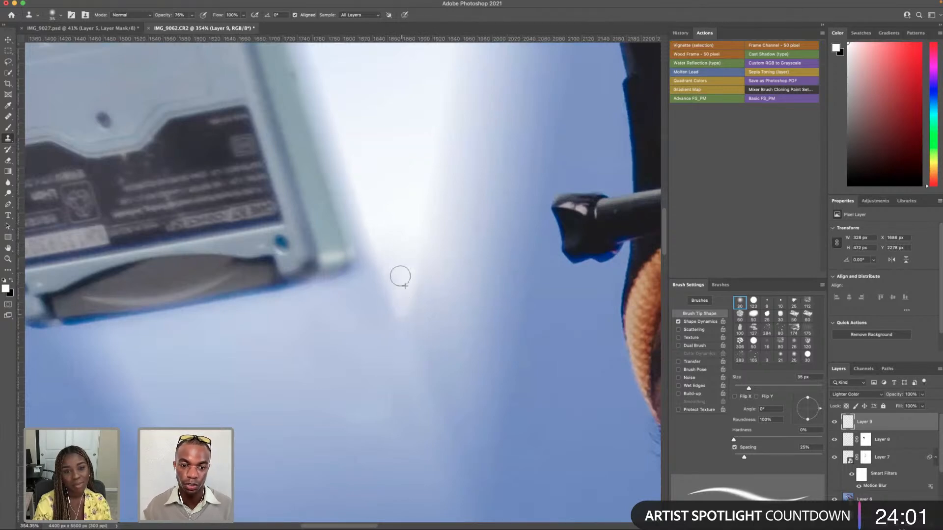
# - Clone across the lower beam and its junction with an 80 px brush, resampling from the beam between strokes
pyautogui.press(']')
pyautogui.press(']')
pyautogui.press(']')
pyautogui.press(']')
pyautogui.press(']')
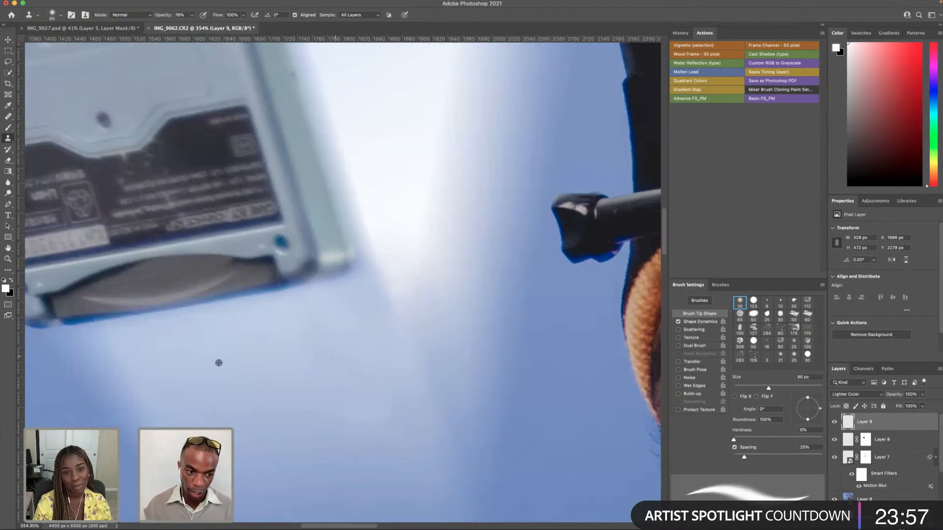
pyautogui.keyDown('alt'); pyautogui.click(276, 346); pyautogui.keyUp('alt')
pyautogui.moveTo(284, 348); pyautogui.dragTo(346, 372)
pyautogui.keyDown('alt'); pyautogui.click(393, 406); pyautogui.keyUp('alt')
pyautogui.keyDown('alt'); pyautogui.click(455, 357); pyautogui.keyUp('alt')
pyautogui.moveTo(401, 406); pyautogui.dragTo(456, 417)
pyautogui.scroll(-8, 346, 392)
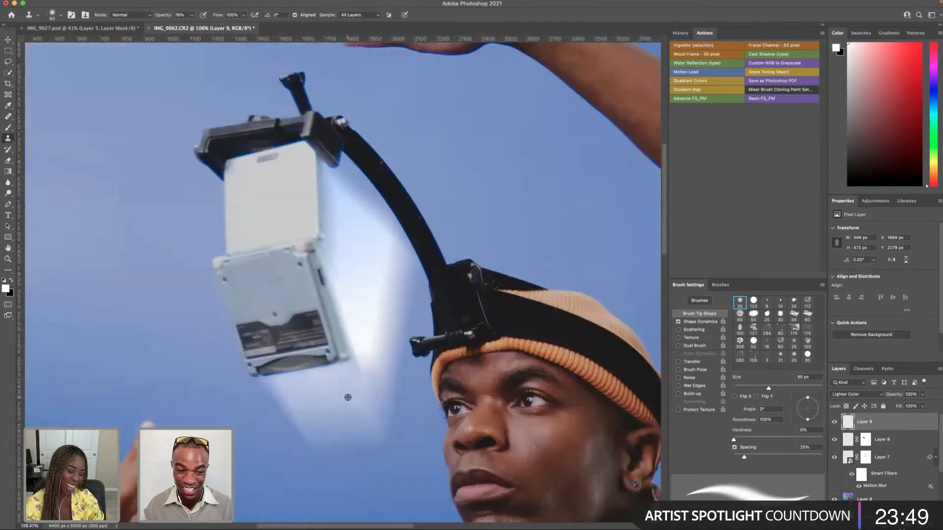
# - Clone over the lower beam just below the device's corner on Layer 9 with a 175 px brush
pyautogui.scroll(-2, 348, 376)
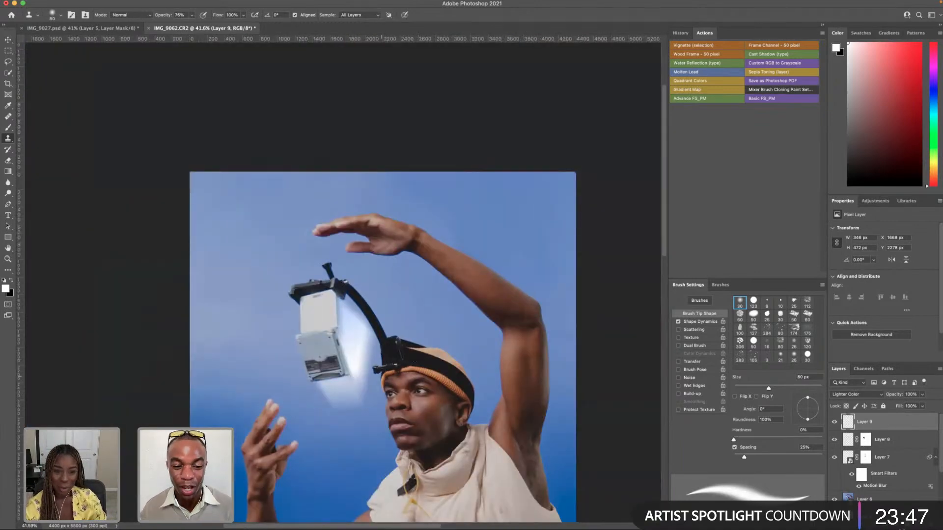
pyautogui.press(']')
pyautogui.press(']')
pyautogui.press(']')
pyautogui.press(']')
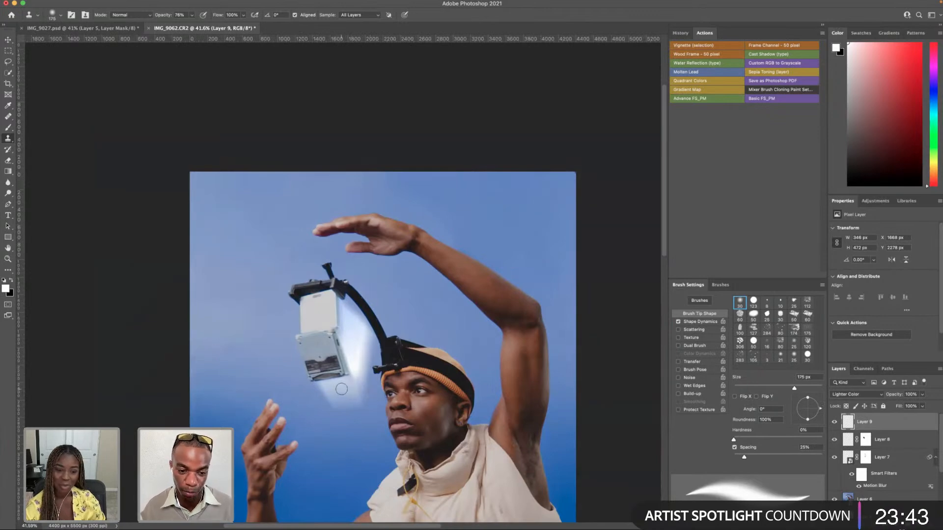
pyautogui.scroll(2, 341, 389)
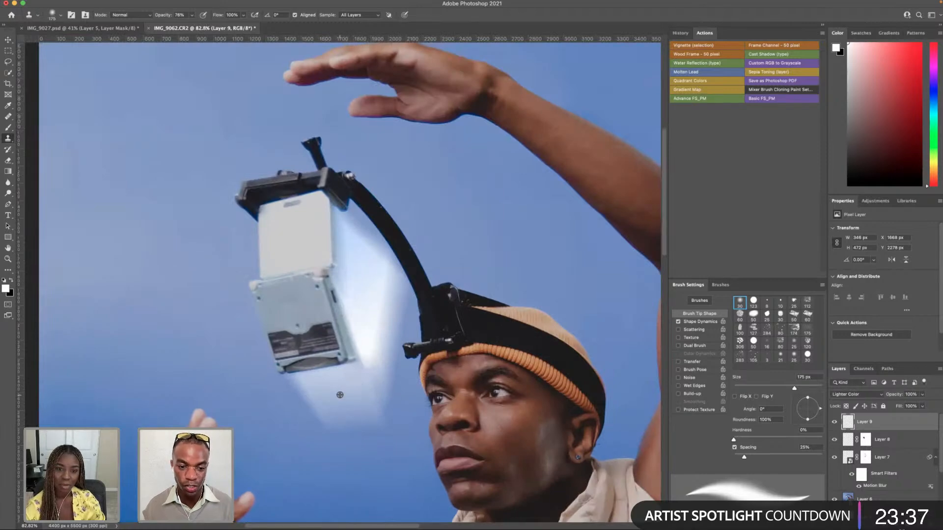
pyautogui.moveTo(348, 380); pyautogui.dragTo(344, 385)
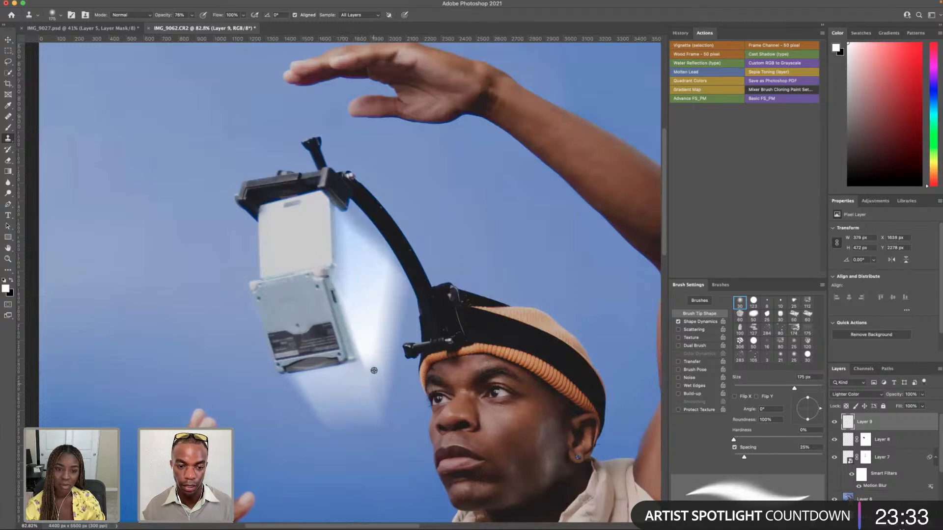
# - Reduce the Clone Stamp to 50 px and clone over the bright beam tip beside the device's corner
pyautogui.press('[')
pyautogui.press('[')
pyautogui.press('[')
pyautogui.press('[')
pyautogui.press('[')
pyautogui.press('[')
pyautogui.press('[')
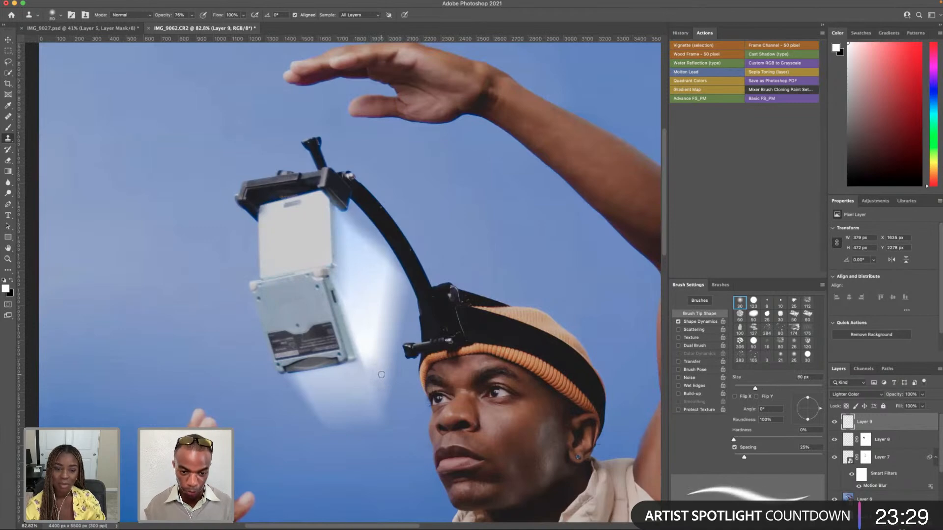
pyautogui.moveTo(365, 358); pyautogui.dragTo(366, 364)
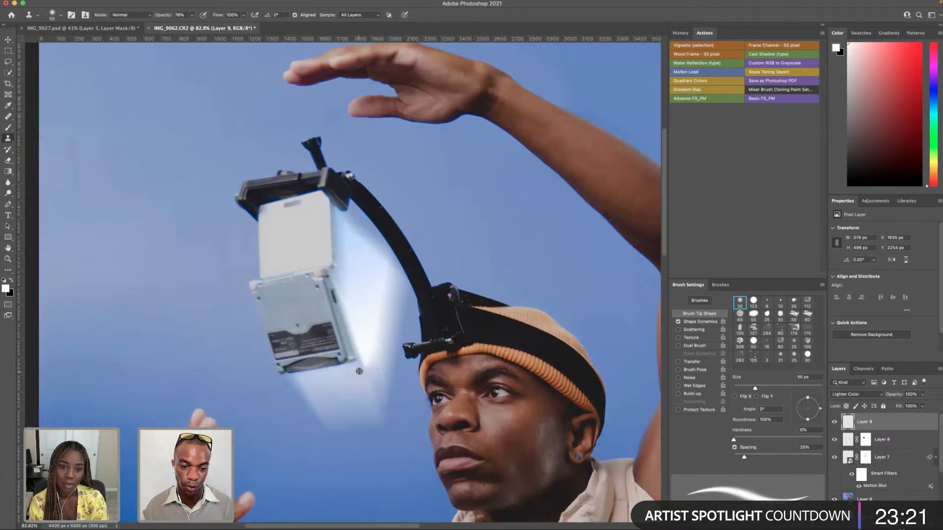
# - Refine the edges of the bright beam tip with small clone touches, using a brush of 10 to 15 px
pyautogui.press('[')
pyautogui.press('[')
pyautogui.press('[')
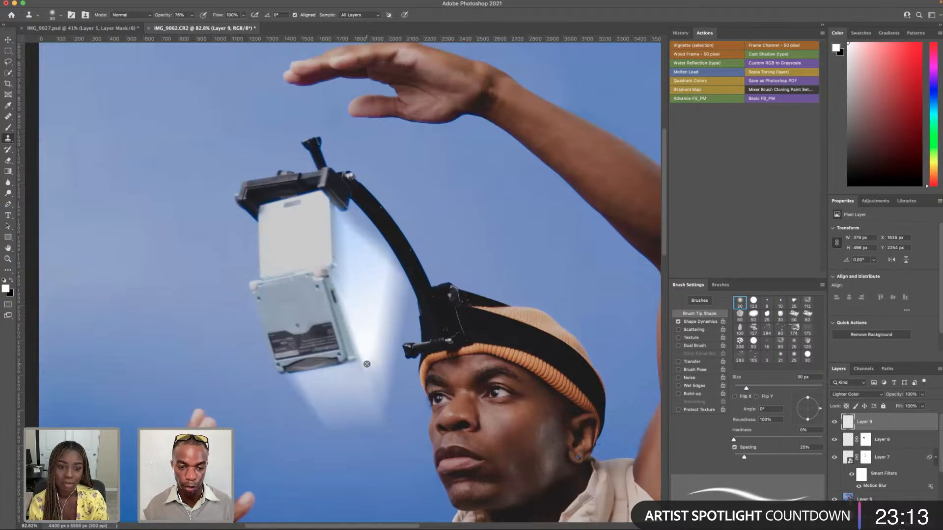
pyautogui.scroll(5, 366, 364)
pyautogui.press('[')
pyautogui.press('[')
pyautogui.press('[')
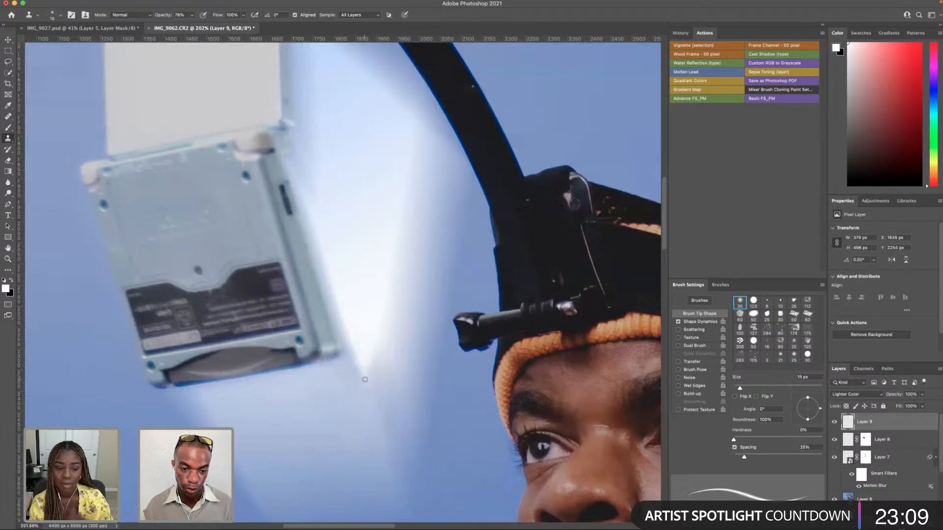
pyautogui.press('[')
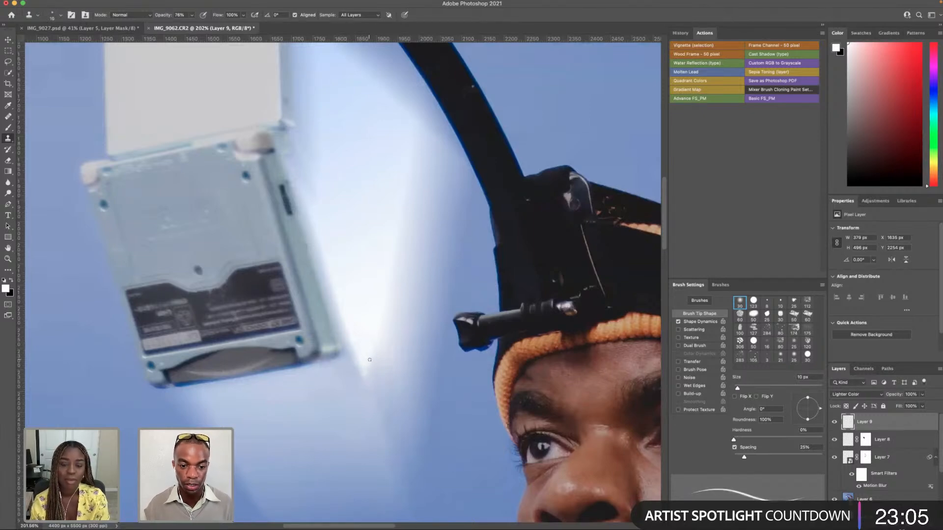
pyautogui.press(']')
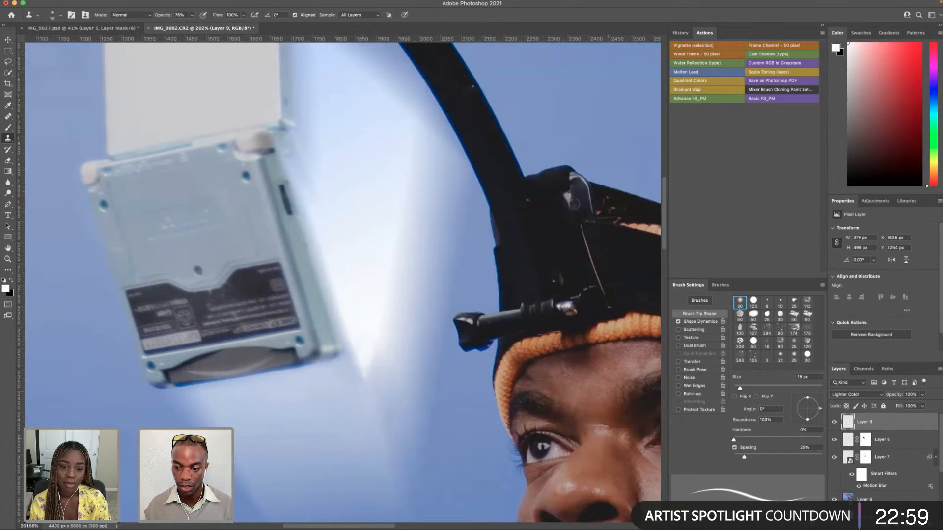
# - Smooth the bright beam tip and its edge with a small Healing Brush sampled from the beam's white area
pyautogui.scroll(-2, 408, 405)
pyautogui.scroll(5, 420, 406)
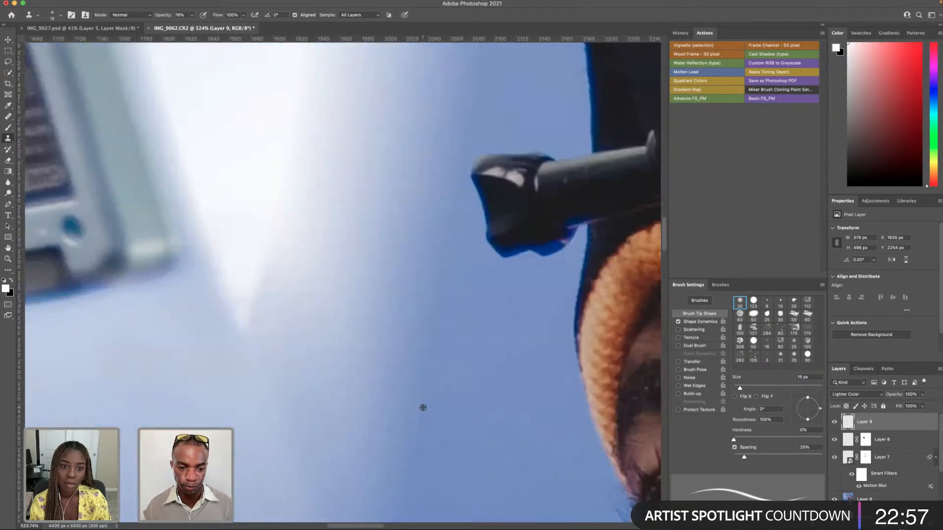
pyautogui.click(8, 116)
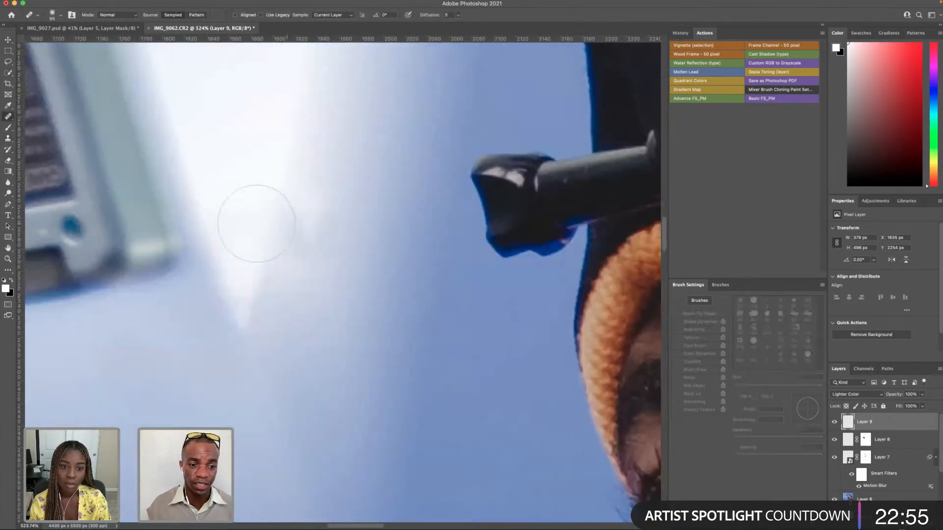
pyautogui.press('[')
pyautogui.press('[')
pyautogui.press('[')
pyautogui.press('[')
pyautogui.press('[')
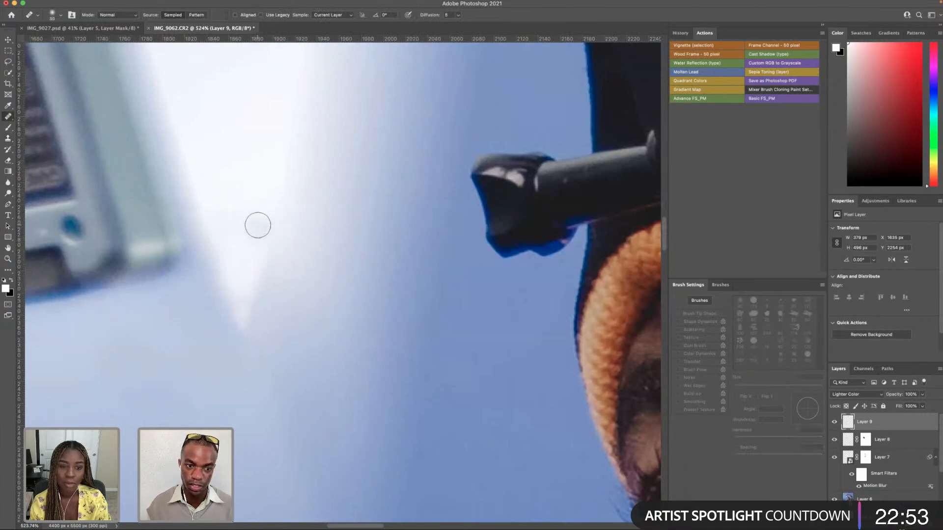
pyautogui.press('[')
pyautogui.keyDown('alt'); pyautogui.click(245, 257); pyautogui.keyUp('alt')
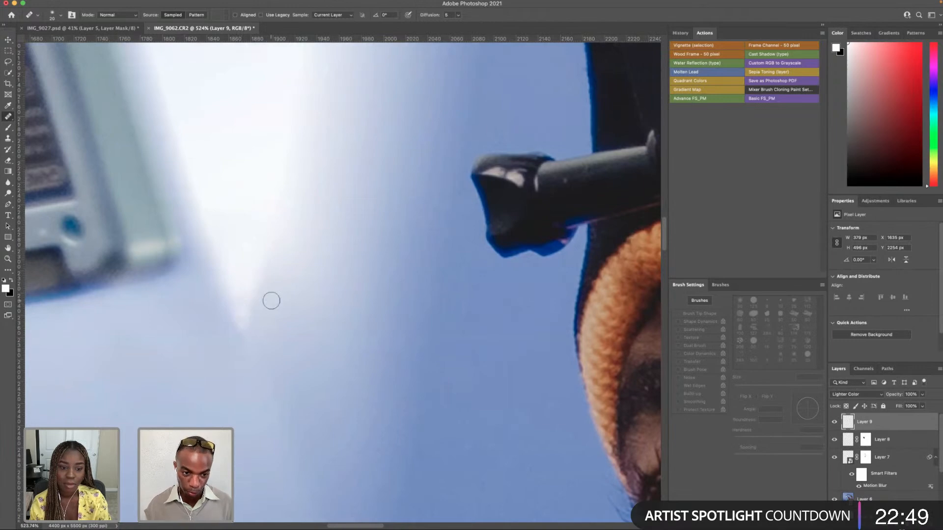
pyautogui.press('[')
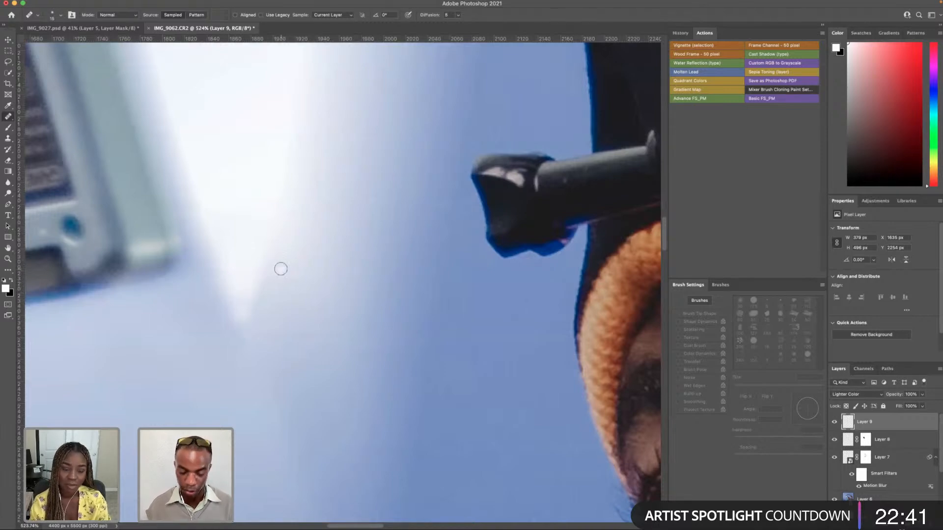
pyautogui.press(']')
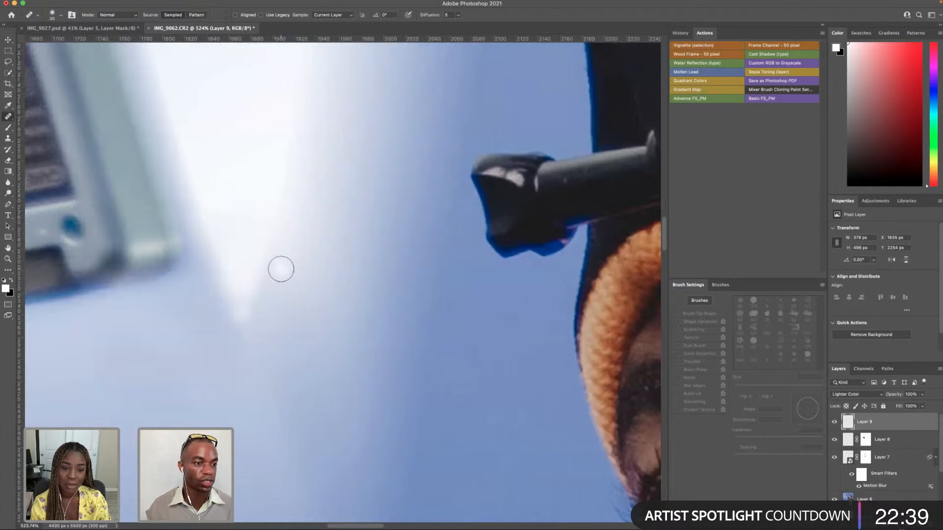
# - Clone along the tip and device-side edge of the bright beam with a 20 px Clone Stamp, sampling from the beam around it
pyautogui.click(7, 138)
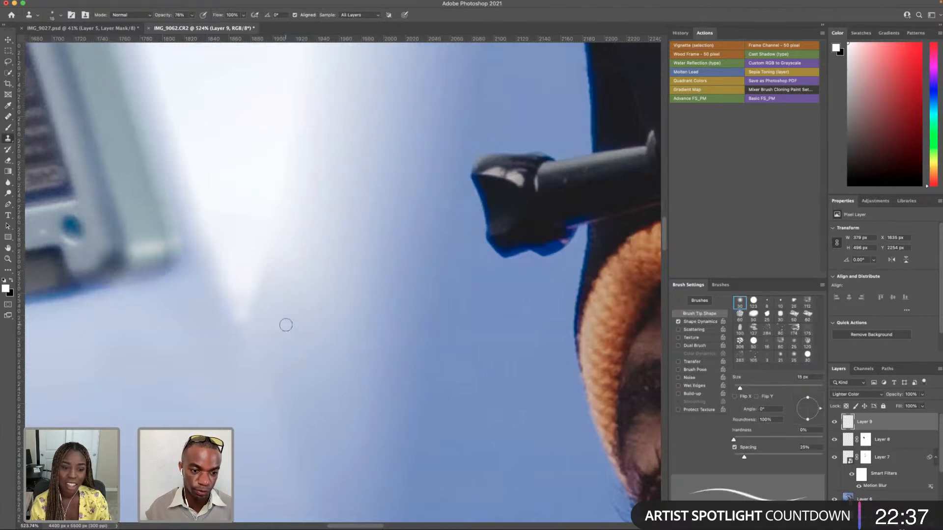
pyautogui.press(']')
pyautogui.keyDown('alt'); pyautogui.click(271, 312); pyautogui.keyUp('alt')
pyautogui.keyDown('alt'); pyautogui.click(249, 364); pyautogui.keyUp('alt')
pyautogui.moveTo(245, 343); pyautogui.dragTo(242, 340)
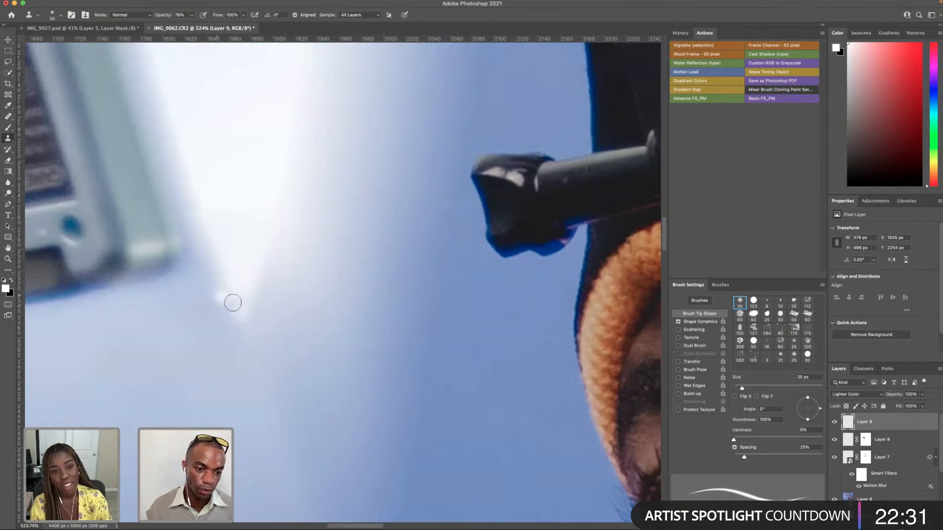
pyautogui.moveTo(223, 314)
pyautogui.mouseDown()
pyautogui.moveTo(232, 333)
pyautogui.moveTo(254, 329)
pyautogui.moveTo(251, 337)
pyautogui.moveTo(255, 320)
pyautogui.moveTo(240, 338)
pyautogui.mouseUp()
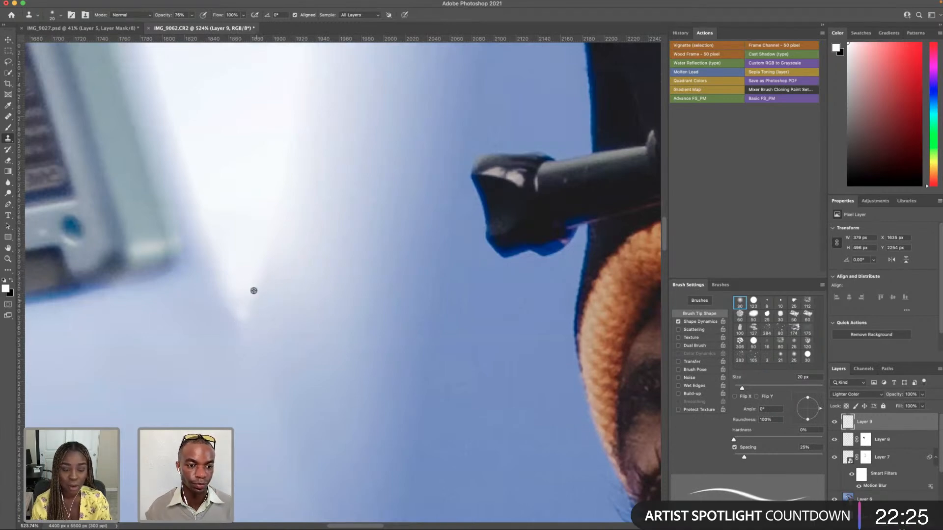
# - Try lower opacities on Layer 9 and Layer 7, reducing Layer 7 to about 65%
pyautogui.scroll(-2, 247, 286)
pyautogui.scroll(-10, 247, 287)
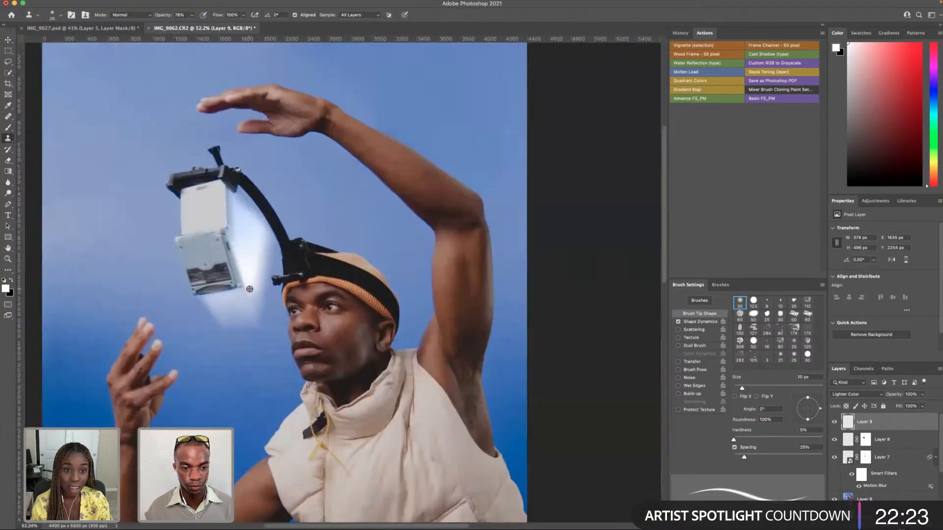
pyautogui.scroll(3, 338, 285)
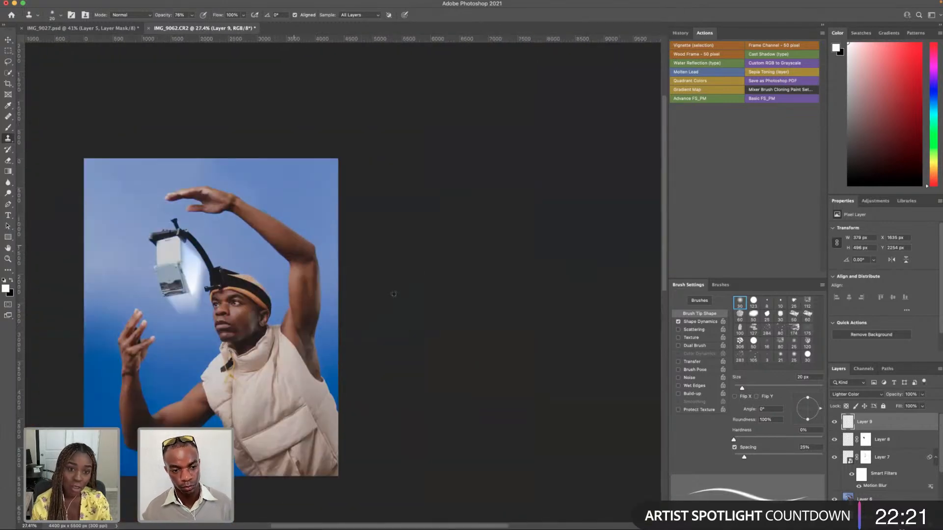
pyautogui.moveTo(922, 395); pyautogui.dragTo(922, 406)
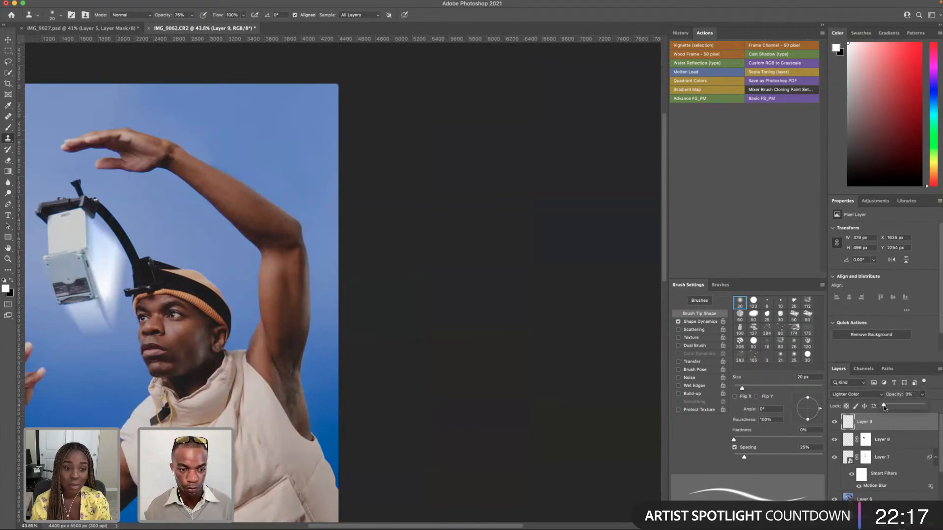
pyautogui.click(910, 453)
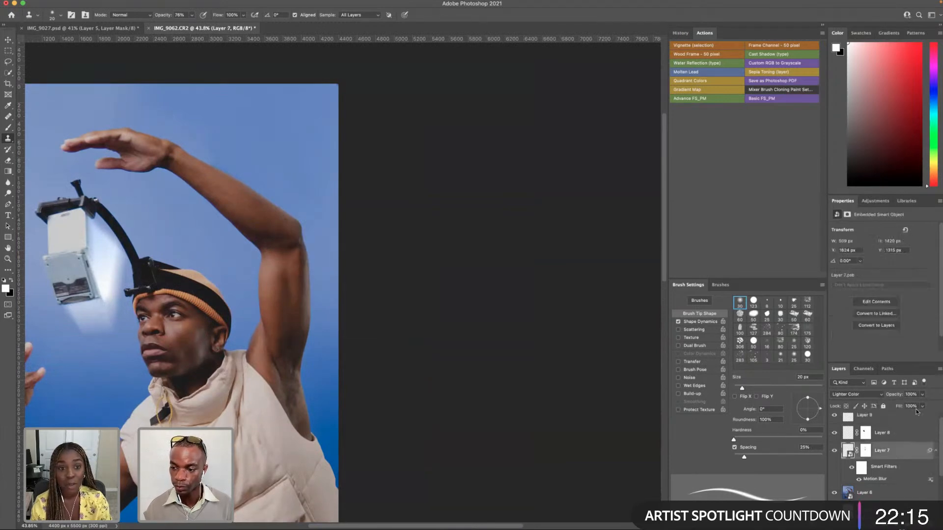
pyautogui.moveTo(920, 408); pyautogui.dragTo(910, 409)
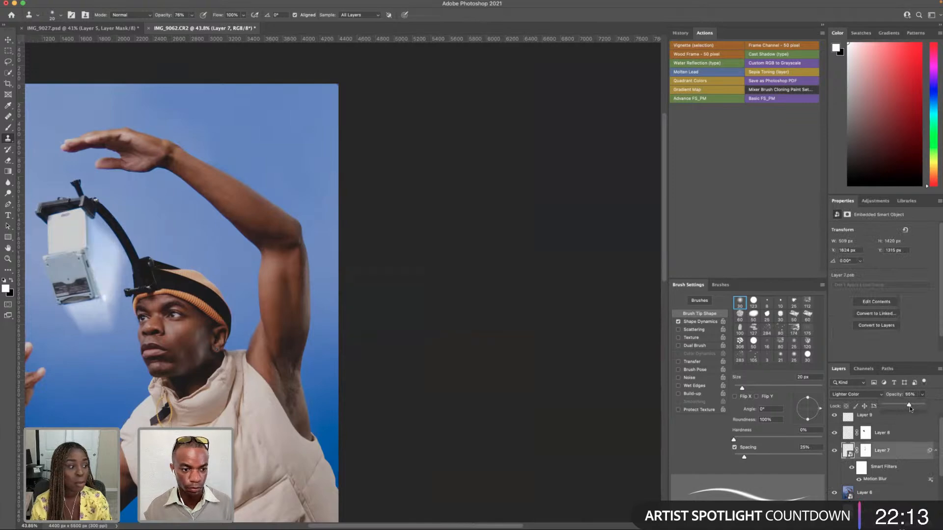
# - Try reducing the opacity of Layer 8 to about 65%
pyautogui.click(896, 432)
pyautogui.click(922, 395)
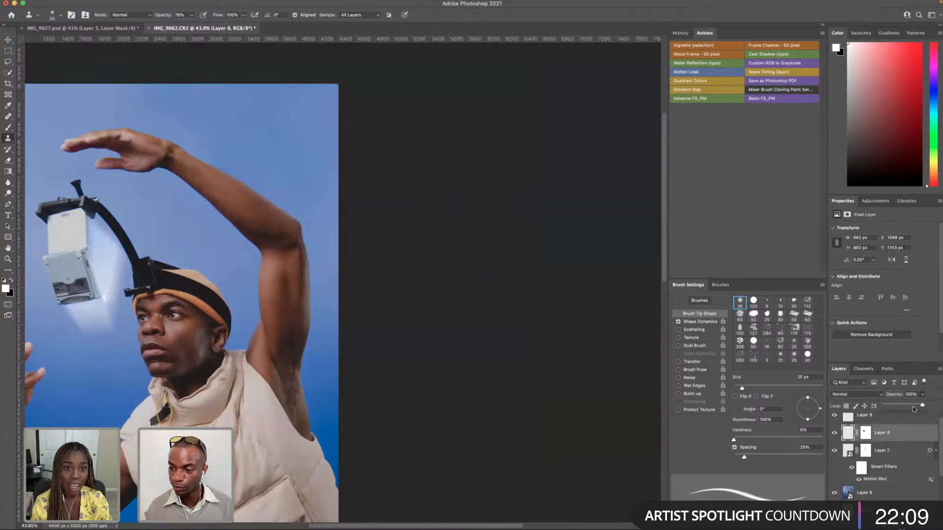
pyautogui.moveTo(922, 406); pyautogui.dragTo(910, 407)
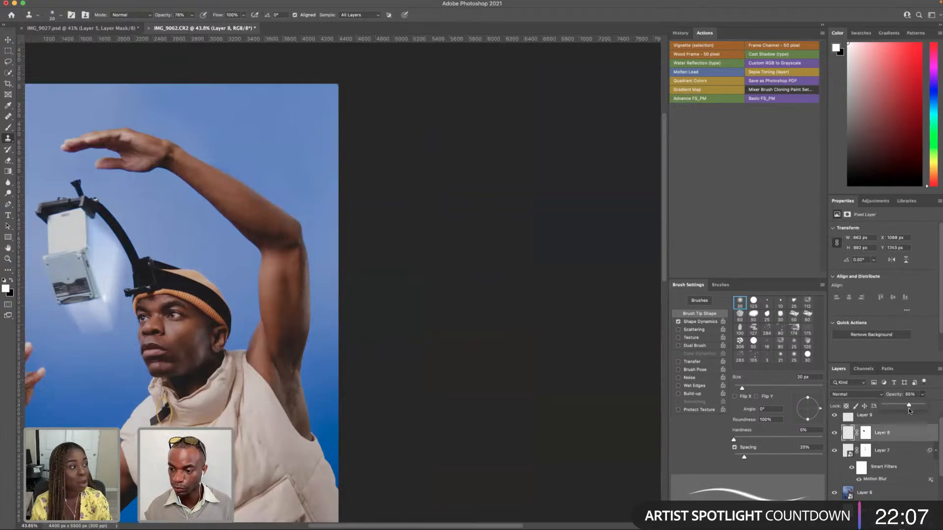
# - Try several reduced opacities on Layer 9 to soften its part of the light beam
pyautogui.click(907, 419)
pyautogui.click(923, 395)
pyautogui.click(909, 406)
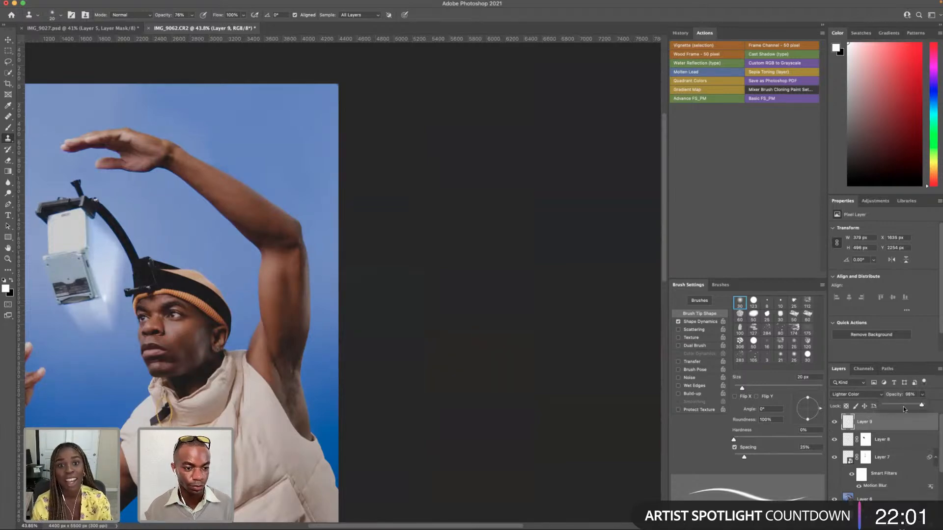
pyautogui.click(903, 406)
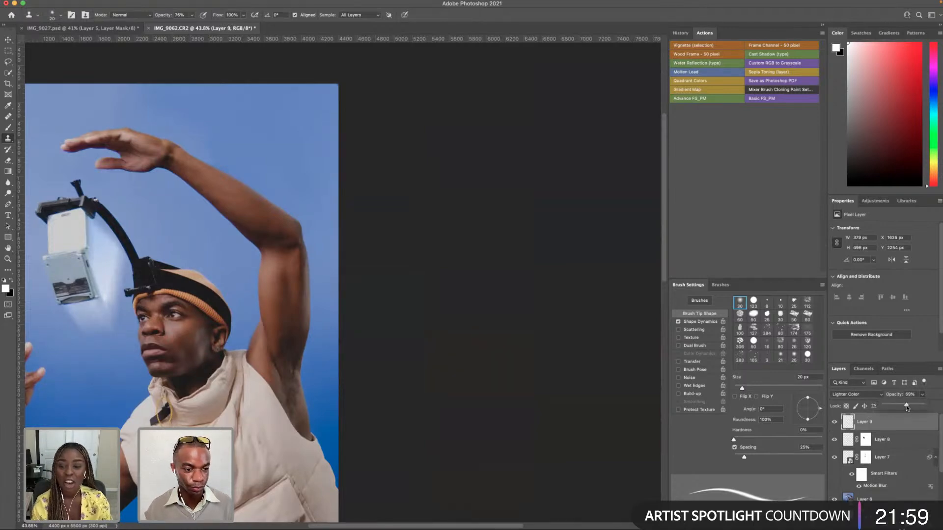
pyautogui.moveTo(911, 406); pyautogui.dragTo(914, 406)
# - Restore the opacity of Layer 7 to 100%
pyautogui.click(892, 437)
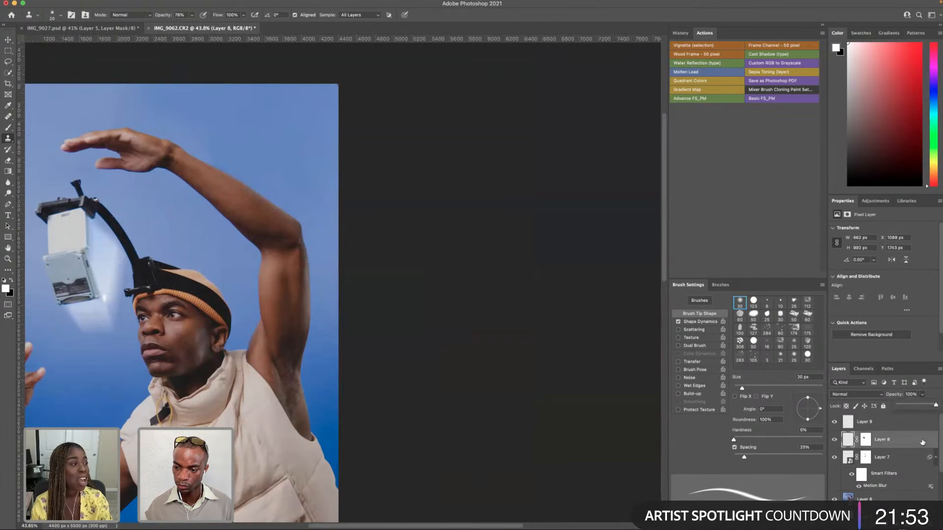
pyautogui.click(912, 460)
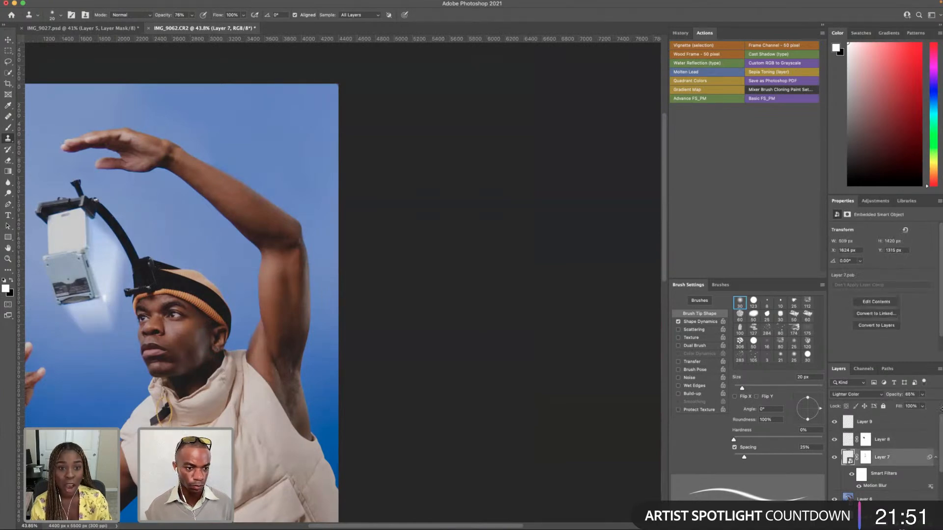
pyautogui.moveTo(922, 394); pyautogui.dragTo(936, 405)
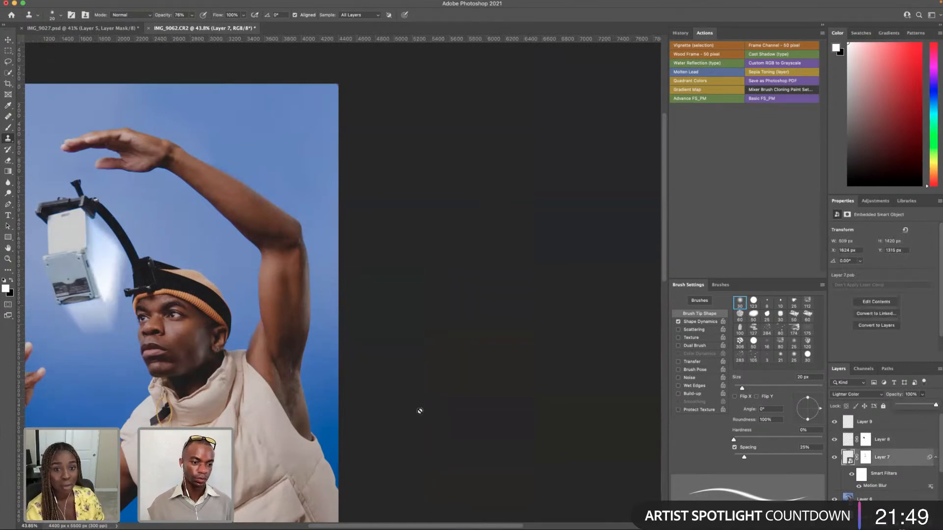
# - Examine the light beam beside the hanging device, both up close and in the whole image, with Layer 7 at full opacity
pyautogui.scroll(-3, 62, 301)
pyautogui.scroll(2, 72, 291)
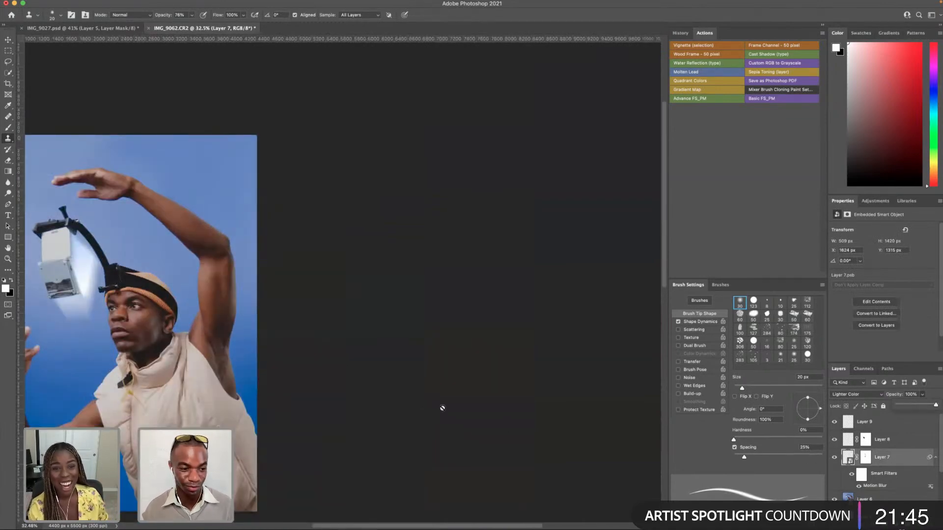
pyautogui.hscroll(-3, 118, 354)
pyautogui.click(848, 457)
pyautogui.moveTo(922, 395)
pyautogui.mouseDown()
pyautogui.moveTo(898, 405)
pyautogui.moveTo(937, 405)
pyautogui.mouseUp()
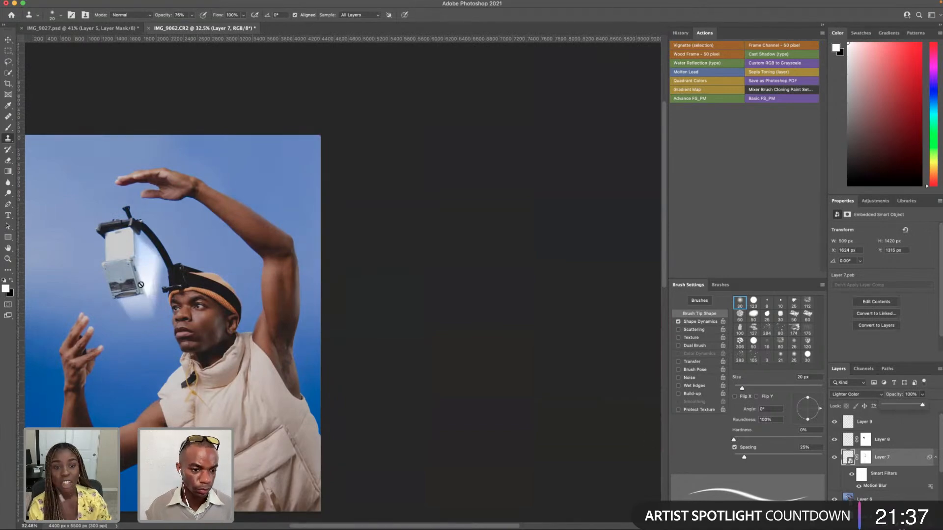
pyautogui.scroll(5, 139, 285)
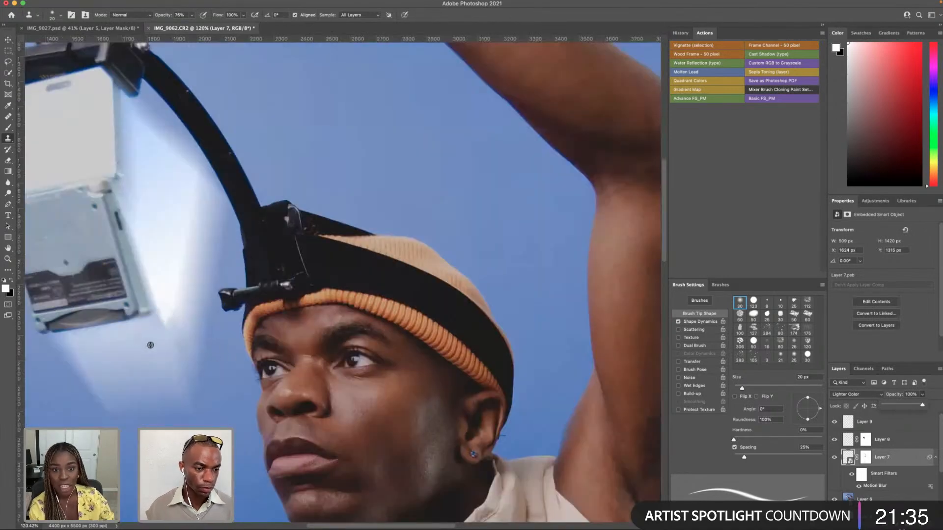
pyautogui.scroll(-5, 135, 312)
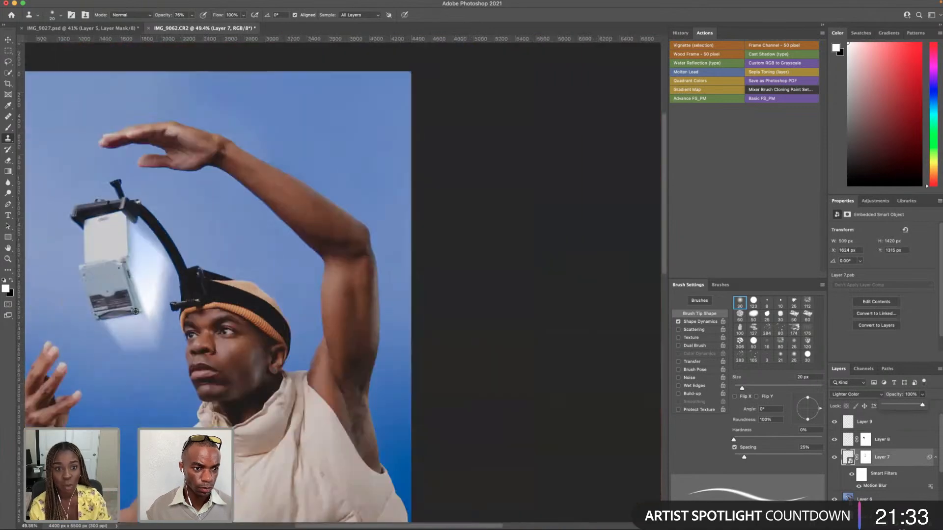
pyautogui.scroll(3, 132, 319)
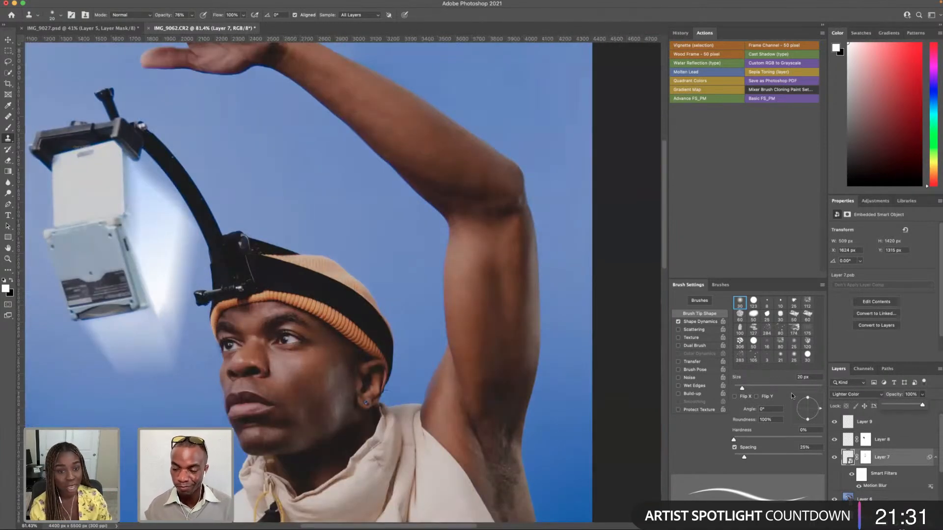
# - Duplicate Layers 7, 8 and 9 together and merge the copies into a single layer
pyautogui.keyDown('shift'); pyautogui.click(878, 423); pyautogui.keyUp('shift')
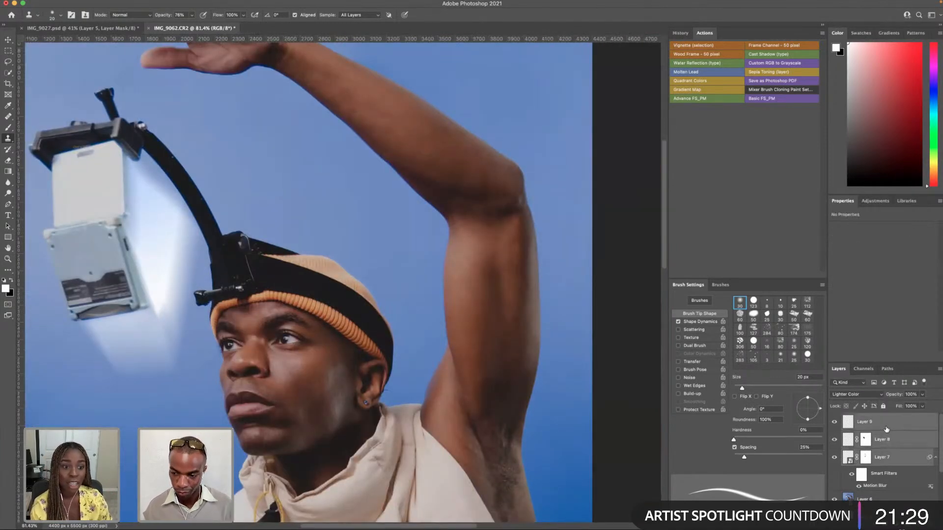
pyautogui.rightClick(885, 428)
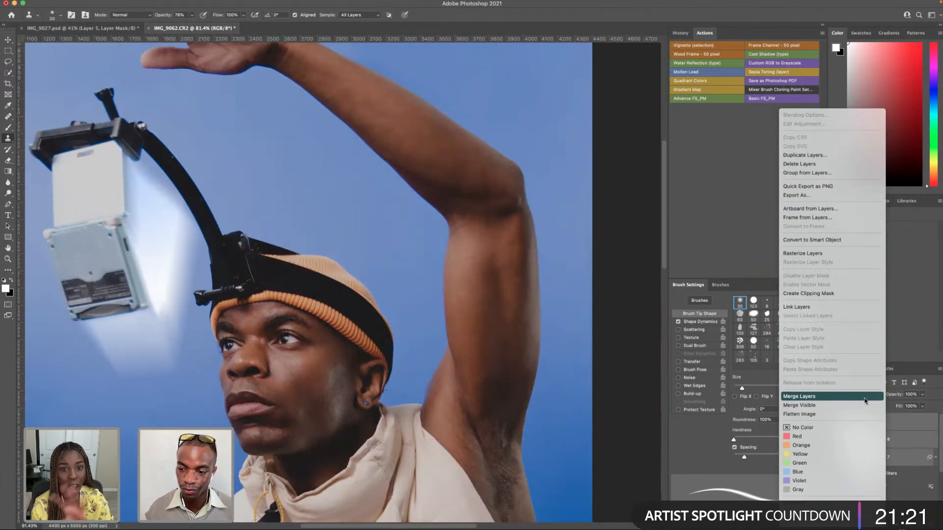
pyautogui.click(932, 431)
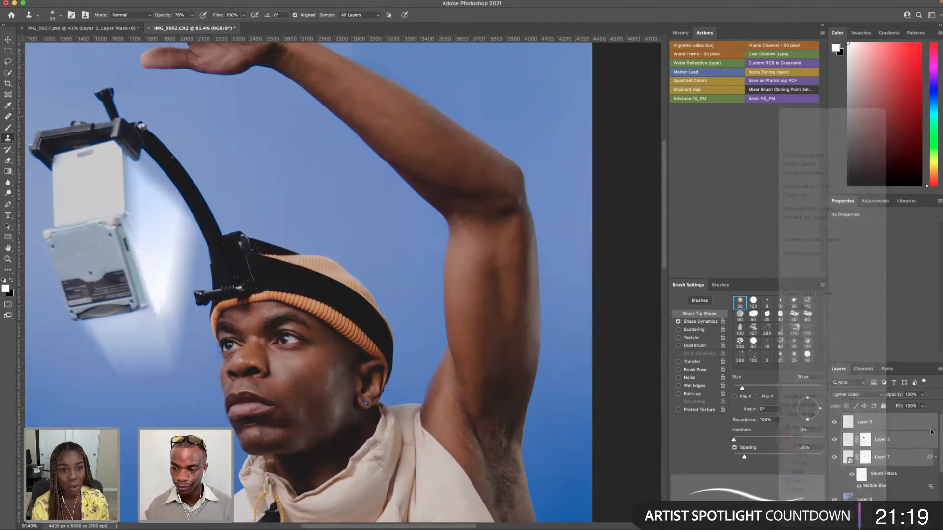
pyautogui.rightClick(903, 431)
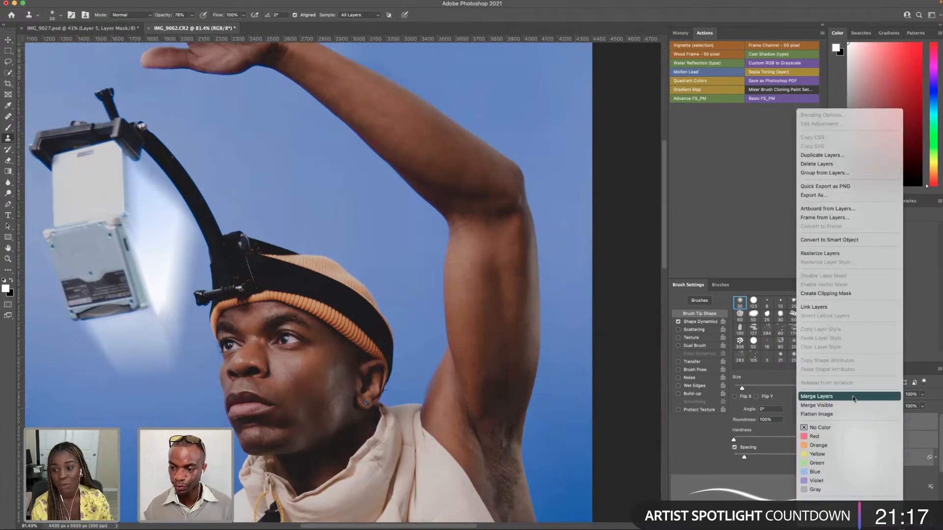
pyautogui.click(912, 432)
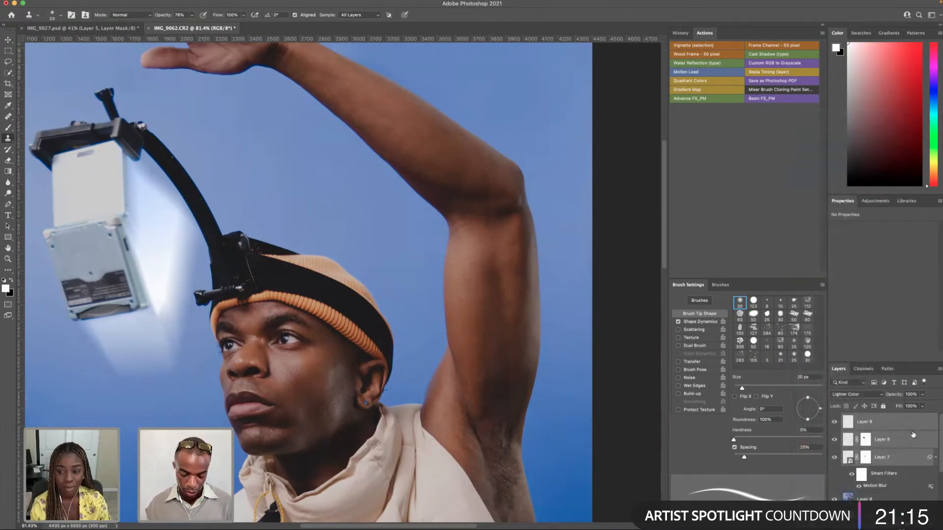
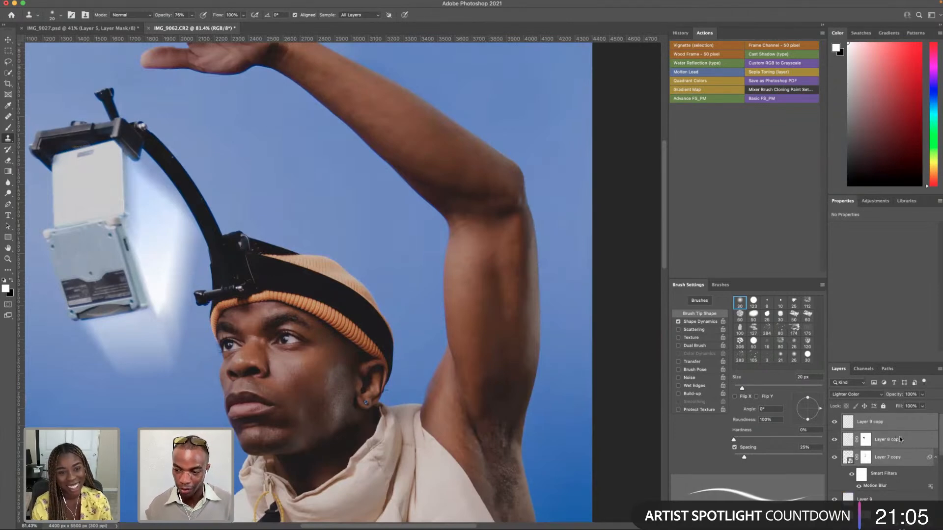
pyautogui.rightClick(900, 440)
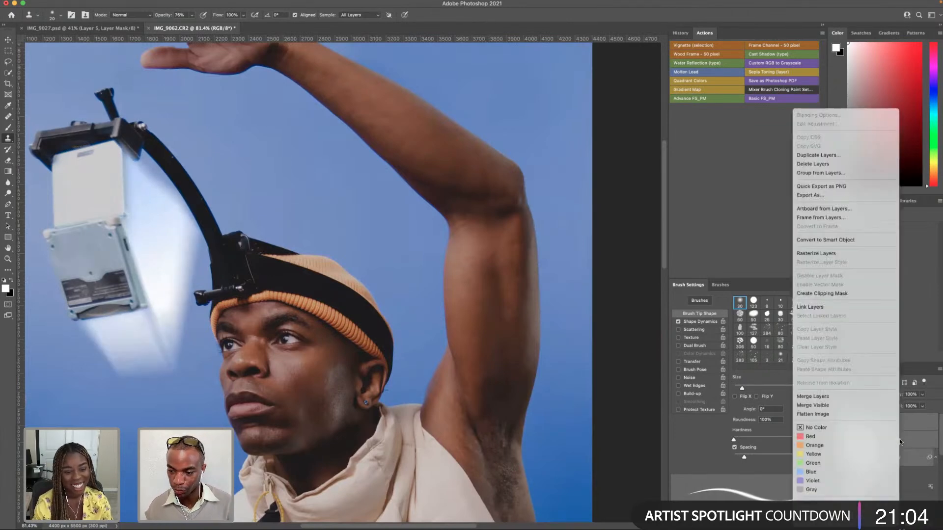
pyautogui.click(830, 405)
# - Hide the original Layers 9, 8 and 7, then undo the hiding, merging and duplication
pyautogui.moveTo(834, 441); pyautogui.dragTo(835, 478)
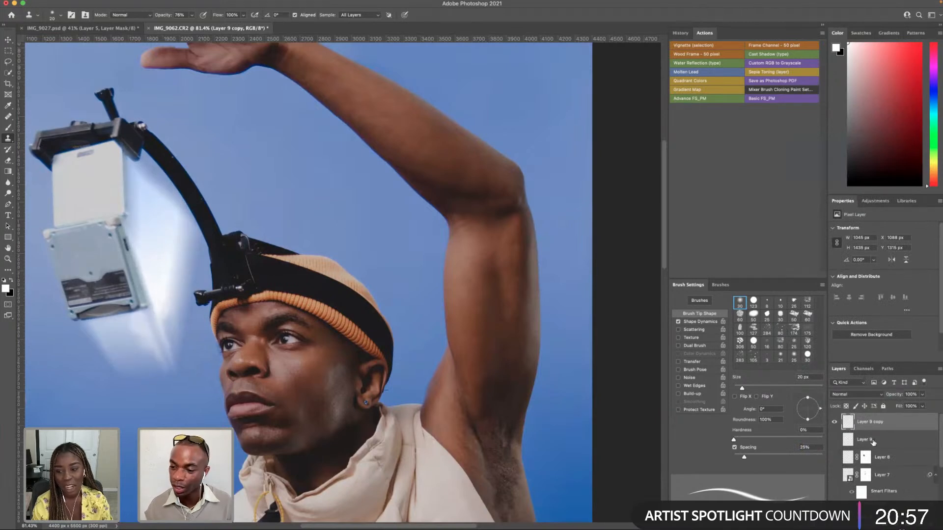
pyautogui.click(833, 476)
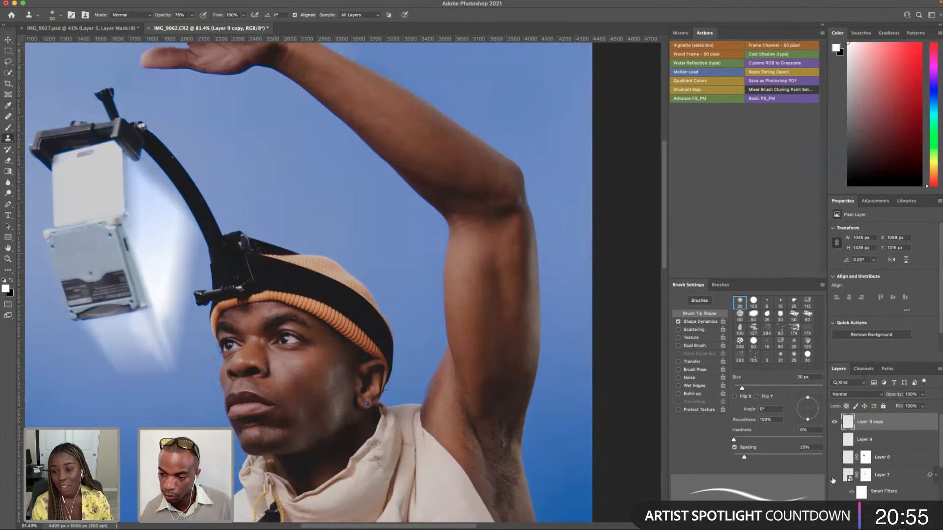
pyautogui.press('super+z')
pyautogui.press('super+z')
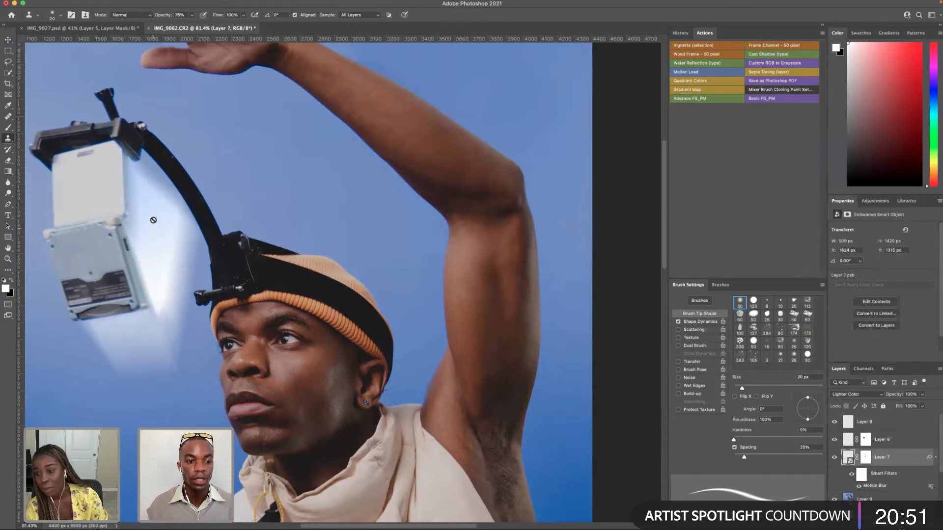
# - Try other opacities for Layer 8 while viewing the whole image, ending back at 100%
pyautogui.scroll(-5, 155, 217)
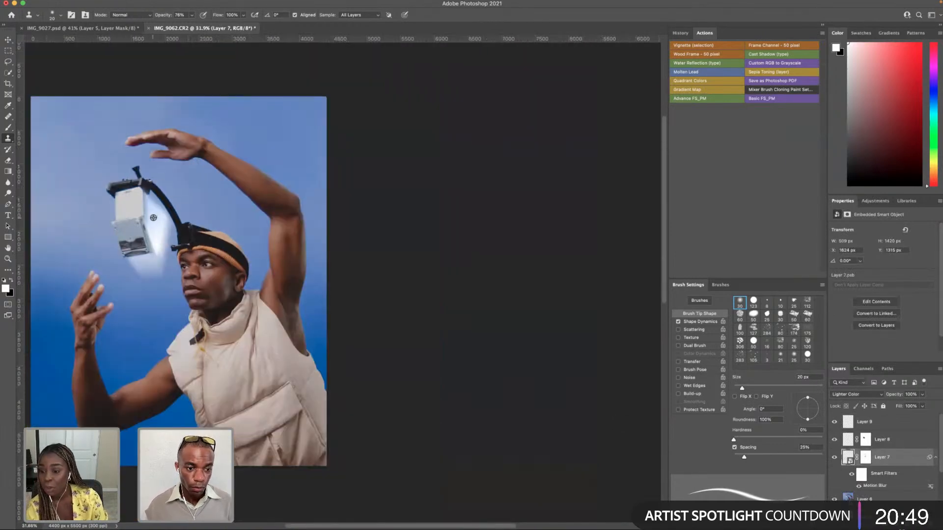
pyautogui.hscroll(-5, 152, 218)
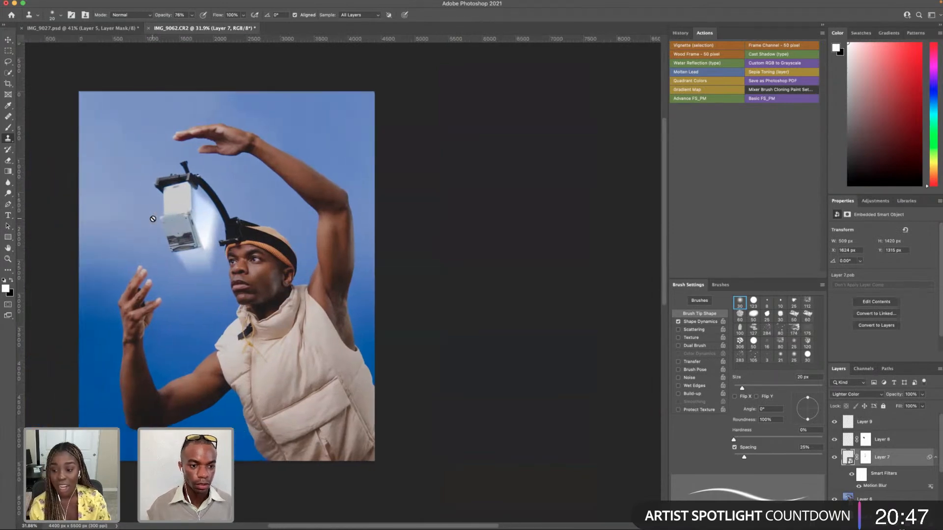
pyautogui.click(847, 440)
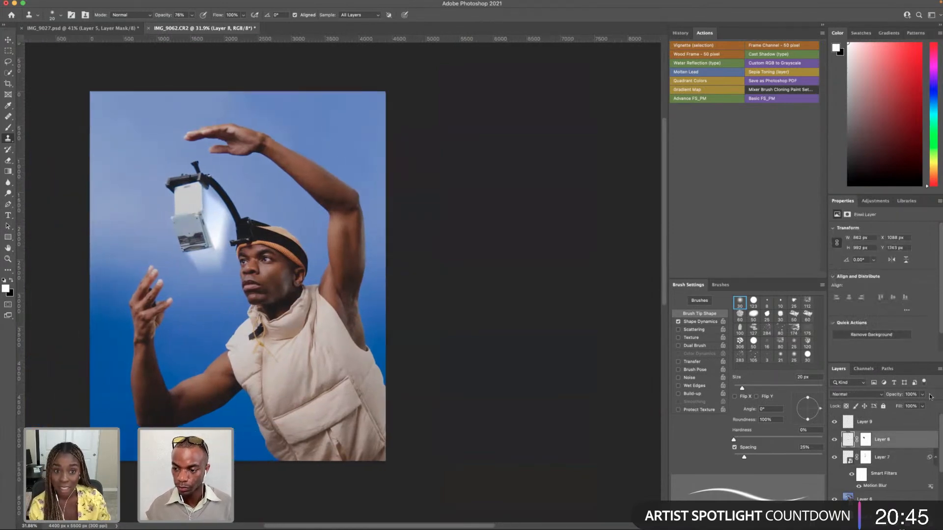
pyautogui.click(922, 395)
pyautogui.moveTo(923, 405)
pyautogui.mouseDown()
pyautogui.moveTo(913, 406)
pyautogui.moveTo(922, 406)
pyautogui.mouseUp()
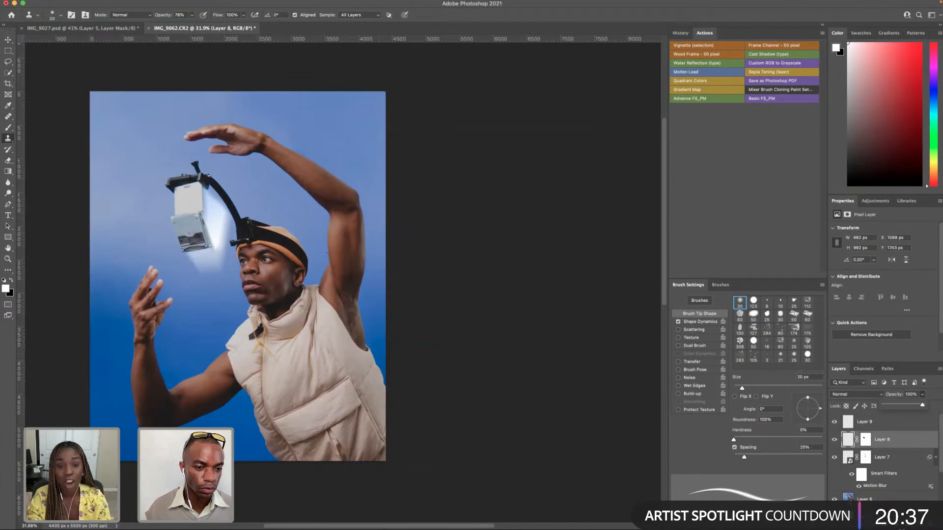
# - Hide Layers 9, 8 and 7 and add a new empty layer directly above Layer 8
pyautogui.moveTo(834, 423); pyautogui.dragTo(835, 458)
pyautogui.click(909, 525)
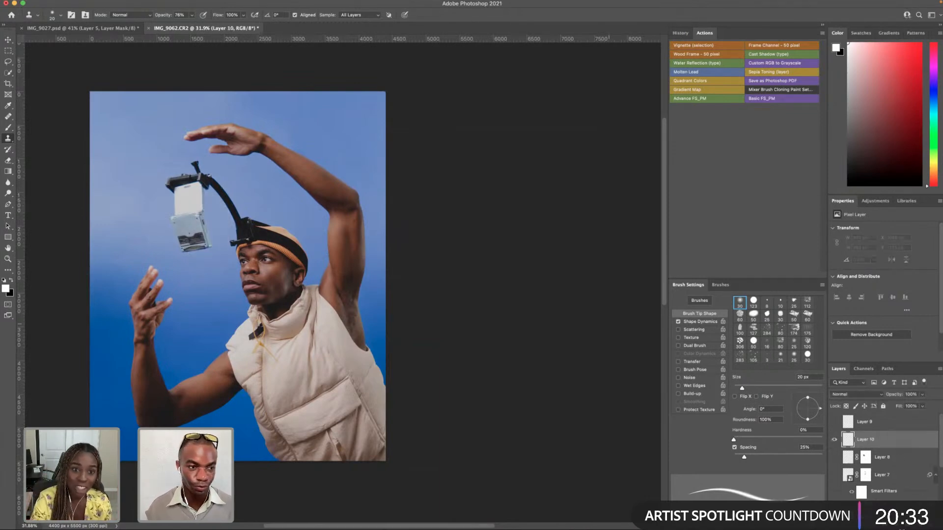
# - Start a Pen path at the device clamp, following the curved arm's inner edge and angling down beside the headband mount toward the face
pyautogui.click(8, 204)
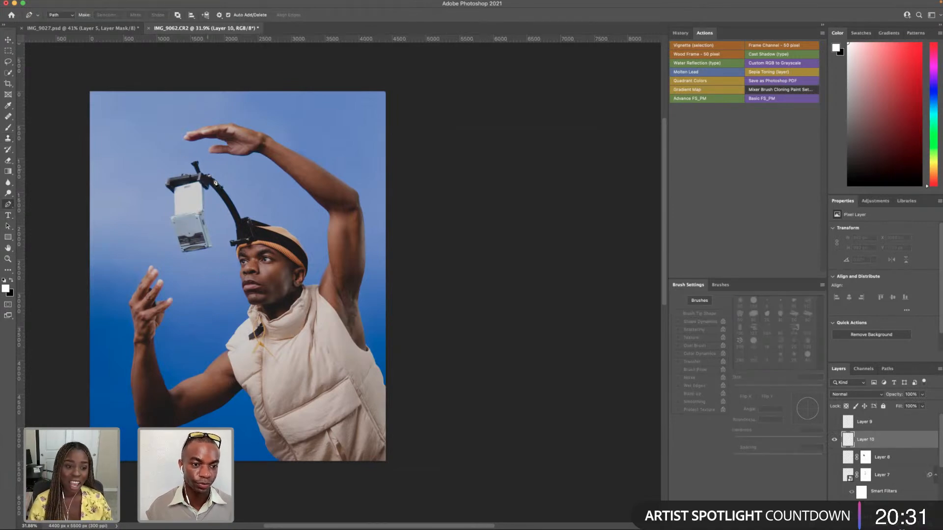
pyautogui.scroll(5, 201, 188)
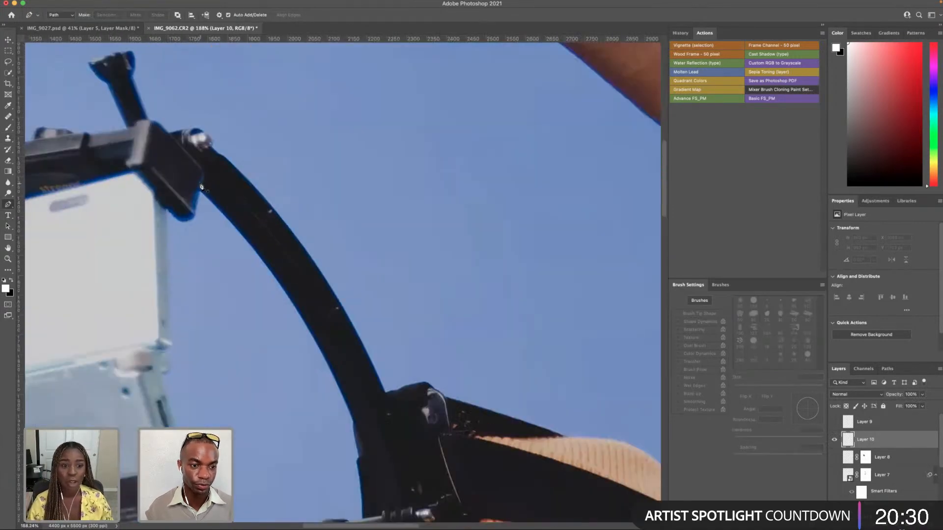
pyautogui.click(167, 212)
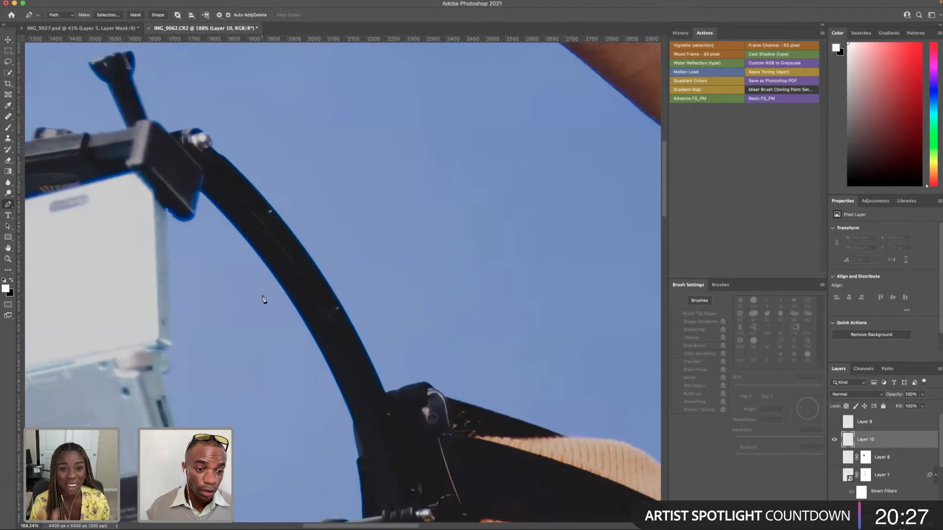
pyautogui.scroll(-4, 298, 291)
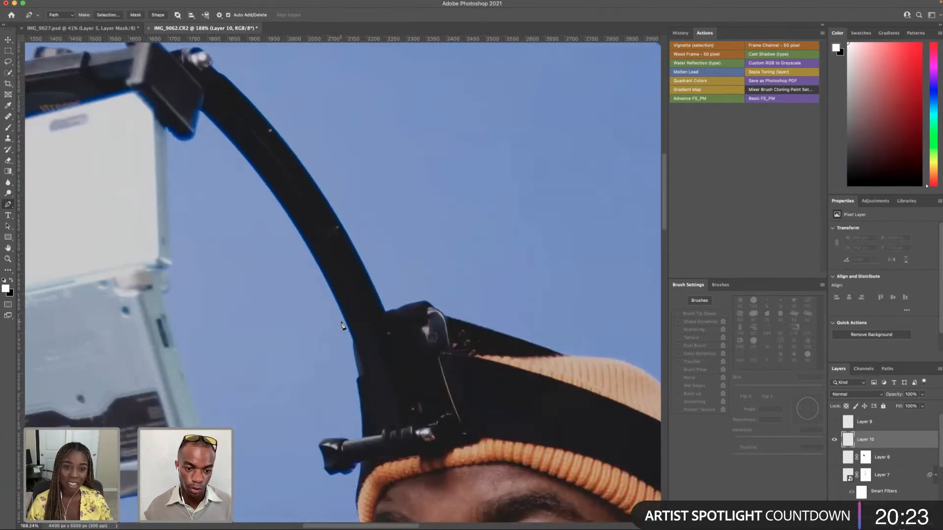
pyautogui.scroll(-10, 339, 327)
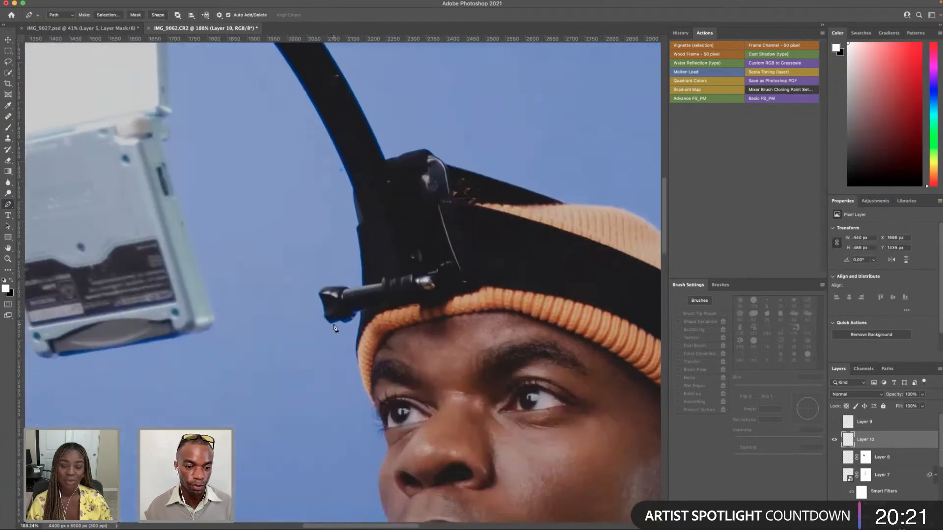
pyautogui.click(287, 336)
pyautogui.press('super+z')
pyautogui.press('super+z')
pyautogui.click(295, 324)
pyautogui.moveTo(295, 325); pyautogui.dragTo(289, 331)
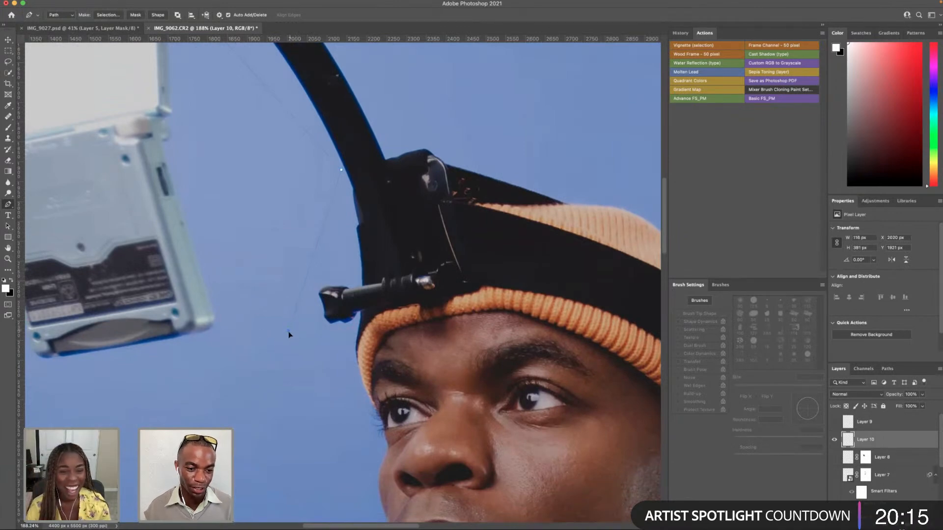
pyautogui.click(276, 352)
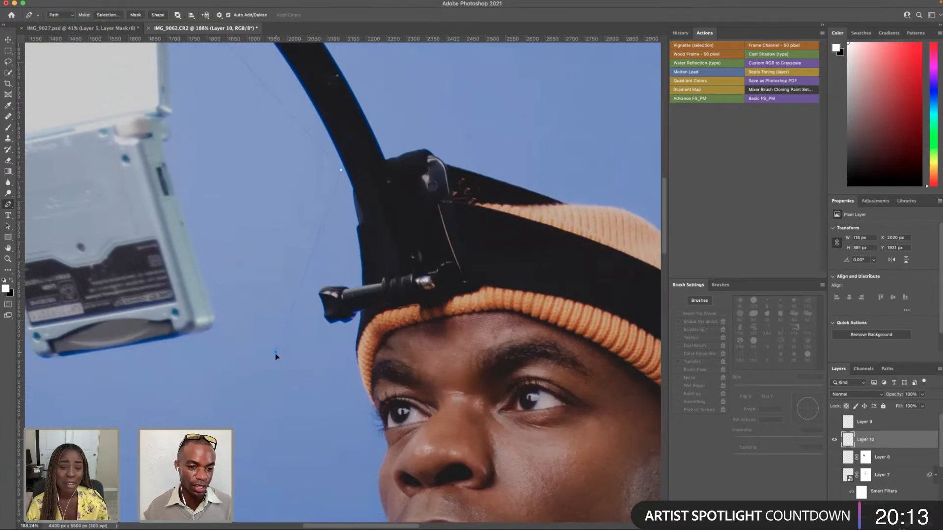
# - Continue the path diagonally down below the hanging device, up to its lower outer corner, and close it at the clamp
pyautogui.scroll(-4, 253, 346)
pyautogui.hscroll(-2, 253, 347)
pyautogui.hscroll(-4, 253, 344)
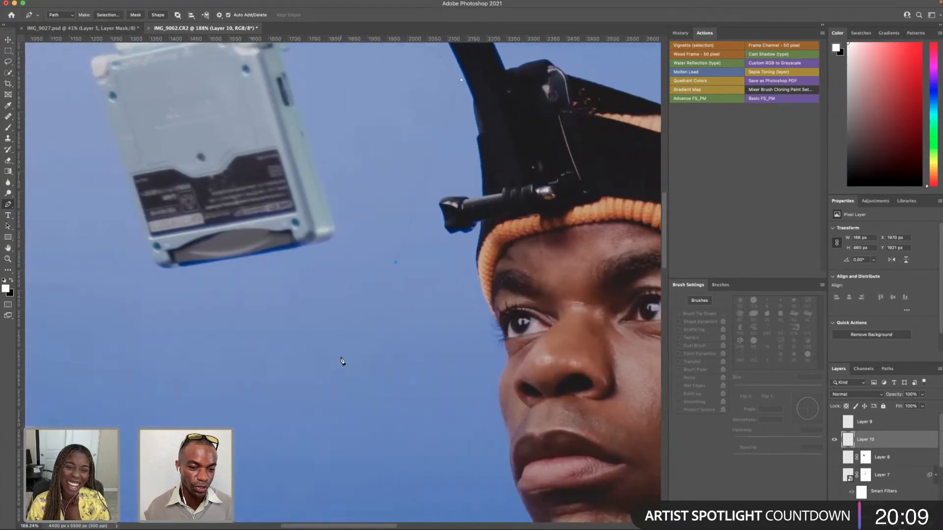
pyautogui.moveTo(396, 264); pyautogui.dragTo(206, 429)
pyautogui.click(157, 270)
pyautogui.press('super+z')
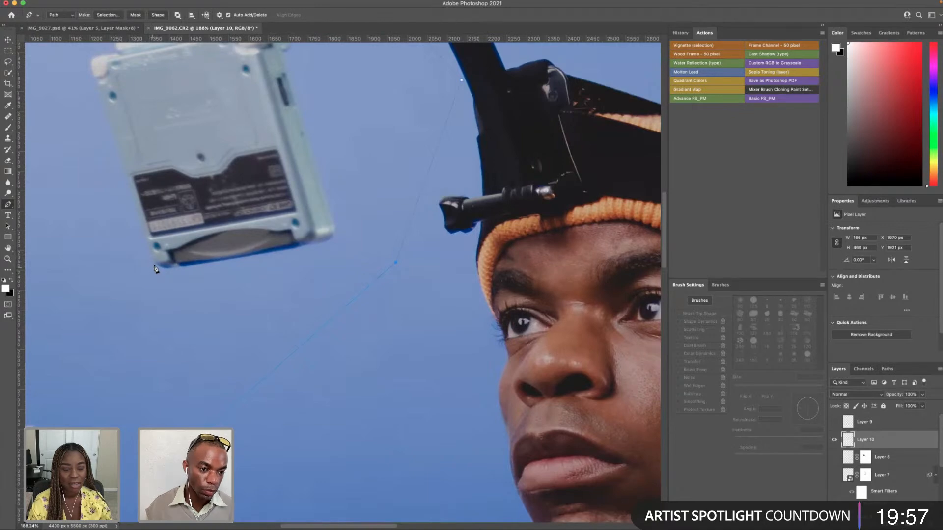
pyautogui.keyDown('alt'); pyautogui.click(395, 263); pyautogui.keyUp('alt')
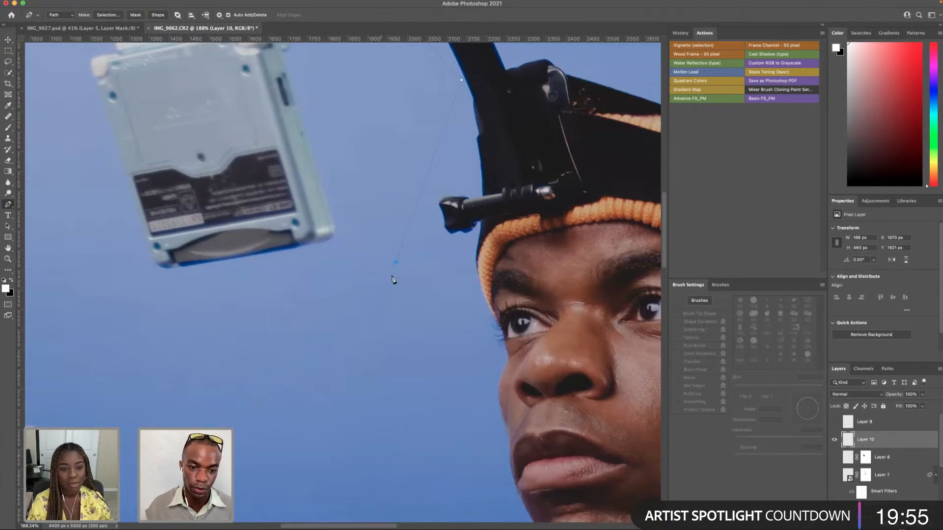
pyautogui.click(197, 421)
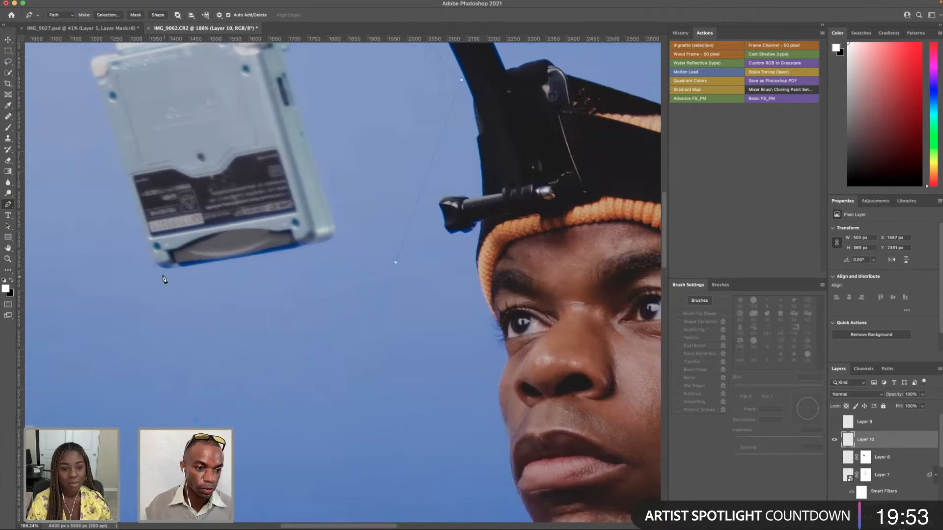
pyautogui.click(154, 262)
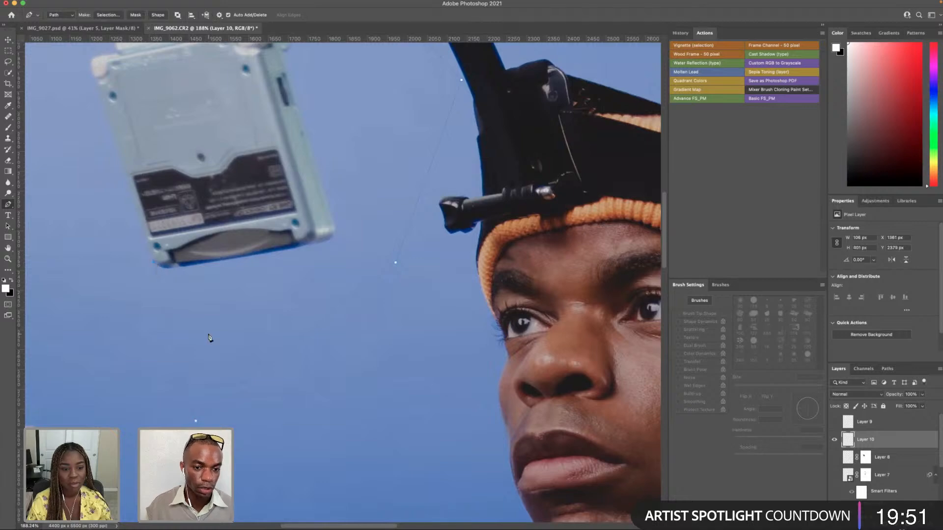
pyautogui.scroll(-9, 210, 338)
pyautogui.scroll(3, 210, 337)
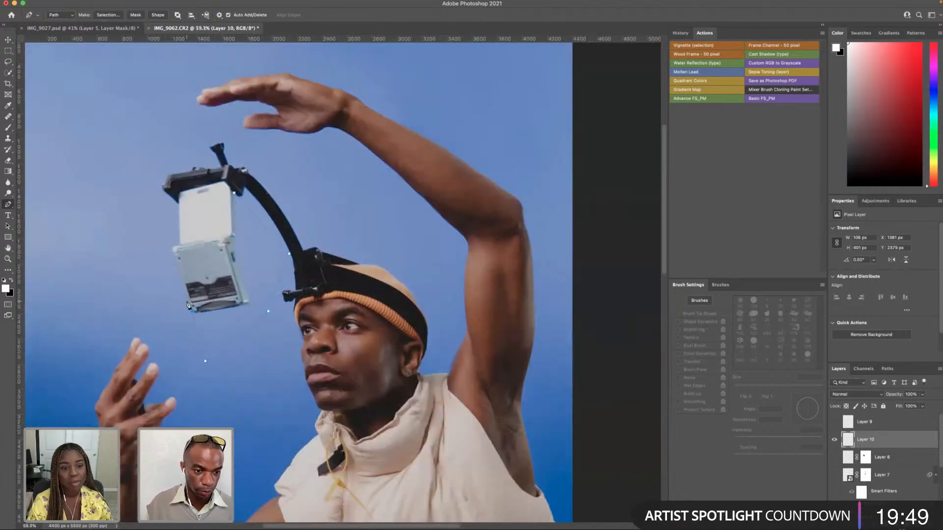
pyautogui.click(234, 196)
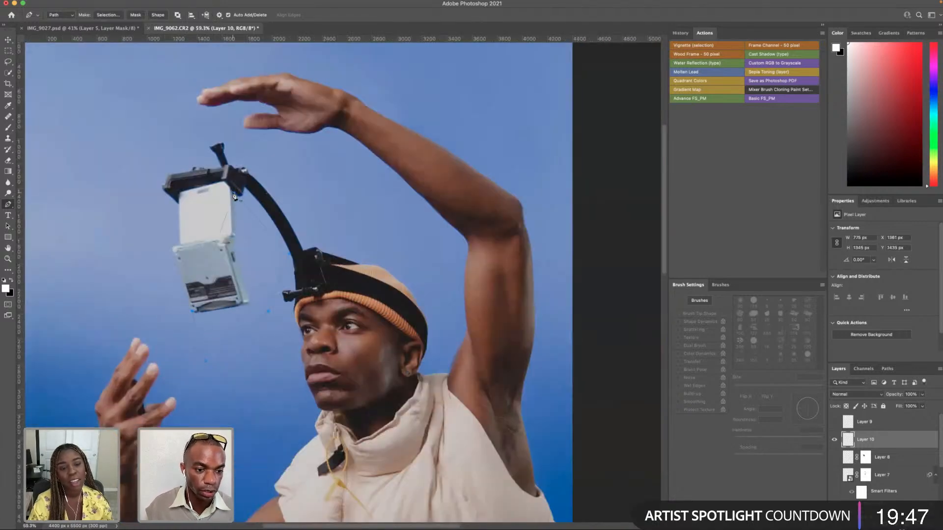
# - Convert the closed path to a selection and fill it on Layer 10 with the white to light-blue linear gradient
pyautogui.rightClick(266, 257)
pyautogui.click(319, 302)
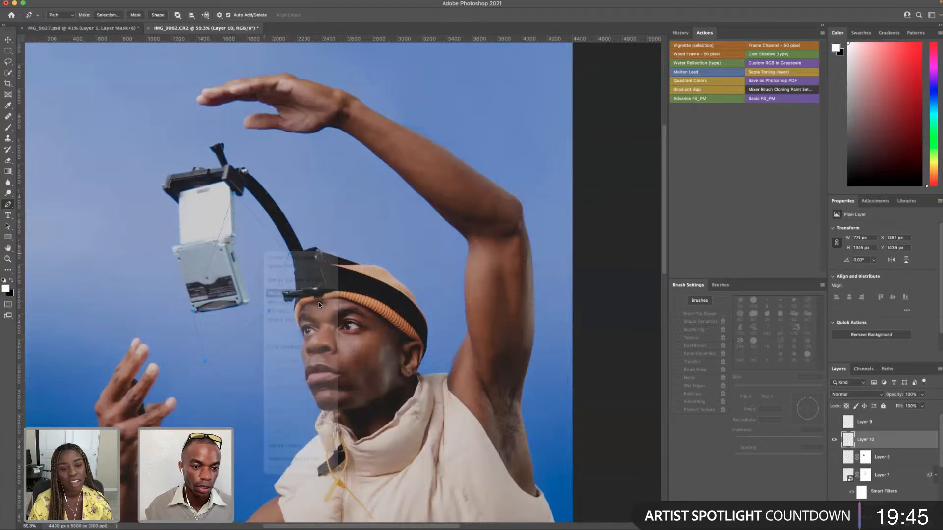
pyautogui.click(519, 209)
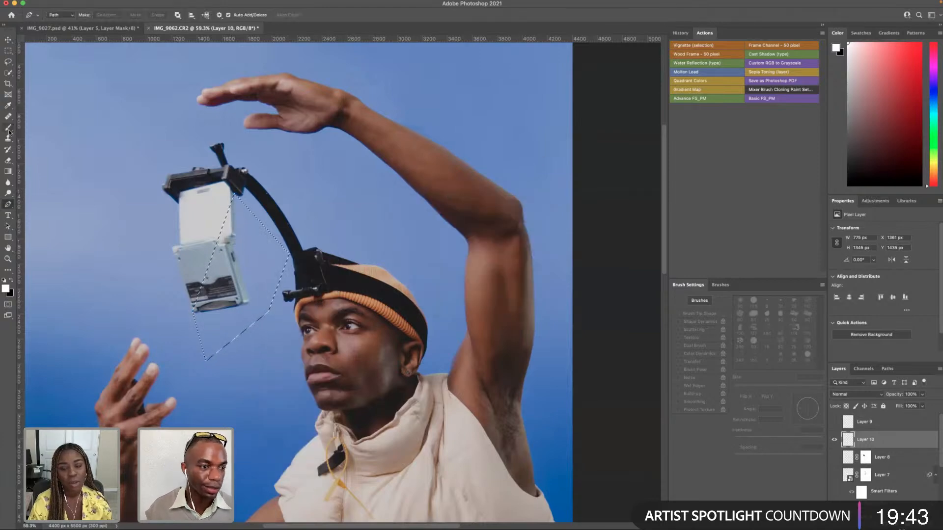
pyautogui.click(8, 171)
pyautogui.moveTo(192, 234); pyautogui.dragTo(221, 210)
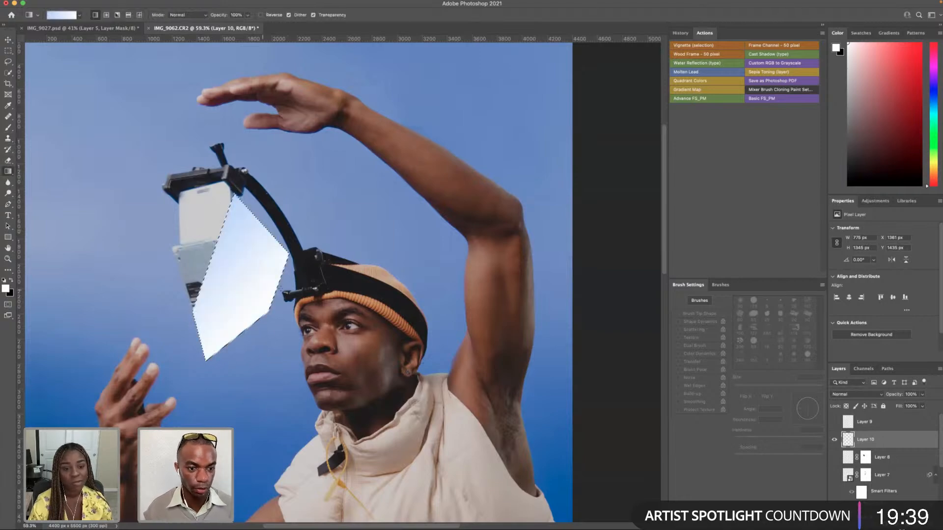
# - Deselect the gradient-filled beam shape and toggle Layer 10's visibility off and on to compare
pyautogui.rightClick(243, 236)
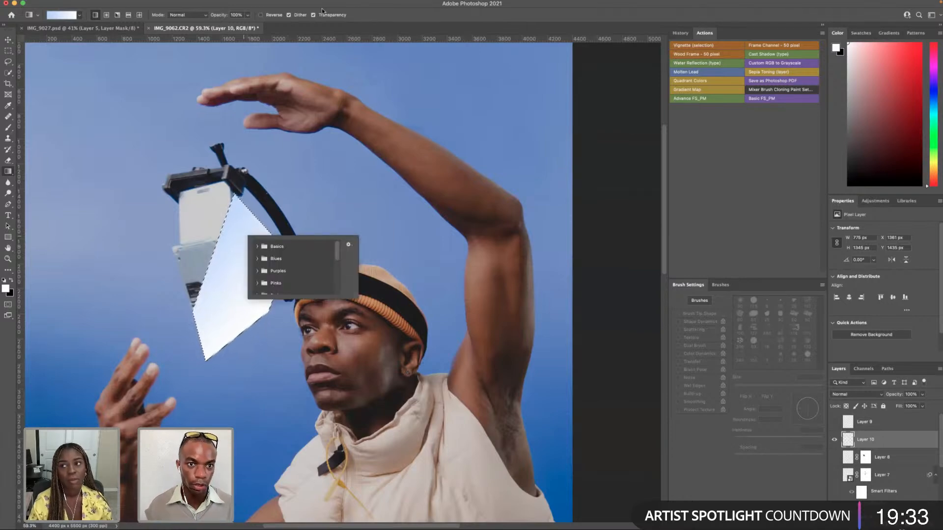
pyautogui.click(305, 56)
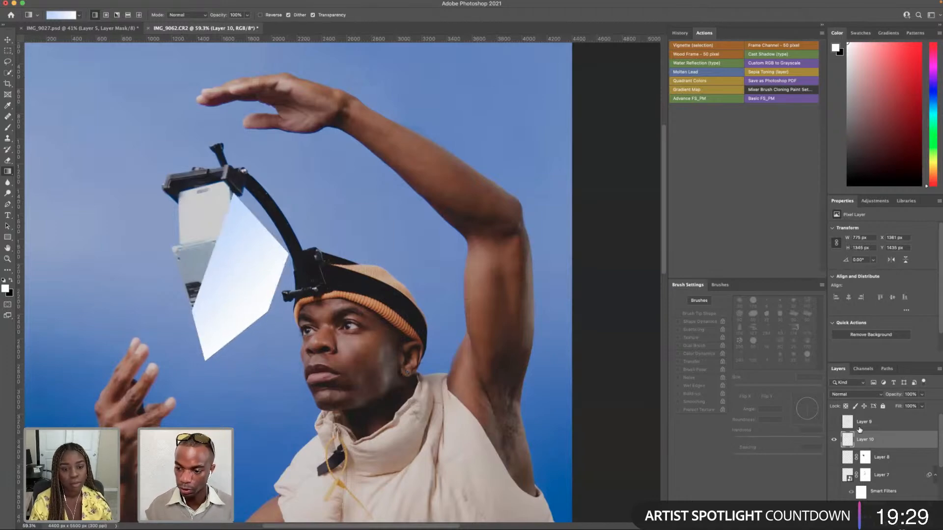
pyautogui.click(833, 439)
pyautogui.click(834, 439)
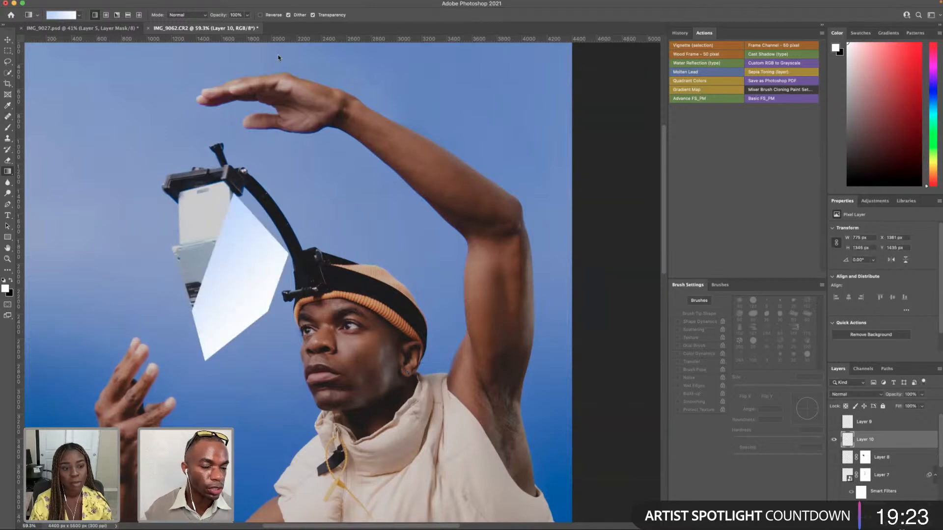
# - Convert Layer 10 to a smart object and apply Motion Blur with an angle of -63° and a distance of 625 pixels
pyautogui.click(195, 4)
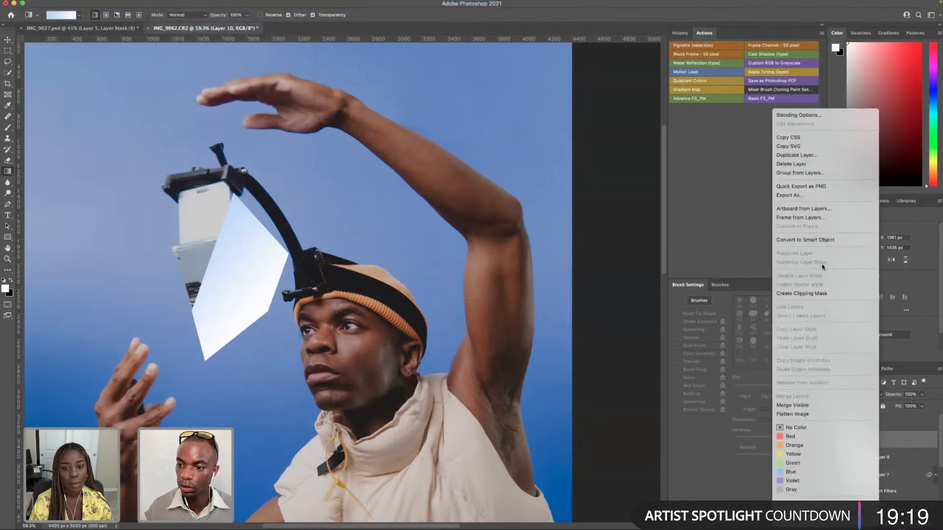
pyautogui.click(813, 241)
pyautogui.click(198, 3)
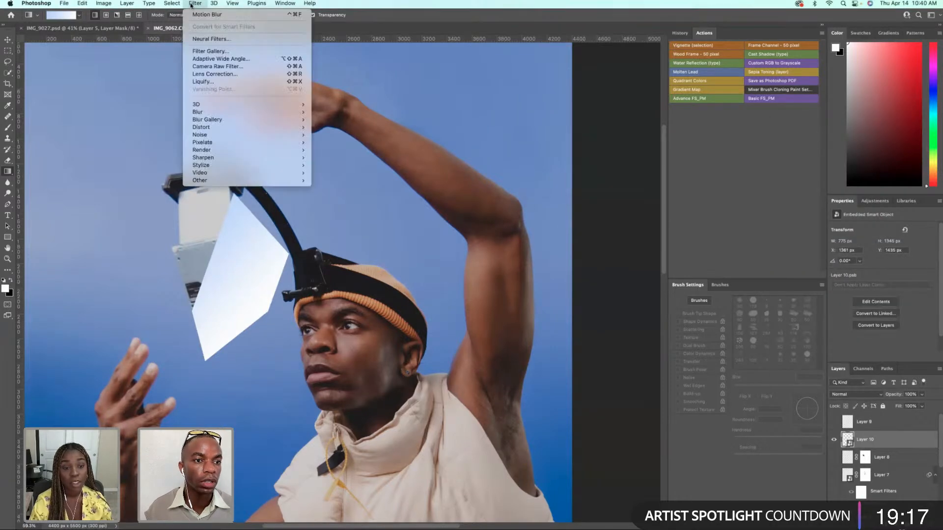
pyautogui.moveTo(236, 112)
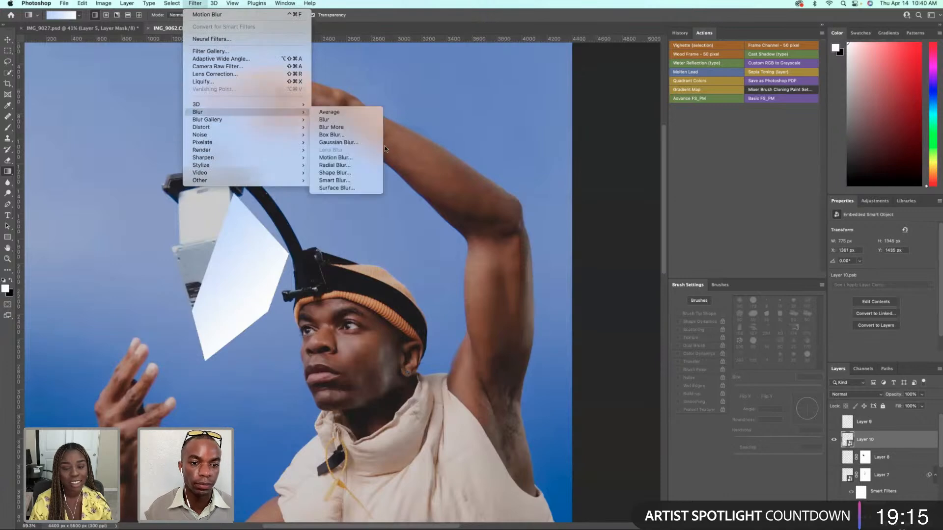
pyautogui.click(356, 159)
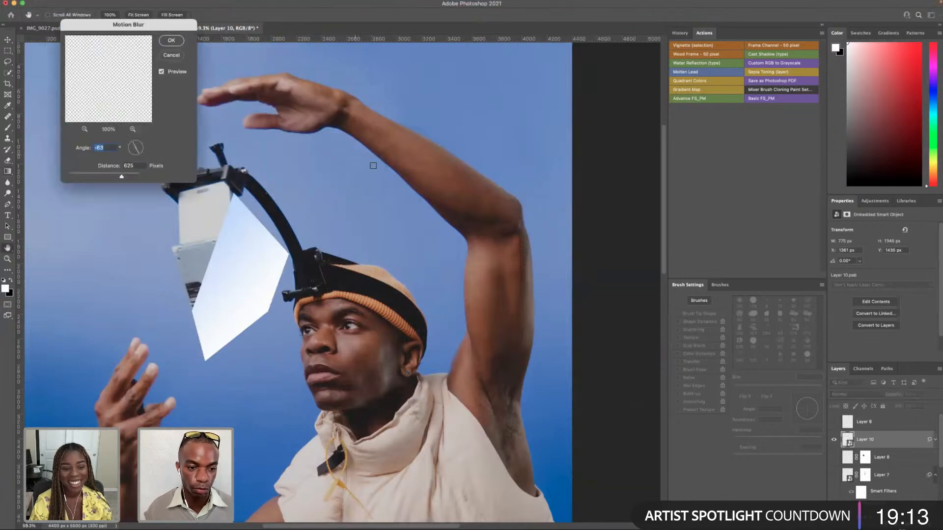
pyautogui.click(171, 40)
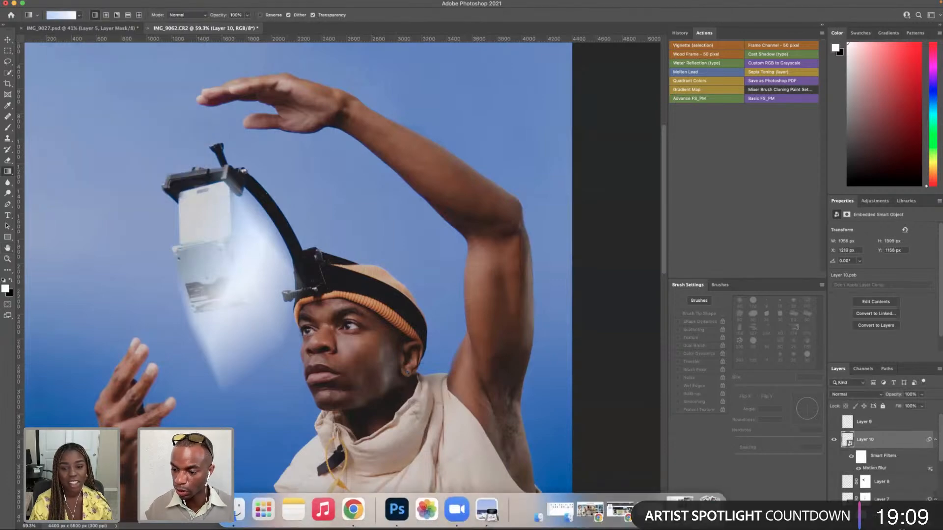
# - Add a mask to Layer 10 and paint black with a soft 125 px brush at 52% opacity over the device to reduce the glow
pyautogui.click(876, 525)
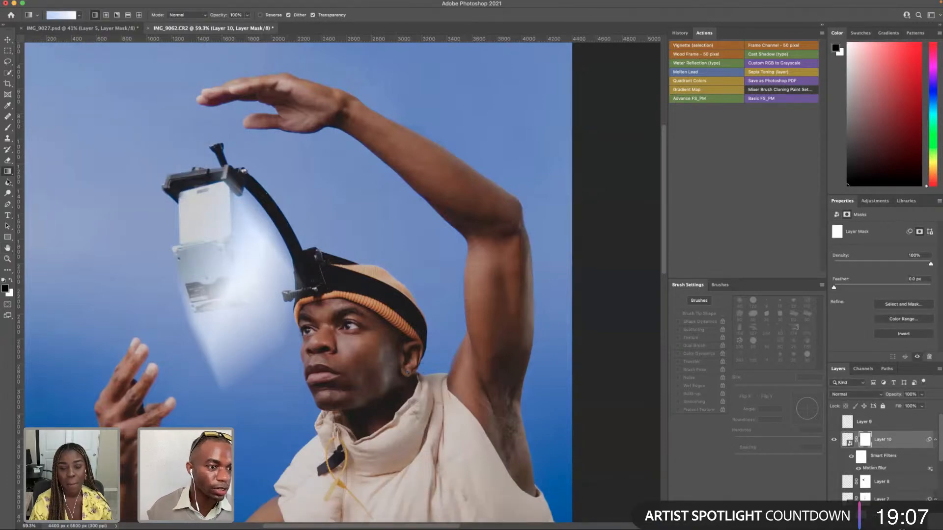
pyautogui.press('b')
pyautogui.press(']')
pyautogui.press(']')
pyautogui.press(']')
pyautogui.press(']')
pyautogui.press(']')
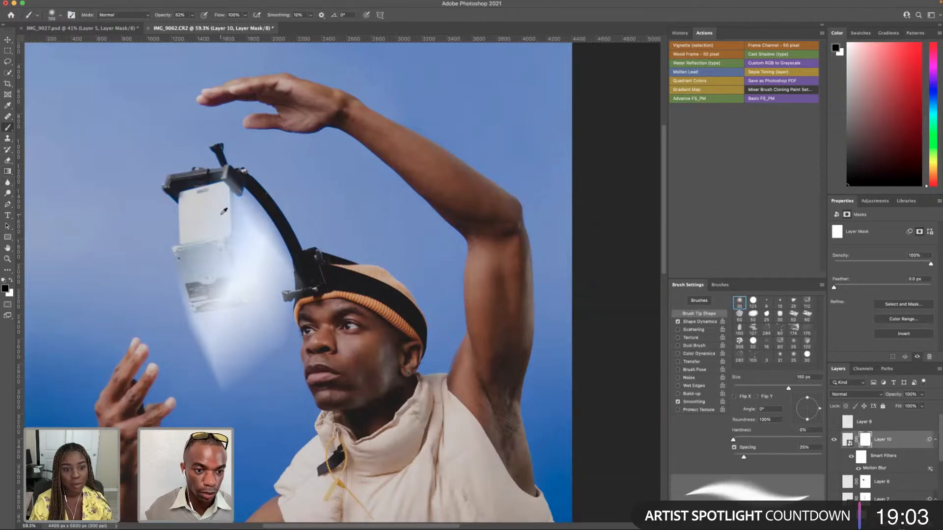
pyautogui.scroll(4, 223, 211)
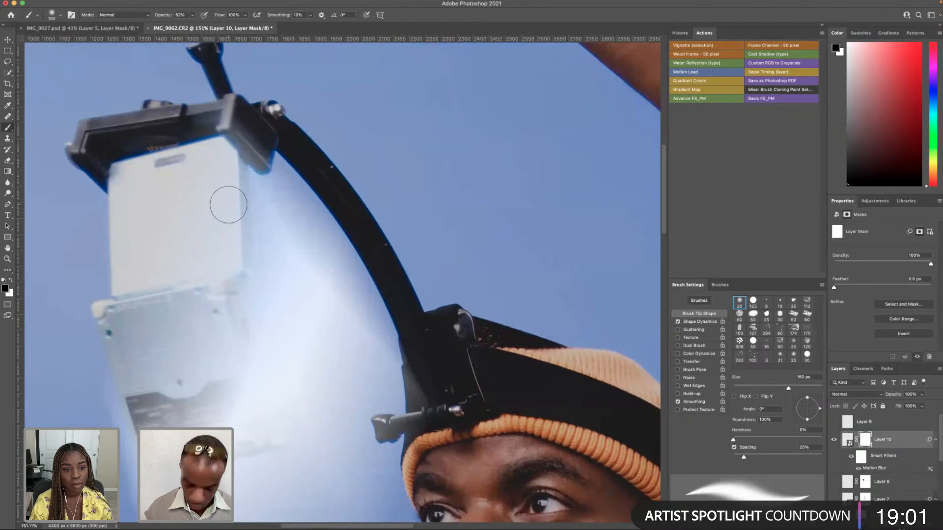
pyautogui.press('[')
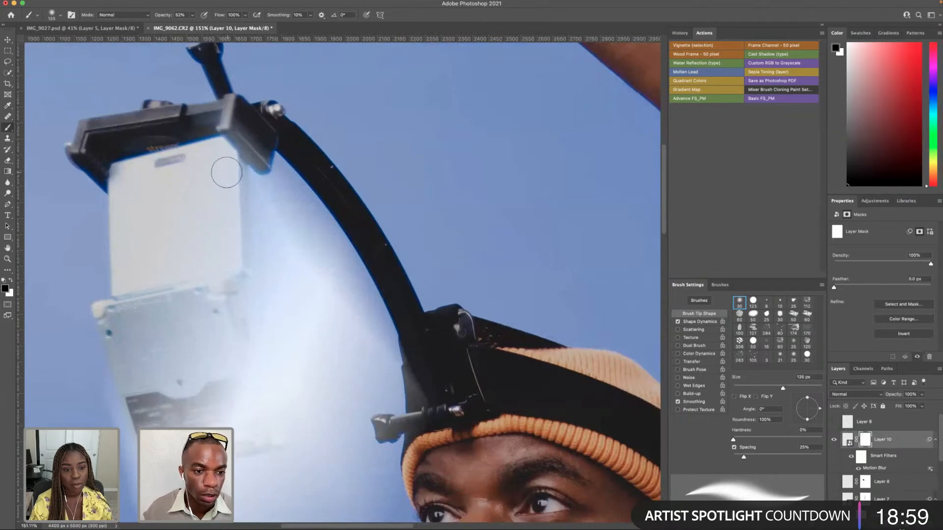
pyautogui.moveTo(230, 173)
pyautogui.mouseDown()
pyautogui.moveTo(230, 348)
pyautogui.moveTo(226, 284)
pyautogui.moveTo(260, 427)
pyautogui.moveTo(242, 436)
pyautogui.mouseUp()
pyautogui.moveTo(210, 294); pyautogui.dragTo(205, 381)
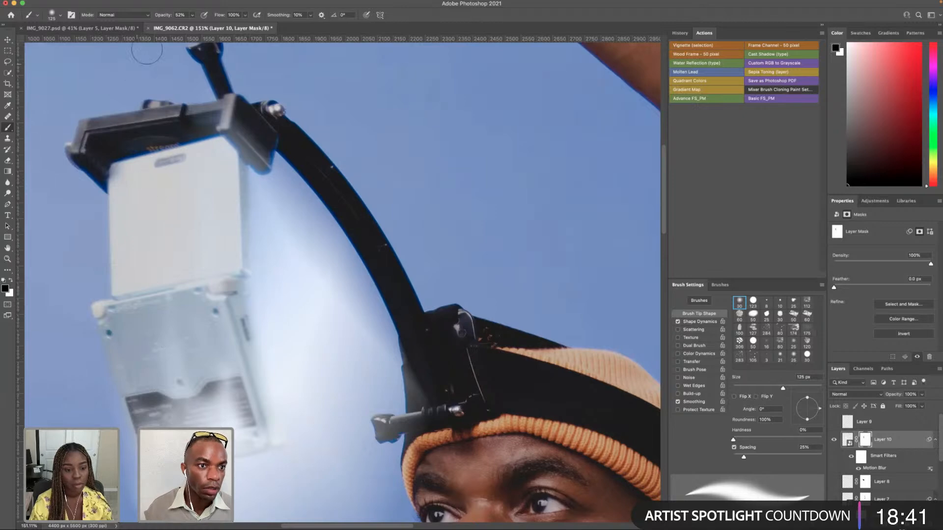
# - Raise the brush opacity to 90% and mask the remaining glow off the device's lower half and its dark label
pyautogui.click(193, 16)
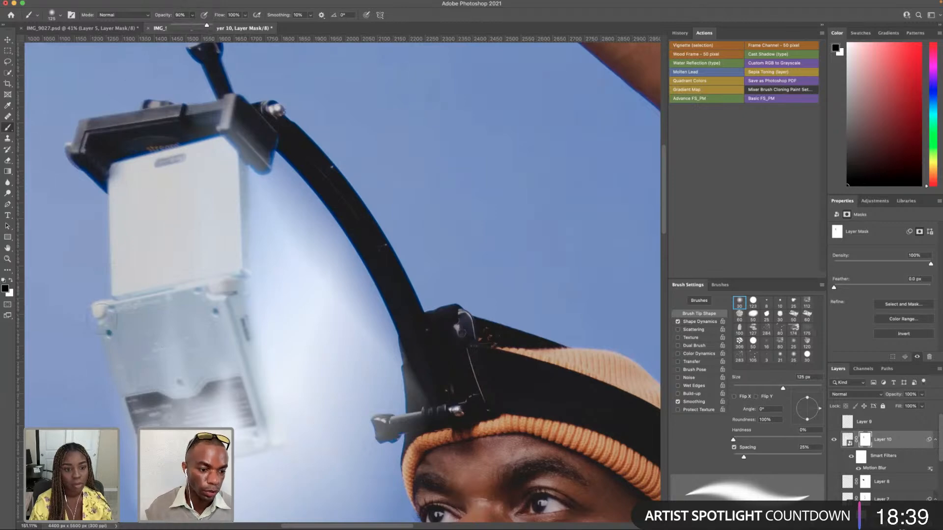
pyautogui.click(99, 388)
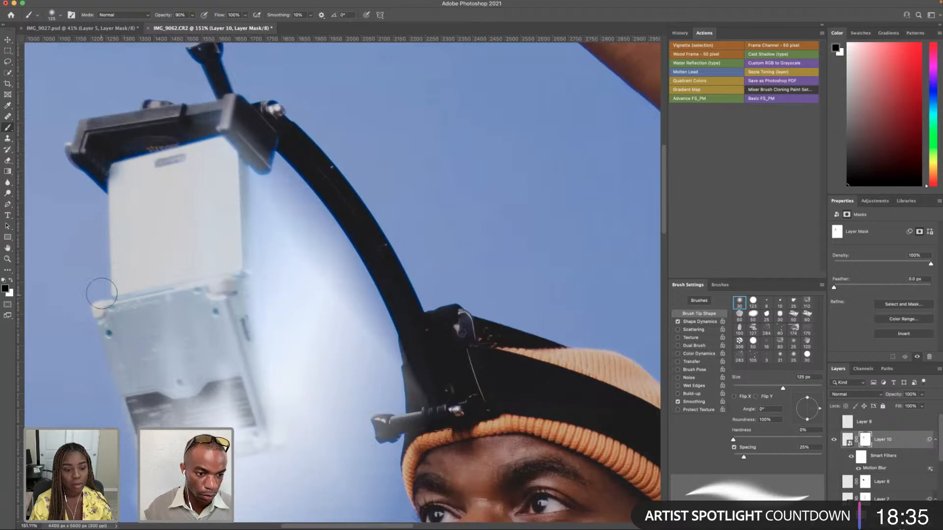
pyautogui.moveTo(166, 284); pyautogui.dragTo(173, 372)
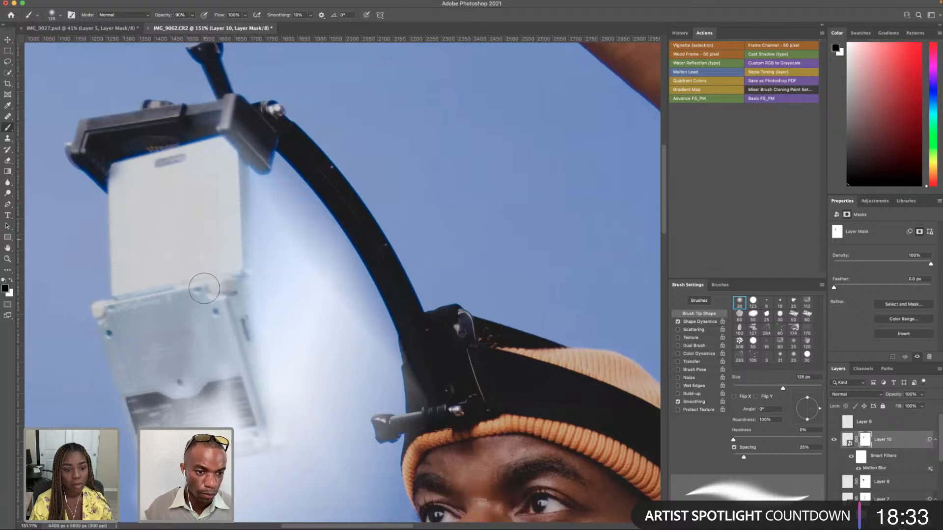
pyautogui.moveTo(185, 399); pyautogui.dragTo(152, 387)
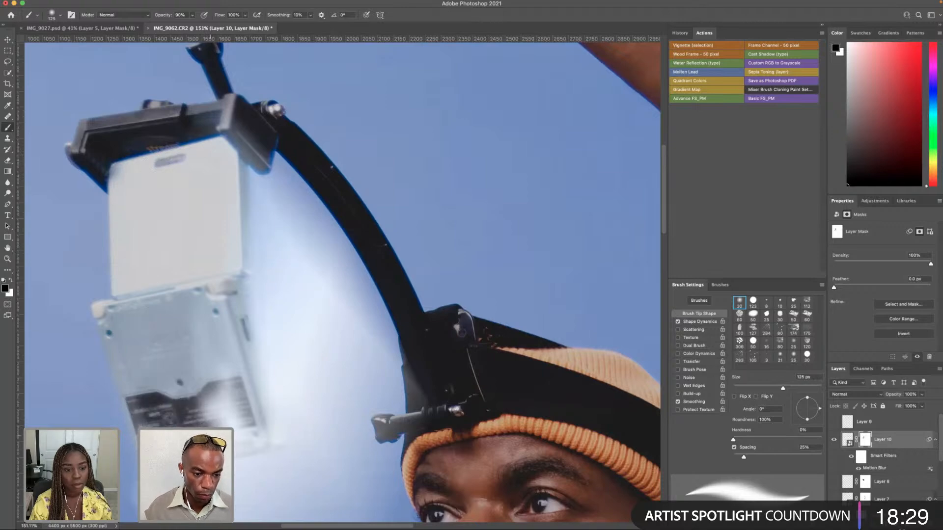
pyautogui.moveTo(215, 434)
pyautogui.mouseDown()
pyautogui.moveTo(225, 408)
pyautogui.moveTo(204, 309)
pyautogui.mouseUp()
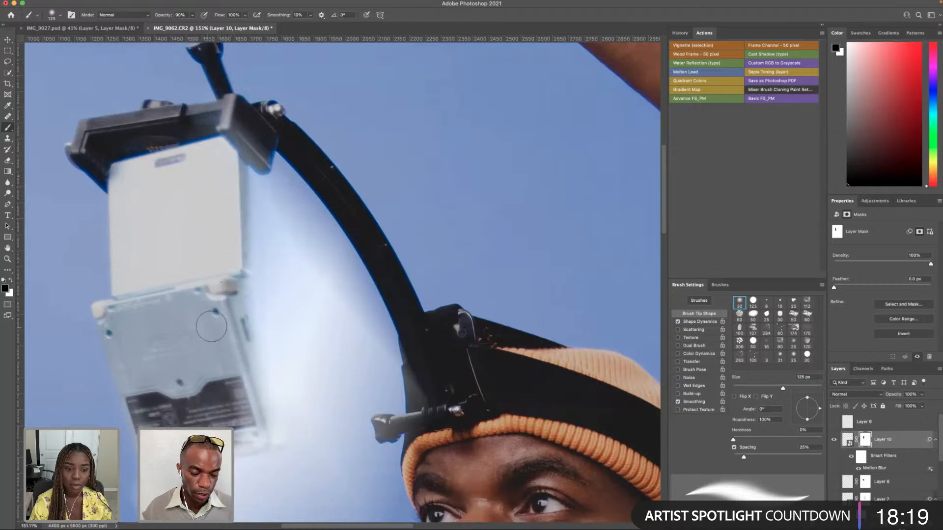
# - Reduce the soft brush to 80 px, then 60 px, and mask the glow off the device's outer side and lower edge
pyautogui.scroll(-5, 223, 341)
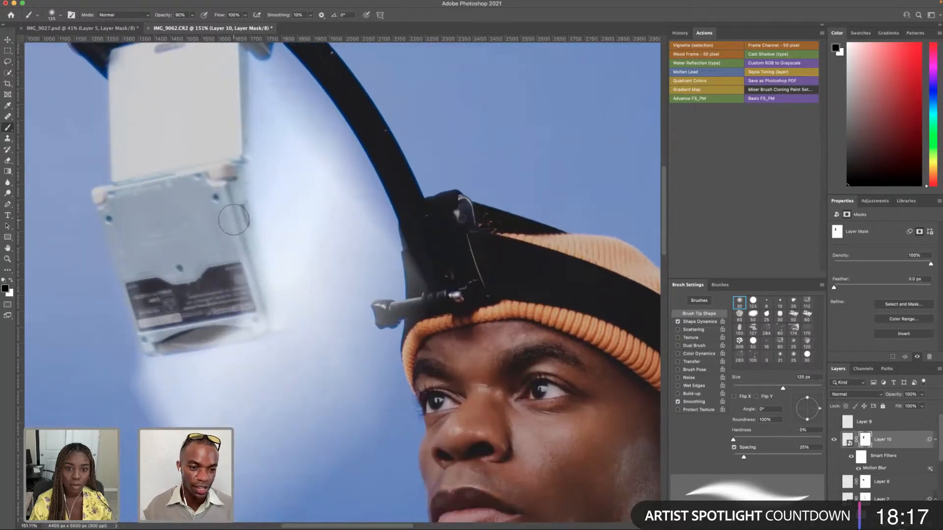
pyautogui.press('[')
pyautogui.press('[')
pyautogui.press('[')
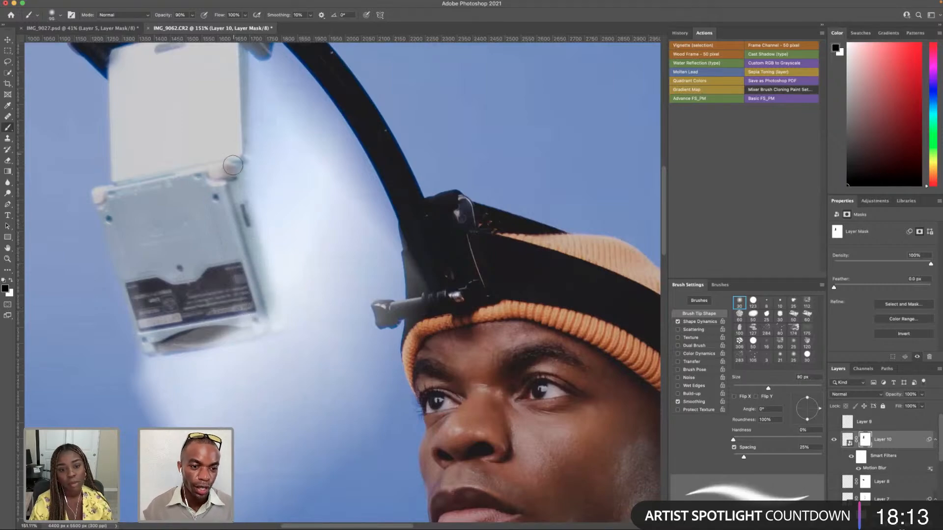
pyautogui.moveTo(231, 183); pyautogui.dragTo(249, 260)
pyautogui.moveTo(260, 293)
pyautogui.mouseDown()
pyautogui.moveTo(265, 320)
pyautogui.moveTo(263, 313)
pyautogui.moveTo(226, 330)
pyautogui.moveTo(158, 337)
pyautogui.mouseUp()
pyautogui.moveTo(228, 330)
pyautogui.mouseDown()
pyautogui.moveTo(262, 324)
pyautogui.moveTo(268, 310)
pyautogui.moveTo(272, 328)
pyautogui.mouseUp()
pyautogui.press('[')
pyautogui.press(']')
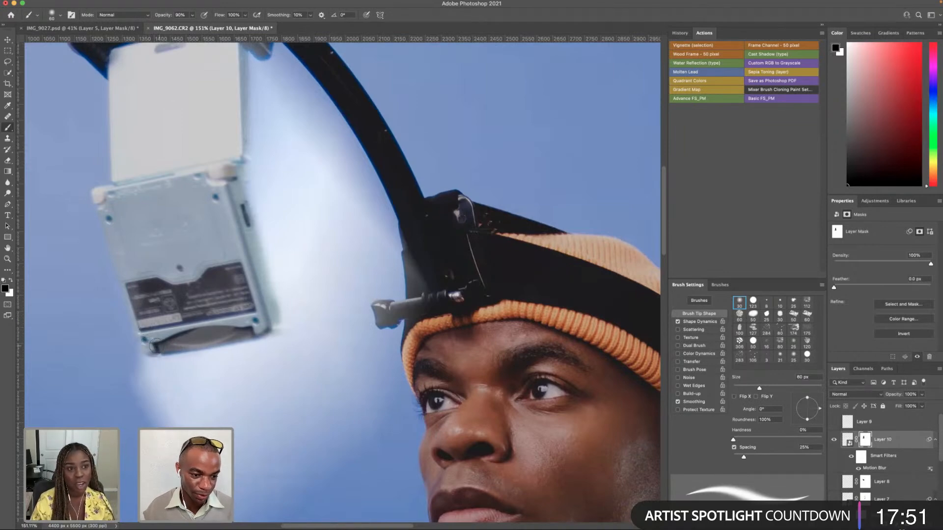
# - Raise the brush opacity to 100%, enlarge the brush to 175 px and mask the remaining haze off the device's lower half
pyautogui.press(']')
pyautogui.press(']')
pyautogui.press(']')
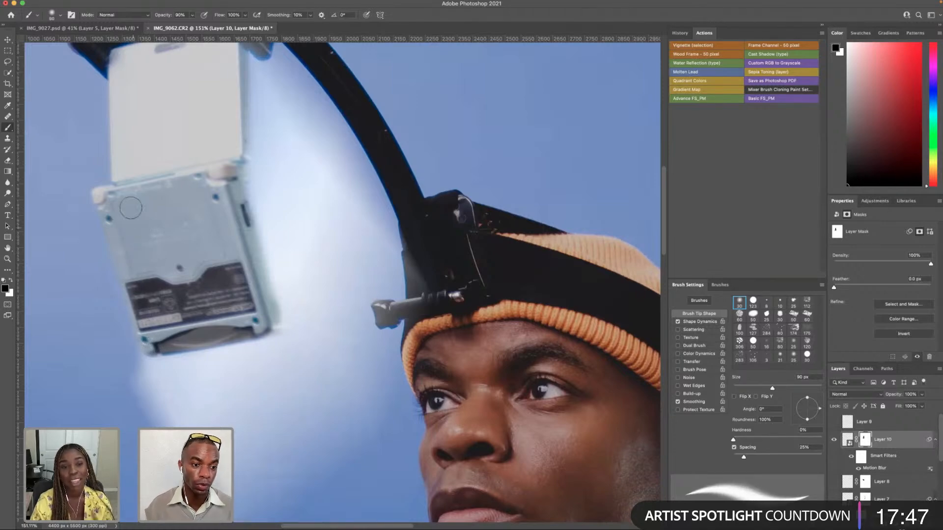
pyautogui.click(192, 17)
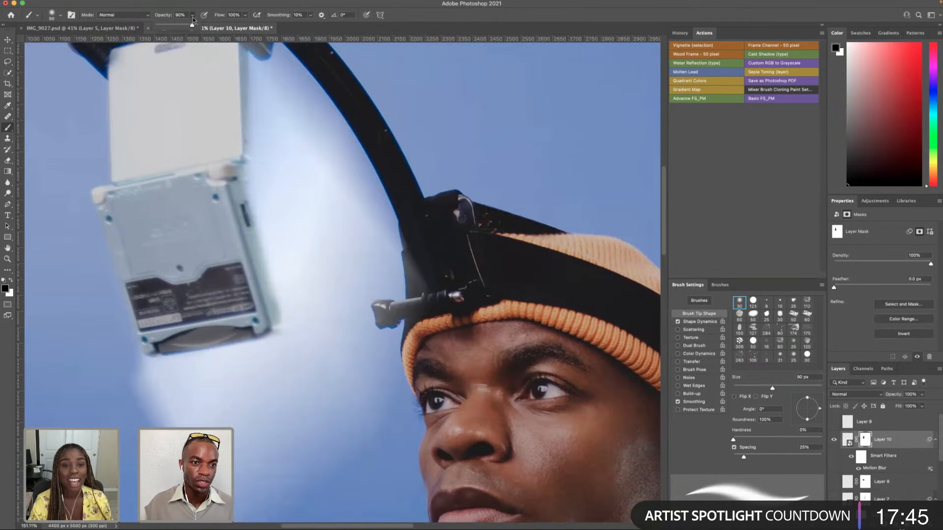
pyautogui.moveTo(212, 28); pyautogui.dragTo(214, 31)
pyautogui.click(209, 239)
pyautogui.press(']')
pyautogui.press(']')
pyautogui.press(']')
pyautogui.press(']')
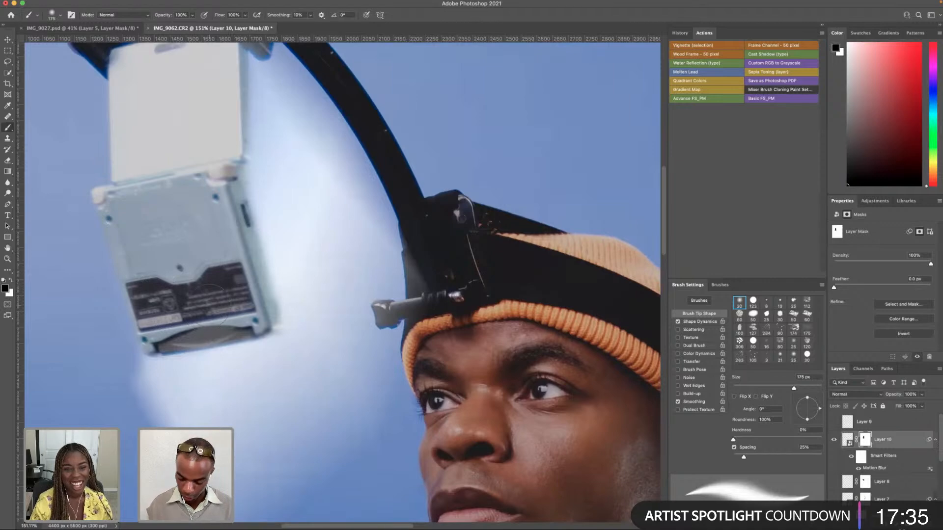
# - Reduce the brush to 90 px, then 70 px, and clean the glow off the device's side edge and lower corners
pyautogui.press('[')
pyautogui.press('[')
pyautogui.press('[')
pyautogui.press('[')
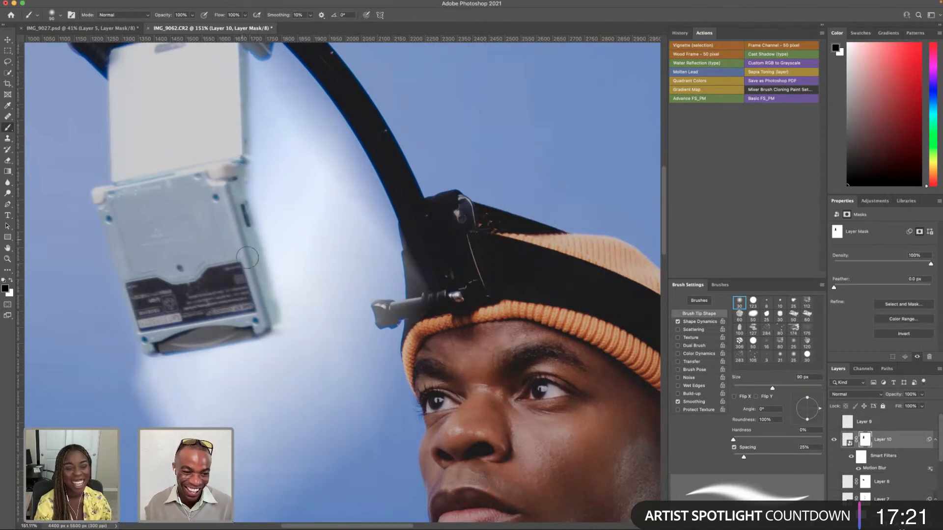
pyautogui.press('[')
pyautogui.press('[')
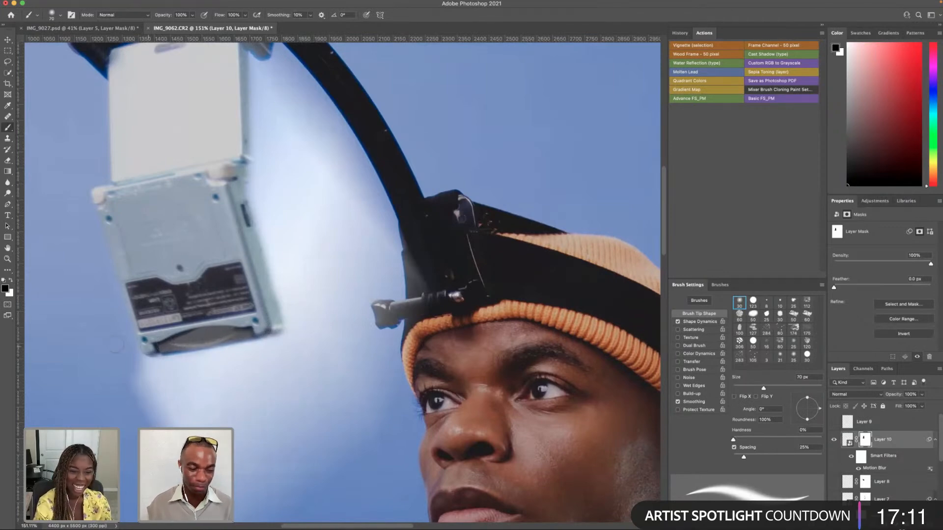
# - Enlarge the soft brush to 200 px and mask the outer edge of the beam below the device
pyautogui.press(']')
pyautogui.press(']')
pyautogui.press(']')
pyautogui.press(']')
pyautogui.press(']')
pyautogui.press(']')
pyautogui.press(']')
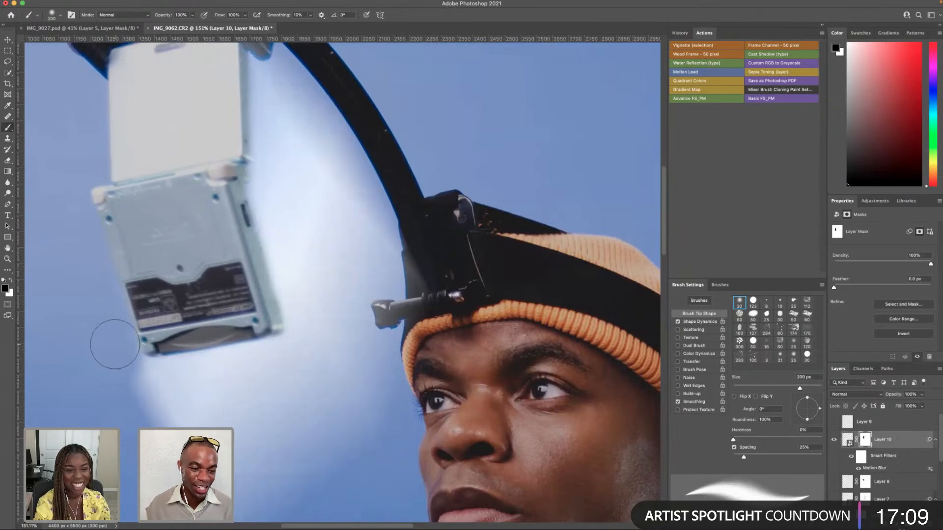
pyautogui.scroll(-5, 115, 343)
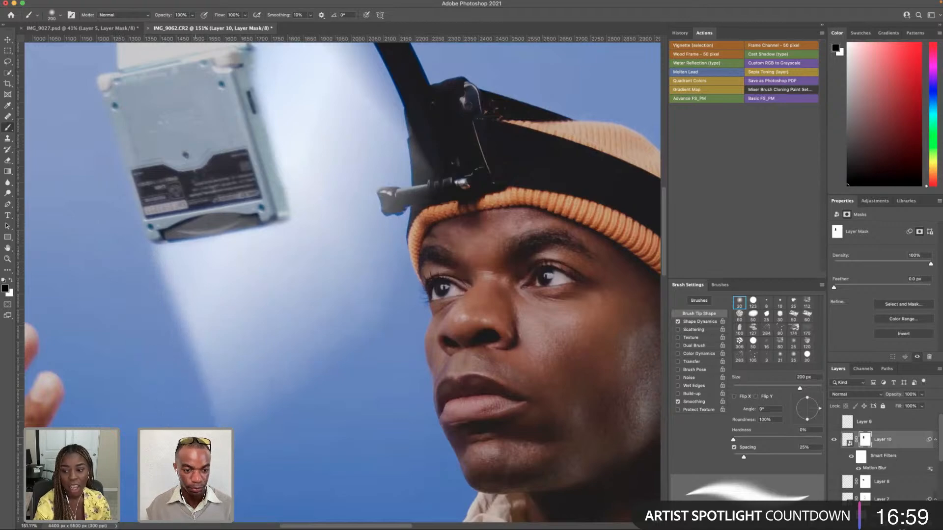
pyautogui.scroll(5, 198, 206)
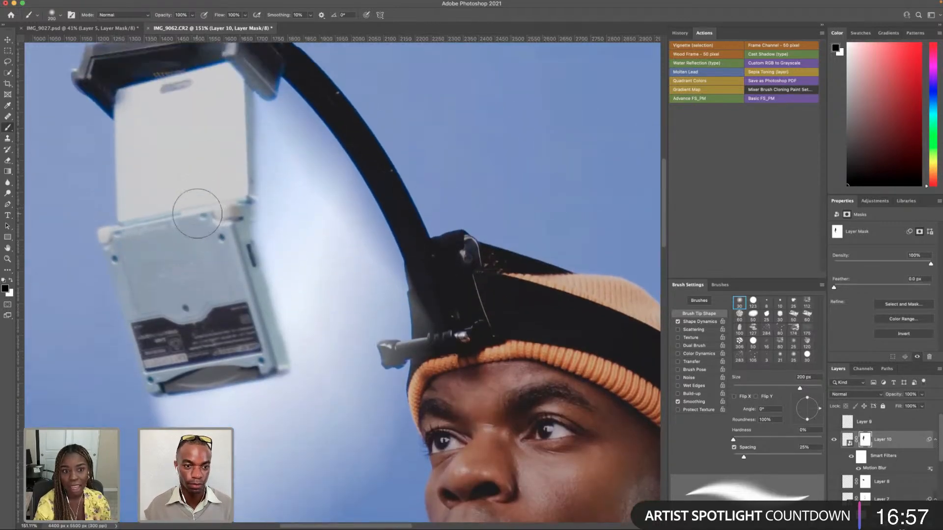
# - Set the brush to 90 px at 38% opacity and lightly mask the beam's edge beside the curved black arm
pyautogui.scroll(-2, 299, 238)
pyautogui.scroll(-5, 302, 236)
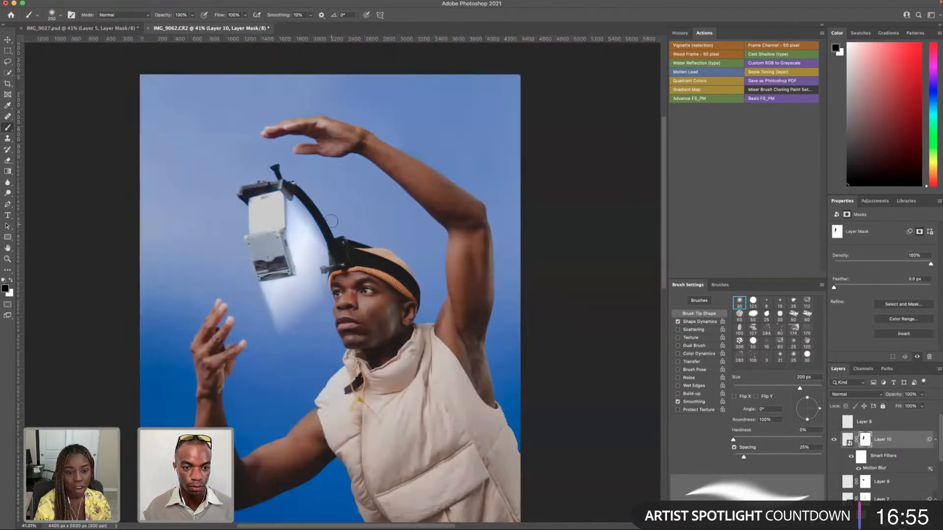
pyautogui.scroll(6, 312, 190)
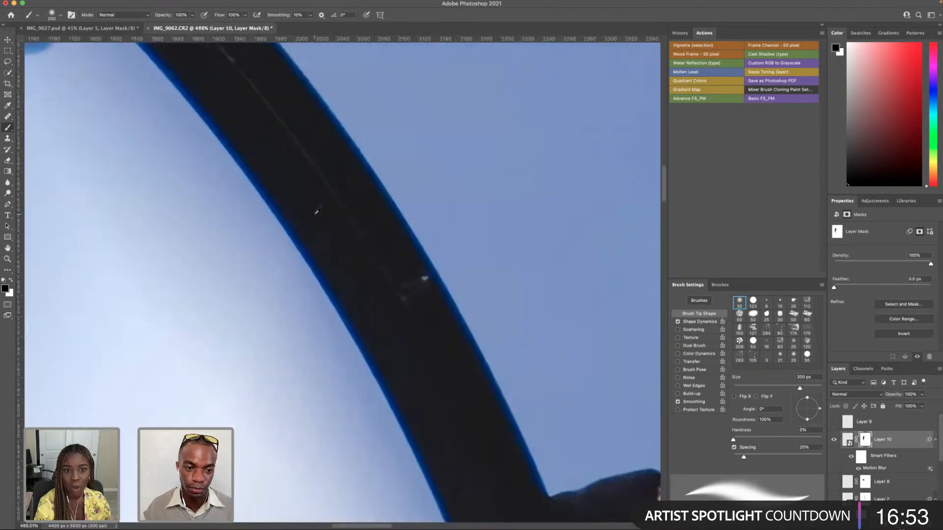
pyautogui.scroll(-2, 309, 211)
pyautogui.press('[')
pyautogui.press('[')
pyautogui.press('[')
pyautogui.press('[')
pyautogui.press('[')
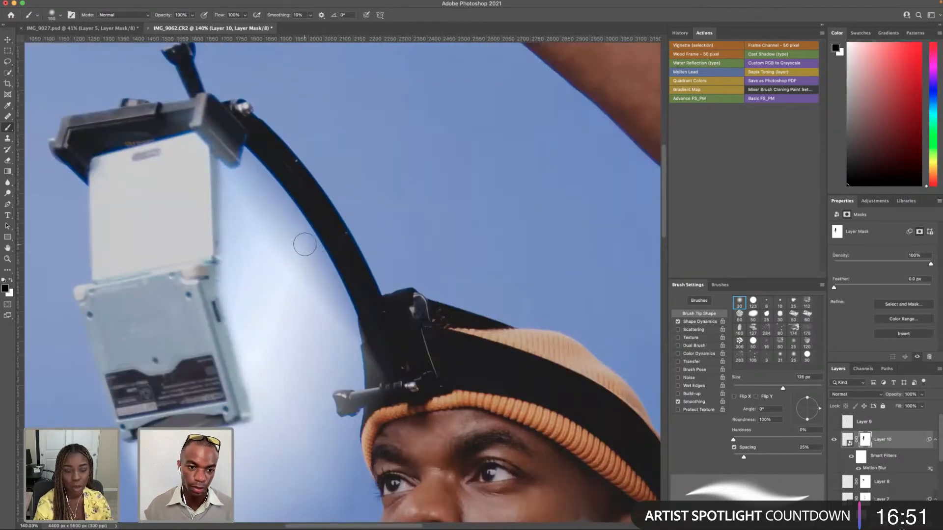
pyautogui.click(192, 16)
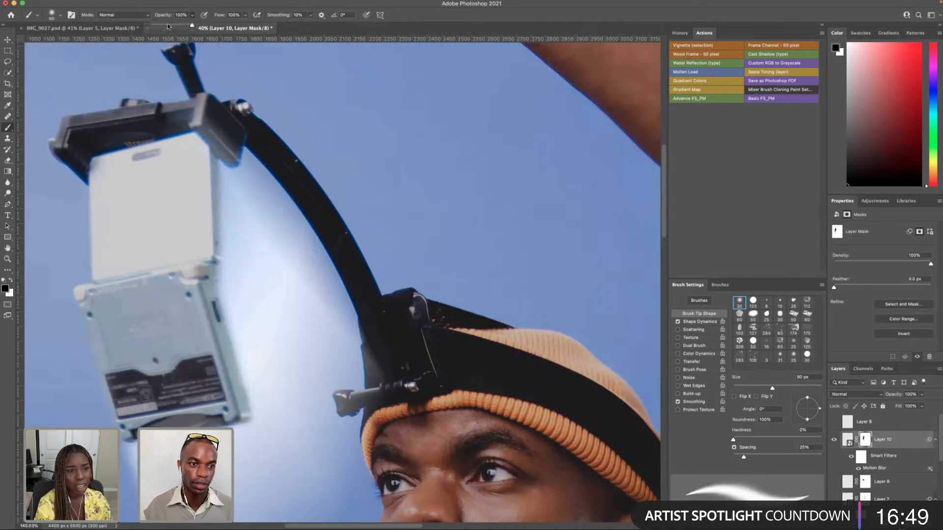
pyautogui.click(296, 254)
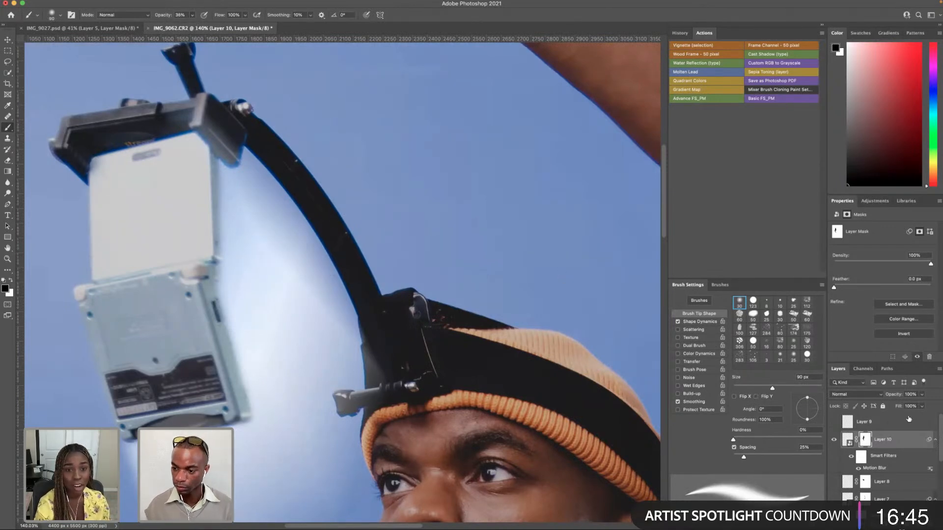
# - Target Layer 10 itself instead of its mask and set its blend mode to Soft Light
pyautogui.click(878, 395)
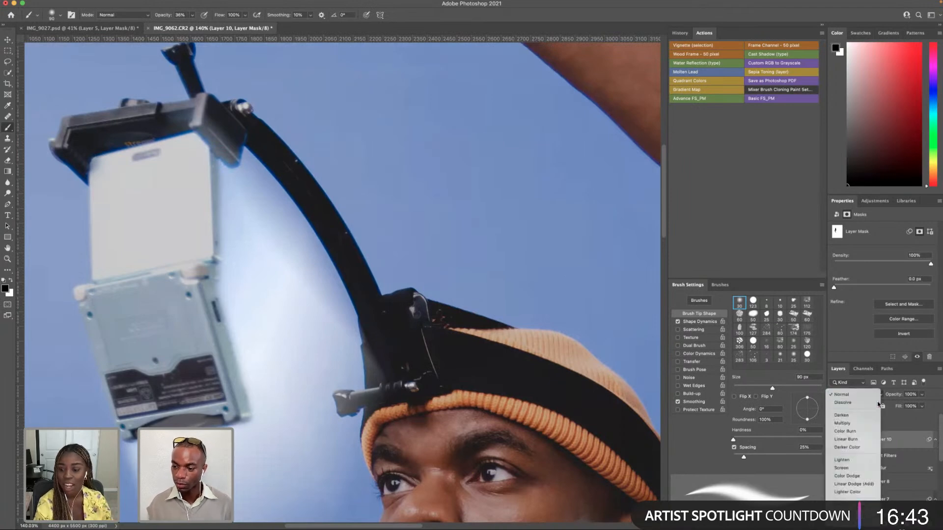
pyautogui.click(935, 410)
pyautogui.click(848, 440)
pyautogui.click(852, 395)
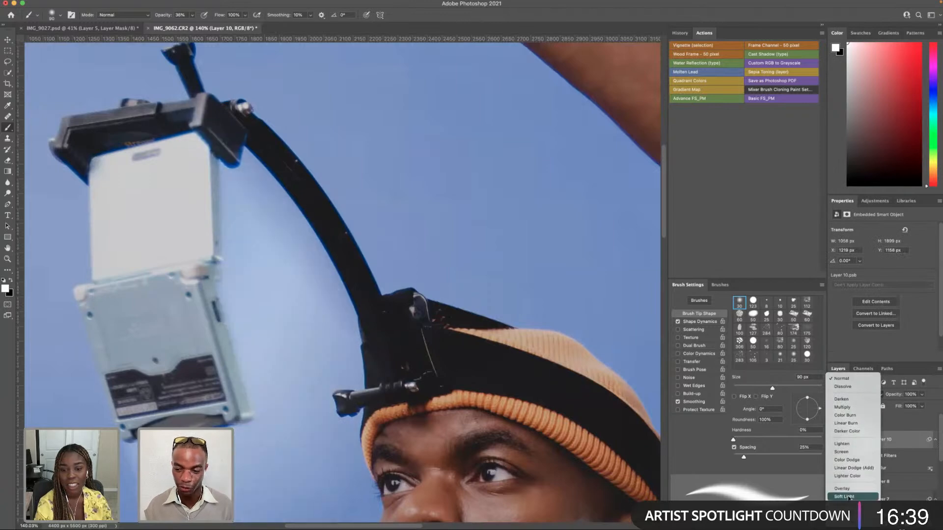
pyautogui.click(848, 497)
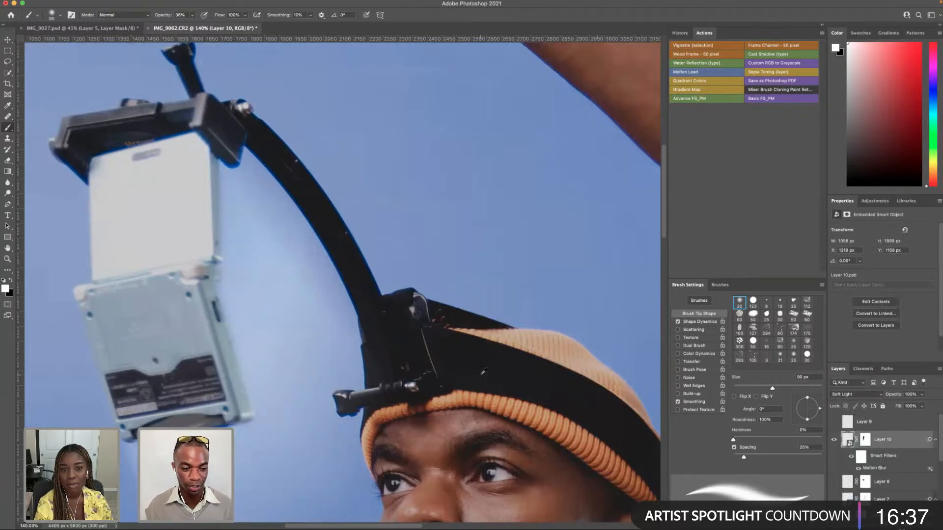
pyautogui.scroll(-5, 482, 371)
pyautogui.scroll(-5, 487, 372)
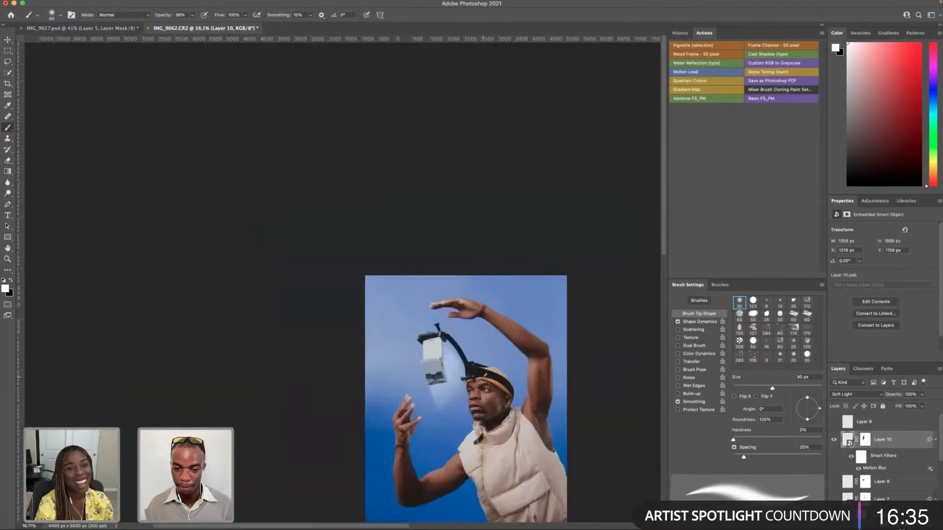
pyautogui.scroll(5, 494, 378)
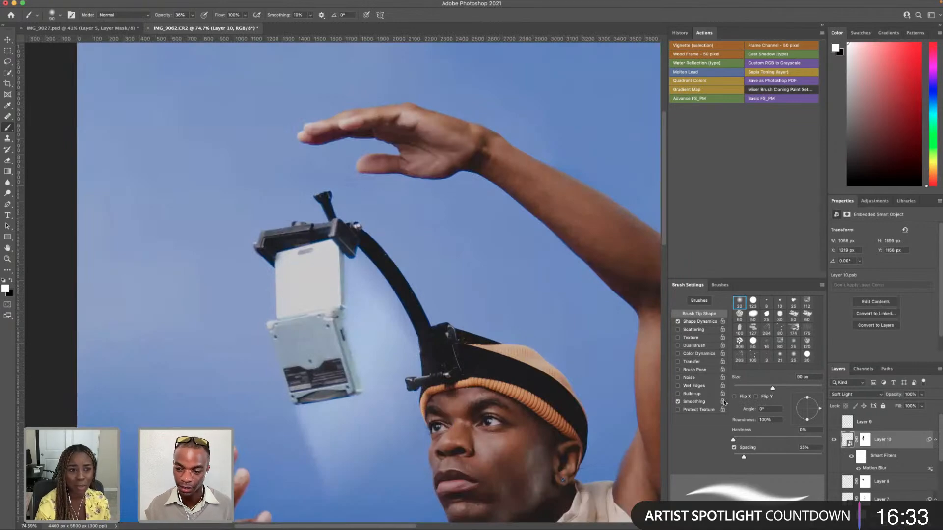
# - Target Layer 10's mask and fade the beam's lower end above the raised hand with black and a soft 600 px brush
pyautogui.click(866, 440)
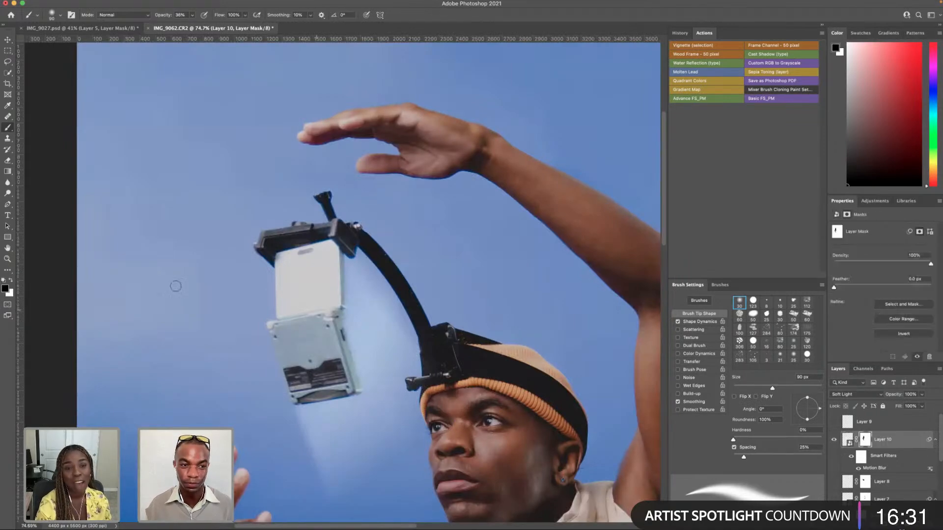
pyautogui.press('x')
pyautogui.scroll(-3, 172, 270)
pyautogui.press(']')
pyautogui.press(']')
pyautogui.press(']')
pyautogui.press(']')
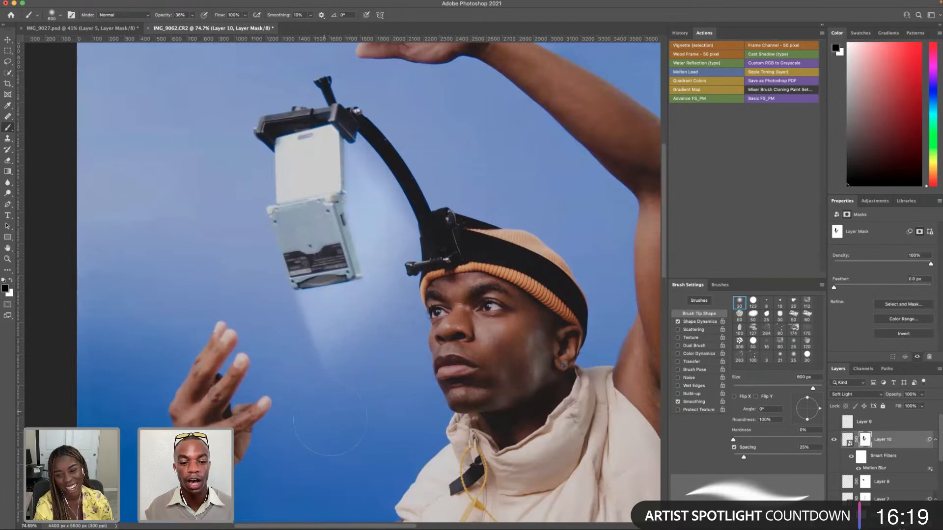
pyautogui.scroll(-5, 439, 408)
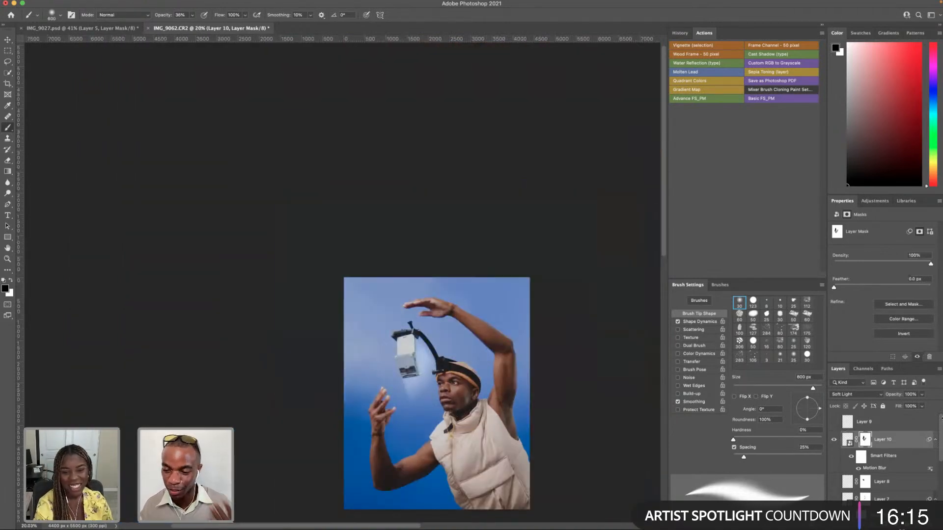
# - Delete the hidden Layer 9 and check the beam in the whole image
pyautogui.click(833, 423)
pyautogui.click(846, 423)
pyautogui.press('Delete')
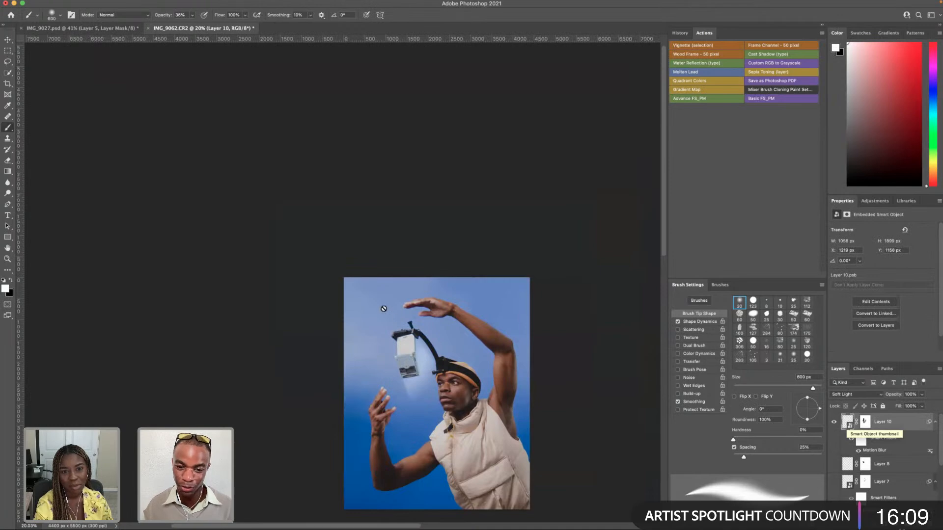
pyautogui.scroll(3, 474, 376)
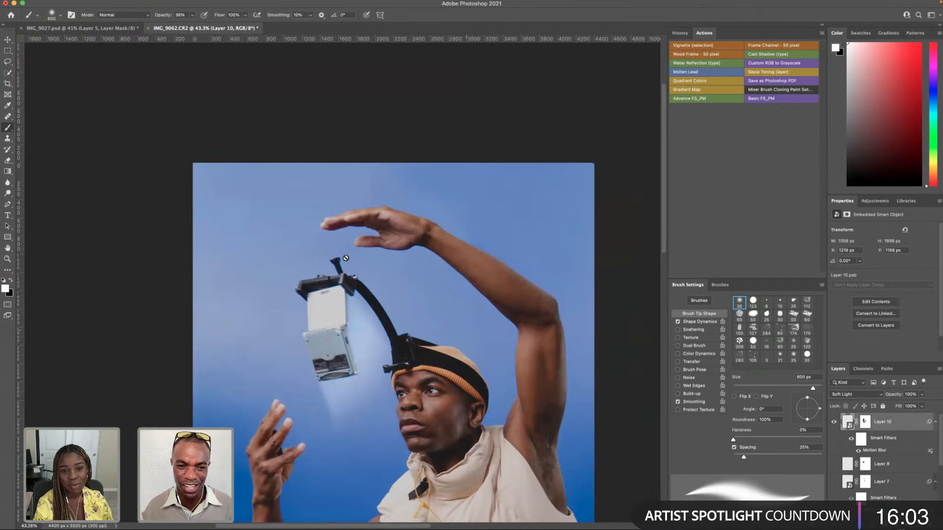
pyautogui.scroll(-3, 364, 266)
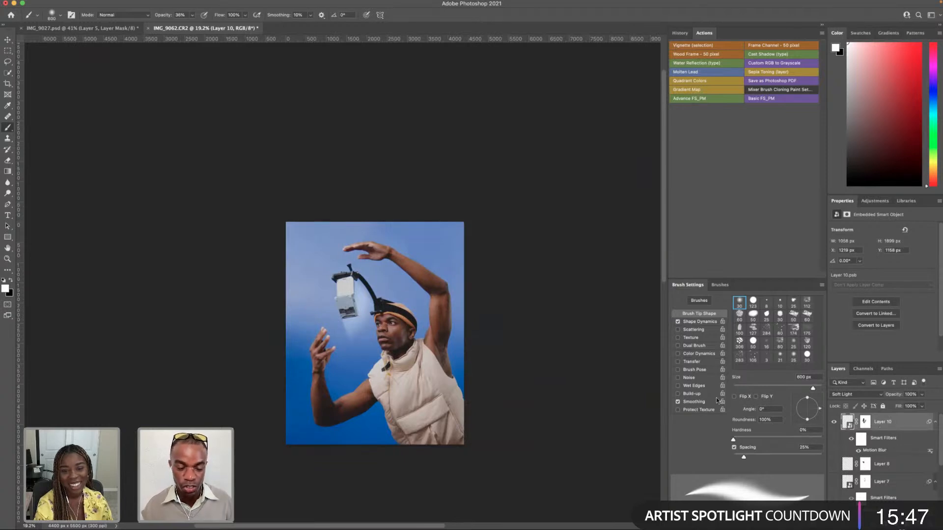
# - Select Layer 6 and start a Pen path running up the outer long edge of the device's white panel
pyautogui.click(7, 39)
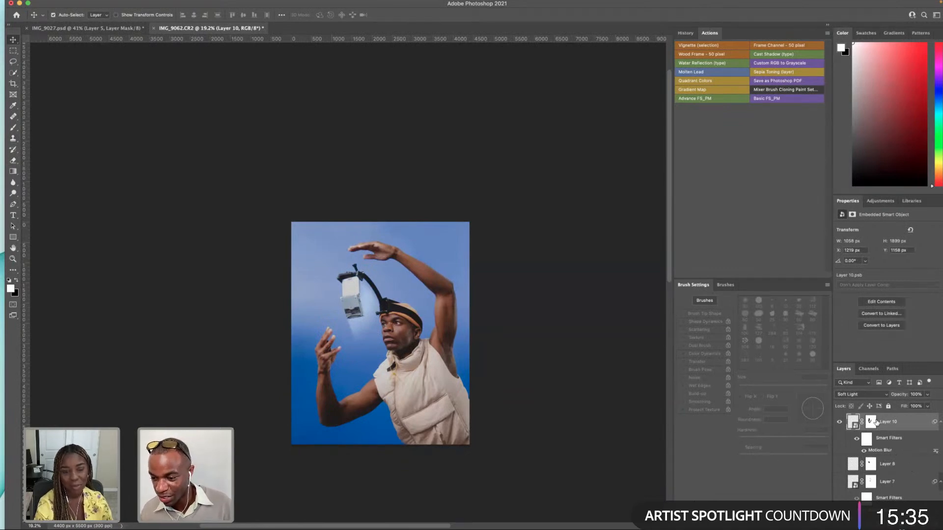
pyautogui.click(400, 344)
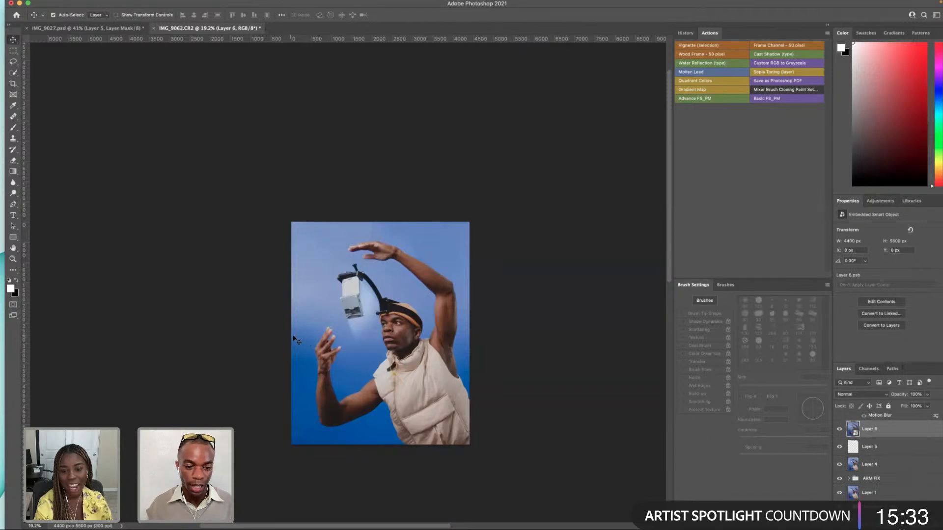
pyautogui.click(14, 204)
pyautogui.scroll(10, 342, 299)
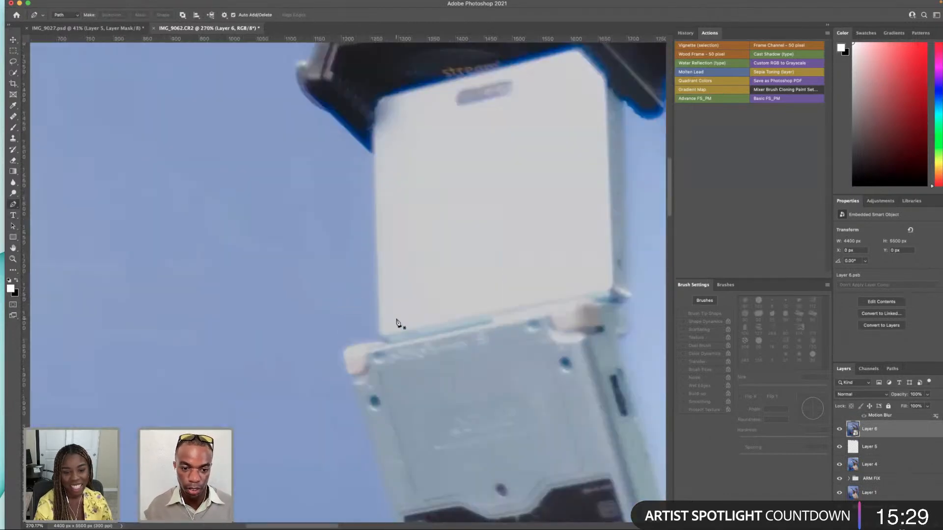
pyautogui.click(378, 315)
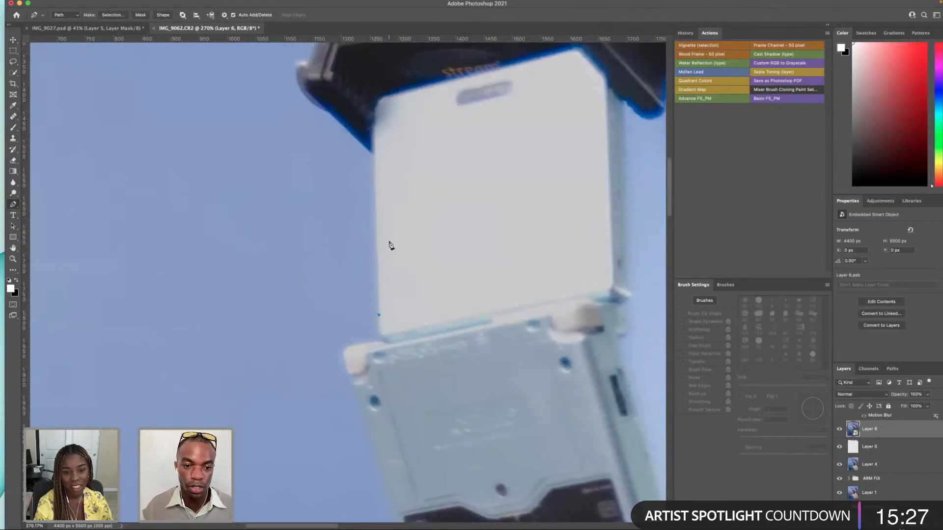
pyautogui.click(375, 173)
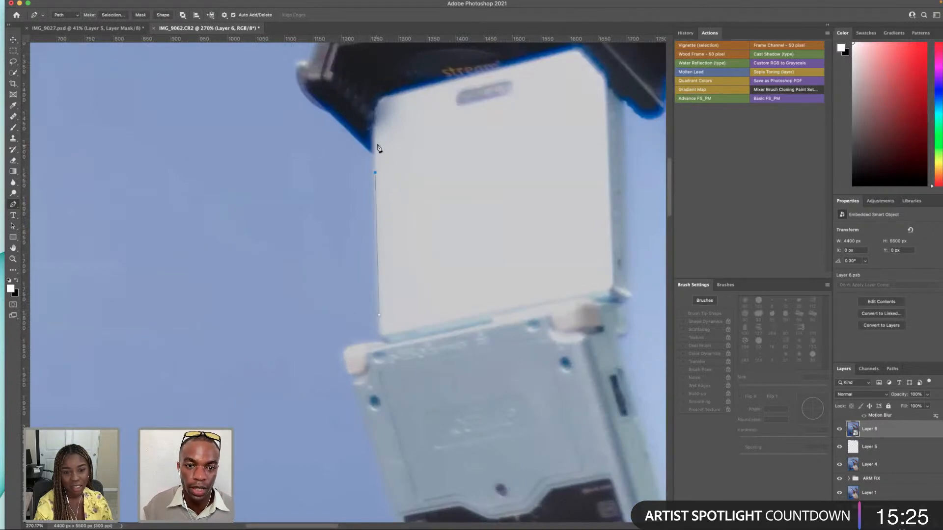
pyautogui.click(372, 141)
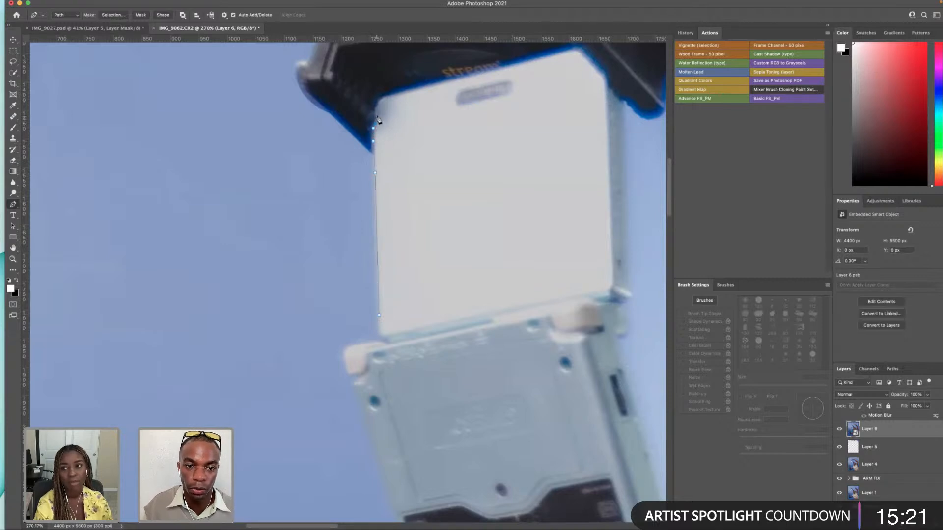
# - Continue the Pen path along the white panel's upper edge and around its angled corner below the black bracket
pyautogui.click(383, 98)
pyautogui.click(391, 95)
pyautogui.click(417, 91)
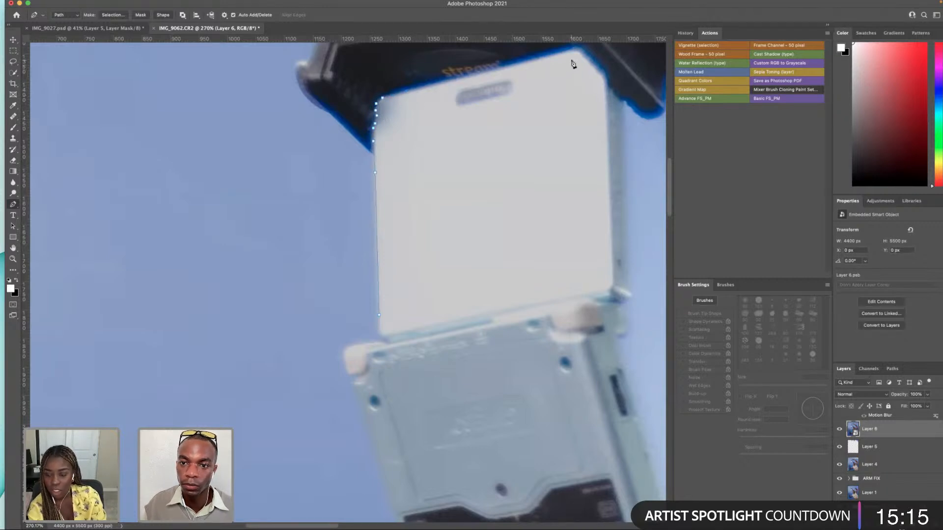
pyautogui.click(569, 50)
pyautogui.click(580, 50)
pyautogui.click(588, 58)
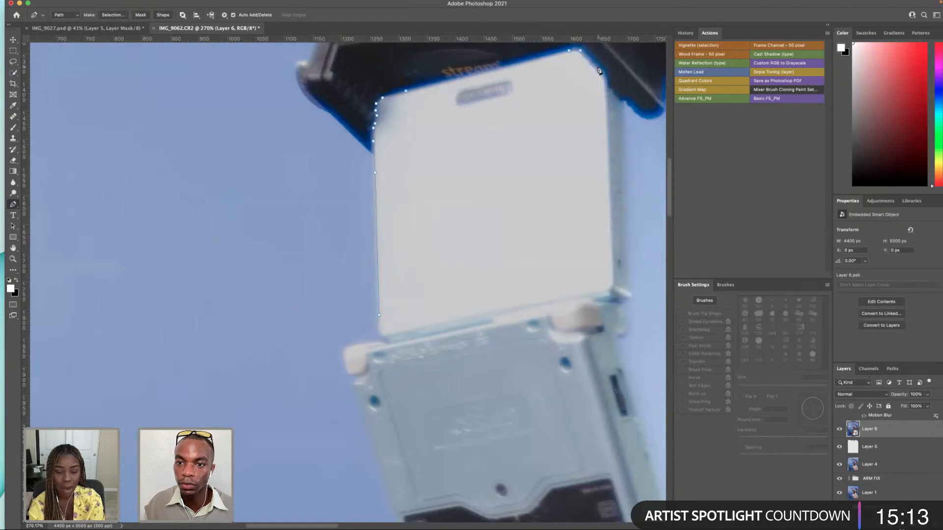
pyautogui.click(607, 79)
pyautogui.click(612, 88)
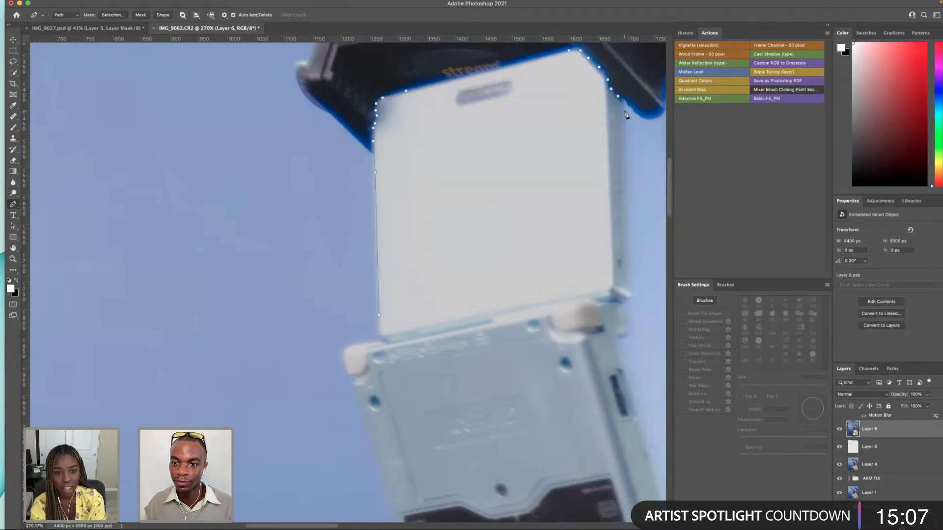
# - Extend the path down the white panel's right side edge to the hinge
pyautogui.click(627, 216)
pyautogui.click(630, 254)
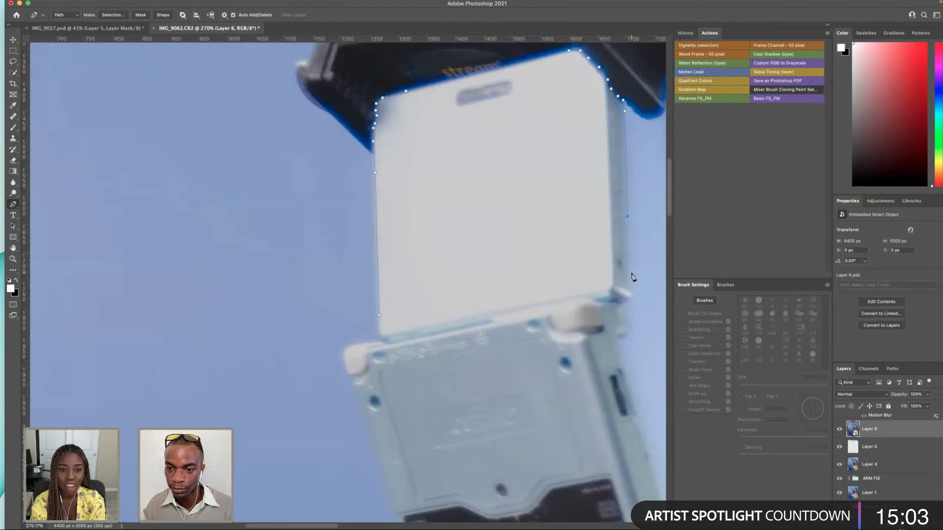
pyautogui.scroll(2, 628, 217)
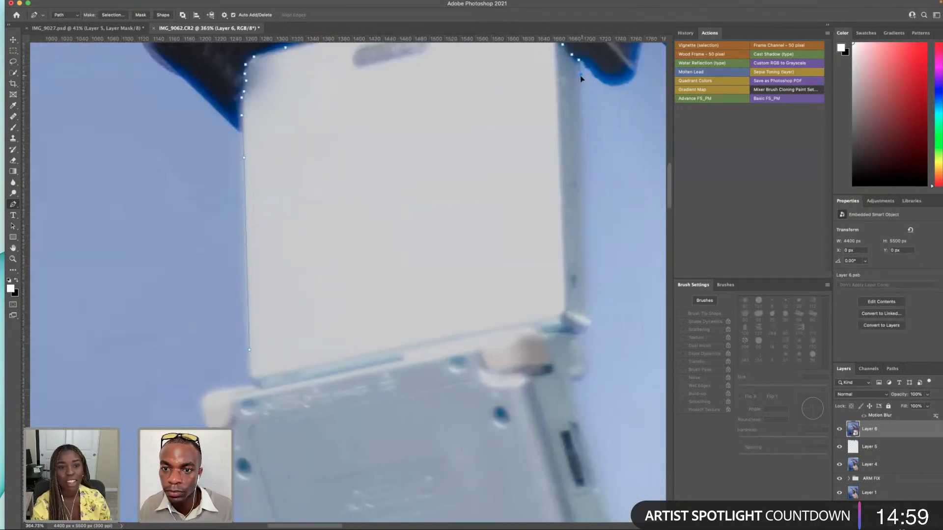
pyautogui.click(590, 316)
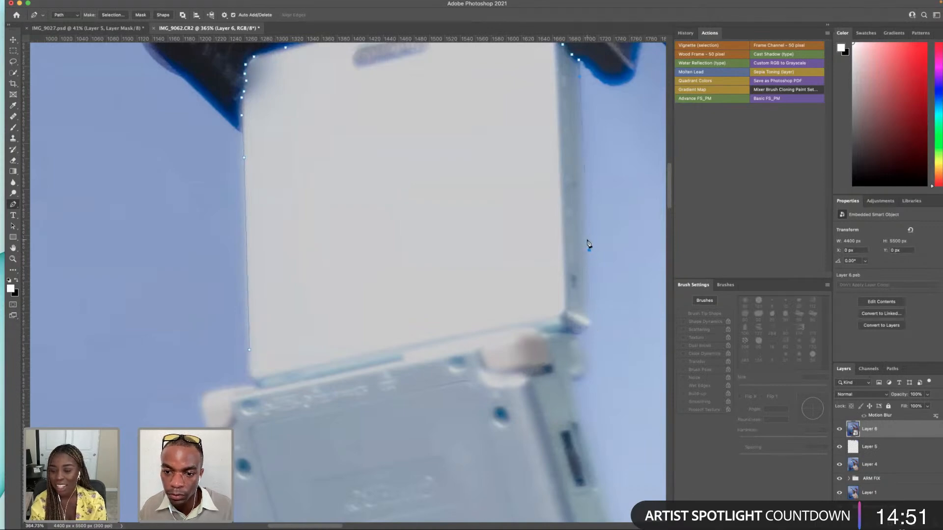
pyautogui.click(587, 240)
pyautogui.click(590, 299)
pyautogui.click(592, 320)
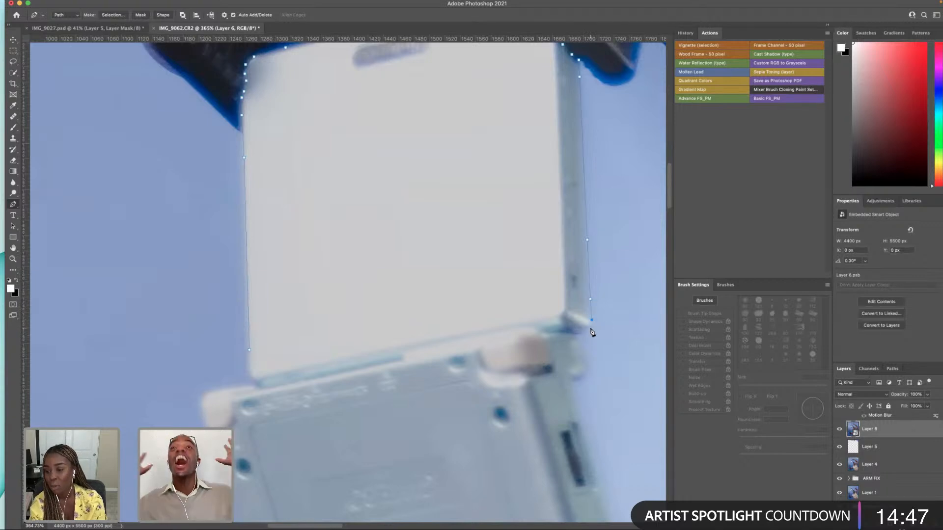
# - Trace the path around the rounded hinge bump between the white panel and the device's lower body
pyautogui.click(590, 327)
pyautogui.click(587, 332)
pyautogui.click(578, 336)
pyautogui.click(581, 342)
pyautogui.click(588, 358)
pyautogui.click(589, 368)
pyautogui.click(587, 376)
pyautogui.click(583, 379)
pyautogui.click(578, 382)
pyautogui.click(574, 389)
# - Continue the path down the long right edge of the device's lower body
pyautogui.hscroll(3, 574, 391)
pyautogui.scroll(-5, 574, 392)
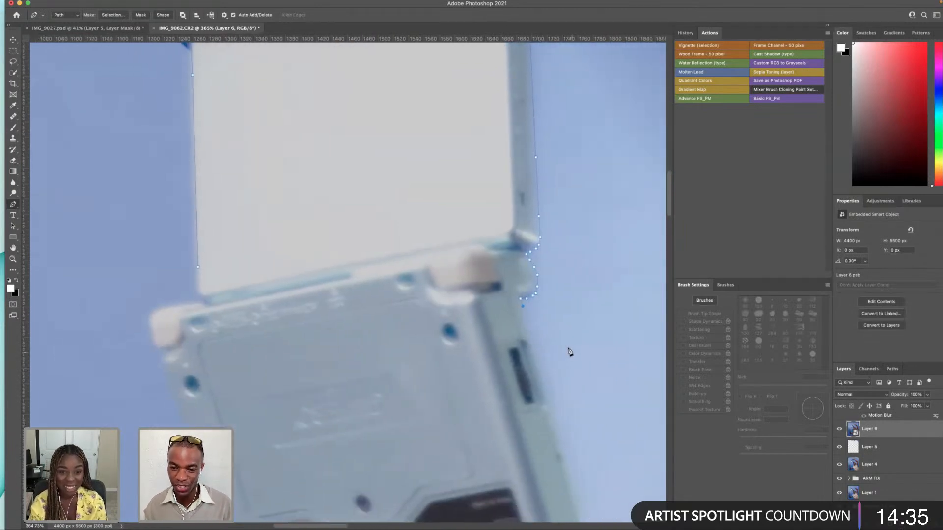
pyautogui.hscroll(4, 556, 340)
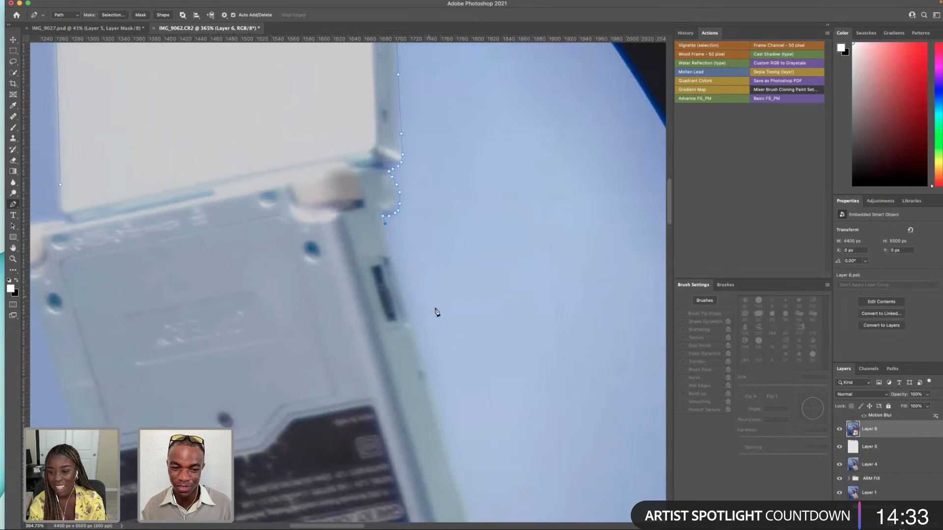
pyautogui.click(408, 307)
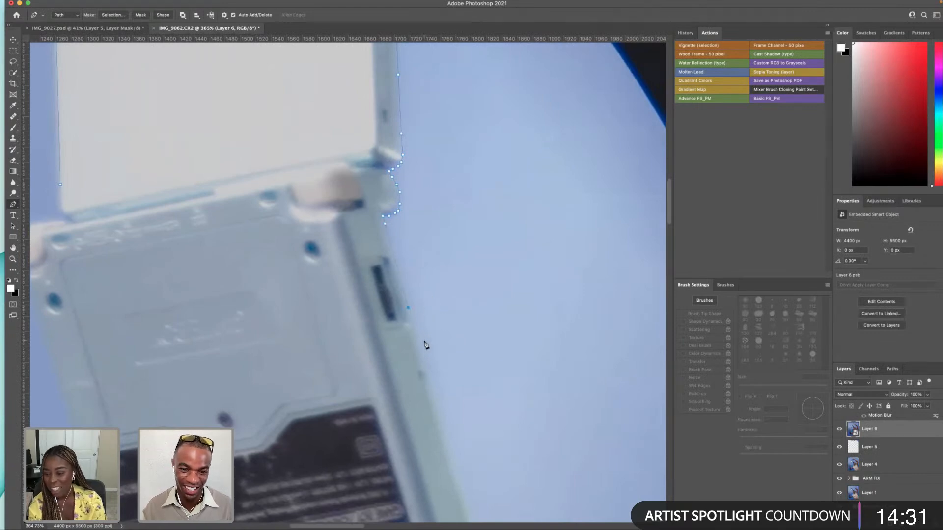
pyautogui.click(429, 372)
pyautogui.scroll(-5, 431, 375)
pyautogui.click(453, 307)
pyautogui.click(464, 341)
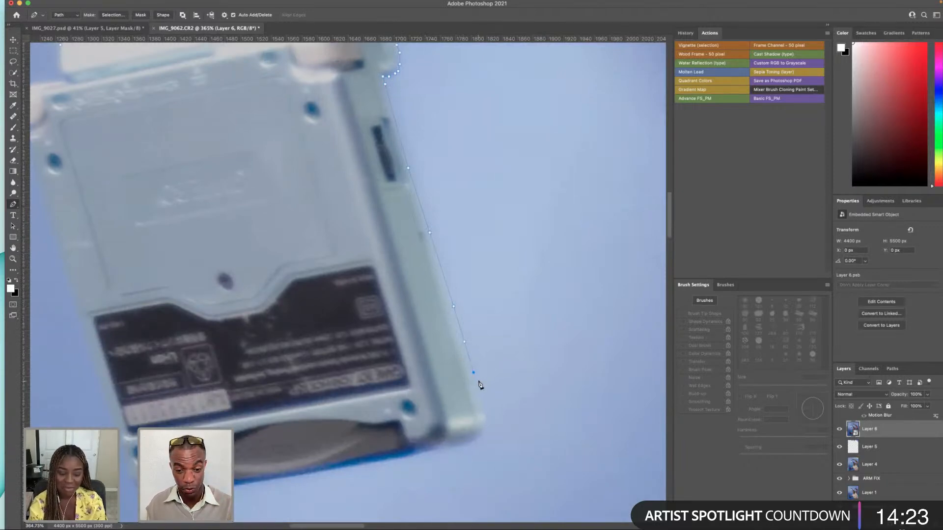
# - Round the lower body's bottom right corner with closely spaced path anchors
pyautogui.click(479, 384)
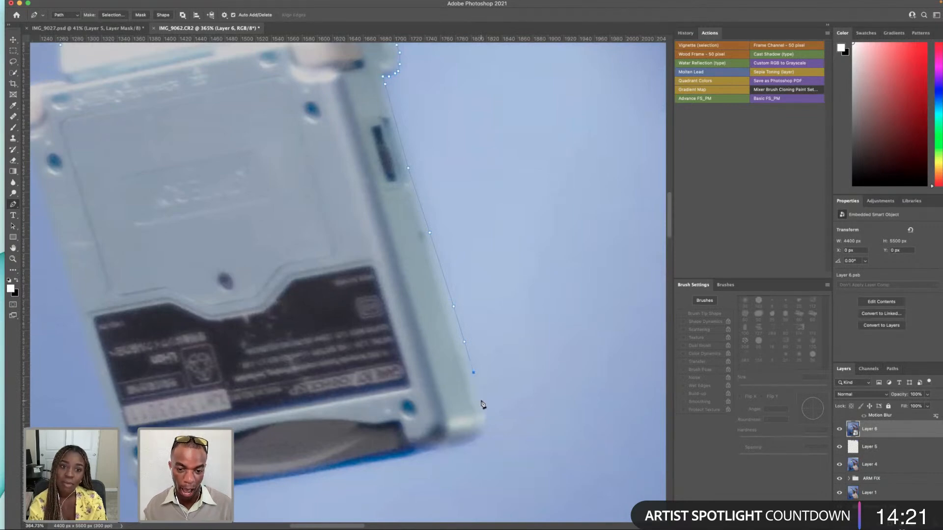
pyautogui.click(484, 417)
pyautogui.click(484, 428)
pyautogui.click(476, 438)
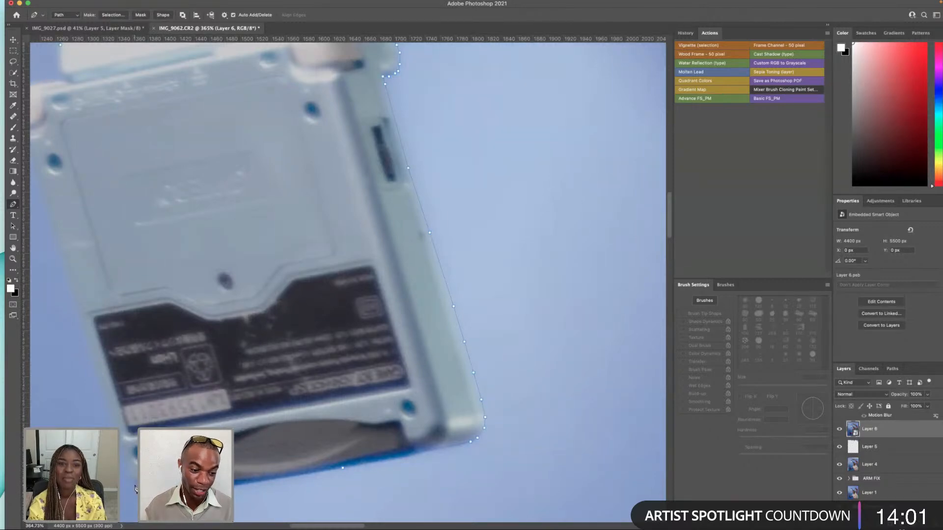
# - Run the path up the lower body's left edge from its bottom corner to below the light corner knob
pyautogui.hscroll(-5, 186, 476)
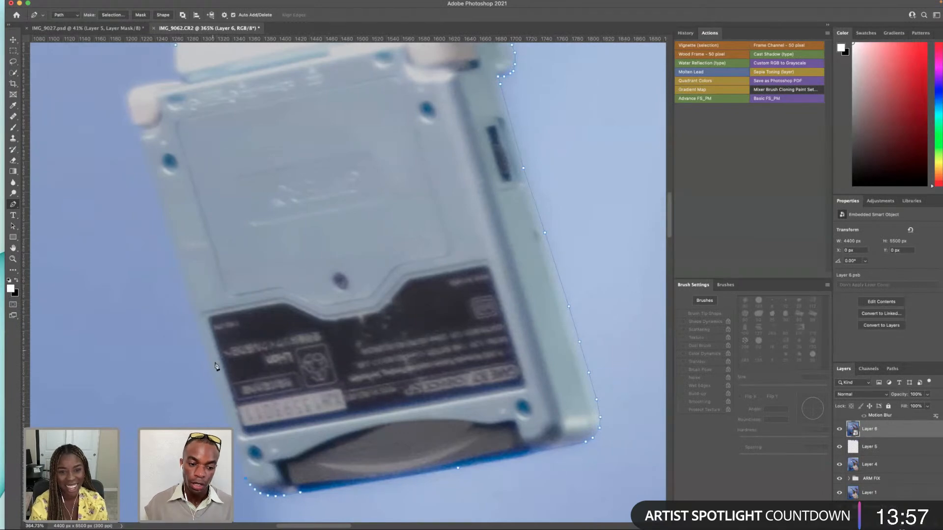
pyautogui.click(242, 467)
pyautogui.click(226, 410)
pyautogui.click(190, 297)
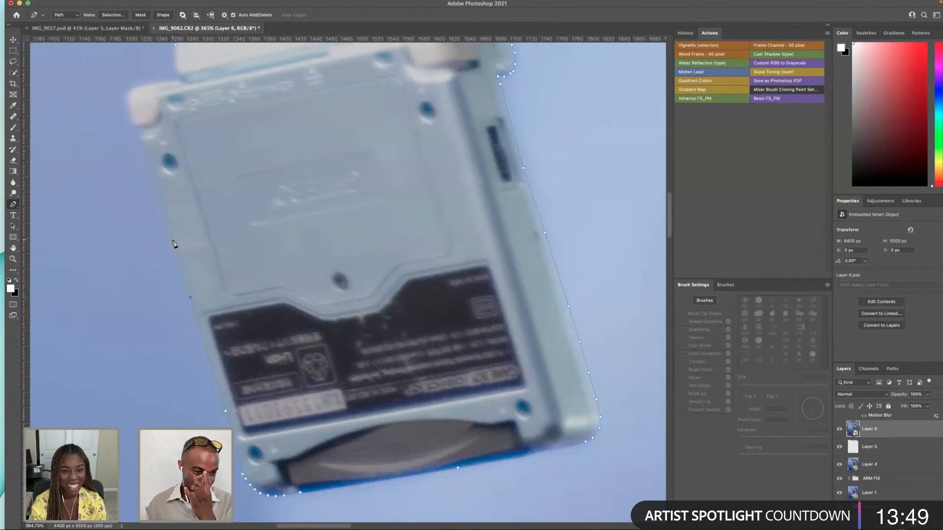
pyautogui.scroll(3, 171, 235)
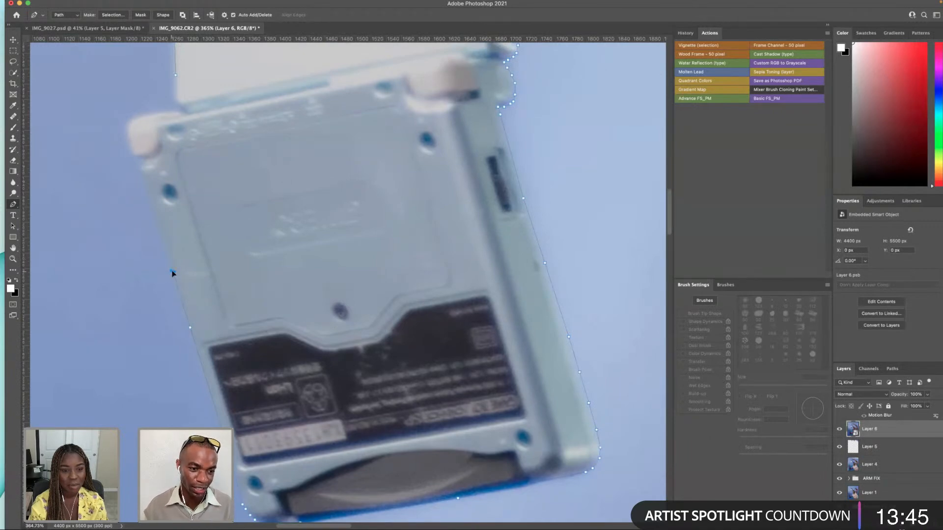
pyautogui.click(190, 326)
pyautogui.press('super+z')
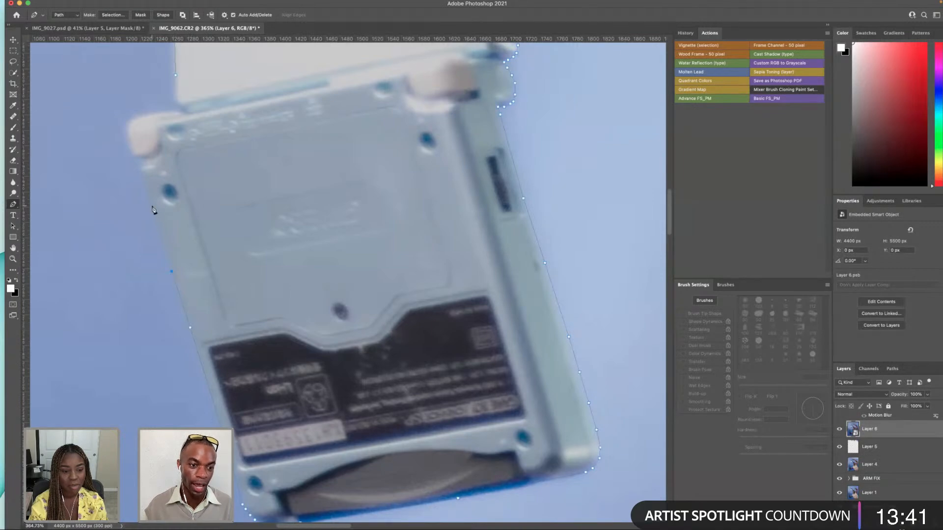
pyautogui.click(151, 207)
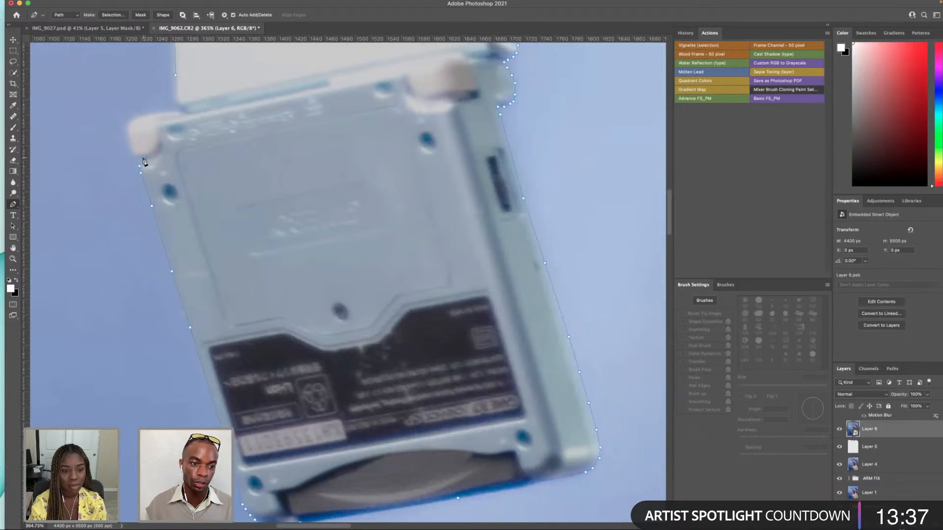
# - Trace the underside and outer side of the light corner knob, ending with a curved anchor at its upper corner
pyautogui.moveTo(140, 160); pyautogui.dragTo(145, 160)
pyautogui.scroll(3, 138, 160)
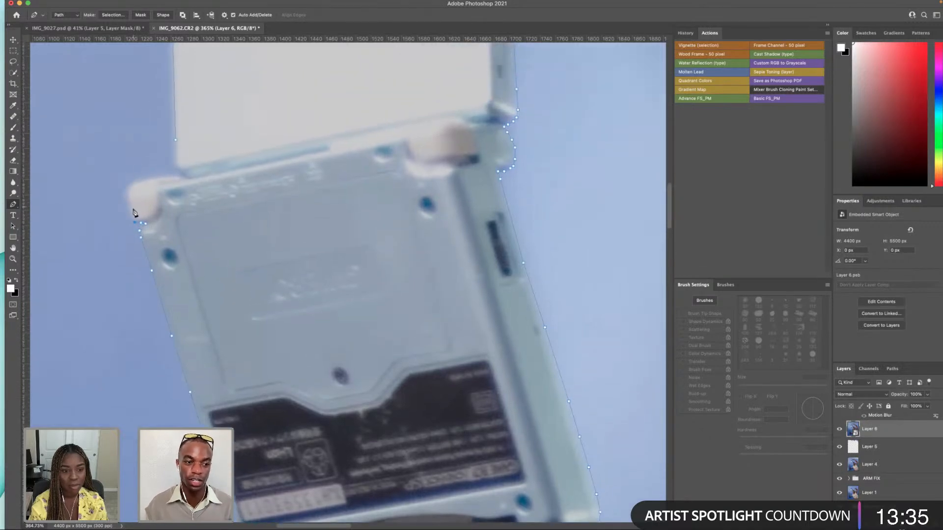
pyautogui.click(127, 191)
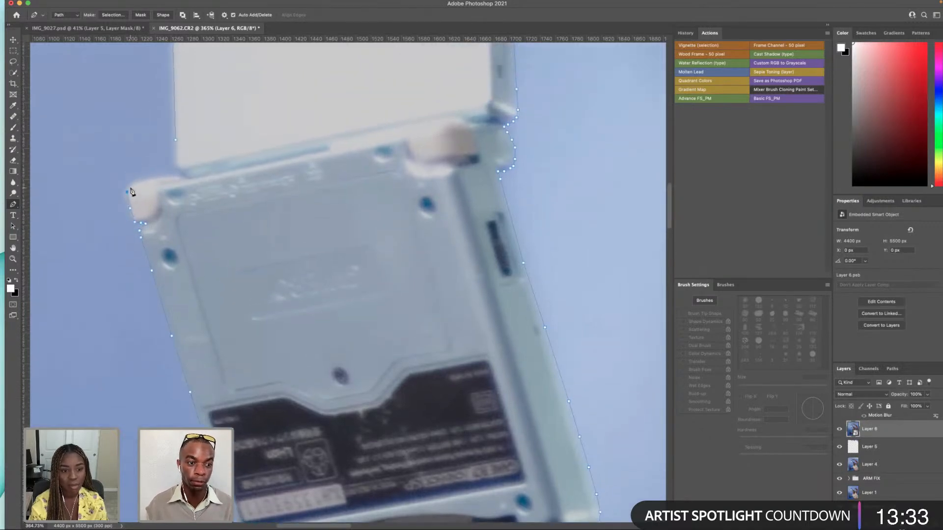
pyautogui.press('super+z')
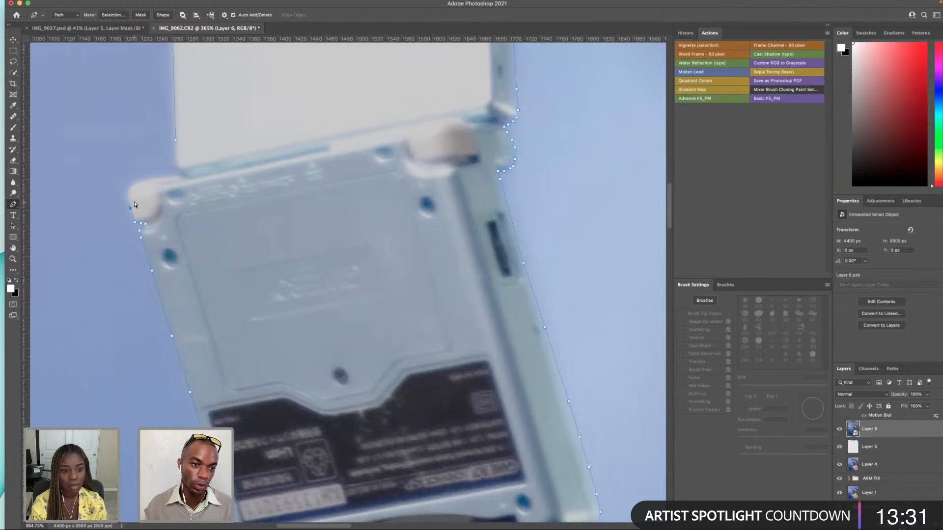
pyautogui.scroll(5, 133, 208)
pyautogui.scroll(-2, 154, 225)
pyautogui.click(151, 221)
pyautogui.press('super+z')
pyautogui.click(148, 201)
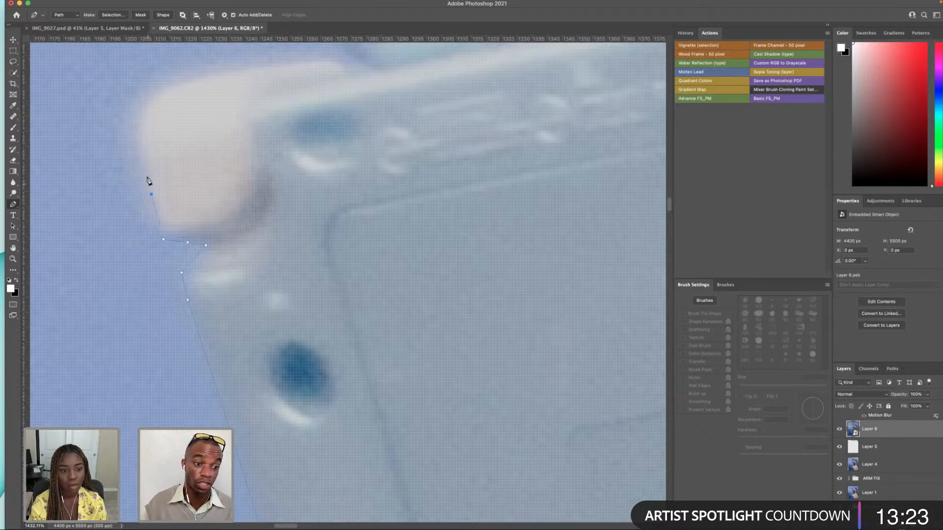
pyautogui.moveTo(142, 106); pyautogui.dragTo(148, 149)
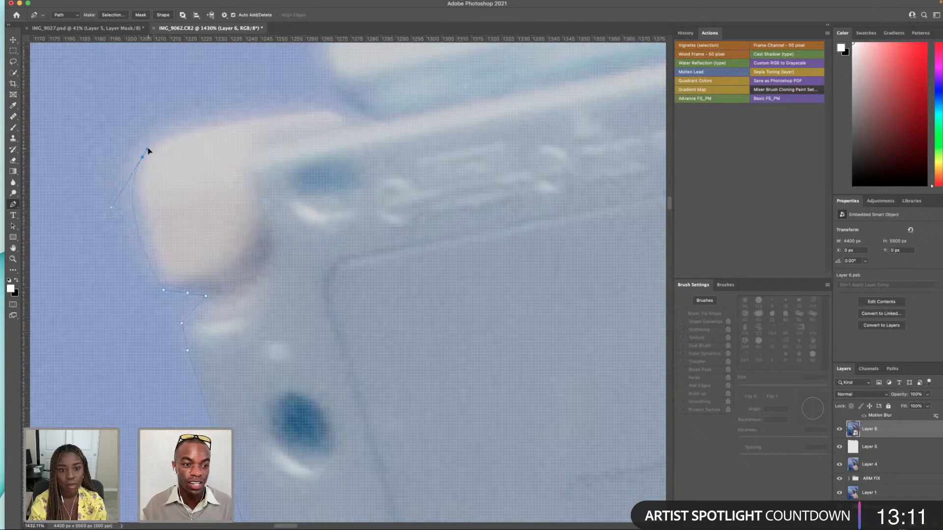
# - Continue the path along the first half of the knob's upper edge, replacing the misplaced anchor
pyautogui.click(172, 136)
pyautogui.click(196, 130)
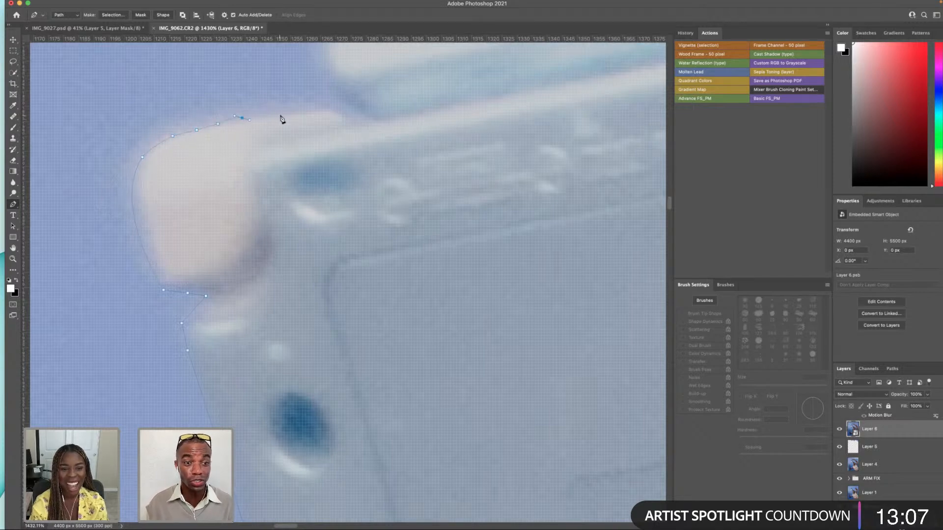
pyautogui.press('super+z')
pyautogui.click(221, 124)
pyautogui.click(248, 118)
pyautogui.click(281, 115)
pyautogui.click(303, 112)
pyautogui.click(324, 111)
pyautogui.click(329, 108)
pyautogui.press('super+z')
pyautogui.press('super+z')
pyautogui.press('super+z')
pyautogui.press('super+z')
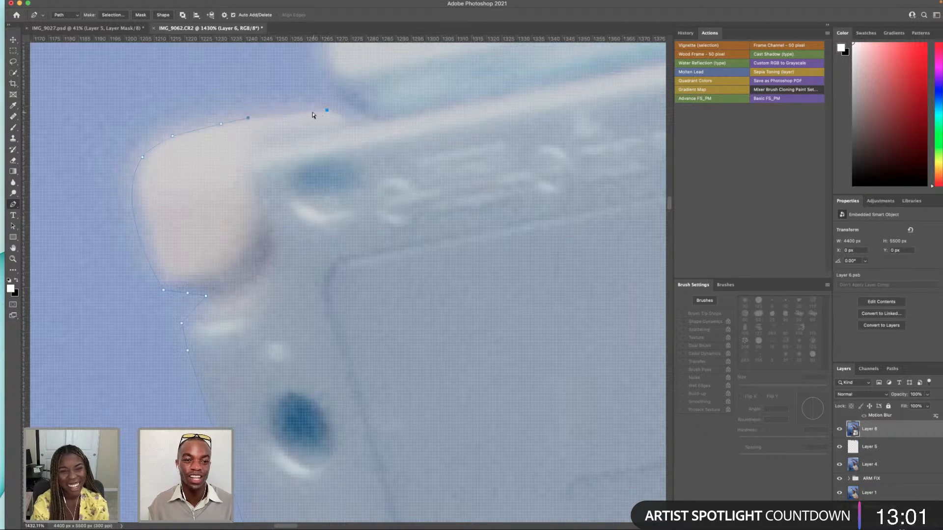
# - Finish the knob's upper edge and lead the path into the notch beside the white panel
pyautogui.click(297, 112)
pyautogui.click(317, 109)
pyautogui.click(323, 108)
pyautogui.click(336, 109)
pyautogui.click(344, 118)
pyautogui.click(351, 127)
pyautogui.click(357, 127)
pyautogui.click(371, 122)
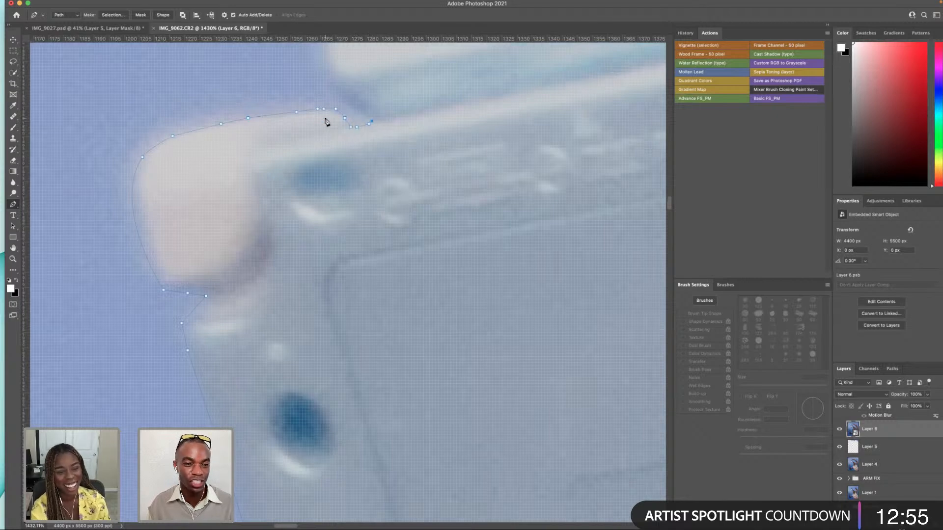
# - Close the path at its starting anchor on the white panel's edge and nudge an anchor in the notch
pyautogui.scroll(5, 326, 122)
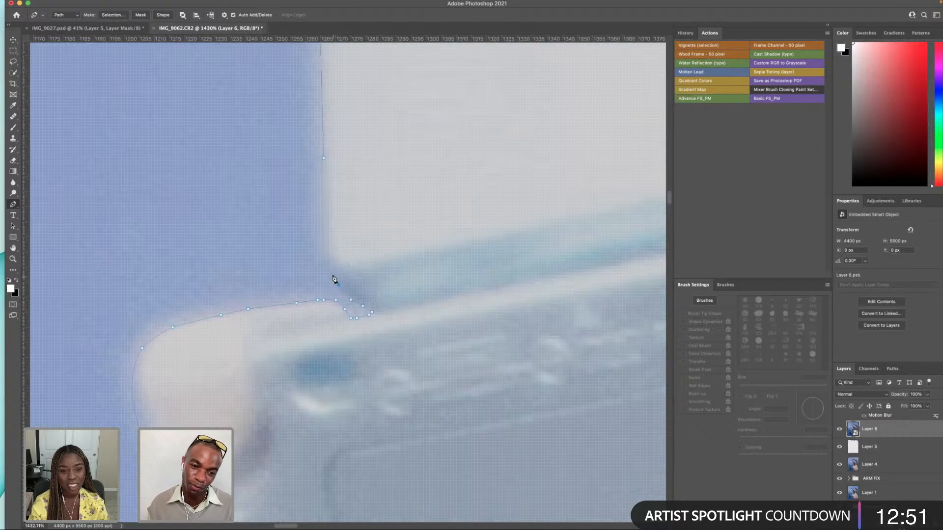
pyautogui.click(323, 158)
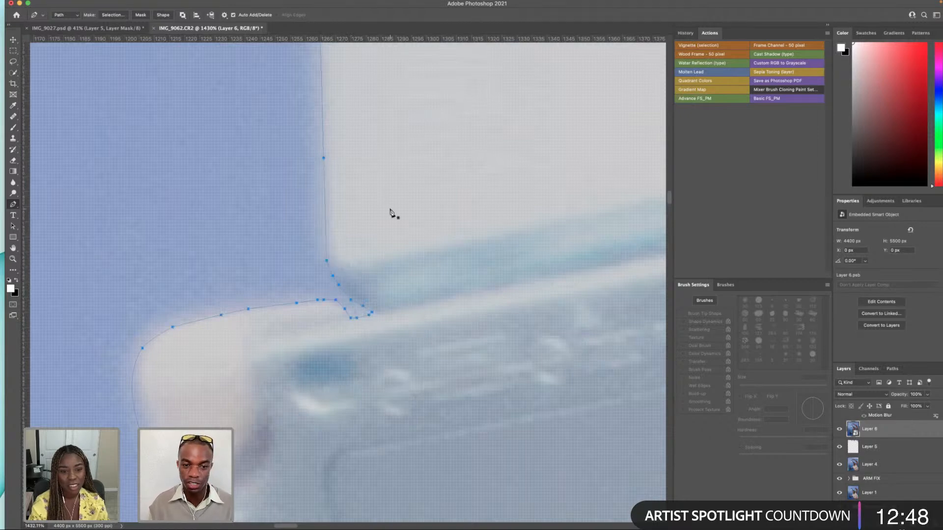
pyautogui.keyDown('super'); pyautogui.click(350, 319); pyautogui.keyUp('super')
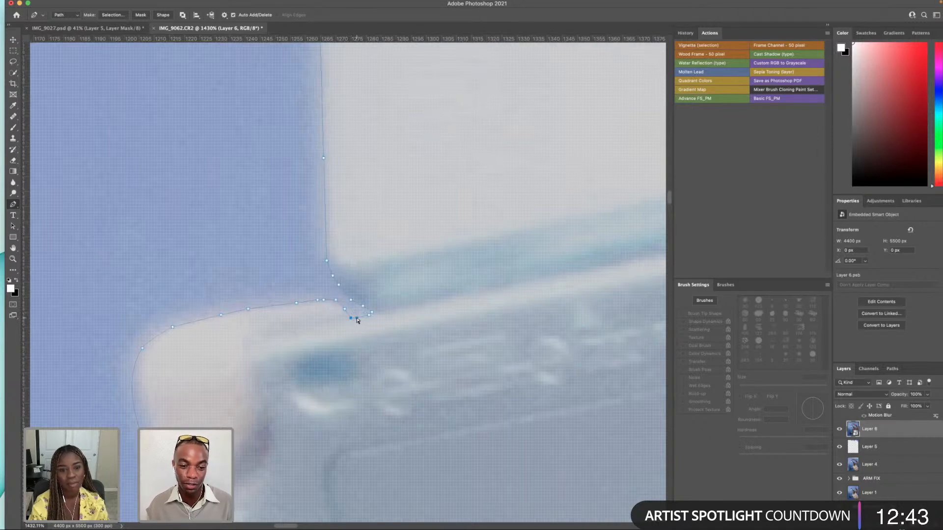
pyautogui.moveTo(352, 319); pyautogui.dragTo(354, 318)
# - Convert the closed device path into a new anti-aliased selection with a feather radius of 0 pixels
pyautogui.scroll(-10, 398, 290)
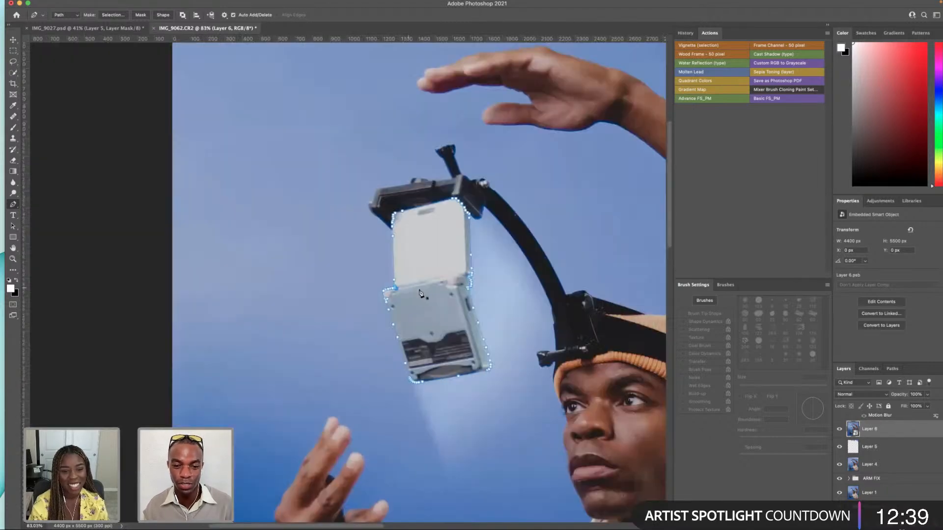
pyautogui.moveTo(430, 291); pyautogui.dragTo(336, 290)
pyautogui.rightClick(335, 287)
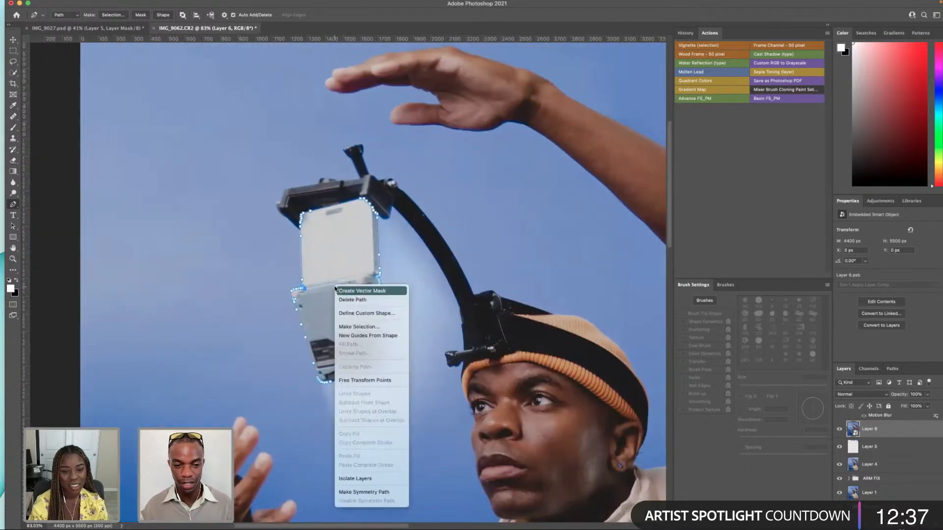
pyautogui.click(375, 327)
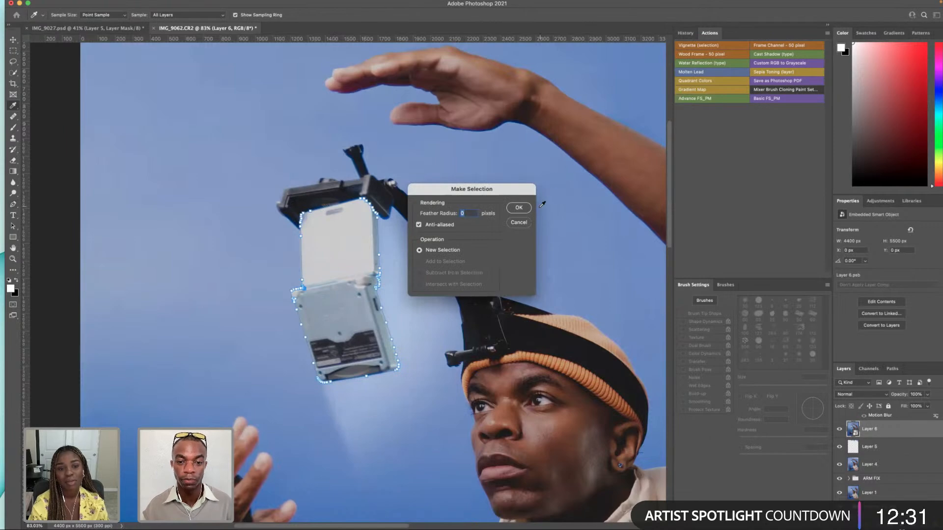
pyautogui.click(524, 208)
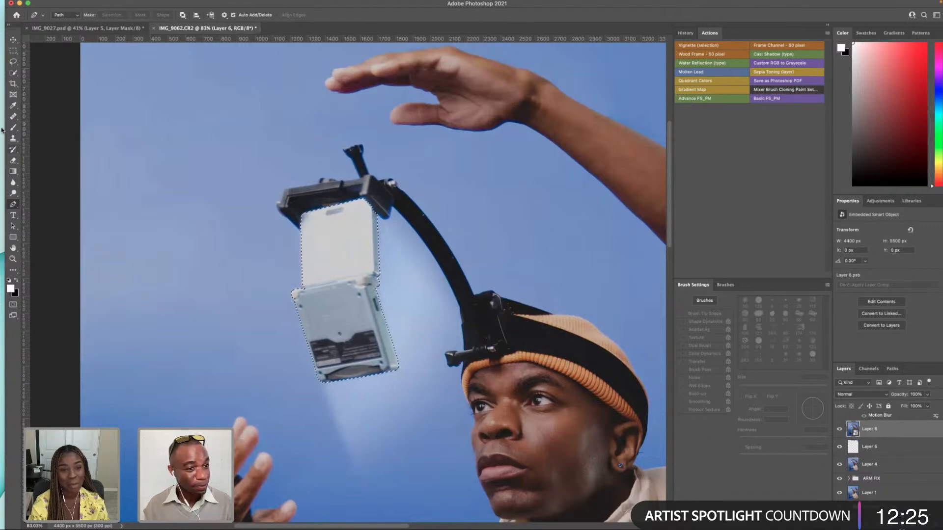
# - Copy the selected device area from Layer 6 onto its own new layer
pyautogui.press('m')
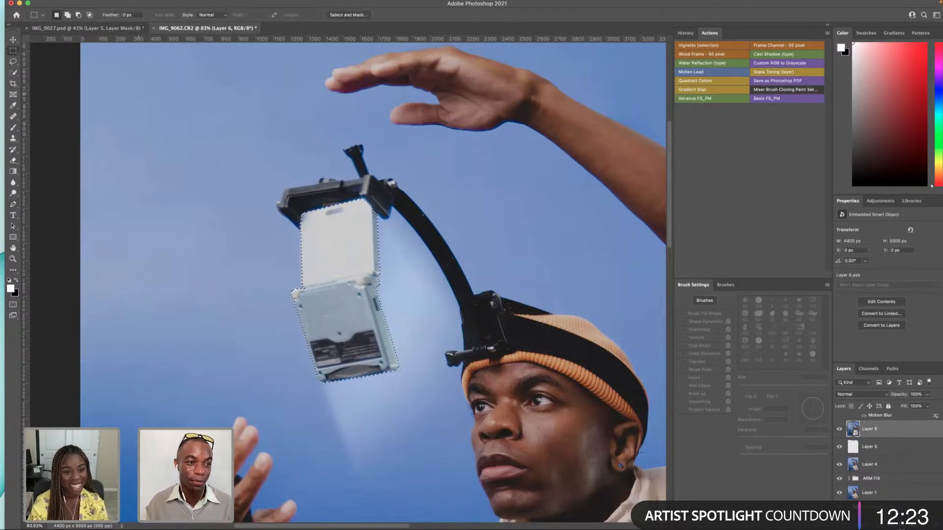
pyautogui.rightClick(340, 236)
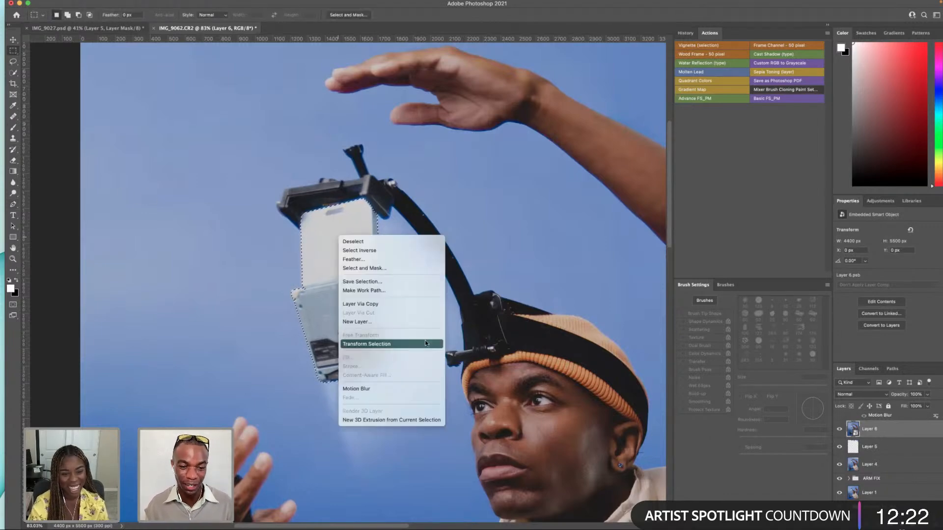
pyautogui.click(411, 308)
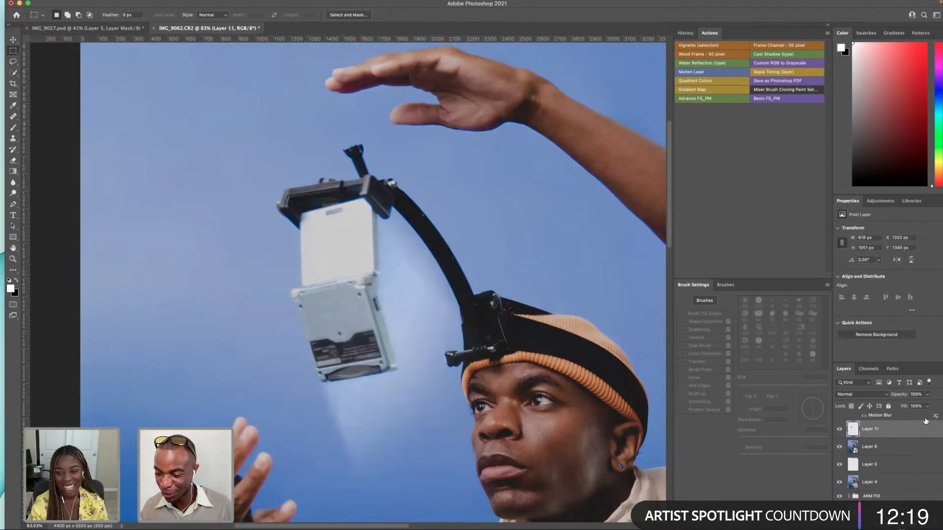
# - Enable an Outer Glow in the device copy's layer style and show the effect's settings
pyautogui.rightClick(890, 435)
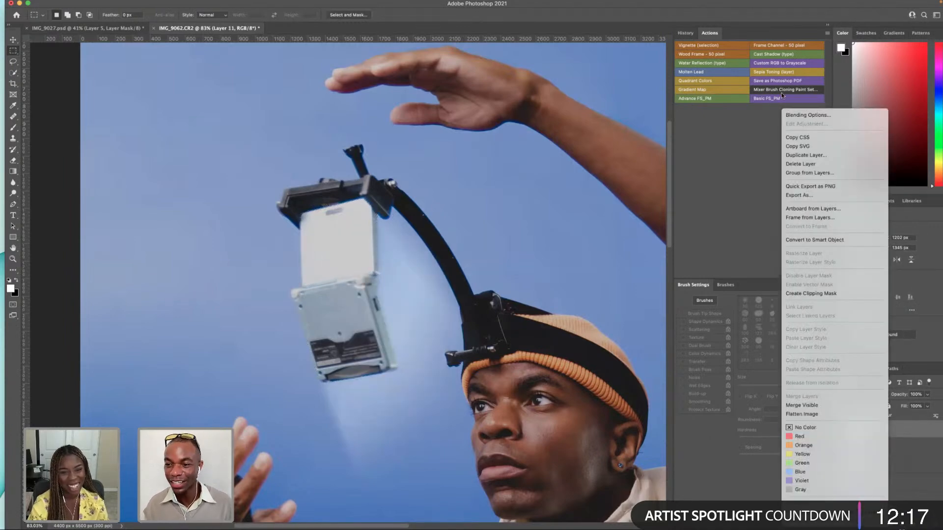
pyautogui.click(817, 116)
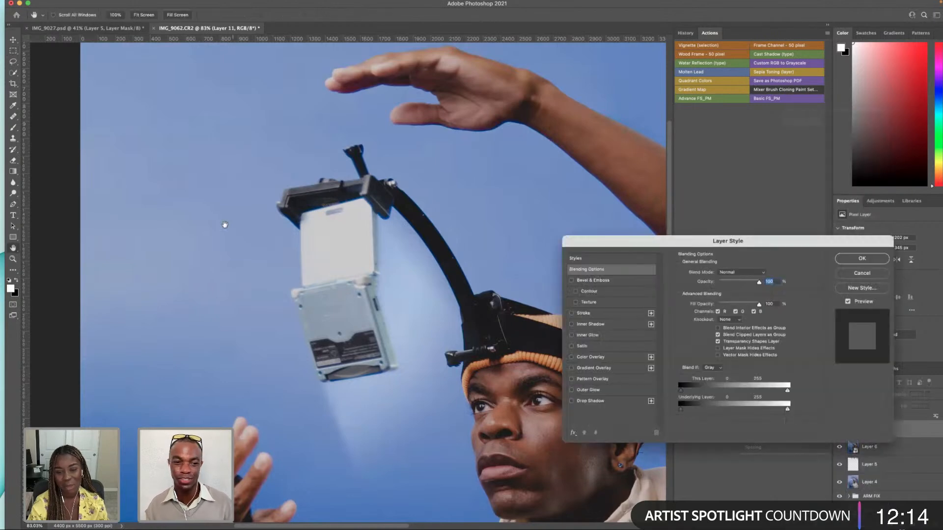
pyautogui.click(571, 390)
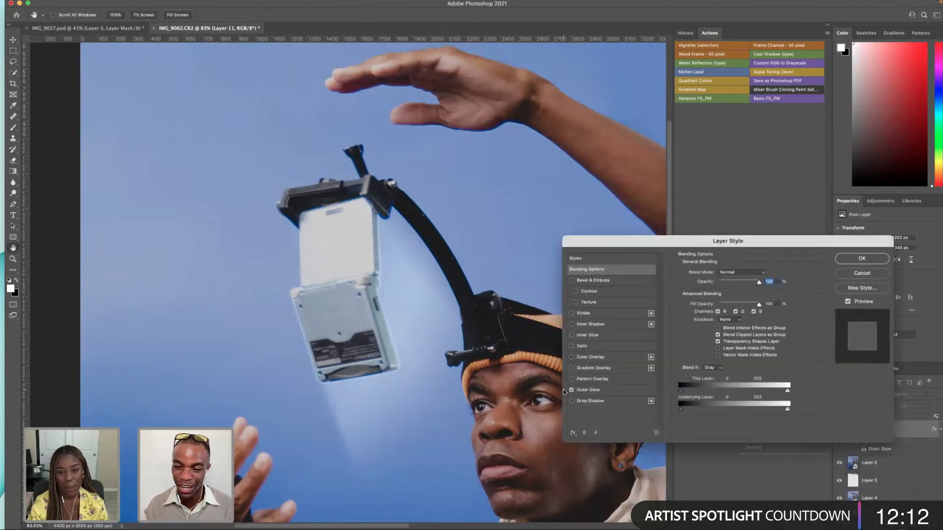
pyautogui.click(592, 390)
# - Set the device glow's noise to 30%, spread to about 36% and opacity to about 47%, then apply the style
pyautogui.moveTo(722, 289)
pyautogui.mouseDown()
pyautogui.moveTo(730, 283)
pyautogui.moveTo(720, 291)
pyautogui.mouseUp()
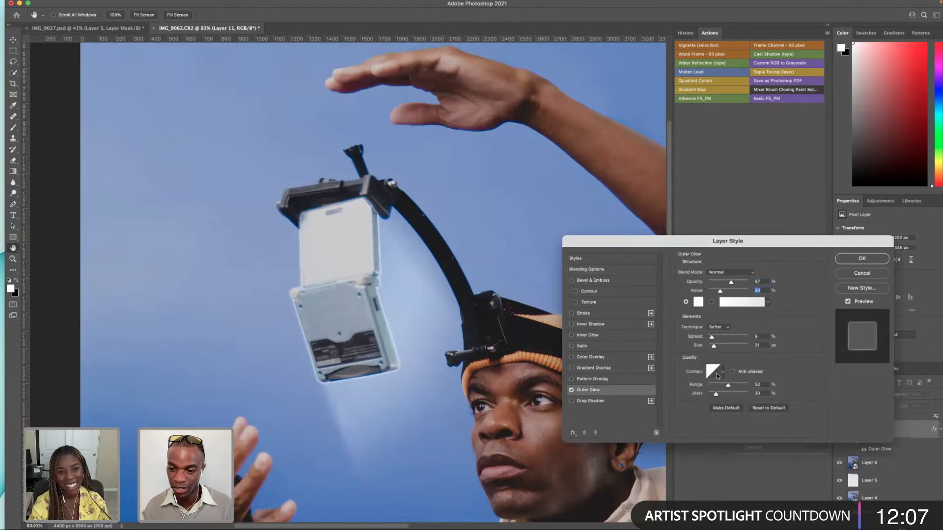
pyautogui.moveTo(712, 337); pyautogui.dragTo(721, 338)
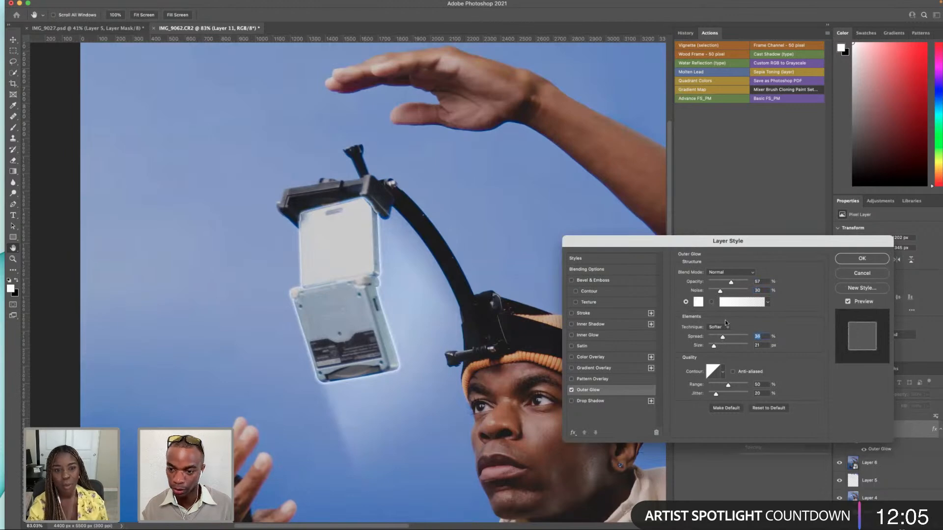
pyautogui.click(756, 281)
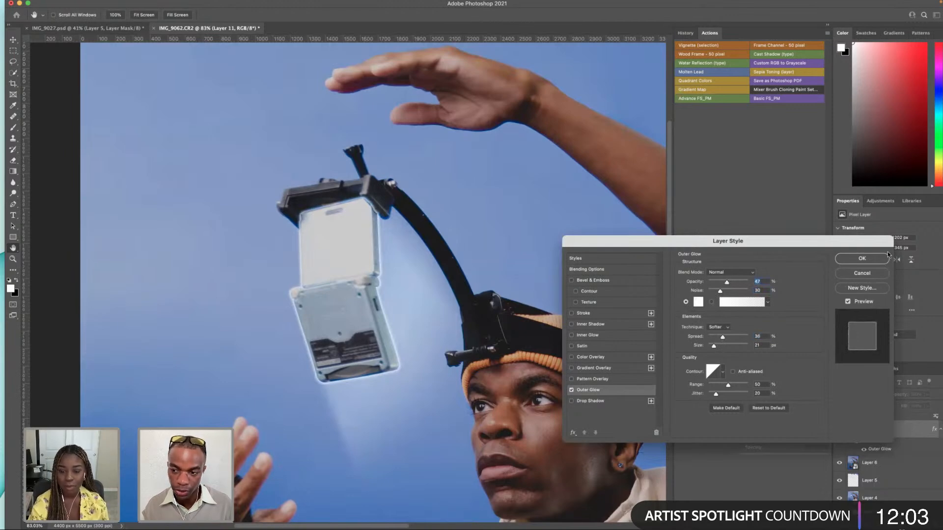
pyautogui.click(862, 258)
pyautogui.press('m')
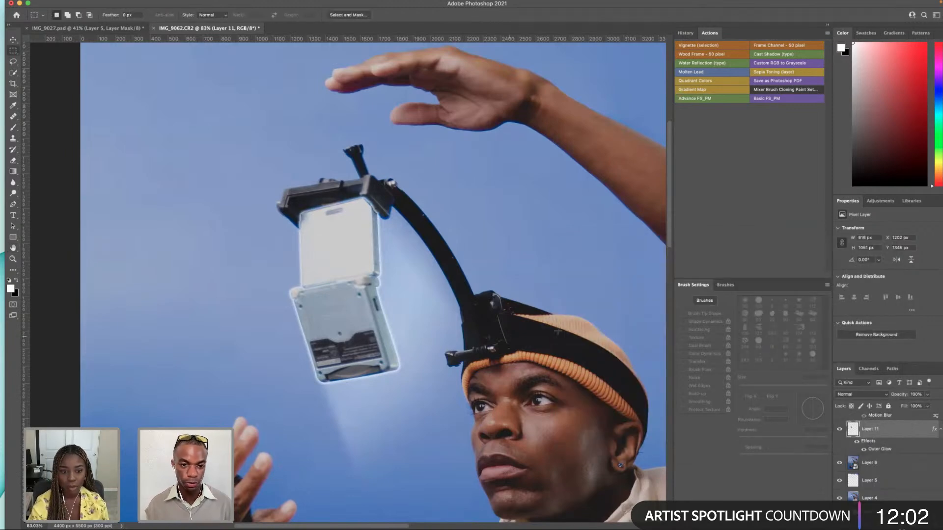
# - Reopen the device copy's Outer Glow, enlarge its size to about 81 px and lower its opacity
pyautogui.doubleClick(884, 449)
pyautogui.moveTo(715, 349)
pyautogui.mouseDown()
pyautogui.moveTo(732, 349)
pyautogui.moveTo(723, 349)
pyautogui.mouseUp()
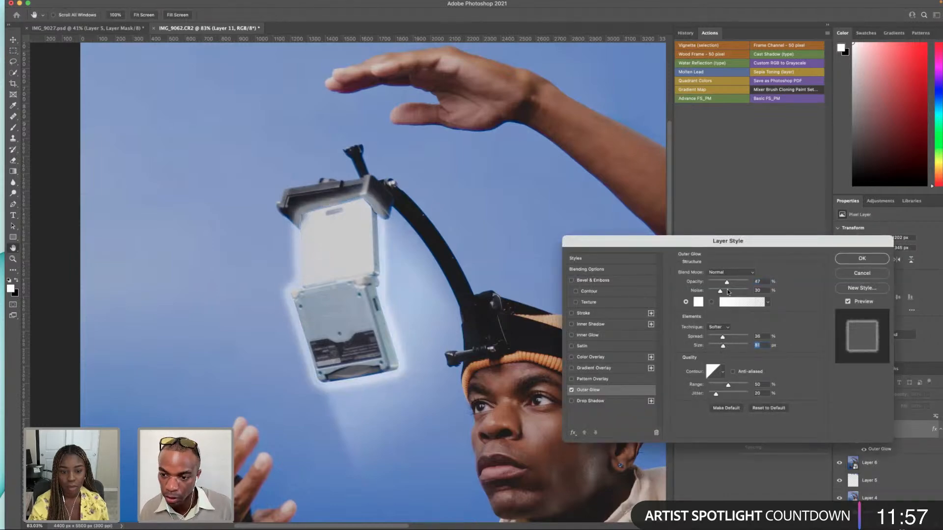
pyautogui.moveTo(727, 282); pyautogui.dragTo(720, 284)
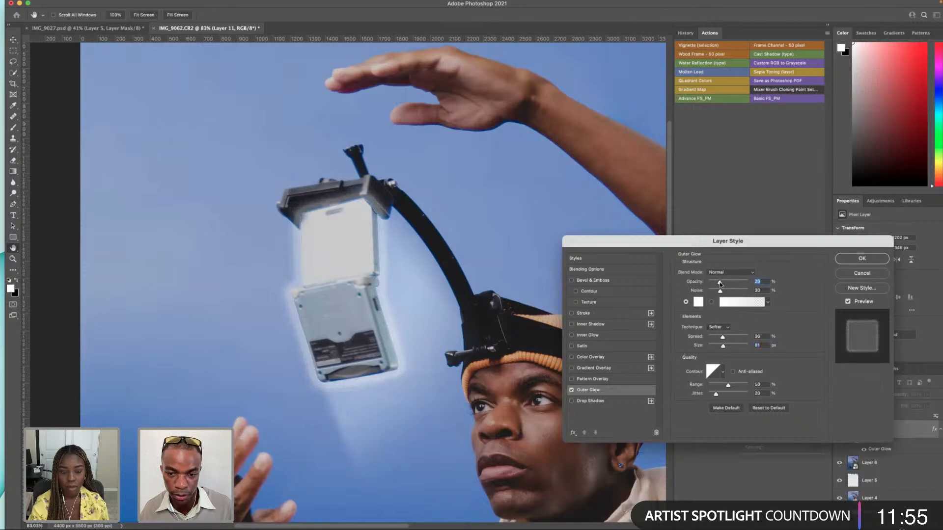
# - Tint the Outer Glow a pale sky blue with hue 196 and reduce its spread to about 29%
pyautogui.click(698, 302)
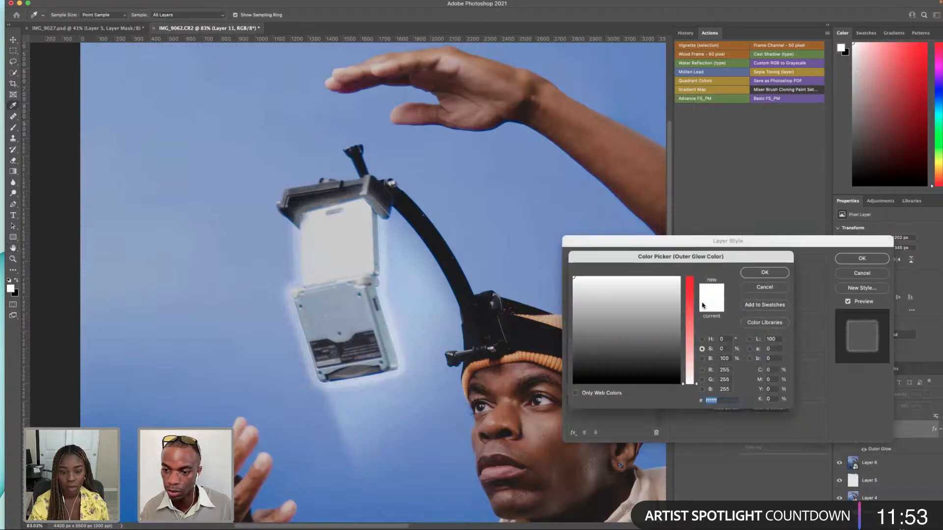
pyautogui.click(702, 338)
pyautogui.moveTo(689, 326)
pyautogui.mouseDown()
pyautogui.moveTo(683, 341)
pyautogui.moveTo(683, 325)
pyautogui.moveTo(661, 319)
pyautogui.moveTo(641, 287)
pyautogui.moveTo(613, 276)
pyautogui.mouseUp()
pyautogui.click(677, 322)
pyautogui.click(676, 329)
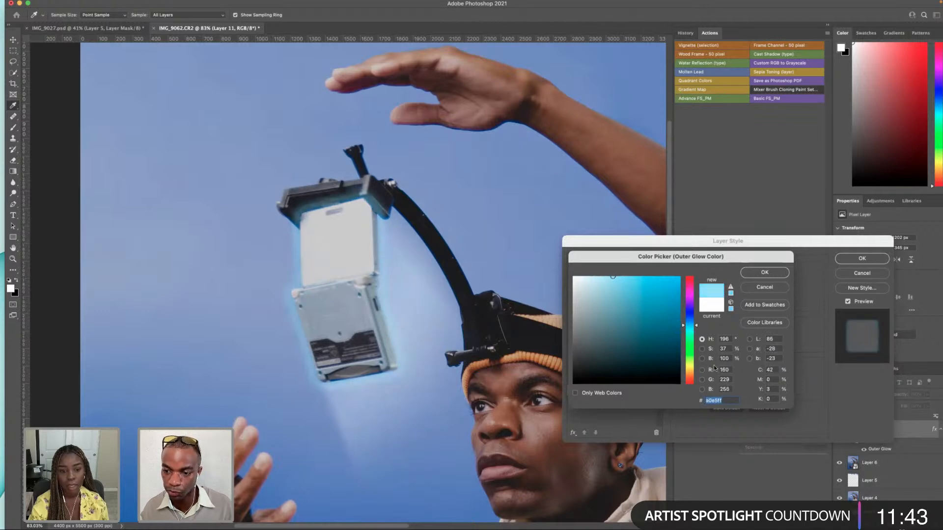
pyautogui.click(701, 349)
pyautogui.moveTo(695, 351); pyautogui.dragTo(721, 339)
pyautogui.click(764, 273)
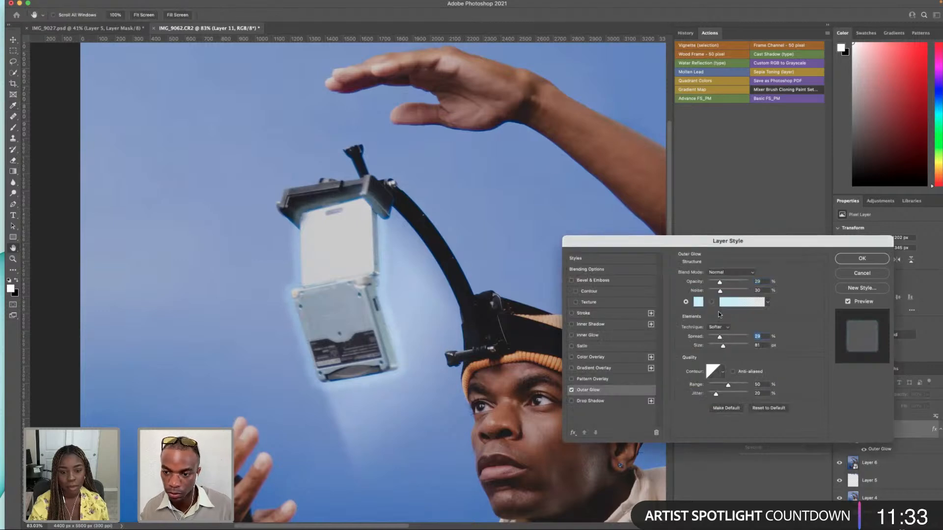
# - Change the Outer Glow colour to light grey c2c2c2, set its opacity to about 34% and apply the style
pyautogui.moveTo(719, 284); pyautogui.dragTo(717, 283)
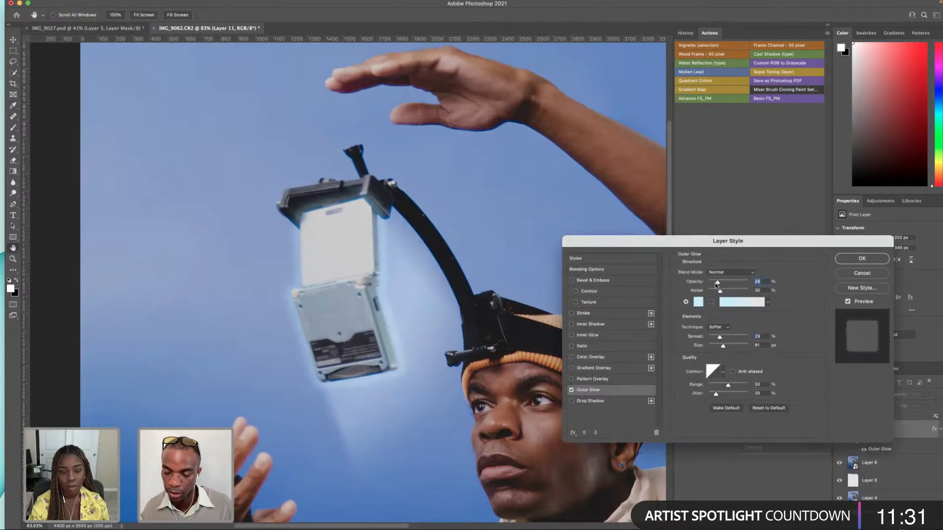
pyautogui.click(698, 302)
pyautogui.moveTo(694, 369); pyautogui.dragTo(702, 394)
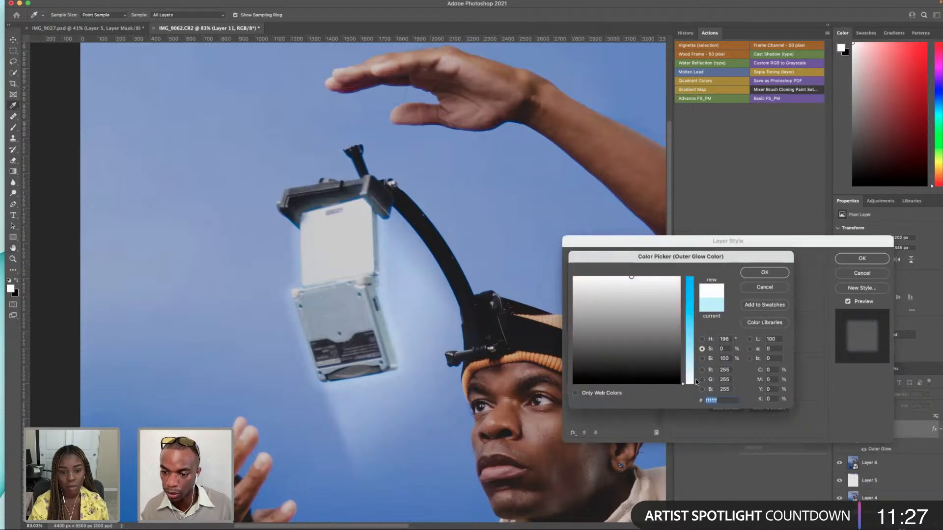
pyautogui.click(628, 289)
pyautogui.moveTo(628, 289); pyautogui.dragTo(622, 302)
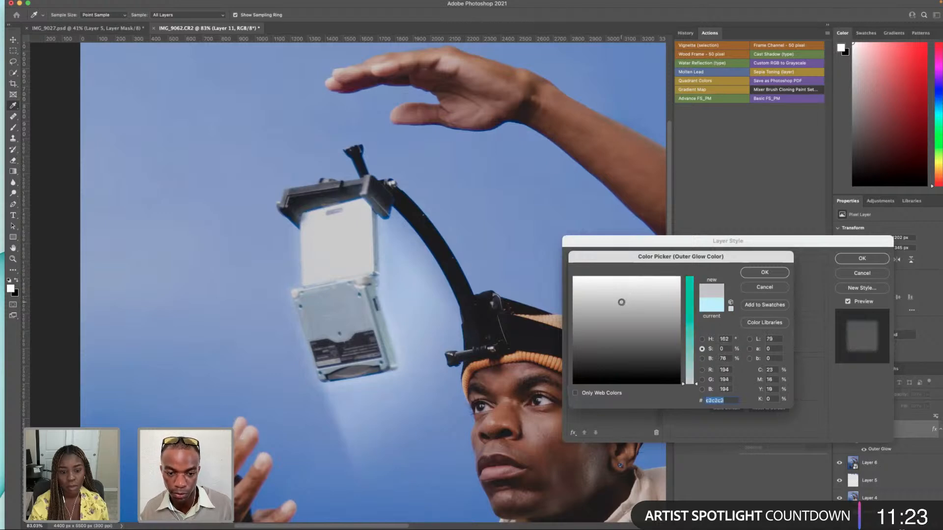
pyautogui.click(764, 272)
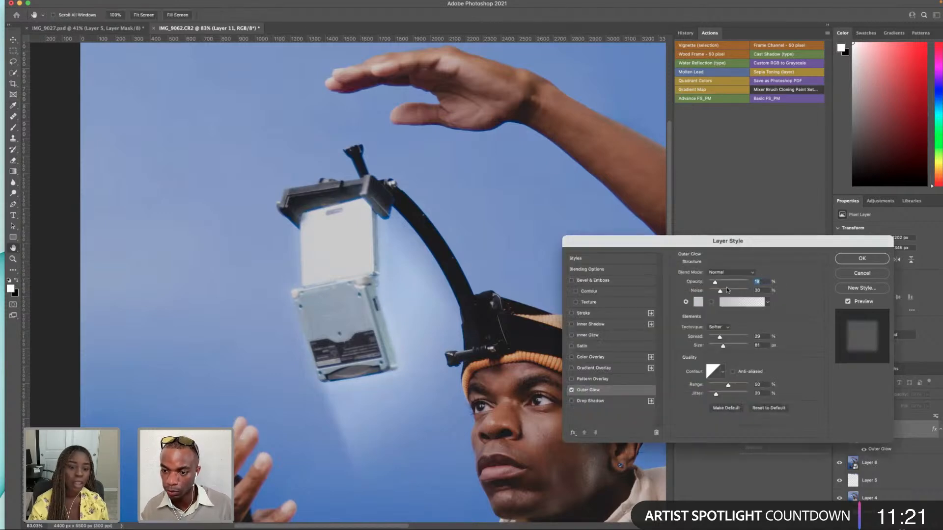
pyautogui.moveTo(721, 282); pyautogui.dragTo(721, 285)
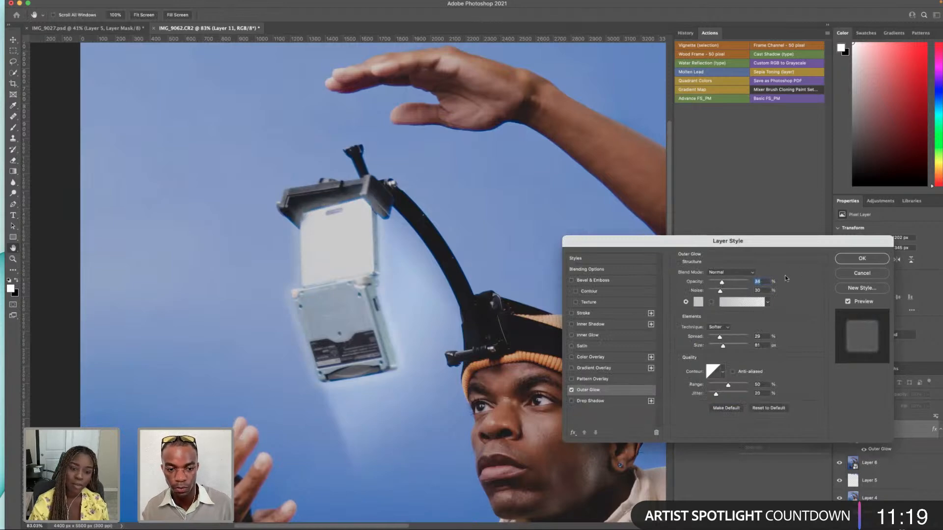
pyautogui.click(868, 256)
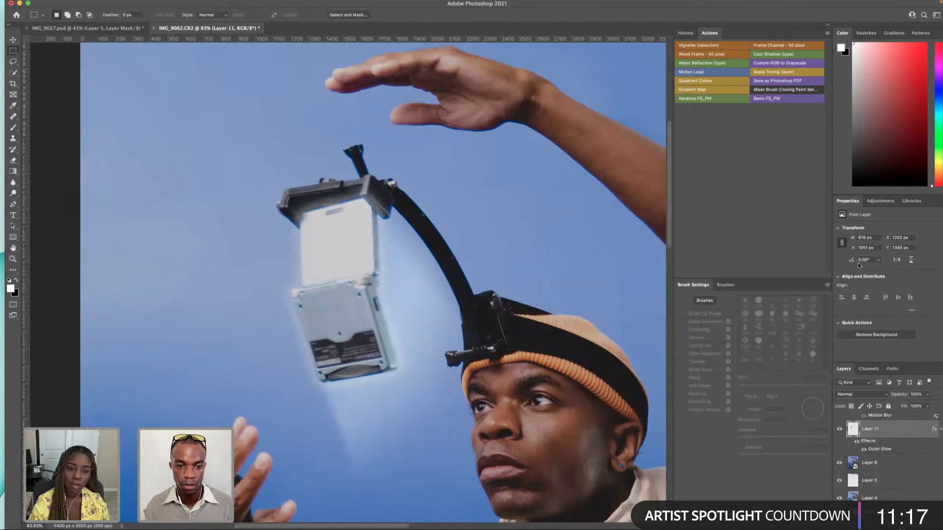
# - Choose the Clone Stamp tool for the lettering under the device's mount and add an empty layer above Layer 10
pyautogui.scroll(-3, 501, 286)
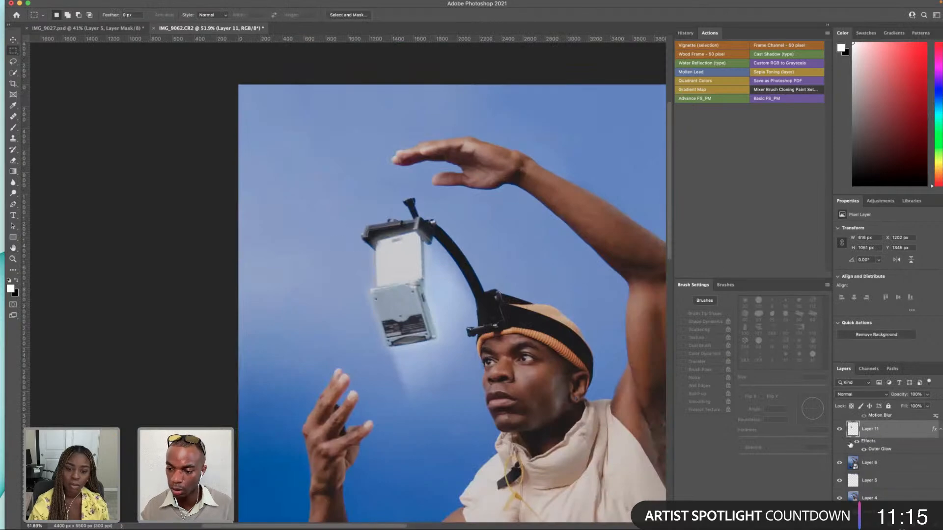
pyautogui.click(874, 462)
pyautogui.scroll(2, 398, 237)
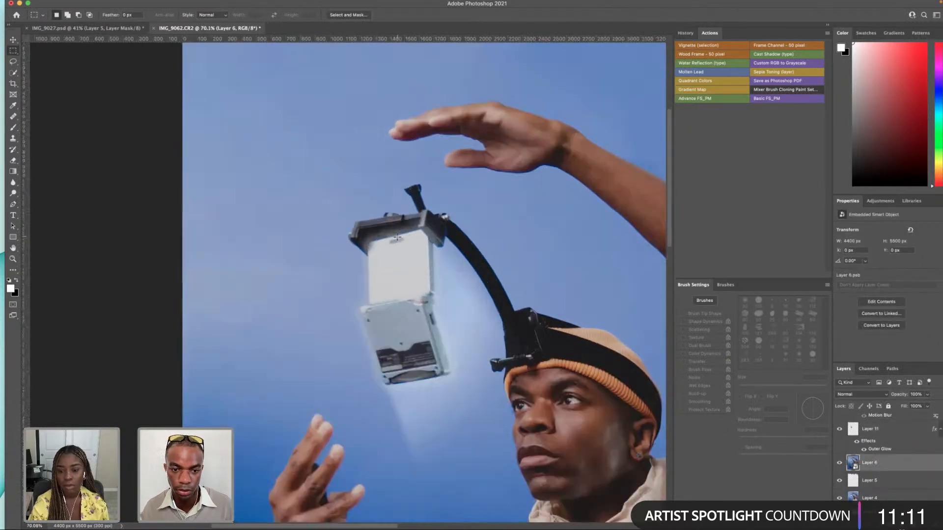
pyautogui.scroll(6, 398, 237)
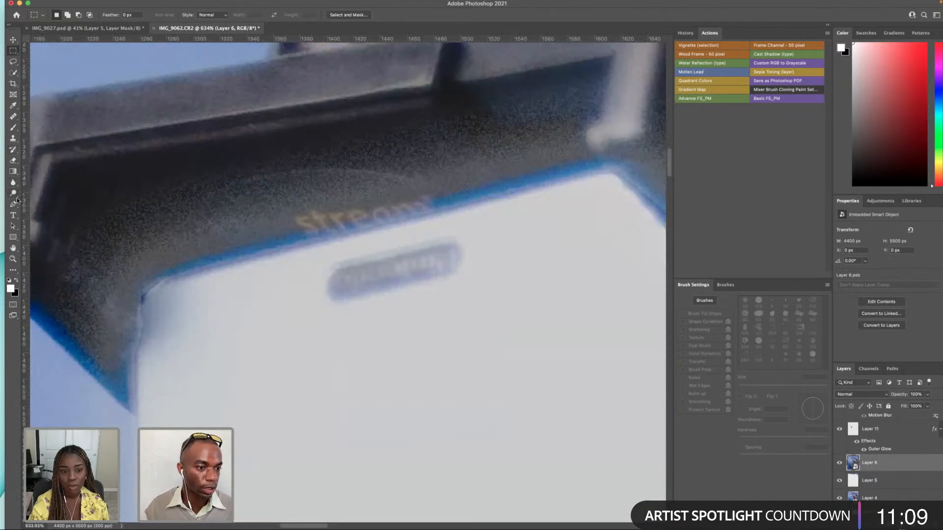
pyautogui.click(14, 139)
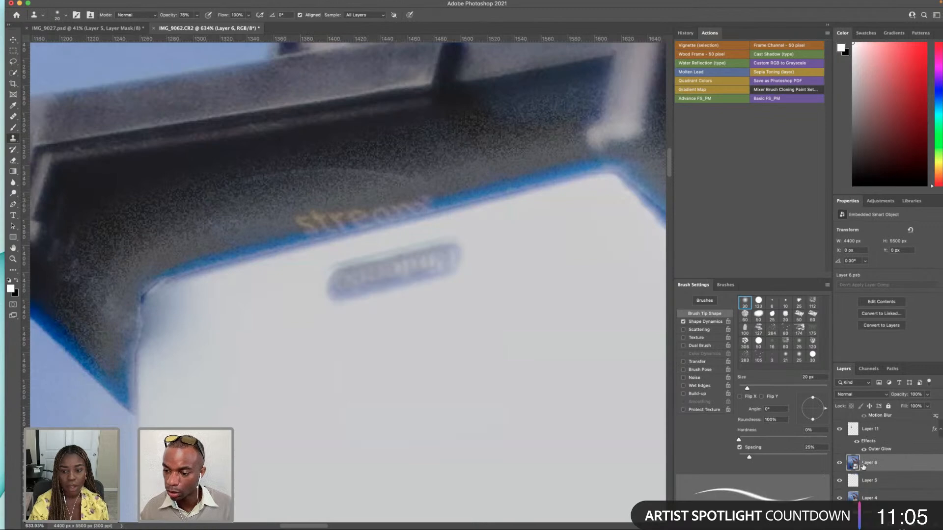
pyautogui.scroll(4, 863, 466)
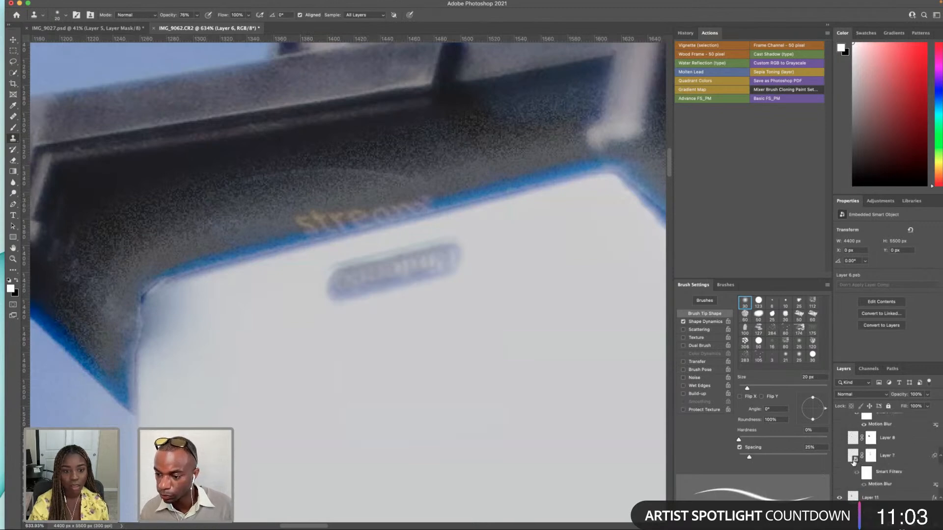
pyautogui.scroll(3, 860, 435)
pyautogui.click(885, 424)
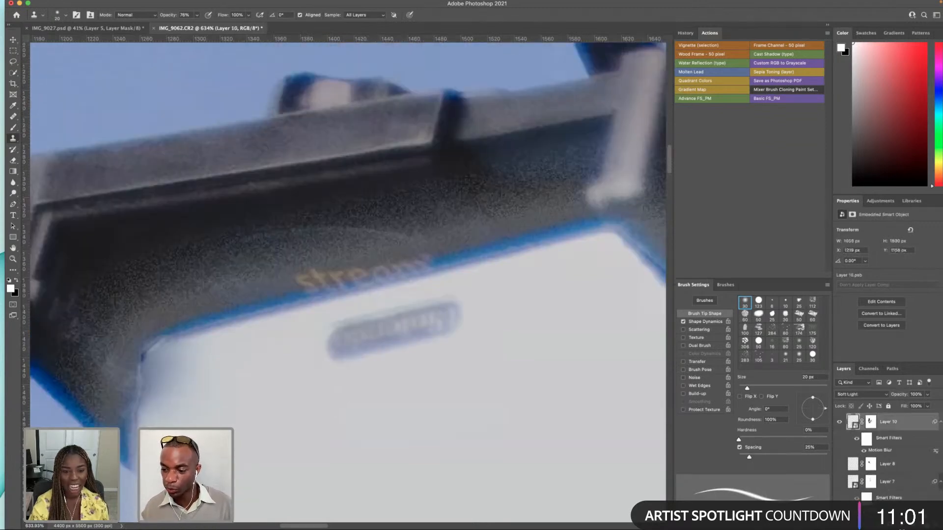
pyautogui.hotkey('ctrl', 'shift', 'alt', 'n')
# - Clone the dark grainy surface over the faint "stream" lettering just above the white panel, working on the new layer
pyautogui.moveTo(302, 256); pyautogui.dragTo(356, 247)
pyautogui.moveTo(297, 279); pyautogui.dragTo(395, 263)
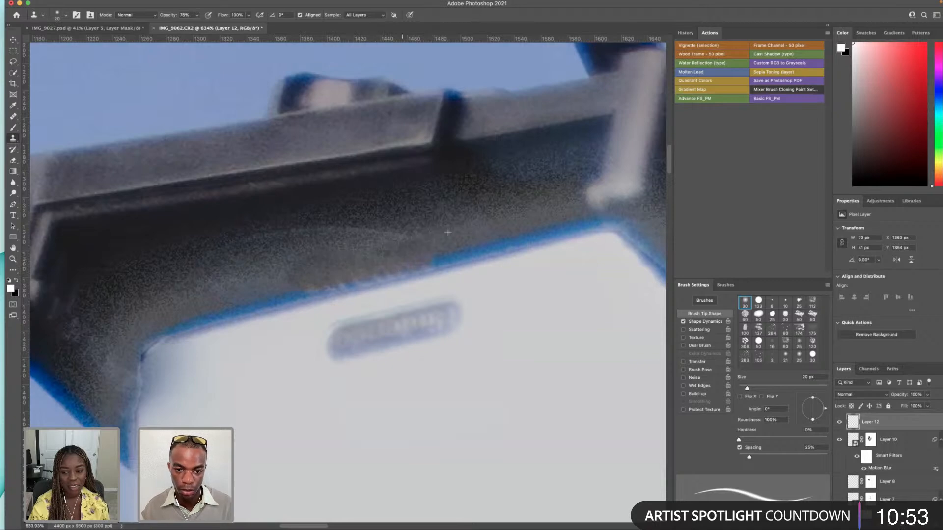
pyautogui.moveTo(330, 276); pyautogui.dragTo(300, 285)
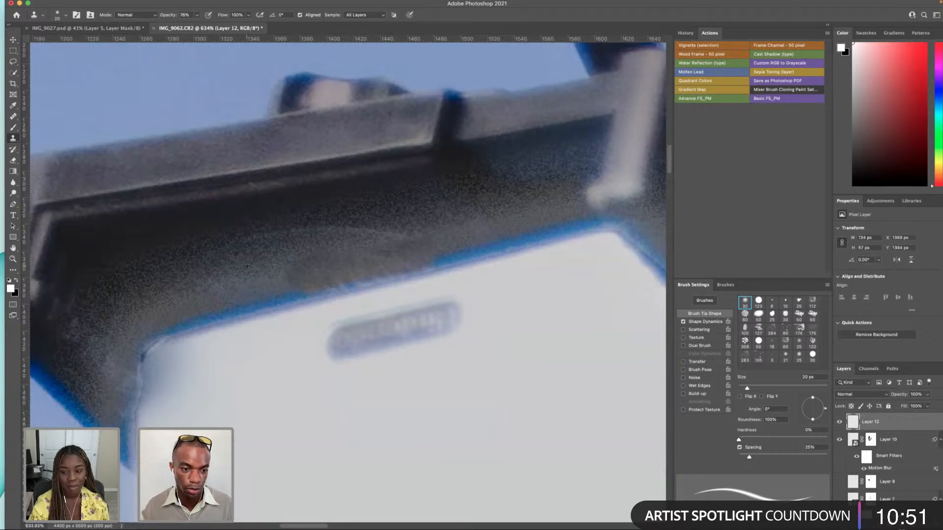
# - Rename Layer 10, the Soft Light layer with the Motion Blur filter, as GBA LIGHT
pyautogui.scroll(-15, 262, 270)
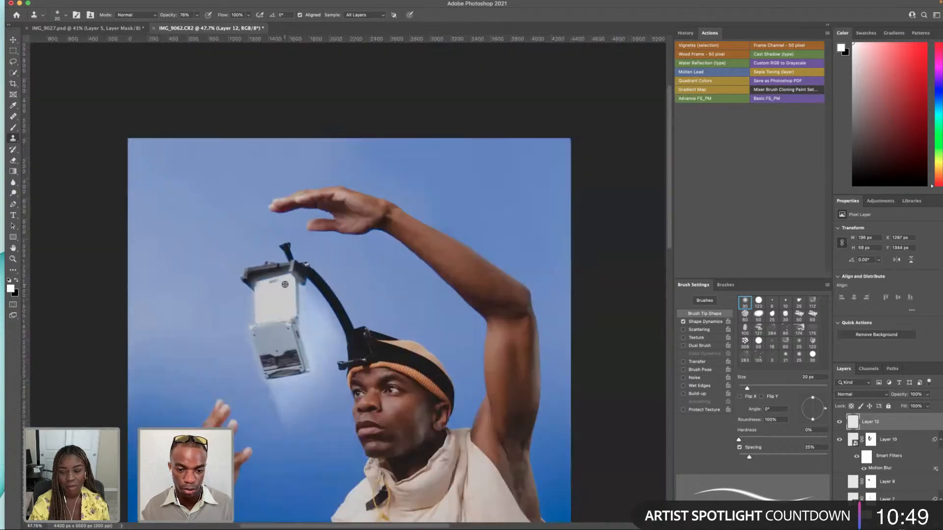
pyautogui.scroll(3, 284, 285)
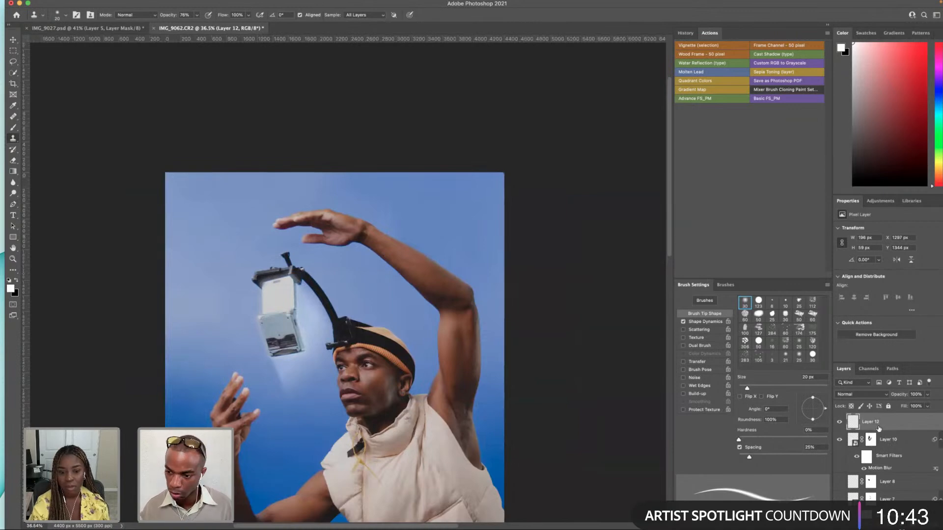
pyautogui.scroll(-1, 879, 428)
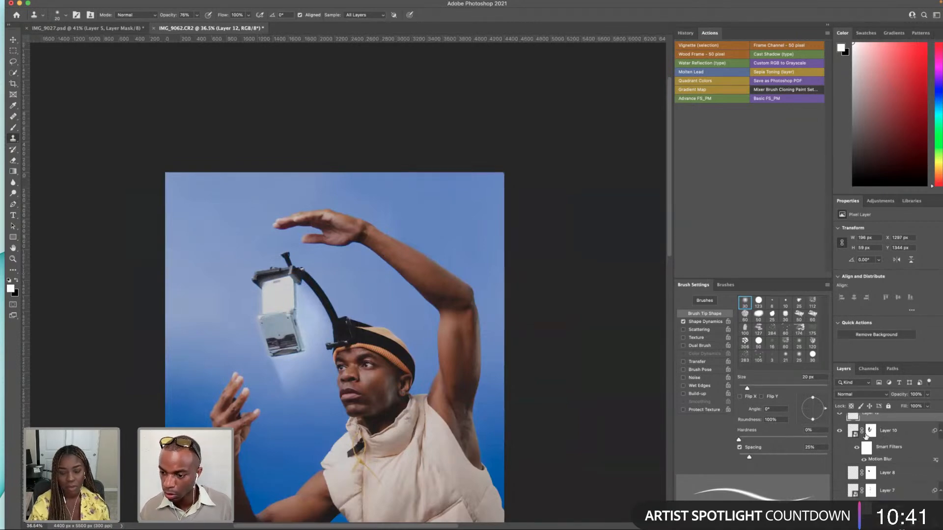
pyautogui.scroll(1, 885, 440)
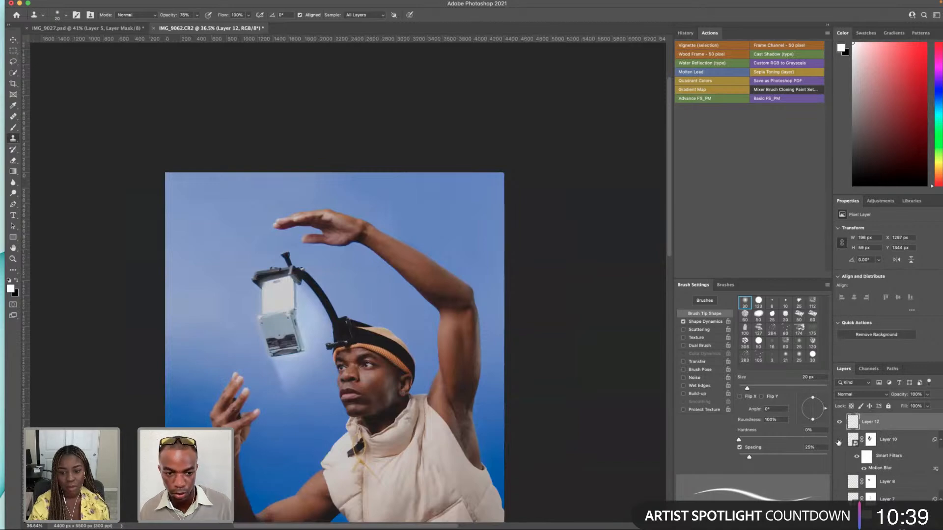
pyautogui.doubleClick(887, 440)
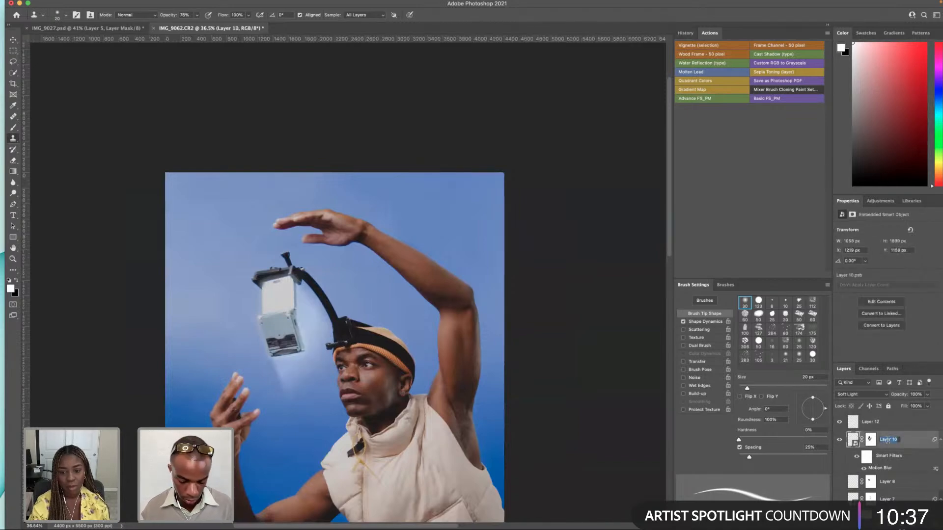
pyautogui.write('GBA LIGHT')
pyautogui.press('Return')
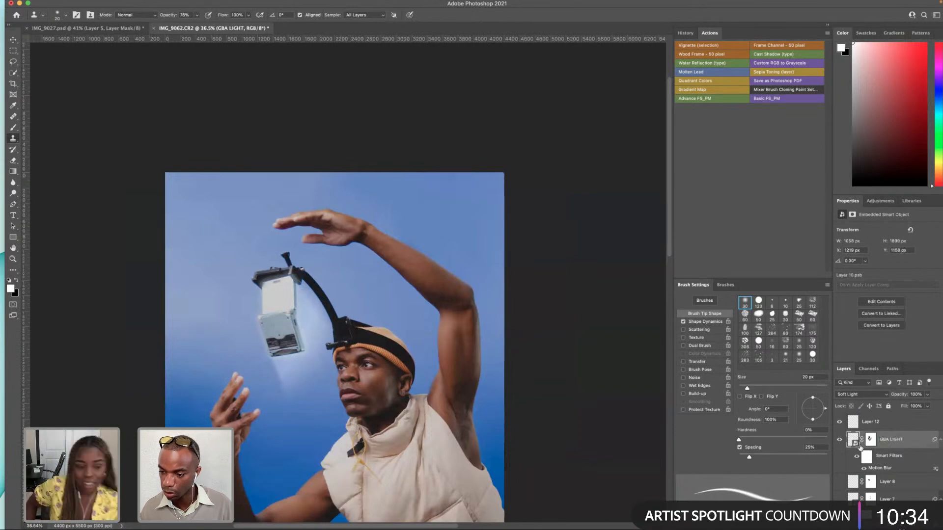
# - Delete the hidden, unused layers between GBA LIGHT and Layer 6, starting with Layer 8
pyautogui.click(891, 485)
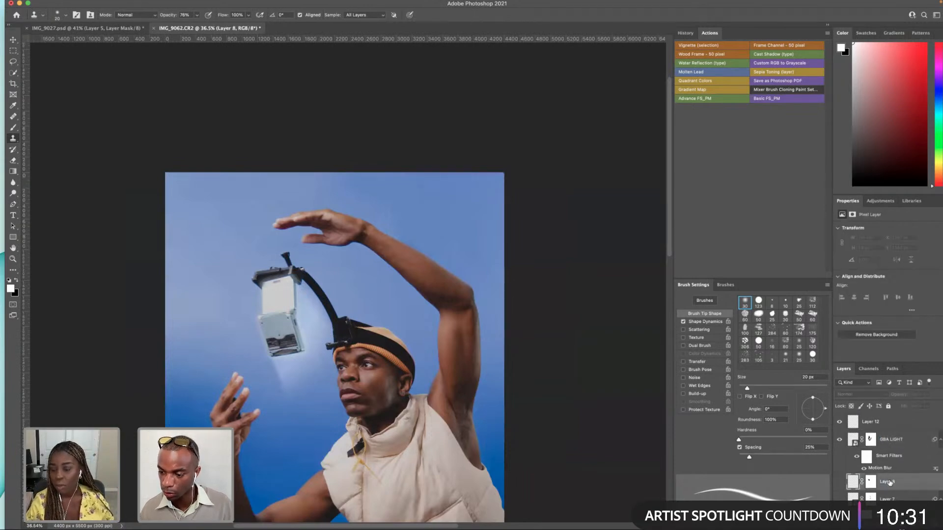
pyautogui.scroll(-3, 890, 483)
pyautogui.keyDown('shift'); pyautogui.click(889, 483); pyautogui.keyUp('shift')
pyautogui.press('Delete')
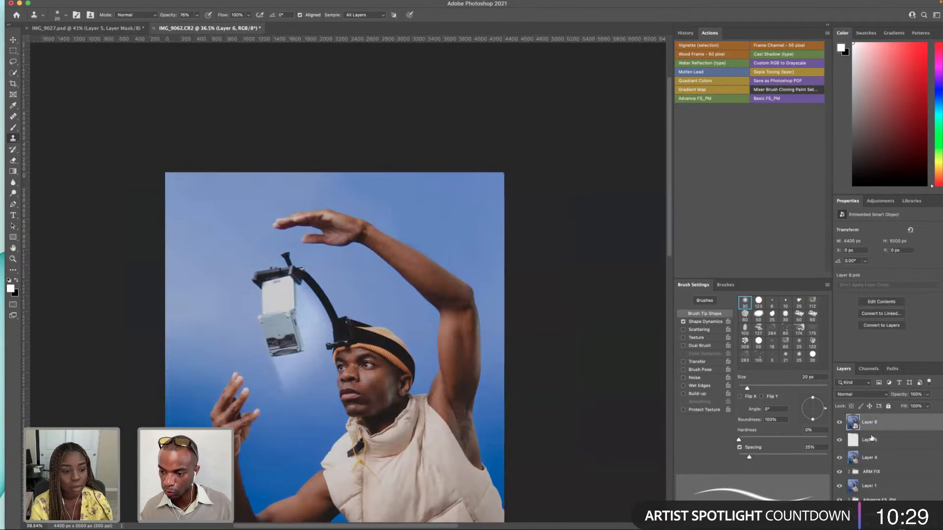
# - Go through the remaining layers from the Advance FS_PM group up to Layer 6 to examine what each contains
pyautogui.scroll(3, 878, 435)
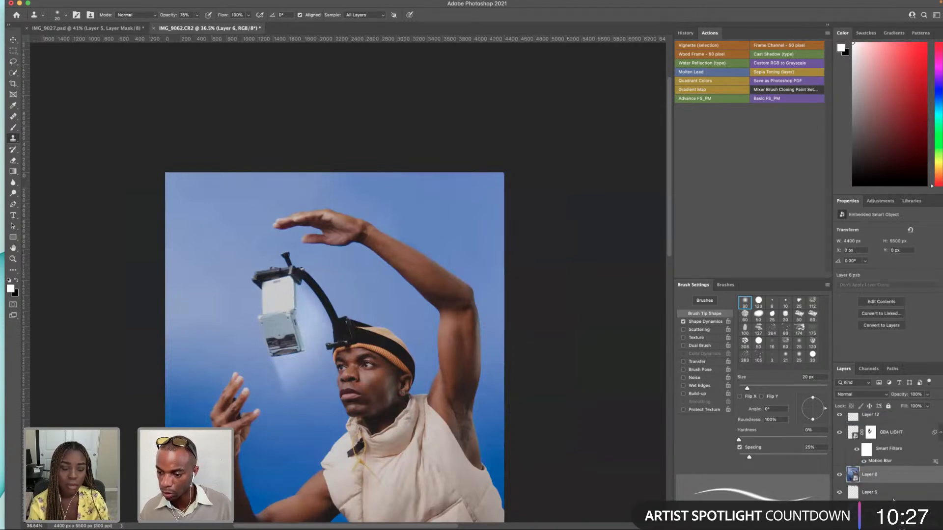
pyautogui.scroll(-3, 884, 495)
pyautogui.click(875, 496)
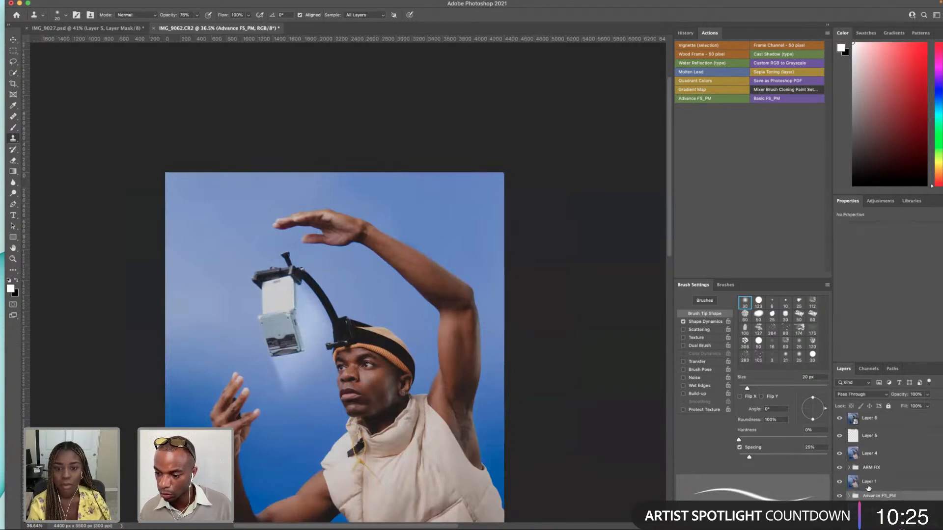
pyautogui.click(868, 485)
pyautogui.click(885, 497)
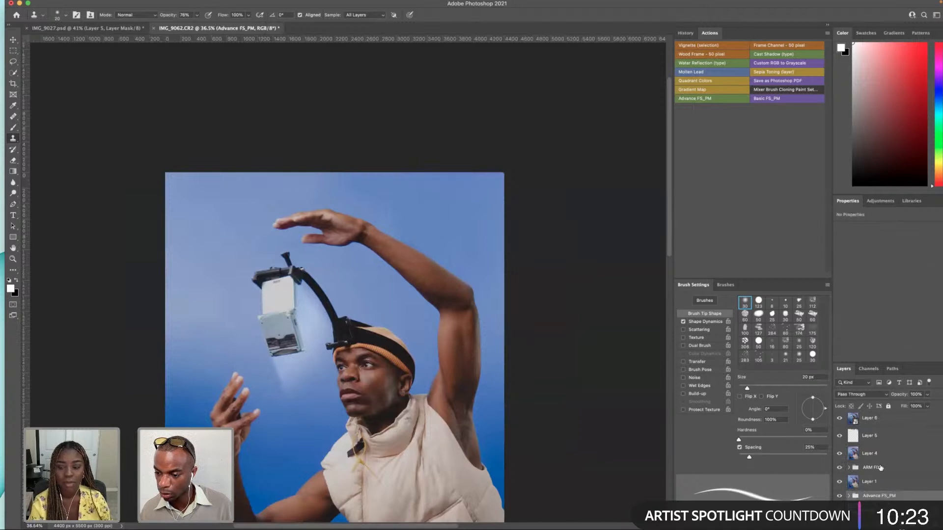
pyautogui.click(880, 471)
pyautogui.click(878, 456)
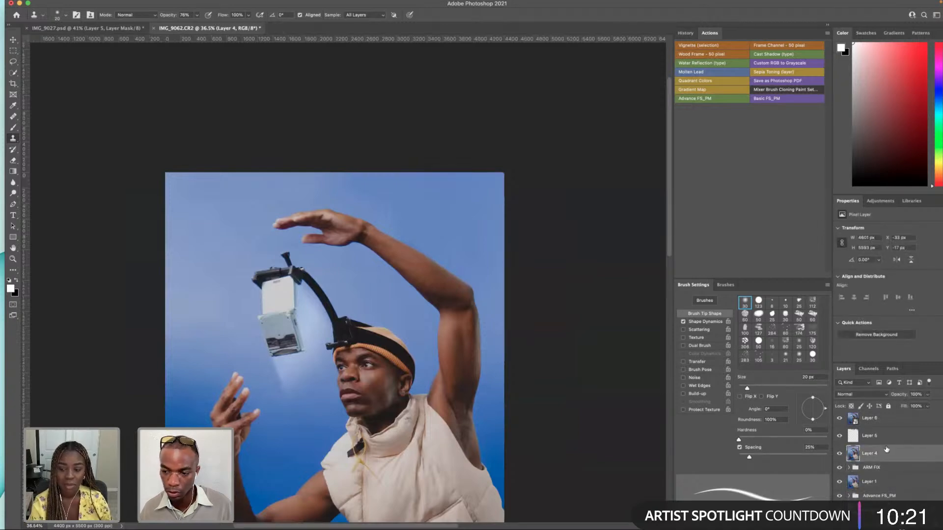
pyautogui.scroll(1, 846, 457)
pyautogui.click(844, 455)
pyautogui.click(843, 455)
pyautogui.scroll(2, 883, 467)
pyautogui.click(884, 459)
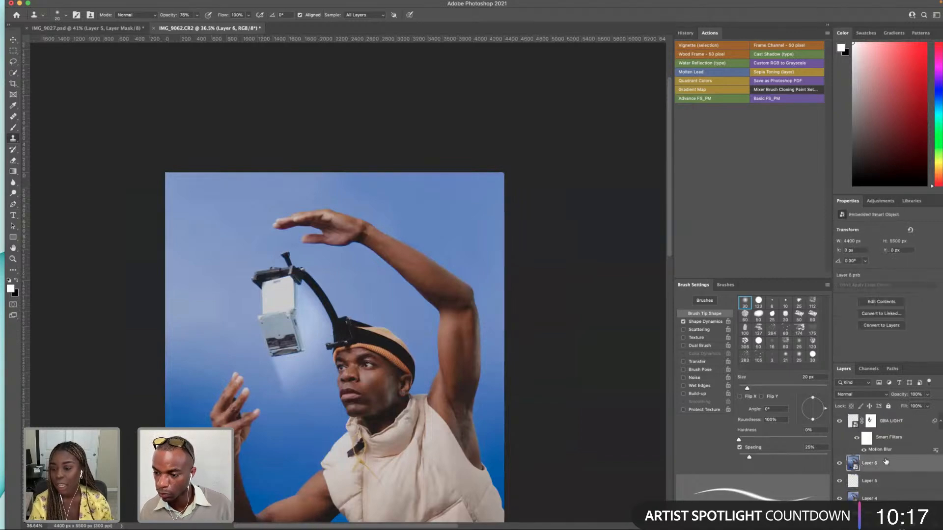
pyautogui.scroll(1, 886, 435)
# - Hide Layer 12, the clone layer above GBA LIGHT, and delete it
pyautogui.click(884, 426)
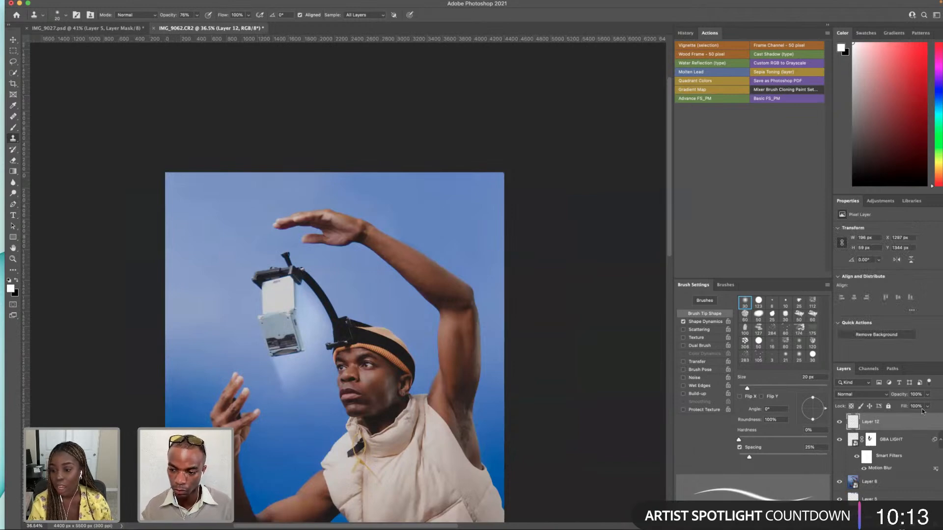
pyautogui.click(840, 423)
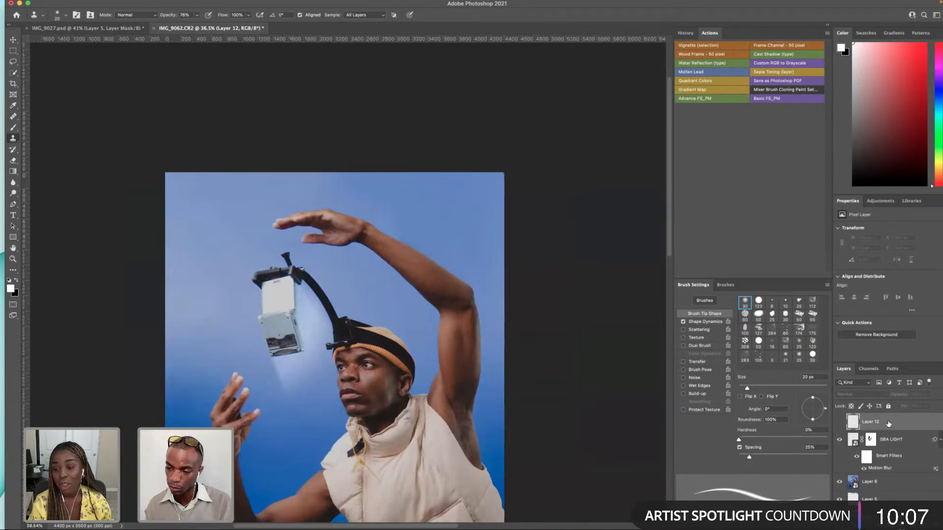
pyautogui.press('Delete')
# - Hide the GBA LIGHT layer and add an empty layer directly above Layer 6 for cloning over the mount's lettering
pyautogui.click(839, 421)
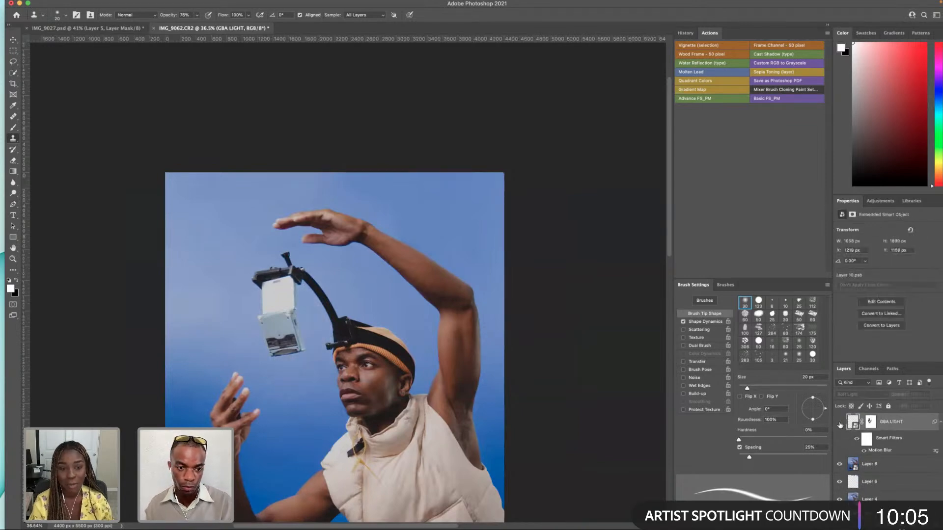
pyautogui.click(871, 463)
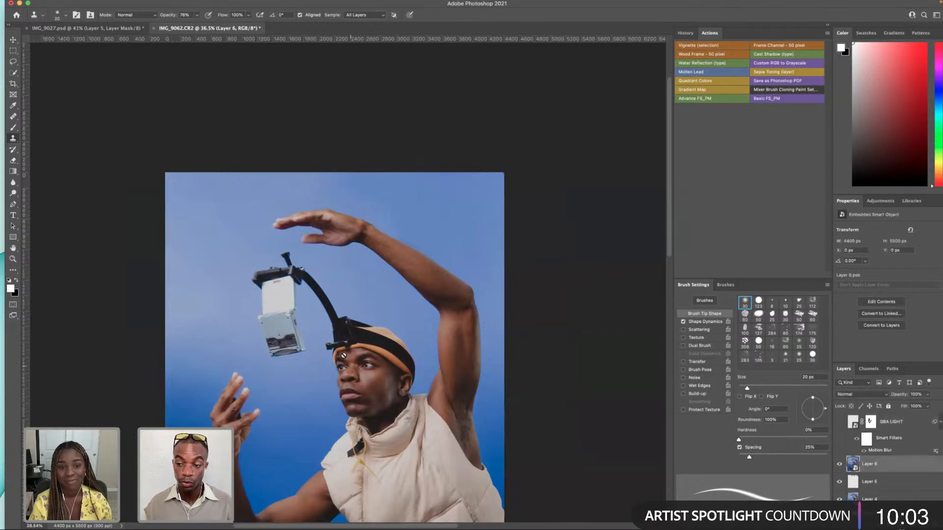
pyautogui.click(839, 422)
pyautogui.click(839, 422)
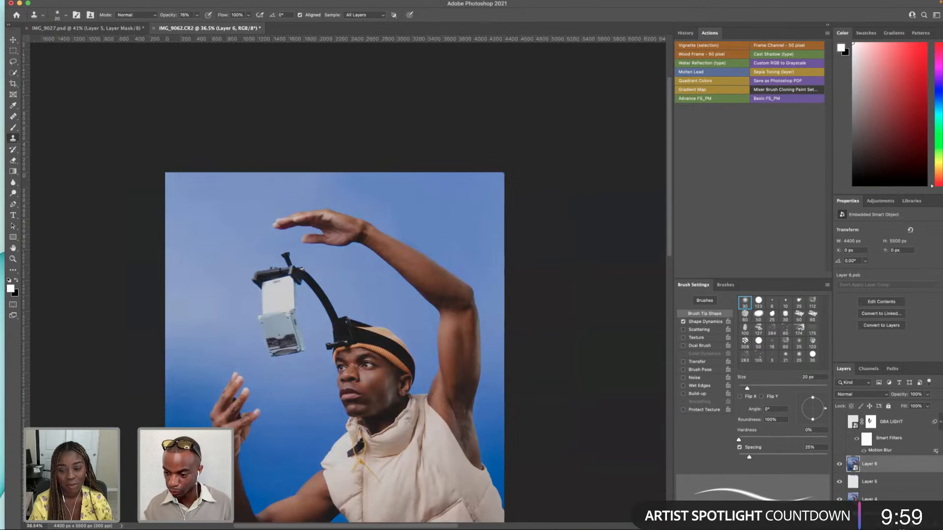
pyautogui.click(914, 525)
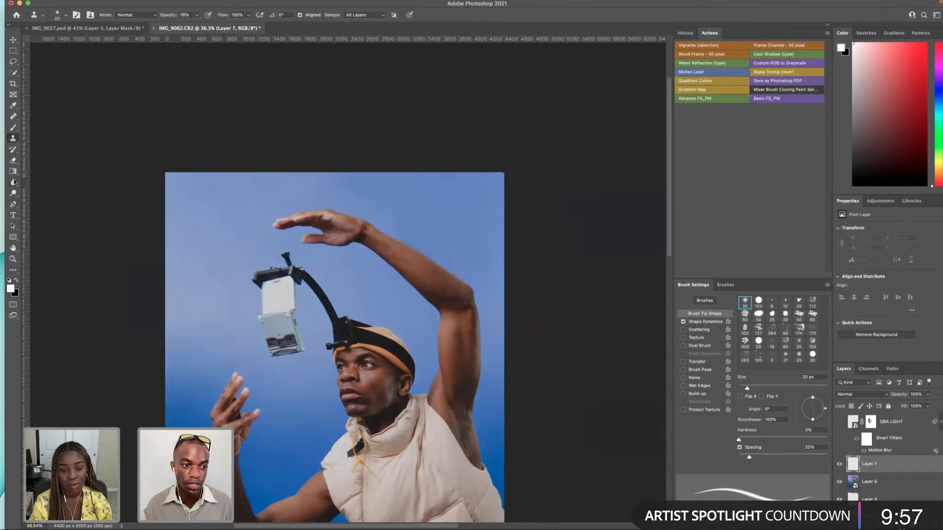
pyautogui.scroll(8, 258, 279)
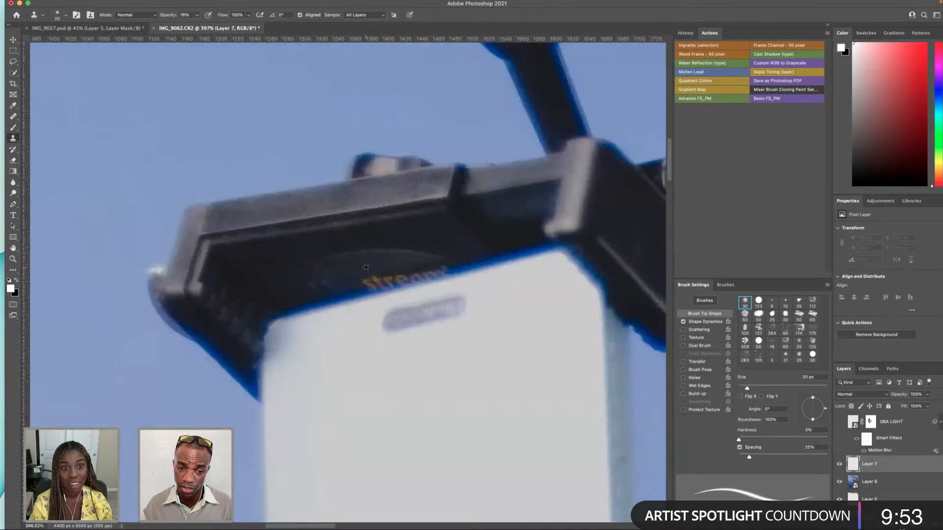
pyautogui.moveTo(364, 279)
pyautogui.mouseDown()
pyautogui.moveTo(377, 277)
pyautogui.moveTo(369, 280)
pyautogui.mouseUp()
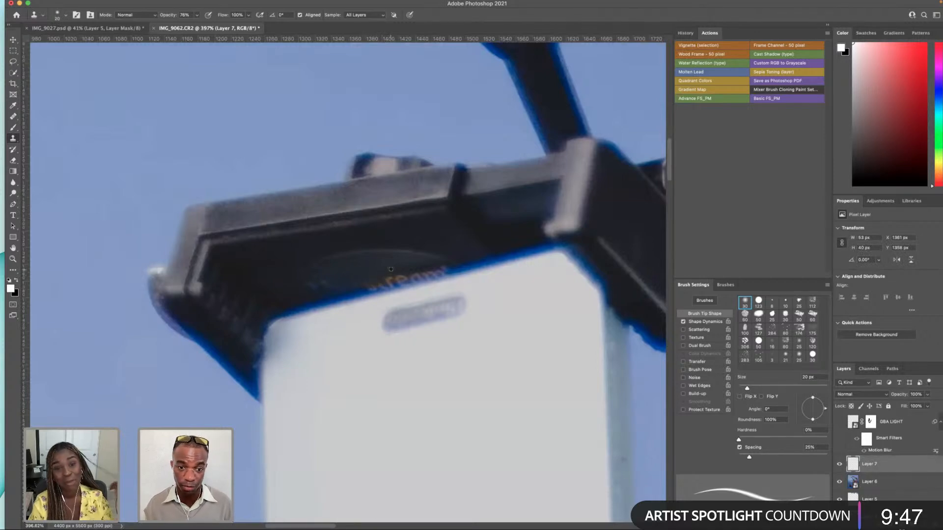
pyautogui.moveTo(384, 274); pyautogui.dragTo(399, 271)
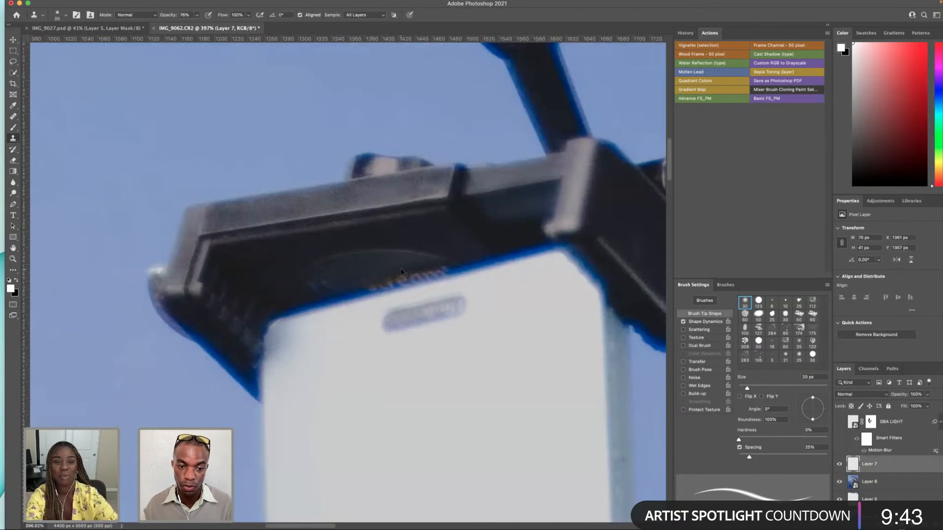
pyautogui.hotkey('ctrl', 'z')
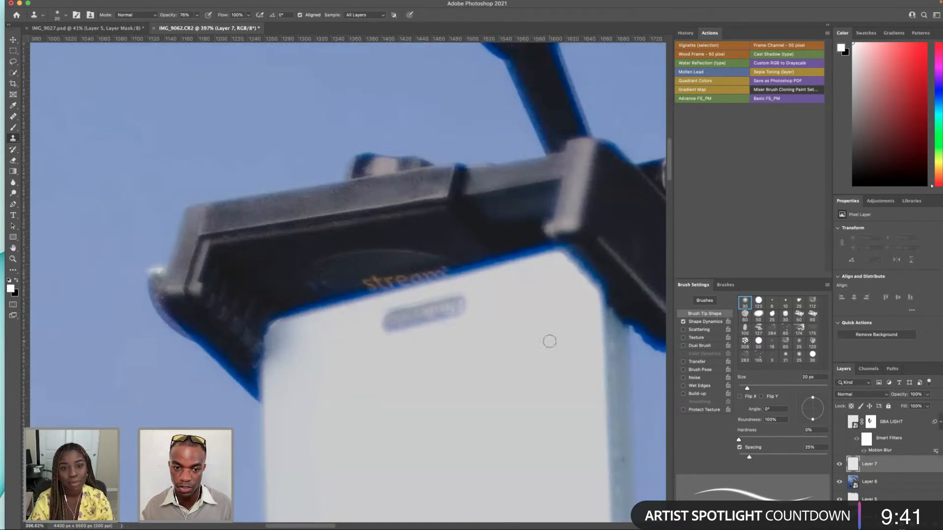
# - Set the Clone Stamp opacity to 100% and clone the dark mount surface over the "stream" lettering and the area beside it
pyautogui.click(198, 16)
pyautogui.click(207, 24)
pyautogui.keyDown('alt'); pyautogui.click(380, 264); pyautogui.keyUp('alt')
pyautogui.moveTo(377, 276)
pyautogui.mouseDown()
pyautogui.moveTo(362, 283)
pyautogui.moveTo(402, 274)
pyautogui.moveTo(369, 283)
pyautogui.mouseUp()
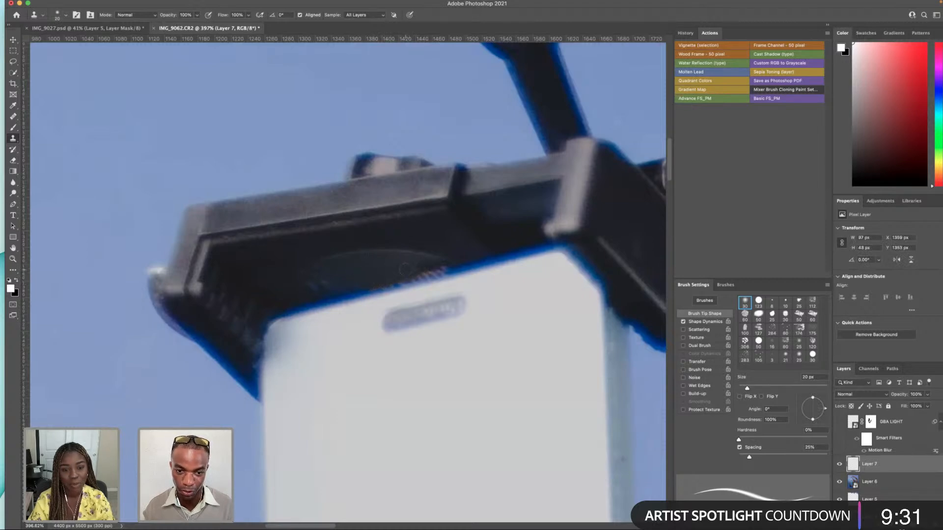
pyautogui.moveTo(411, 269); pyautogui.dragTo(443, 267)
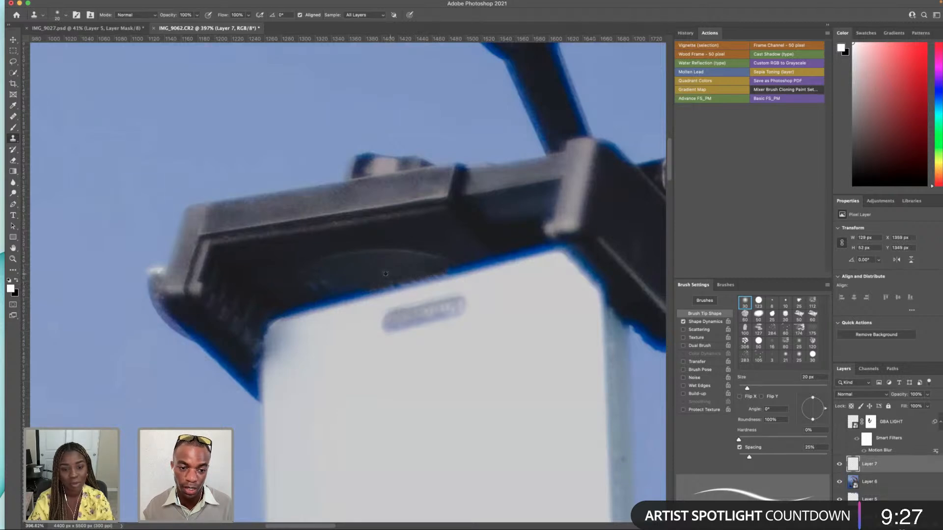
pyautogui.moveTo(325, 271); pyautogui.dragTo(323, 278)
pyautogui.keyDown('alt'); pyautogui.click(310, 282); pyautogui.keyUp('alt')
pyautogui.click(337, 281)
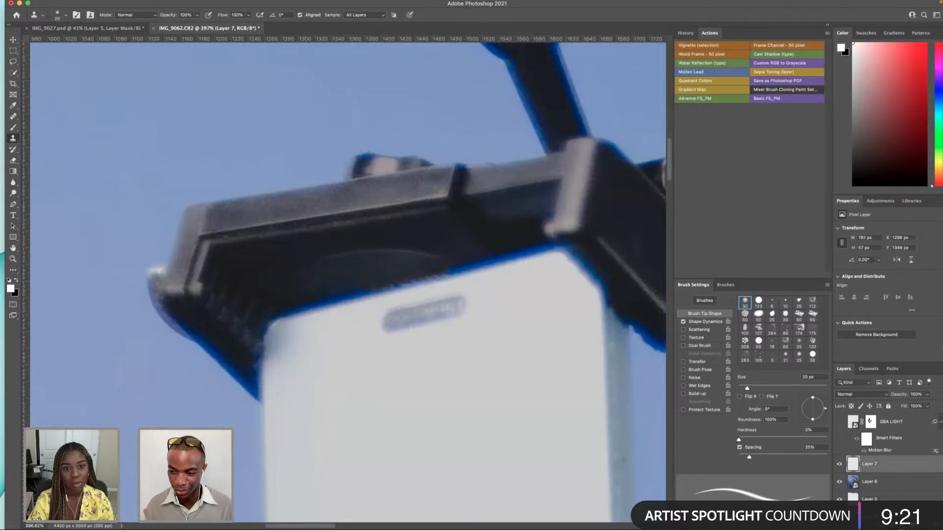
# - Show the GBA LIGHT layer again and check the light beam around the cleaned-up device
pyautogui.click(840, 422)
pyautogui.scroll(-5, 448, 355)
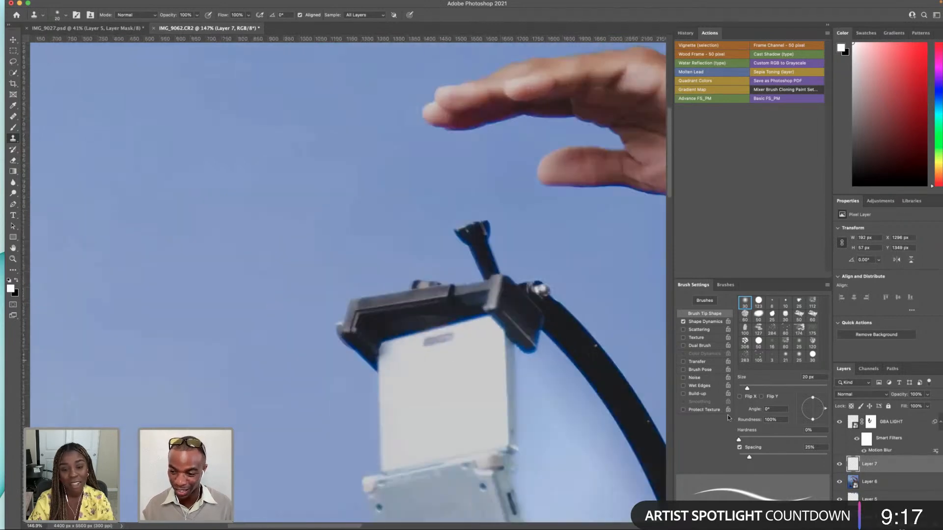
pyautogui.scroll(-2, 868, 491)
pyautogui.scroll(-5, 491, 443)
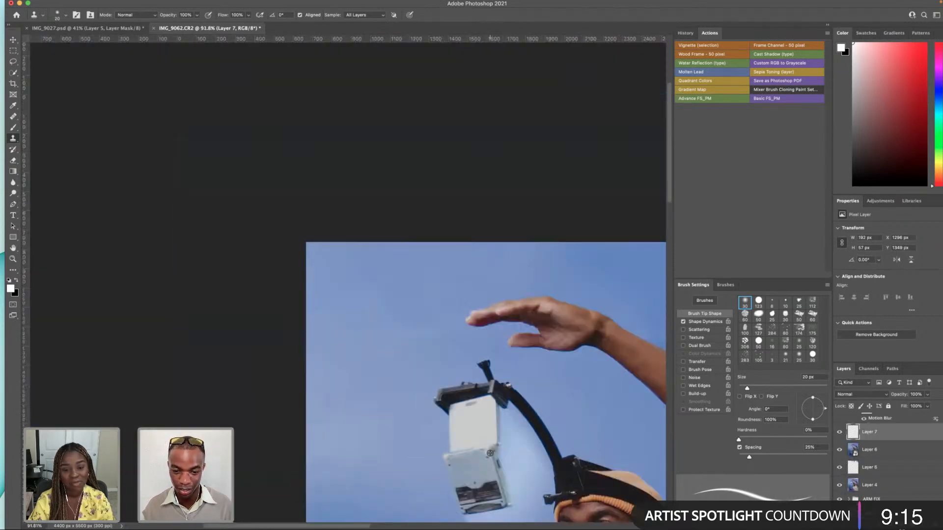
pyautogui.scroll(-3, 490, 443)
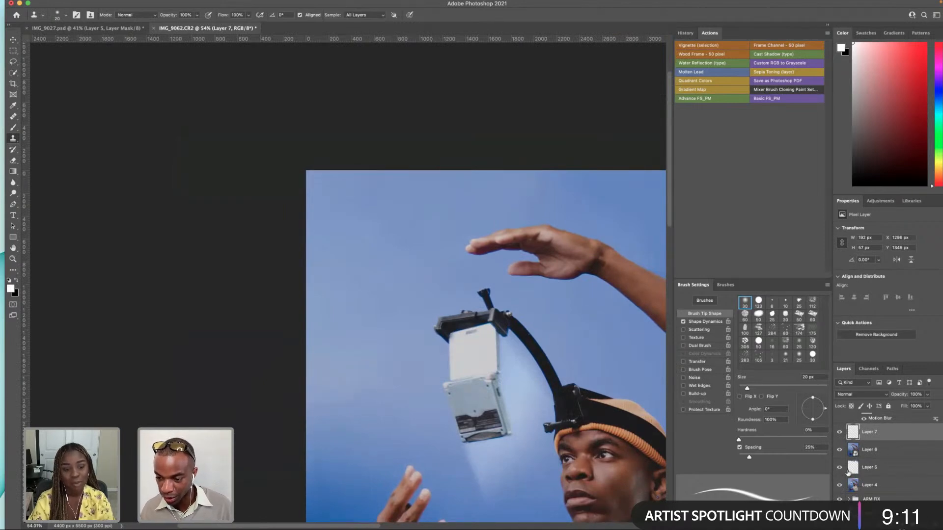
pyautogui.scroll(2, 879, 437)
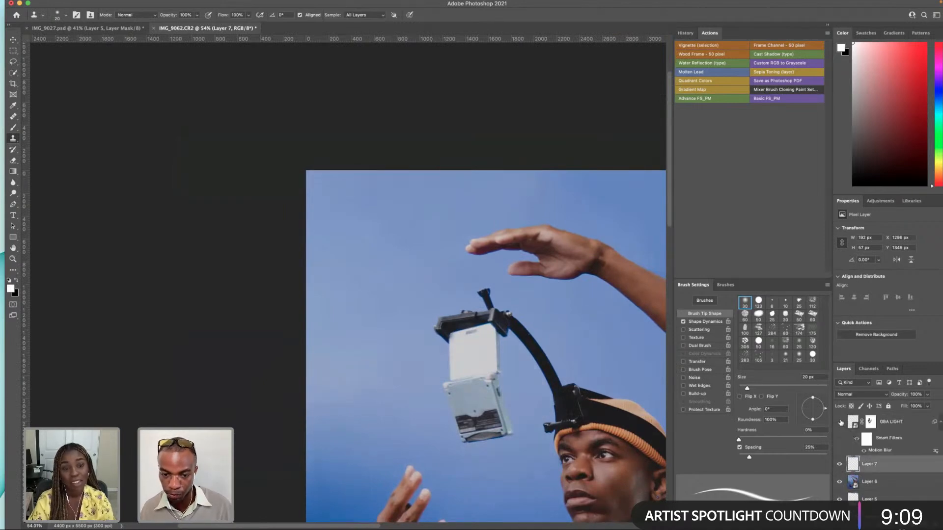
pyautogui.hscroll(3, 344, 313)
pyautogui.scroll(-3, 344, 313)
pyautogui.hscroll(9, 344, 313)
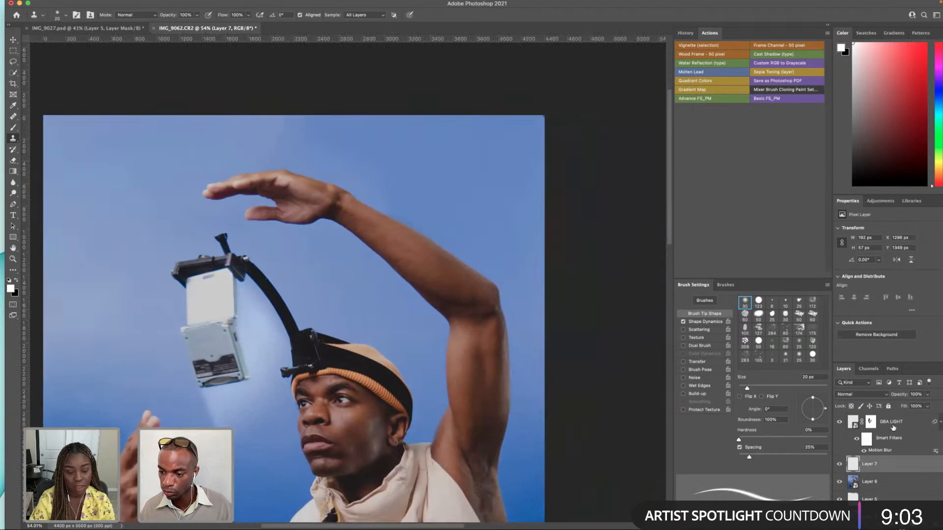
# - Start a Pen tool path on Layer 6 around the upper-left corner of the device's lower half
pyautogui.click(892, 427)
pyautogui.click(882, 481)
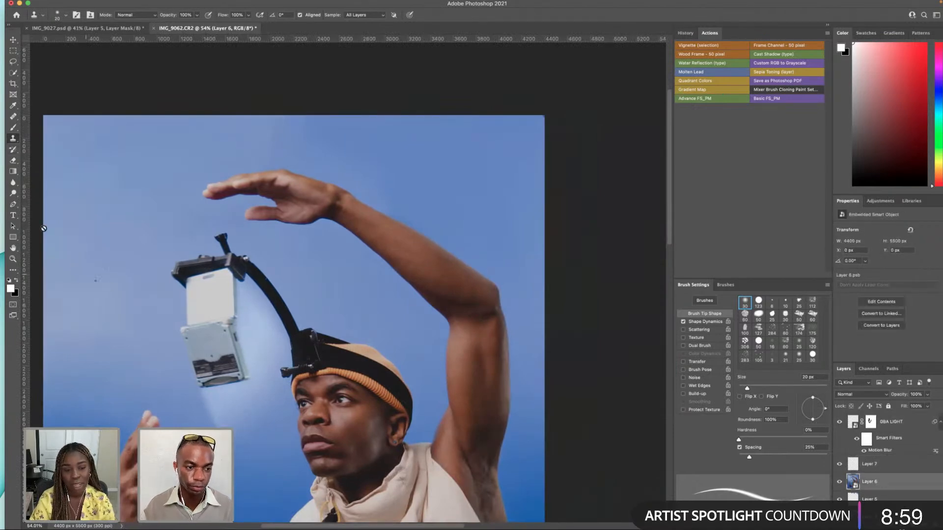
pyautogui.click(13, 205)
pyautogui.scroll(10, 189, 356)
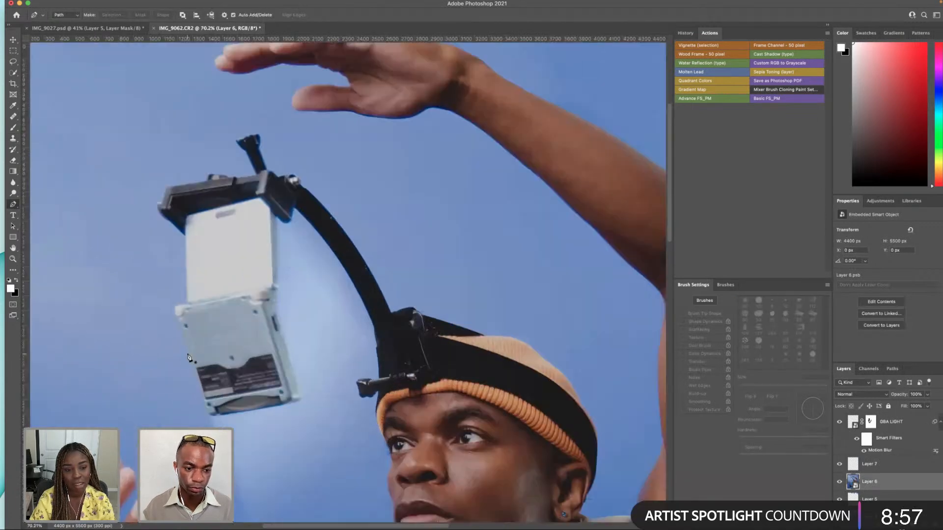
pyautogui.scroll(-6, 190, 357)
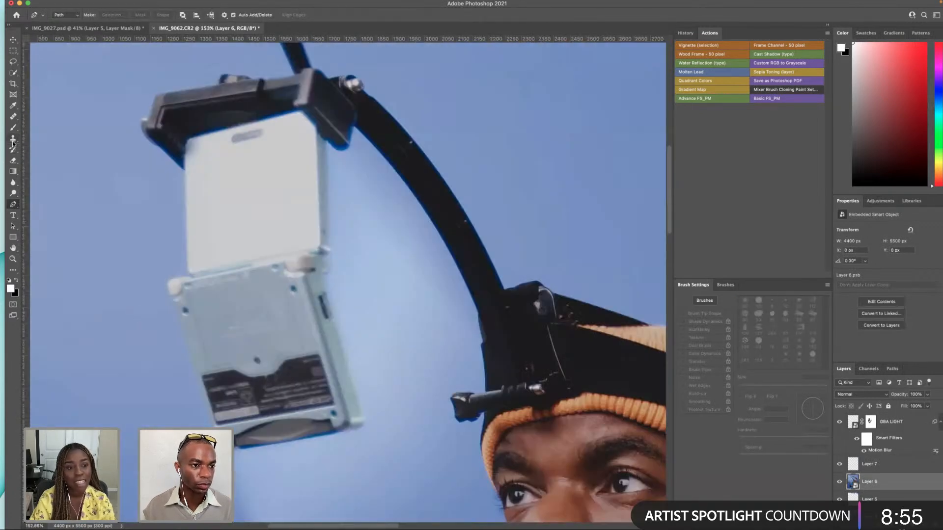
pyautogui.scroll(3, 197, 426)
pyautogui.click(136, 128)
pyautogui.click(138, 146)
pyautogui.click(145, 156)
pyautogui.click(151, 161)
pyautogui.click(148, 173)
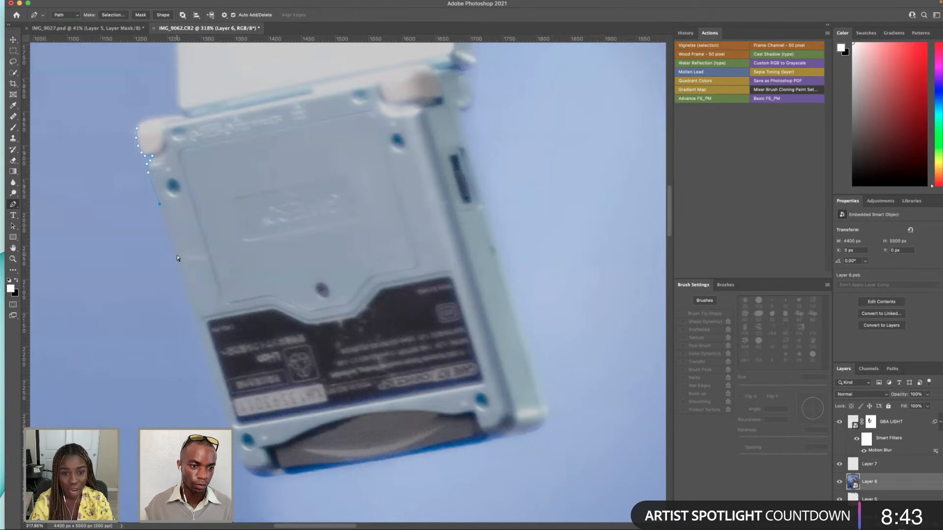
pyautogui.click(152, 184)
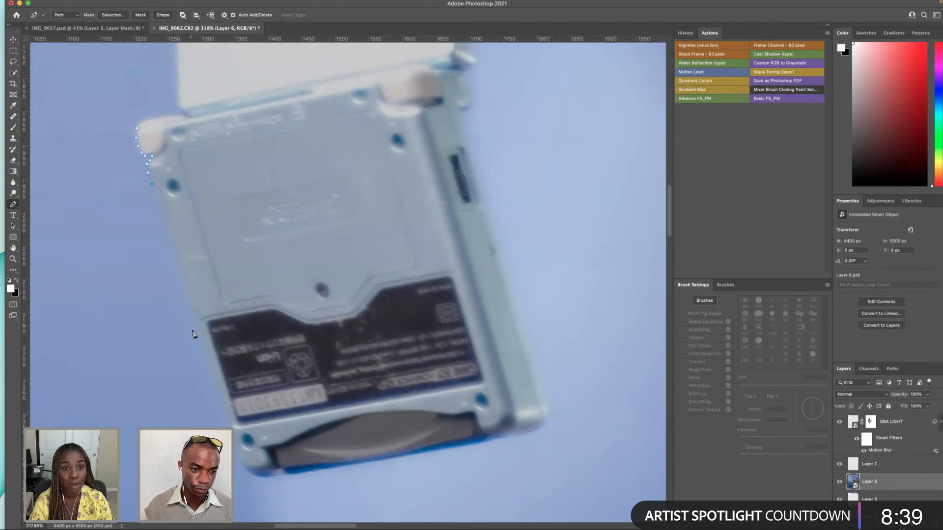
# - Continue the path down the device's left side and along its bottom edge to the lower-right corner
pyautogui.click(183, 281)
pyautogui.click(209, 365)
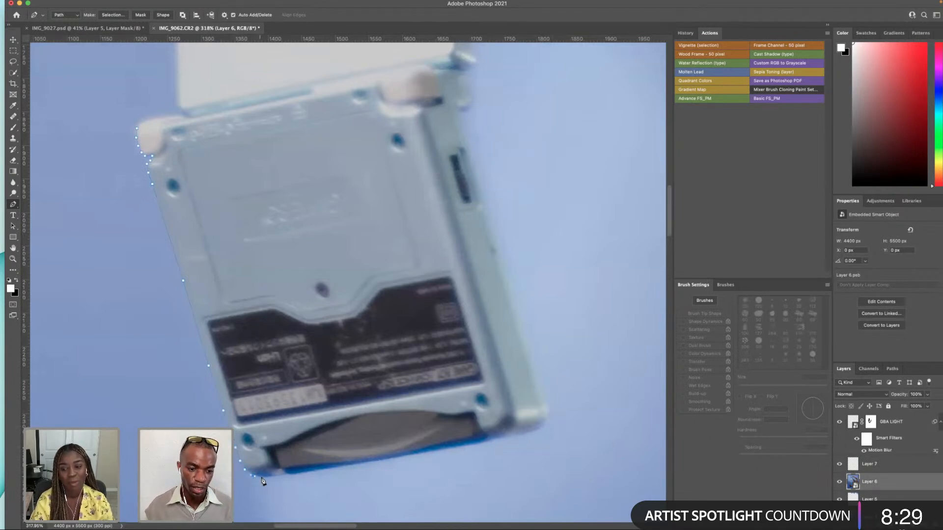
pyautogui.moveTo(295, 474); pyautogui.dragTo(305, 474)
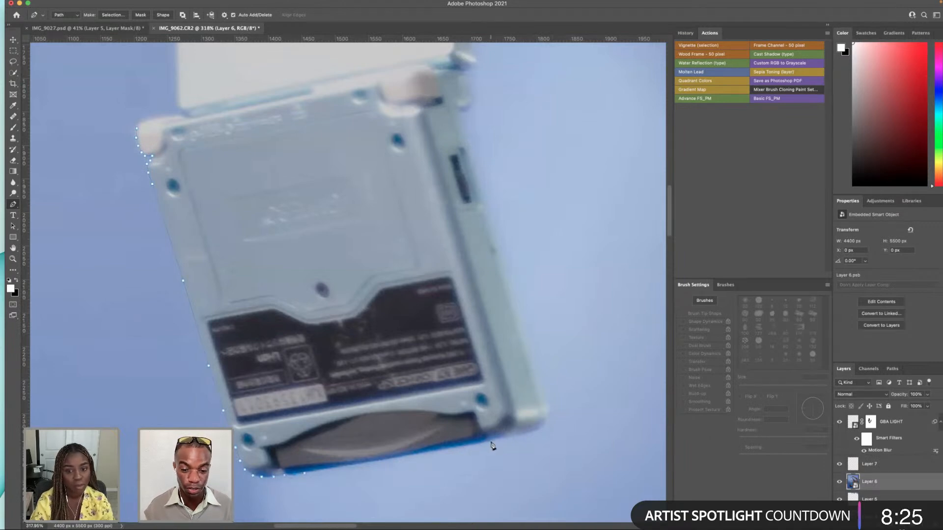
pyautogui.click(530, 432)
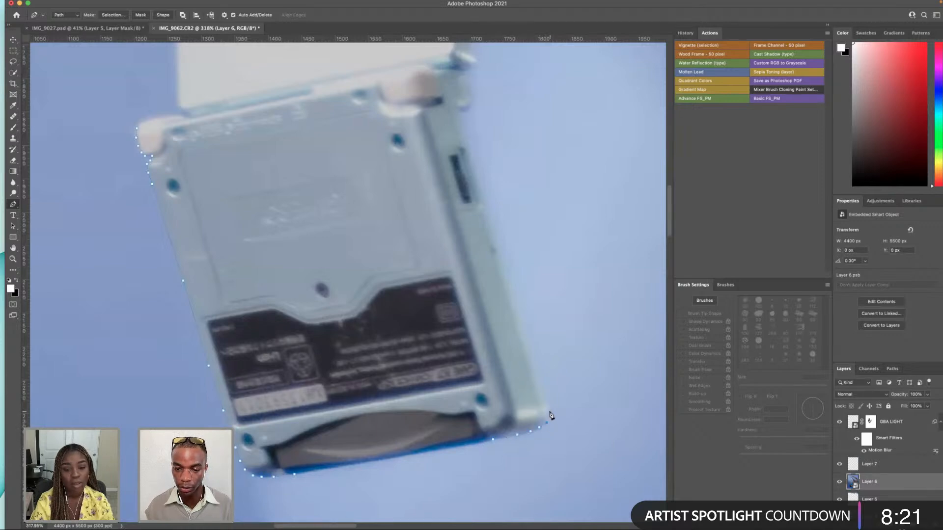
# - Continue the Pen path up the right edge of the device's lower half to just below the right hinge
pyautogui.scroll(3, 530, 398)
pyautogui.hscroll(3, 531, 398)
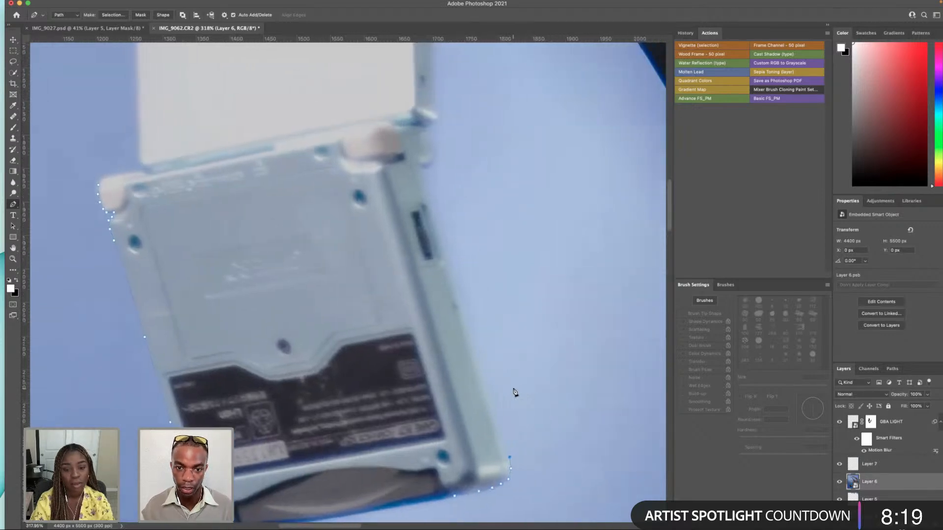
pyautogui.click(488, 387)
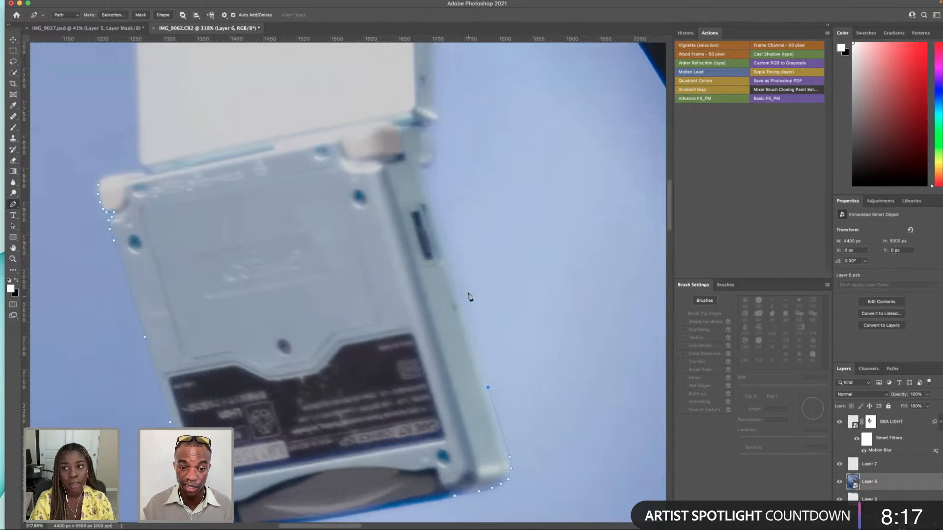
pyautogui.click(459, 295)
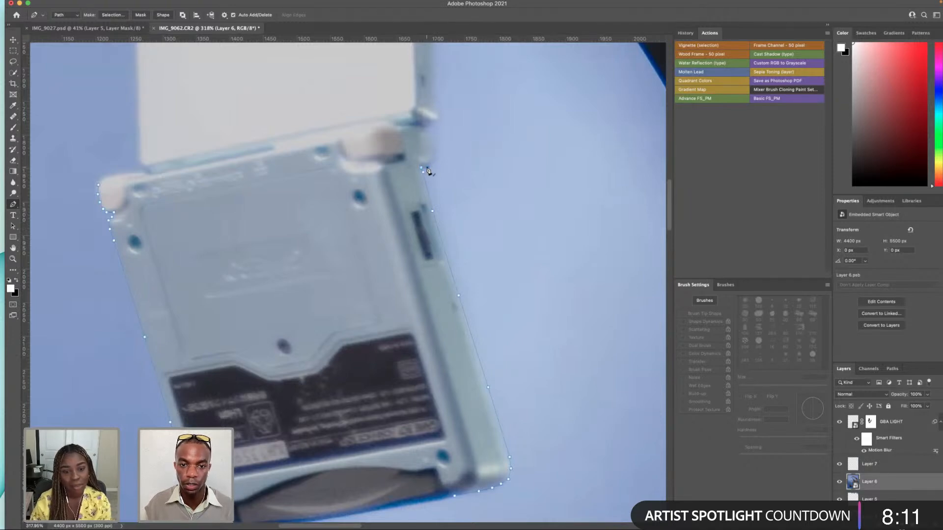
pyautogui.scroll(3, 433, 171)
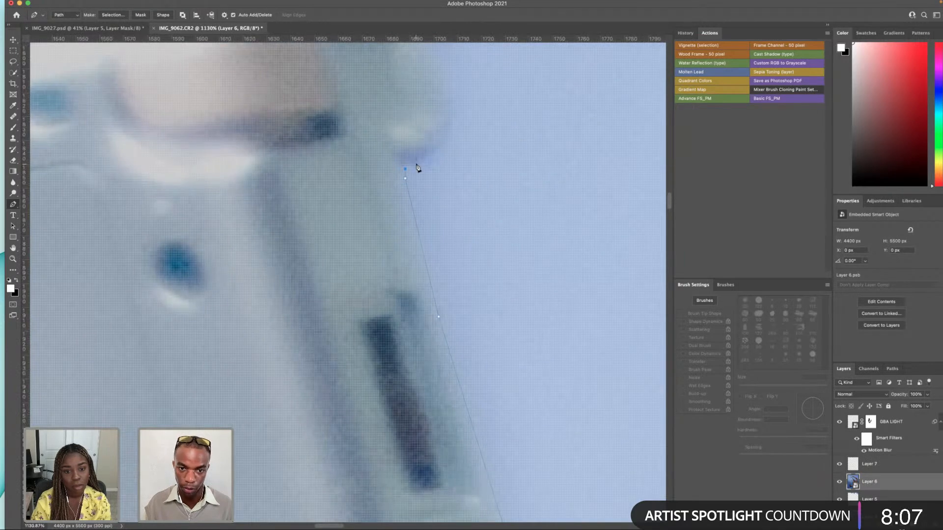
# - Trace the path around the rounded right hinge up to the notch beneath the device's upper half
pyautogui.click(417, 163)
pyautogui.click(424, 161)
pyautogui.moveTo(440, 153); pyautogui.dragTo(421, 195)
pyautogui.click(425, 192)
pyautogui.click(430, 174)
pyautogui.click(432, 154)
pyautogui.scroll(3, 432, 164)
pyautogui.click(427, 200)
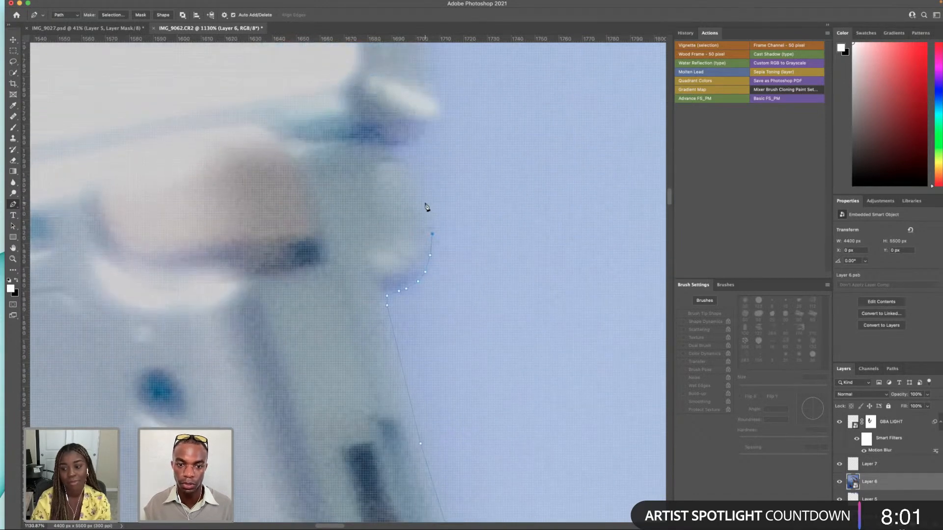
pyautogui.click(411, 171)
pyautogui.click(401, 162)
pyautogui.click(394, 158)
pyautogui.click(397, 147)
# - Continue the path around the lower-right corner of the device's upper half, redoing the last misplaced anchor points
pyautogui.click(406, 143)
pyautogui.click(418, 139)
pyautogui.click(422, 138)
pyautogui.click(447, 122)
pyautogui.scroll(3, 442, 148)
pyautogui.hscroll(-3, 441, 147)
pyautogui.scroll(4, 508, 189)
pyautogui.hscroll(3, 508, 189)
pyautogui.press('super+z')
pyautogui.press('super+z')
pyautogui.click(436, 285)
pyautogui.click(444, 279)
pyautogui.click(449, 272)
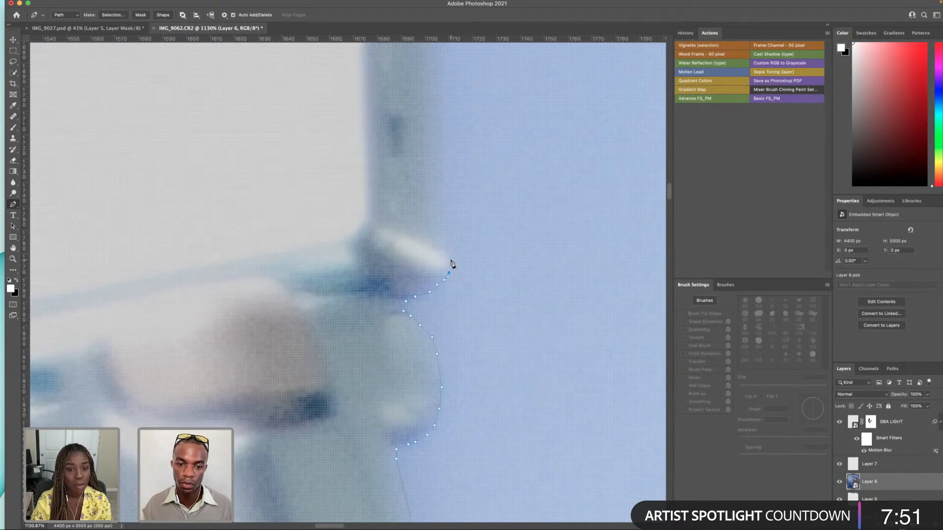
# - Extend the path up the right edge of the device's upper half and along the start of the dark mount's edge
pyautogui.scroll(5, 447, 205)
pyautogui.scroll(-5, 446, 295)
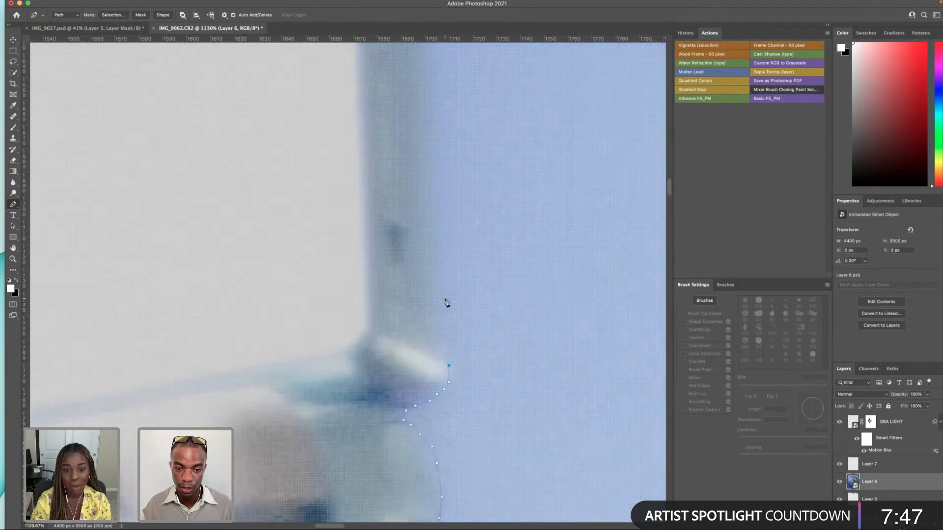
pyautogui.scroll(-5, 442, 196)
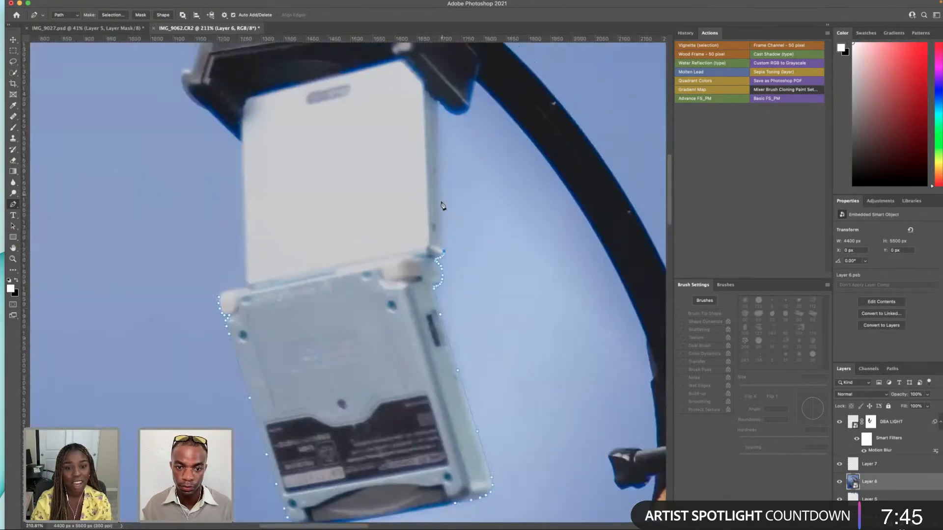
pyautogui.scroll(2, 442, 206)
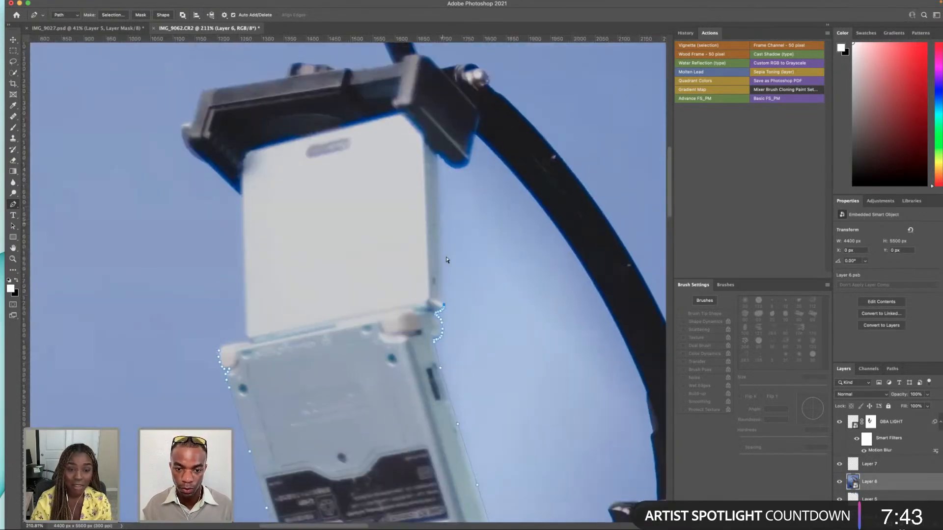
pyautogui.scroll(5, 447, 262)
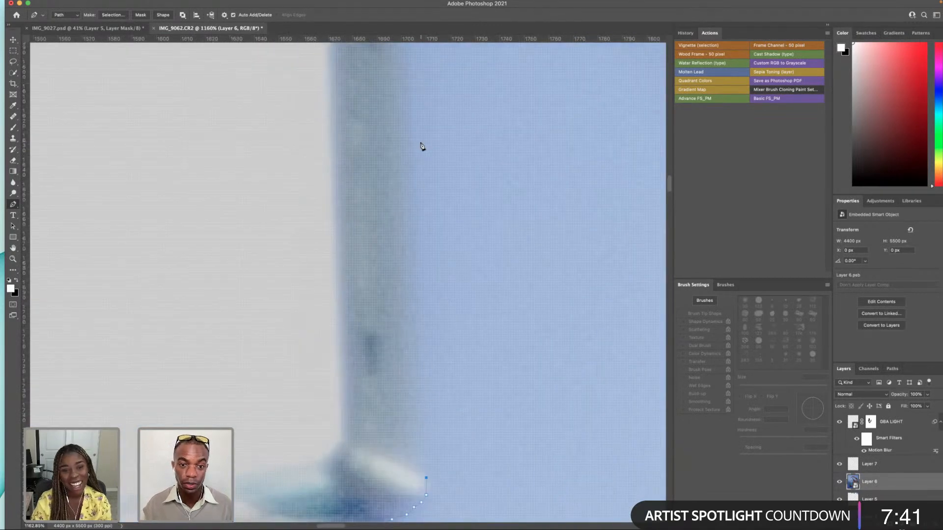
pyautogui.click(411, 136)
pyautogui.scroll(6, 410, 143)
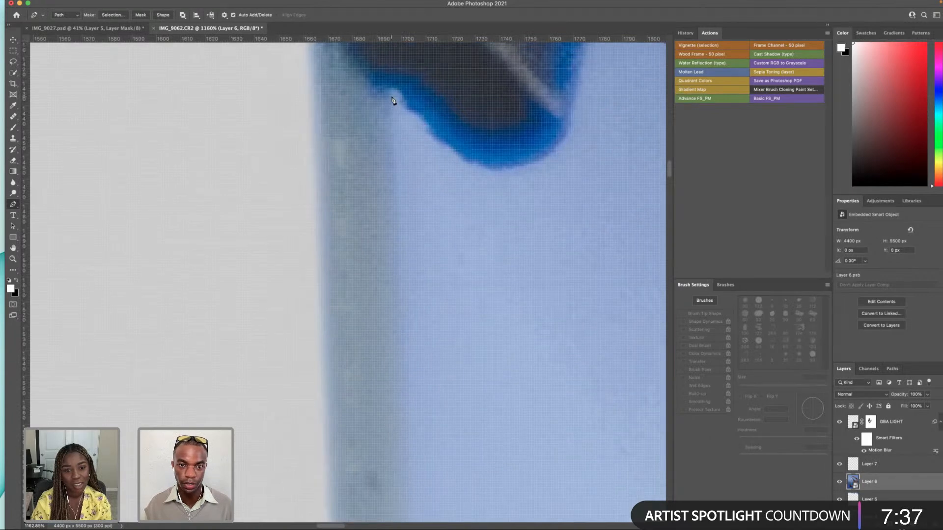
pyautogui.click(393, 100)
pyautogui.scroll(5, 392, 120)
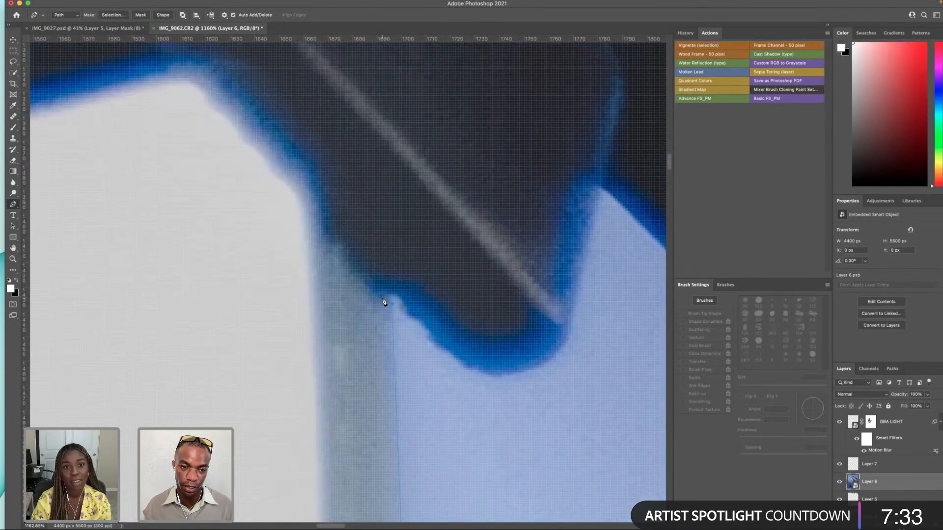
pyautogui.scroll(-5, 383, 302)
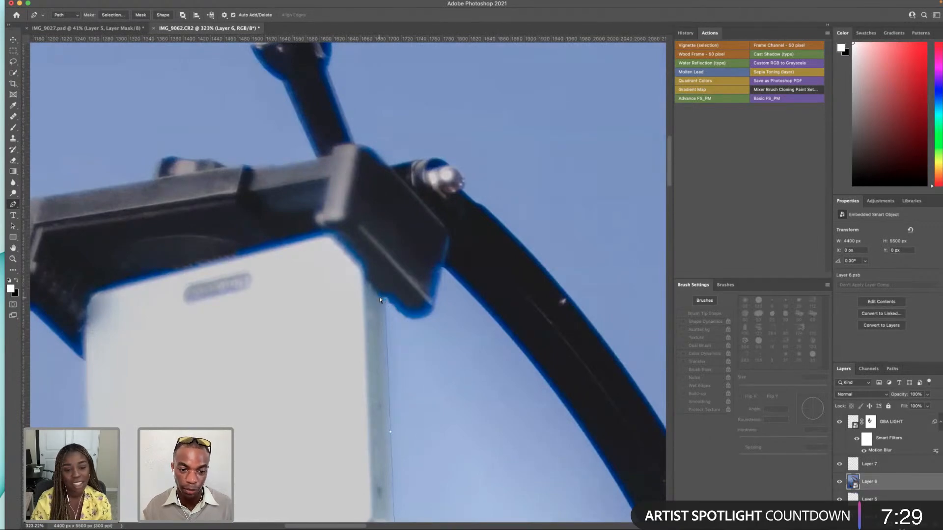
pyautogui.scroll(4, 379, 300)
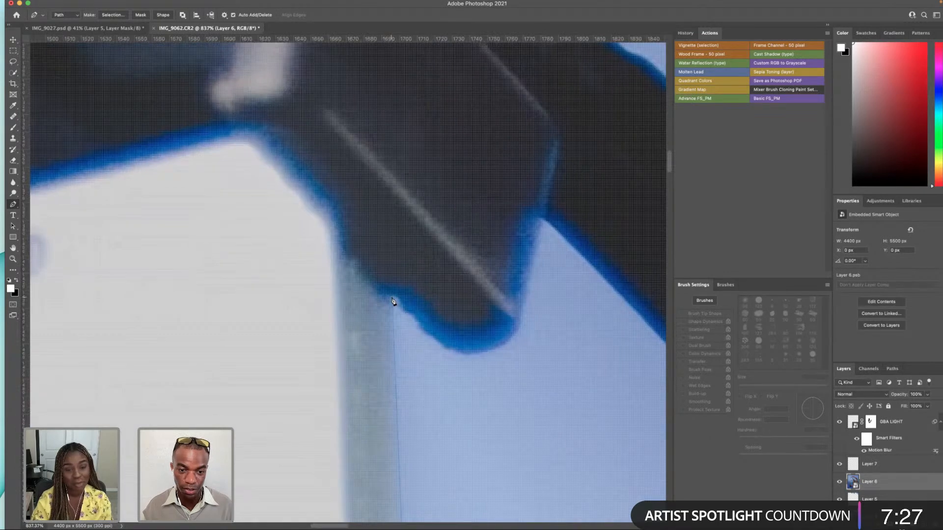
pyautogui.click(387, 297)
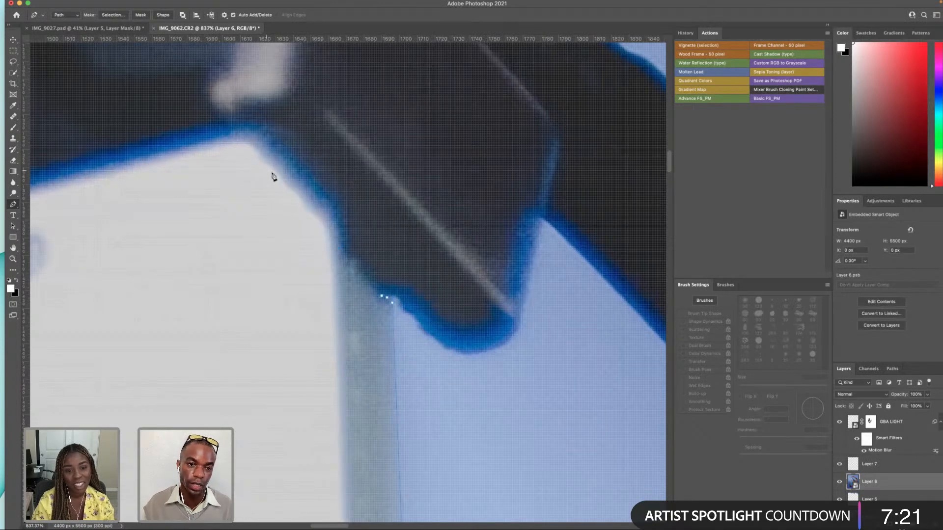
pyautogui.hscroll(-10, 246, 153)
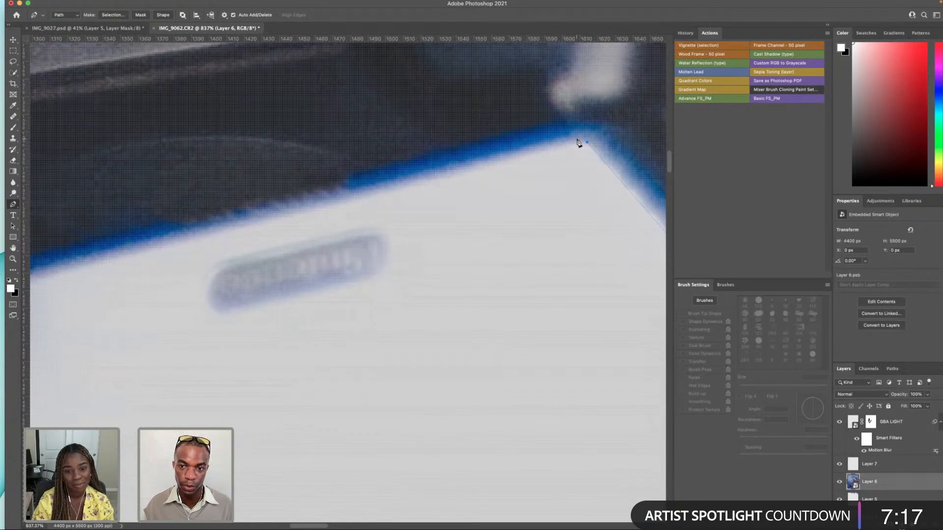
pyautogui.click(562, 143)
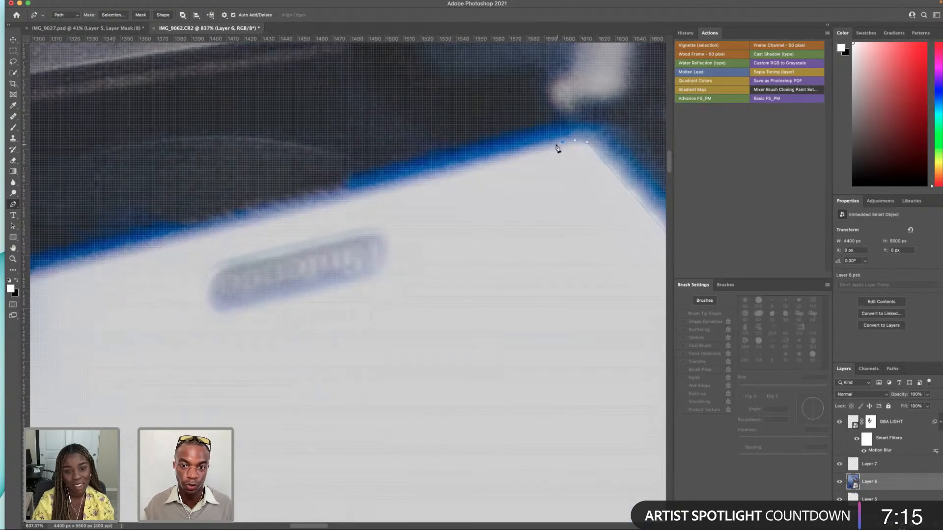
pyautogui.press('super+z')
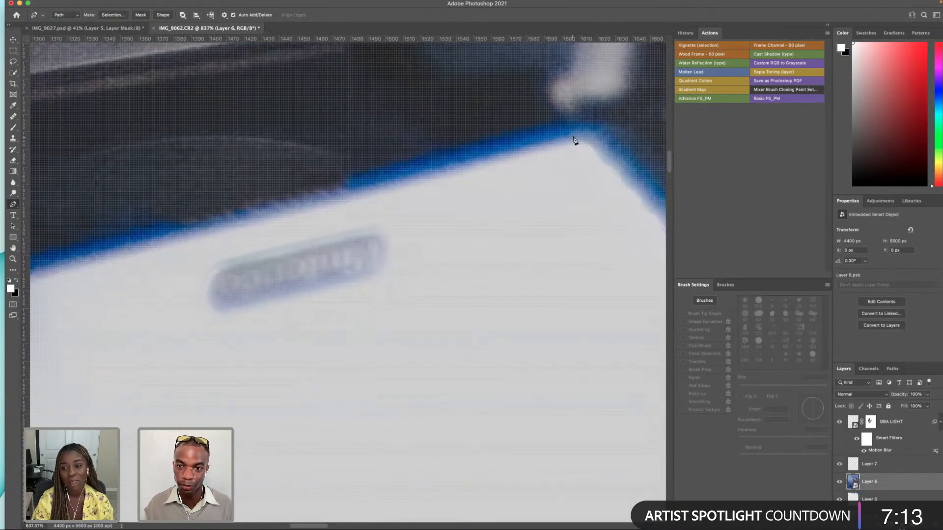
pyautogui.hscroll(5, 590, 162)
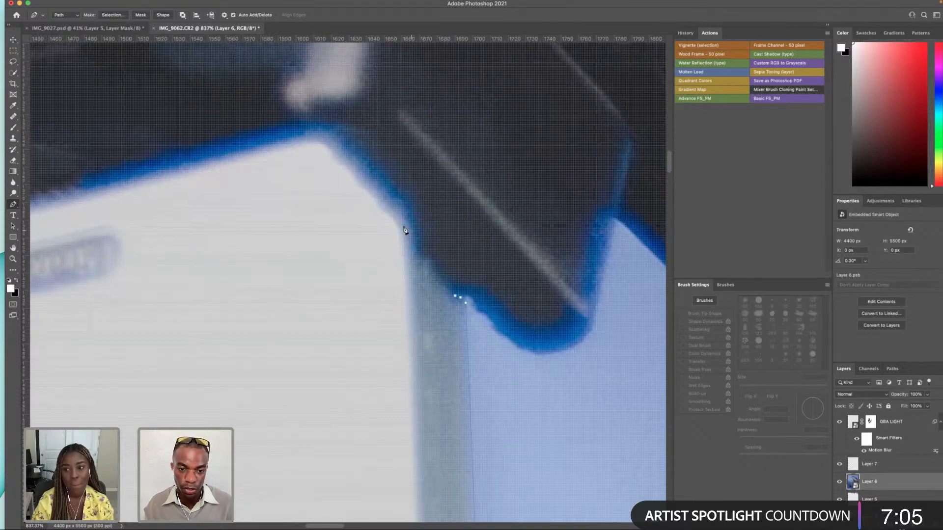
# - Trace the path closely along the angled upper-right corner of the device's white panel where it meets the dark mount
pyautogui.click(384, 215)
pyautogui.click(379, 206)
pyautogui.click(372, 193)
pyautogui.click(350, 172)
pyautogui.click(338, 165)
pyautogui.click(334, 157)
pyautogui.click(327, 149)
pyautogui.click(310, 142)
pyautogui.hscroll(-5, 269, 177)
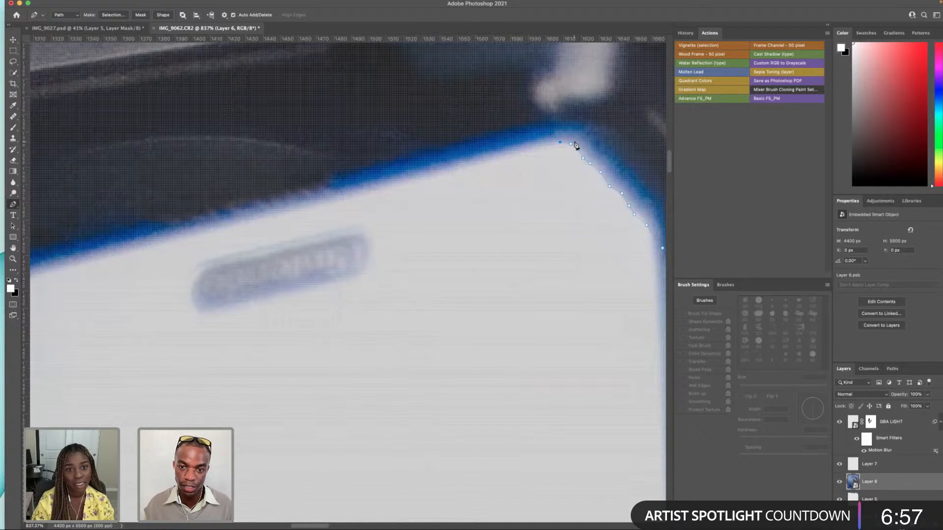
# - Carry the path across the white panel's top edge and around its rounded upper-left corner
pyautogui.scroll(-2, 405, 211)
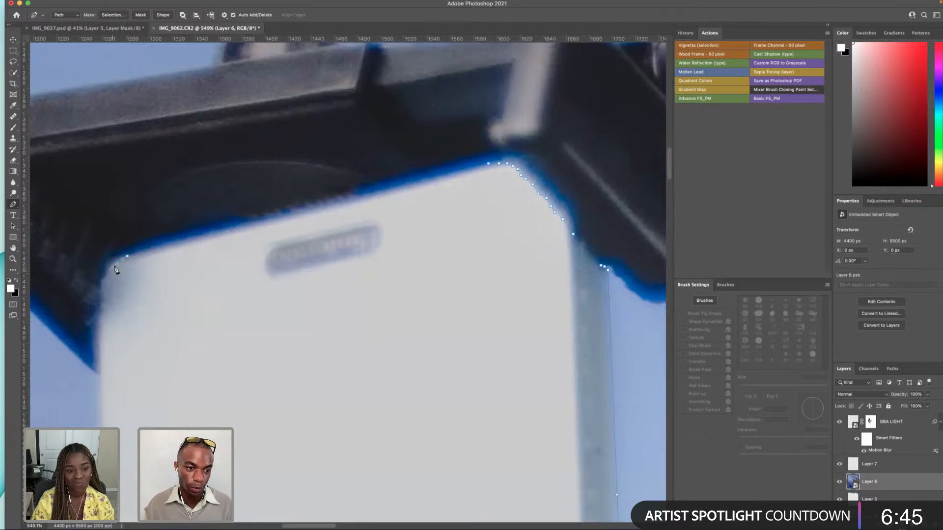
pyautogui.hscroll(-5, 125, 267)
pyautogui.hscroll(-1, 269, 291)
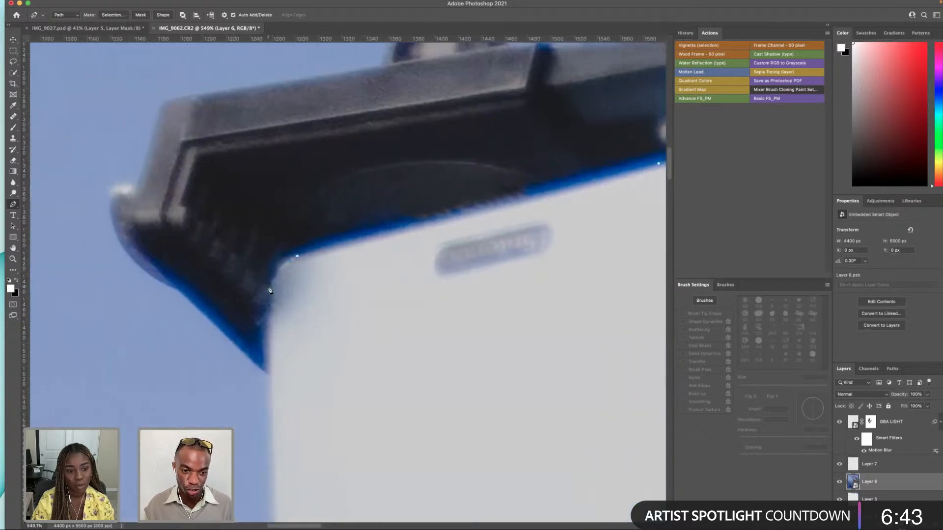
pyautogui.click(290, 258)
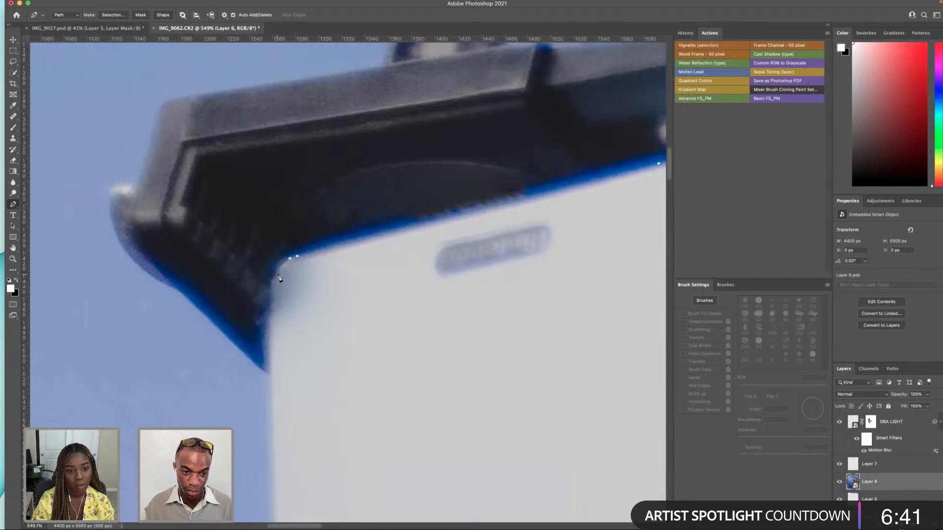
pyautogui.click(271, 285)
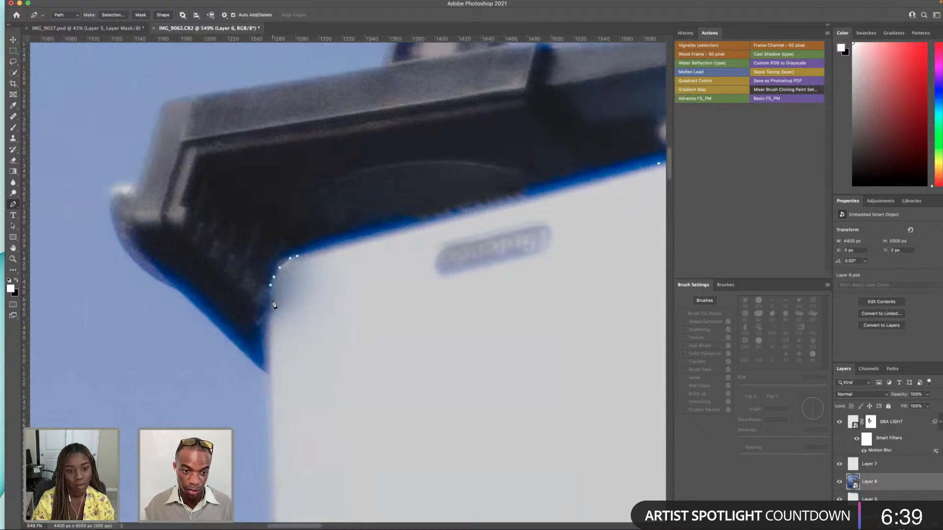
pyautogui.click(274, 293)
pyautogui.click(268, 317)
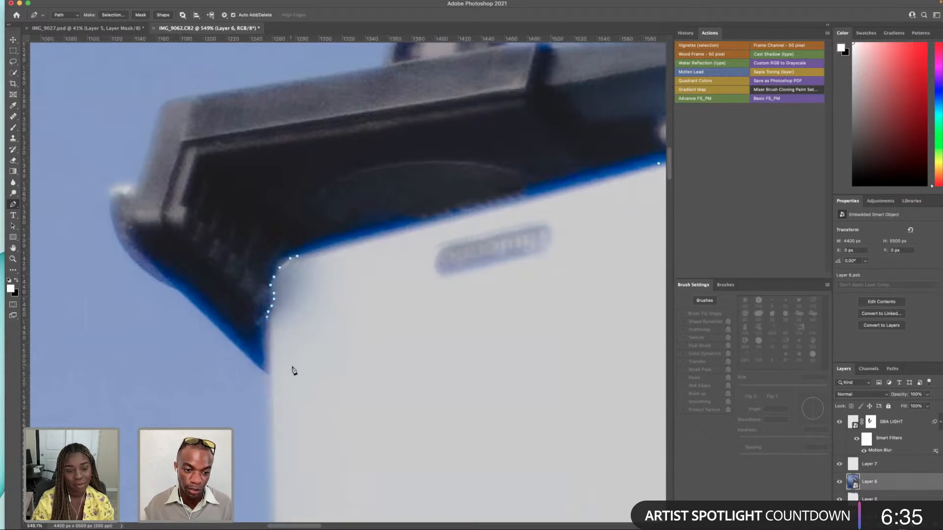
# - Run the path down the white panel's left edge to just above the left hinge, redoing the misplaced points
pyautogui.scroll(-2, 280, 315)
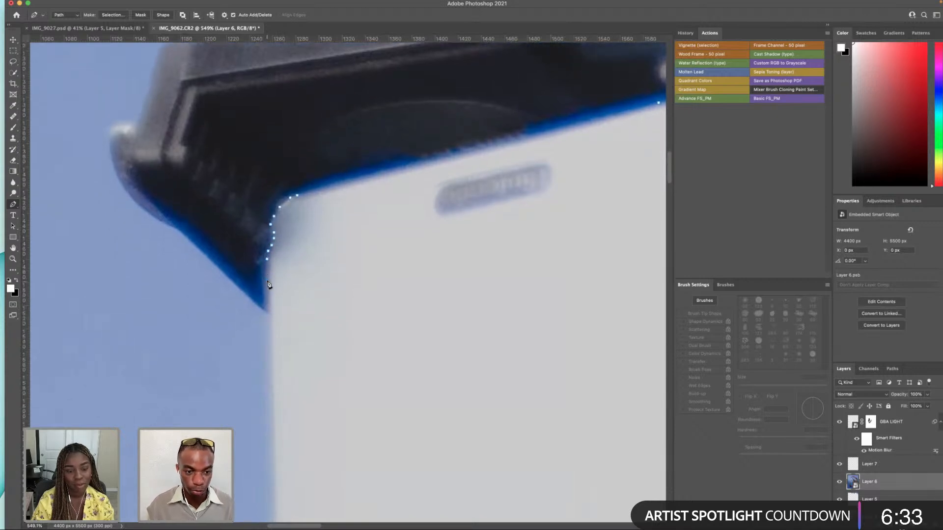
pyautogui.scroll(-10, 269, 310)
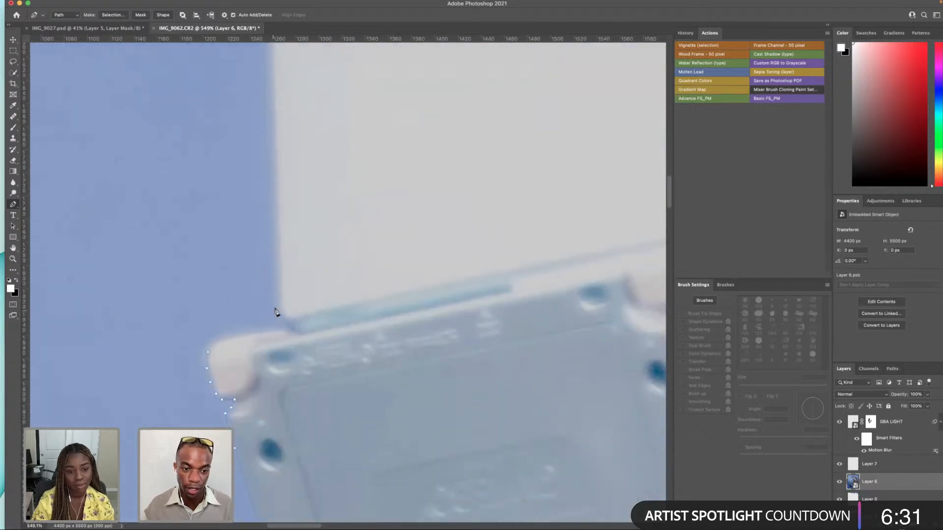
pyautogui.scroll(5, 282, 266)
pyautogui.click(271, 185)
pyautogui.scroll(-2, 273, 253)
pyautogui.click(276, 276)
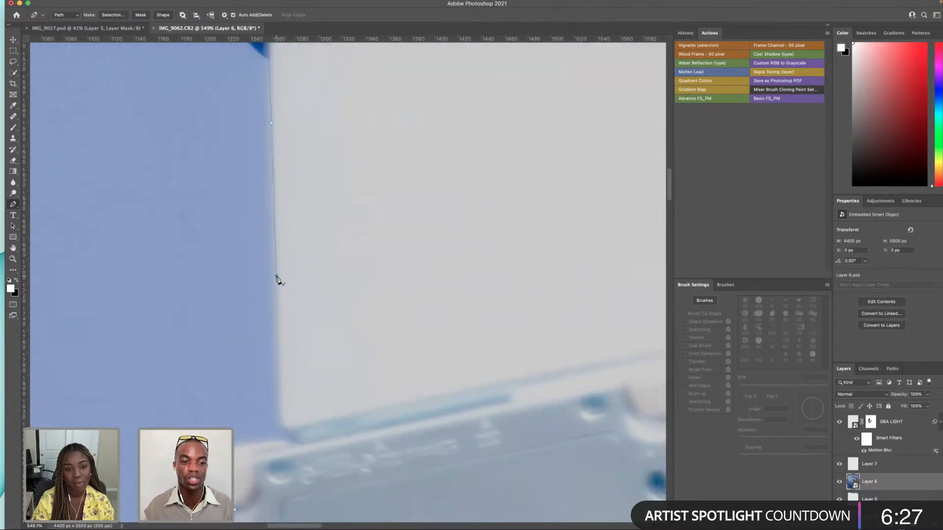
pyautogui.scroll(-5, 276, 274)
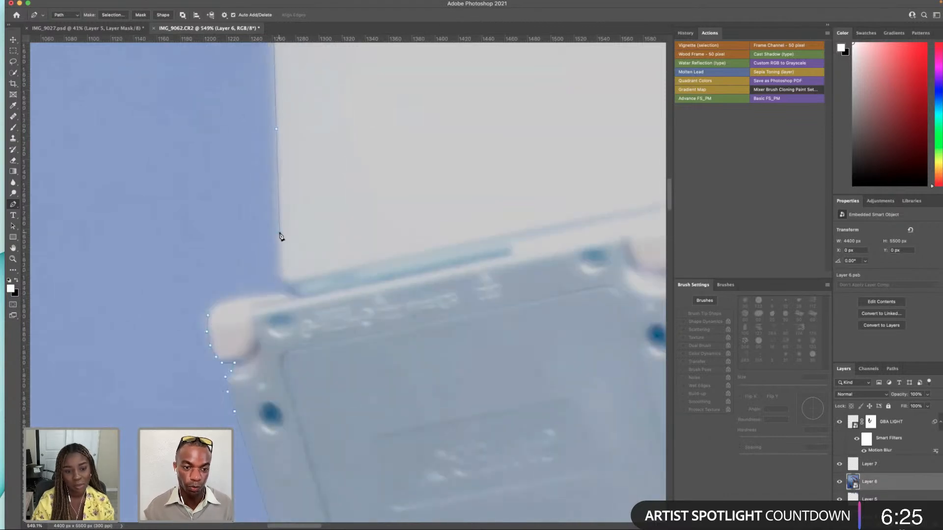
pyautogui.press('super+z')
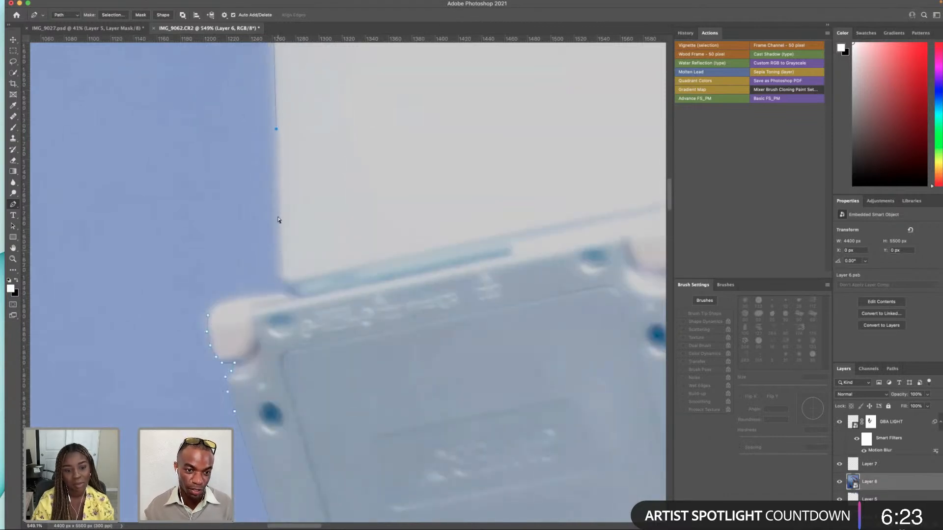
pyautogui.click(280, 237)
pyautogui.click(279, 268)
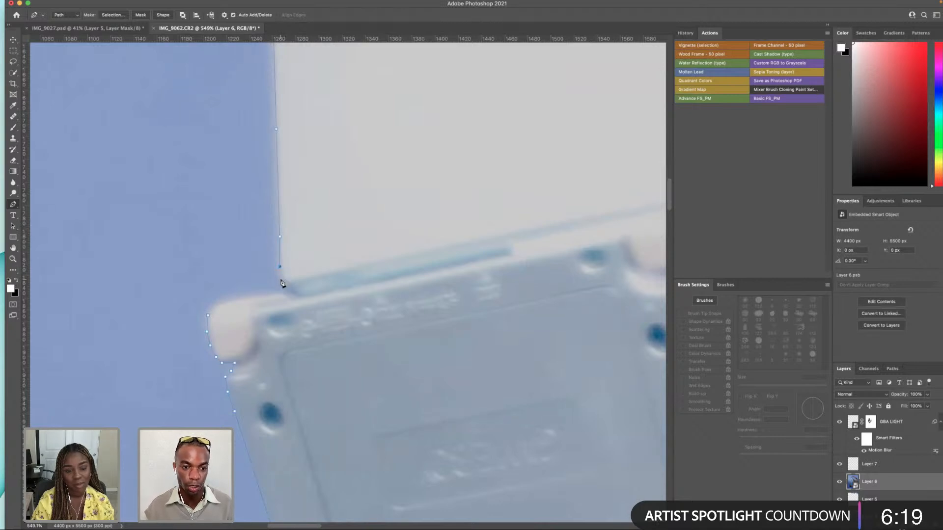
pyautogui.click(279, 263)
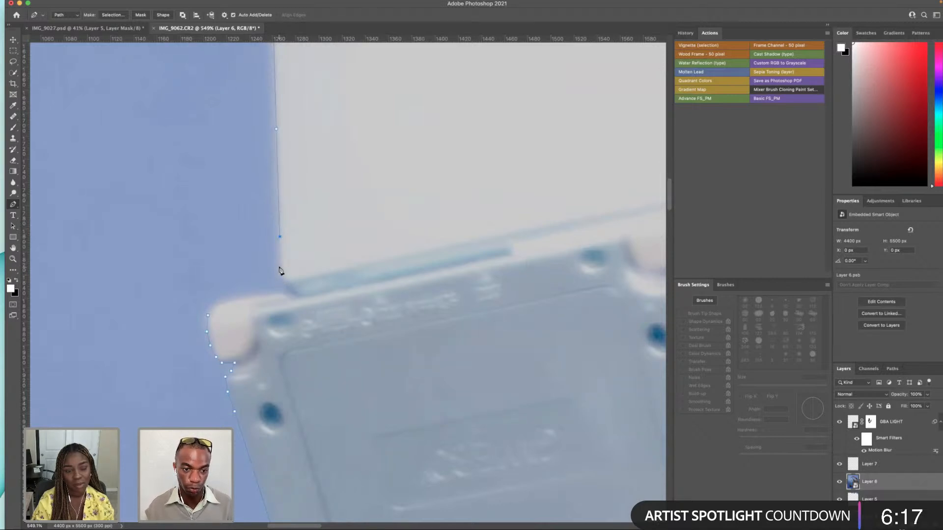
# - Trace the path around the panel's lower-left corner into the notch above the left hinge
pyautogui.scroll(4, 279, 271)
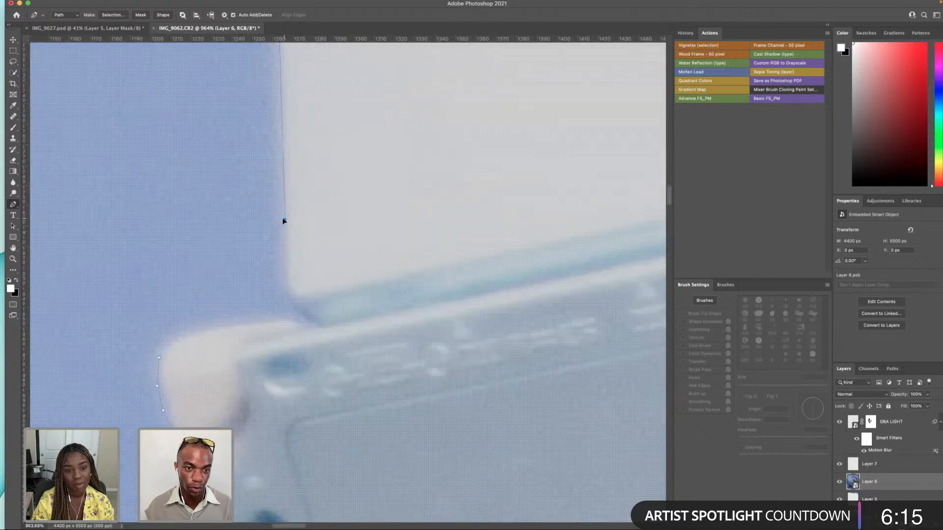
pyautogui.click(285, 272)
pyautogui.click(285, 288)
pyautogui.click(287, 301)
pyautogui.click(295, 308)
pyautogui.click(309, 319)
pyautogui.click(320, 325)
# - Bring the path out of the notch, over the top of the left hinge, and close it at its starting point
pyautogui.click(301, 327)
pyautogui.click(295, 321)
pyautogui.click(285, 319)
pyautogui.click(263, 321)
pyautogui.click(236, 323)
pyautogui.click(218, 327)
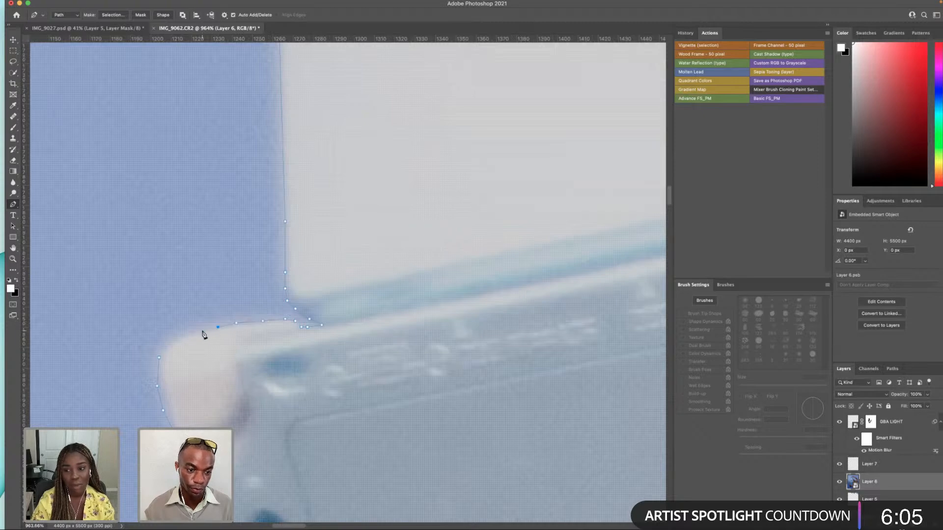
pyautogui.moveTo(205, 329); pyautogui.dragTo(178, 341)
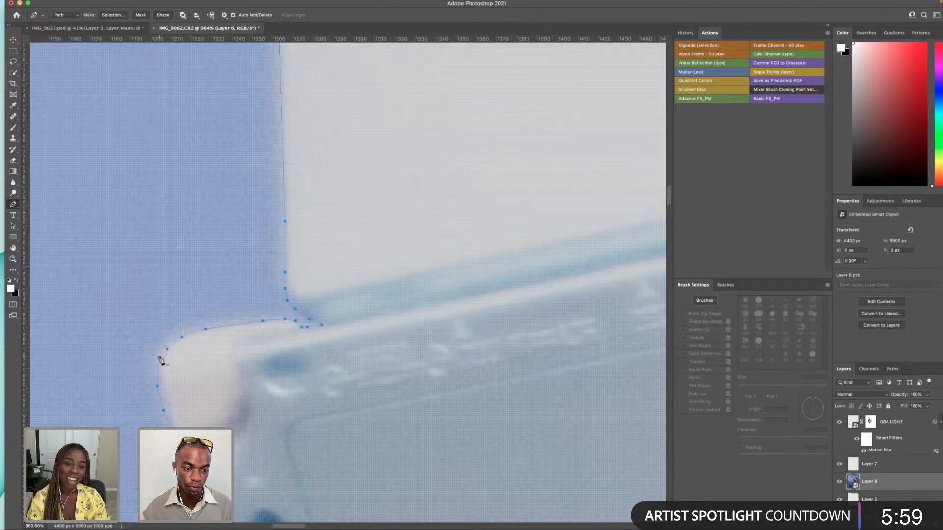
# - Convert the closed path around the hanging device into a new anti-aliased selection with a feather radius of 0 pixels
pyautogui.press('super+0')
pyautogui.rightClick(331, 294)
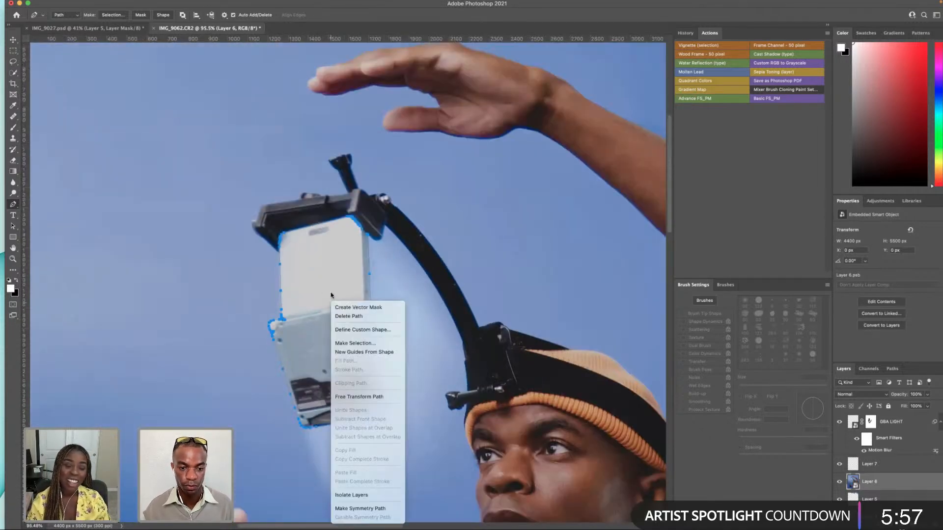
pyautogui.click(359, 344)
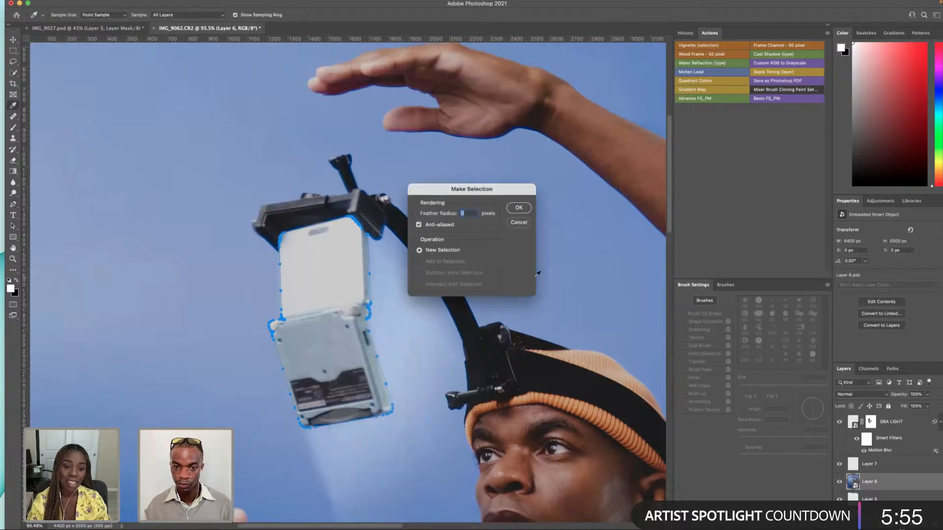
pyautogui.click(525, 212)
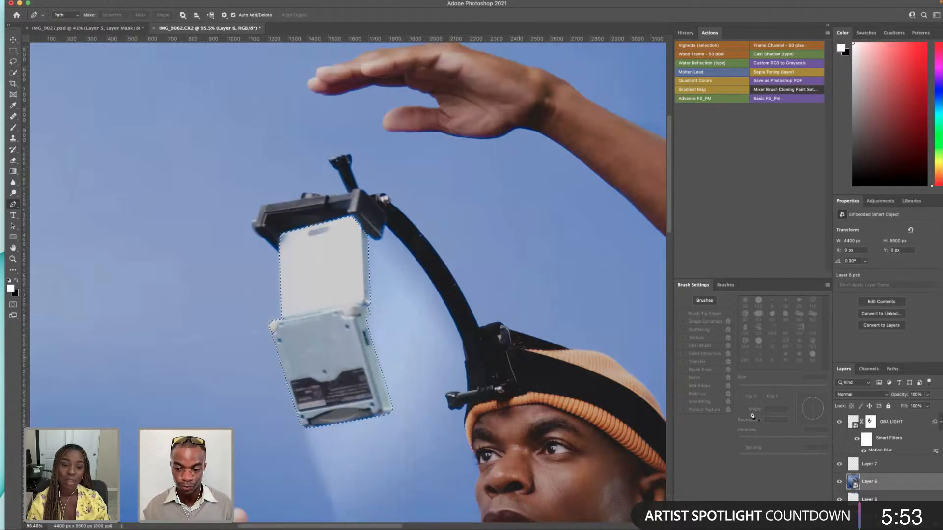
# - Copy the selected device to its own layer and move that layer above GBA LIGHT
pyautogui.click(13, 51)
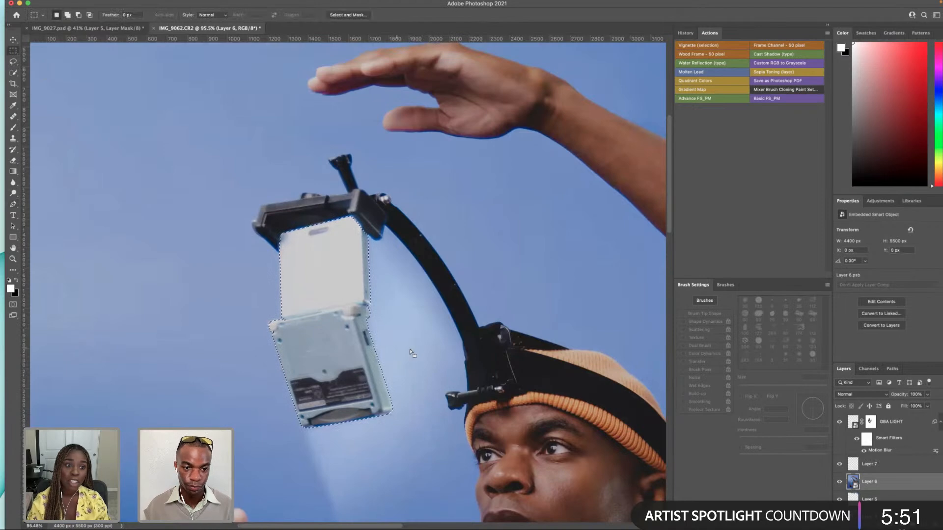
pyautogui.rightClick(355, 331)
pyautogui.click(400, 401)
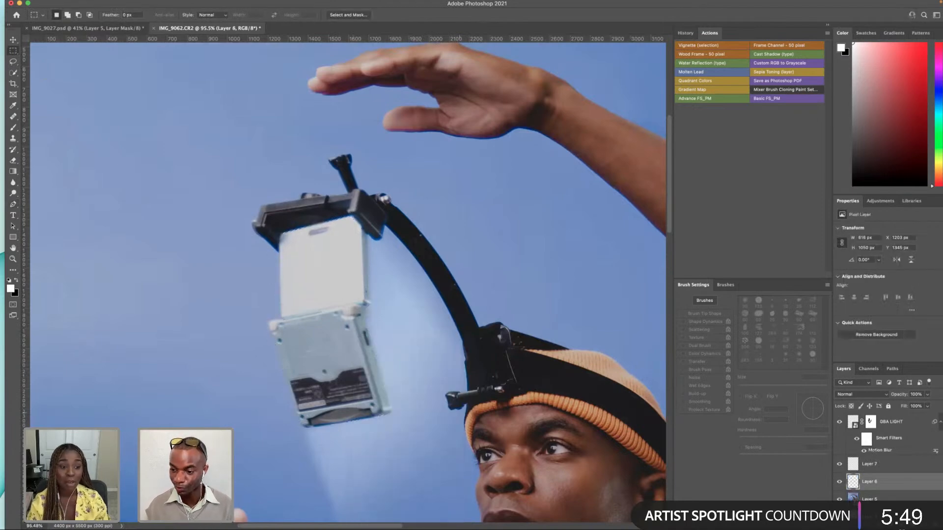
pyautogui.moveTo(876, 483); pyautogui.dragTo(865, 418)
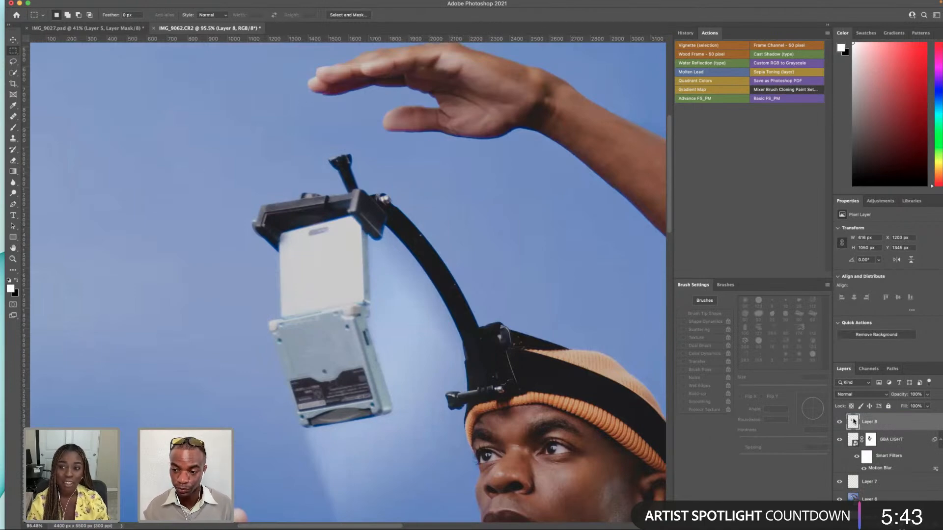
# - Load the copied device layer's outline as a selection and feather its edge slightly with Select and Mask
pyautogui.rightClick(872, 424)
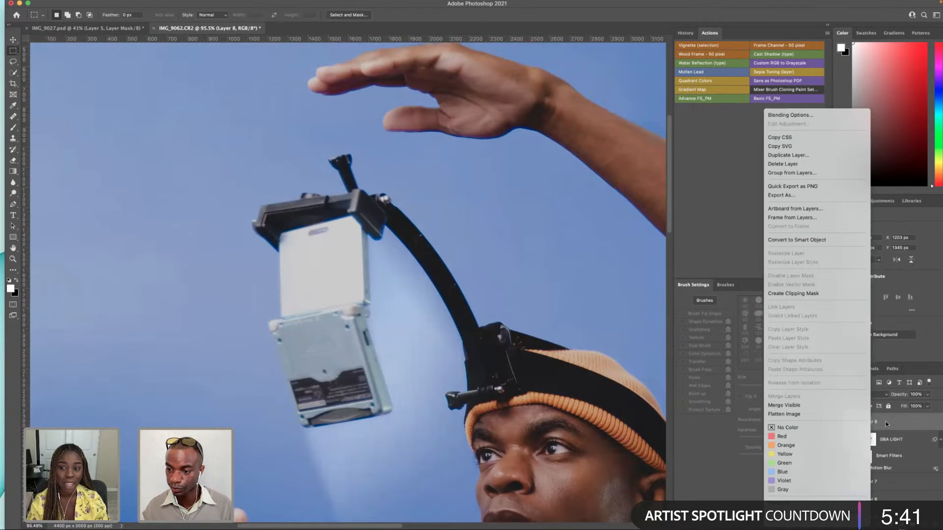
pyautogui.click(908, 432)
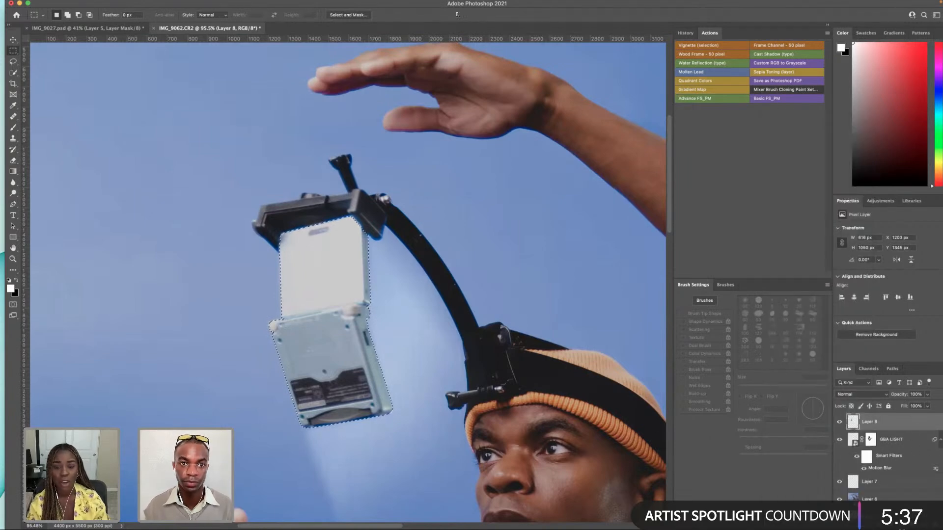
pyautogui.click(359, 16)
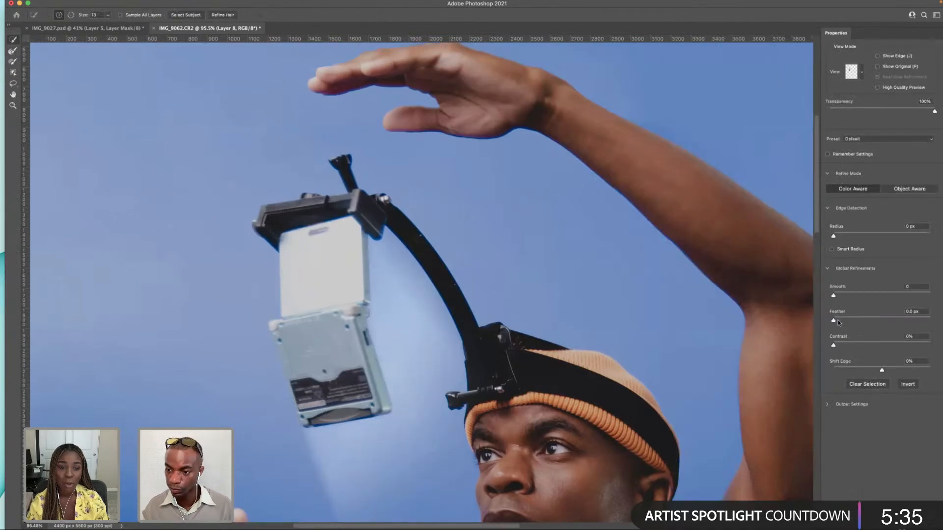
pyautogui.moveTo(835, 321)
pyautogui.mouseDown()
pyautogui.moveTo(854, 319)
pyautogui.moveTo(845, 320)
pyautogui.mouseUp()
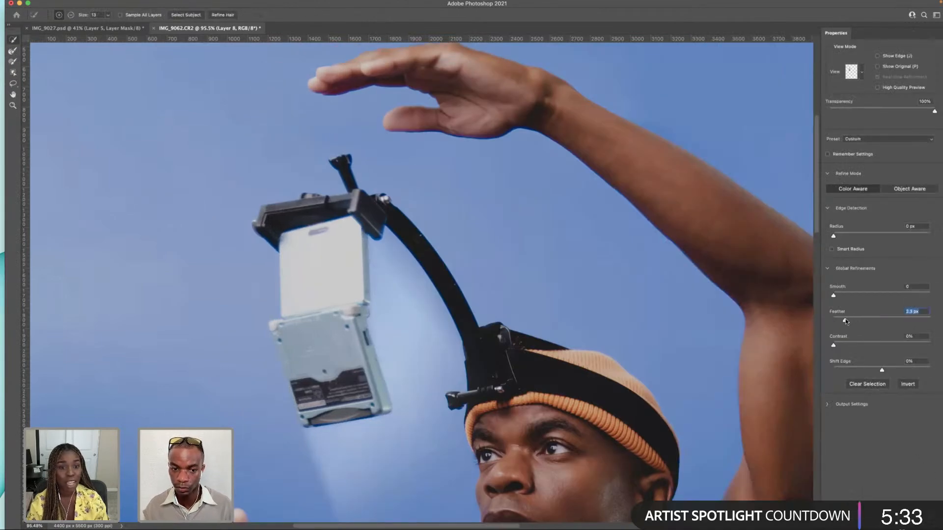
pyautogui.press('Return')
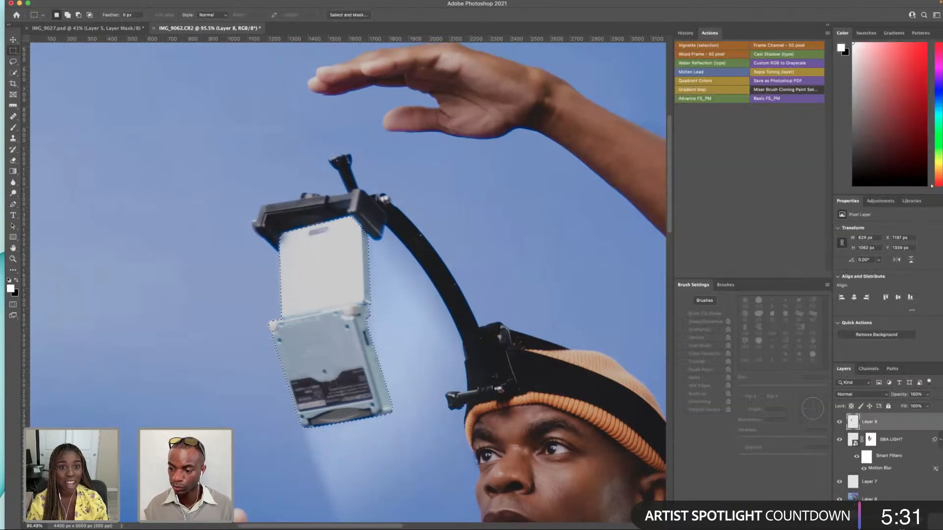
# - Apply an Outer Glow in Normal mode to the copied device layer and clear the selection
pyautogui.rightClick(869, 416)
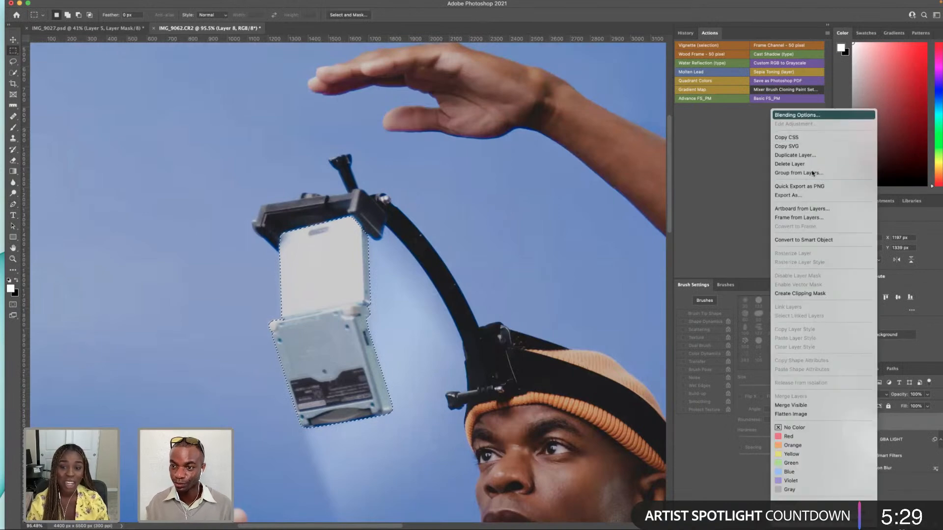
pyautogui.click(800, 115)
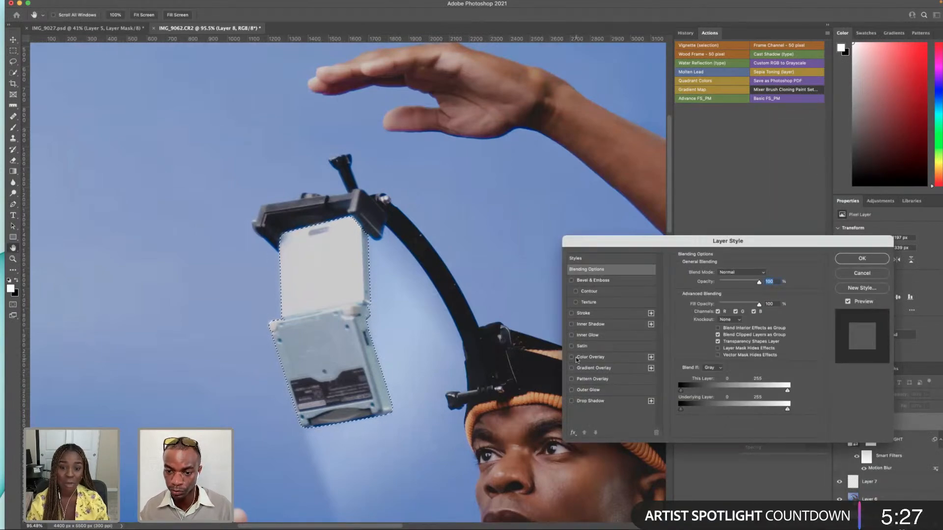
pyautogui.click(571, 390)
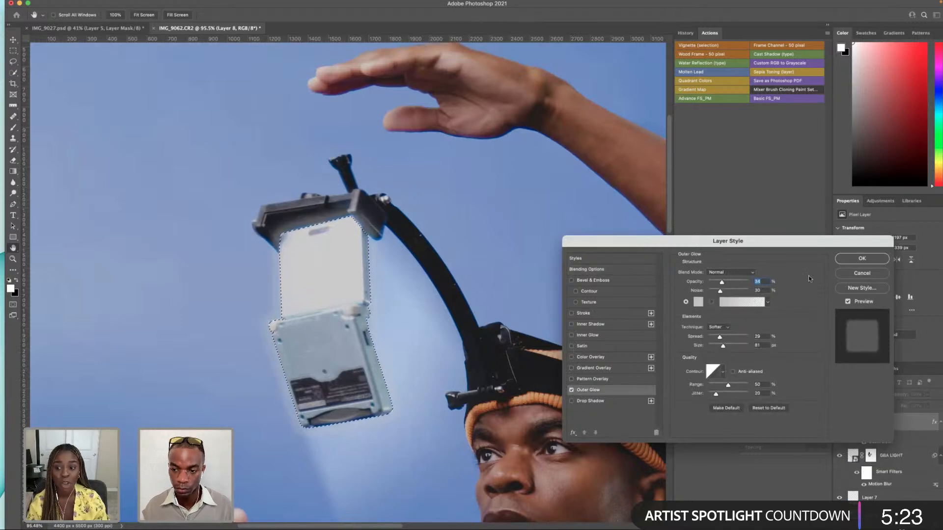
pyautogui.press('Return')
pyautogui.hotkey('ctrl', 'd')
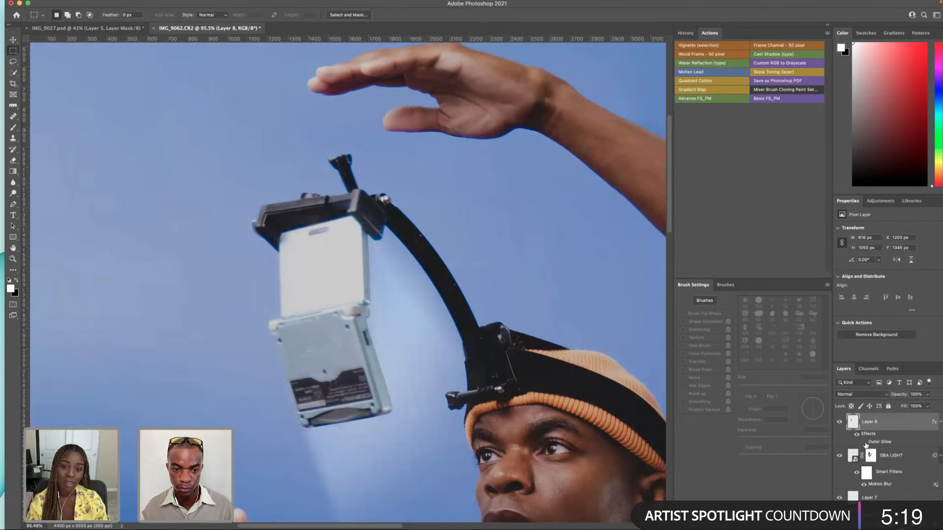
# - Add the white caption "see the light." in OCR A Std 24 pt on the sky to the left of the raised hand
pyautogui.scroll(-9, 431, 280)
pyautogui.scroll(3, 431, 280)
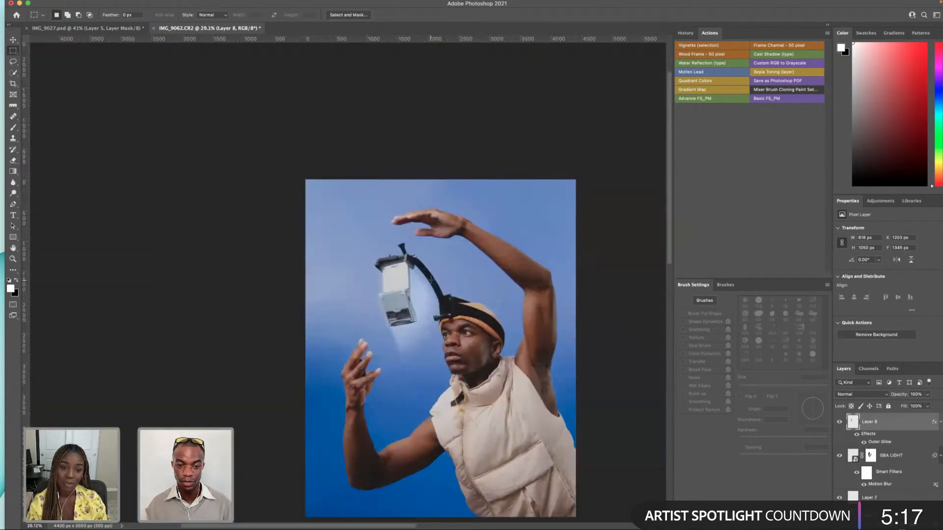
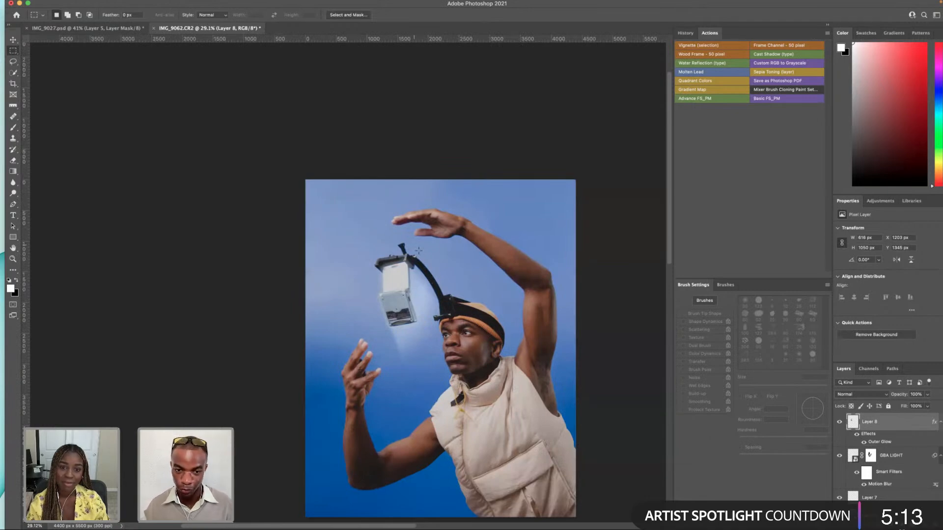
pyautogui.scroll(-1, 418, 251)
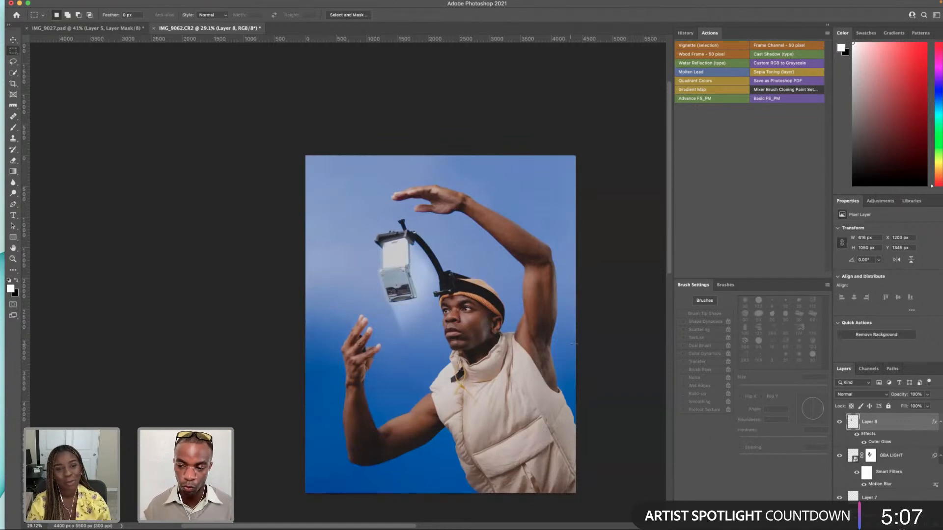
pyautogui.hscroll(3, 574, 343)
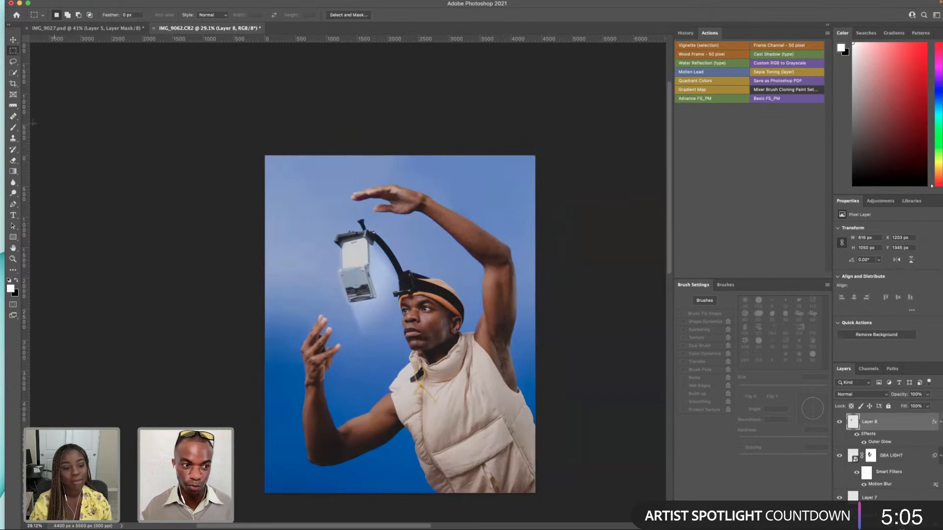
pyautogui.click(18, 216)
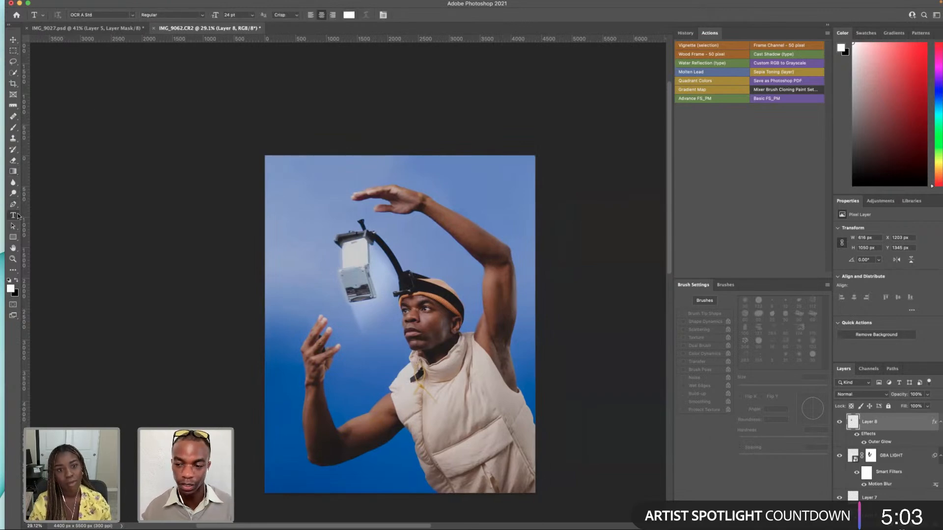
pyautogui.click(288, 201)
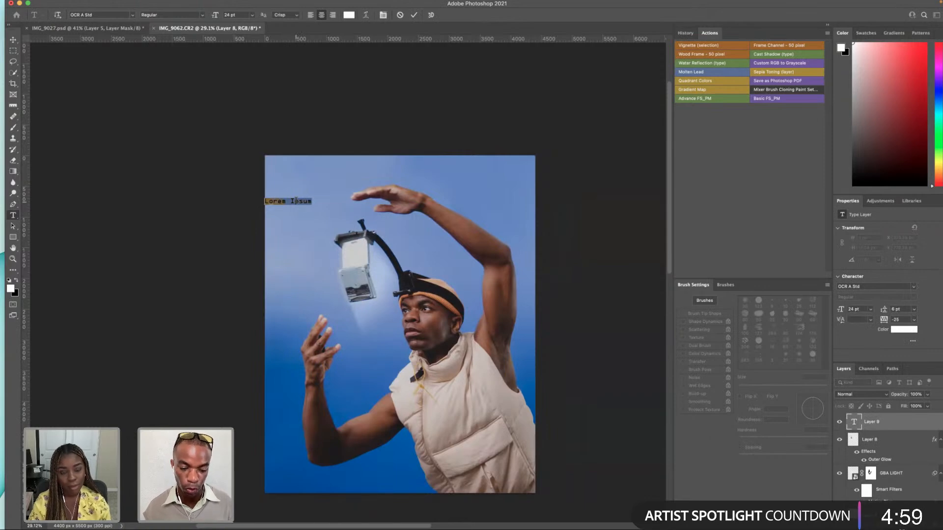
pyautogui.write('SAB')
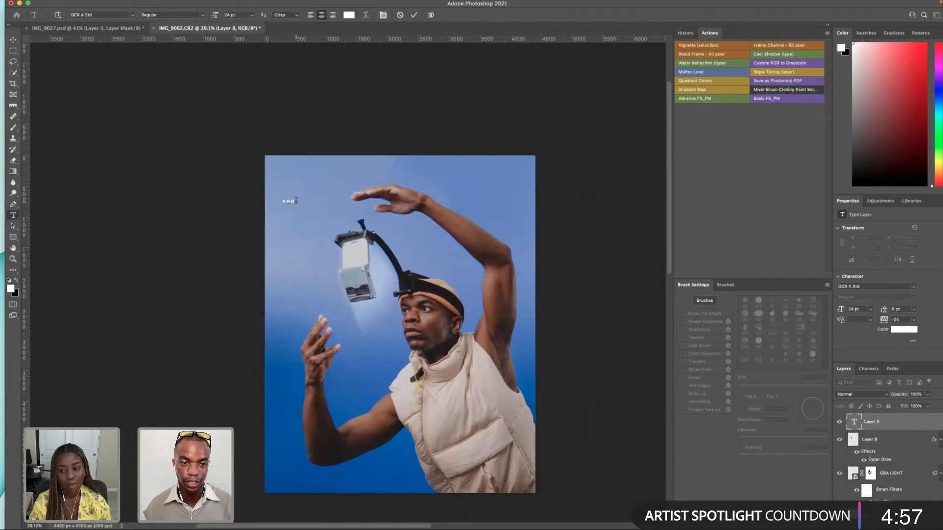
pyautogui.write(' i')
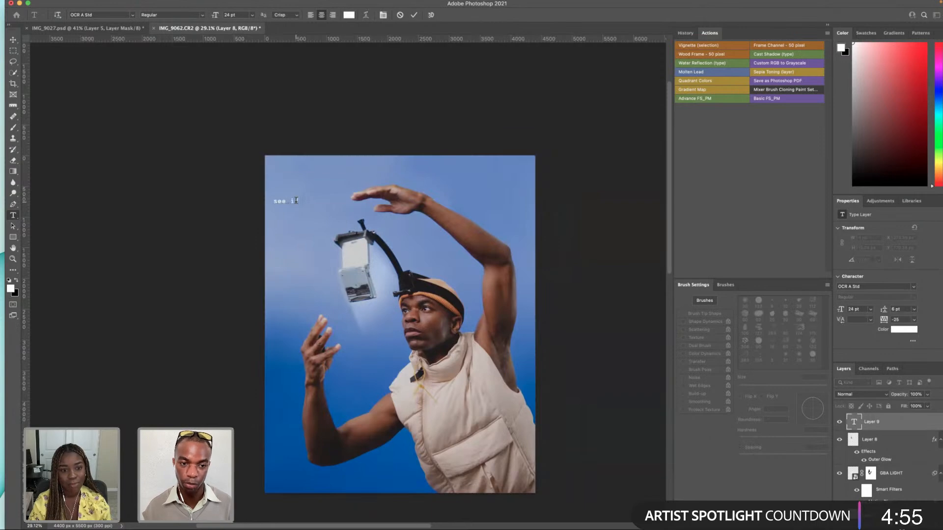
pyautogui.write('f')
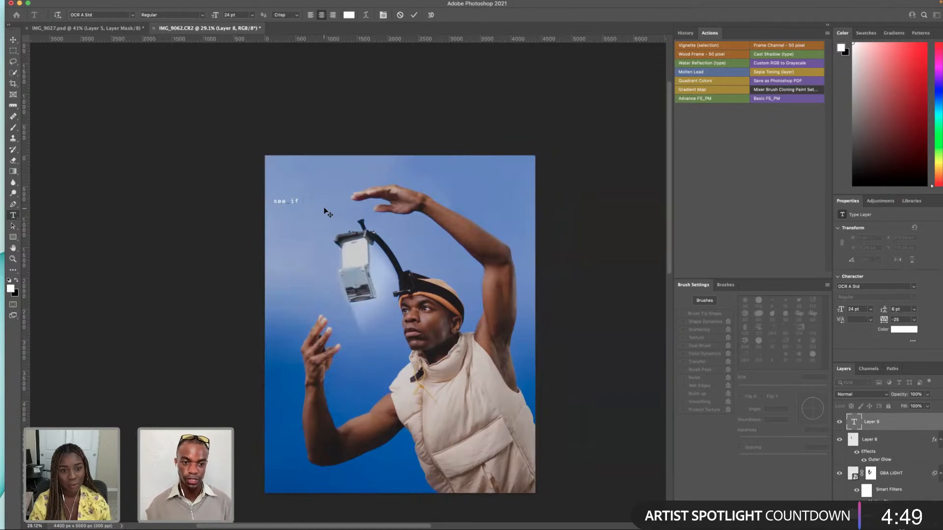
pyautogui.press('BackSpace')
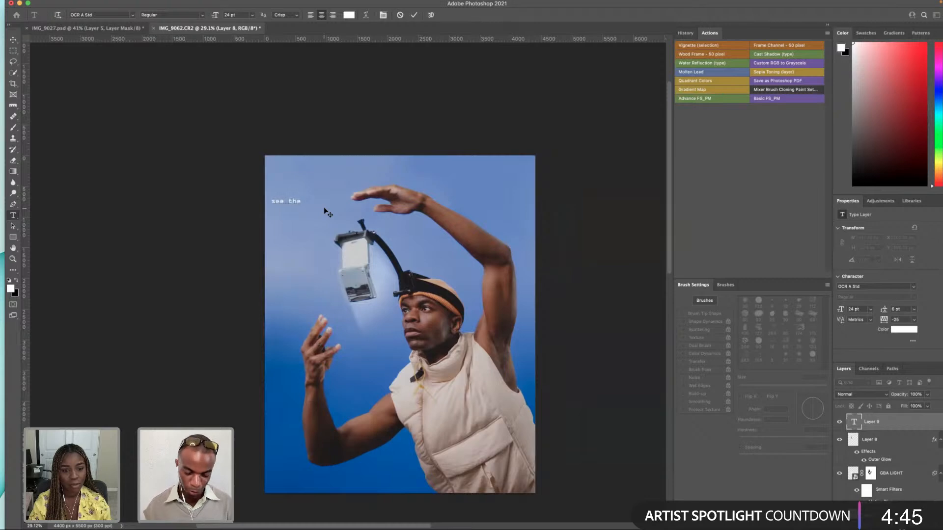
pyautogui.write('light.')
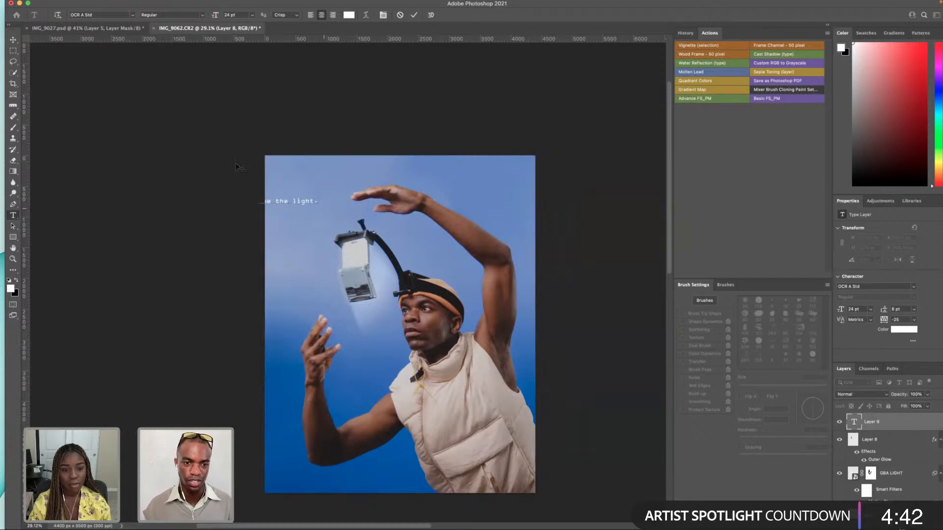
# - Move the "see the light." caption fully inside the image, just left of the device's mount
pyautogui.click(14, 40)
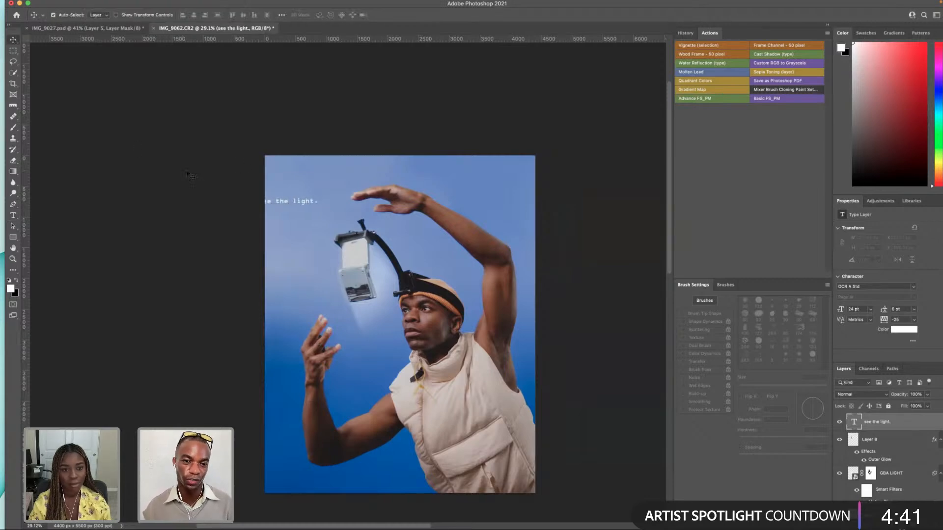
pyautogui.moveTo(289, 202); pyautogui.dragTo(311, 219)
pyautogui.doubleClick(311, 219)
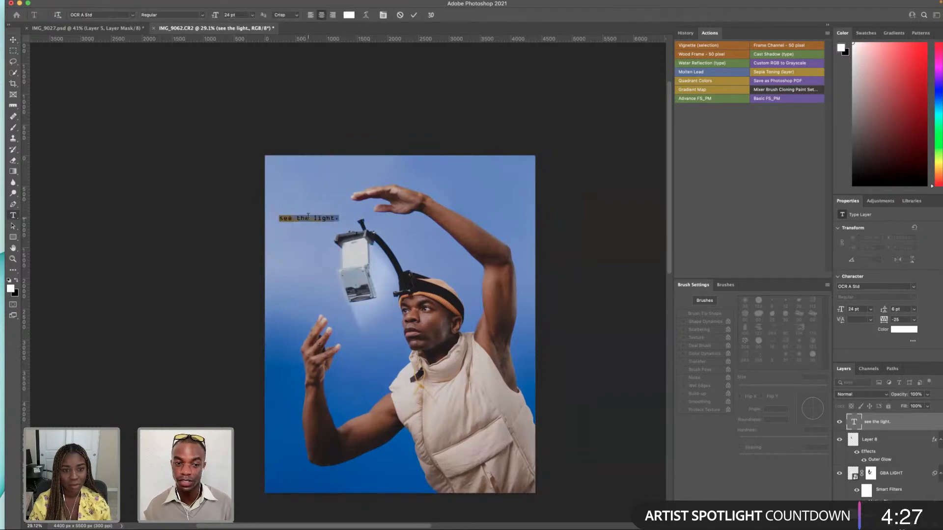
pyautogui.click(13, 40)
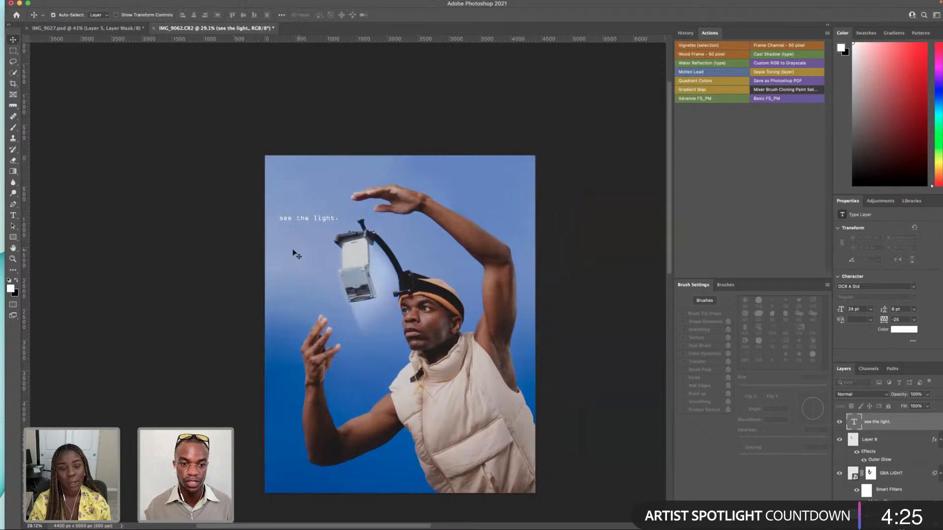
pyautogui.rightClick(874, 430)
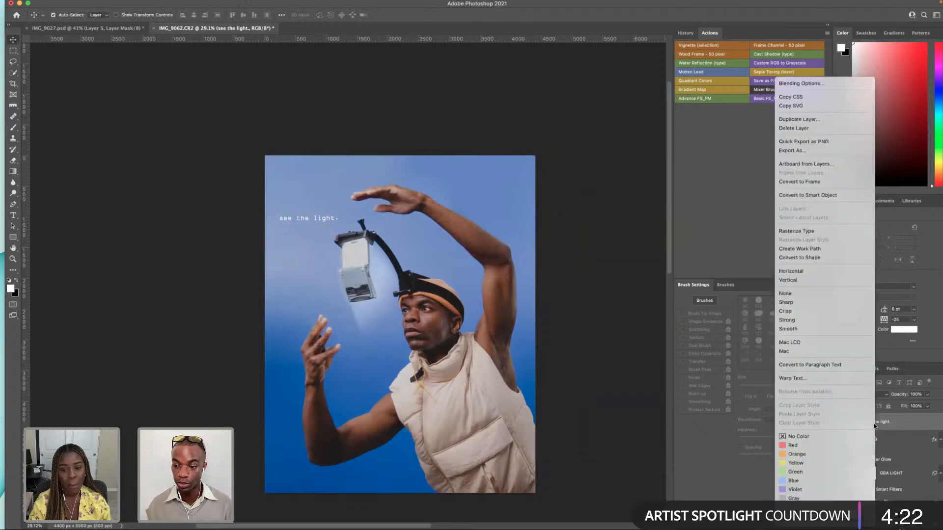
pyautogui.click(796, 87)
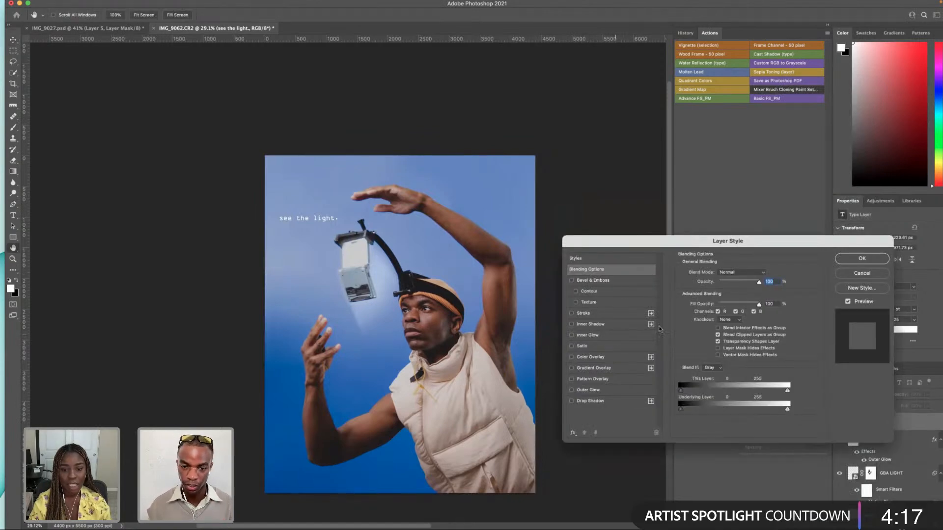
pyautogui.click(882, 273)
pyautogui.click(13, 215)
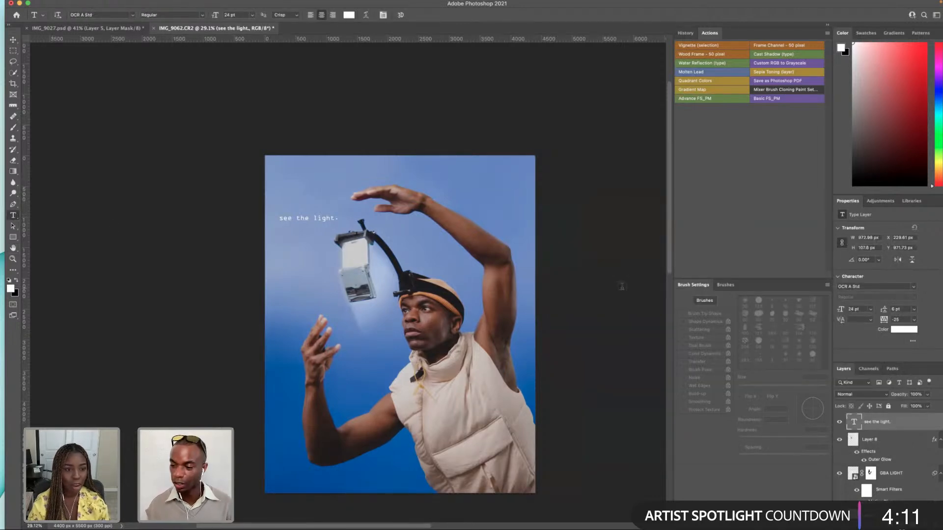
# - Add a white Outer Glow in Normal mode to the "see the light." caption with 22% opacity and 24% noise
pyautogui.rightClick(882, 421)
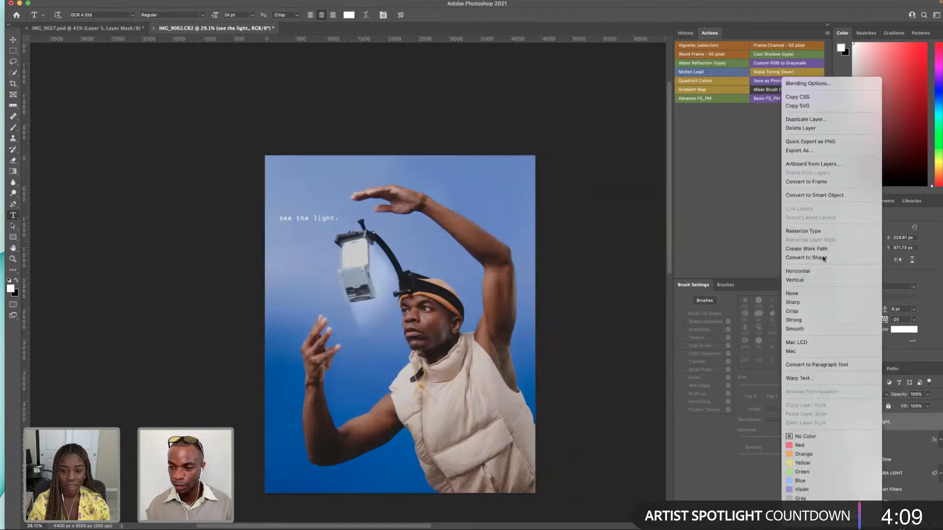
pyautogui.click(810, 84)
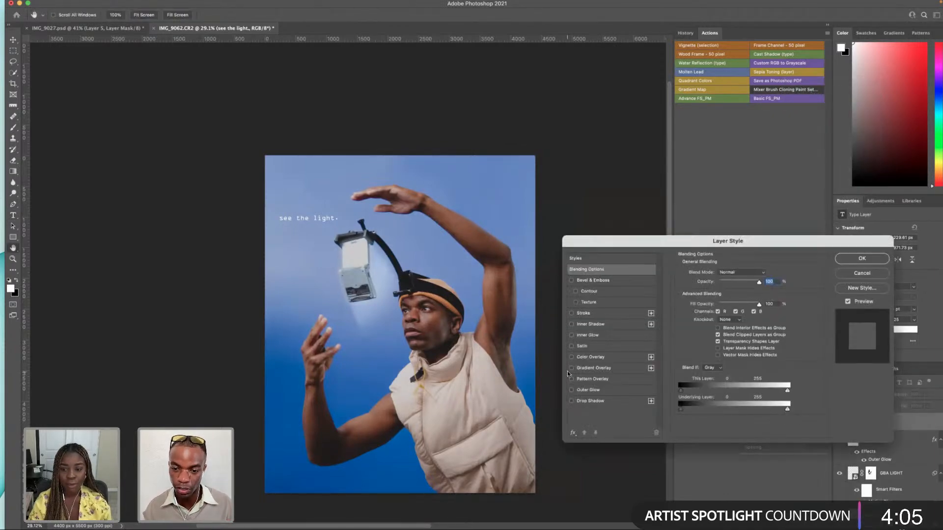
pyautogui.click(571, 359)
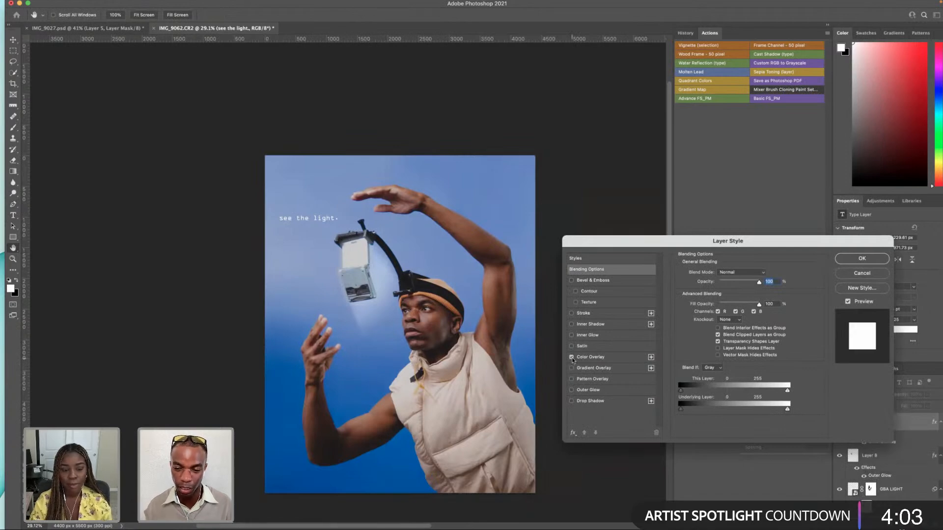
pyautogui.click(572, 358)
pyautogui.click(575, 390)
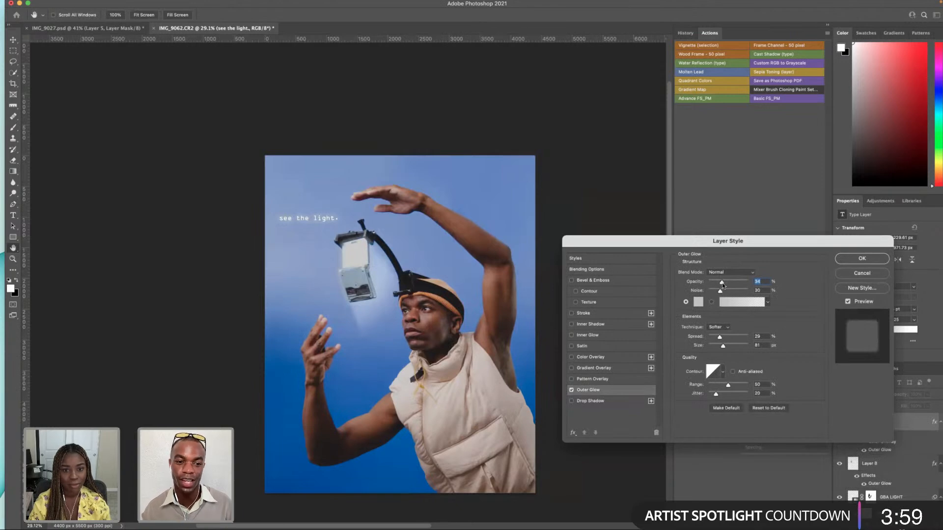
pyautogui.moveTo(720, 283); pyautogui.dragTo(717, 285)
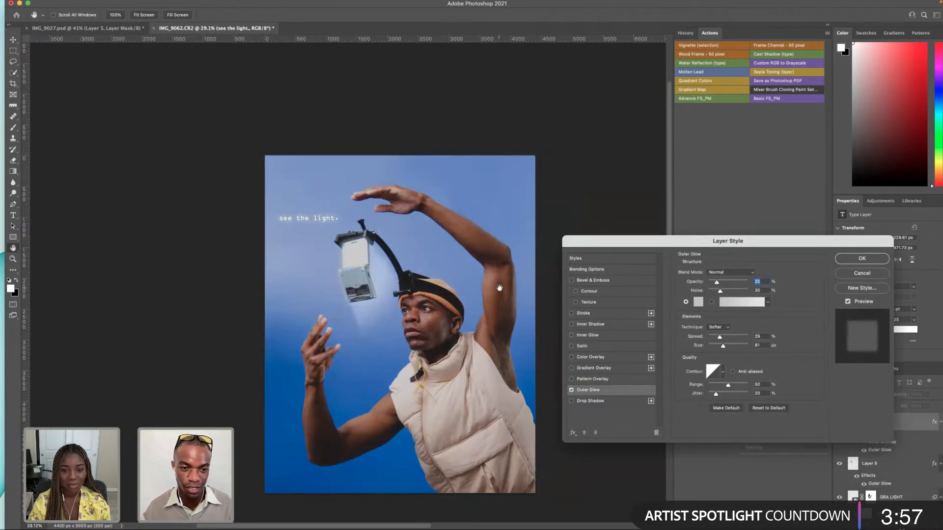
pyautogui.click(696, 304)
pyautogui.moveTo(602, 286); pyautogui.dragTo(583, 274)
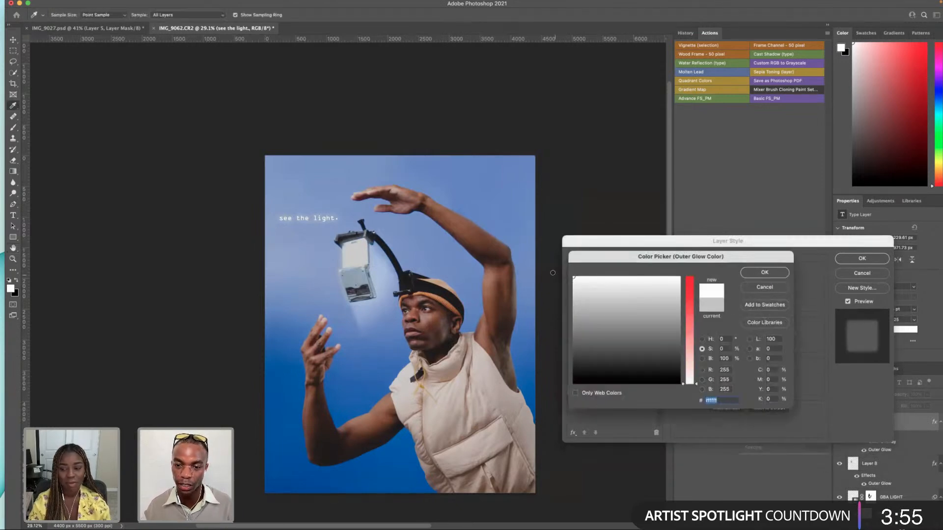
pyautogui.click(764, 272)
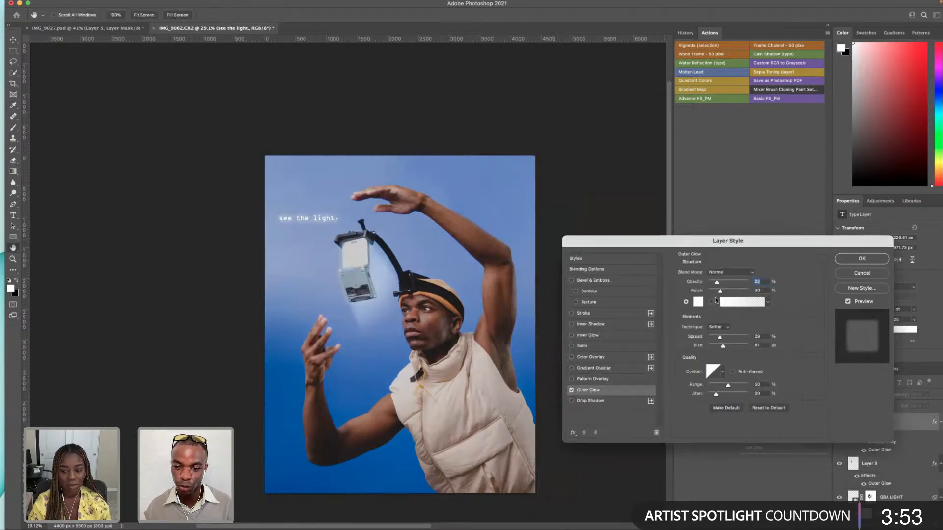
pyautogui.moveTo(711, 290); pyautogui.dragTo(716, 292)
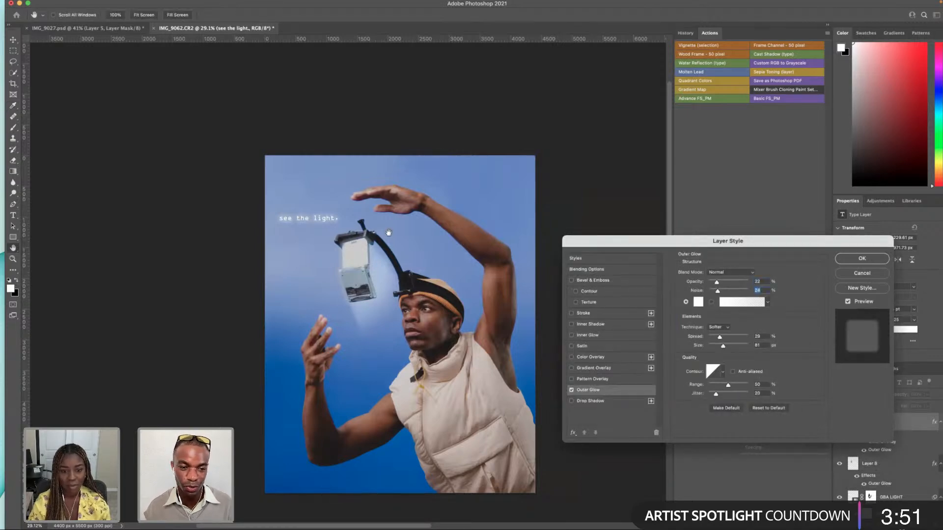
# - Refine the caption's outer glow with 34% opacity, 72% range and 0% jitter, and apply the layer style
pyautogui.scroll(5, 301, 221)
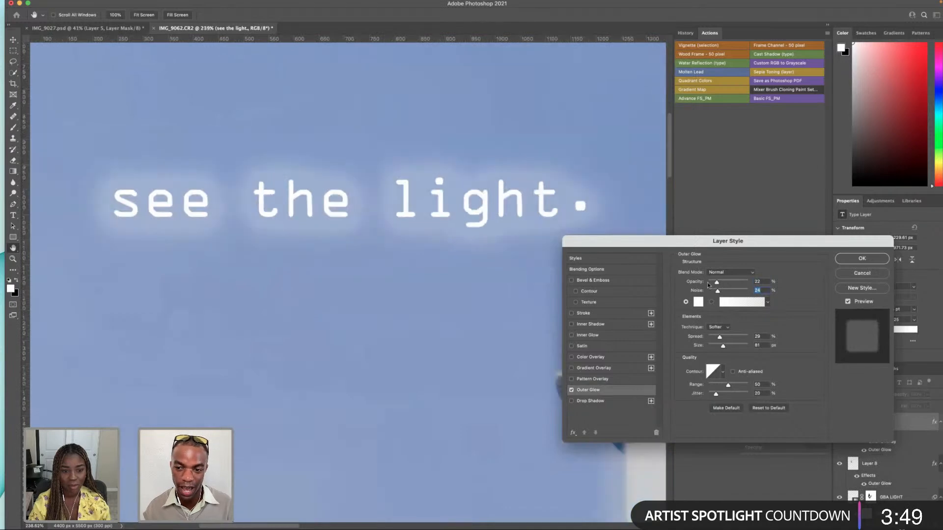
pyautogui.moveTo(716, 283); pyautogui.dragTo(717, 283)
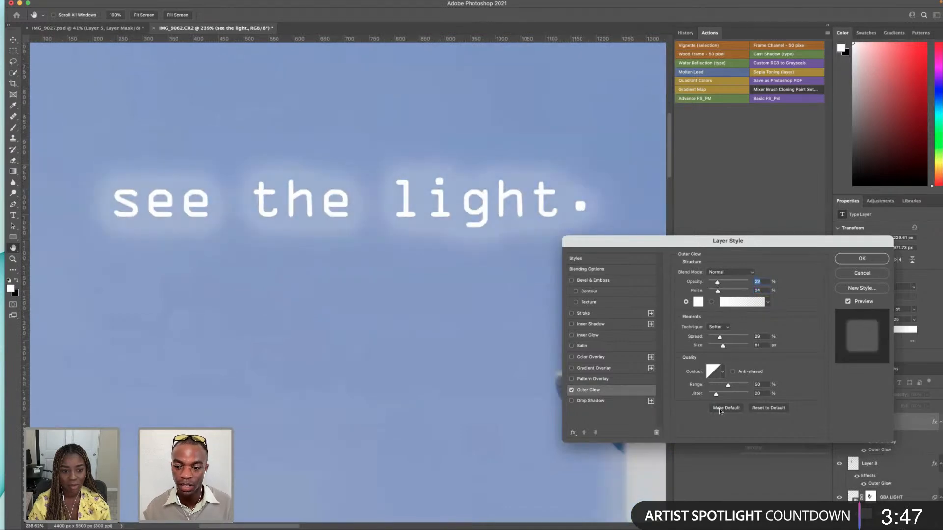
pyautogui.moveTo(728, 386); pyautogui.dragTo(706, 395)
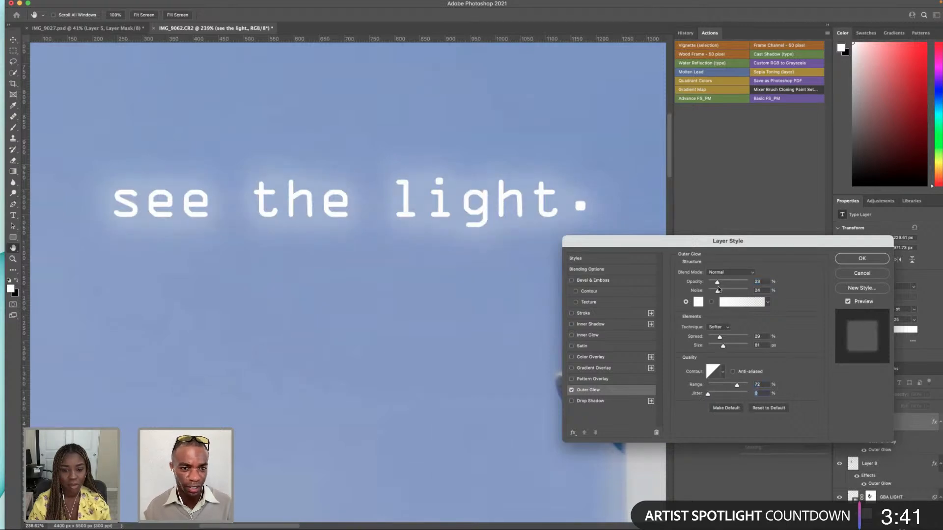
pyautogui.moveTo(717, 282)
pyautogui.mouseDown()
pyautogui.moveTo(710, 292)
pyautogui.moveTo(718, 294)
pyautogui.mouseUp()
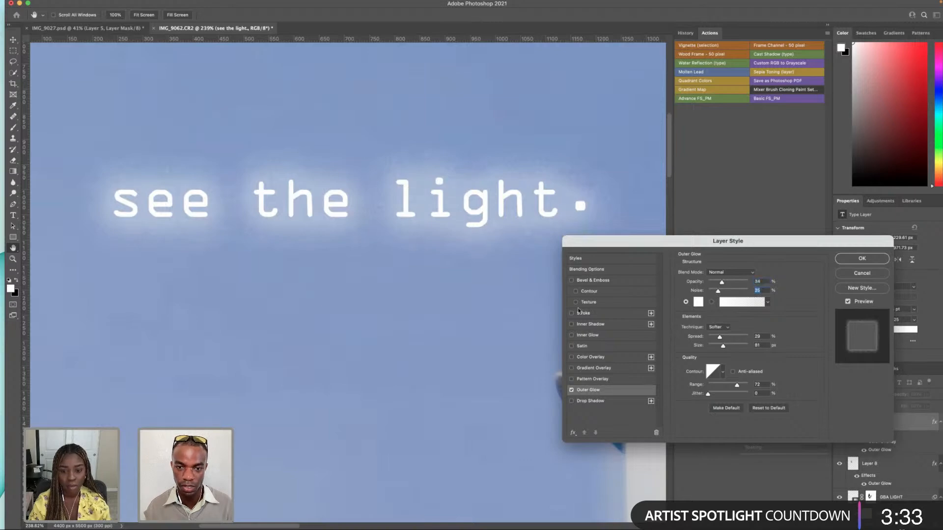
pyautogui.click(862, 258)
pyautogui.press('t')
pyautogui.scroll(-5, 309, 239)
pyautogui.scroll(-3, 309, 239)
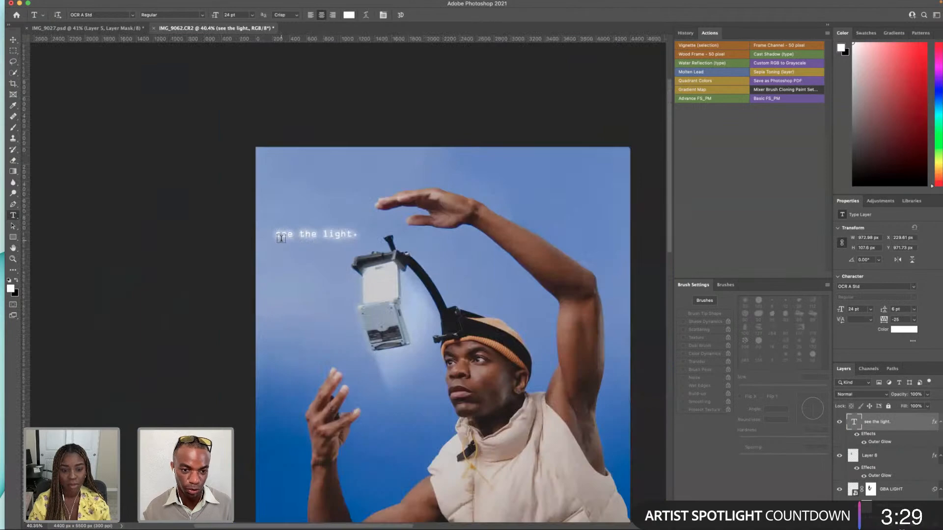
pyautogui.scroll(-4, 280, 238)
pyautogui.scroll(3, 347, 284)
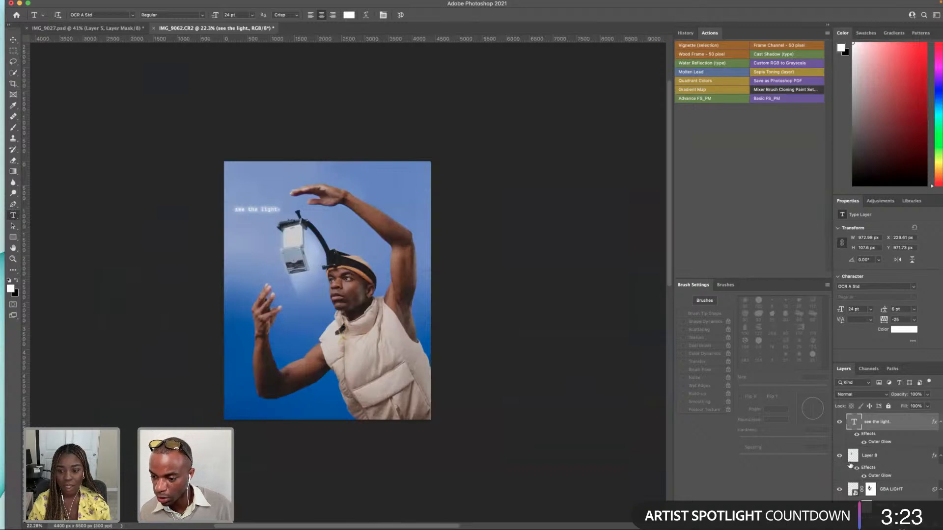
# - Switch to IMG_9027.psd and copy Layer 3 and the GBA SP layer that form the corner logo
pyautogui.scroll(-3, 881, 473)
pyautogui.click(880, 473)
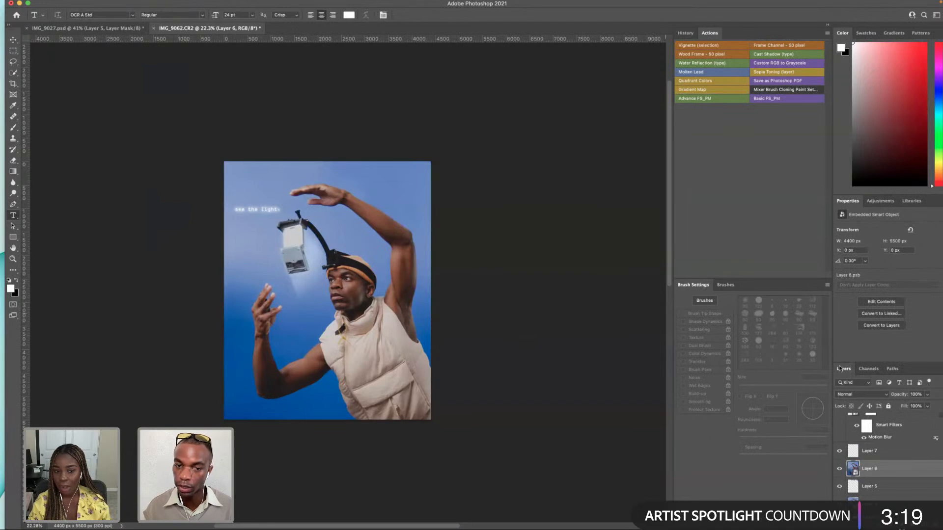
pyautogui.click(86, 28)
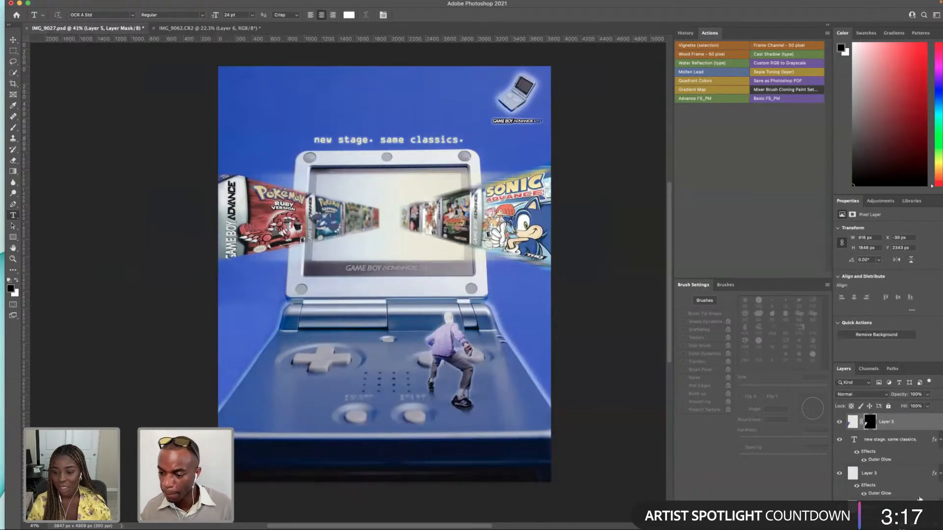
pyautogui.scroll(-2, 876, 452)
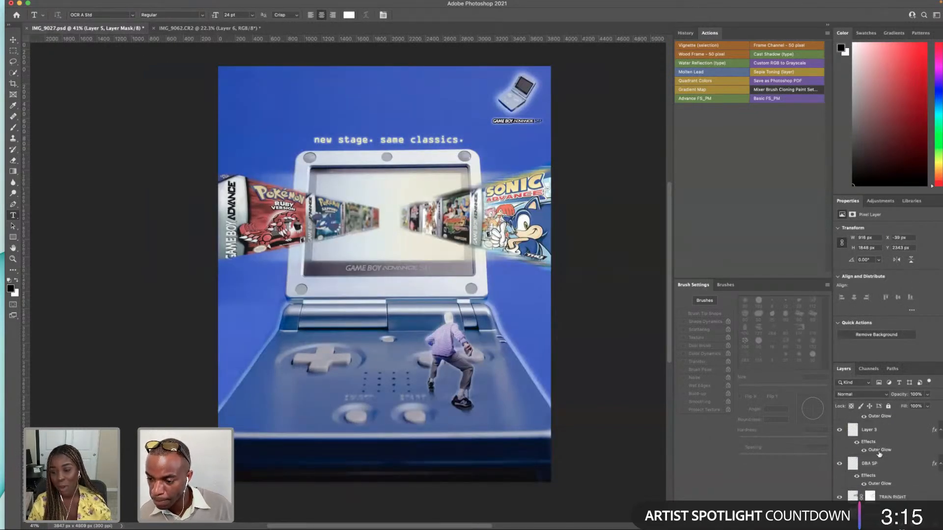
pyautogui.scroll(-1, 841, 452)
pyautogui.click(840, 452)
pyautogui.click(840, 448)
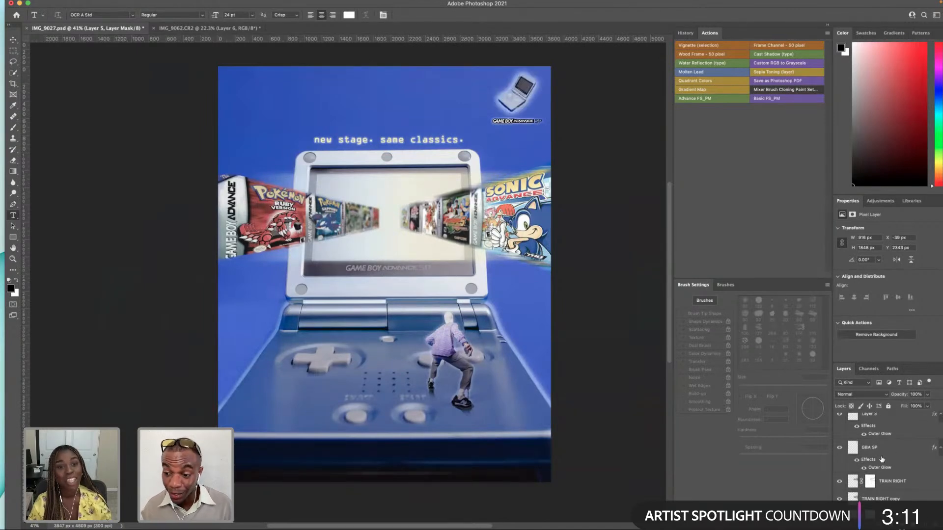
pyautogui.scroll(1, 845, 428)
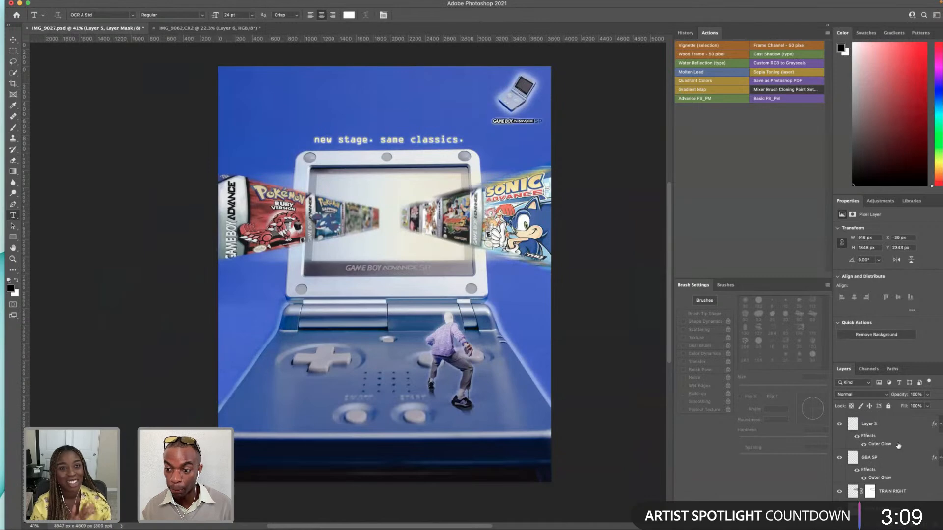
pyautogui.click(891, 465)
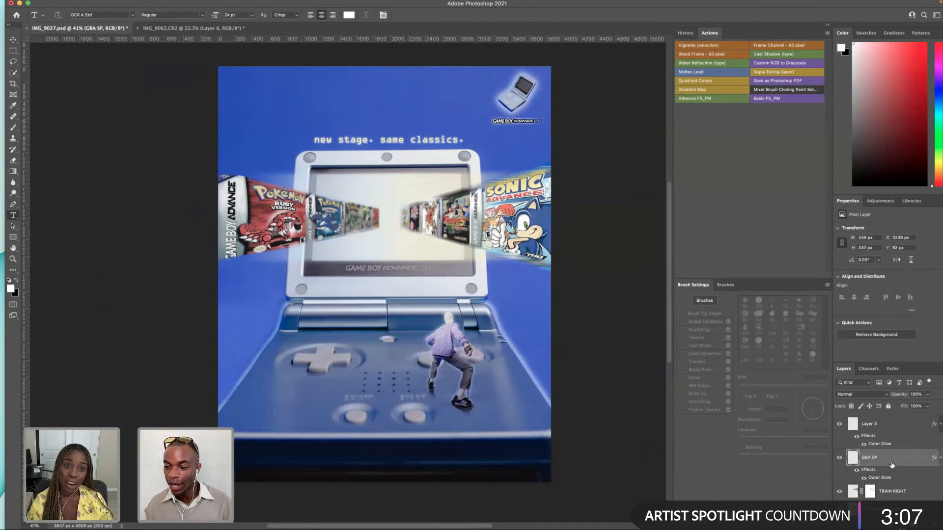
pyautogui.keyDown('shift'); pyautogui.click(892, 426); pyautogui.keyUp('shift')
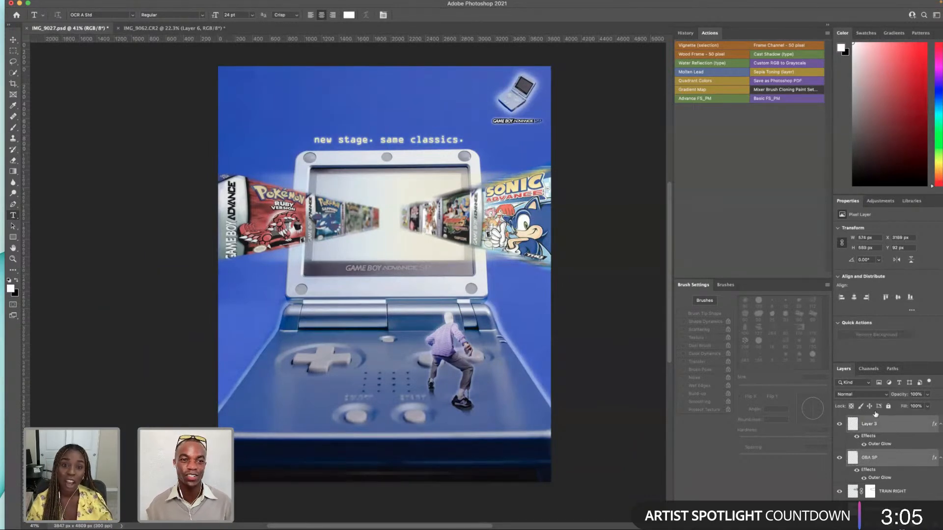
# - Paste the copied logo layers into IMG_9062.CR2 and rename the pasted Layer 3 as LOGO
pyautogui.click(203, 28)
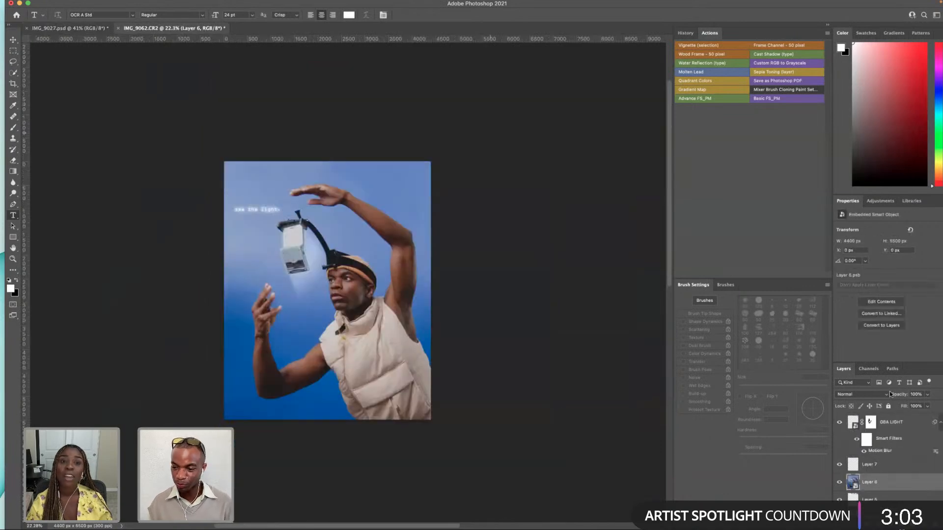
pyautogui.press('super+v')
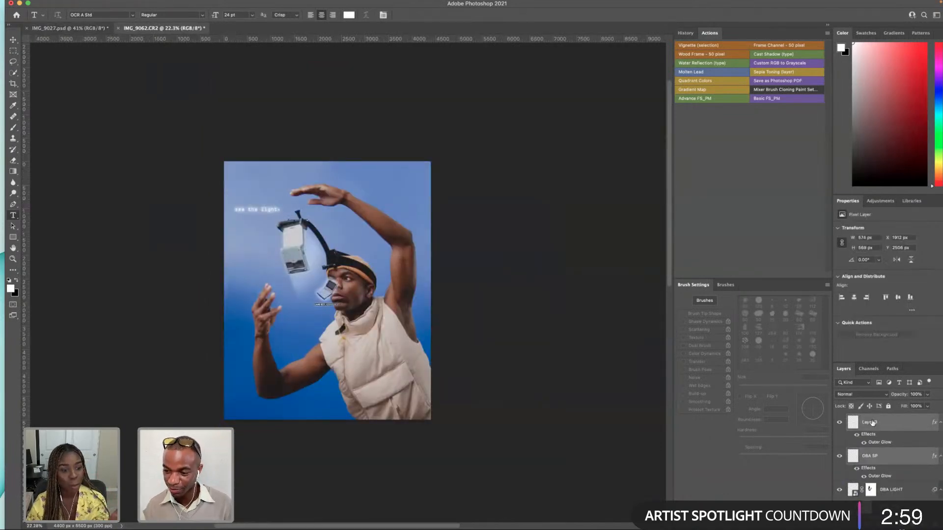
pyautogui.doubleClick(871, 422)
pyautogui.write('LOGO')
pyautogui.press('Return')
# - Move the LOGO and GBA SP layers together into the upper-right corner of the portrait, above the bent arm
pyautogui.keyDown('shift'); pyautogui.click(875, 457); pyautogui.keyUp('shift')
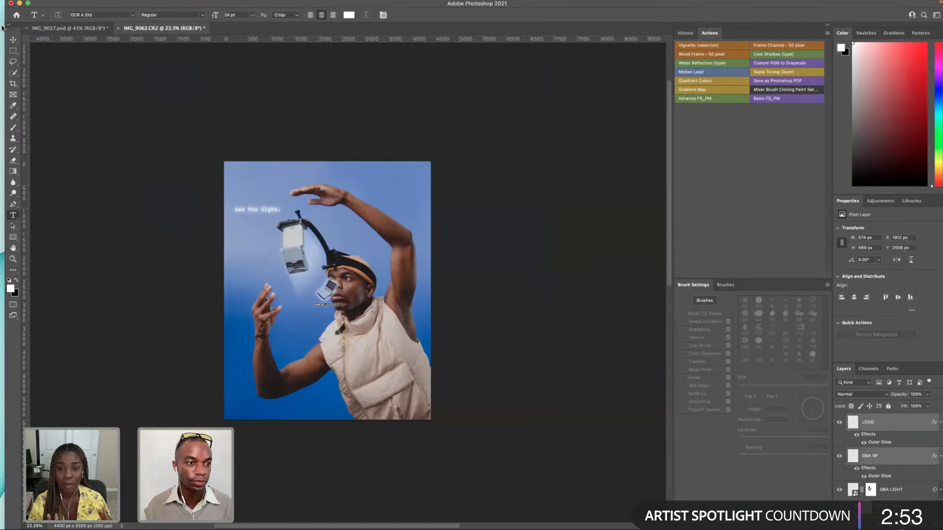
pyautogui.click(14, 39)
pyautogui.moveTo(328, 294); pyautogui.dragTo(407, 188)
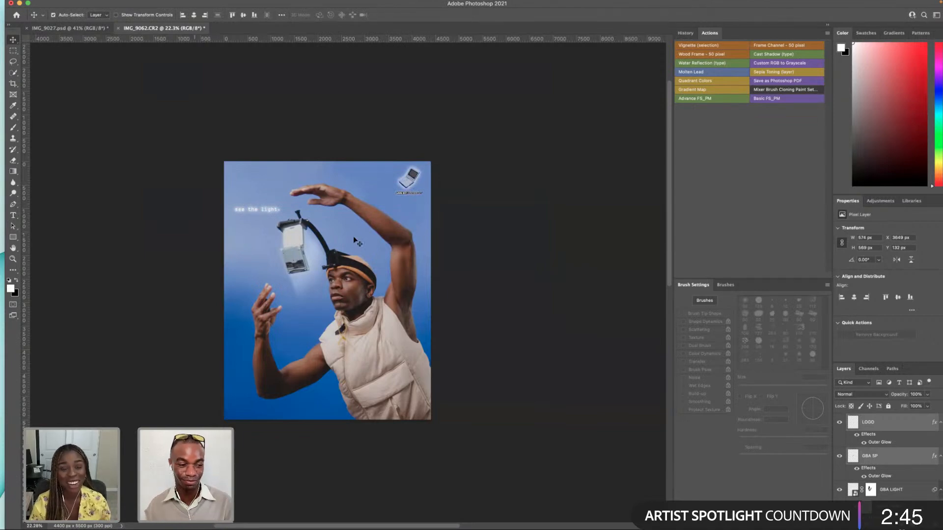
# - Recolor the "see the light." caption text to a very pale yellow with a hue of about 58°
pyautogui.click(13, 215)
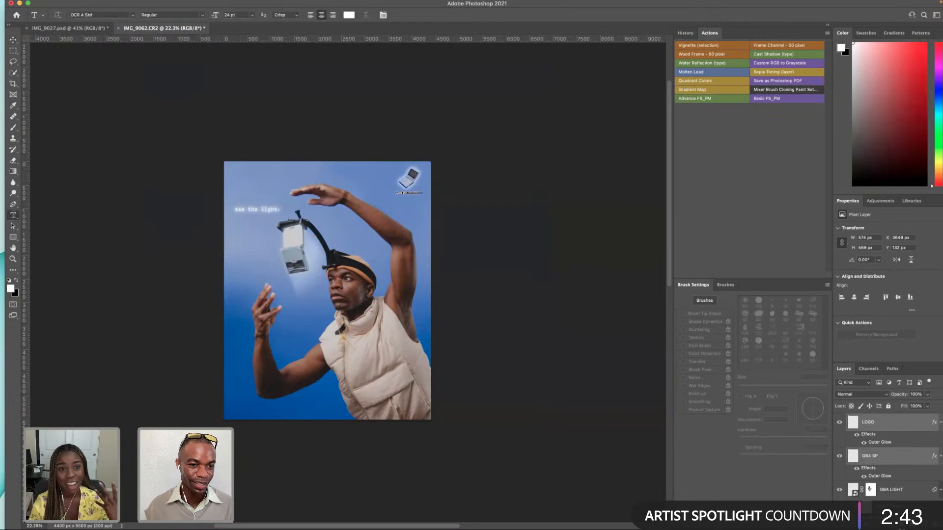
pyautogui.tripleClick(251, 209)
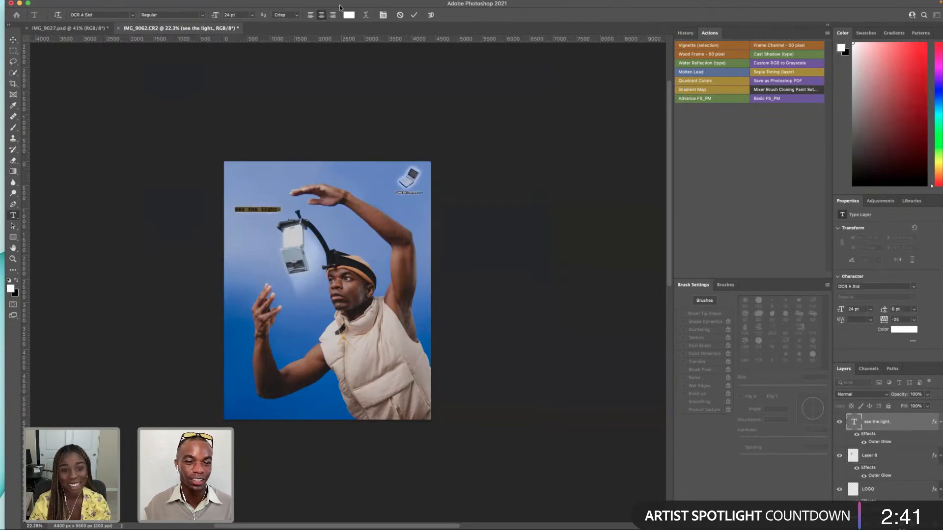
pyautogui.click(352, 17)
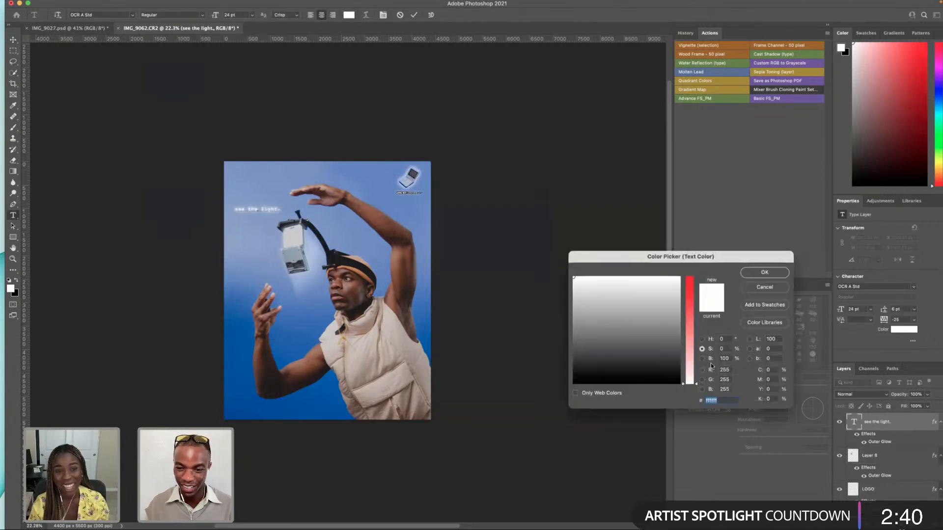
pyautogui.click(702, 339)
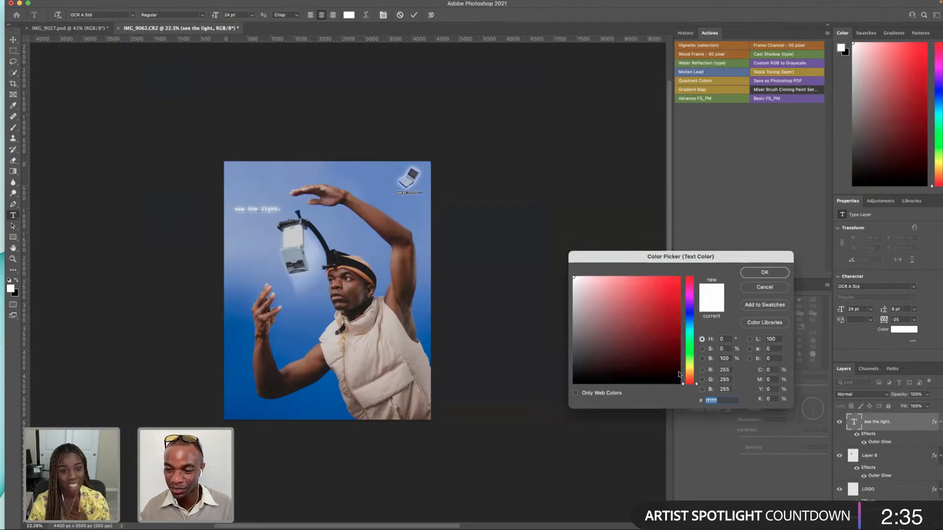
pyautogui.moveTo(696, 383); pyautogui.dragTo(696, 367)
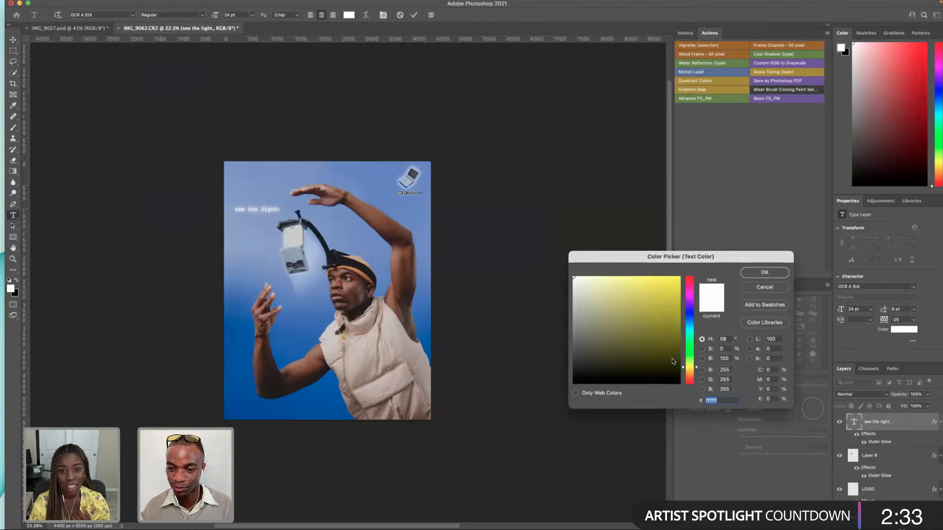
pyautogui.moveTo(592, 284)
pyautogui.mouseDown()
pyautogui.moveTo(601, 282)
pyautogui.moveTo(588, 279)
pyautogui.mouseUp()
pyautogui.click(764, 273)
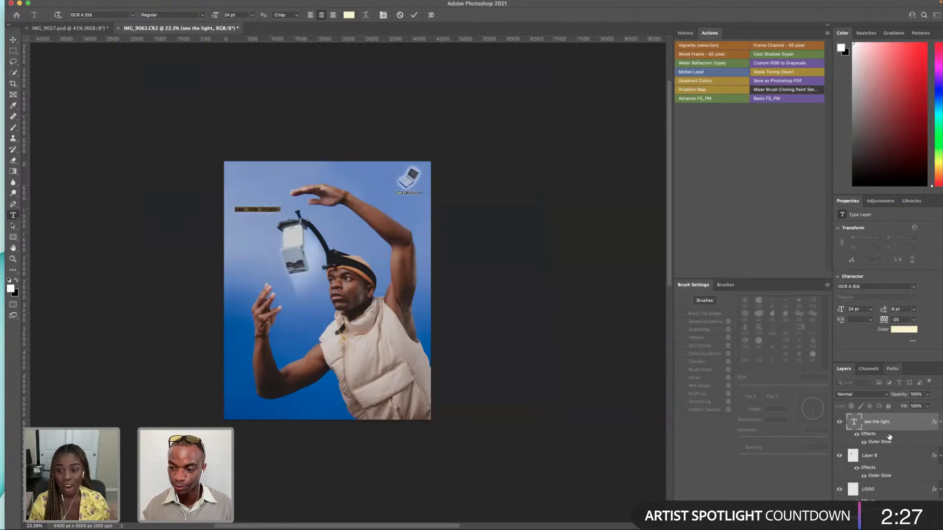
pyautogui.click(886, 455)
pyautogui.click(884, 420)
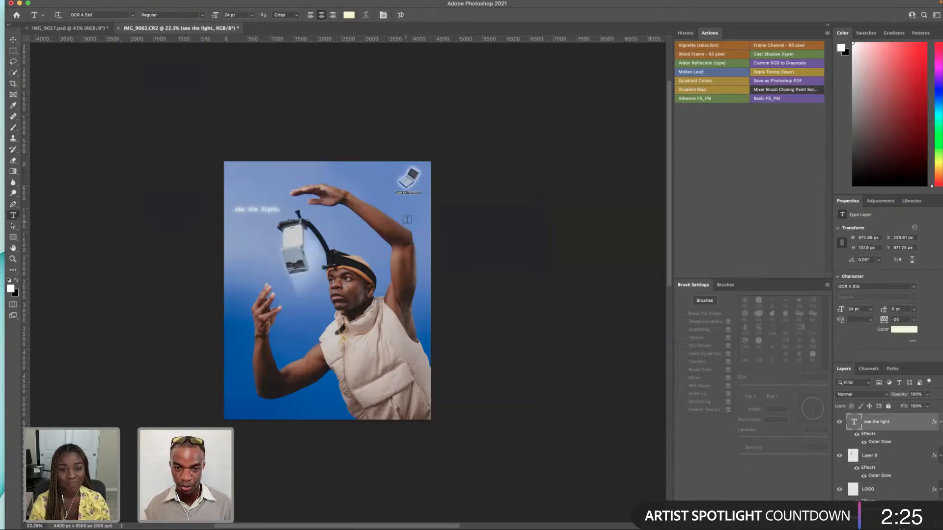
# - Move the LOGO and GBA SP layers to the top of the layer stack, above the caption layer
pyautogui.click(14, 39)
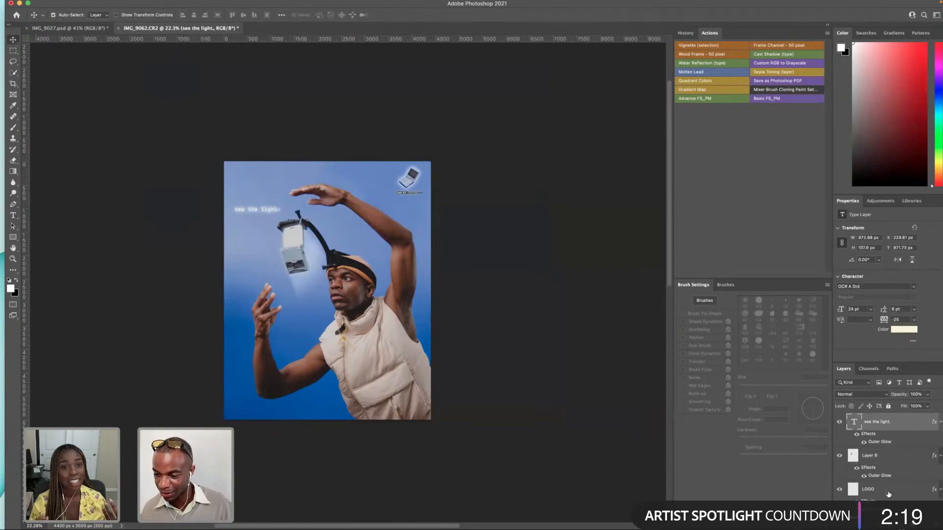
pyautogui.scroll(-1, 883, 491)
pyautogui.click(877, 462)
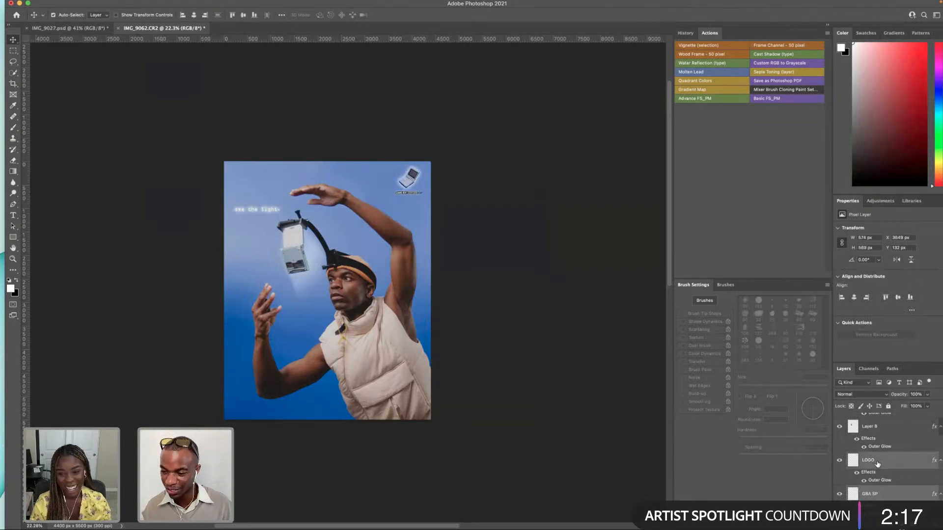
pyautogui.scroll(1, 873, 428)
pyautogui.moveTo(867, 409); pyautogui.dragTo(872, 422)
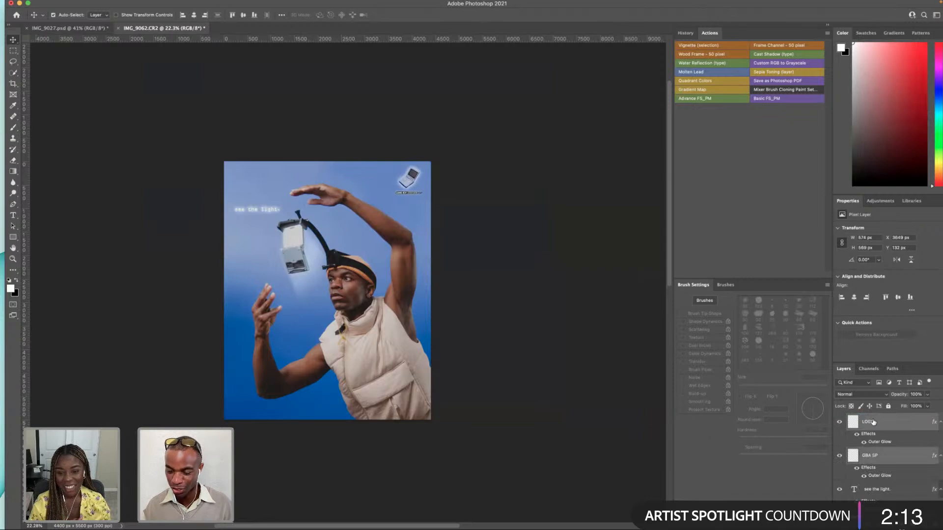
# - Enlarge the LOGO lettering to about 825 px wide and reposition it centered below the small console
pyautogui.click(888, 466)
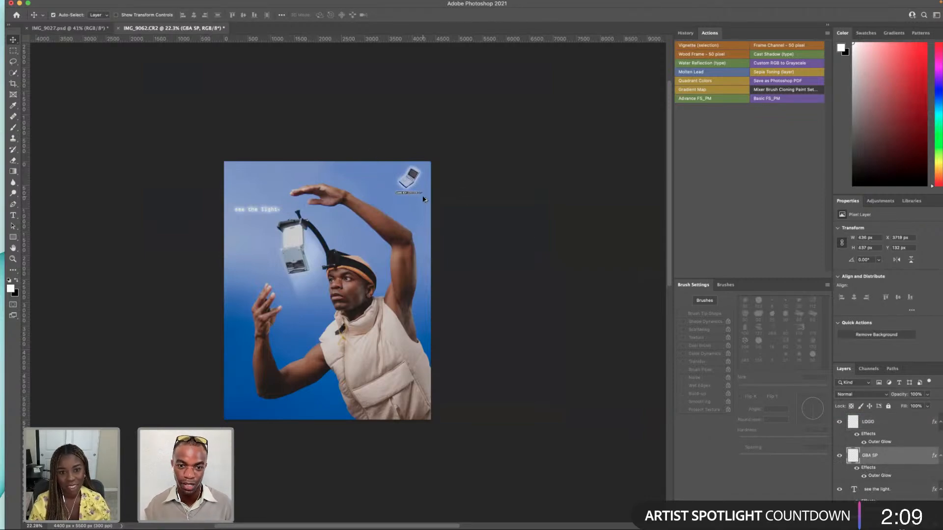
pyautogui.scroll(8, 424, 198)
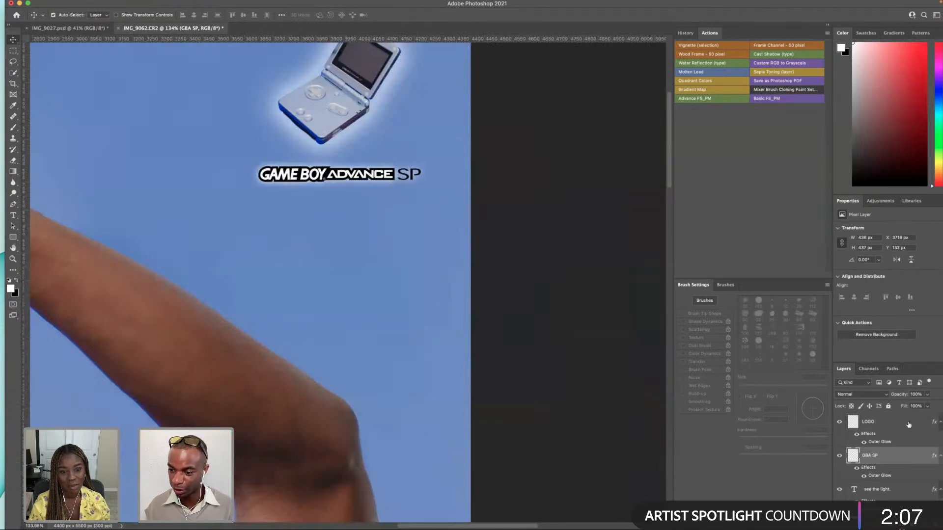
pyautogui.click(883, 426)
pyautogui.press('super+t')
pyautogui.moveTo(258, 182); pyautogui.dragTo(190, 215)
pyautogui.press('Return')
pyautogui.moveTo(366, 182); pyautogui.dragTo(401, 198)
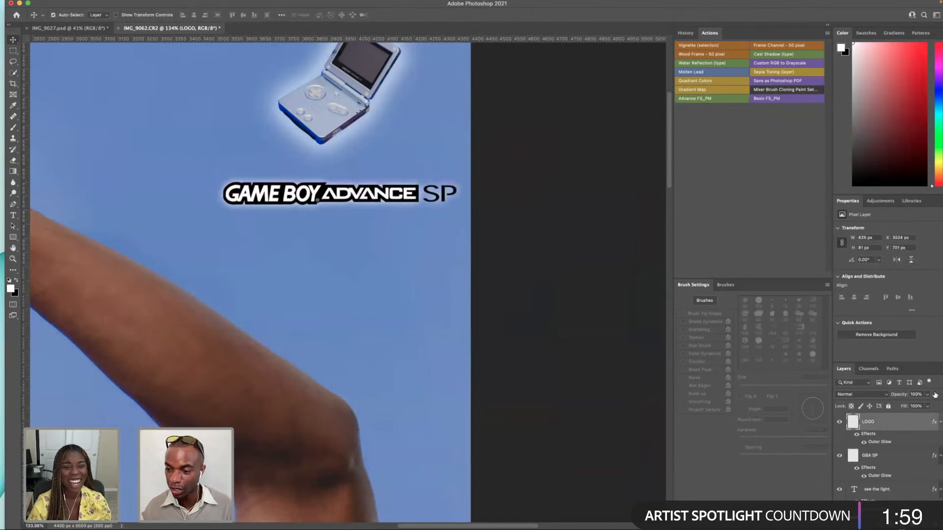
# - Scale the GBA SP console layer up to about 533 px wide and center it above the Game Boy Advance SP lettering
pyautogui.click(900, 456)
pyautogui.scroll(3, 344, 144)
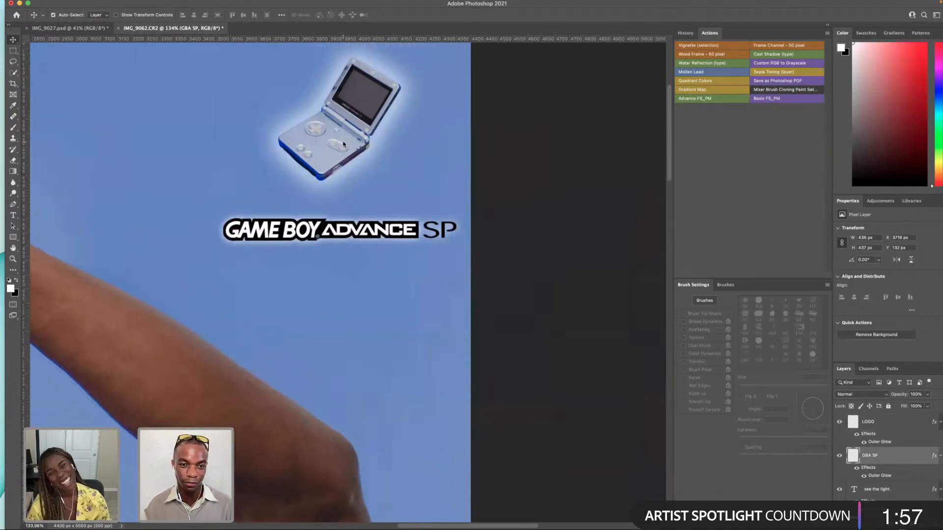
pyautogui.scroll(3, 343, 141)
pyautogui.hotkey('ctrl', 't')
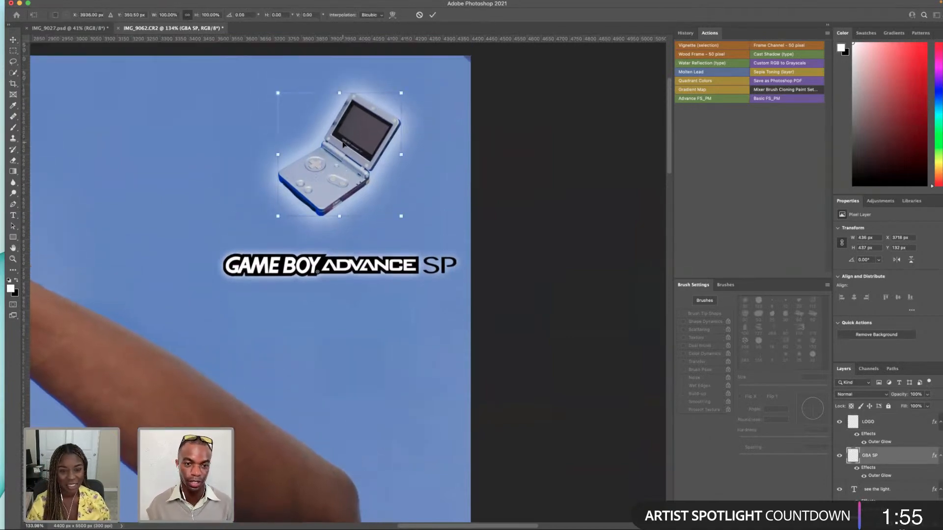
pyautogui.scroll(7, 342, 141)
pyautogui.moveTo(391, 176); pyautogui.dragTo(419, 148)
pyautogui.moveTo(359, 208); pyautogui.dragTo(350, 222)
pyautogui.press('Return')
# - Select Layer 8 and set up the Clone Stamp tool with a 70 px soft brush
pyautogui.scroll(-6, 643, 313)
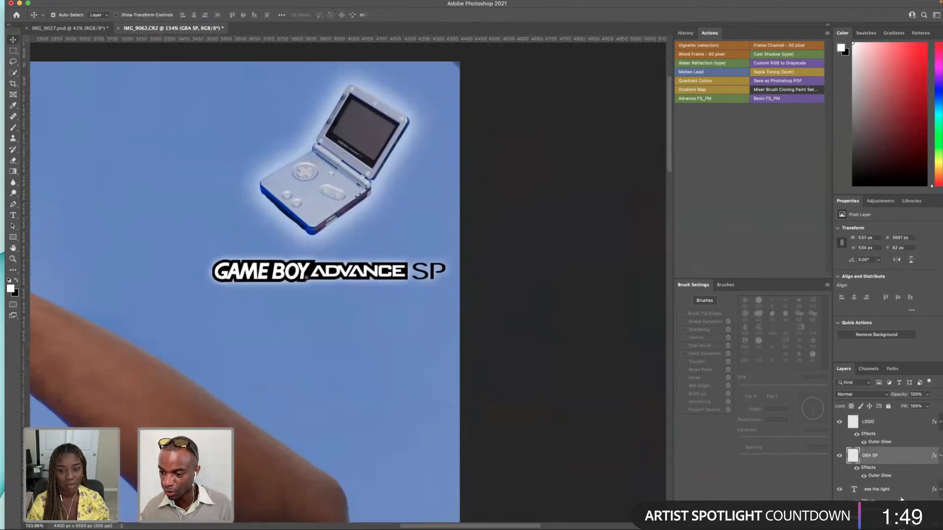
pyautogui.scroll(-1, 900, 500)
pyautogui.click(899, 494)
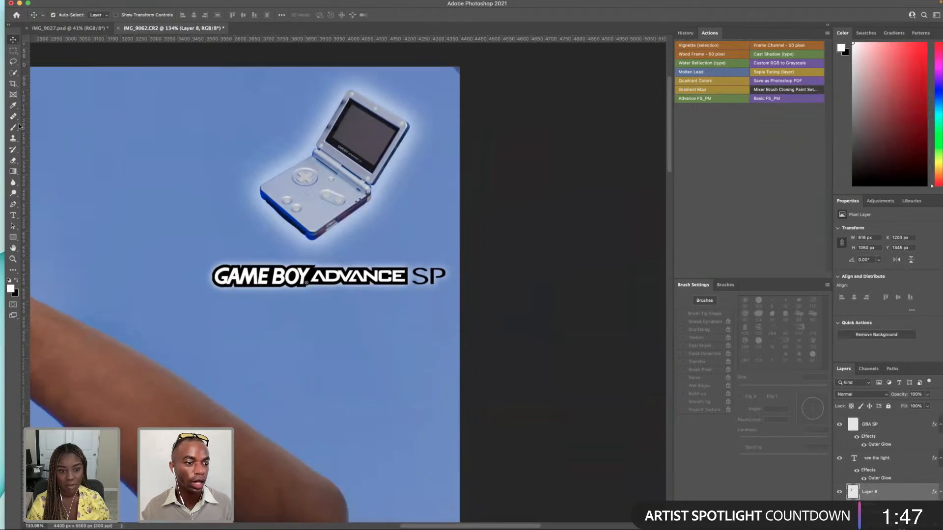
pyautogui.scroll(4, 74, 91)
pyautogui.click(13, 138)
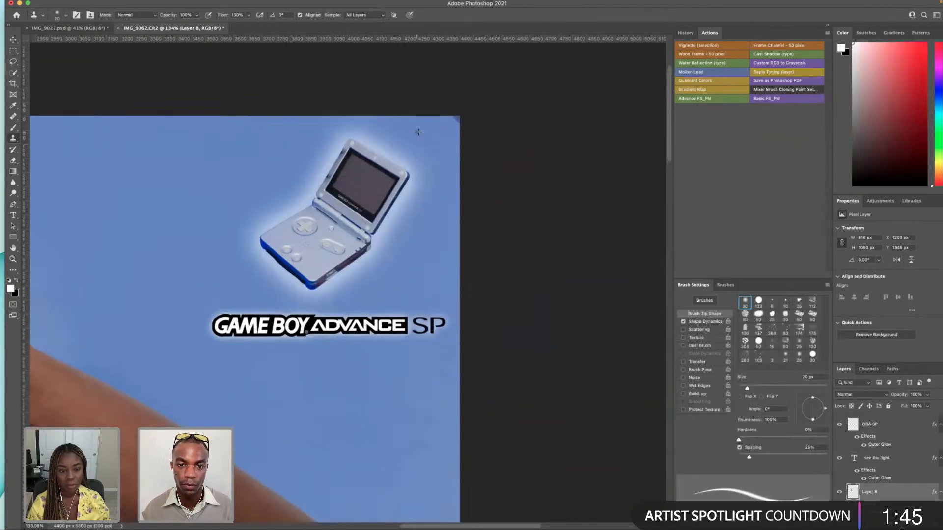
pyautogui.press(']')
pyautogui.press(']')
pyautogui.press(']')
pyautogui.press(']')
pyautogui.press(']')
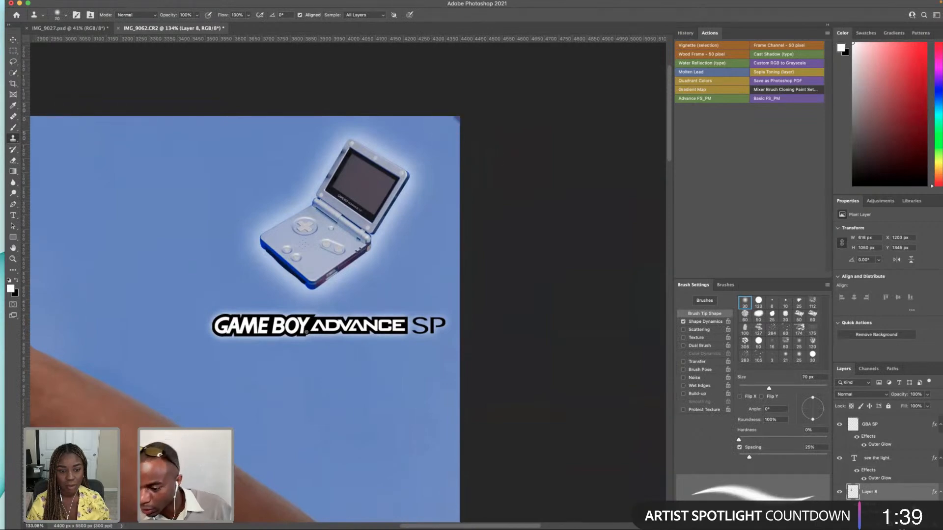
# - Rename Layer 8 as GBA SP
pyautogui.scroll(-1, 841, 471)
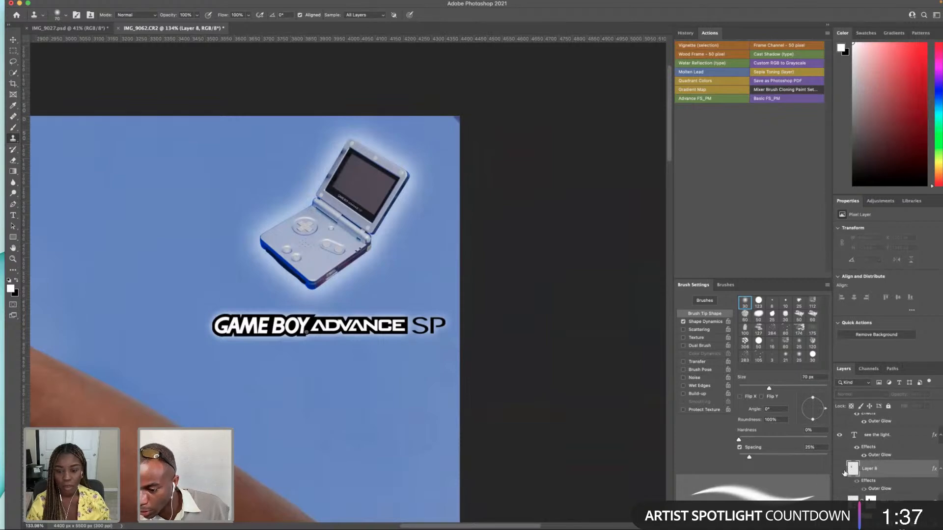
pyautogui.doubleClick(868, 469)
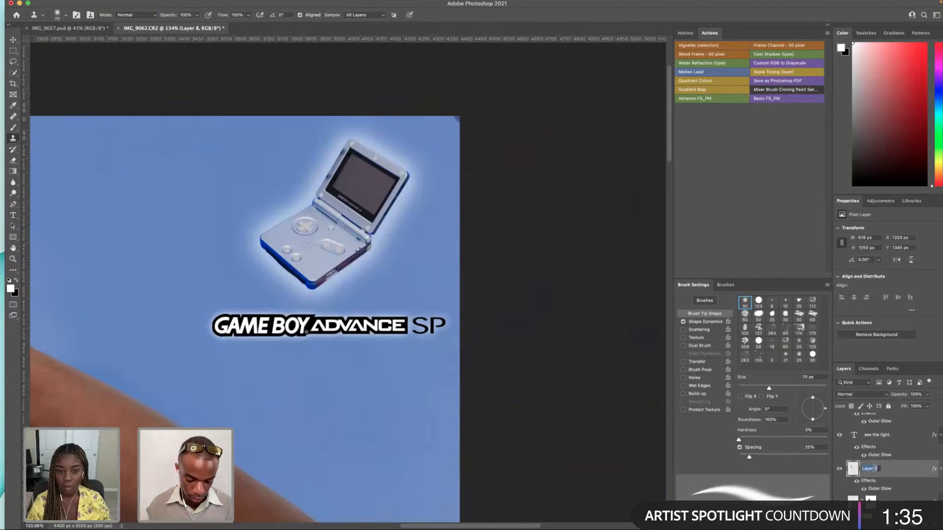
pyautogui.write('G')
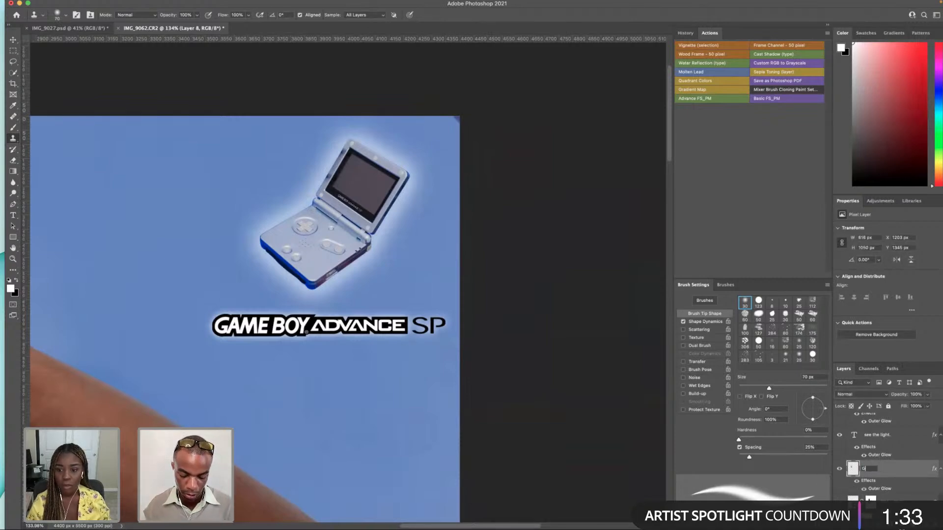
pyautogui.write('BA SP')
pyautogui.press('Return')
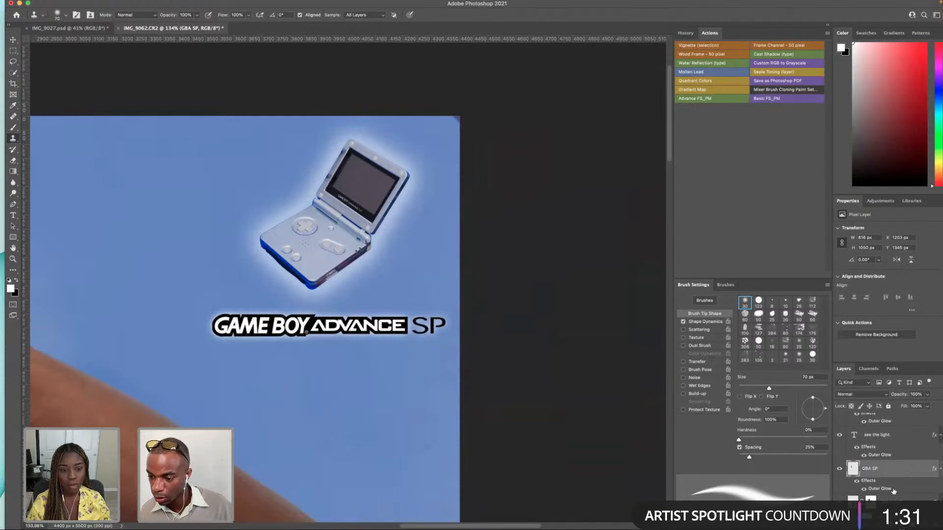
# - Clone clean sky over the dark speck in the portrait's upper-right corner on Layer 7
pyautogui.scroll(-5, 892, 462)
pyautogui.click(894, 456)
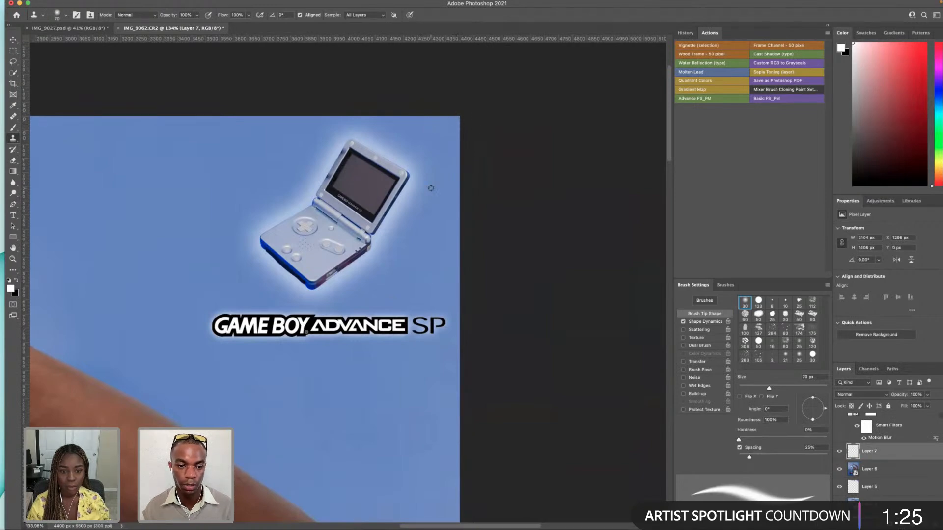
pyautogui.scroll(-3, 430, 189)
pyautogui.hscroll(-3, 491, 222)
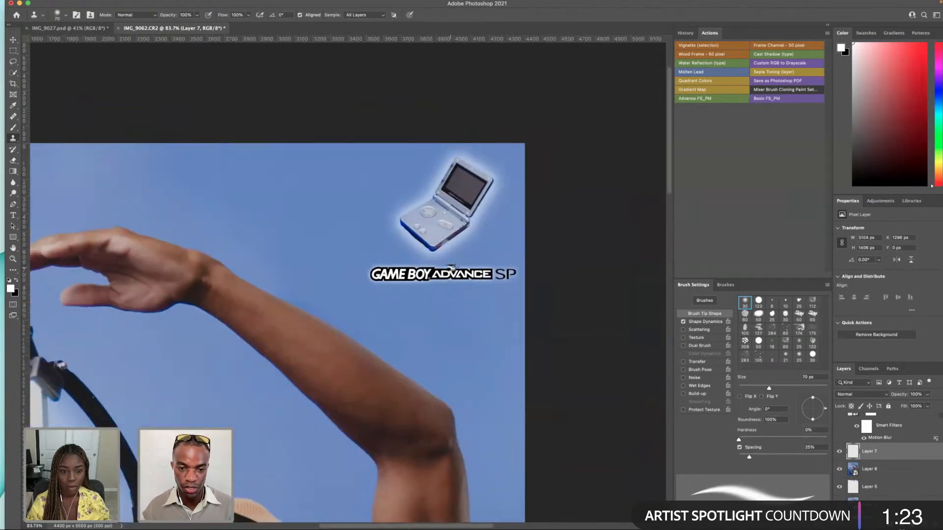
pyautogui.scroll(1, 448, 246)
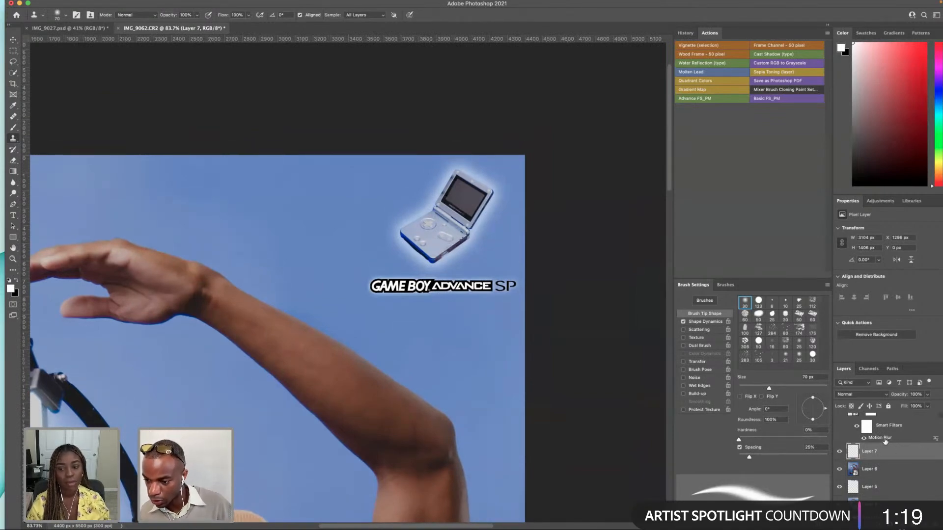
# - Add 4.60% uniform noise to the small console's GBA SP layer at the top of the stack
pyautogui.scroll(3, 878, 442)
pyautogui.click(873, 456)
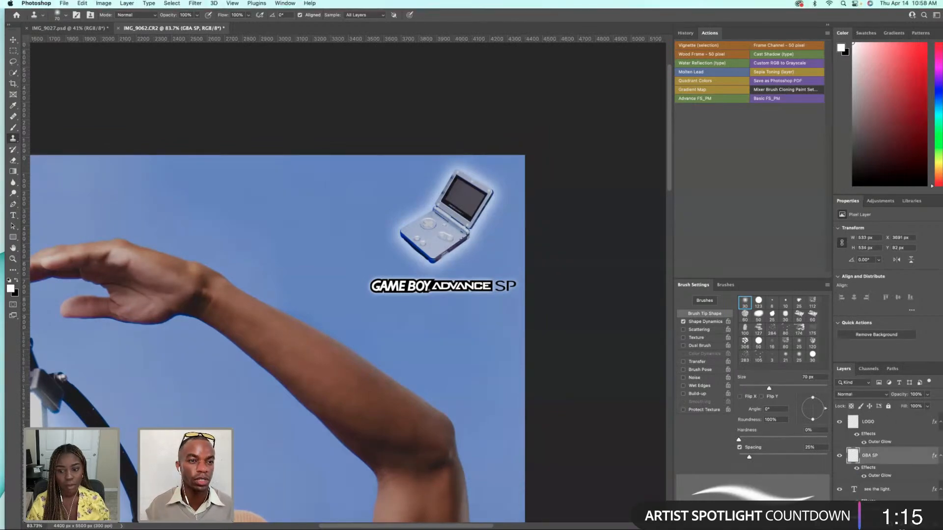
pyautogui.click(193, 4)
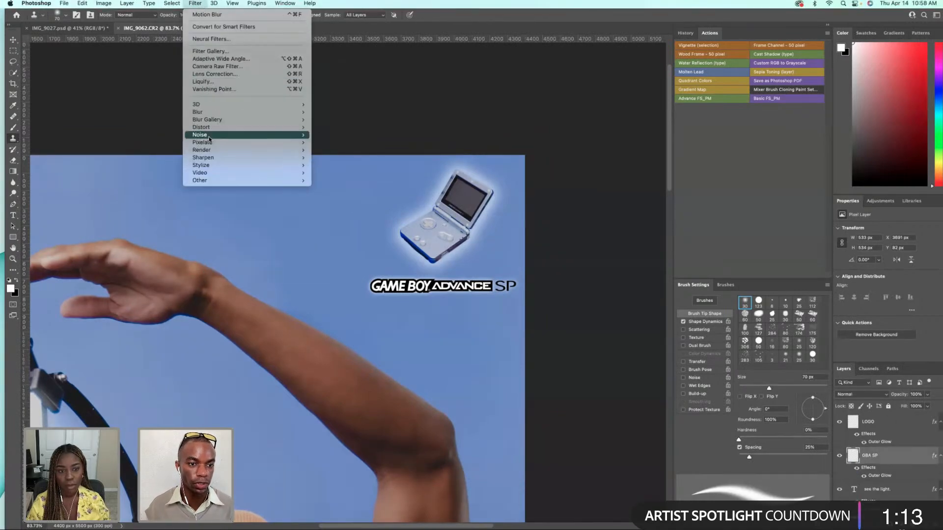
pyautogui.moveTo(211, 135)
pyautogui.click(357, 136)
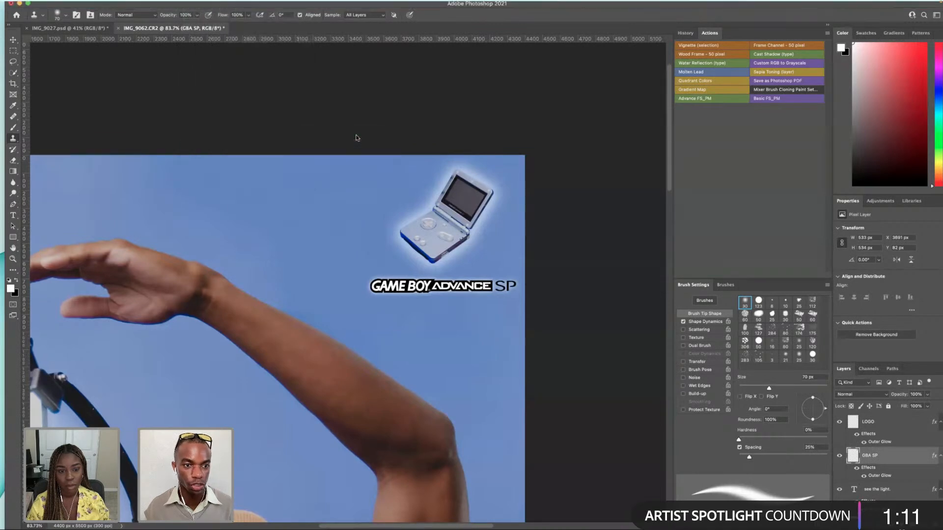
pyautogui.moveTo(57, 158); pyautogui.dragTo(57, 161)
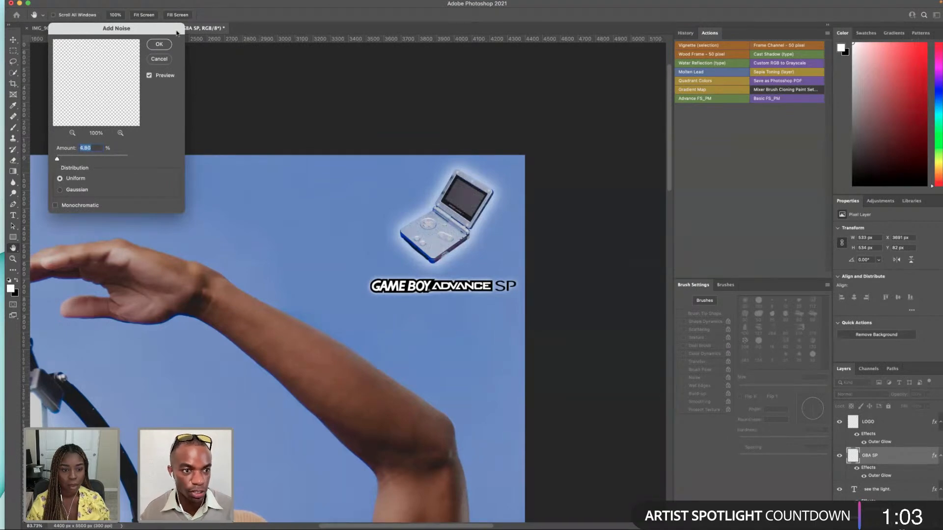
pyautogui.click(159, 44)
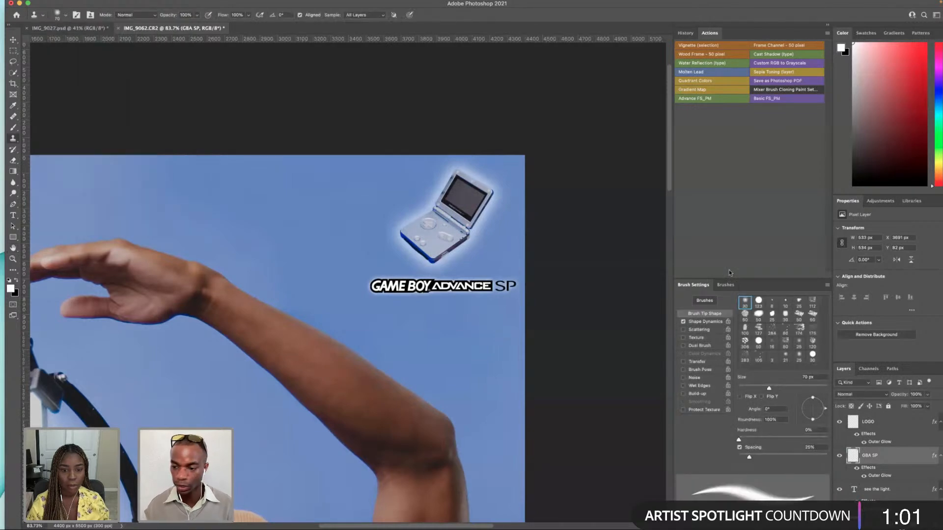
# - Add about 19% uniform noise to the LOGO layer
pyautogui.click(877, 422)
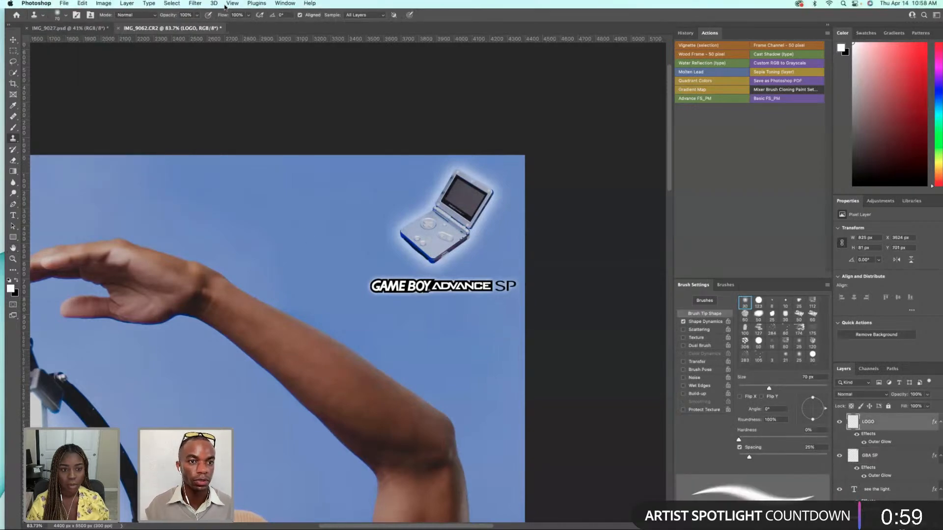
pyautogui.click(195, 3)
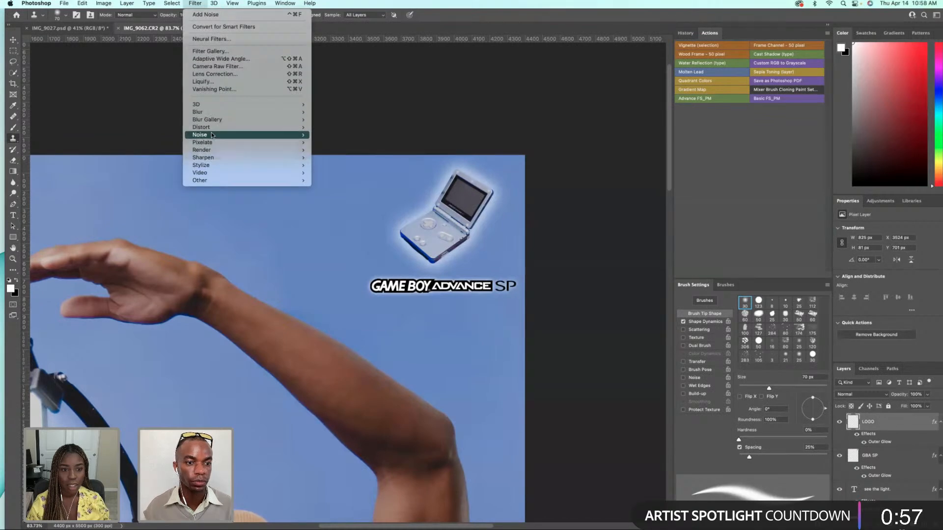
pyautogui.moveTo(212, 135)
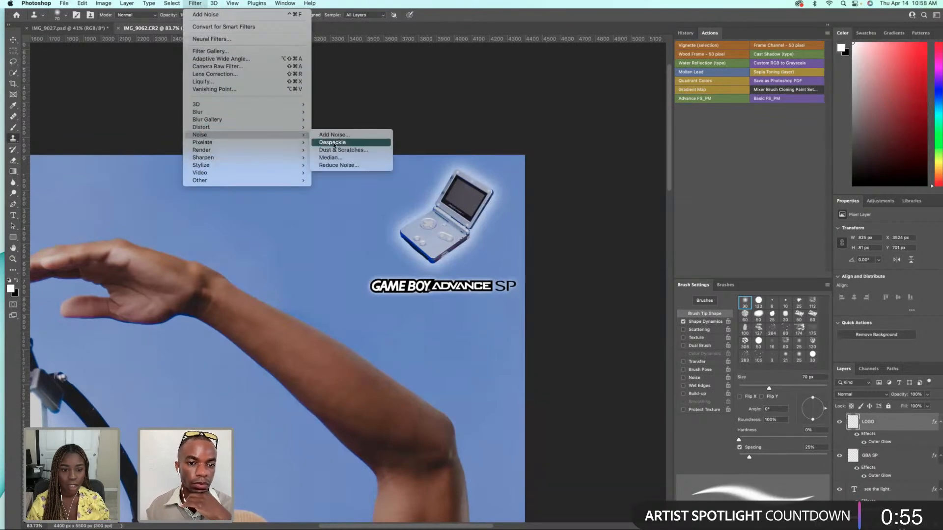
pyautogui.click(336, 135)
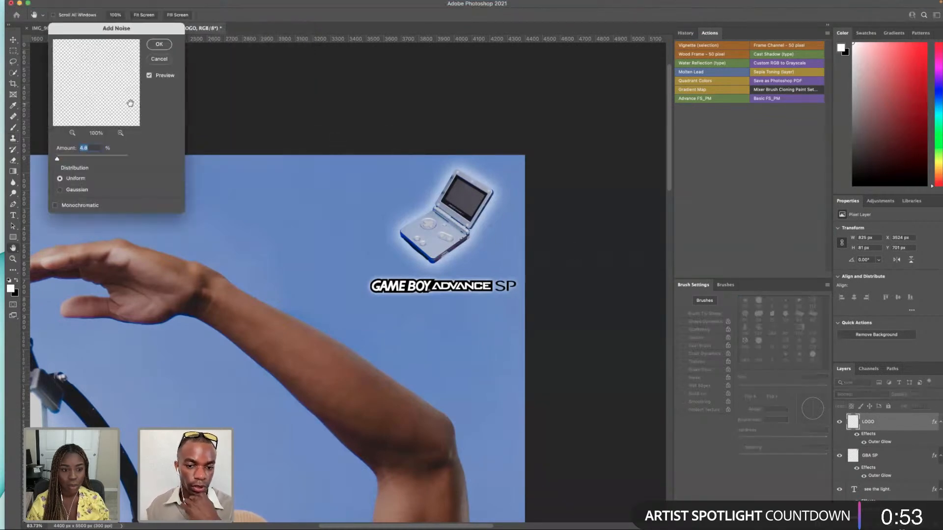
pyautogui.moveTo(57, 159); pyautogui.dragTo(60, 161)
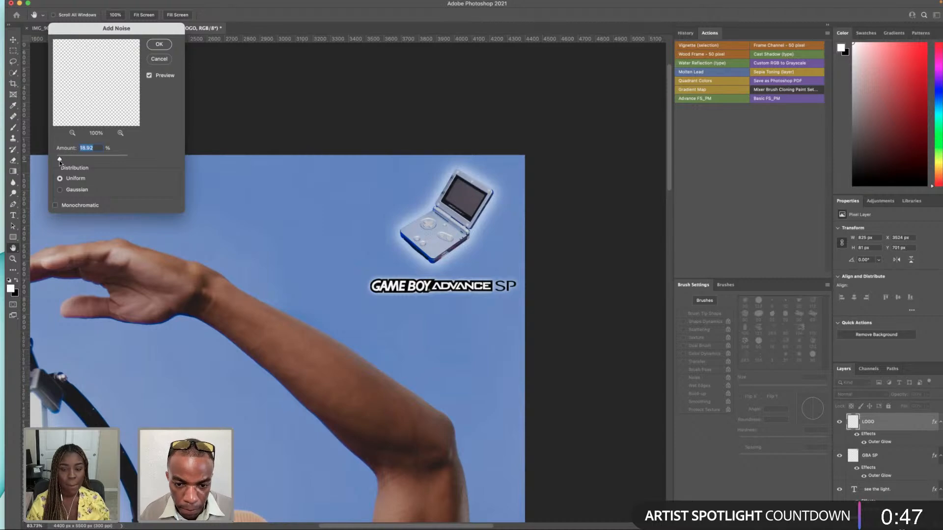
pyautogui.click(158, 45)
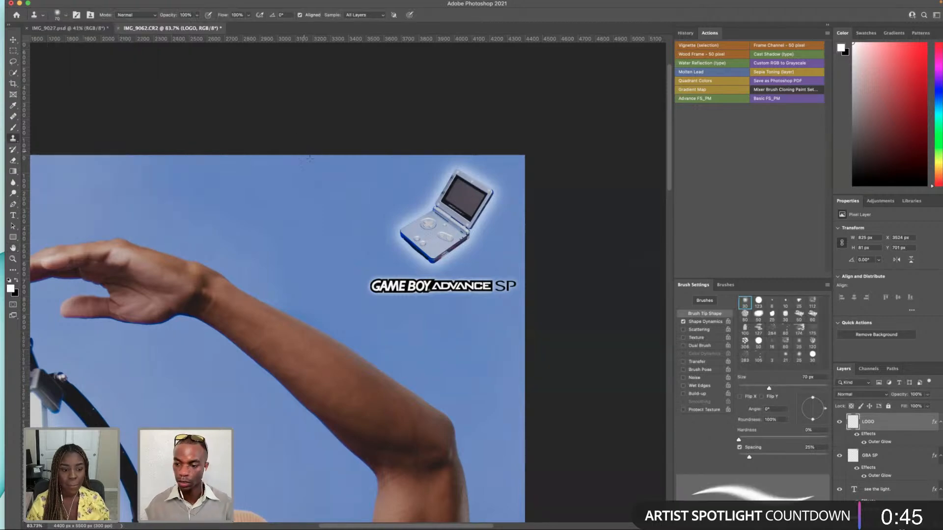
# - Open AdobeStock_462603206.jpeg from the STOCK folder in ADOBE_LIVE on the Desktop and unlock its Background layer
pyautogui.scroll(-10, 529, 375)
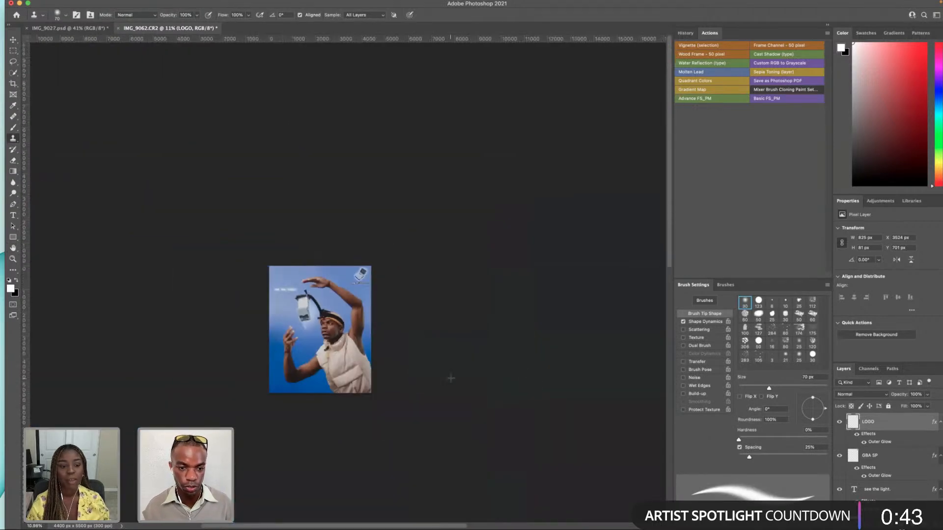
pyautogui.scroll(3, 446, 378)
pyautogui.scroll(-3, 444, 379)
pyautogui.hscroll(-1, 442, 377)
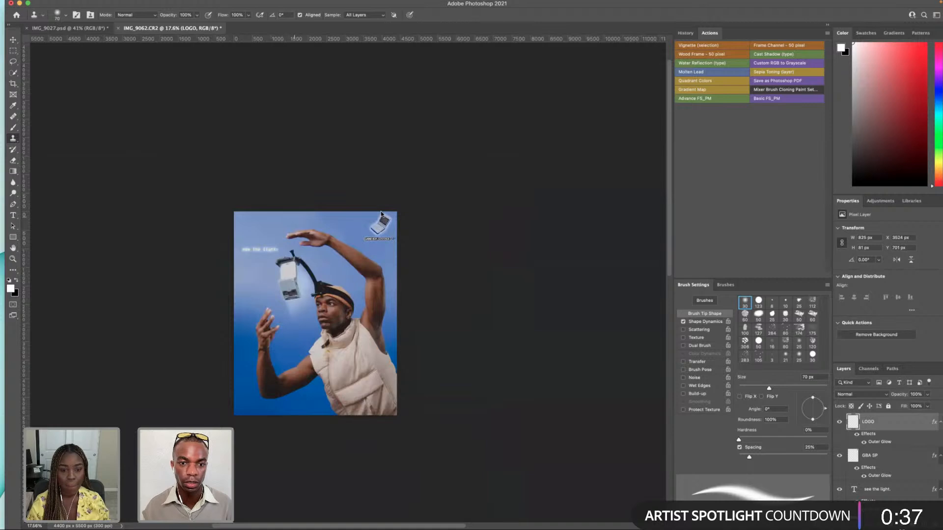
pyautogui.press('super+o')
pyautogui.click(254, 196)
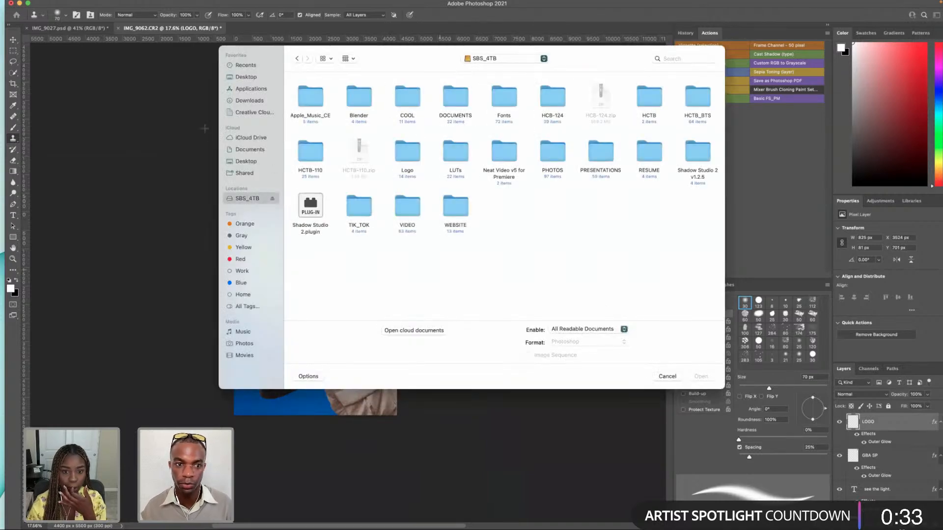
pyautogui.click(245, 78)
pyautogui.click(305, 108)
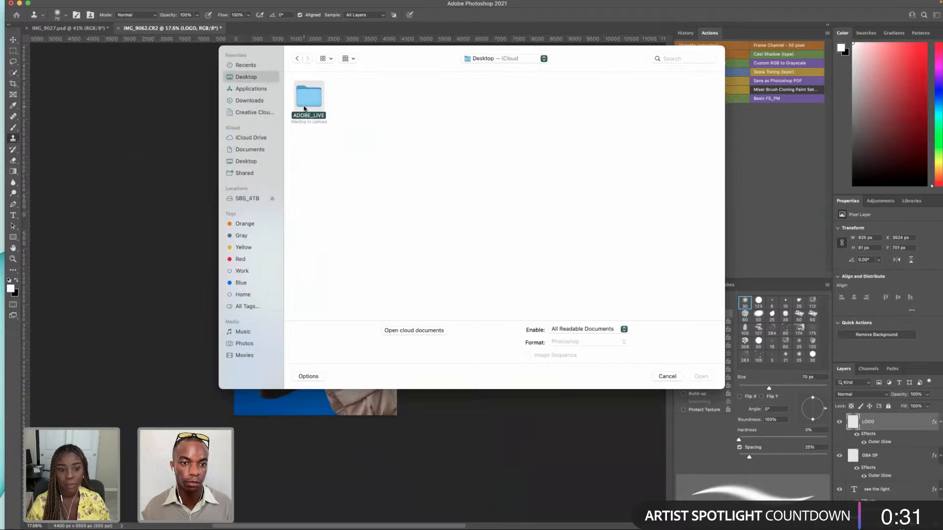
pyautogui.doubleClick(304, 109)
pyautogui.doubleClick(449, 98)
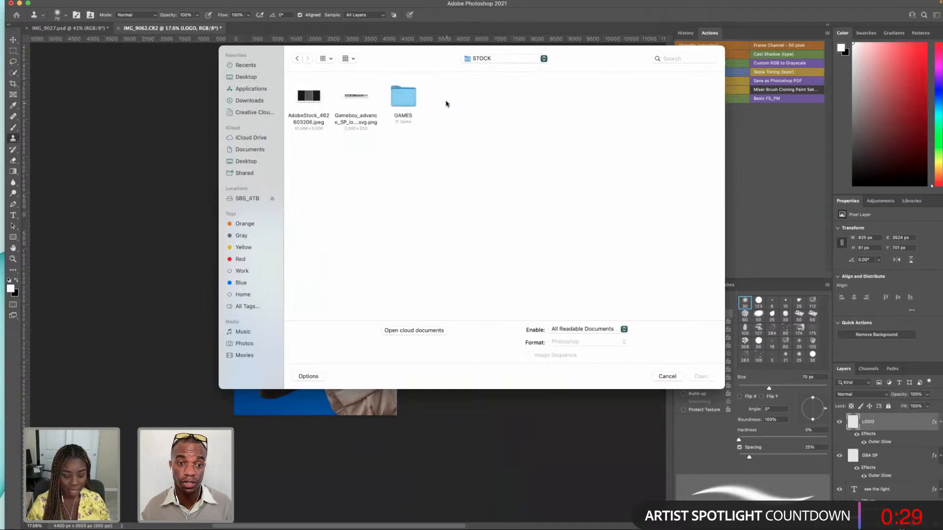
pyautogui.doubleClick(301, 100)
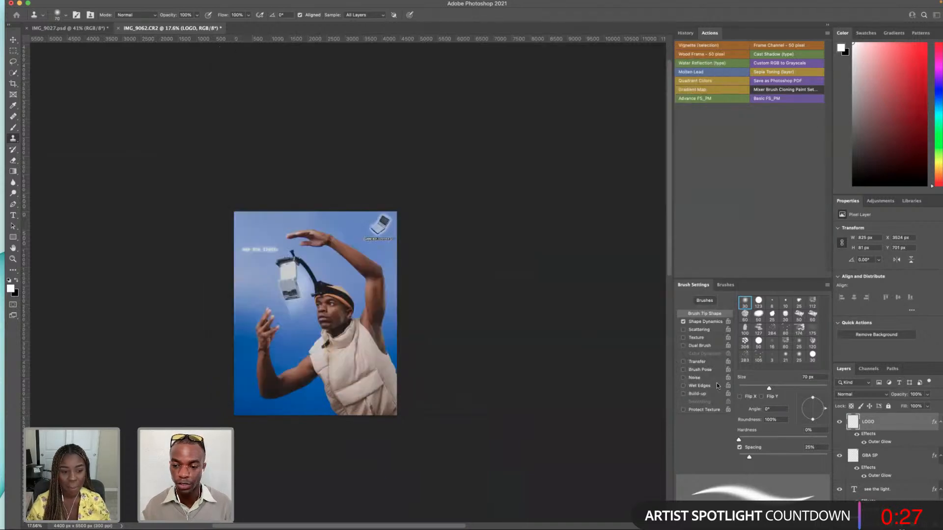
pyautogui.click(483, 191)
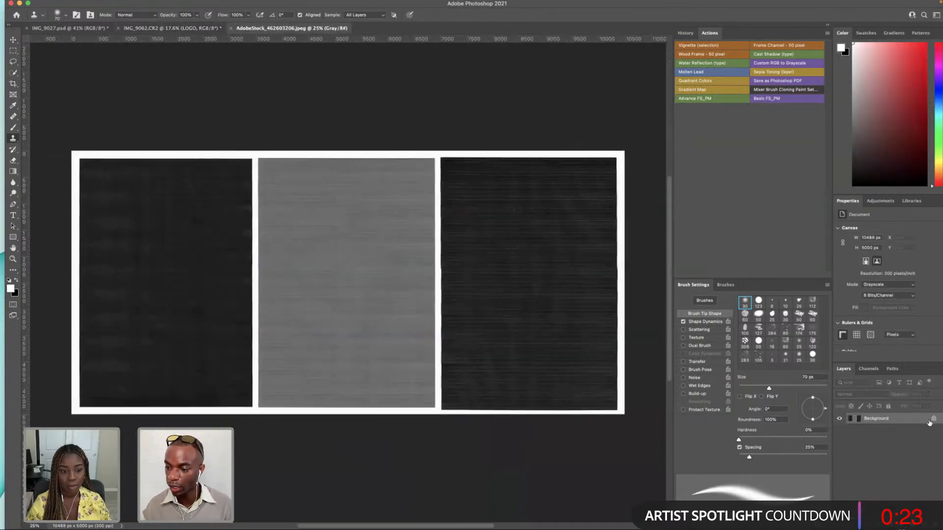
pyautogui.click(932, 421)
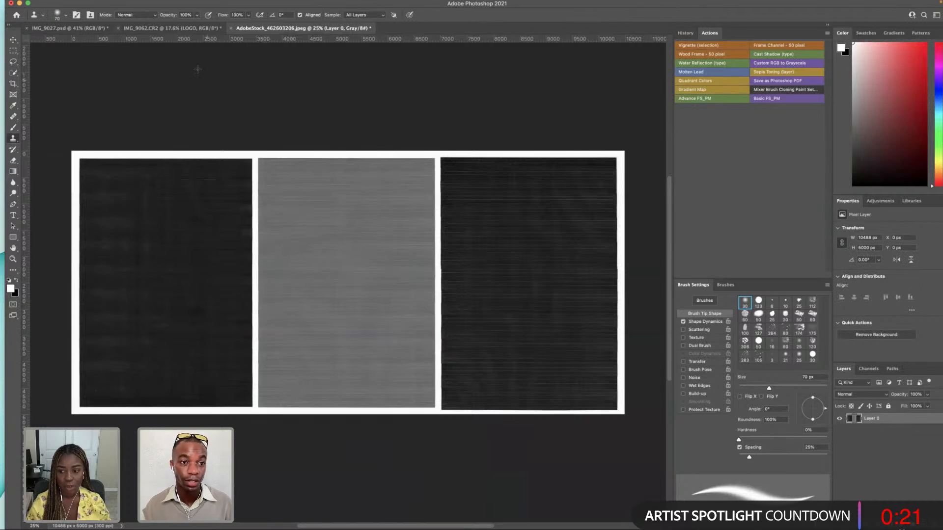
# - Paste the scan-line texture into IMG_9062.CR2 above the LOGO layer and scale it to about 141% so its first dark panel covers the portrait
pyautogui.click(171, 28)
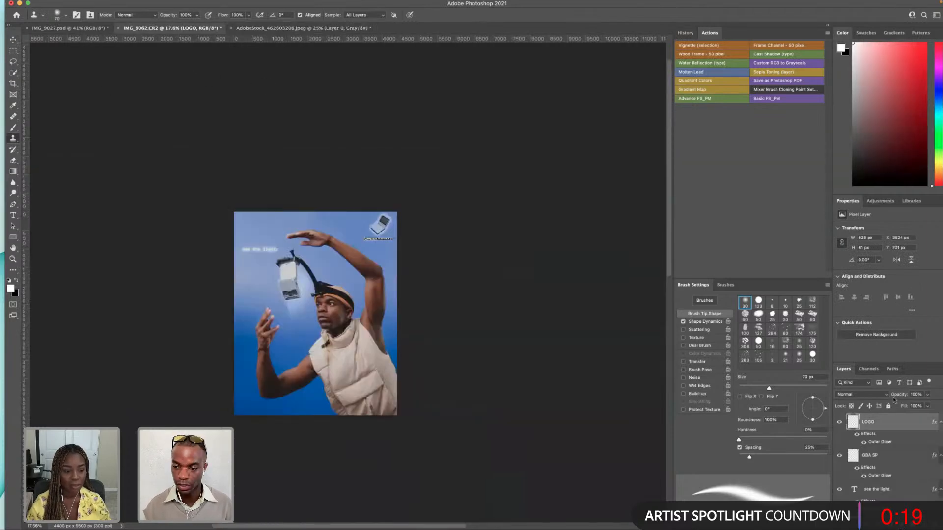
pyautogui.press('super+v')
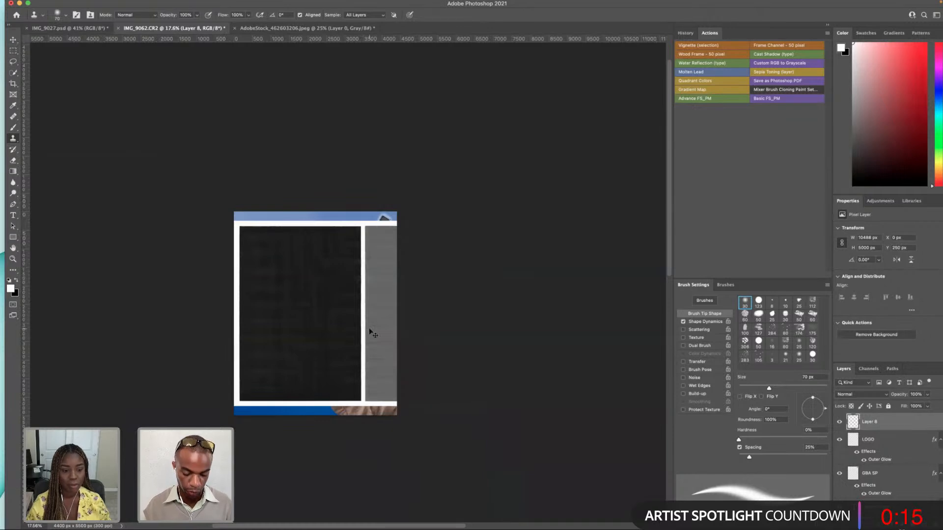
pyautogui.press('super+t')
pyautogui.moveTo(234, 220); pyautogui.dragTo(137, 175)
pyautogui.moveTo(398, 332); pyautogui.dragTo(495, 358)
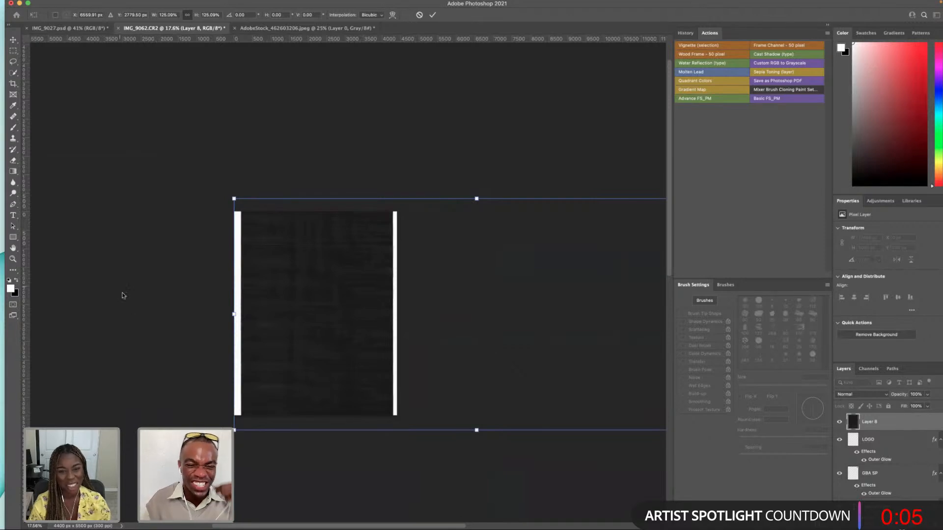
pyautogui.moveTo(234, 198); pyautogui.dragTo(223, 193)
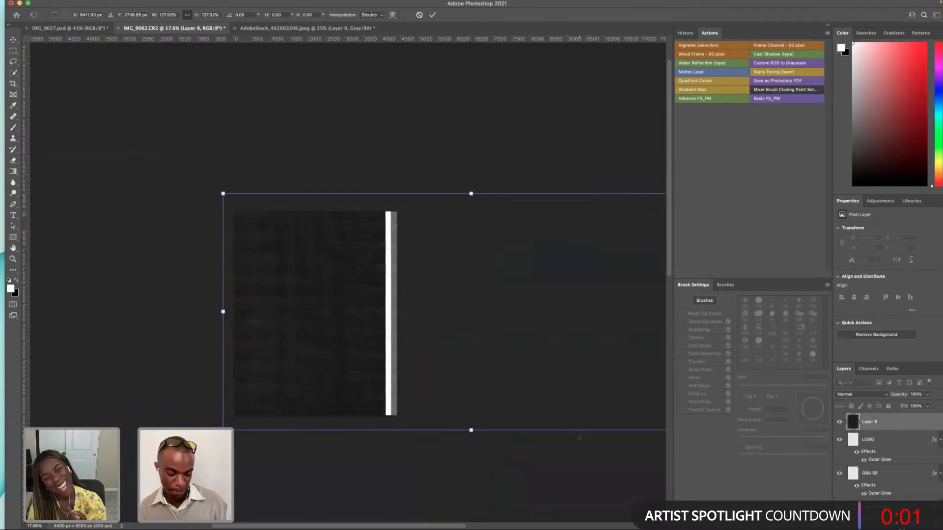
pyautogui.scroll(-5, 581, 437)
pyautogui.moveTo(501, 344); pyautogui.dragTo(520, 354)
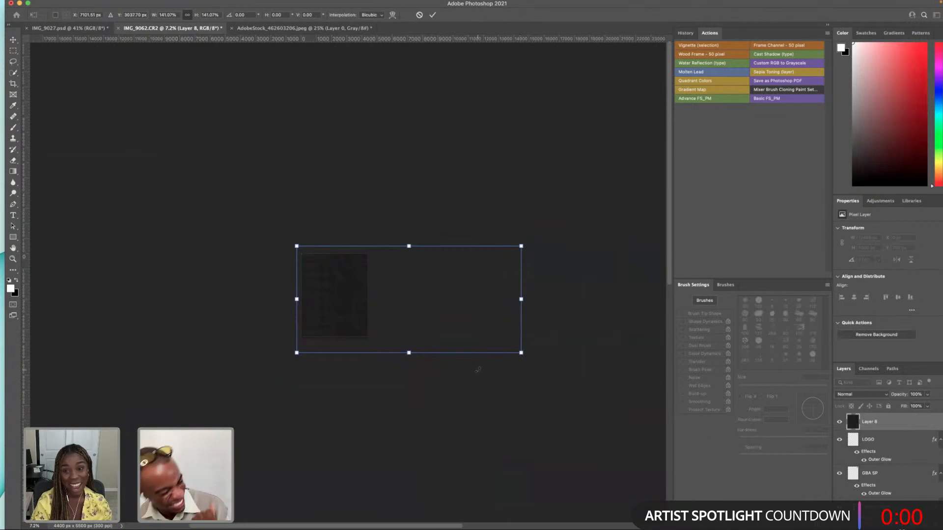
pyautogui.press('s')
# - Set the texture layer's blend mode to Color Dodge and its opacity to 36%
pyautogui.scroll(5, 289, 301)
pyautogui.click(879, 395)
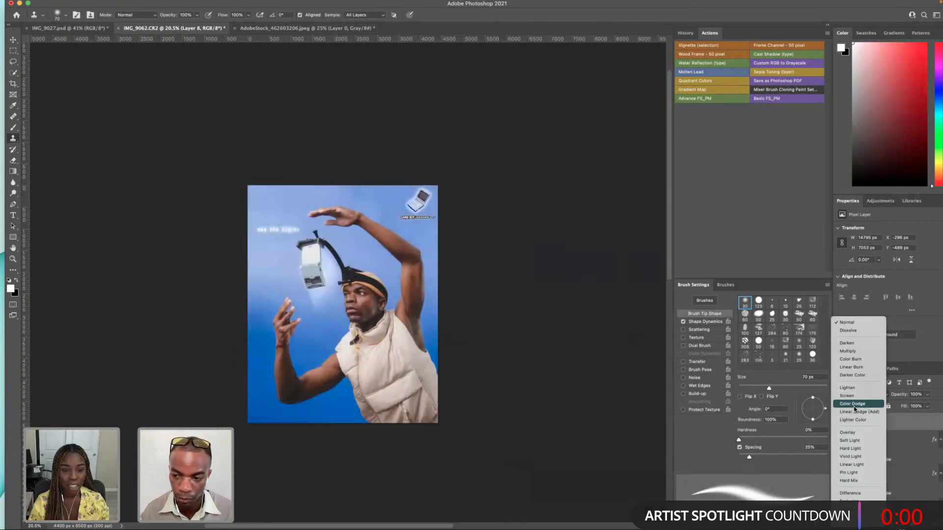
pyautogui.click(854, 406)
pyautogui.moveTo(928, 395); pyautogui.dragTo(900, 407)
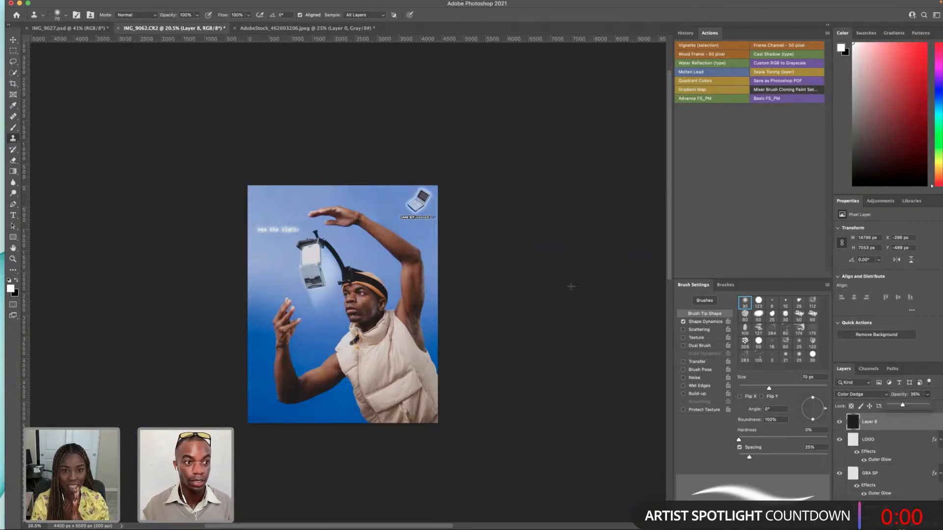
# - Minimize Photoshop, switch to the featured photographer's portfolio website in Chrome and show it full screen
pyautogui.click(18, 3)
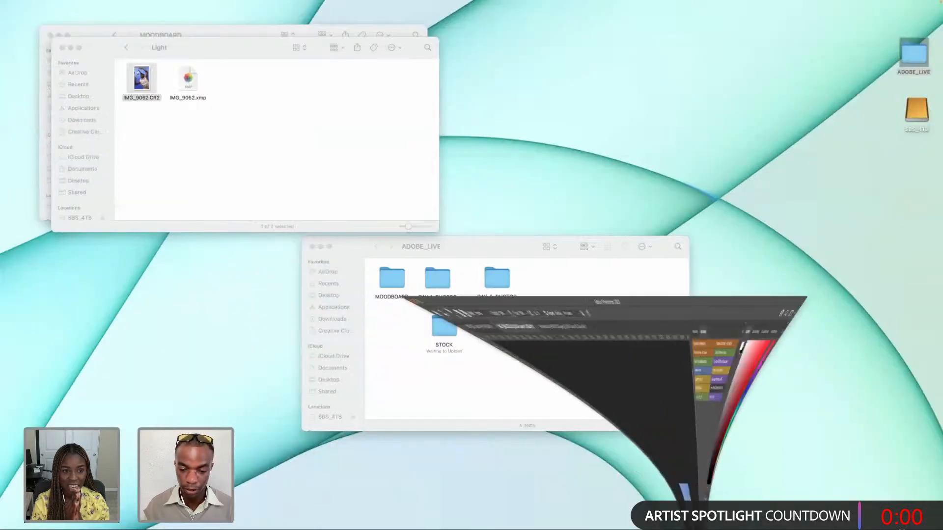
pyautogui.click(565, 513)
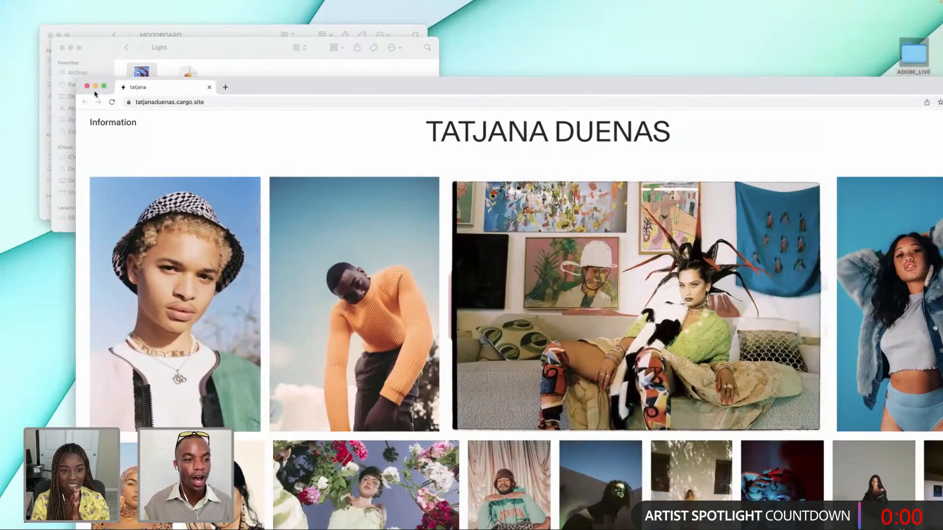
pyautogui.click(104, 87)
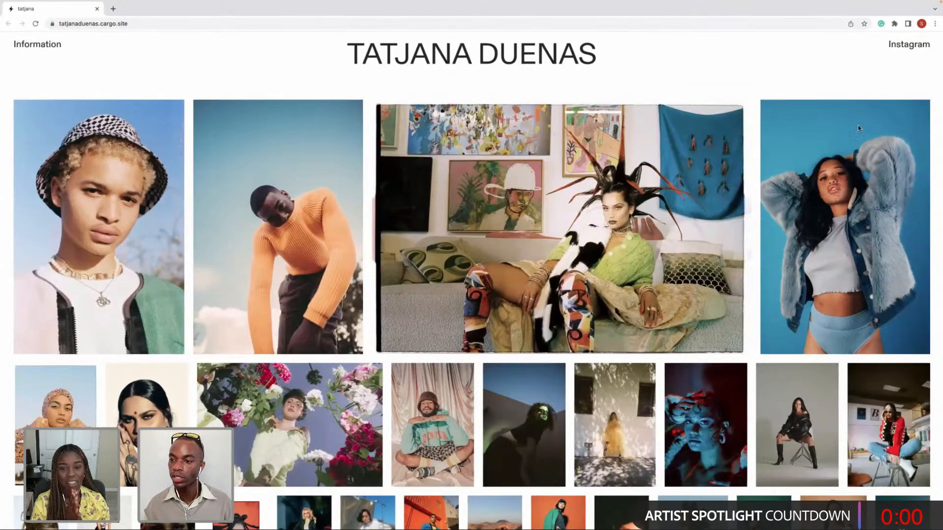
pyautogui.moveTo(906, 1)
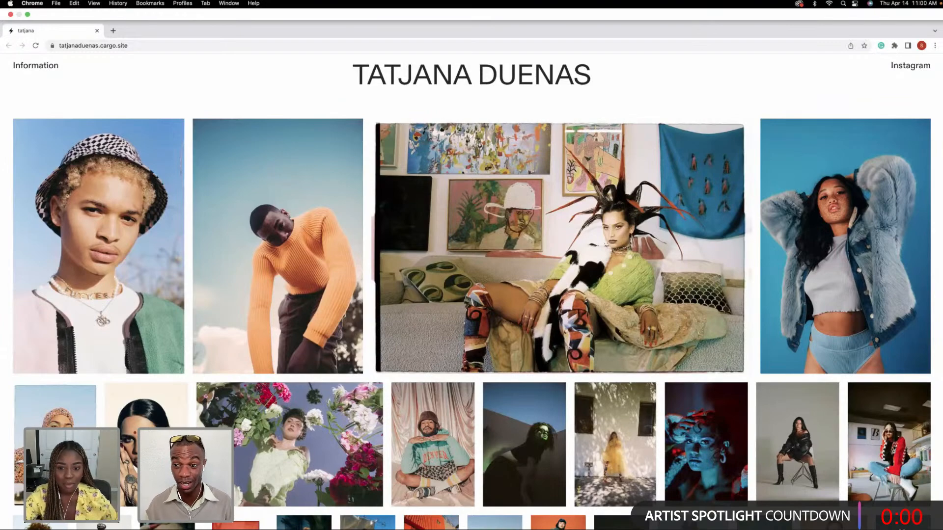
# - Look through the photo gallery on the portfolio's home page, from the first portraits down to the Recent Projects section
pyautogui.scroll(-1, 398, 128)
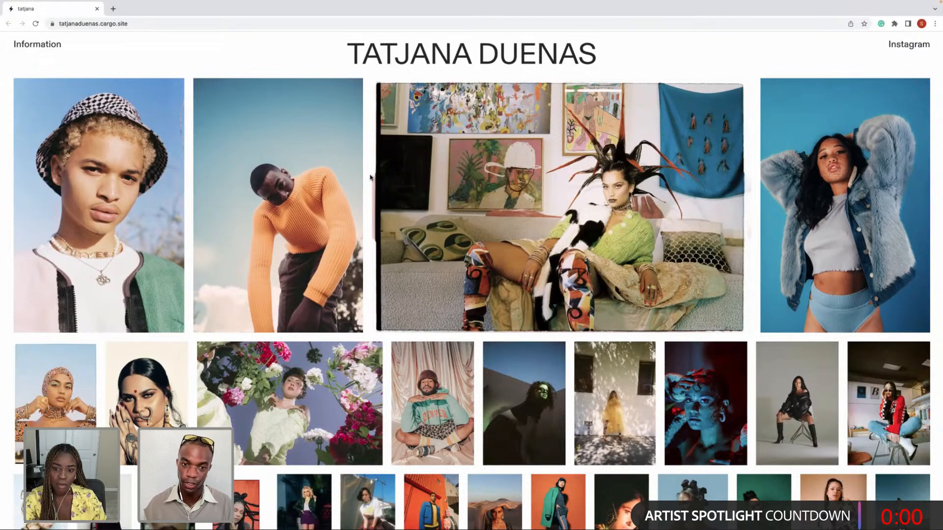
pyautogui.scroll(-1, 486, 181)
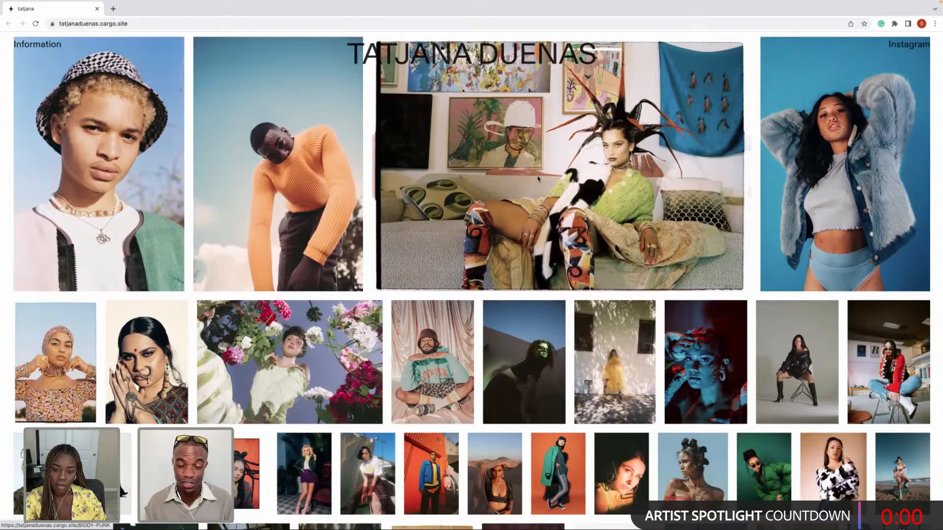
pyautogui.scroll(-1, 542, 177)
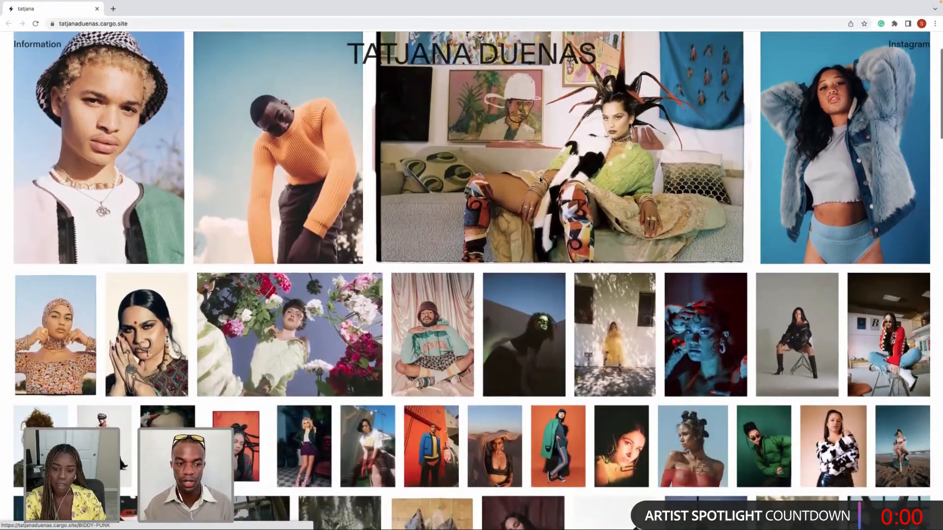
pyautogui.scroll(-3, 540, 179)
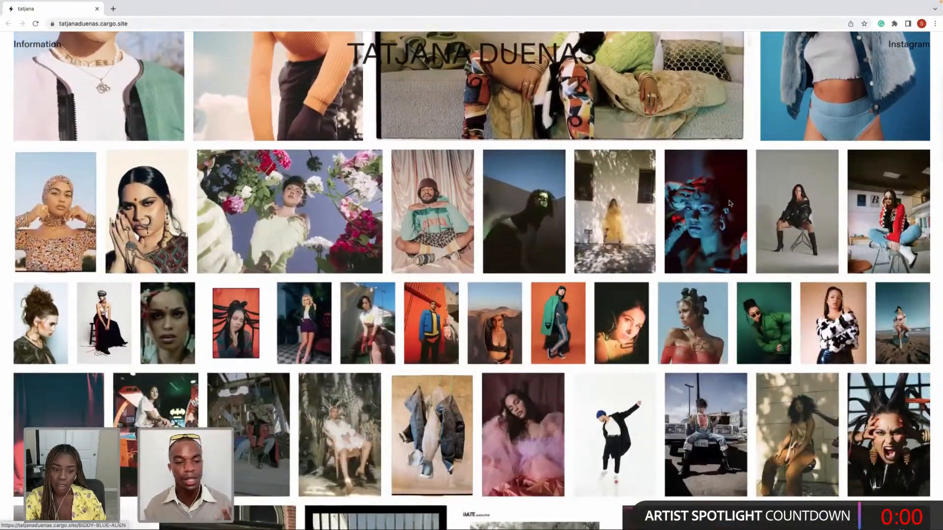
pyautogui.scroll(-2, 730, 204)
pyautogui.scroll(-3, 590, 202)
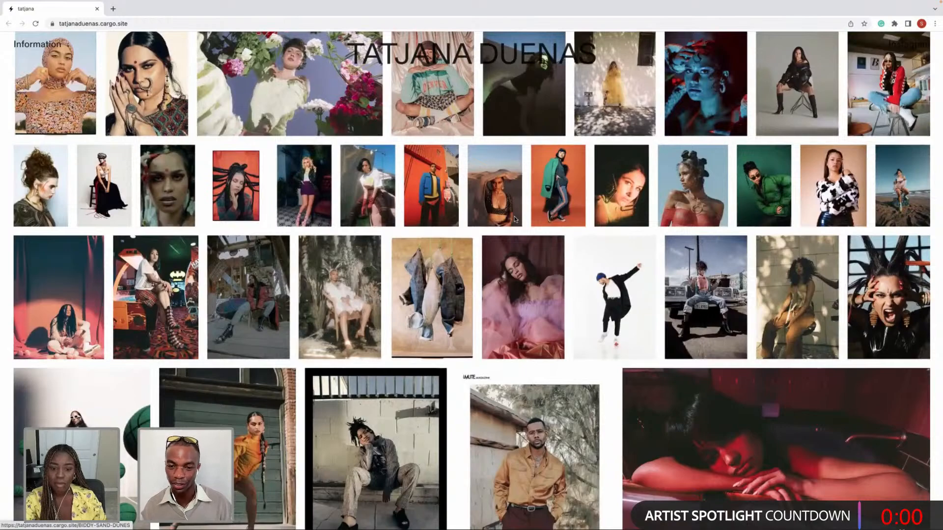
pyautogui.scroll(-3, 514, 219)
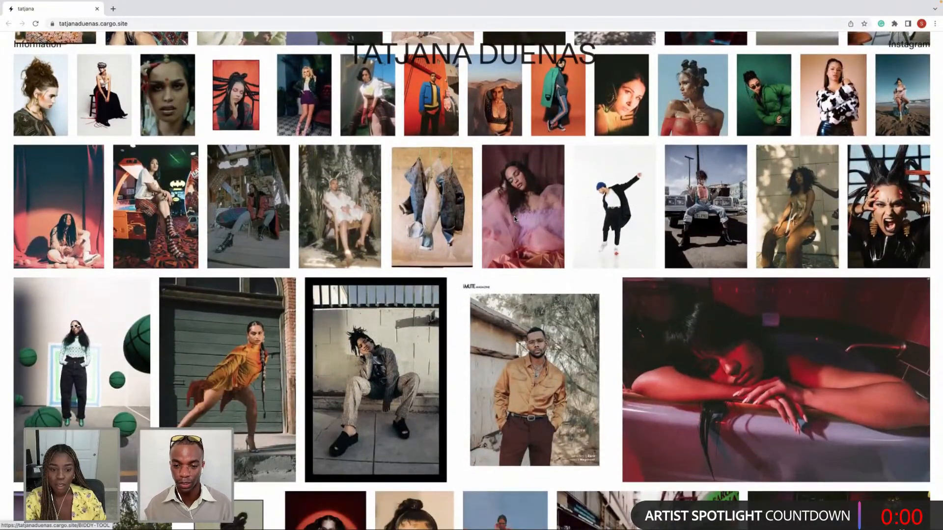
pyautogui.scroll(-4, 514, 219)
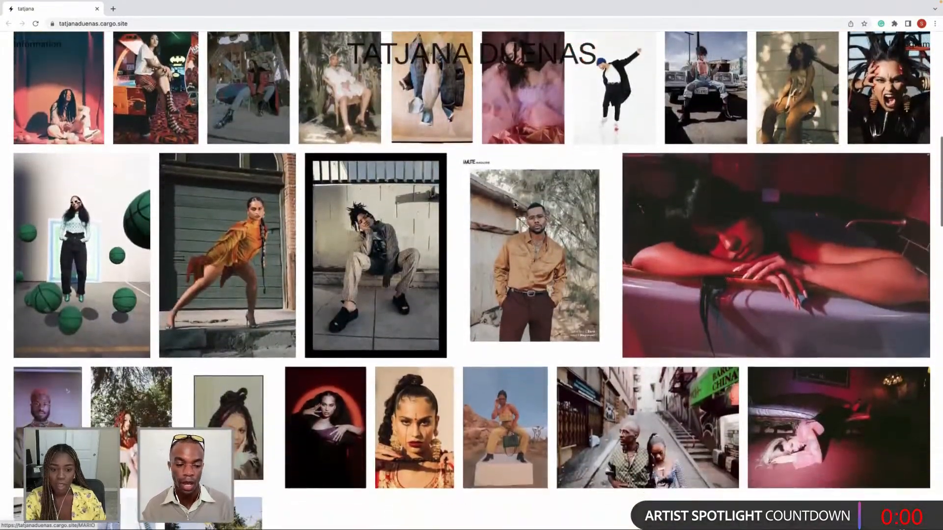
pyautogui.scroll(-9, 514, 205)
pyautogui.scroll(-16, 514, 210)
pyautogui.scroll(-20, 512, 215)
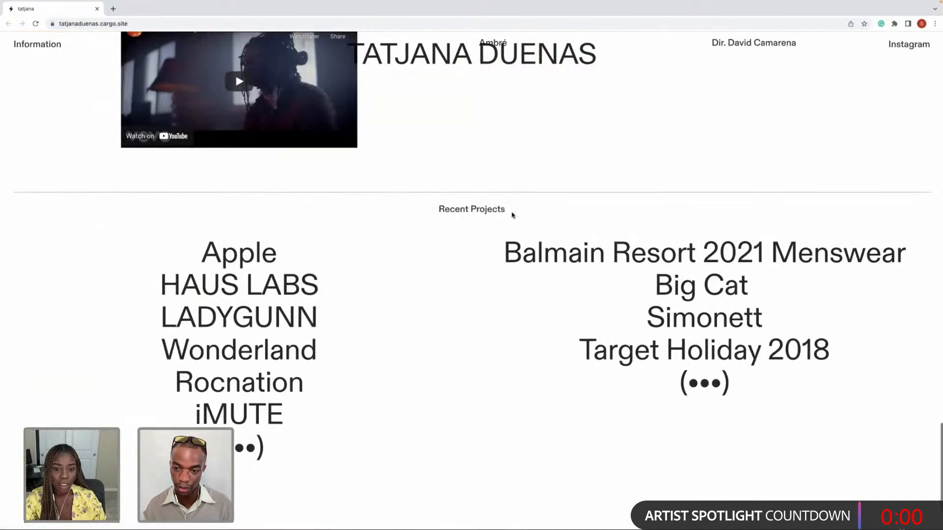
# - Review the portfolio's Recent Projects section and open the graphic design page
pyautogui.scroll(-2, 513, 215)
pyautogui.scroll(3, 511, 212)
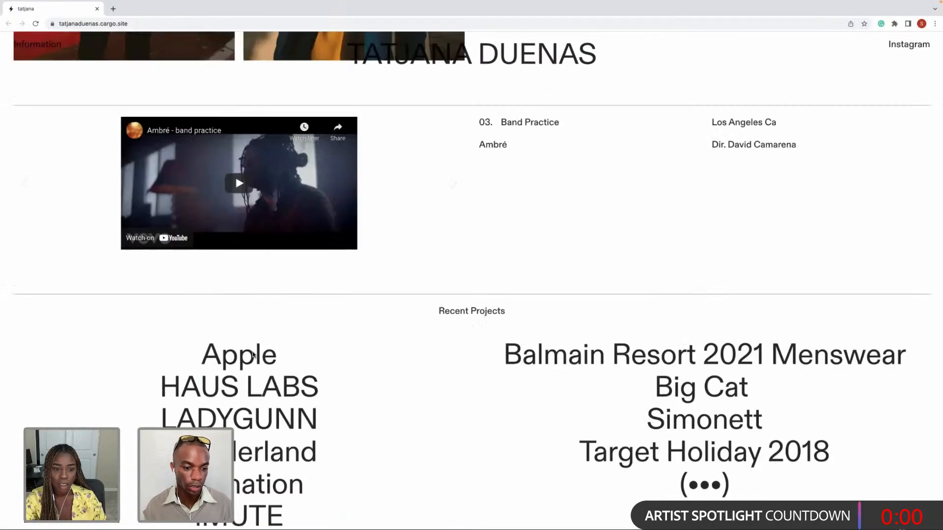
pyautogui.scroll(-5, 549, 328)
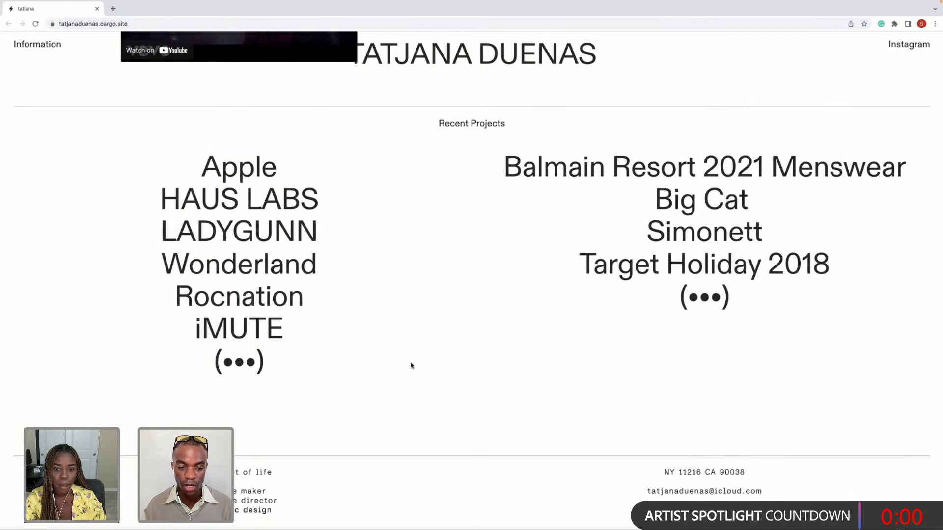
pyautogui.scroll(10, 411, 364)
pyautogui.scroll(-6, 417, 365)
pyautogui.scroll(-4, 471, 295)
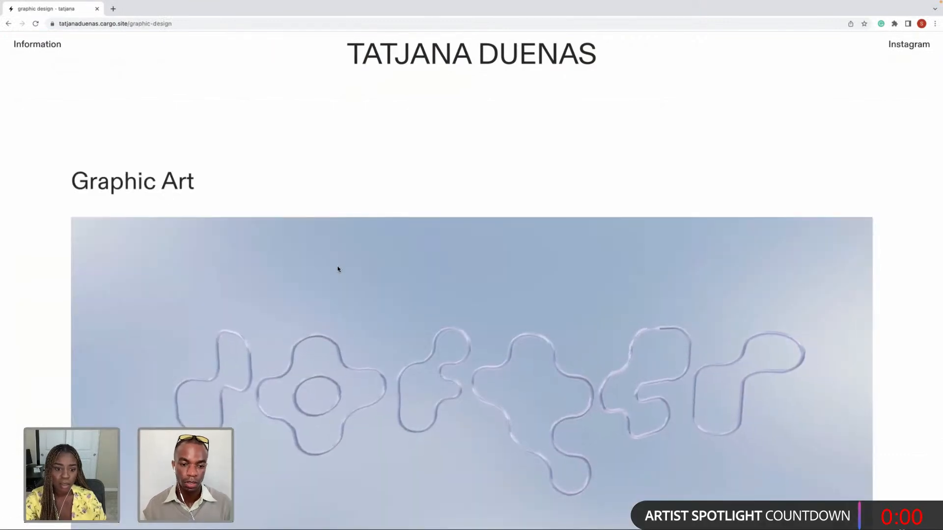
# - Examine the animated line lettering and the CVV Productions logo on the Graphic Art page
pyautogui.scroll(-3, 337, 268)
pyautogui.scroll(-1, 337, 269)
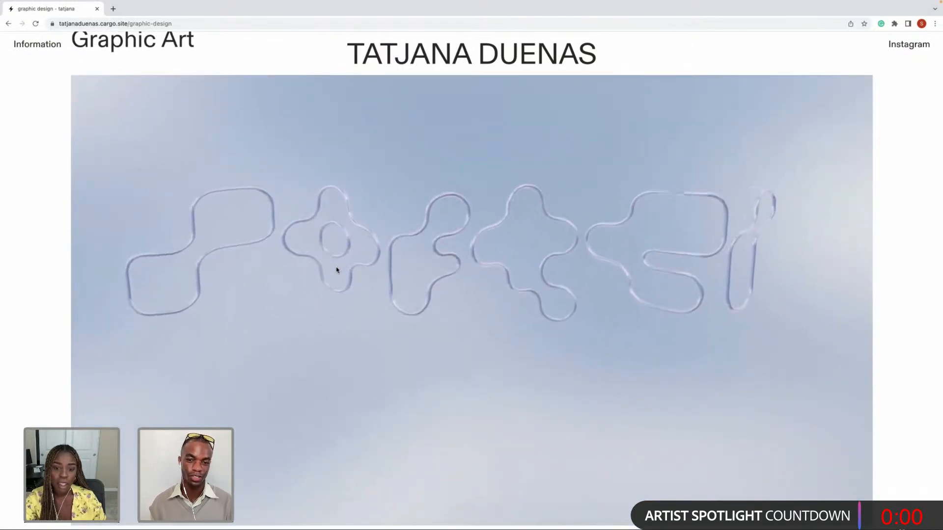
pyautogui.scroll(-2, 337, 269)
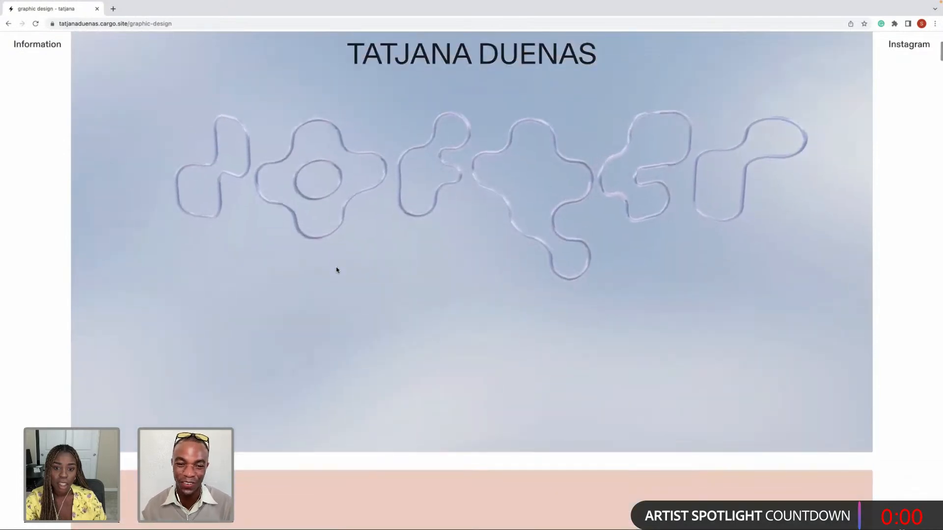
pyautogui.scroll(-6, 336, 269)
pyautogui.scroll(-2, 335, 271)
pyautogui.scroll(10, 334, 273)
pyautogui.scroll(-6, 333, 274)
pyautogui.scroll(-10, 333, 276)
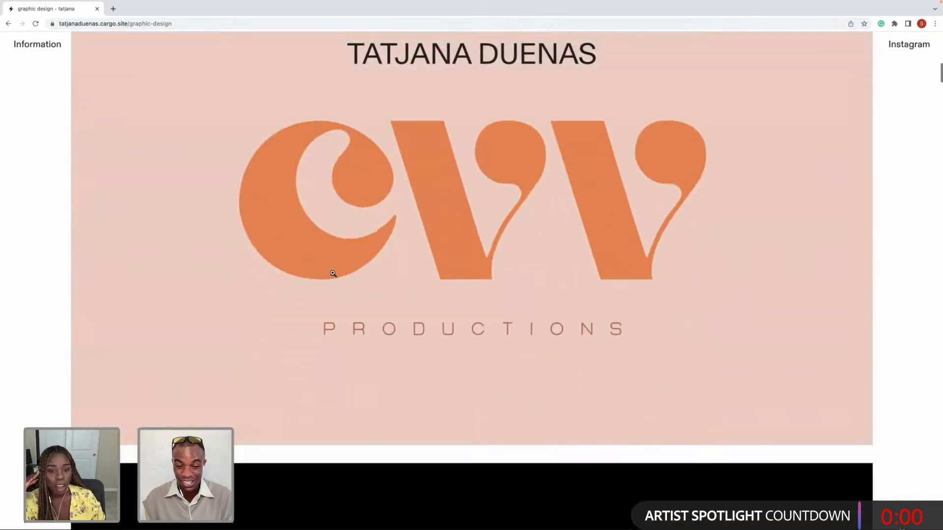
pyautogui.scroll(3, 332, 275)
pyautogui.scroll(10, 333, 276)
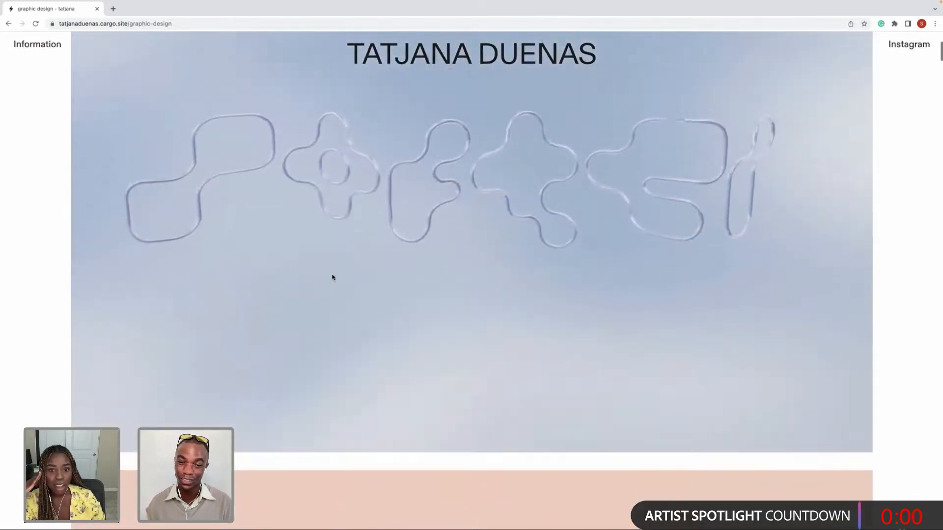
# - Examine the logo and lettering pieces in the graphic design portfolio, from the outlined glyphs through the dripping AUD lettering
pyautogui.scroll(-3, 332, 277)
pyautogui.scroll(-15, 331, 278)
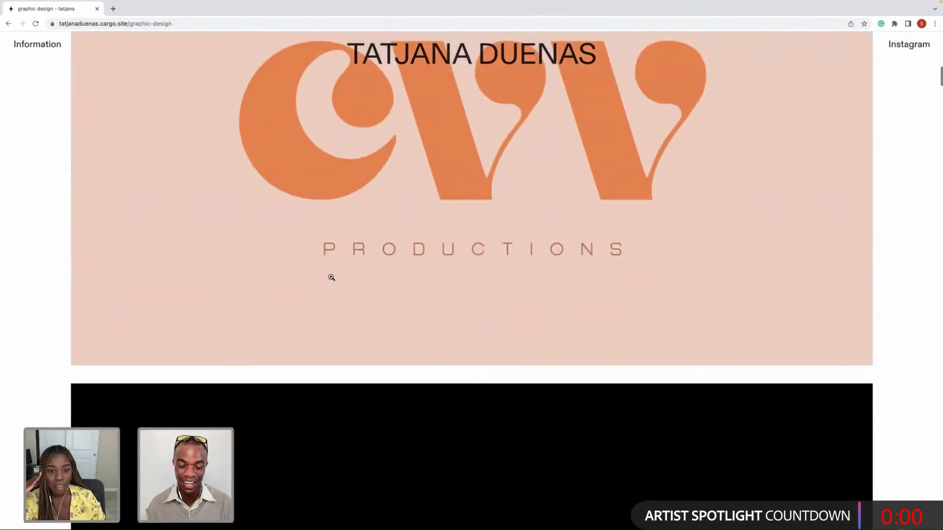
pyautogui.scroll(-5, 330, 279)
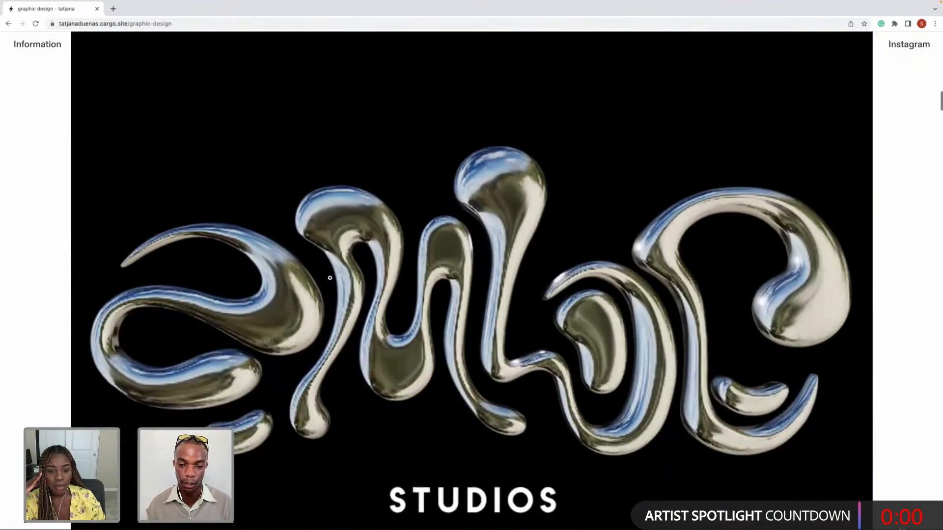
pyautogui.scroll(-10, 329, 279)
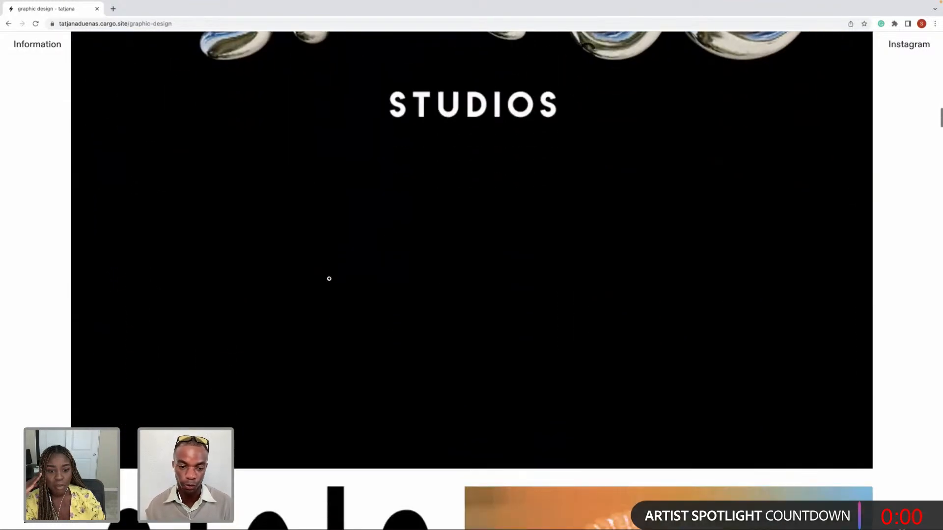
pyautogui.scroll(-3, 328, 279)
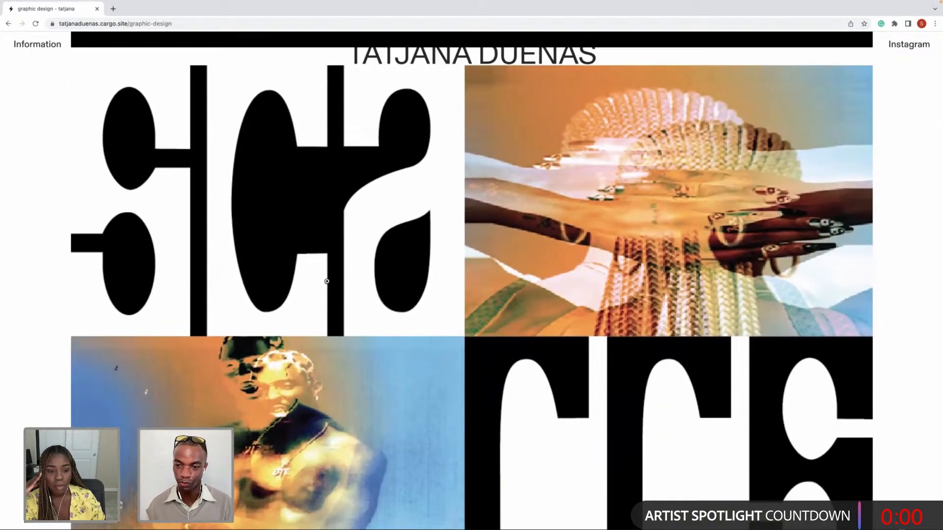
pyautogui.scroll(-4, 327, 281)
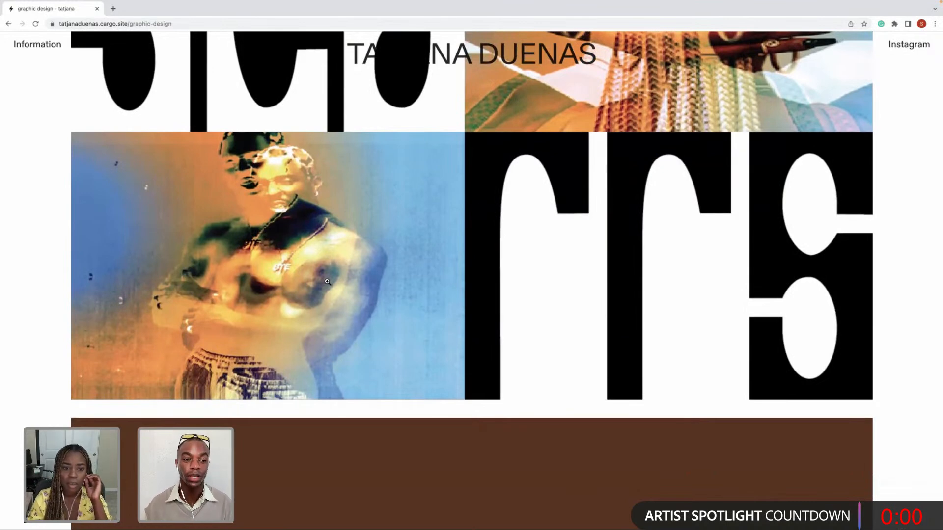
pyautogui.scroll(-2, 327, 281)
pyautogui.scroll(-6, 327, 282)
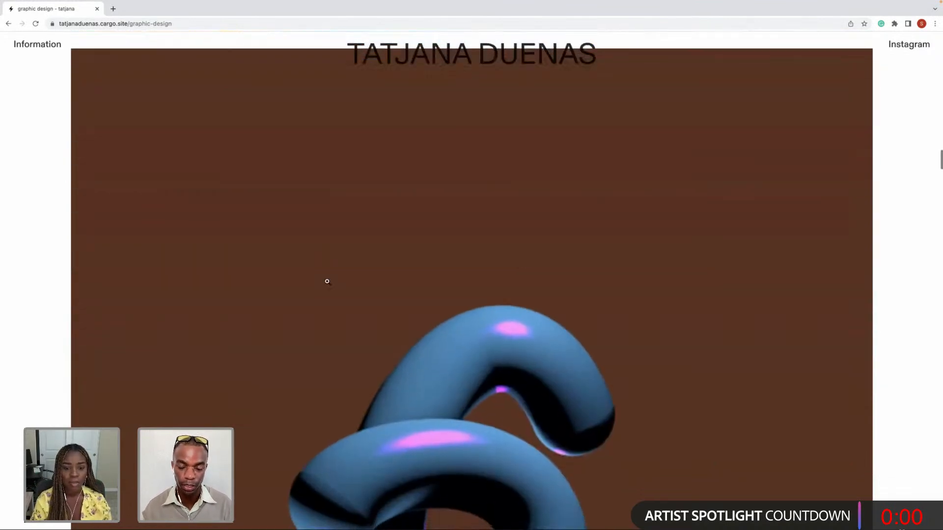
pyautogui.scroll(-7, 326, 281)
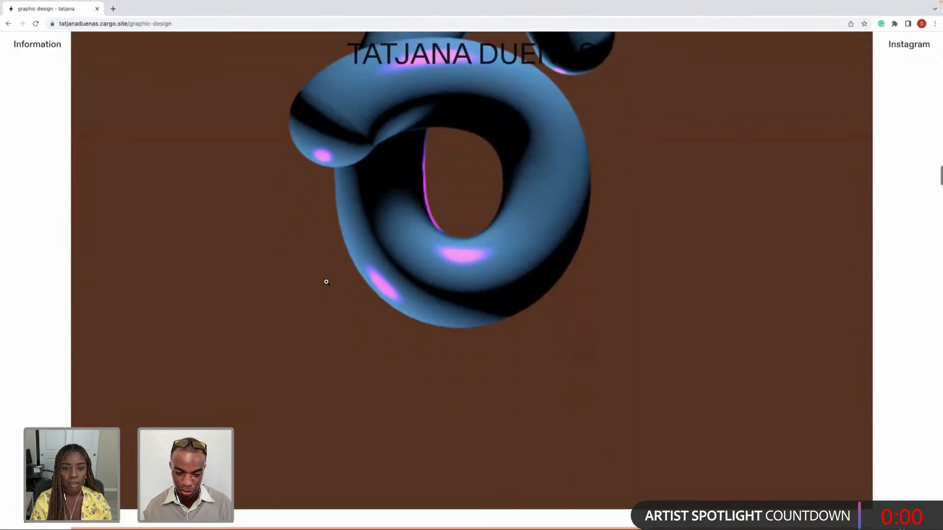
pyautogui.scroll(-3, 326, 281)
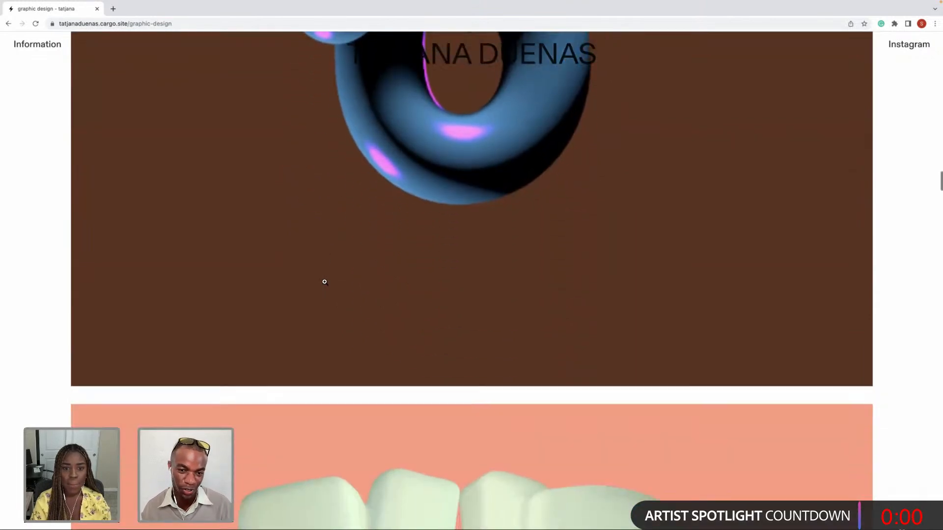
pyautogui.scroll(-6, 320, 287)
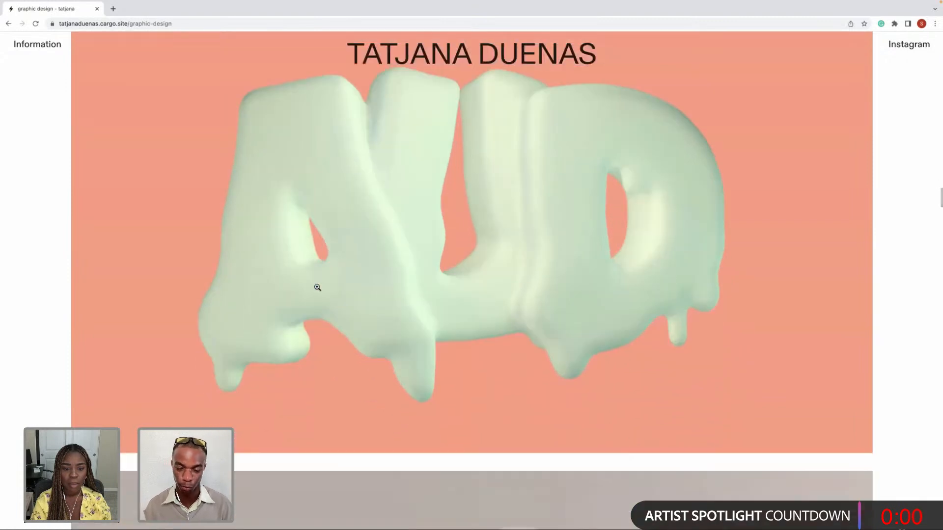
pyautogui.scroll(-6, 318, 288)
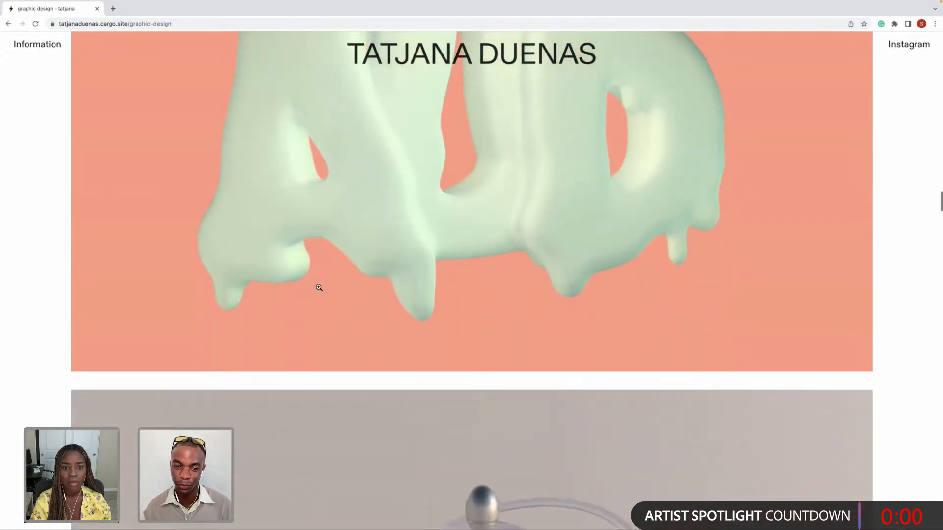
# - Examine the 3D renders, the black-and-white brushed lettering and the red-hair photo piece through the end of the portfolio page
pyautogui.scroll(-5, 318, 289)
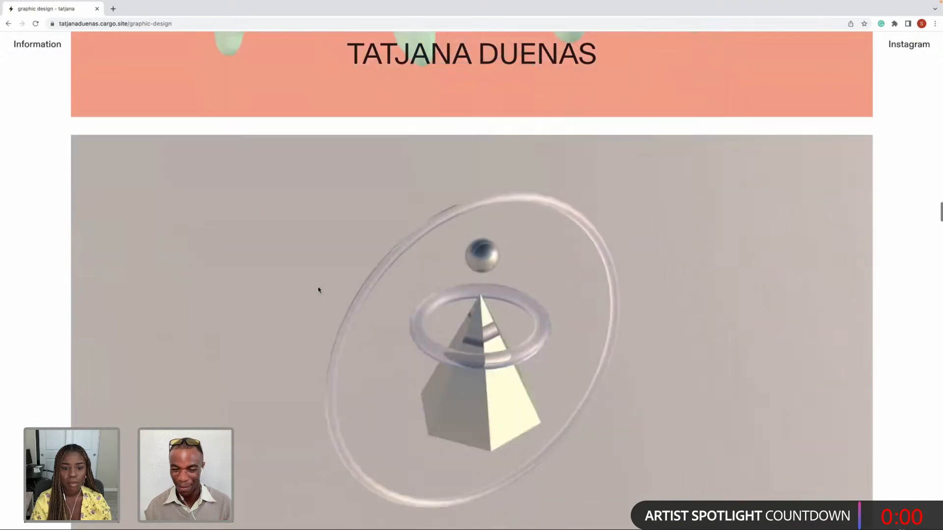
pyautogui.scroll(-10, 317, 290)
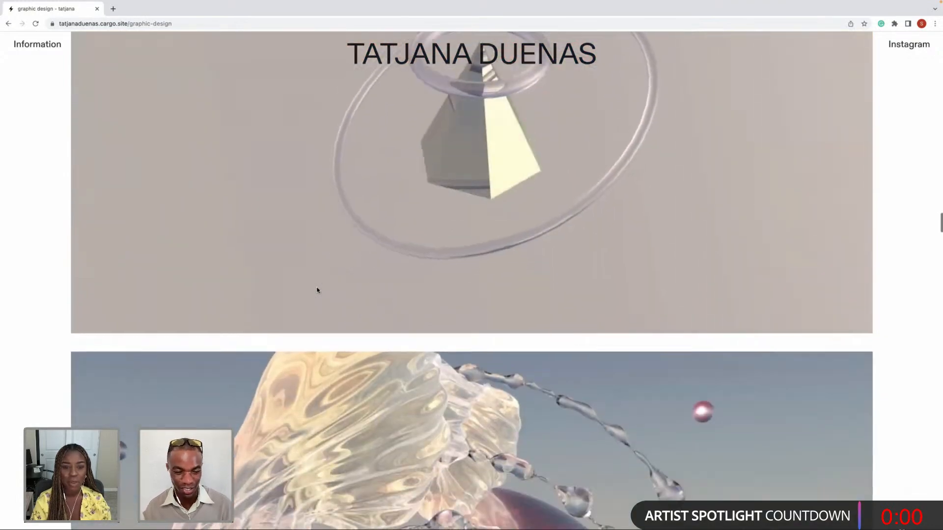
pyautogui.scroll(-5, 316, 291)
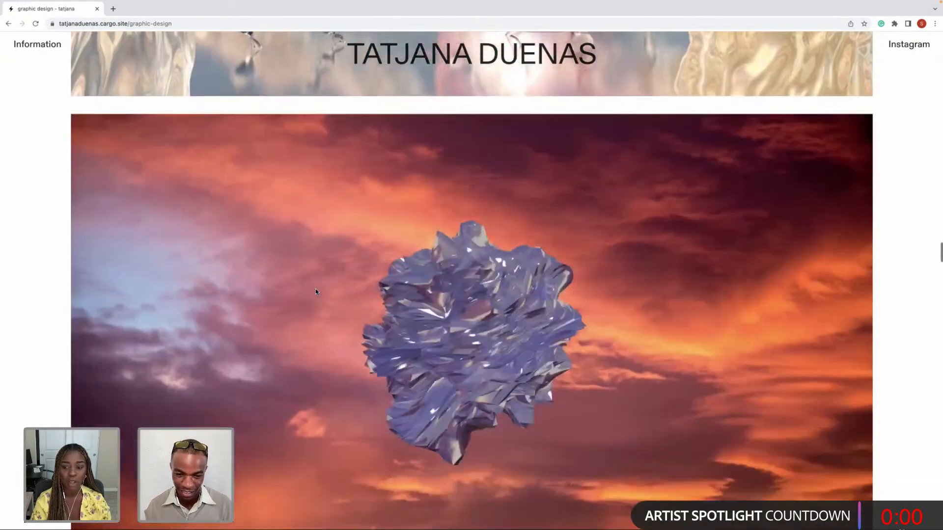
pyautogui.scroll(-8, 315, 292)
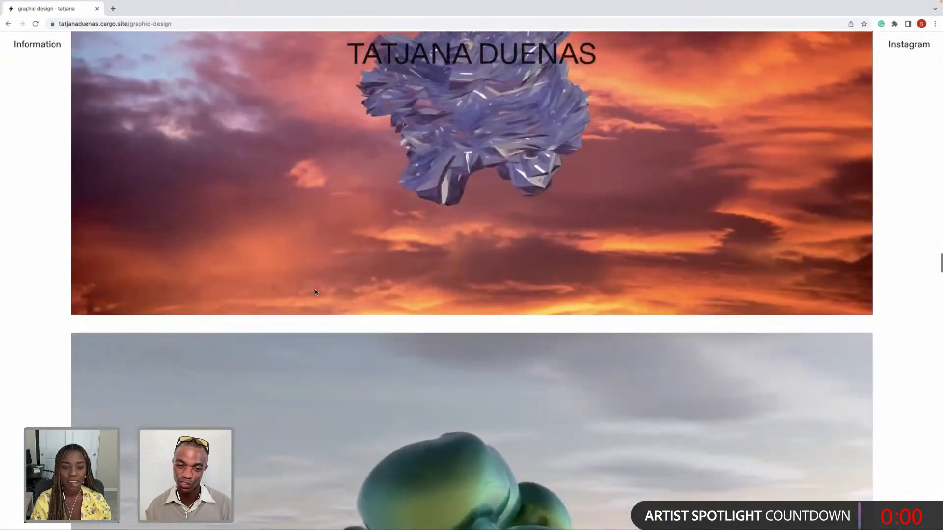
pyautogui.scroll(-8, 315, 293)
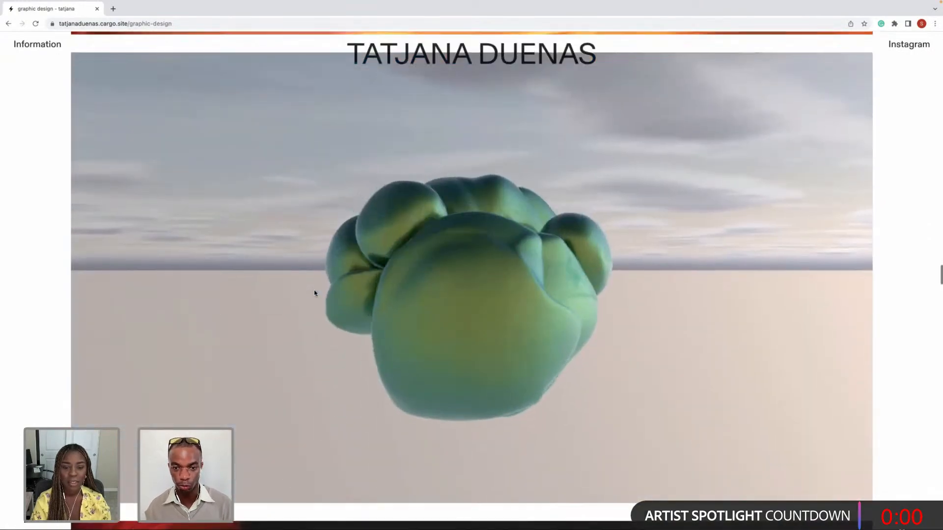
pyautogui.scroll(-4, 315, 293)
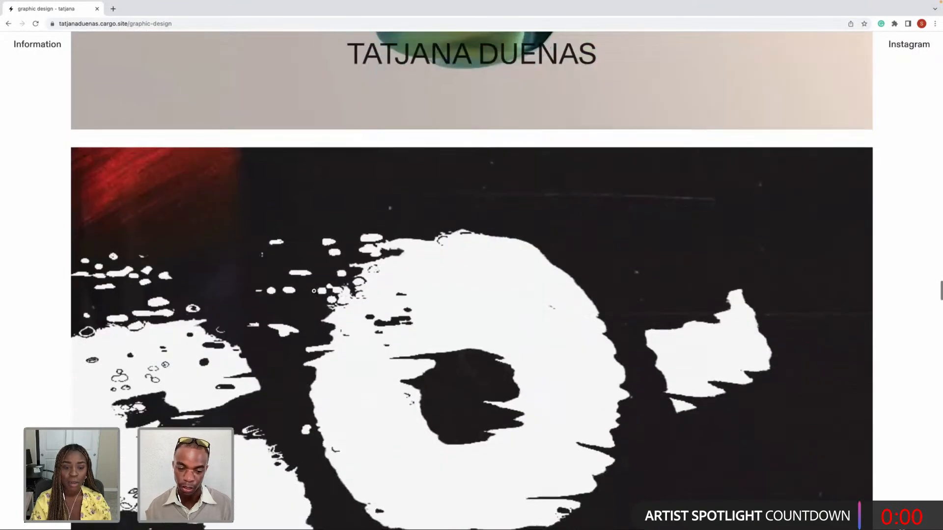
pyautogui.scroll(-4, 317, 290)
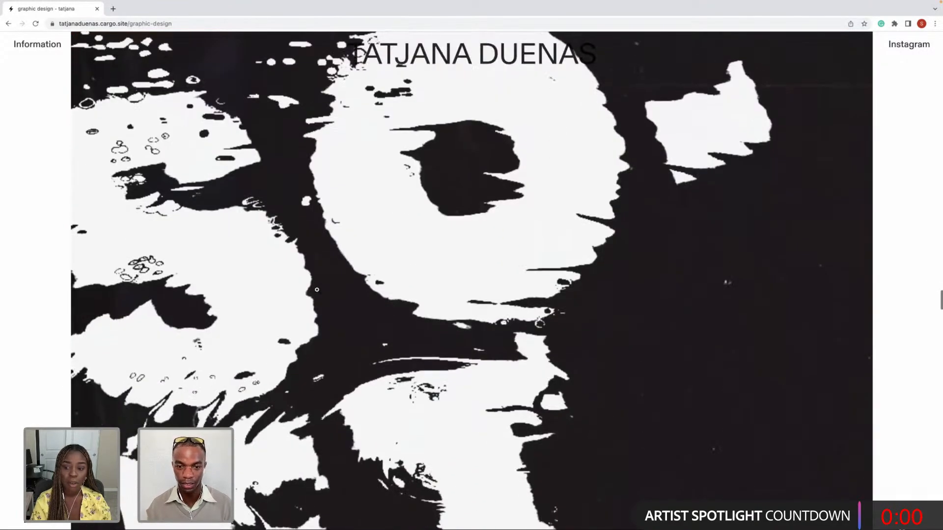
pyautogui.scroll(-15, 316, 291)
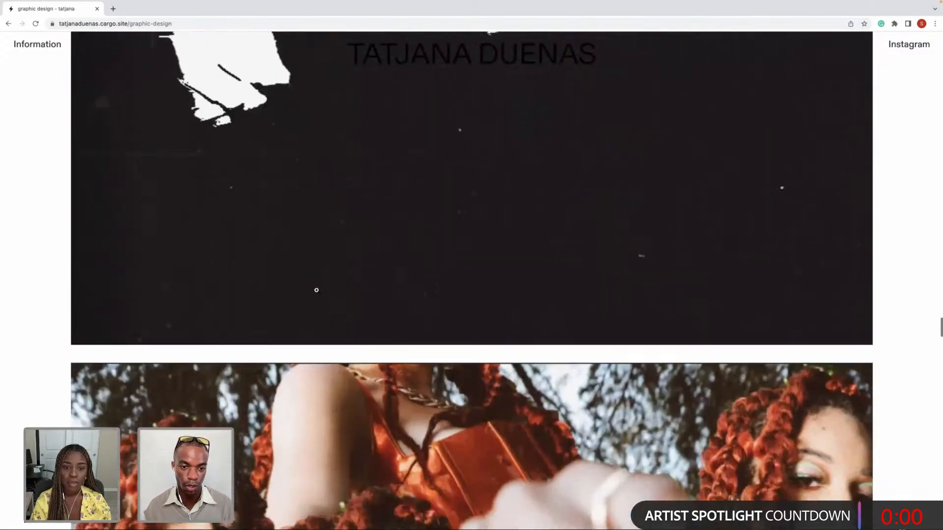
pyautogui.scroll(-5, 317, 290)
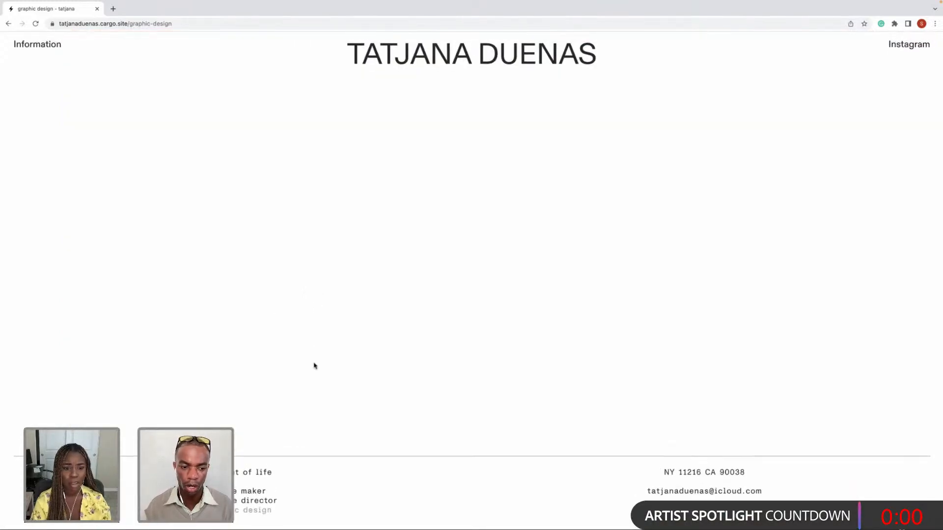
# - Open the artist's Information page and read the list of roles and the handwritten note
pyautogui.scroll(10, 267, 287)
pyautogui.scroll(15, 269, 287)
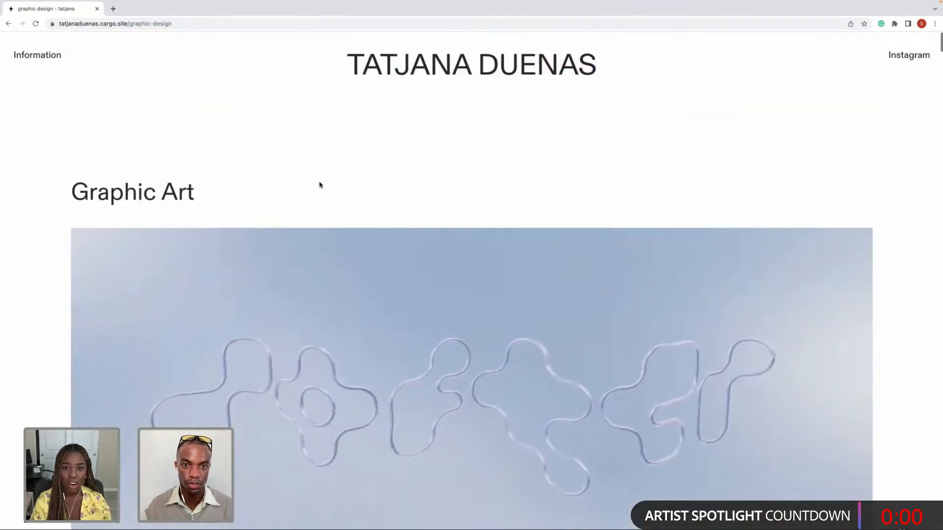
pyautogui.click(24, 52)
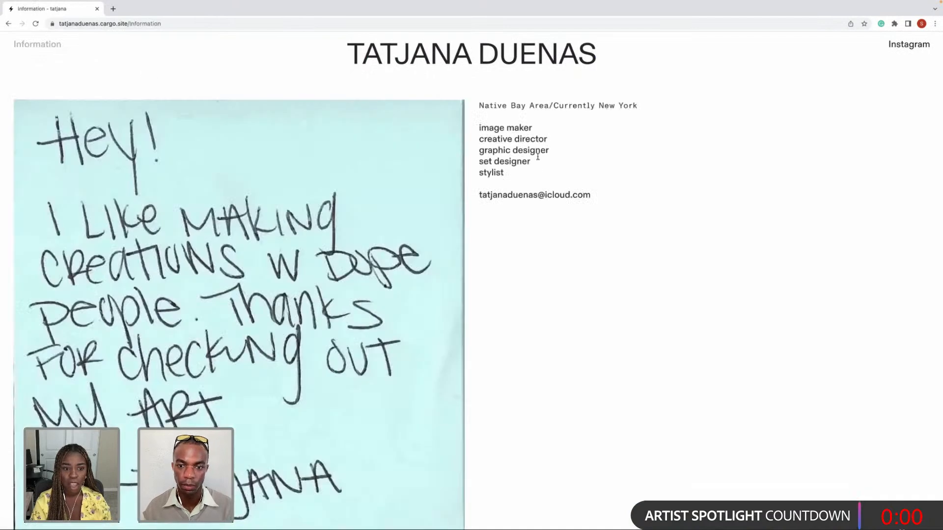
pyautogui.scroll(-5, 511, 137)
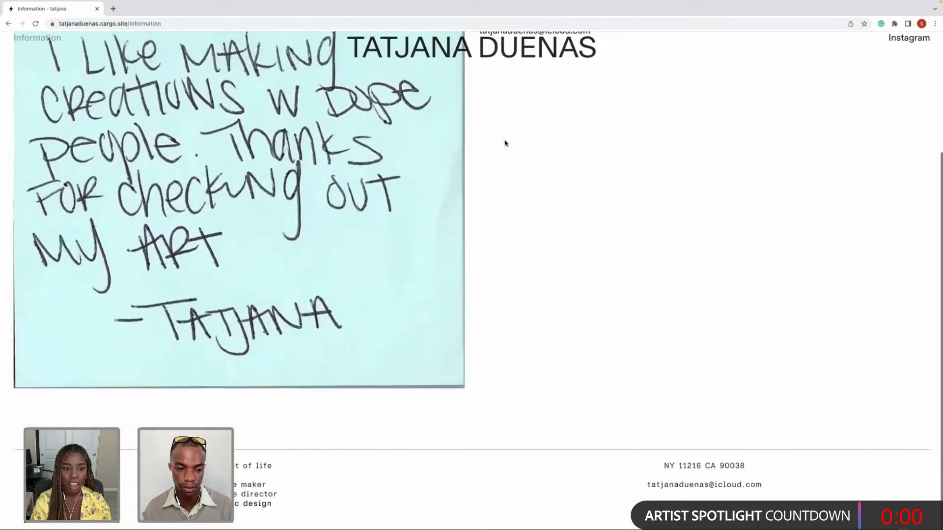
# - Open the artist's Instagram profile, audolita, in a new browser tab
pyautogui.moveTo(133, 2)
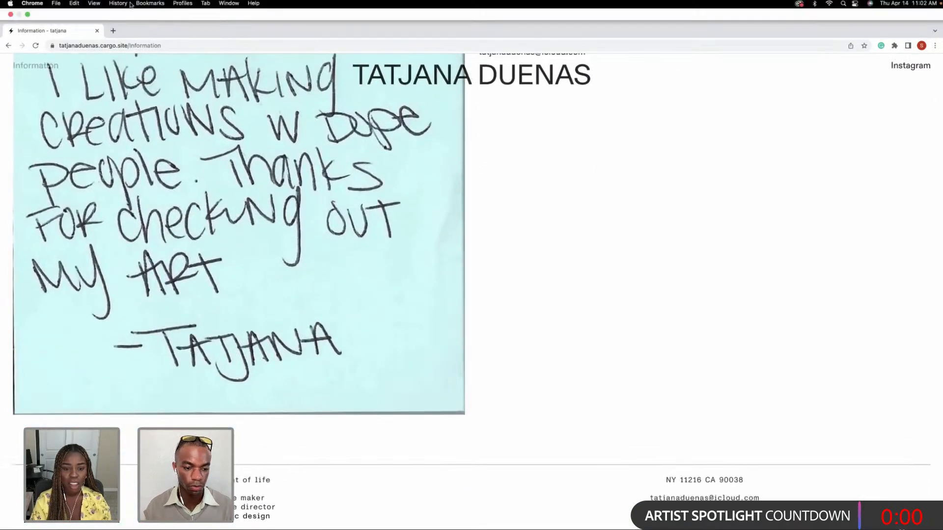
pyautogui.click(113, 31)
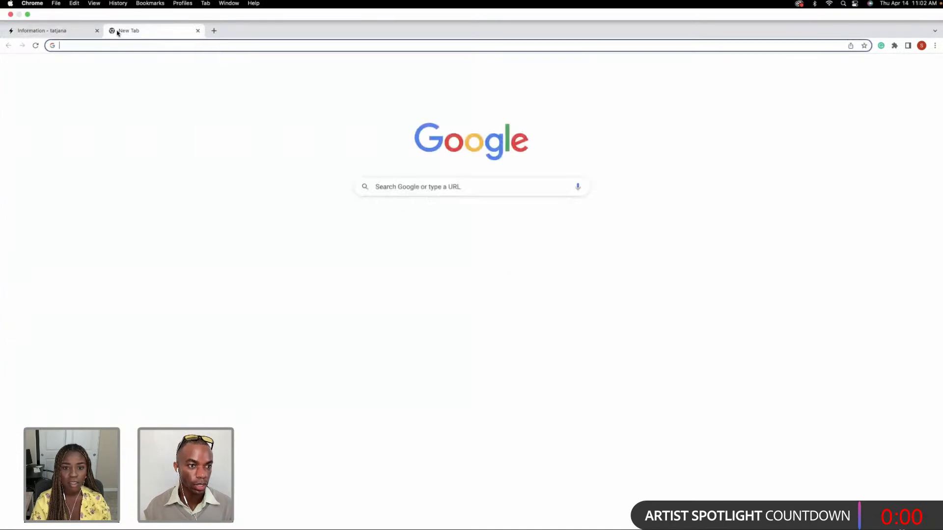
pyautogui.write('AUDOLITA')
pyautogui.press('BackSpace')
pyautogui.press('BackSpace')
pyautogui.write('A')
pyautogui.press('BackSpace')
pyautogui.write('TA')
pyautogui.press('Return')
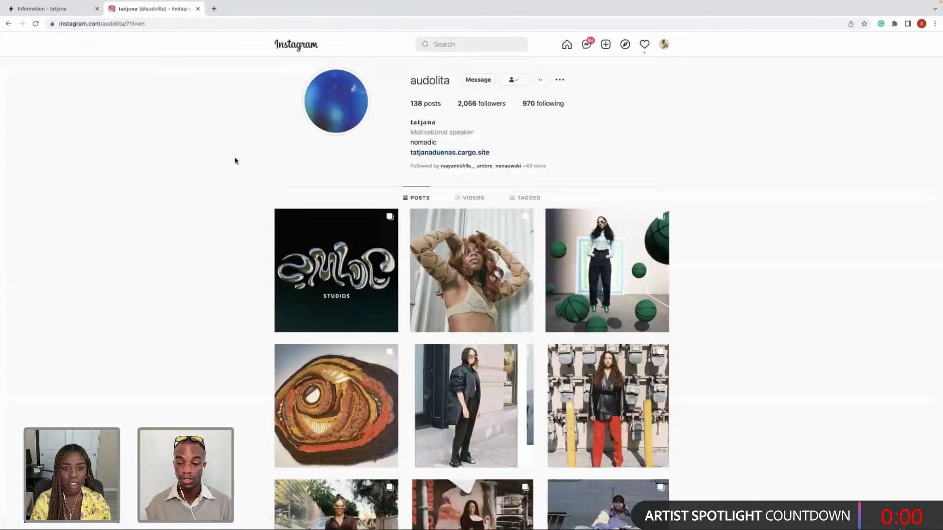
# - Look over the profile's bio and browse its grid of posts as far as the rooftop hammock photo
pyautogui.scroll(-1, 234, 158)
pyautogui.scroll(-1, 235, 161)
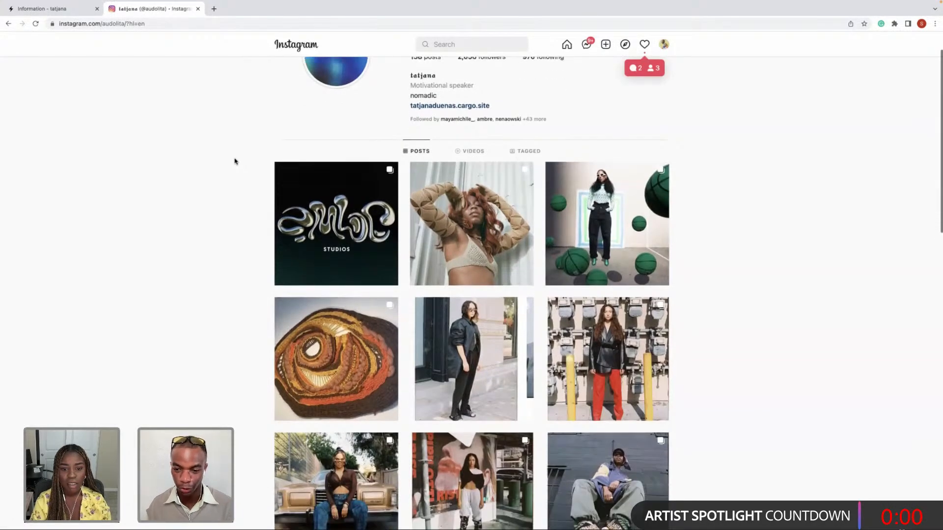
pyautogui.scroll(2, 234, 160)
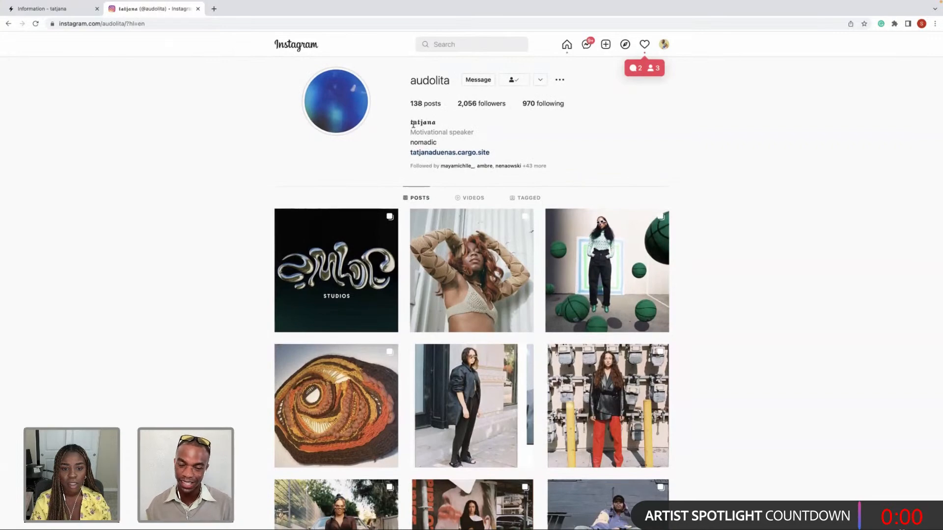
pyautogui.scroll(-4, 413, 124)
pyautogui.scroll(-5, 390, 133)
pyautogui.scroll(-6, 387, 133)
pyautogui.scroll(-1, 386, 133)
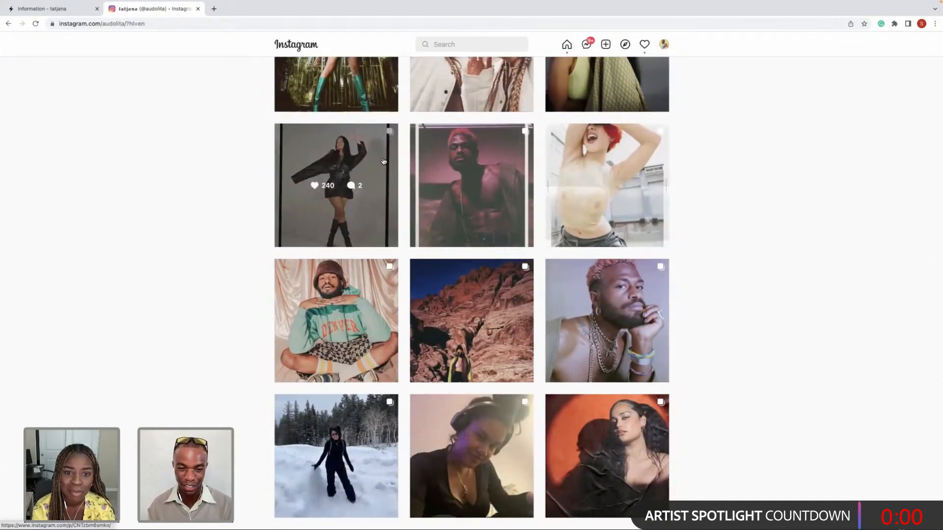
pyautogui.scroll(-3, 383, 161)
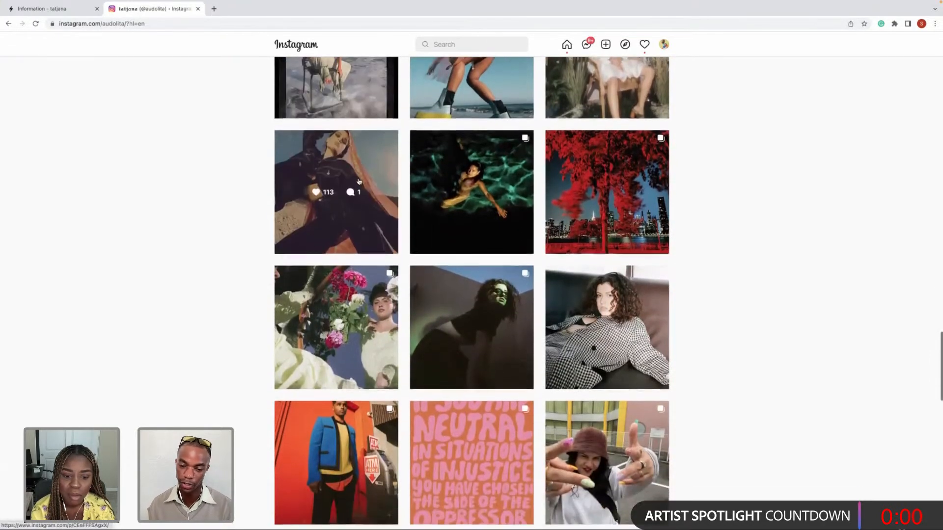
pyautogui.scroll(-1, 359, 182)
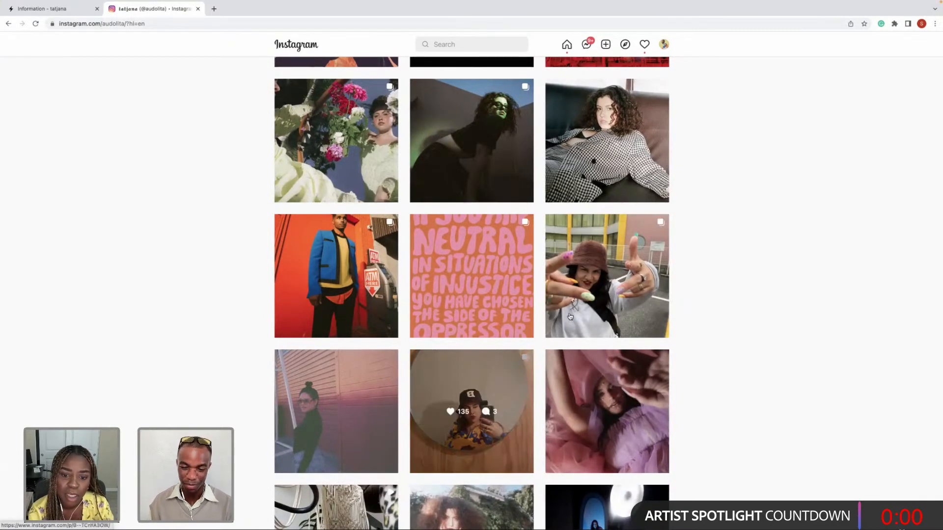
pyautogui.scroll(-2, 744, 381)
pyautogui.scroll(-7, 744, 381)
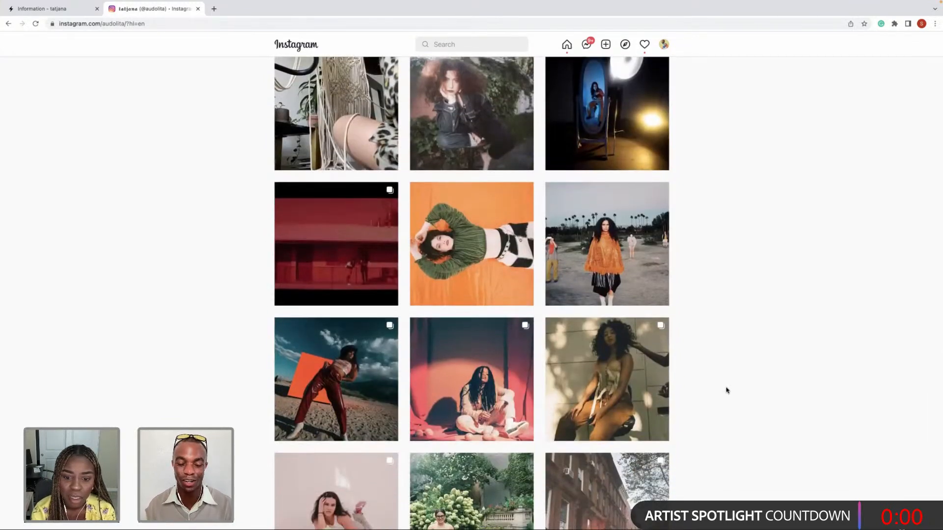
pyautogui.scroll(-3, 725, 391)
pyautogui.scroll(-5, 725, 391)
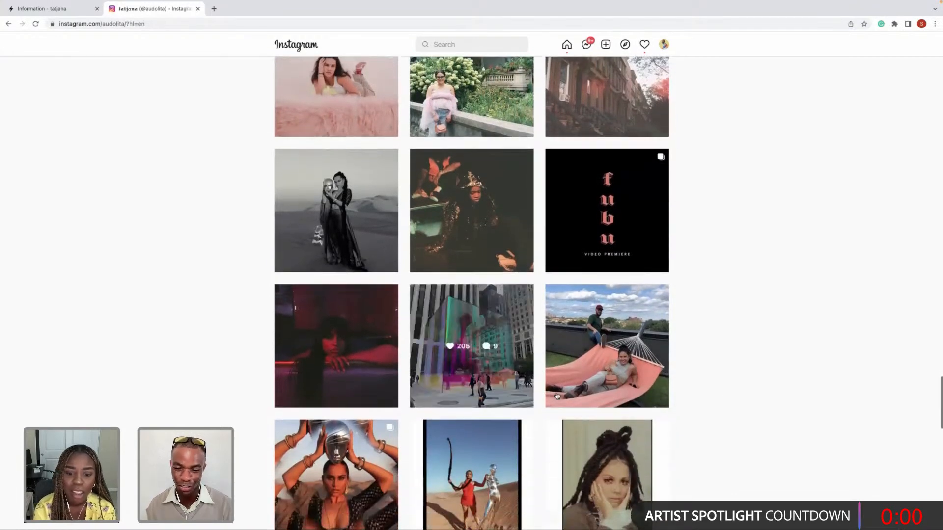
# - View the rooftop hammock post, close it and browse the older posts below it in the grid
pyautogui.click(623, 391)
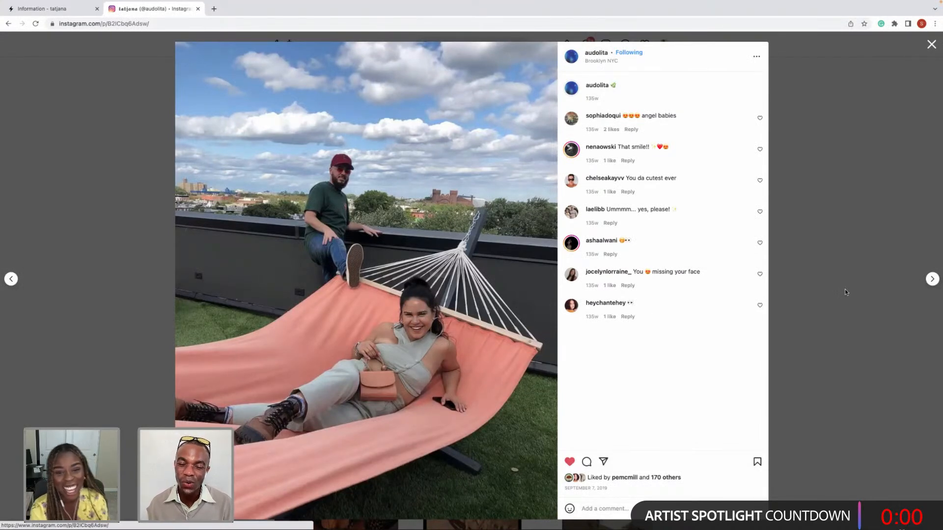
pyautogui.click(819, 276)
pyautogui.scroll(-5, 654, 342)
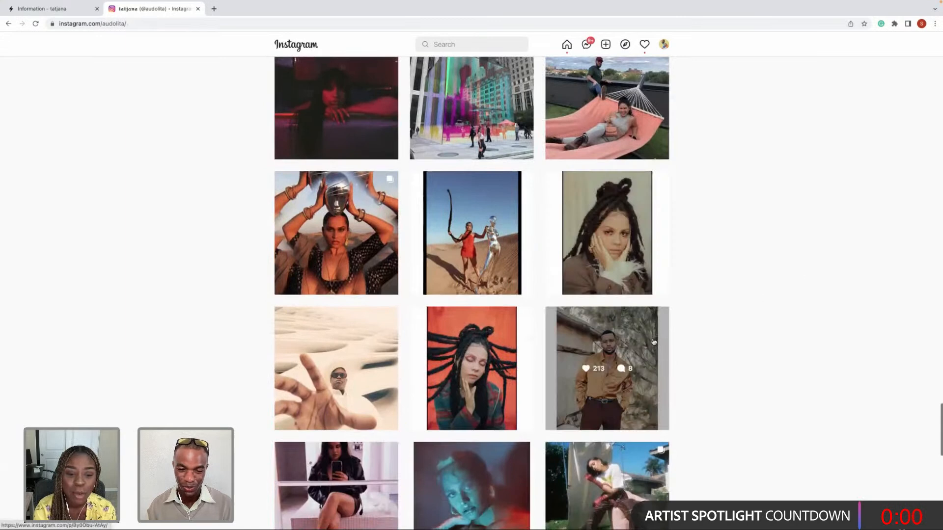
pyautogui.scroll(-2, 654, 342)
pyautogui.scroll(-2, 656, 342)
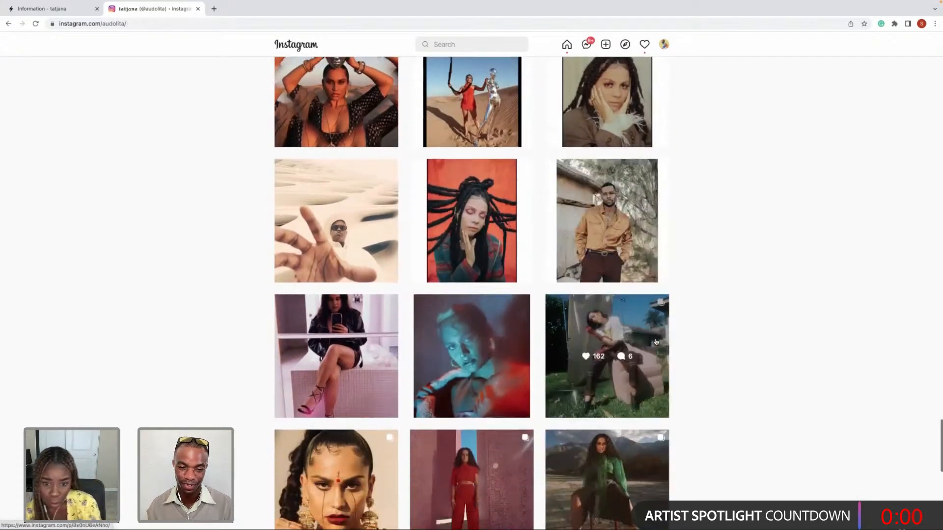
# - Browse the older portrait and fashion posts in the profile grid, down past the Ferris wheel photo
pyautogui.scroll(-1, 656, 342)
pyautogui.scroll(1, 656, 342)
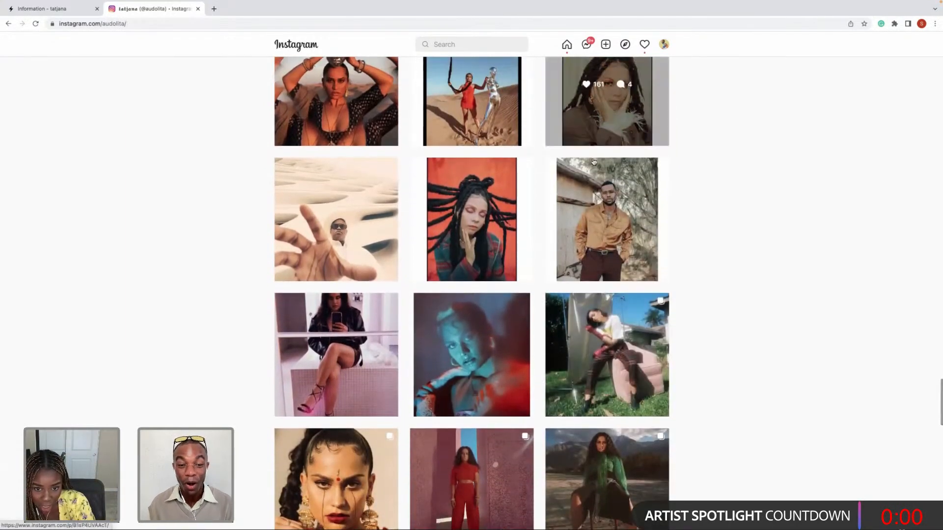
pyautogui.scroll(-3, 510, 218)
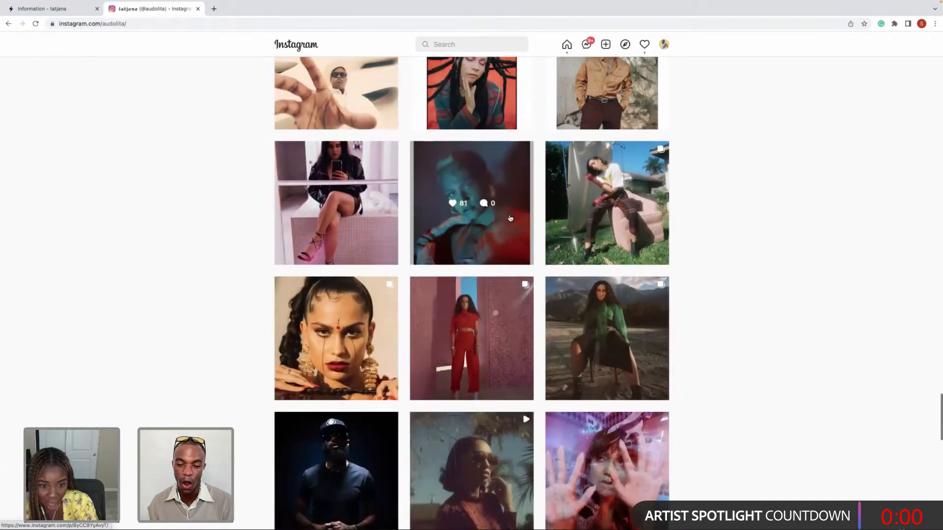
pyautogui.scroll(-5, 510, 218)
pyautogui.scroll(-6, 508, 219)
pyautogui.scroll(-4, 507, 219)
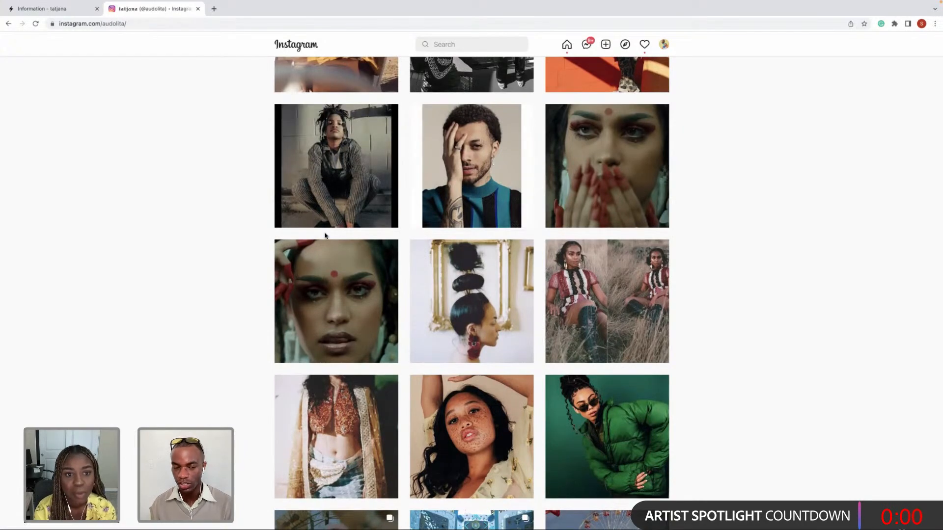
pyautogui.scroll(-6, 334, 238)
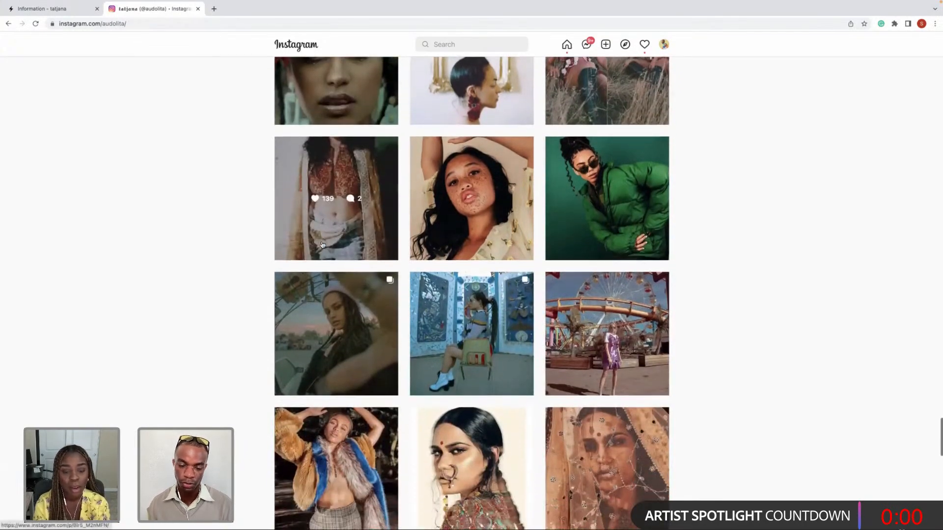
pyautogui.scroll(-1, 322, 244)
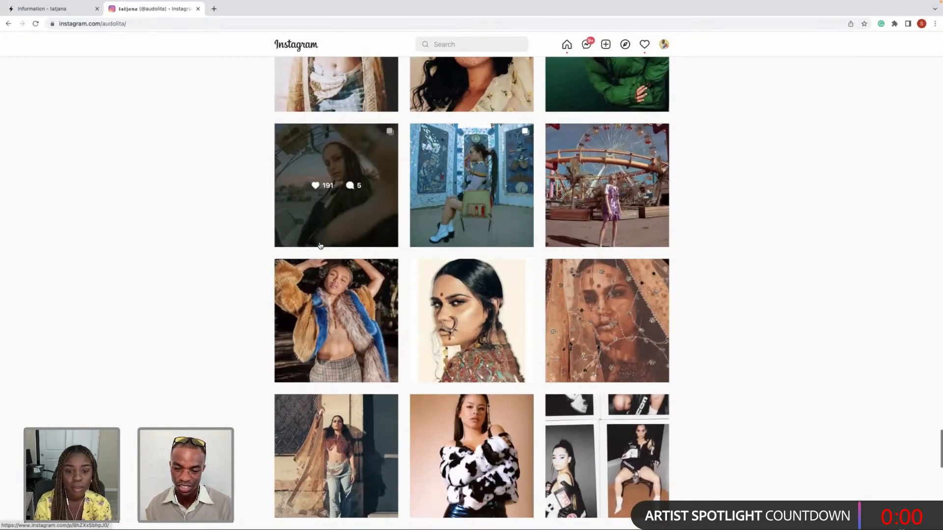
pyautogui.scroll(-7, 320, 245)
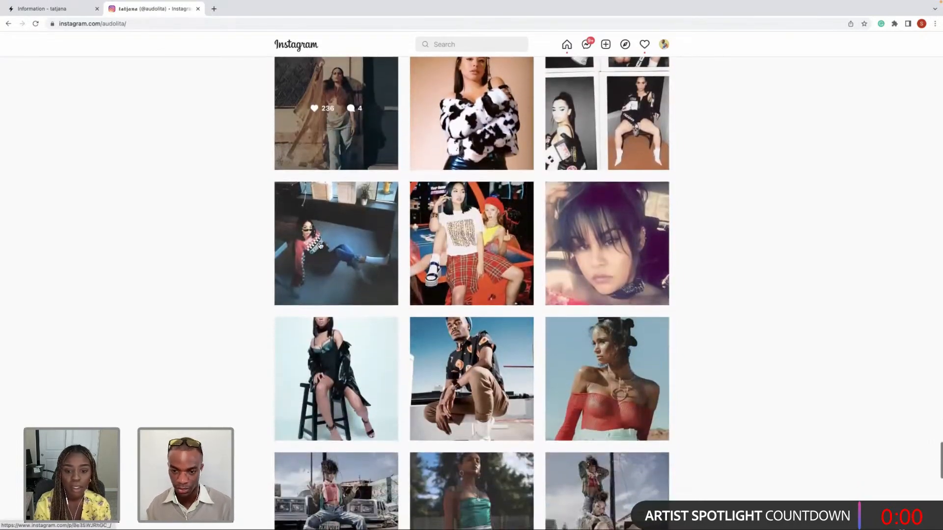
# - Look back through the posts from oldest to newest, up to the profile's header and bio
pyautogui.scroll(10, 320, 245)
pyautogui.scroll(20, 319, 244)
pyautogui.scroll(13, 319, 244)
pyautogui.scroll(9, 319, 245)
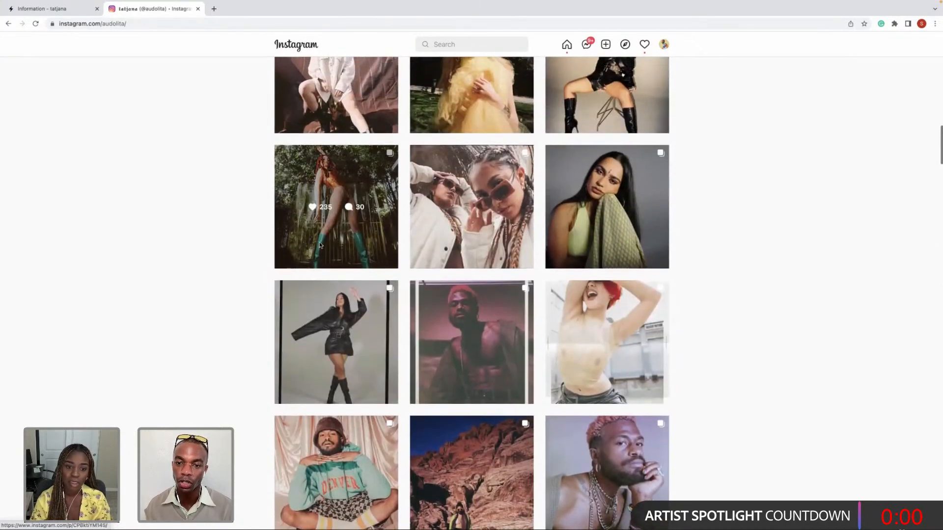
pyautogui.scroll(6, 320, 245)
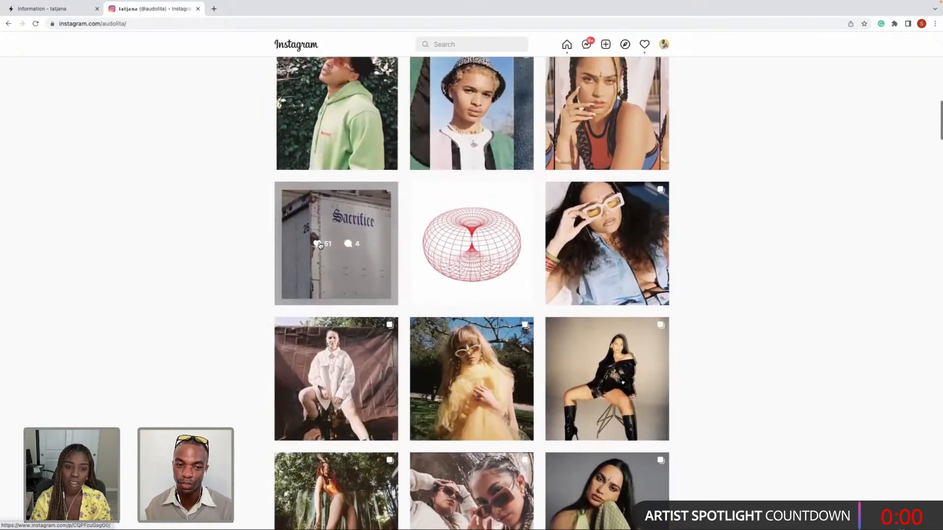
pyautogui.scroll(1, 320, 245)
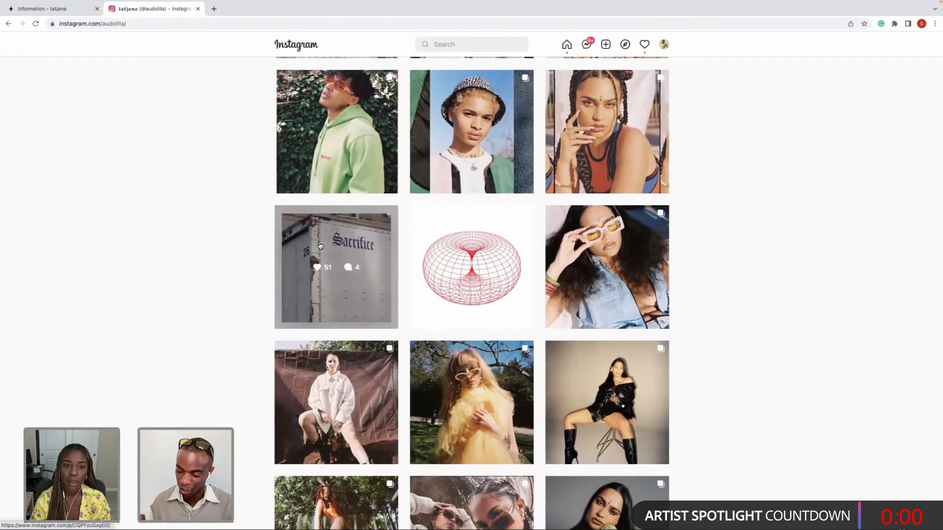
pyautogui.scroll(12, 320, 245)
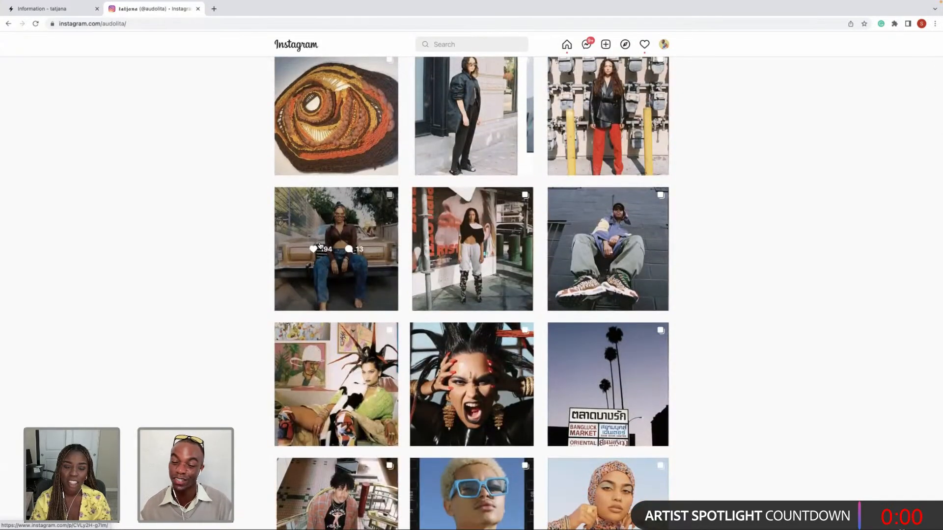
pyautogui.scroll(6, 319, 245)
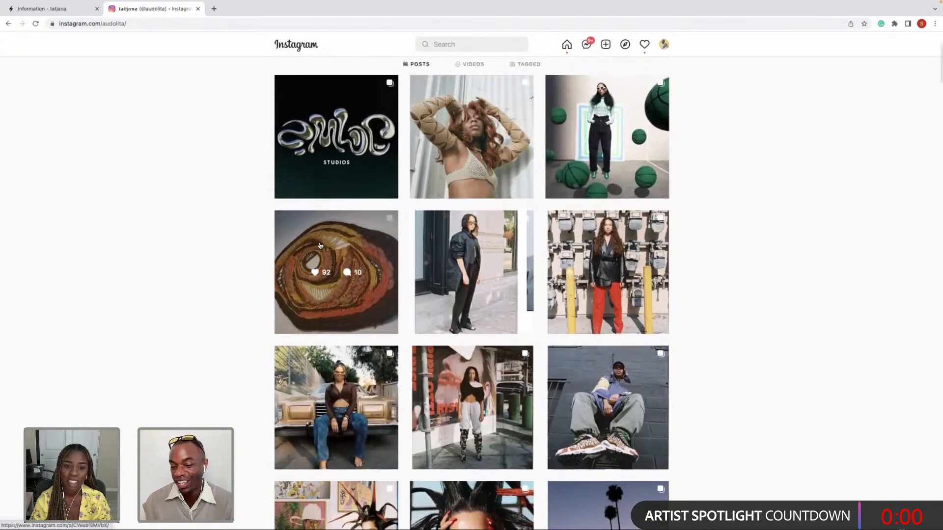
pyautogui.scroll(5, 320, 245)
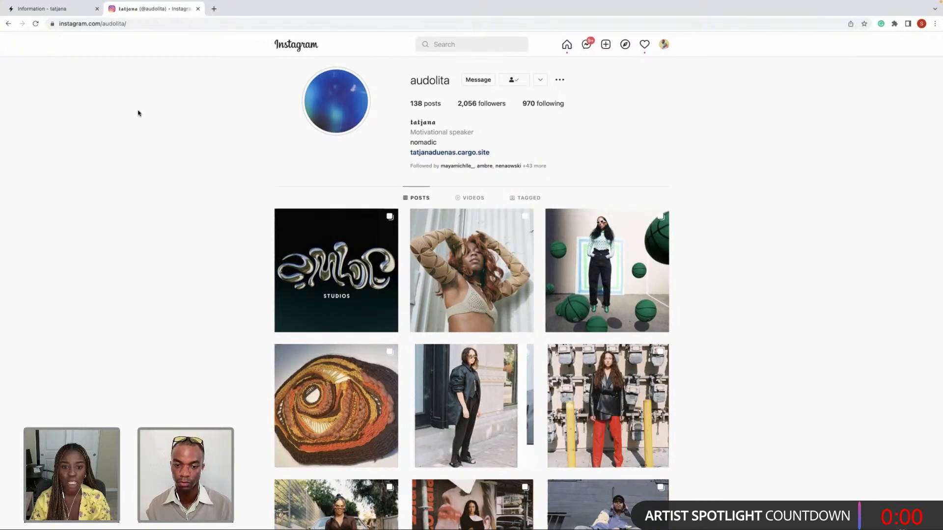
# - Review the newest posts again, from the chrome lettering STUDIOS post to the Sacrifice truck and red wireframe torus
pyautogui.scroll(-5, 206, 171)
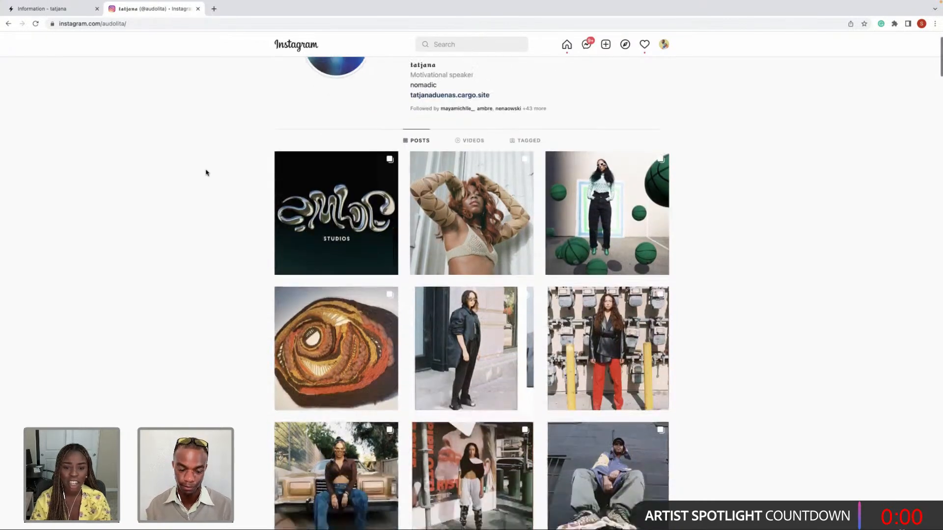
pyautogui.scroll(-3, 206, 169)
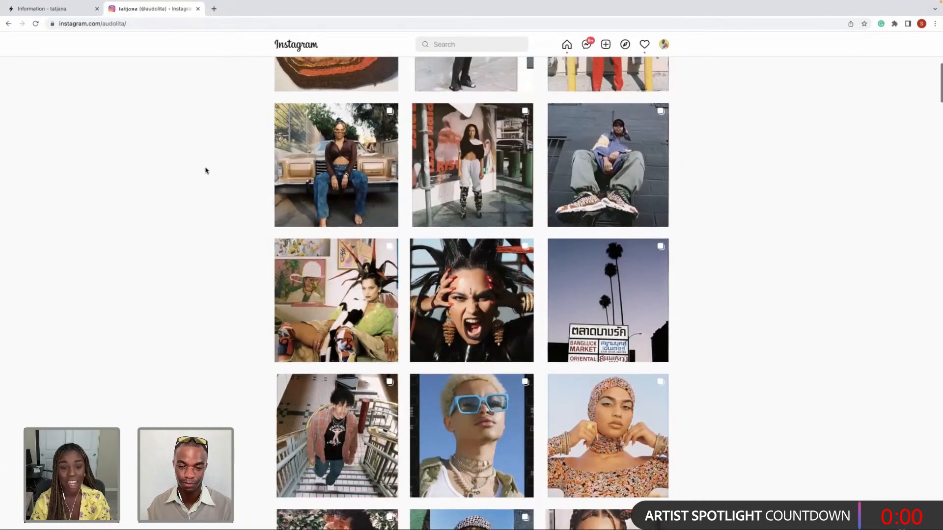
pyautogui.scroll(-2, 207, 170)
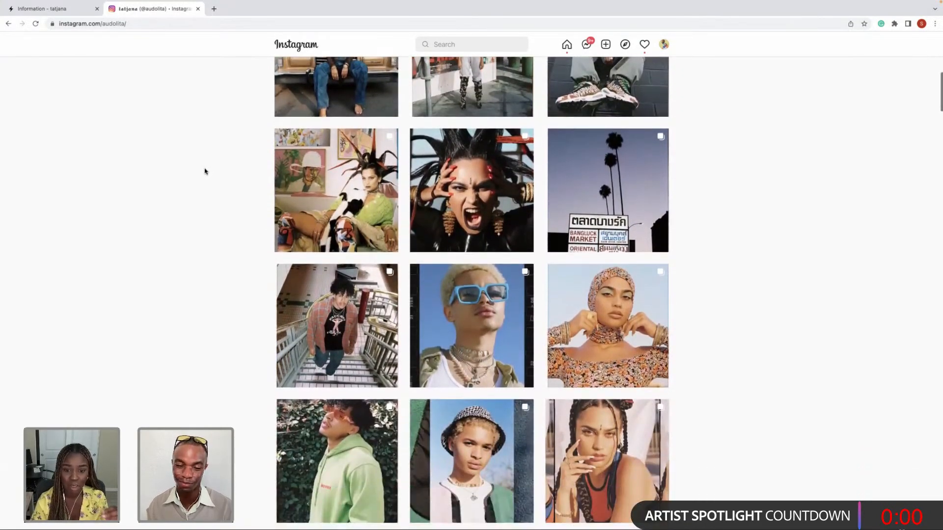
pyautogui.scroll(-1, 205, 171)
pyautogui.scroll(-2, 203, 173)
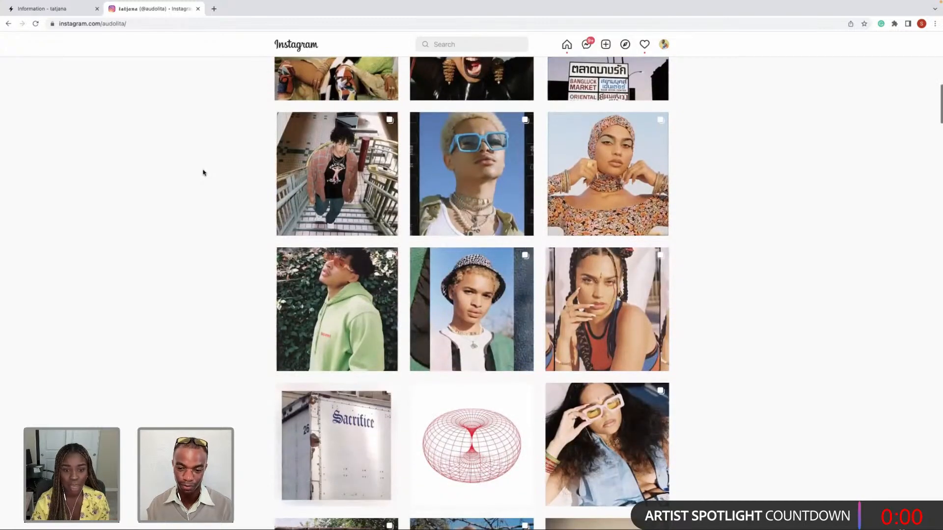
pyautogui.scroll(-1, 203, 172)
pyautogui.scroll(-1, 202, 173)
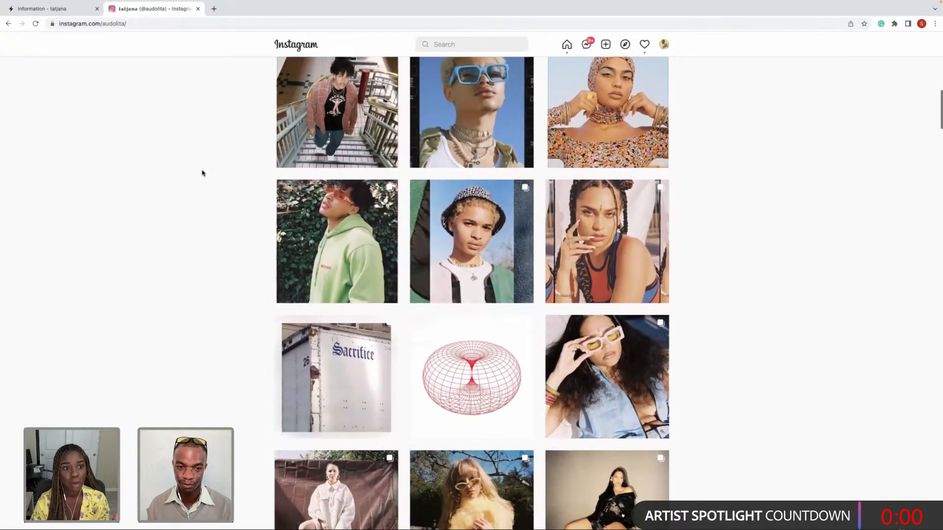
pyautogui.scroll(-3, 201, 173)
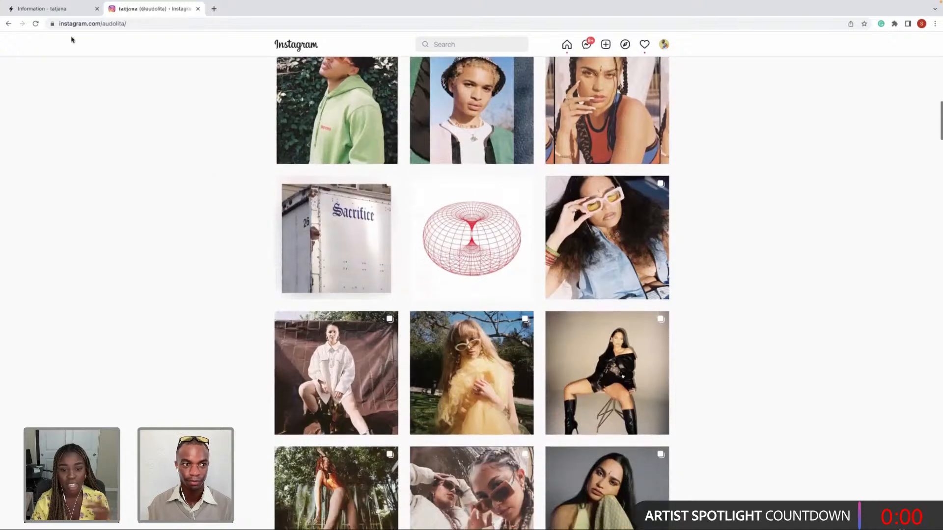
# - Return to the artist's portfolio site and open its graphic design page from the Information page's footer
pyautogui.click(49, 8)
pyautogui.scroll(3, 209, 162)
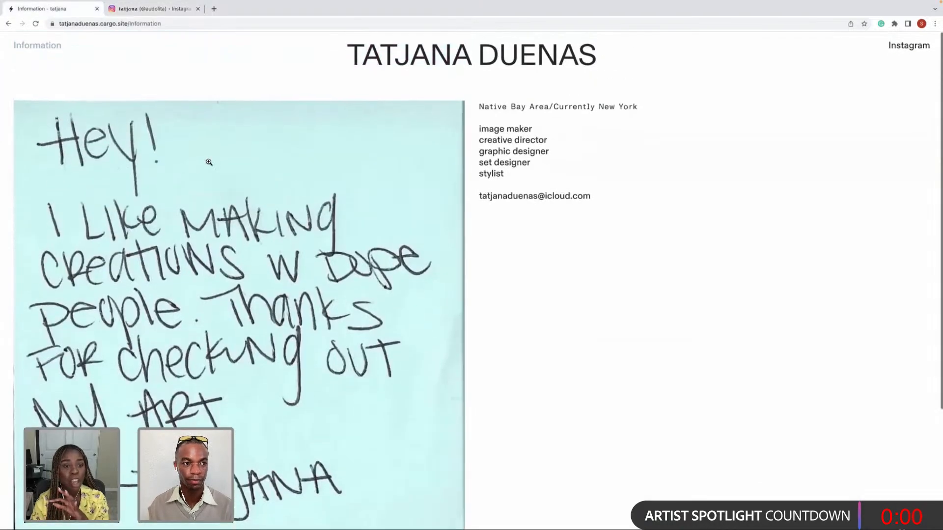
pyautogui.scroll(-3, 209, 162)
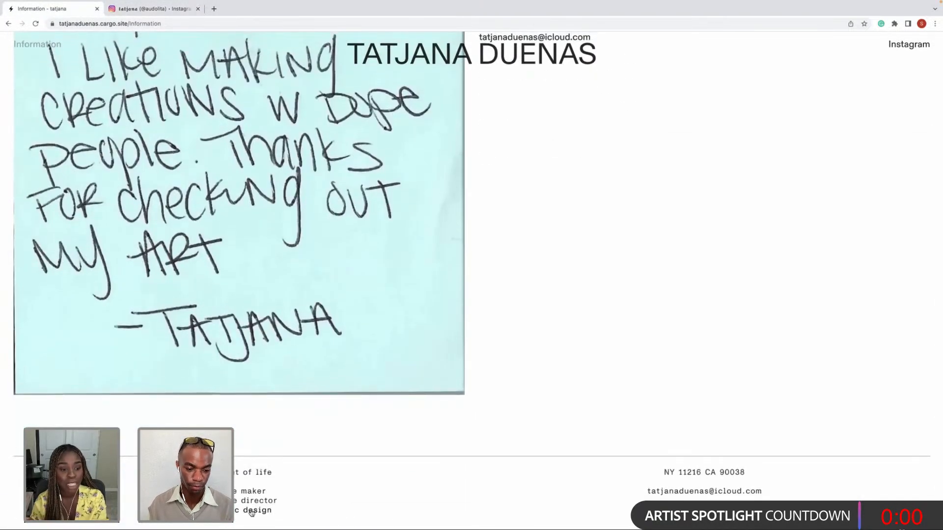
pyautogui.click(251, 511)
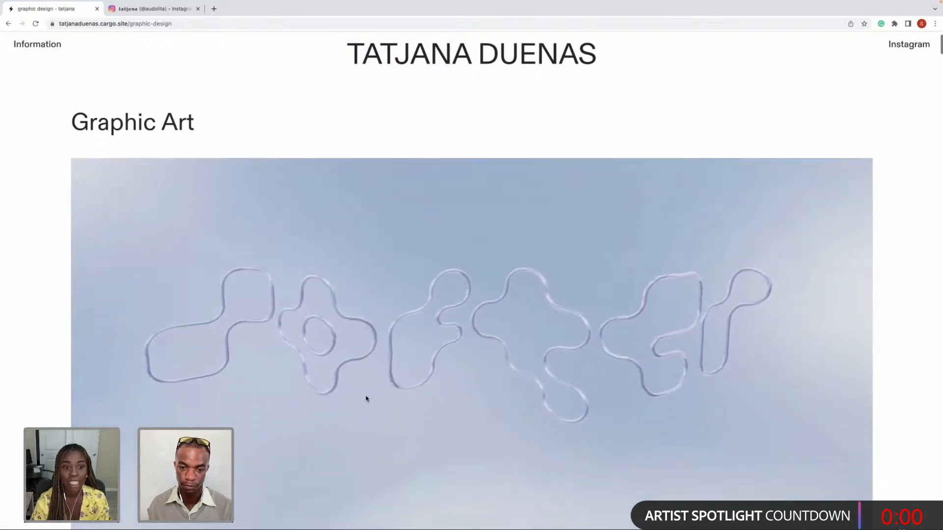
# - Browse the Graphic Art pieces from the animated outline lettering to the 3D pyramid with rings
pyautogui.scroll(-3, 364, 395)
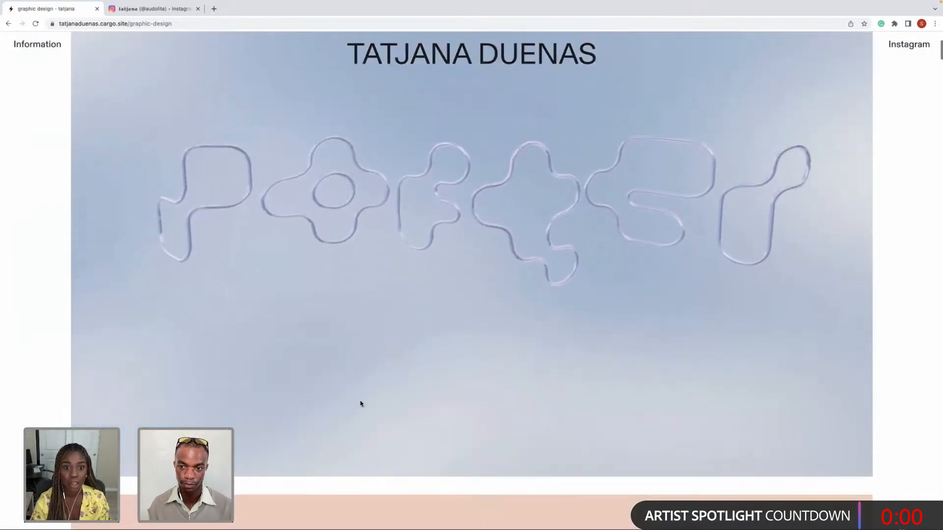
pyautogui.scroll(-2, 361, 404)
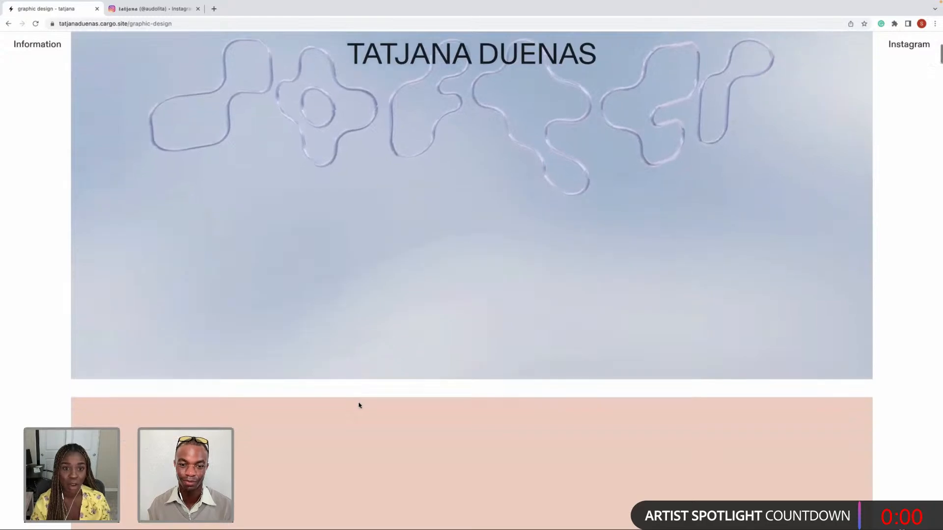
pyautogui.scroll(-12, 359, 405)
pyautogui.scroll(-6, 359, 403)
pyautogui.scroll(-13, 358, 403)
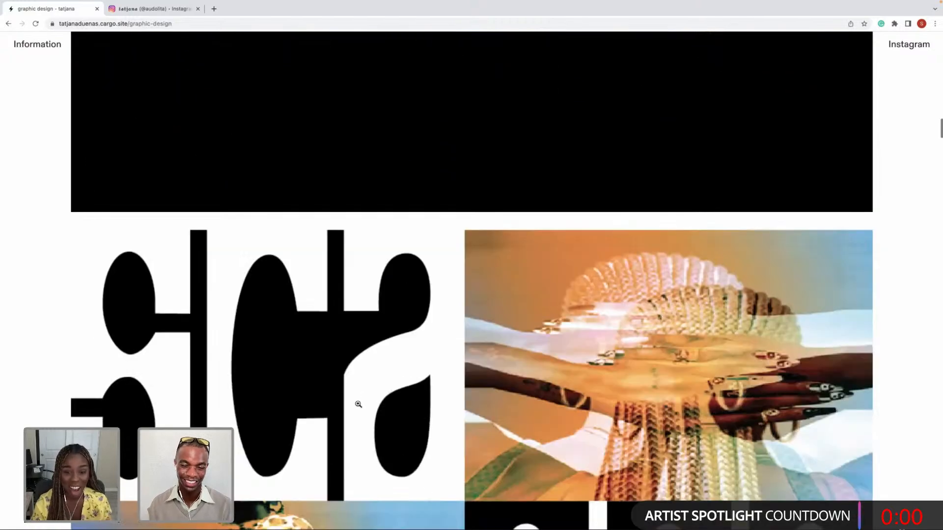
pyautogui.scroll(-9, 358, 404)
pyautogui.scroll(-7, 357, 405)
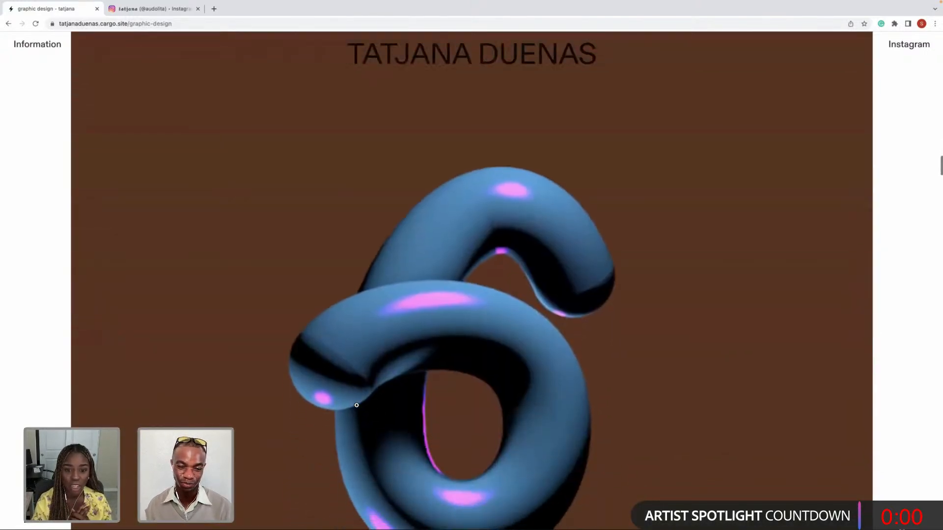
pyautogui.scroll(-7, 357, 405)
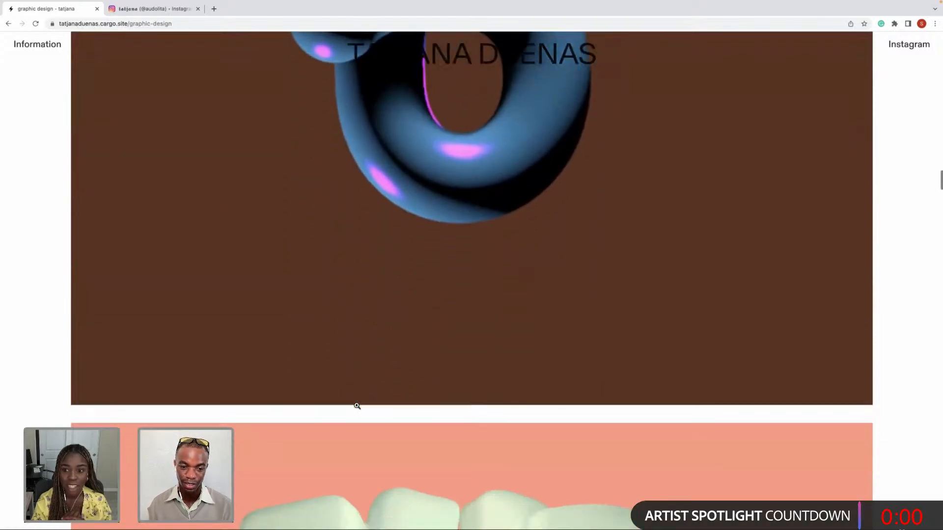
pyautogui.scroll(-15, 357, 405)
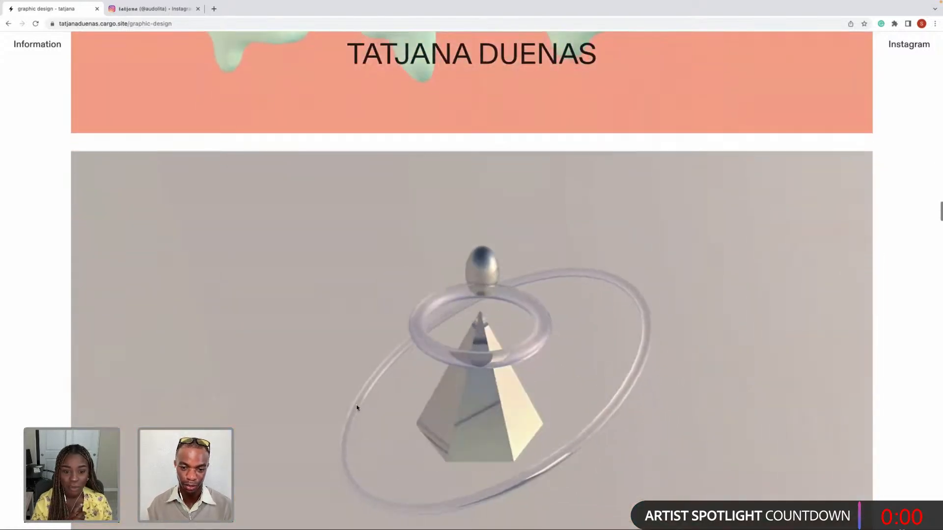
# - Examine the remaining graphic pieces, including the red-braids and orange-corset collages, as far as the page footer
pyautogui.scroll(-15, 357, 407)
pyautogui.scroll(-5, 357, 408)
pyautogui.scroll(-15, 357, 408)
pyautogui.scroll(-12, 356, 405)
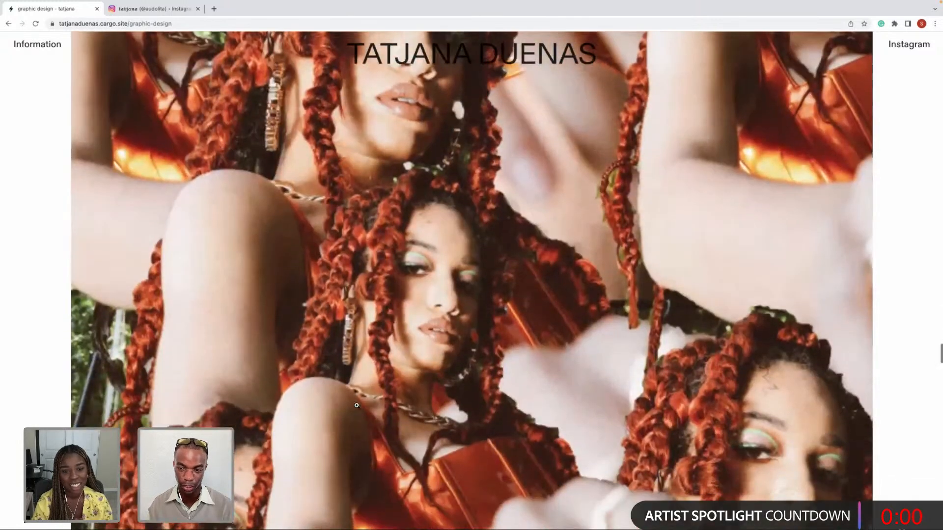
pyautogui.scroll(-10, 356, 405)
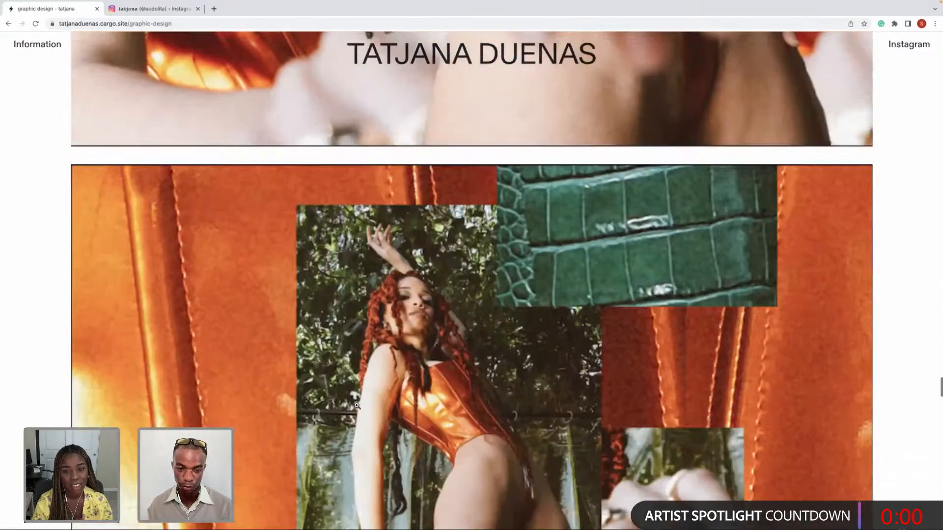
pyautogui.scroll(-15, 357, 405)
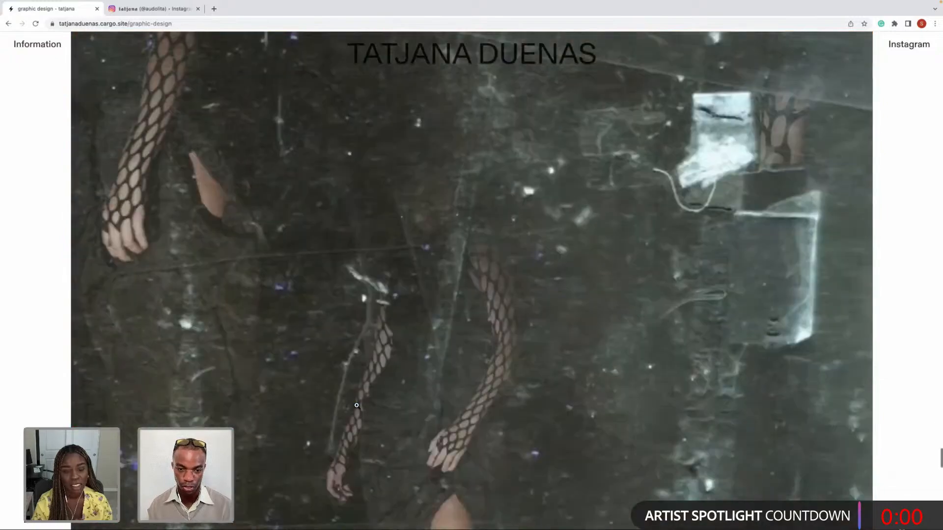
pyautogui.scroll(-10, 356, 405)
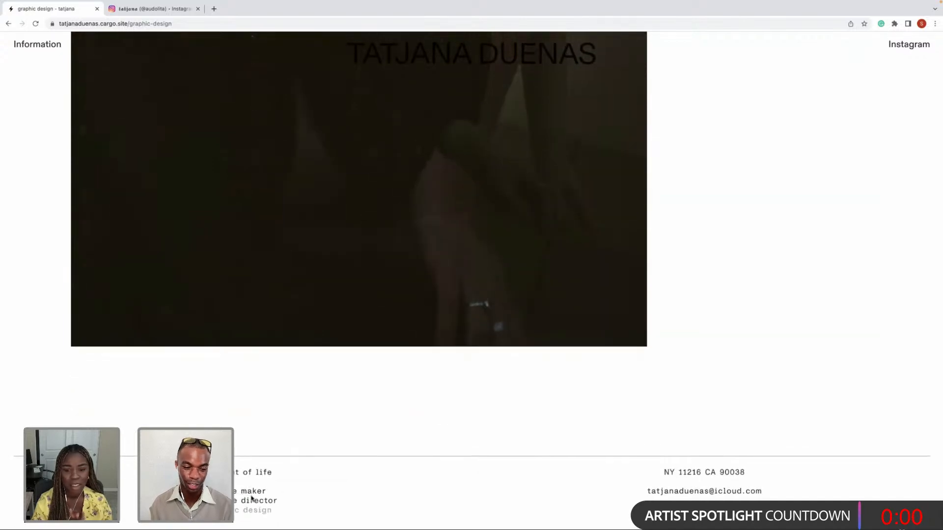
# - Look back over the graphic pieces to the Graphic Art heading, and reopen the Information page with the handwritten note
pyautogui.scroll(20, 340, 372)
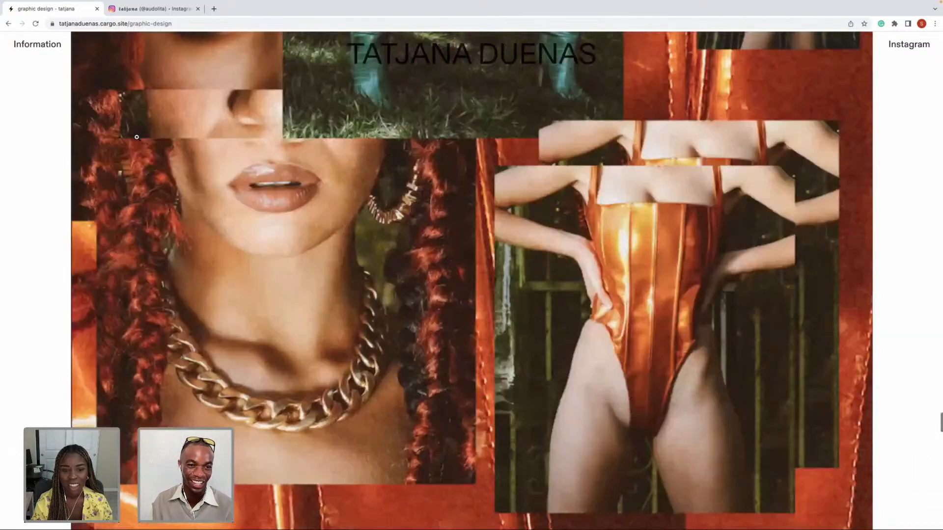
pyautogui.scroll(10, 402, 110)
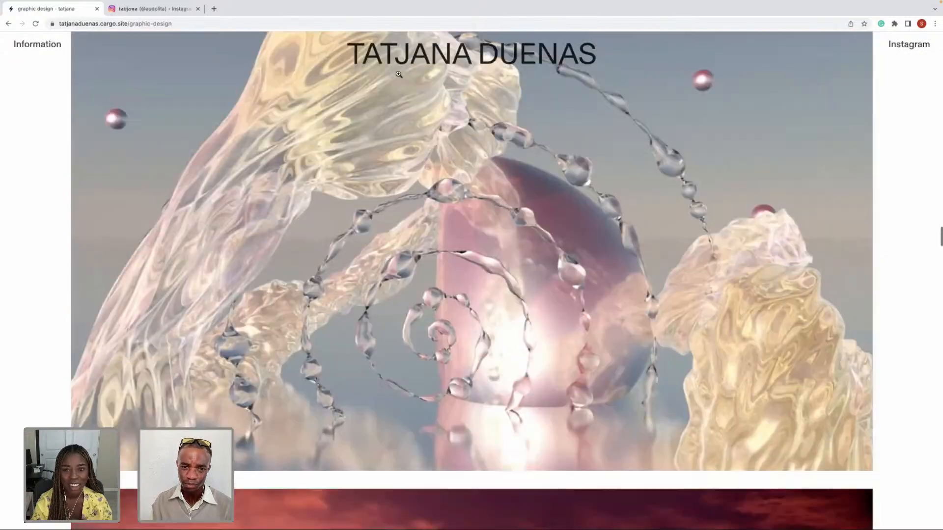
pyautogui.scroll(15, 67, 189)
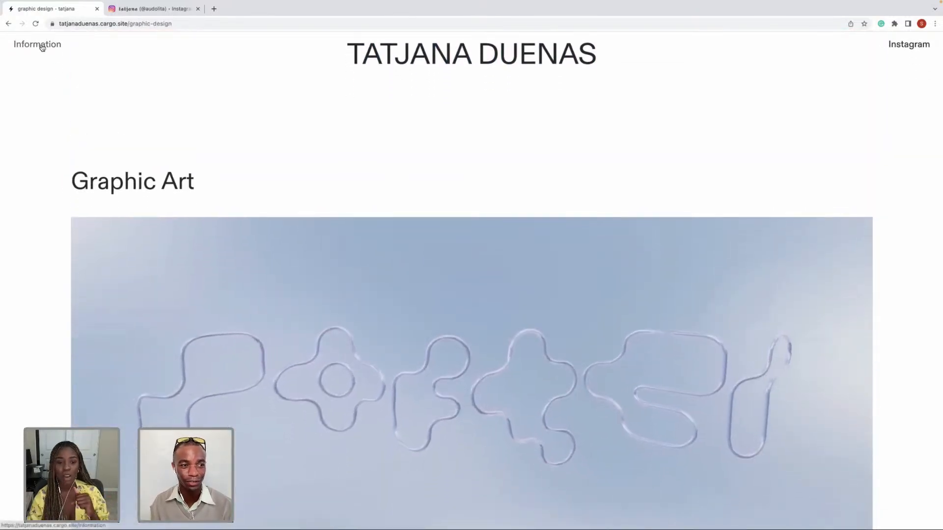
pyautogui.click(44, 44)
pyautogui.scroll(-2, 377, 162)
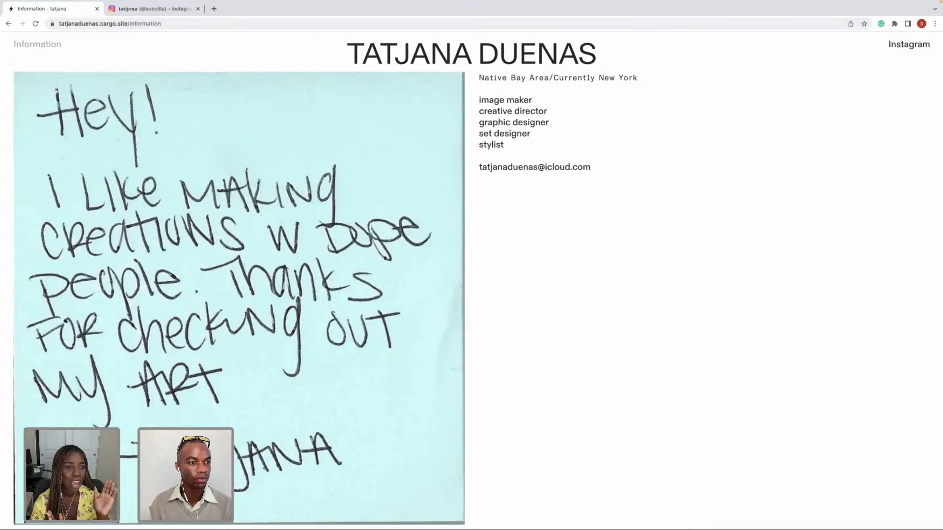
# - Switch from the browser to the IMG_9062.CR2 composite in Photoshop and move the Layer 8 texture horizontally to X about -5267 px
pyautogui.click(24, 16)
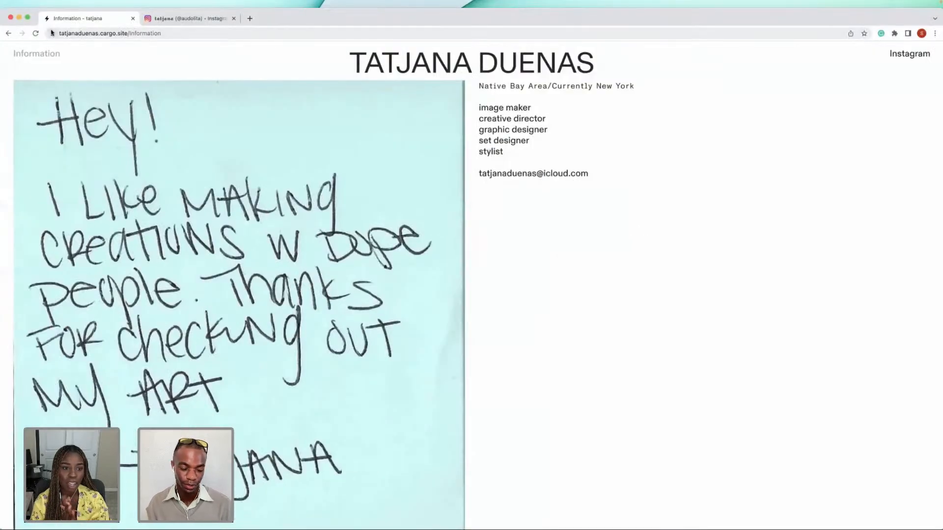
pyautogui.click(18, 18)
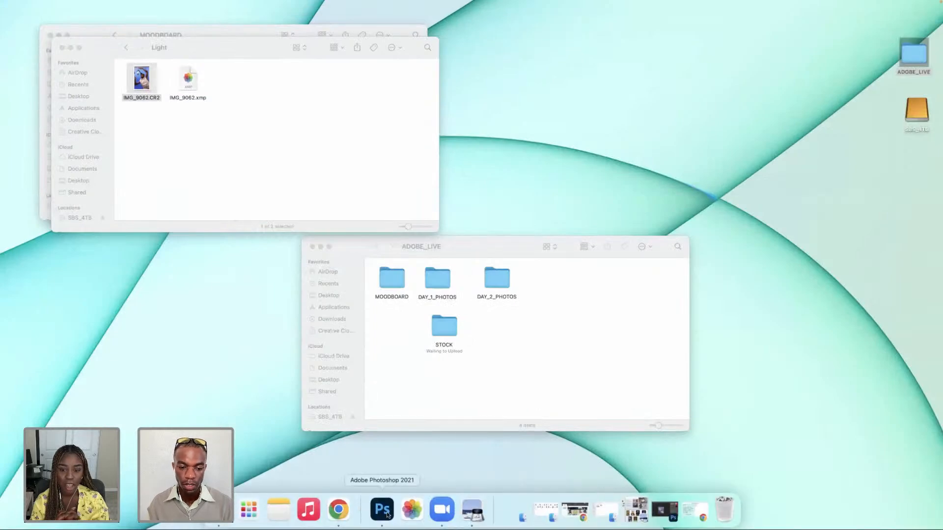
pyautogui.click(387, 514)
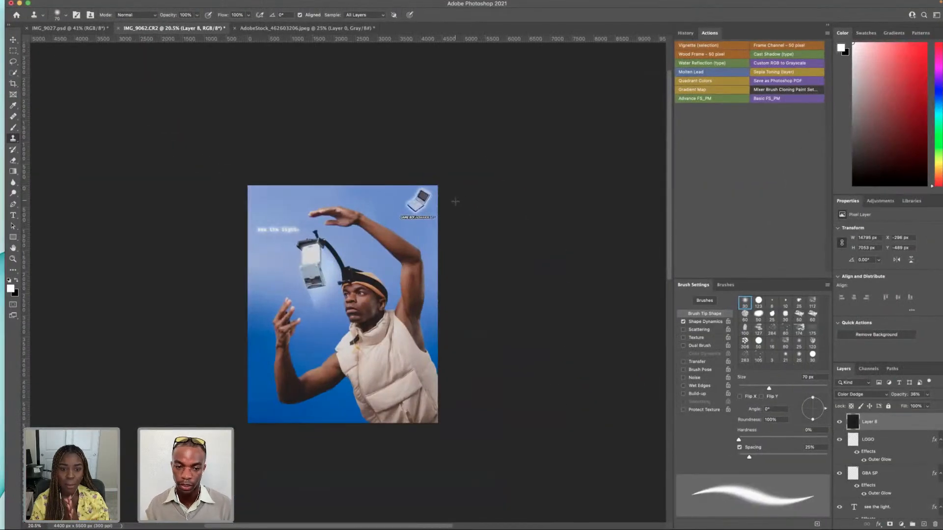
pyautogui.click(14, 40)
pyautogui.moveTo(376, 285)
pyautogui.mouseDown()
pyautogui.moveTo(304, 275)
pyautogui.moveTo(301, 288)
pyautogui.mouseUp()
pyautogui.moveTo(392, 295); pyautogui.dragTo(281, 293)
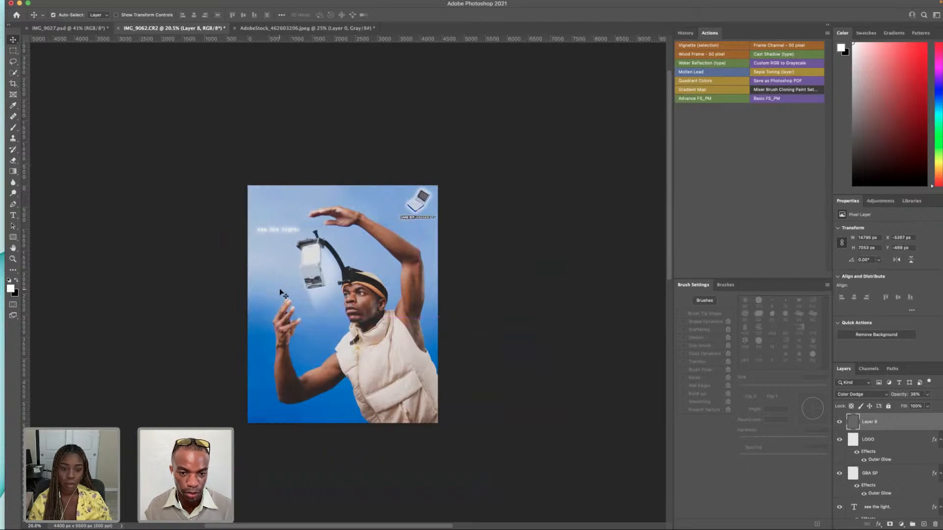
# - Lower the opacity of the Color Dodge texture on Layer 8 to 16%
pyautogui.click(927, 394)
pyautogui.moveTo(912, 405); pyautogui.dragTo(910, 405)
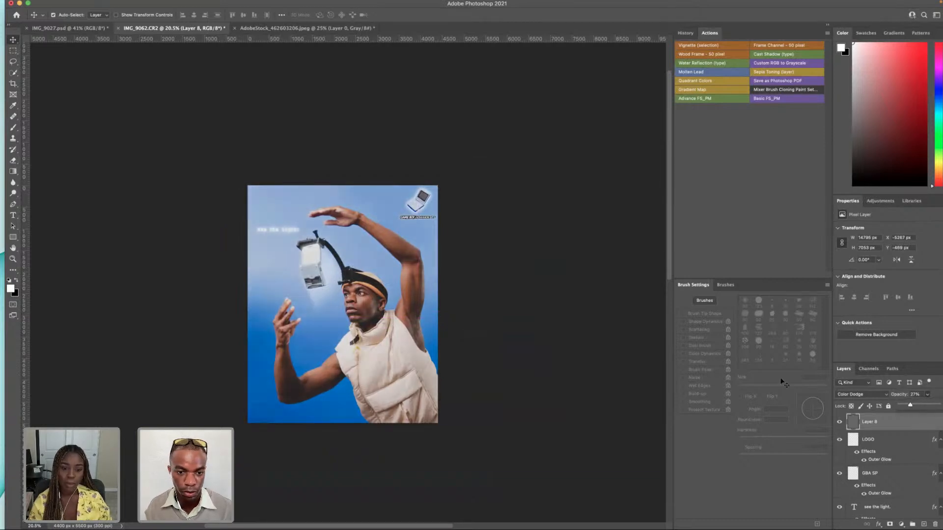
pyautogui.keyDown('alt'); pyautogui.scroll(5, 386, 265); pyautogui.keyUp('alt')
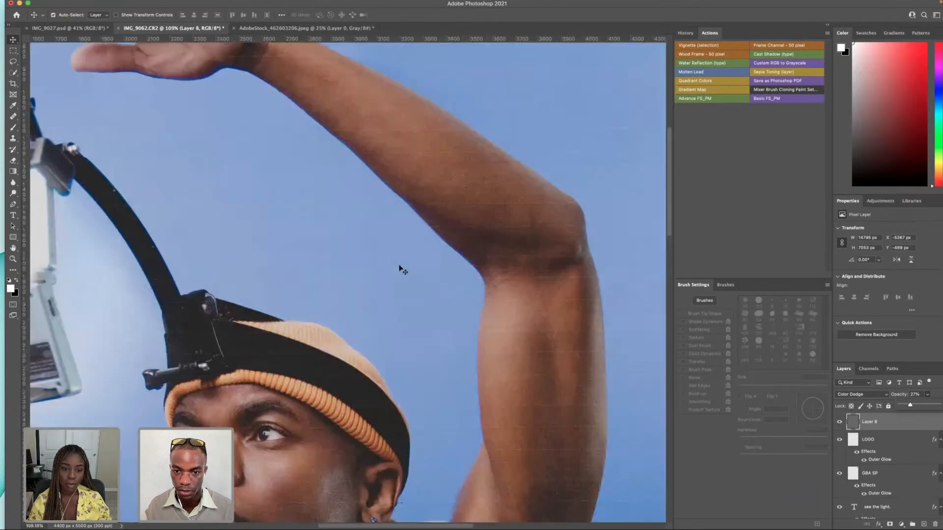
pyautogui.keyDown('alt'); pyautogui.scroll(-2, 399, 269); pyautogui.keyUp('alt')
pyautogui.moveTo(906, 407); pyautogui.dragTo(905, 407)
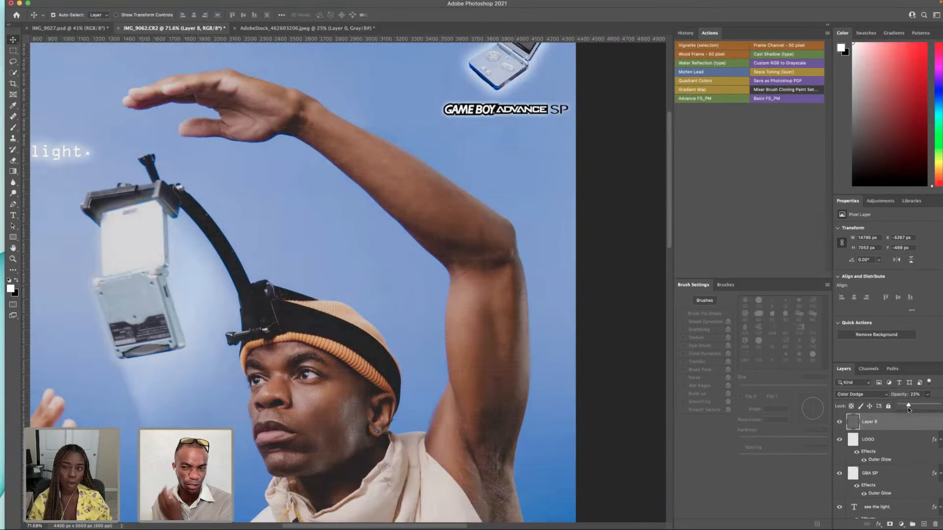
pyautogui.moveTo(907, 407); pyautogui.dragTo(905, 404)
# - Examine the poster composite up close and as a whole, including the glowing console, slogan, logo and figure
pyautogui.hscroll(-5, 317, 392)
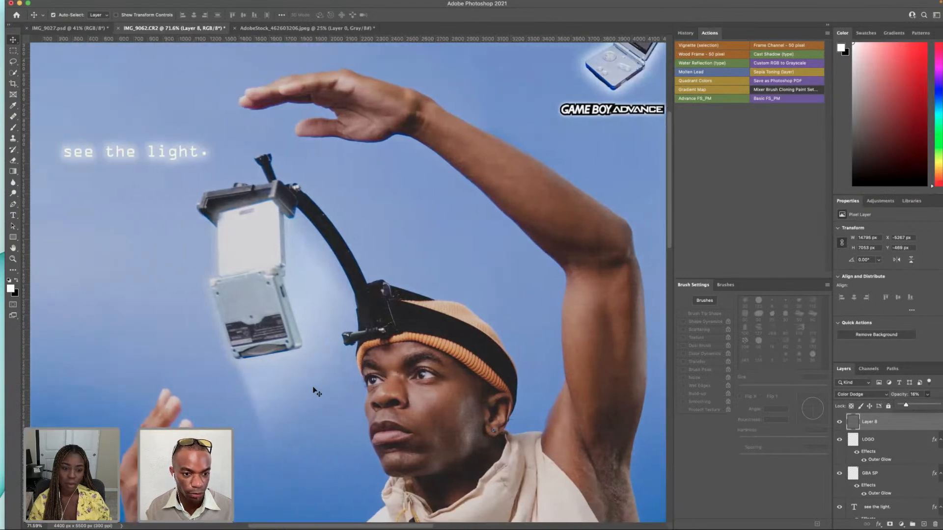
pyautogui.hscroll(-3, 317, 392)
pyautogui.scroll(-2, 343, 394)
pyautogui.scroll(-5, 447, 388)
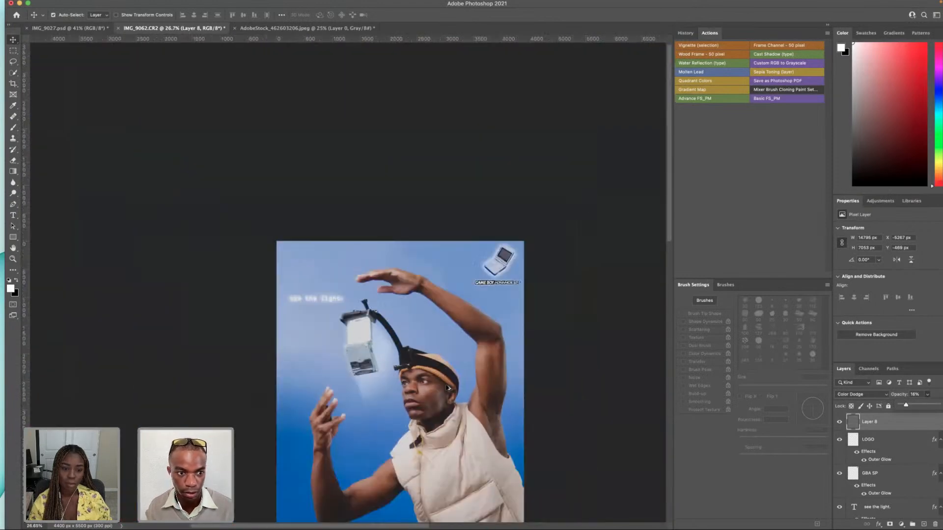
pyautogui.scroll(-3, 445, 387)
pyautogui.scroll(2, 447, 365)
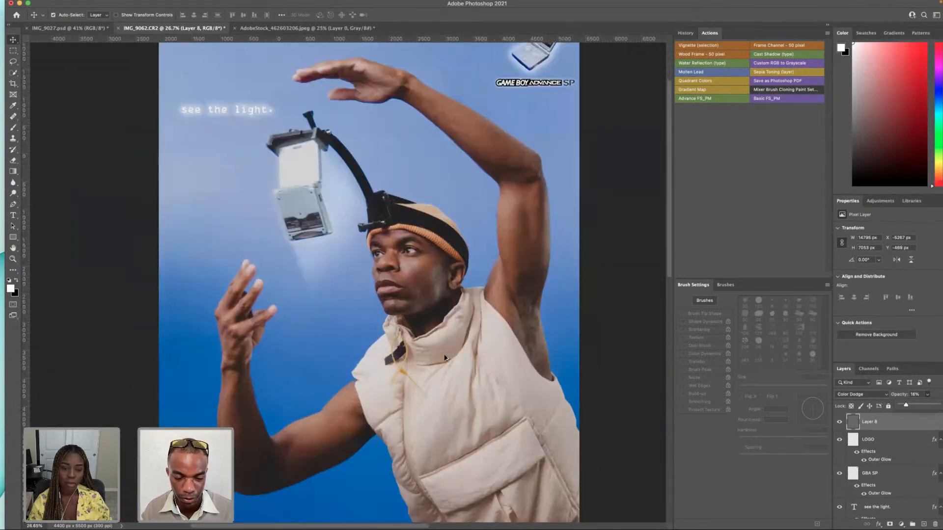
pyautogui.scroll(3, 446, 364)
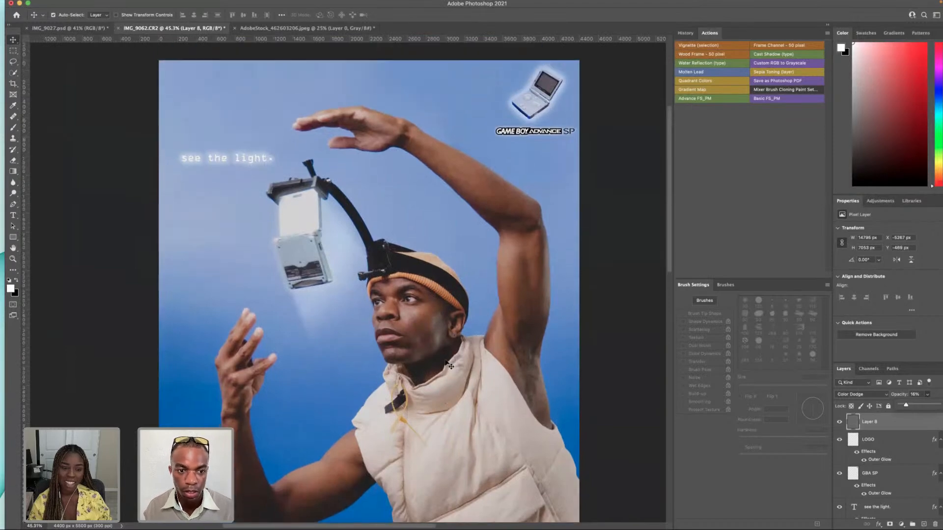
pyautogui.scroll(-4, 456, 364)
pyautogui.hscroll(2, 471, 365)
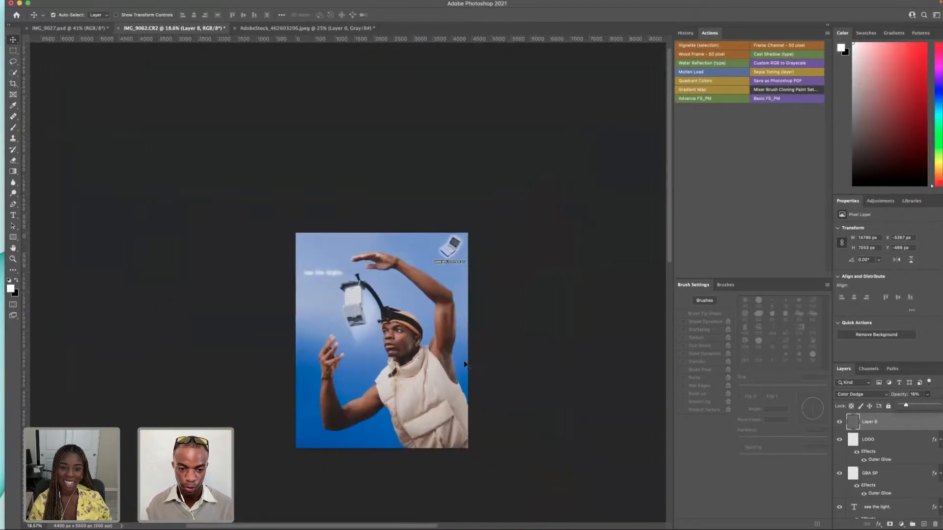
pyautogui.scroll(-3, 418, 359)
pyautogui.hscroll(2, 383, 353)
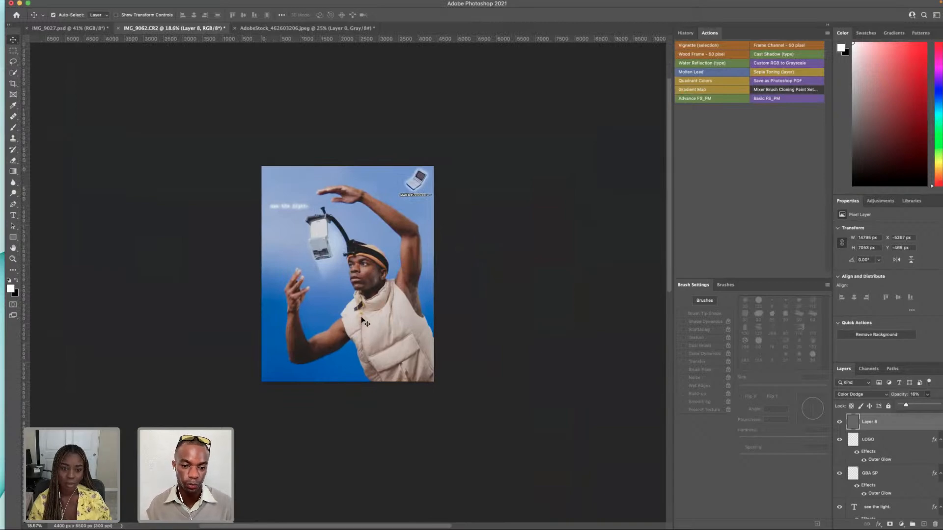
pyautogui.scroll(3, 364, 323)
pyautogui.scroll(-1, 388, 331)
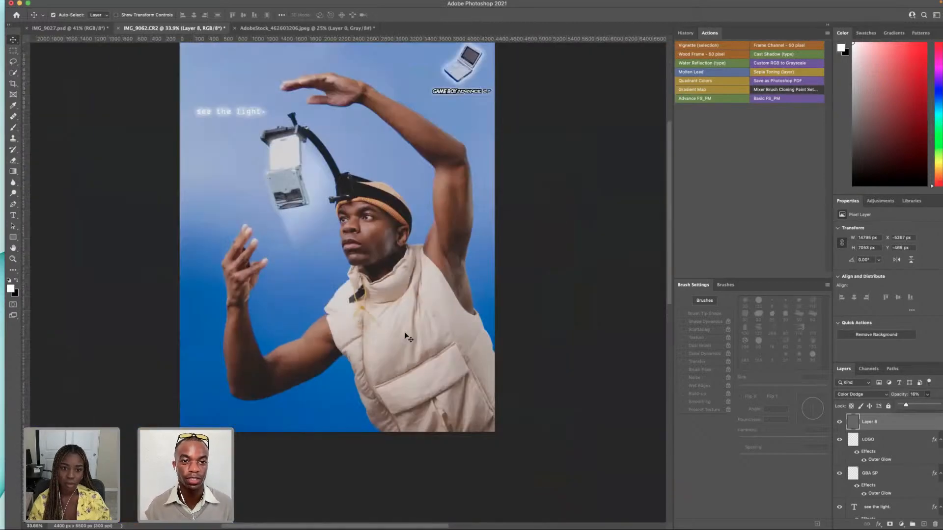
pyautogui.hscroll(-2, 407, 338)
pyautogui.scroll(2, 408, 339)
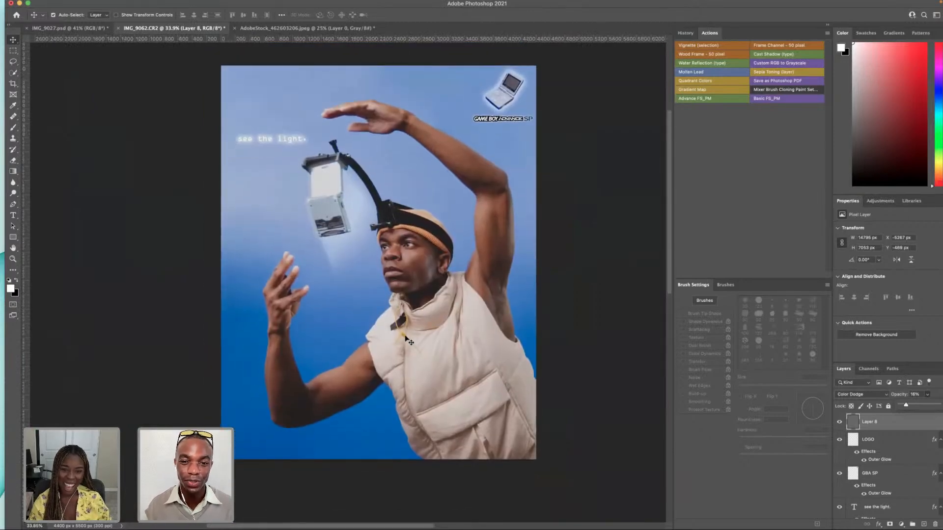
# - Close the AdobeStock_462603206.jpeg texture document without saving its changes
pyautogui.click(270, 29)
pyautogui.click(234, 28)
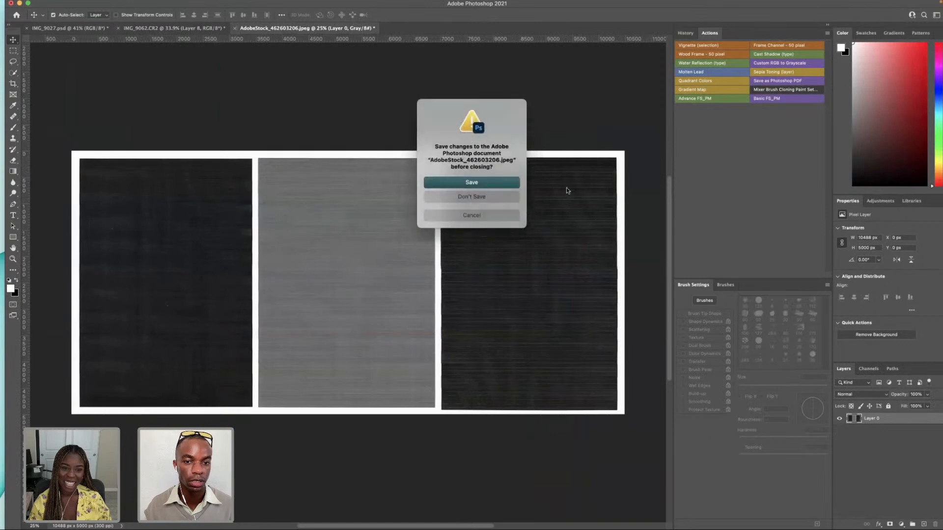
pyautogui.click(471, 197)
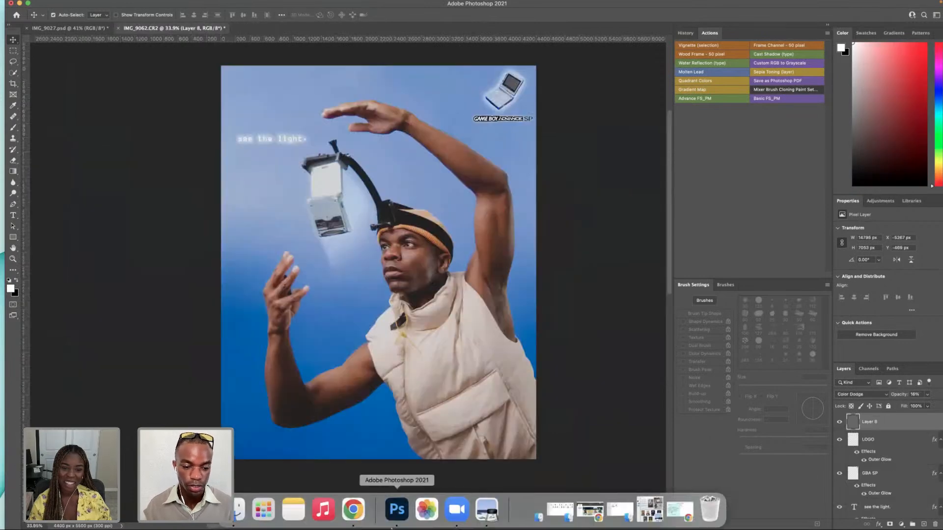
# - Switch to Finder, open the Move folder inside DAY_2_PHOTOS, and close the other two Finder windows
pyautogui.click(242, 514)
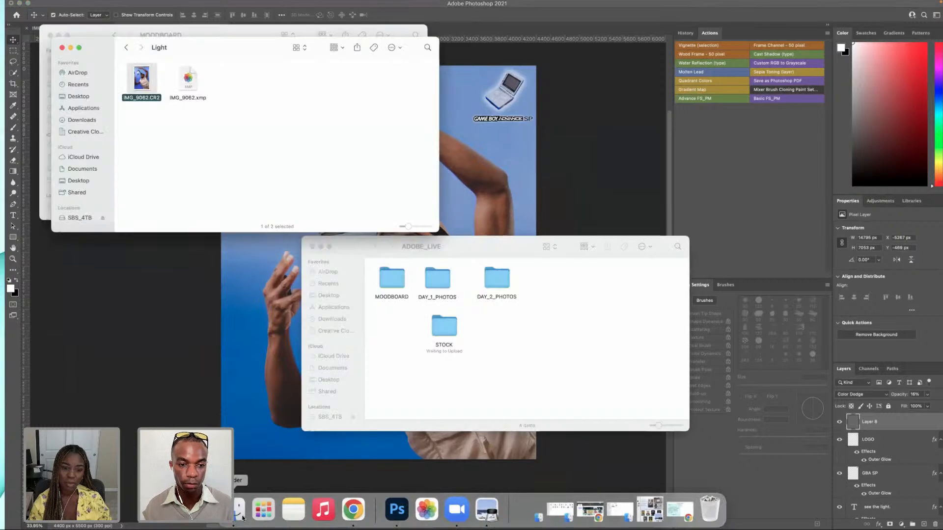
pyautogui.click(127, 49)
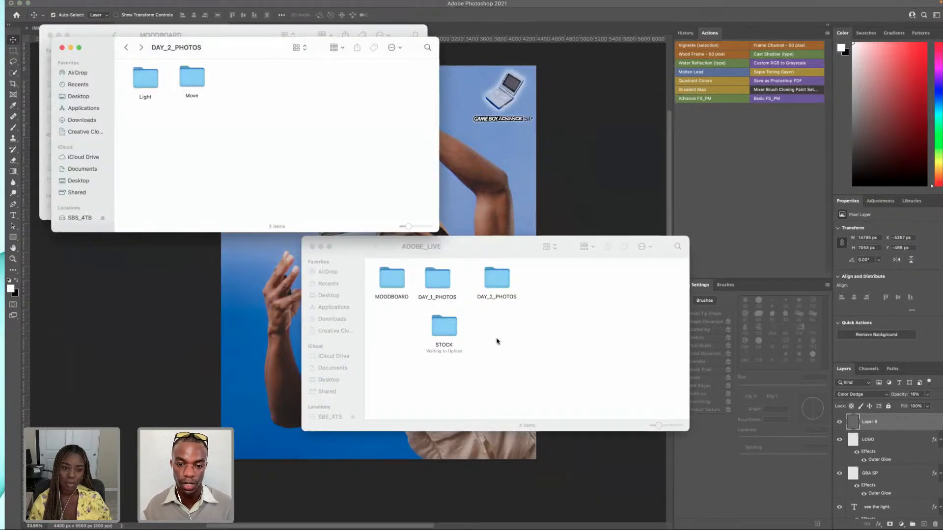
pyautogui.click(497, 340)
pyautogui.click(485, 280)
pyautogui.doubleClick(485, 280)
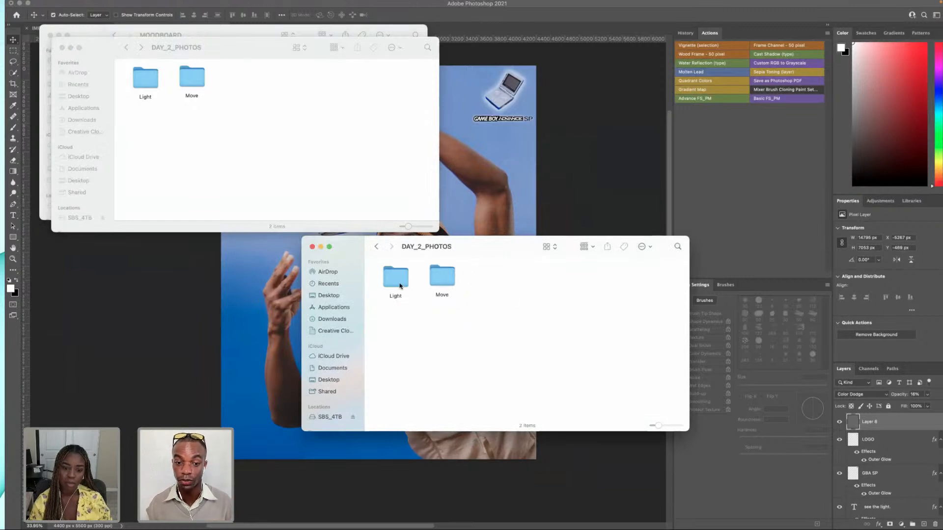
pyautogui.doubleClick(443, 278)
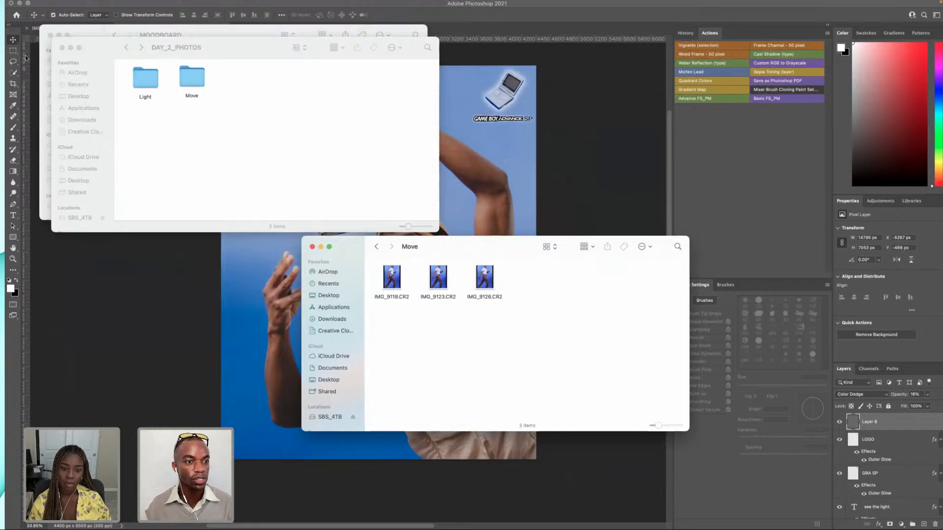
pyautogui.click(70, 48)
pyautogui.click(49, 35)
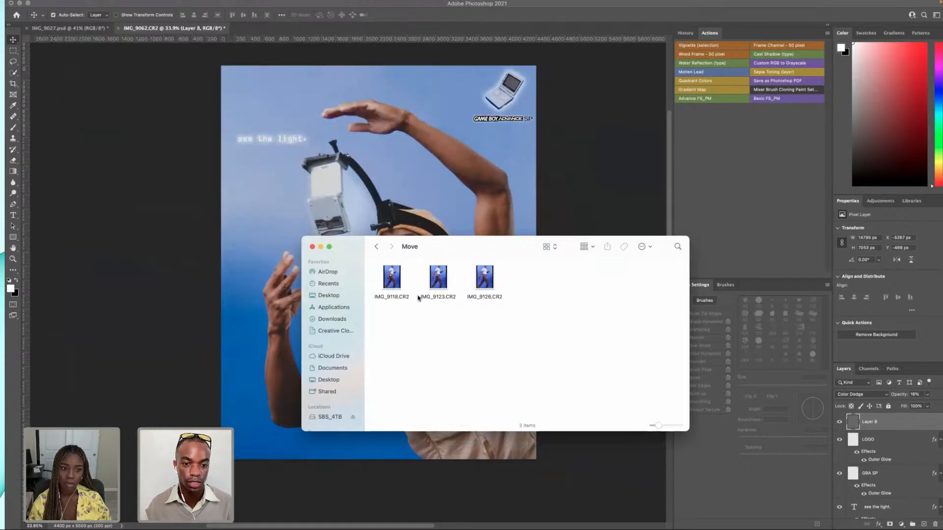
pyautogui.click(397, 282)
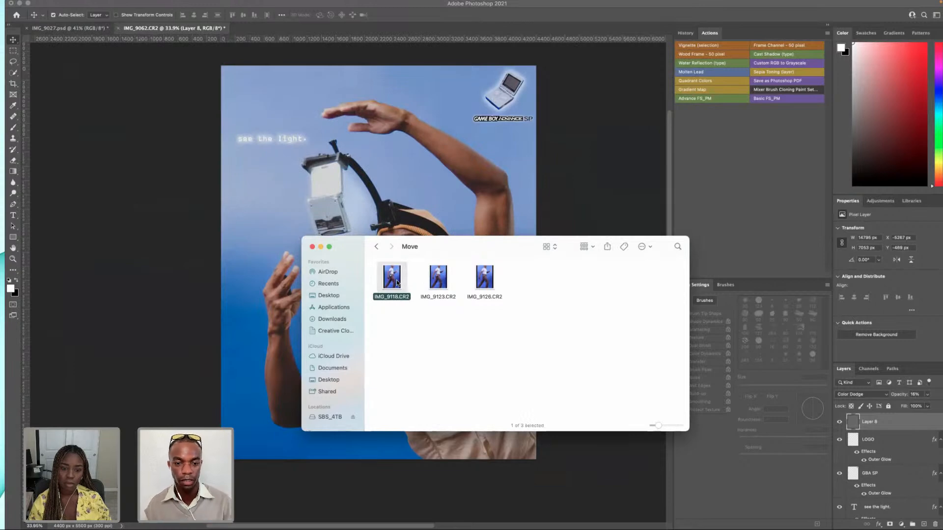
pyautogui.doubleClick(397, 282)
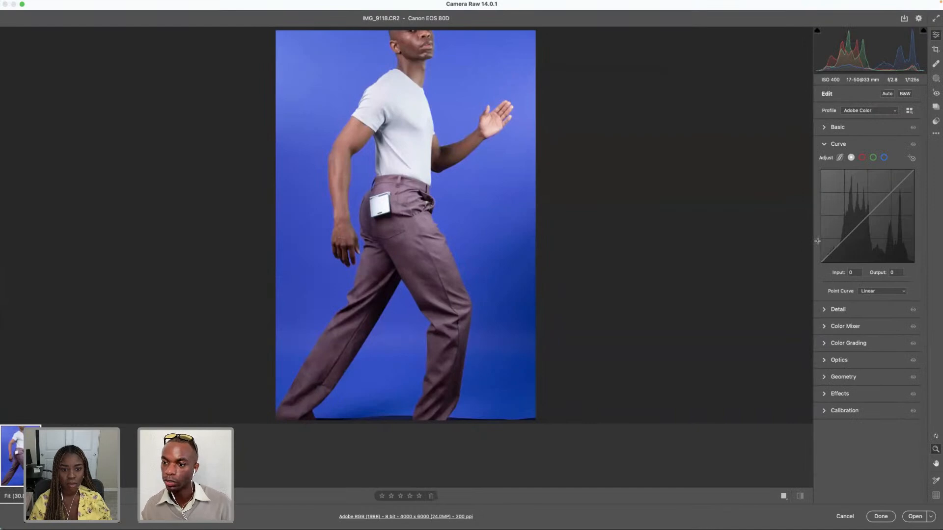
pyautogui.click(825, 145)
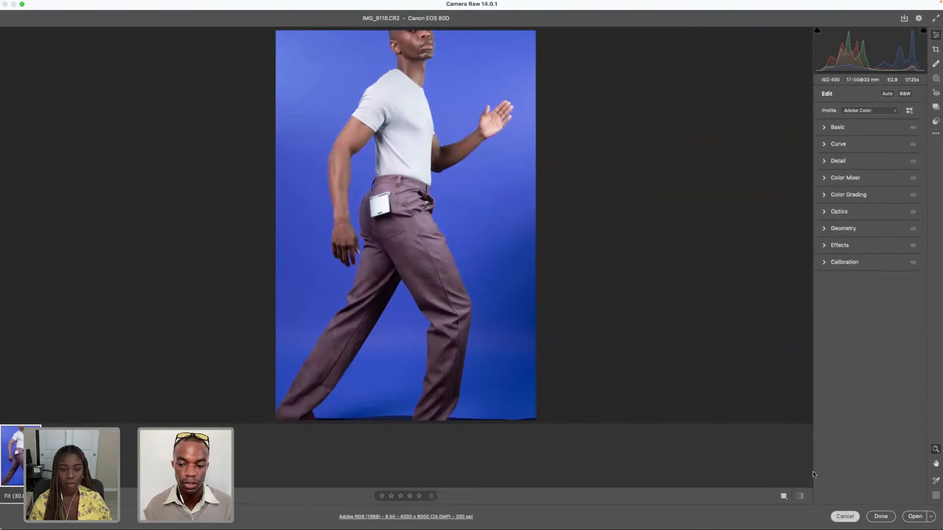
pyautogui.click(845, 516)
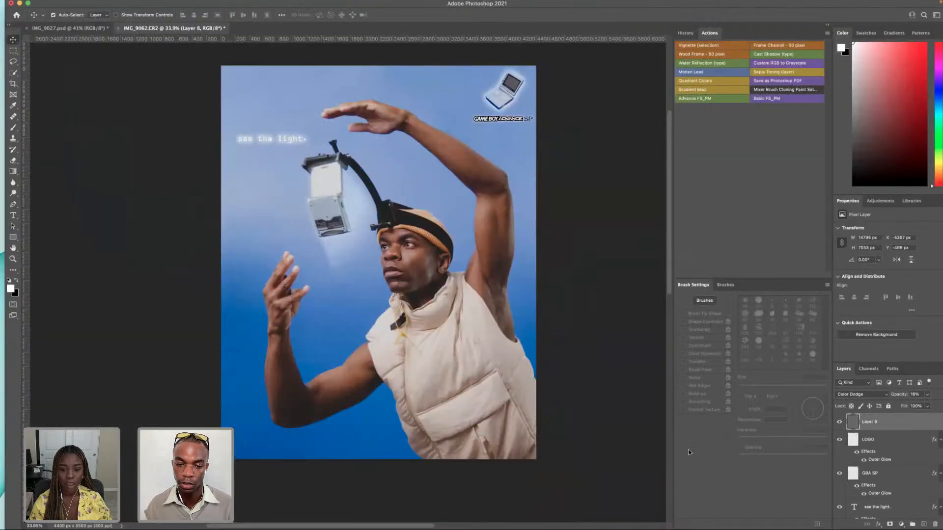
# - Return to the DAY_2_PHOTOS folder in Finder and open IMG_9062.CR2 from its Light folder in Camera Raw
pyautogui.click(246, 511)
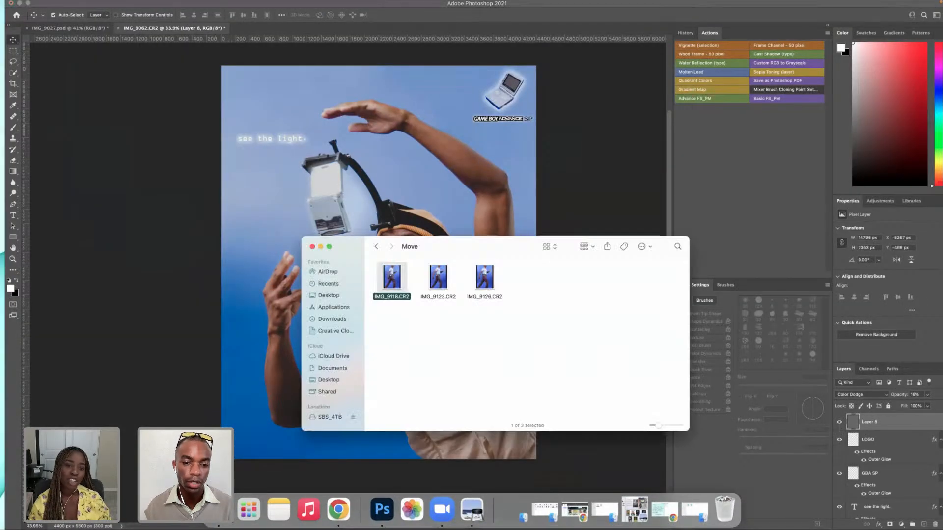
pyautogui.click(376, 247)
pyautogui.doubleClick(395, 280)
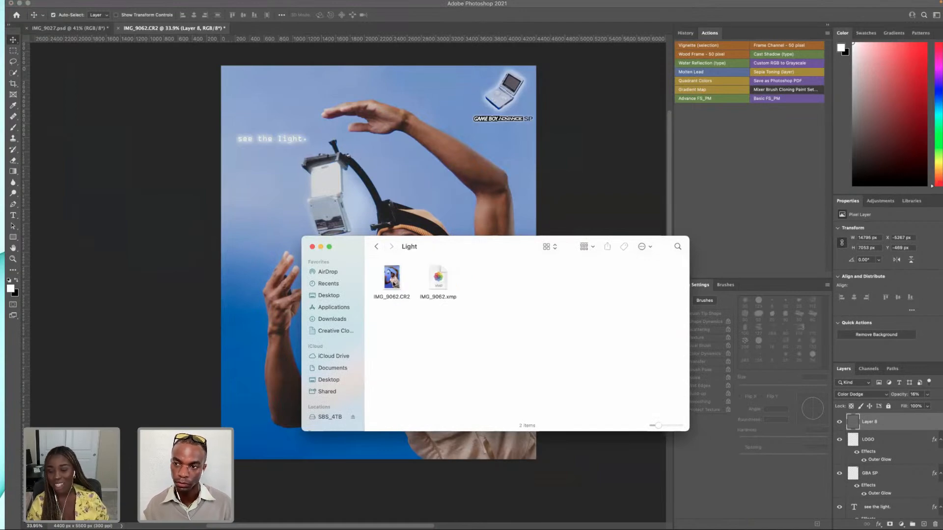
pyautogui.click(393, 280)
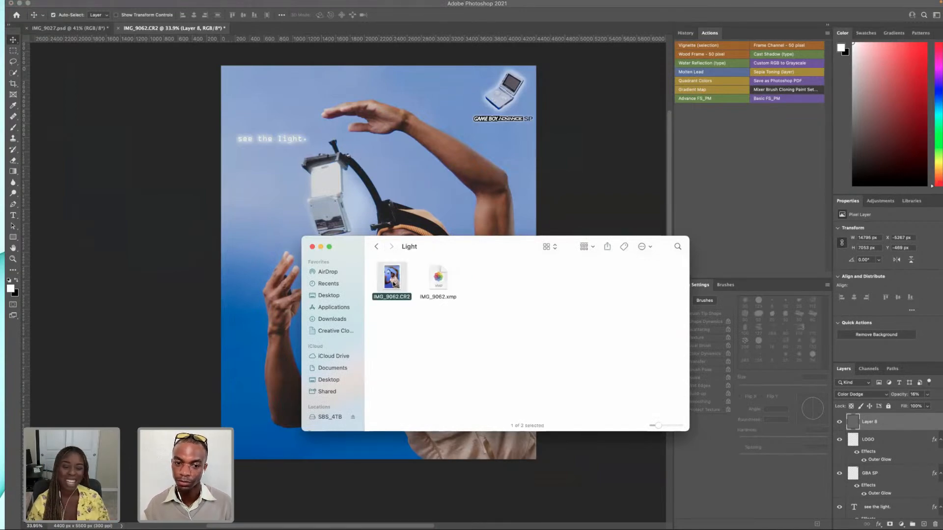
pyautogui.doubleClick(392, 284)
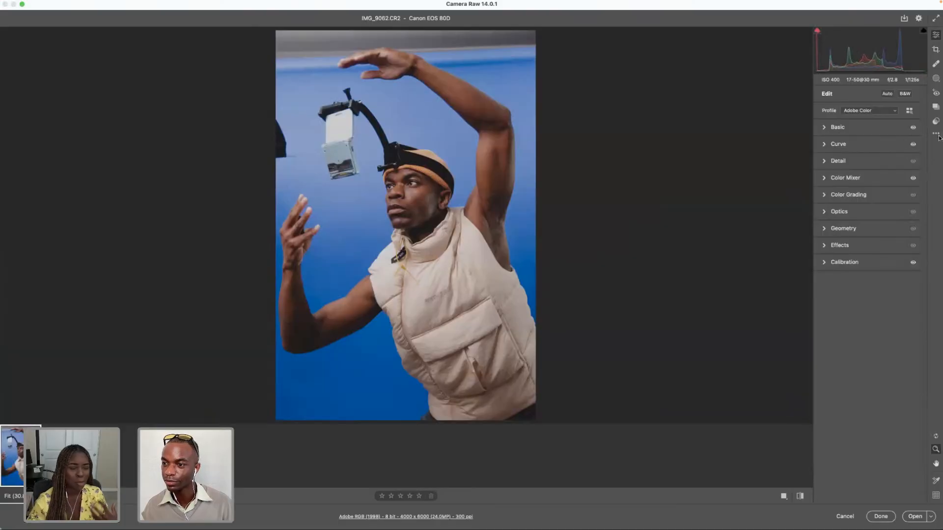
# - Save the photo's Camera Raw settings as an XMP file with a name starting GBA_ in the Settings folder, and exit without opening the photo
pyautogui.click(937, 133)
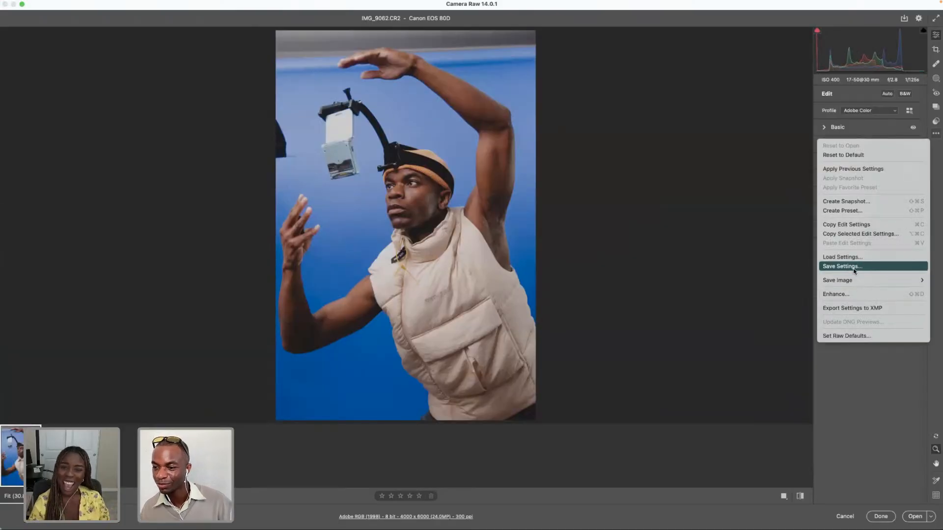
pyautogui.click(854, 266)
pyautogui.click(535, 91)
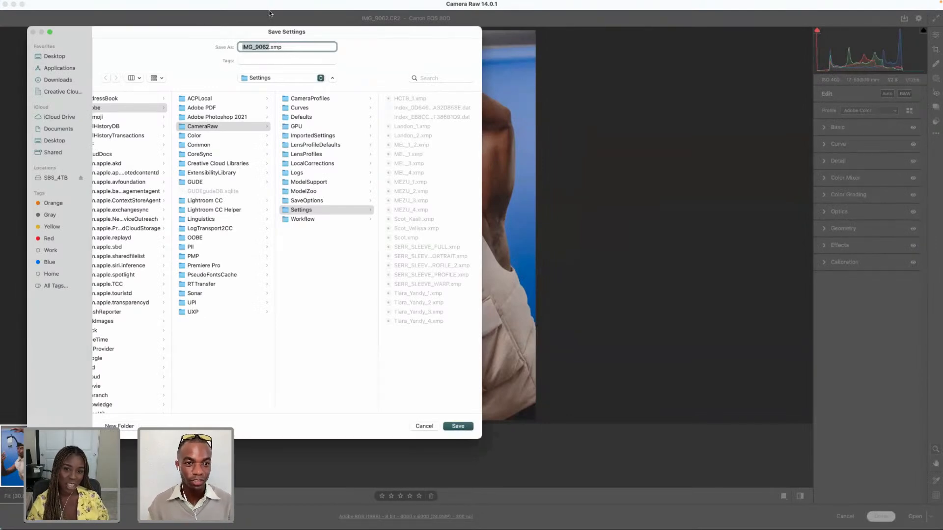
pyautogui.write('GBA')
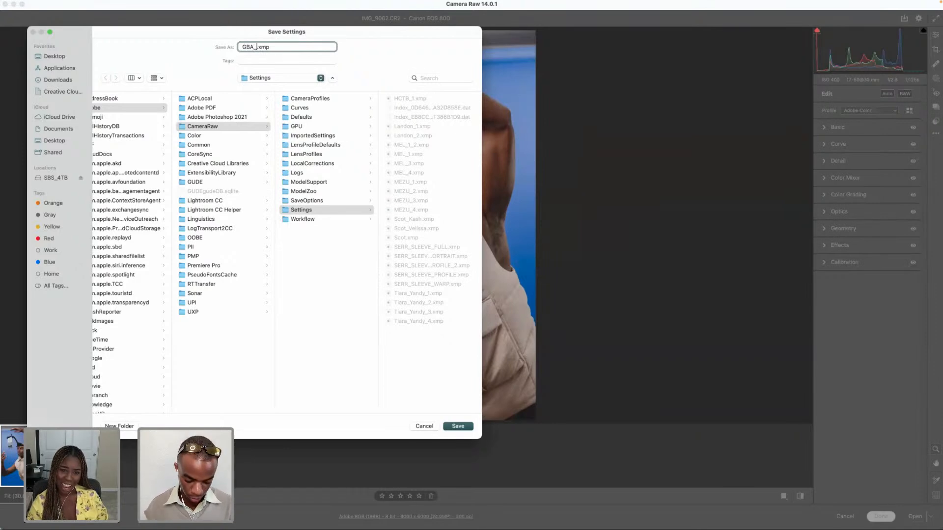
pyautogui.click(458, 426)
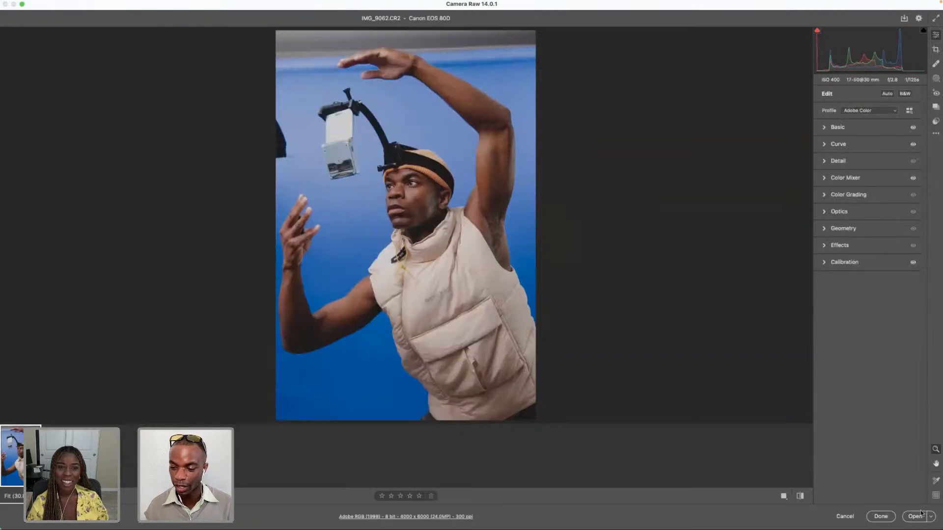
pyautogui.click(853, 519)
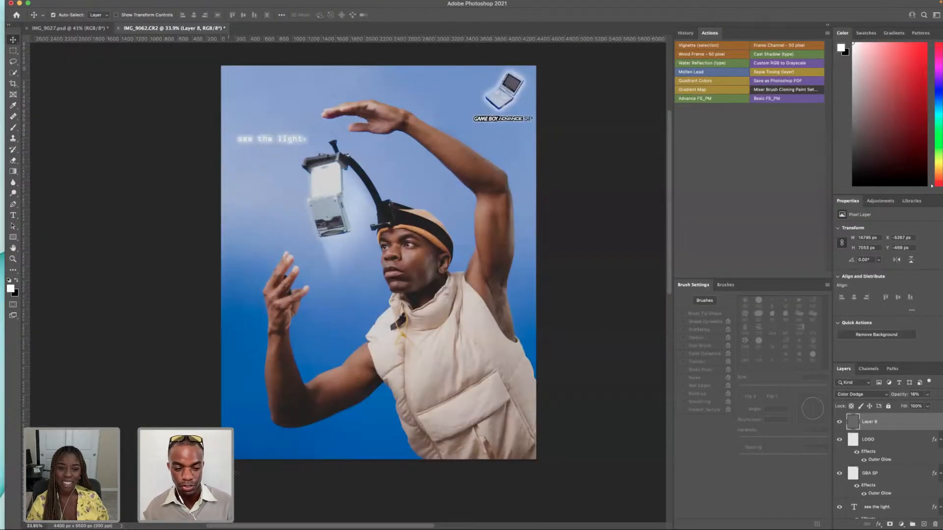
# - Switch to Finder, open the Move folder inside DAY_2_PHOTOS, and open IMG_9118.CR2 in Camera Raw
pyautogui.moveTo(263, 529)
pyautogui.click(250, 510)
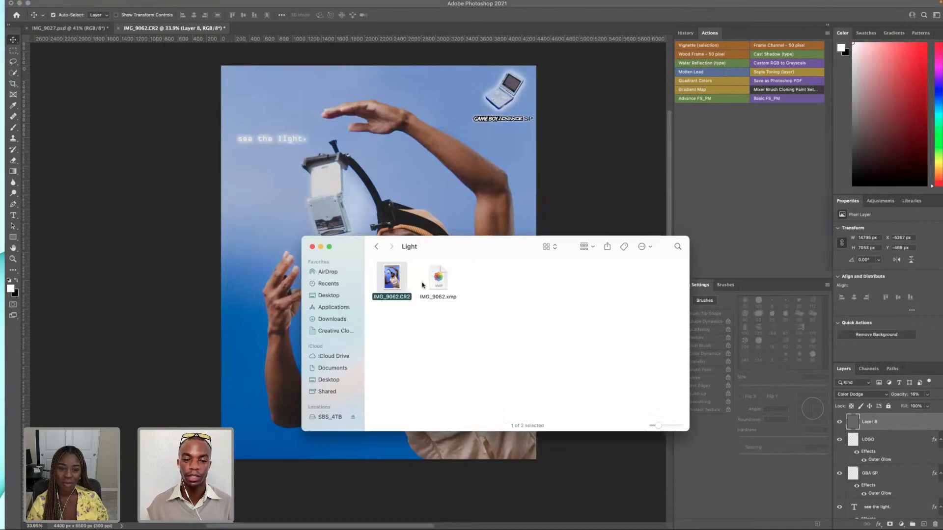
pyautogui.click(376, 247)
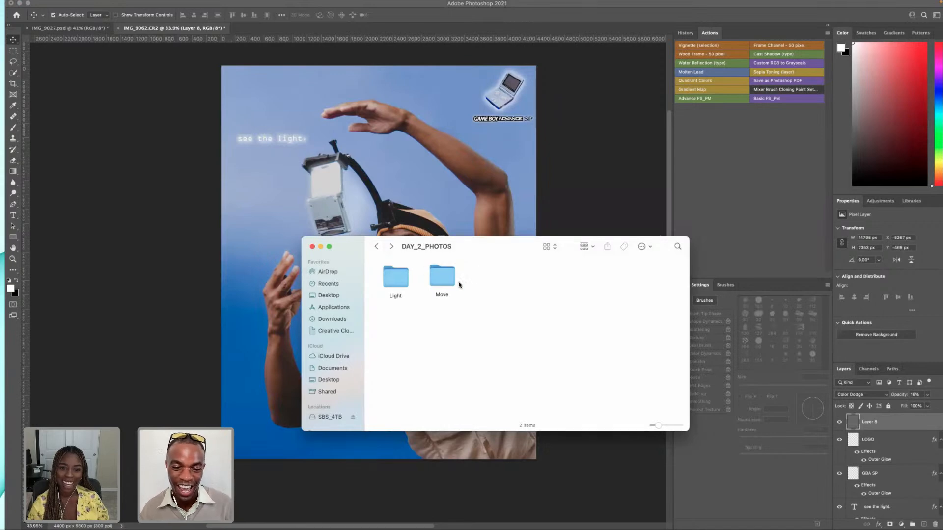
pyautogui.moveTo(477, 247); pyautogui.dragTo(456, 236)
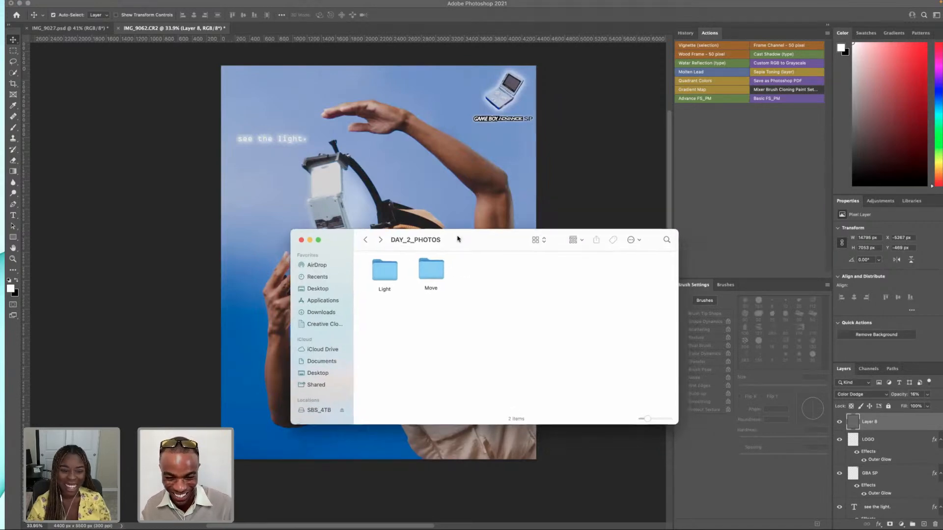
pyautogui.click(427, 263)
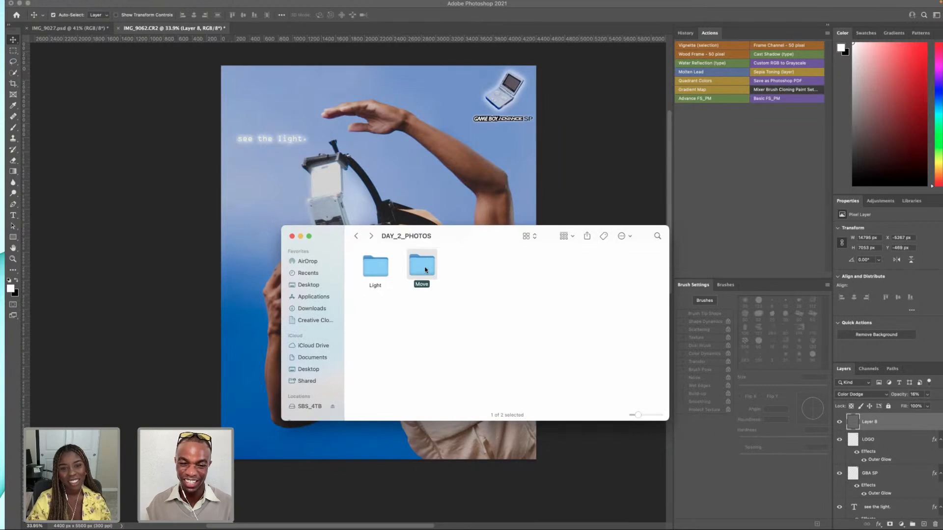
pyautogui.click(461, 273)
pyautogui.doubleClick(422, 268)
pyautogui.doubleClick(372, 268)
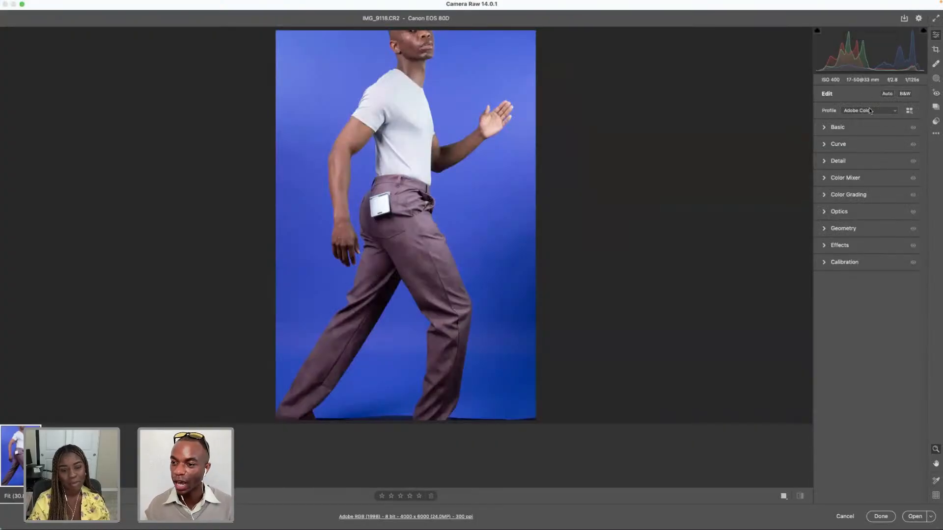
pyautogui.click(828, 128)
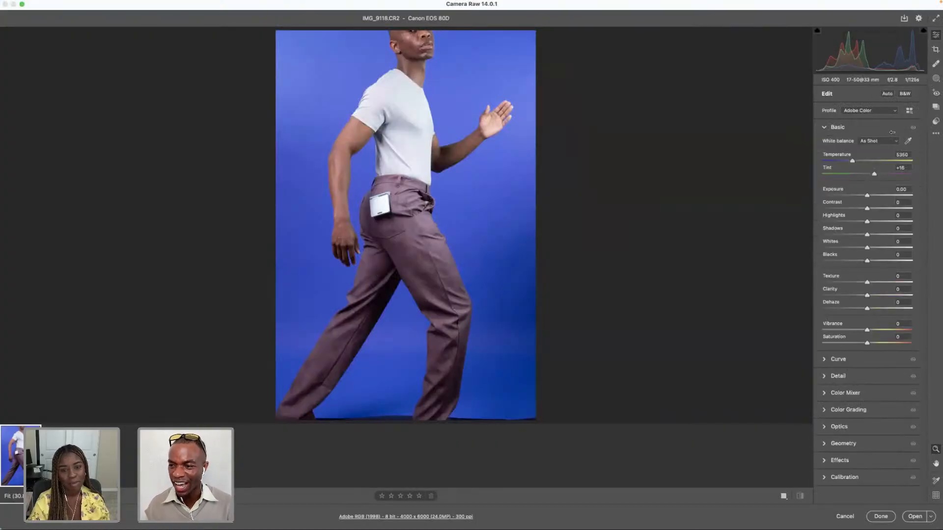
pyautogui.click(936, 133)
pyautogui.click(839, 256)
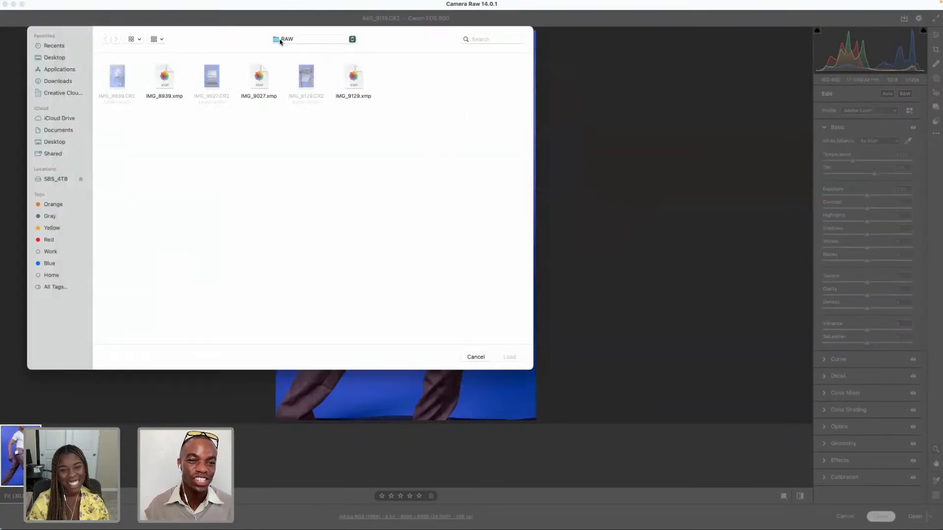
pyautogui.click(282, 39)
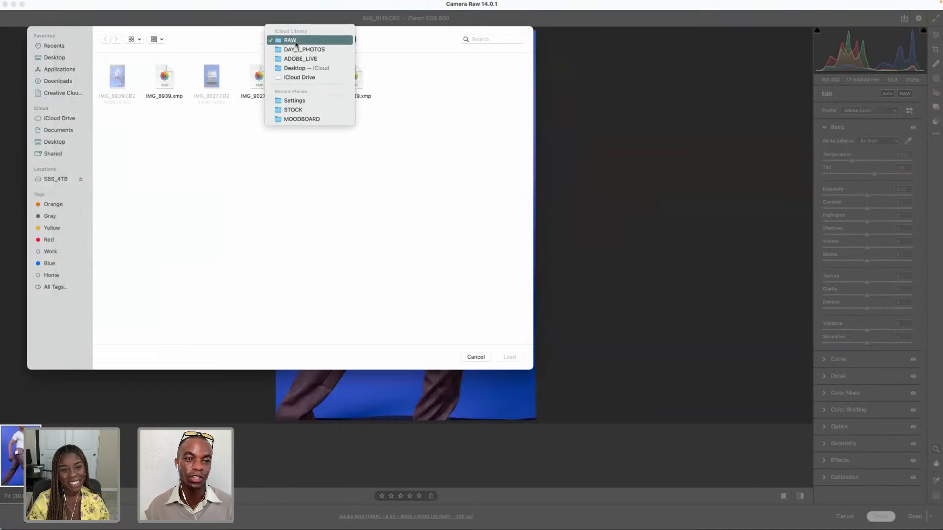
pyautogui.click(49, 142)
pyautogui.click(49, 142)
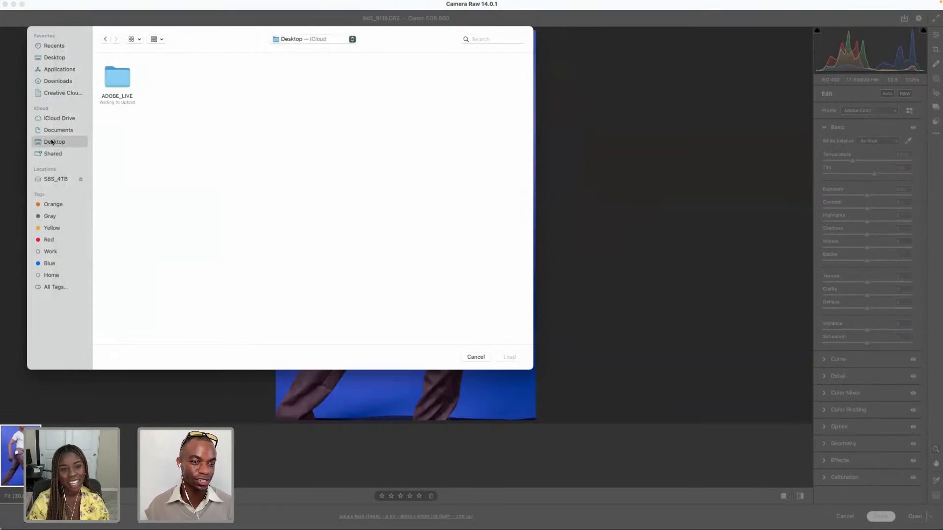
pyautogui.click(117, 84)
pyautogui.doubleClick(117, 84)
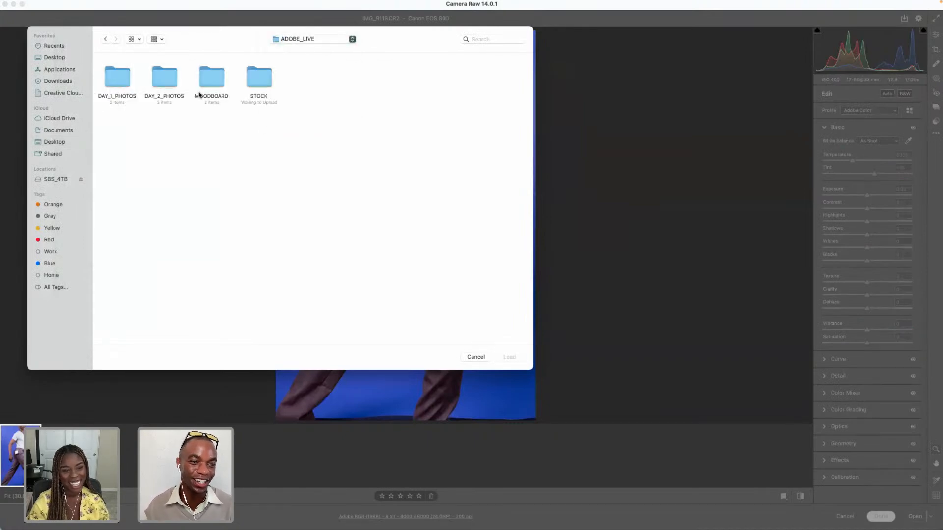
pyautogui.doubleClick(153, 78)
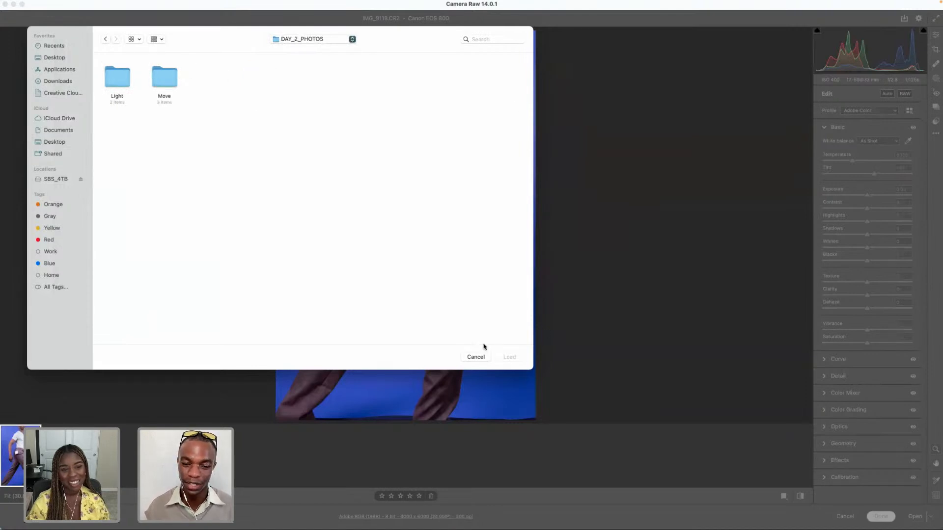
pyautogui.click(476, 357)
# - Load the Camera Raw settings from IMG_9062.xmp in the Light folder of DAY_2_PHOTOS onto the photo
pyautogui.click(936, 133)
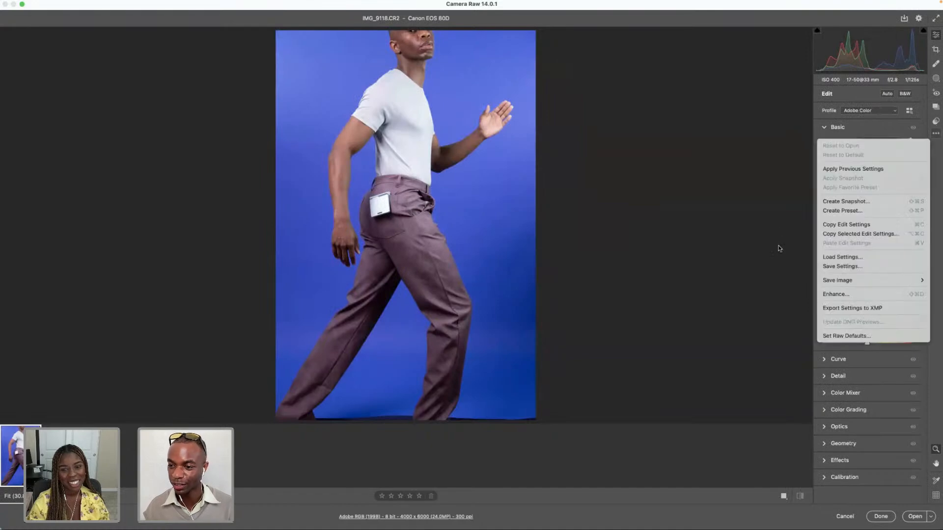
pyautogui.click(837, 258)
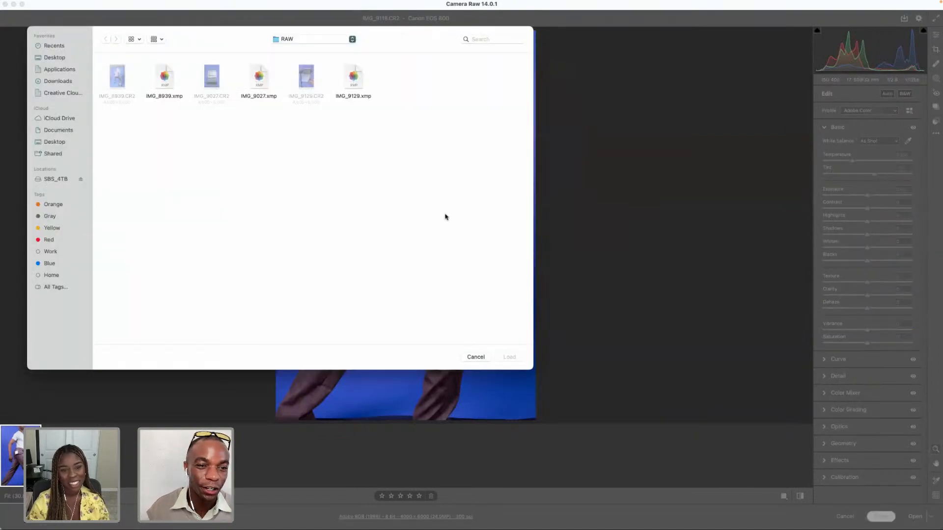
pyautogui.click(314, 41)
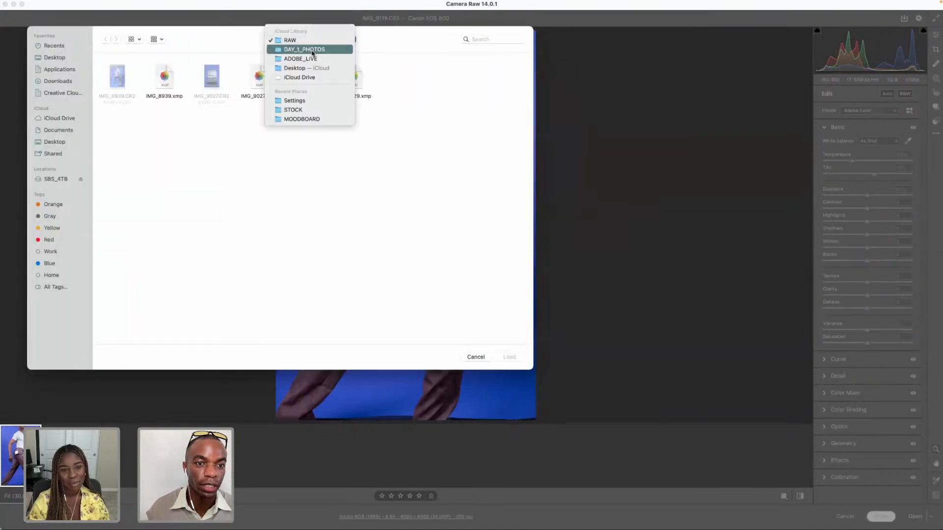
pyautogui.click(312, 50)
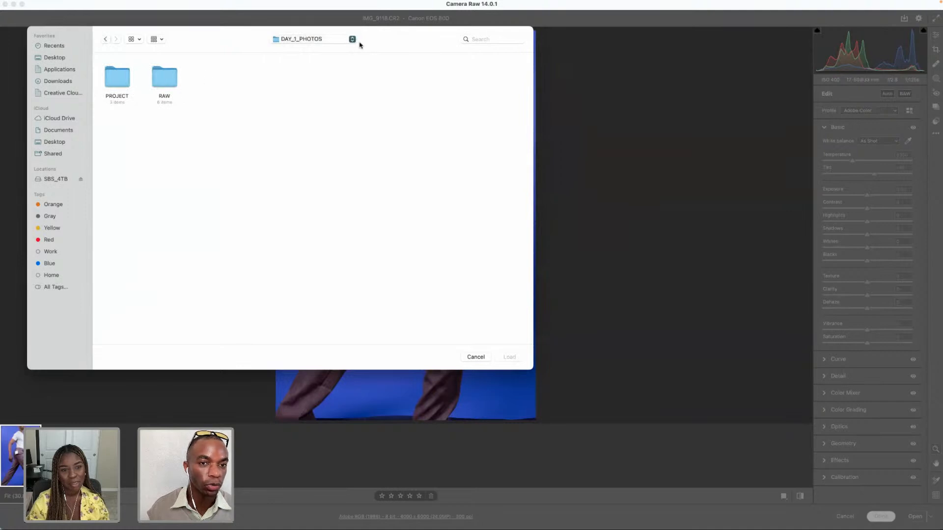
pyautogui.click(308, 41)
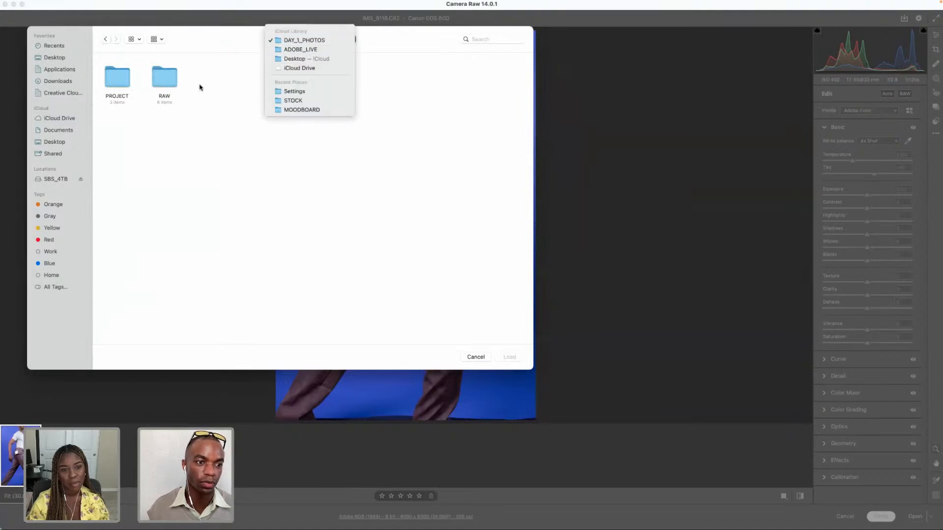
pyautogui.click(284, 49)
pyautogui.doubleClick(170, 83)
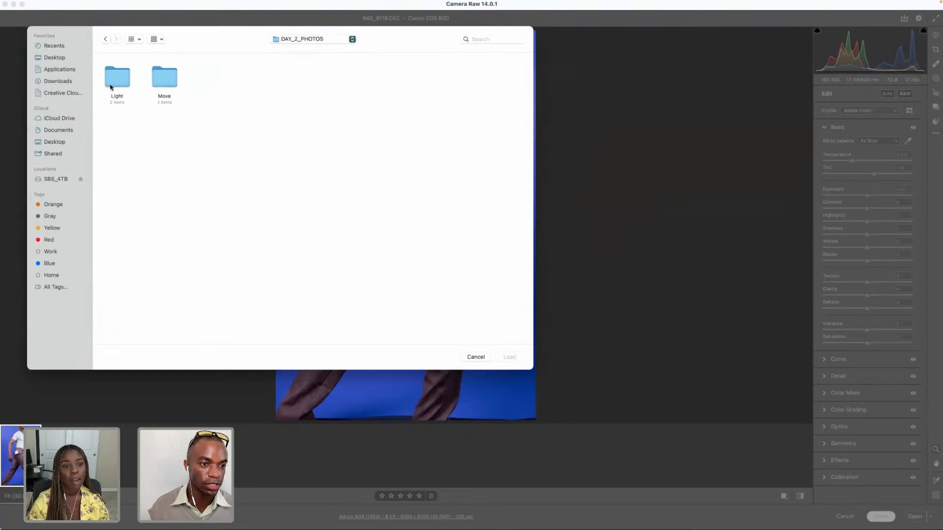
pyautogui.click(111, 85)
pyautogui.click(172, 82)
pyautogui.doubleClick(123, 96)
pyautogui.click(166, 81)
pyautogui.click(508, 358)
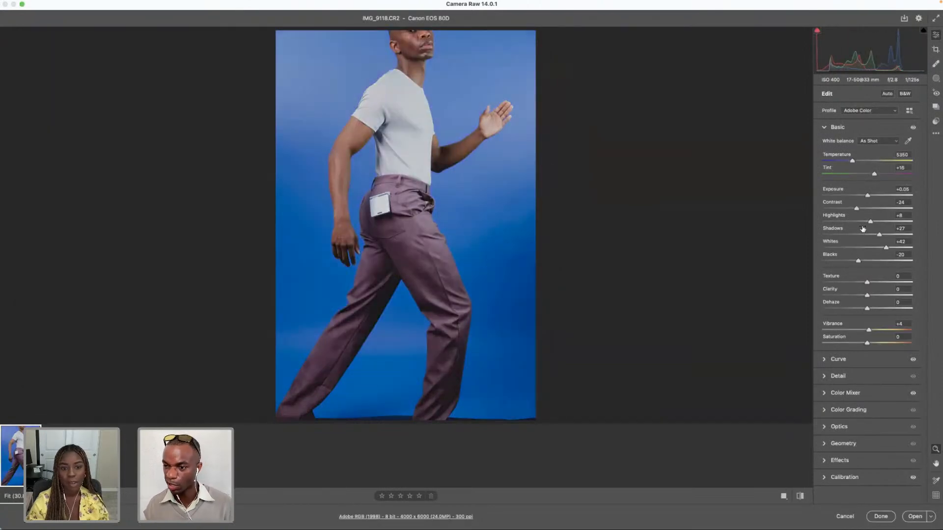
# - Set Highlights to +8 and fine-tune the point curve, with the shadow point at 54/34 and the upper point at 200/158
pyautogui.moveTo(878, 222); pyautogui.dragTo(870, 224)
pyautogui.click(826, 129)
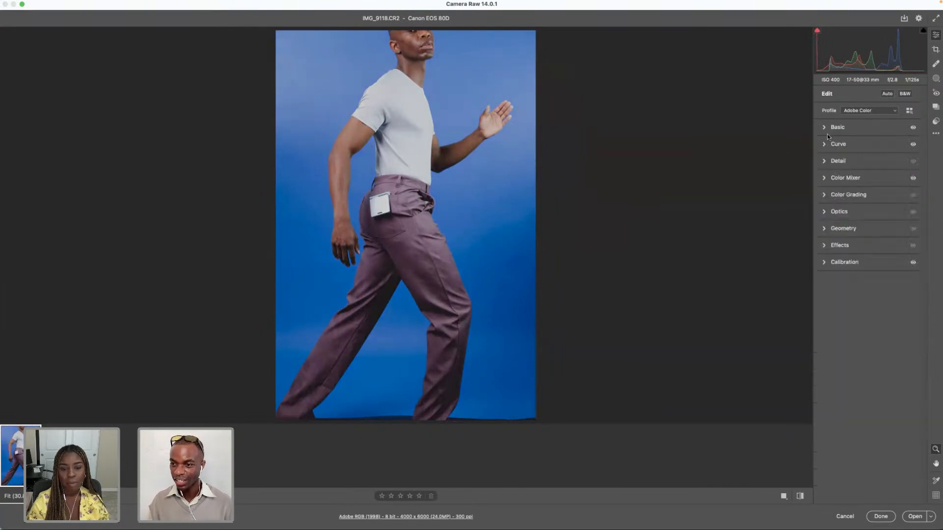
pyautogui.click(824, 143)
pyautogui.click(823, 146)
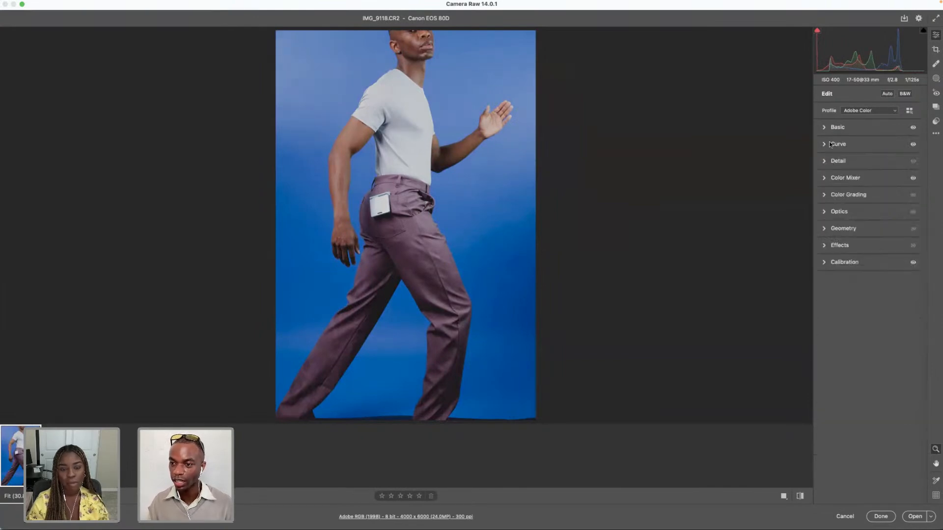
pyautogui.click(830, 144)
pyautogui.moveTo(872, 219); pyautogui.dragTo(870, 220)
pyautogui.moveTo(839, 249); pyautogui.dragTo(841, 250)
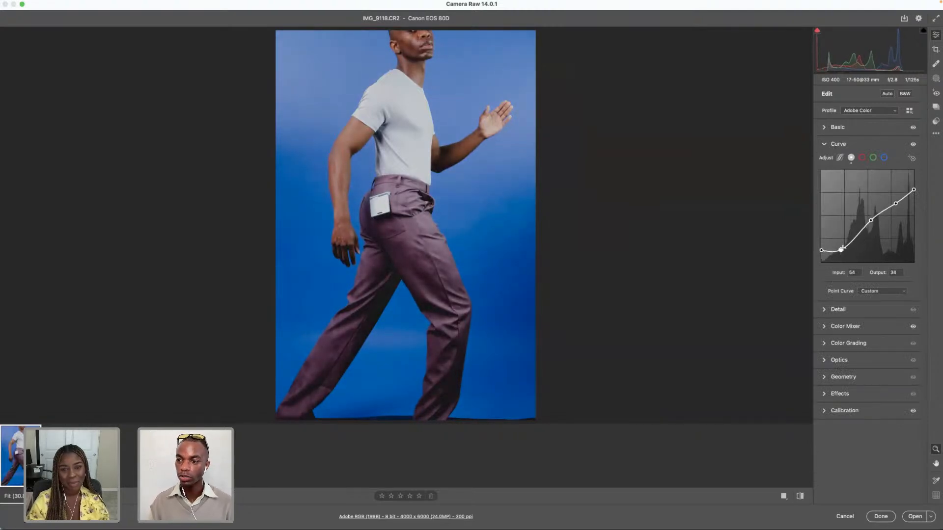
pyautogui.moveTo(896, 203); pyautogui.dragTo(894, 205)
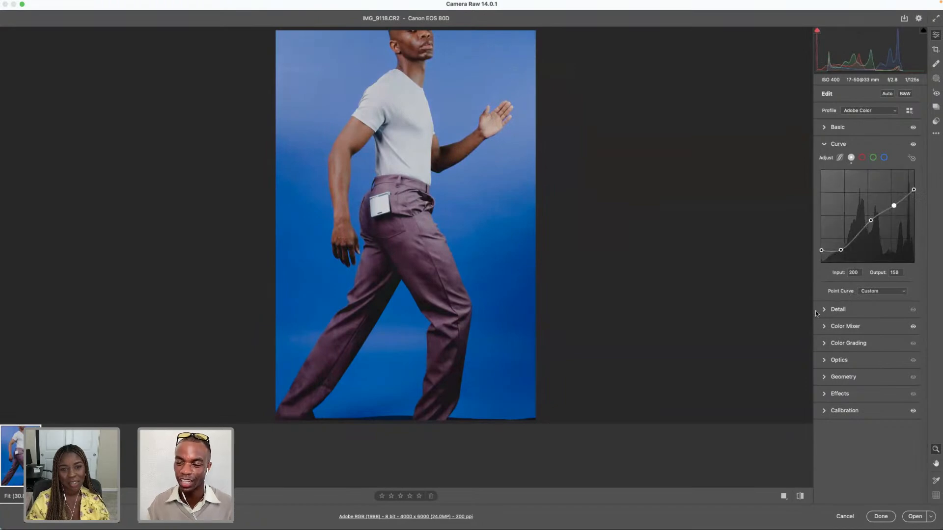
# - In the Color Mixer, raise the Magentas hue to +28 and the Magentas saturation to +27
pyautogui.click(824, 325)
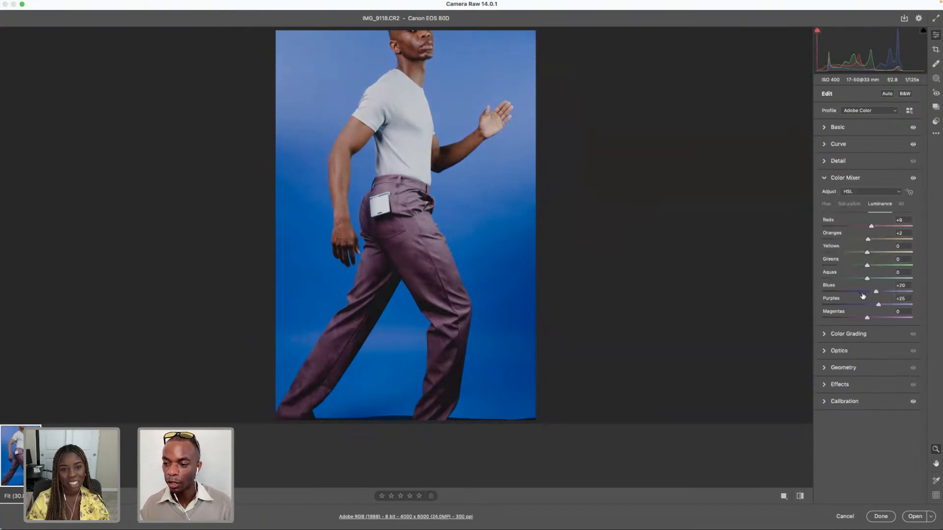
pyautogui.click(828, 203)
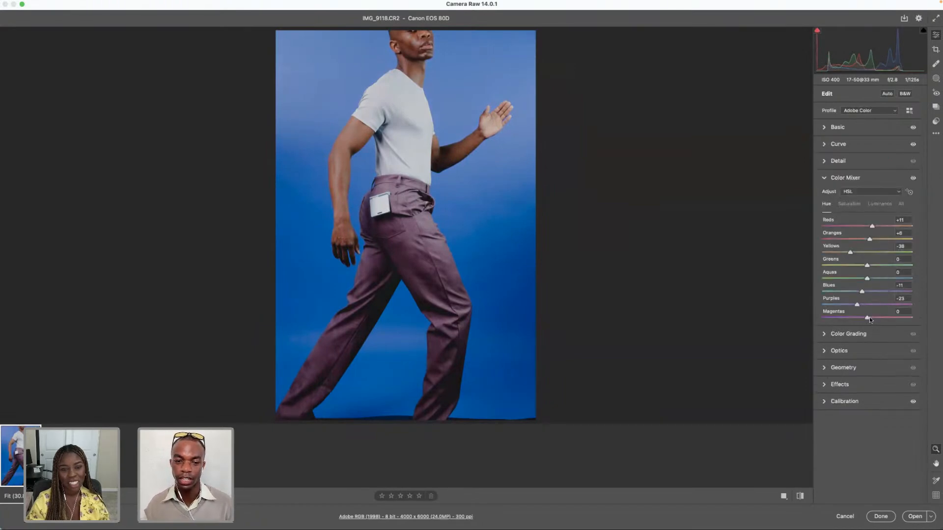
pyautogui.moveTo(868, 318); pyautogui.dragTo(902, 318)
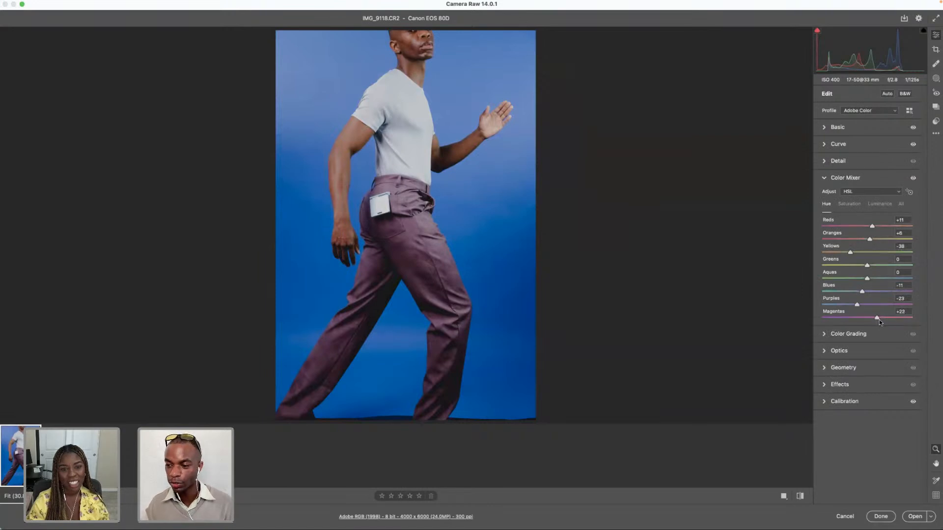
pyautogui.click(848, 204)
pyautogui.moveTo(869, 317); pyautogui.dragTo(875, 318)
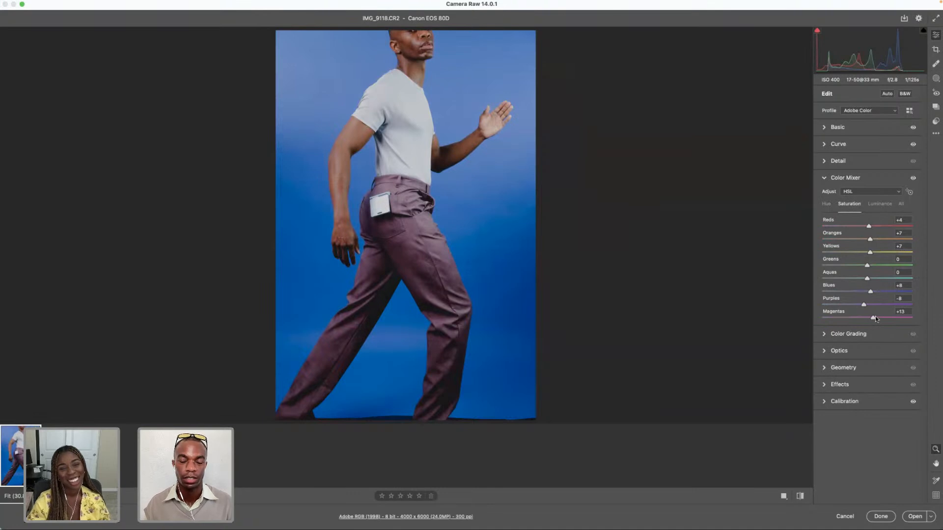
pyautogui.moveTo(876, 317); pyautogui.dragTo(886, 318)
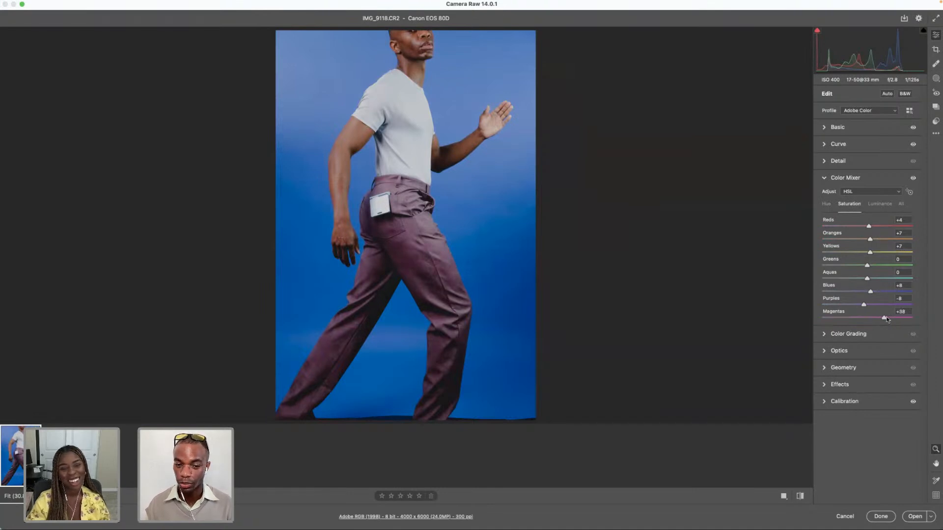
# - Raise the Magentas luminance to +28 and lower the Oranges luminance in the Color Mixer
pyautogui.click(878, 204)
pyautogui.moveTo(884, 321); pyautogui.dragTo(872, 322)
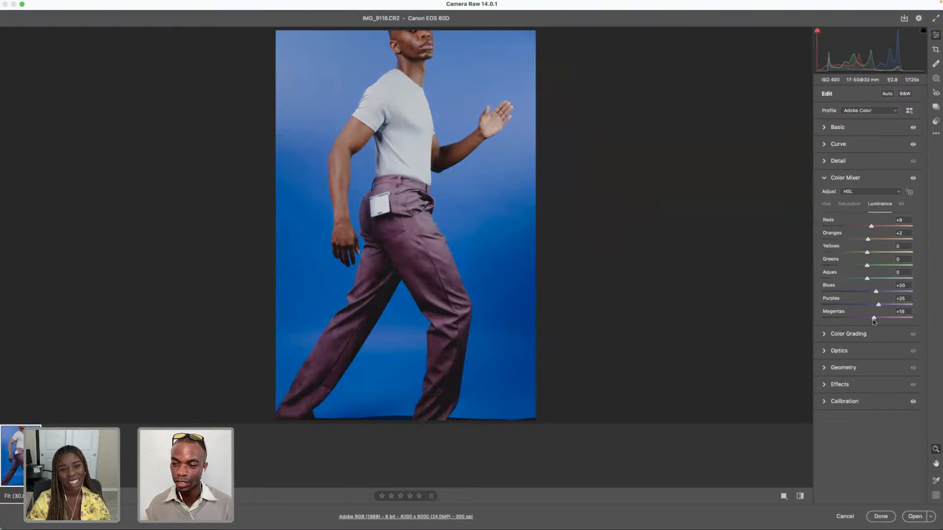
pyautogui.click(845, 204)
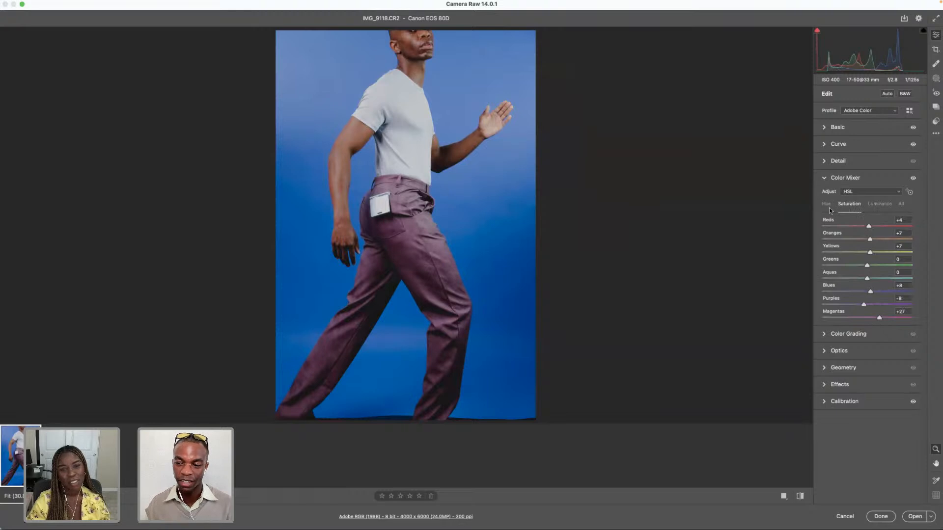
pyautogui.click(880, 204)
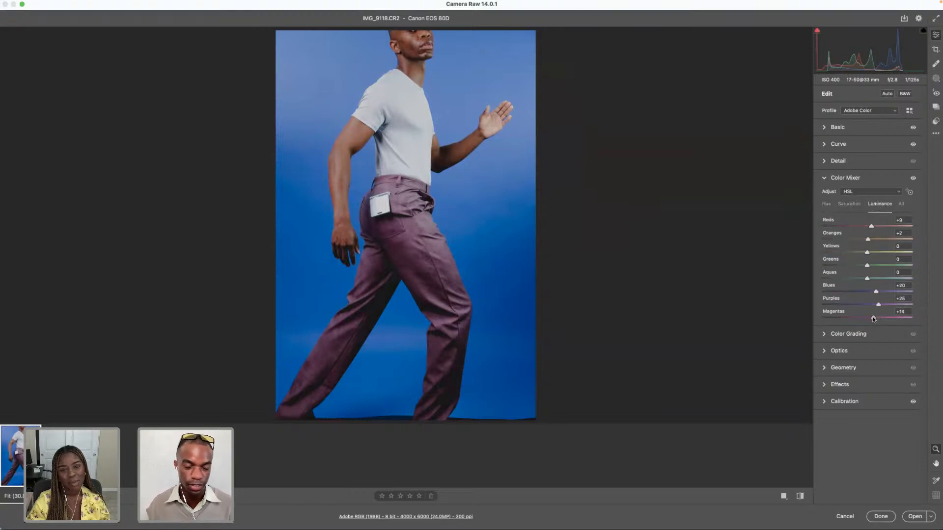
pyautogui.moveTo(883, 322)
pyautogui.mouseDown()
pyautogui.moveTo(861, 320)
pyautogui.moveTo(877, 320)
pyautogui.mouseUp()
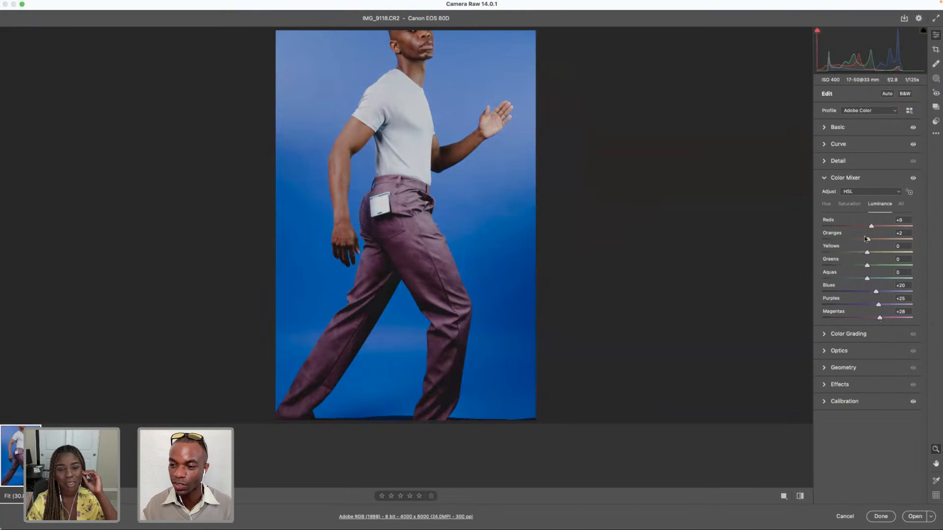
pyautogui.moveTo(867, 240); pyautogui.dragTo(857, 242)
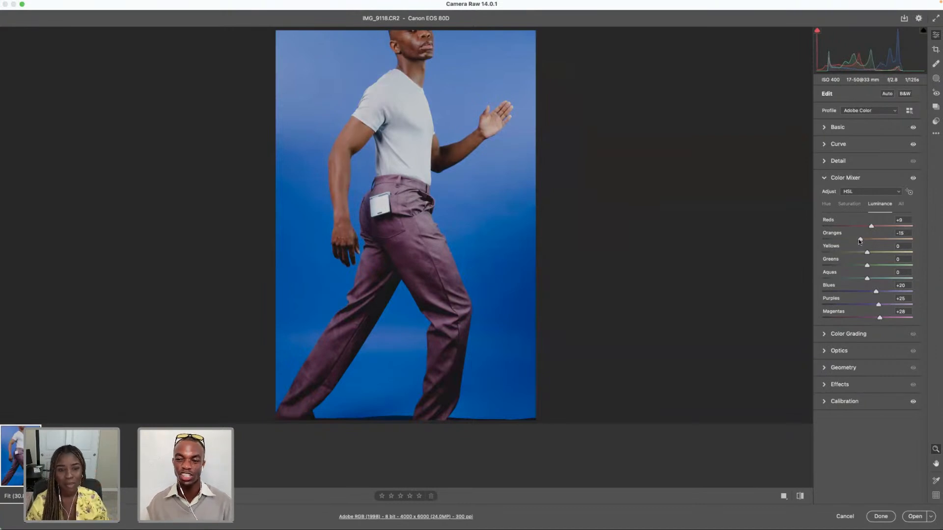
# - Set the Oranges saturation to -6, and the hues of Aquas to +8, Blues to -12 and Purples to -17
pyautogui.click(857, 204)
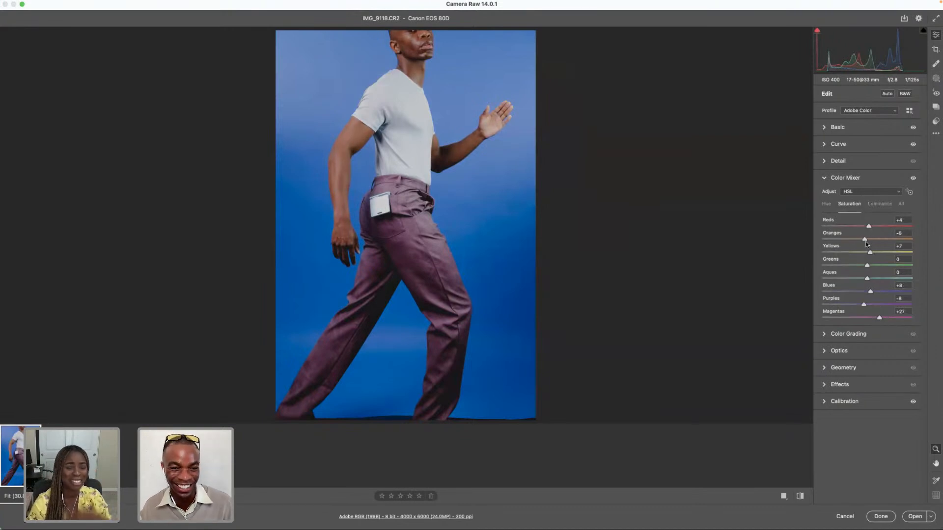
pyautogui.click(826, 204)
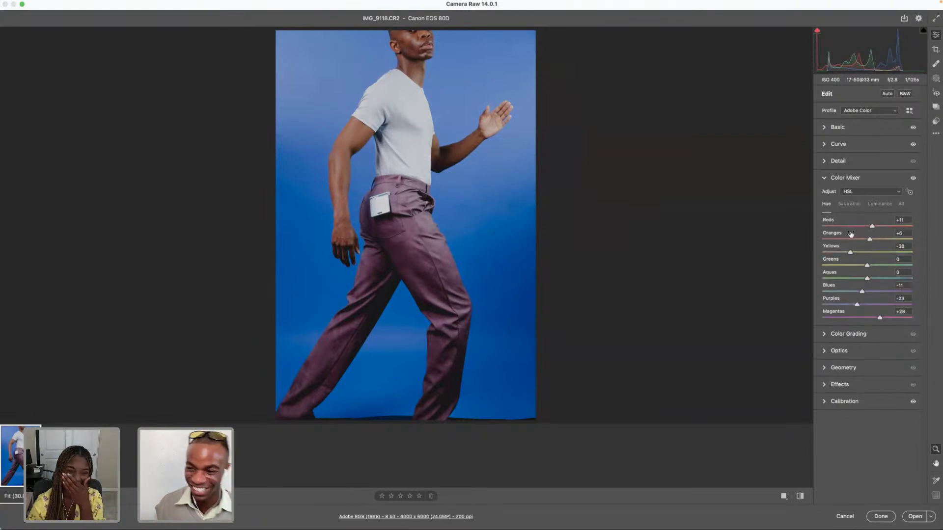
pyautogui.moveTo(857, 304)
pyautogui.mouseDown()
pyautogui.moveTo(849, 305)
pyautogui.moveTo(875, 277)
pyautogui.moveTo(861, 294)
pyautogui.mouseUp()
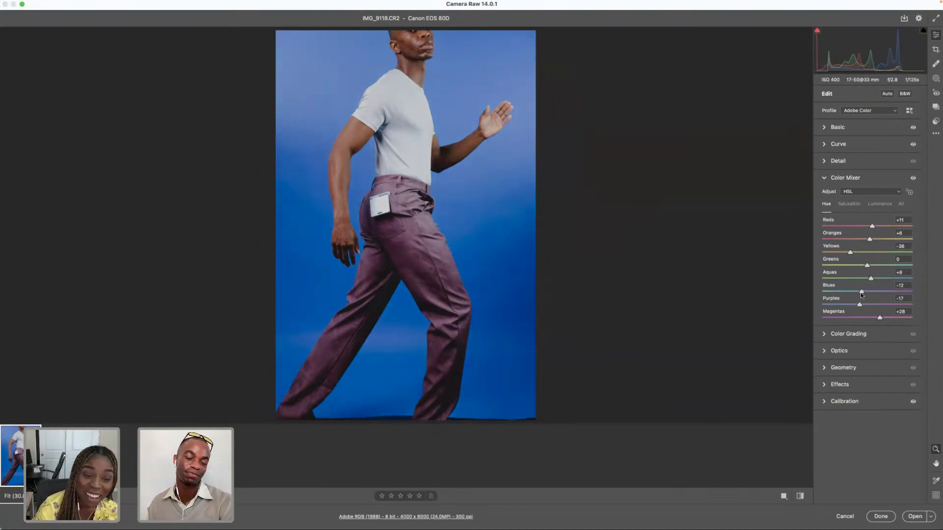
# - In the Color Mixer, set the Blues hue to -20 and the Blues luminance to +31
pyautogui.moveTo(861, 294); pyautogui.dragTo(859, 294)
pyautogui.click(849, 206)
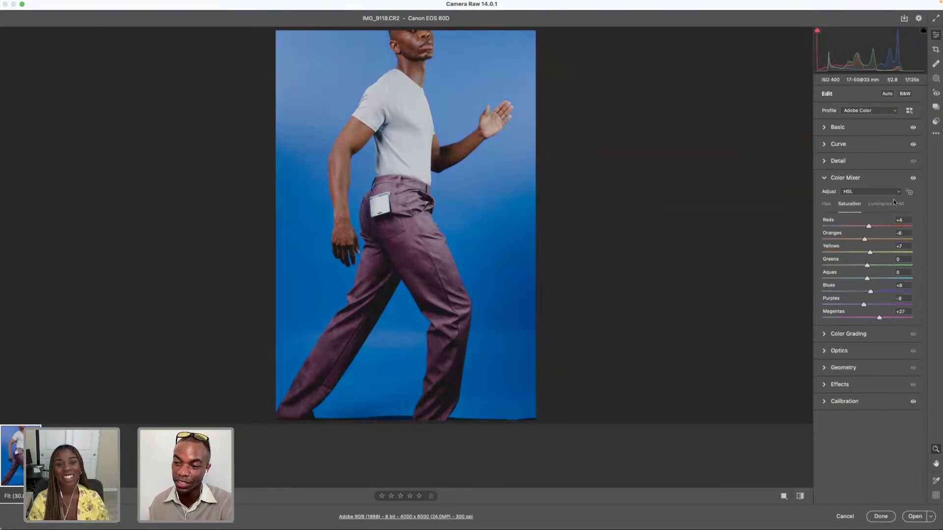
pyautogui.click(887, 203)
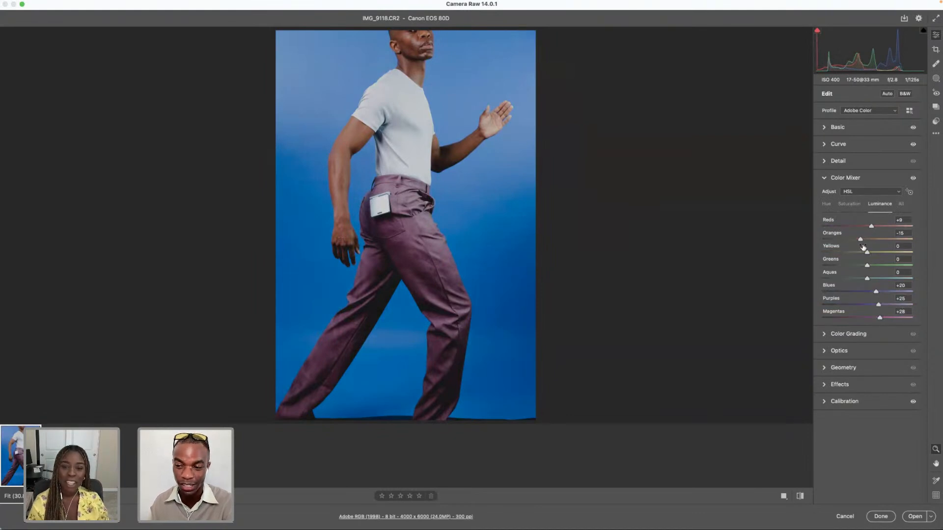
pyautogui.moveTo(878, 292); pyautogui.dragTo(877, 290)
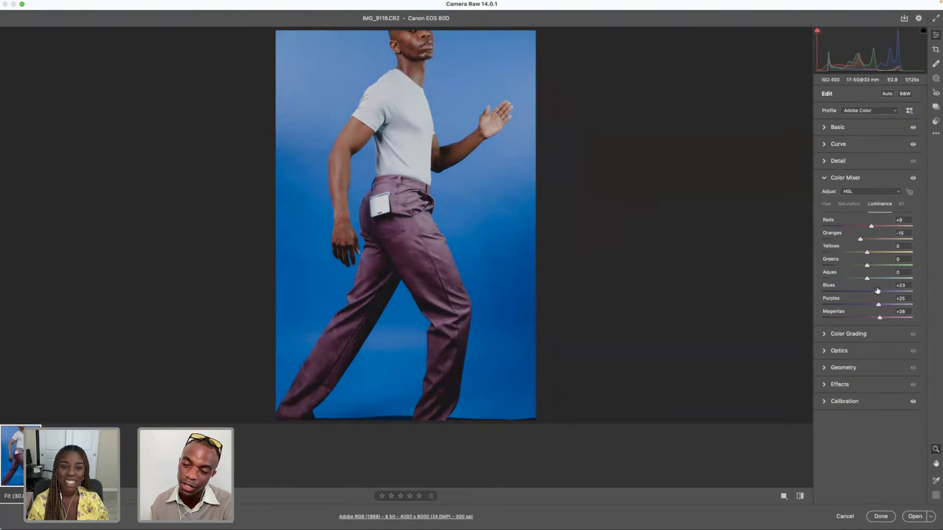
pyautogui.moveTo(876, 290); pyautogui.dragTo(881, 289)
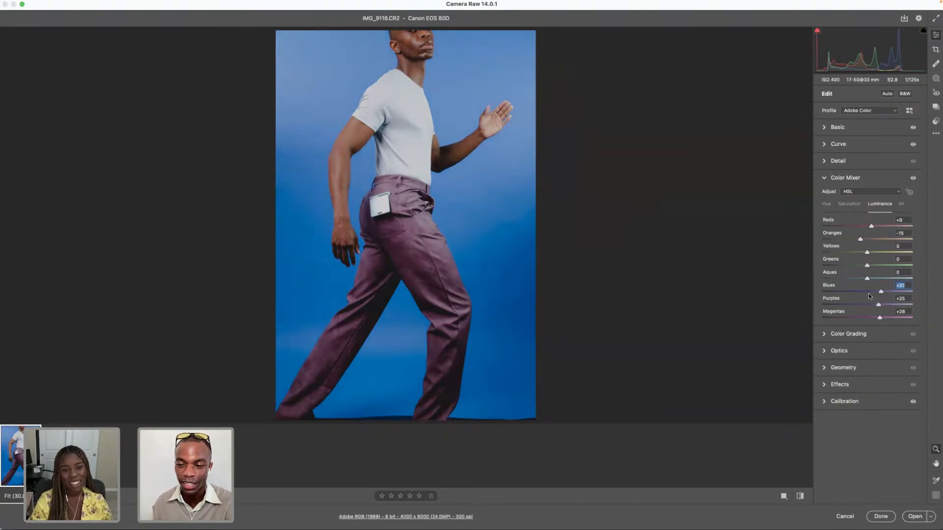
# - Set the Color Mixer saturation of Aquas to +1, Blues to +4, Purples to -18 and Magentas to +35, and raise the Oranges saturation
pyautogui.click(851, 193)
pyautogui.click(826, 204)
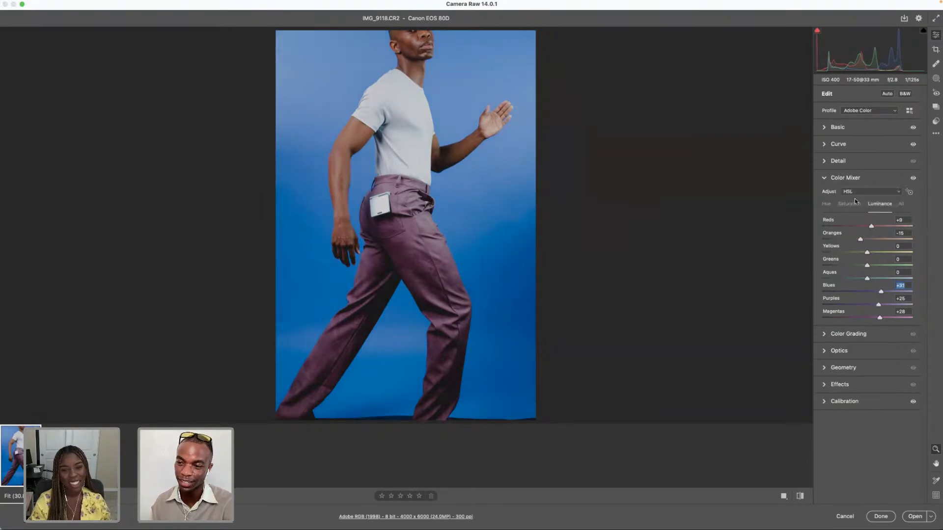
pyautogui.click(855, 205)
pyautogui.moveTo(874, 293); pyautogui.dragTo(883, 318)
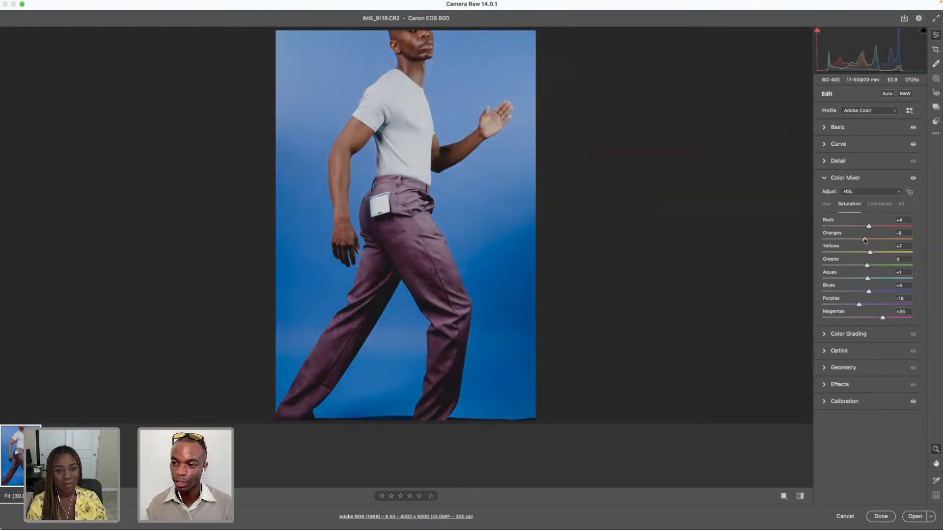
pyautogui.moveTo(876, 241)
pyautogui.mouseDown()
pyautogui.moveTo(854, 240)
pyautogui.moveTo(868, 243)
pyautogui.mouseUp()
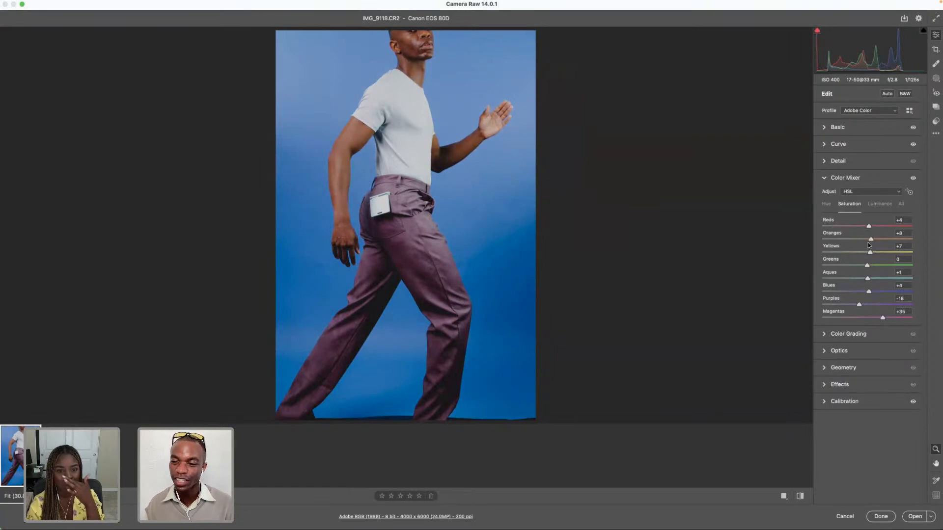
pyautogui.click(826, 204)
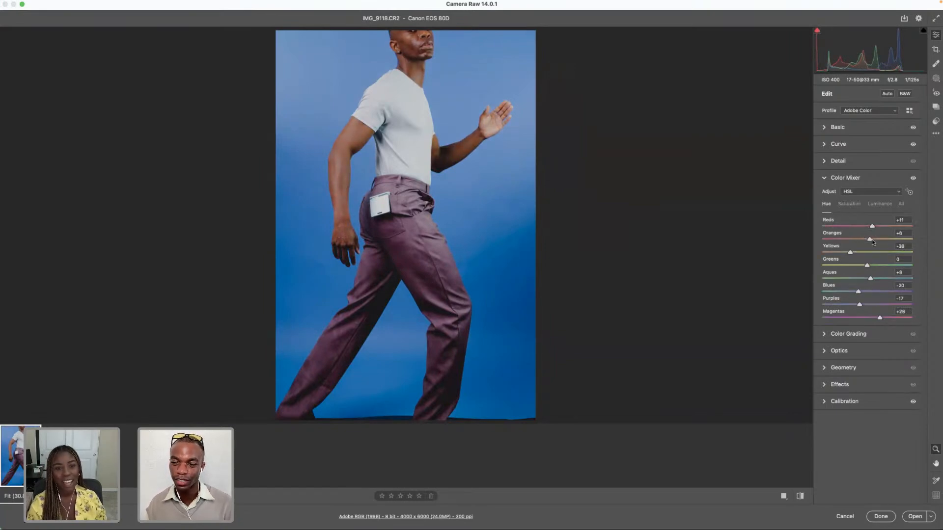
pyautogui.moveTo(869, 239)
pyautogui.mouseDown()
pyautogui.moveTo(861, 240)
pyautogui.moveTo(869, 239)
pyautogui.mouseUp()
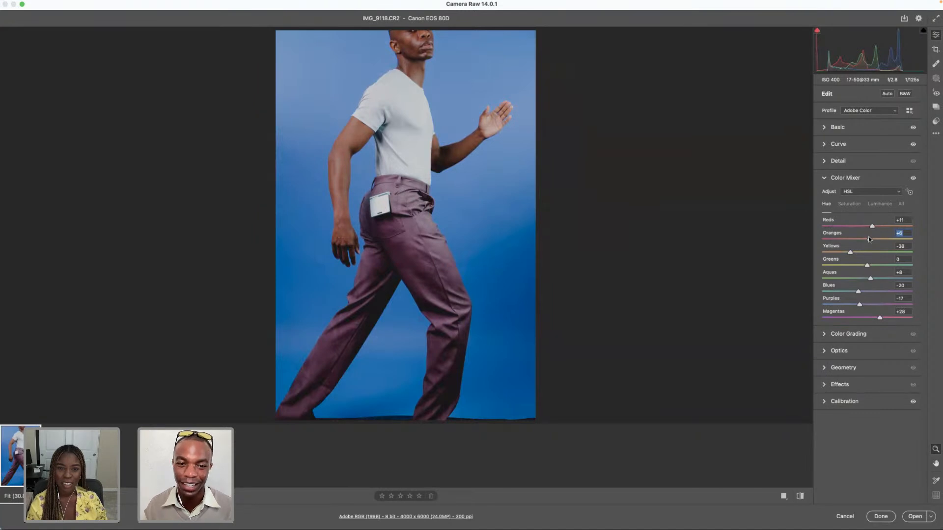
# - Set Highlights to -17 and Shadows to +15 in the Basic adjustments, and review the point curve
pyautogui.click(831, 128)
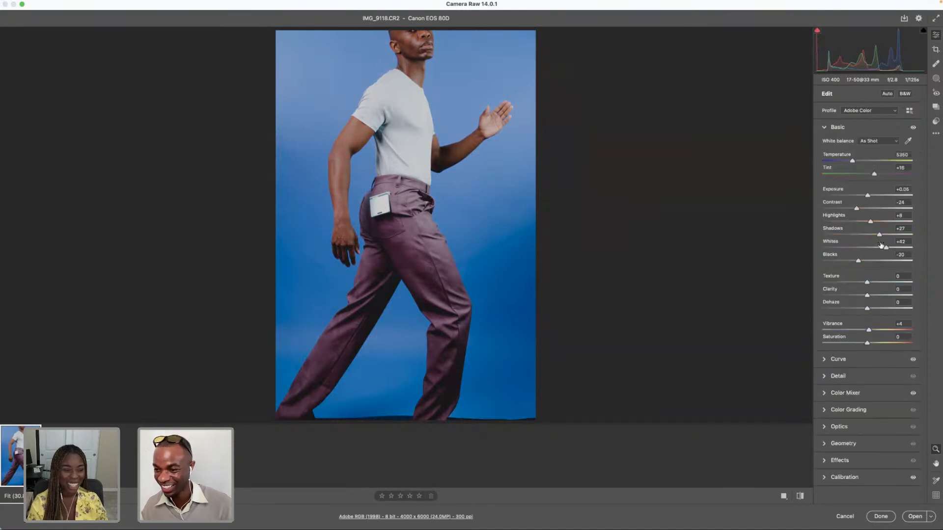
pyautogui.moveTo(869, 221)
pyautogui.mouseDown()
pyautogui.moveTo(860, 225)
pyautogui.moveTo(872, 239)
pyautogui.mouseUp()
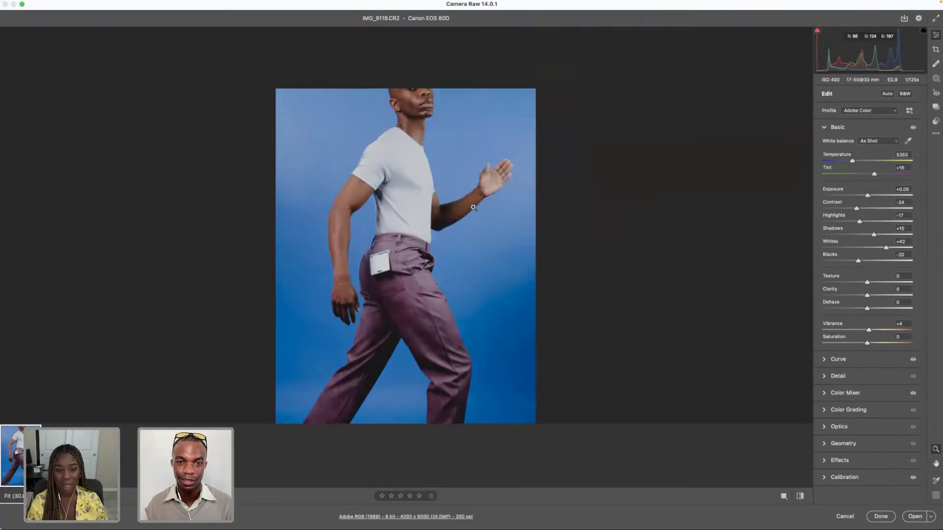
pyautogui.press('alt')
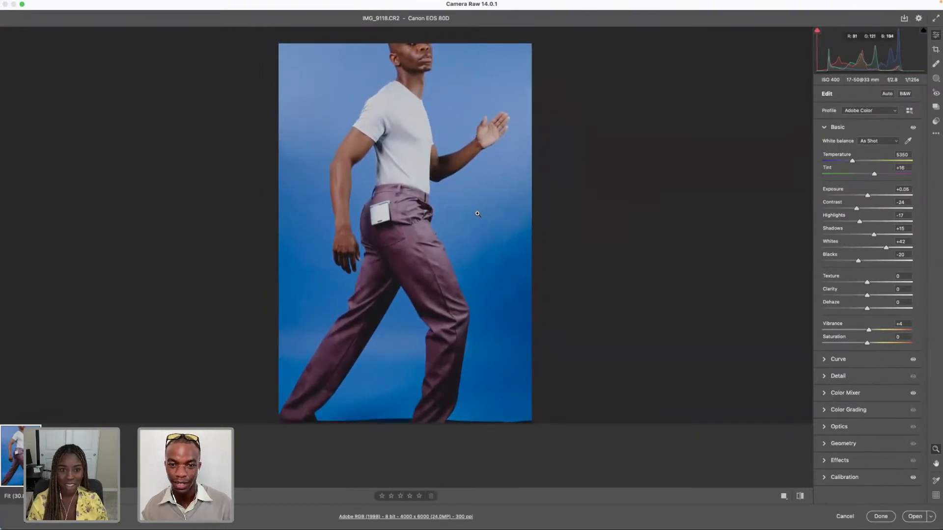
pyautogui.click(828, 360)
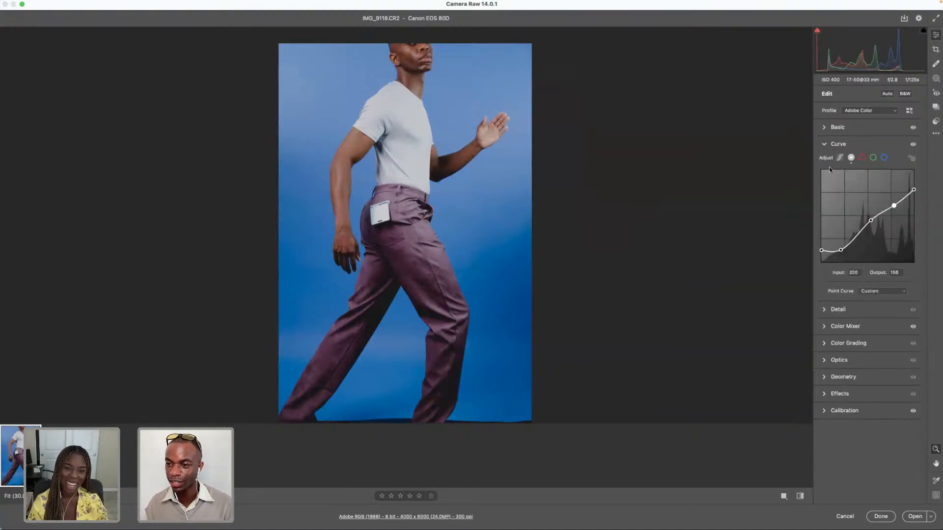
pyautogui.click(823, 145)
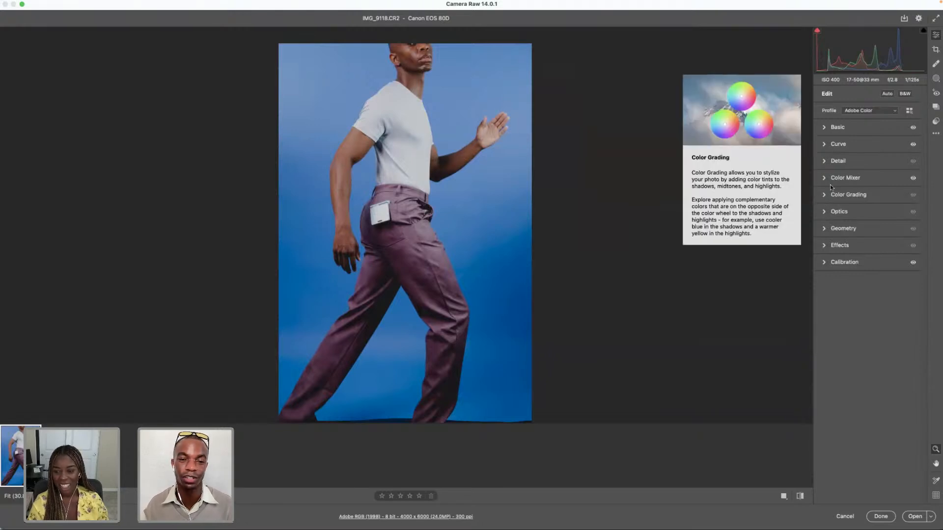
pyautogui.scroll(1, 489, 203)
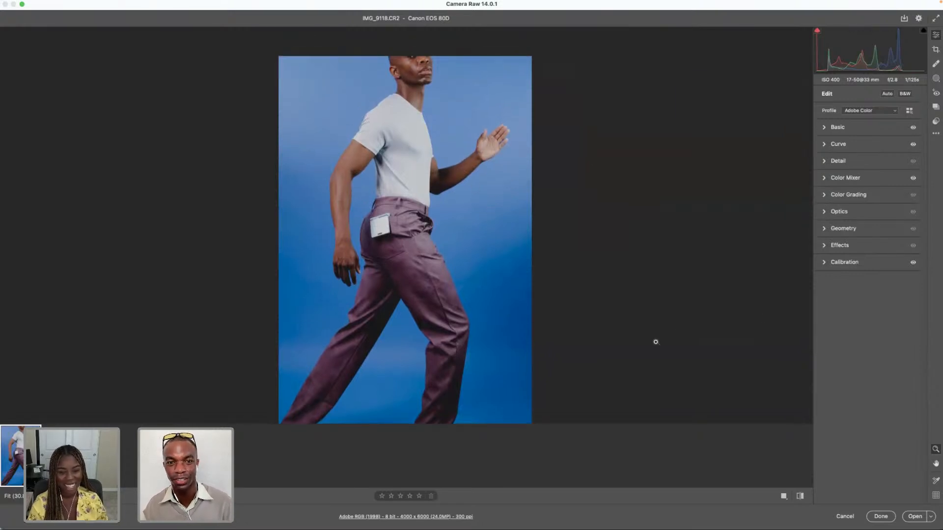
# - Open the graded IMG_9118.CR2 in Photoshop and crop it to a 4:5 ratio, cutting through the face and lower legs
pyautogui.click(910, 517)
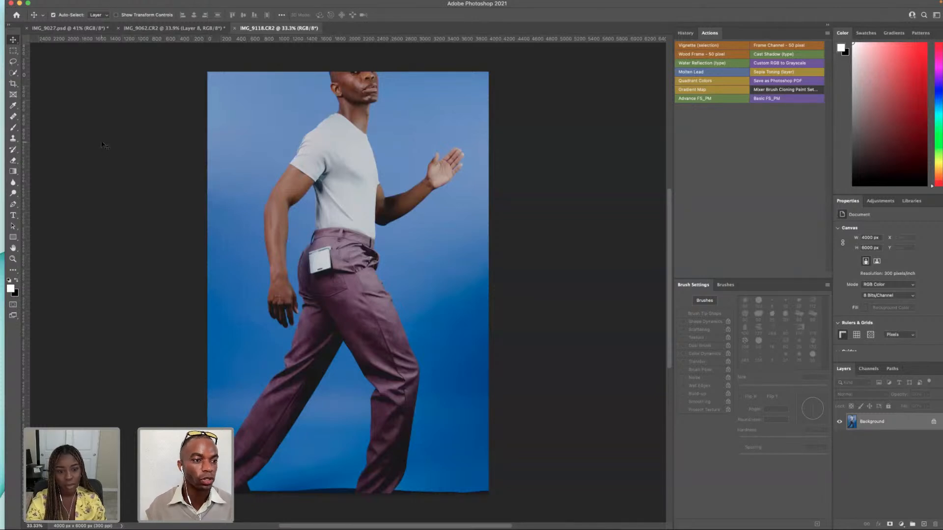
pyautogui.click(13, 83)
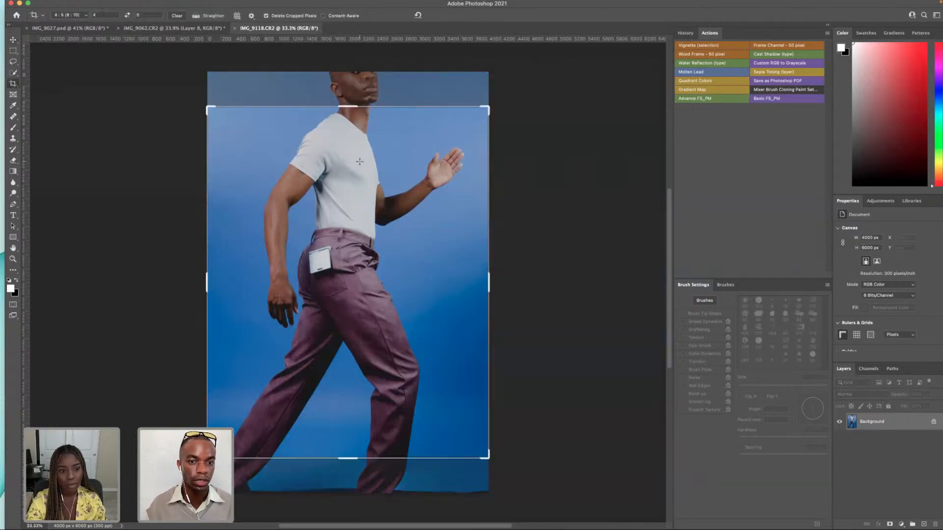
pyautogui.click(367, 187)
pyautogui.moveTo(367, 187); pyautogui.dragTo(365, 192)
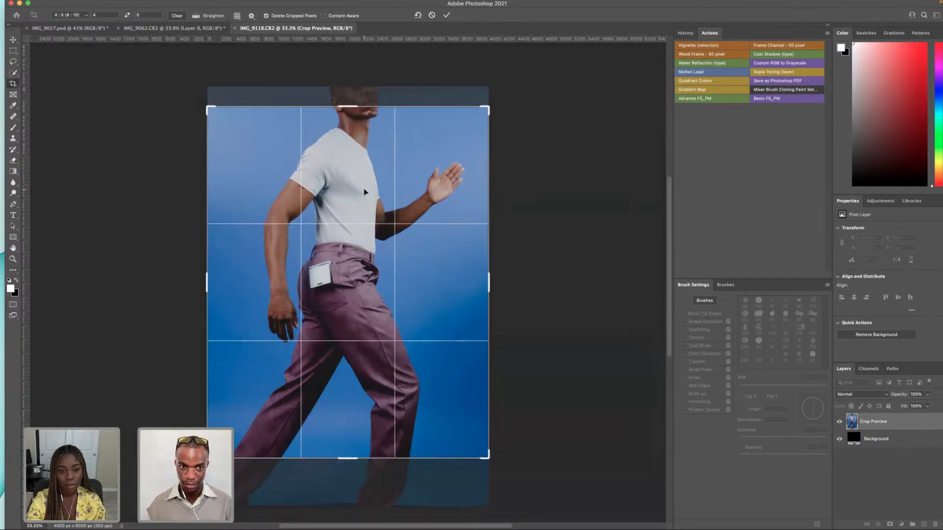
pyautogui.press('Return')
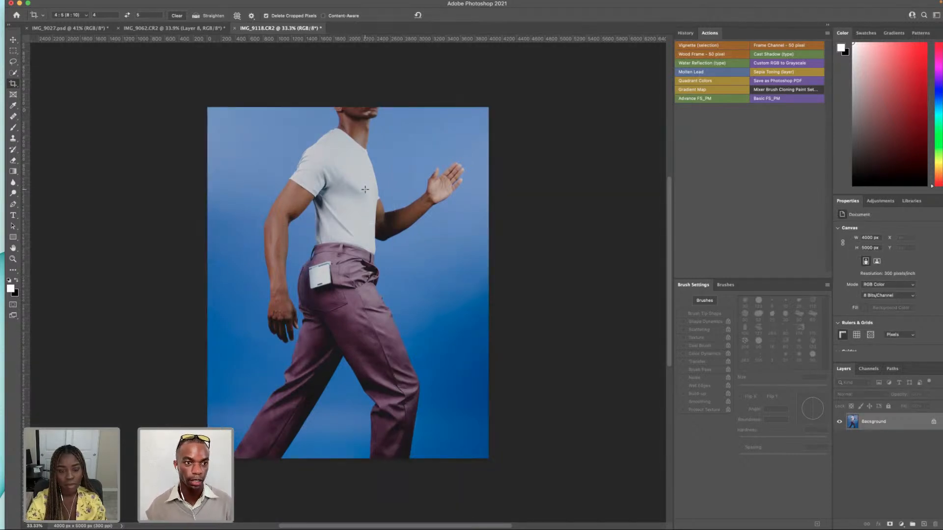
pyautogui.scroll(-10, 356, 188)
pyautogui.hscroll(-8, 356, 188)
pyautogui.scroll(10, 348, 186)
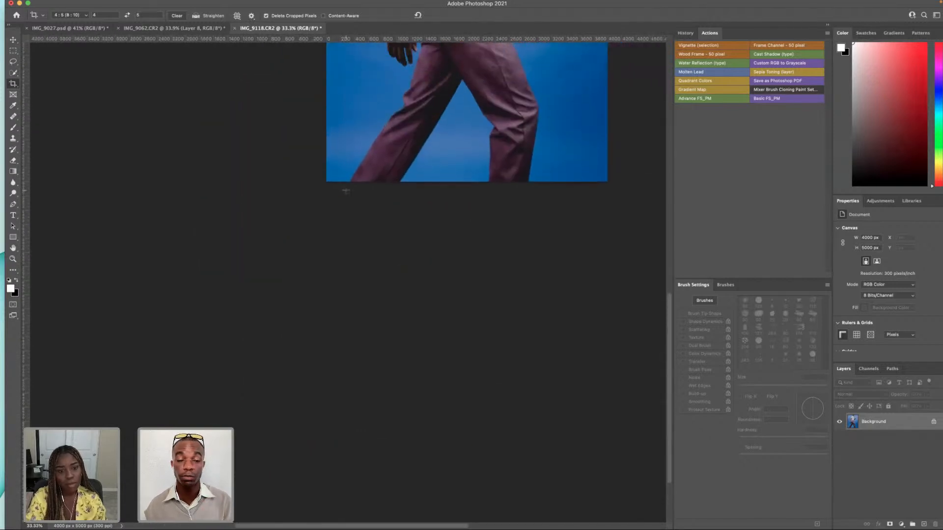
pyautogui.hscroll(8, 344, 194)
pyautogui.scroll(5, 342, 196)
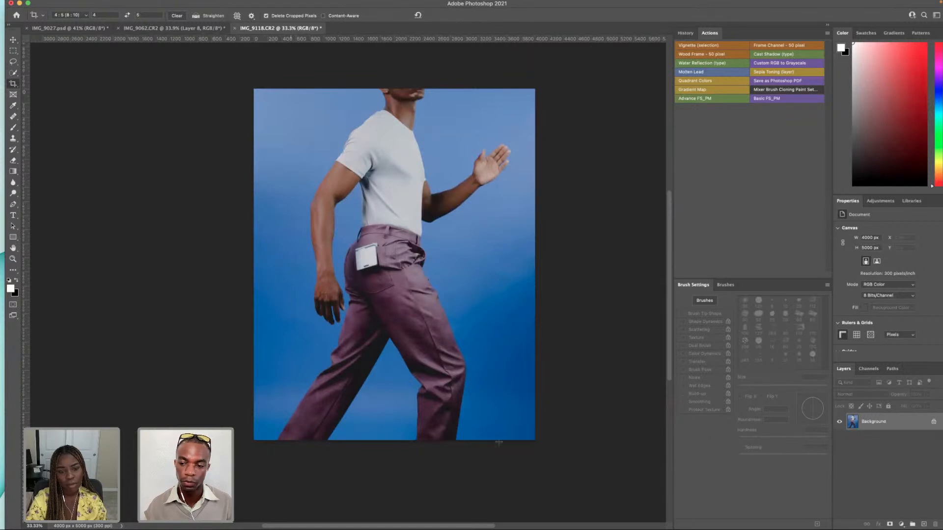
pyautogui.moveTo(357, 528)
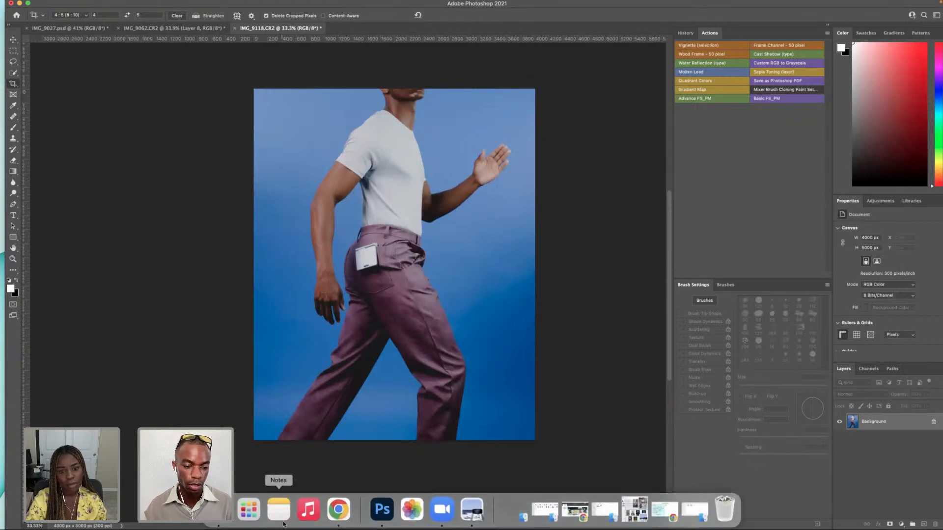
pyautogui.click(219, 511)
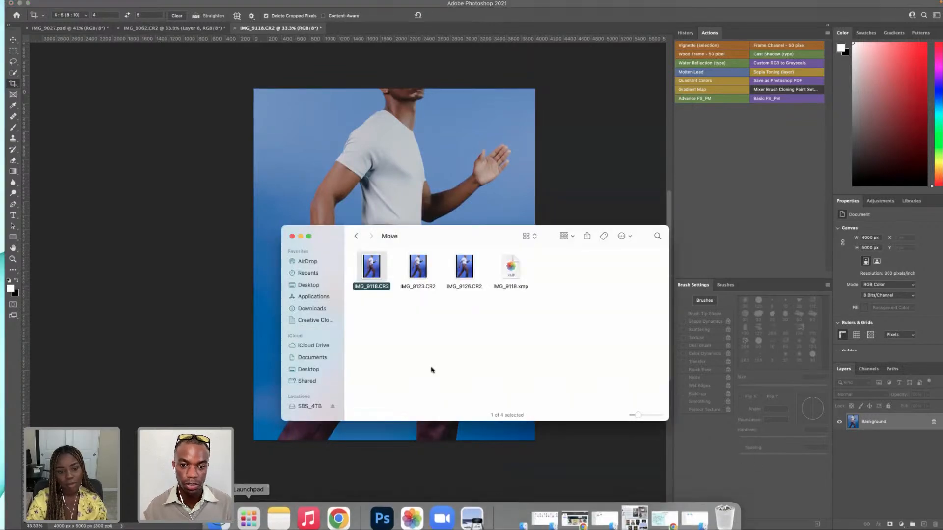
pyautogui.click(480, 316)
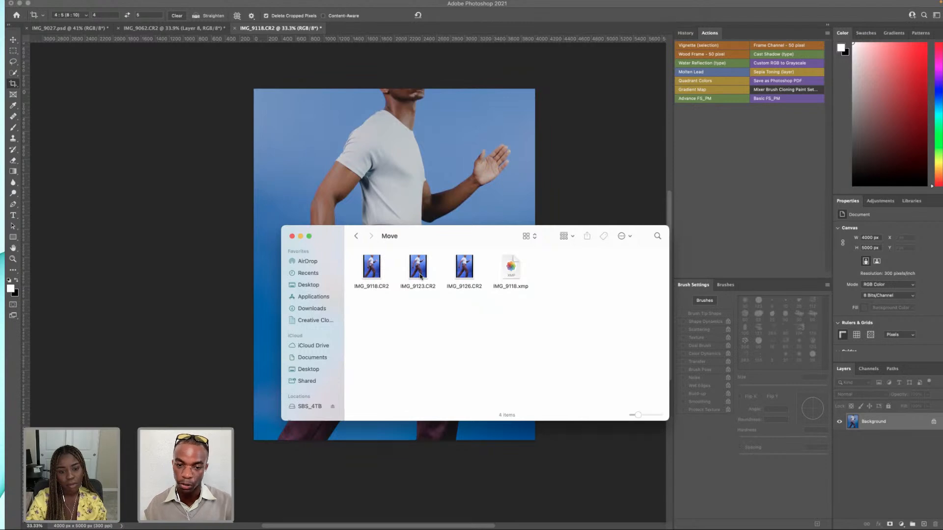
pyautogui.click(373, 278)
pyautogui.doubleClick(373, 278)
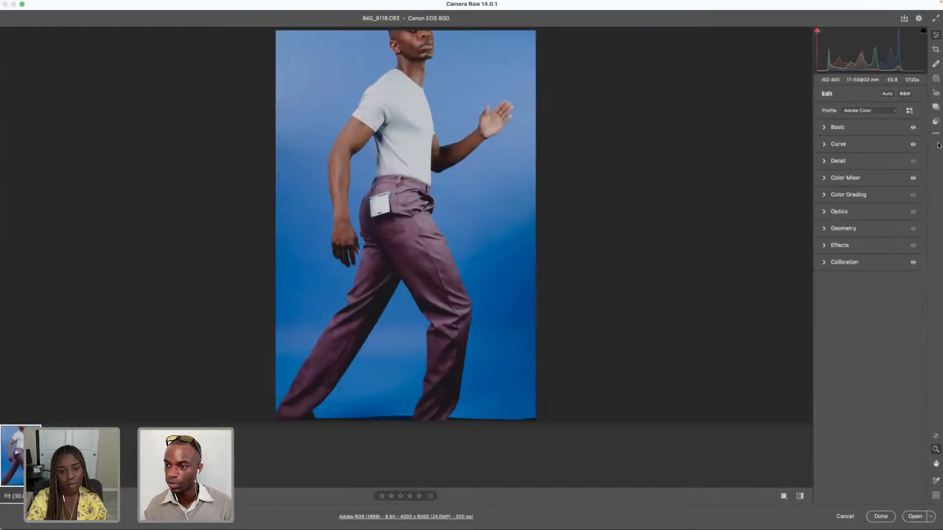
pyautogui.click(845, 518)
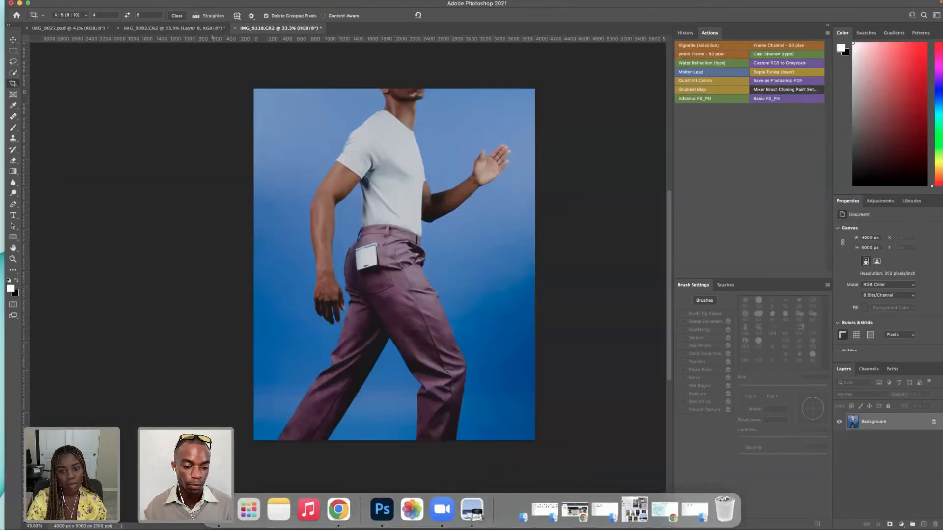
# - Open IMG_9123.CR2 from the Move folder in Camera Raw
pyautogui.click(278, 513)
pyautogui.click(416, 275)
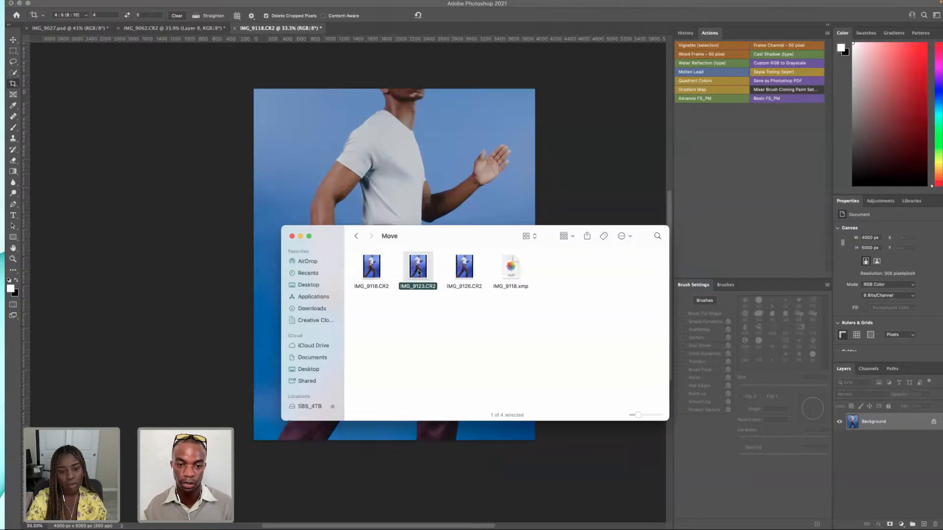
pyautogui.doubleClick(419, 273)
# - Load the saved settings file IMG_9118.xmp from the Move folder inside DAY_2_PHOTOS onto the IMG_9123.CR2 photo
pyautogui.click(935, 133)
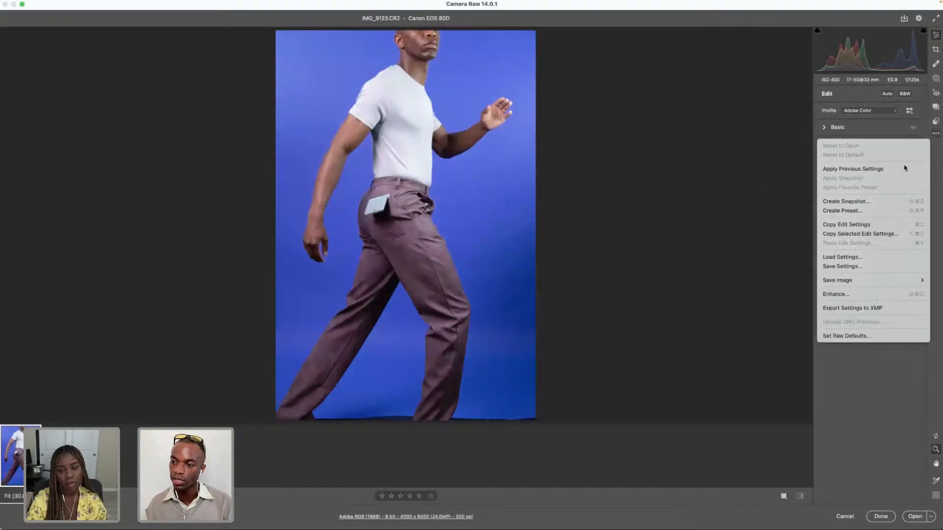
pyautogui.click(864, 259)
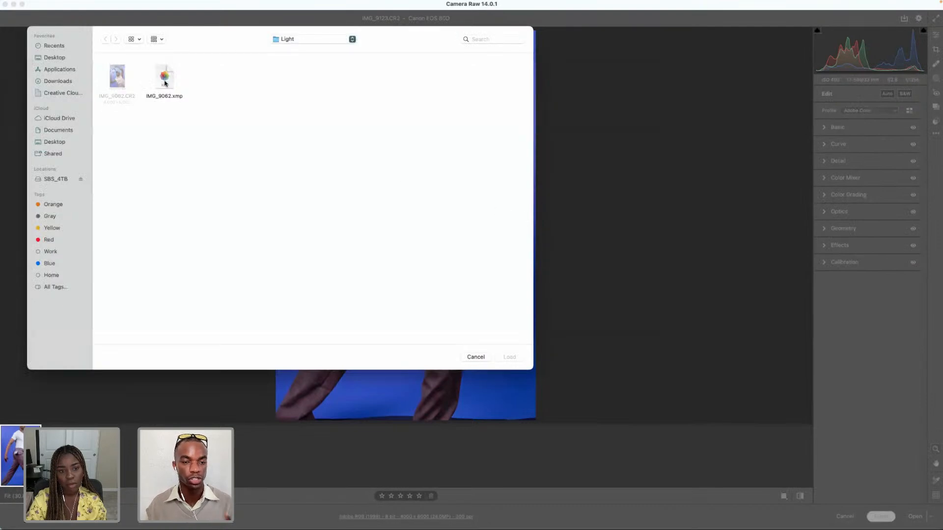
pyautogui.click(295, 40)
pyautogui.click(297, 51)
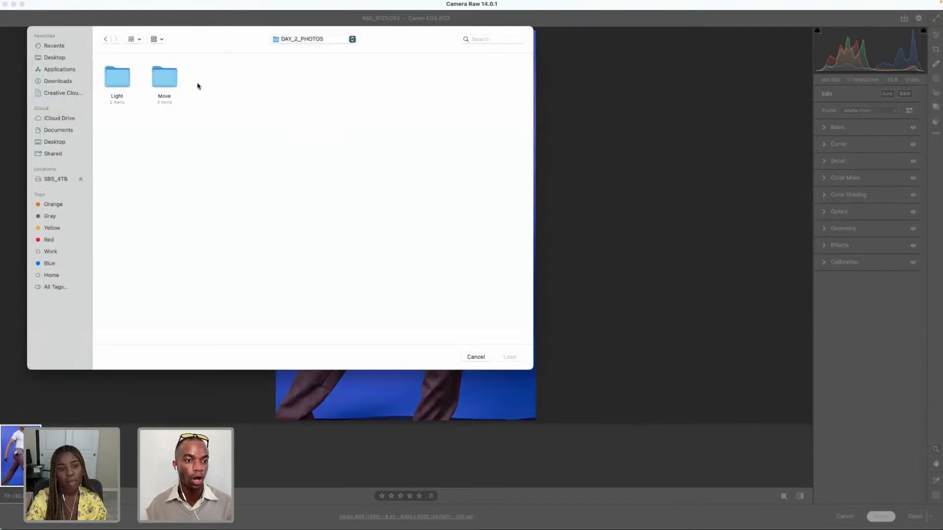
pyautogui.doubleClick(166, 80)
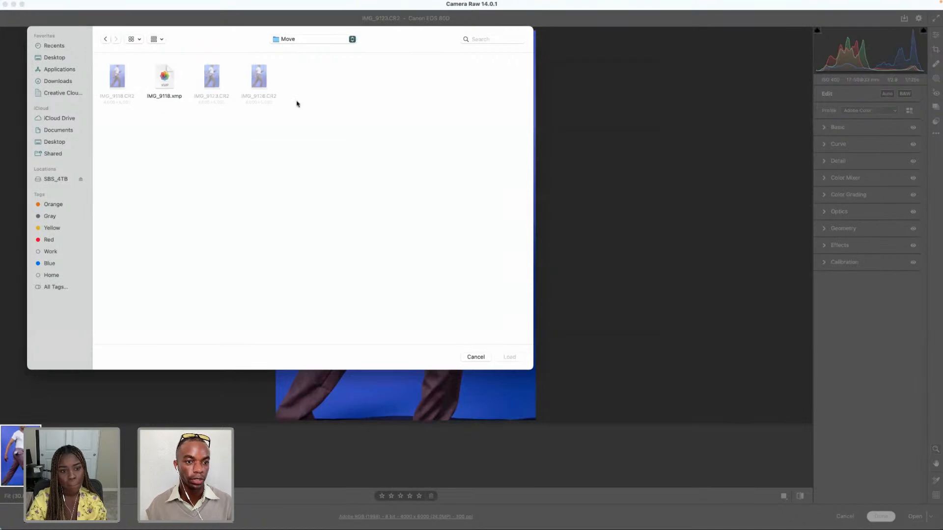
pyautogui.click(163, 76)
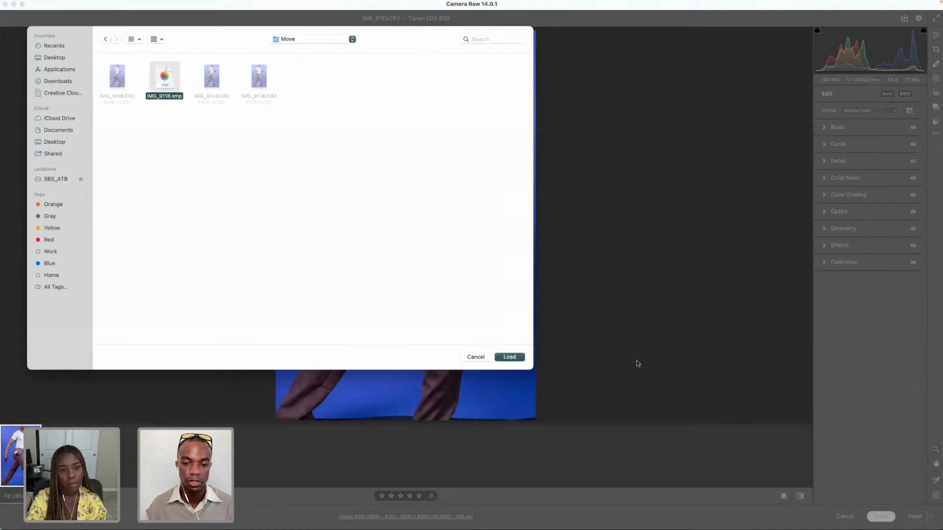
pyautogui.click(513, 358)
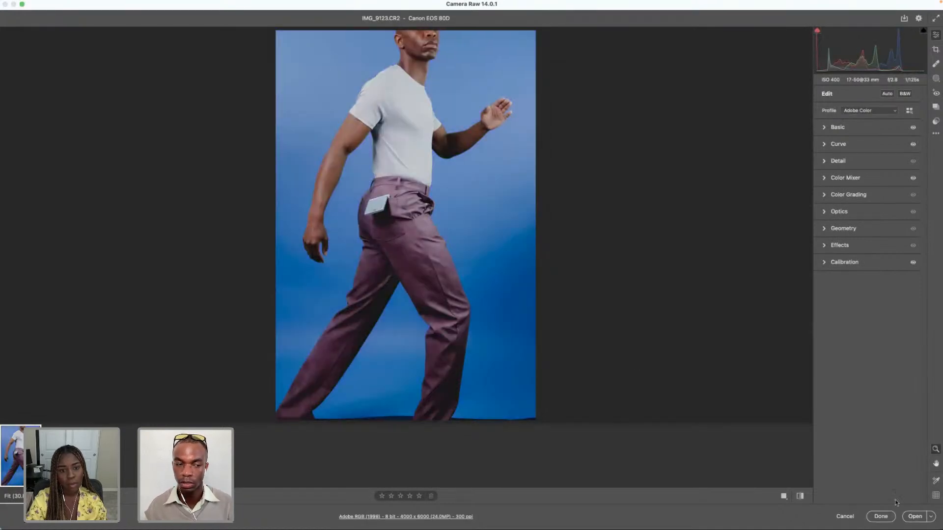
# - Open the graded IMG_9123.CR2 in Photoshop and crop it to the 4:5 ratio, cutting off the head and feet
pyautogui.click(914, 517)
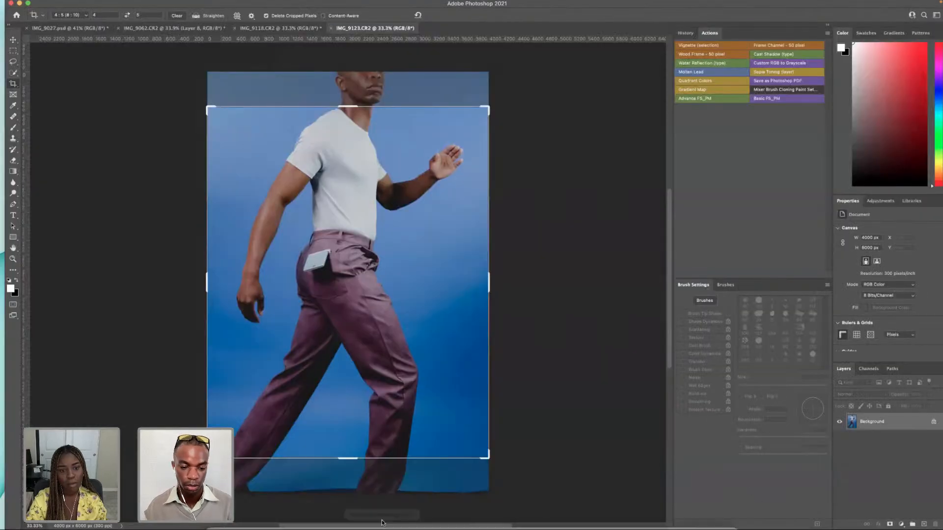
pyautogui.click(363, 279)
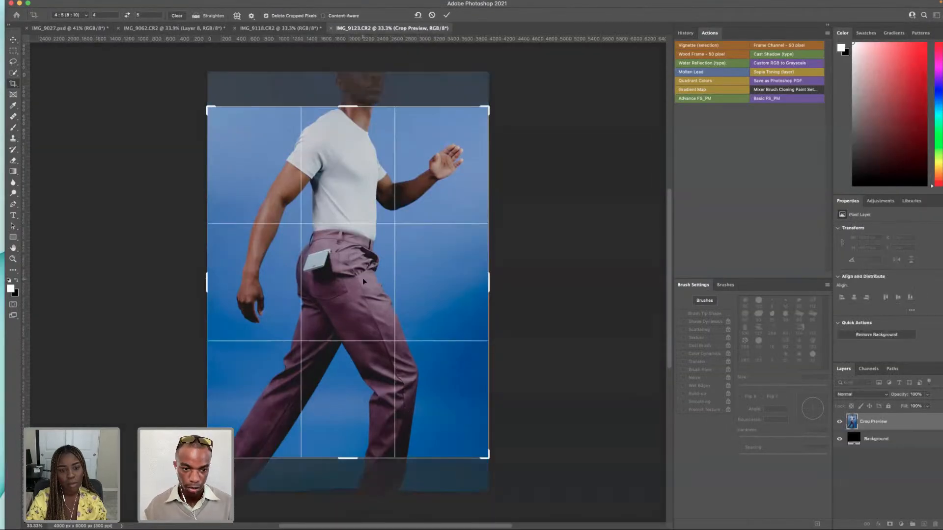
pyautogui.press('Return')
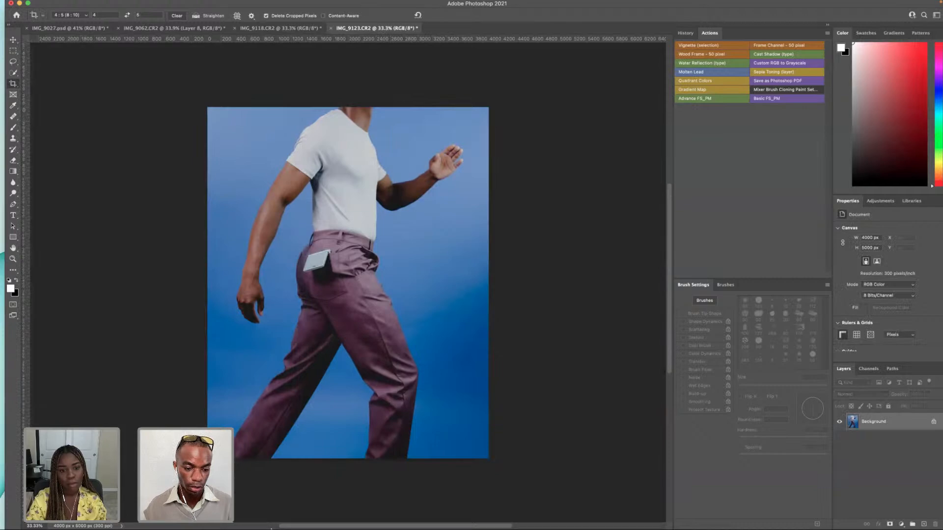
# - Open IMG_9126.CR2 from the Move folder in Camera Raw and load the IMG_9118.xmp settings onto it
pyautogui.click(270, 511)
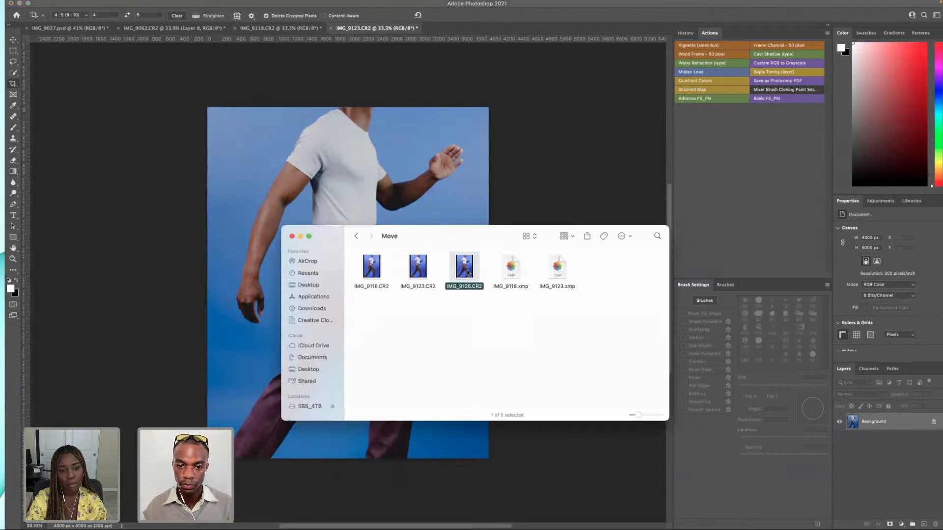
pyautogui.doubleClick(467, 273)
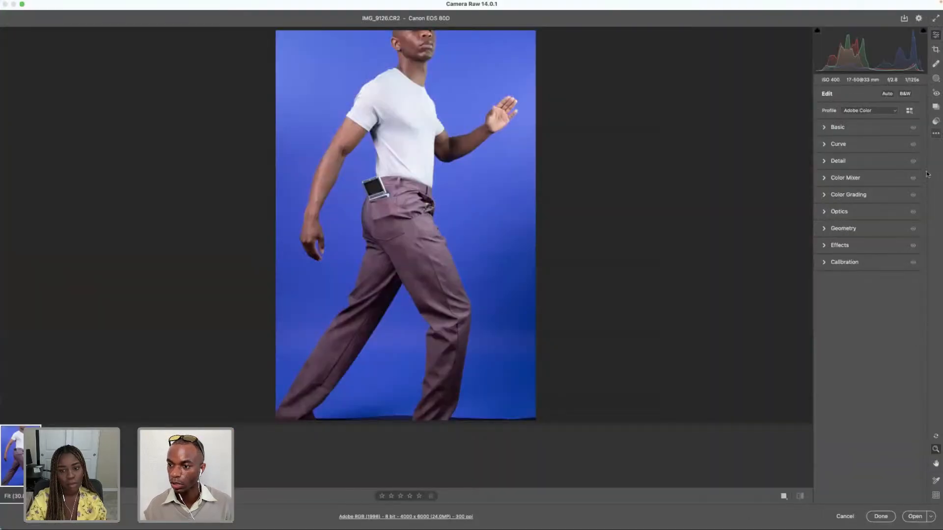
pyautogui.click(936, 133)
pyautogui.click(860, 259)
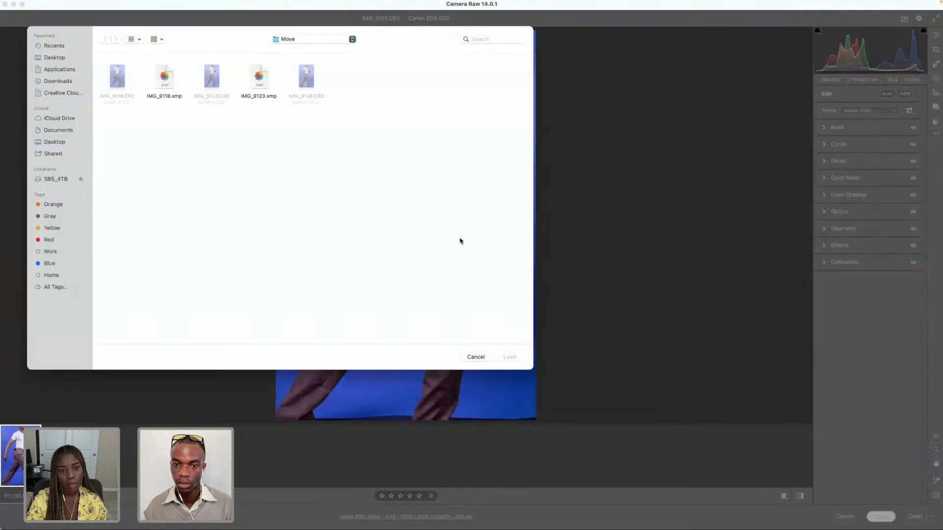
pyautogui.doubleClick(164, 77)
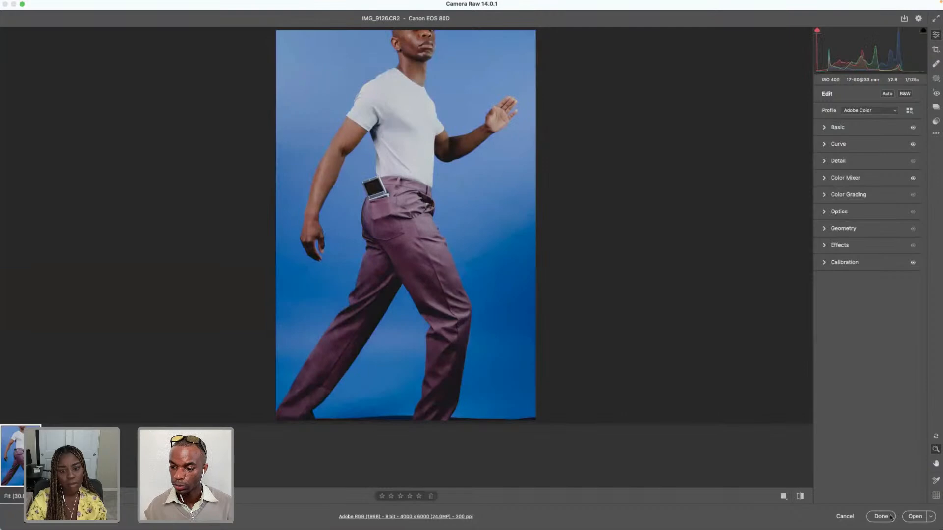
# - Open the graded IMG_9126.CR2 in Photoshop and crop it to the same 4:5 ratio
pyautogui.click(915, 517)
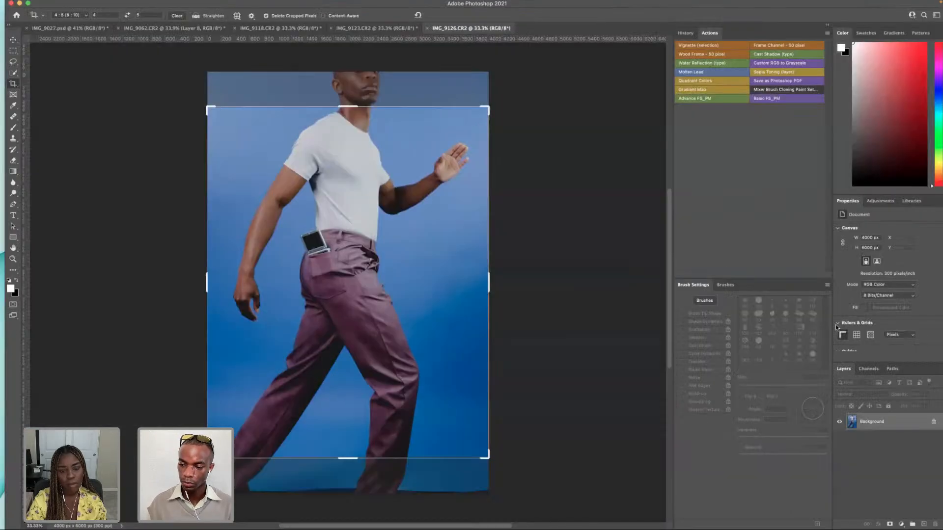
pyautogui.click(440, 299)
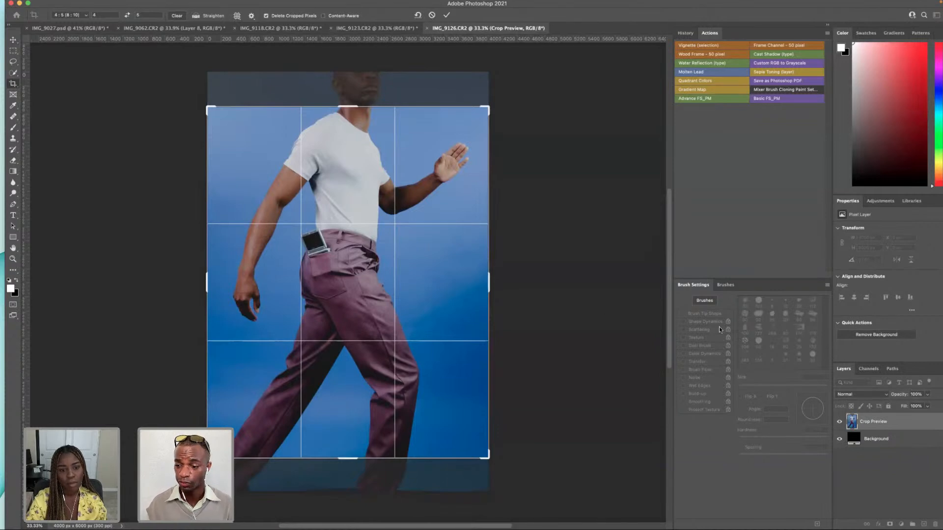
pyautogui.press('Return')
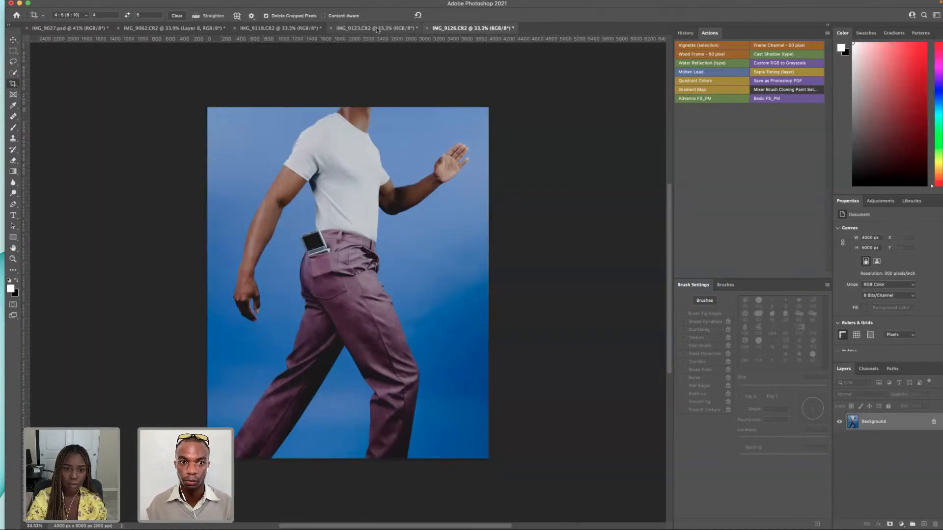
# - In IMG_9123.CR2, select a rectangle around the console in the back pocket and copy it to a new layer
pyautogui.press('m')
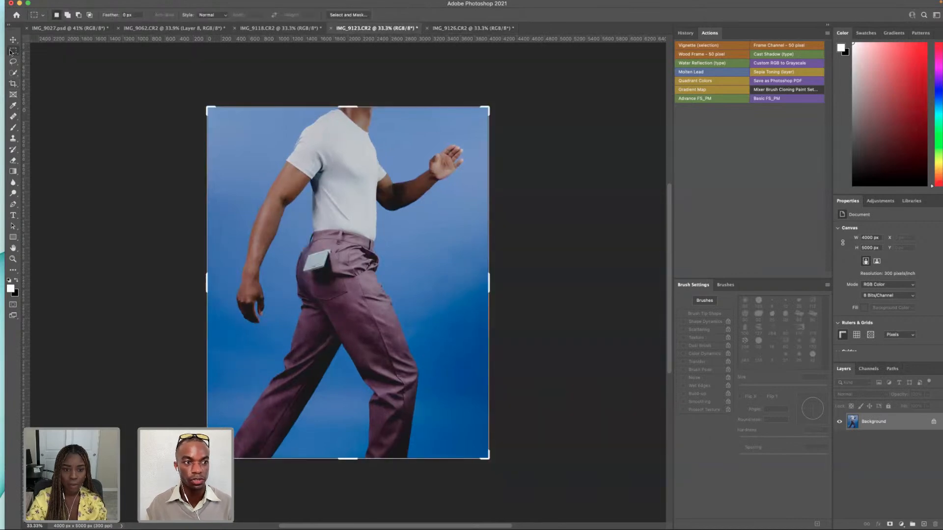
pyautogui.moveTo(295, 243); pyautogui.dragTo(357, 291)
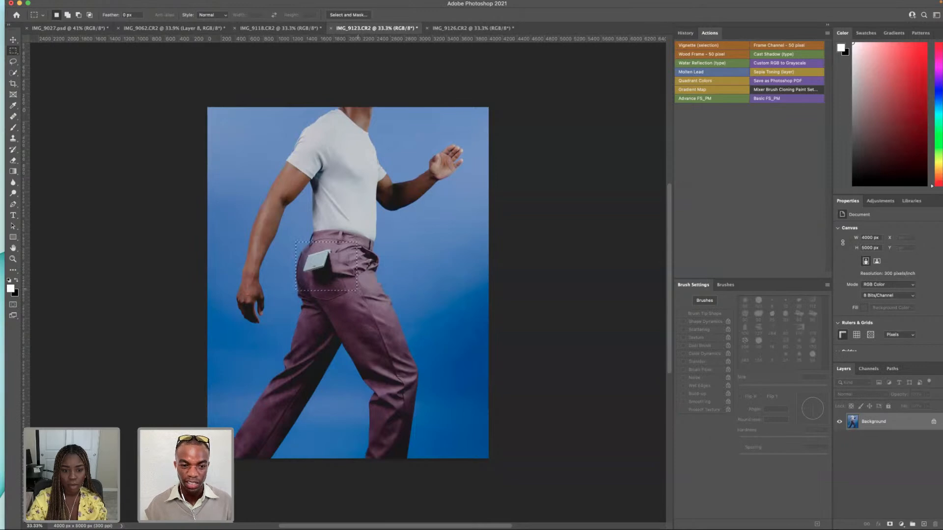
pyautogui.rightClick(343, 274)
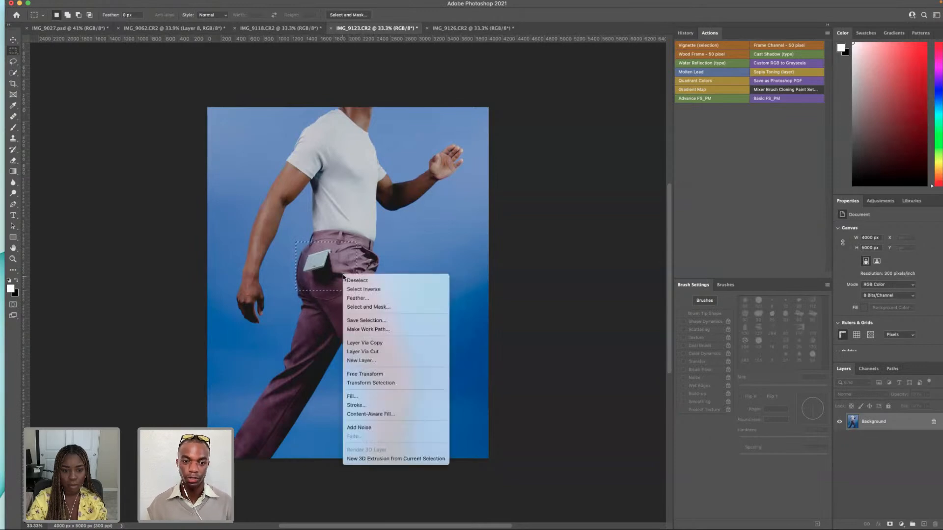
pyautogui.click(381, 346)
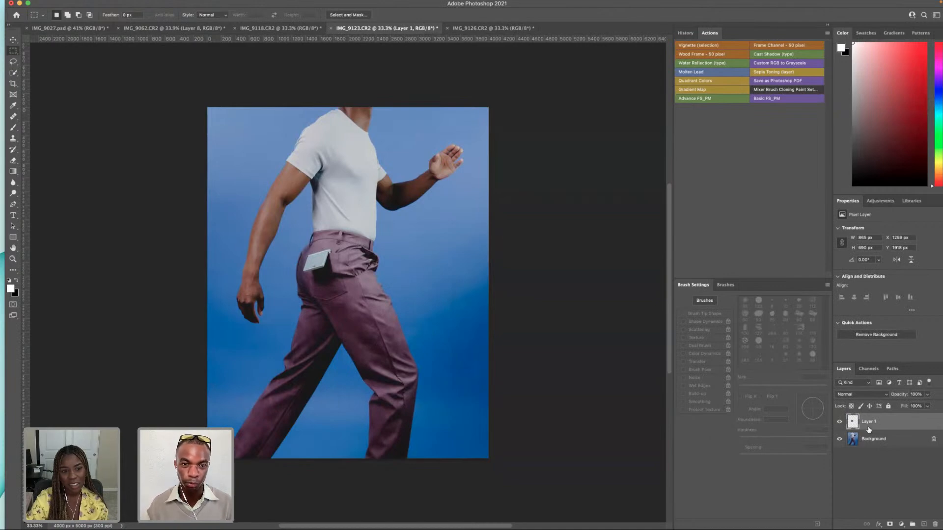
# - Paste the console patch from IMG_9123 into the IMG_9118 document, position it over the back pocket, and toggle its visibility
pyautogui.click(279, 28)
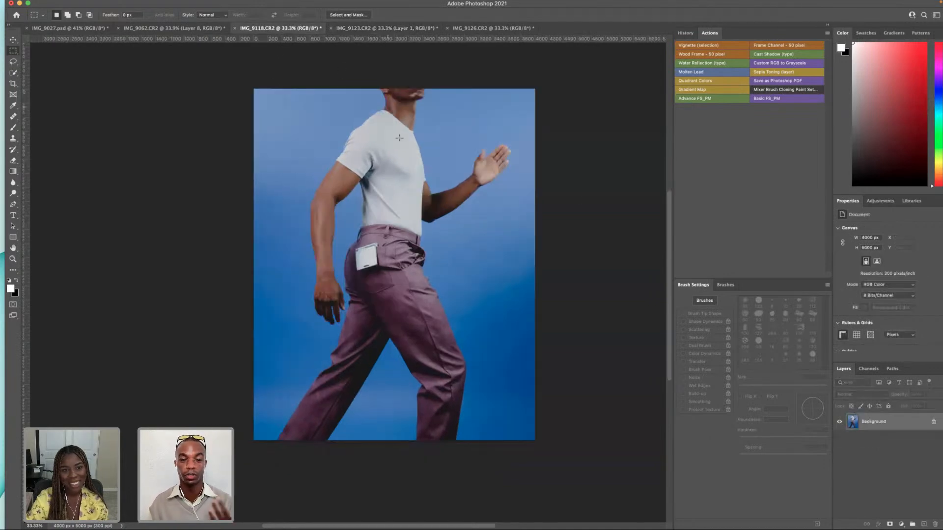
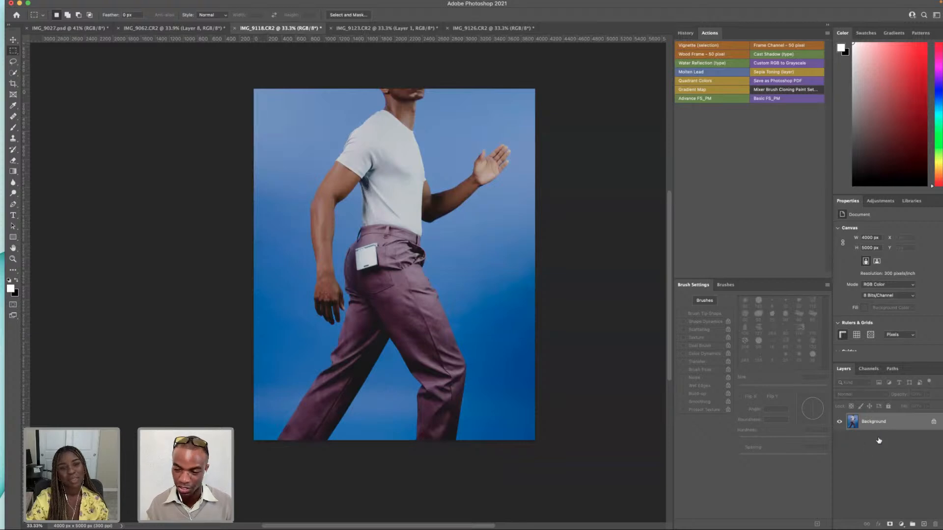
pyautogui.press('super+v')
pyautogui.click(13, 40)
pyautogui.moveTo(443, 277); pyautogui.dragTo(401, 277)
pyautogui.click(839, 421)
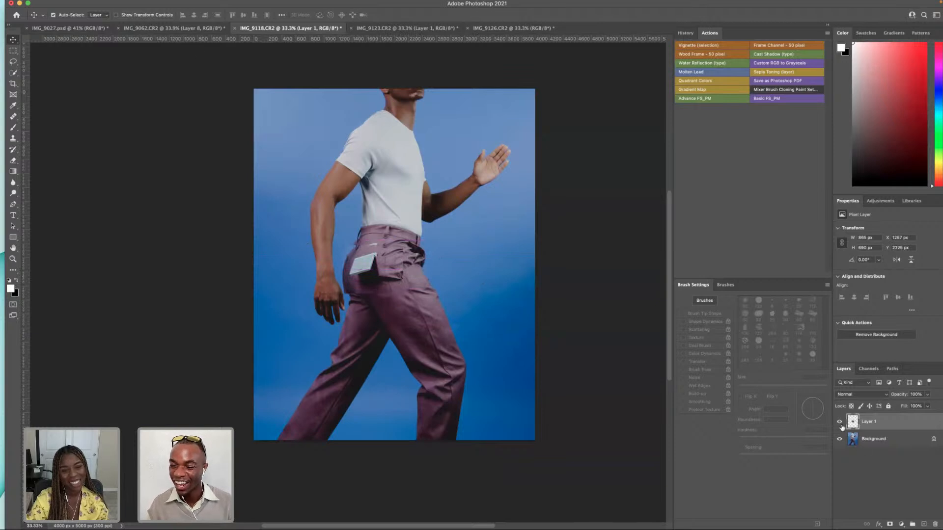
# - In IMG_9126.CR2, unlock the background and copy a rectangle of about 1511 × 1044 px around the open console to a new layer
pyautogui.click(535, 28)
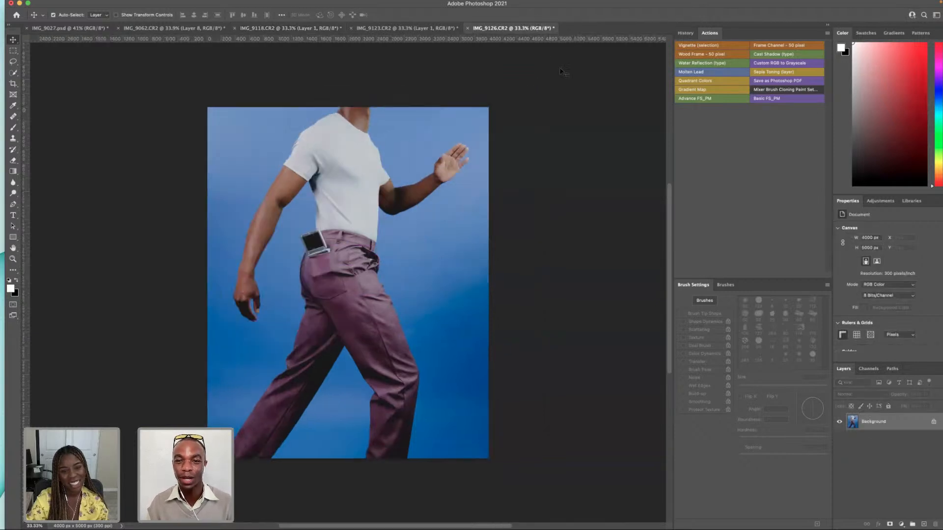
pyautogui.click(934, 422)
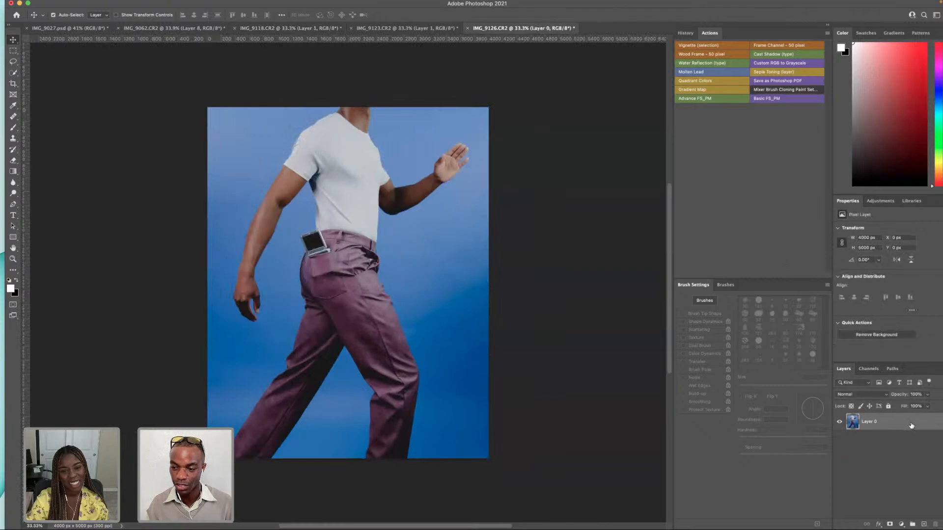
pyautogui.click(13, 51)
pyautogui.moveTo(293, 231); pyautogui.dragTo(377, 300)
pyautogui.moveTo(281, 225); pyautogui.dragTo(388, 297)
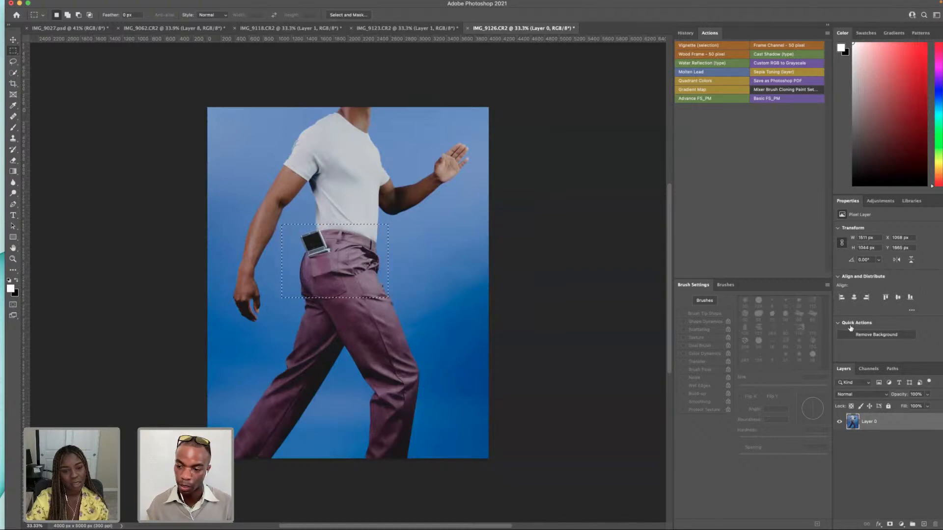
pyautogui.rightClick(329, 240)
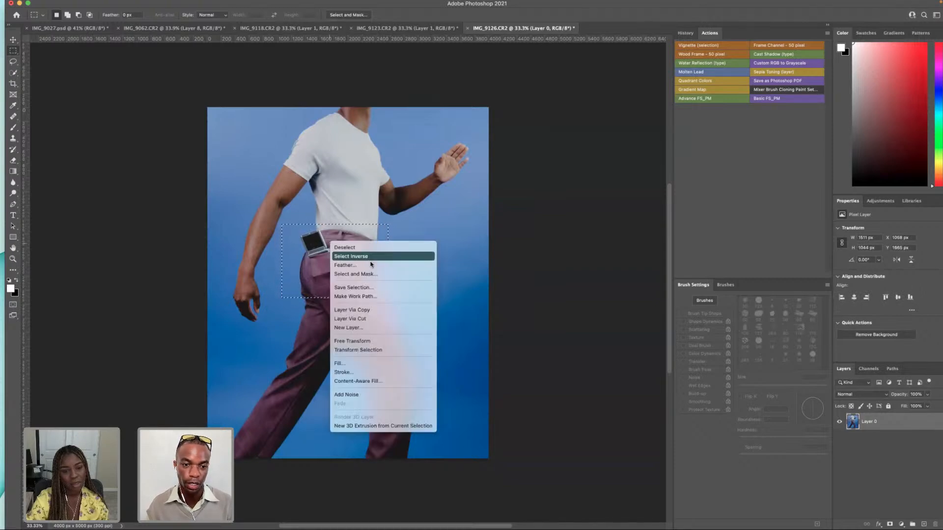
pyautogui.click(376, 310)
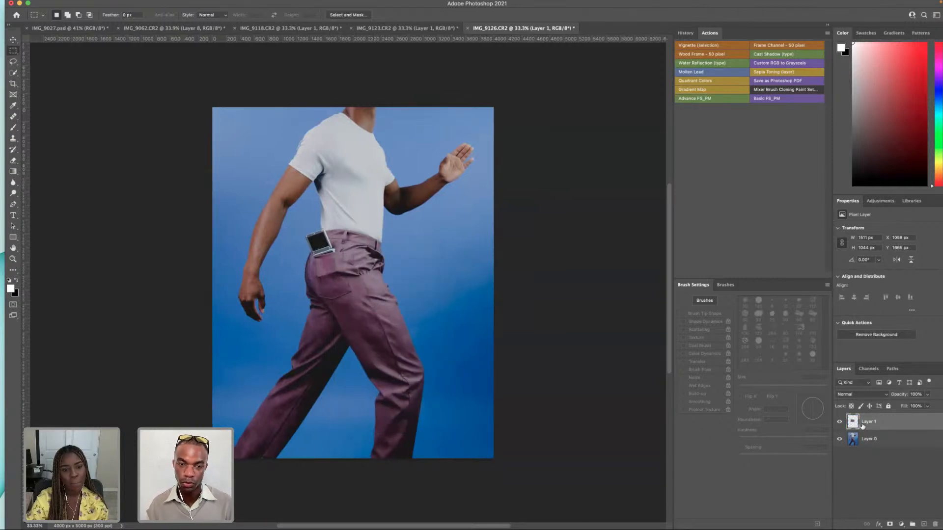
# - Paste the open-console patch from IMG_9126 into the IMG_9118 document as Layer 2 and hide it
pyautogui.click(306, 29)
pyautogui.press('super+v')
pyautogui.click(839, 422)
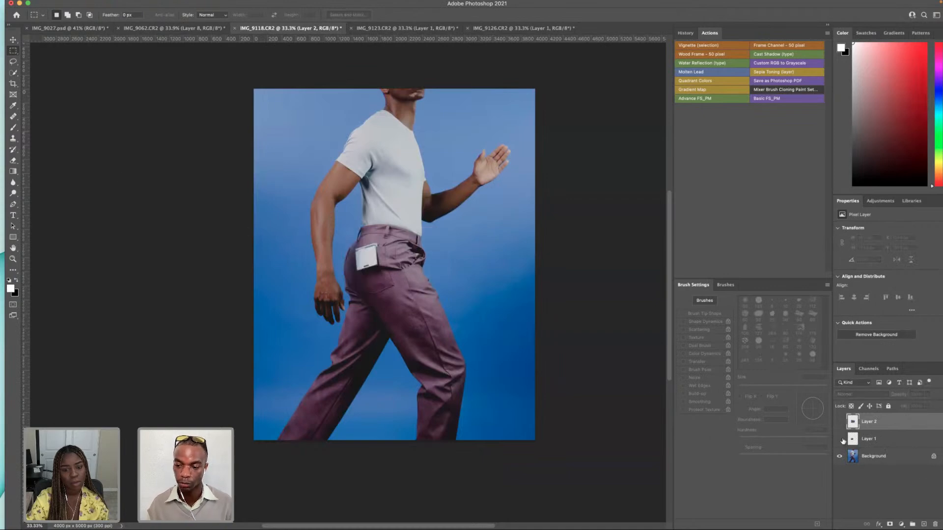
# - Show Layer 1, move it up toward the background's console, and set its opacity to 46%
pyautogui.click(840, 438)
pyautogui.click(13, 39)
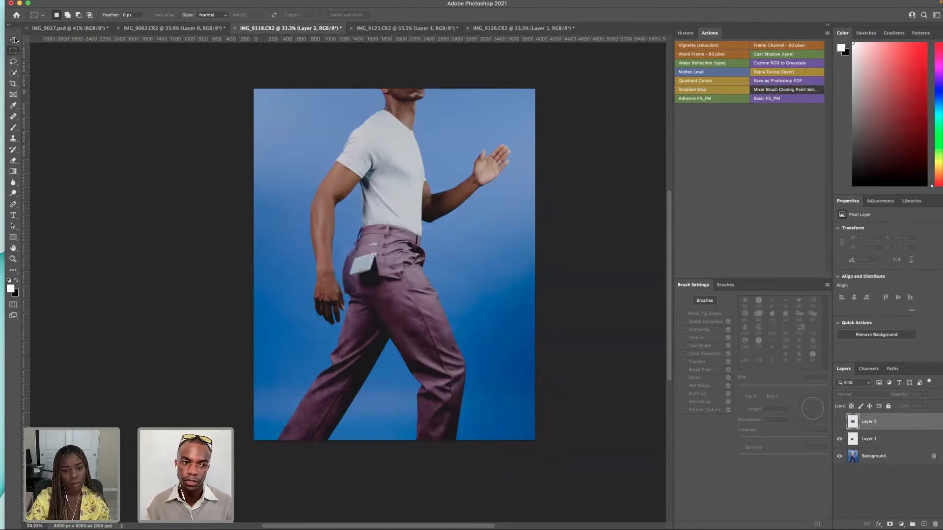
pyautogui.scroll(6, 368, 275)
pyautogui.moveTo(367, 275); pyautogui.dragTo(368, 247)
pyautogui.click(928, 395)
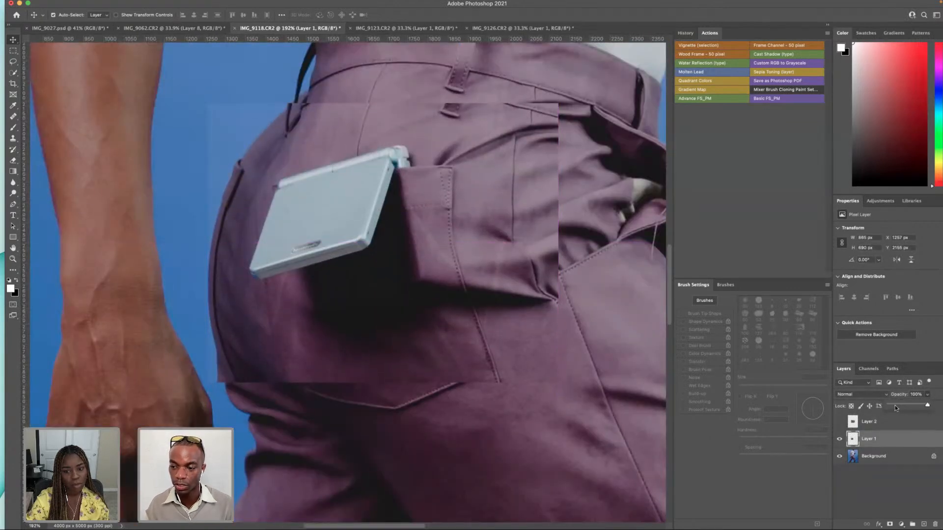
pyautogui.moveTo(902, 405); pyautogui.dragTo(906, 402)
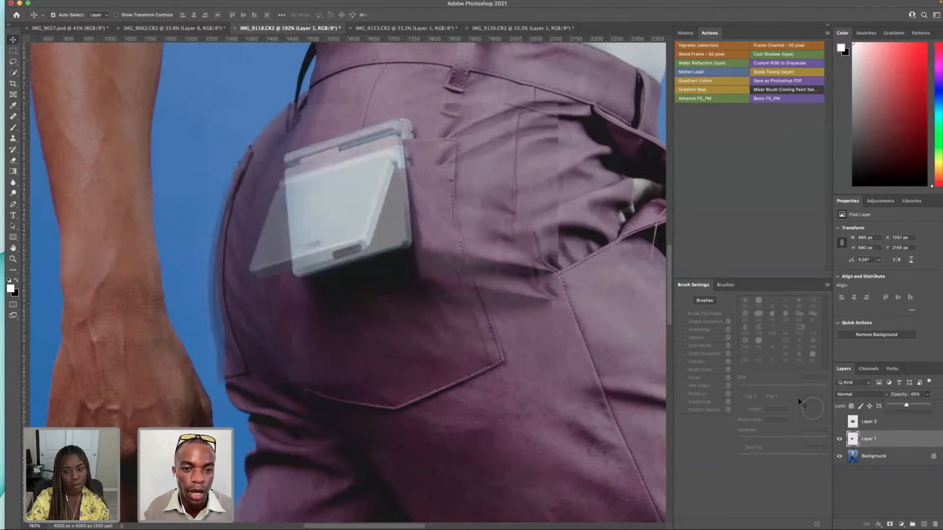
# - Align the console hinge on semi-transparent Layer 1 precisely with the hinge in the background photo
pyautogui.moveTo(332, 217); pyautogui.dragTo(342, 191)
pyautogui.scroll(10, 397, 130)
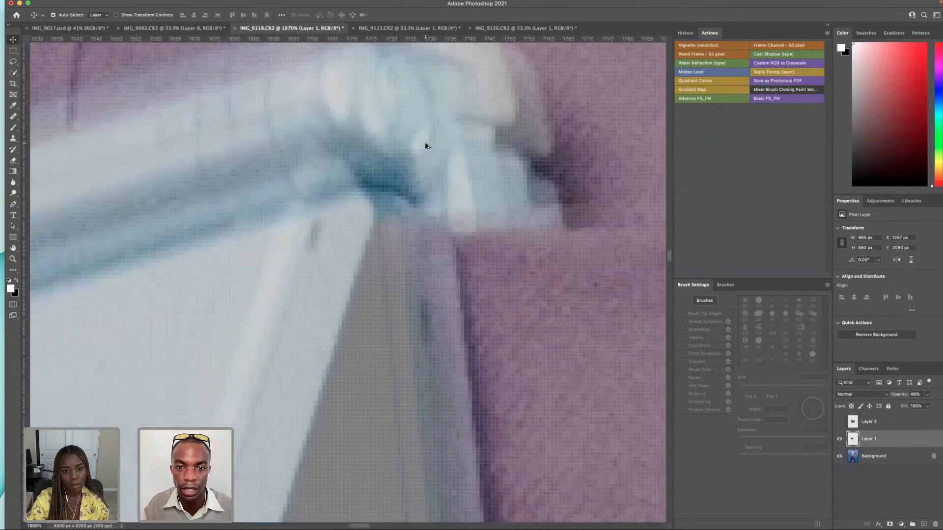
pyautogui.moveTo(452, 149); pyautogui.dragTo(473, 172)
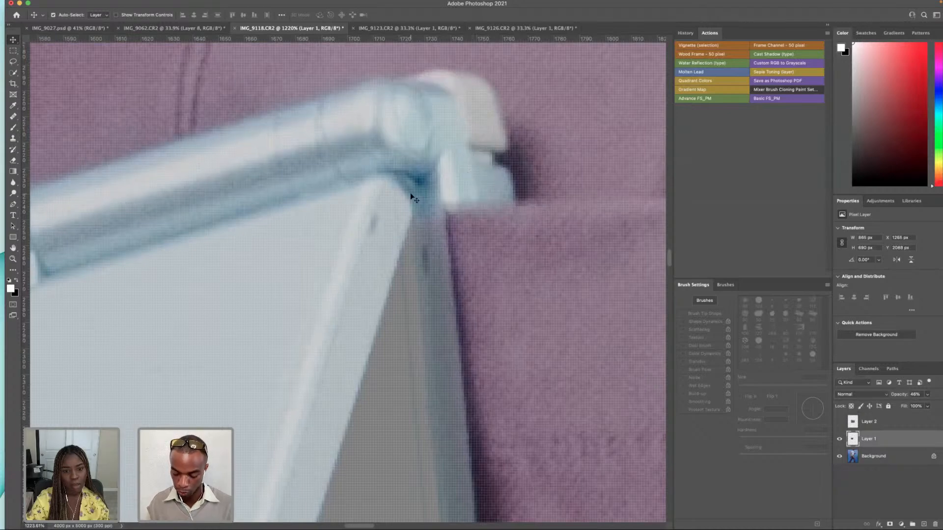
# - Hide Layer 1, show Layer 2, and move its open console closer to the pocket position in the background photo
pyautogui.click(839, 439)
pyautogui.click(840, 421)
pyautogui.scroll(-10, 548, 376)
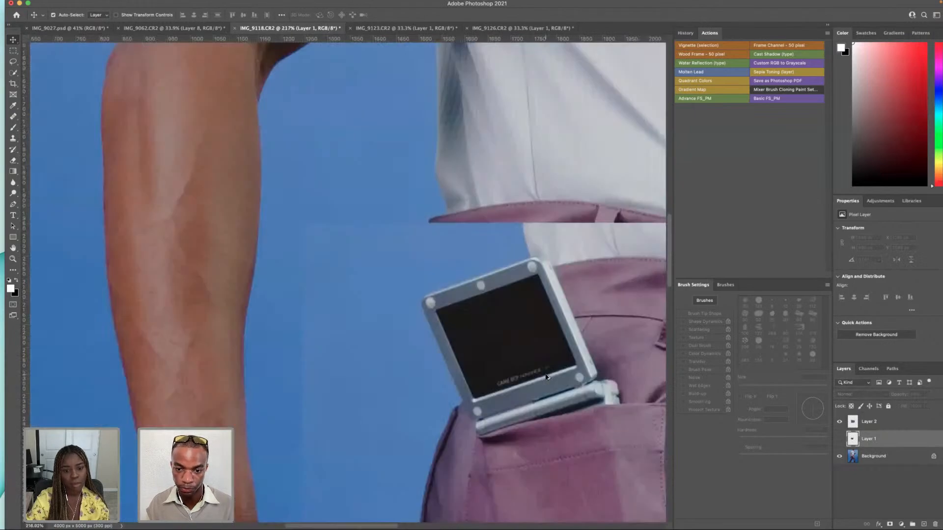
pyautogui.scroll(8, 548, 376)
pyautogui.hscroll(1, 590, 380)
pyautogui.scroll(-10, 591, 382)
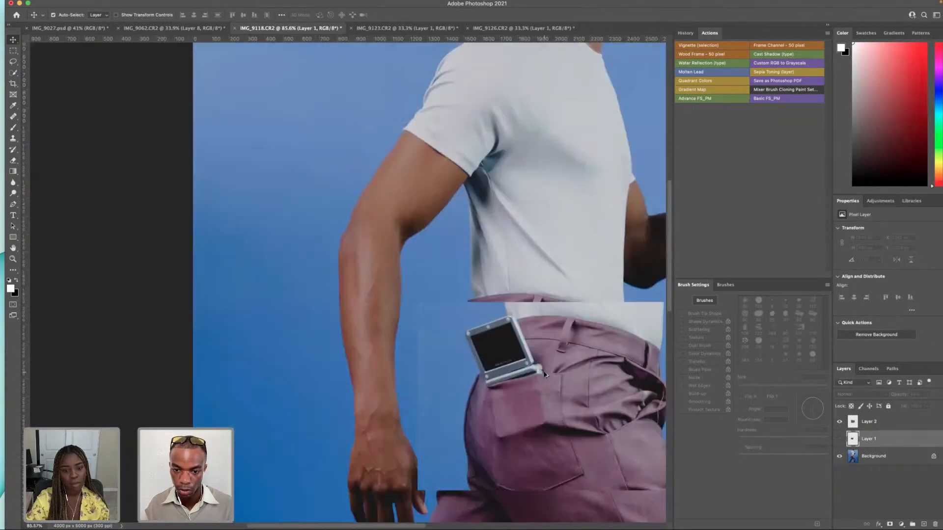
pyautogui.scroll(6, 568, 380)
pyautogui.moveTo(605, 393); pyautogui.dragTo(530, 360)
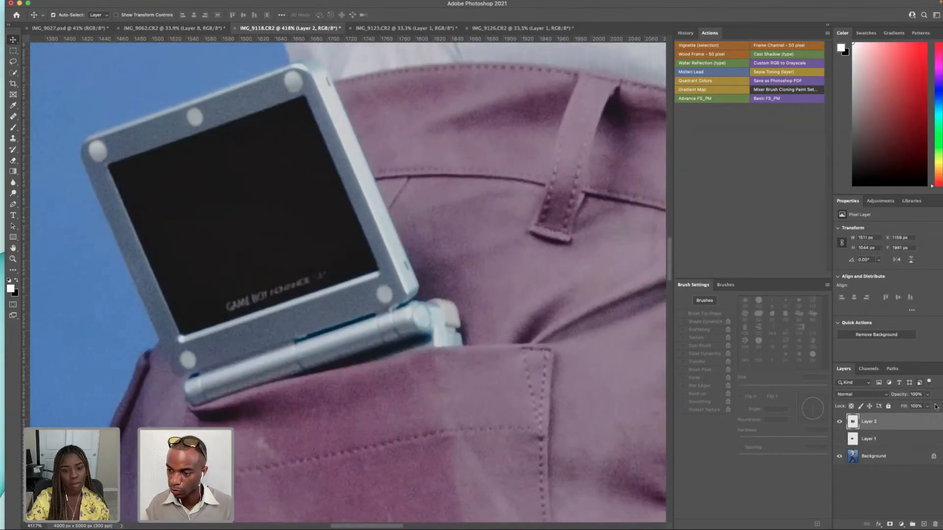
# - Make Layer 2 semi-transparent to align its console hinge with the background's hinge, and return its opacity to 100%
pyautogui.click(927, 395)
pyautogui.moveTo(911, 404); pyautogui.dragTo(904, 406)
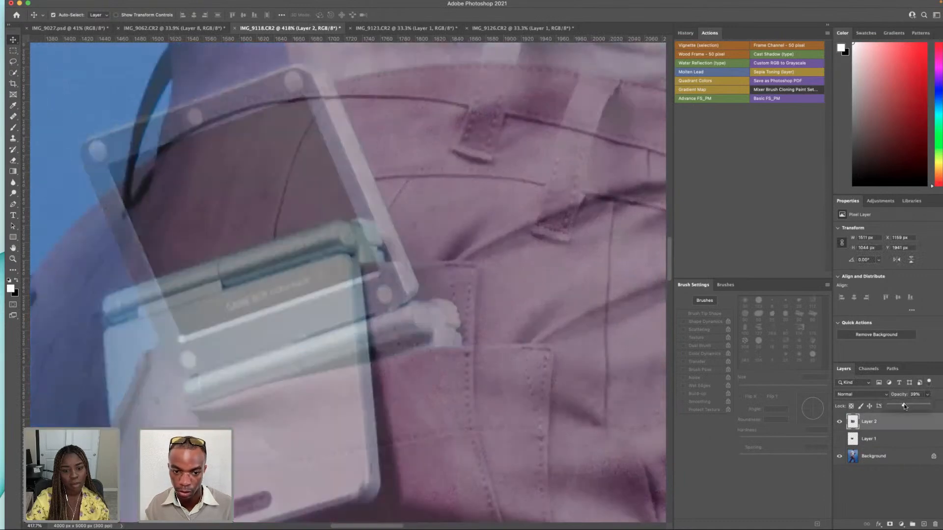
pyautogui.moveTo(454, 367); pyautogui.dragTo(386, 292)
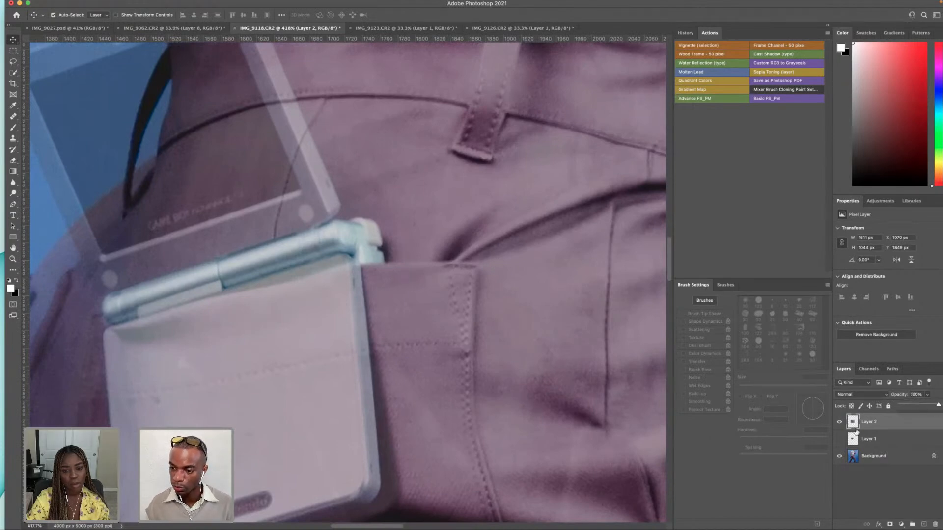
# - Turn Layer 1 back on and toggle Layer 2 off and on to compare the two console positions
pyautogui.click(839, 422)
pyautogui.click(839, 439)
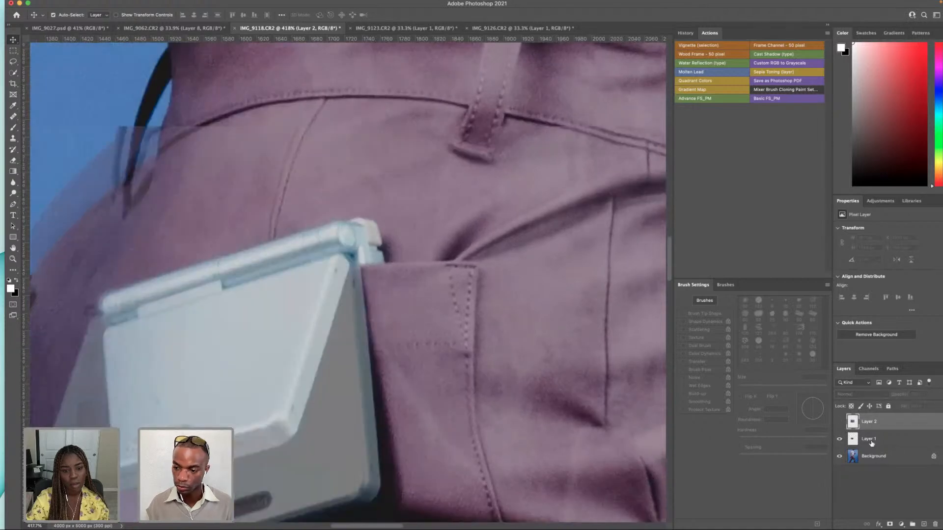
pyautogui.click(839, 421)
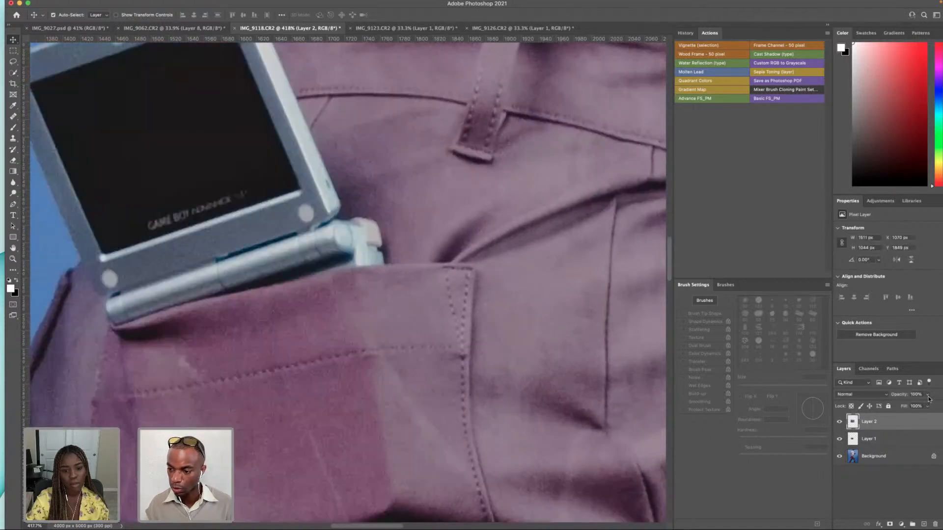
# - Hide Layer 2 and set Layer 1's opacity to 100%, briefly comparing the two console positions
pyautogui.click(839, 421)
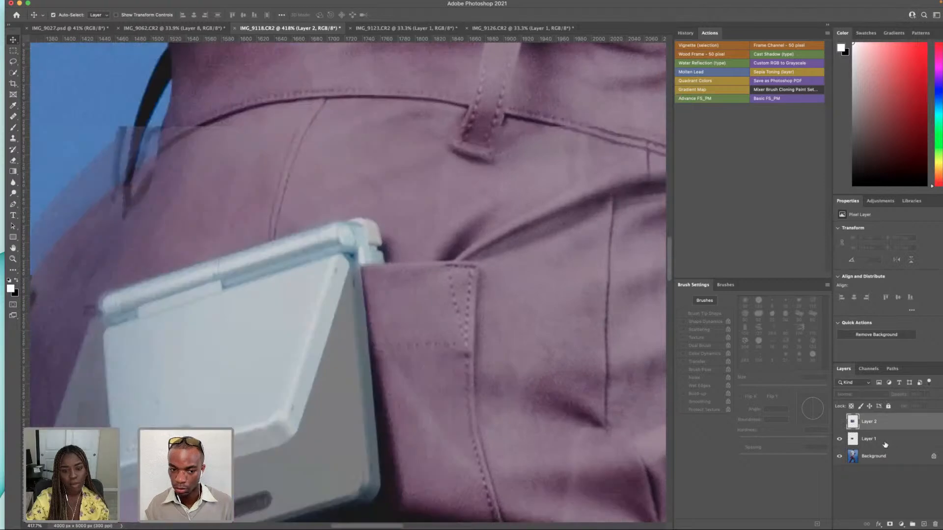
pyautogui.click(884, 440)
pyautogui.click(927, 395)
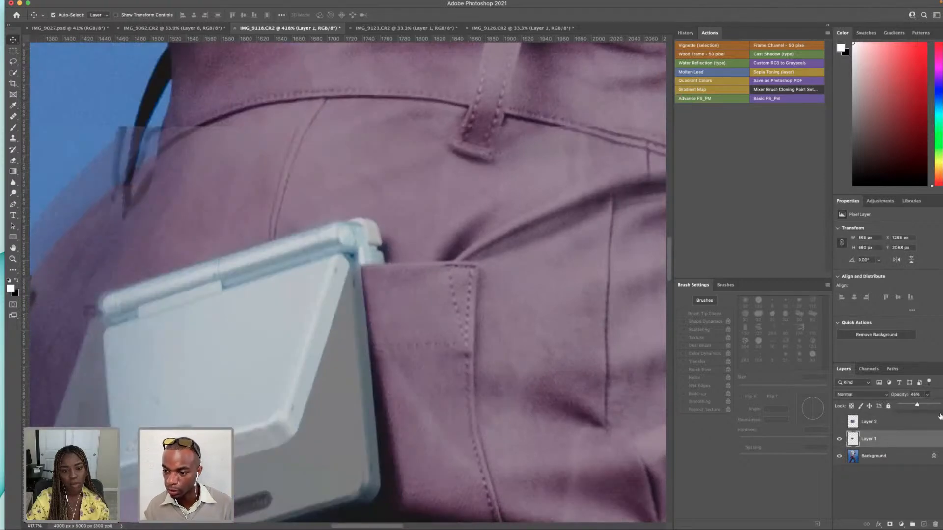
pyautogui.moveTo(917, 406); pyautogui.dragTo(939, 407)
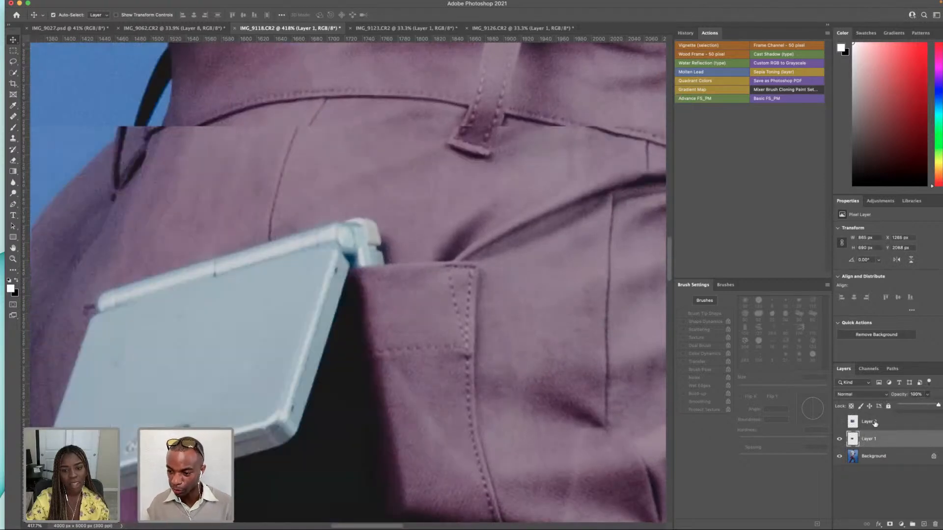
pyautogui.click(840, 422)
pyautogui.click(839, 421)
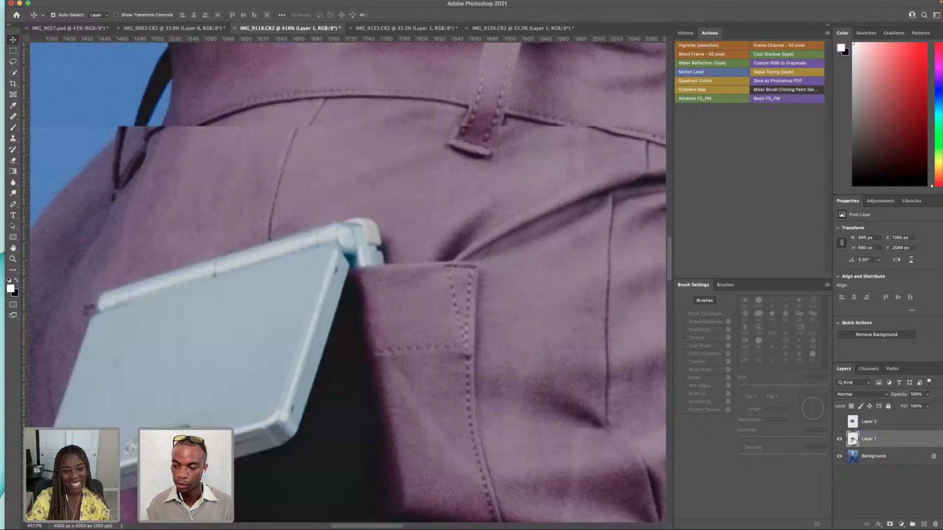
# - Start a Pen tool path on Layer 1 along the pocket edge where it meets the base of the console hinge
pyautogui.hscroll(-1, 294, 356)
pyautogui.hscroll(-15, 319, 362)
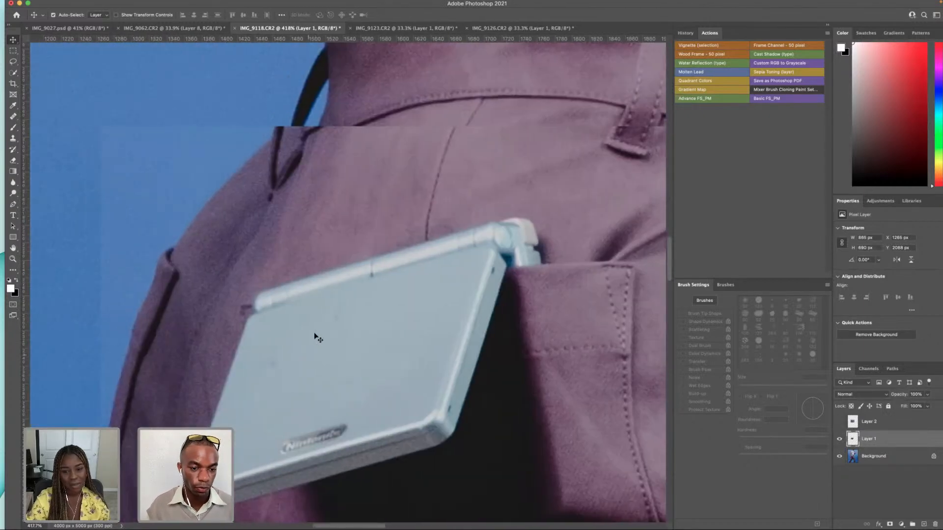
pyautogui.press('p')
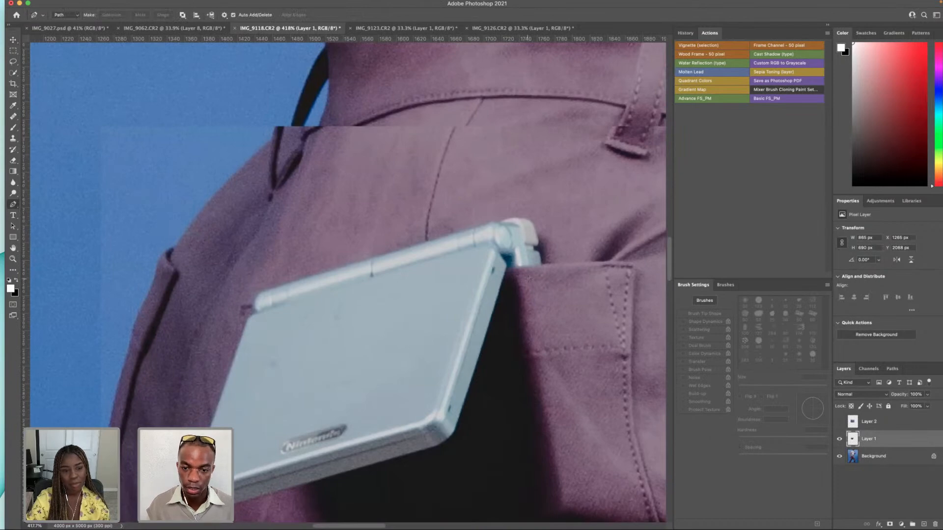
pyautogui.scroll(3, 497, 260)
pyautogui.click(495, 256)
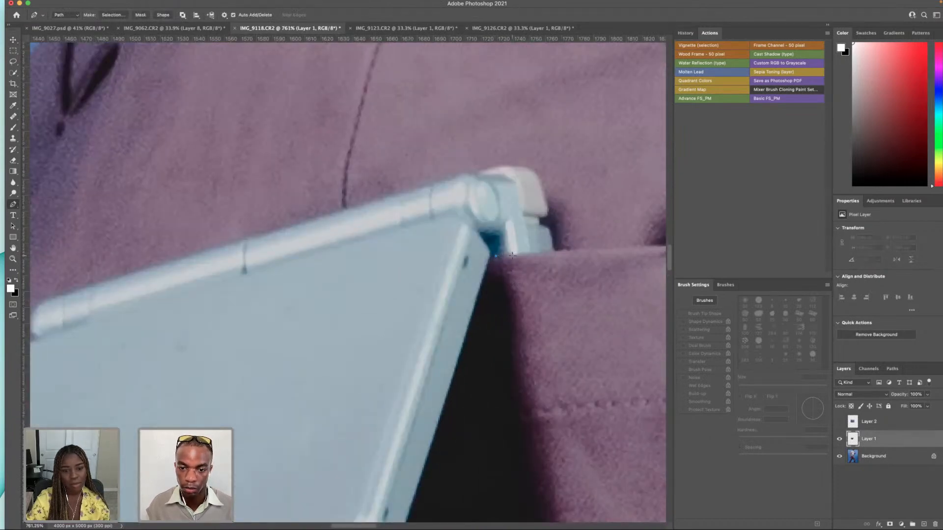
pyautogui.click(504, 255)
pyautogui.click(515, 254)
pyautogui.click(531, 253)
pyautogui.click(545, 252)
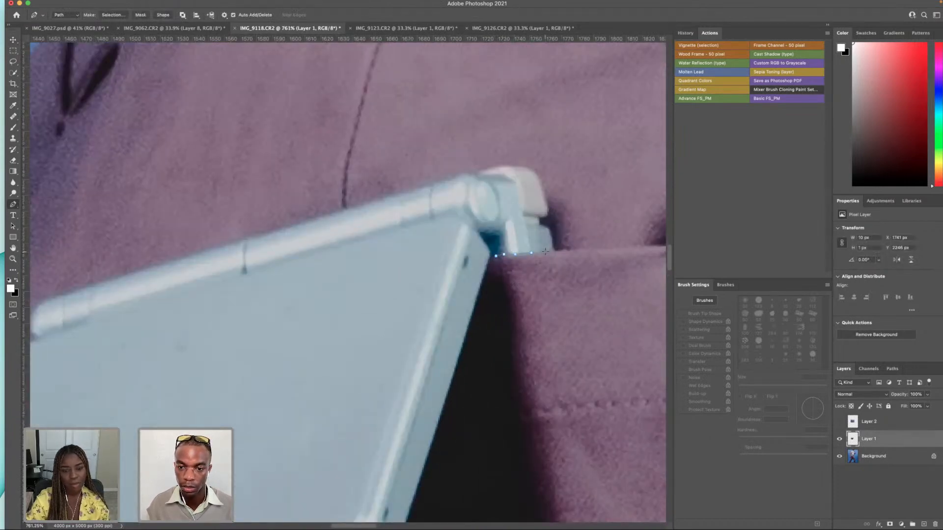
# - Continue the path up the outer side of the hinge, following the notch beneath its white cap
pyautogui.click(548, 230)
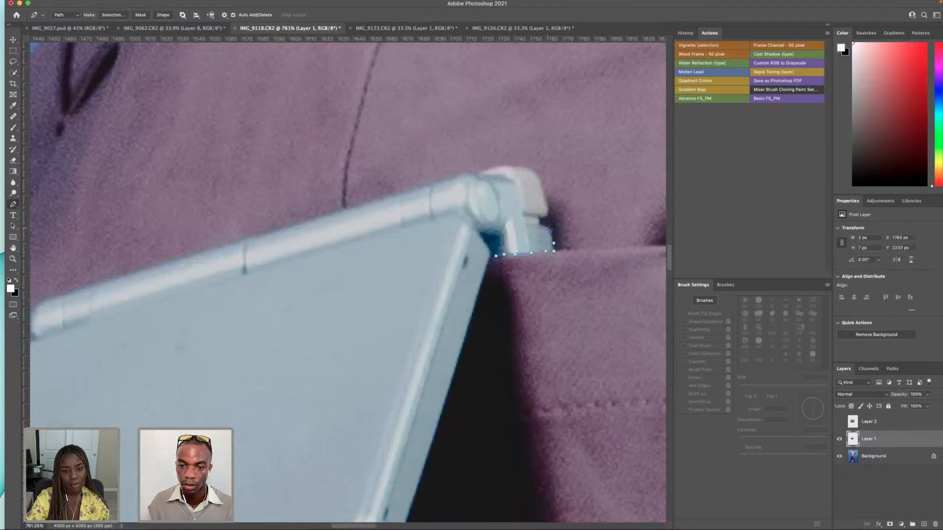
pyautogui.click(547, 227)
pyautogui.click(542, 227)
pyautogui.click(540, 222)
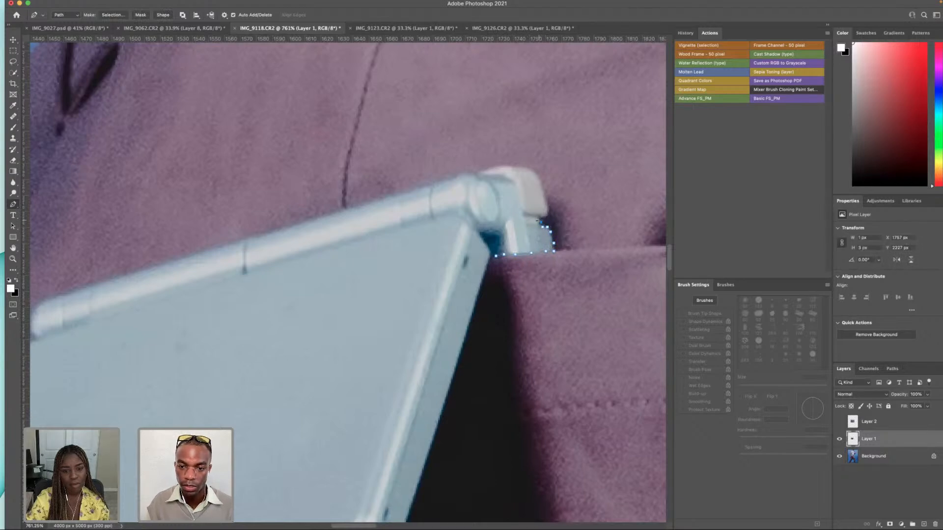
pyautogui.click(541, 217)
pyautogui.click(545, 216)
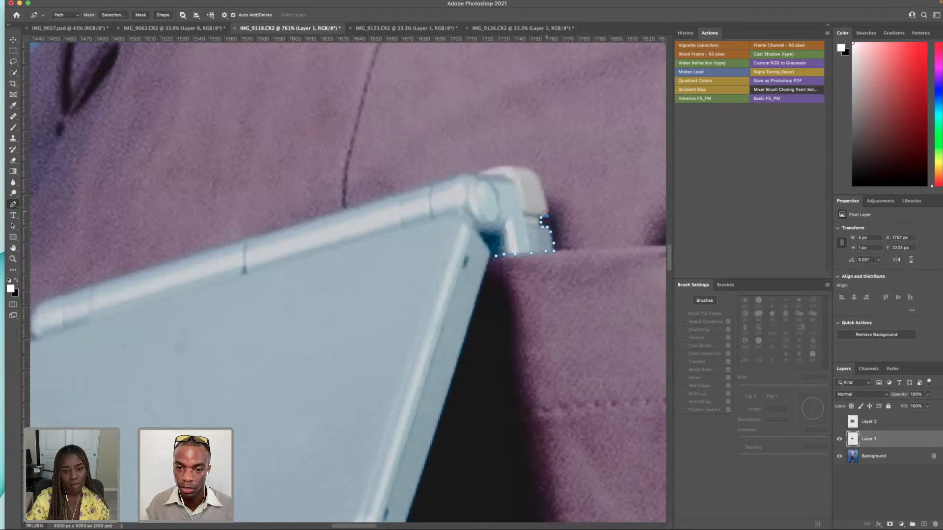
pyautogui.click(547, 210)
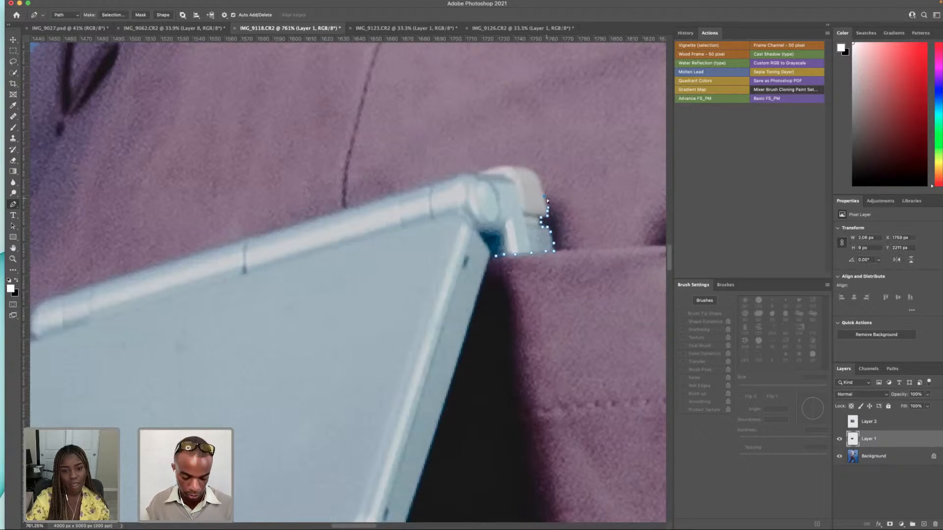
# - Trace the path around the hinge's white cap and onto the hinge barrel's upper edge, undoing misplaced anchors
pyautogui.click(542, 185)
pyautogui.click(533, 170)
pyautogui.click(517, 166)
pyautogui.click(506, 164)
pyautogui.click(497, 168)
pyautogui.hscroll(-2, 498, 168)
pyautogui.click(523, 169)
pyautogui.click(514, 172)
pyautogui.click(495, 175)
pyautogui.press('super+z')
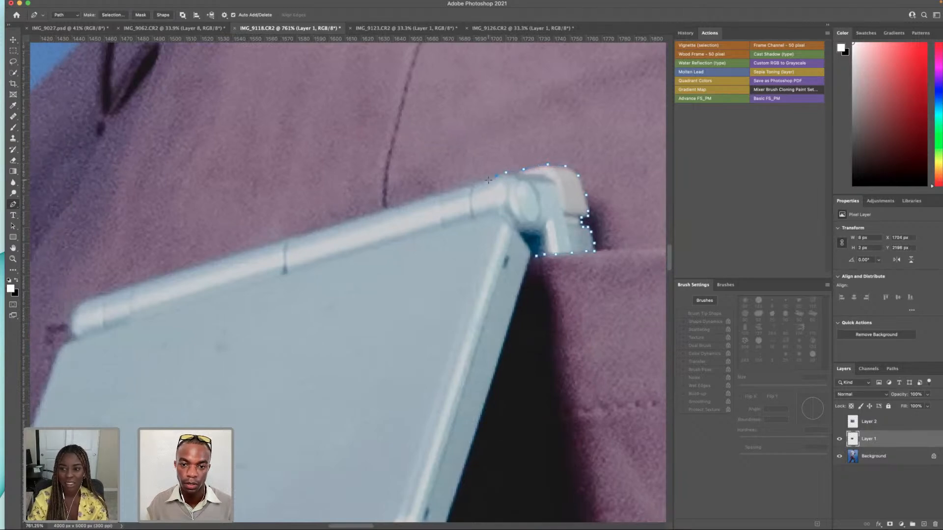
pyautogui.press('super+z')
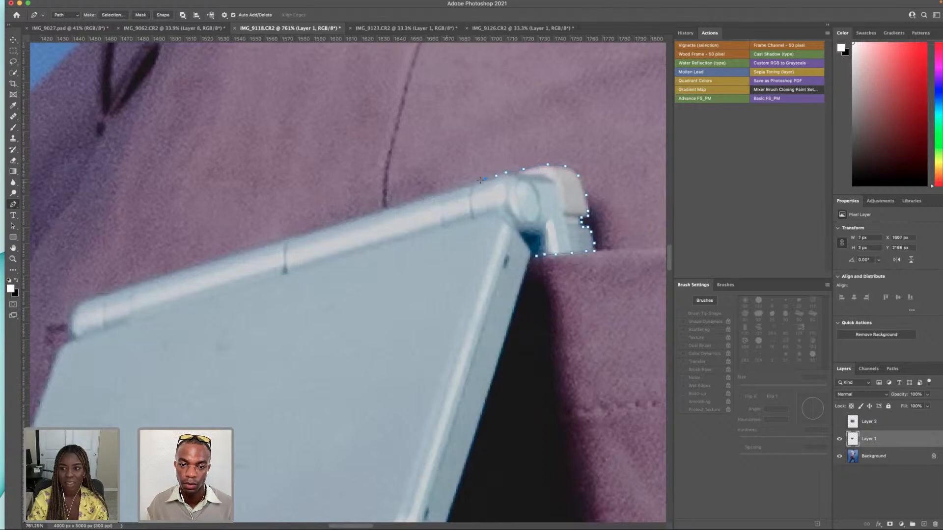
# - Extend the path straight along the hinge barrel and around its rounded far end, replacing the misplaced anchor there
pyautogui.click(88, 299)
pyautogui.hscroll(-5, 88, 301)
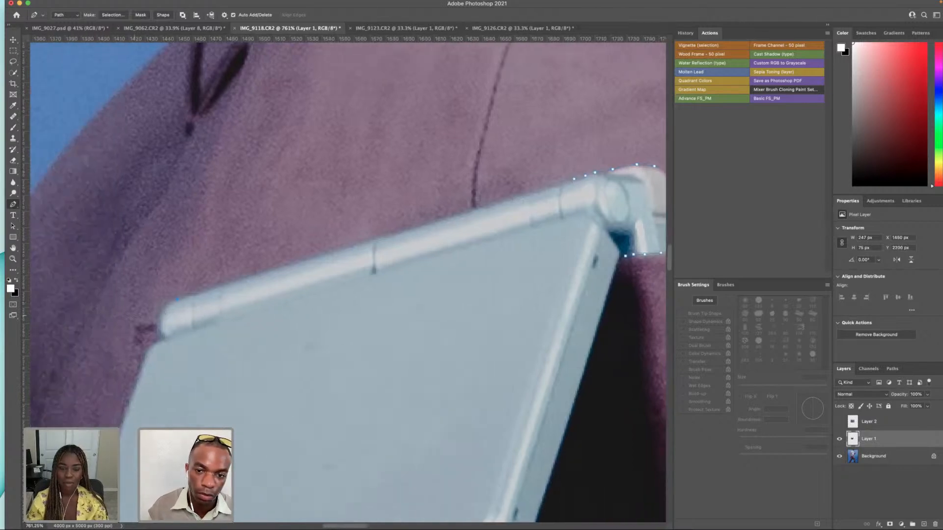
pyautogui.click(290, 307)
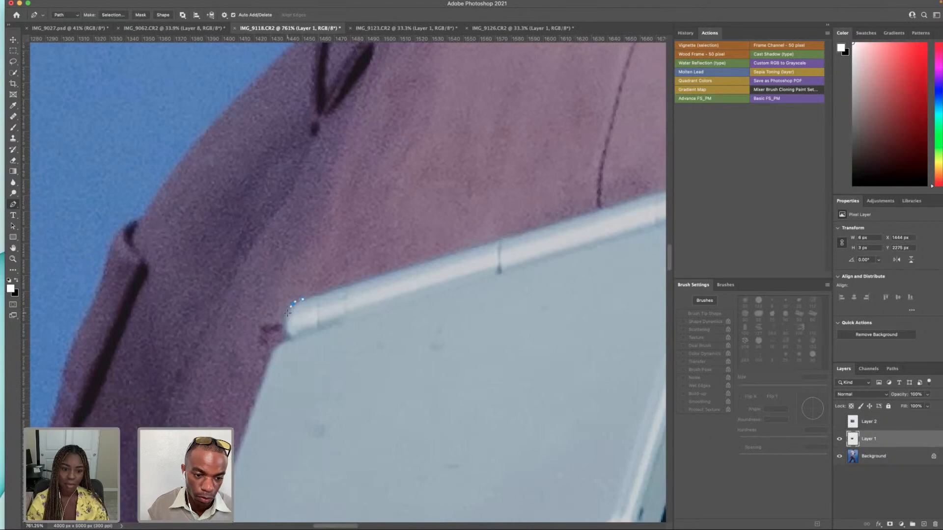
pyautogui.press('super+z')
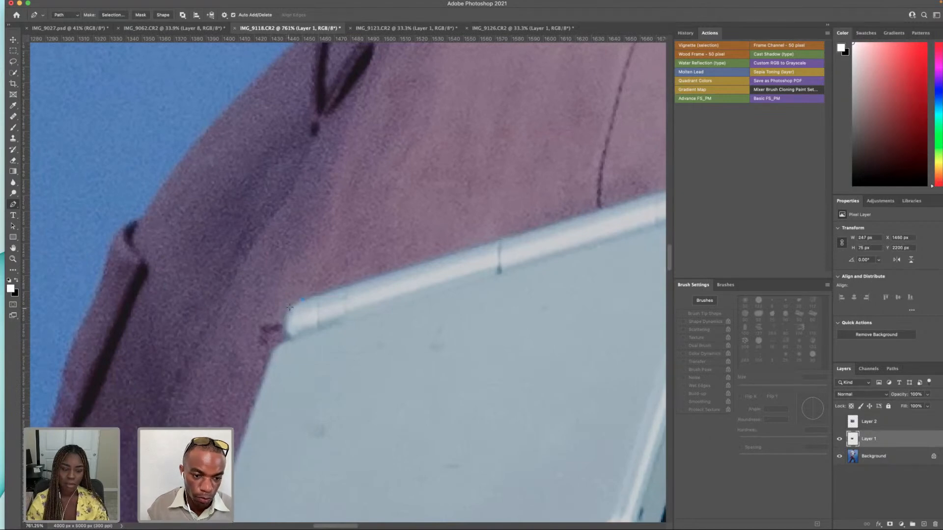
pyautogui.click(294, 303)
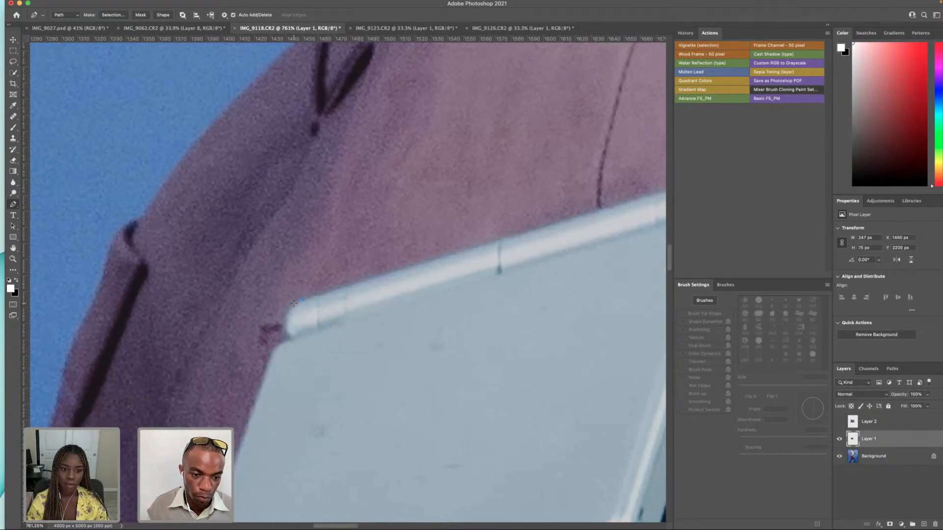
pyautogui.click(285, 316)
pyautogui.click(284, 323)
pyautogui.click(285, 329)
pyautogui.click(287, 334)
pyautogui.click(290, 339)
pyautogui.hscroll(-1, 290, 339)
pyautogui.hscroll(-5, 344, 280)
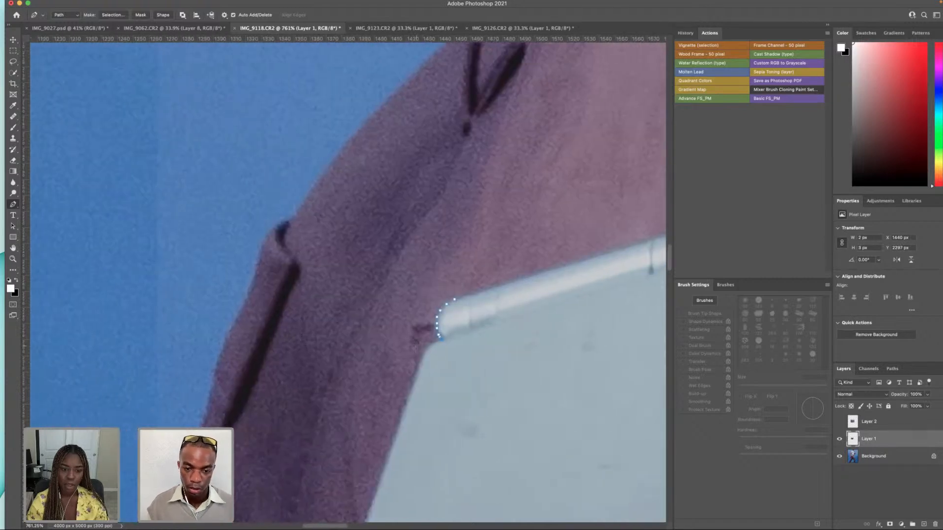
# - Continue the path from the hinge end down the lid's left edge and around its lower left corner
pyautogui.click(431, 345)
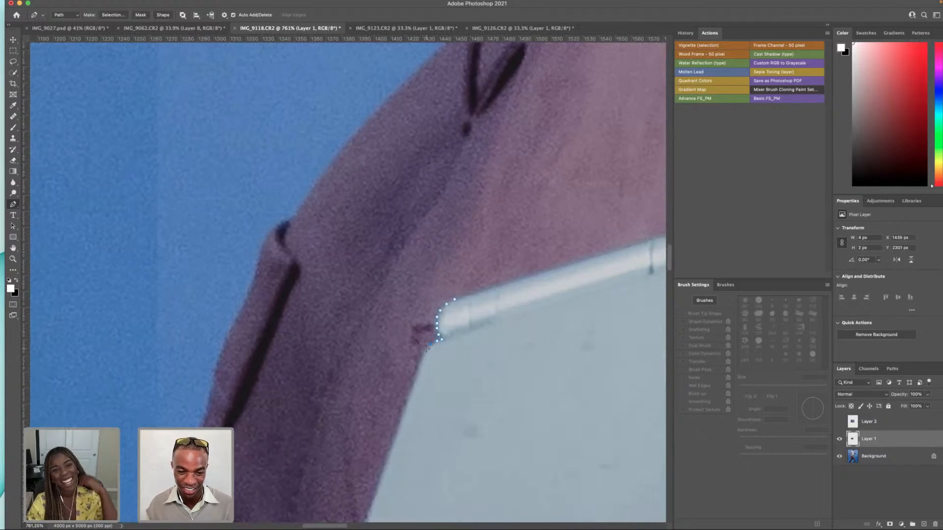
pyautogui.click(427, 348)
pyautogui.scroll(-2, 427, 357)
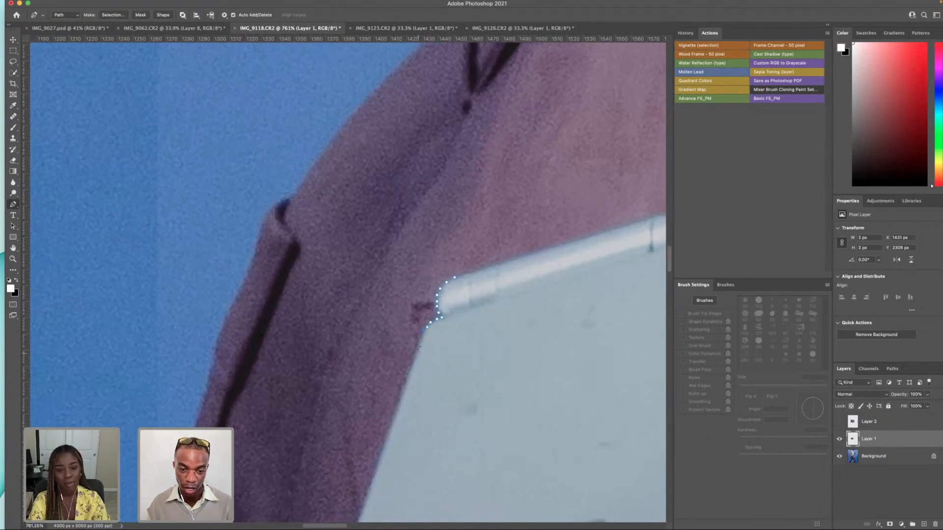
pyautogui.scroll(-10, 403, 400)
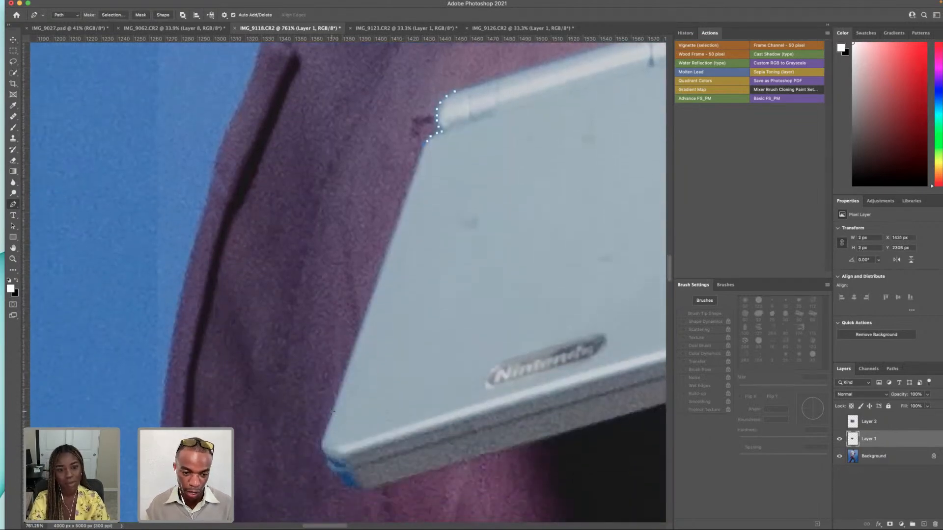
pyautogui.click(331, 413)
pyautogui.click(325, 427)
pyautogui.click(323, 444)
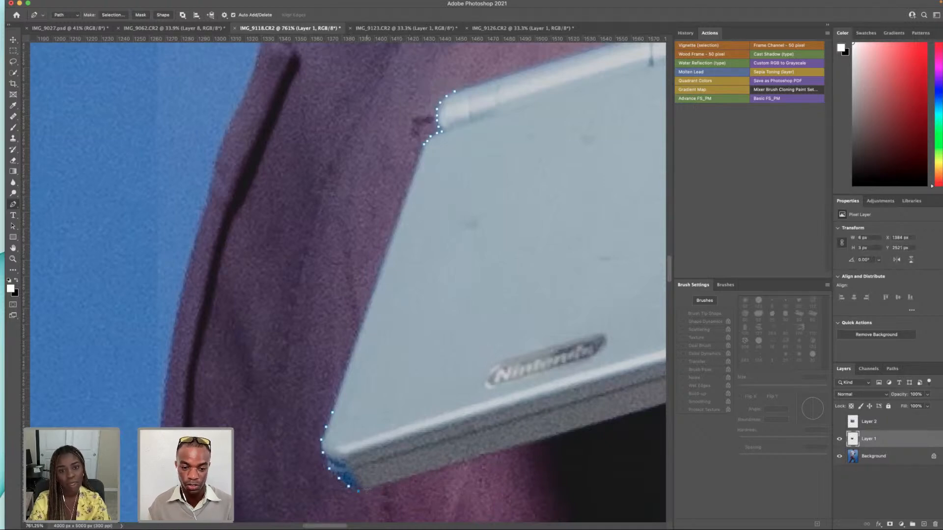
# - Trace the path along the console lid's lower edge below the Nintendo logo and around its lower right corner
pyautogui.hscroll(10, 438, 415)
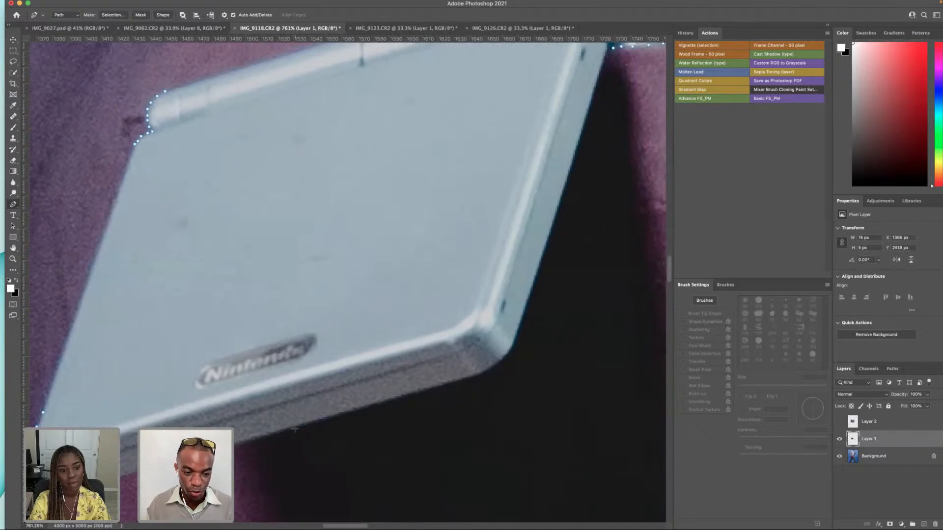
pyautogui.click(320, 419)
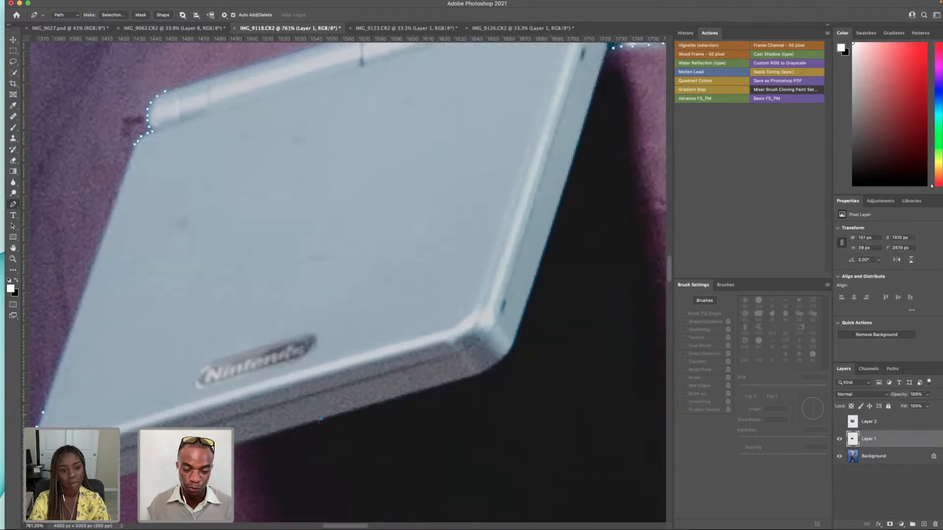
pyautogui.click(392, 399)
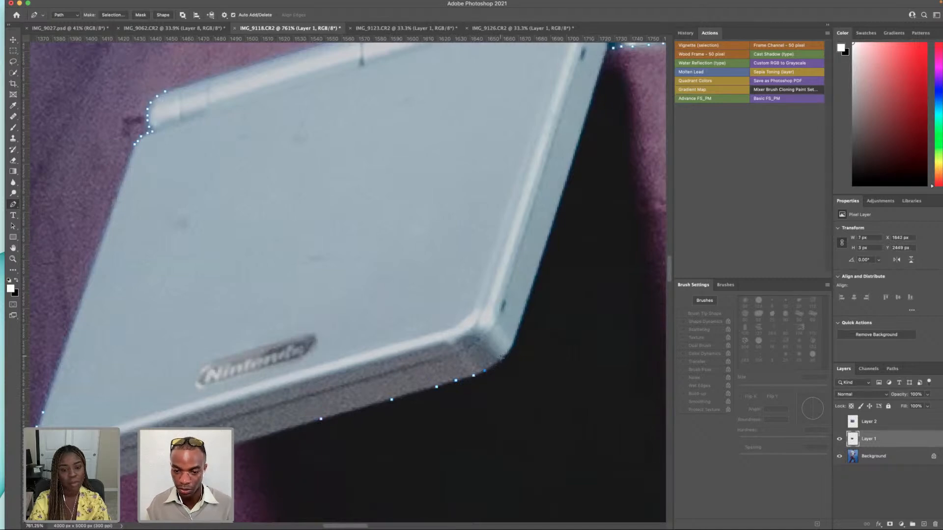
pyautogui.click(496, 363)
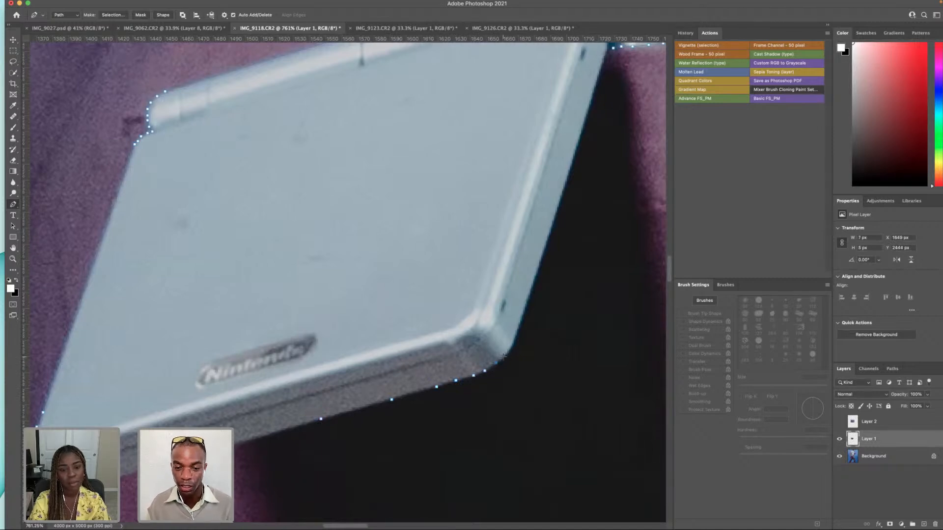
pyautogui.hscroll(4, 534, 361)
pyautogui.press('super+z')
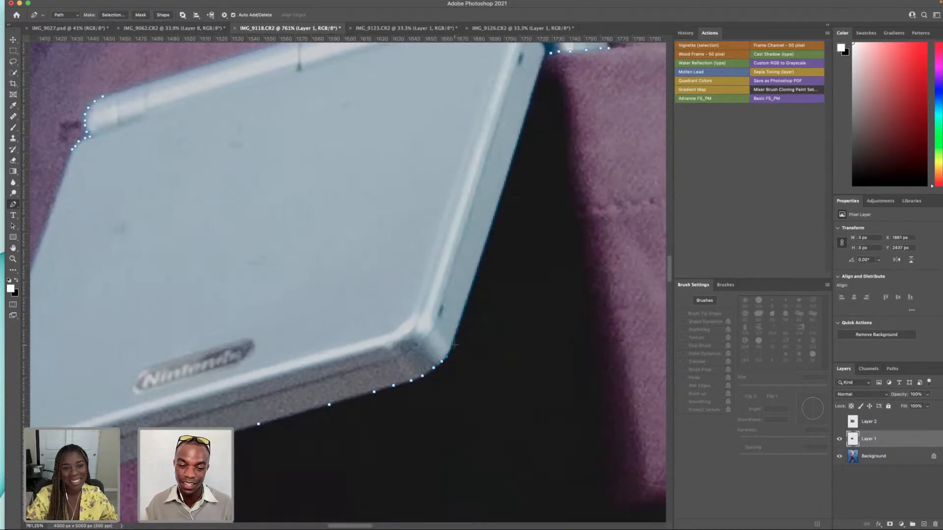
pyautogui.click(452, 349)
# - Undo the misplaced anchors at the lid's lower right corner and reposition the path end on the console's pixel edge
pyautogui.scroll(4, 458, 341)
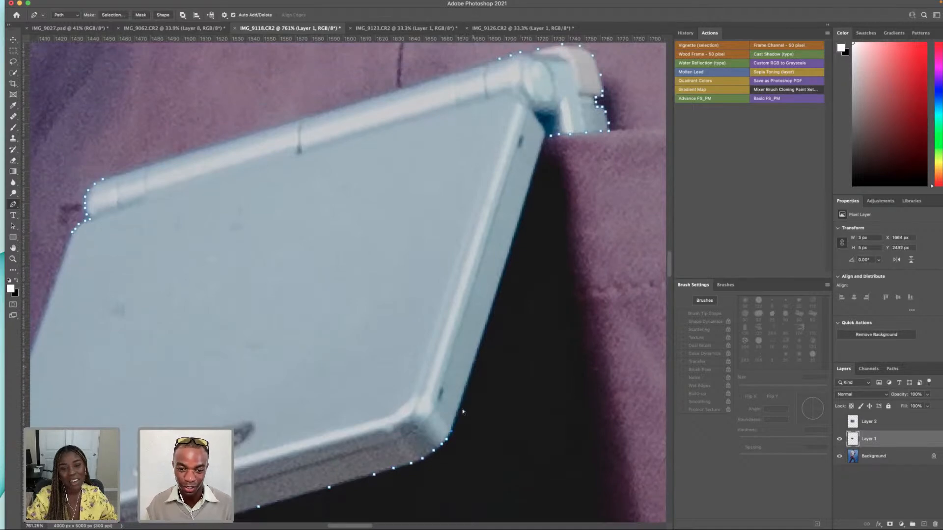
pyautogui.hscroll(-2, 457, 426)
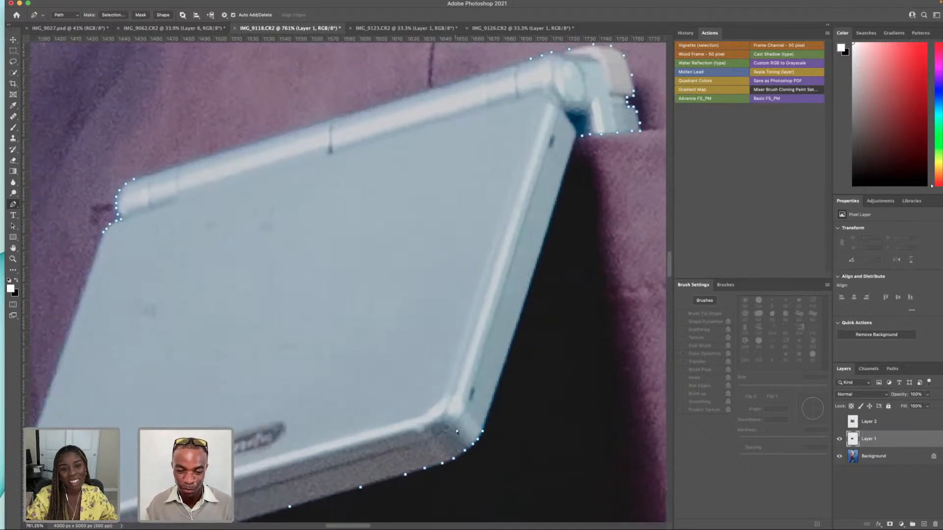
pyautogui.hscroll(3, 440, 427)
pyautogui.scroll(3, 437, 427)
pyautogui.scroll(5, 414, 422)
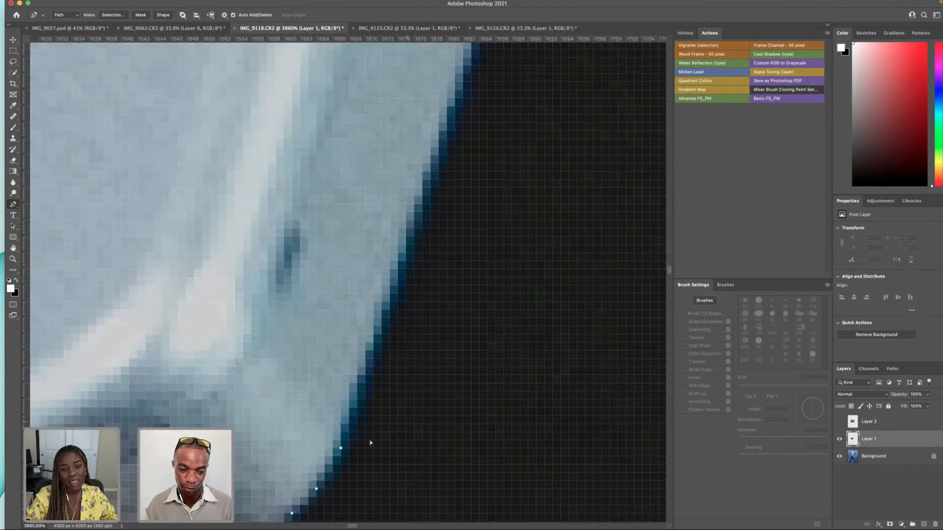
pyautogui.press('super+z')
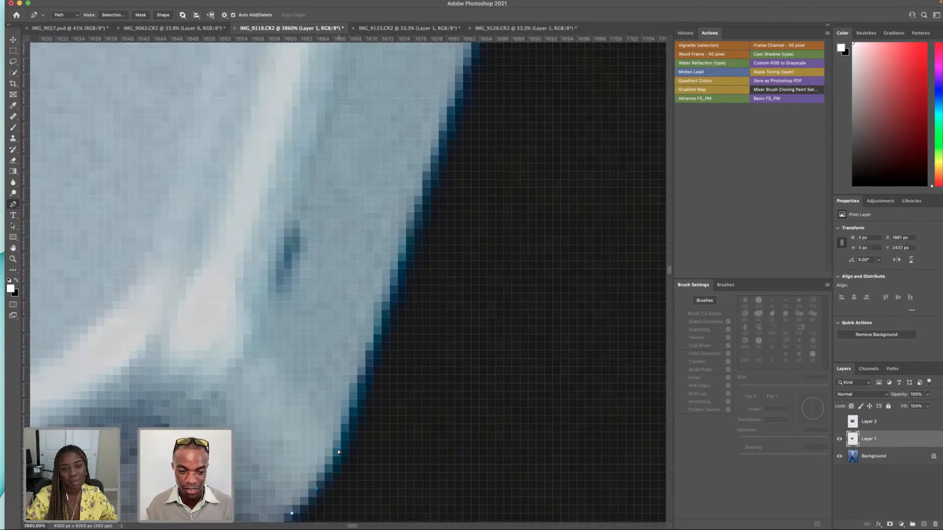
pyautogui.click(332, 464)
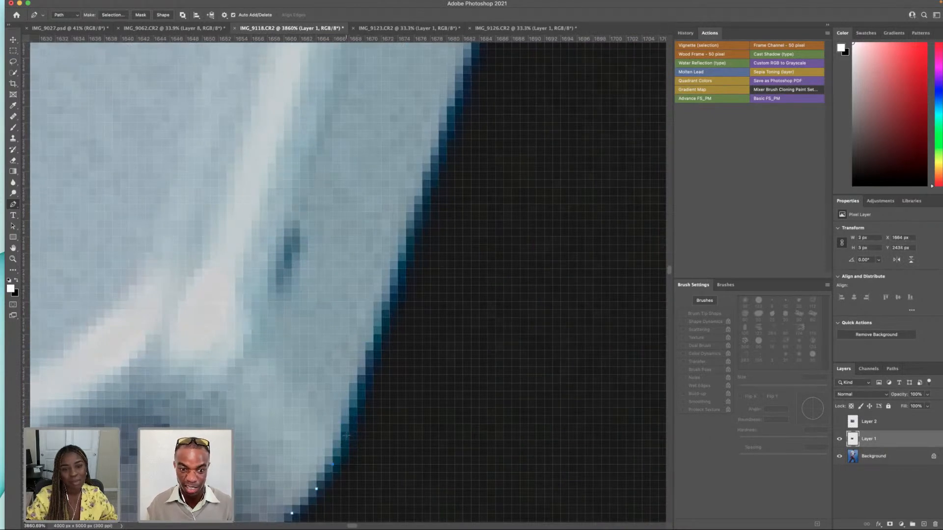
pyautogui.click(349, 423)
pyautogui.press('super+z')
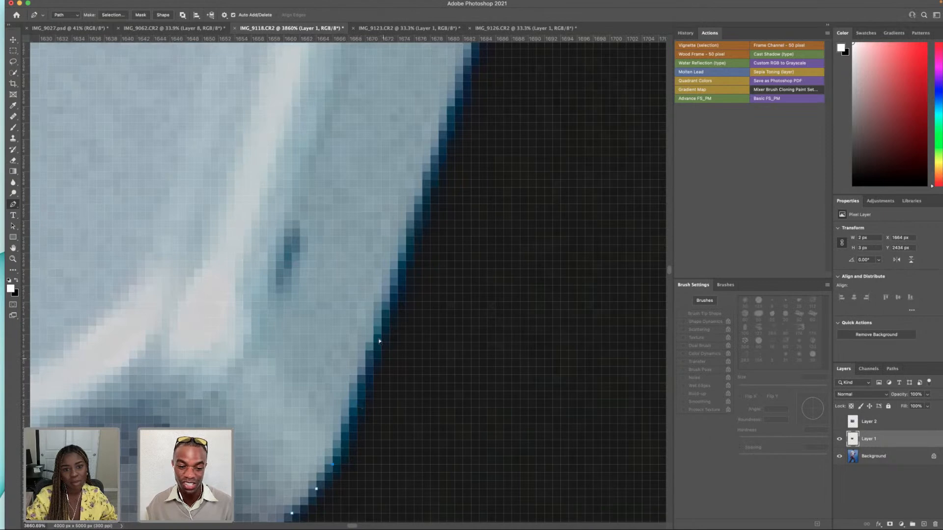
pyautogui.scroll(-6, 379, 341)
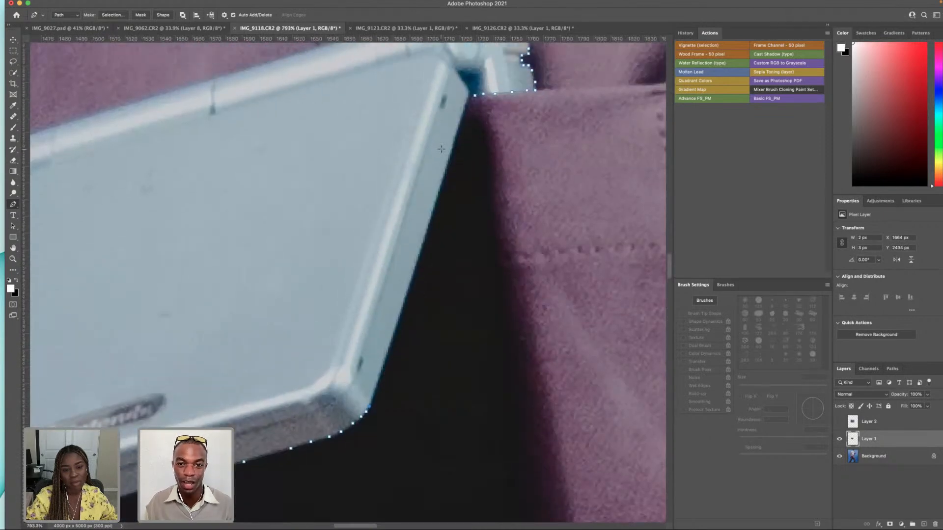
# - Trace the path up the console lid's right edge and close it at the hinge
pyautogui.click(451, 143)
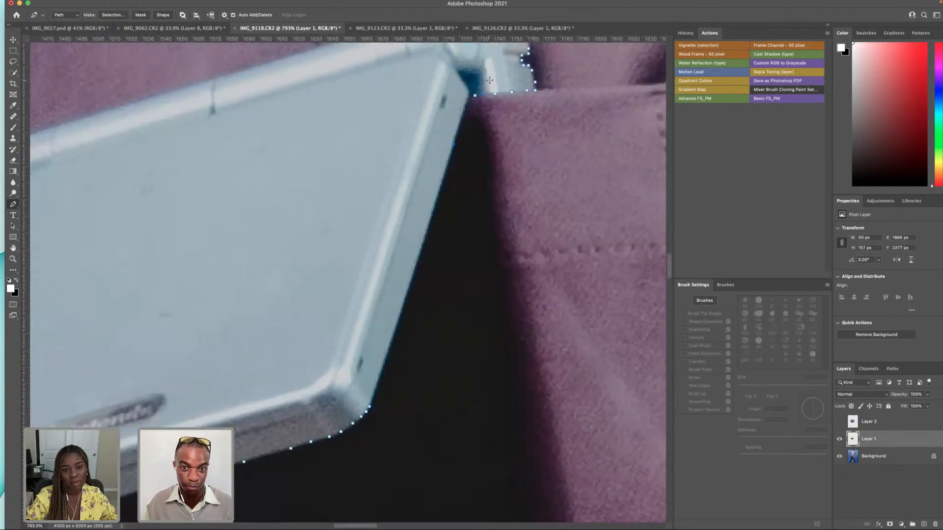
pyautogui.click(469, 102)
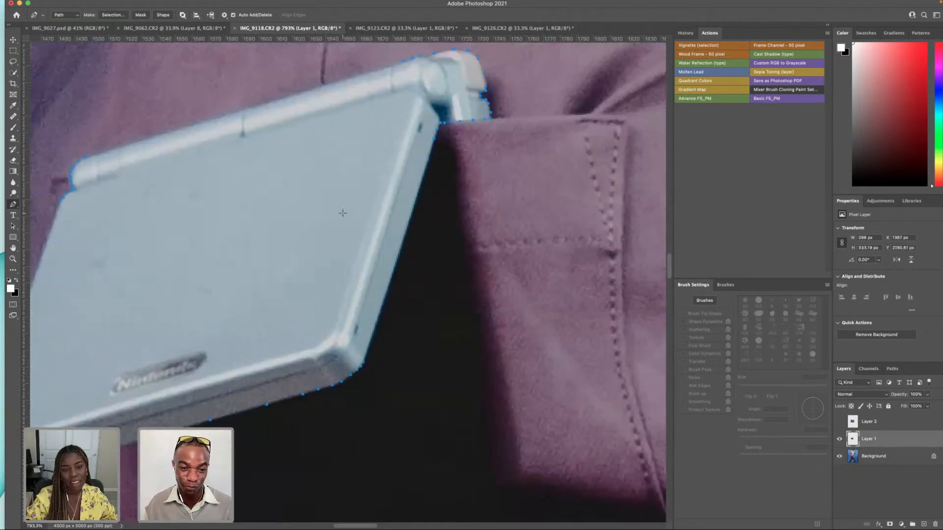
pyautogui.scroll(-3, 342, 212)
pyautogui.rightClick(300, 225)
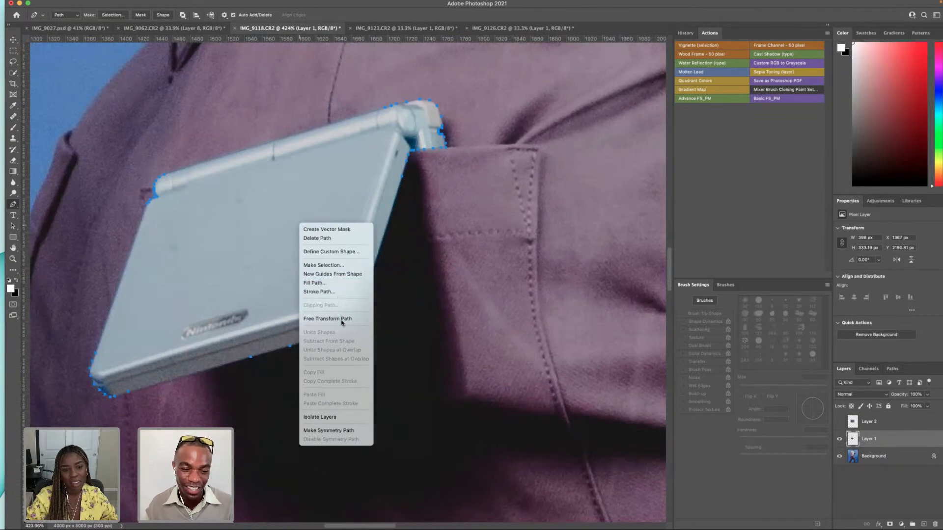
pyautogui.click(343, 284)
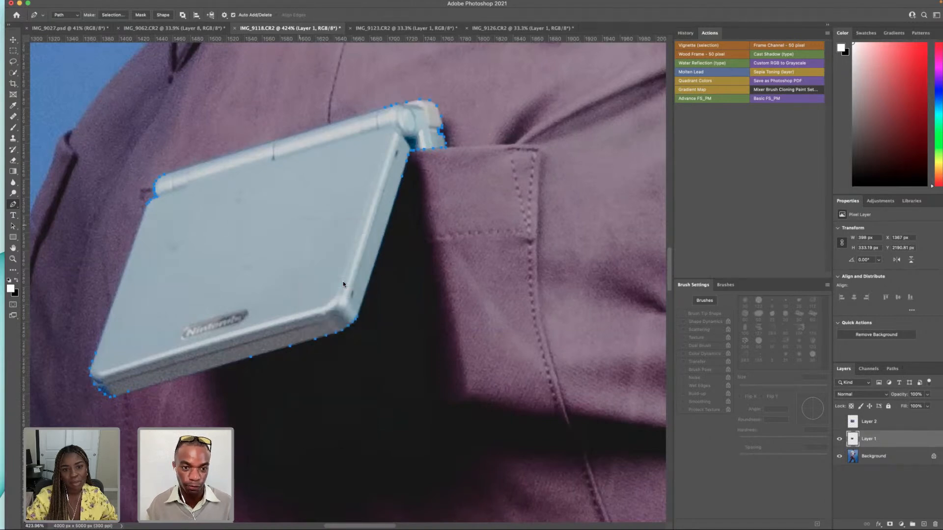
pyautogui.click(528, 213)
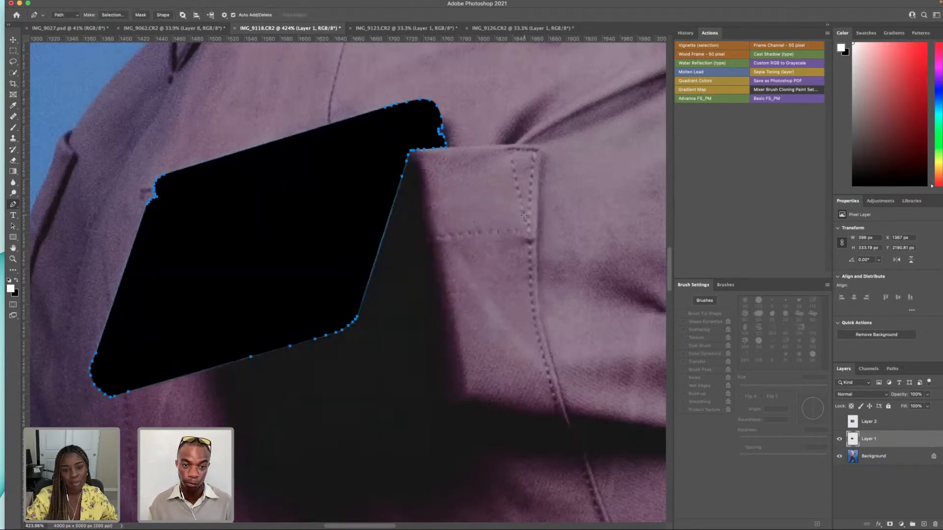
pyautogui.press('super+z')
# - Convert the lid path to a new anti-aliased selection with 0-pixel feather and cut the lid to its own layer
pyautogui.rightClick(359, 222)
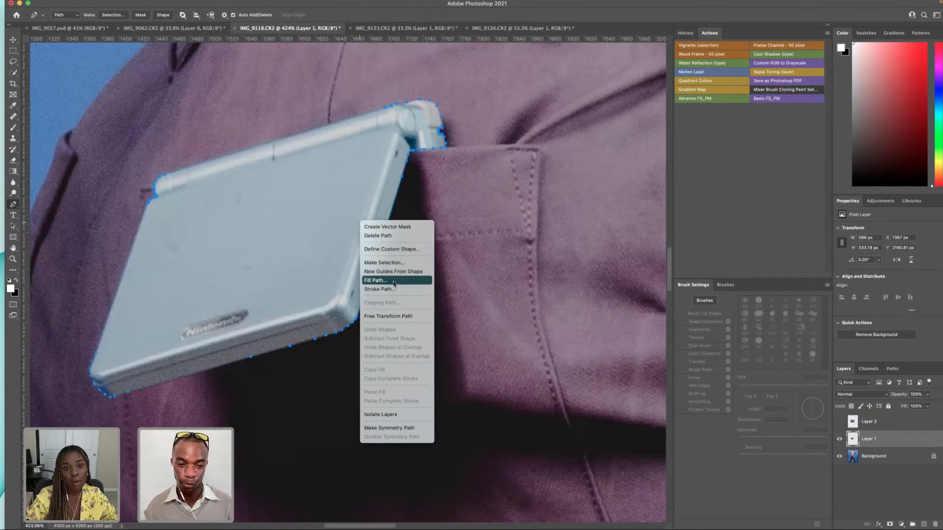
pyautogui.click(388, 263)
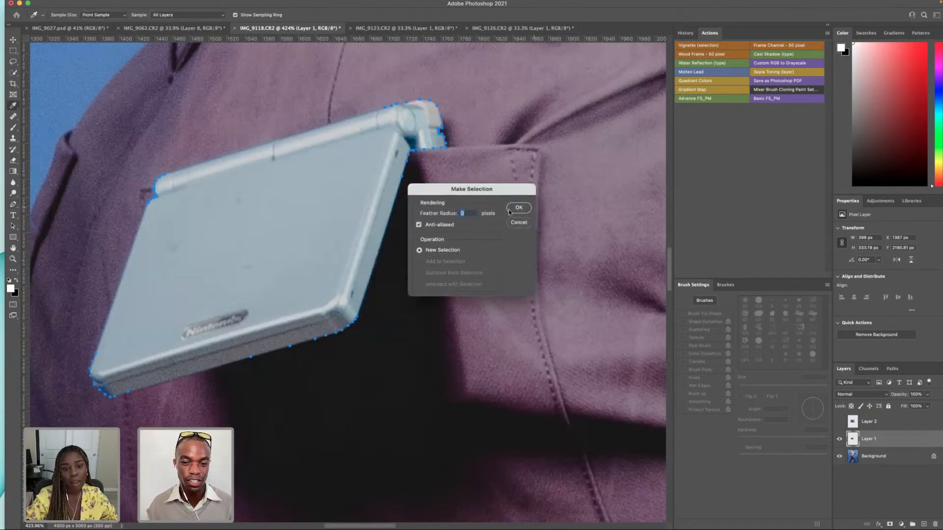
pyautogui.click(510, 211)
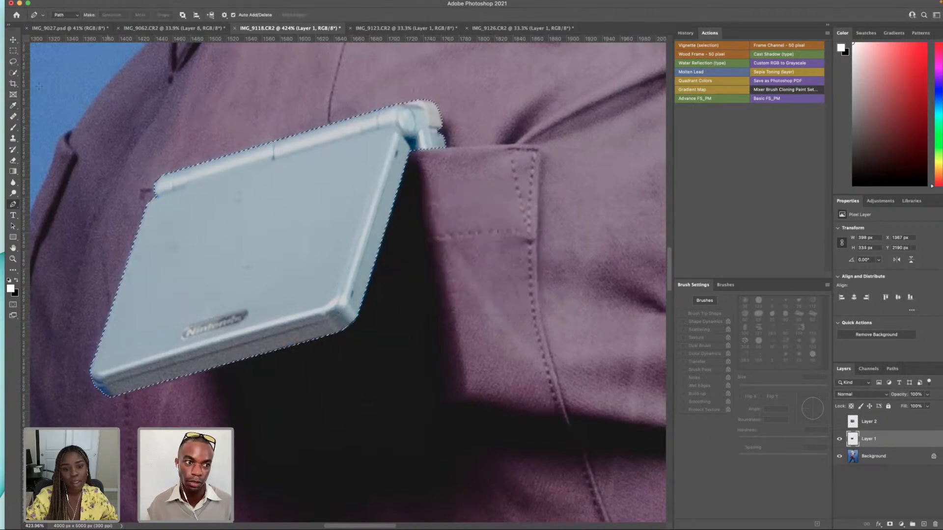
pyautogui.click(13, 51)
pyautogui.rightClick(239, 210)
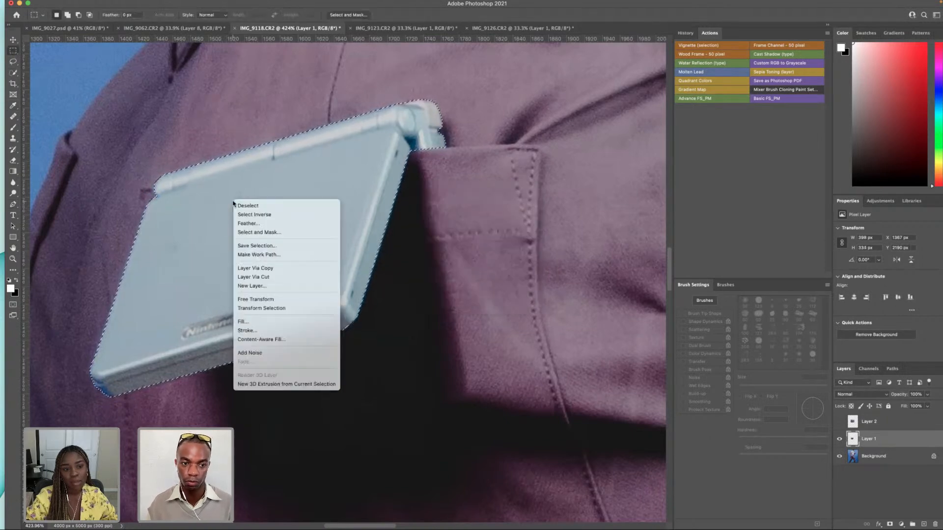
pyautogui.click(303, 279)
# - Hide Layer 1, the leftover photo beneath the lid cutout, and delete it
pyautogui.click(839, 456)
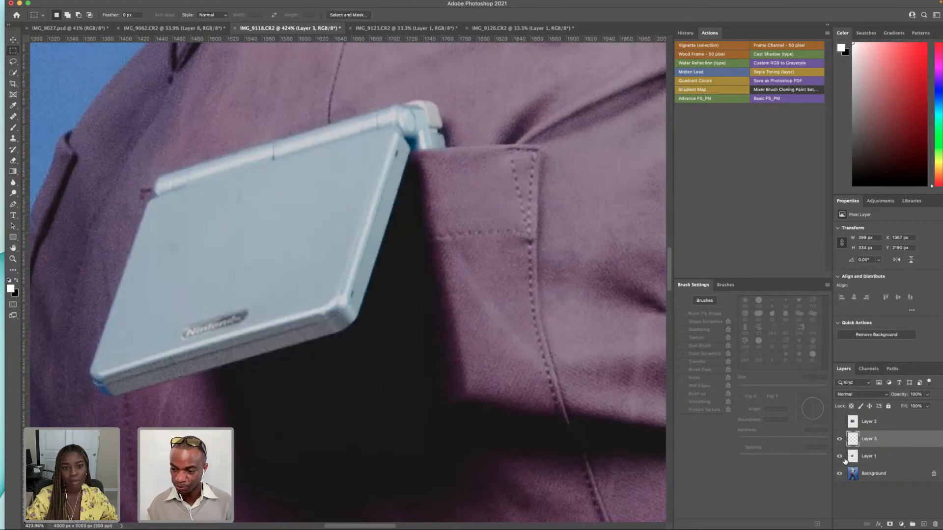
pyautogui.click(888, 460)
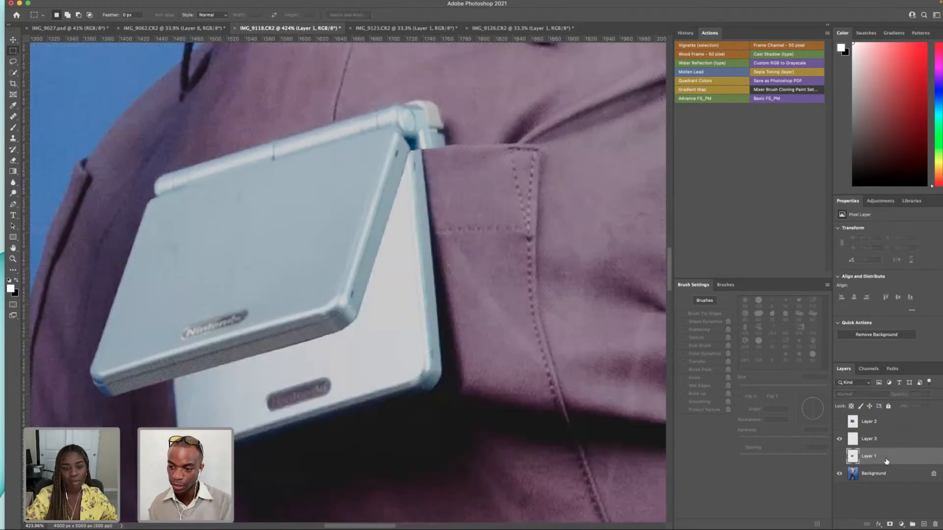
pyautogui.press('Delete')
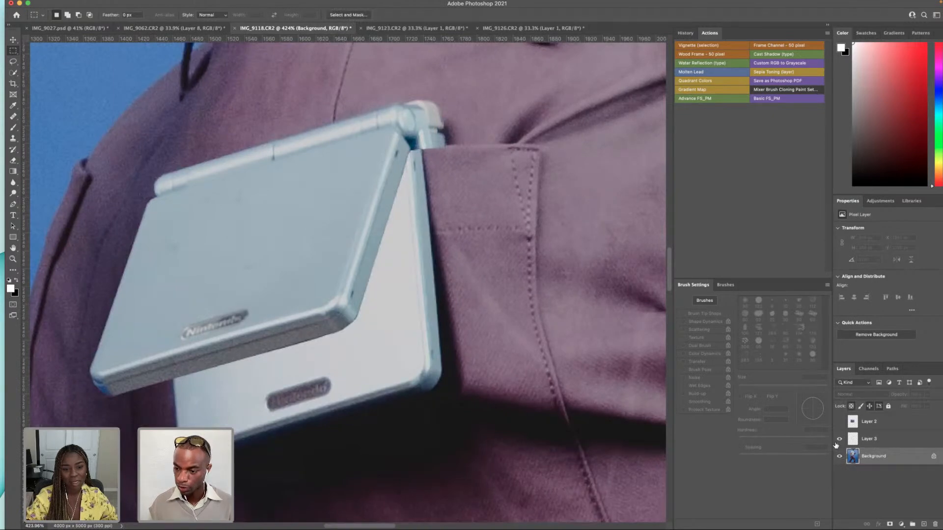
# - Hide the lid cutout on Layer 3 and make Layer 2 with the open console visible and active
pyautogui.click(839, 439)
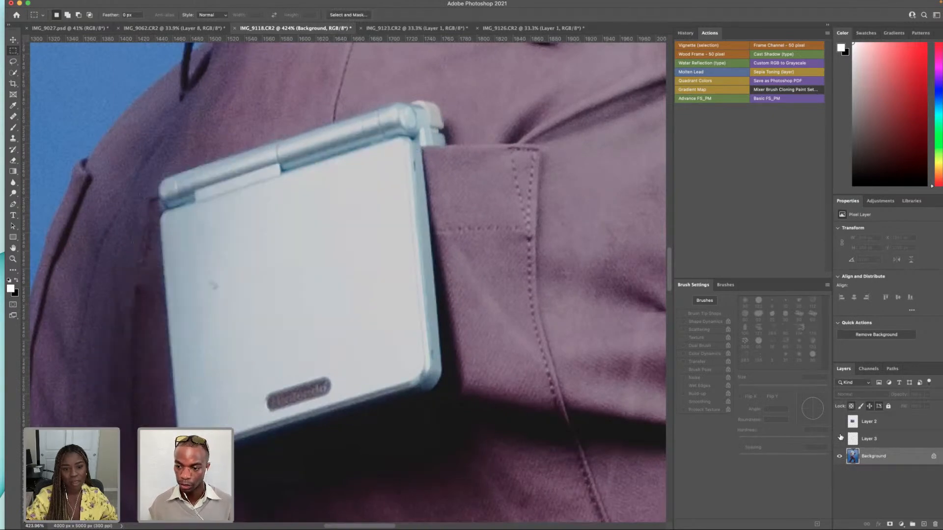
pyautogui.click(857, 425)
pyautogui.click(840, 423)
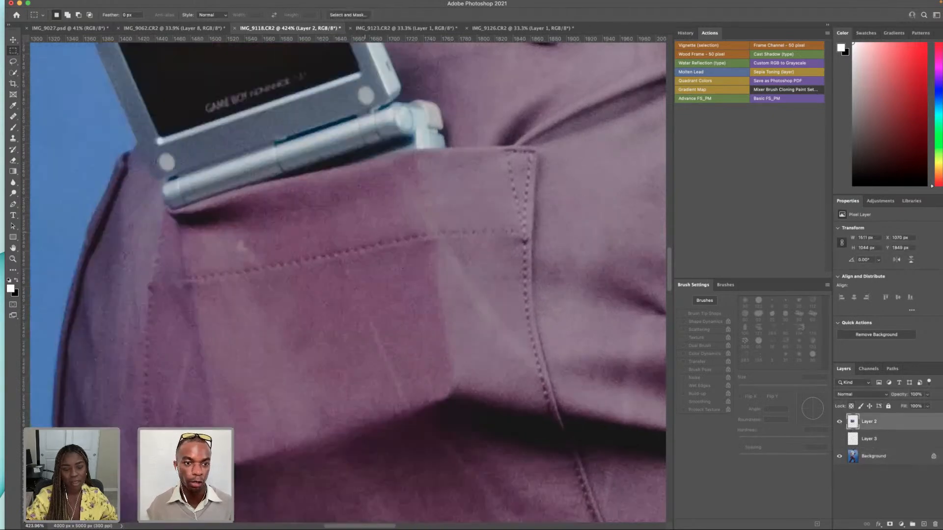
# - Start a Pen path on Layer 2 around the hinge barrel's rounded left end, undoing the misplaced anchors
pyautogui.scroll(5, 344, 280)
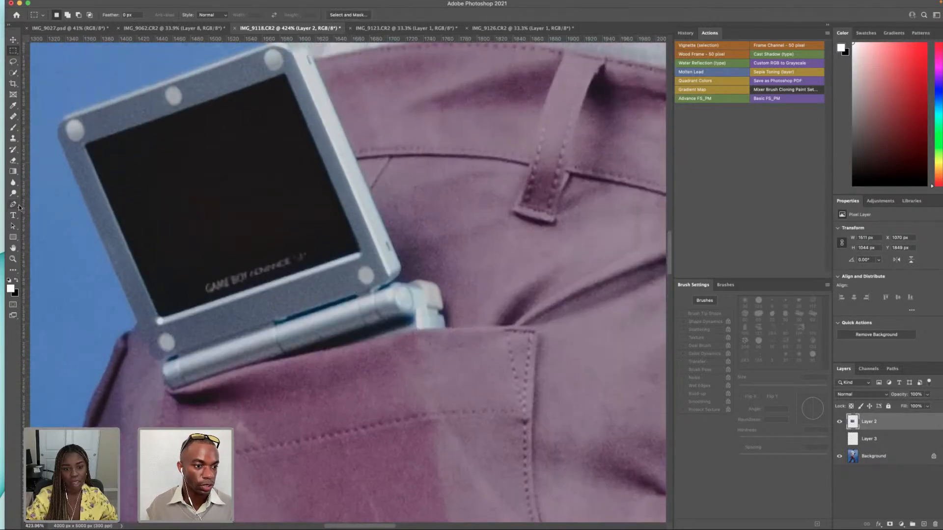
pyautogui.click(12, 204)
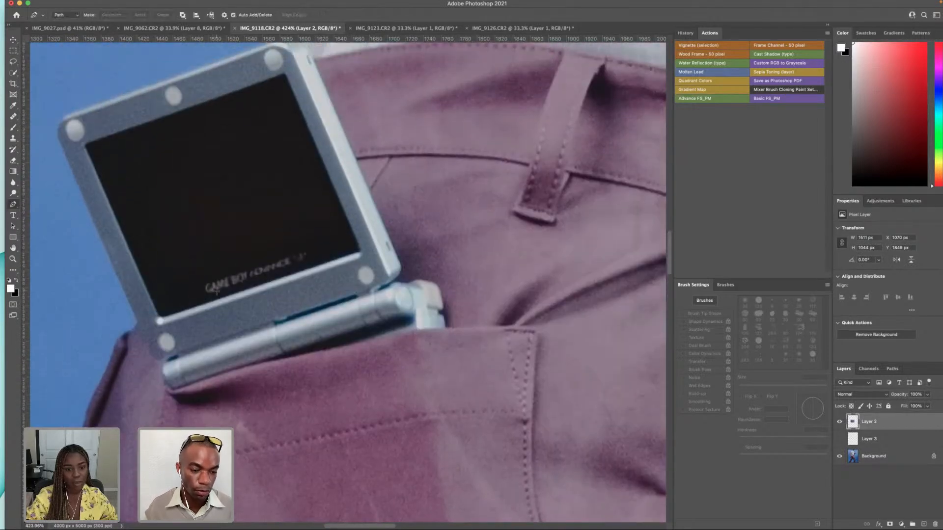
pyautogui.scroll(10, 171, 366)
pyautogui.click(146, 426)
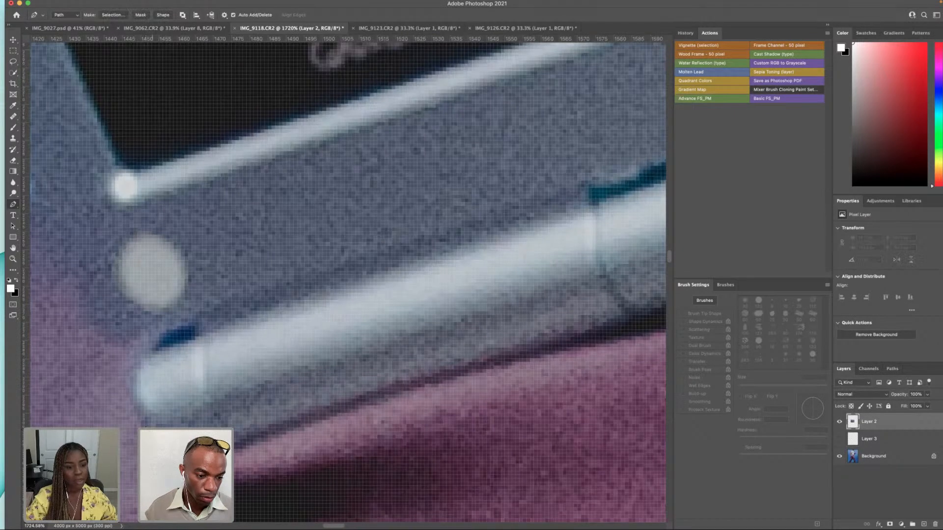
pyautogui.click(159, 443)
pyautogui.press('super+z')
pyautogui.press('super+z')
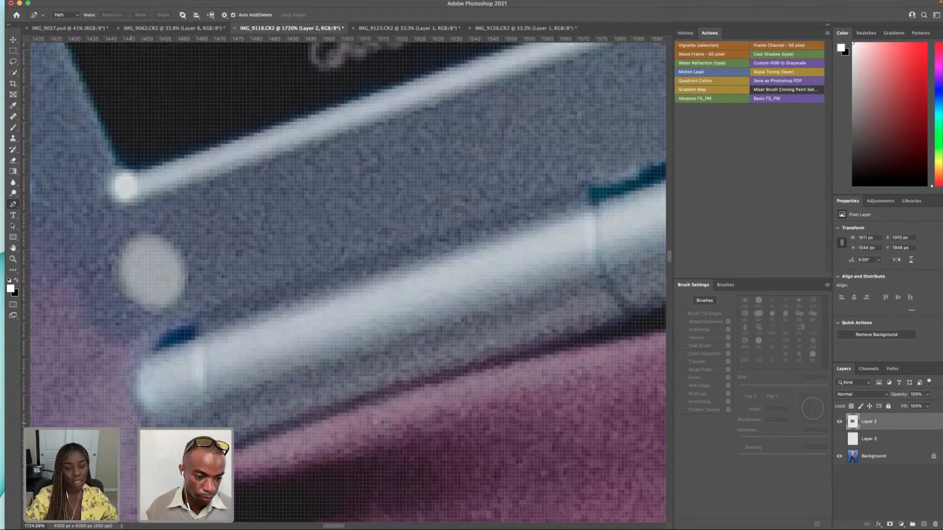
pyautogui.moveTo(133, 402); pyautogui.dragTo(154, 445)
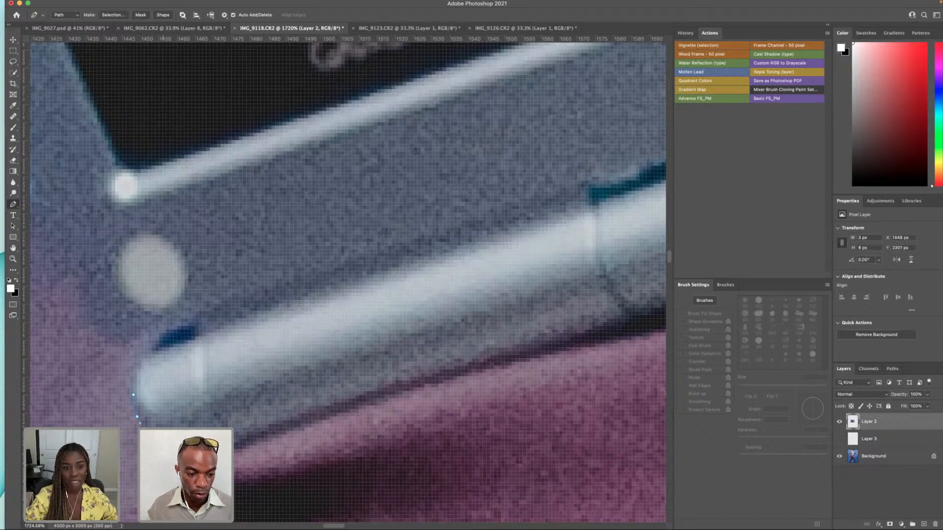
pyautogui.press('super+z')
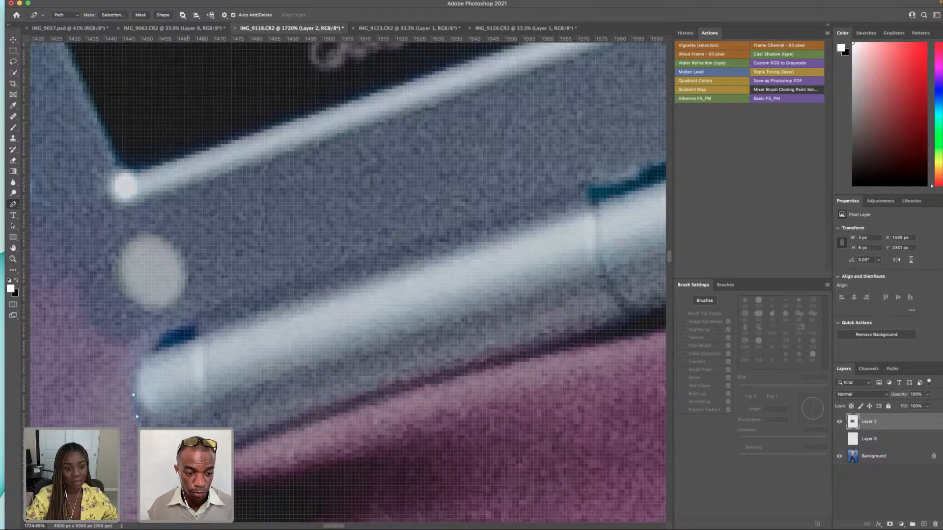
# - Extend the path along the lower edge of the hinge barrel's left section, replacing one misplaced anchor
pyautogui.hscroll(5, 365, 414)
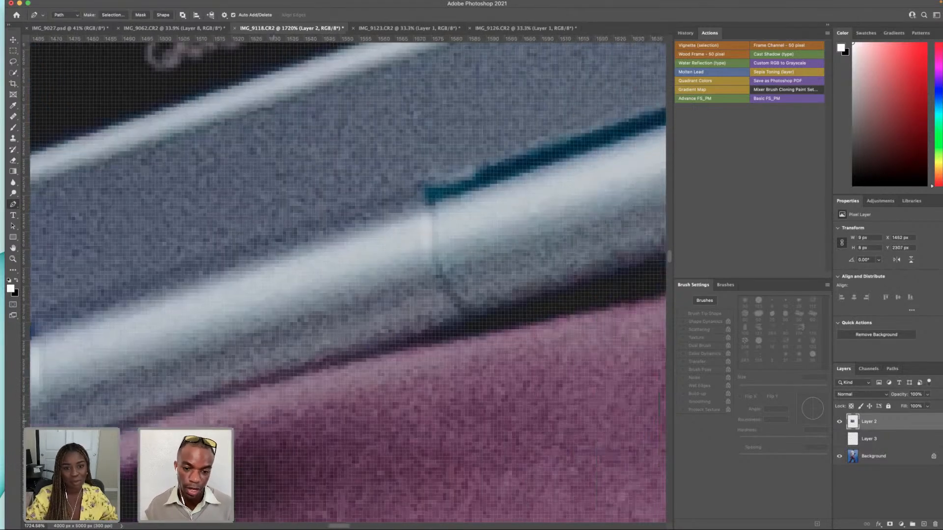
pyautogui.scroll(-5, 365, 414)
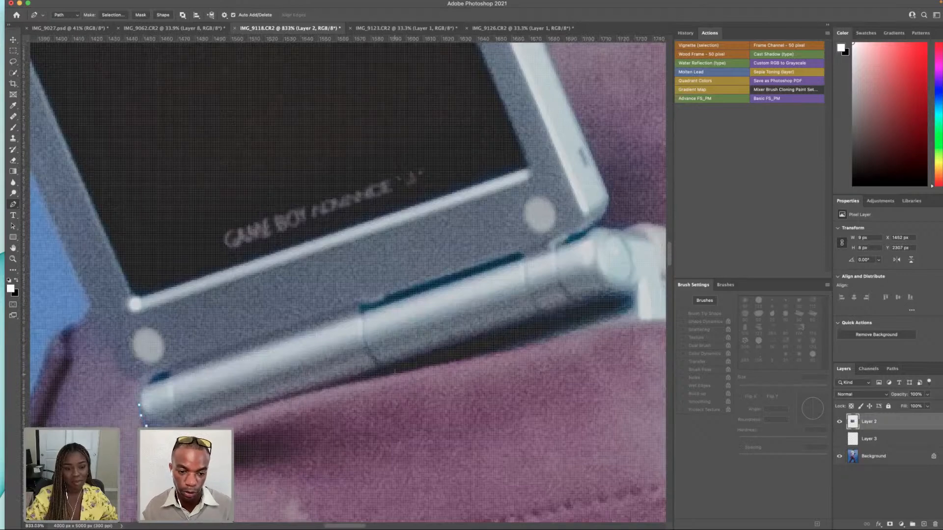
pyautogui.click(311, 389)
pyautogui.click(329, 388)
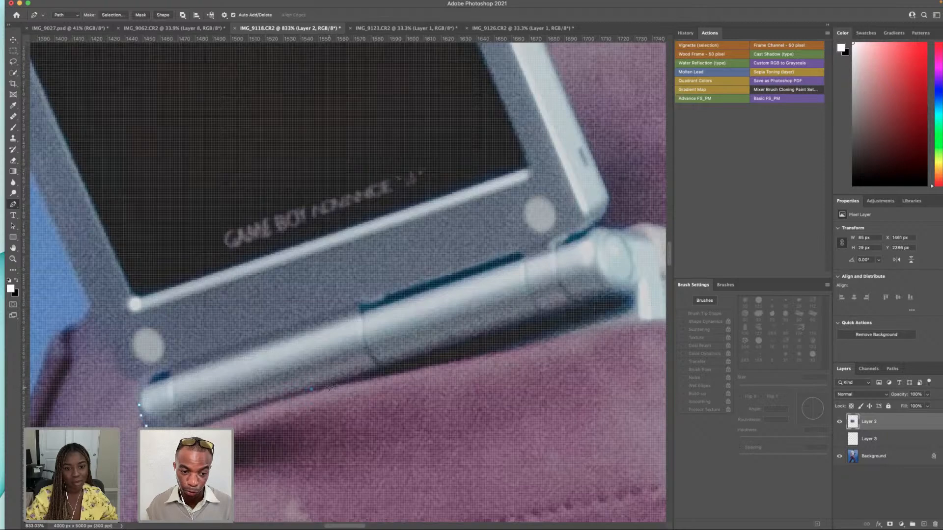
pyautogui.press('super+z')
pyautogui.click(322, 388)
pyautogui.click(342, 384)
pyautogui.click(362, 380)
pyautogui.click(386, 377)
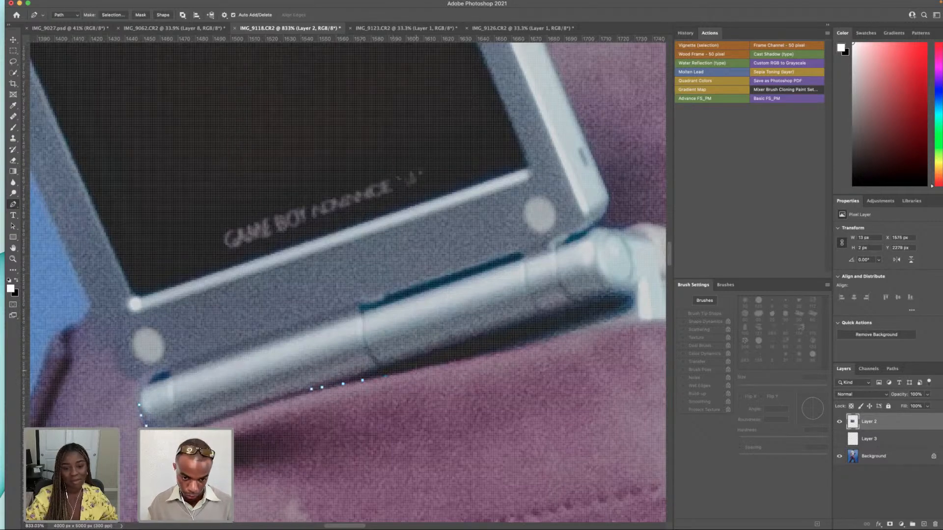
# - Continue the path along the pocket edge below the dark gap under the hinge barrel
pyautogui.click(446, 362)
pyautogui.click(478, 356)
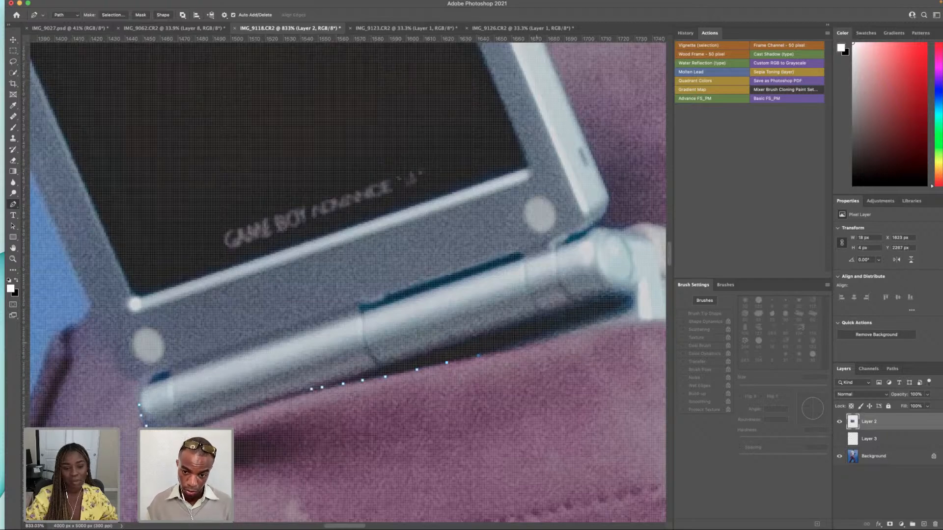
pyautogui.click(527, 344)
pyautogui.hscroll(1, 565, 340)
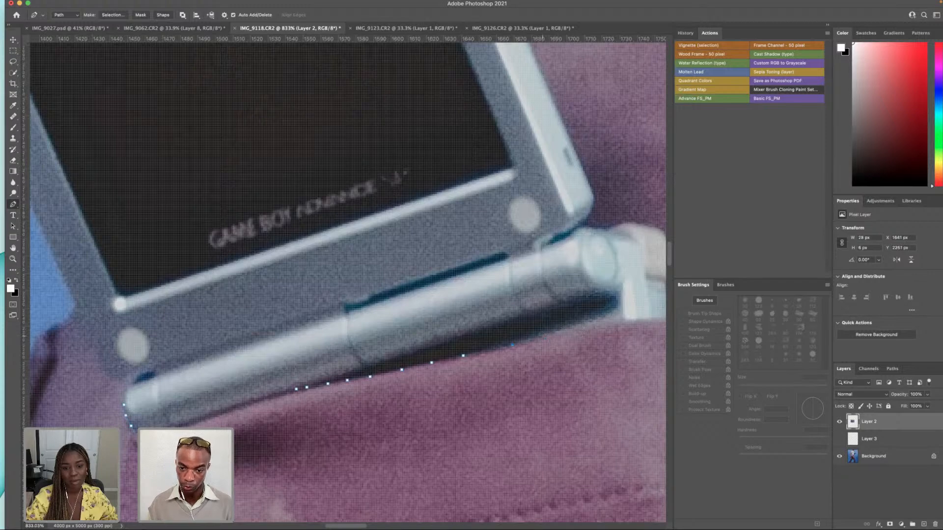
pyautogui.click(544, 337)
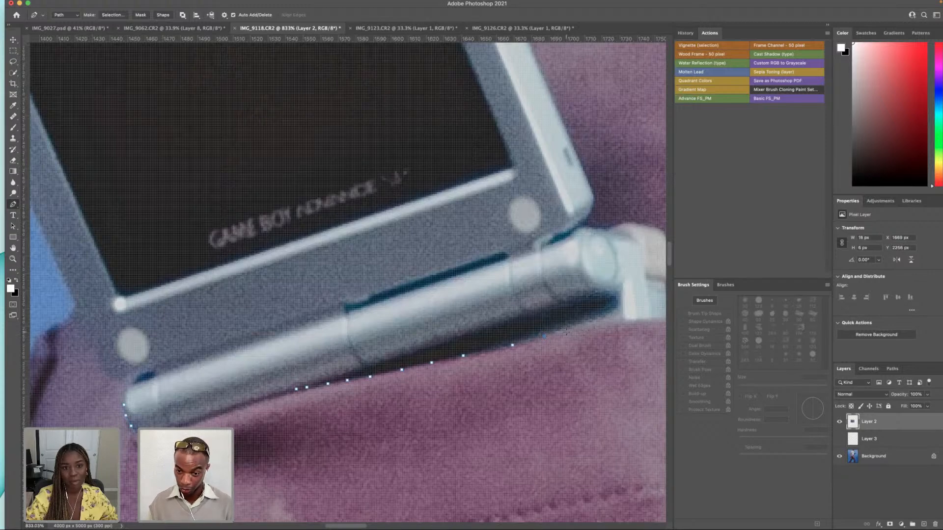
pyautogui.hscroll(5, 601, 326)
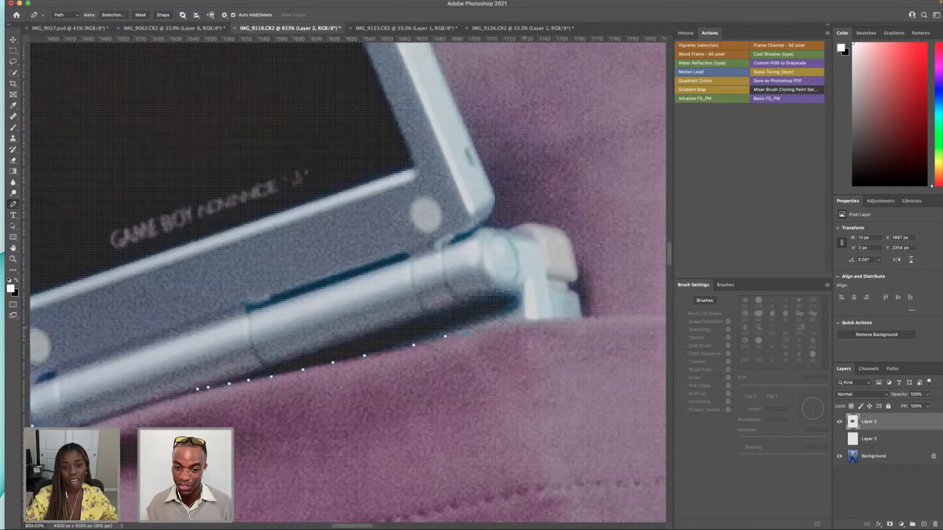
# - Undo the misplaced anchors near the gap's right end and run the path beneath the hinge's end block
pyautogui.press('super+z')
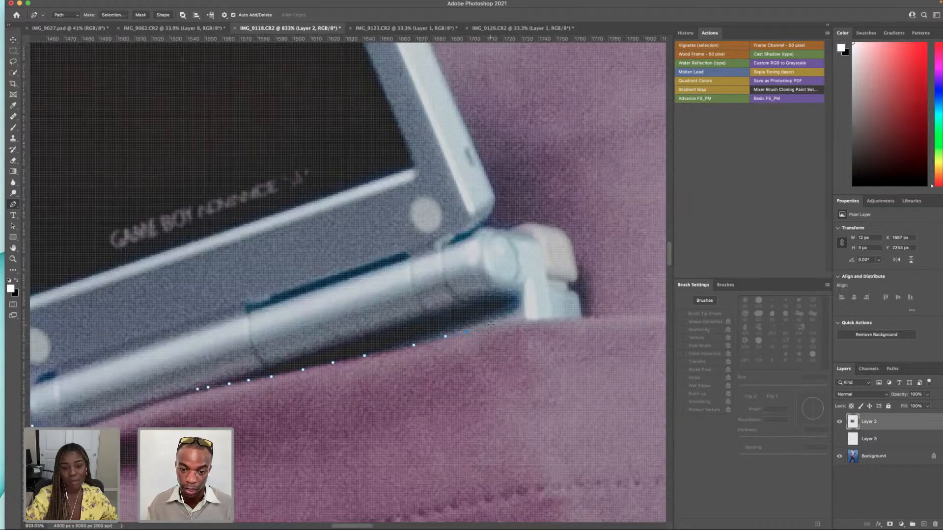
pyautogui.press('super+z')
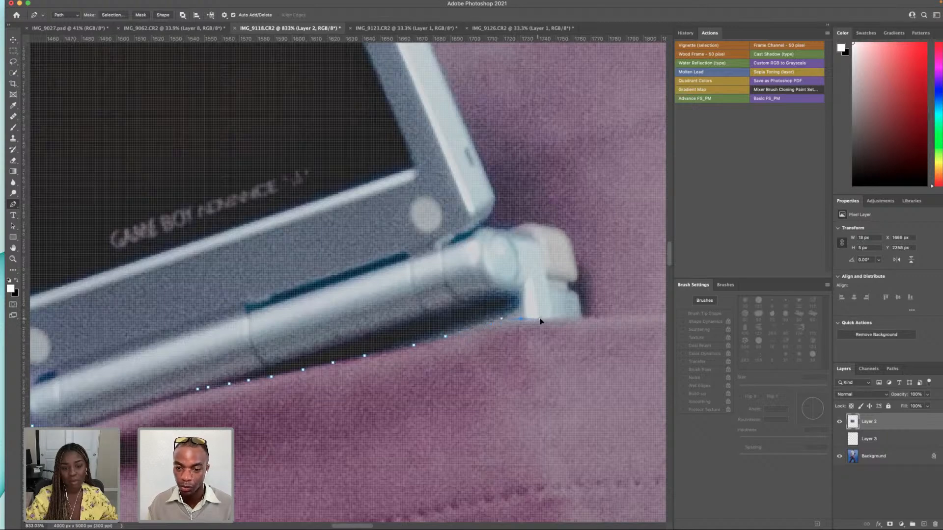
pyautogui.moveTo(527, 319); pyautogui.dragTo(556, 319)
pyautogui.click(594, 318)
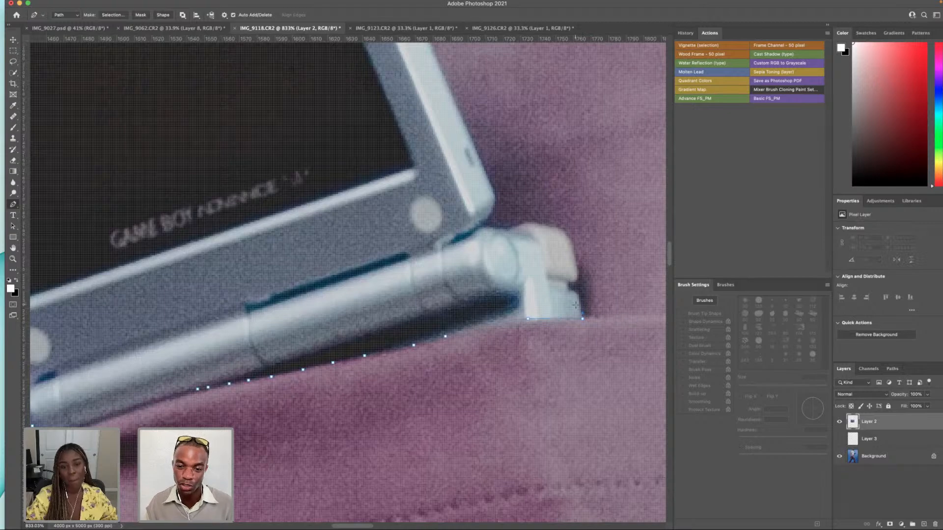
pyautogui.press('super+z')
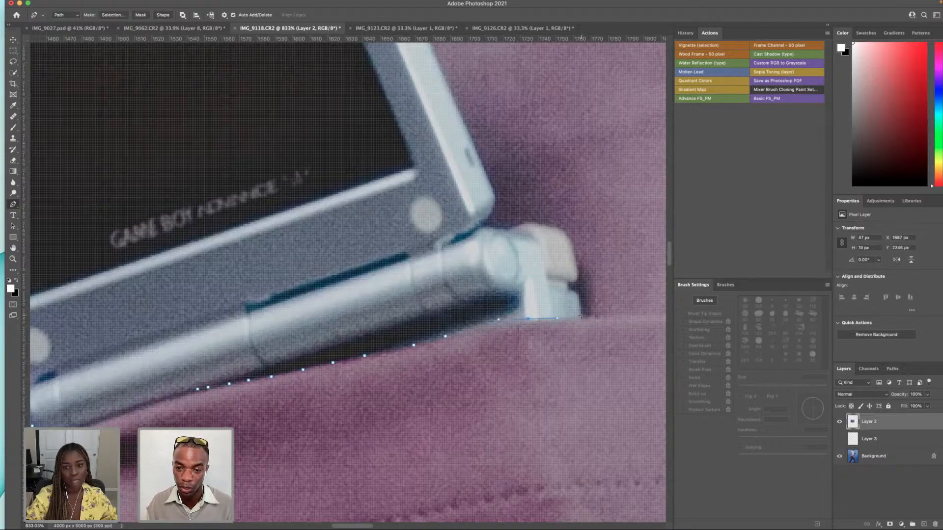
# - Trace the path up the right side of the hinge's end block to the notch below its white cap, correcting the top anchor
pyautogui.click(582, 317)
pyautogui.click(582, 312)
pyautogui.click(580, 305)
pyautogui.click(581, 298)
pyautogui.click(576, 293)
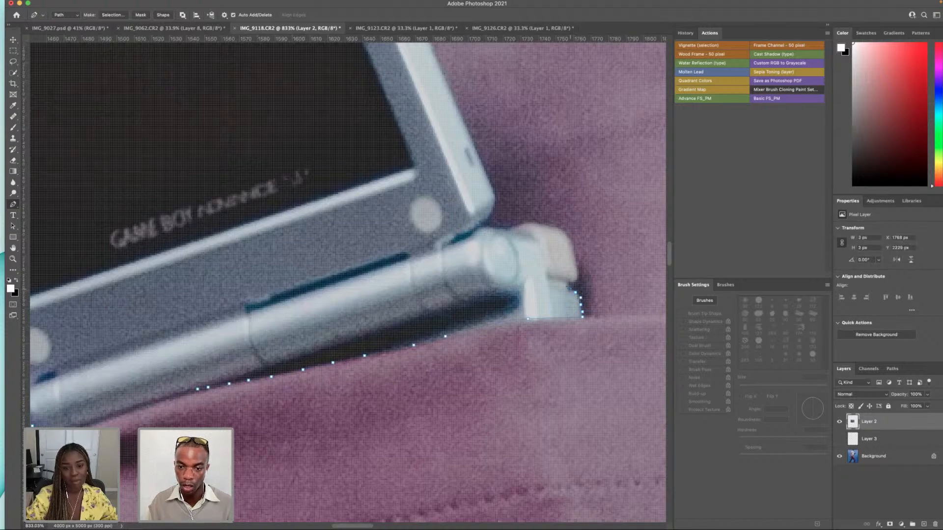
pyautogui.press('super+z')
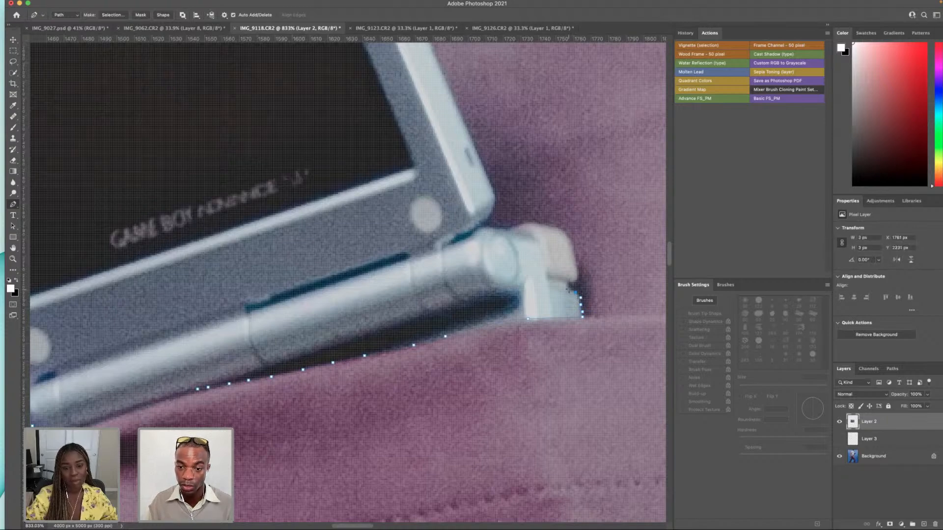
pyautogui.click(569, 284)
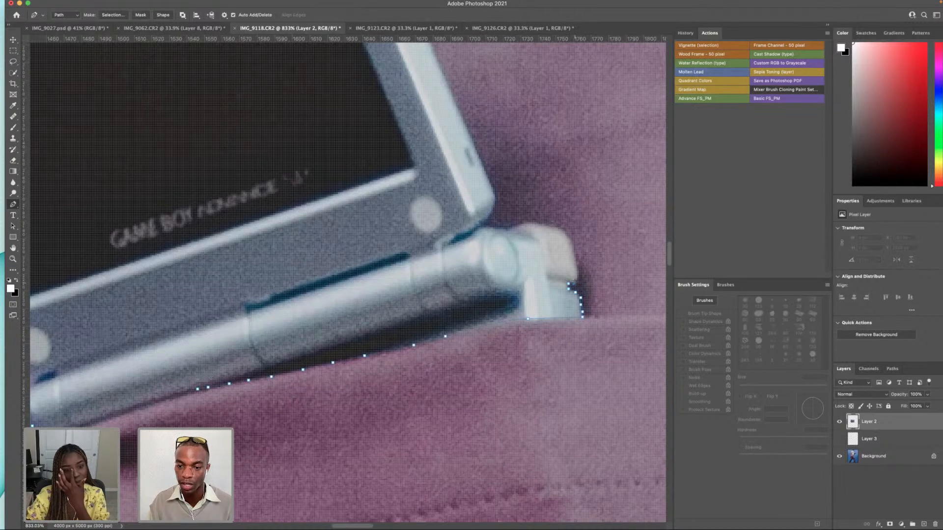
# - Trace the path around the hinge's white cap to the screen lid's corner and start up the lid's right edge
pyautogui.click(577, 280)
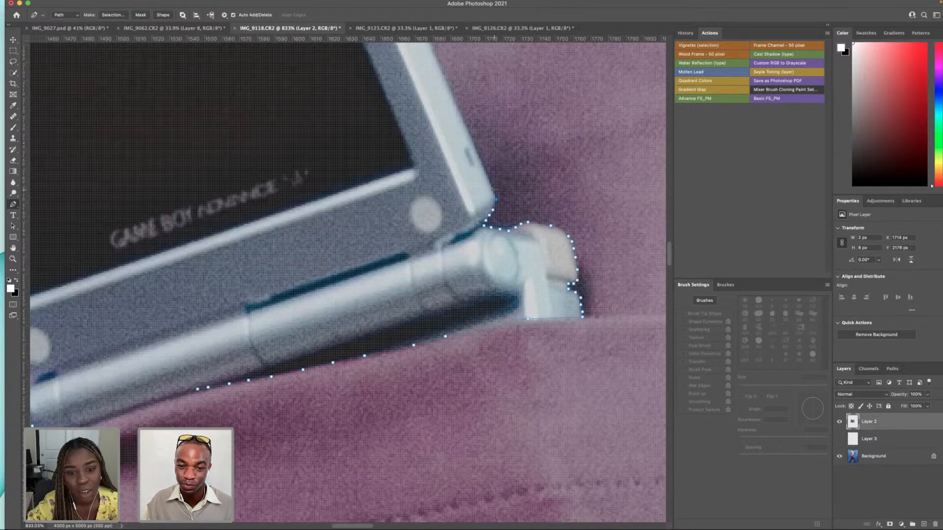
pyautogui.scroll(5, 344, 280)
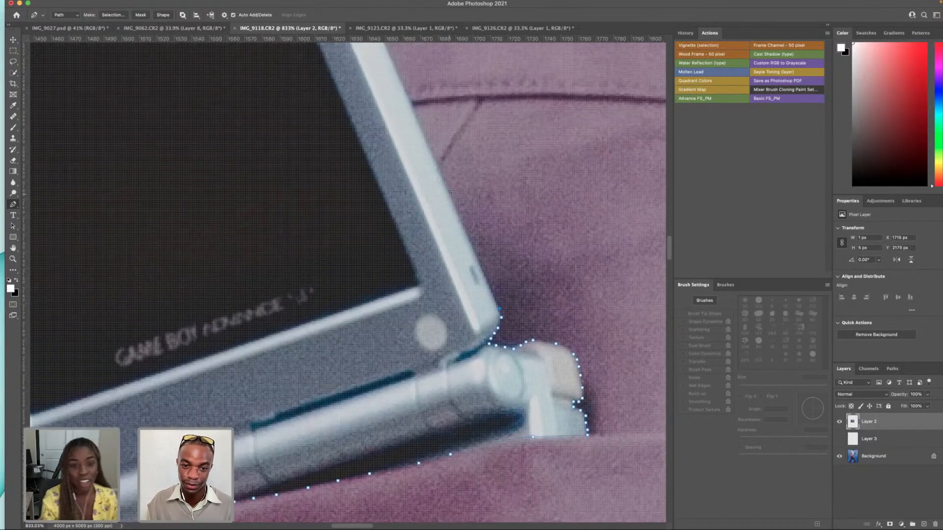
pyautogui.click(444, 185)
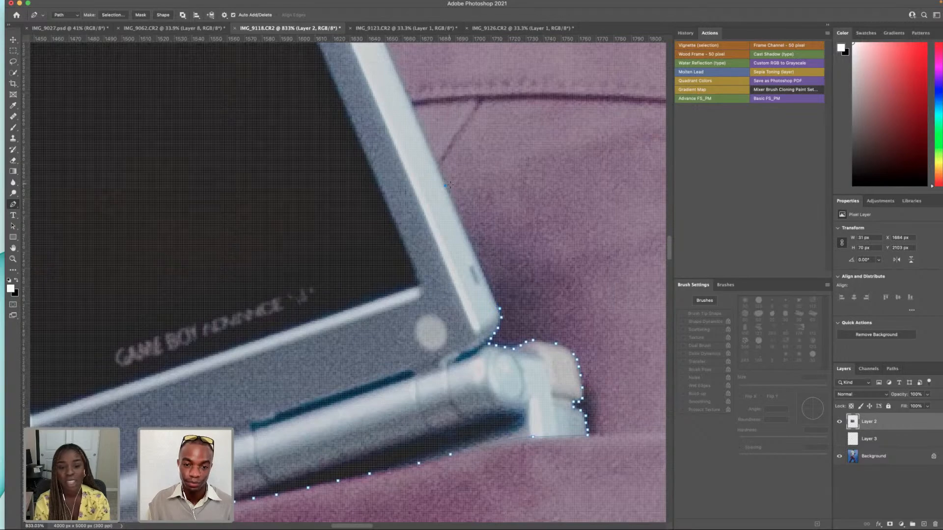
pyautogui.scroll(8, 449, 185)
pyautogui.click(406, 284)
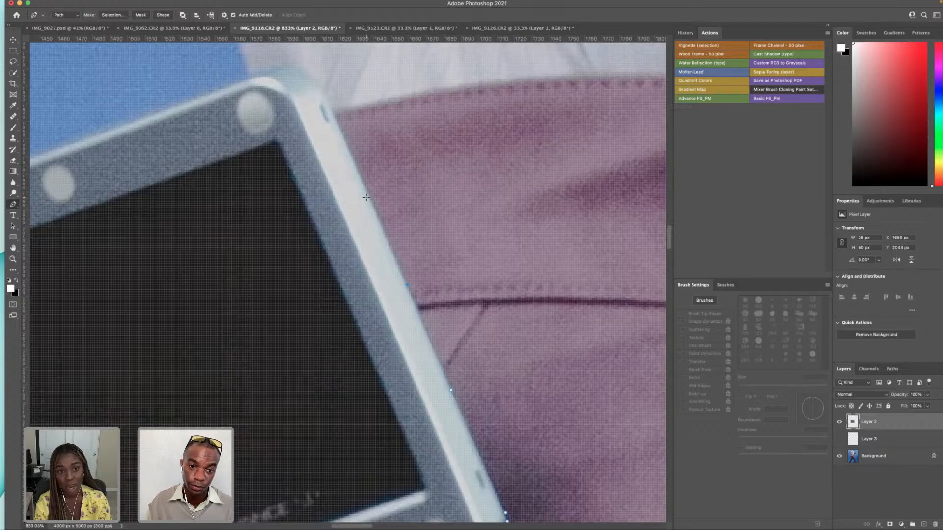
# - Continue the path up the screen lid's right edge toward the side notch, nudging the anchors onto the edge
pyautogui.click(365, 198)
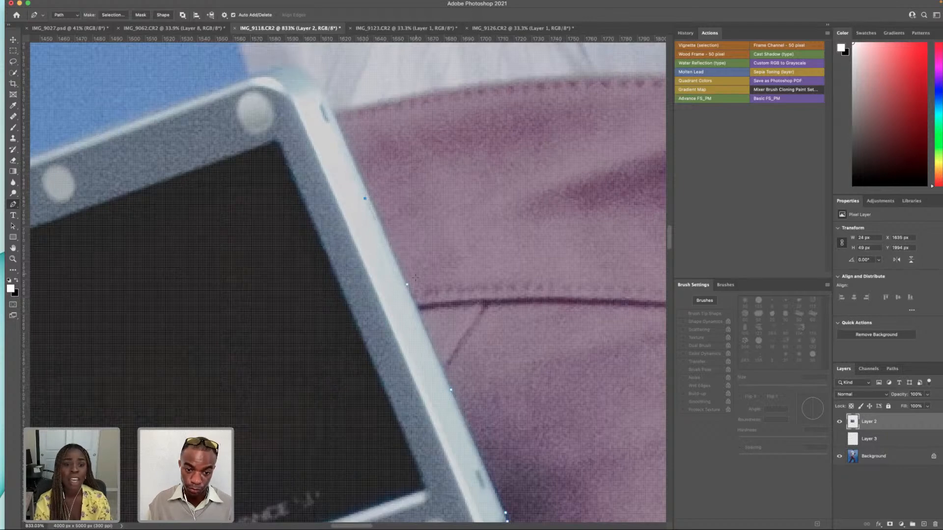
pyautogui.click(407, 287)
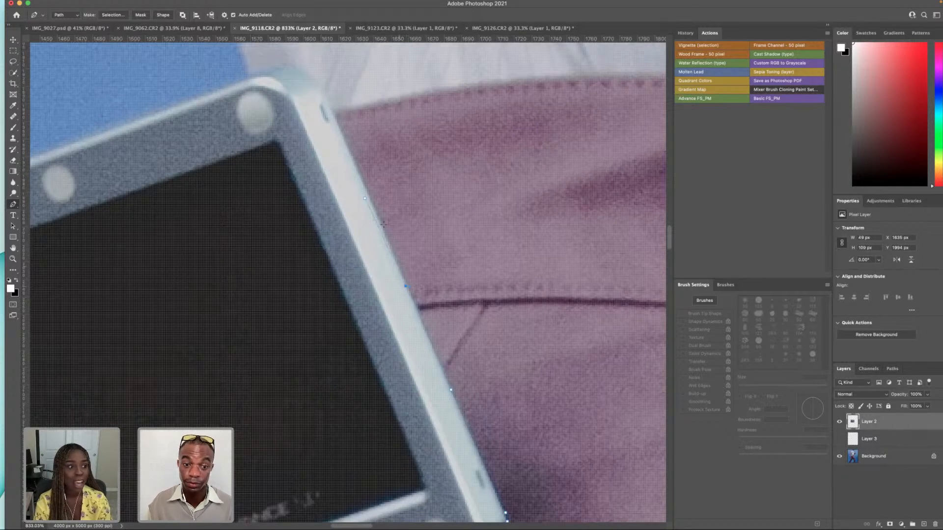
pyautogui.scroll(2, 406, 287)
pyautogui.click(365, 227)
pyautogui.moveTo(365, 227); pyautogui.dragTo(370, 225)
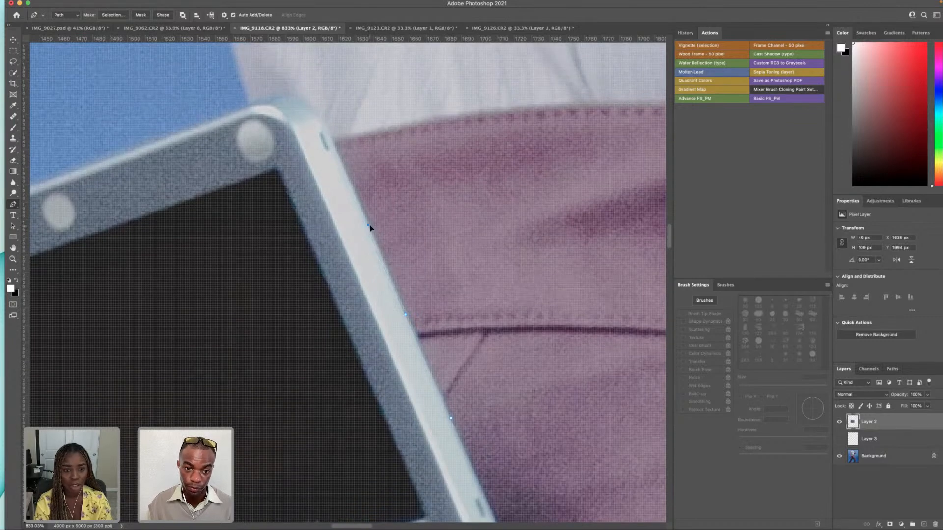
pyautogui.scroll(2, 416, 286)
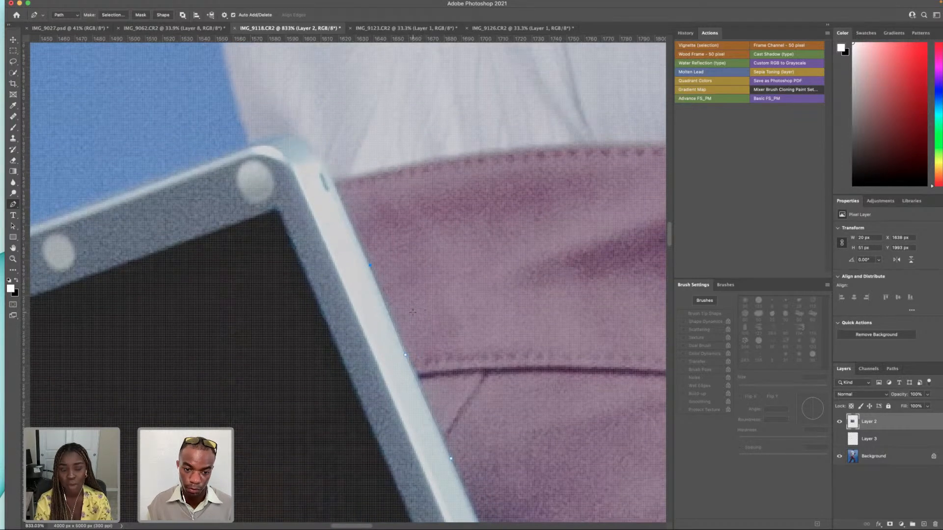
pyautogui.scroll(2, 413, 312)
pyautogui.click(341, 239)
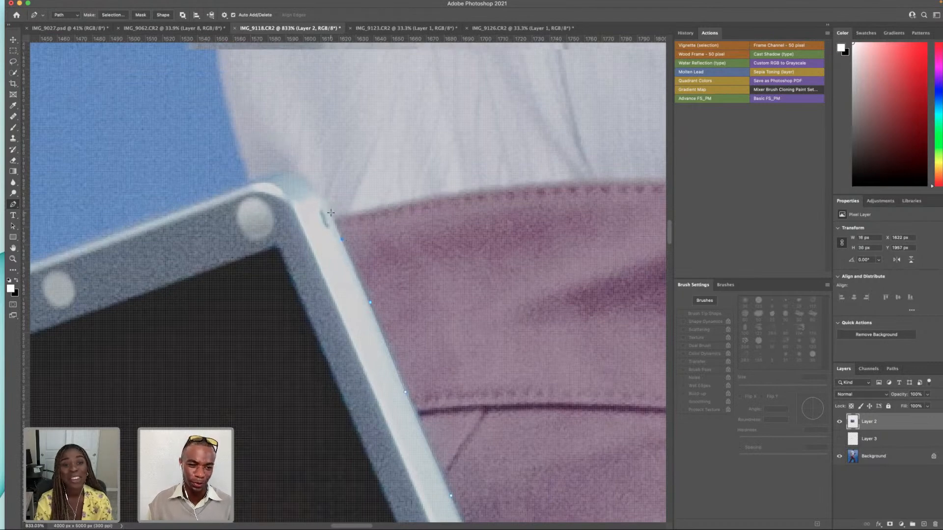
# - Carry the path past the side notch and round the lid's upper-right corner with a curved anchor
pyautogui.scroll(1, 331, 216)
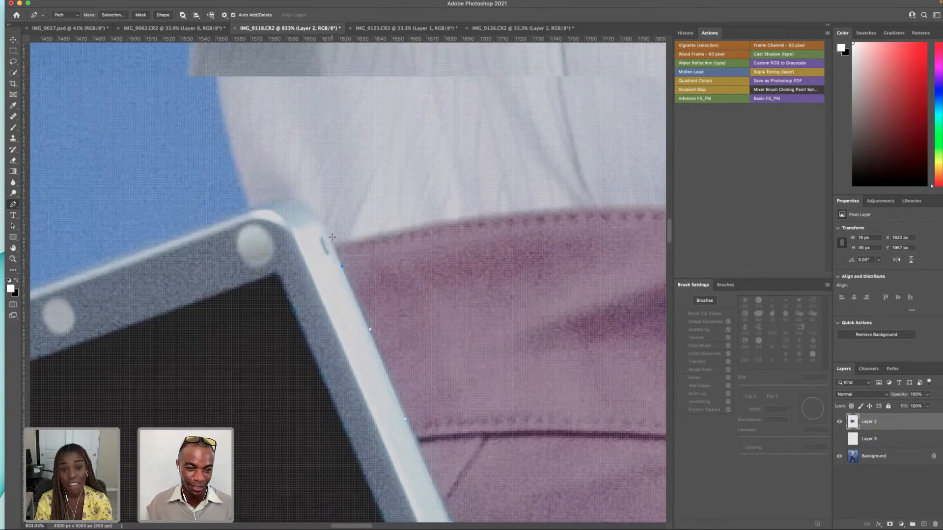
pyautogui.click(331, 241)
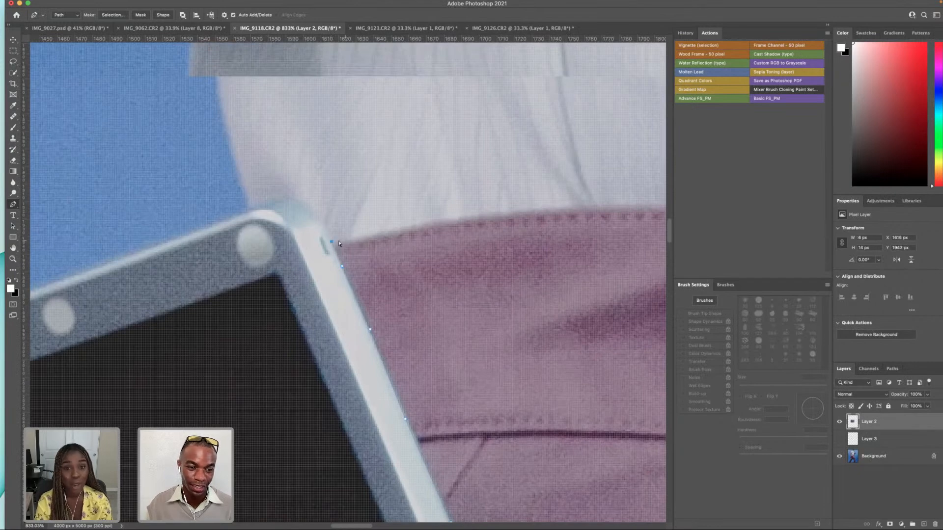
pyautogui.click(324, 225)
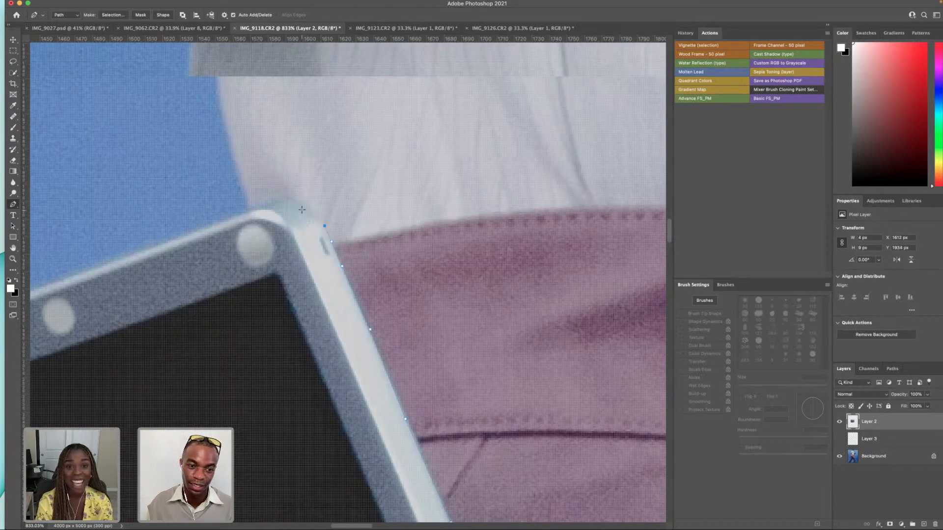
pyautogui.press('super+z')
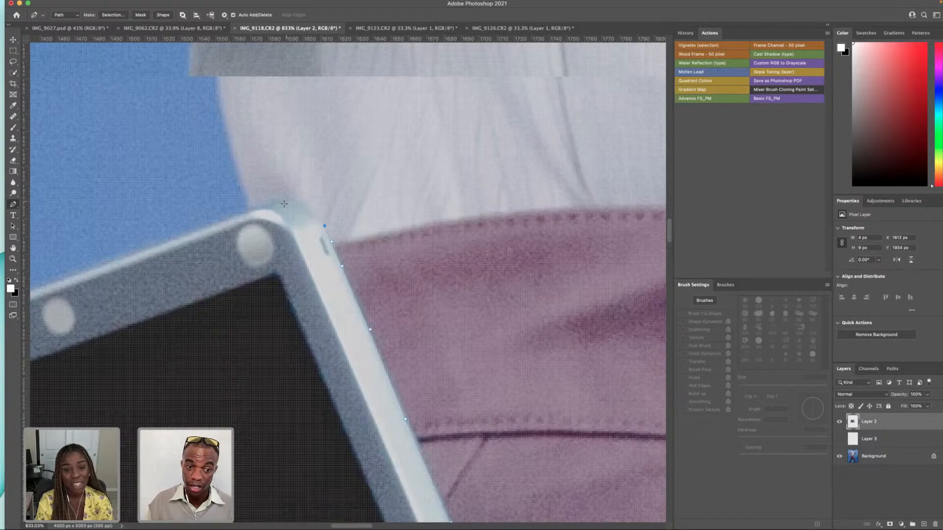
pyautogui.moveTo(281, 198); pyautogui.dragTo(253, 205)
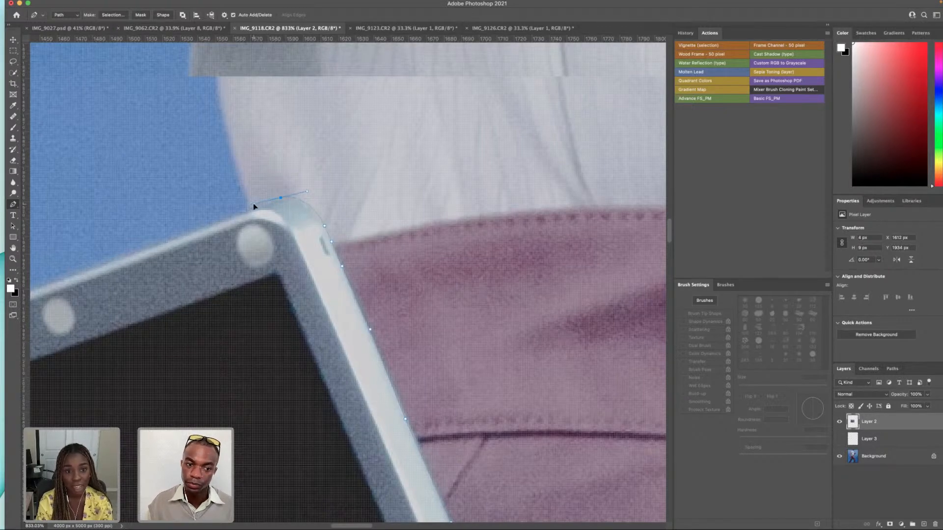
pyautogui.moveTo(255, 207); pyautogui.dragTo(254, 206)
# - Trace the path along the screen lid's top edge to its upper-left corner
pyautogui.hscroll(-5, 241, 216)
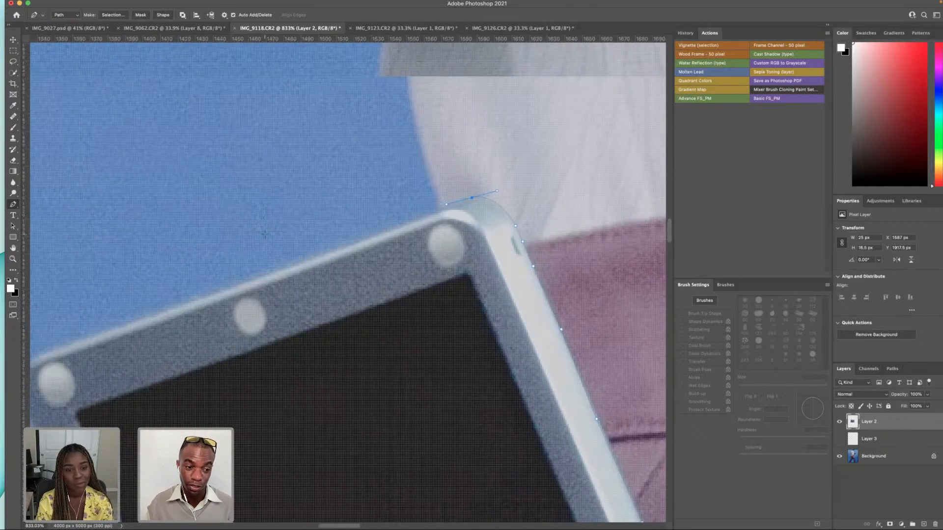
pyautogui.hscroll(-4, 264, 234)
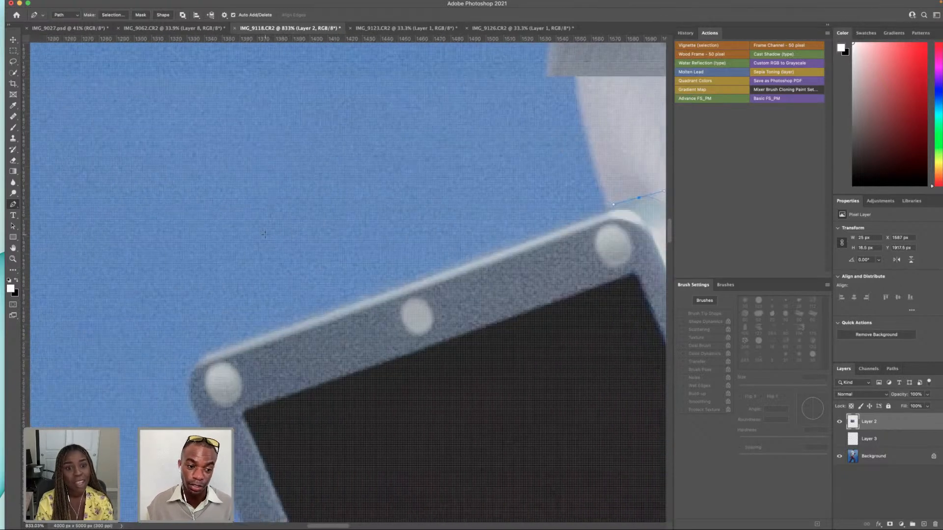
pyautogui.click(434, 273)
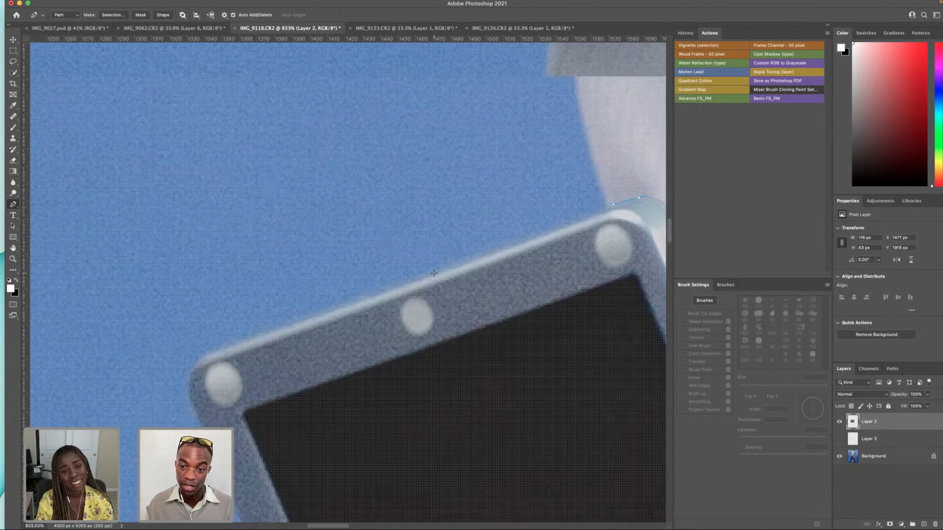
pyautogui.click(283, 327)
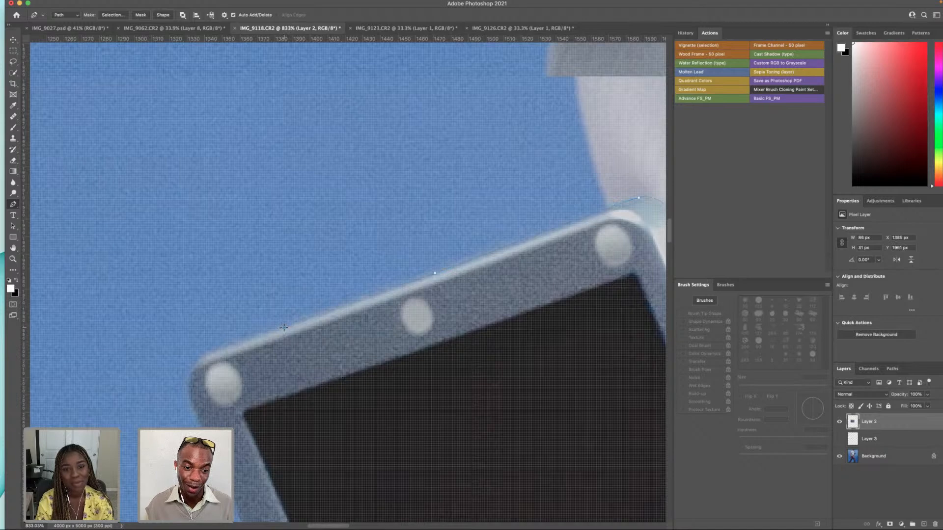
pyautogui.click(226, 347)
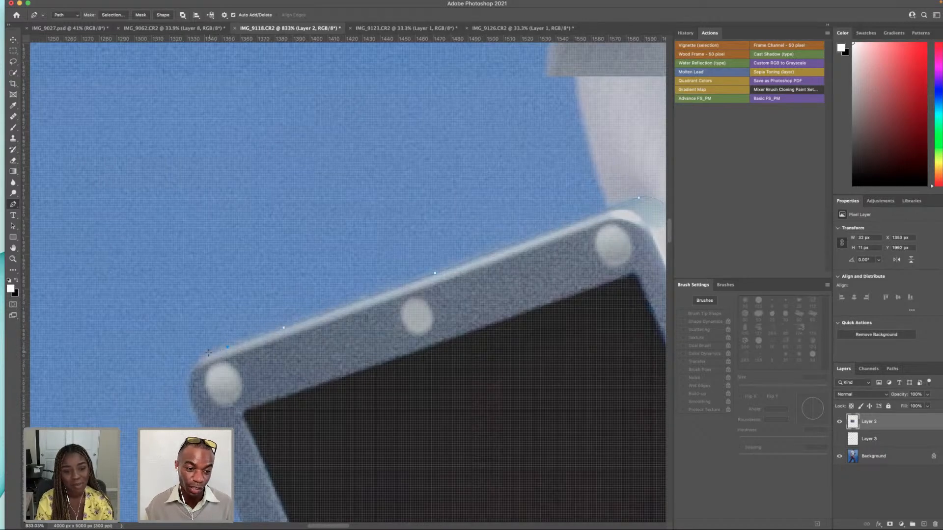
pyautogui.click(204, 356)
# - Round the lid's upper-left corner with closely spaced anchors
pyautogui.moveTo(204, 356); pyautogui.dragTo(304, 338)
pyautogui.moveTo(383, 404); pyautogui.dragTo(370, 368)
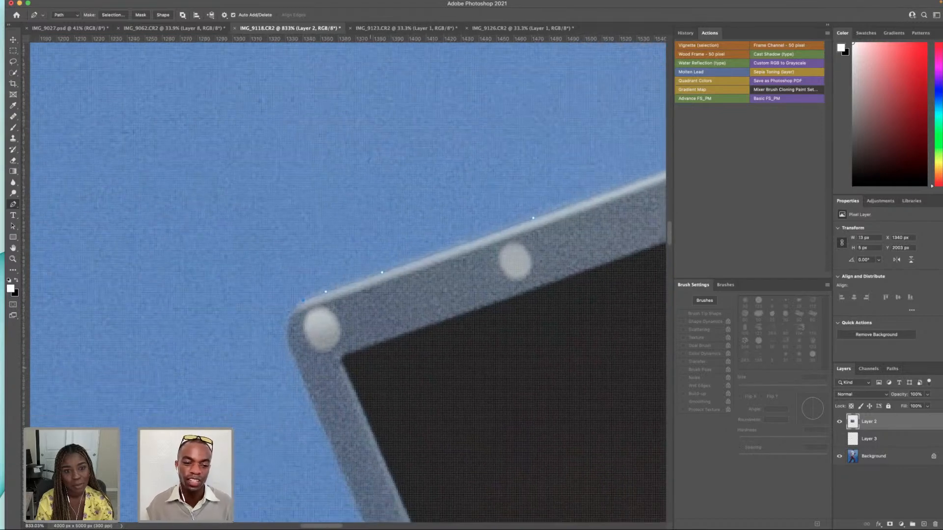
pyautogui.click(293, 308)
pyautogui.click(288, 321)
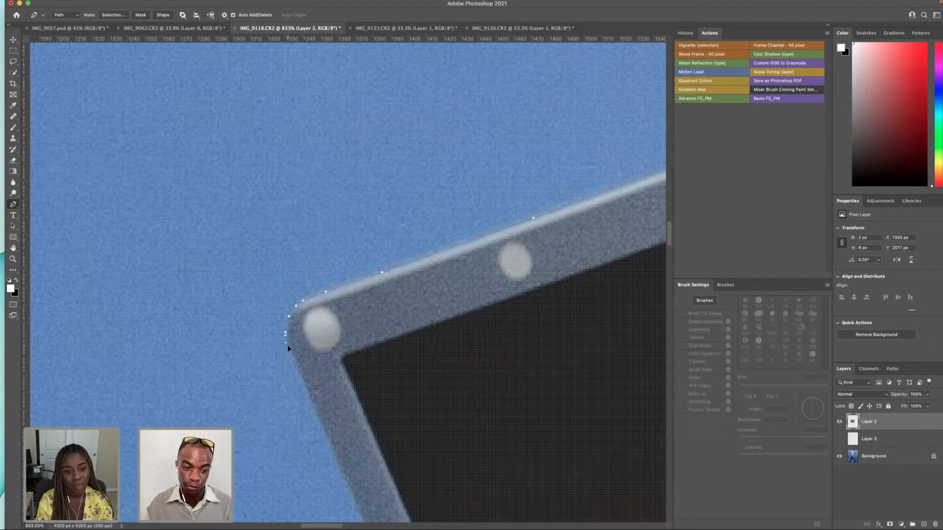
pyautogui.click(289, 349)
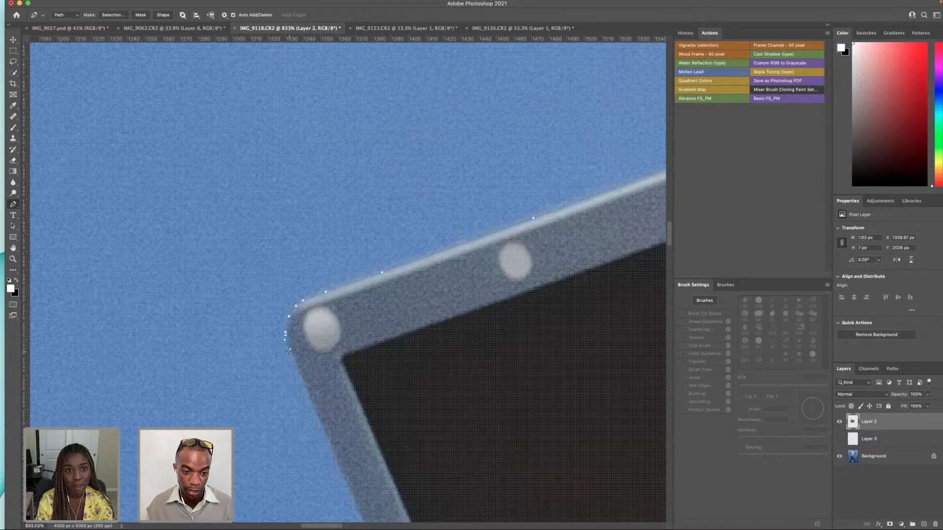
# - Run the path down the screen lid's left edge, repositioning anchors to follow the border
pyautogui.scroll(-5, 290, 351)
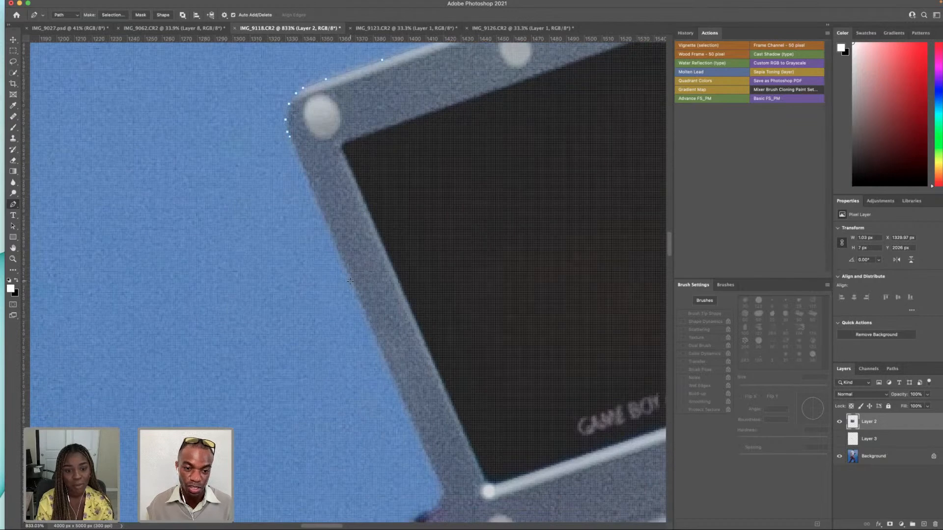
pyautogui.click(361, 315)
pyautogui.scroll(-3, 359, 307)
pyautogui.scroll(-1, 358, 307)
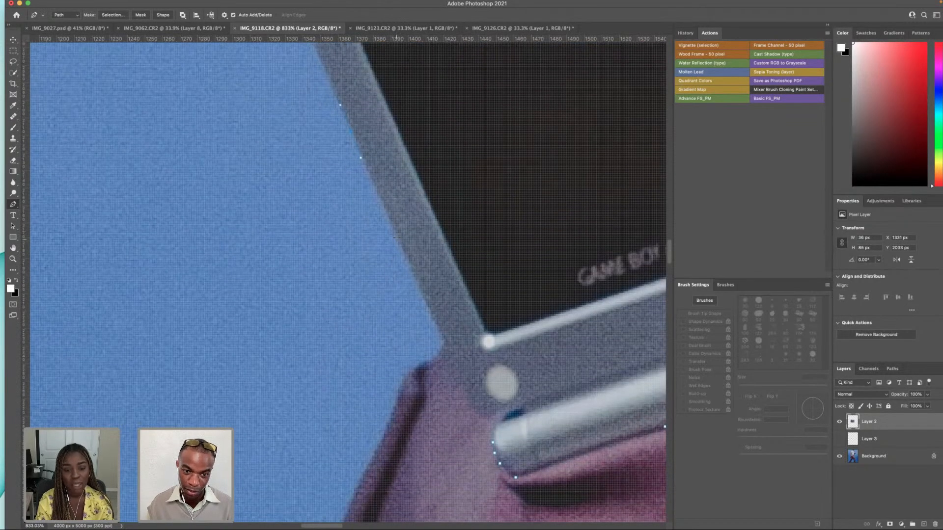
pyautogui.moveTo(396, 238); pyautogui.dragTo(403, 253)
pyautogui.click(403, 256)
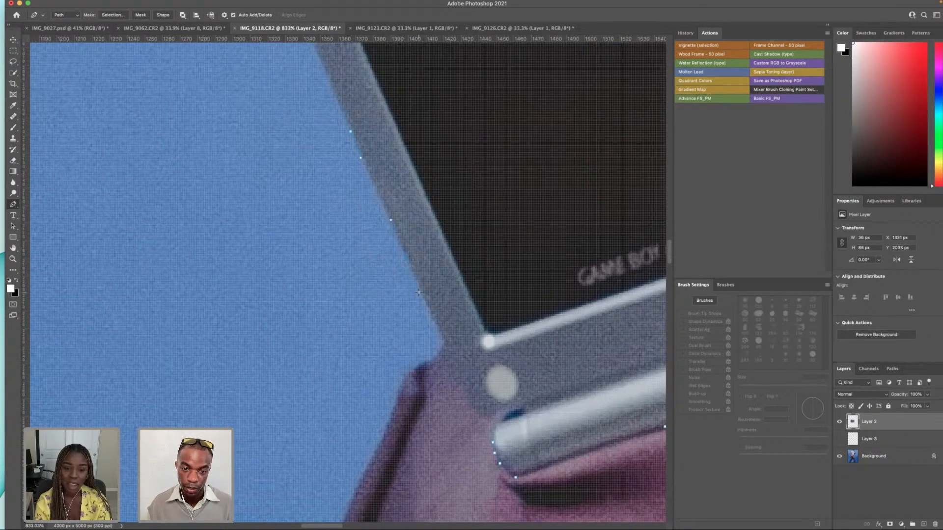
pyautogui.moveTo(405, 256); pyautogui.dragTo(420, 293)
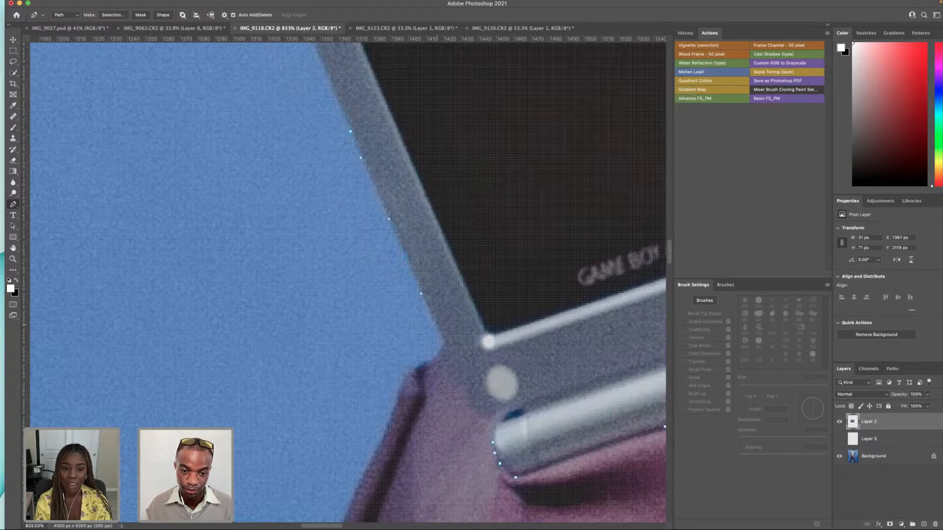
# - Replace the misplaced anchor near the trouser waistband and extend the path to the lid's lower-left corner
pyautogui.moveTo(455, 360); pyautogui.dragTo(463, 386)
pyautogui.press('super+z')
pyautogui.scroll(-5, 451, 340)
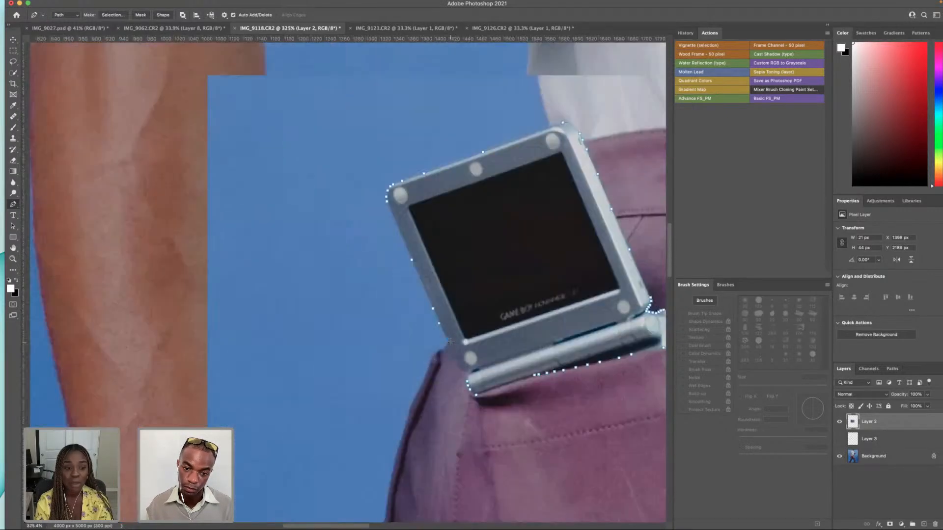
pyautogui.scroll(3, 451, 345)
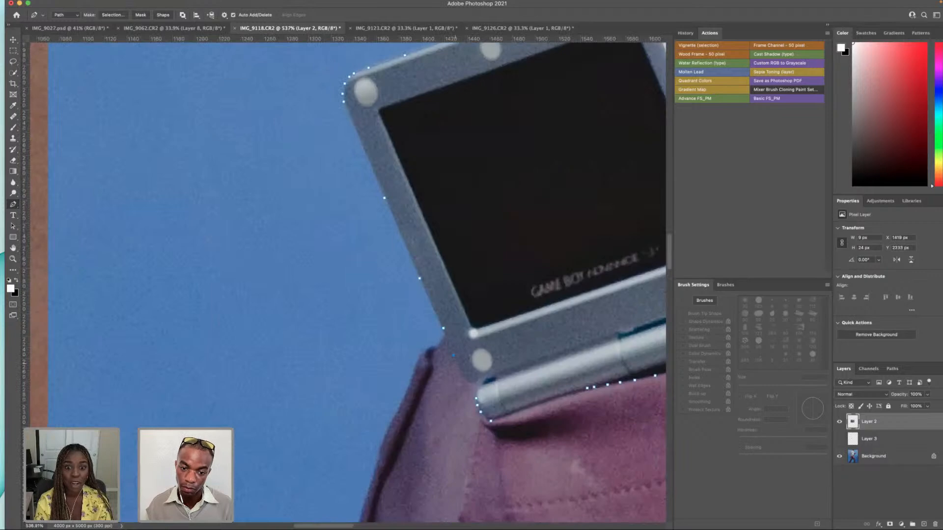
pyautogui.click(465, 379)
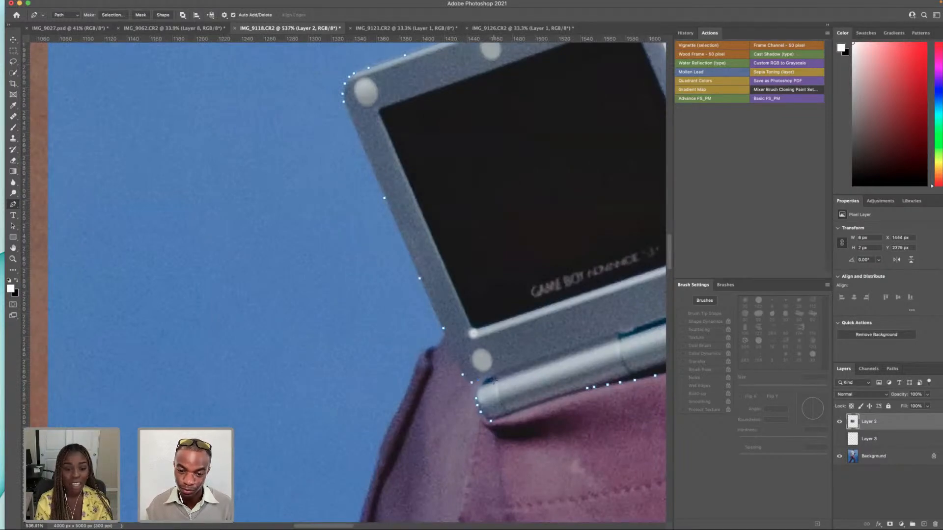
# - Trace the path around the small dark gap between the lid and the hinge barrel, undoing misplaced anchors
pyautogui.scroll(5, 493, 380)
pyautogui.click(484, 363)
pyautogui.click(494, 368)
pyautogui.click(497, 375)
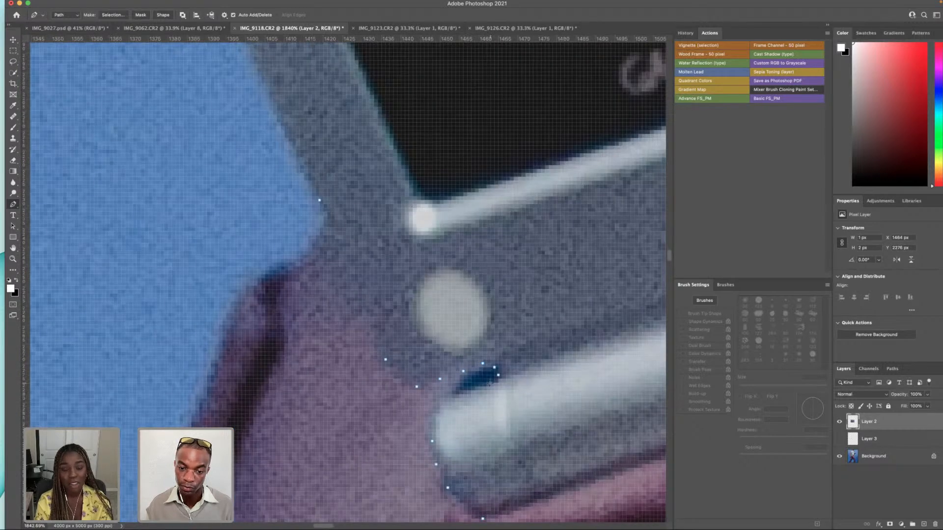
pyautogui.press('super+z')
pyautogui.press('super+z')
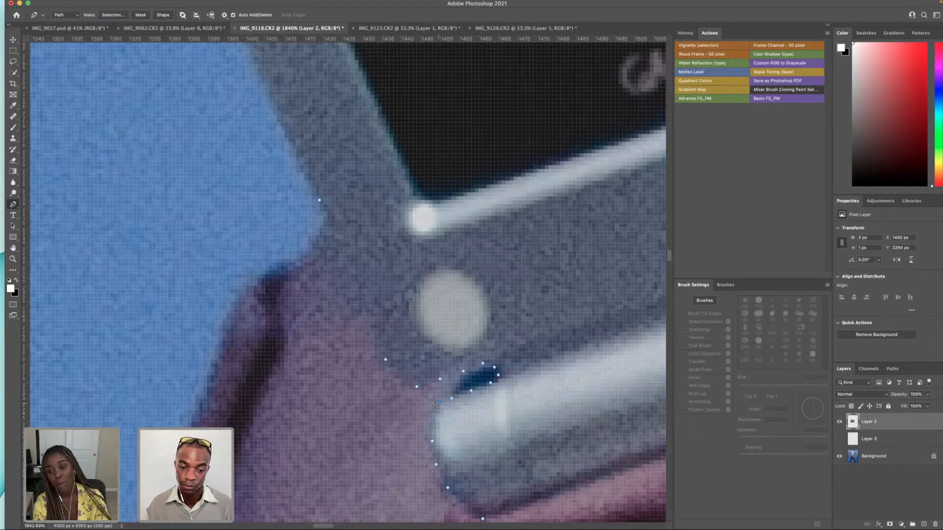
# - Finish the outline around the hinge barrel's left end, closing the path and adjusting its last anchors
pyautogui.click(425, 433)
pyautogui.click(432, 444)
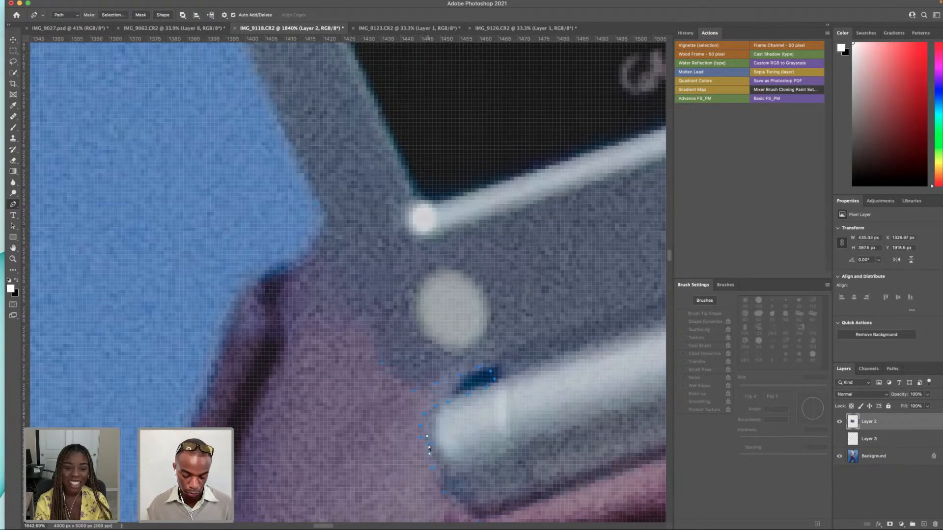
pyautogui.click(426, 436)
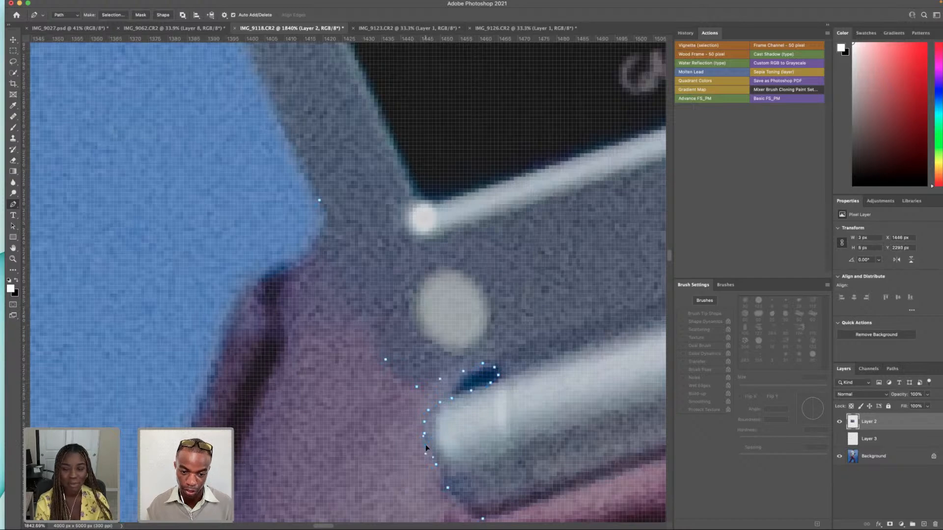
# - Convert the closed path around the console's screen lid and hinge into a selection
pyautogui.scroll(-10, 428, 444)
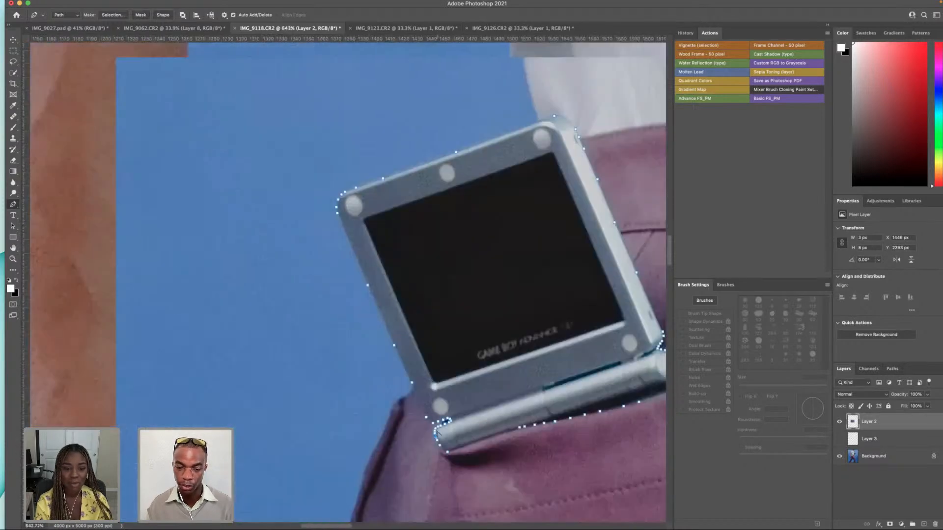
pyautogui.scroll(-4, 578, 279)
pyautogui.rightClick(573, 284)
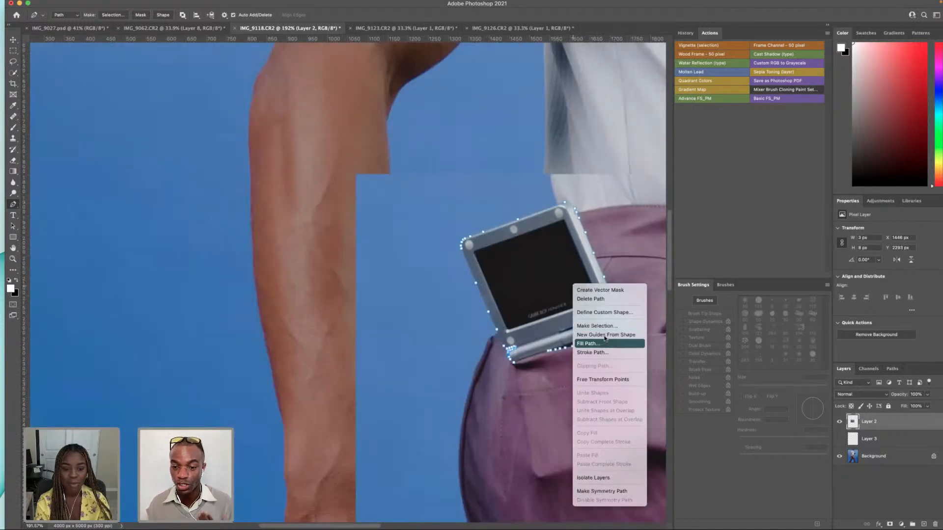
pyautogui.click(612, 326)
pyautogui.click(509, 223)
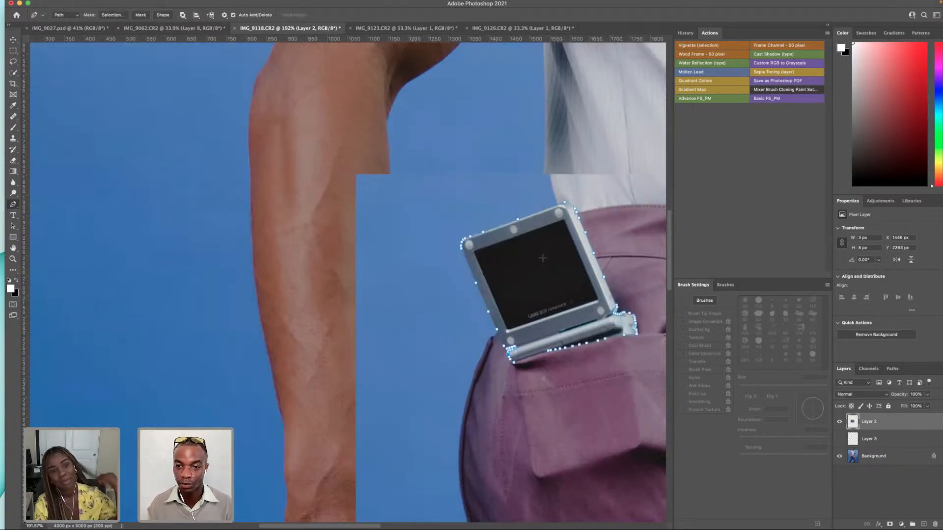
pyautogui.rightClick(554, 282)
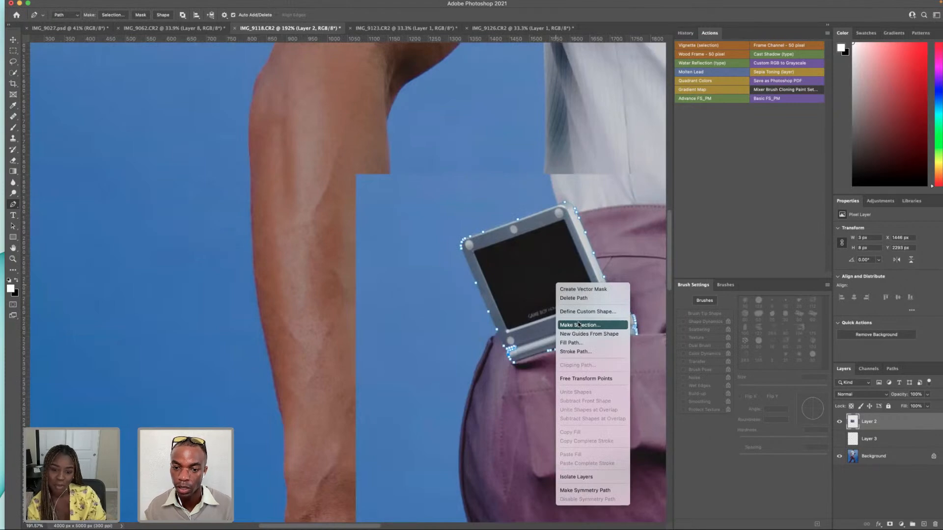
pyautogui.click(579, 325)
pyautogui.click(511, 208)
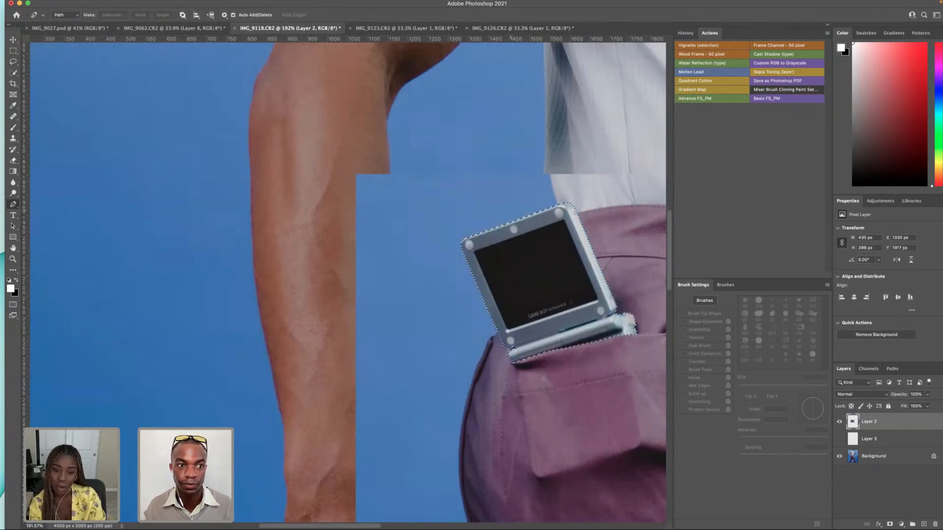
# - Invert the selection and delete everything around the lid and hinge from Layer 2
pyautogui.click(172, 3)
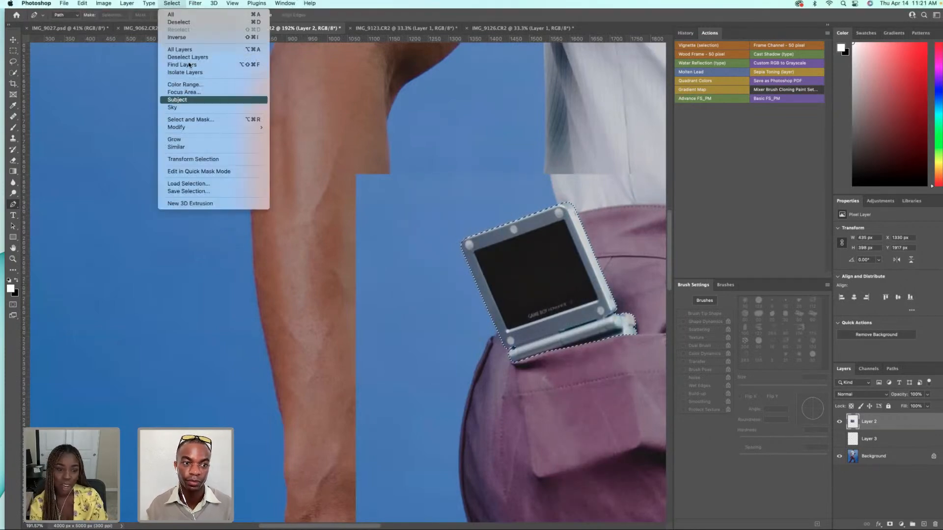
pyautogui.click(177, 37)
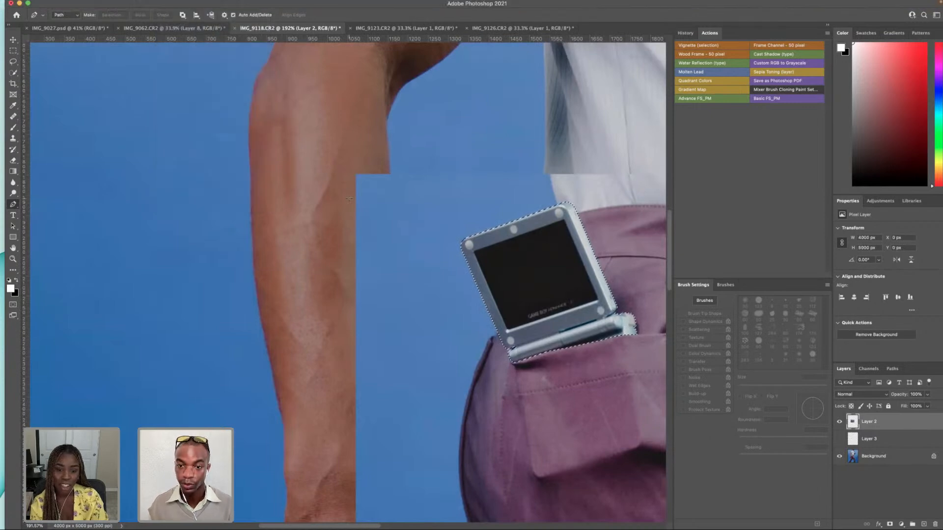
pyautogui.press('Delete')
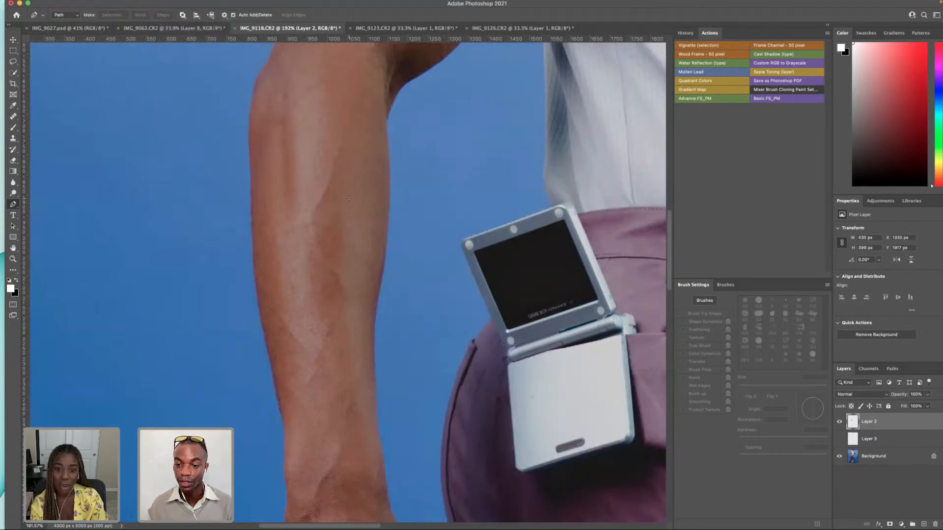
# - Load the Layer 2 cutout's outline as a selection and add a small feather in Select and Mask
pyautogui.scroll(3, 607, 290)
pyautogui.scroll(-4, 608, 299)
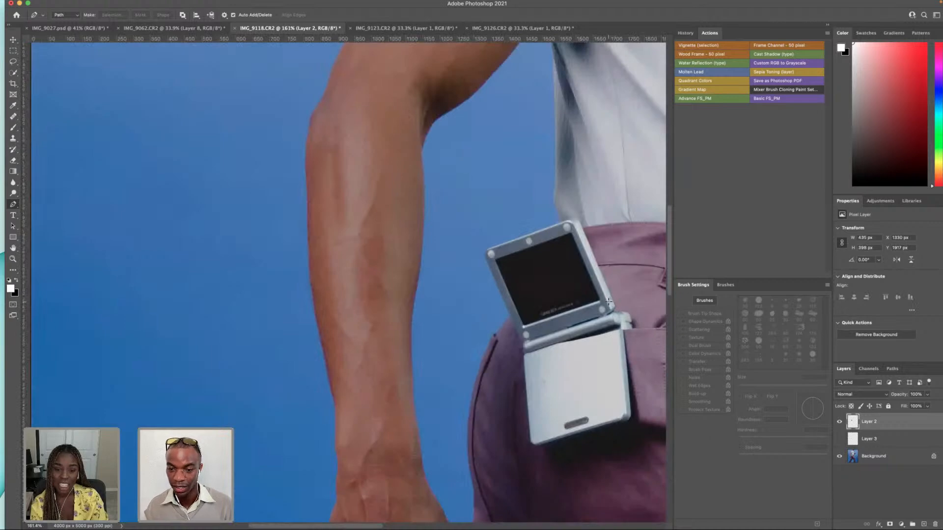
pyautogui.scroll(5, 609, 301)
pyautogui.hscroll(1, 636, 313)
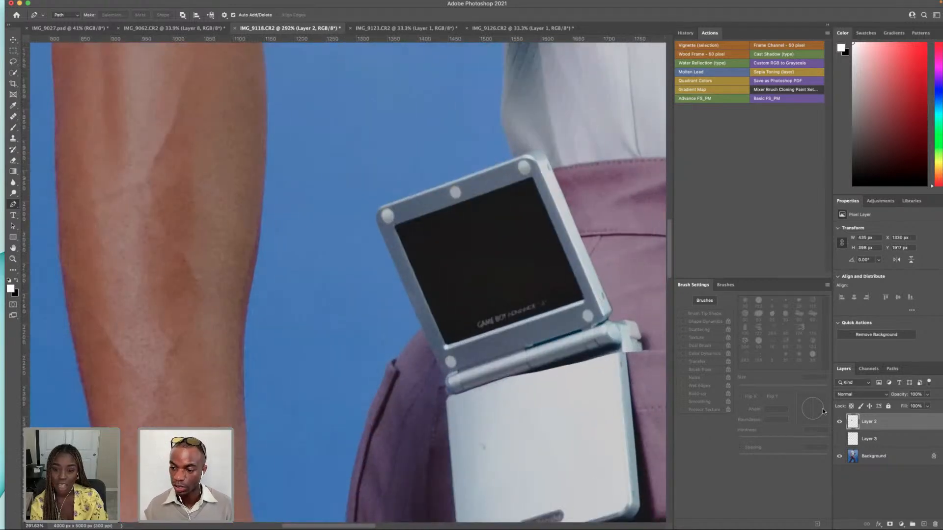
pyautogui.keyDown('super'); pyautogui.click(853, 422); pyautogui.keyUp('super')
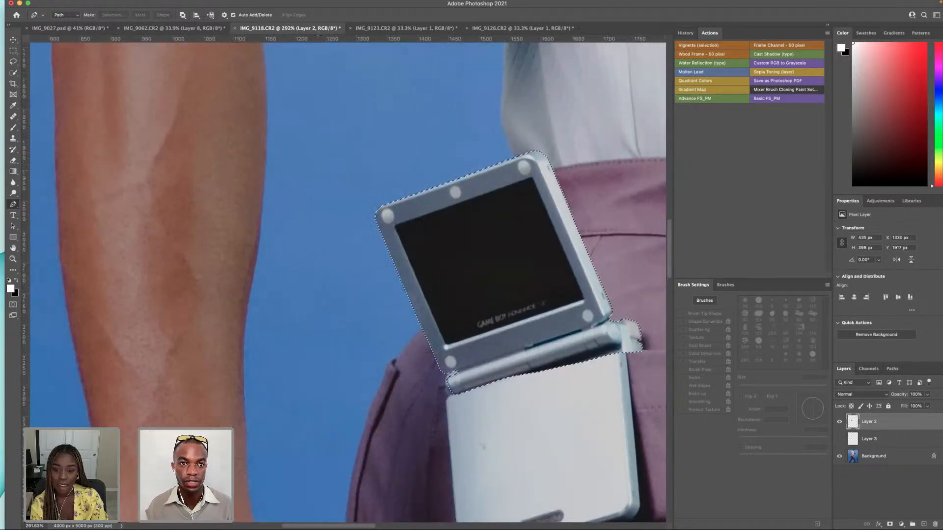
pyautogui.click(13, 51)
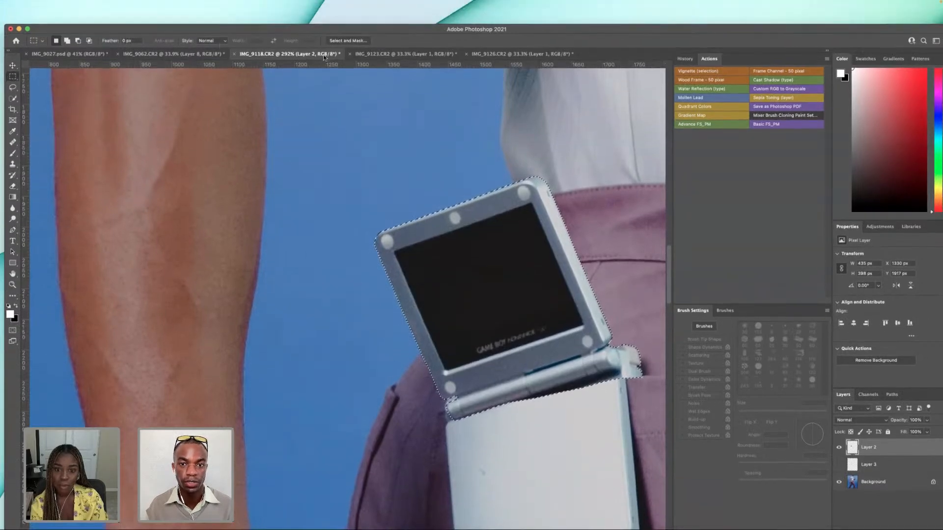
pyautogui.click(347, 44)
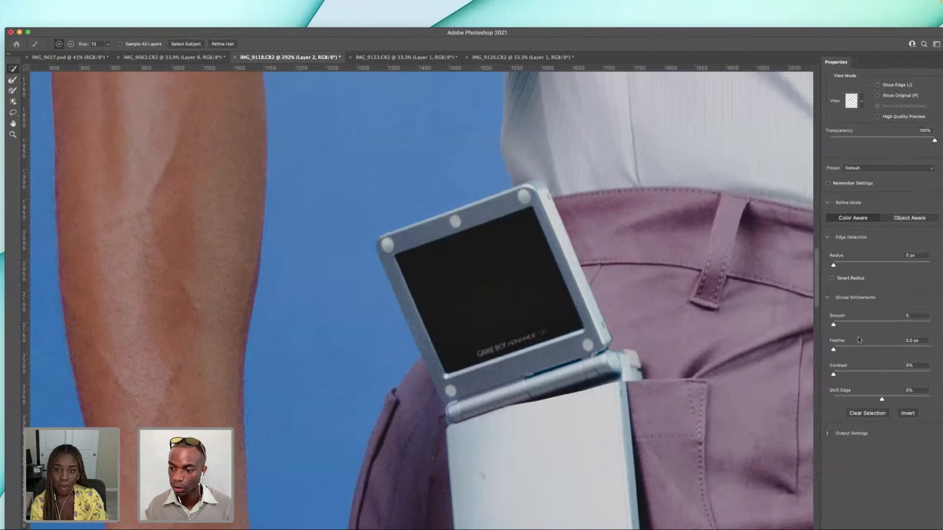
pyautogui.moveTo(834, 349); pyautogui.dragTo(844, 349)
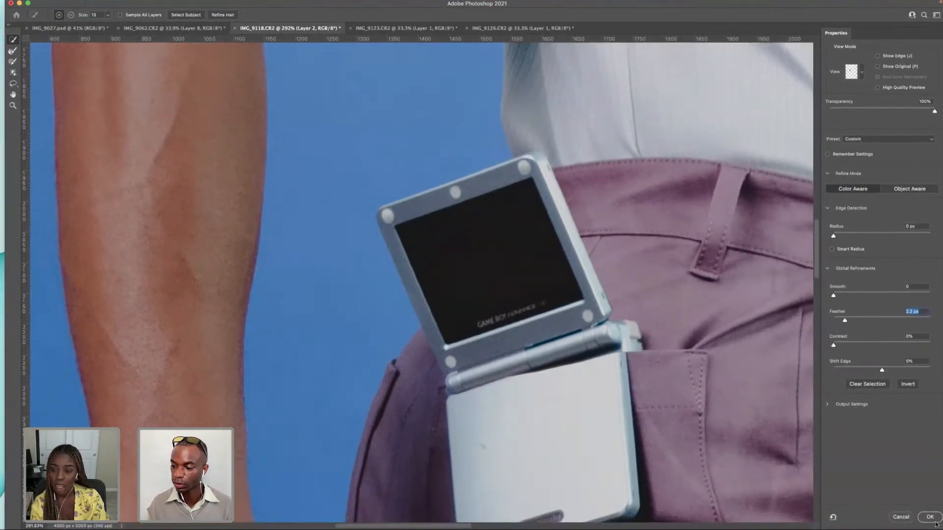
pyautogui.click(929, 519)
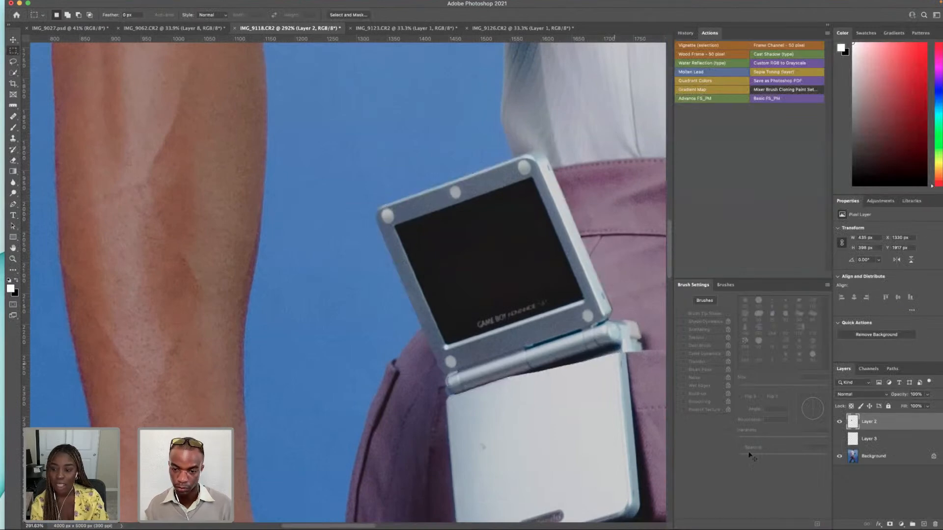
# - Hide Layer 2, then show and select Layer 3, cancelling the Layer Style dialog
pyautogui.click(839, 421)
pyautogui.click(839, 438)
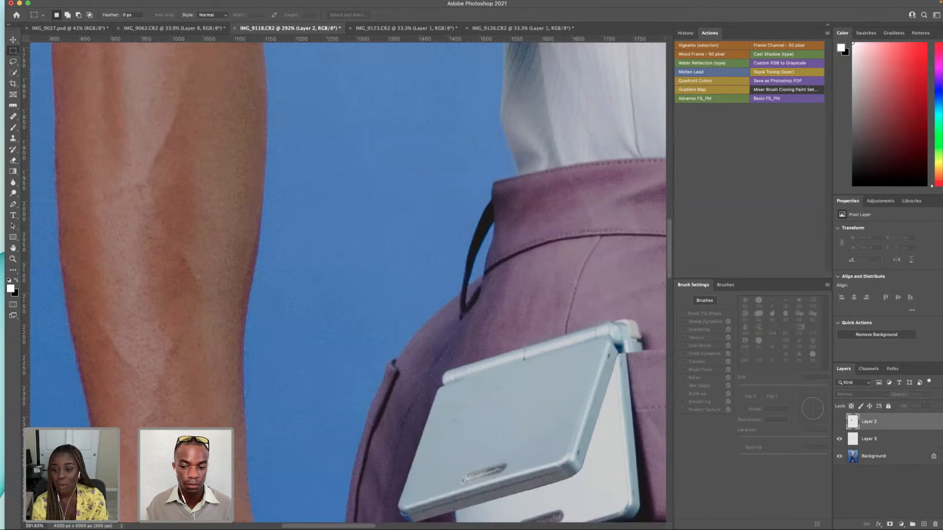
pyautogui.click(855, 440)
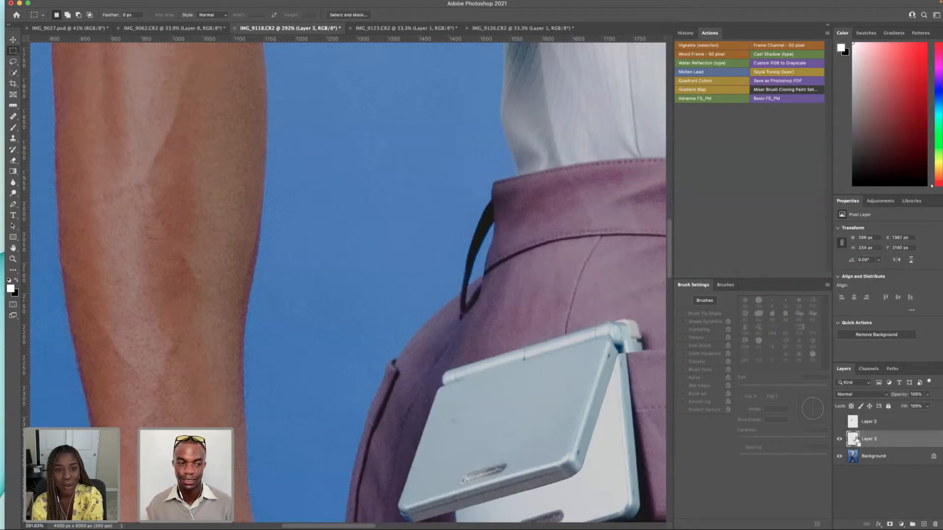
pyautogui.doubleClick(856, 440)
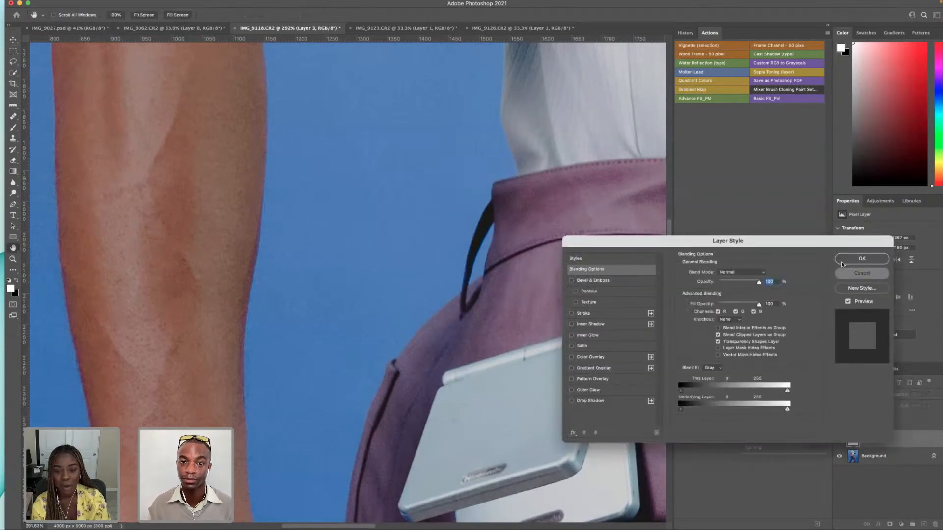
pyautogui.click(862, 273)
# - Apply a slight feather in Select and Mask with Layer 3 active
pyautogui.click(349, 15)
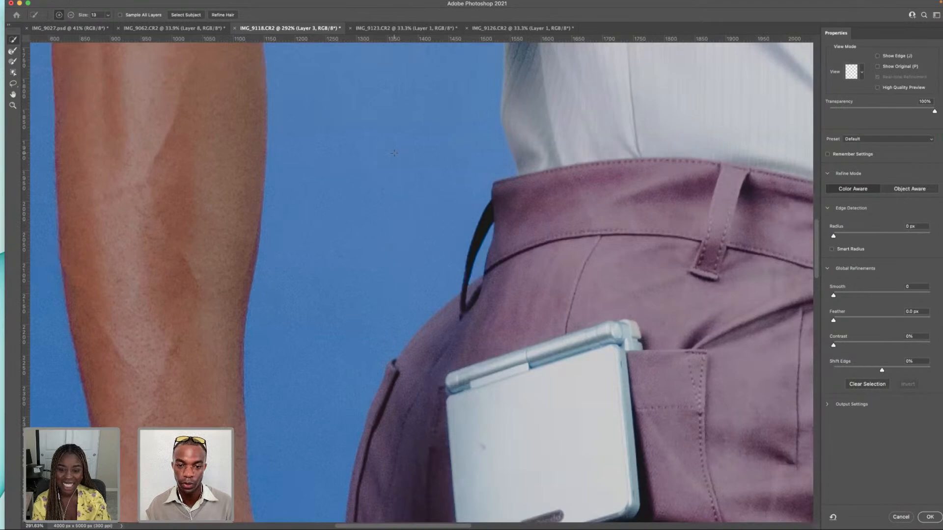
pyautogui.scroll(-5, 394, 154)
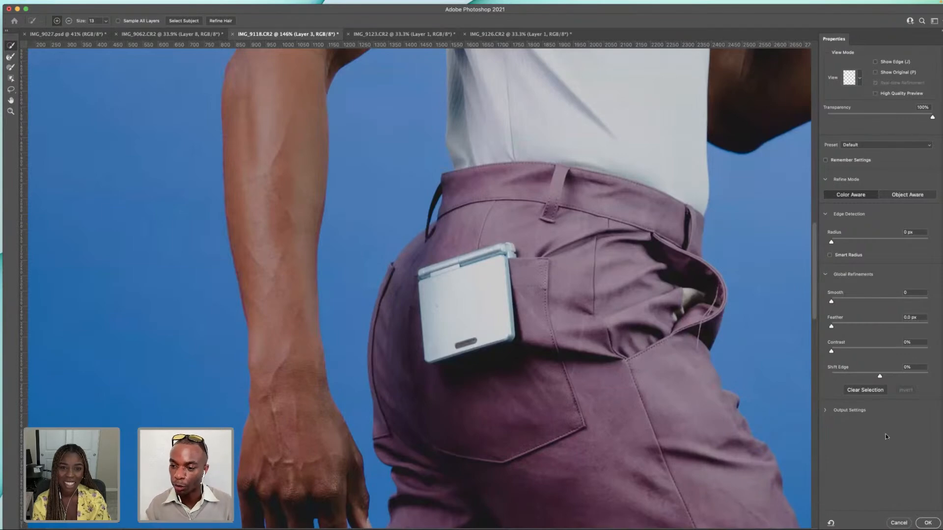
pyautogui.moveTo(831, 326); pyautogui.dragTo(838, 327)
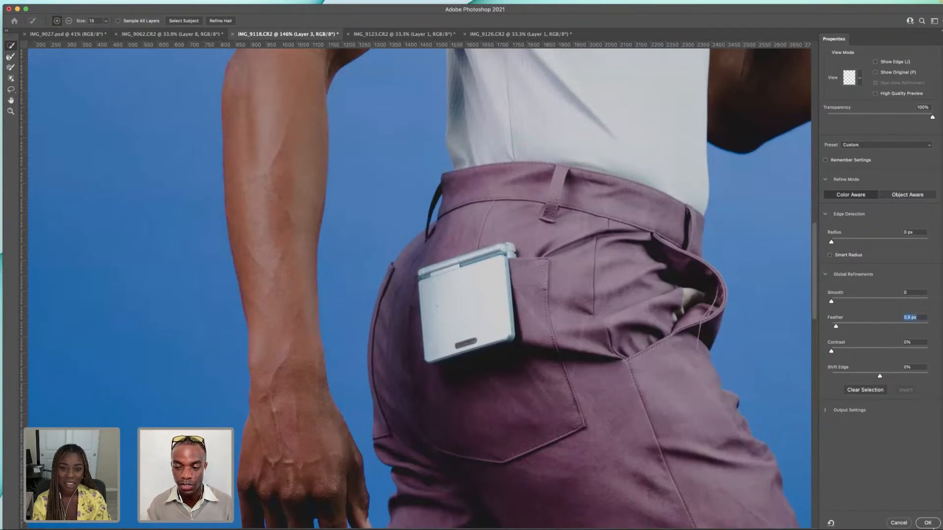
pyautogui.click(926, 523)
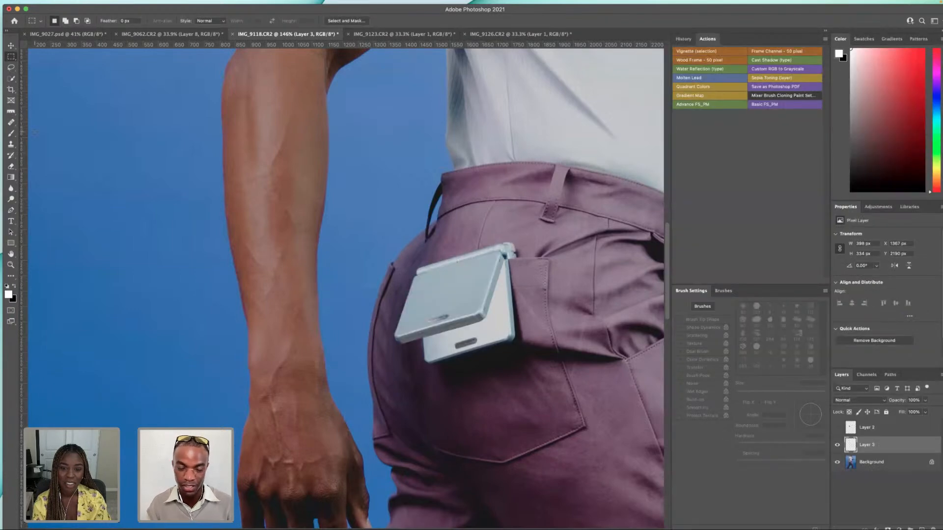
# - Move the half-closed lid on Layer 3 so its hinge lines up with the console on the trousers
pyautogui.click(11, 46)
pyautogui.moveTo(501, 262)
pyautogui.mouseDown()
pyautogui.moveTo(493, 256)
pyautogui.moveTo(505, 257)
pyautogui.mouseUp()
pyautogui.scroll(5, 485, 251)
pyautogui.moveTo(591, 254)
pyautogui.mouseDown()
pyautogui.moveTo(569, 259)
pyautogui.moveTo(585, 268)
pyautogui.mouseUp()
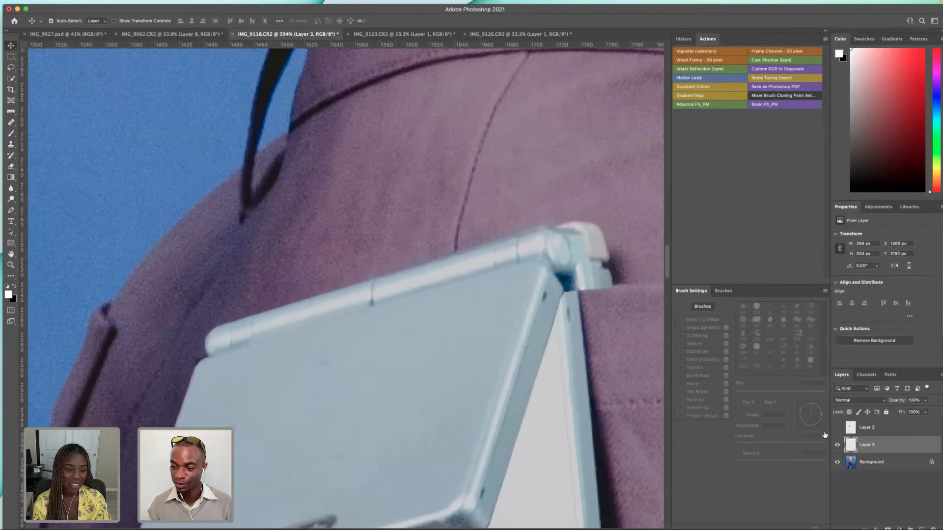
# - Set Layer 3's opacity to 40% and nudge the redisplayed Layer 2 lid into line with the hinge
pyautogui.click(925, 400)
pyautogui.click(900, 411)
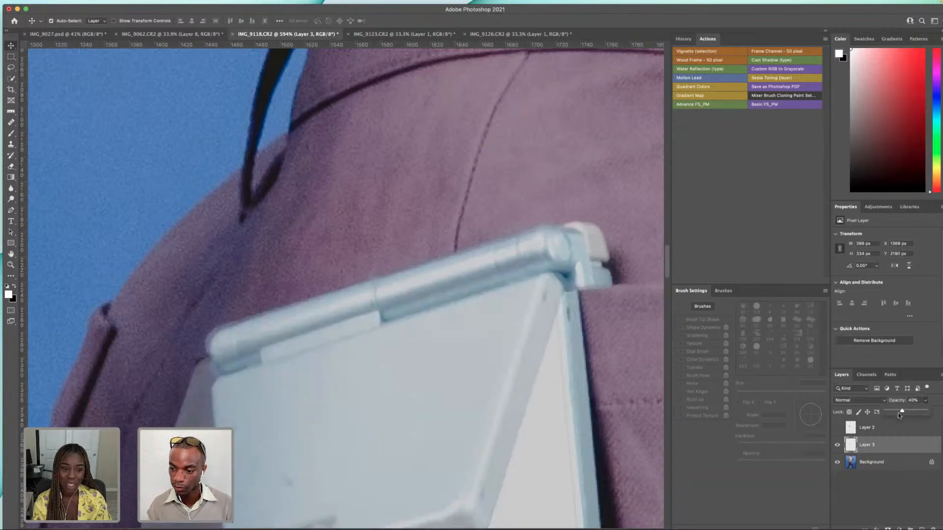
pyautogui.click(838, 428)
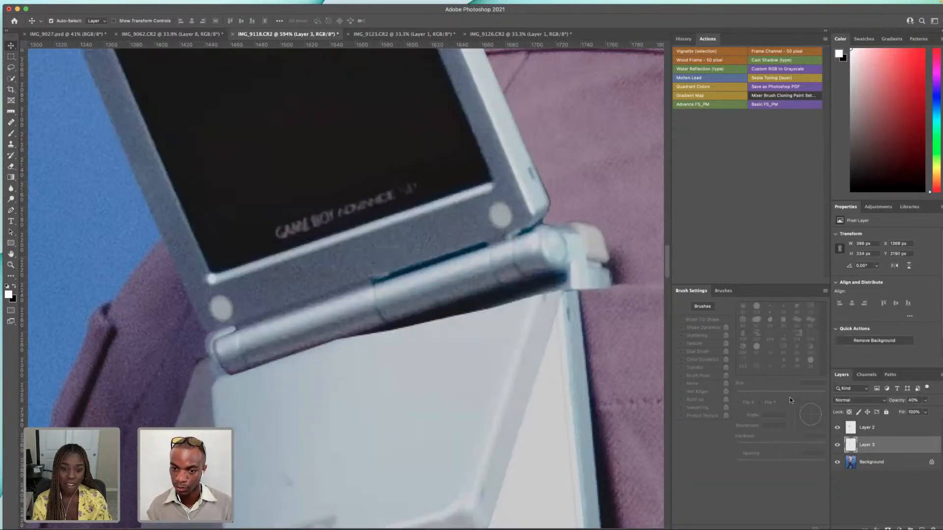
pyautogui.moveTo(535, 261)
pyautogui.mouseDown()
pyautogui.moveTo(541, 228)
pyautogui.moveTo(545, 257)
pyautogui.mouseUp()
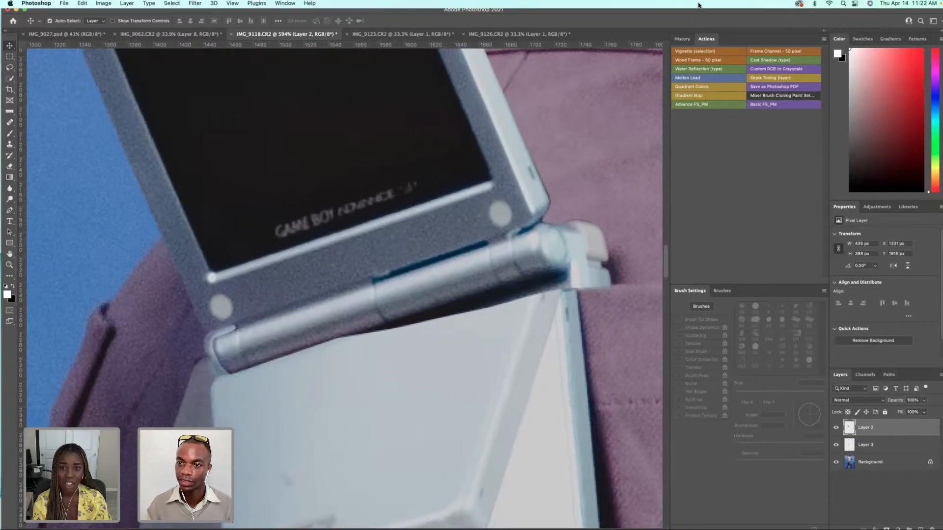
# - Add a layer mask to Layer 2 and set up a soft black brush at 59 px
pyautogui.click(885, 524)
pyautogui.click(9, 128)
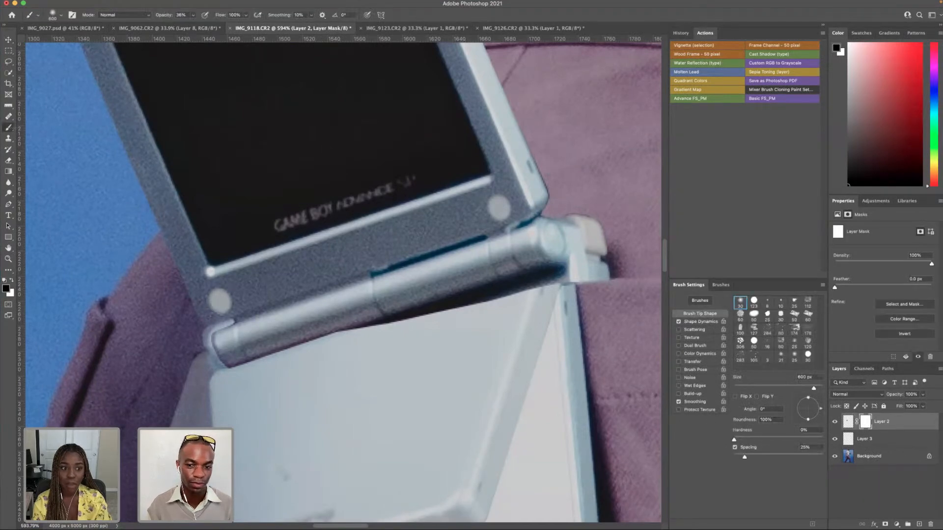
pyautogui.press('[')
pyautogui.press('[')
pyautogui.press('[')
pyautogui.press('[')
pyautogui.press('[')
pyautogui.press('[')
pyautogui.press('[')
pyautogui.press('[')
pyautogui.press('[')
pyautogui.press('[')
pyautogui.press('[')
pyautogui.press('[')
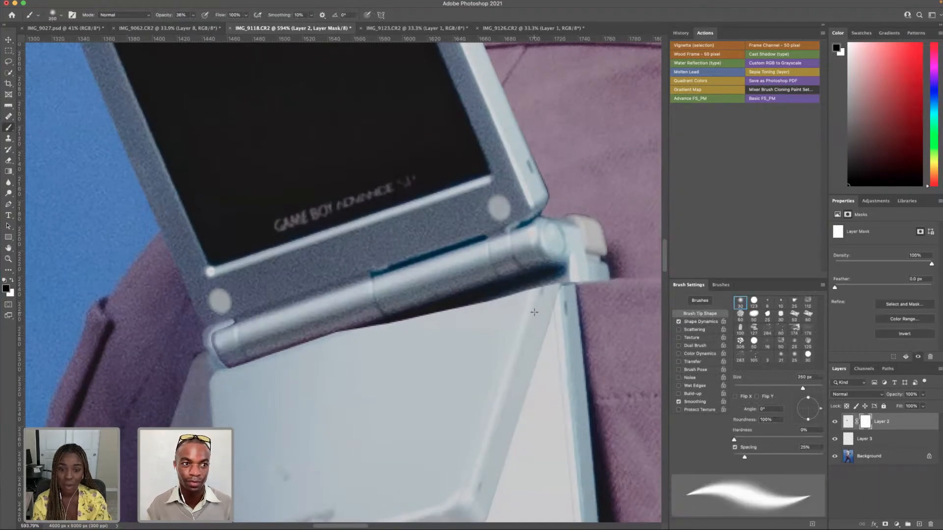
pyautogui.press('[')
pyautogui.press('[')
pyautogui.press('[')
pyautogui.press('[')
pyautogui.press('[')
pyautogui.press('[')
pyautogui.press('[')
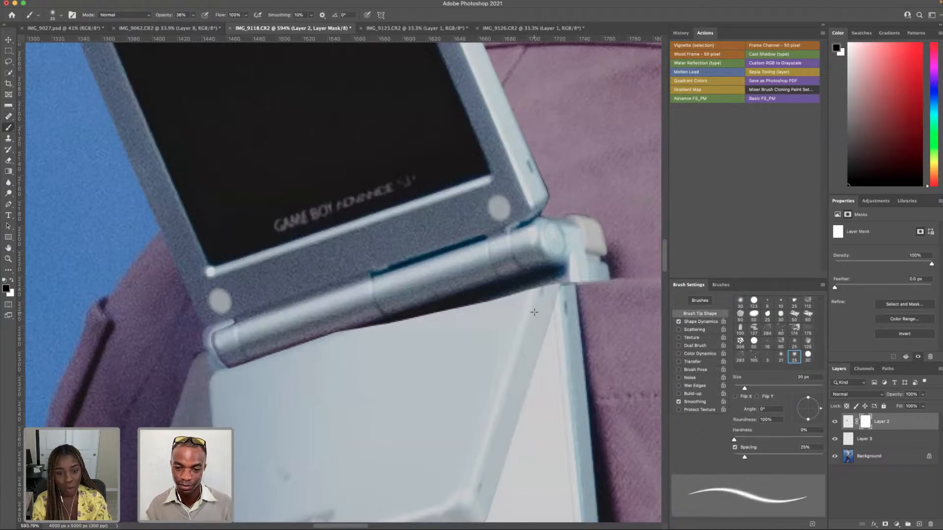
pyautogui.click(56, 13)
pyautogui.moveTo(54, 42); pyautogui.dragTo(63, 42)
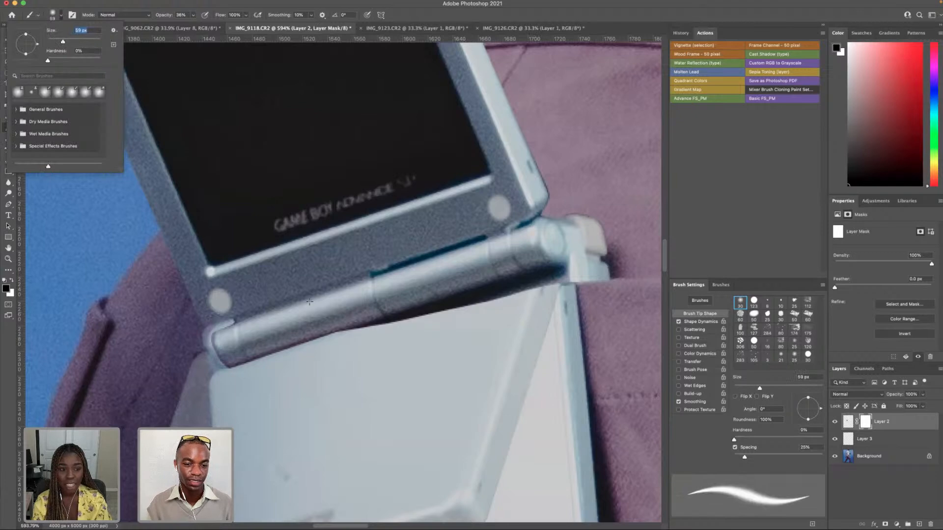
pyautogui.click(404, 343)
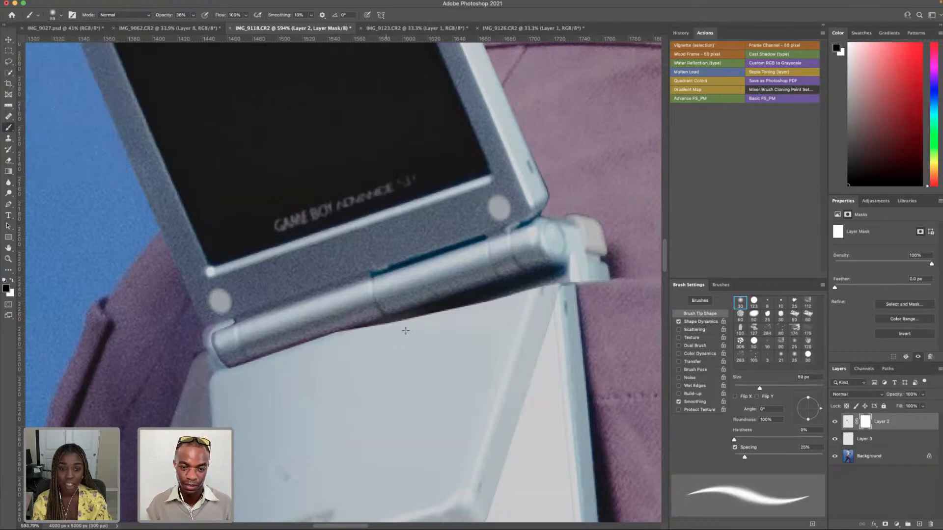
# - Try masking out the dark strip beneath the hinge on Layer 2 with a brush stroke, and undo it
pyautogui.moveTo(451, 317); pyautogui.dragTo(379, 337)
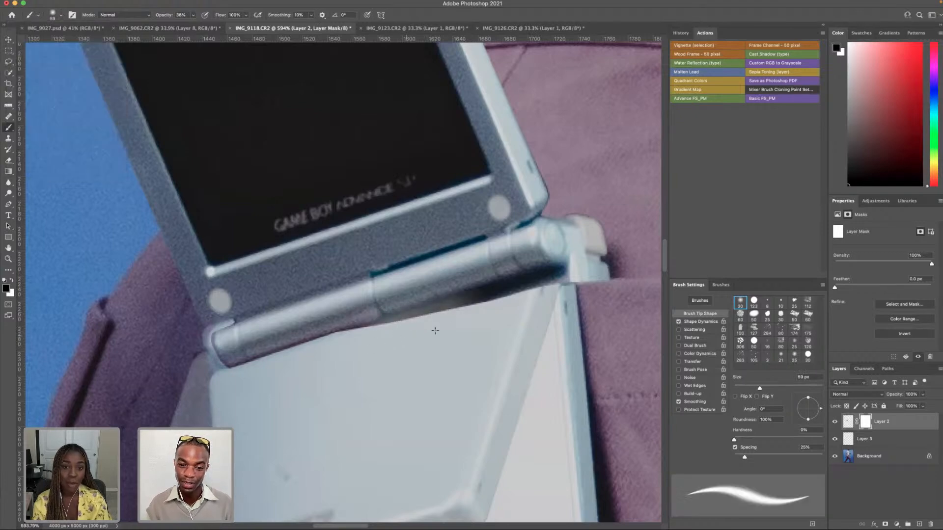
pyautogui.press('super+z')
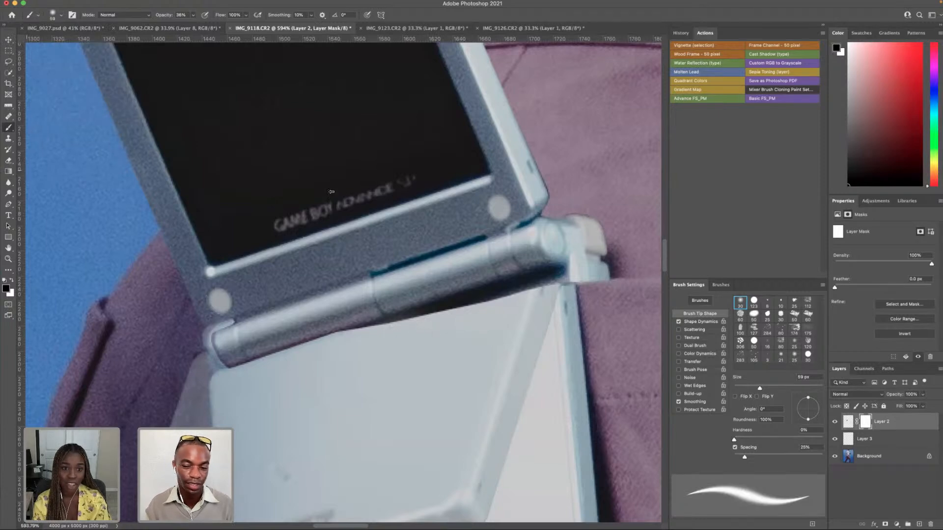
# - Target Layer 2's image instead of its mask and reduce the brush size to 35 px
pyautogui.click(847, 421)
pyautogui.scroll(-3, 427, 212)
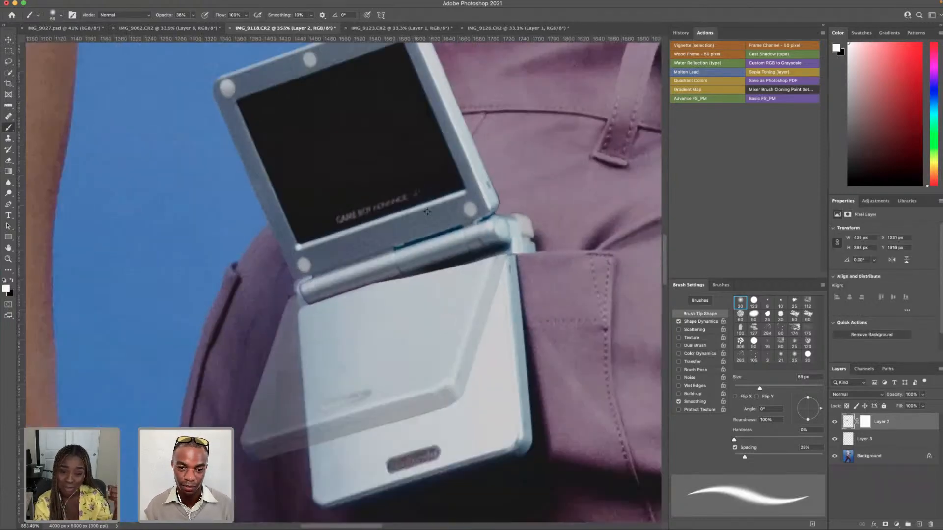
pyautogui.scroll(-5, 428, 212)
pyautogui.press('[')
pyautogui.press('[')
pyautogui.press('[')
pyautogui.press('[')
pyautogui.press('[')
pyautogui.press('[')
pyautogui.press('[')
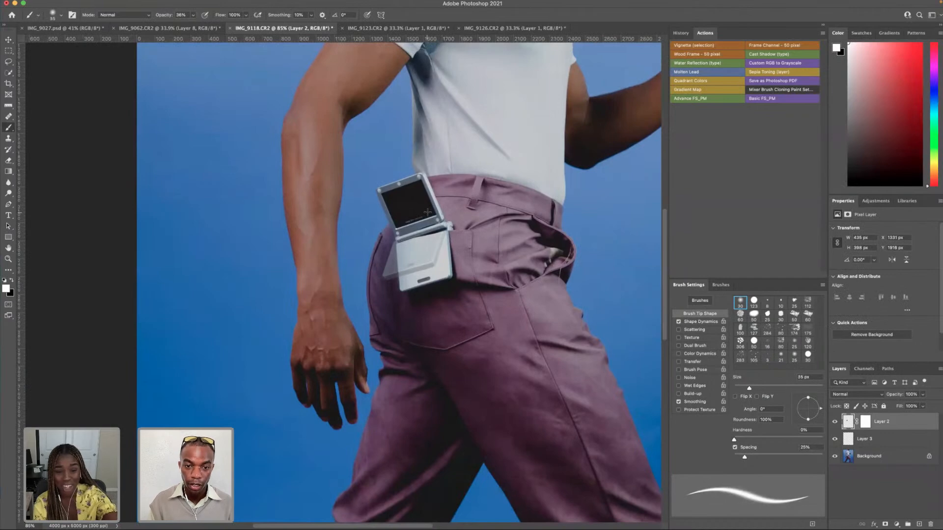
# - Paint over the dark strip beneath the hinge on Layer 2's image with a 10 px brush at 100% opacity
pyautogui.press(']')
pyautogui.press(']')
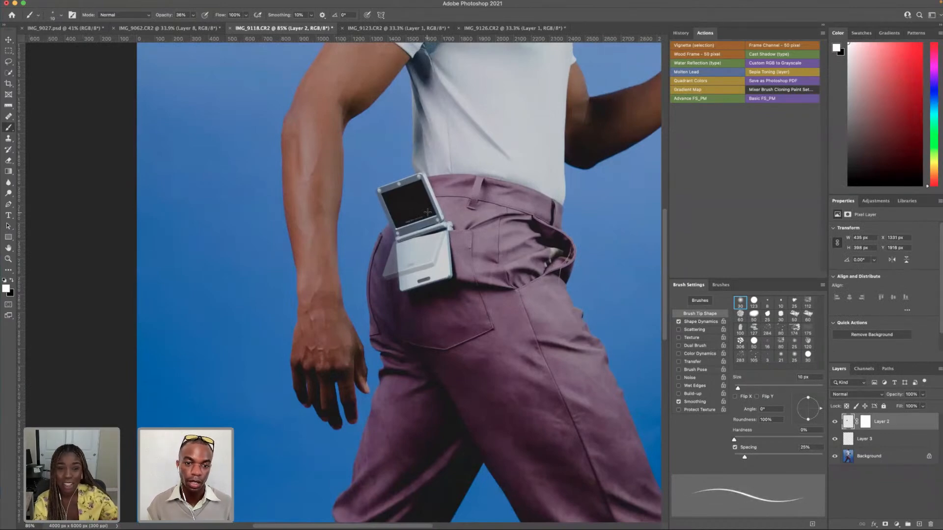
pyautogui.scroll(3, 460, 232)
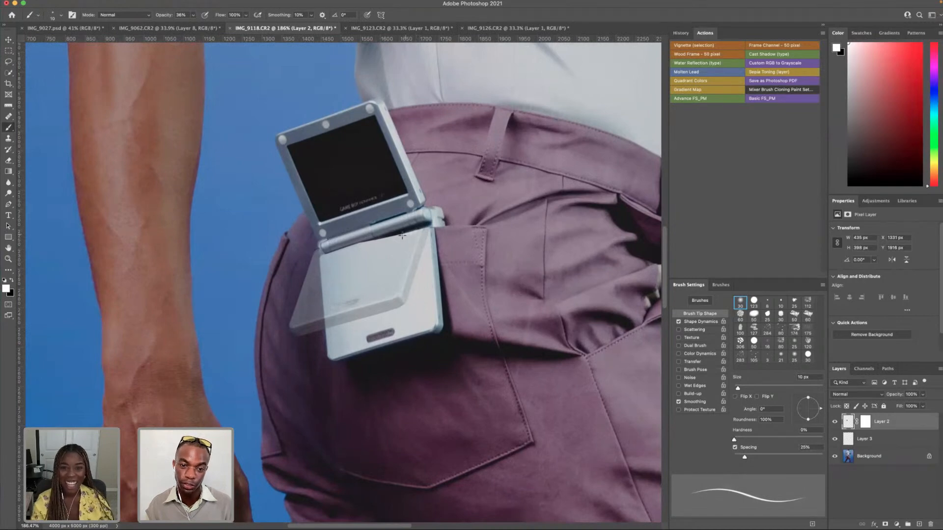
pyautogui.click(193, 14)
pyautogui.moveTo(192, 25); pyautogui.dragTo(273, 32)
pyautogui.moveTo(417, 231); pyautogui.dragTo(405, 236)
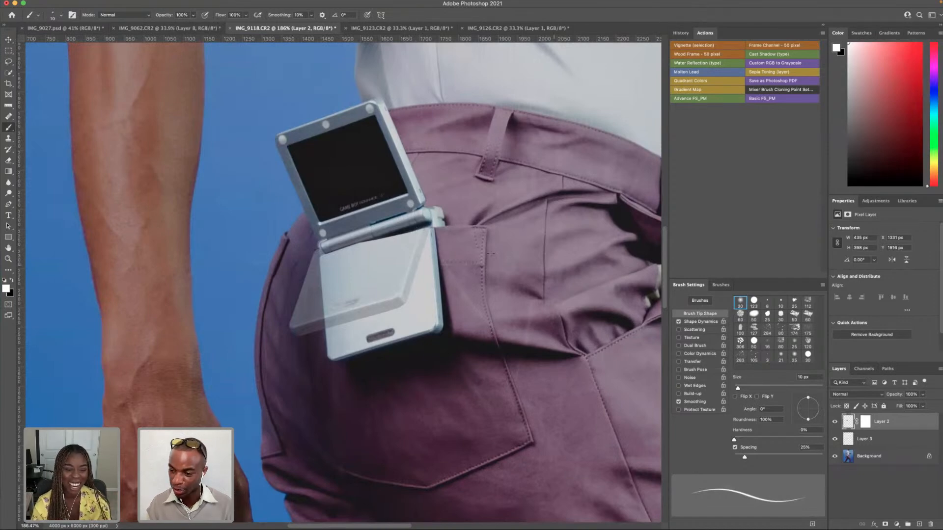
# - Target Layer 2's mask with black as the foreground colour and set the soft brush size to 52 px
pyautogui.click(866, 422)
pyautogui.press('x')
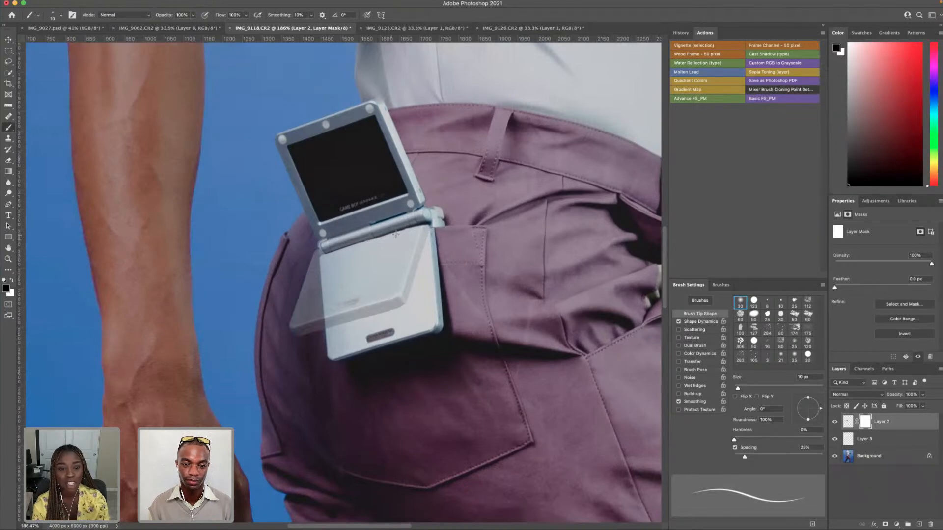
pyautogui.click(56, 18)
pyautogui.click(63, 44)
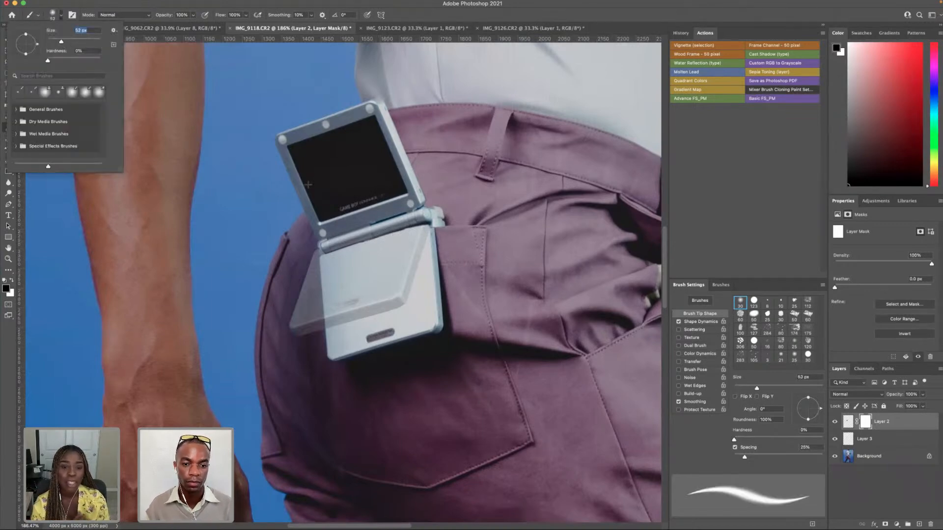
pyautogui.click(393, 241)
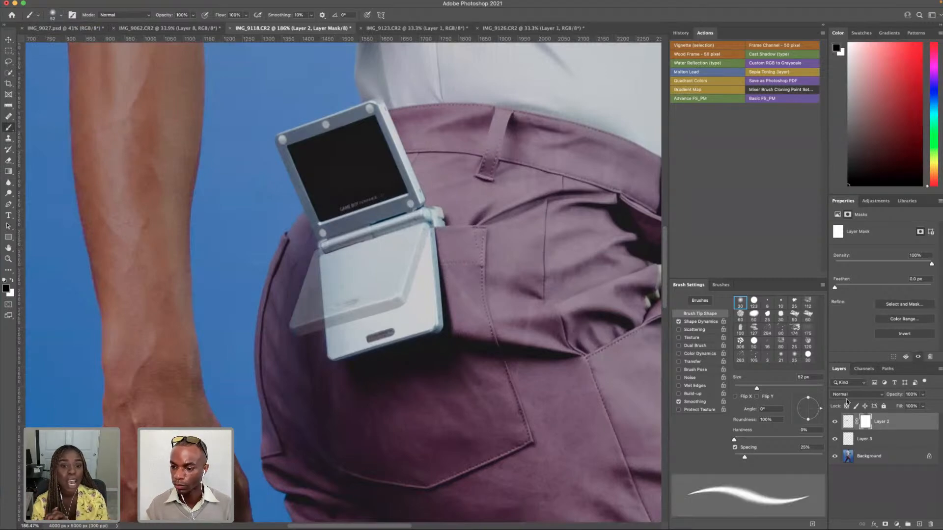
# - Hide Layer 2 and nudge Layer 3's lid slightly towards the console's hinge, keeping its blend mode at Normal
pyautogui.click(878, 442)
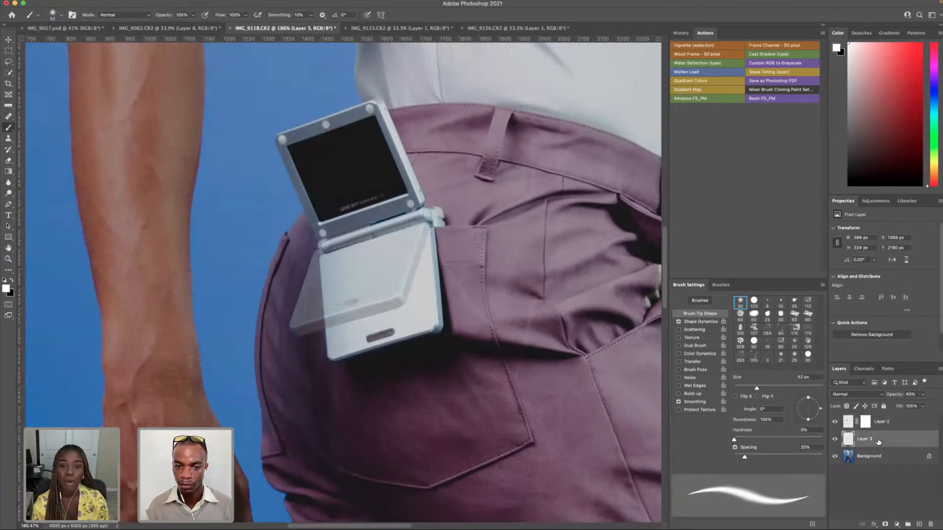
pyautogui.click(879, 396)
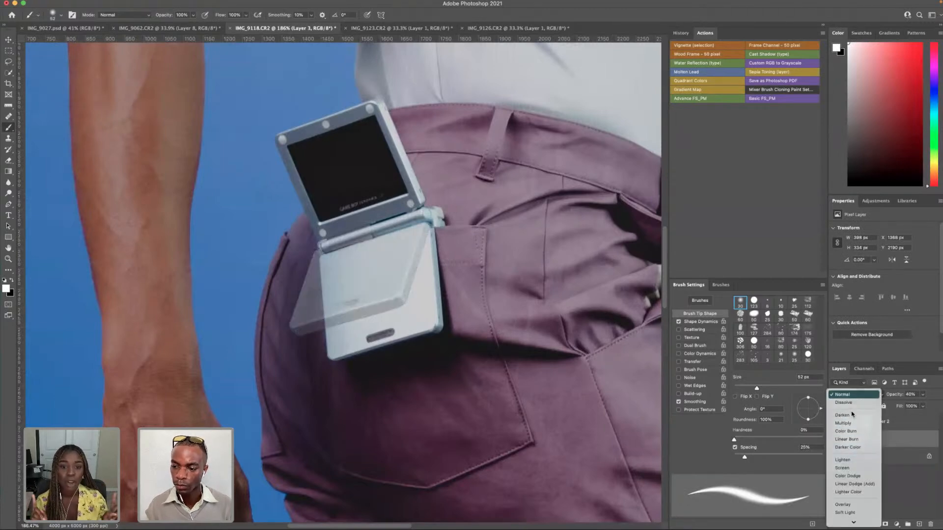
pyautogui.click(842, 394)
pyautogui.click(835, 422)
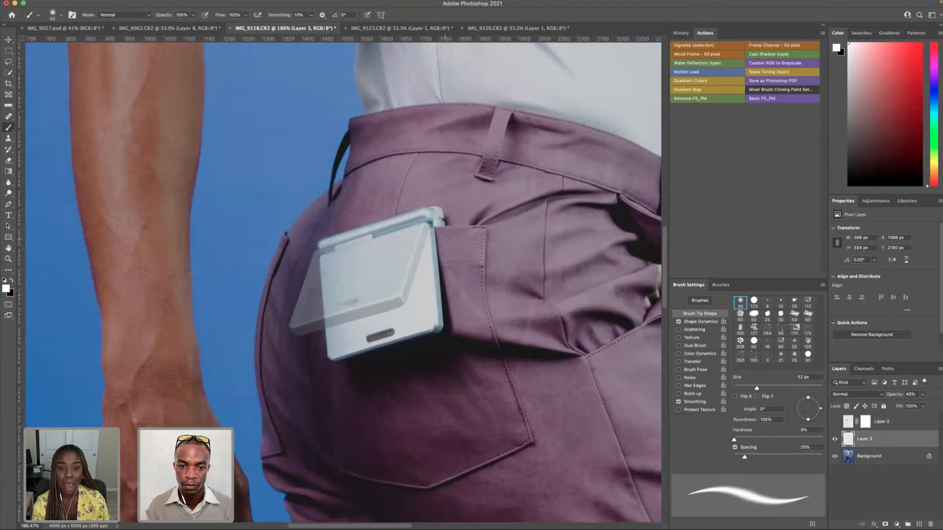
pyautogui.scroll(5, 445, 239)
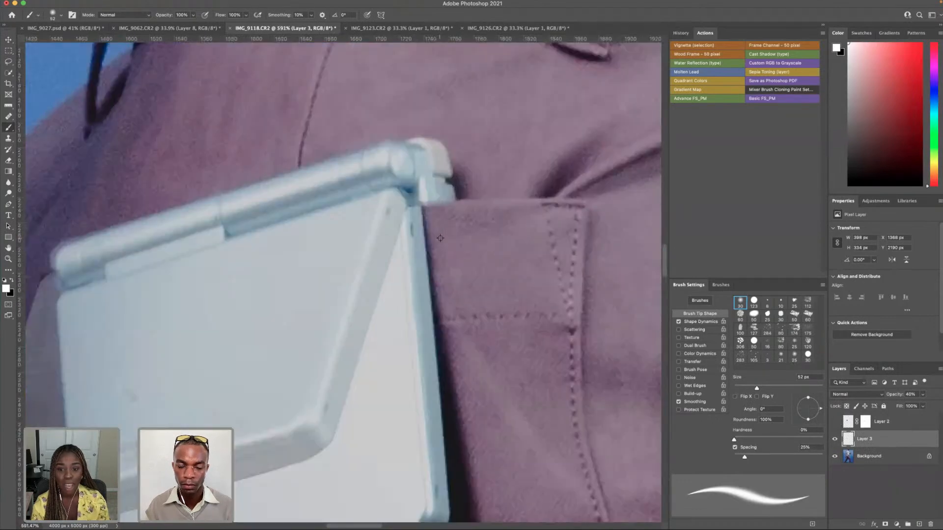
pyautogui.press('v')
pyautogui.moveTo(423, 184)
pyautogui.mouseDown()
pyautogui.moveTo(421, 172)
pyautogui.moveTo(422, 187)
pyautogui.mouseUp()
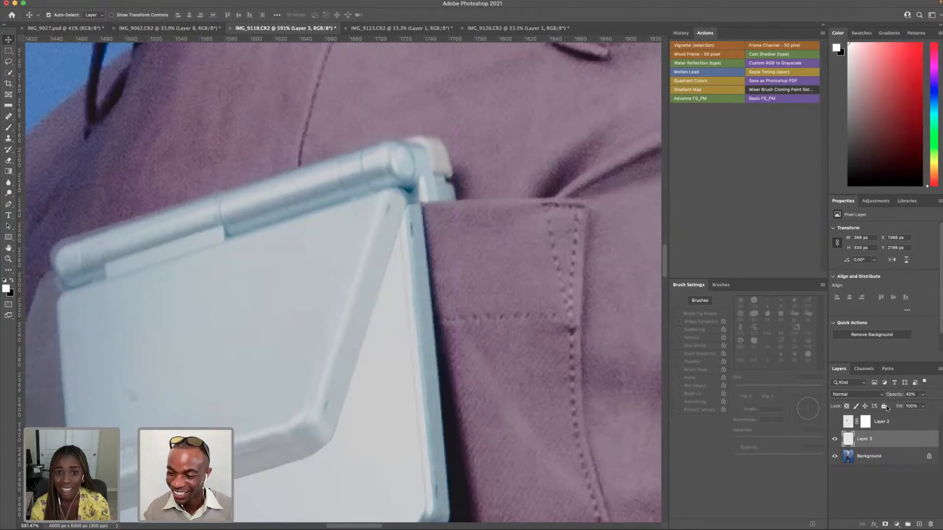
# - Add a layer mask to Layer 3 and set up a soft black brush at 40 px
pyautogui.click(885, 524)
pyautogui.click(8, 127)
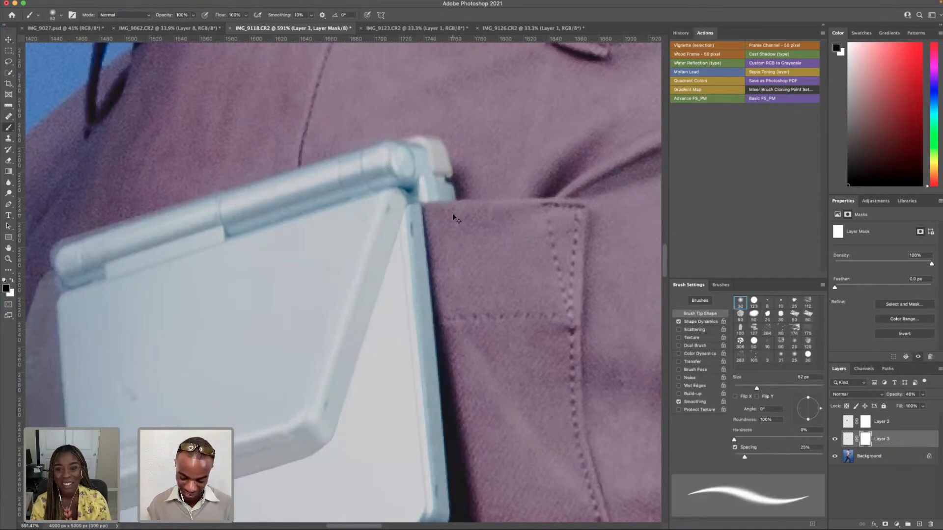
pyautogui.press(']')
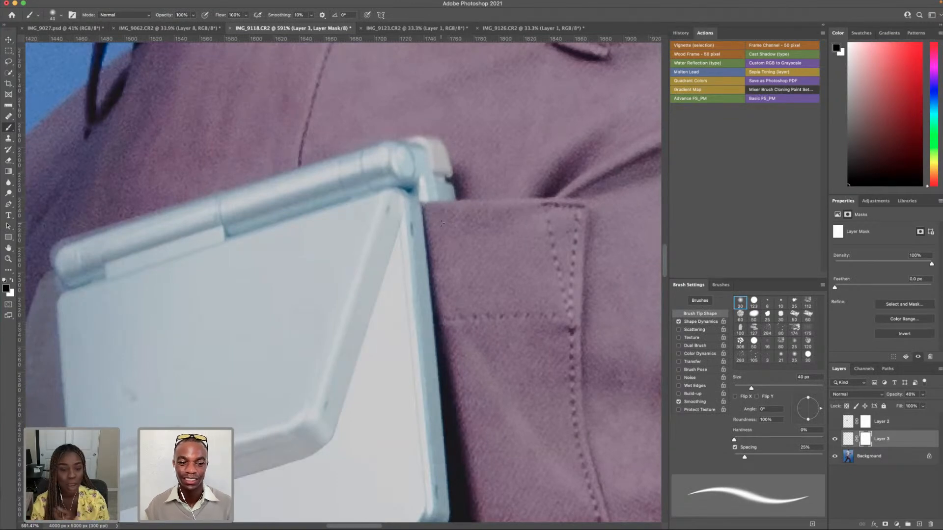
# - Free-transform Layer 3's lid, rotating it to about -1.3° and shifting it to line up with the console's hinge
pyautogui.click(9, 39)
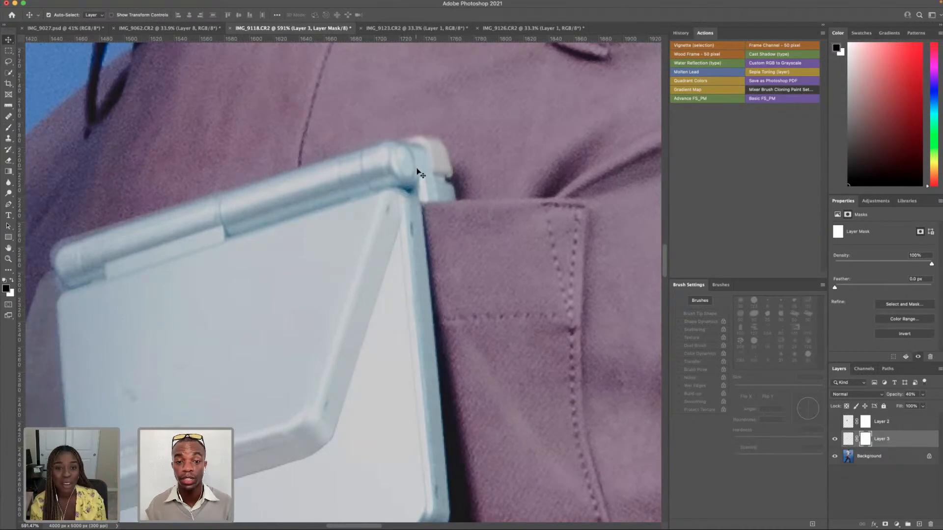
pyautogui.scroll(-3, 433, 199)
pyautogui.press('super+t')
pyautogui.moveTo(460, 151); pyautogui.dragTo(473, 132)
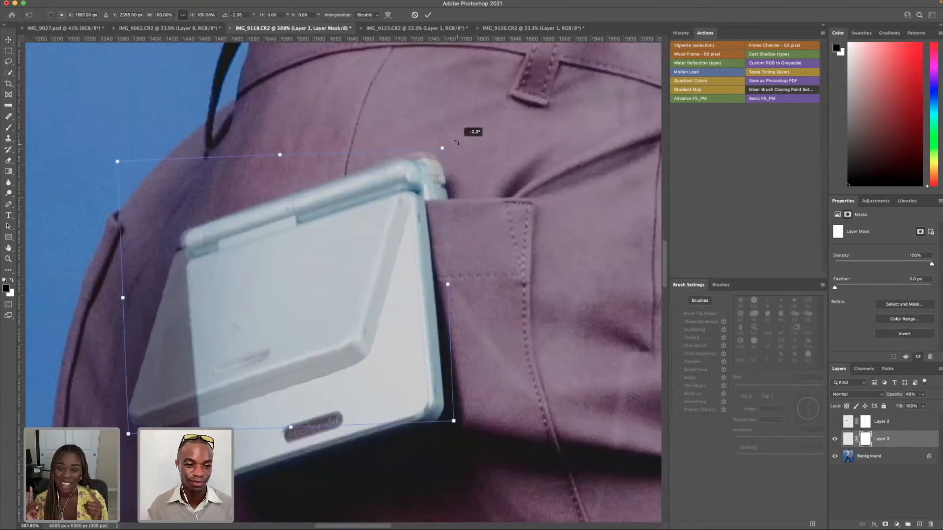
pyautogui.moveTo(358, 207); pyautogui.dragTo(363, 212)
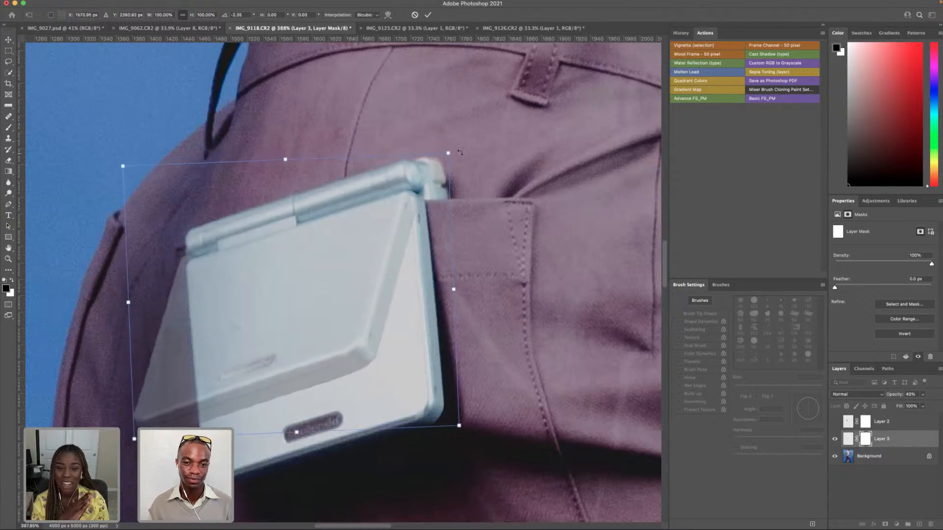
pyautogui.moveTo(466, 151); pyautogui.dragTo(475, 146)
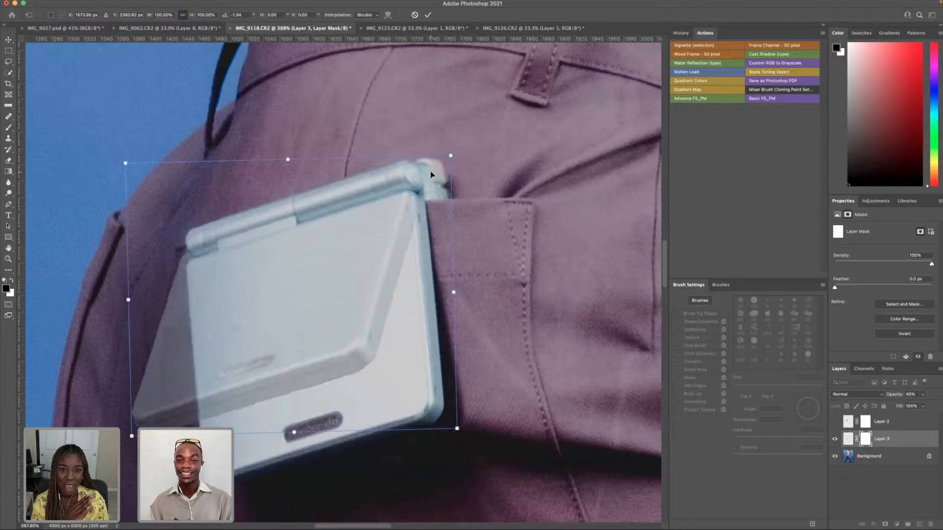